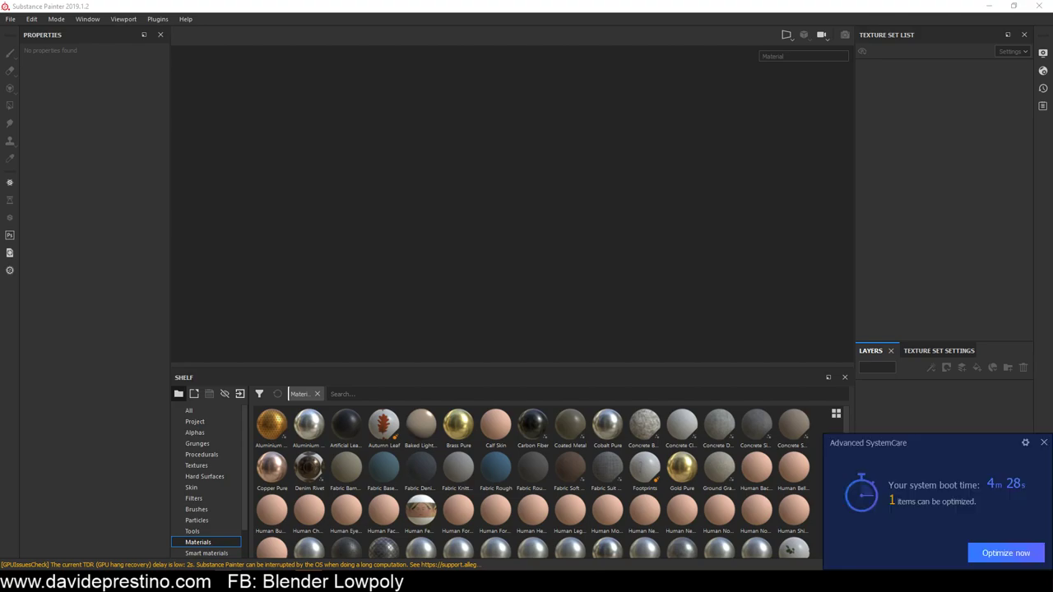
# Close the Advanced SystemCare popup in the bottom-right corner of Substance Painter
pyautogui.click(1043, 443)
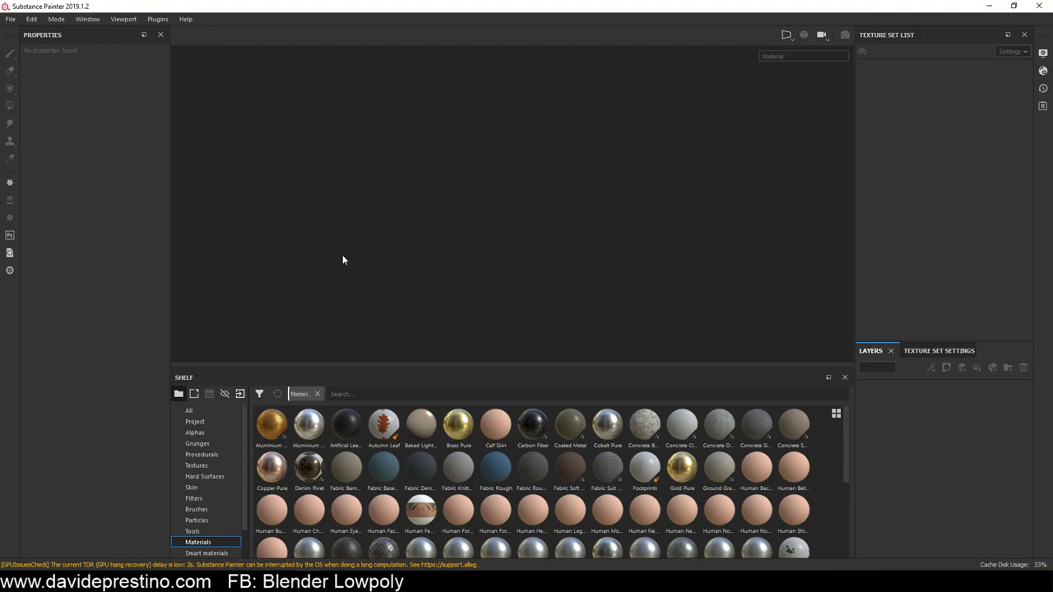
pyautogui.moveTo(116, 34)
pyautogui.mouseDown()
pyautogui.moveTo(677, 123)
pyautogui.moveTo(152, 138)
pyautogui.moveTo(50, 82)
pyautogui.moveTo(96, 49)
pyautogui.moveTo(45, 64)
pyautogui.moveTo(99, 50)
pyautogui.moveTo(58, 56)
pyautogui.mouseUp()
pyautogui.click(917, 351)
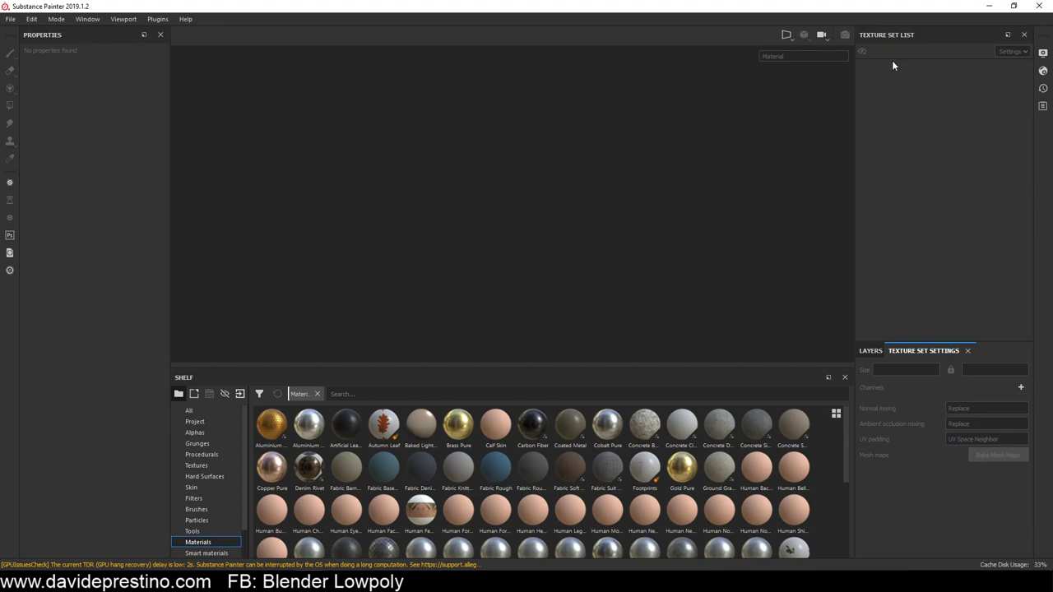
pyautogui.click(870, 350)
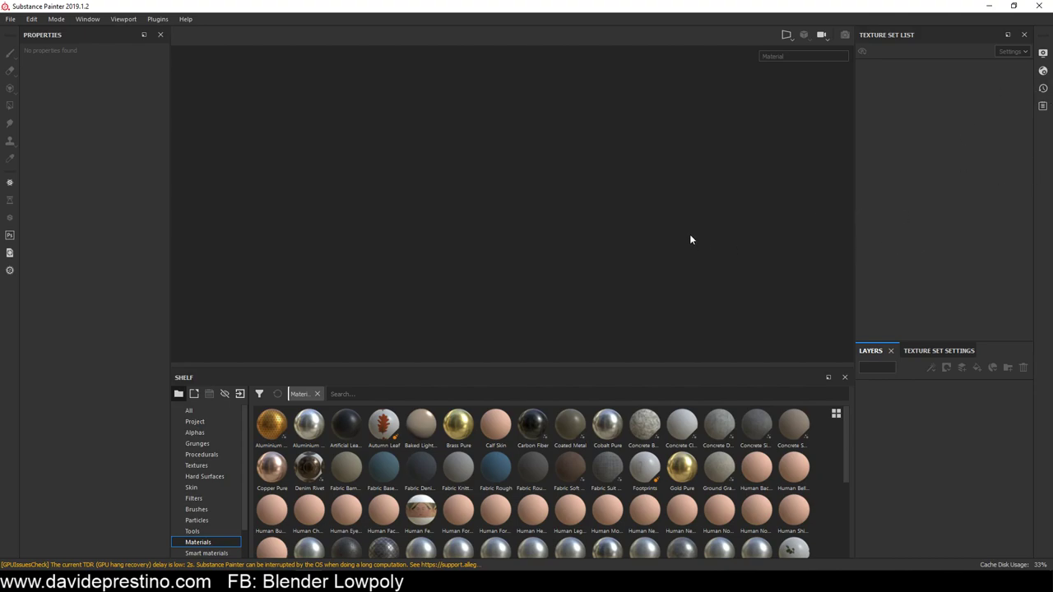
pyautogui.click(1043, 52)
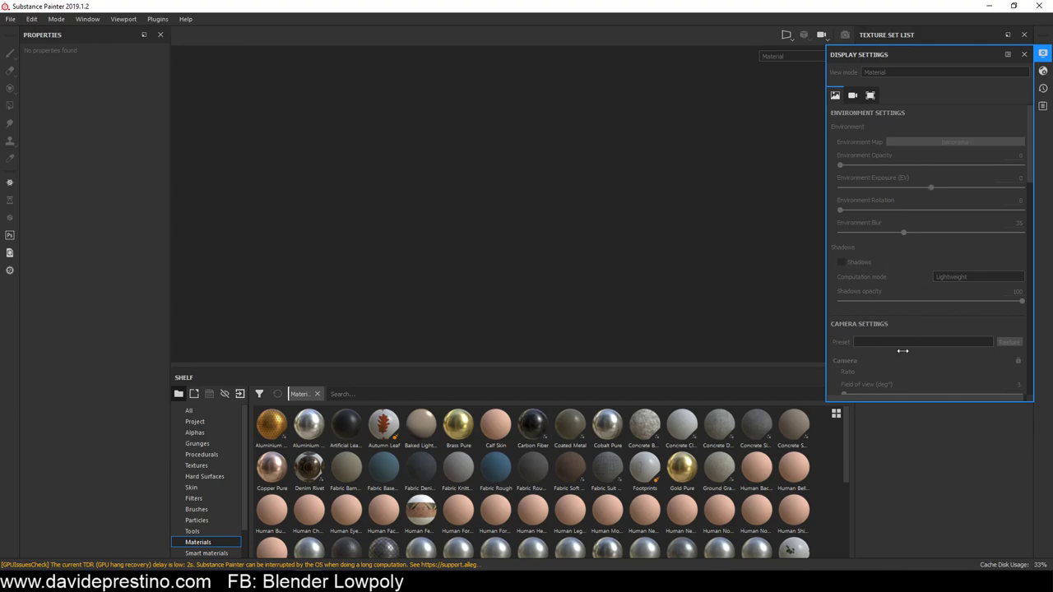
pyautogui.click(1043, 54)
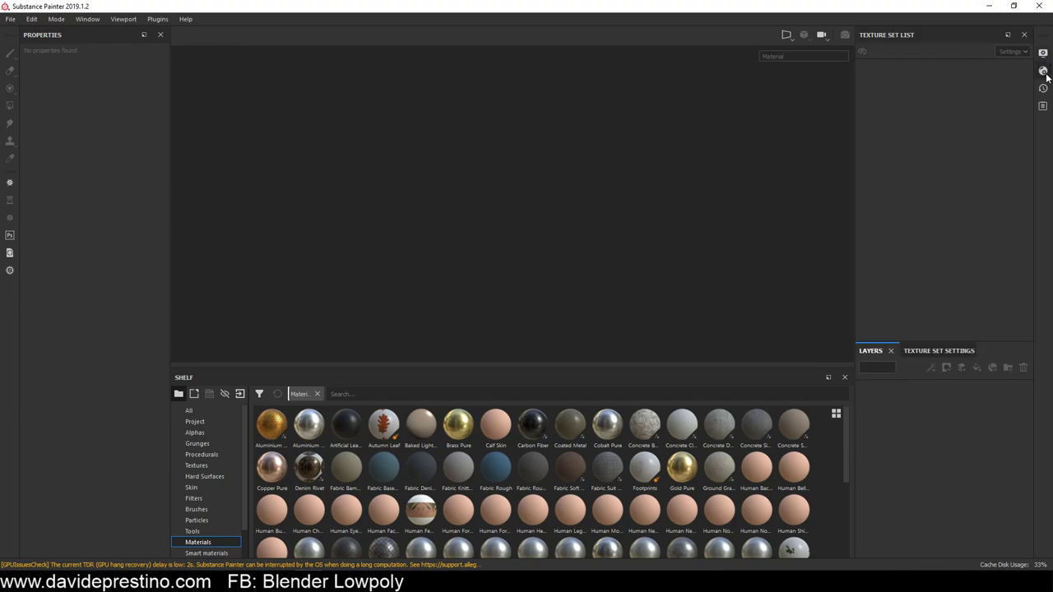
pyautogui.click(1043, 72)
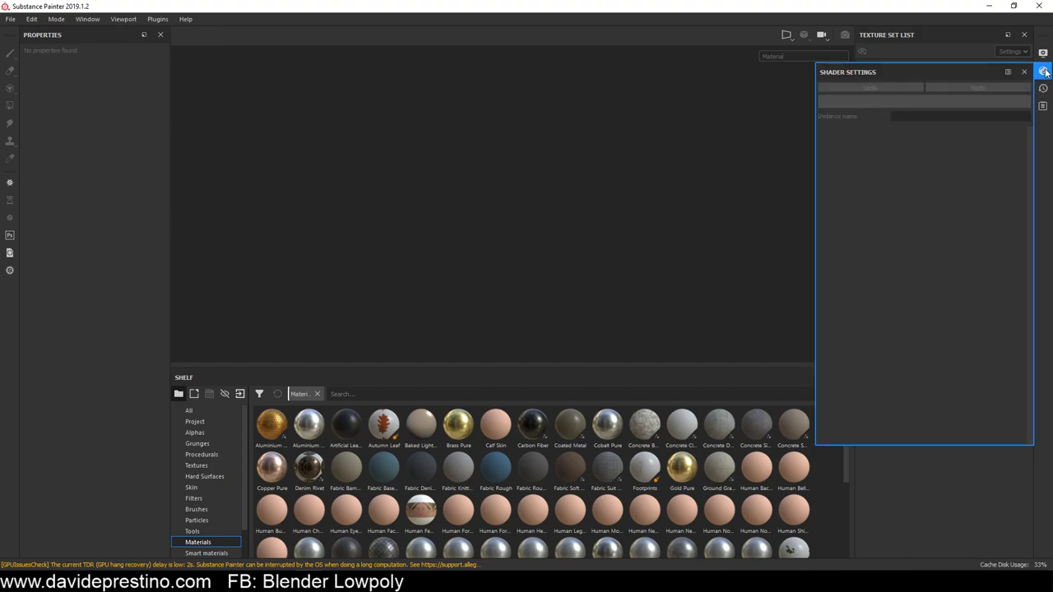
pyautogui.click(1043, 71)
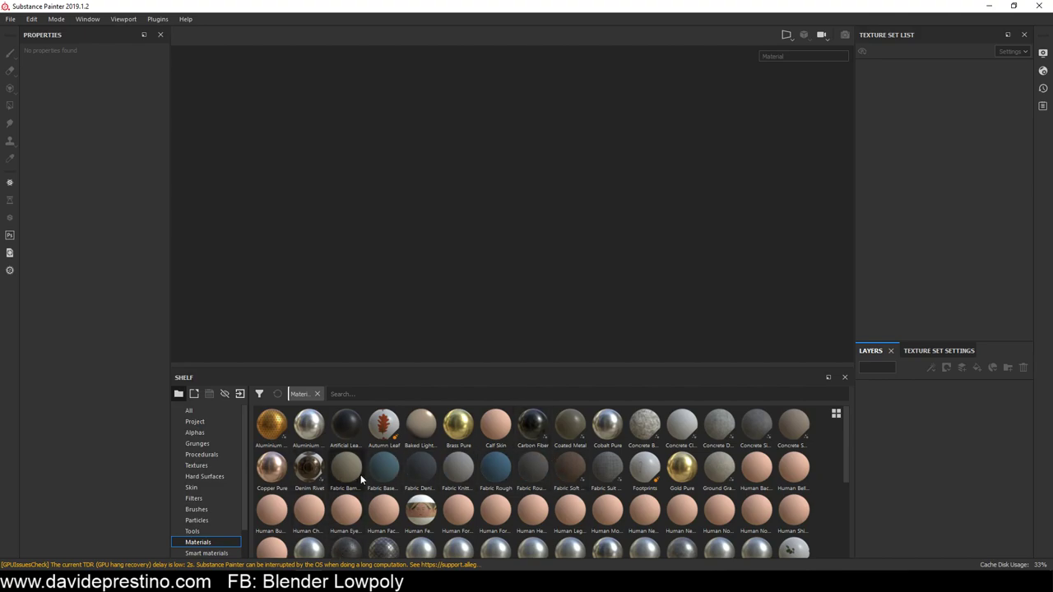
# Switch the shelf from Materials to the Smart materials library
pyautogui.scroll(-3, 517, 471)
pyautogui.scroll(3, 518, 471)
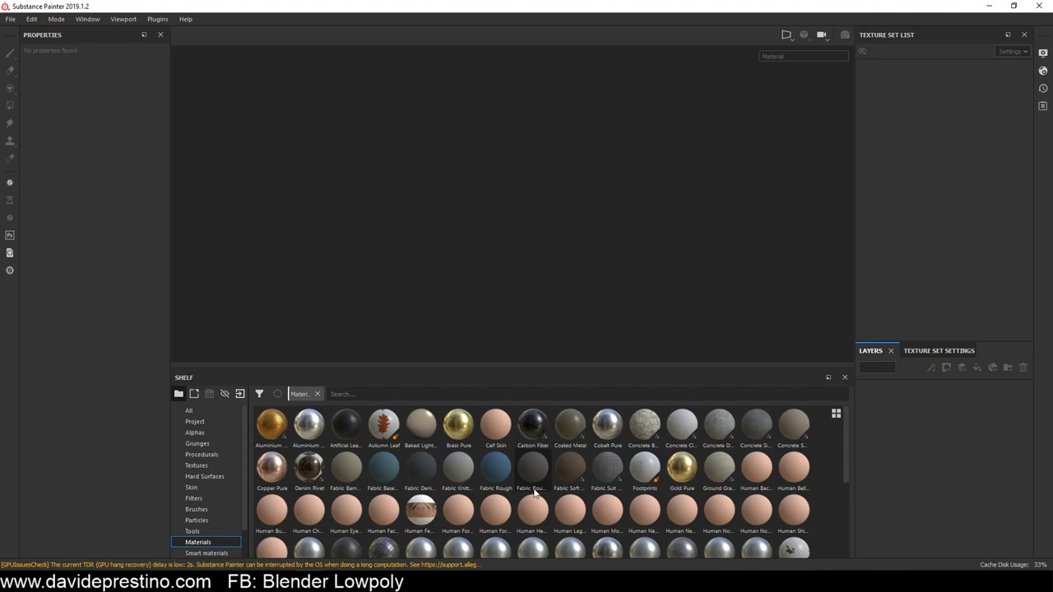
pyautogui.scroll(-1, 226, 531)
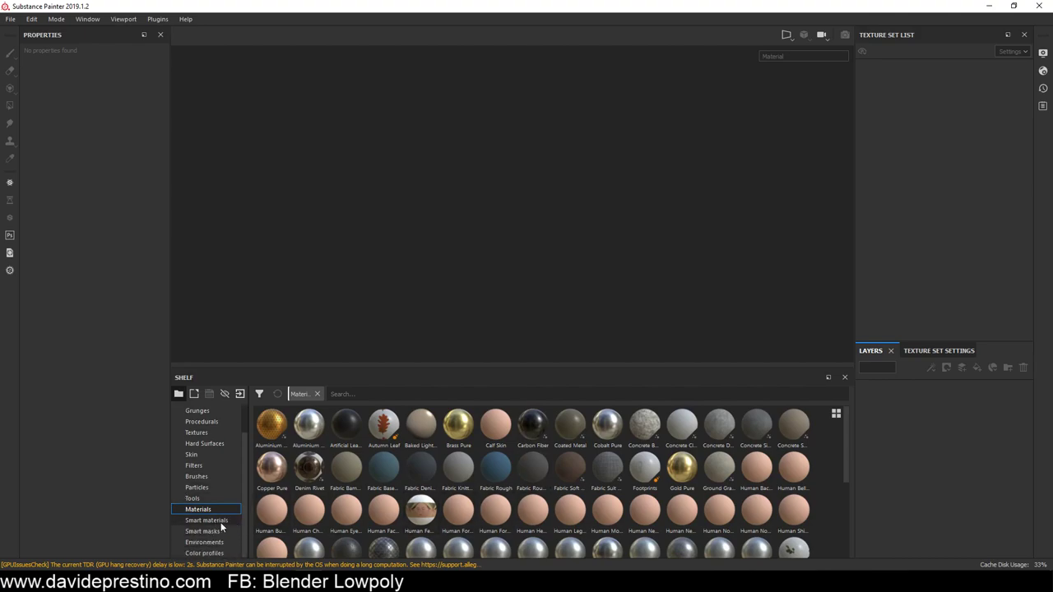
pyautogui.click(206, 519)
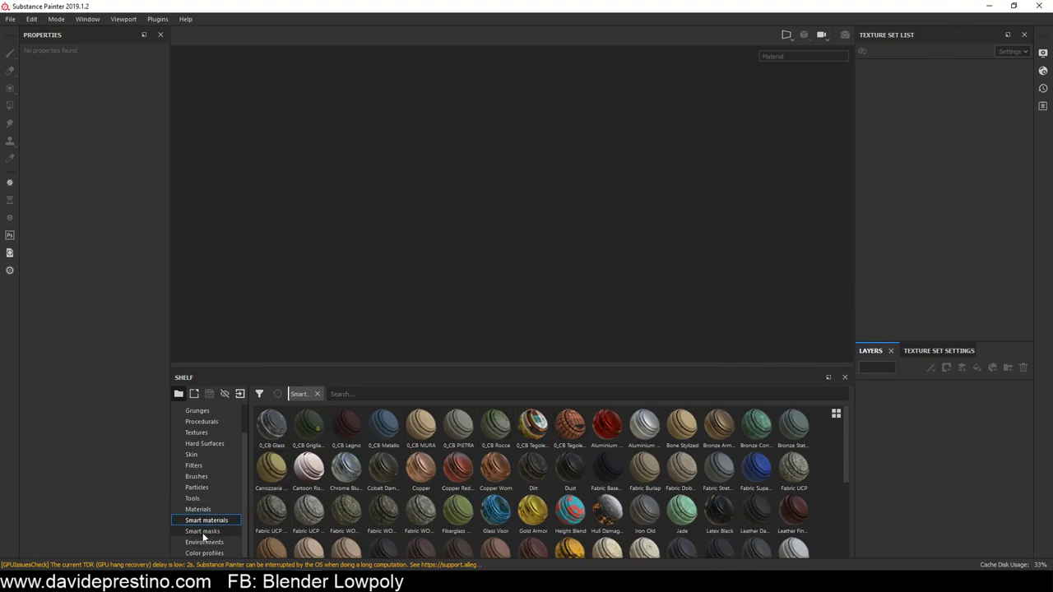
# Preview the Smart masks, Smart materials and Textures shelf libraries
pyautogui.click(203, 533)
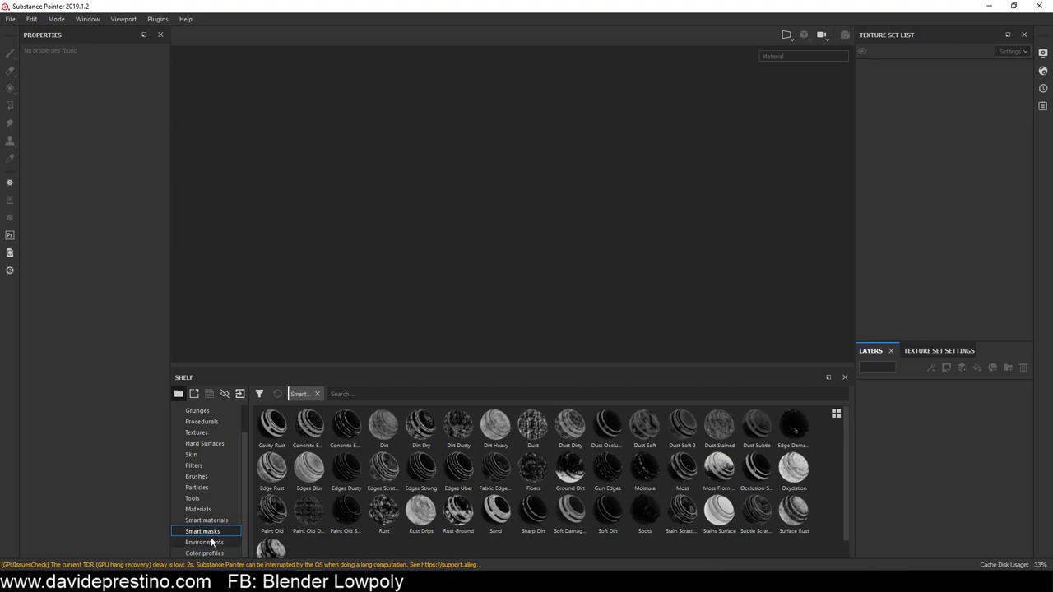
pyautogui.click(214, 521)
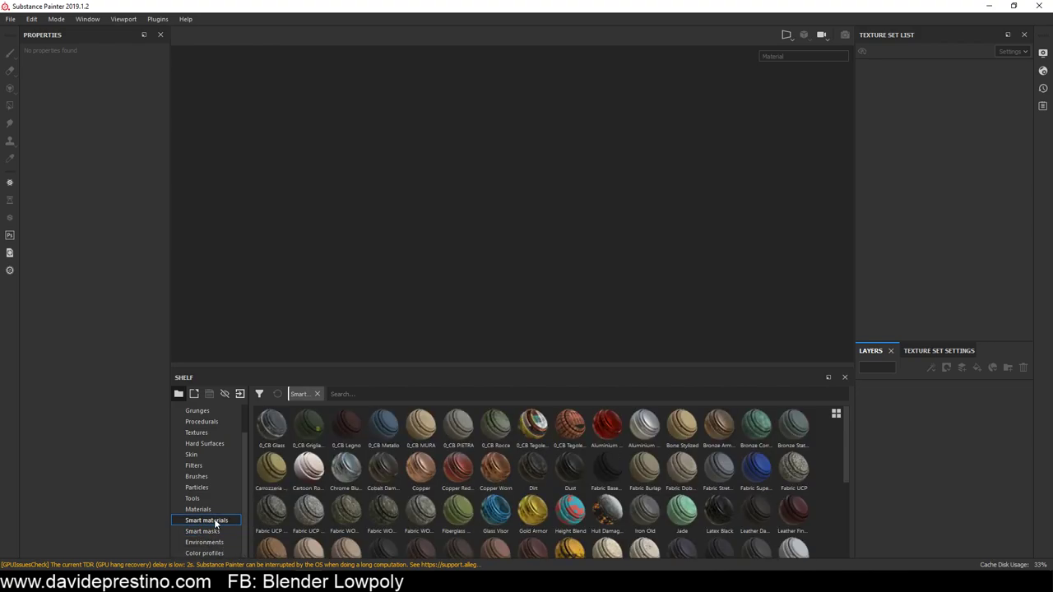
pyautogui.click(214, 433)
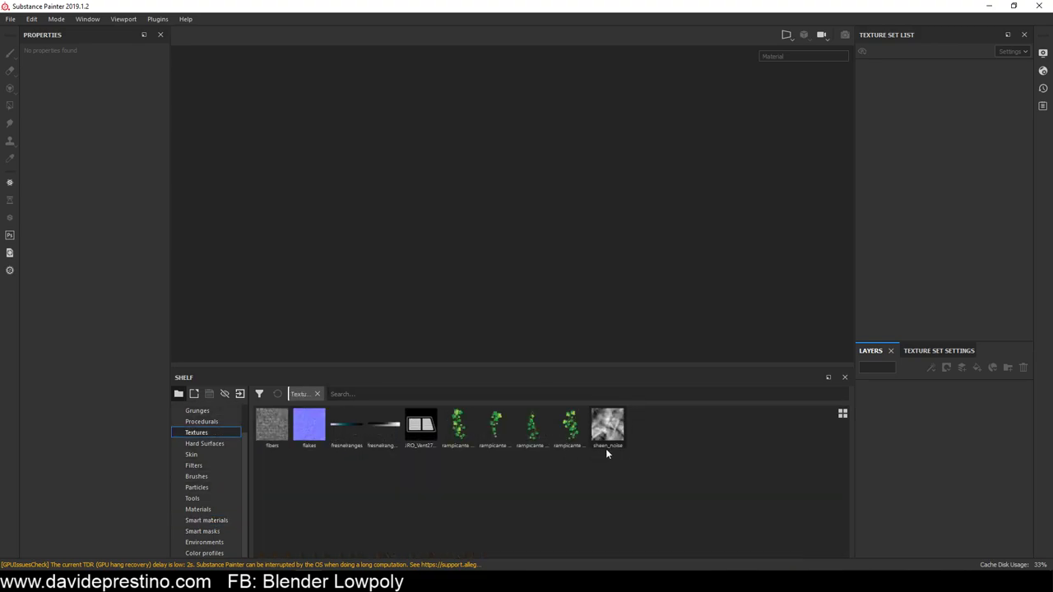
# Show the Hard Surfaces normal-map stamps and scroll through their thumbnails
pyautogui.click(211, 444)
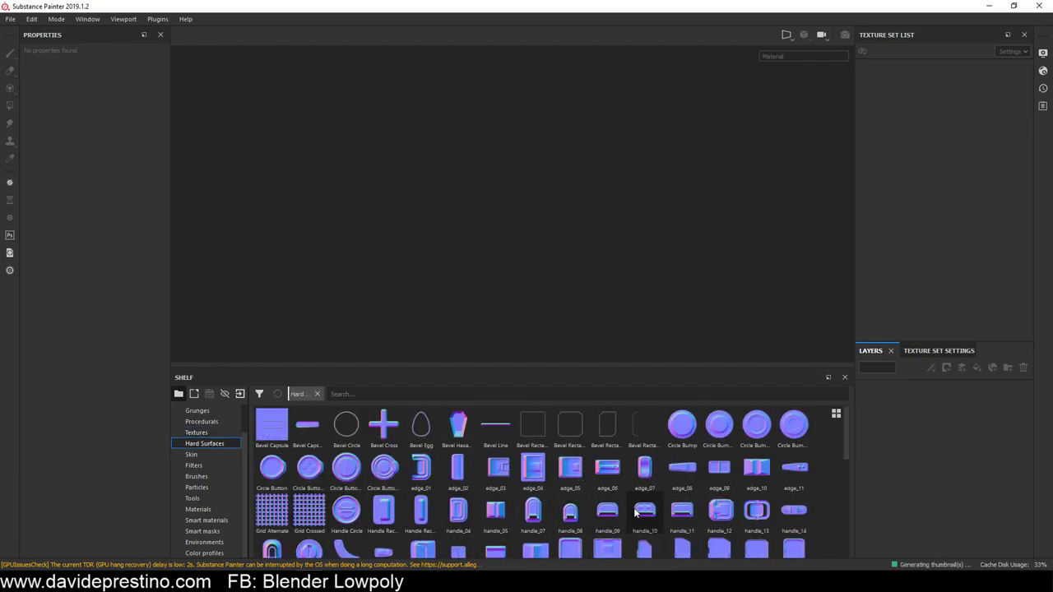
pyautogui.scroll(-10, 634, 511)
pyautogui.scroll(3, 635, 511)
pyautogui.scroll(3, 635, 511)
pyautogui.scroll(4, 634, 511)
pyautogui.scroll(-3, 634, 510)
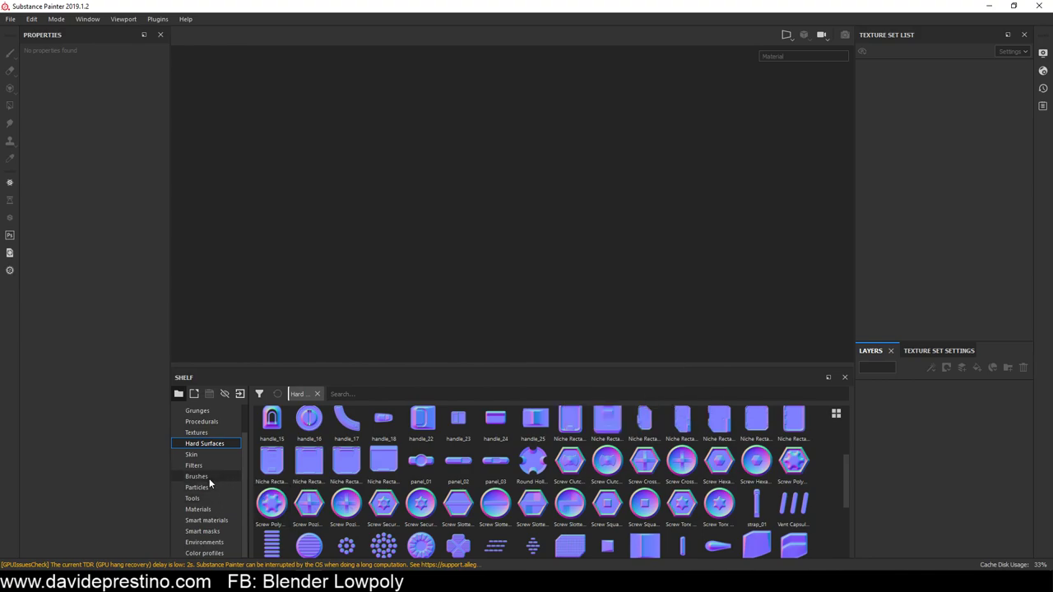
# Browse the Skin, Filters, Brushes, Particles and Tools shelf libraries
pyautogui.click(200, 454)
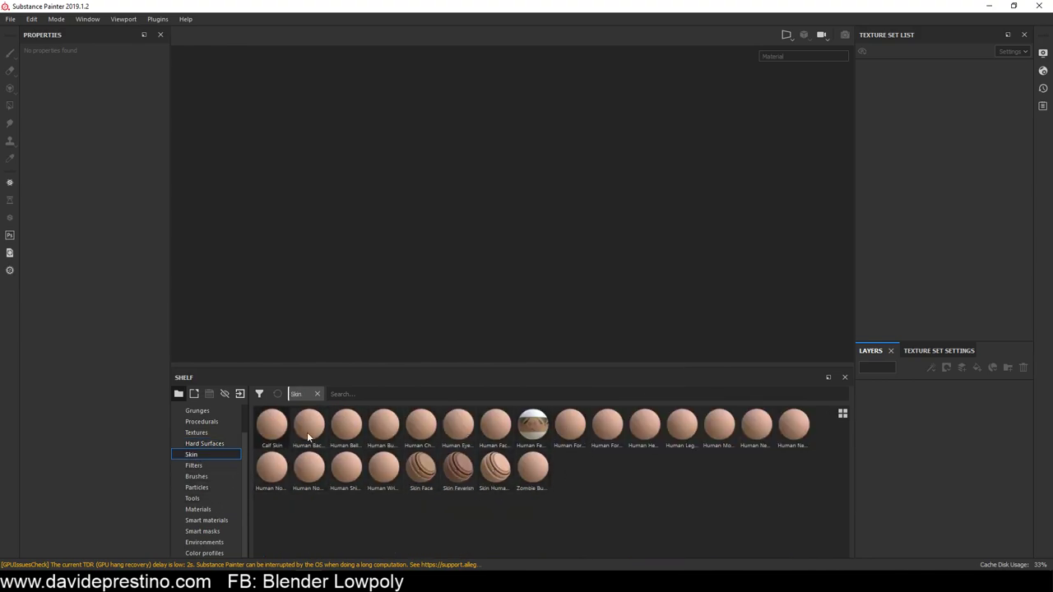
pyautogui.click(205, 466)
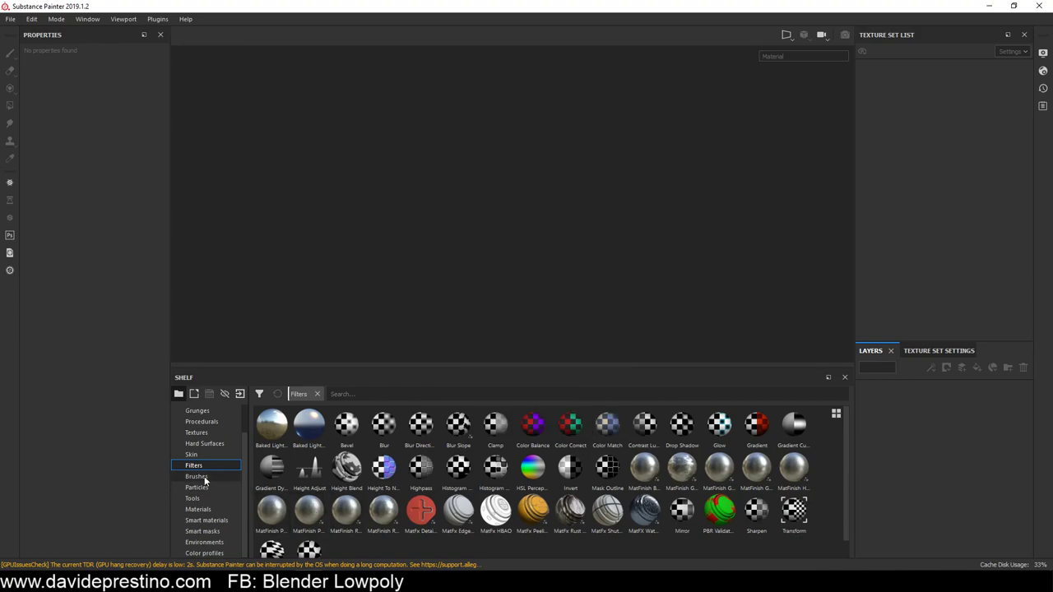
pyautogui.click(204, 480)
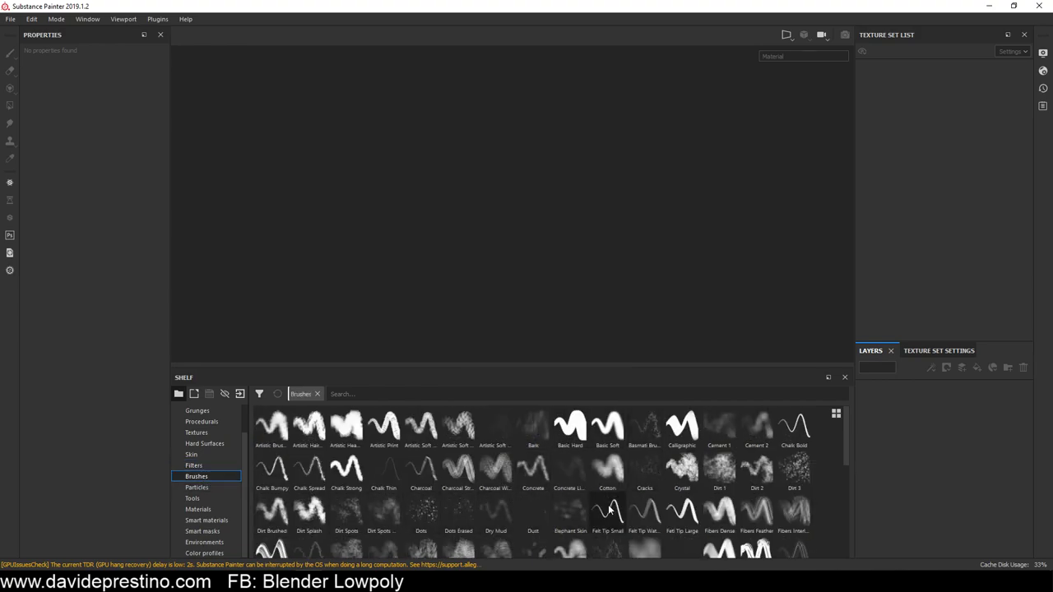
pyautogui.scroll(-3, 622, 473)
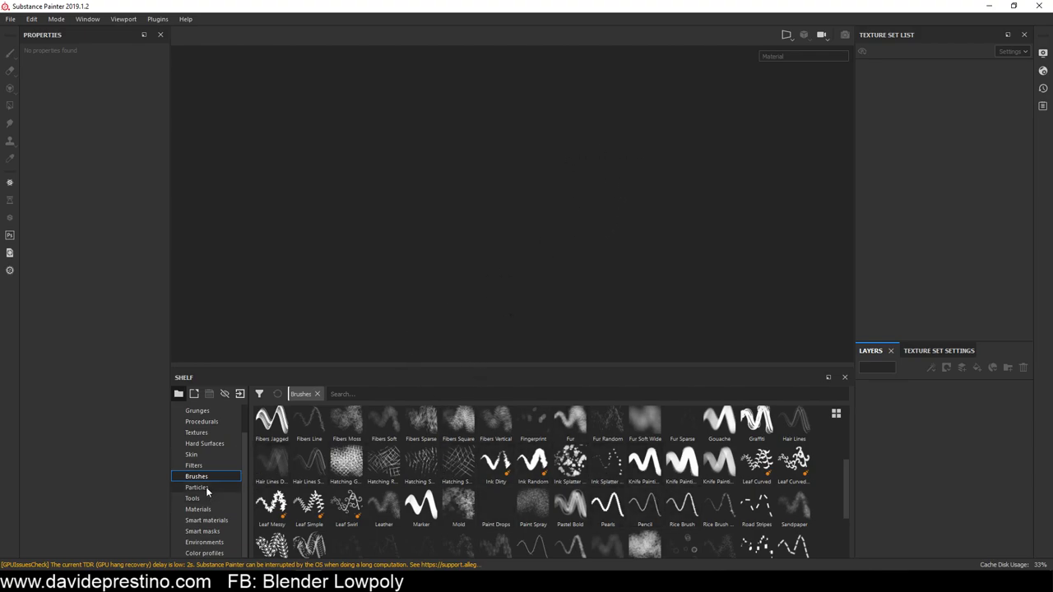
pyautogui.click(234, 491)
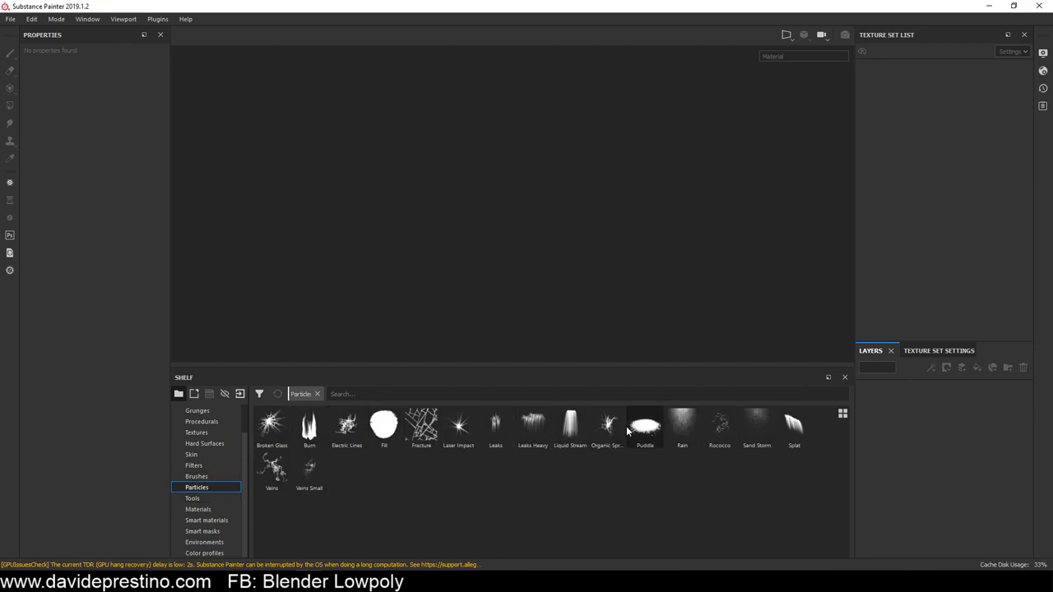
pyautogui.moveTo(570, 426)
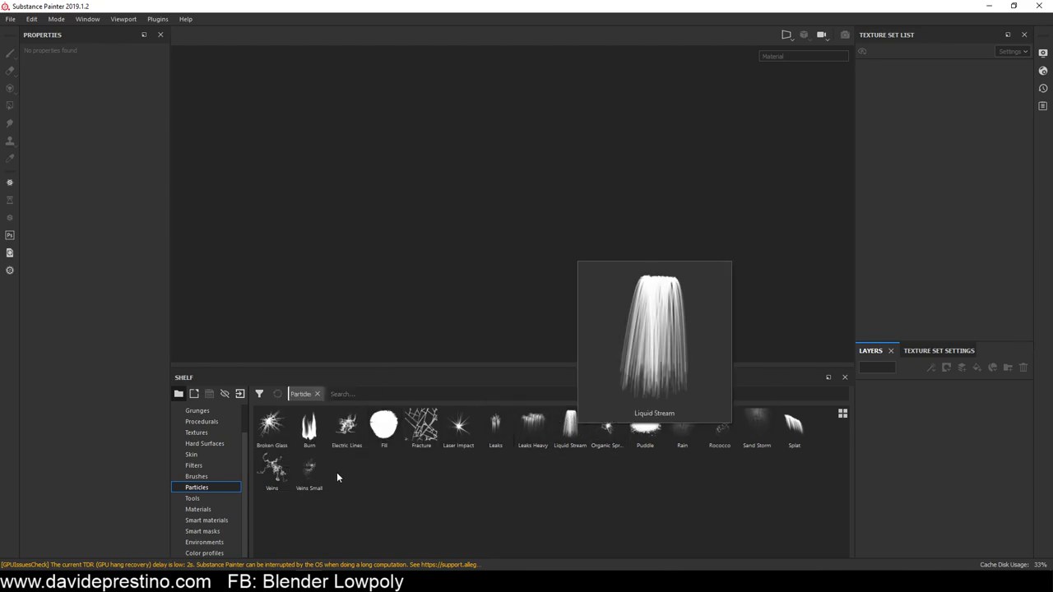
pyautogui.click(197, 499)
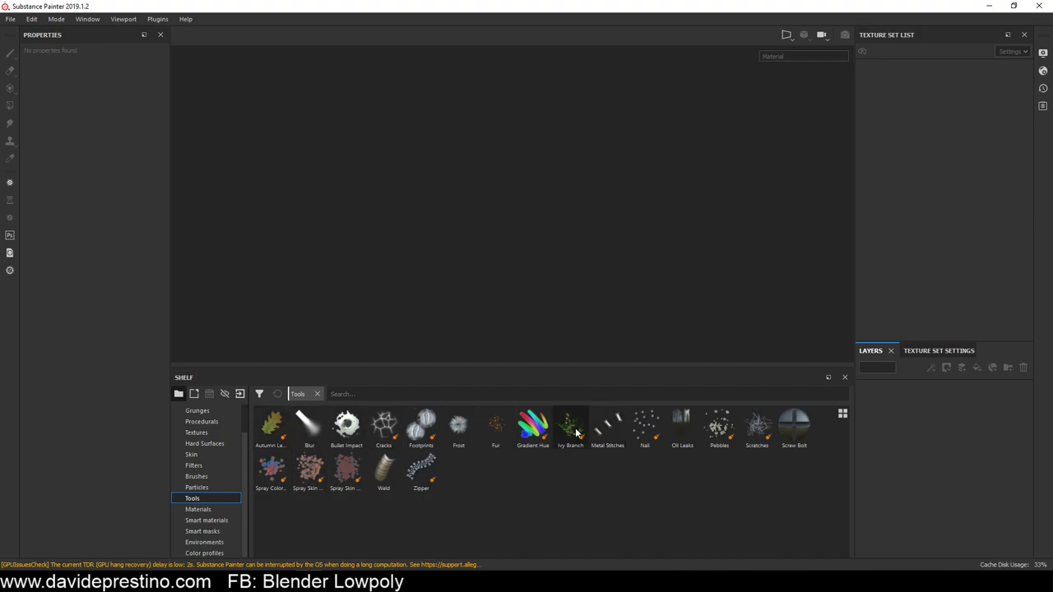
# Return the shelf to Materials, glance at Color profiles, then show the Environments HDRI maps
pyautogui.click(216, 512)
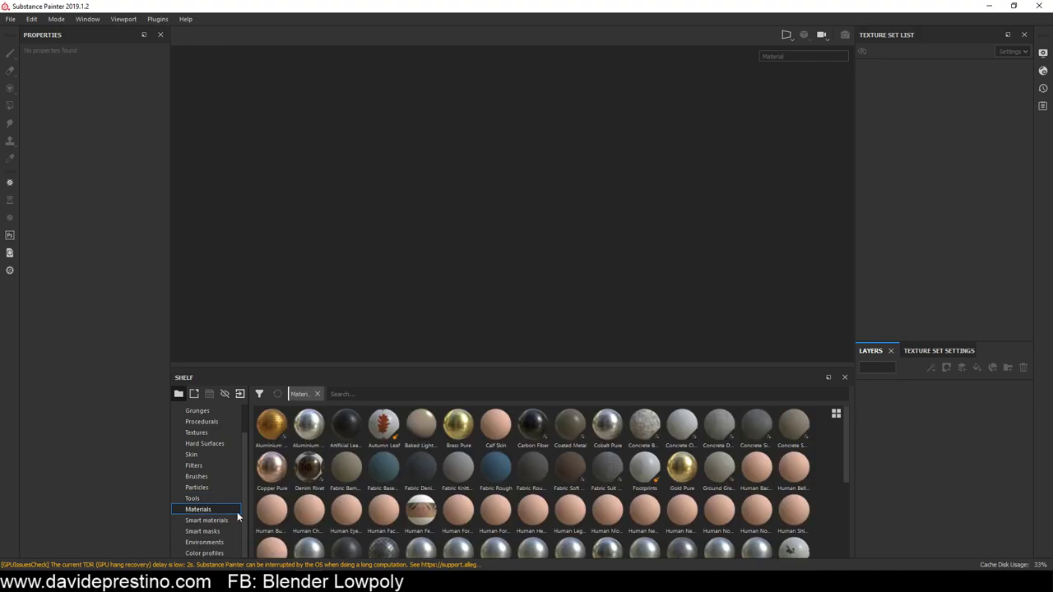
pyautogui.click(212, 553)
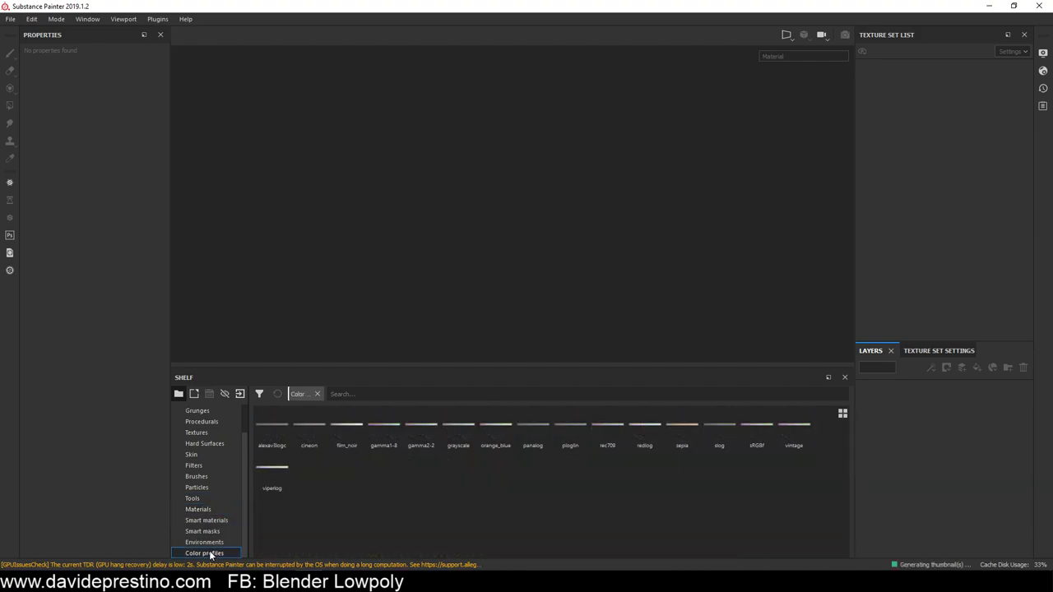
pyautogui.click(223, 542)
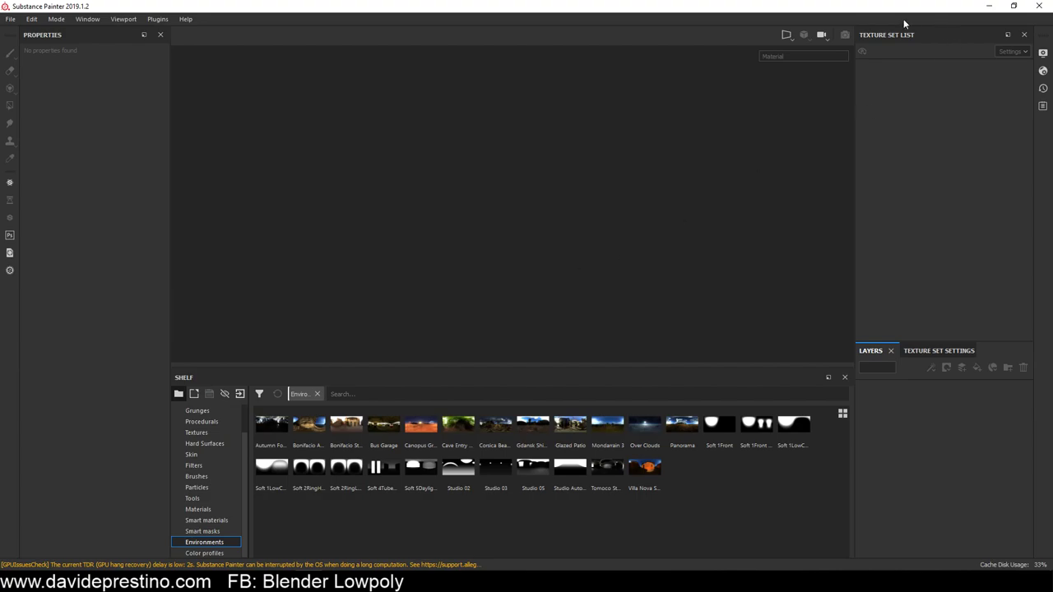
# Try the 3D/2D split viewport, then set the viewport back to 3D only
pyautogui.click(788, 35)
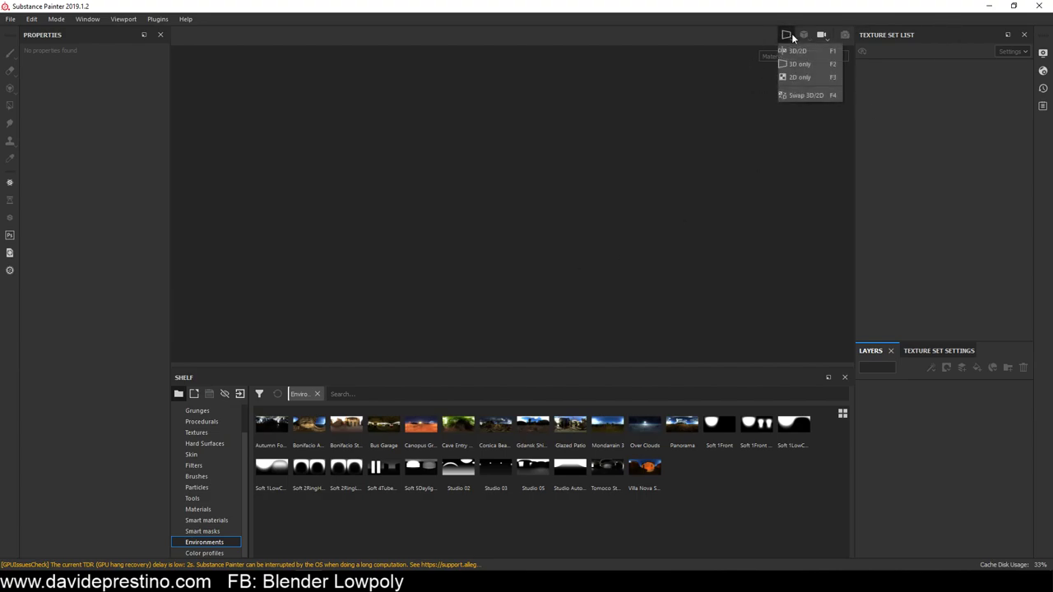
pyautogui.click(798, 52)
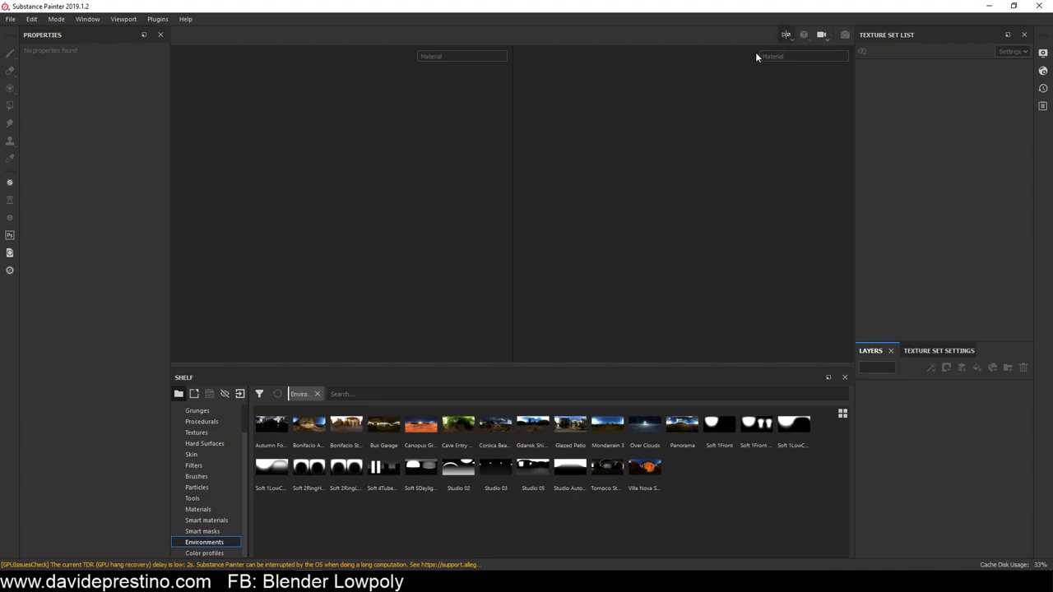
pyautogui.click(780, 37)
pyautogui.click(792, 63)
pyautogui.click(788, 34)
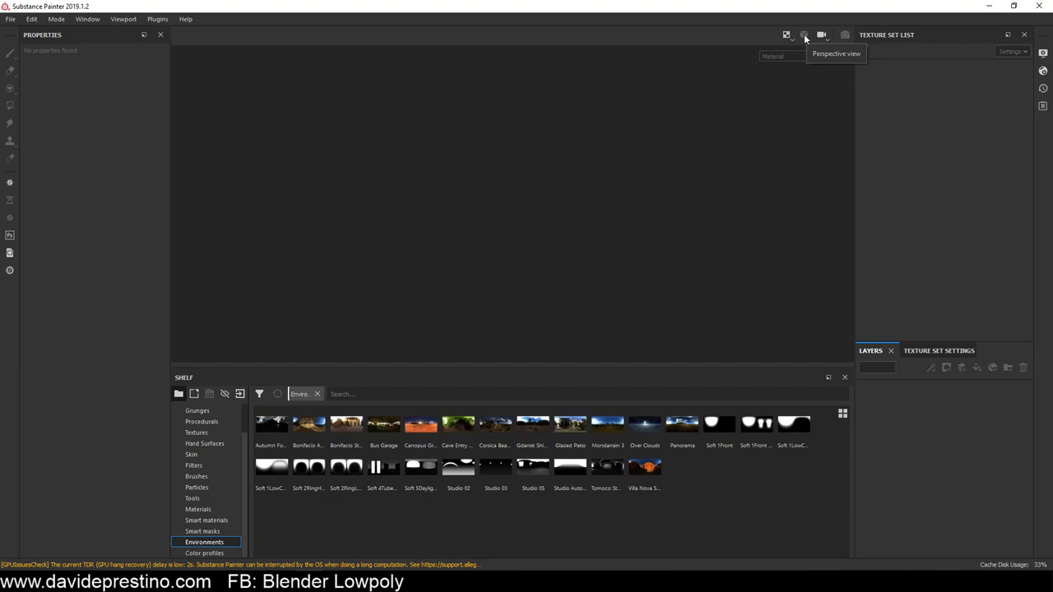
# Look at the camera rotation options and main menus, then switch to Blender
pyautogui.click(823, 36)
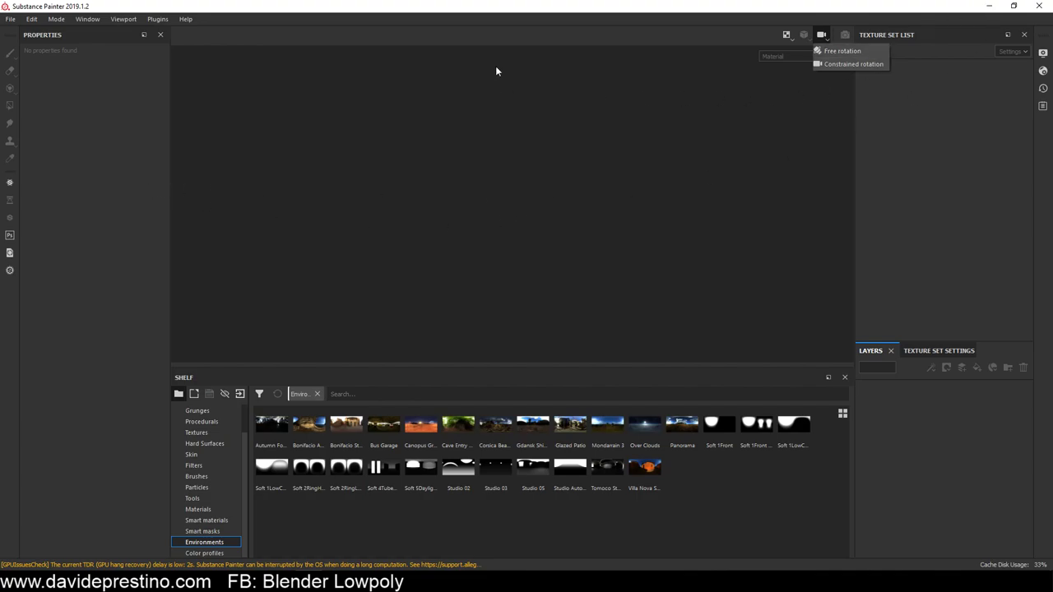
pyautogui.click(31, 19)
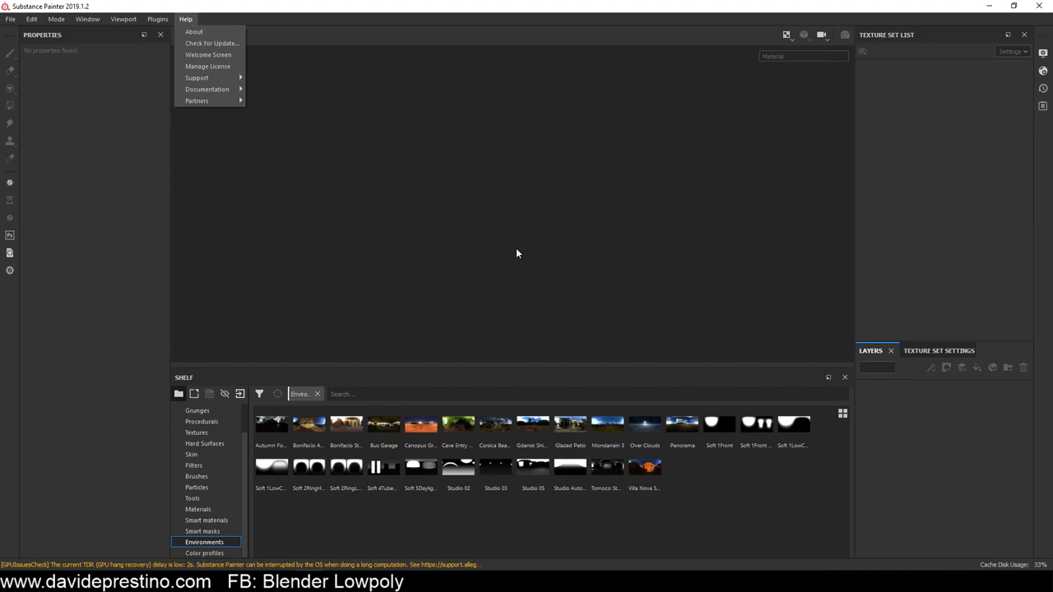
pyautogui.click(282, 583)
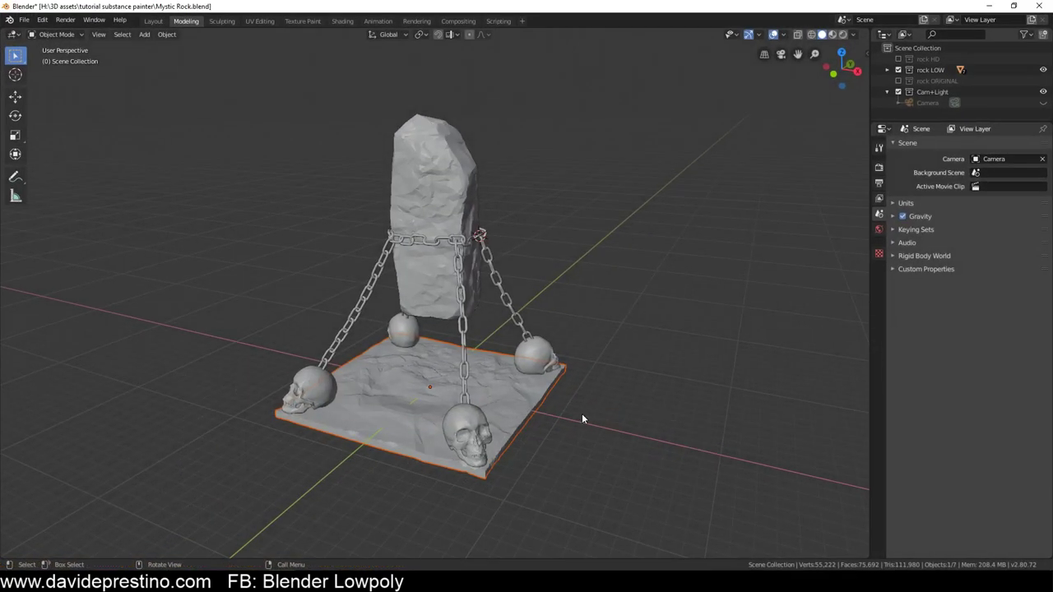
pyautogui.moveTo(581, 413)
pyautogui.mouseDown(button='middle')
pyautogui.moveTo(337, 388)
pyautogui.moveTo(339, 365)
pyautogui.moveTo(482, 375)
pyautogui.moveTo(403, 369)
pyautogui.mouseUp(button='middle')
pyautogui.scroll(4, 339, 366)
pyautogui.scroll(-4, 339, 365)
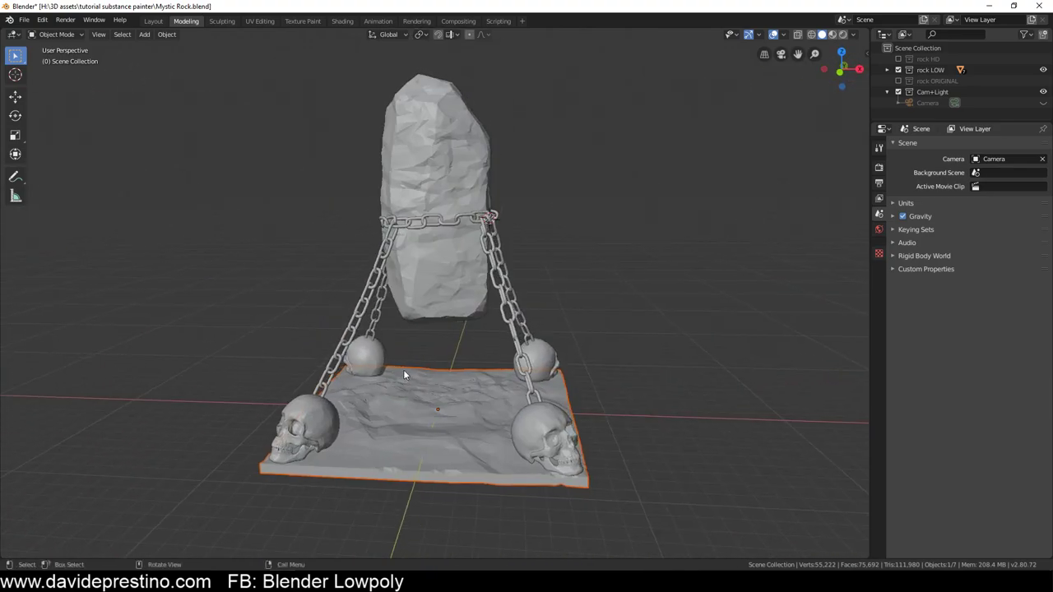
pyautogui.moveTo(440, 319)
pyautogui.mouseDown(button='middle')
pyautogui.moveTo(348, 340)
pyautogui.moveTo(455, 301)
pyautogui.moveTo(364, 219)
pyautogui.moveTo(499, 365)
pyautogui.moveTo(371, 412)
pyautogui.moveTo(322, 444)
pyautogui.moveTo(362, 454)
pyautogui.moveTo(330, 462)
pyautogui.moveTo(393, 447)
pyautogui.moveTo(415, 464)
pyautogui.moveTo(459, 456)
pyautogui.moveTo(376, 442)
pyautogui.mouseUp(button='middle')
pyautogui.scroll(5, 394, 447)
pyautogui.scroll(-5, 428, 391)
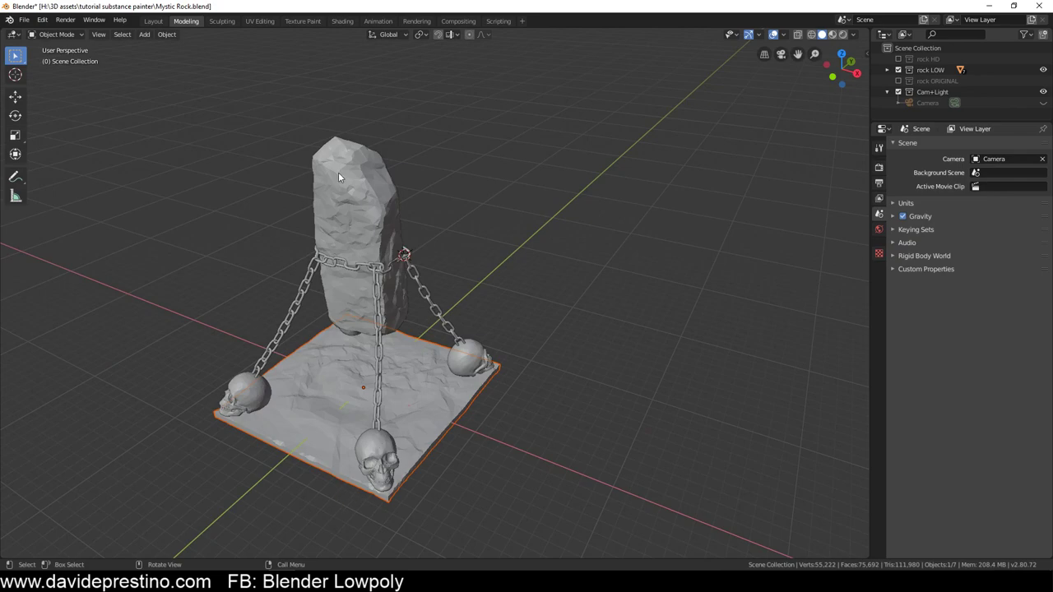
pyautogui.moveTo(338, 172)
pyautogui.mouseDown(button='middle')
pyautogui.moveTo(365, 372)
pyautogui.moveTo(483, 344)
pyautogui.moveTo(404, 342)
pyautogui.moveTo(385, 223)
pyautogui.mouseUp(button='middle')
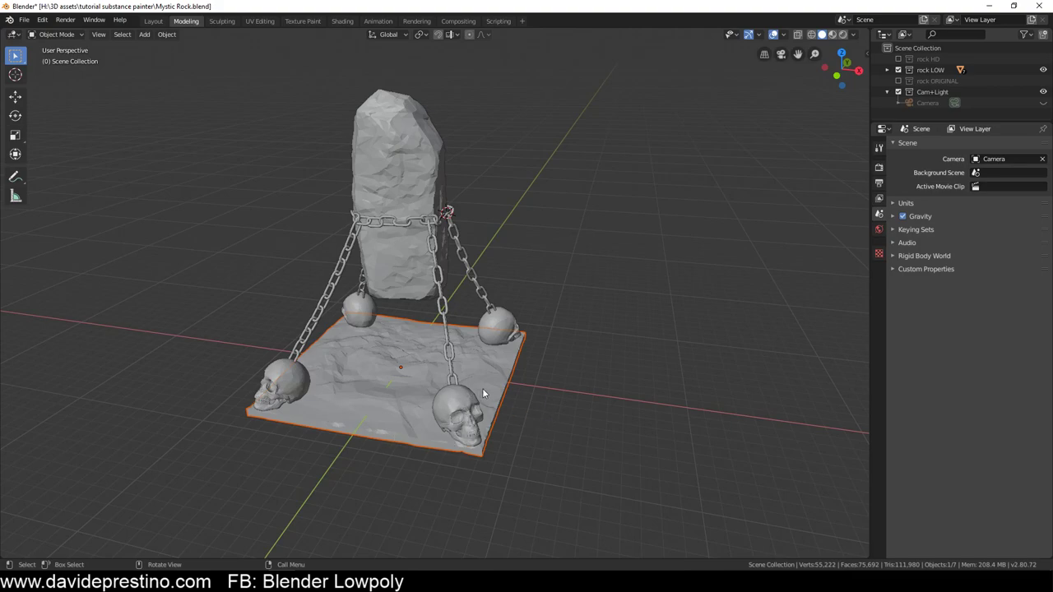
pyautogui.click(400, 402)
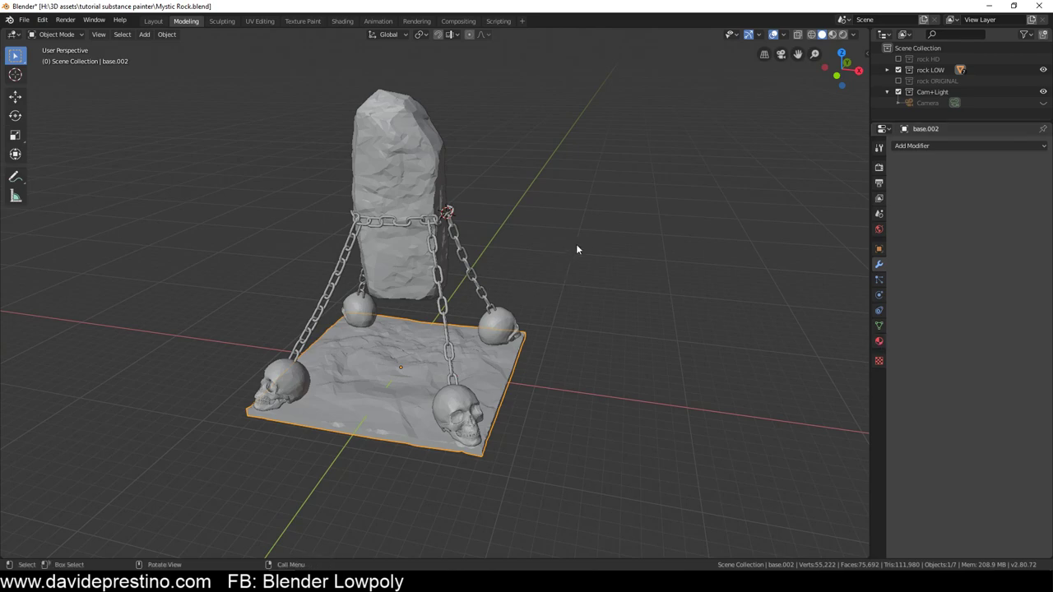
pyautogui.moveTo(583, 222)
pyautogui.mouseDown(button='middle')
pyautogui.moveTo(589, 267)
pyautogui.moveTo(575, 281)
pyautogui.moveTo(597, 239)
pyautogui.moveTo(609, 266)
pyautogui.moveTo(426, 286)
pyautogui.mouseUp(button='middle')
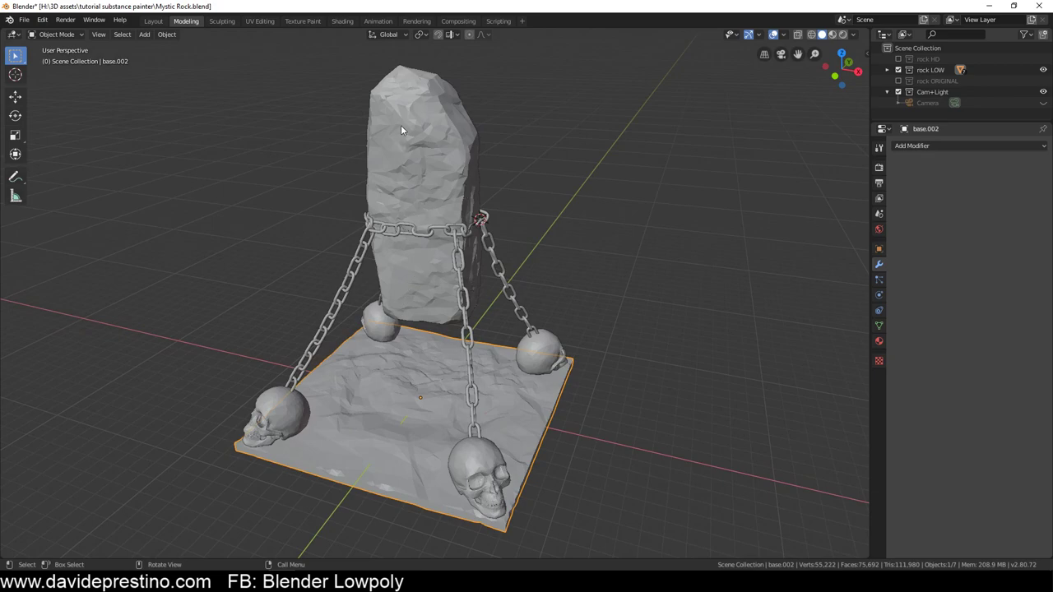
pyautogui.scroll(5, 426, 166)
pyautogui.scroll(-4, 427, 166)
pyautogui.click(426, 166)
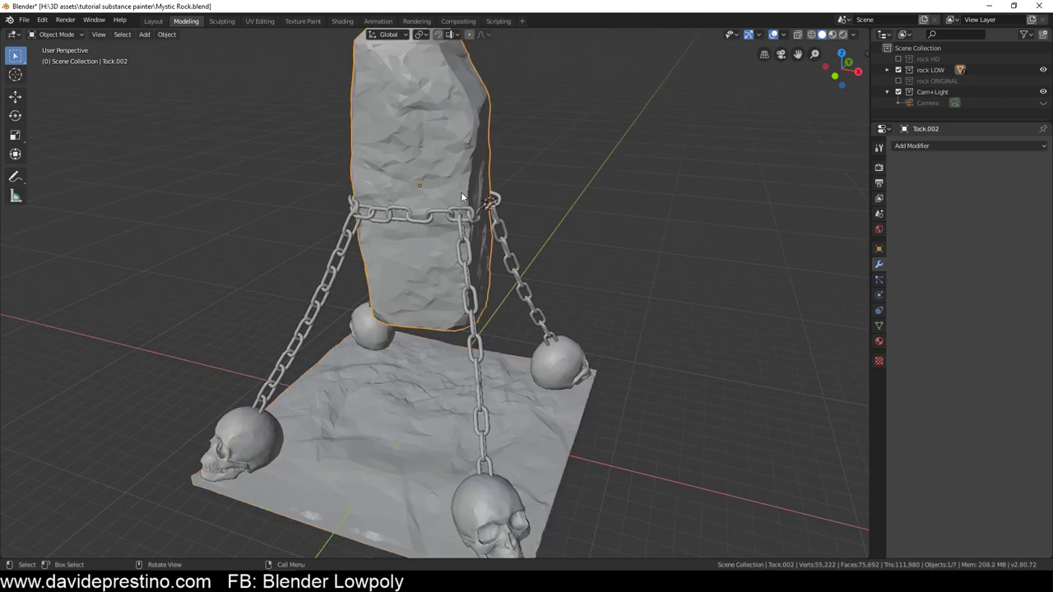
pyautogui.scroll(-3, 462, 197)
# Inspect all low-poly meshes' wireframe in Edit Mode, then exclude the rock LOW collection
pyautogui.press('a')
pyautogui.press('Tab')
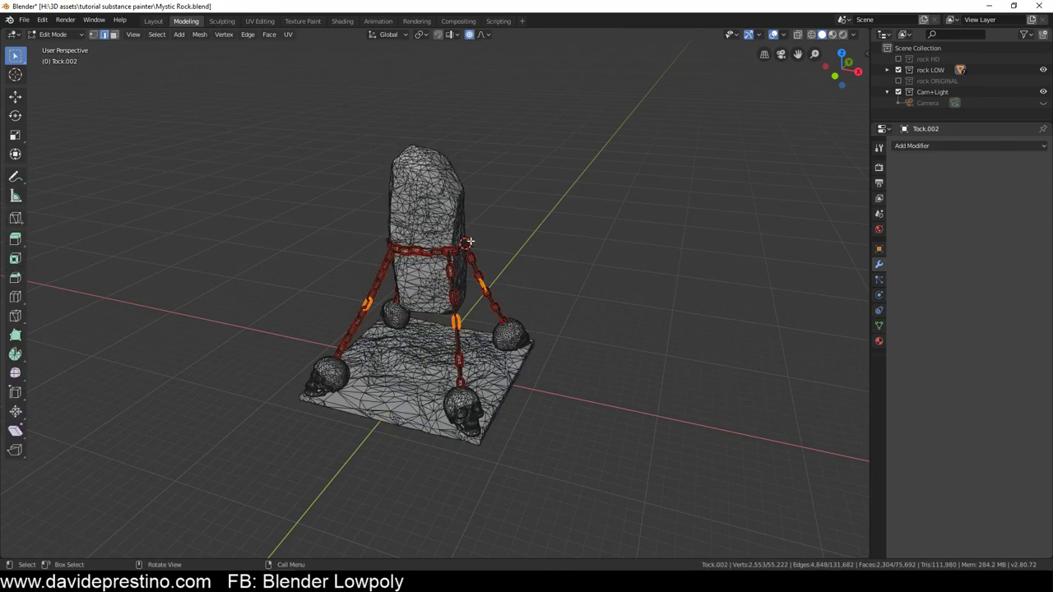
pyautogui.scroll(5, 467, 243)
pyautogui.scroll(-3, 445, 423)
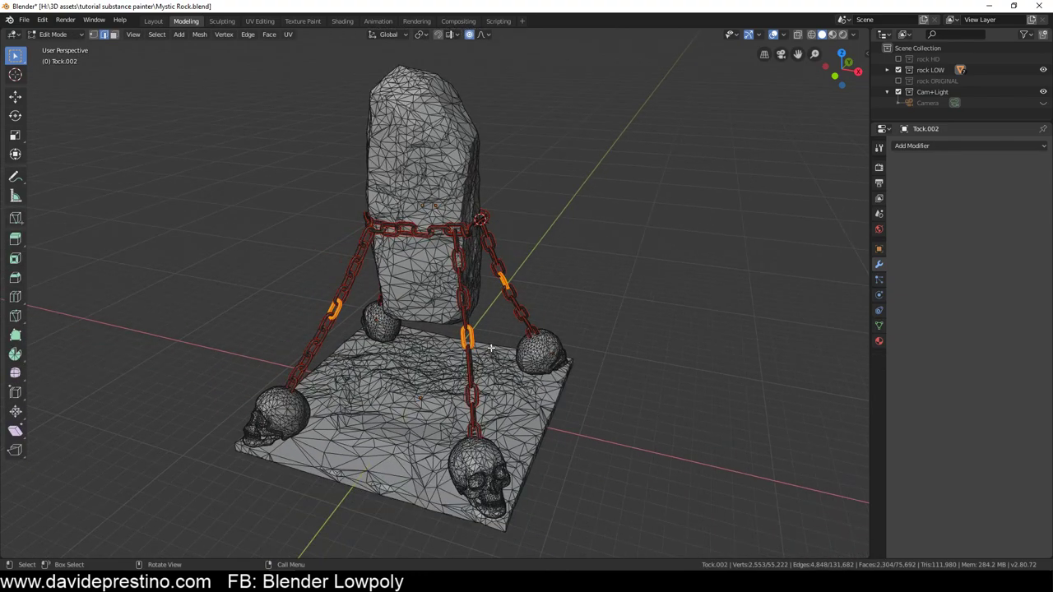
pyautogui.moveTo(491, 348); pyautogui.dragTo(522, 338, button='middle')
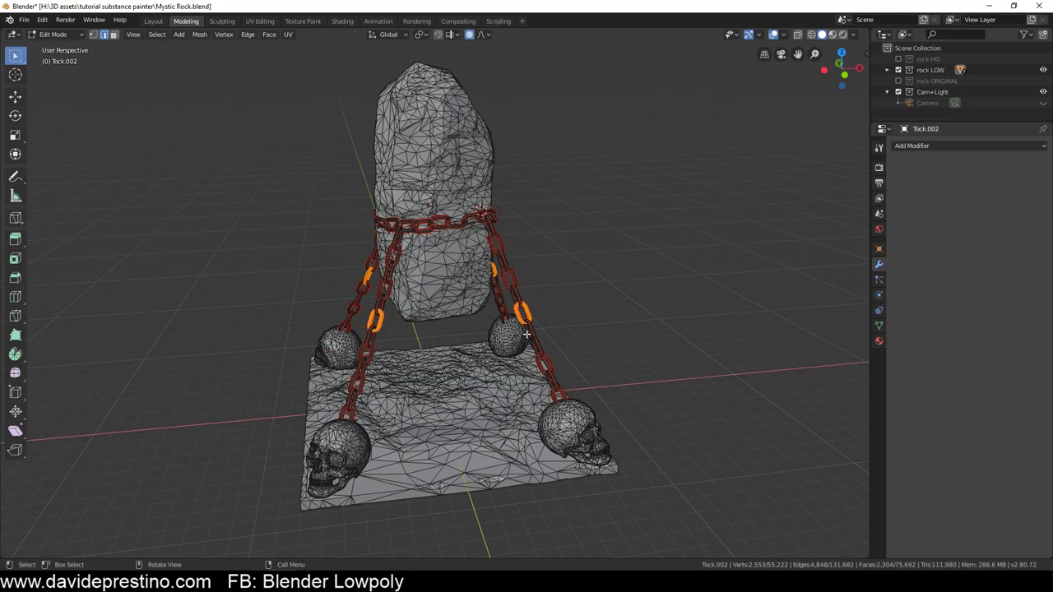
pyautogui.moveTo(505, 409); pyautogui.dragTo(493, 421, button='middle')
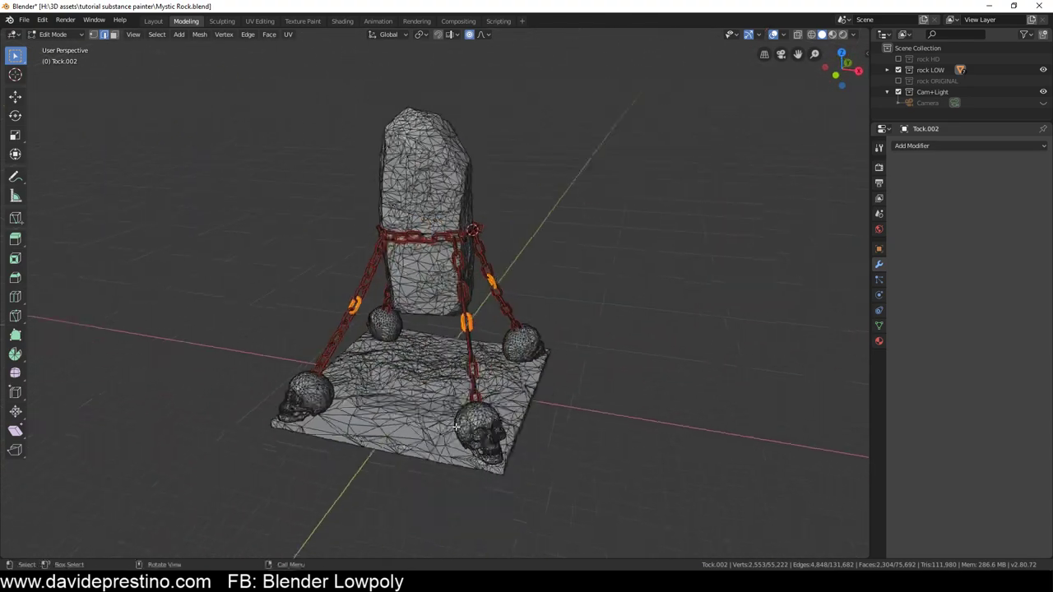
pyautogui.scroll(1, 514, 418)
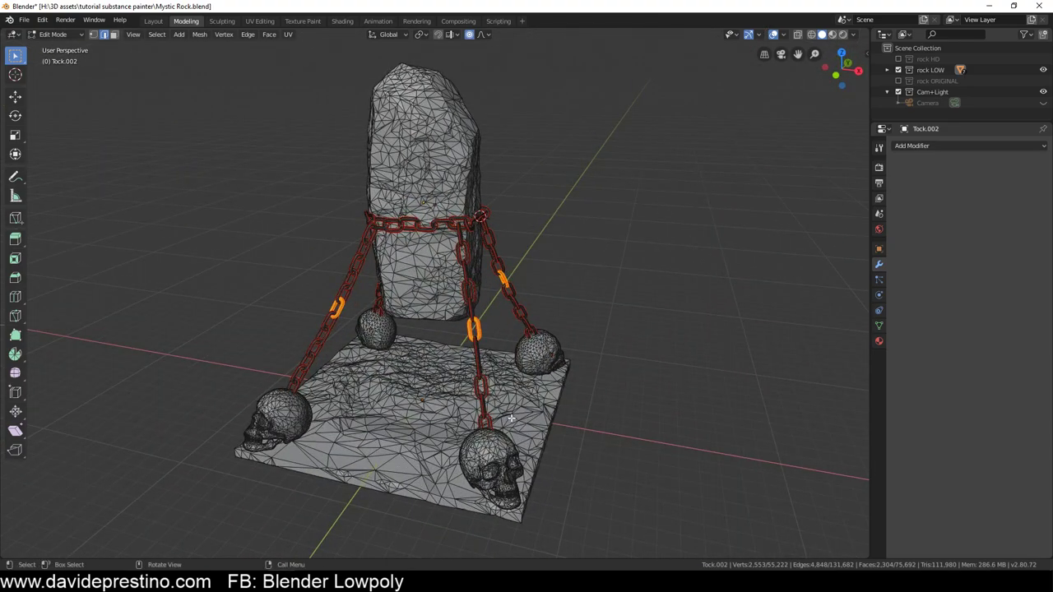
pyautogui.moveTo(509, 419); pyautogui.dragTo(523, 411, button='middle')
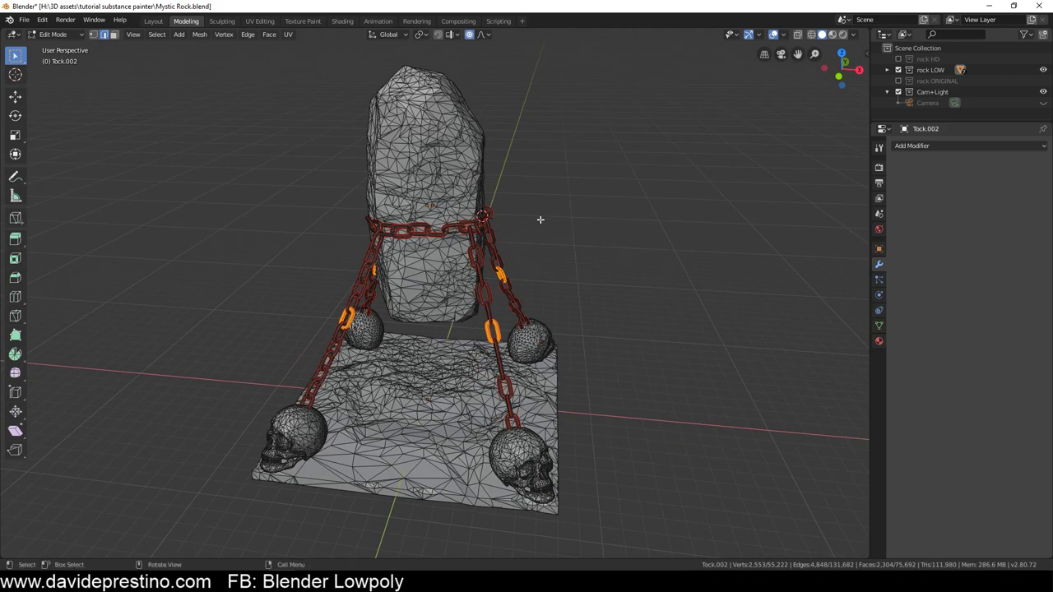
pyautogui.press('Tab')
pyautogui.click(898, 70)
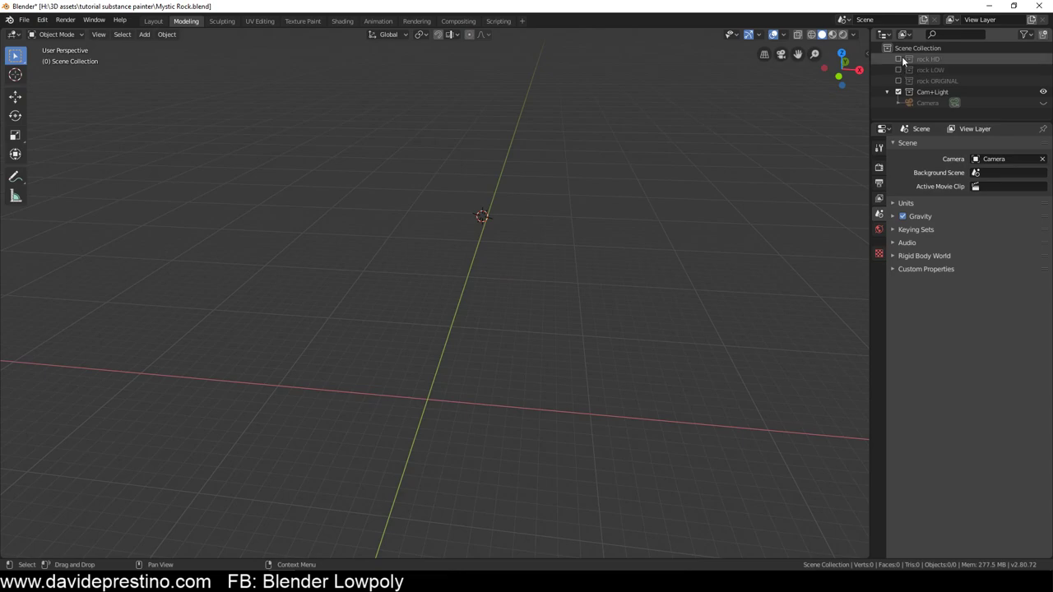
# Include the rock HD collection and orbit to inspect the high-detail rock
pyautogui.click(898, 60)
pyautogui.moveTo(401, 317); pyautogui.dragTo(416, 326, button='middle')
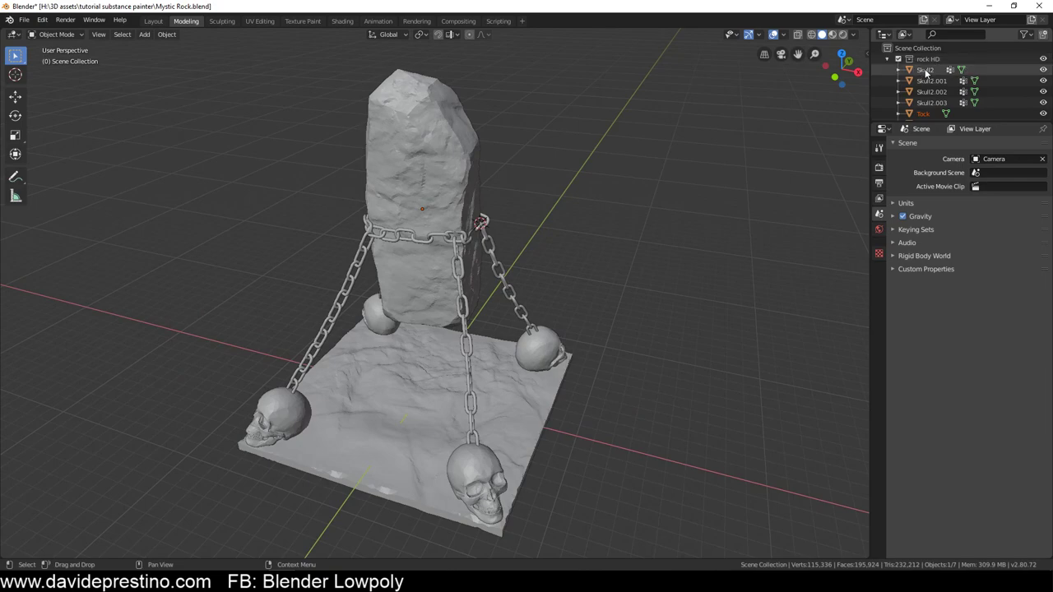
pyautogui.scroll(-3, 942, 74)
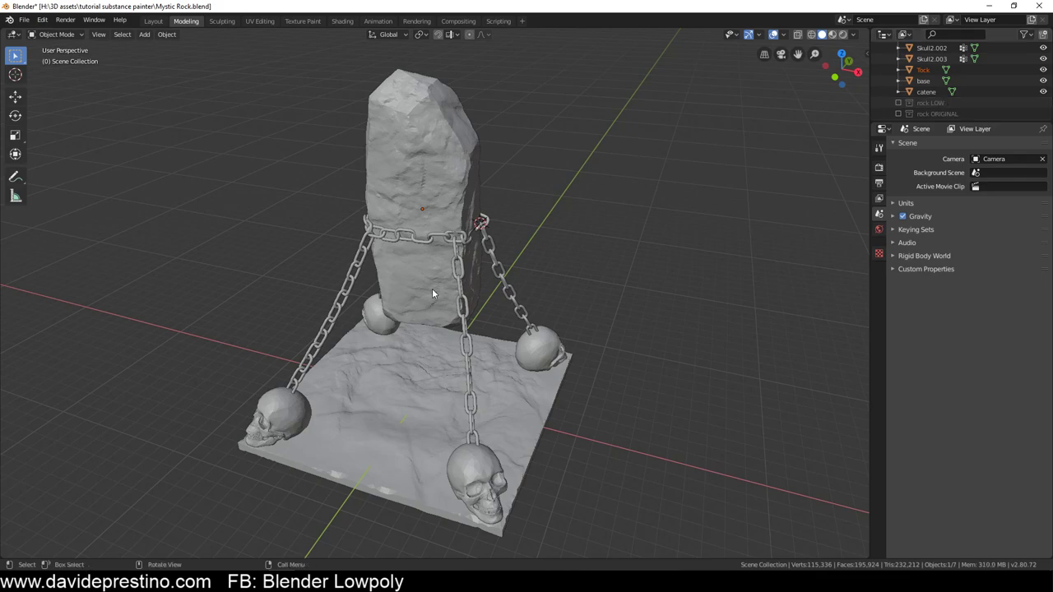
pyautogui.moveTo(432, 288)
pyautogui.mouseDown(button='middle')
pyautogui.moveTo(451, 282)
pyautogui.moveTo(431, 312)
pyautogui.mouseUp(button='middle')
pyautogui.scroll(3, 449, 281)
# Select all high-detail objects, then pick the base and the rock individually
pyautogui.press('a')
pyautogui.scroll(-2, 431, 310)
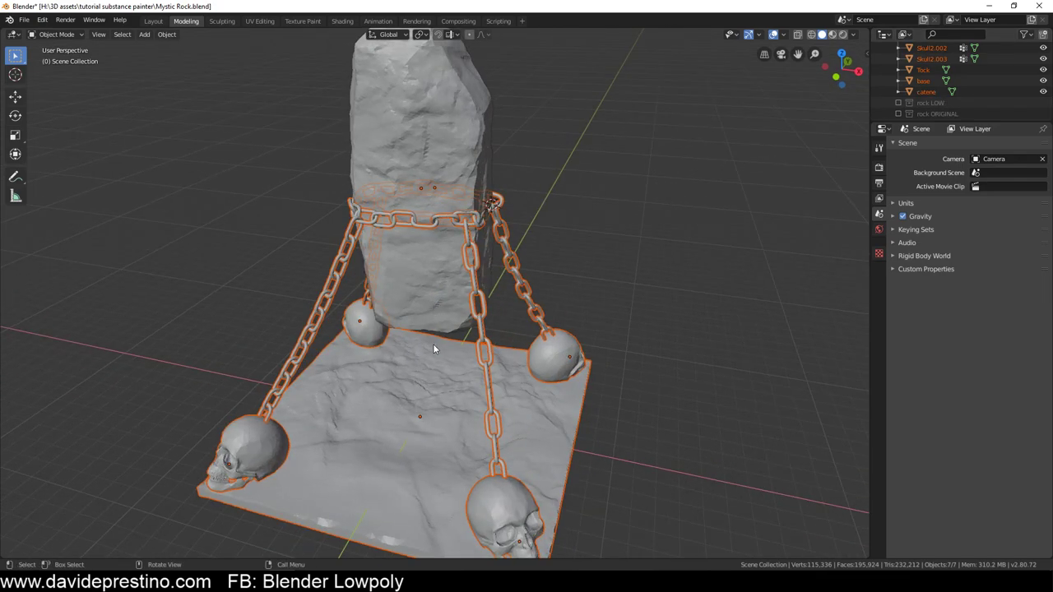
pyautogui.scroll(-3, 433, 343)
pyautogui.keyDown('shift'); pyautogui.click(427, 354); pyautogui.keyUp('shift')
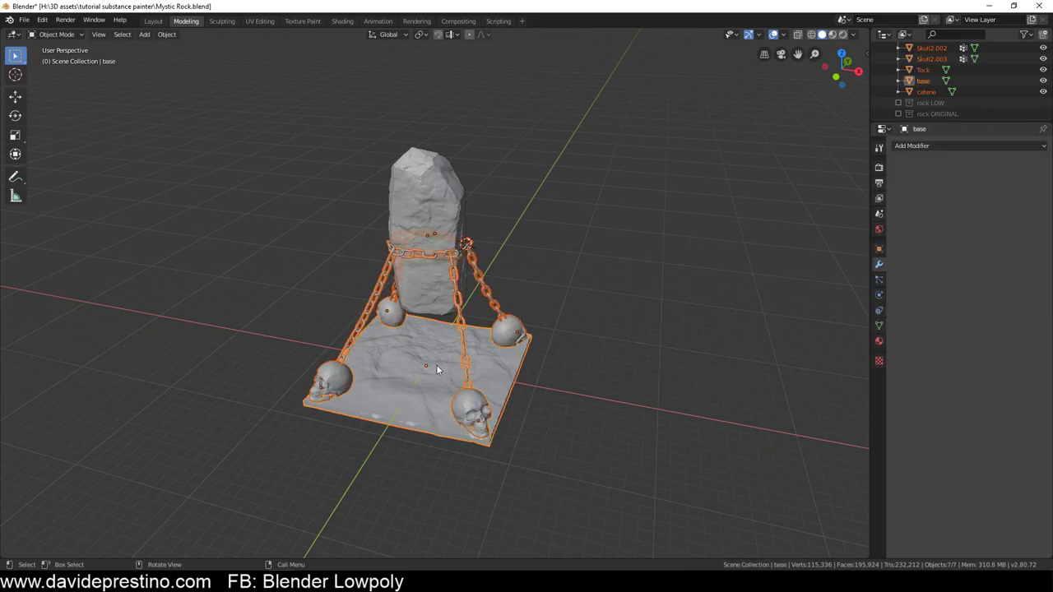
pyautogui.click(414, 176)
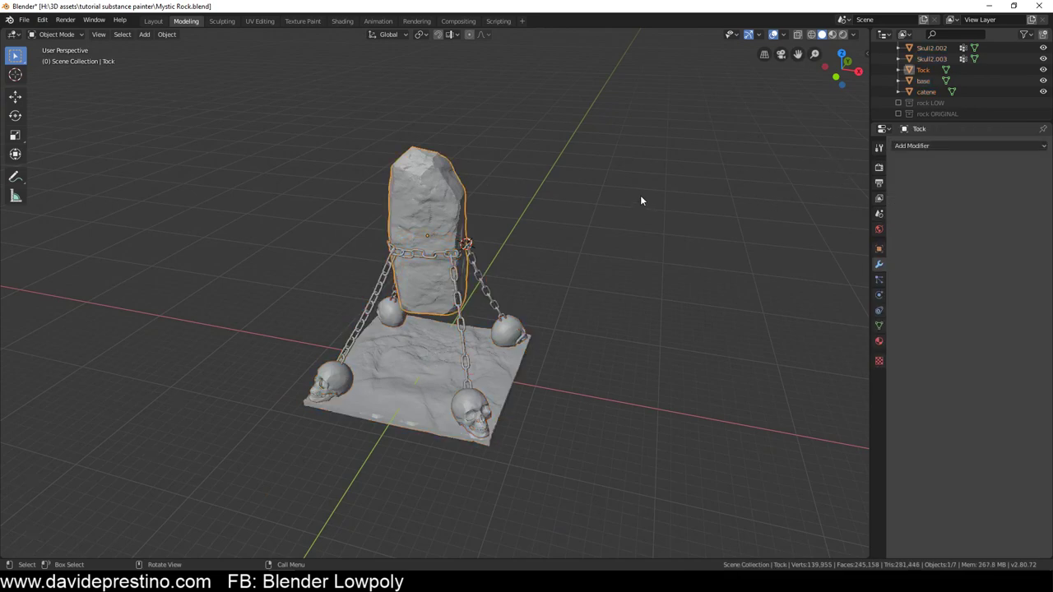
pyautogui.scroll(2, 1010, 88)
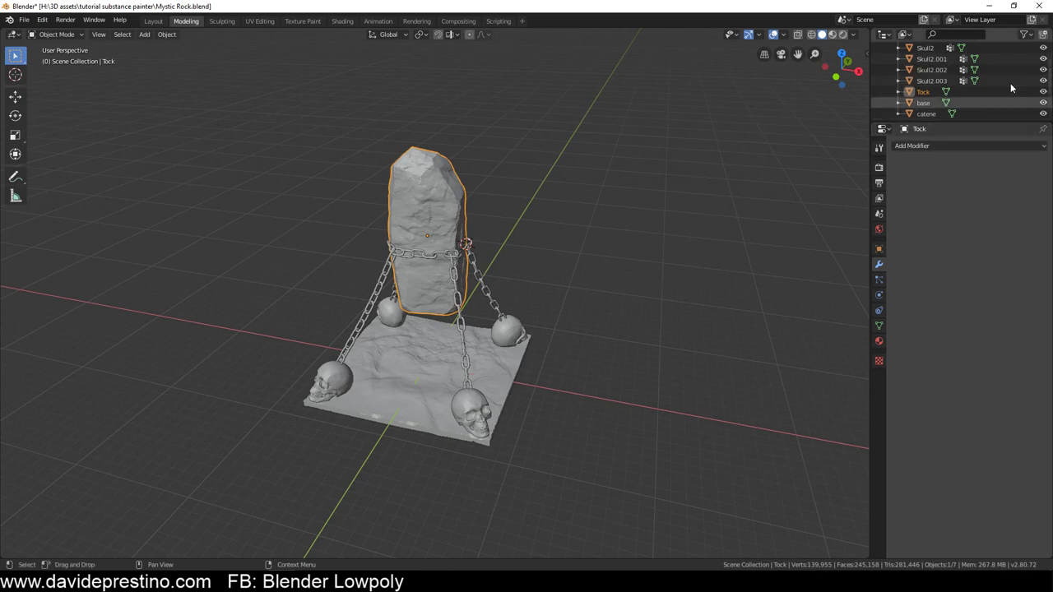
pyautogui.scroll(2, 1011, 88)
# Enable selectability and viewport/render restriction columns, enlarge the Outliner, and edit all seven HD meshes
pyautogui.click(1024, 33)
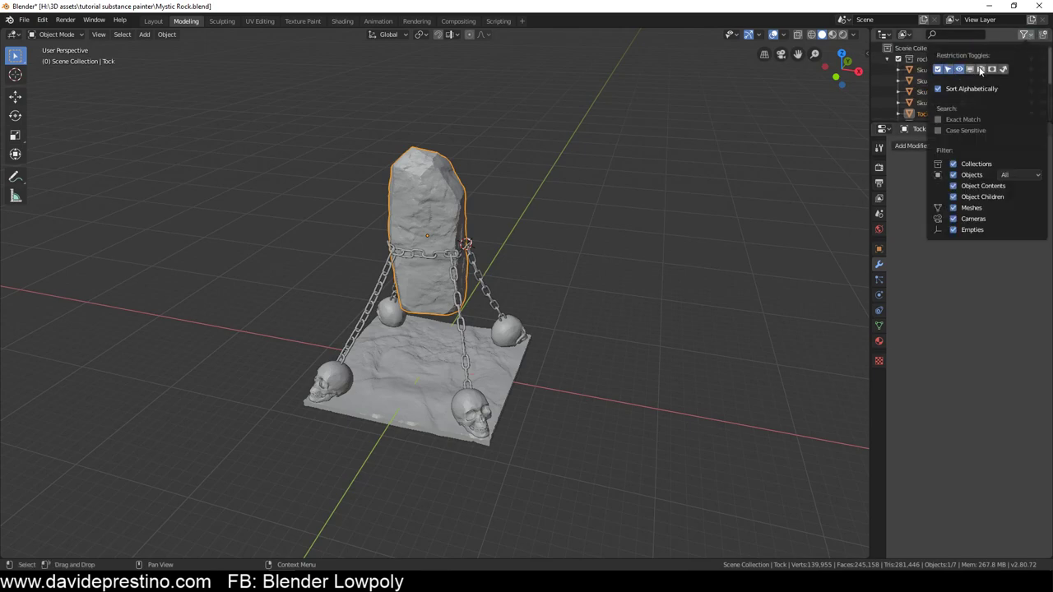
pyautogui.click(979, 70)
pyautogui.click(970, 70)
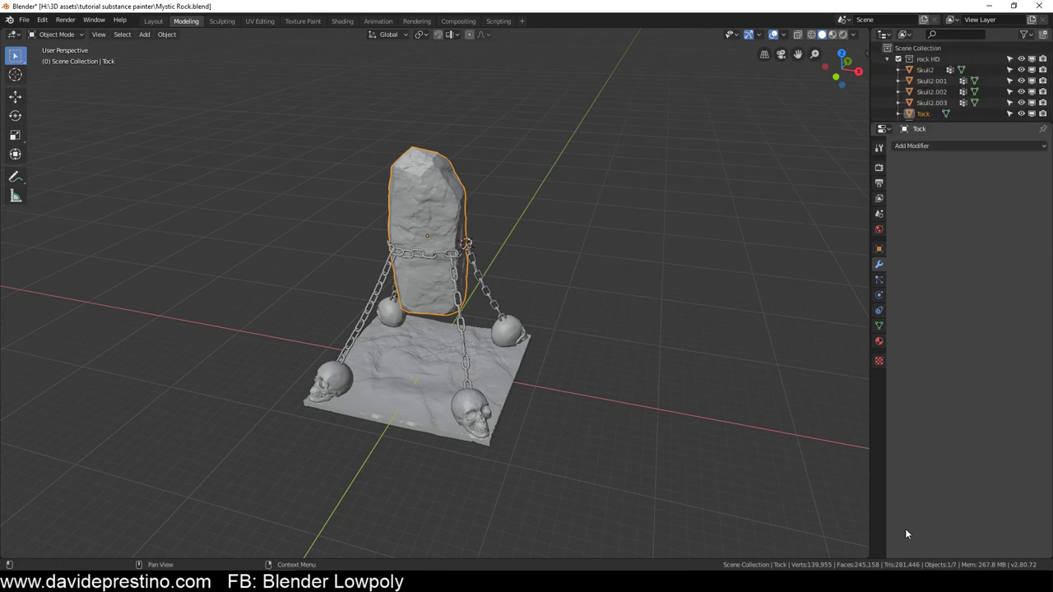
pyautogui.moveTo(1002, 121); pyautogui.dragTo(1001, 312)
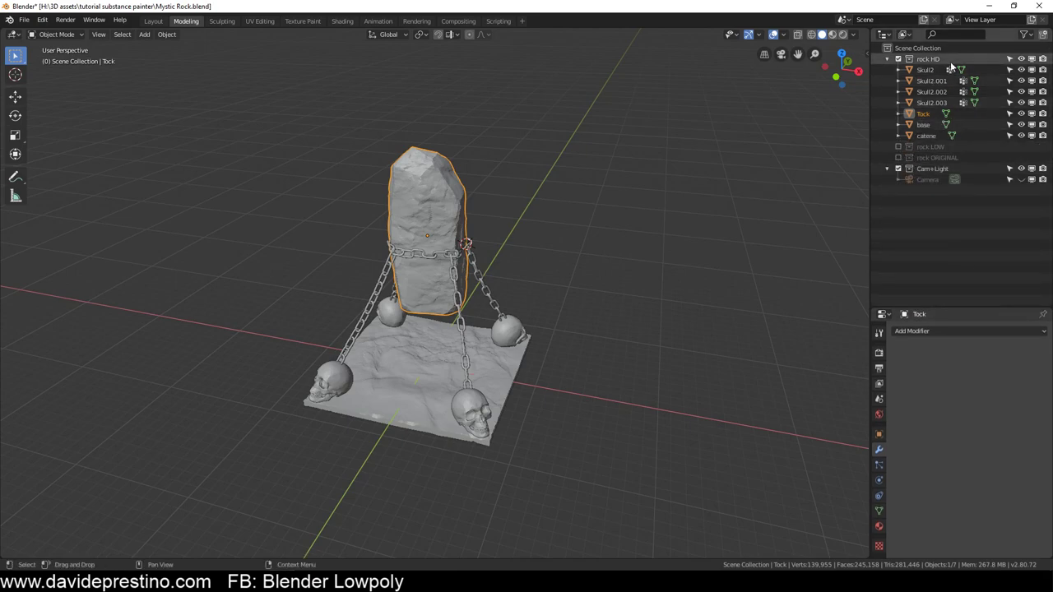
pyautogui.press('a')
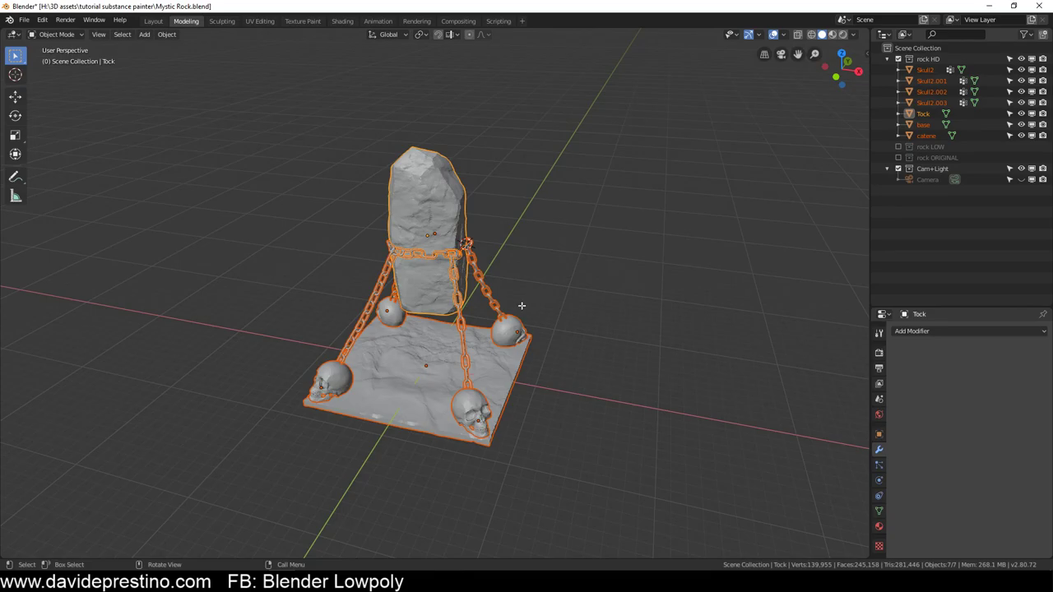
pyautogui.press('Tab')
# Orbit and zoom around the high-detail rock, chains, skulls and base in Edit Mode
pyautogui.scroll(3, 477, 337)
pyautogui.moveTo(478, 336); pyautogui.dragTo(500, 240, button='middle')
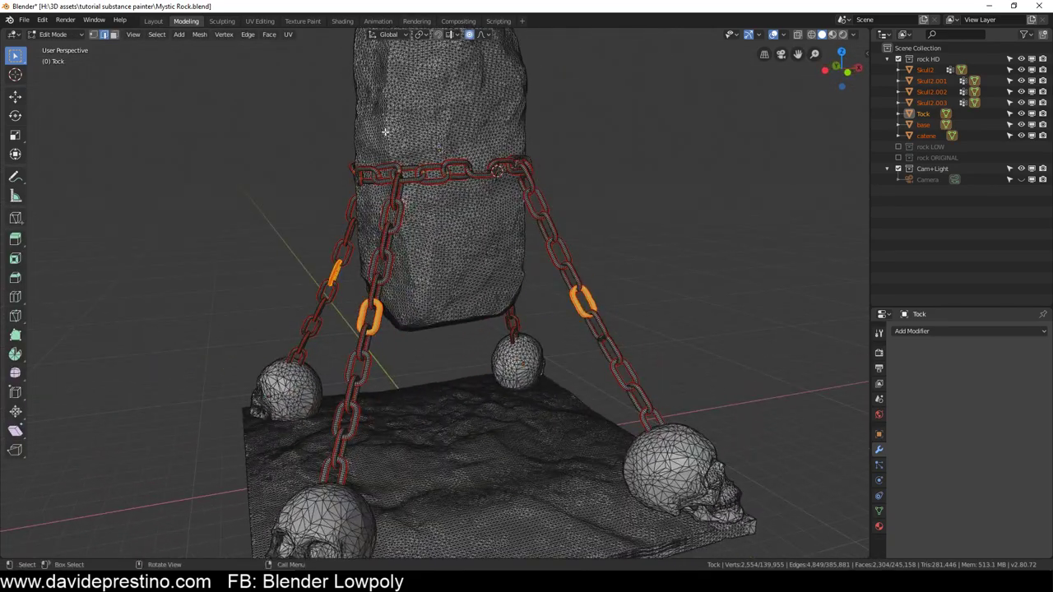
pyautogui.moveTo(479, 110)
pyautogui.mouseDown(button='middle')
pyautogui.moveTo(551, 134)
pyautogui.moveTo(463, 85)
pyautogui.moveTo(451, 115)
pyautogui.mouseUp(button='middle')
pyautogui.scroll(2, 451, 119)
pyautogui.scroll(2, 455, 228)
pyautogui.moveTo(456, 229); pyautogui.dragTo(485, 153, button='middle')
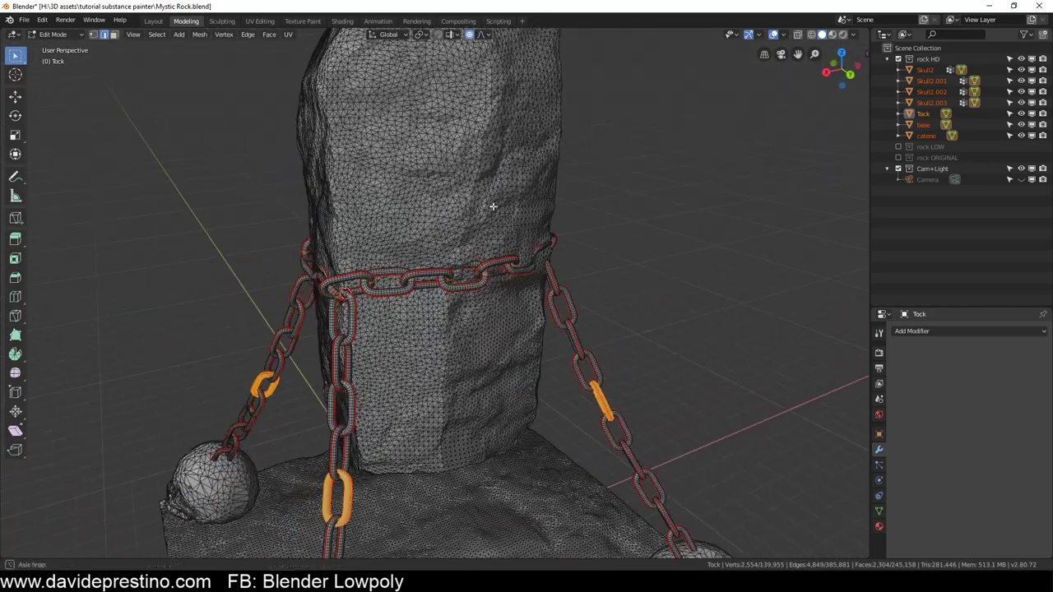
pyautogui.scroll(-5, 472, 301)
pyautogui.moveTo(446, 353)
pyautogui.mouseDown(button='middle')
pyautogui.moveTo(459, 435)
pyautogui.moveTo(469, 380)
pyautogui.mouseUp(button='middle')
pyautogui.scroll(5, 471, 339)
pyautogui.scroll(3, 471, 339)
pyautogui.moveTo(479, 421)
pyautogui.mouseDown(button='middle')
pyautogui.moveTo(498, 280)
pyautogui.moveTo(544, 393)
pyautogui.moveTo(522, 298)
pyautogui.moveTo(333, 307)
pyautogui.moveTo(460, 355)
pyautogui.moveTo(360, 322)
pyautogui.moveTo(392, 321)
pyautogui.moveTo(455, 293)
pyautogui.moveTo(390, 435)
pyautogui.mouseUp(button='middle')
pyautogui.scroll(-3, 501, 294)
pyautogui.scroll(2, 521, 298)
pyautogui.scroll(-3, 334, 307)
# Return to Object Mode, collapse the rock HD list, deselect everything and select the base plate
pyautogui.press('Tab')
pyautogui.scroll(5, 390, 435)
pyautogui.scroll(-5, 419, 407)
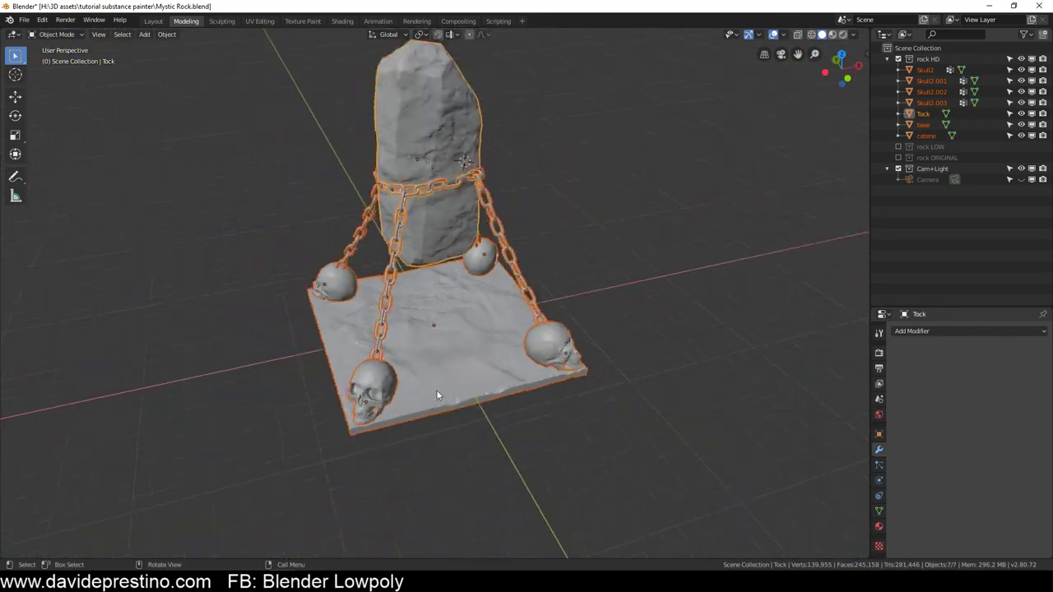
pyautogui.moveTo(437, 391)
pyautogui.mouseDown(button='middle')
pyautogui.moveTo(536, 368)
pyautogui.moveTo(472, 329)
pyautogui.moveTo(537, 365)
pyautogui.moveTo(492, 306)
pyautogui.mouseUp(button='middle')
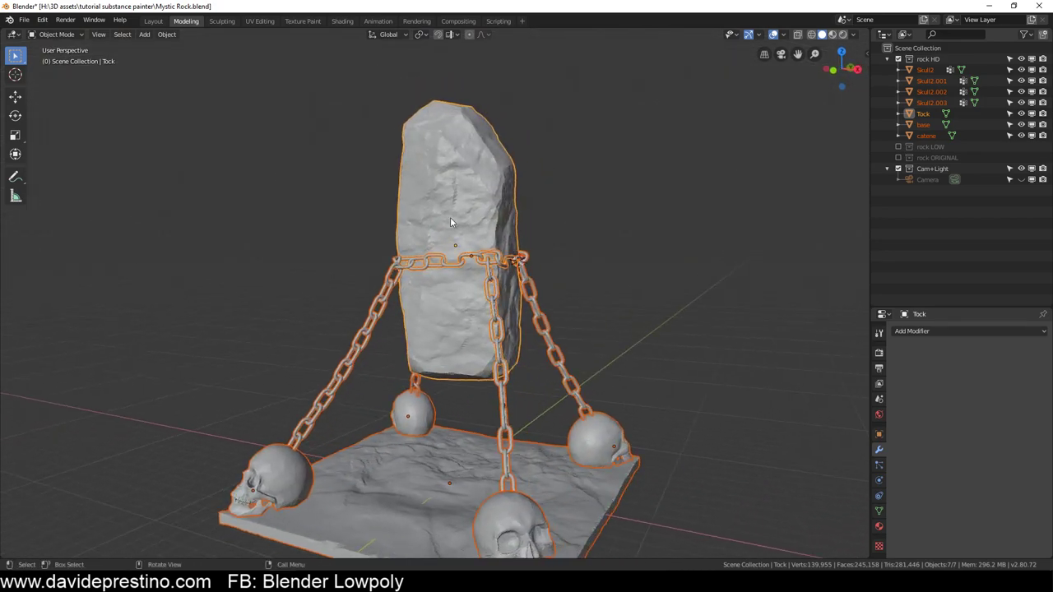
pyautogui.moveTo(450, 239)
pyautogui.mouseDown(button='middle')
pyautogui.moveTo(475, 296)
pyautogui.moveTo(430, 221)
pyautogui.moveTo(439, 234)
pyautogui.mouseUp(button='middle')
pyautogui.scroll(-2, 475, 296)
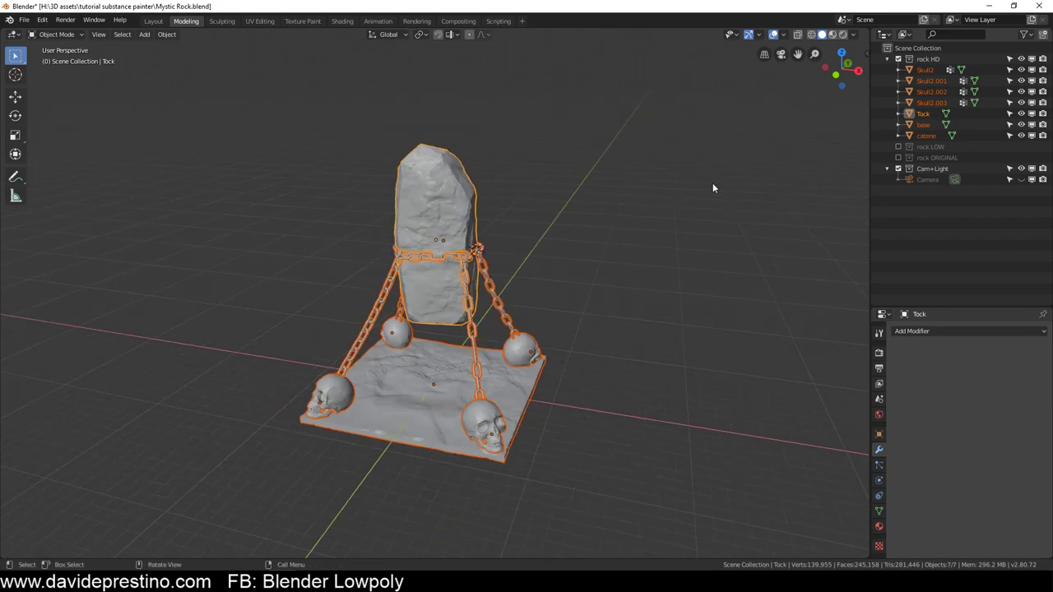
pyautogui.click(887, 58)
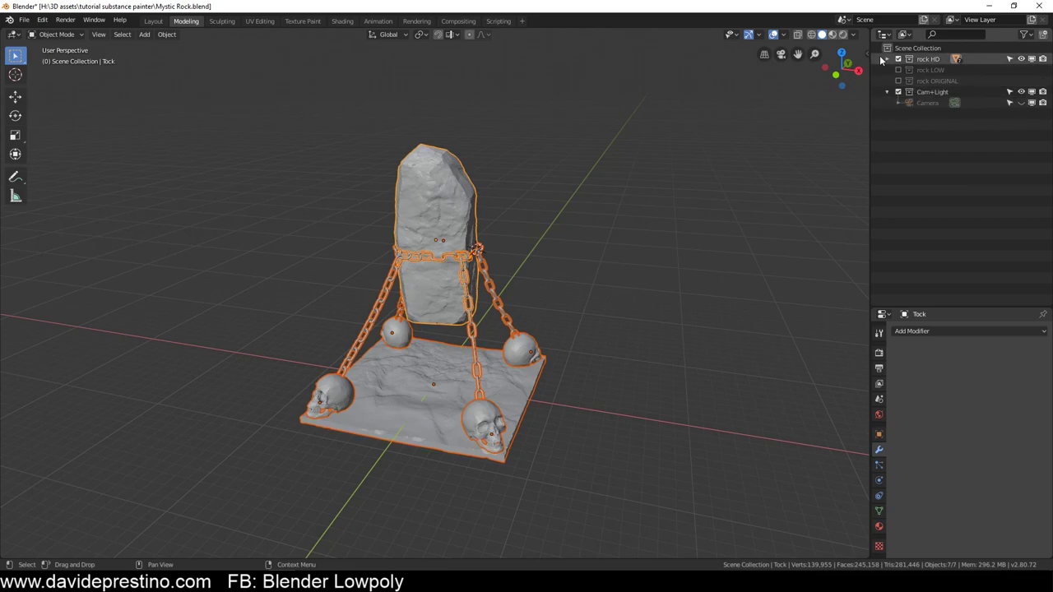
pyautogui.moveTo(373, 366)
pyautogui.mouseDown(button='middle')
pyautogui.moveTo(515, 272)
pyautogui.moveTo(542, 280)
pyautogui.mouseUp(button='middle')
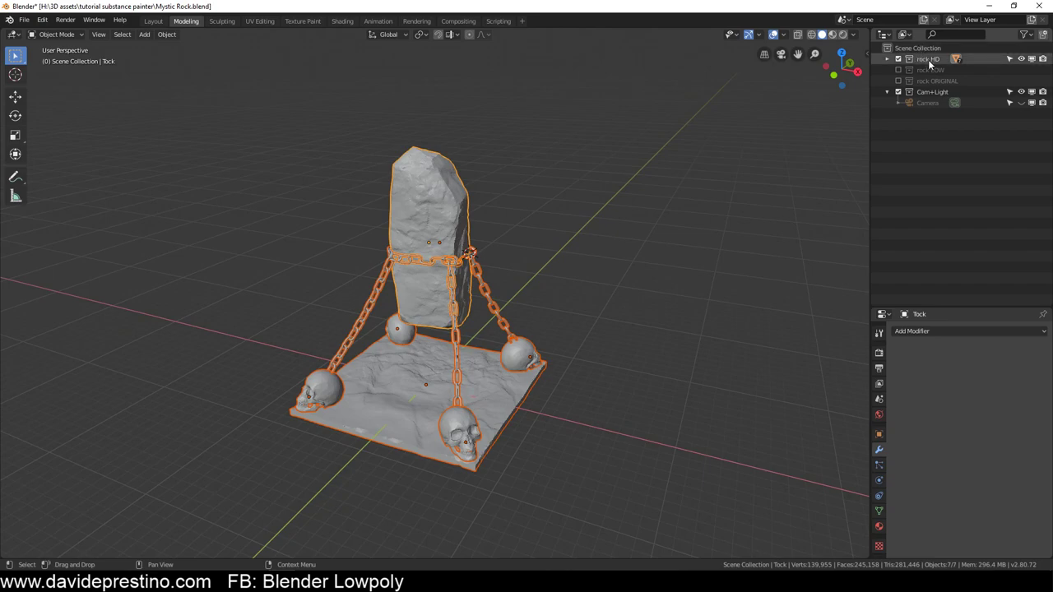
pyautogui.moveTo(423, 319); pyautogui.dragTo(434, 316, button='middle')
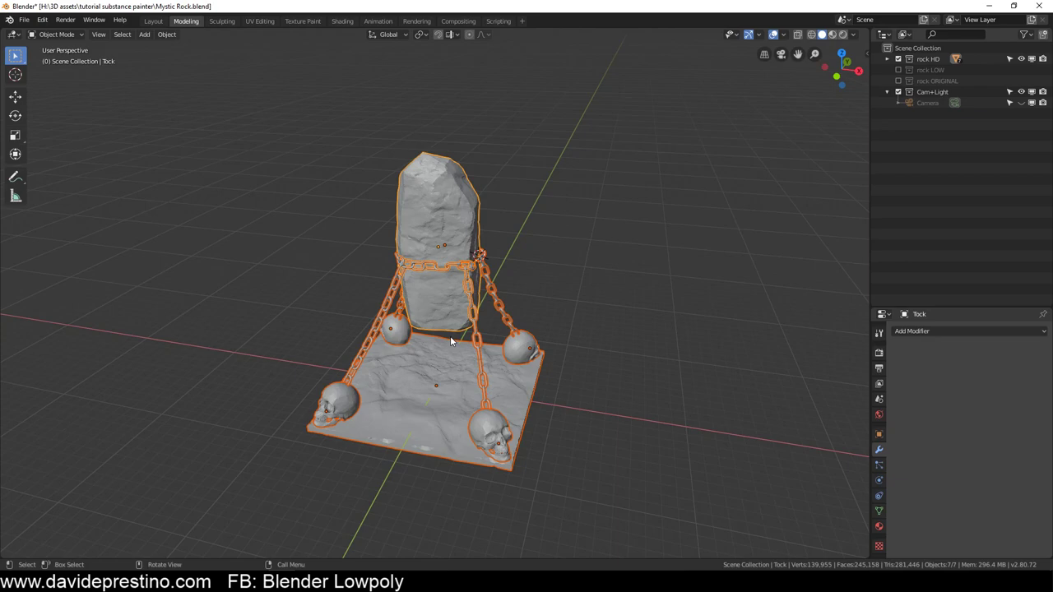
pyautogui.click(463, 491)
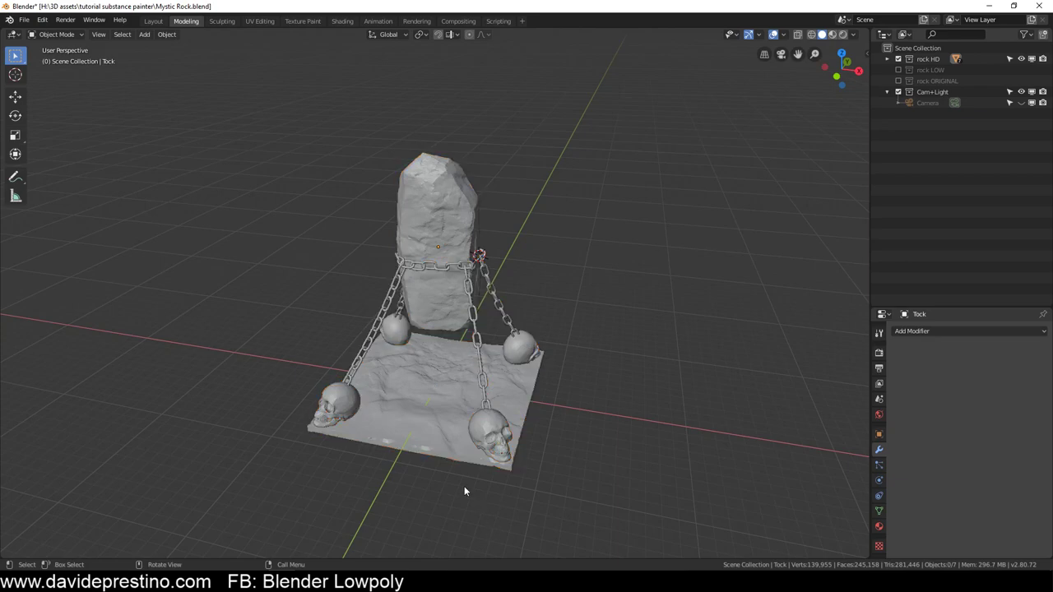
pyautogui.click(470, 419)
# Select all objects and export them as Mystic Rock HD.fbx, limited to selected Mesh objects
pyautogui.press('a')
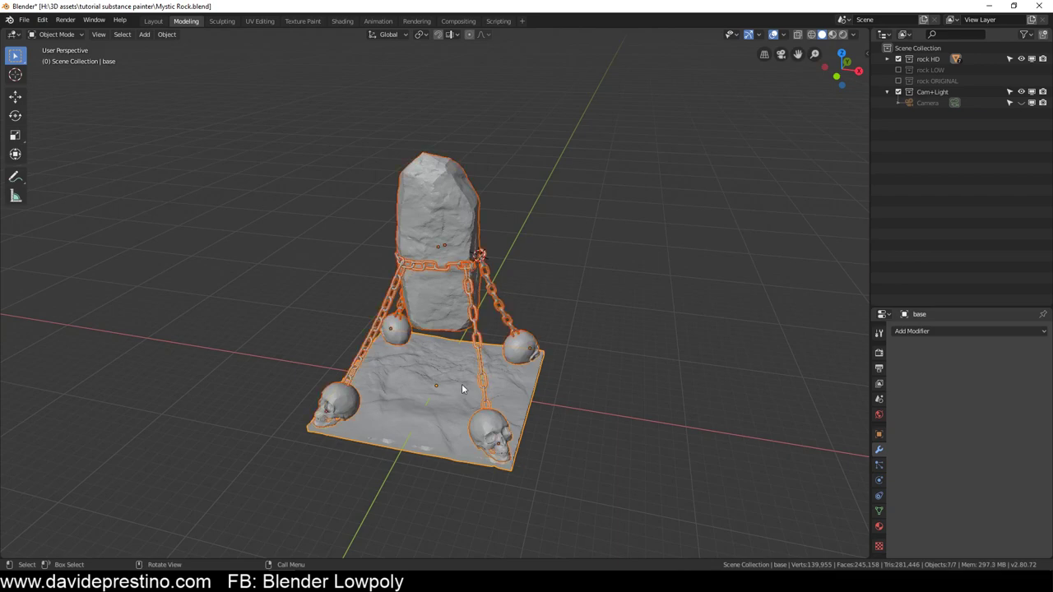
pyautogui.click(25, 20)
pyautogui.moveTo(41, 179)
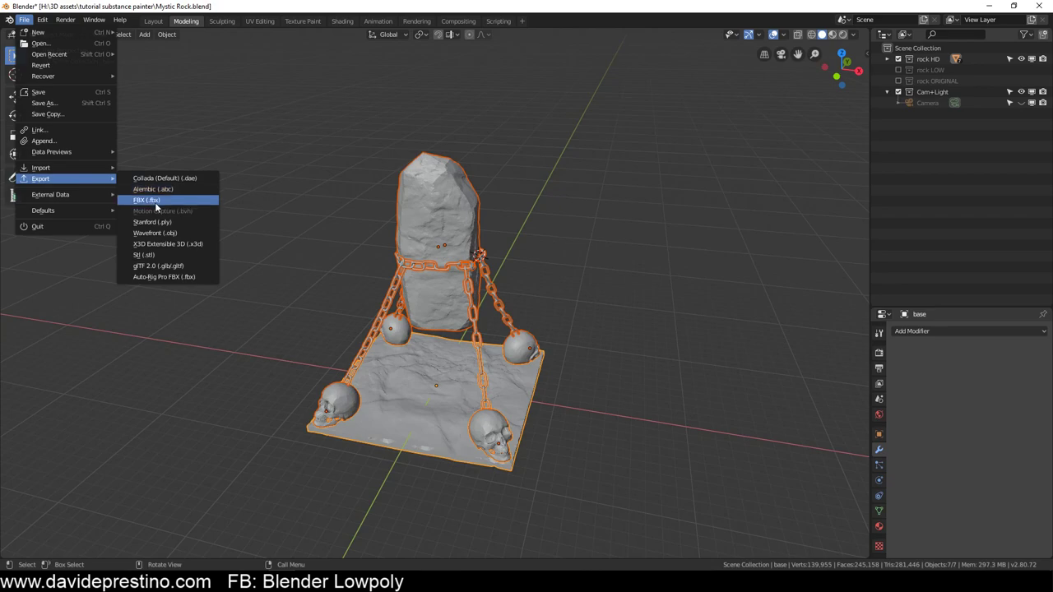
pyautogui.click(153, 206)
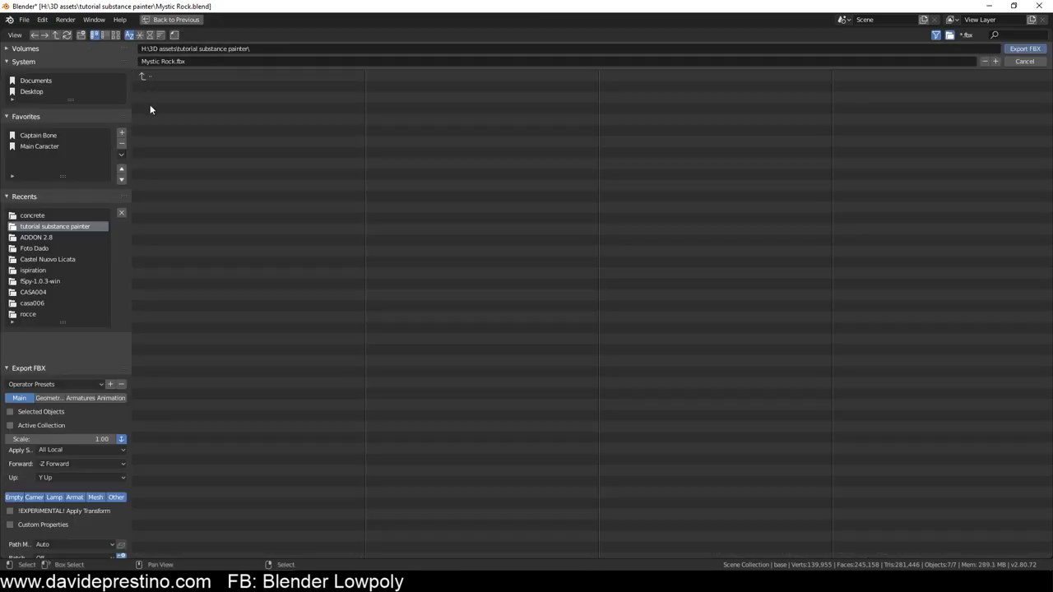
pyautogui.click(94, 497)
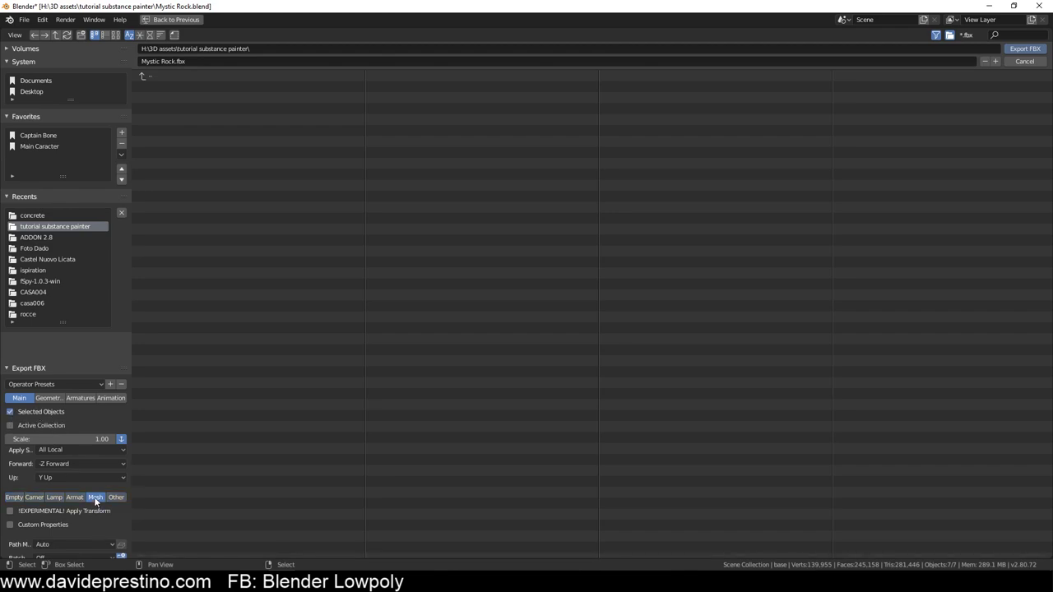
pyautogui.click(198, 60)
pyautogui.click(196, 60)
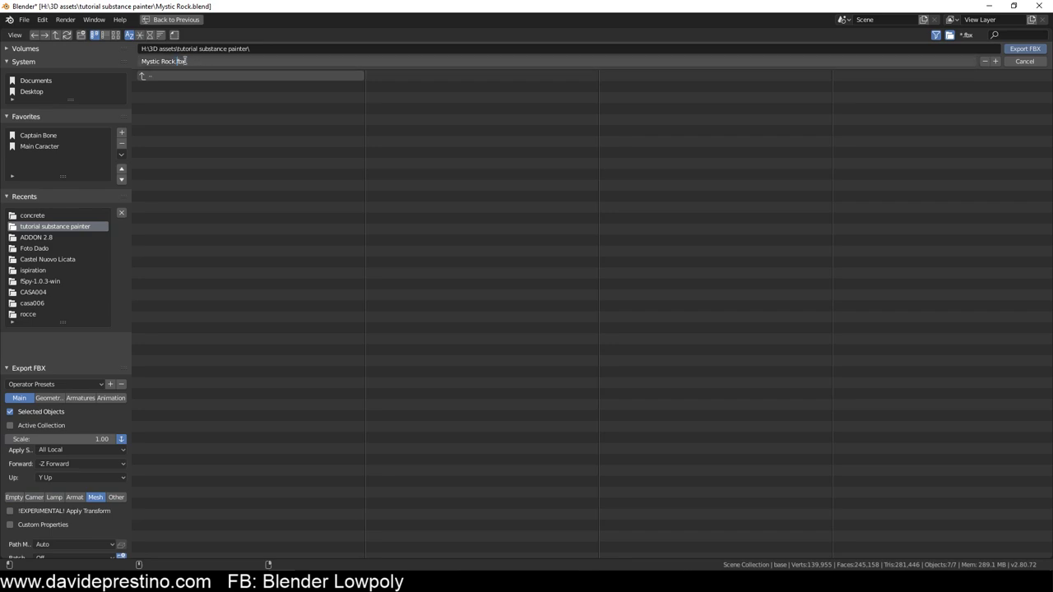
pyautogui.press('BackSpace')
pyautogui.press('BackSpace')
pyautogui.press('BackSpace')
pyautogui.press('BackSpace')
pyautogui.press('Return')
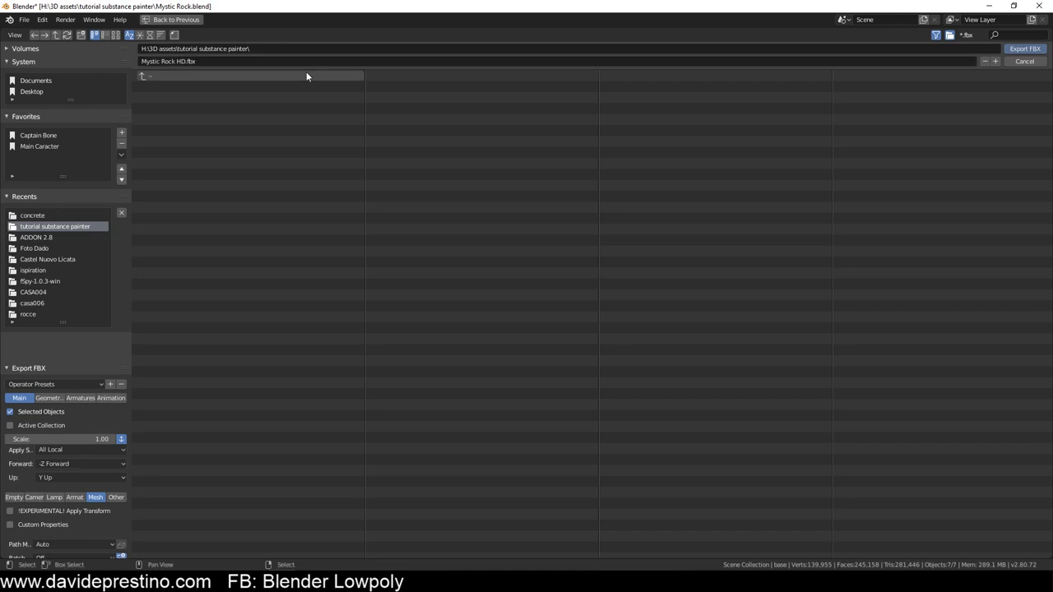
pyautogui.click(1027, 51)
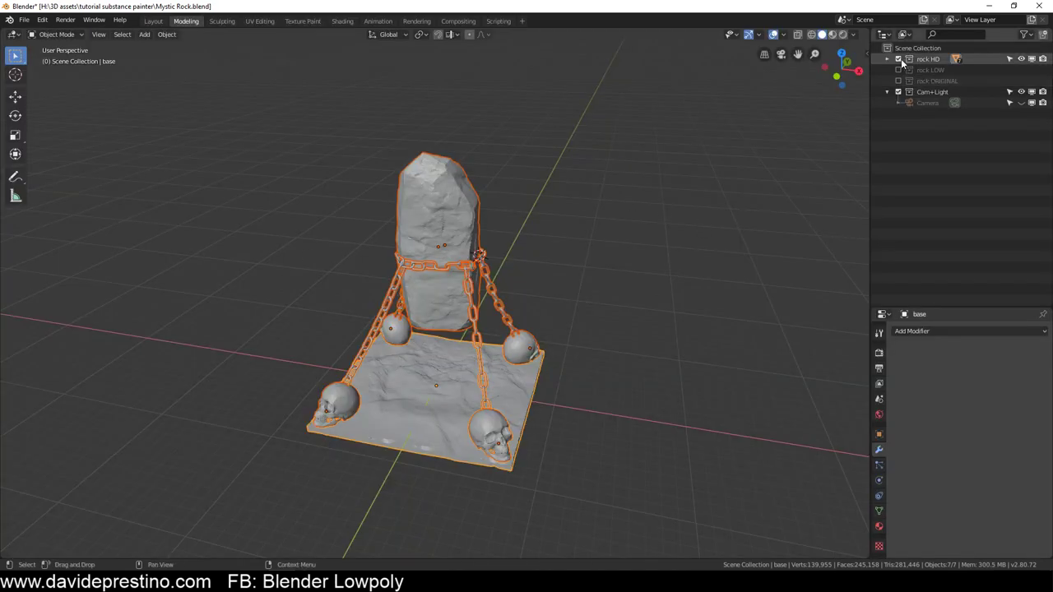
# Toggle between the rock HD and rock LOW collections to compare the two versions
pyautogui.click(899, 59)
pyautogui.click(898, 70)
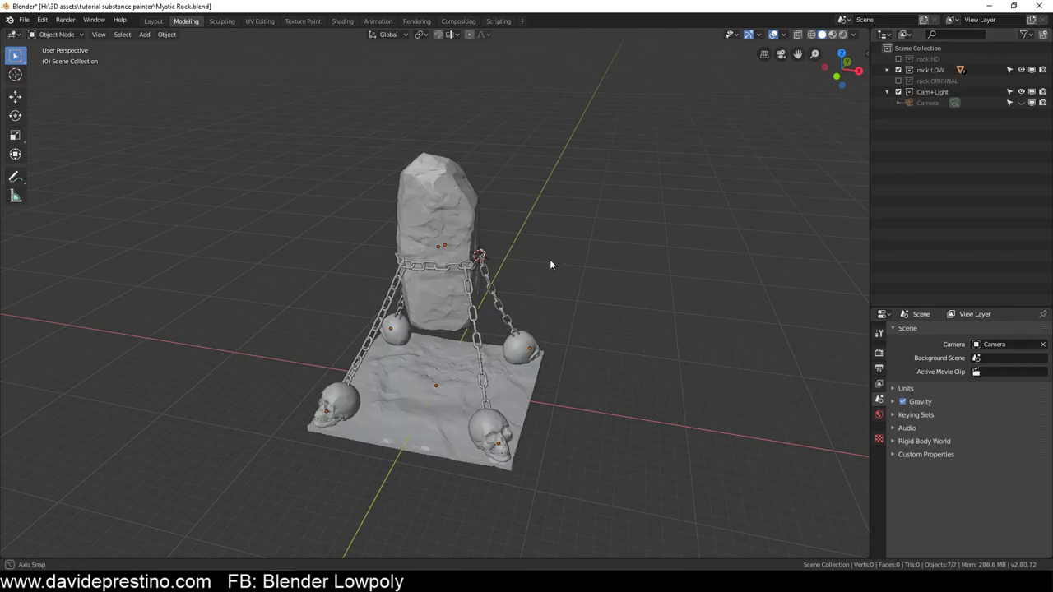
pyautogui.moveTo(549, 259); pyautogui.dragTo(542, 255, button='middle')
pyautogui.scroll(2, 540, 247)
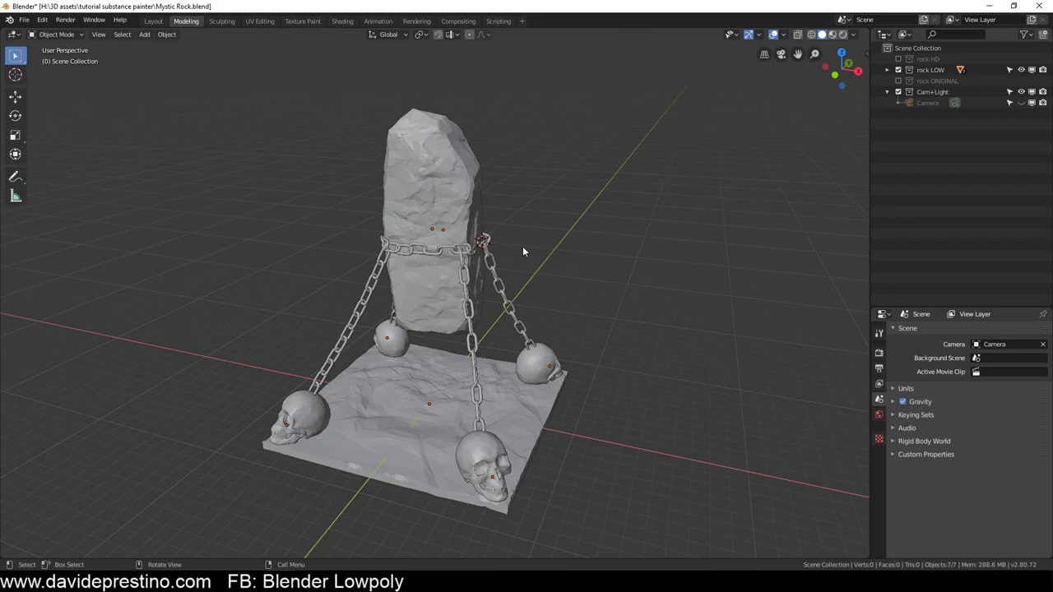
pyautogui.scroll(-1, 423, 251)
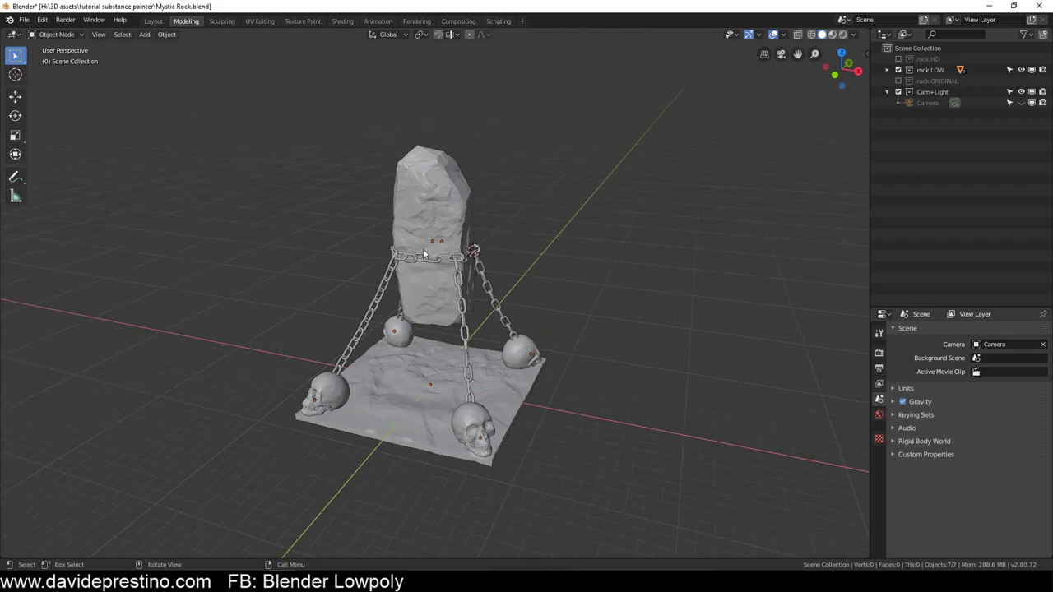
pyautogui.click(899, 70)
pyautogui.click(898, 60)
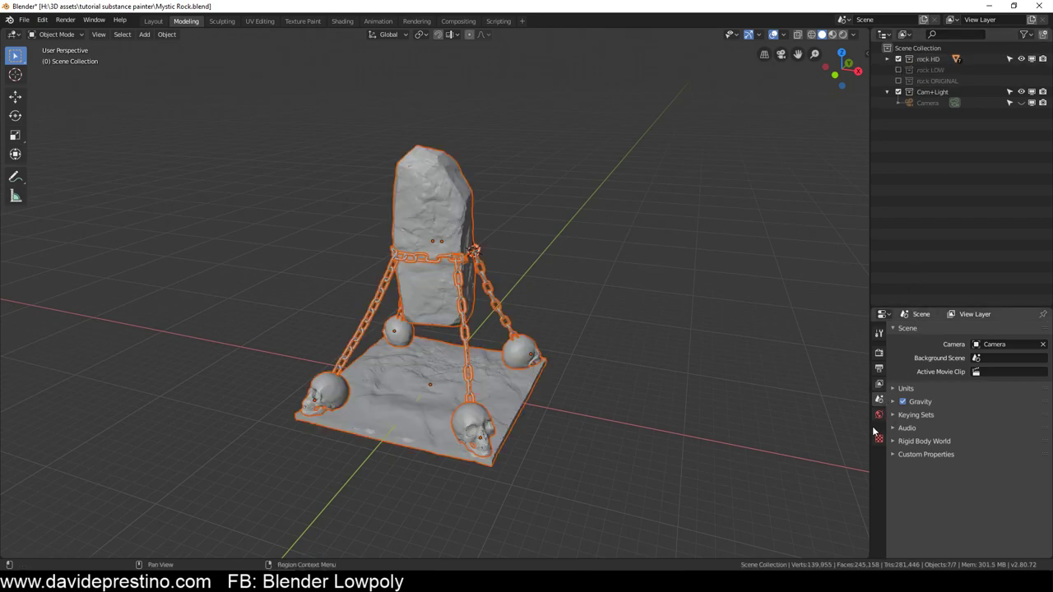
# Select the tall HD rock and look through its modifier list
pyautogui.click(465, 205)
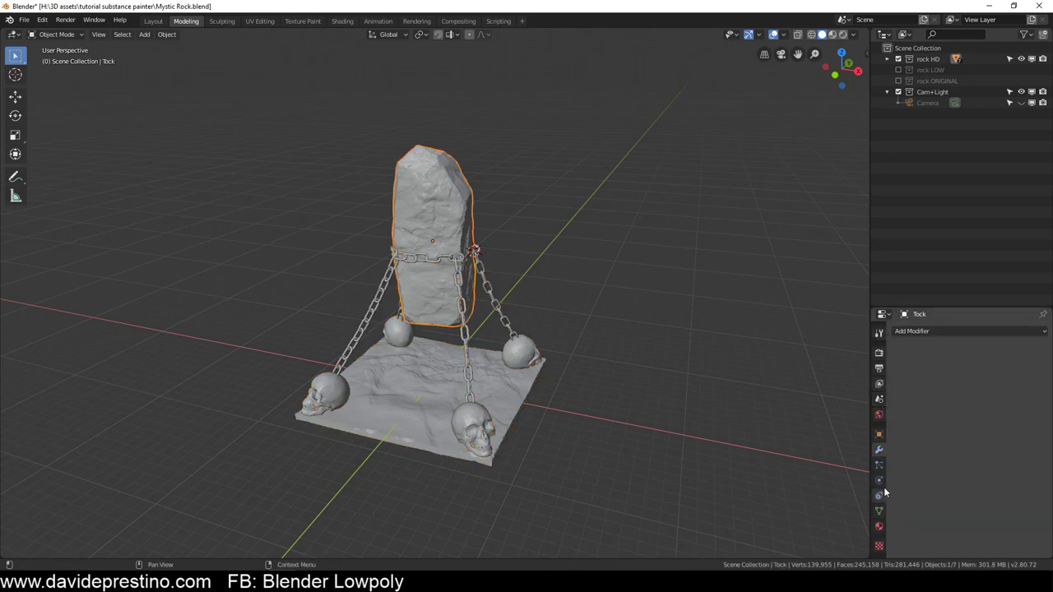
pyautogui.click(911, 331)
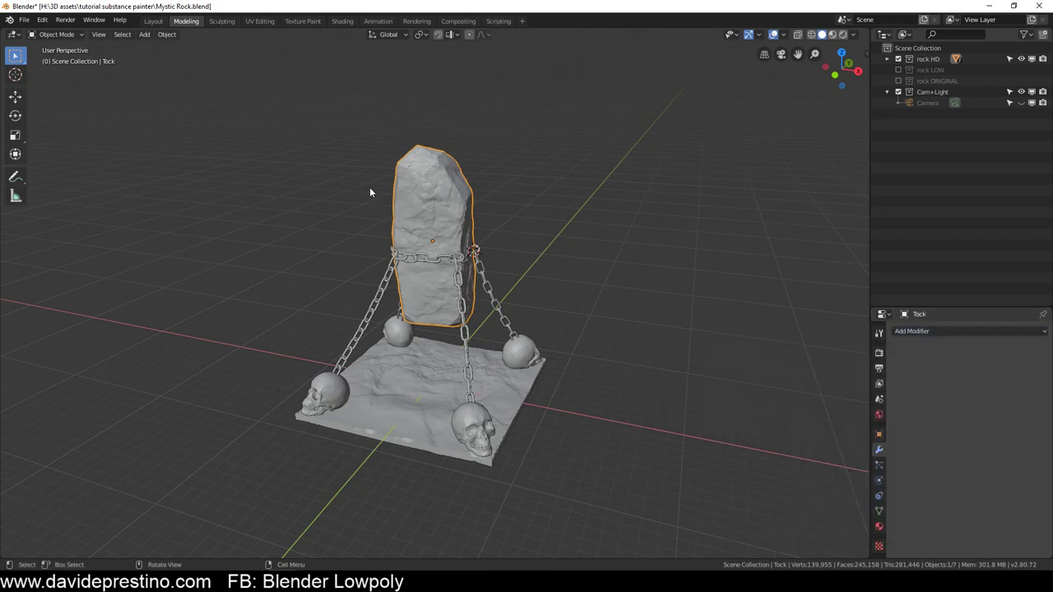
pyautogui.scroll(5, 379, 264)
pyautogui.scroll(-4, 380, 265)
pyautogui.moveTo(560, 330); pyautogui.dragTo(393, 341, button='middle')
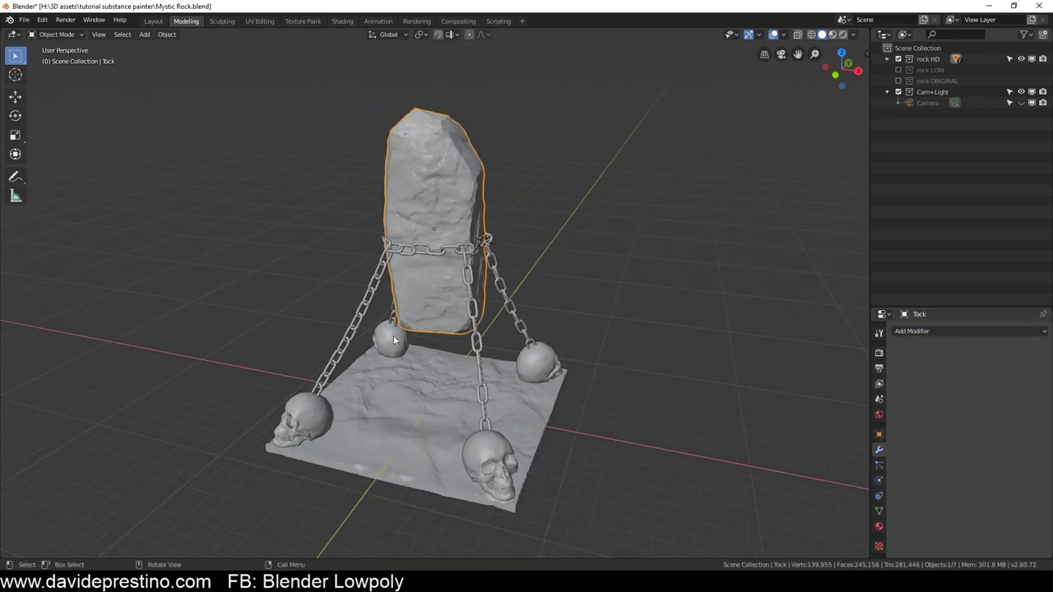
pyautogui.moveTo(511, 321); pyautogui.dragTo(575, 320, button='middle')
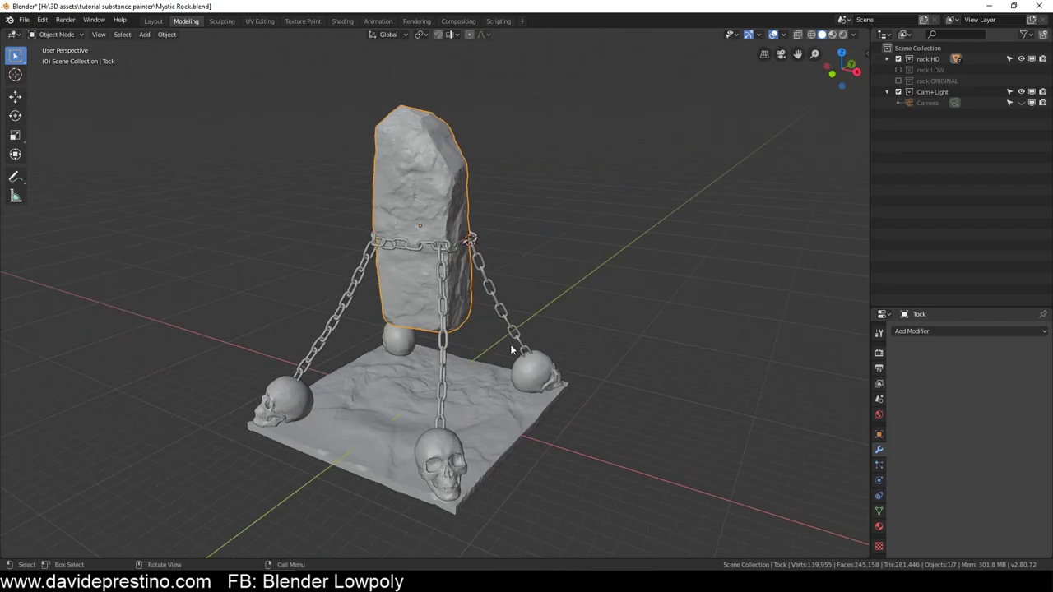
# Exclude rock HD and show the rock LOW collection again
pyautogui.click(898, 59)
pyautogui.click(898, 70)
pyautogui.moveTo(493, 255); pyautogui.dragTo(449, 260, button='middle')
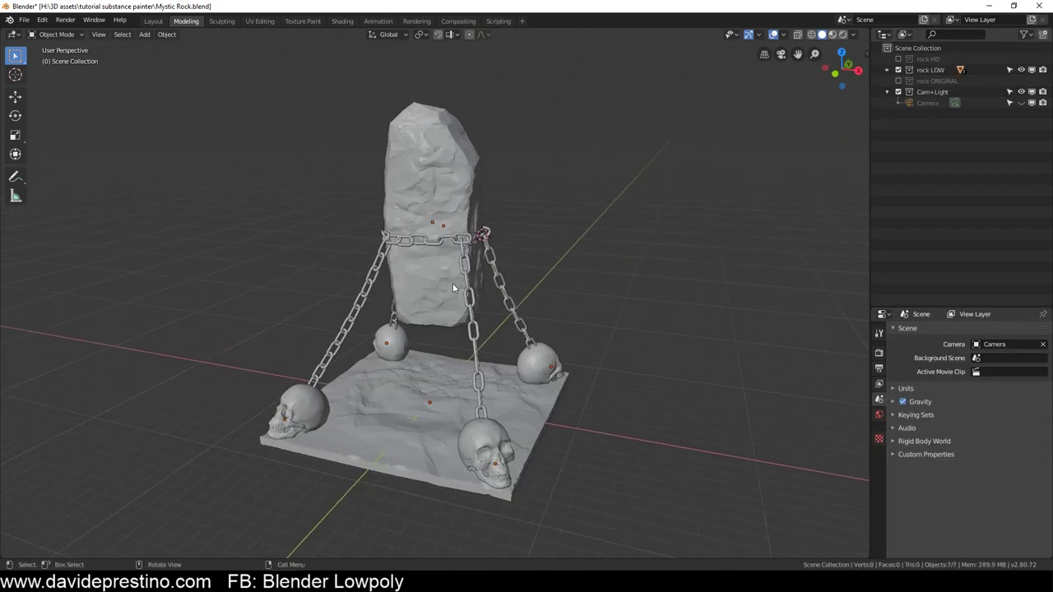
# Select the low-poly tall rock, base plate, chains and each skull in turn
pyautogui.click(447, 177)
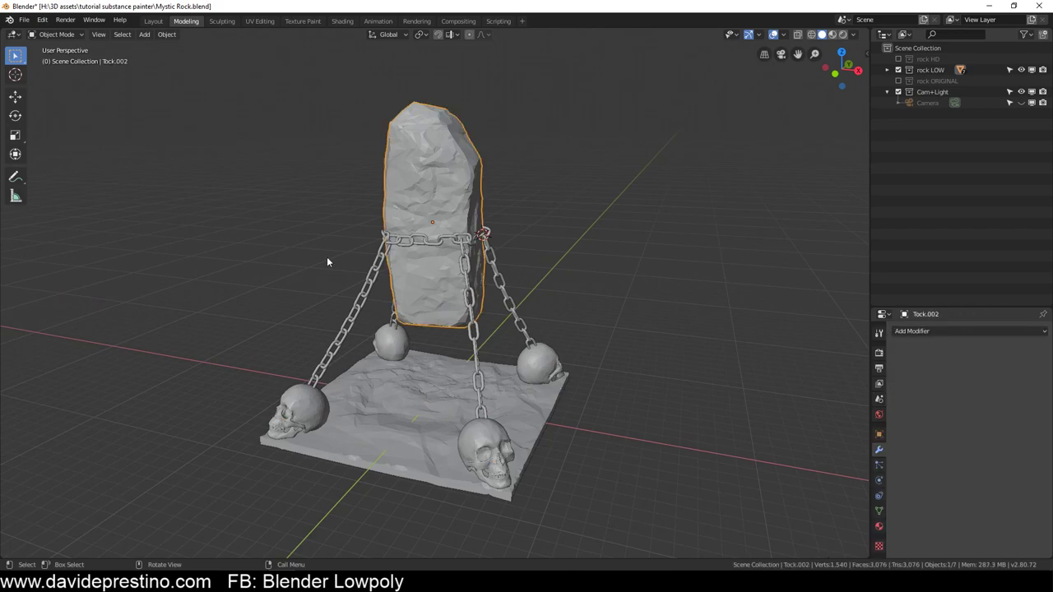
pyautogui.click(366, 422)
pyautogui.click(357, 313)
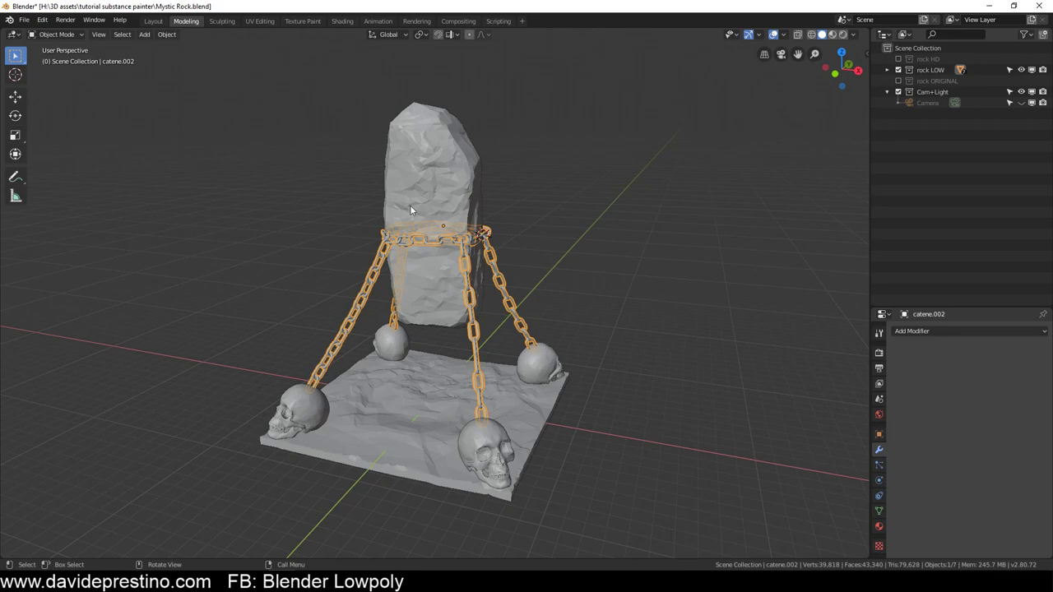
pyautogui.click(510, 444)
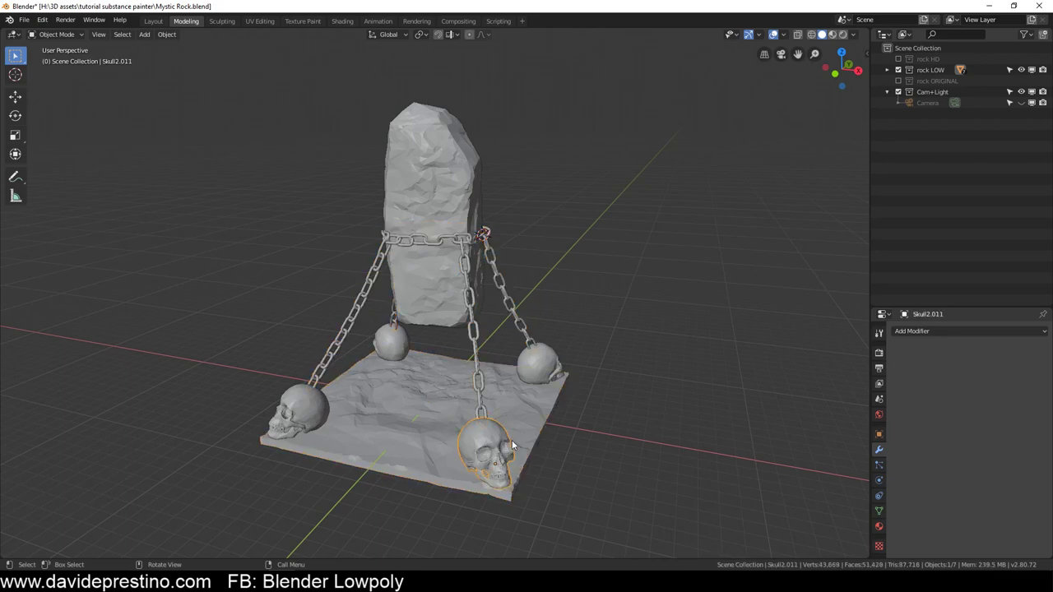
pyautogui.click(532, 369)
pyautogui.click(391, 343)
pyautogui.click(294, 418)
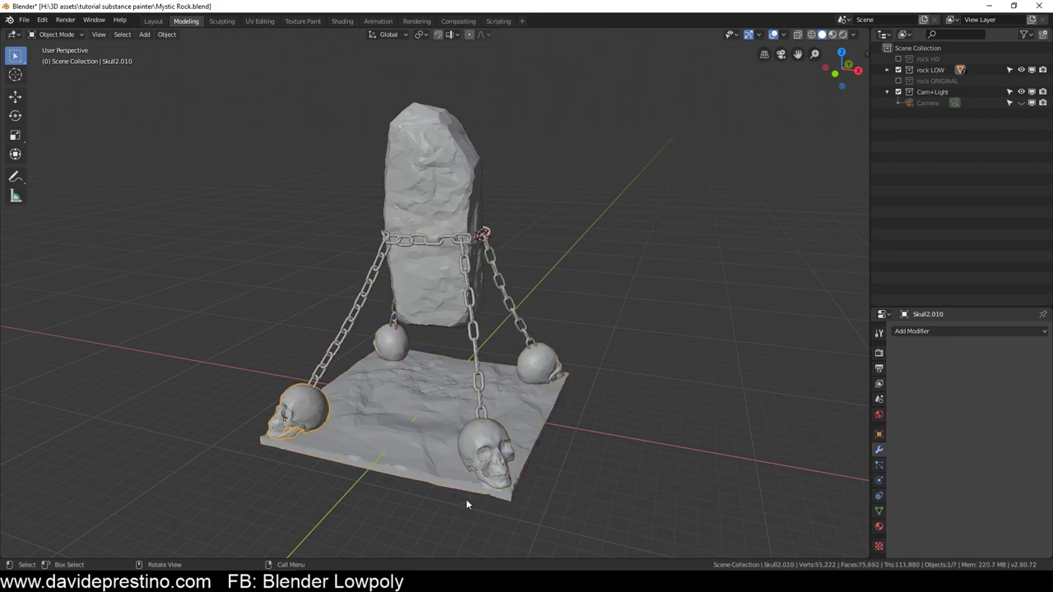
# Shift-select all four skulls and Join them into a single object
pyautogui.keyDown('shift'); pyautogui.click(504, 443); pyautogui.keyUp('shift')
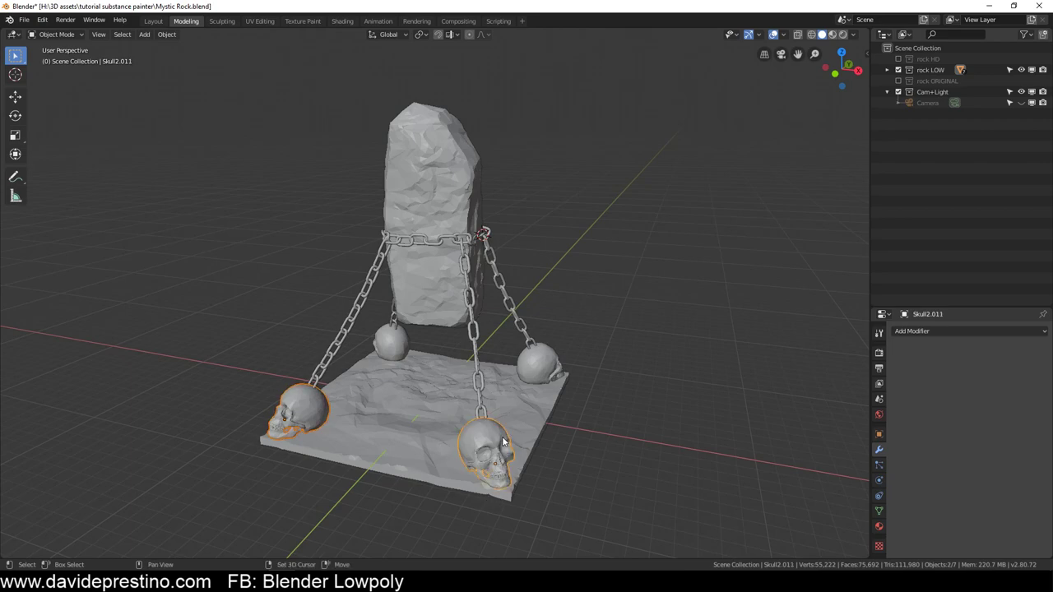
pyautogui.keyDown('shift'); pyautogui.click(538, 368); pyautogui.keyUp('shift')
pyautogui.keyDown('shift'); pyautogui.click(390, 344); pyautogui.keyUp('shift')
pyautogui.rightClick(390, 344)
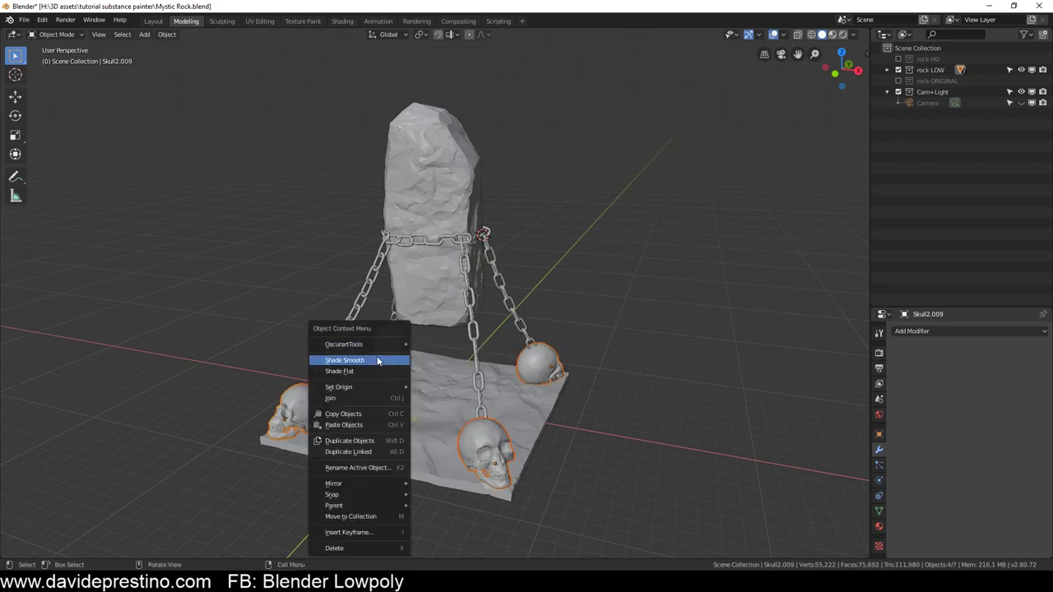
pyautogui.click(342, 398)
# Check the result by selecting the base slab, the joined skulls and the tall rock
pyautogui.moveTo(484, 408); pyautogui.dragTo(435, 422, button='middle')
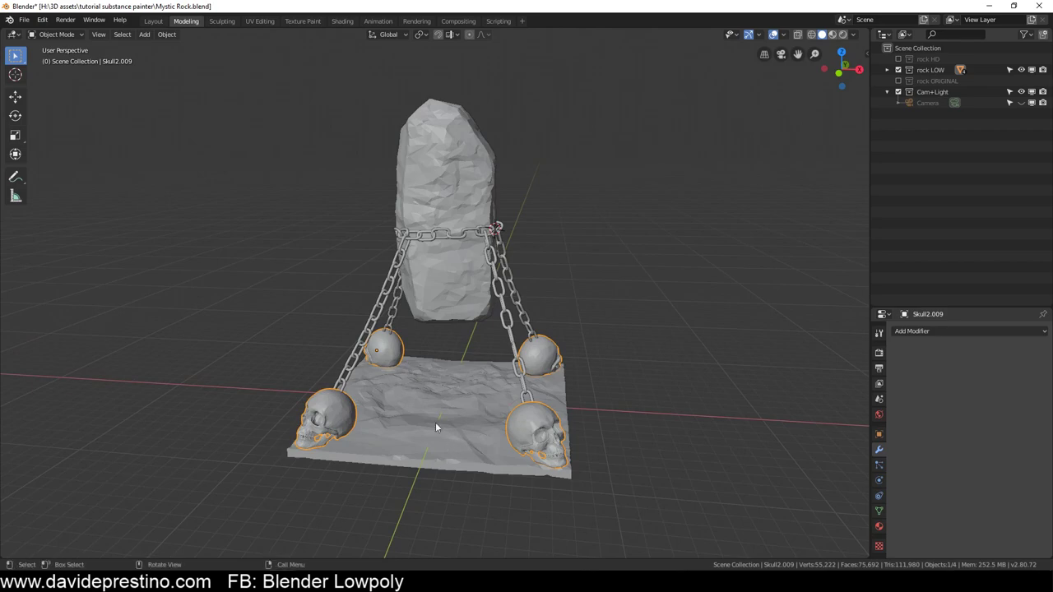
pyautogui.click(429, 415)
pyautogui.click(304, 422)
pyautogui.click(457, 168)
pyautogui.moveTo(623, 337); pyautogui.dragTo(589, 344, button='middle')
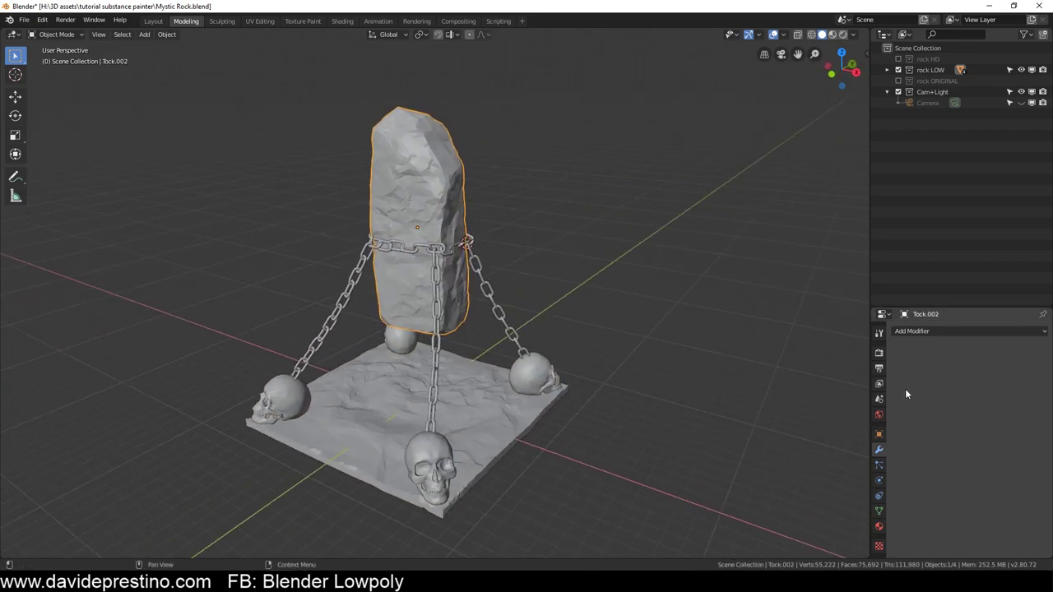
# Give the rock a new green material named Rock
pyautogui.click(878, 527)
pyautogui.click(964, 378)
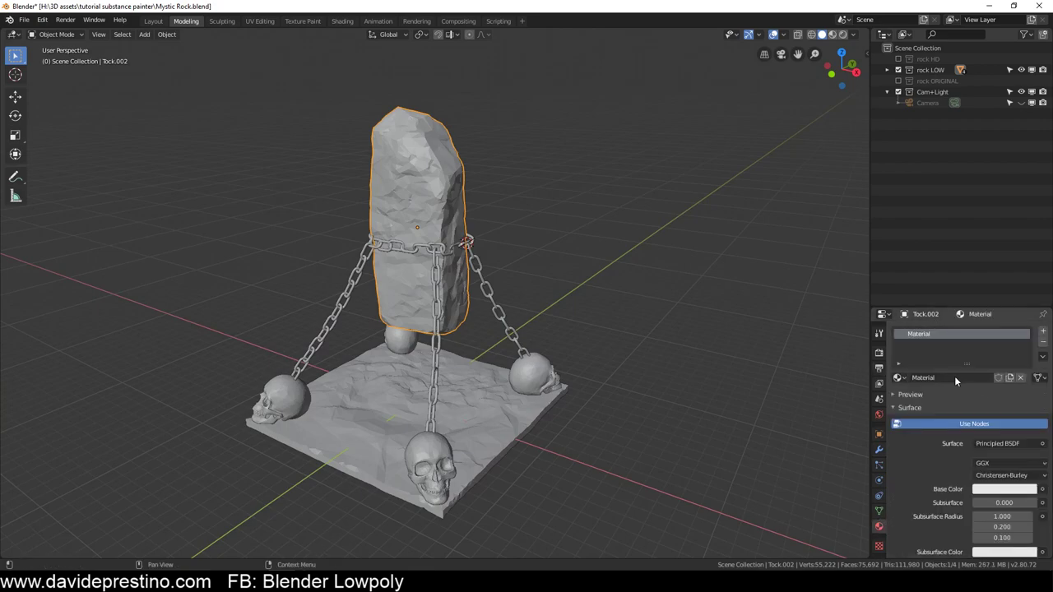
pyautogui.doubleClick(939, 375)
pyautogui.write('Rock')
pyautogui.press('Return')
pyautogui.click(1003, 489)
pyautogui.click(958, 358)
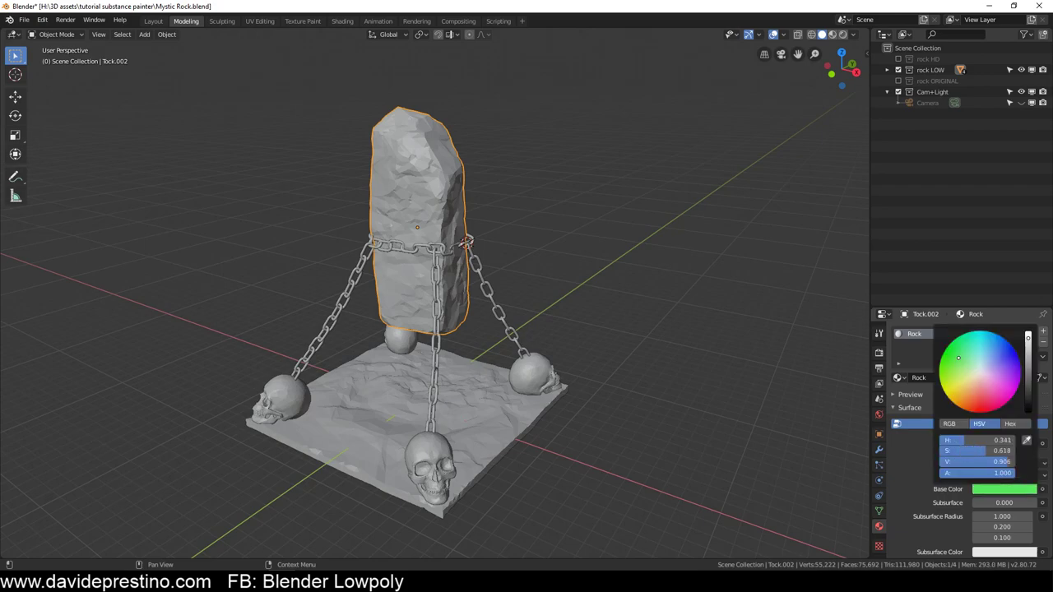
# Switch the viewport to Material Preview shading
pyautogui.click(832, 35)
pyautogui.moveTo(623, 280)
pyautogui.mouseDown(button='middle')
pyautogui.moveTo(657, 278)
pyautogui.moveTo(627, 270)
pyautogui.mouseUp(button='middle')
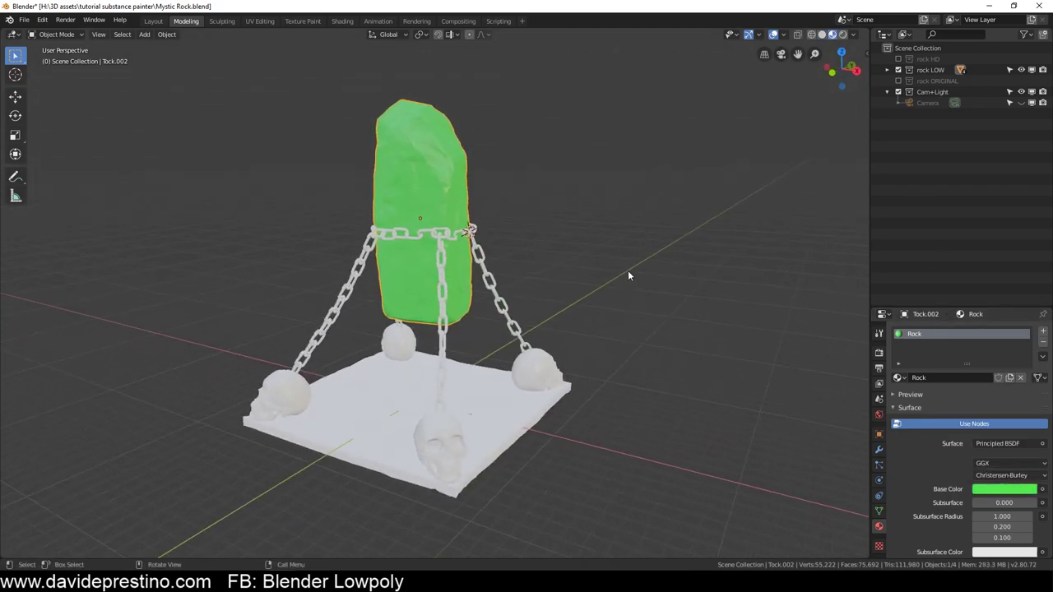
pyautogui.click(853, 35)
pyautogui.click(786, 34)
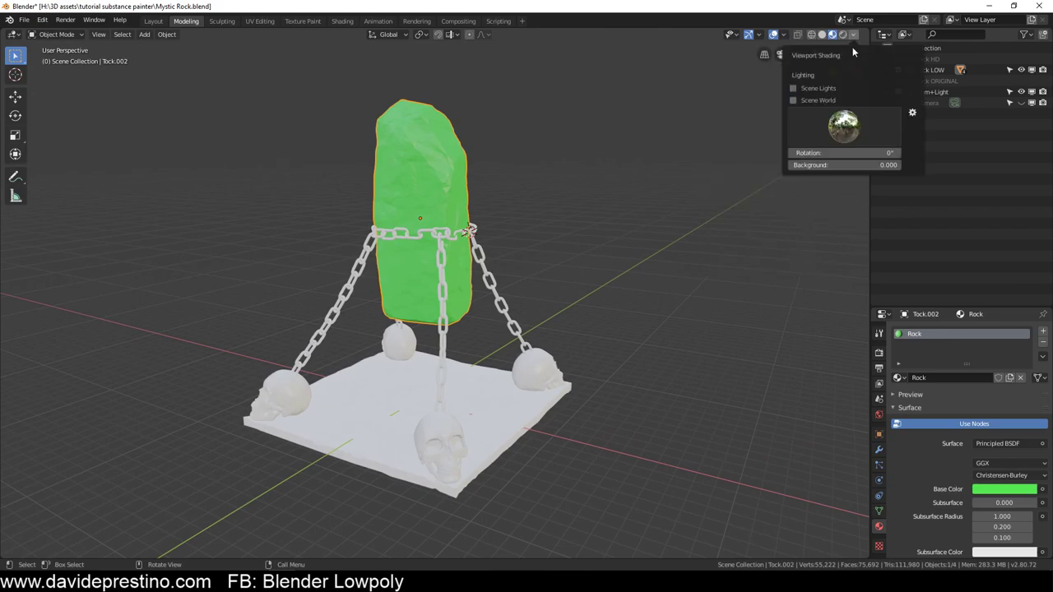
# Select all objects and turn on the Face Orientation overlay
pyautogui.press('a')
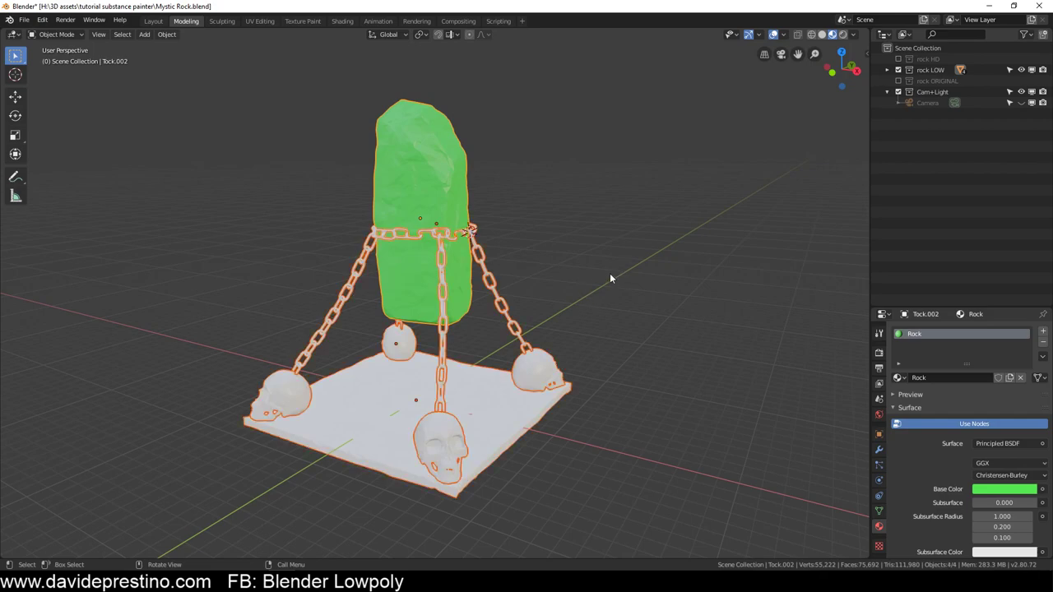
pyautogui.click(786, 35)
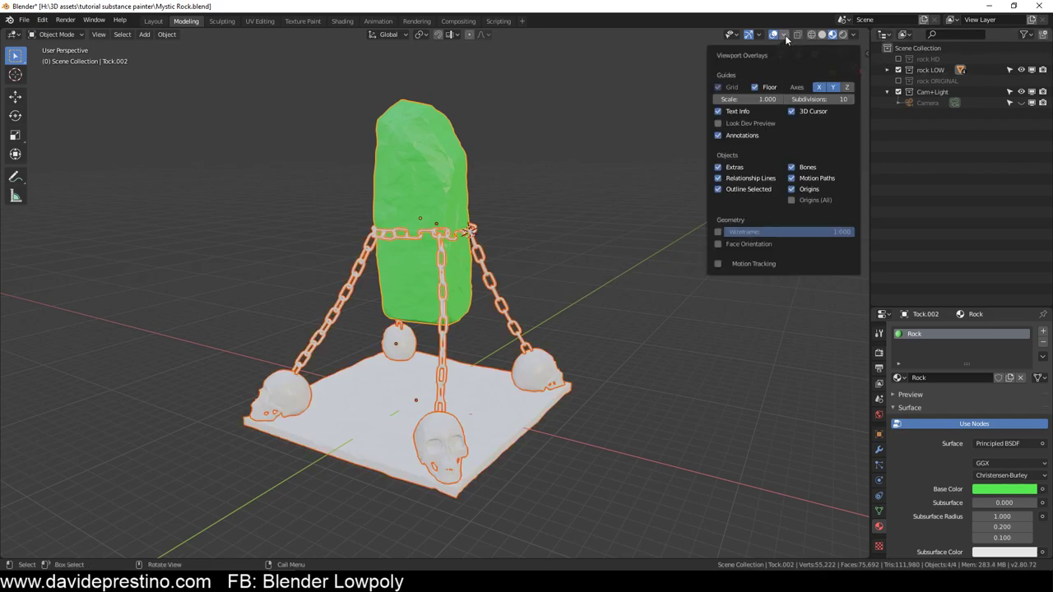
pyautogui.click(719, 243)
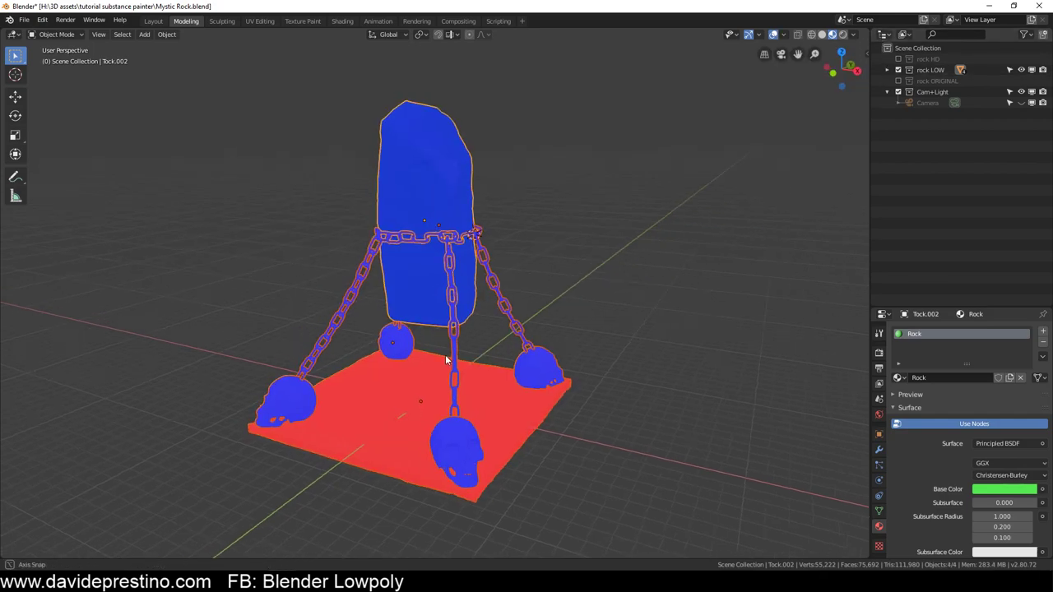
pyautogui.moveTo(741, 329)
pyautogui.mouseDown(button='middle')
pyautogui.moveTo(667, 332)
pyautogui.moveTo(489, 384)
pyautogui.moveTo(457, 426)
pyautogui.moveTo(504, 413)
pyautogui.moveTo(487, 411)
pyautogui.moveTo(493, 348)
pyautogui.moveTo(485, 362)
pyautogui.mouseUp(button='middle')
# Recalculate the base plane's normals outward in Edit Mode with Shift+N
pyautogui.click(457, 426)
pyautogui.scroll(2, 487, 411)
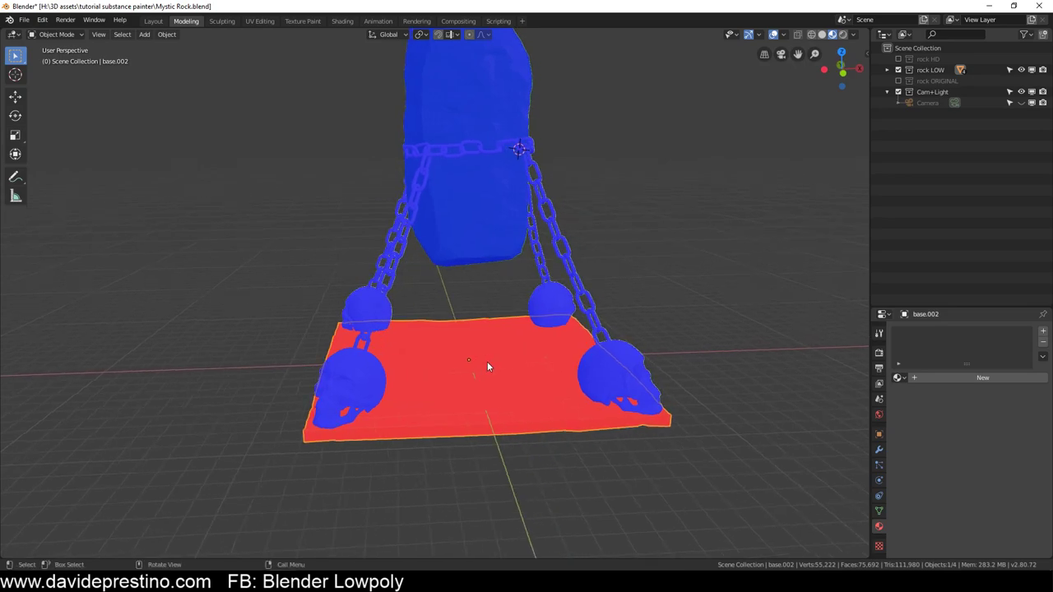
pyautogui.press('Tab')
pyautogui.press('a')
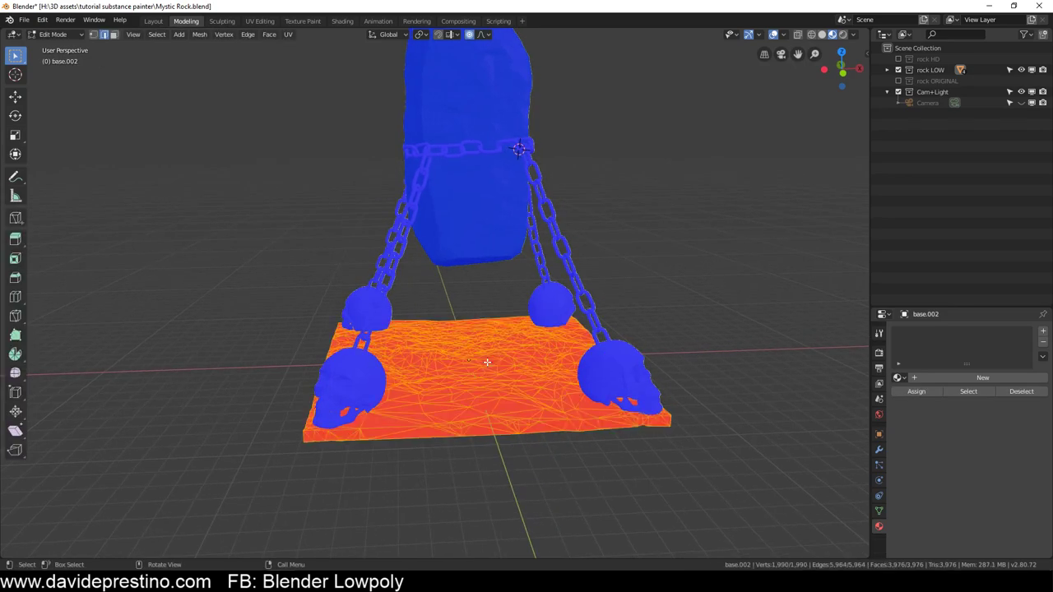
pyautogui.press('u')
pyautogui.hotkey('shift', 'n')
pyautogui.moveTo(605, 400)
pyautogui.mouseDown(button='middle')
pyautogui.moveTo(559, 396)
pyautogui.moveTo(567, 390)
pyautogui.moveTo(454, 418)
pyautogui.moveTo(426, 401)
pyautogui.moveTo(552, 408)
pyautogui.moveTo(545, 393)
pyautogui.moveTo(529, 400)
pyautogui.mouseUp(button='middle')
pyautogui.press('Tab')
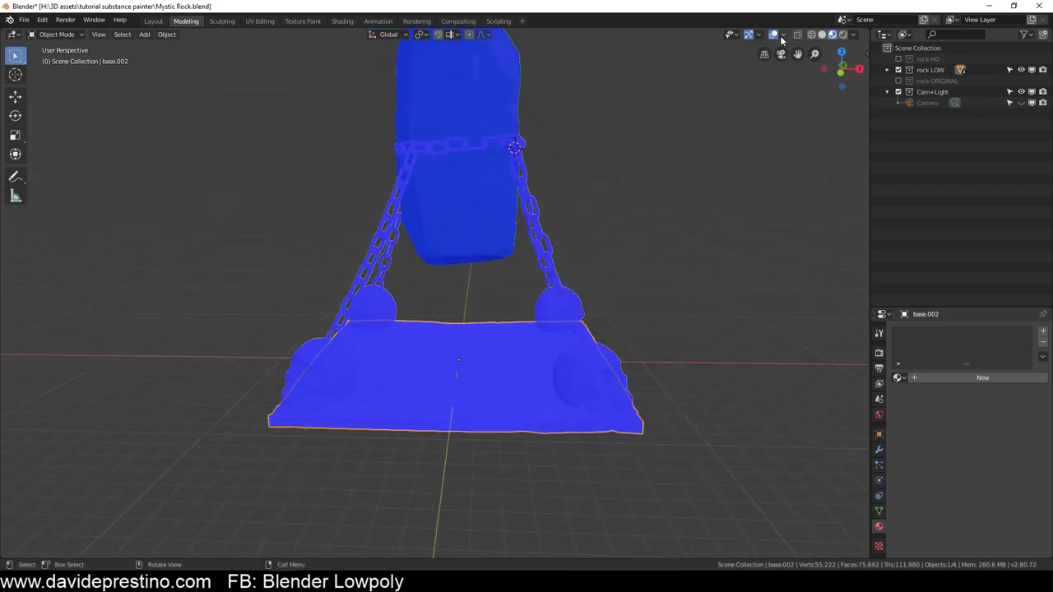
# Turn off the Face Orientation overlay and select the rock
pyautogui.click(782, 39)
pyautogui.click(721, 245)
pyautogui.moveTo(514, 225)
pyautogui.mouseDown(button='middle')
pyautogui.moveTo(482, 238)
pyautogui.moveTo(524, 235)
pyautogui.mouseUp(button='middle')
pyautogui.click(481, 175)
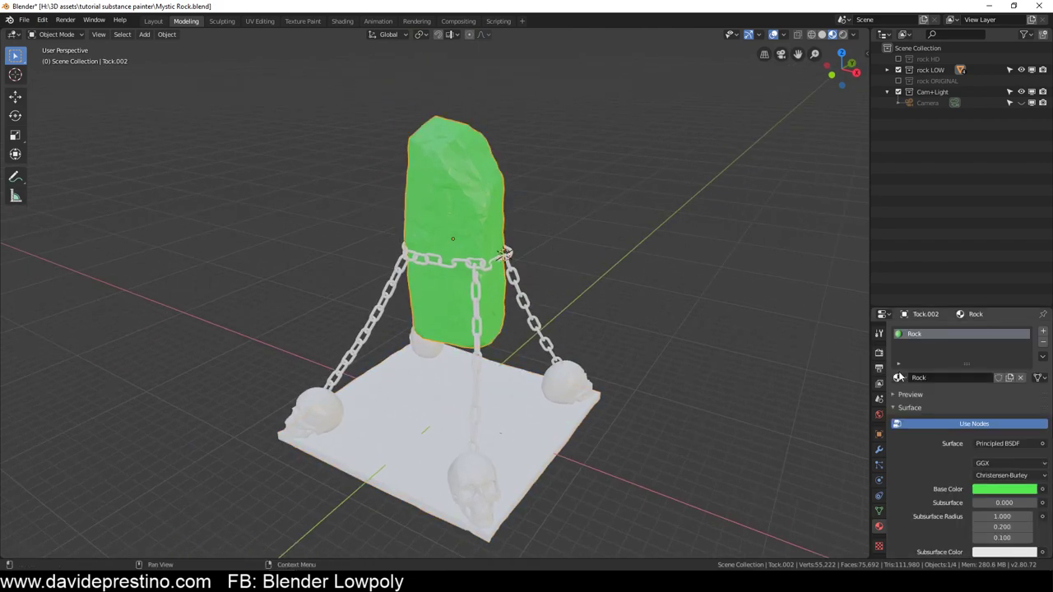
# Give the chains a new blue material named catene
pyautogui.moveTo(543, 296); pyautogui.dragTo(520, 286, button='middle')
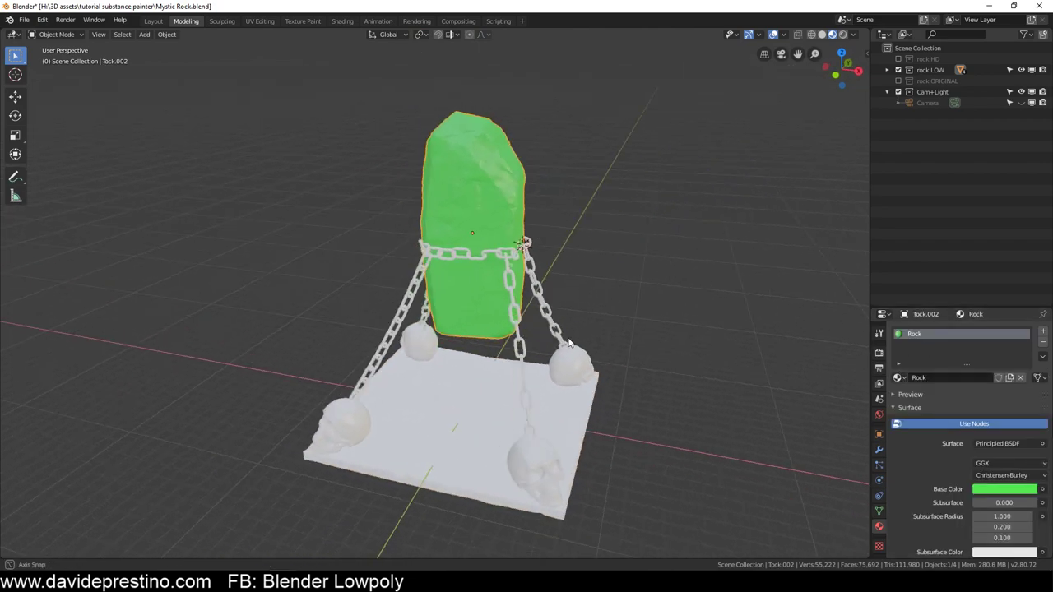
pyautogui.click(519, 282)
pyautogui.click(936, 377)
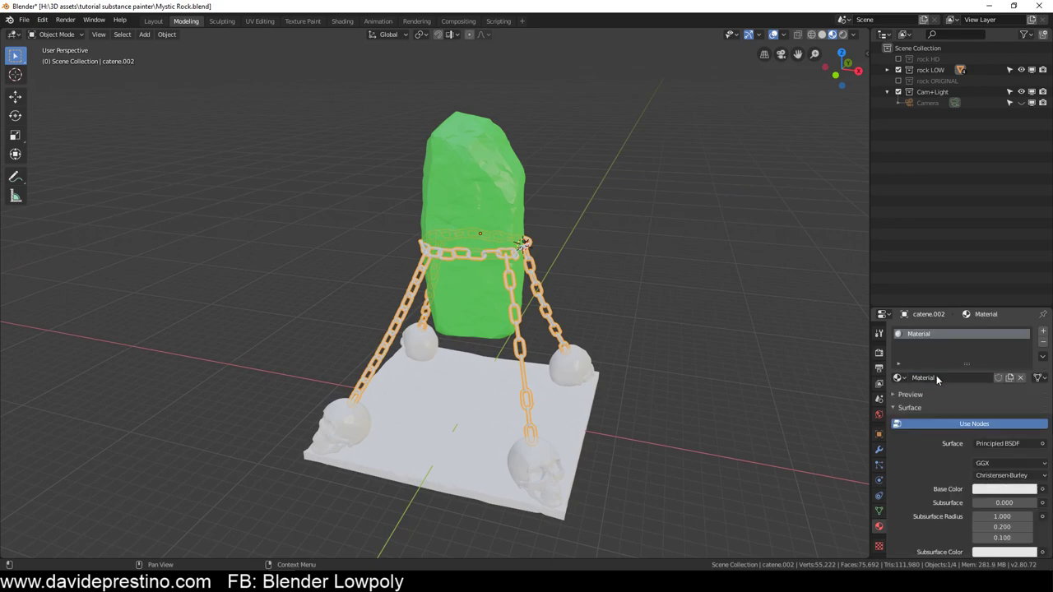
pyautogui.doubleClick(954, 378)
pyautogui.write('catene')
pyautogui.press('Return')
pyautogui.click(987, 489)
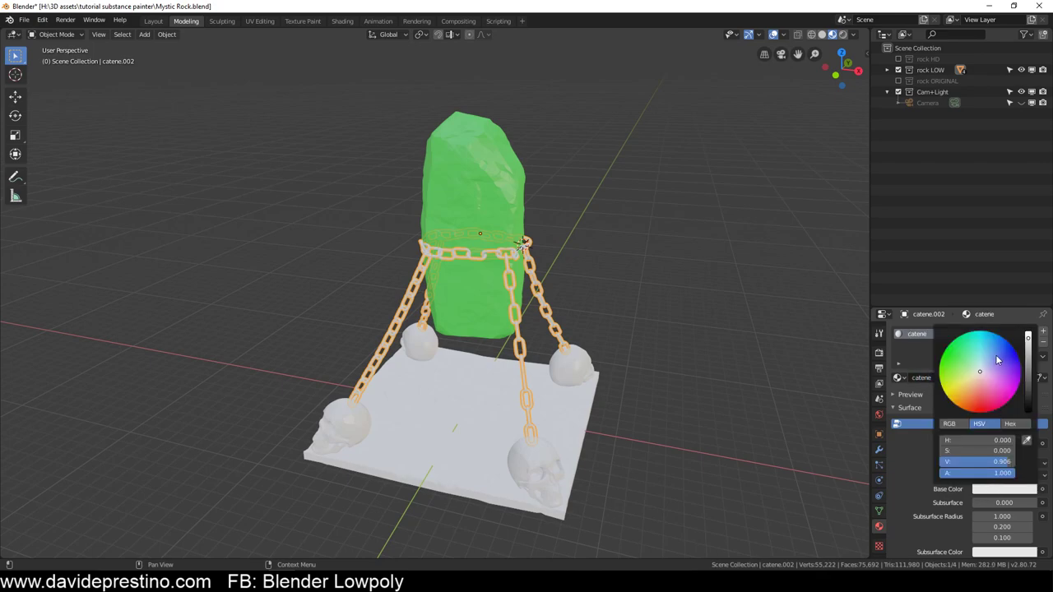
pyautogui.click(993, 354)
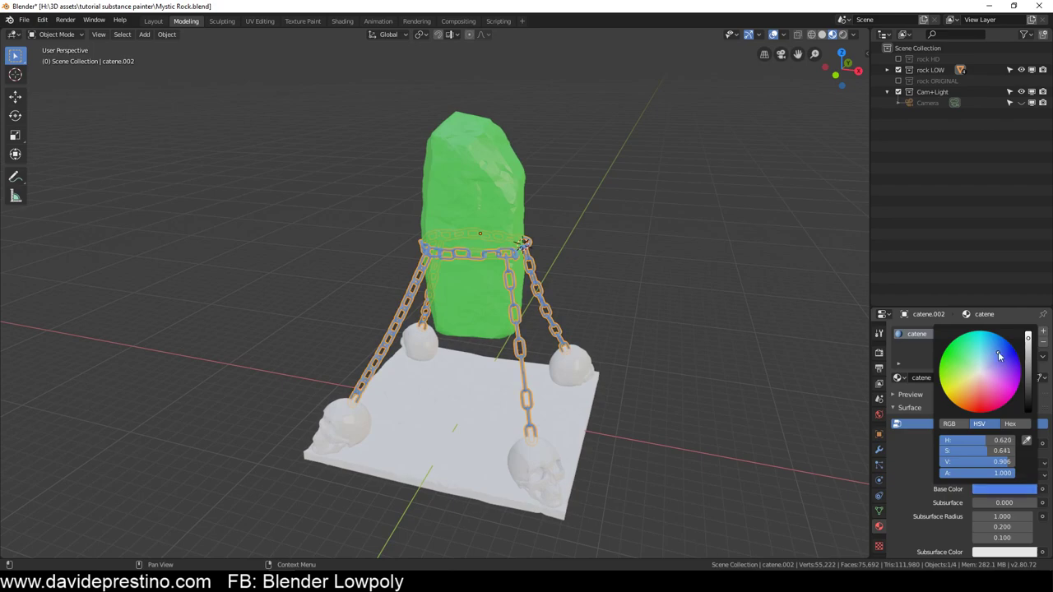
pyautogui.click(693, 447)
# Give the skulls a new orange material named teschi
pyautogui.click(536, 473)
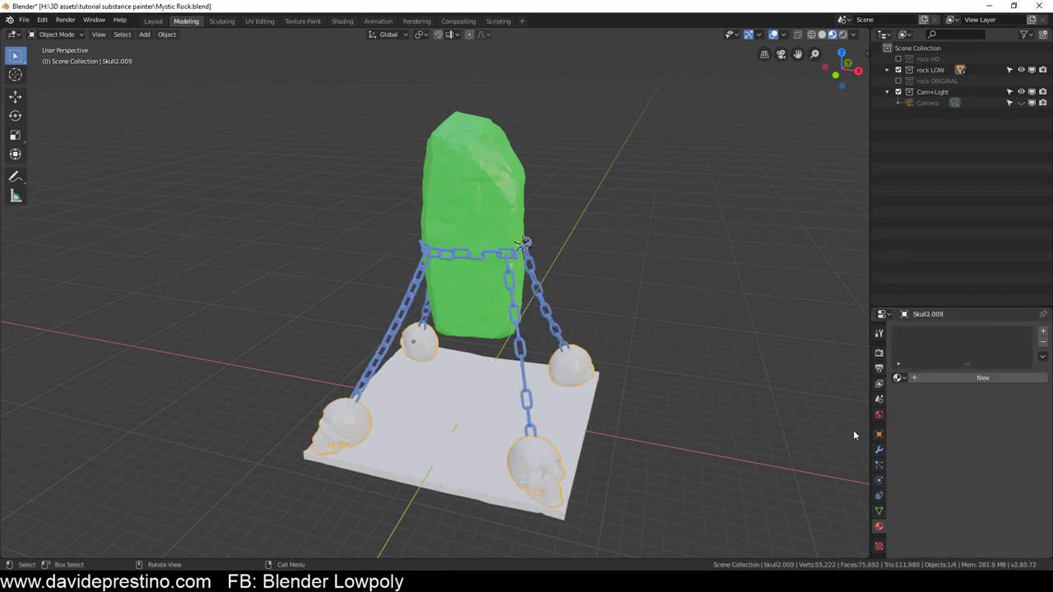
pyautogui.click(970, 380)
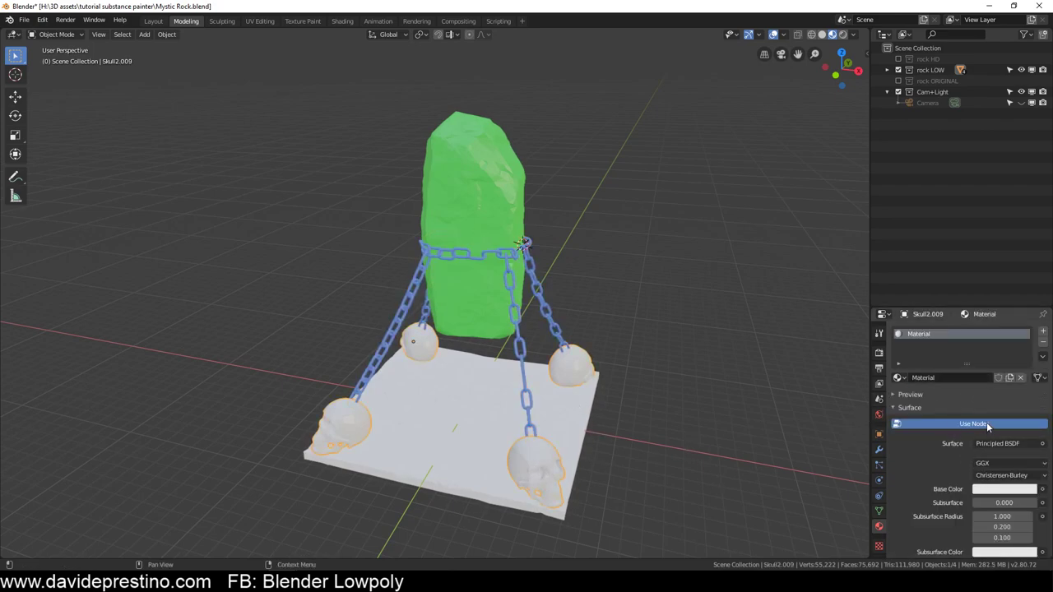
pyautogui.doubleClick(955, 376)
pyautogui.press('Escape')
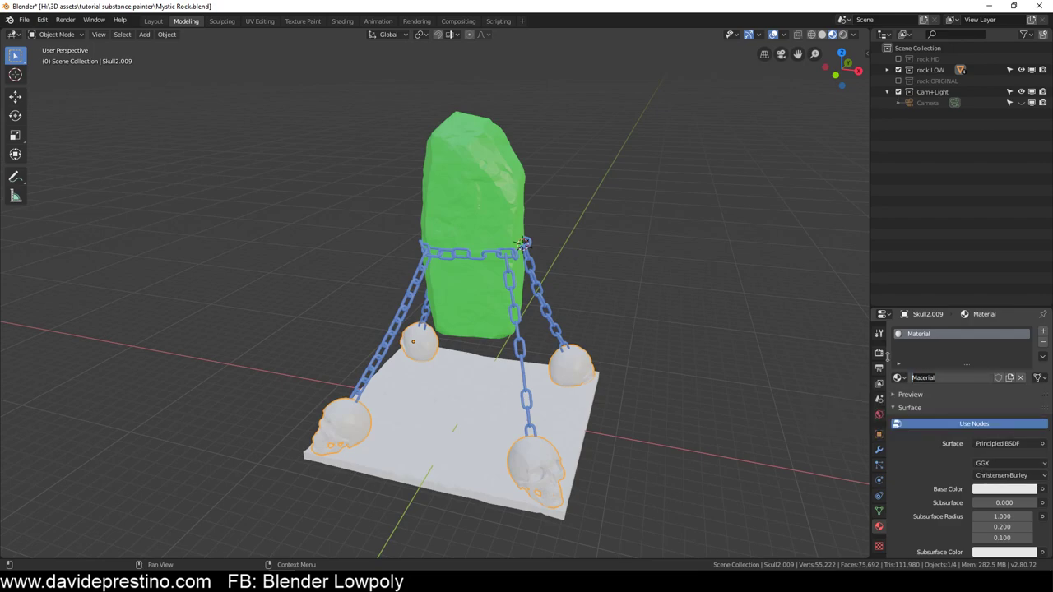
pyautogui.write('teschi')
pyautogui.press('Return')
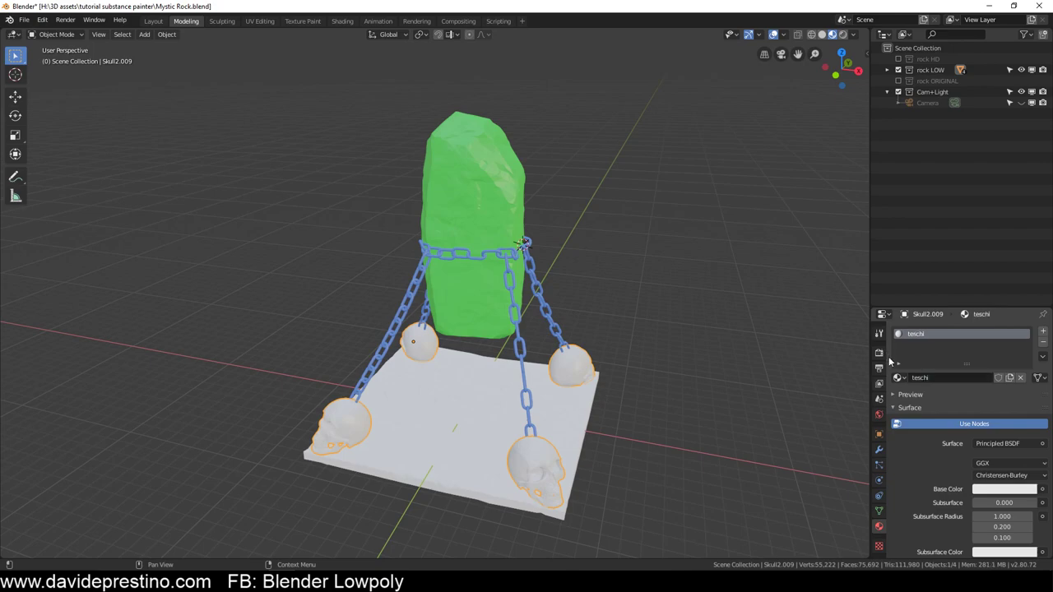
pyautogui.click(1002, 490)
pyautogui.moveTo(978, 403); pyautogui.dragTo(960, 400)
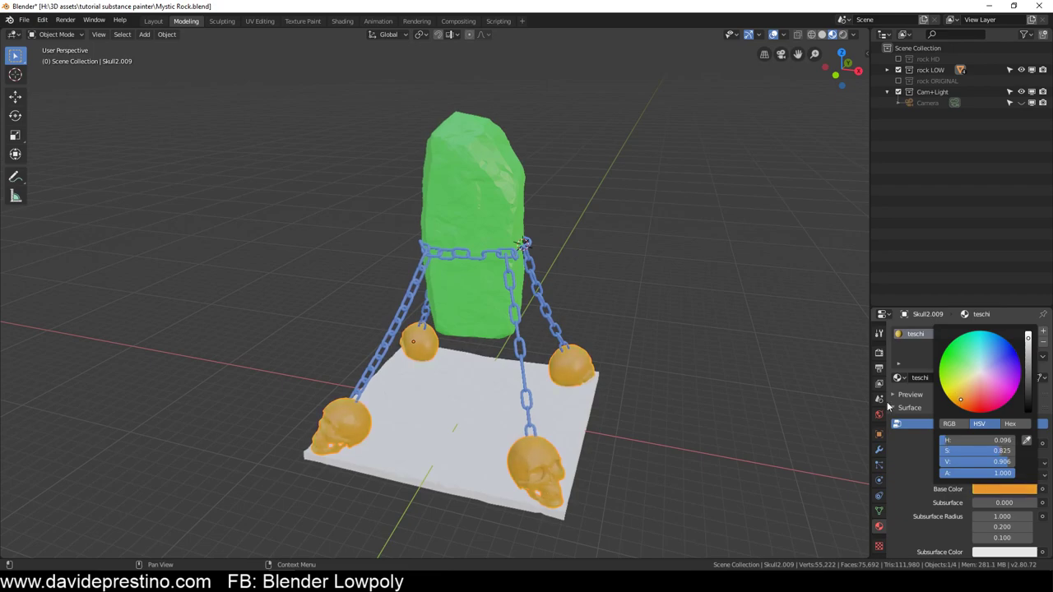
# Give the base plane a new magenta material named base
pyautogui.click(575, 413)
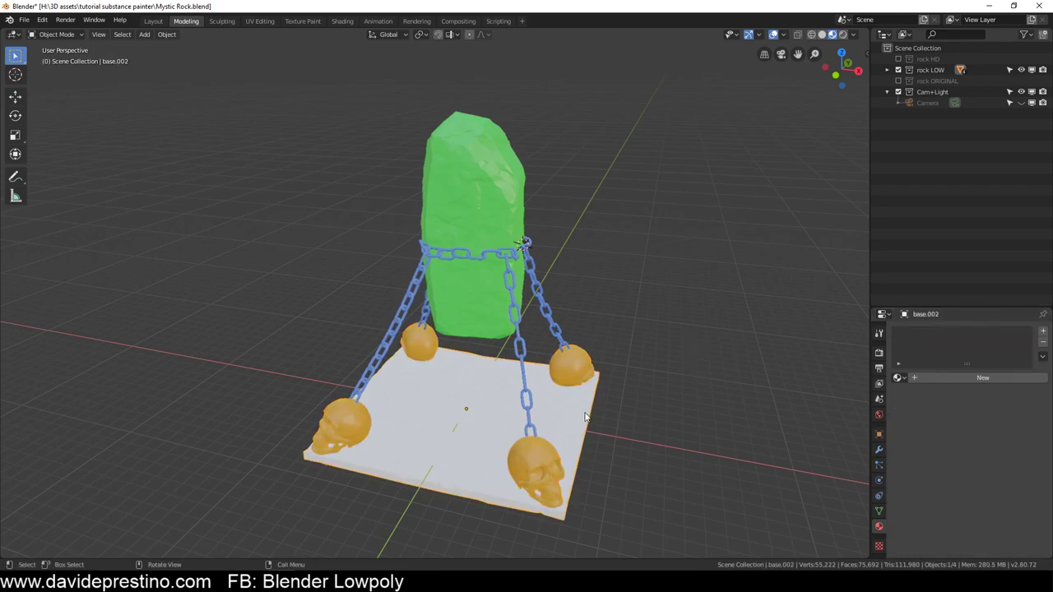
pyautogui.click(945, 377)
pyautogui.click(946, 377)
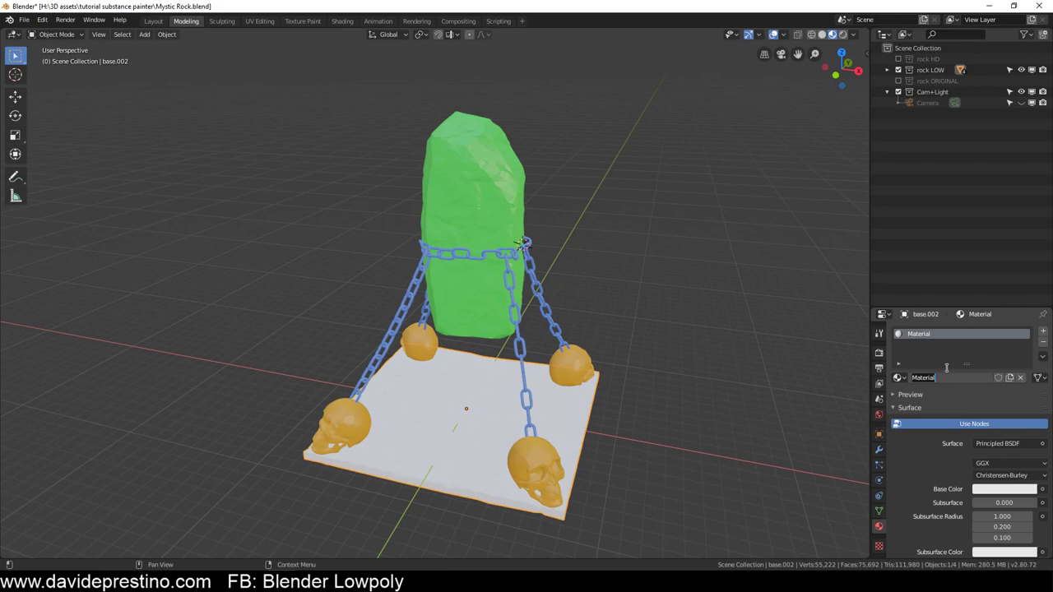
pyautogui.write('base')
pyautogui.press('Return')
pyautogui.click(1003, 488)
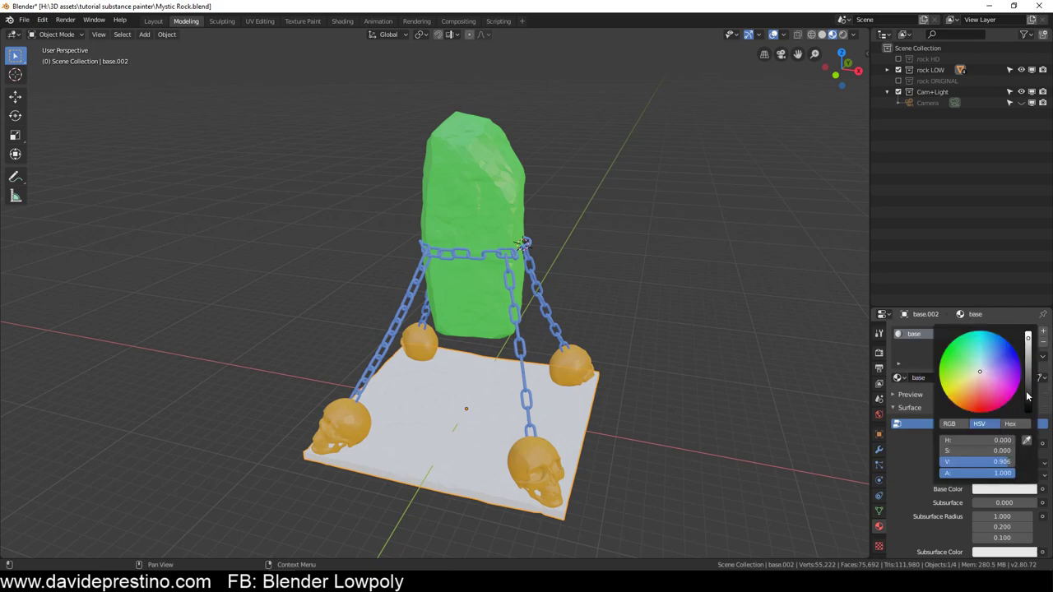
pyautogui.click(1005, 399)
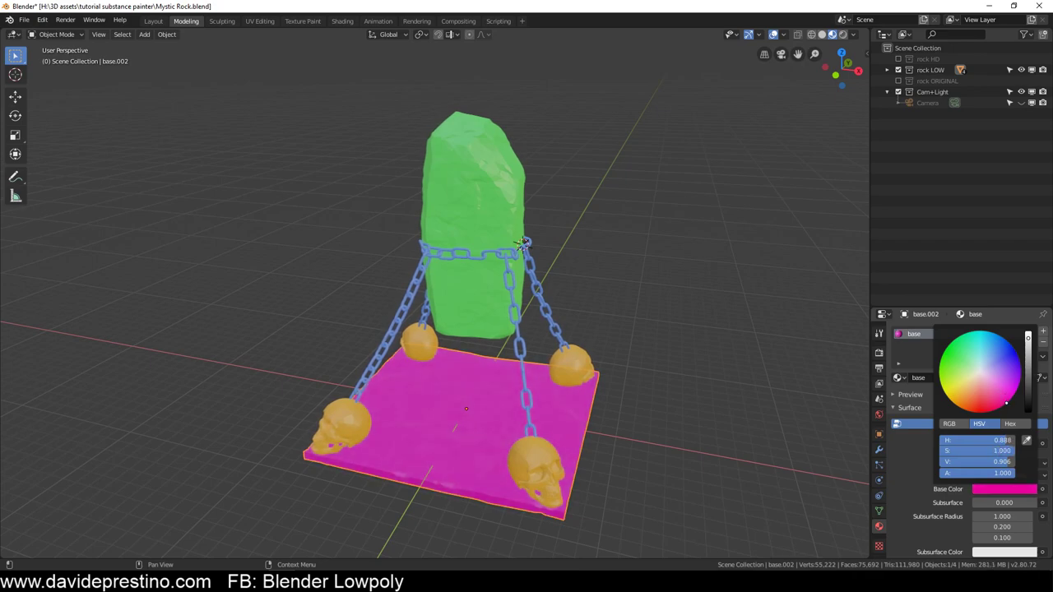
pyautogui.moveTo(699, 321)
pyautogui.mouseDown(button='middle')
pyautogui.moveTo(543, 339)
pyautogui.moveTo(574, 331)
pyautogui.mouseUp(button='middle')
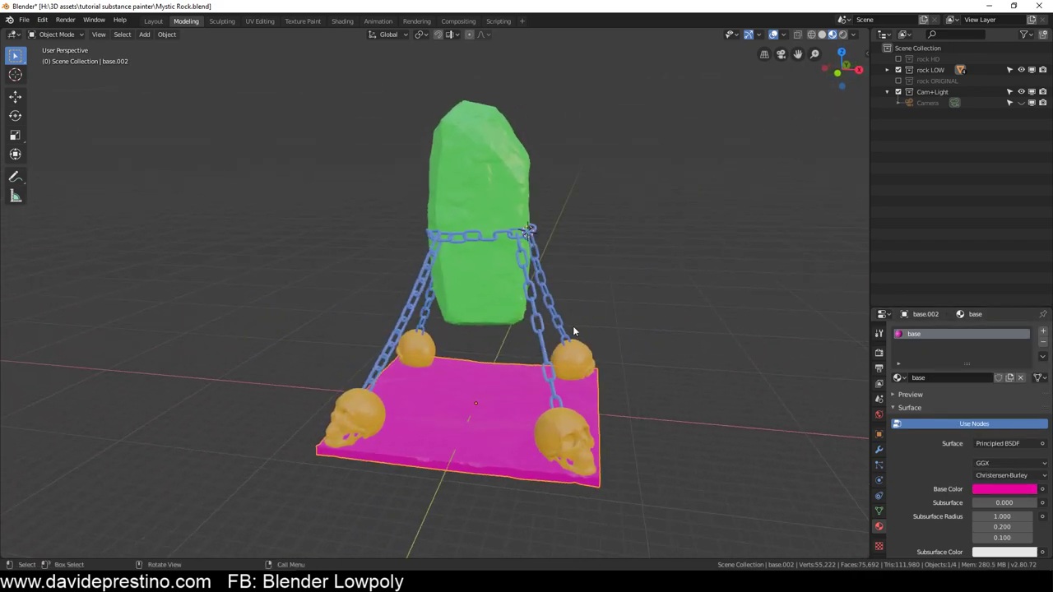
pyautogui.moveTo(574, 281)
pyautogui.mouseDown(button='middle')
pyautogui.moveTo(666, 288)
pyautogui.moveTo(669, 312)
pyautogui.moveTo(776, 303)
pyautogui.mouseUp(button='middle')
pyautogui.scroll(-3, 668, 316)
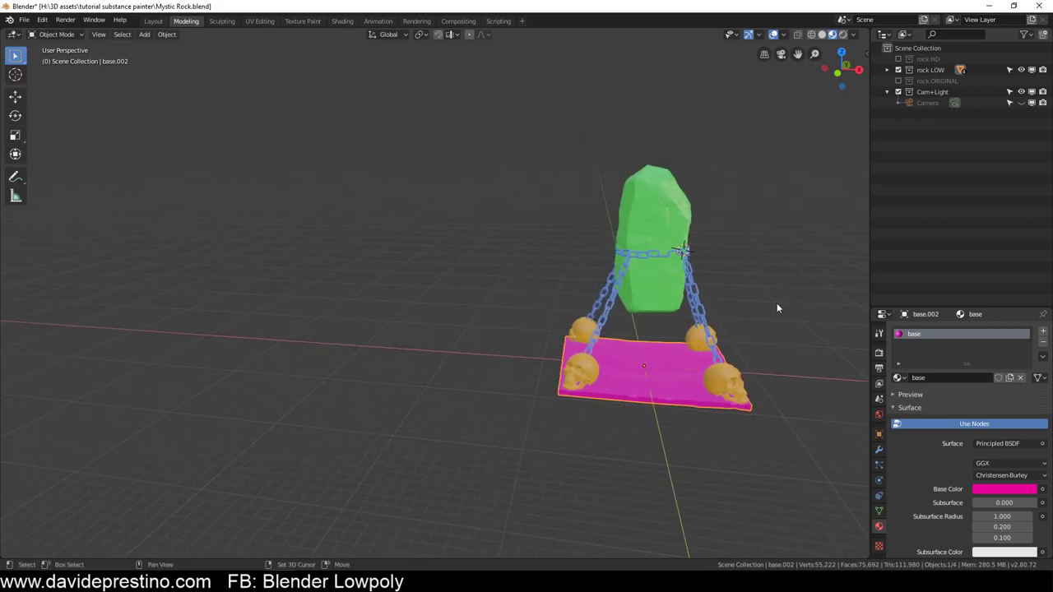
# Switch to the UV Editing workspace and look over the low-poly model in the 3D view
pyautogui.click(259, 20)
pyautogui.scroll(-5, 706, 280)
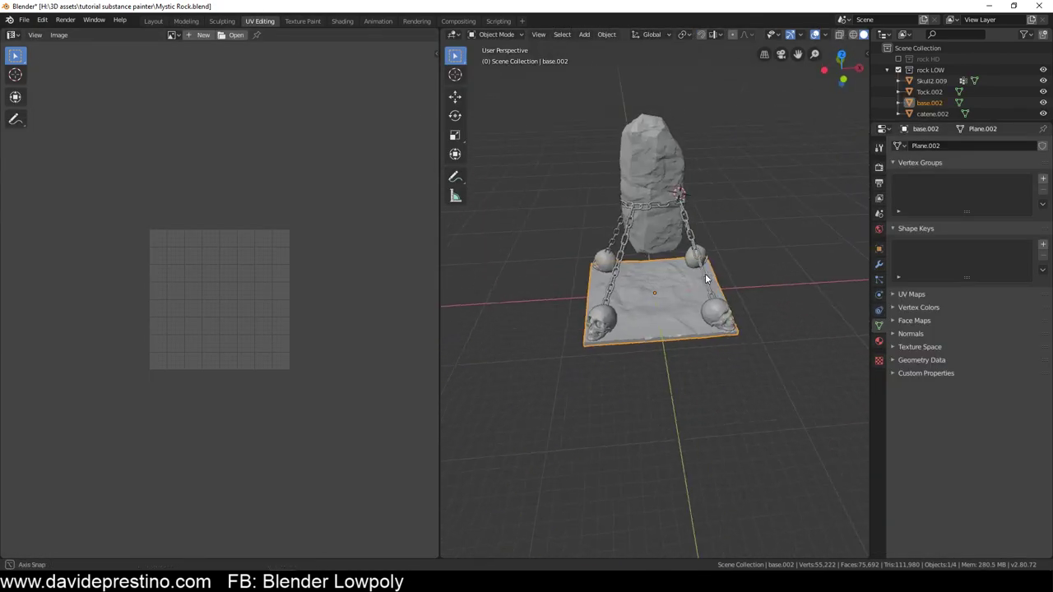
pyautogui.moveTo(705, 280)
pyautogui.mouseDown(button='middle')
pyautogui.moveTo(633, 251)
pyautogui.moveTo(687, 284)
pyautogui.mouseUp(button='middle')
pyautogui.scroll(4, 633, 252)
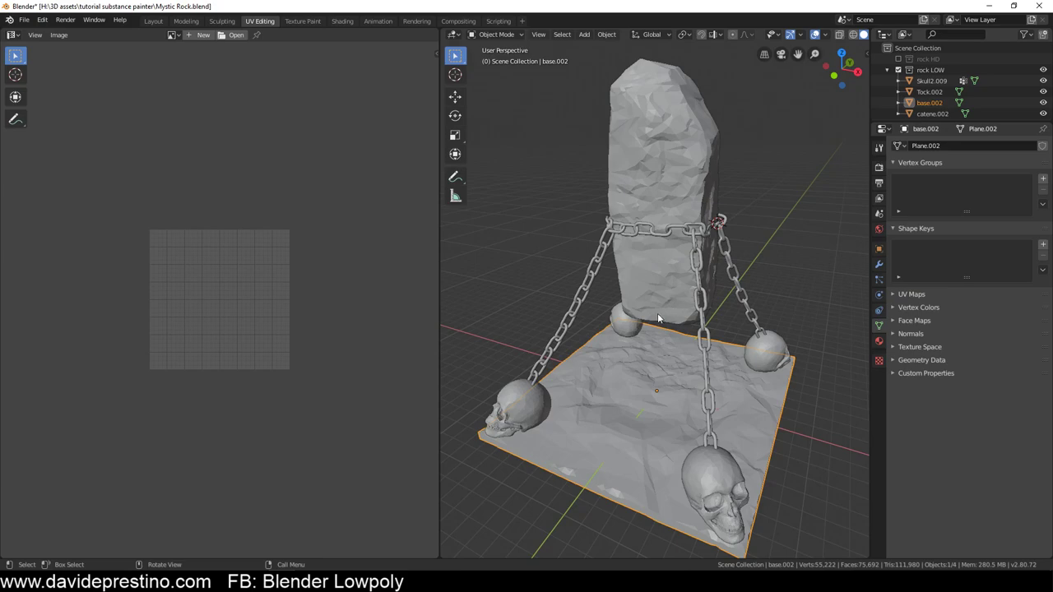
pyautogui.moveTo(657, 312)
pyautogui.mouseDown(button='middle')
pyautogui.moveTo(674, 311)
pyautogui.moveTo(614, 320)
pyautogui.moveTo(631, 340)
pyautogui.mouseUp(button='middle')
pyautogui.scroll(-2, 671, 287)
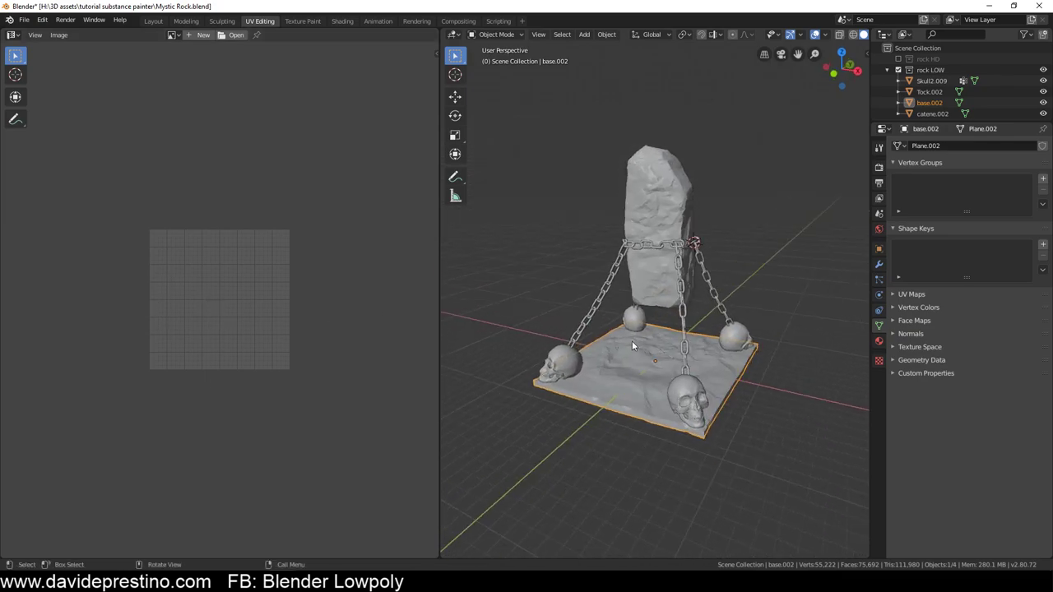
pyautogui.scroll(2, 638, 368)
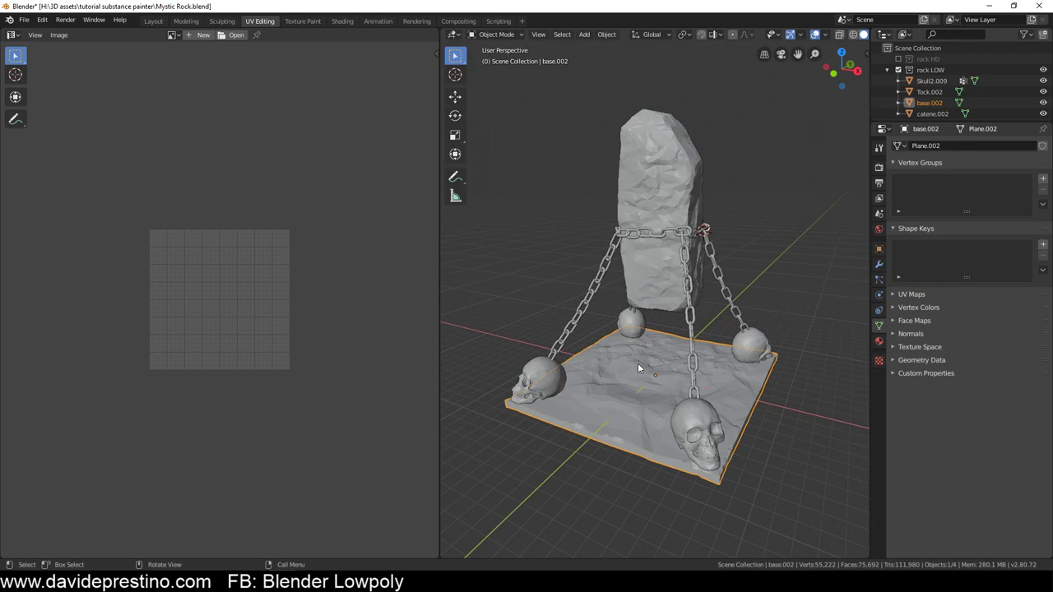
# Select the skulls, rock and chains individually, then select all four low-poly objects with A
pyautogui.click(701, 430)
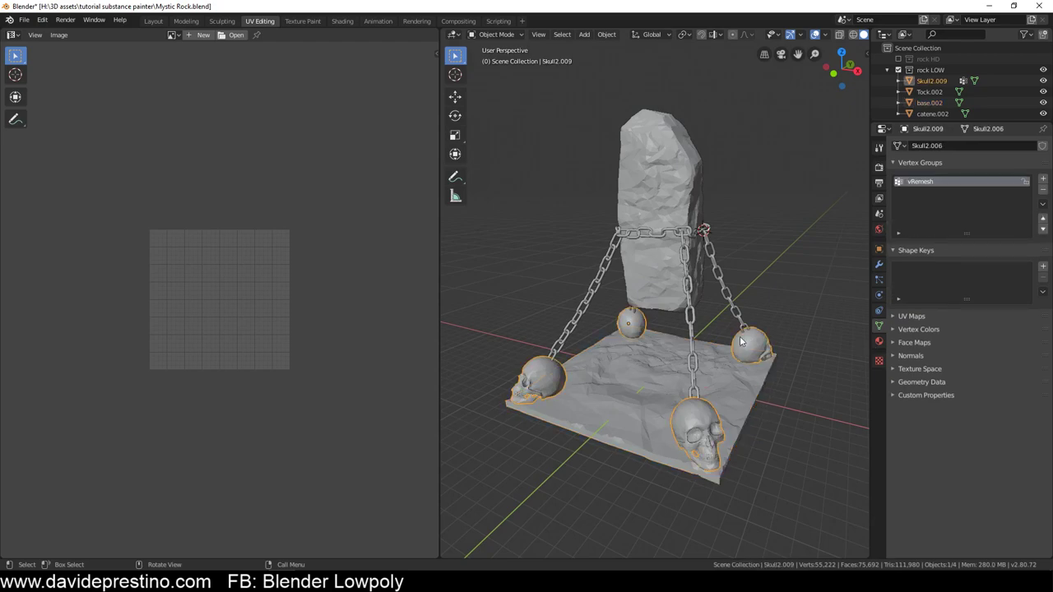
pyautogui.click(668, 224)
pyautogui.click(685, 251)
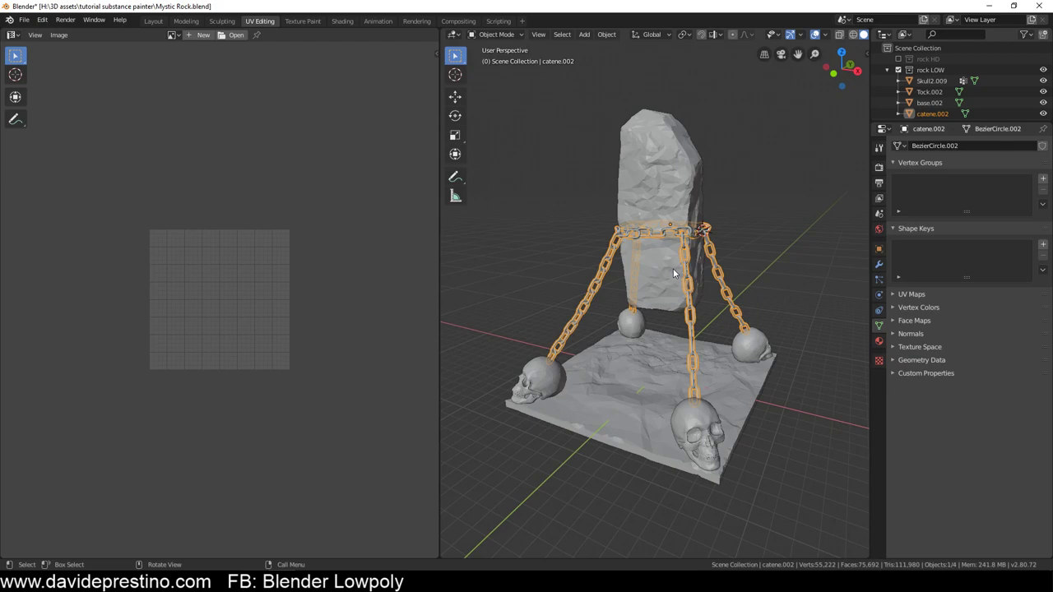
pyautogui.moveTo(673, 273); pyautogui.dragTo(661, 276, button='middle')
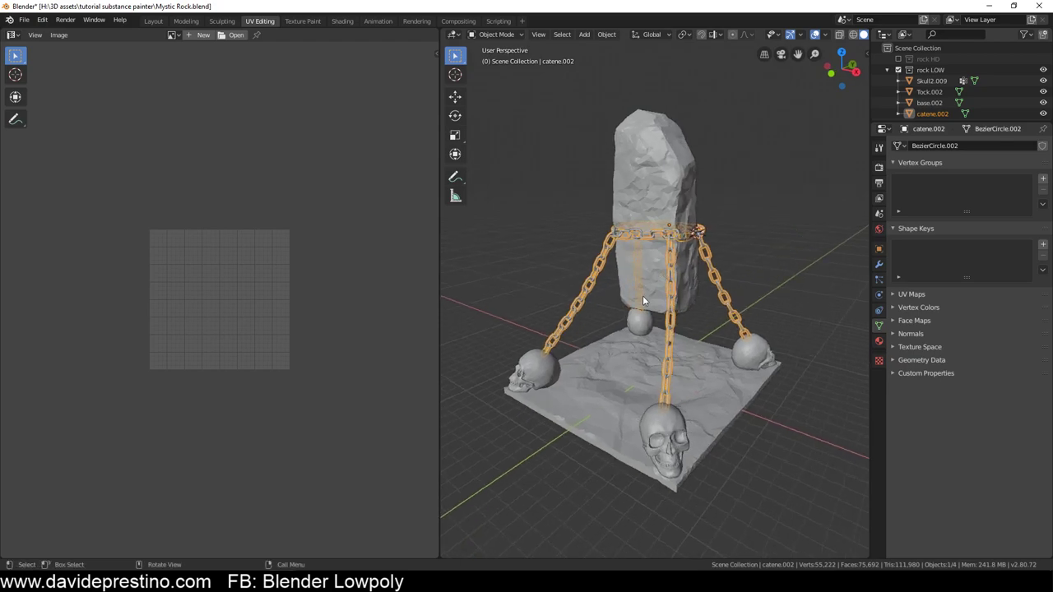
pyautogui.click(670, 277)
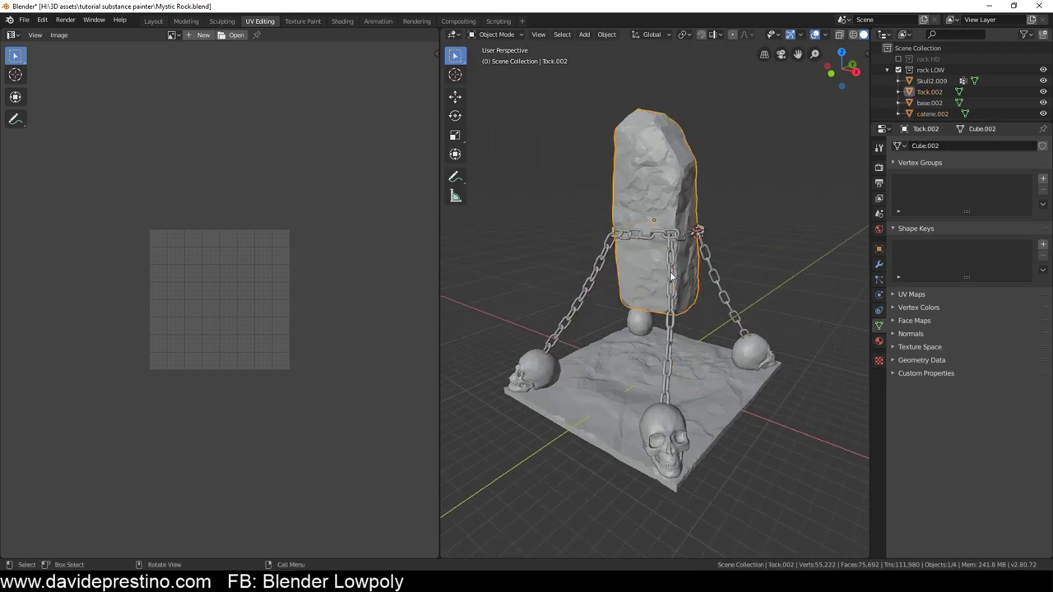
pyautogui.click(712, 279)
pyautogui.click(687, 276)
pyautogui.click(760, 347)
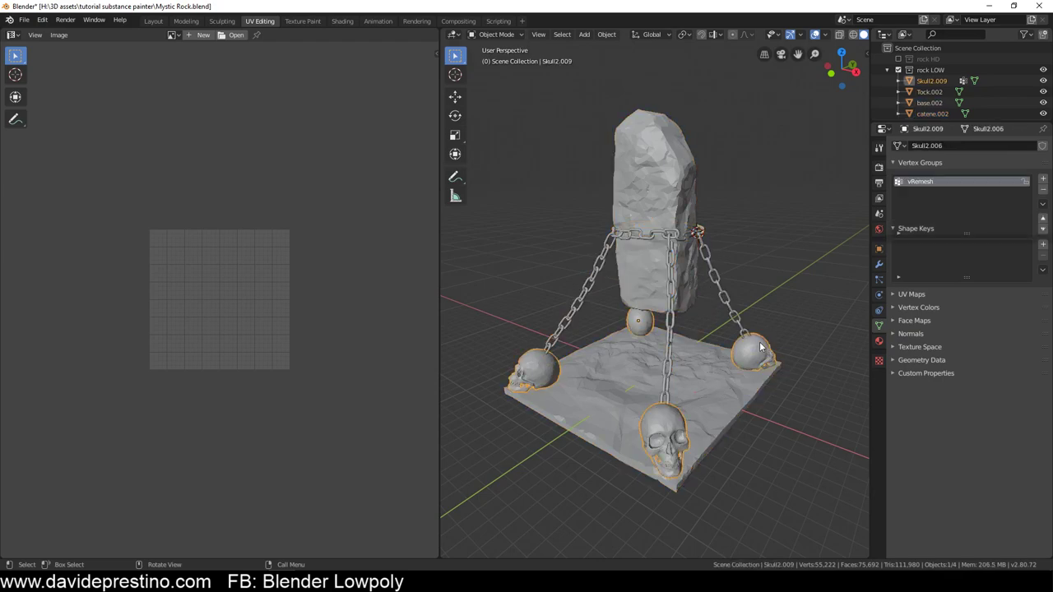
pyautogui.click(569, 325)
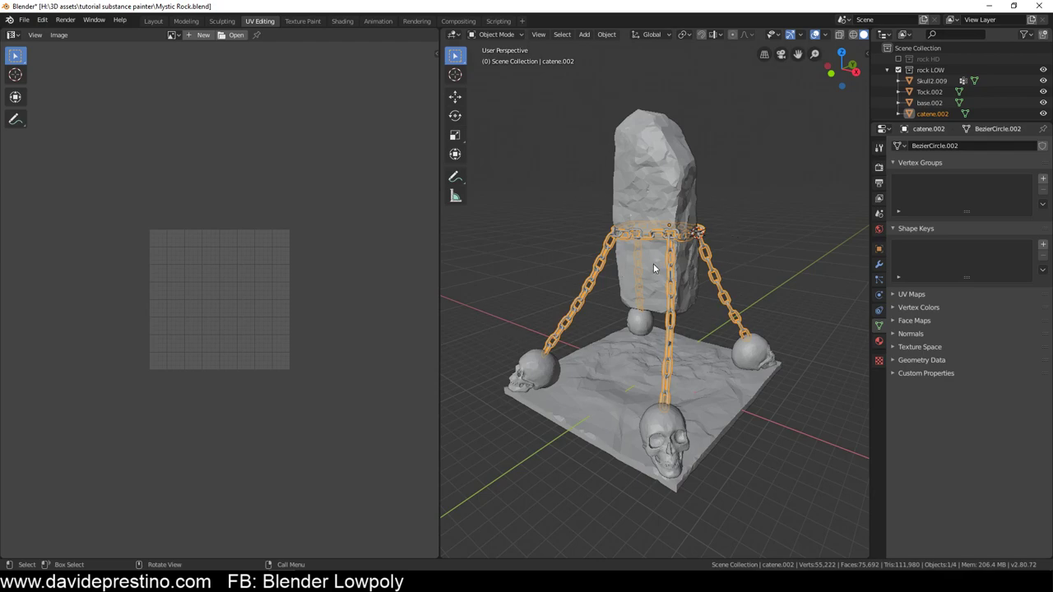
pyautogui.click(623, 398)
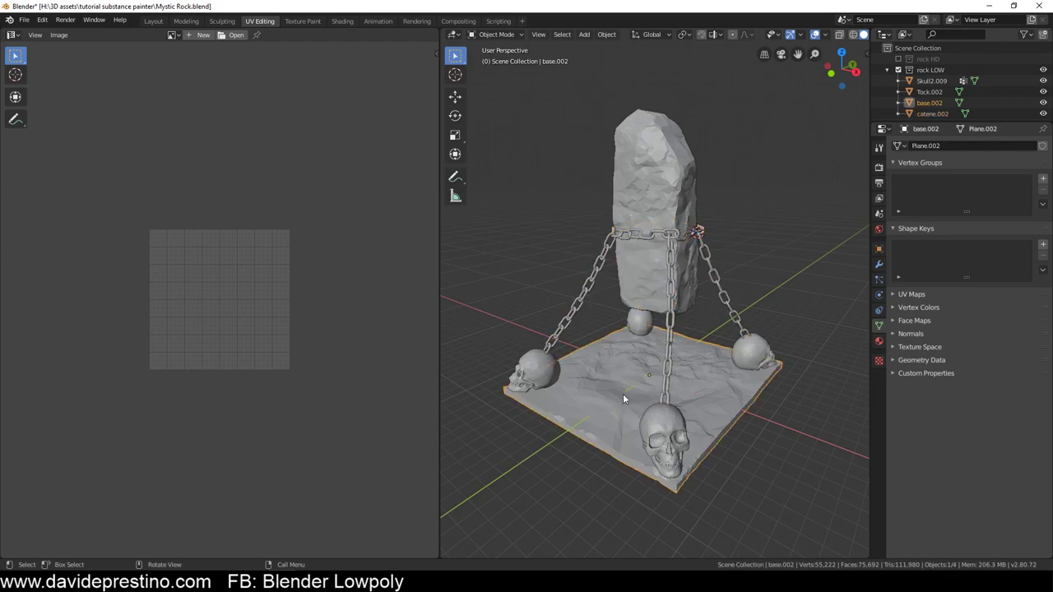
pyautogui.press('a')
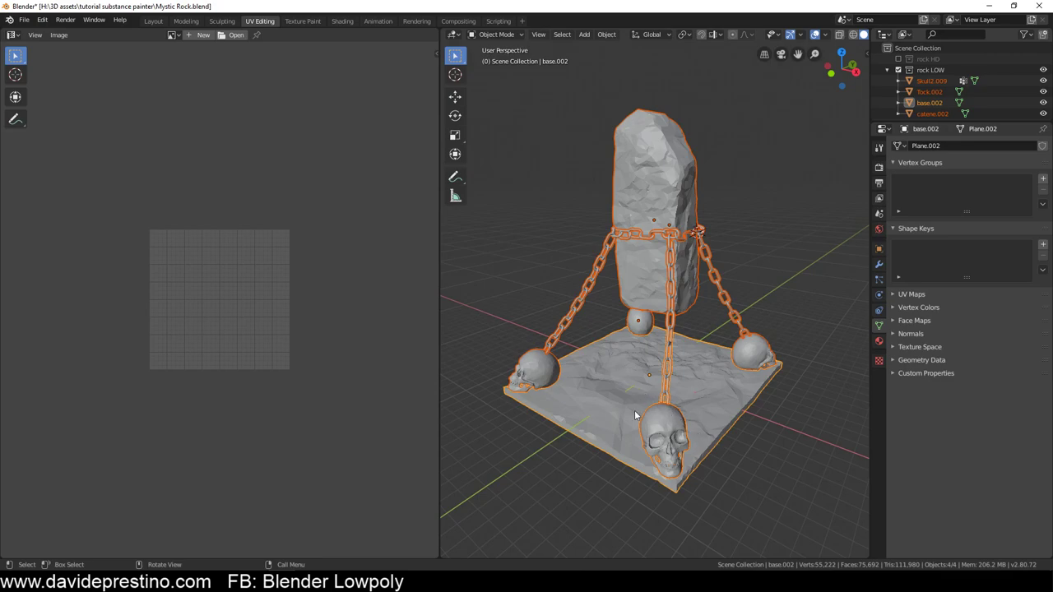
pyautogui.moveTo(634, 415); pyautogui.dragTo(695, 416, button='middle')
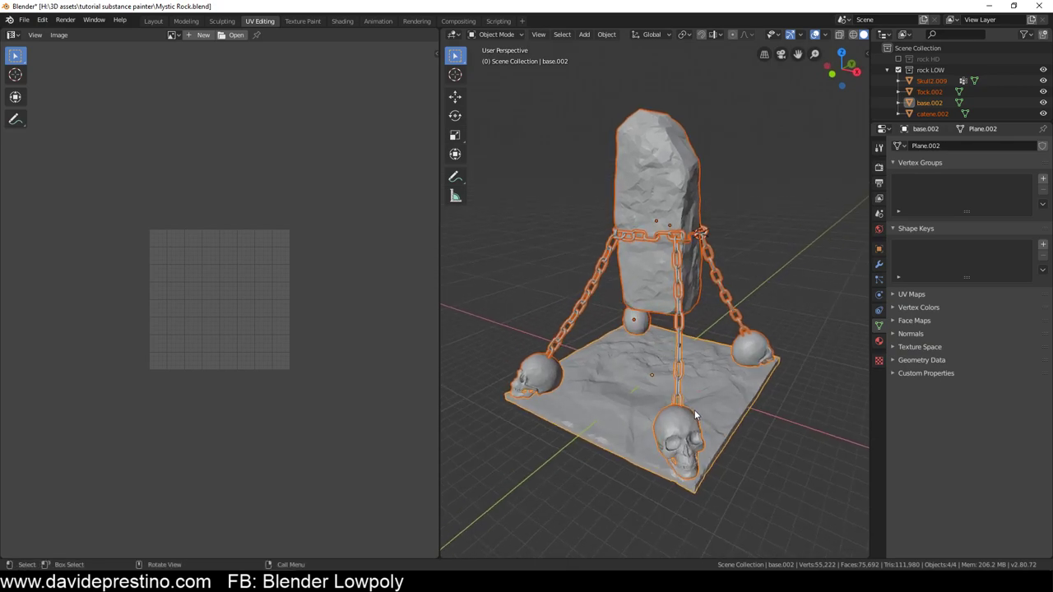
# Enter Edit Mode, select all geometry in edge select mode, and bring up the UV menu
pyautogui.press('Tab')
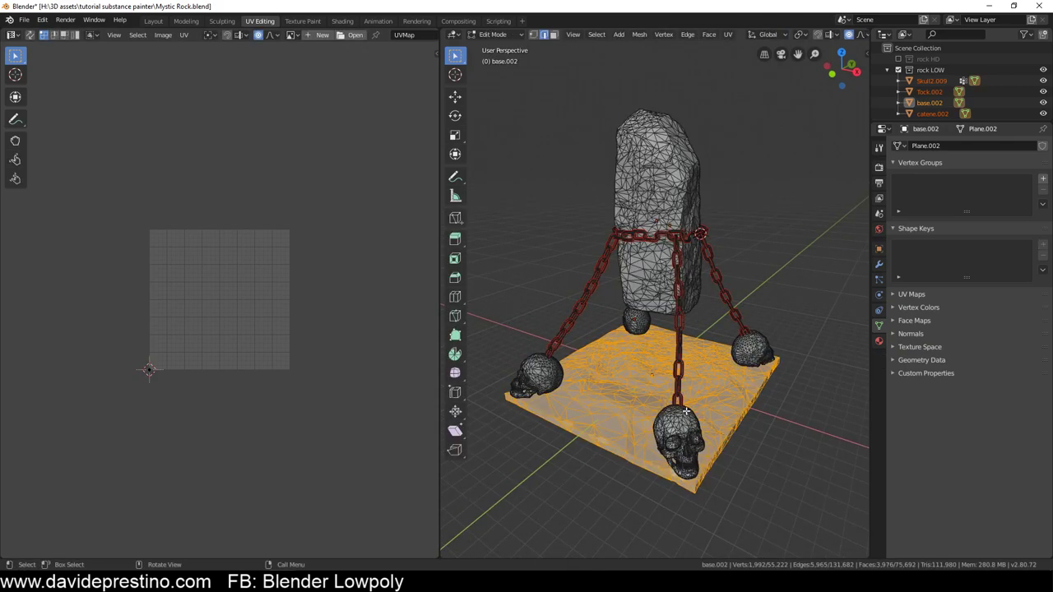
pyautogui.press('a')
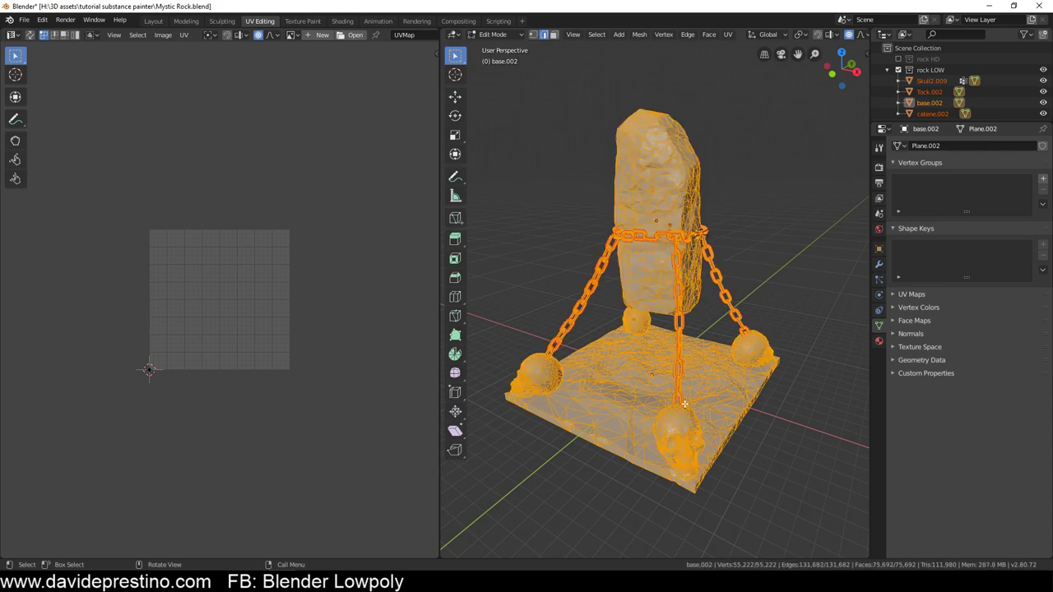
pyautogui.moveTo(657, 400); pyautogui.dragTo(663, 396, button='middle')
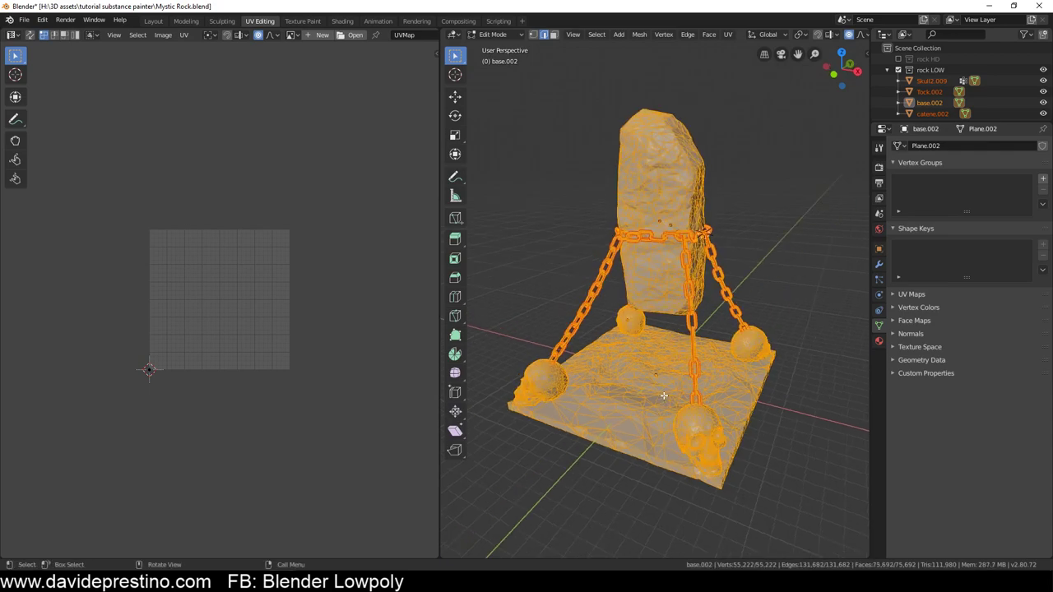
pyautogui.press('2')
pyautogui.press('u')
pyautogui.press('u')
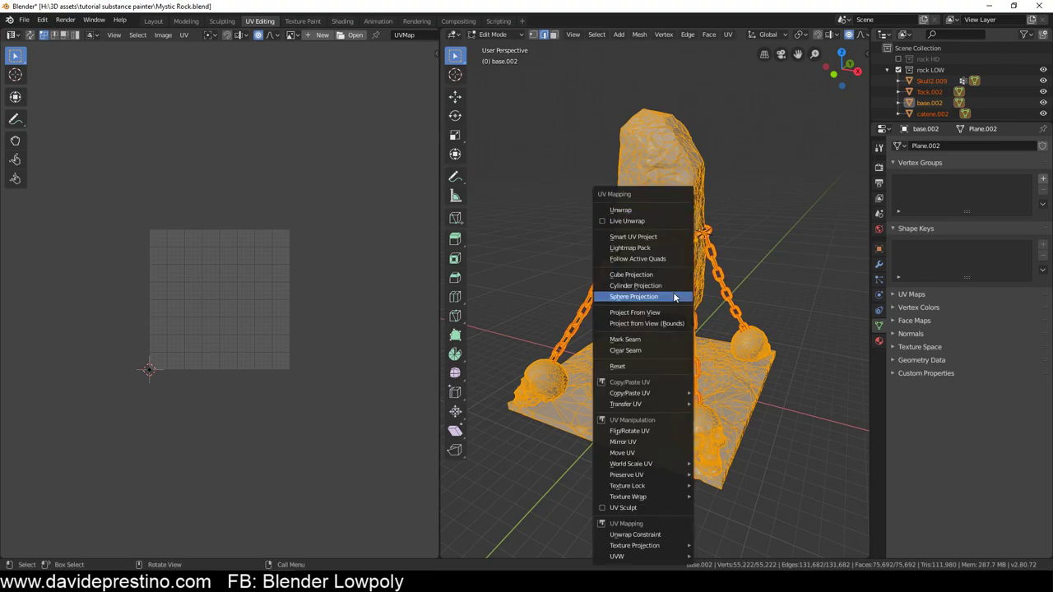
# Run Smart UV Project with an Island Margin of 0.03
pyautogui.click(633, 237)
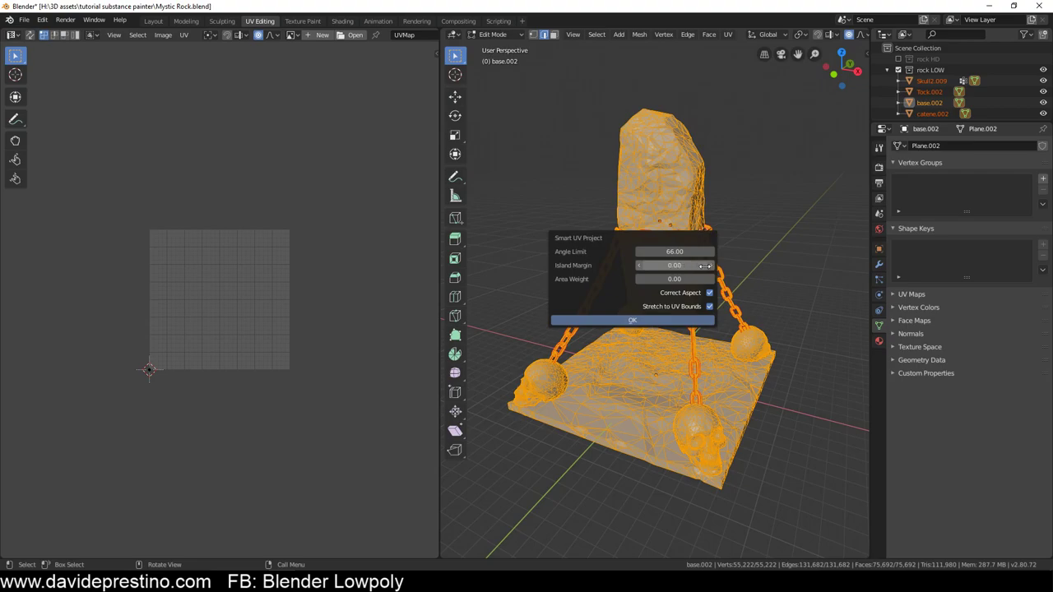
pyautogui.moveTo(705, 264); pyautogui.dragTo(714, 270)
pyautogui.click(643, 327)
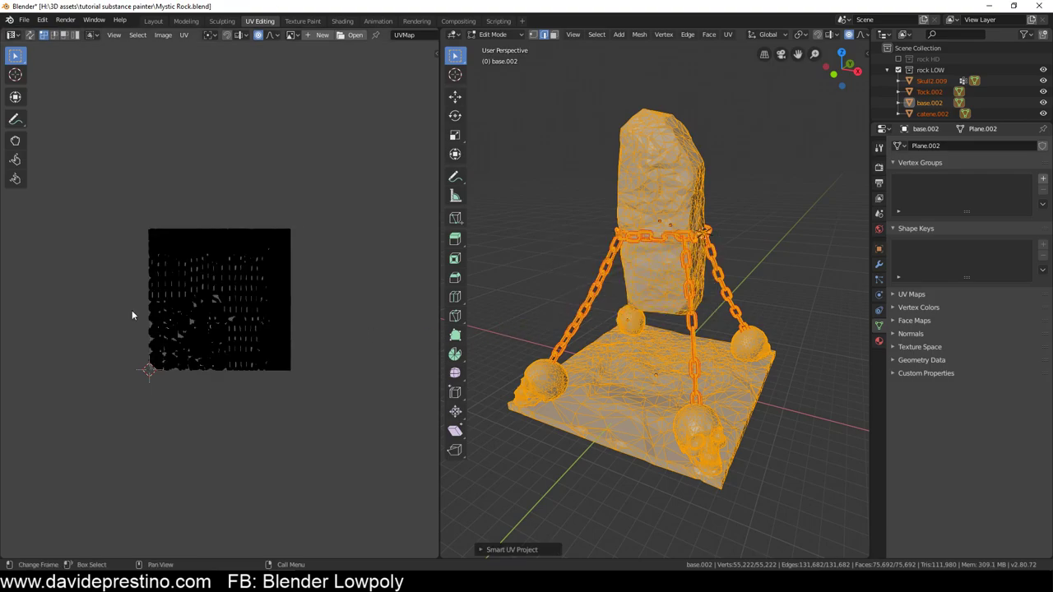
# Zoom the UV Editor around the packed islands and select all UVs with A
pyautogui.scroll(4, 132, 310)
pyautogui.scroll(3, 209, 289)
pyautogui.scroll(-1, 209, 289)
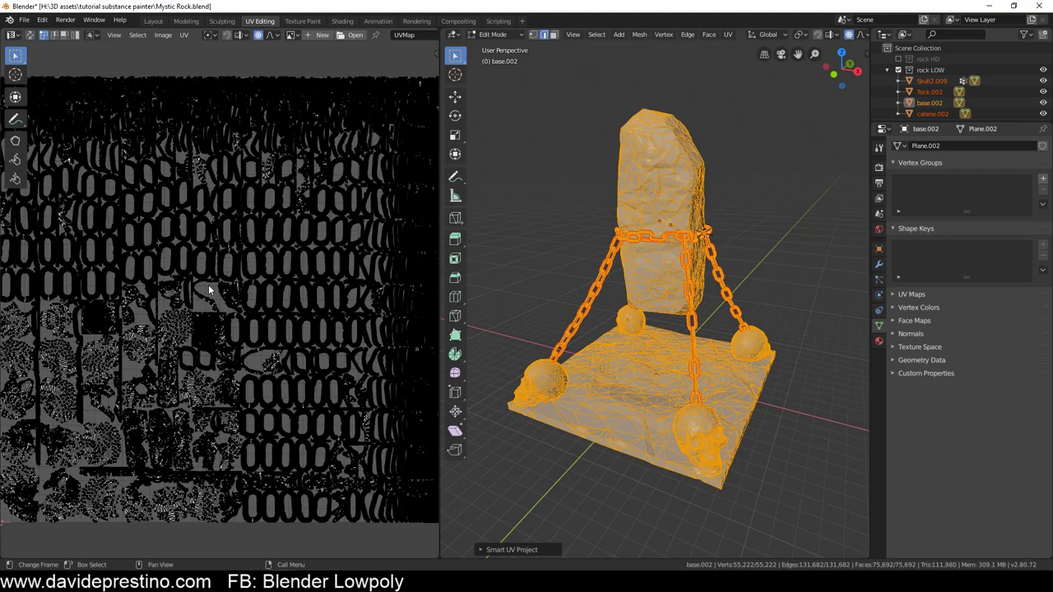
pyautogui.scroll(-2, 208, 289)
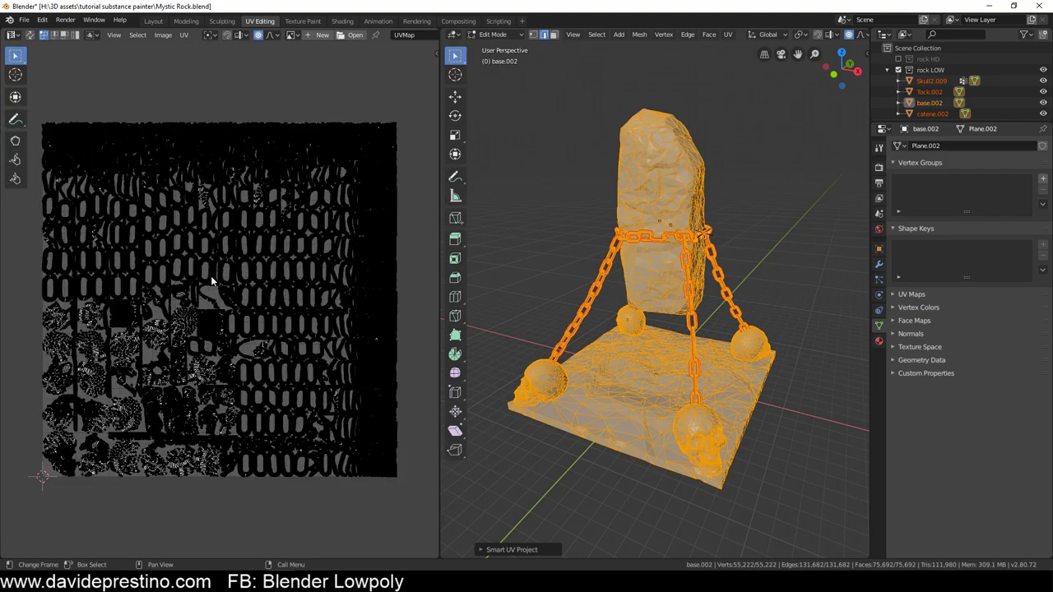
pyautogui.press('a')
pyautogui.scroll(2, 210, 275)
pyautogui.scroll(2, 274, 322)
pyautogui.scroll(-1, 274, 325)
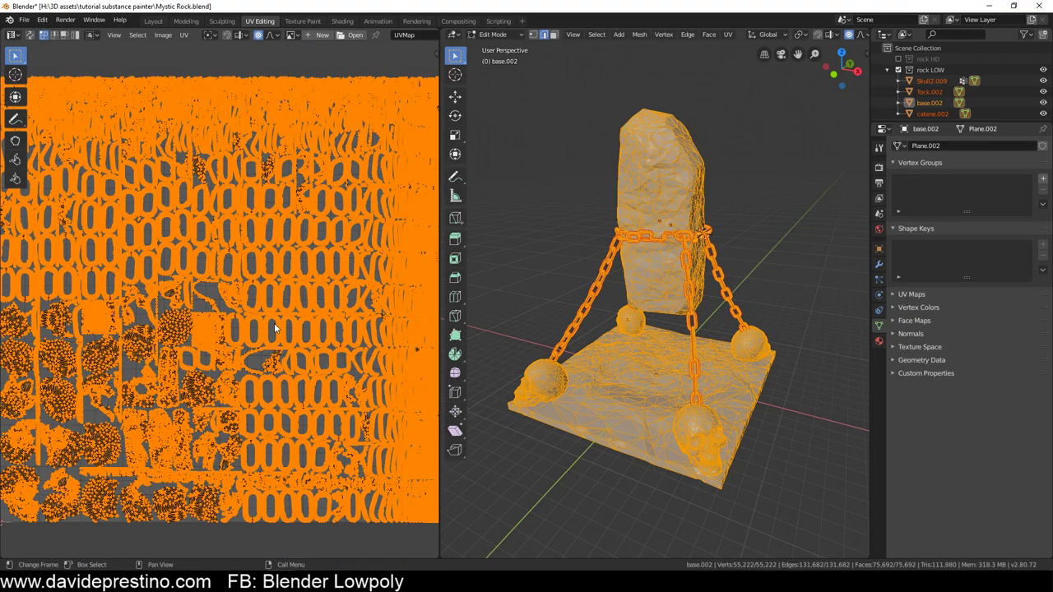
pyautogui.scroll(-1, 274, 322)
pyautogui.scroll(3, 273, 322)
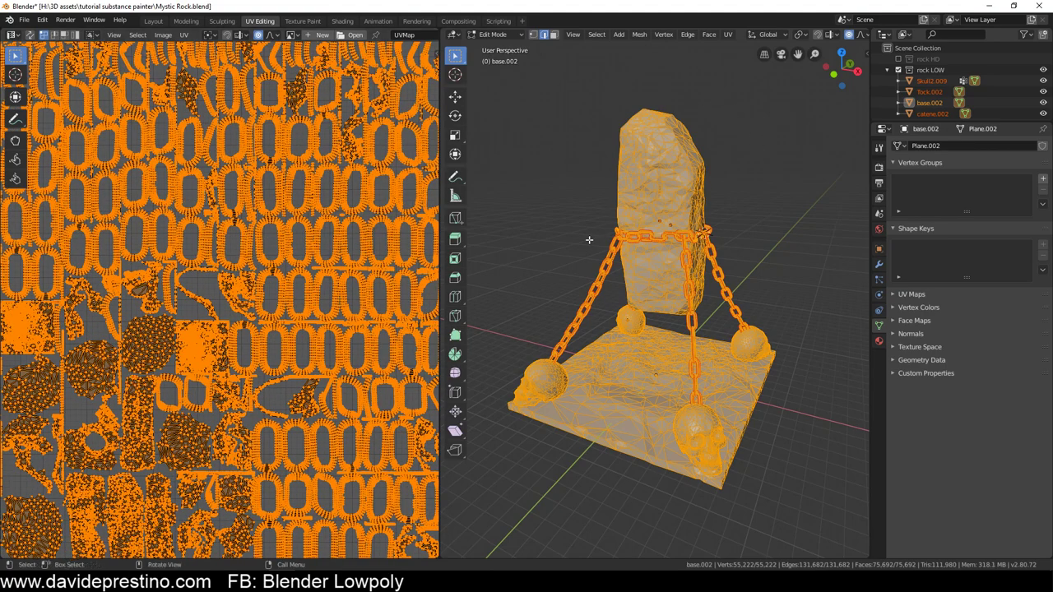
# Open the sidebar and browse its Item, View and Tool tabs, toggling the median between Global and Local
pyautogui.click(866, 53)
pyautogui.click(862, 95)
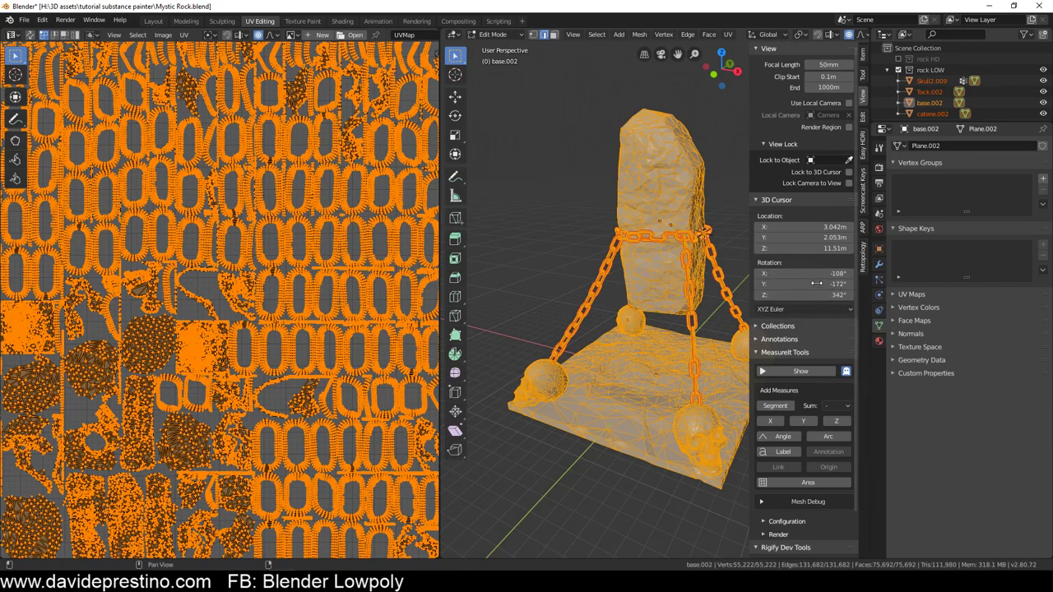
pyautogui.click(862, 55)
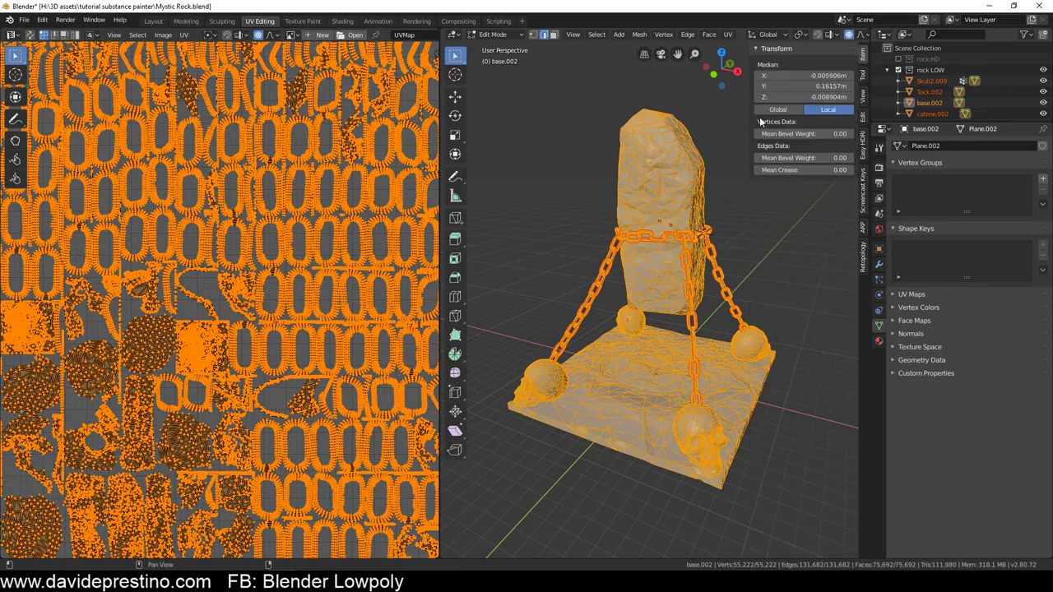
pyautogui.click(863, 90)
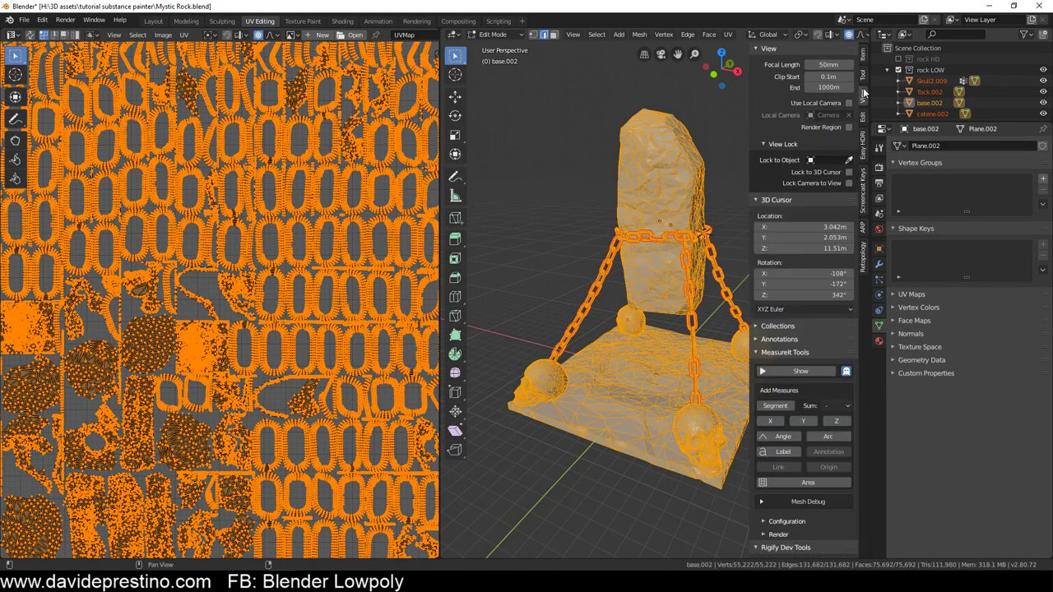
pyautogui.click(863, 74)
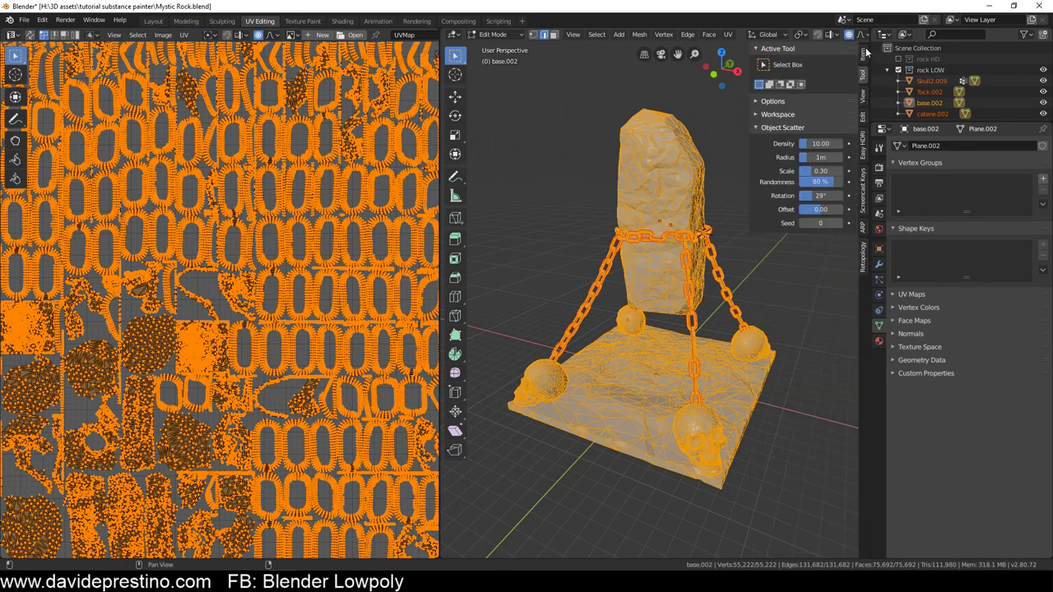
pyautogui.click(864, 51)
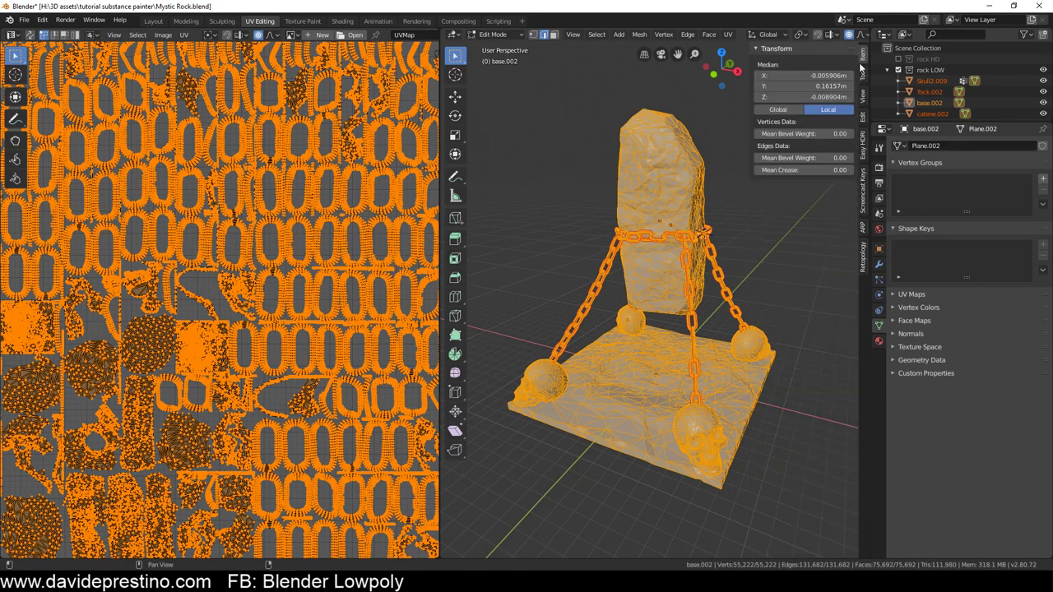
pyautogui.click(779, 110)
pyautogui.click(823, 109)
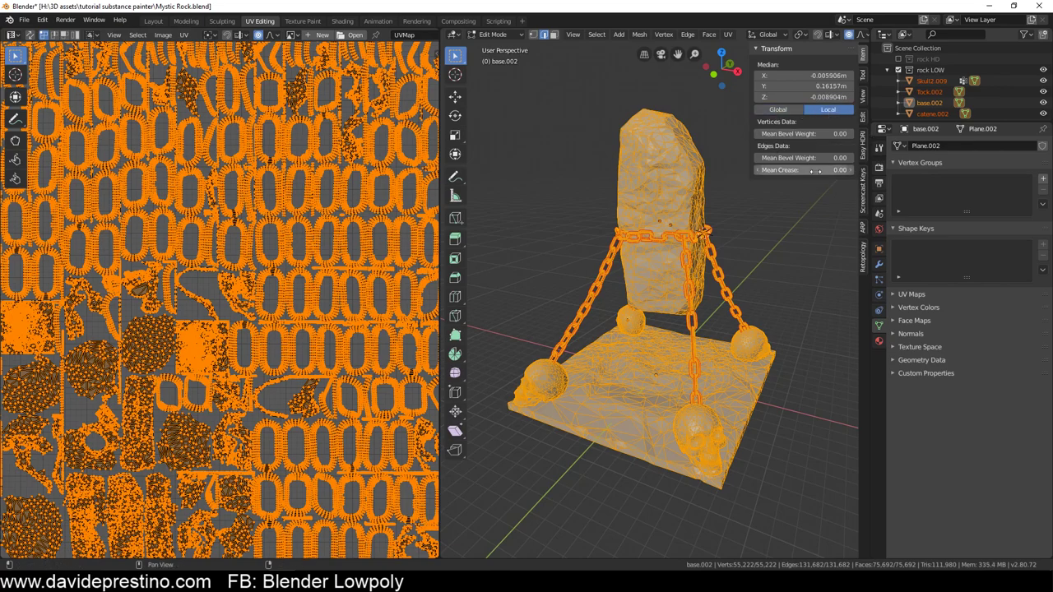
# Collapse the 3D Cursor panel and return to Object Mode
pyautogui.keyDown('ctrl'); pyautogui.scroll(-2, 817, 205); pyautogui.keyUp('ctrl')
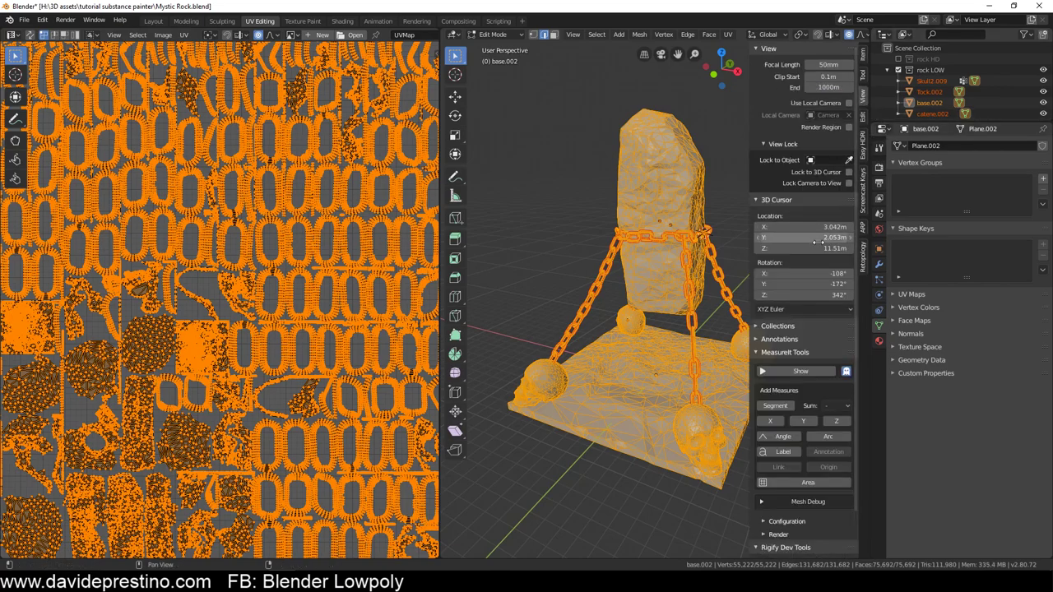
pyautogui.click(756, 199)
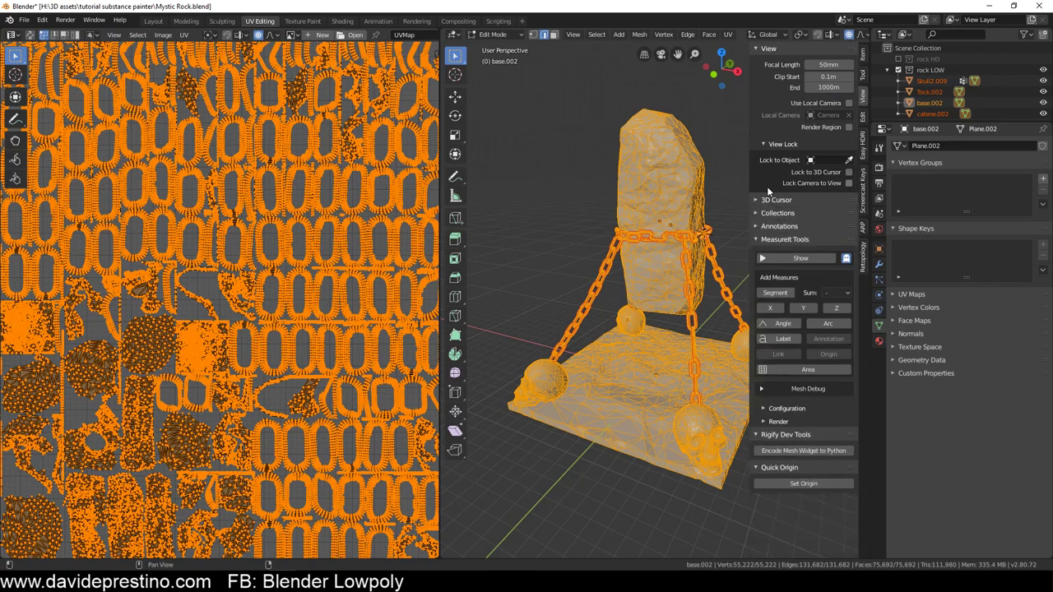
pyautogui.press('Tab')
# Select all four low-poly objects and apply All Transforms, resetting base.002's scale from 8.045 to 1.000
pyautogui.click(672, 210)
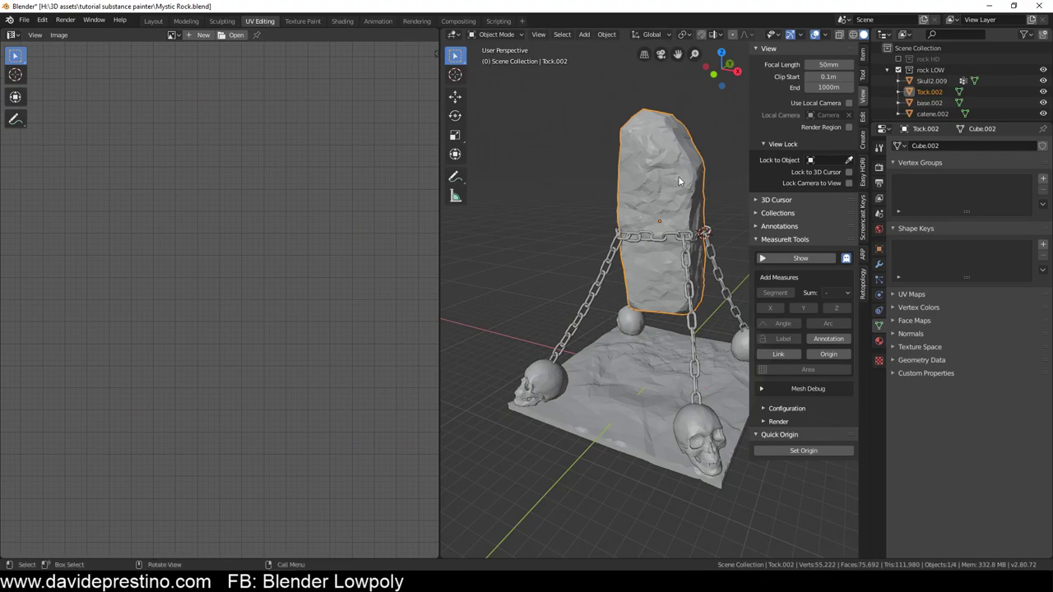
pyautogui.click(861, 59)
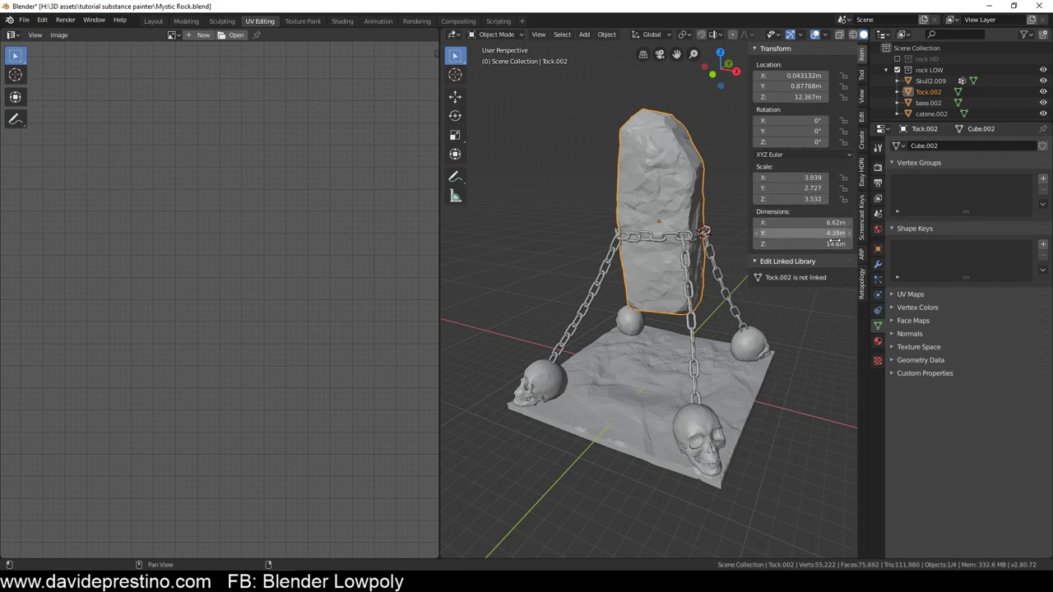
pyautogui.click(630, 423)
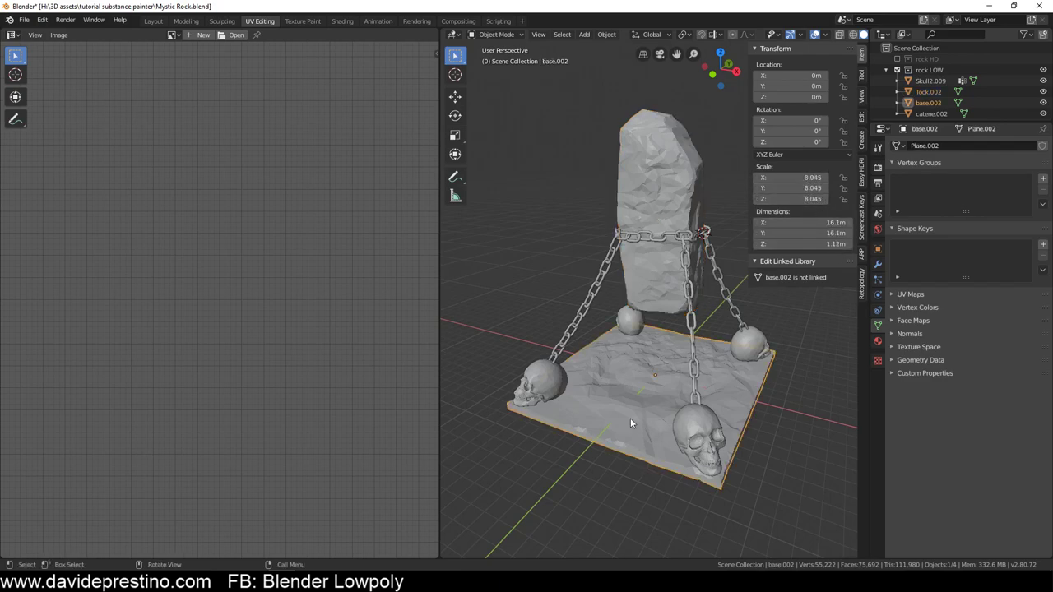
pyautogui.press('a')
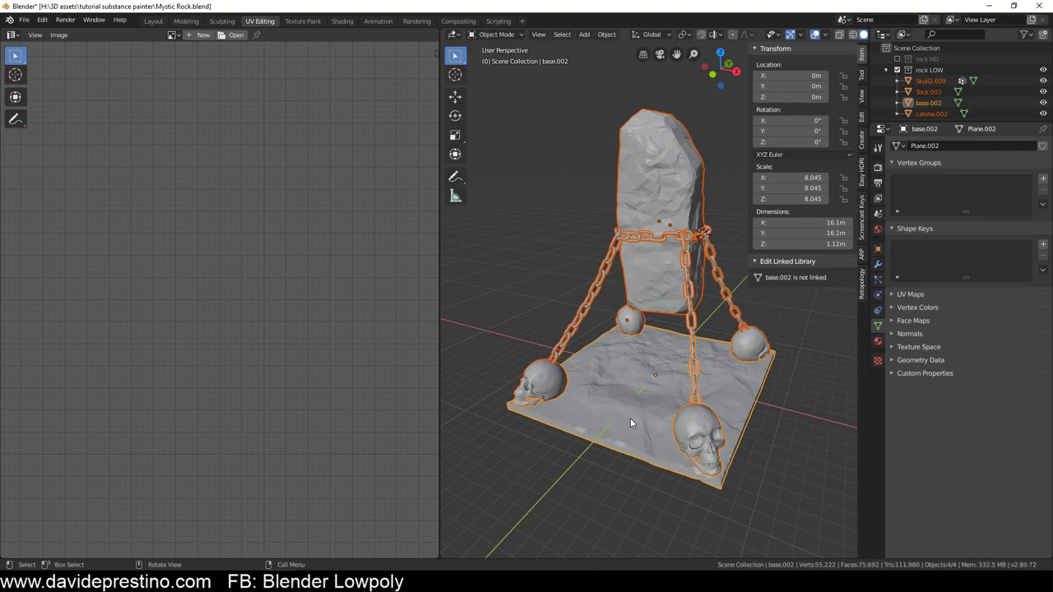
pyautogui.hotkey('shift', 'a')
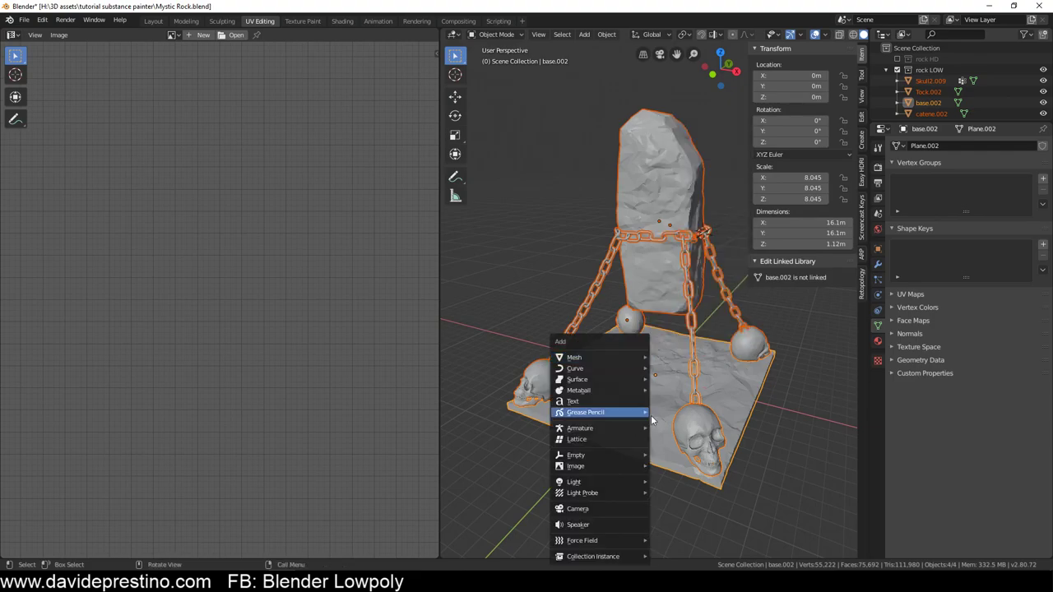
pyautogui.press('Escape')
pyautogui.hotkey('ctrl', 'a')
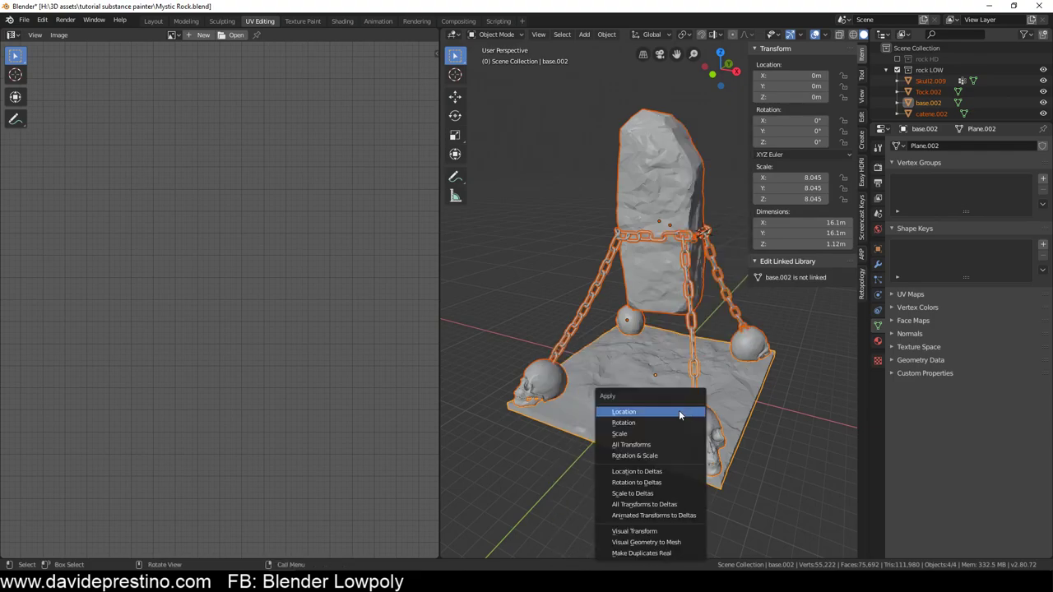
pyautogui.click(661, 456)
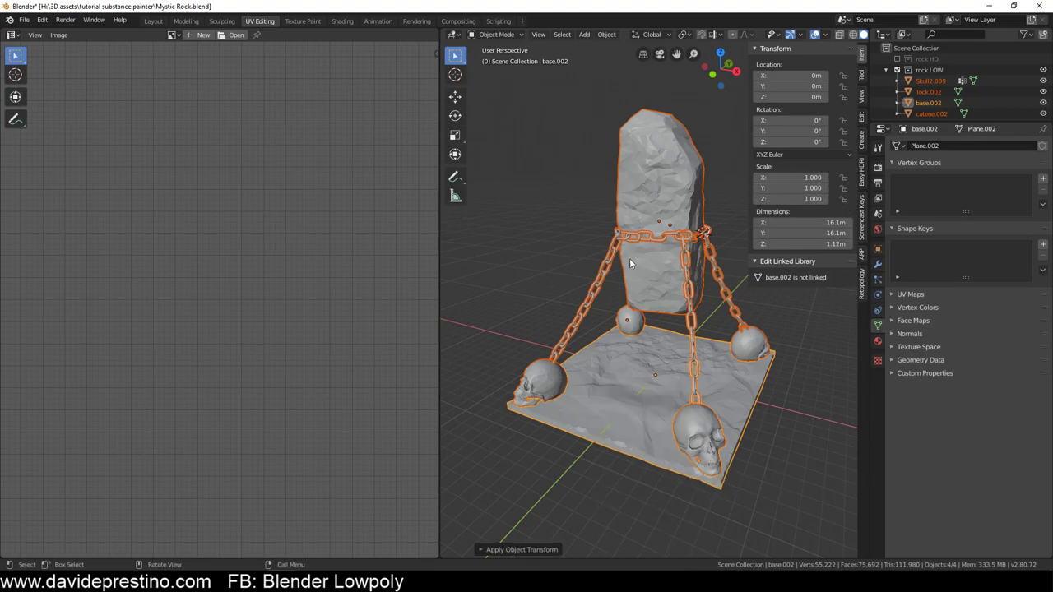
# Unwrap all low-poly geometry with Smart UV Project using a 66 angle limit and 0.03 island margin
pyautogui.press('Tab')
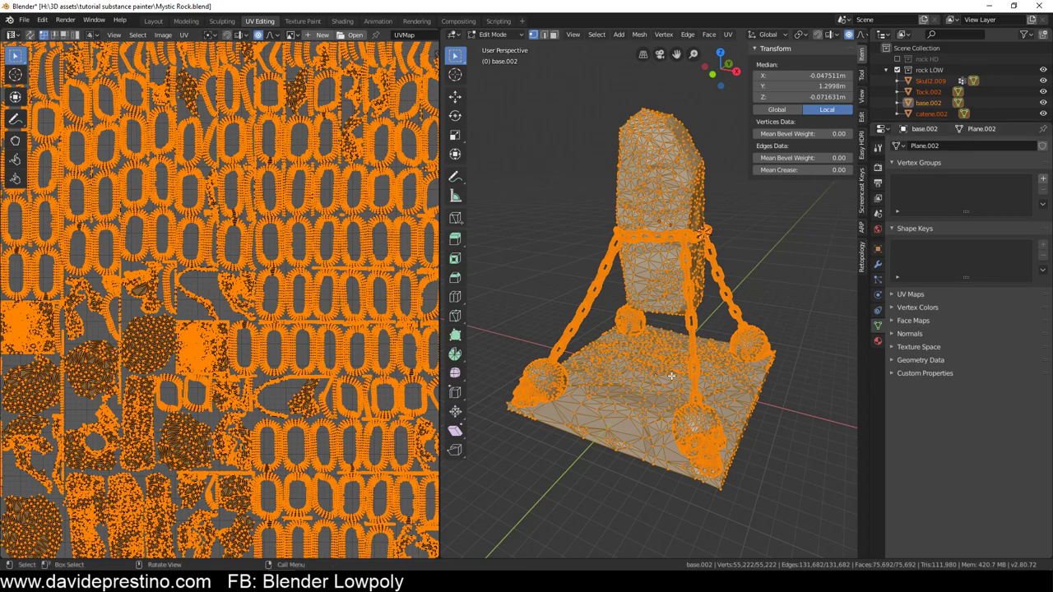
pyautogui.press('u')
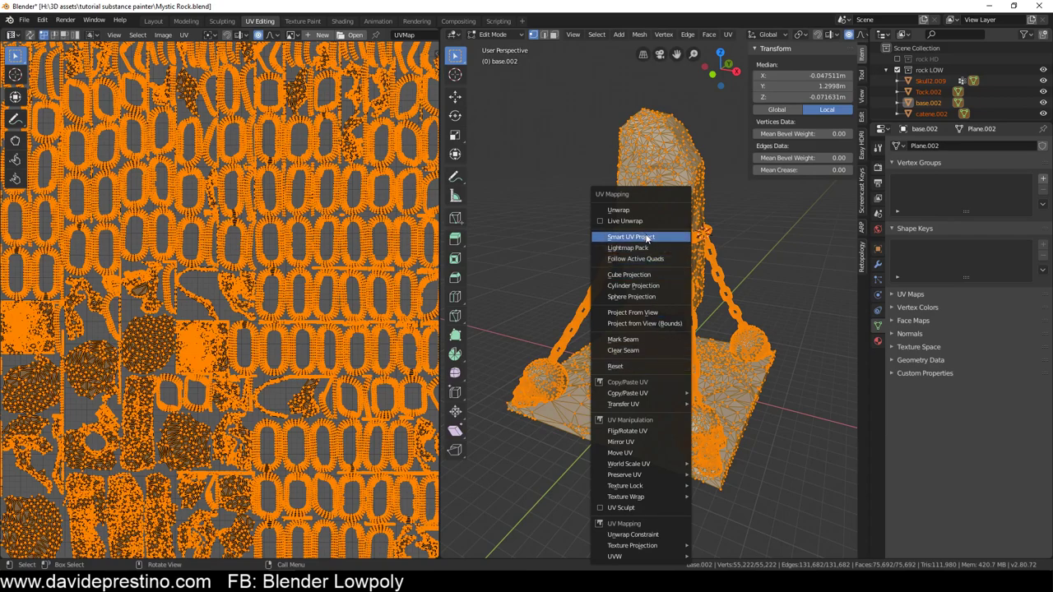
pyautogui.click(659, 237)
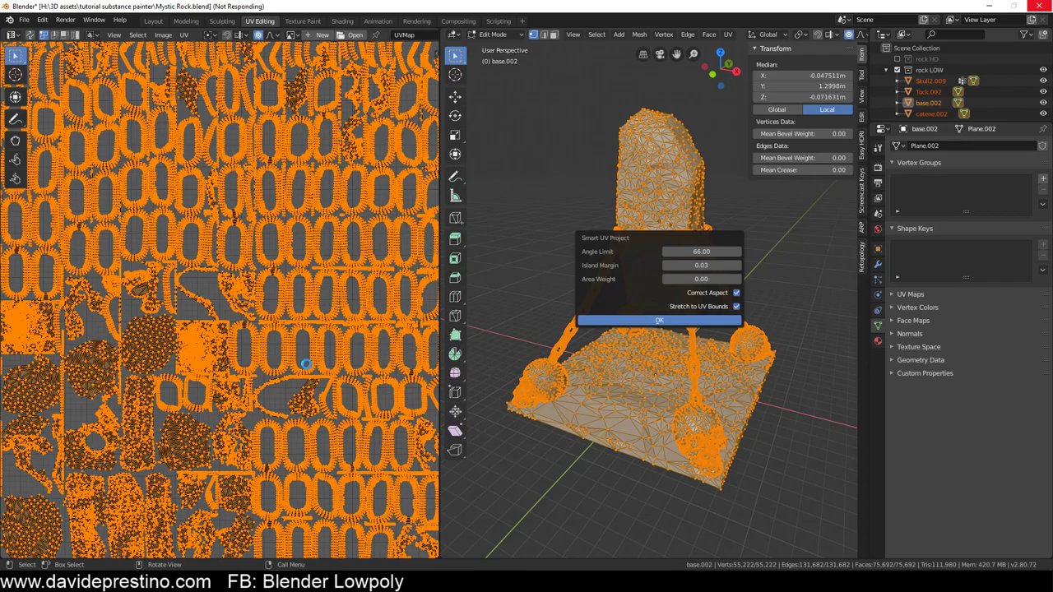
# Zoom, pan and orbit the UV Editor and 3D viewport to inspect the recomputed rock UV layout
pyautogui.scroll(-3, 308, 362)
pyautogui.scroll(2, 308, 361)
pyautogui.scroll(-2, 310, 358)
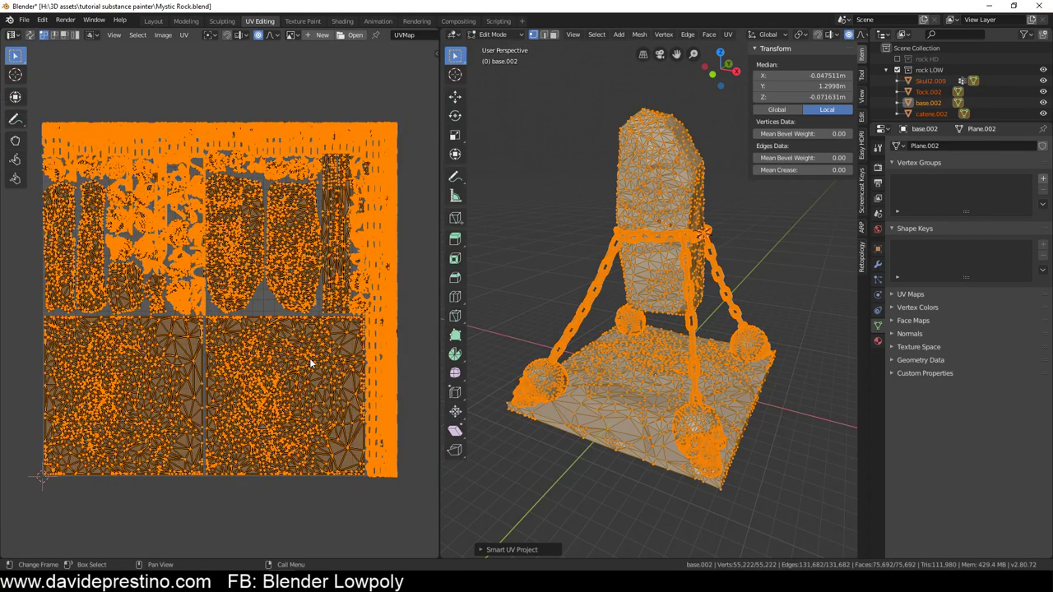
pyautogui.scroll(3, 227, 284)
pyautogui.scroll(1, 228, 246)
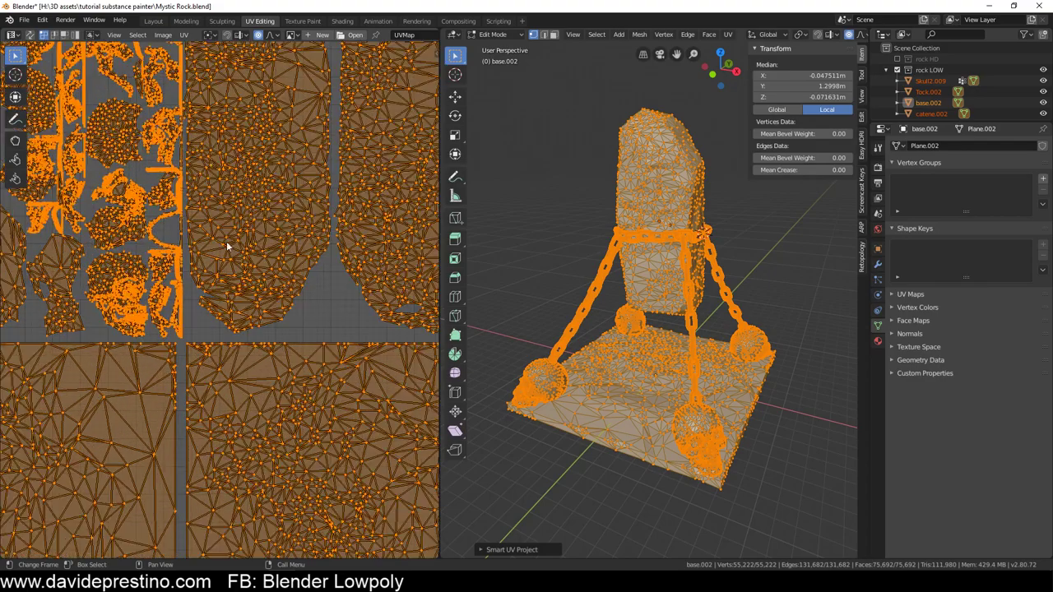
pyautogui.scroll(-2, 228, 246)
pyautogui.scroll(-1, 238, 255)
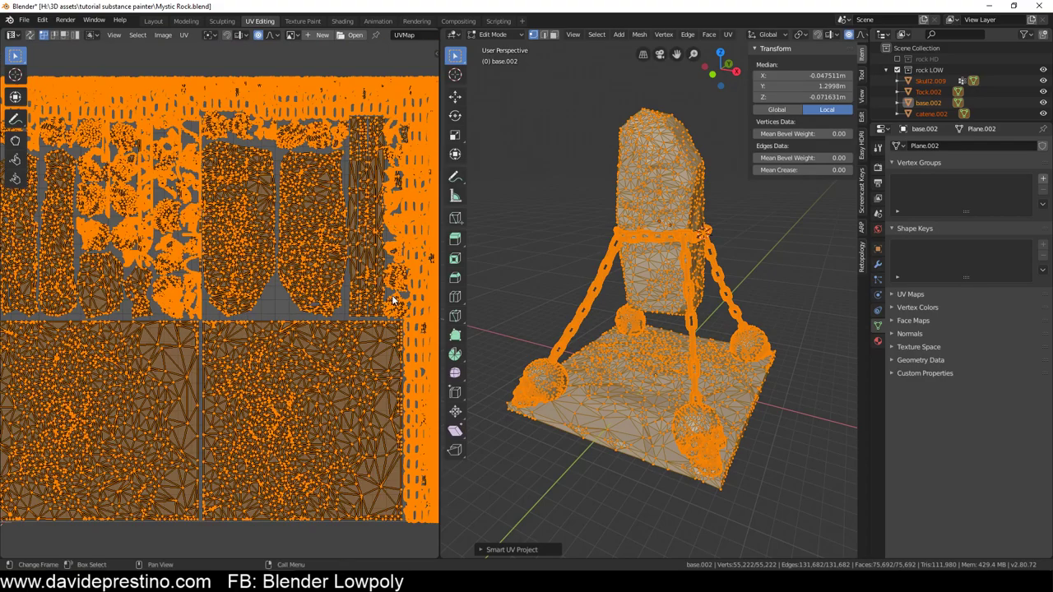
pyautogui.scroll(2, 341, 287)
pyautogui.scroll(2, 271, 294)
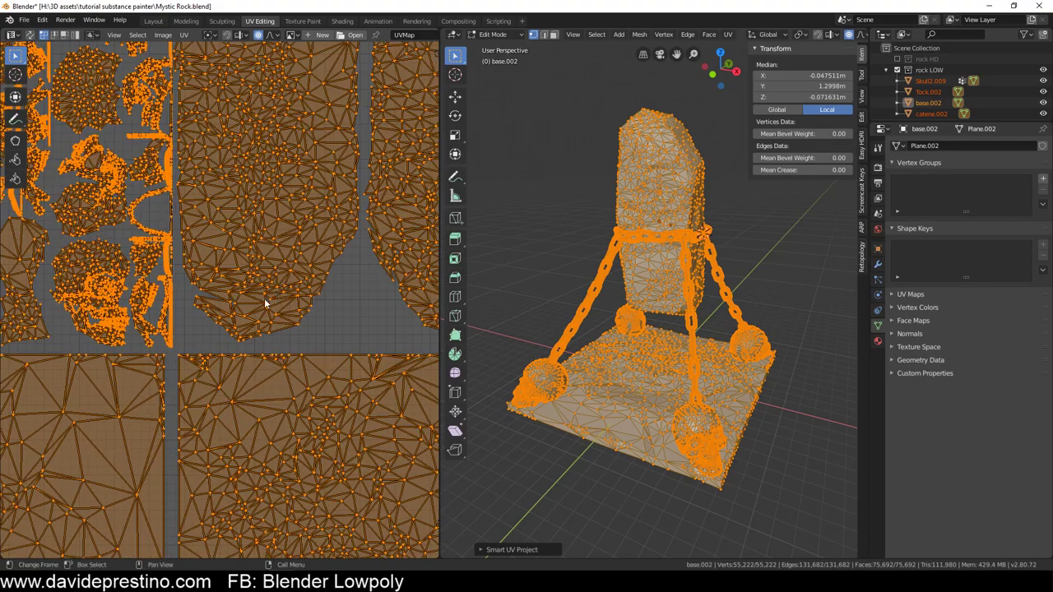
pyautogui.scroll(-1, 251, 301)
pyautogui.scroll(-2, 280, 284)
pyautogui.scroll(-1, 311, 268)
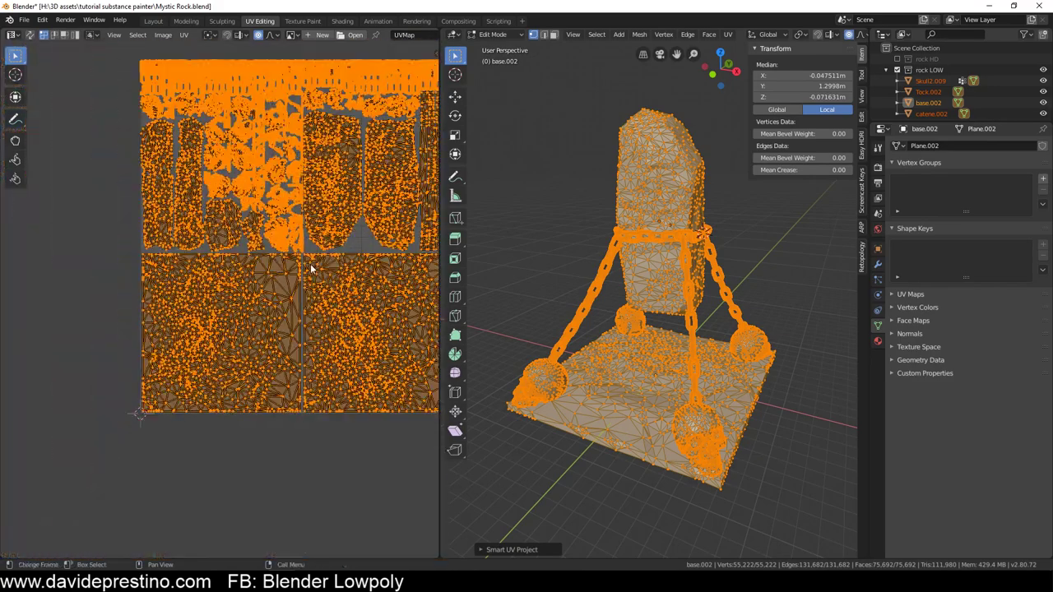
pyautogui.keyDown('ctrl'); pyautogui.hscroll(2, 312, 268); pyautogui.keyUp('ctrl')
pyautogui.keyDown('shift'); pyautogui.scroll(1, 280, 282); pyautogui.keyUp('shift')
pyautogui.keyDown('shift'); pyautogui.scroll(2, 268, 247); pyautogui.keyUp('shift')
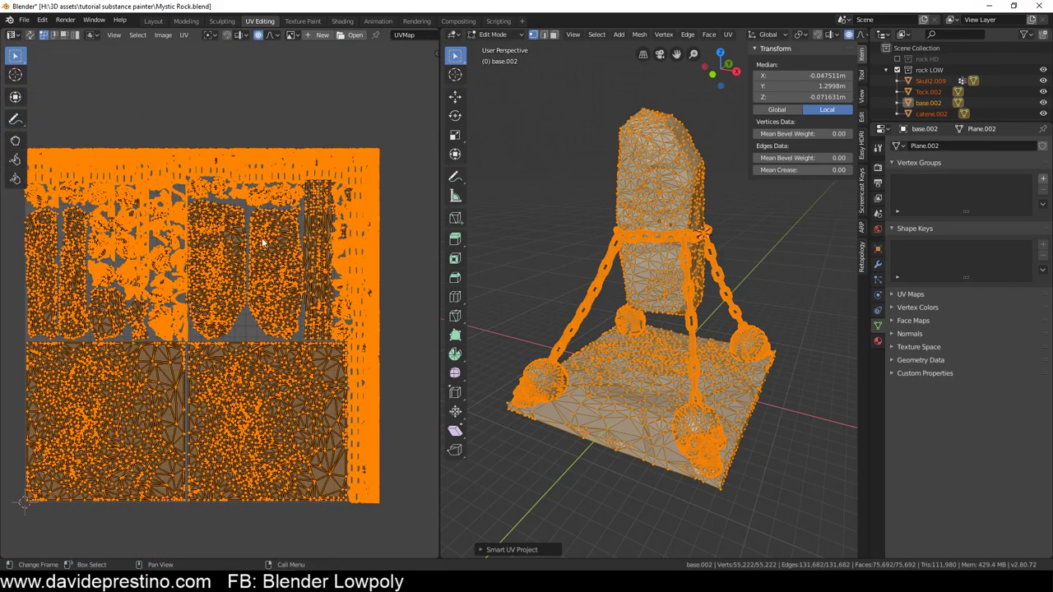
pyautogui.scroll(1, 265, 243)
pyautogui.scroll(1, 272, 251)
pyautogui.scroll(2, 279, 259)
pyautogui.scroll(1, 290, 266)
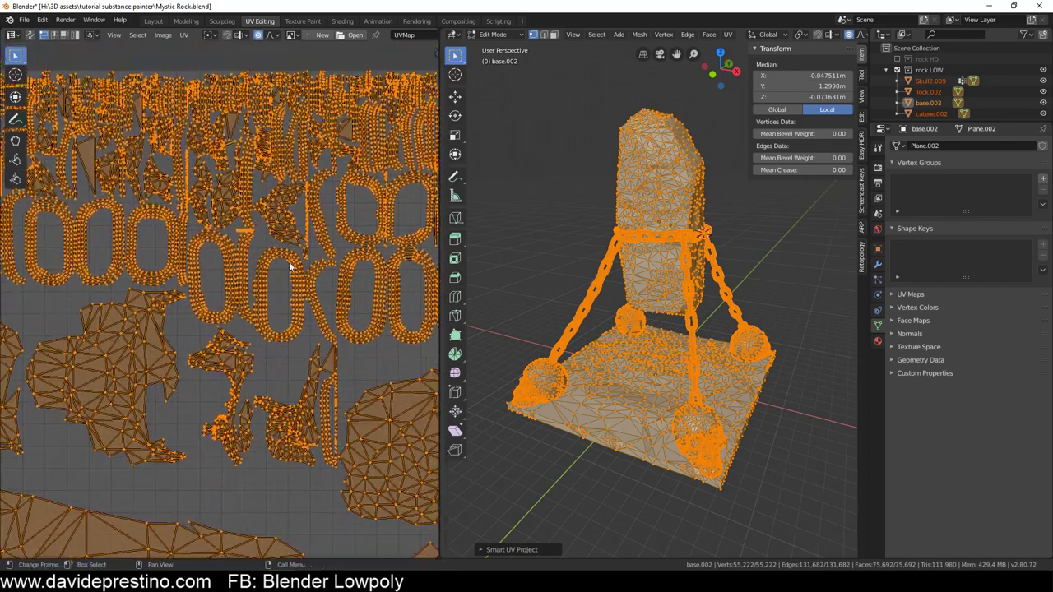
pyautogui.scroll(-2, 247, 430)
pyautogui.scroll(-1, 251, 432)
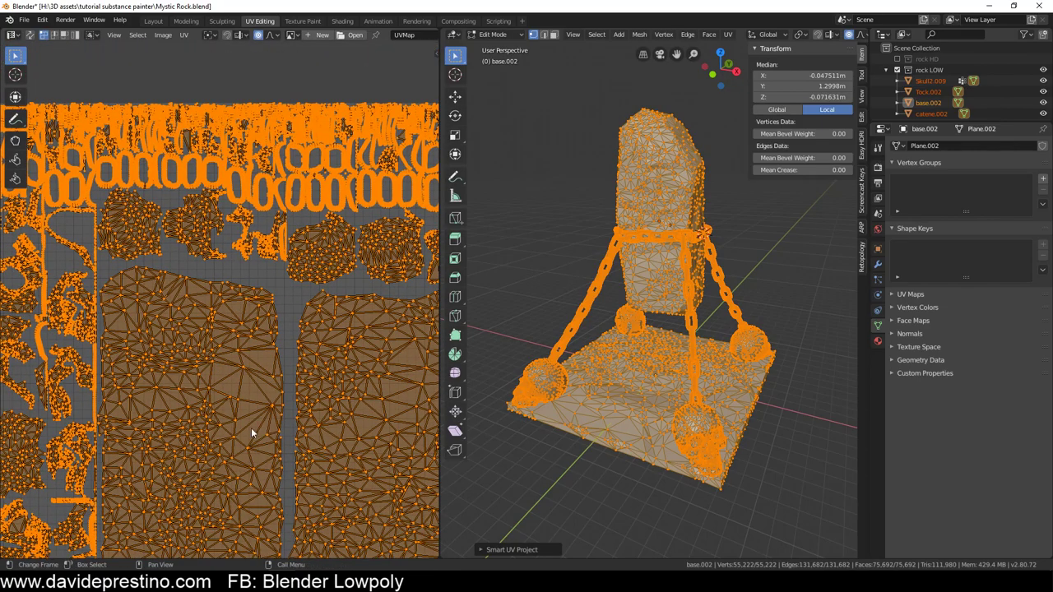
pyautogui.scroll(-2, 253, 433)
pyautogui.moveTo(576, 353); pyautogui.dragTo(602, 390, button='middle')
pyautogui.scroll(4, 602, 390)
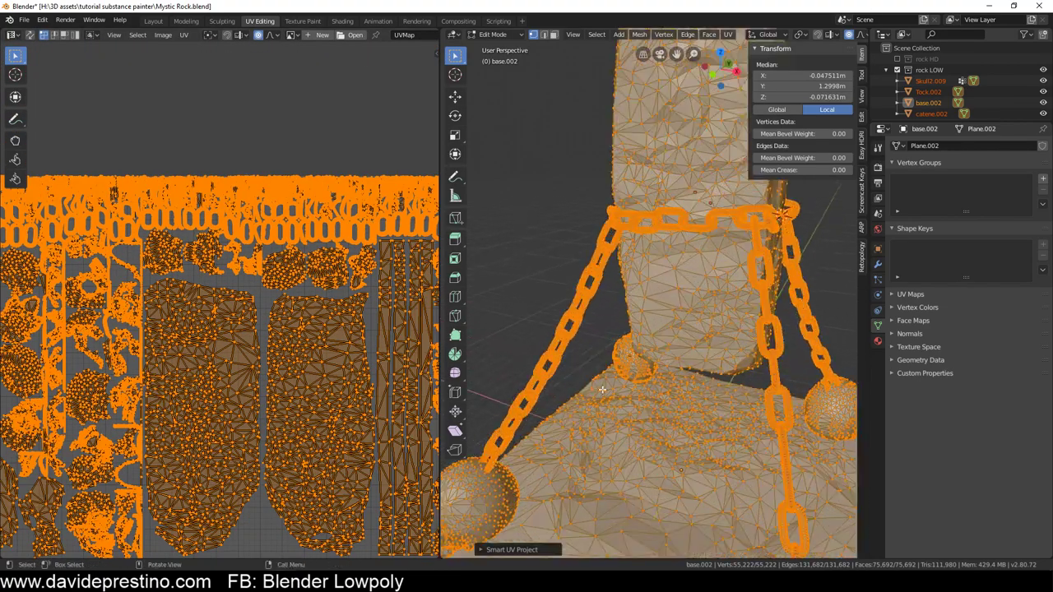
pyautogui.scroll(3, 602, 390)
pyautogui.scroll(-3, 625, 383)
pyautogui.keyDown('shift'); pyautogui.moveTo(670, 411); pyautogui.dragTo(675, 371, button='middle'); pyautogui.keyUp('shift')
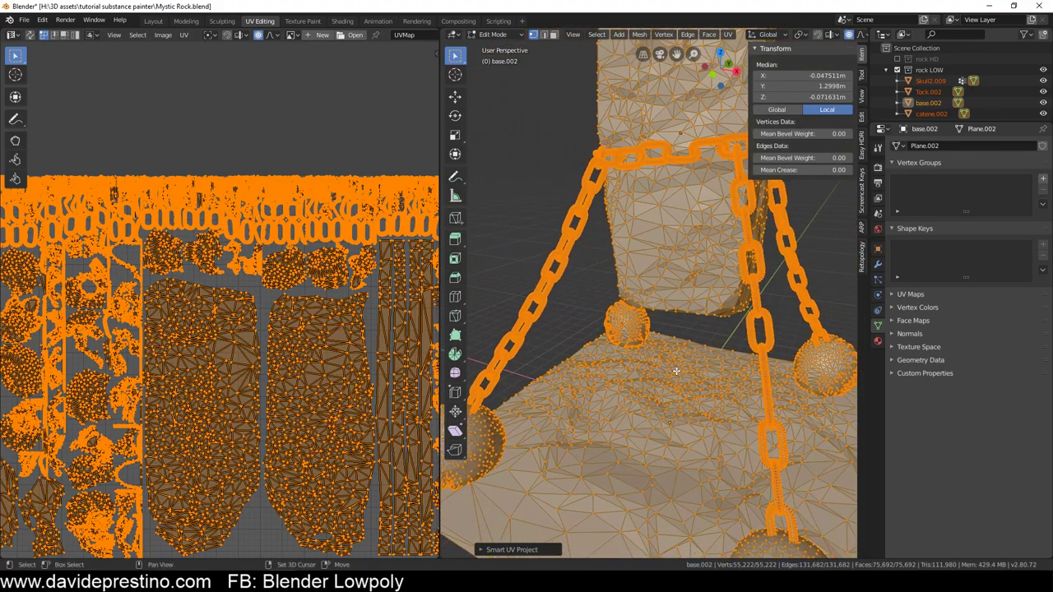
pyautogui.scroll(-5, 638, 459)
pyautogui.hotkey('alt', 'a')
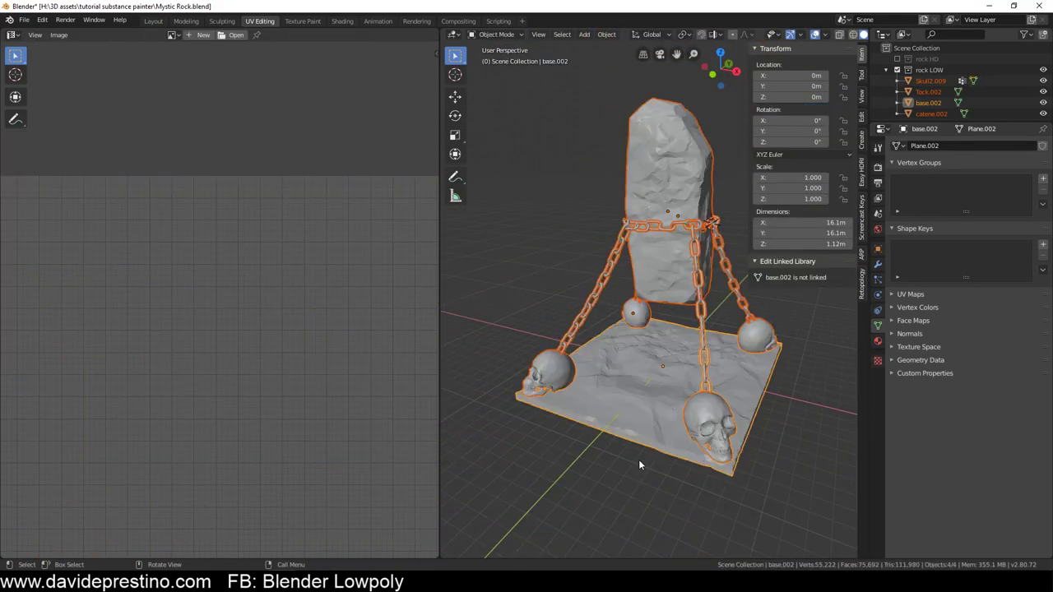
pyautogui.hotkey('ctrl', 'z')
pyautogui.press('Tab')
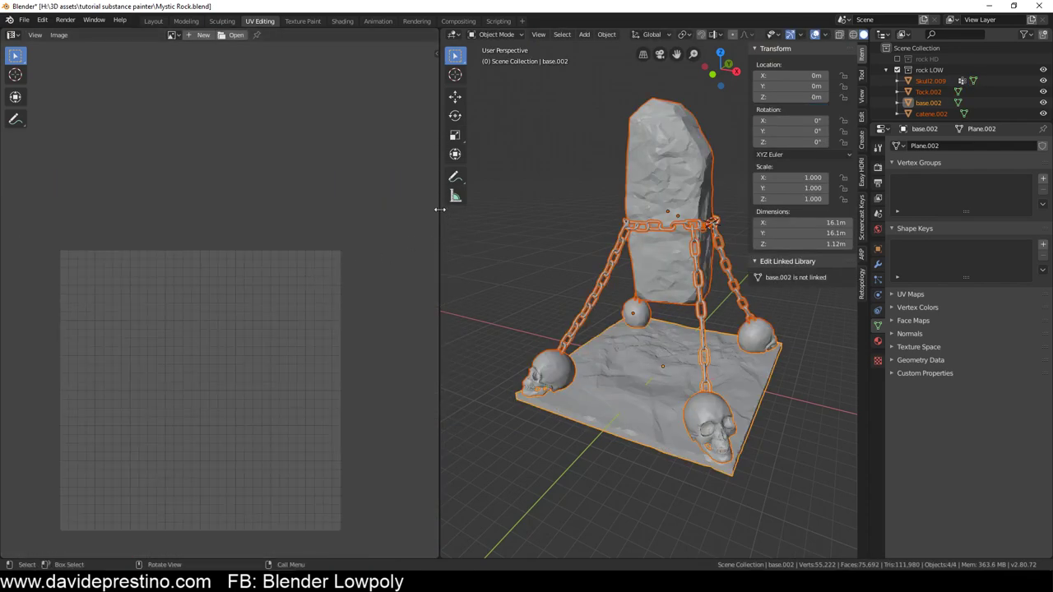
pyautogui.moveTo(438, 202); pyautogui.dragTo(415, 212)
pyautogui.scroll(-1, 214, 342)
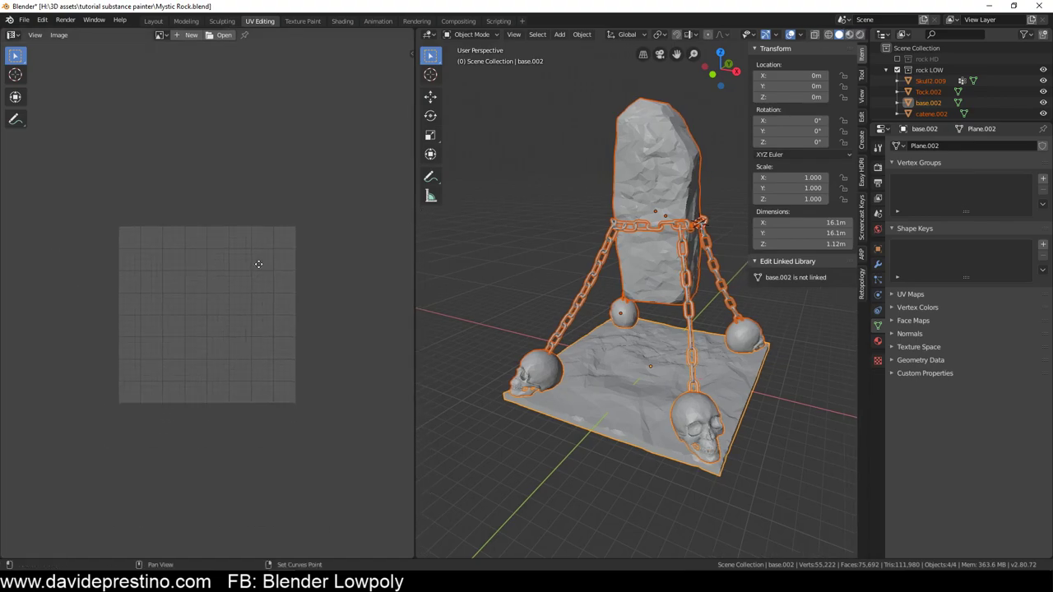
pyautogui.moveTo(214, 341); pyautogui.dragTo(234, 219, button='middle')
pyautogui.press('Tab')
pyautogui.scroll(3, 249, 280)
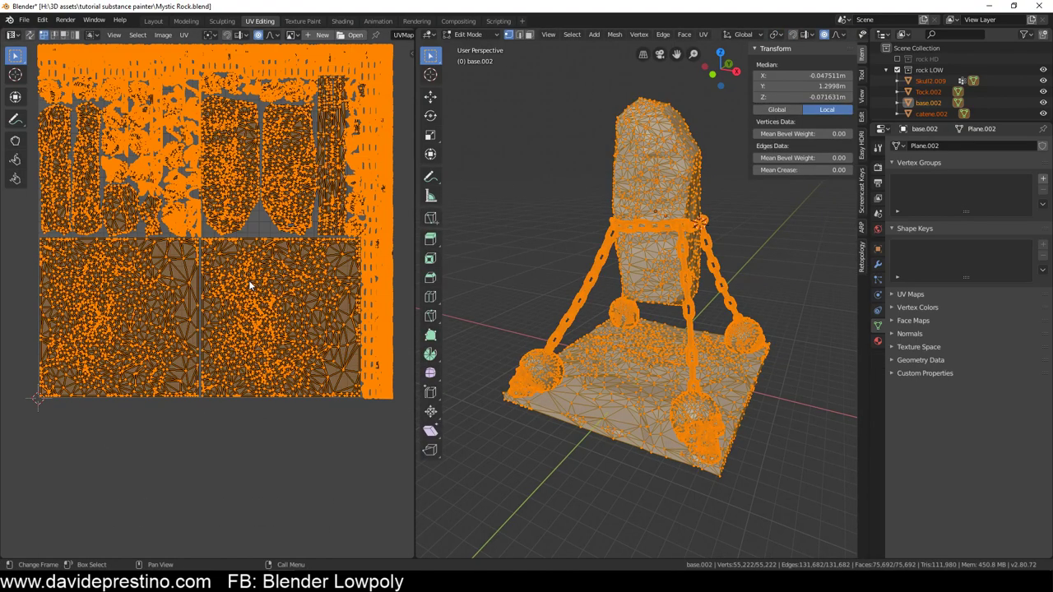
pyautogui.scroll(2, 261, 276)
pyautogui.scroll(-3, 239, 353)
pyautogui.scroll(-2, 238, 353)
pyautogui.moveTo(259, 331); pyautogui.dragTo(270, 310, button='middle')
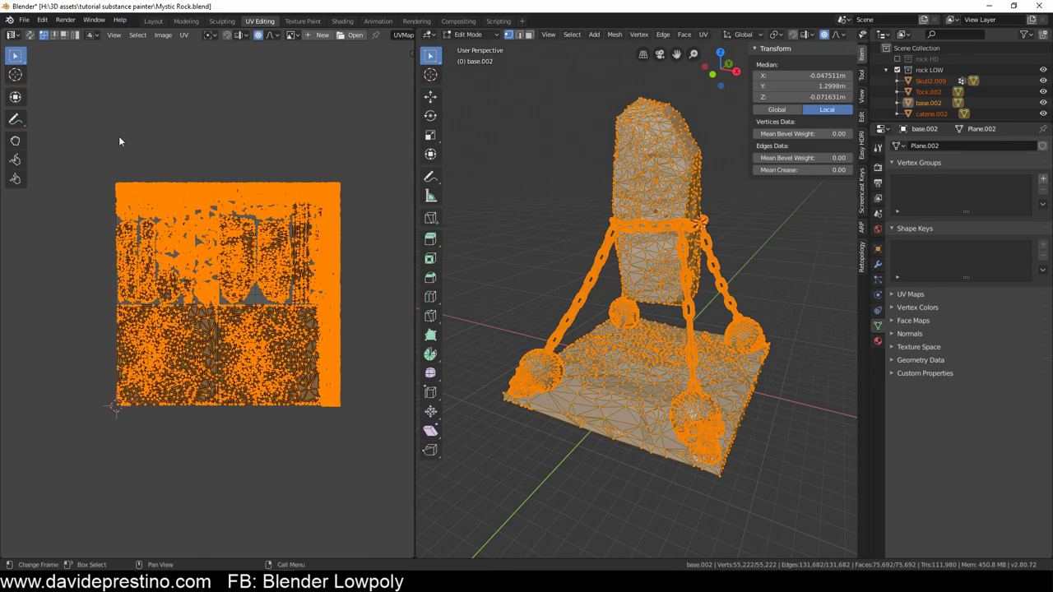
pyautogui.scroll(2, 153, 189)
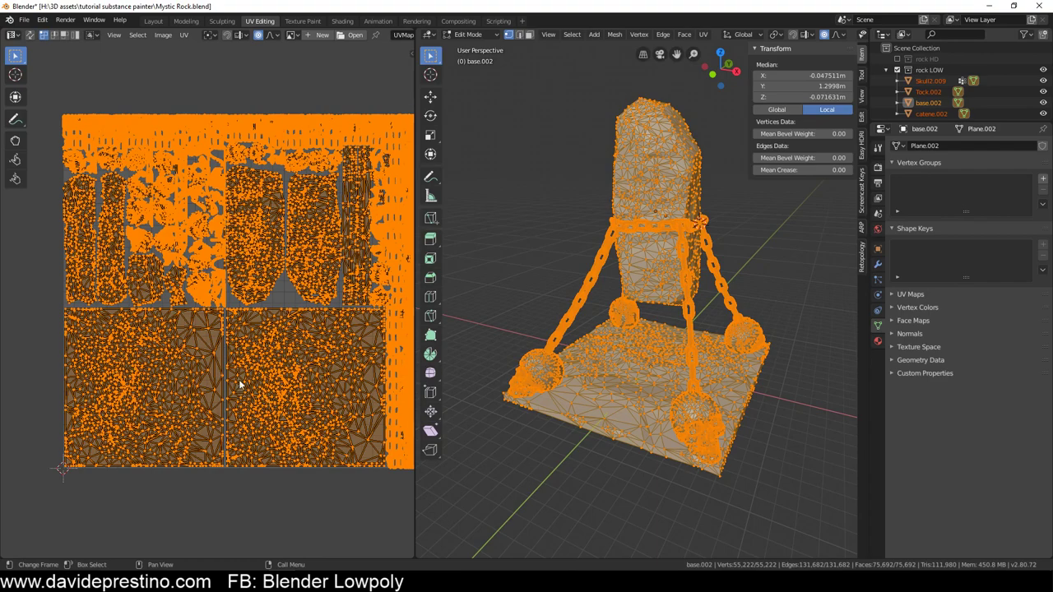
pyautogui.click(190, 374)
pyautogui.press('a')
pyautogui.hotkey('alt', 'a')
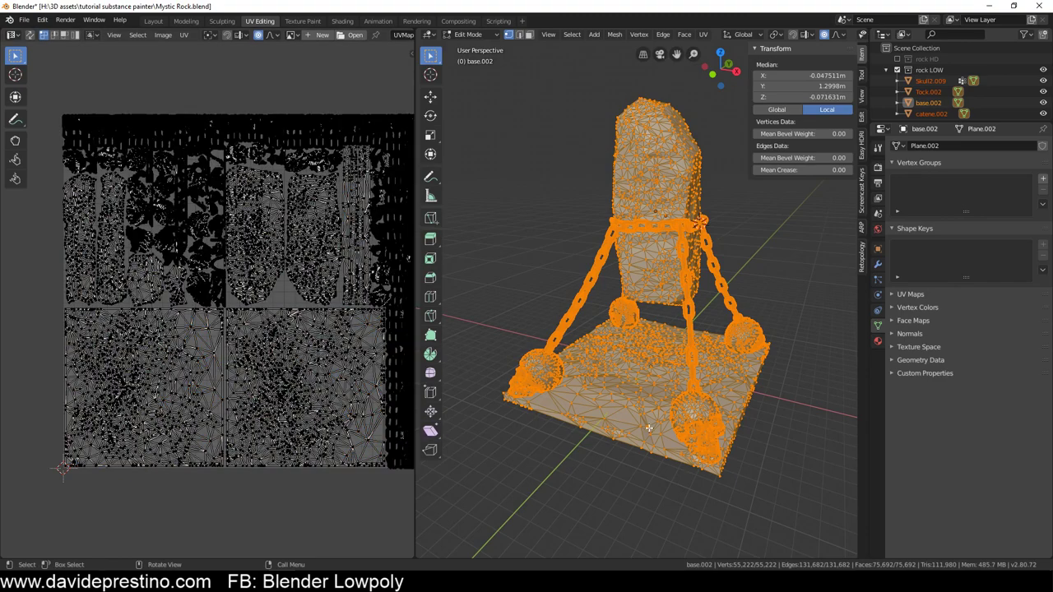
pyautogui.hotkey('alt', 'a')
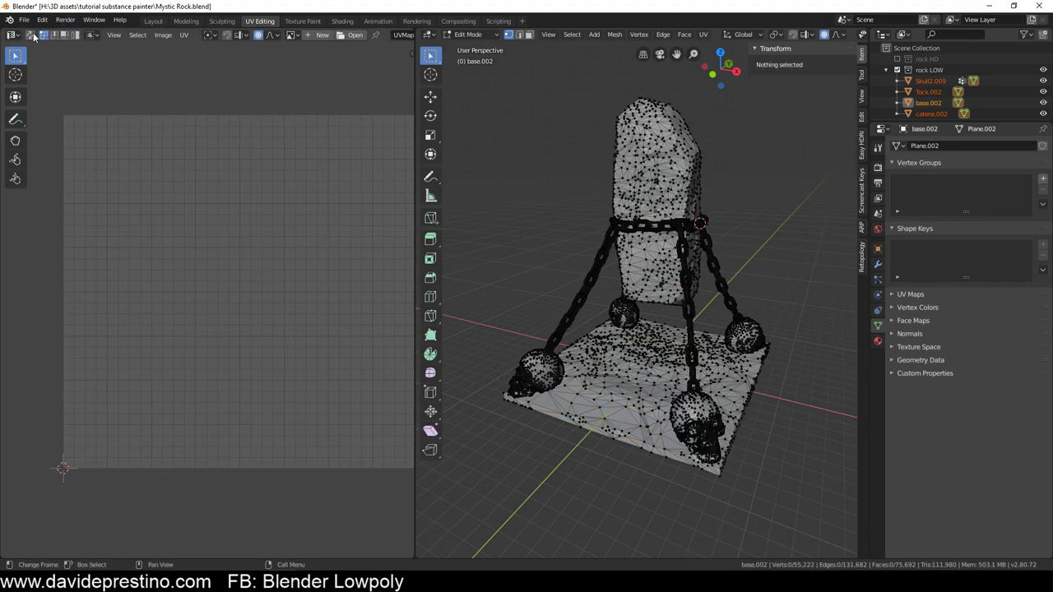
pyautogui.click(30, 35)
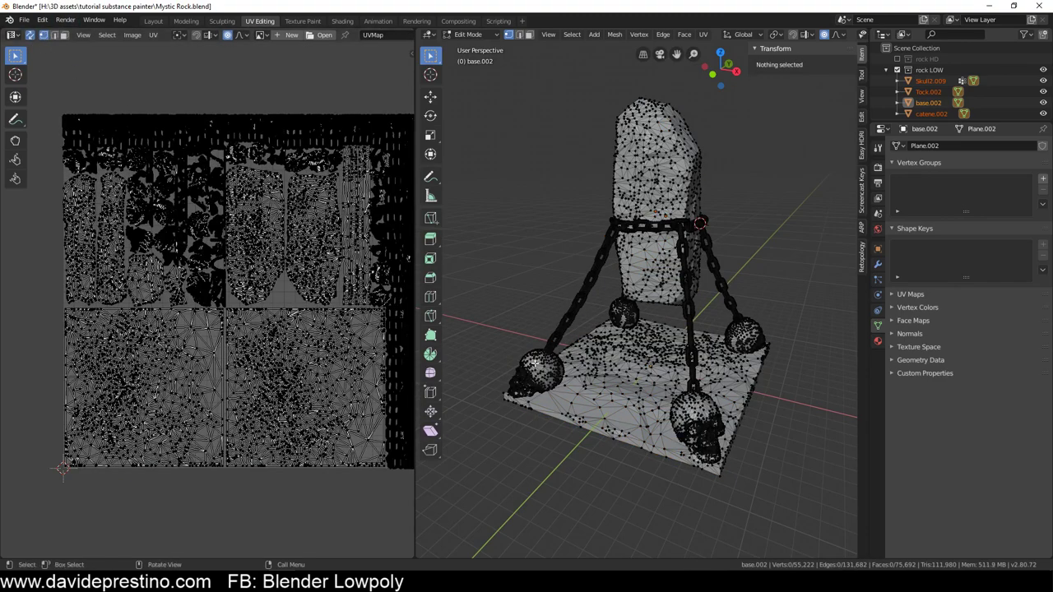
pyautogui.press('l')
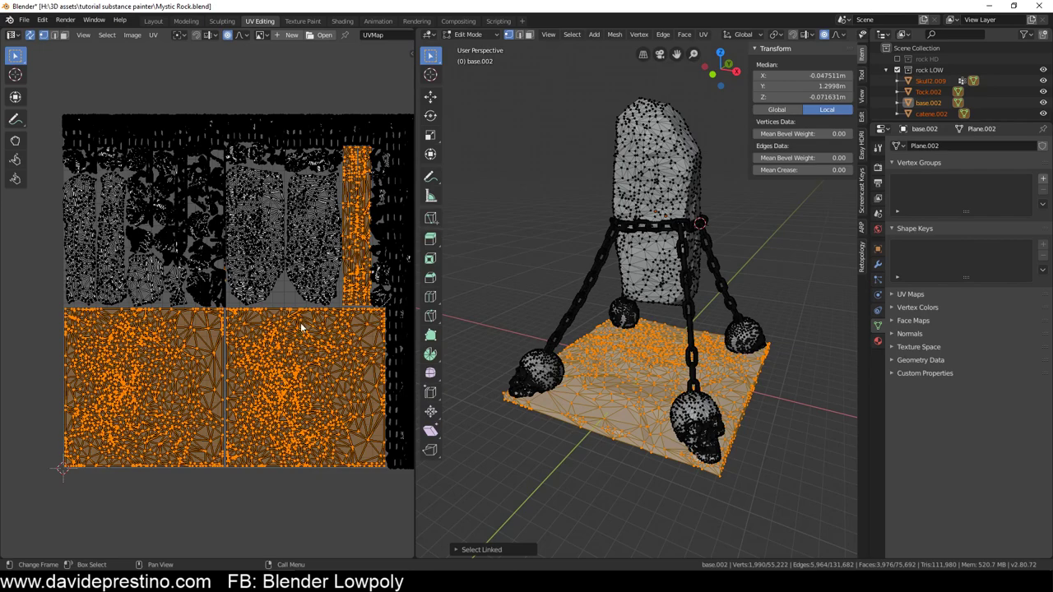
pyautogui.press('l')
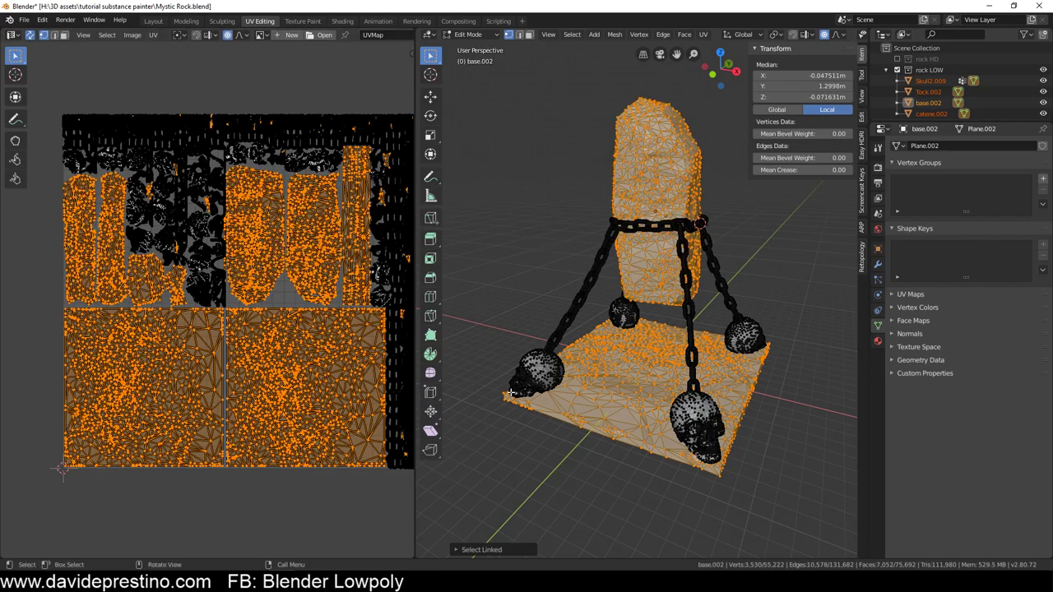
pyautogui.press('l')
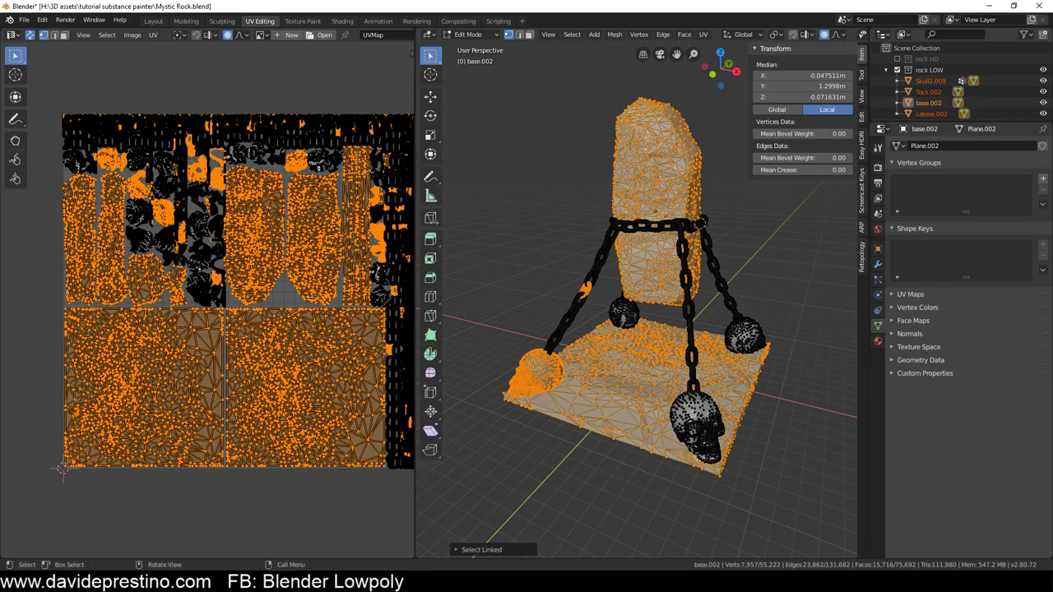
pyautogui.press('Tab')
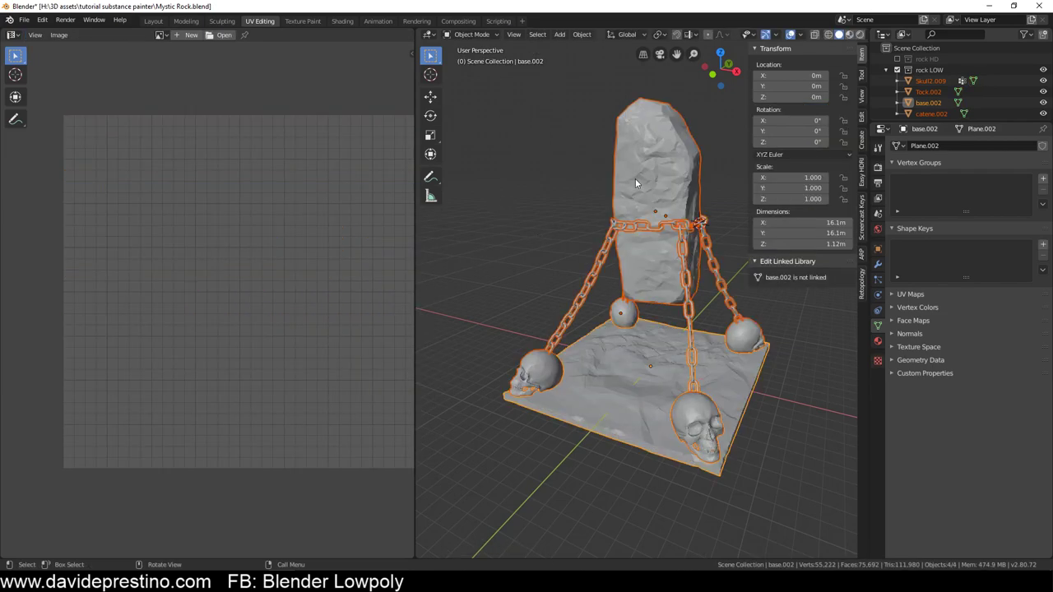
# Select all low-poly objects and export them as an FBX named Mystic Rock LOW.fbx
pyautogui.click(635, 178)
pyautogui.press('a')
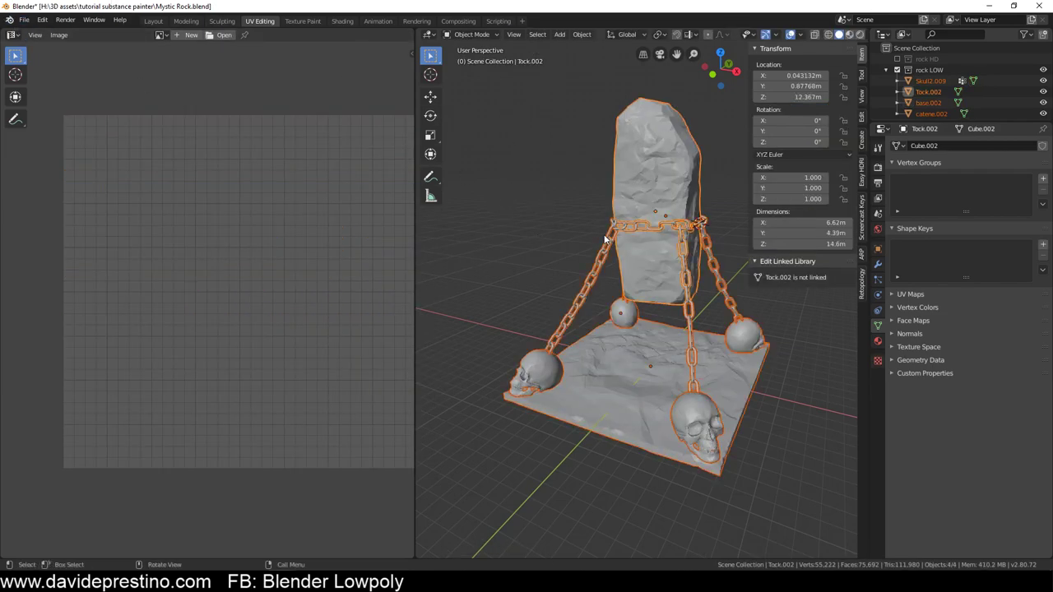
pyautogui.click(24, 20)
pyautogui.moveTo(40, 178)
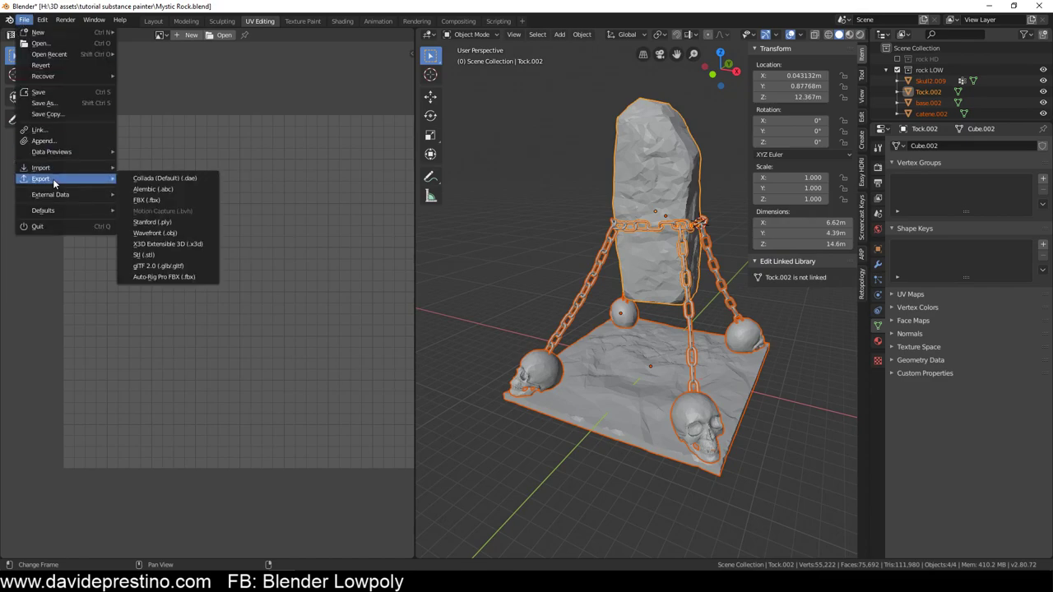
pyautogui.click(170, 201)
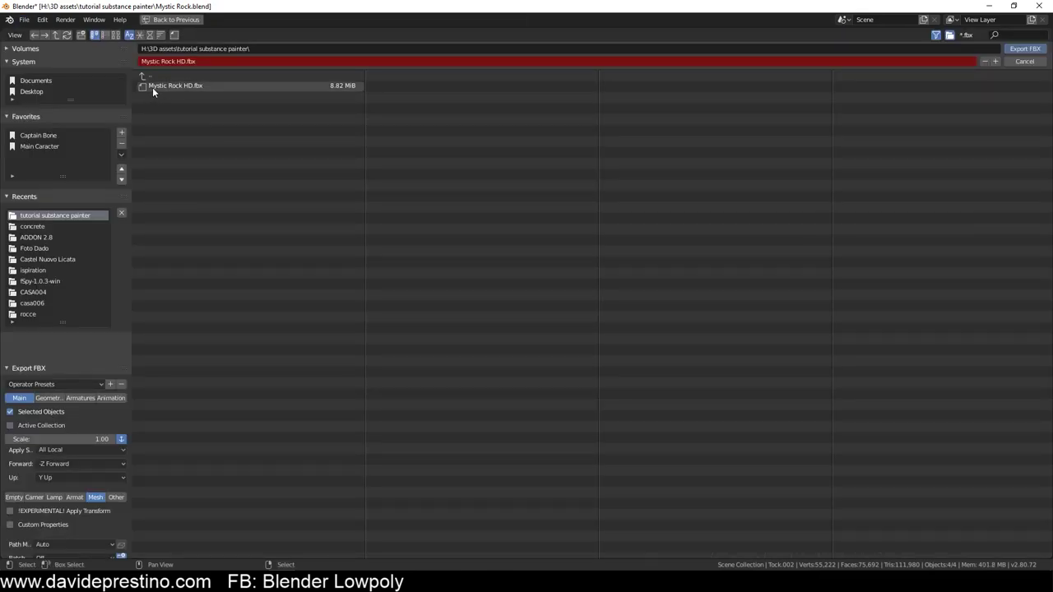
pyautogui.click(185, 61)
pyautogui.moveTo(184, 61); pyautogui.dragTo(222, 65)
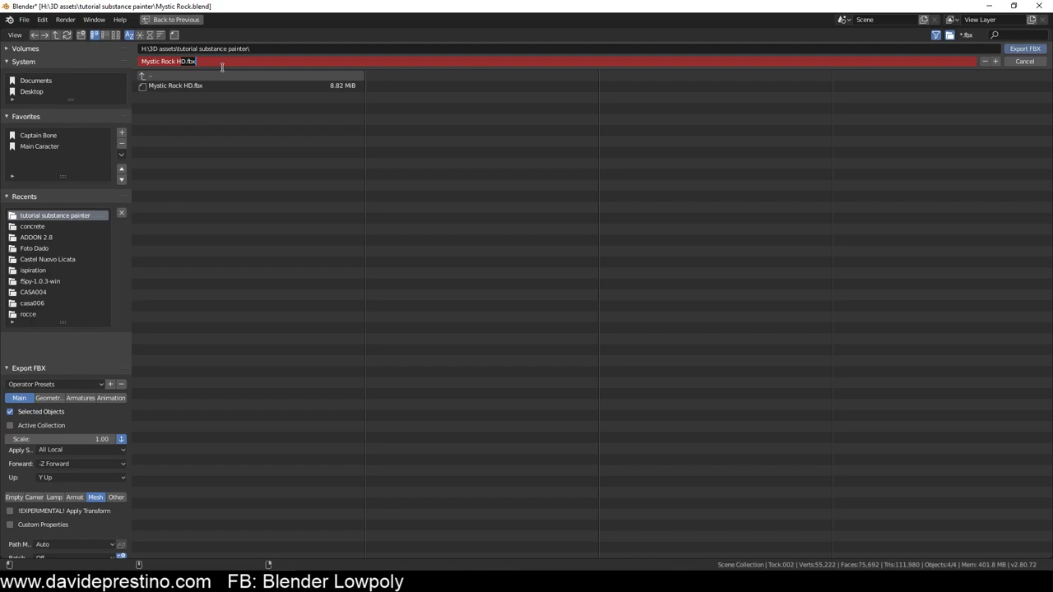
pyautogui.press('BackSpace')
pyautogui.press('BackSpace')
pyautogui.click(1028, 50)
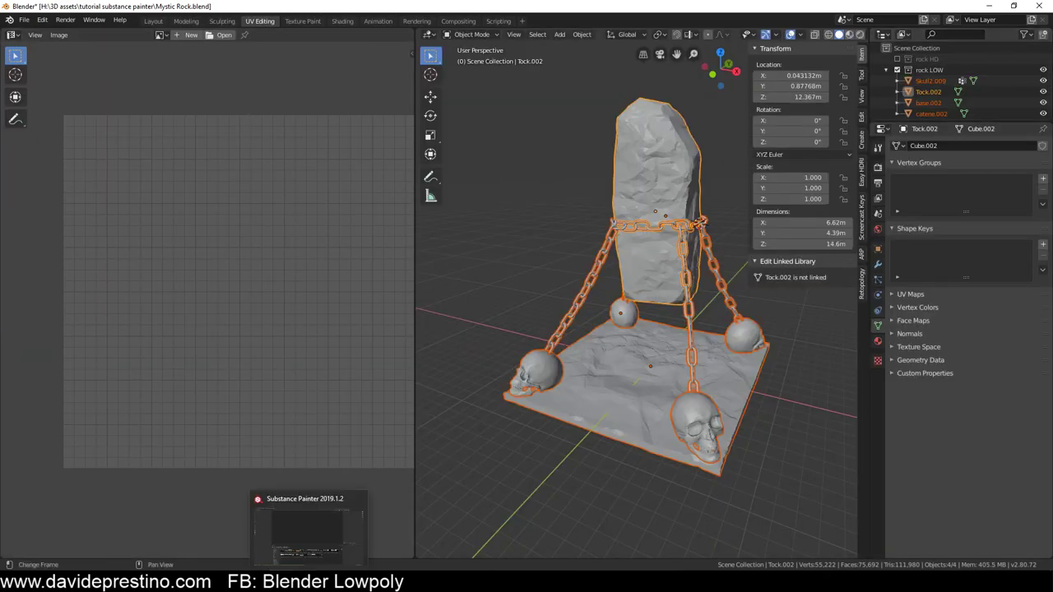
# Start a new project loading Mystic Rock LOW.fbx from Data3 > 3D assets > tutorial substance painter
pyautogui.click(247, 584)
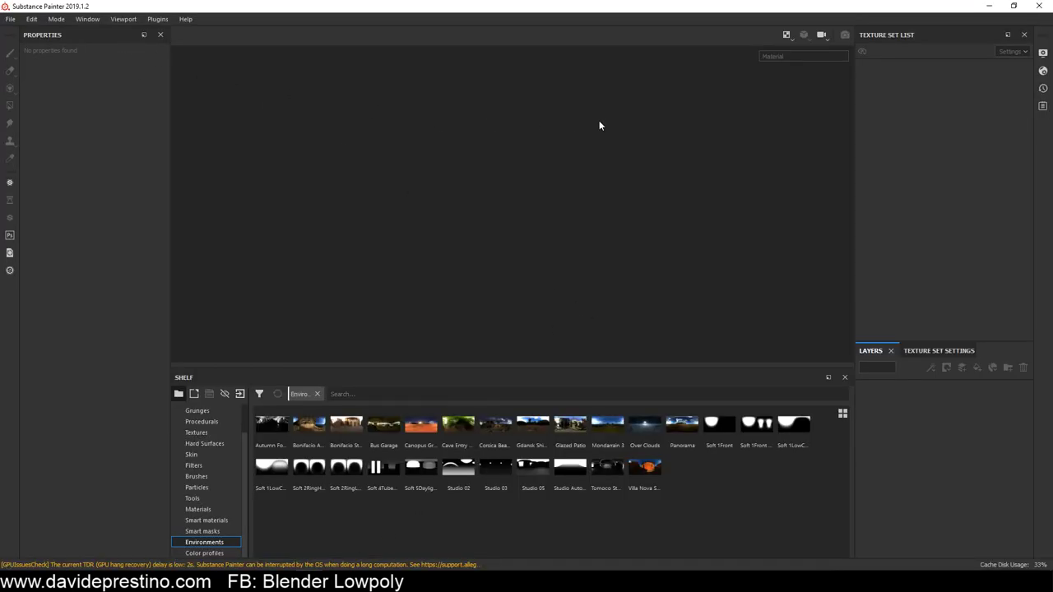
pyautogui.click(10, 18)
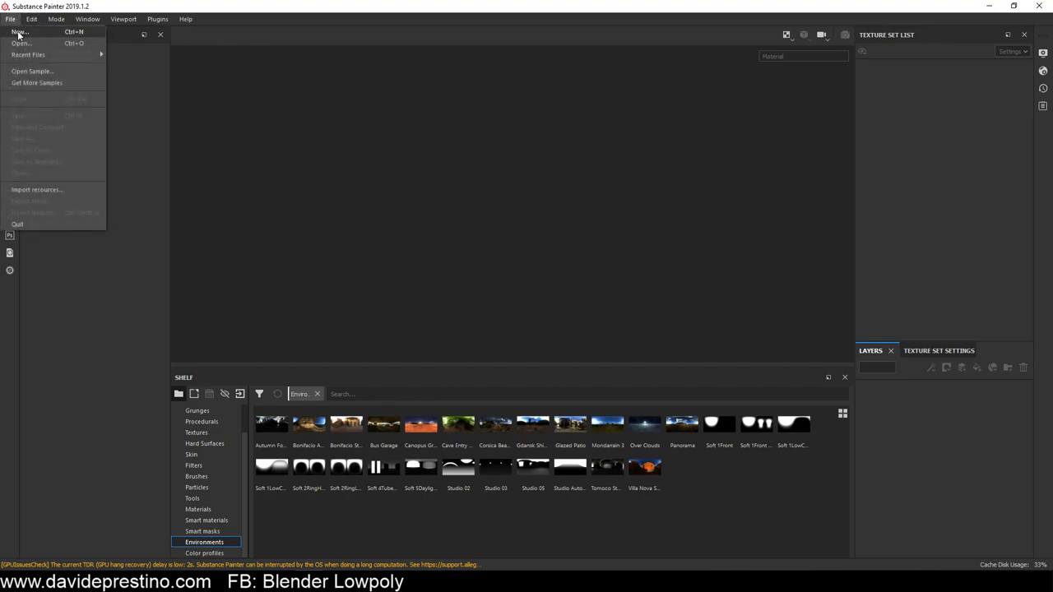
pyautogui.click(19, 33)
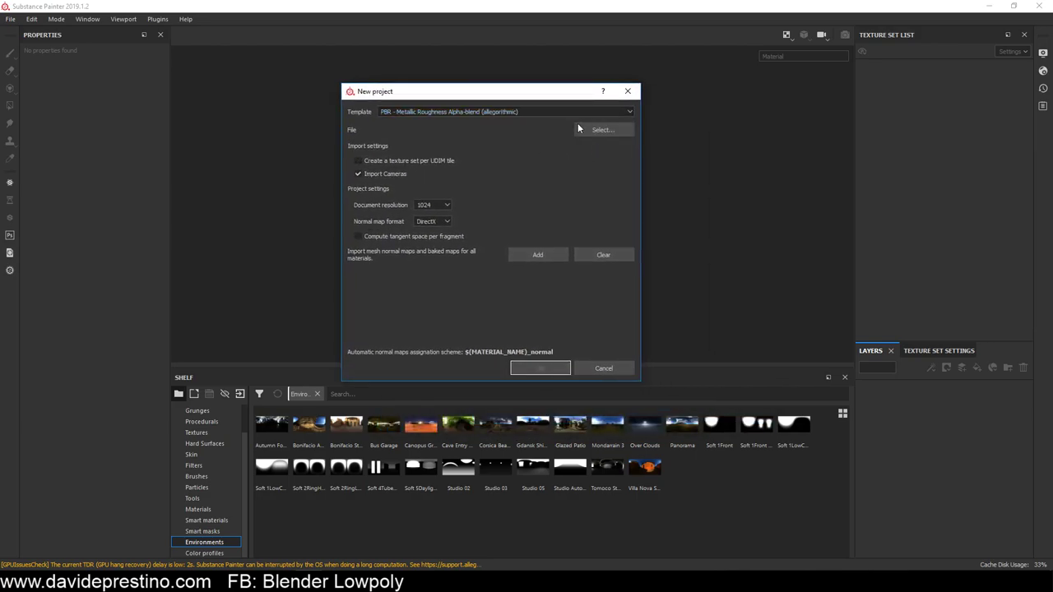
pyautogui.click(599, 129)
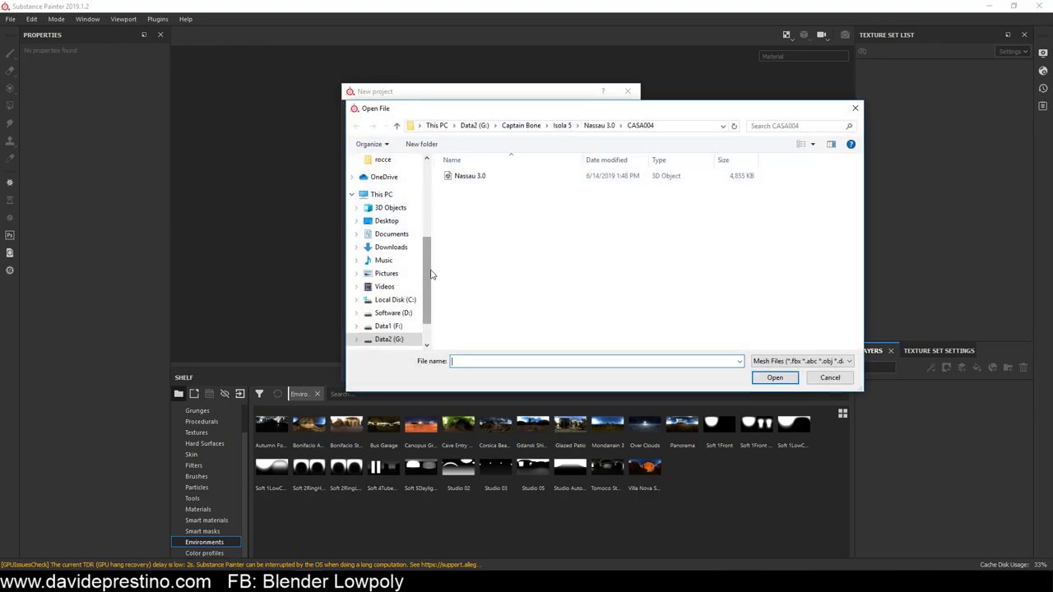
pyautogui.moveTo(429, 283); pyautogui.dragTo(435, 321)
pyautogui.click(395, 307)
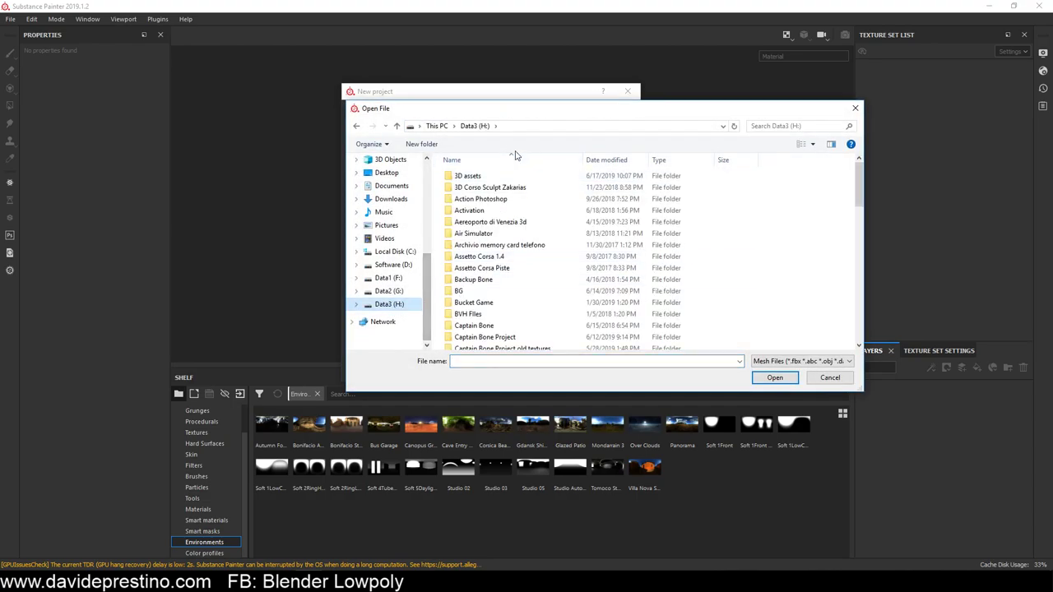
pyautogui.doubleClick(463, 171)
pyautogui.scroll(-5, 496, 301)
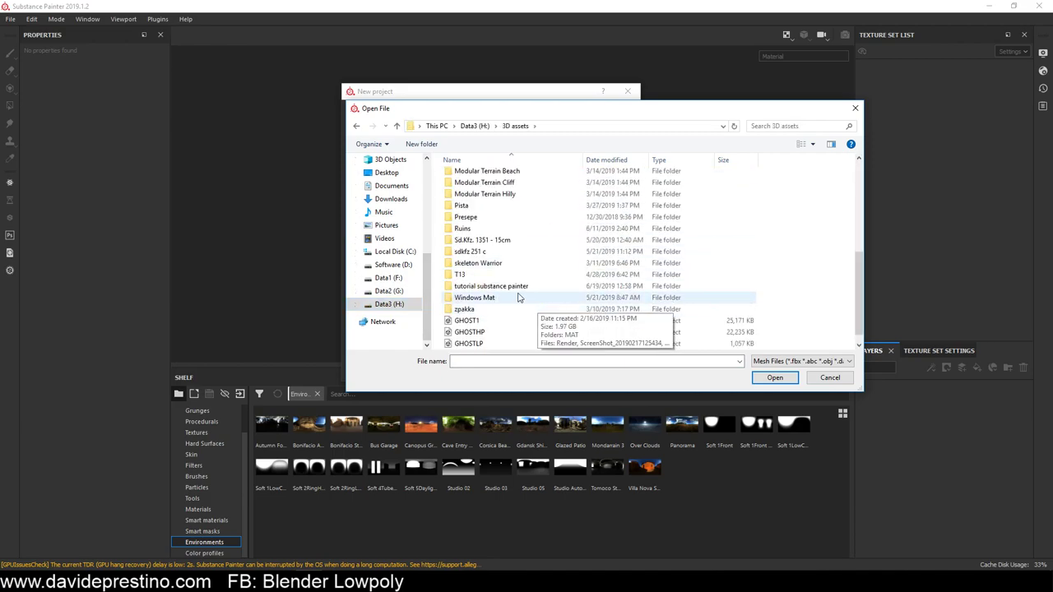
pyautogui.doubleClick(492, 286)
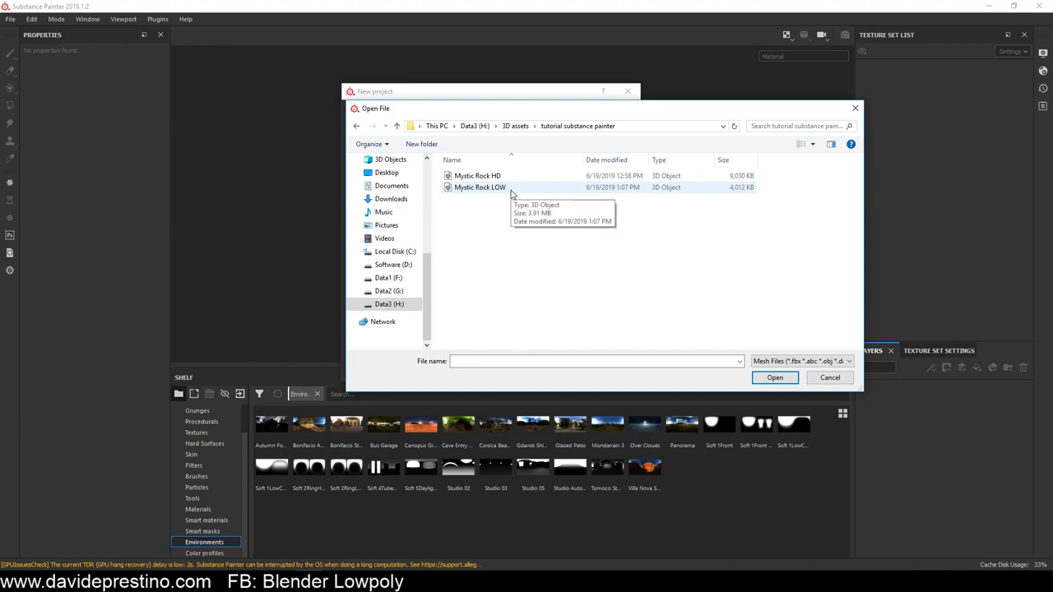
pyautogui.click(511, 188)
pyautogui.click(774, 378)
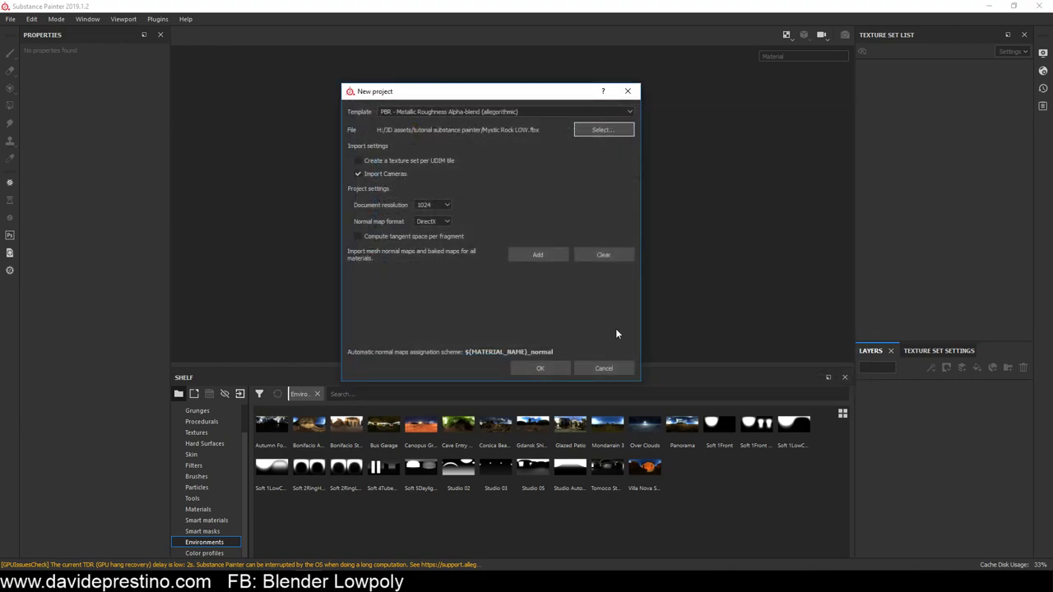
# Set the document resolution to 2048 and create the project
pyautogui.click(437, 205)
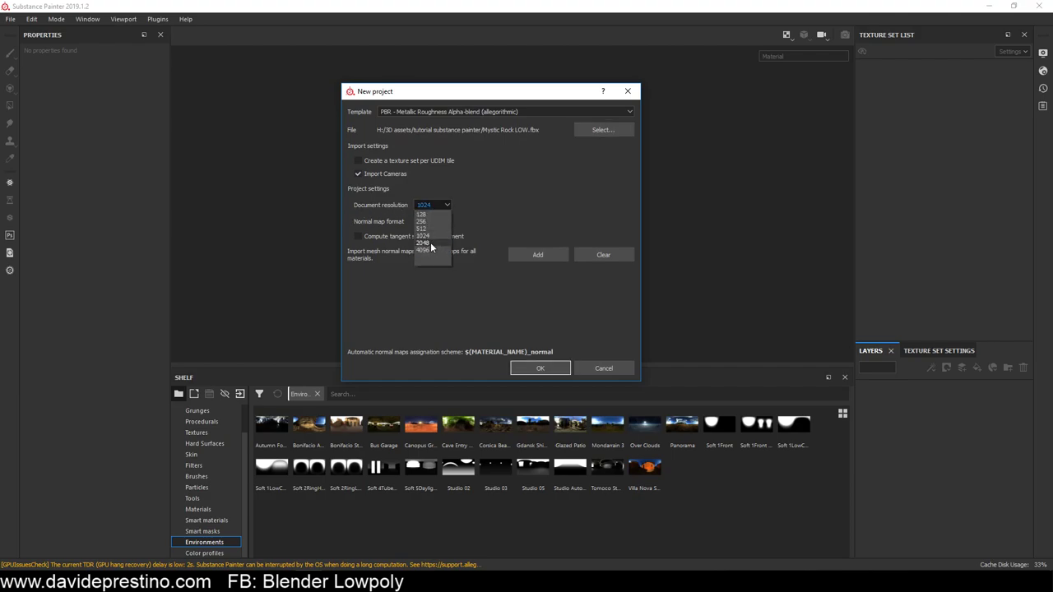
pyautogui.click(430, 243)
pyautogui.click(543, 369)
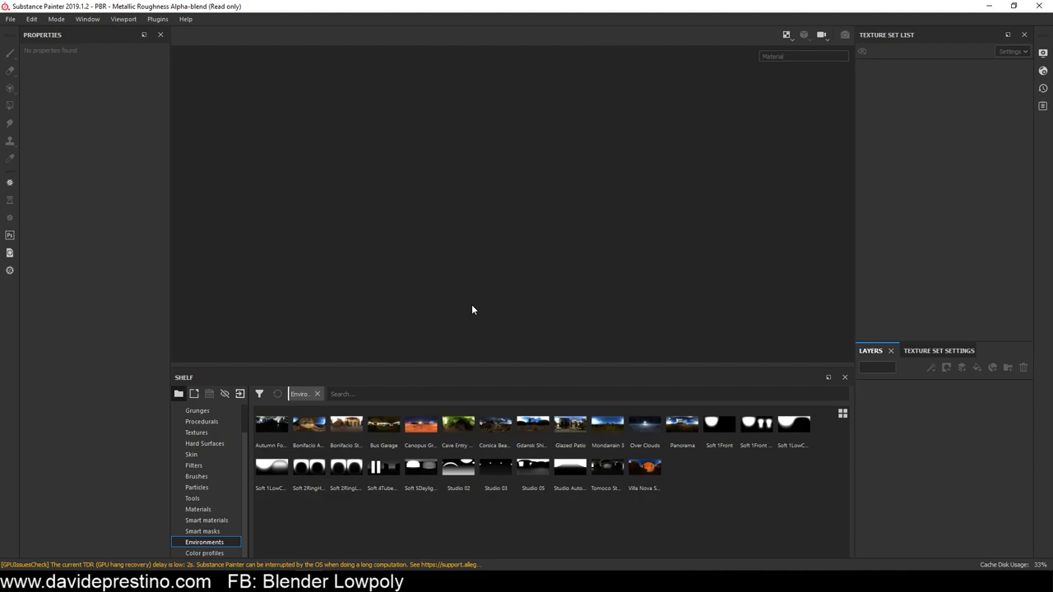
# Switch the viewport to 3D only and lower the shelf splitter to enlarge it
pyautogui.click(786, 36)
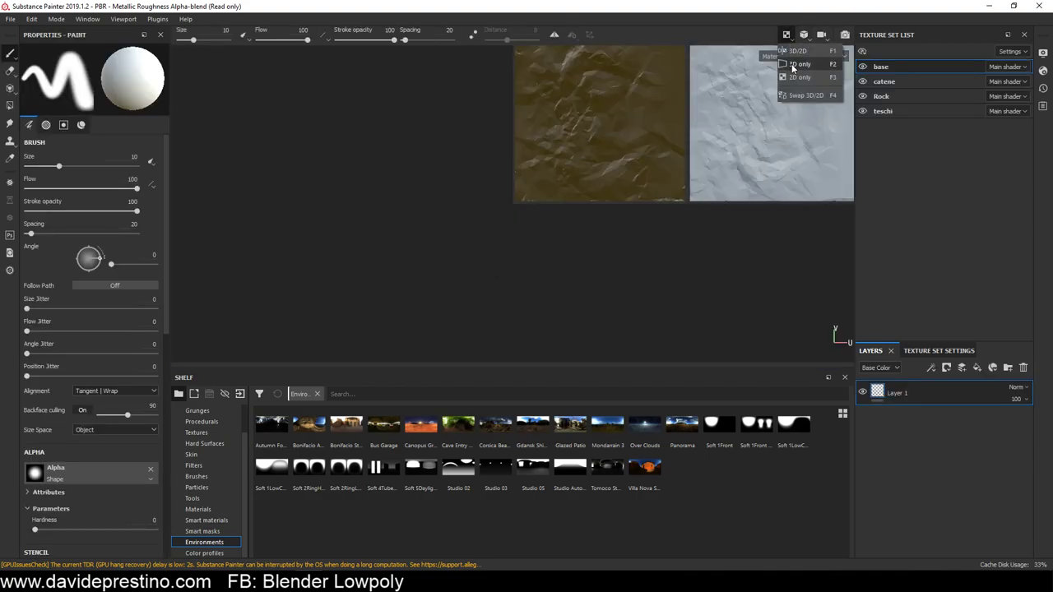
pyautogui.click(798, 64)
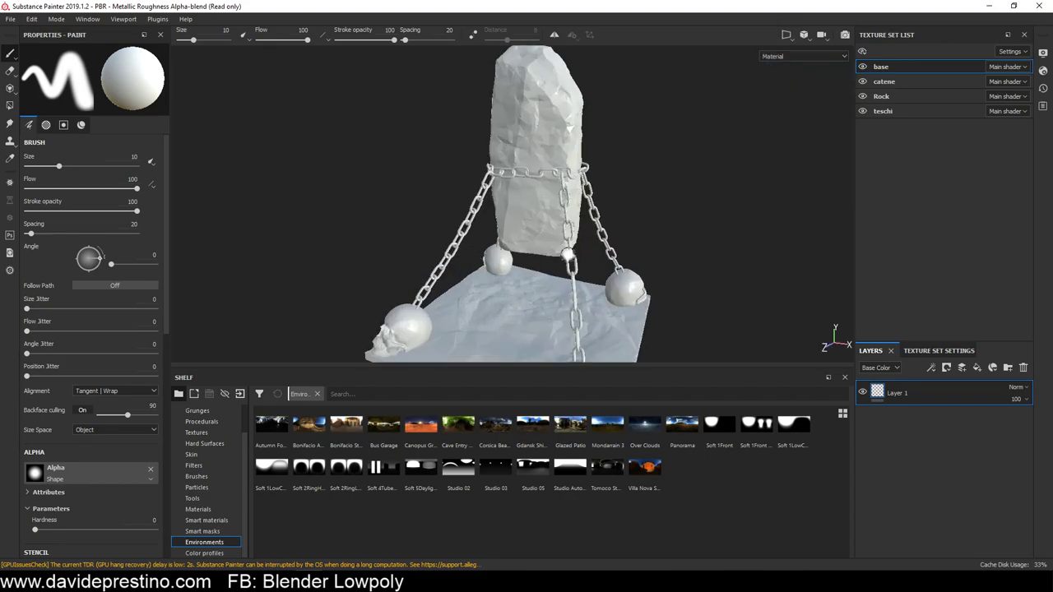
pyautogui.moveTo(492, 366); pyautogui.dragTo(497, 468)
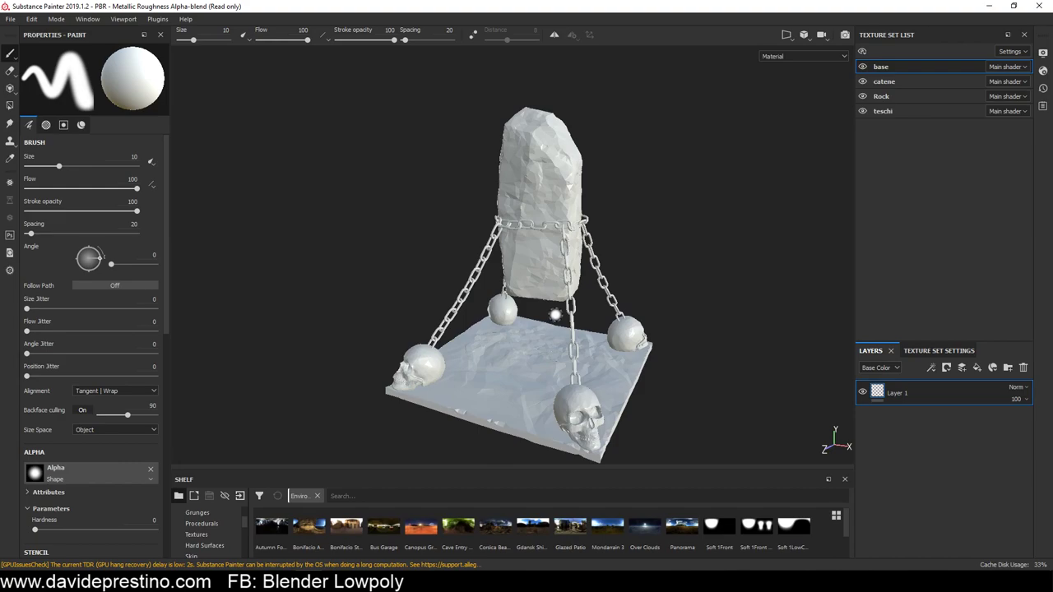
# Orbit, pan and zoom the view to frame the untextured rock model
pyautogui.scroll(-3, 582, 301)
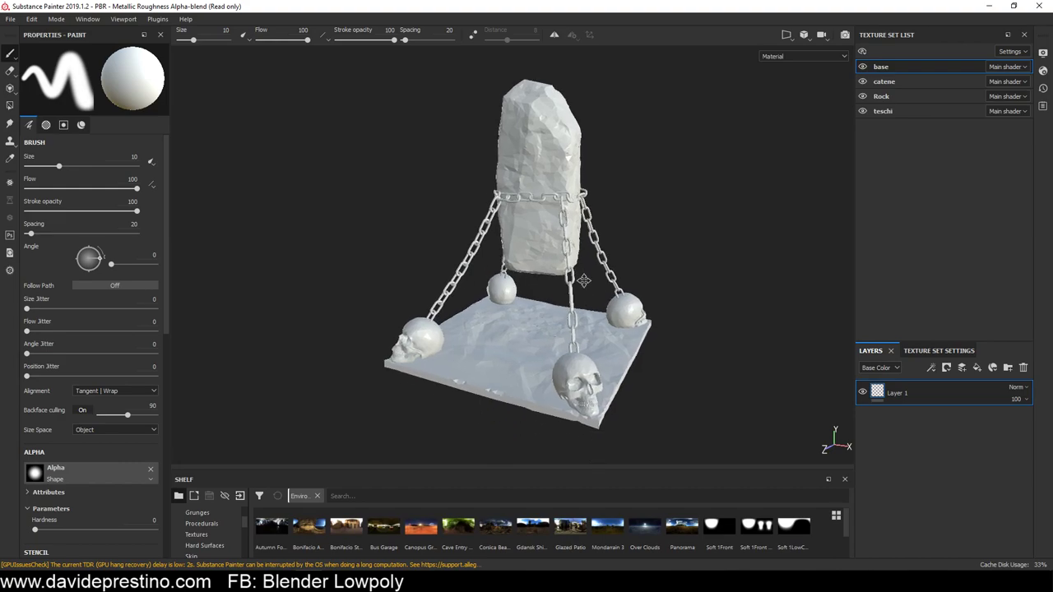
pyautogui.moveTo(547, 241)
pyautogui.keyDown('alt'); pyautogui.mouseDown()
pyautogui.moveTo(302, 282)
pyautogui.moveTo(630, 181)
pyautogui.moveTo(631, 218)
pyautogui.moveTo(564, 236)
pyautogui.mouseUp(); pyautogui.keyUp('alt')
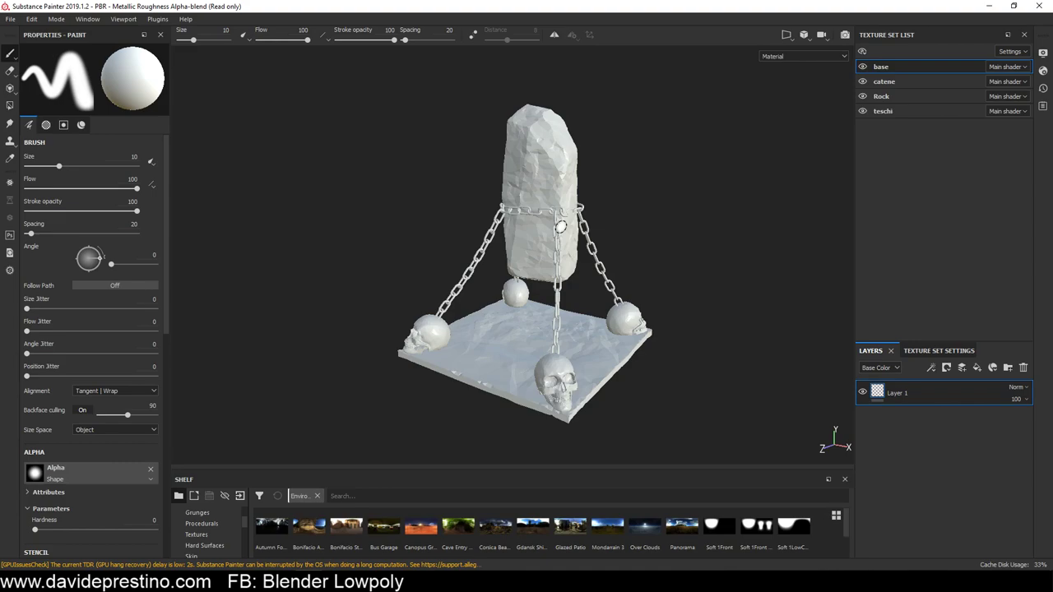
pyautogui.press('alt')
pyautogui.moveTo(509, 220)
pyautogui.keyDown('alt'); pyautogui.mouseDown(button='middle')
pyautogui.moveTo(544, 256)
pyautogui.moveTo(493, 231)
pyautogui.mouseUp(button='middle'); pyautogui.keyUp('alt')
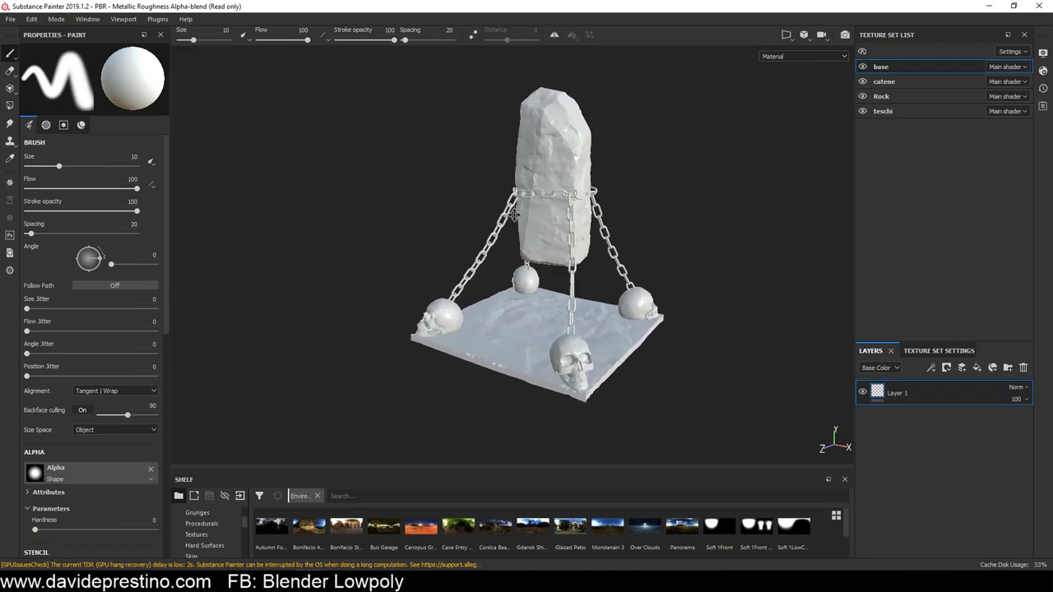
pyautogui.moveTo(493, 230)
pyautogui.keyDown('alt'); pyautogui.mouseDown()
pyautogui.moveTo(400, 196)
pyautogui.moveTo(345, 208)
pyautogui.moveTo(551, 271)
pyautogui.mouseUp(); pyautogui.keyUp('alt')
pyautogui.moveTo(551, 271)
pyautogui.keyDown('alt'); pyautogui.mouseDown(button='right')
pyautogui.moveTo(557, 293)
pyautogui.moveTo(534, 281)
pyautogui.mouseUp(button='right'); pyautogui.keyUp('alt')
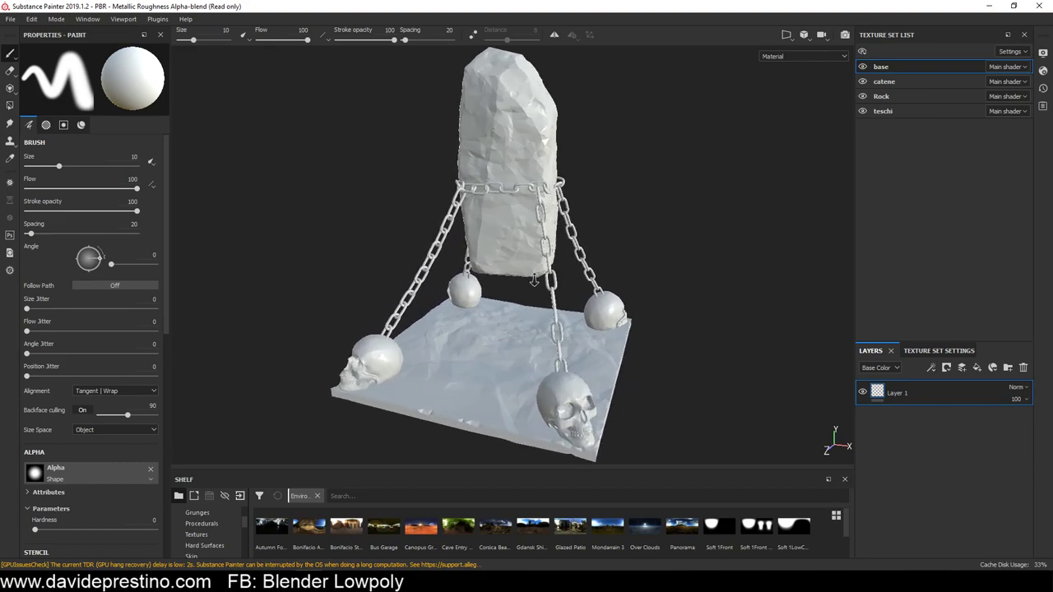
pyautogui.keyDown('alt'); pyautogui.moveTo(534, 281); pyautogui.dragTo(534, 238, button='right'); pyautogui.keyUp('alt')
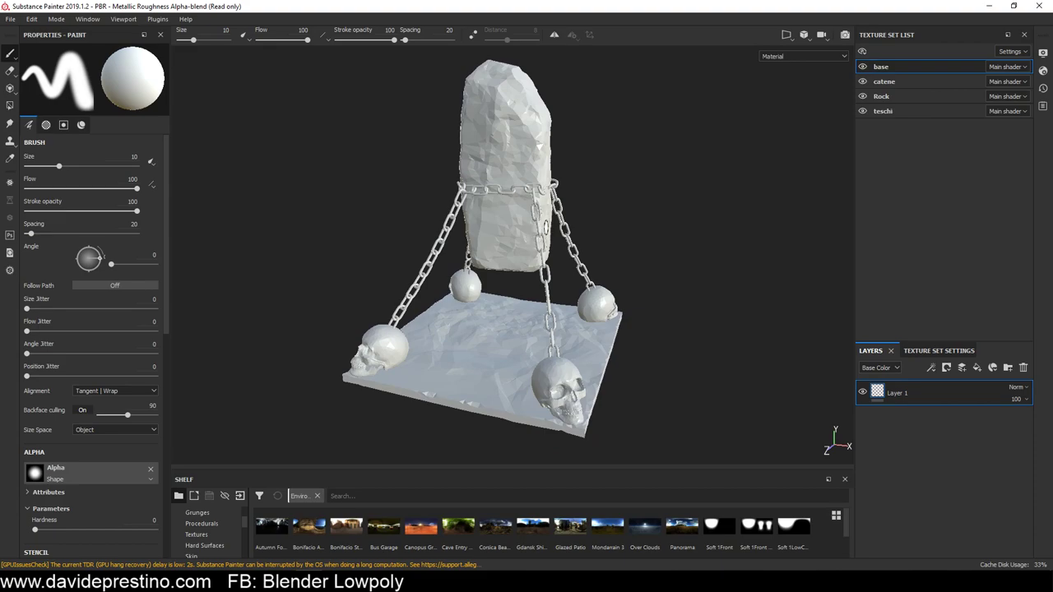
pyautogui.click(31, 19)
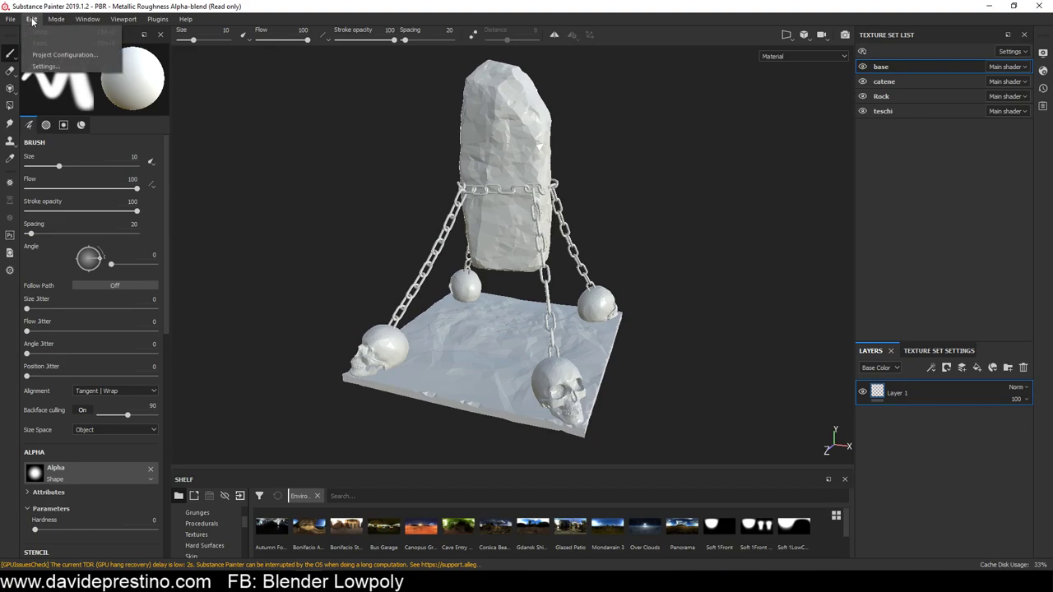
pyautogui.click(43, 67)
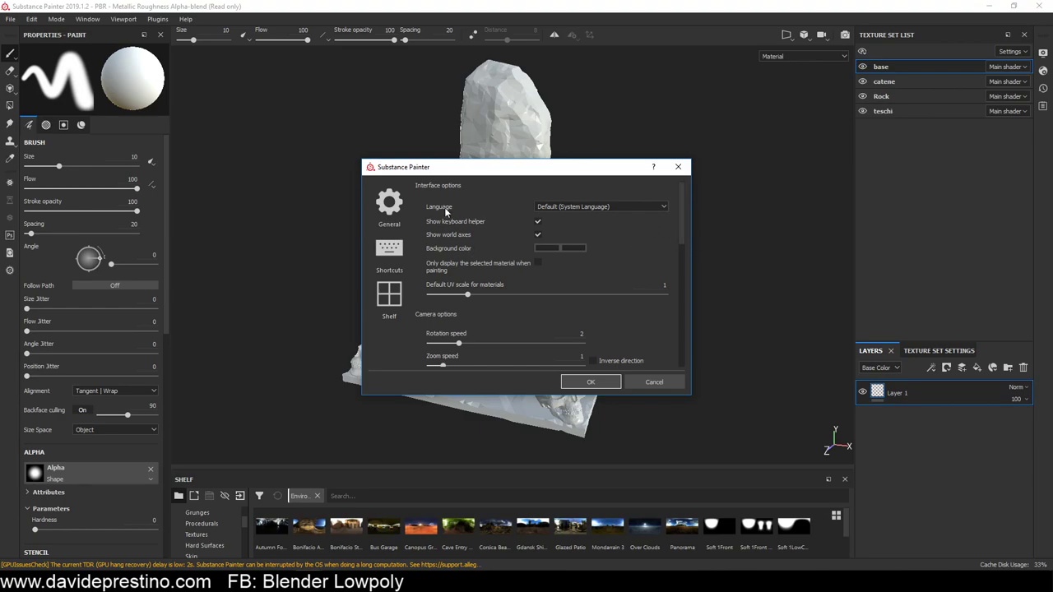
pyautogui.click(630, 206)
pyautogui.click(631, 208)
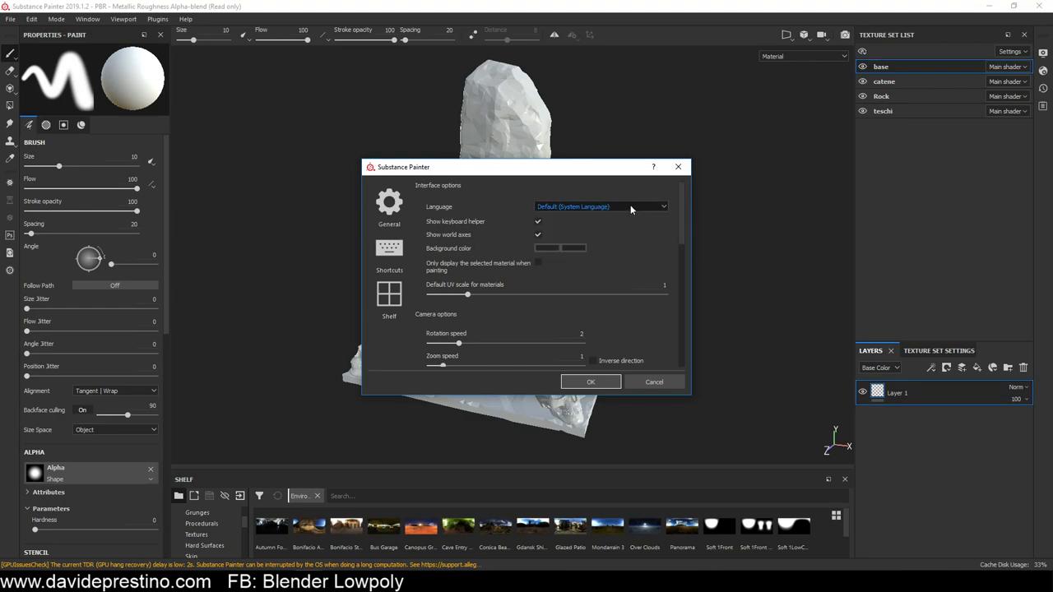
pyautogui.scroll(-5, 540, 282)
pyautogui.scroll(-5, 542, 284)
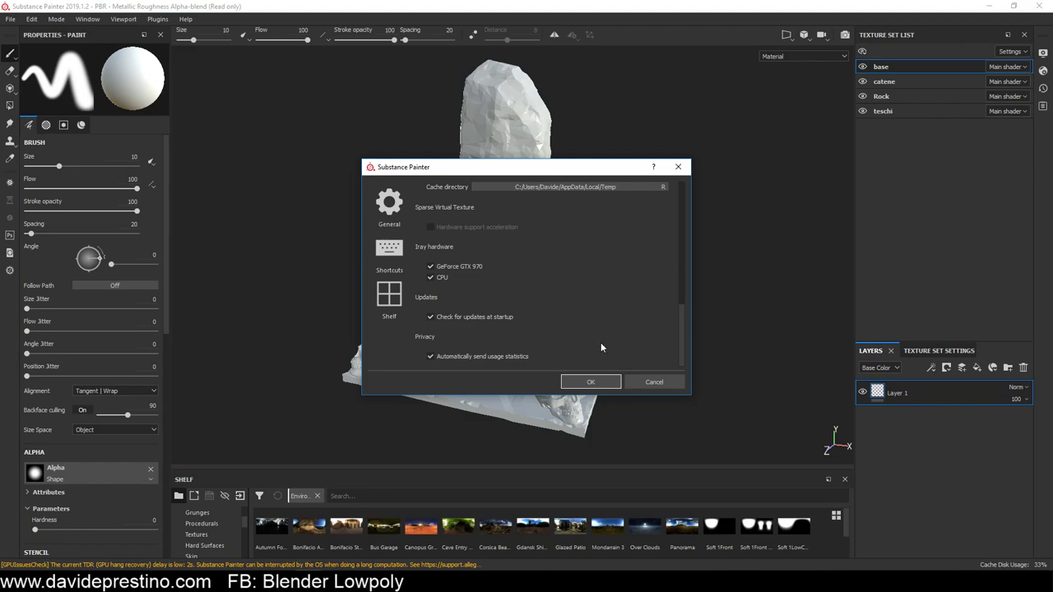
pyautogui.click(603, 382)
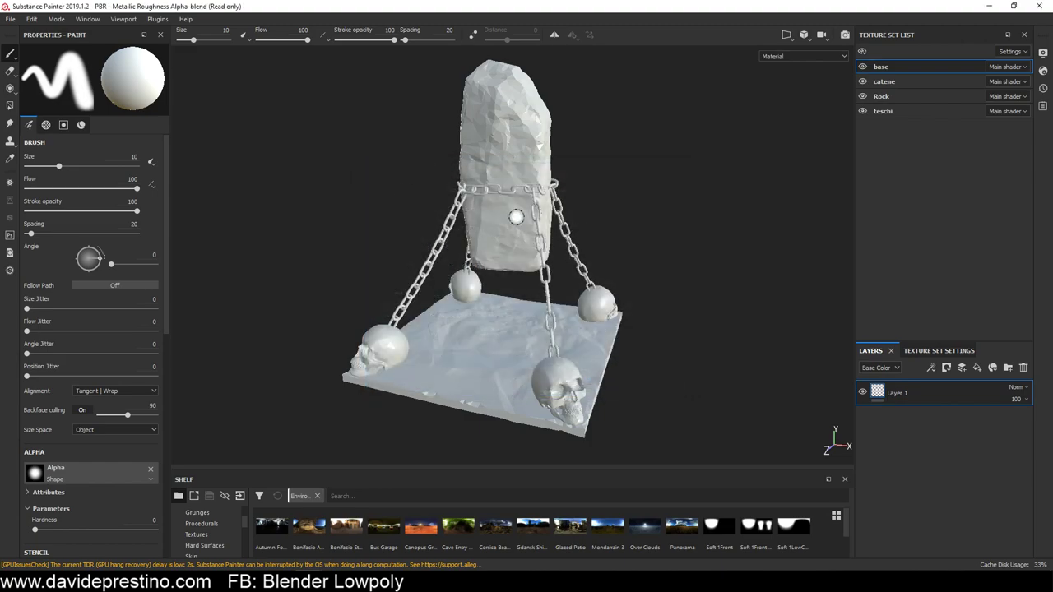
pyautogui.keyDown('alt'); pyautogui.moveTo(546, 177); pyautogui.dragTo(556, 172); pyautogui.keyUp('alt')
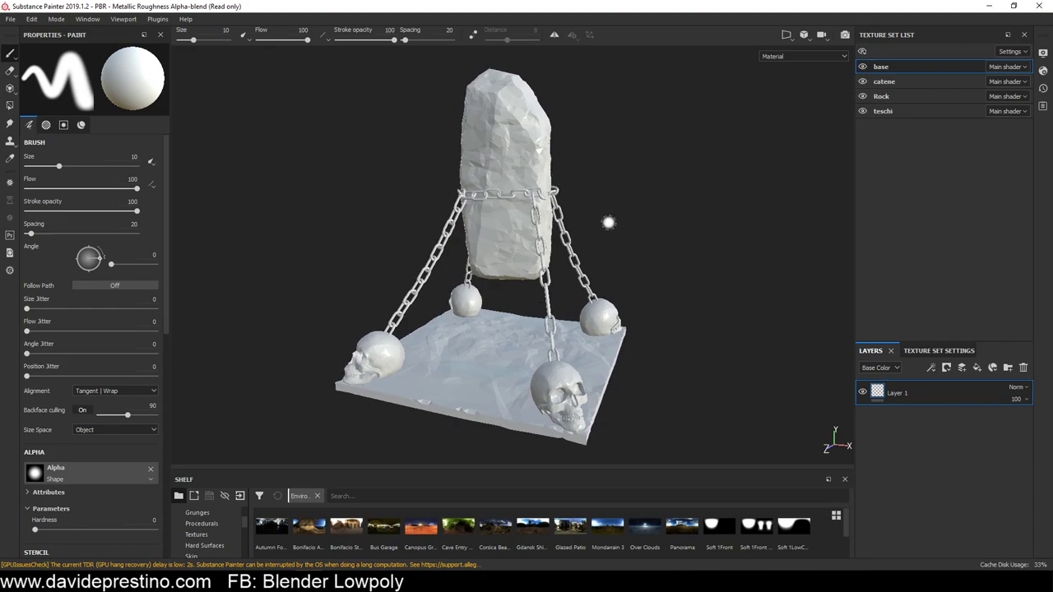
pyautogui.click(11, 18)
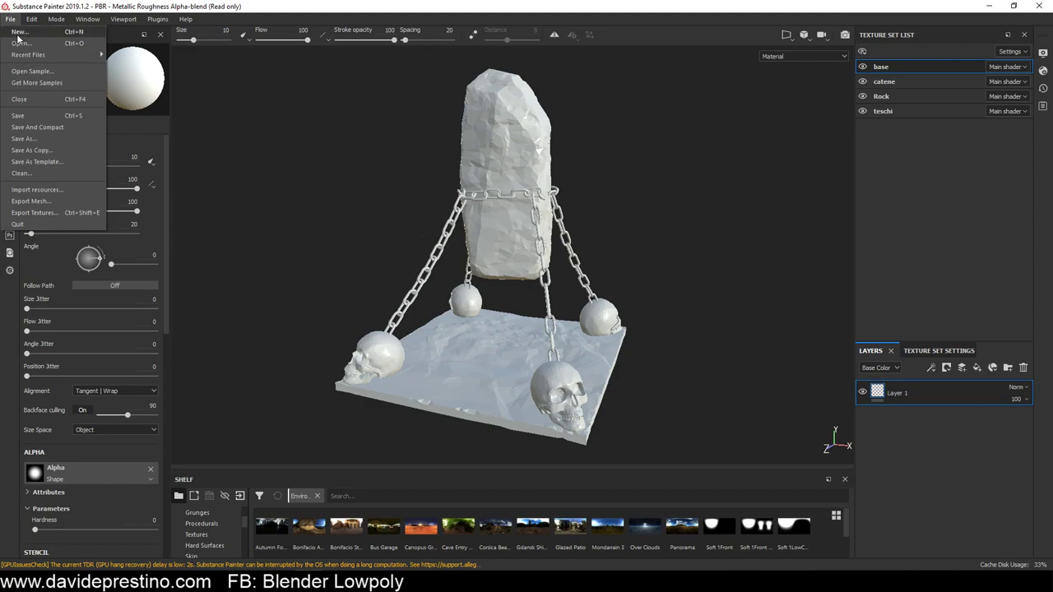
# Save the project as Mystic Rock in Data3 > 3D assets > tutorial substance painter
pyautogui.click(33, 114)
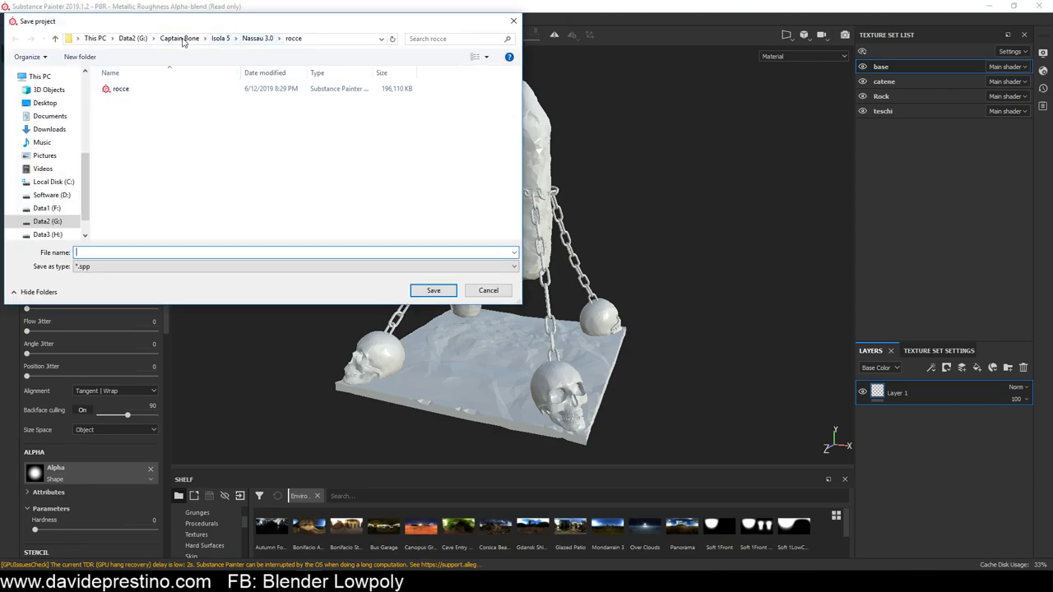
pyautogui.click(47, 235)
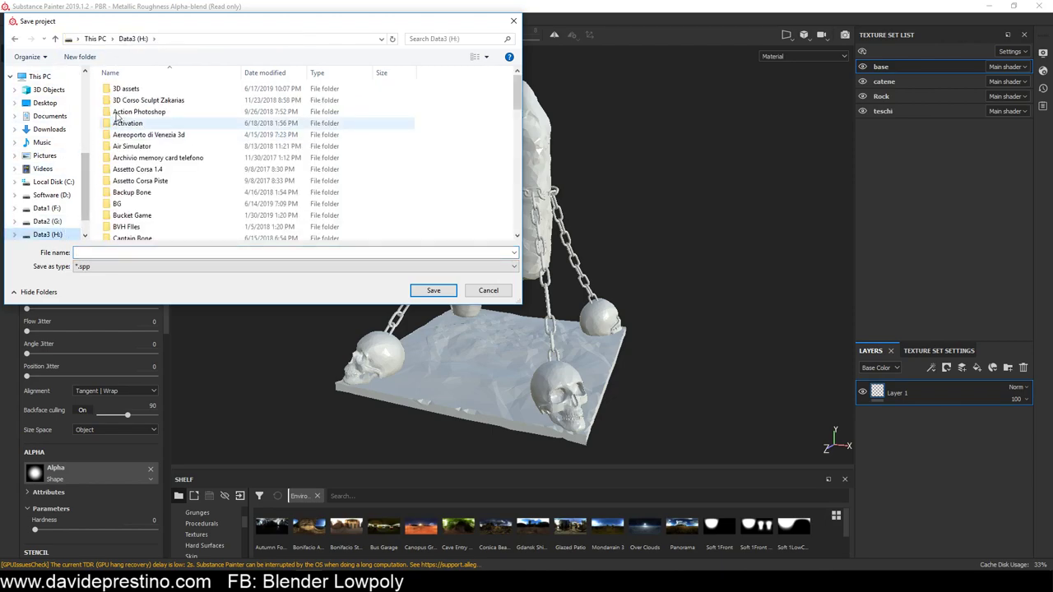
pyautogui.click(136, 90)
pyautogui.doubleClick(136, 89)
pyautogui.scroll(-5, 156, 222)
pyautogui.scroll(-3, 156, 226)
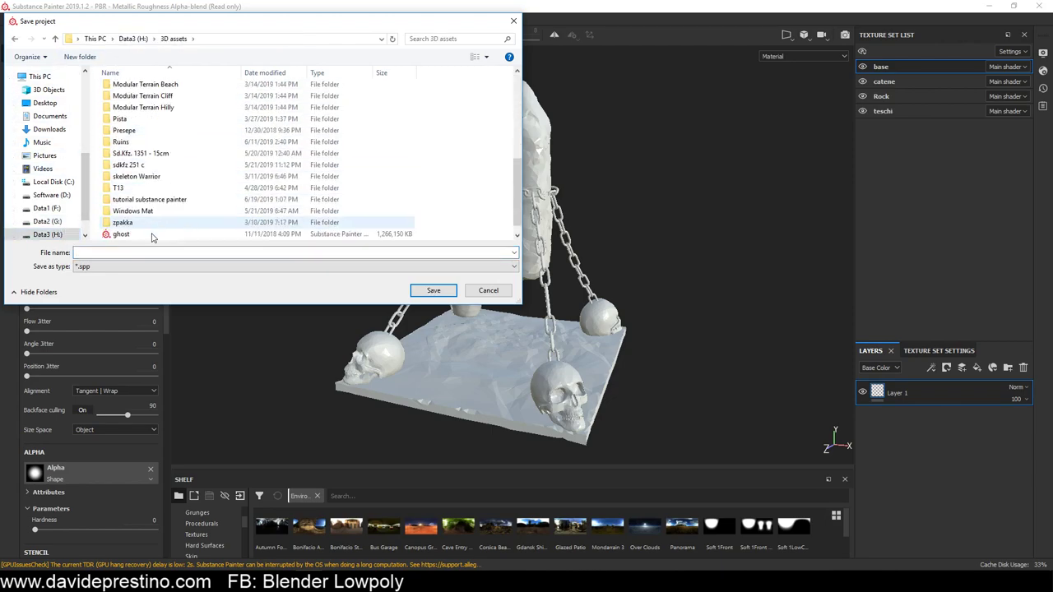
pyautogui.doubleClick(162, 201)
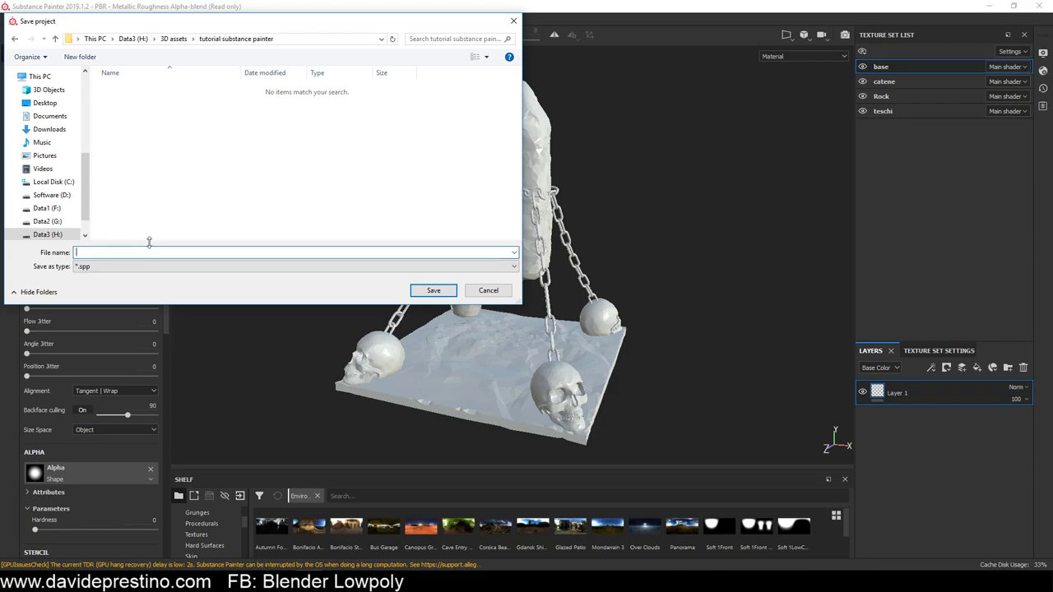
pyautogui.write('Mystic Rock')
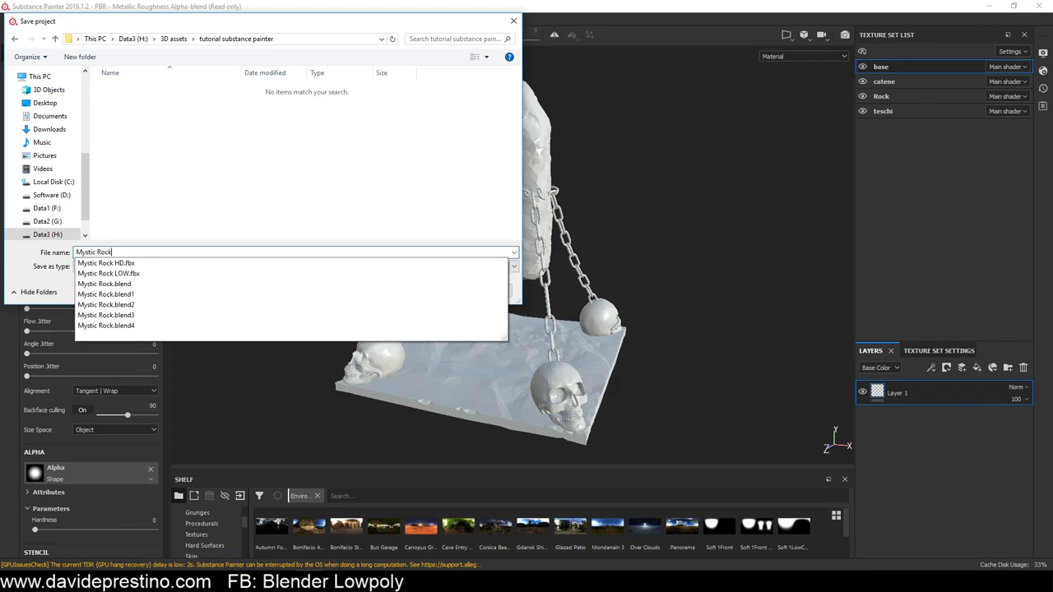
pyautogui.click(265, 231)
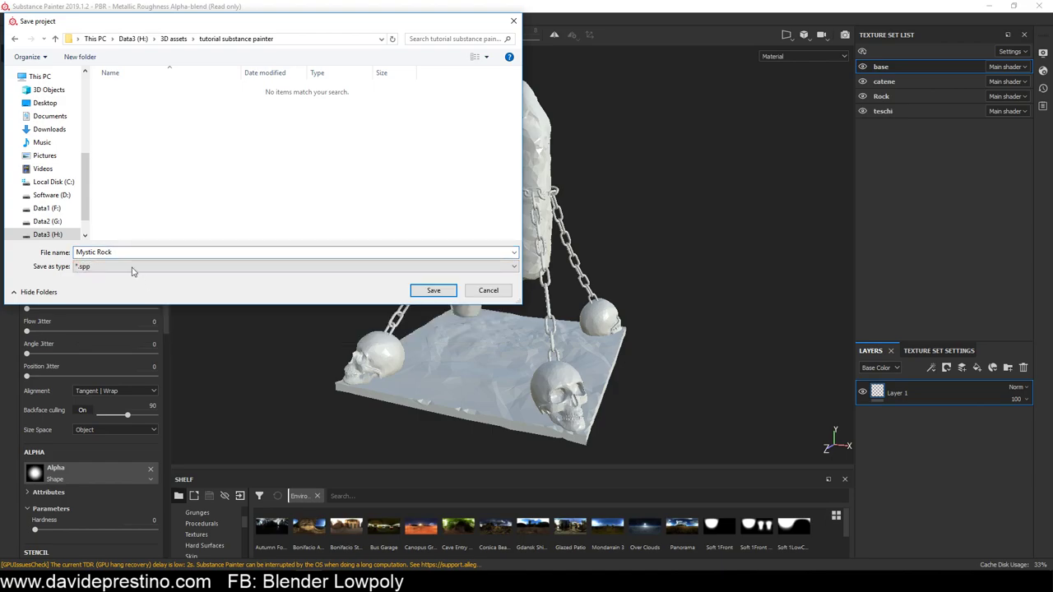
pyautogui.click(109, 252)
pyautogui.click(432, 290)
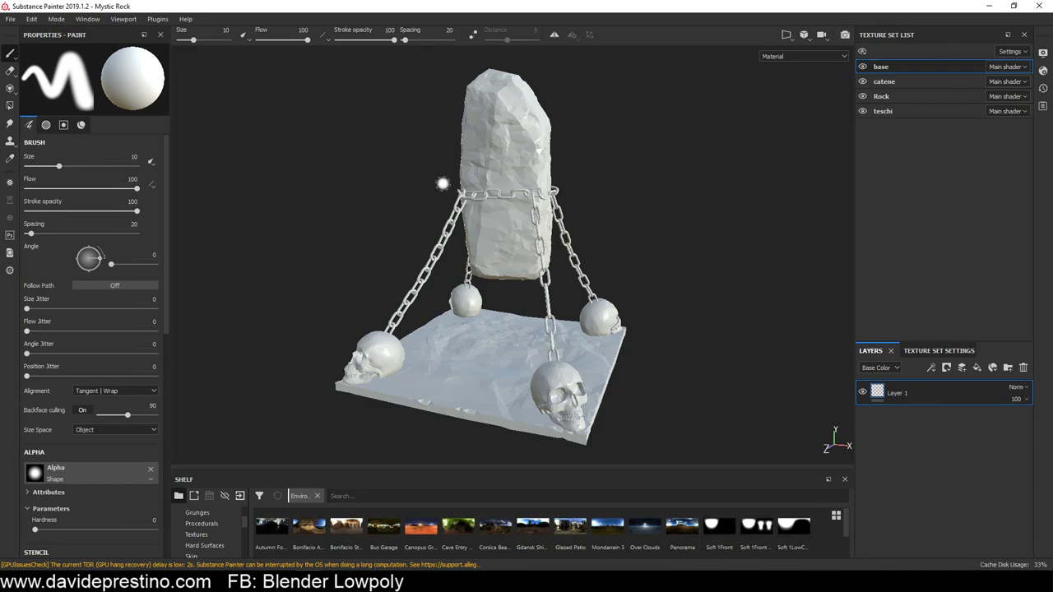
pyautogui.keyDown('alt'); pyautogui.moveTo(485, 172); pyautogui.dragTo(450, 177); pyautogui.keyUp('alt')
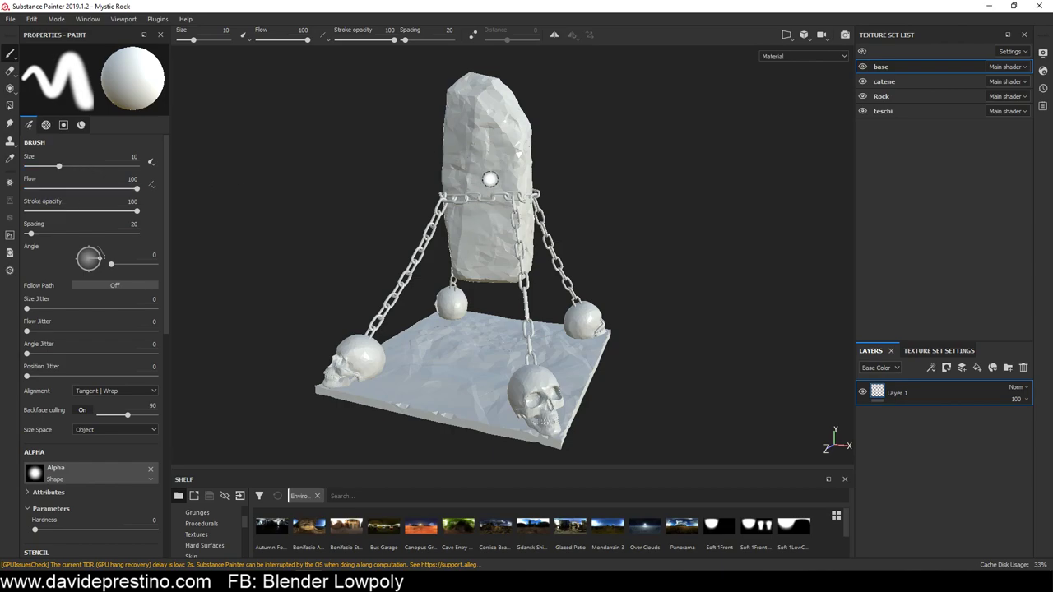
pyautogui.scroll(-5, 91, 276)
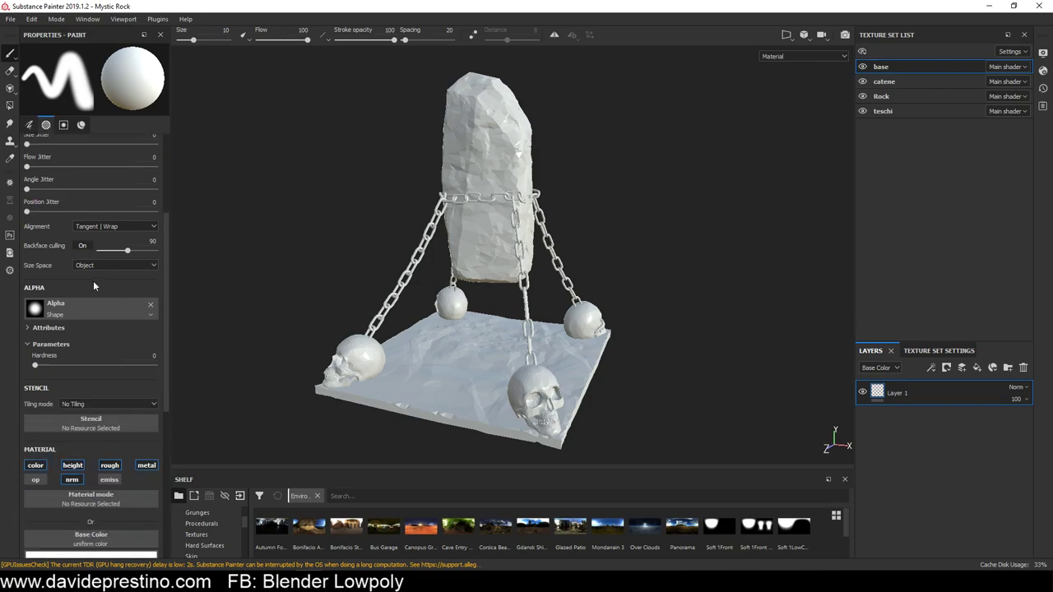
pyautogui.scroll(-2, 93, 281)
pyautogui.scroll(7, 99, 329)
pyautogui.scroll(1, 102, 362)
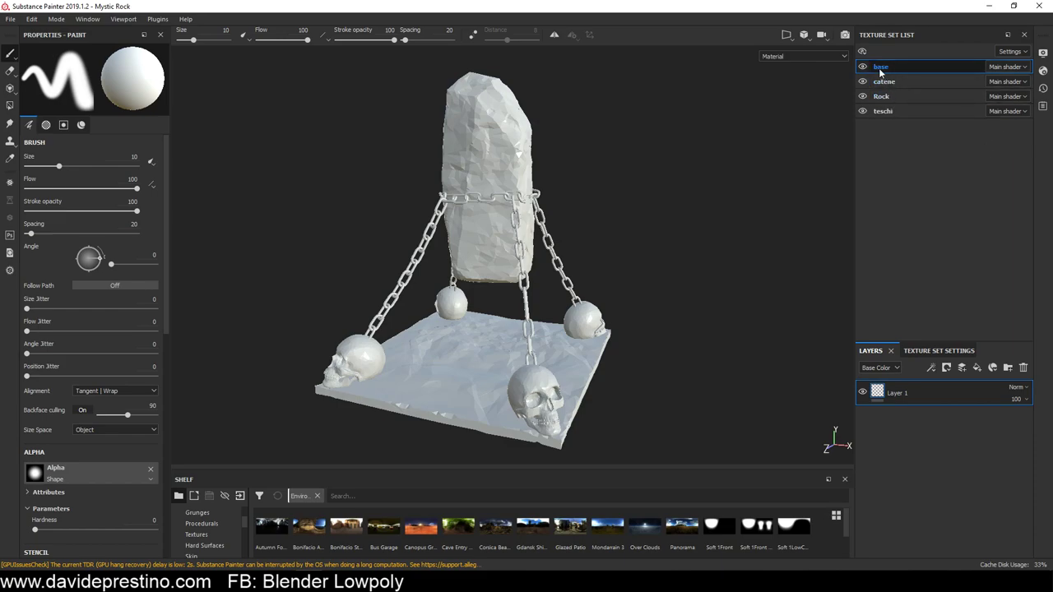
# Make the base, catene, Rock and teschi texture sets all visible, keeping base selected
pyautogui.click(862, 111)
pyautogui.click(862, 97)
pyautogui.click(862, 66)
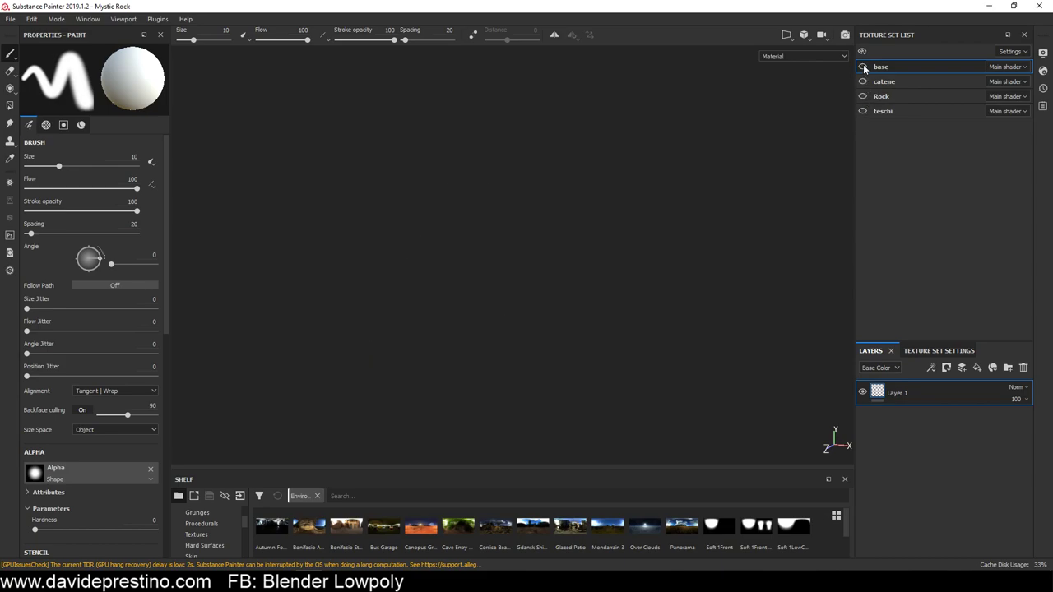
pyautogui.click(862, 67)
pyautogui.click(863, 82)
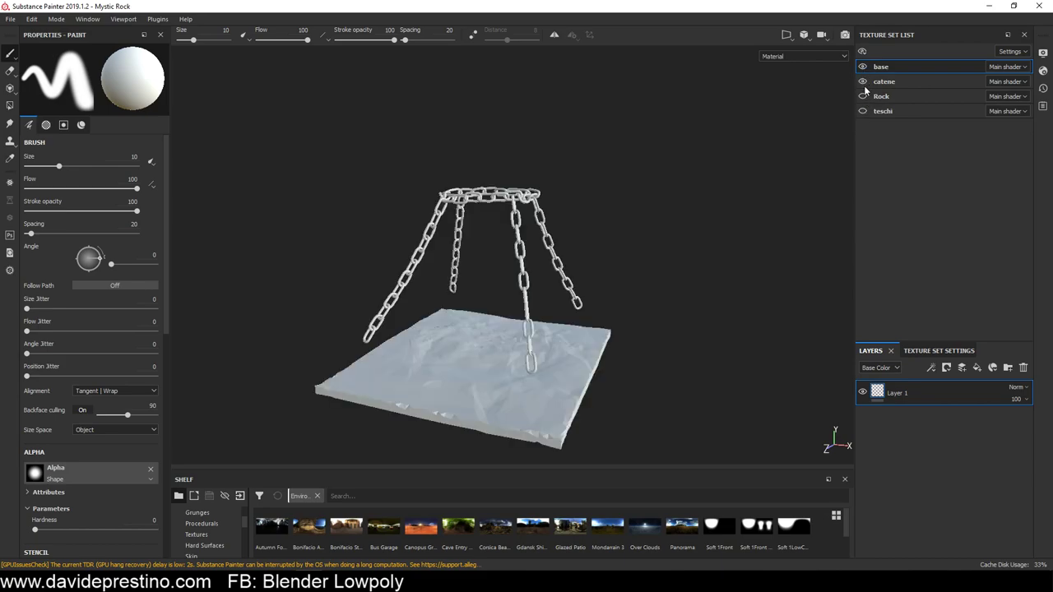
pyautogui.click(862, 96)
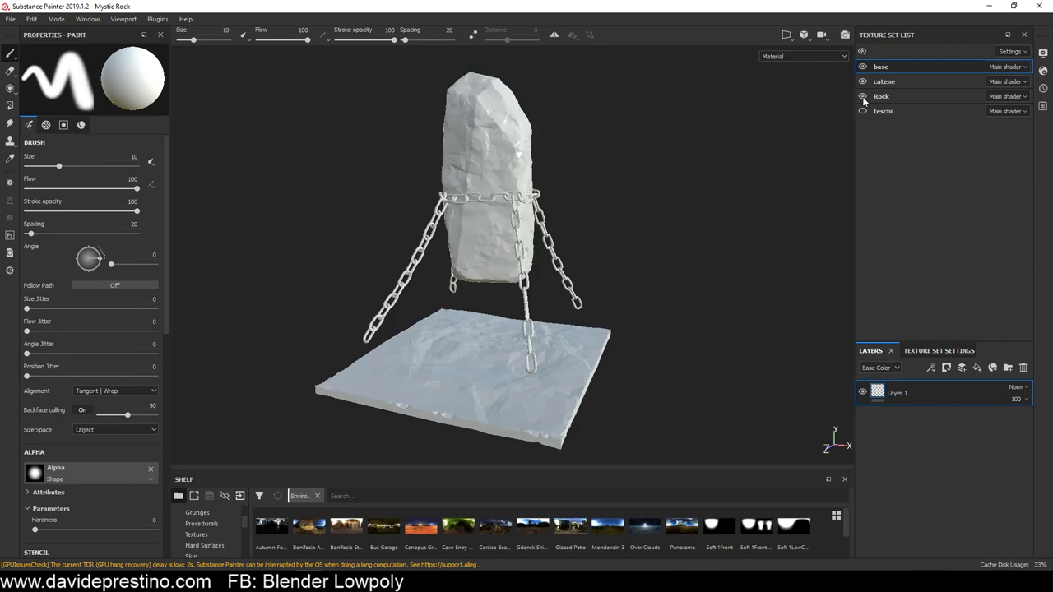
pyautogui.click(862, 111)
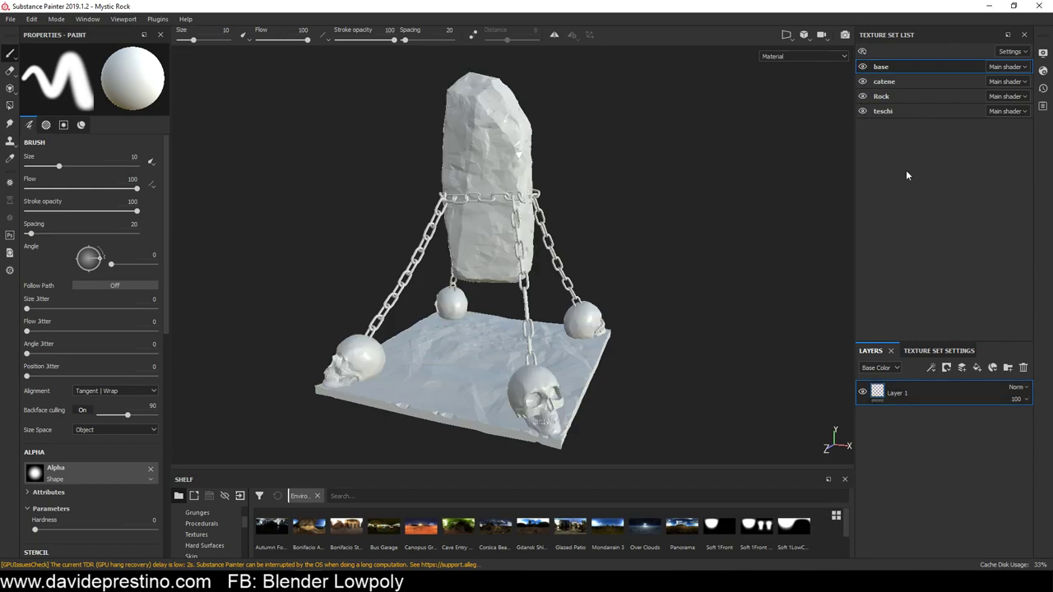
pyautogui.click(881, 95)
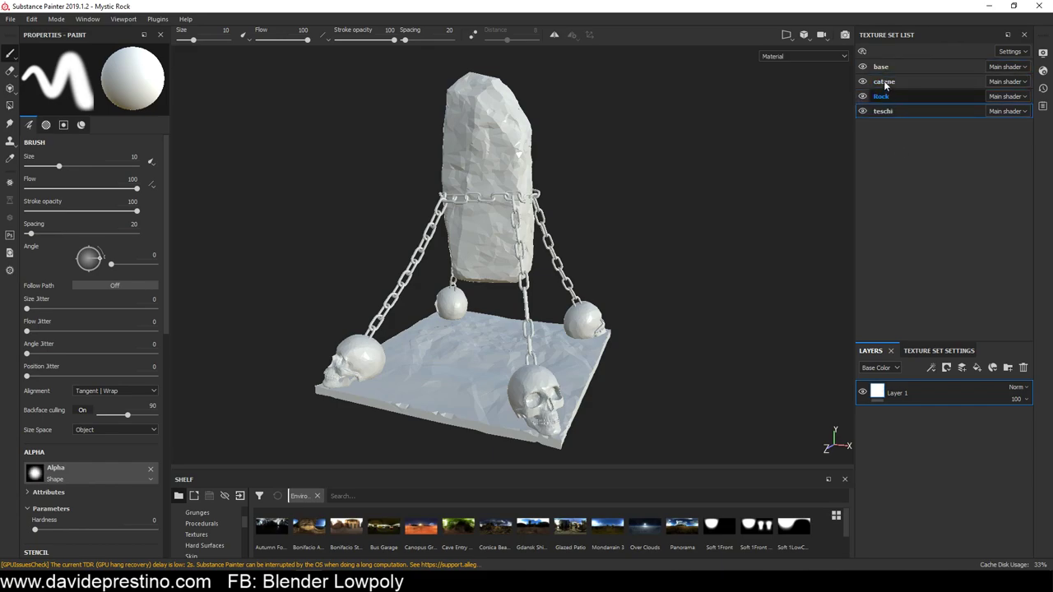
pyautogui.click(883, 67)
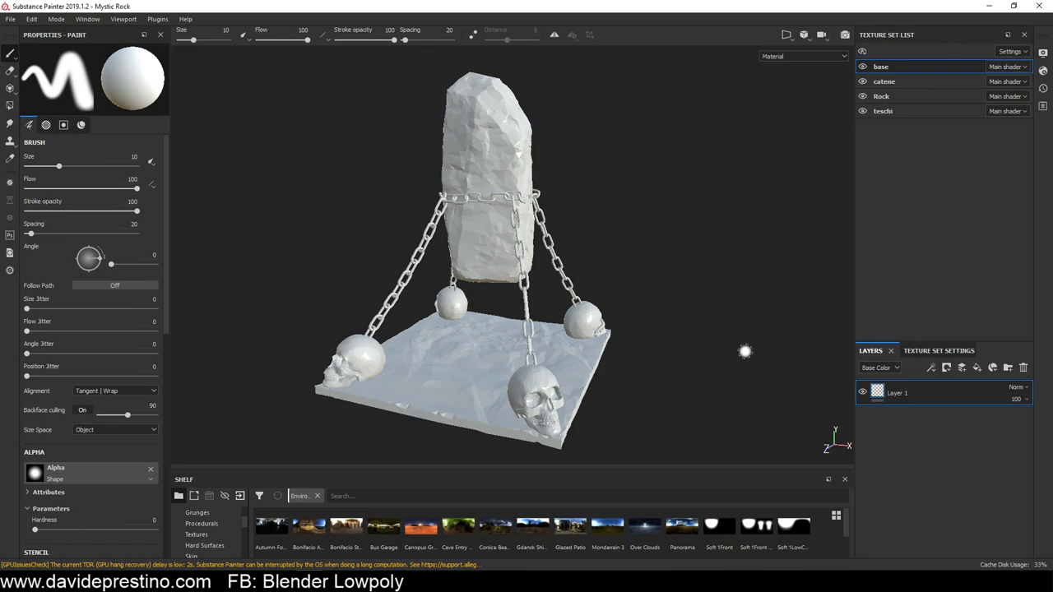
# Show the base texture set's settings: 2048 size with its channel list
pyautogui.moveTo(581, 247)
pyautogui.keyDown('alt'); pyautogui.mouseDown()
pyautogui.moveTo(591, 254)
pyautogui.moveTo(543, 235)
pyautogui.mouseUp(); pyautogui.keyUp('alt')
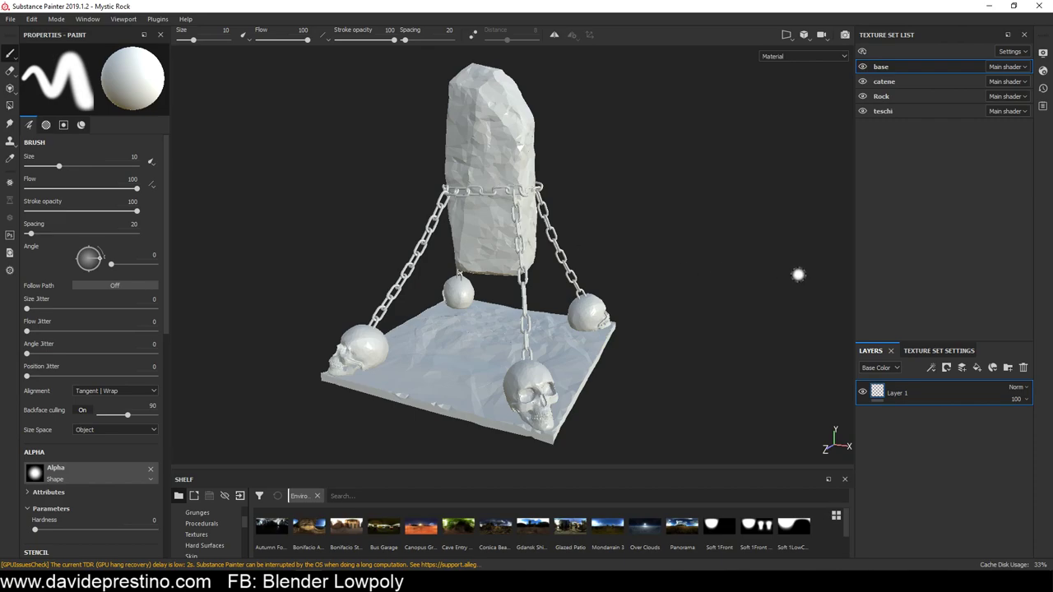
pyautogui.click(945, 352)
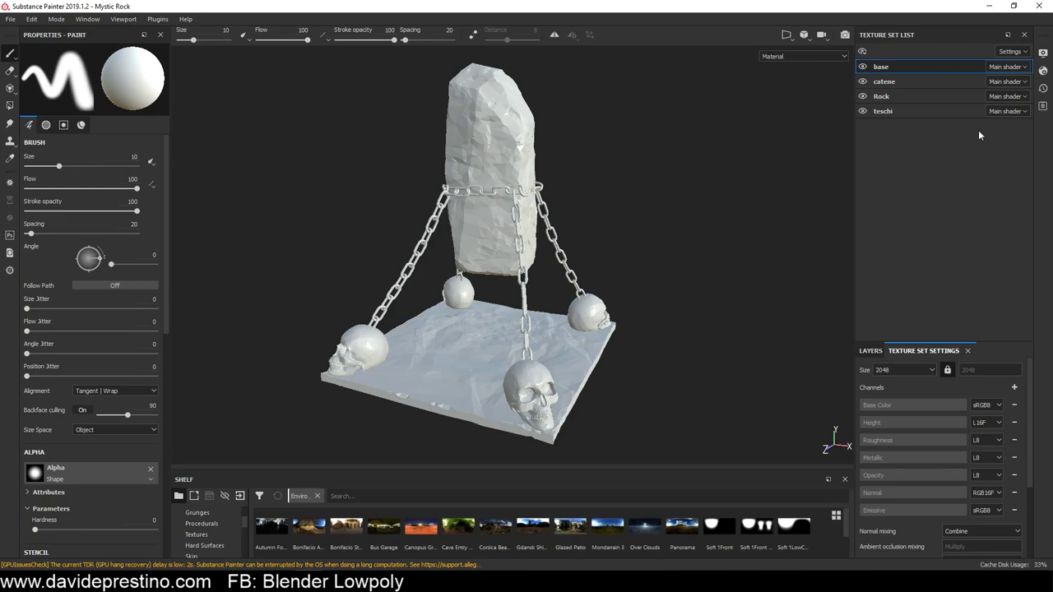
pyautogui.click(1043, 53)
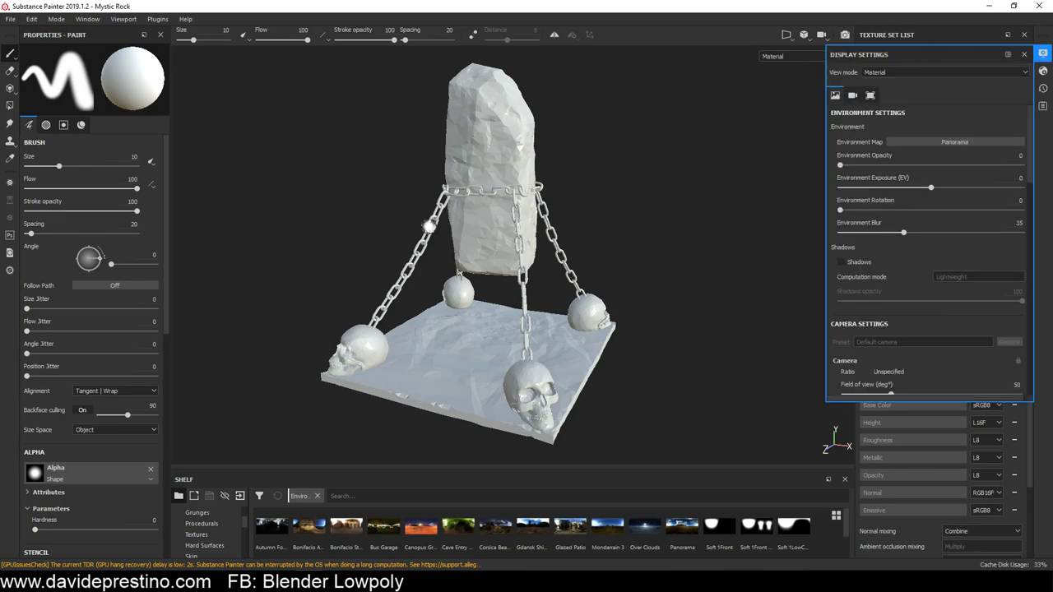
pyautogui.click(1025, 54)
pyautogui.click(10, 19)
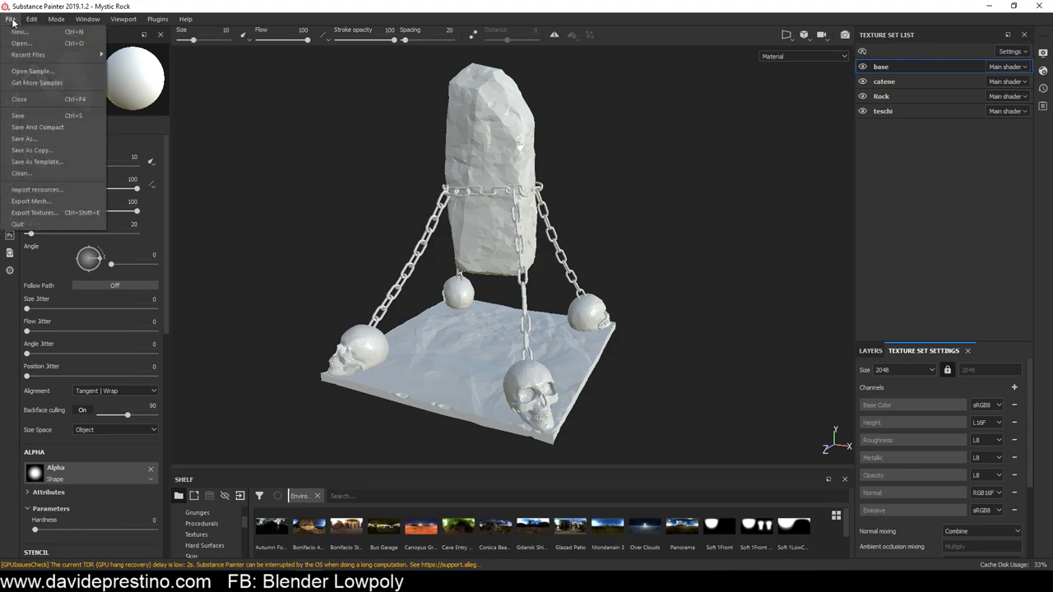
pyautogui.click(18, 36)
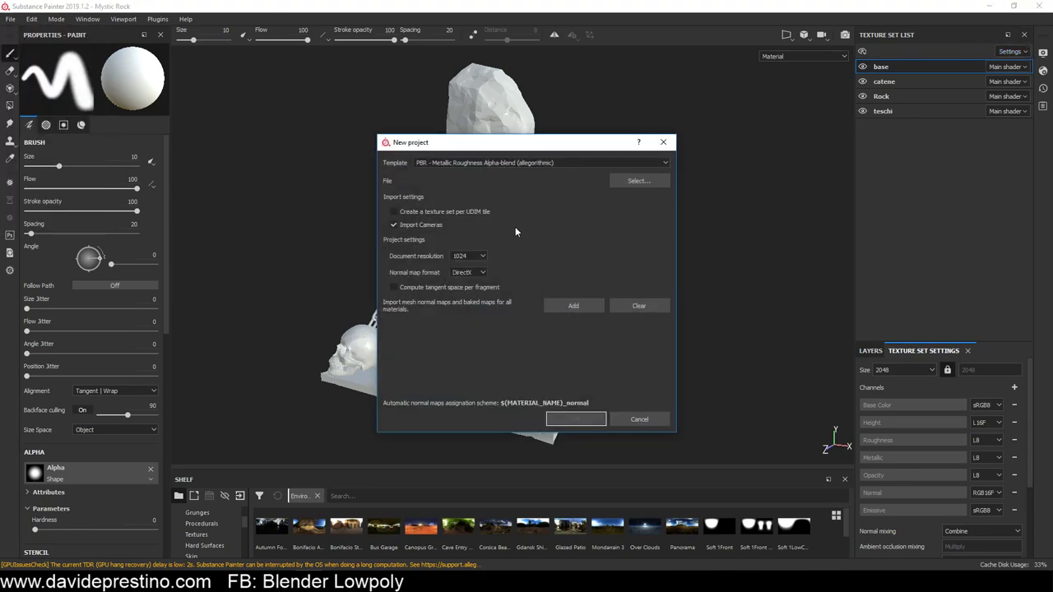
pyautogui.click(505, 165)
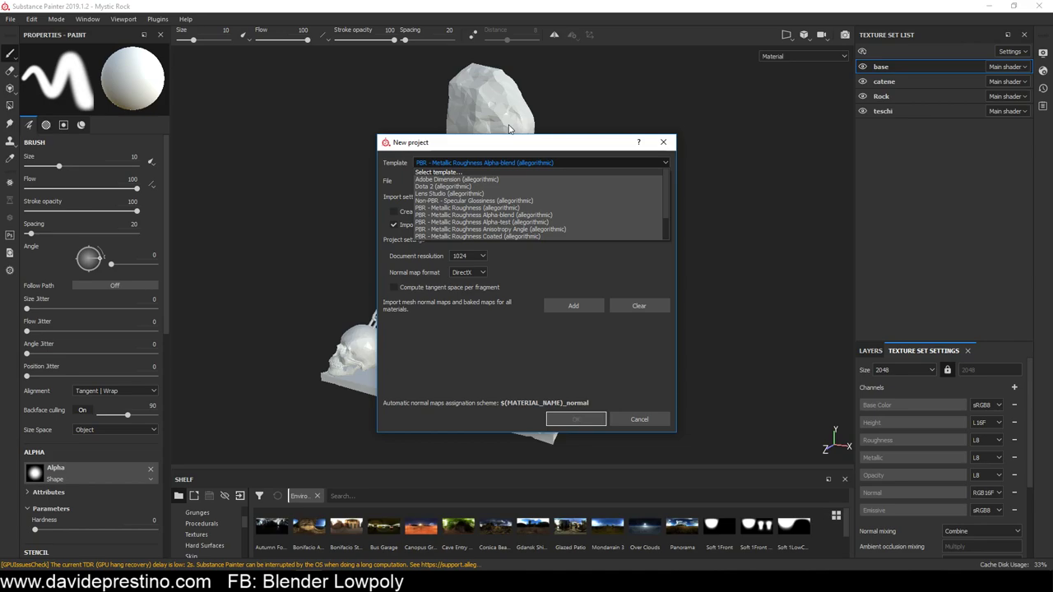
pyautogui.click(510, 146)
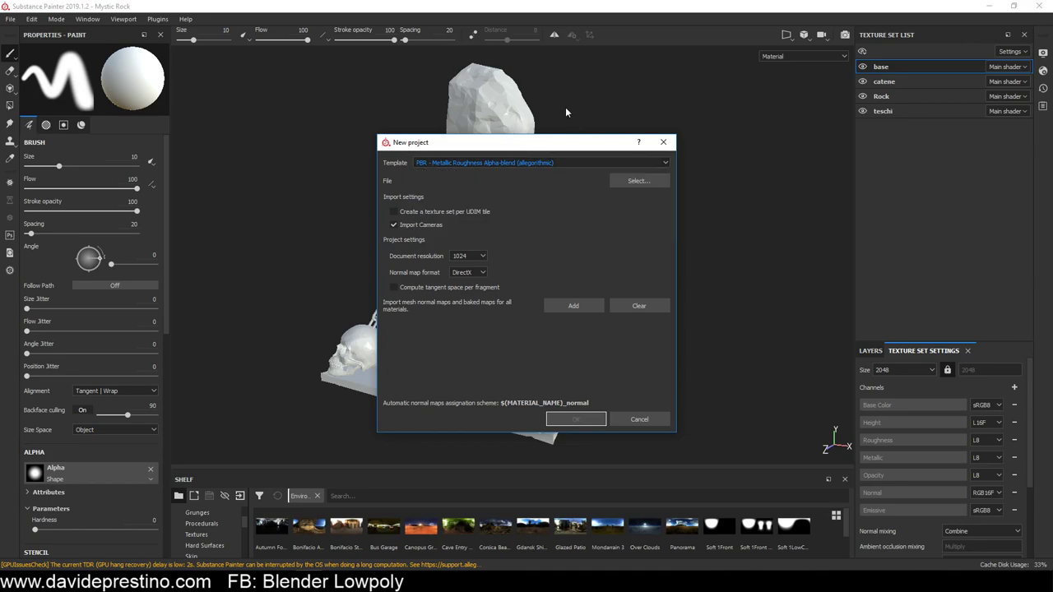
pyautogui.moveTo(541, 149); pyautogui.dragTo(562, 132)
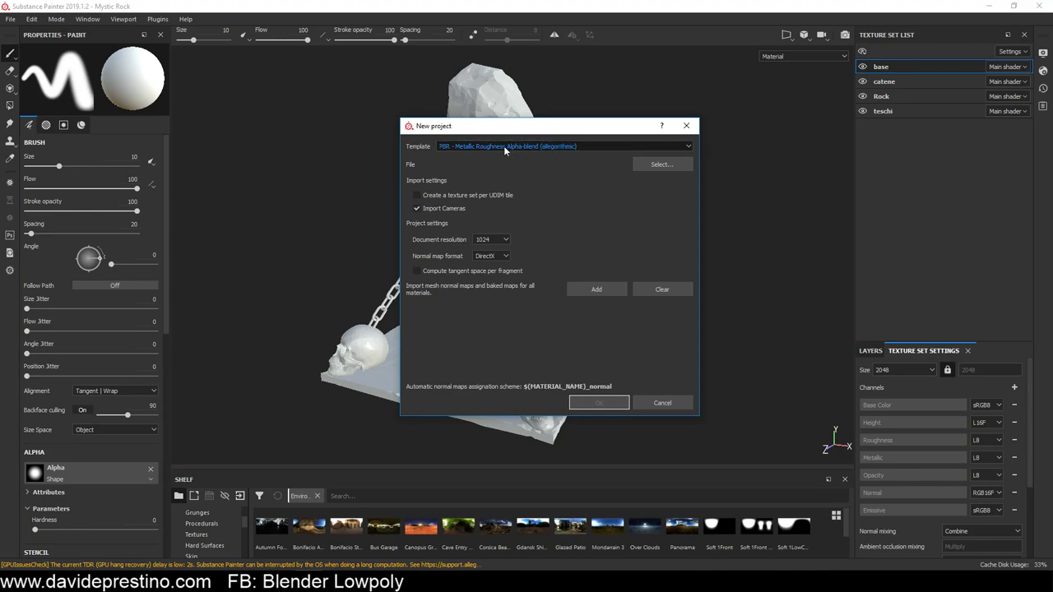
pyautogui.click(502, 240)
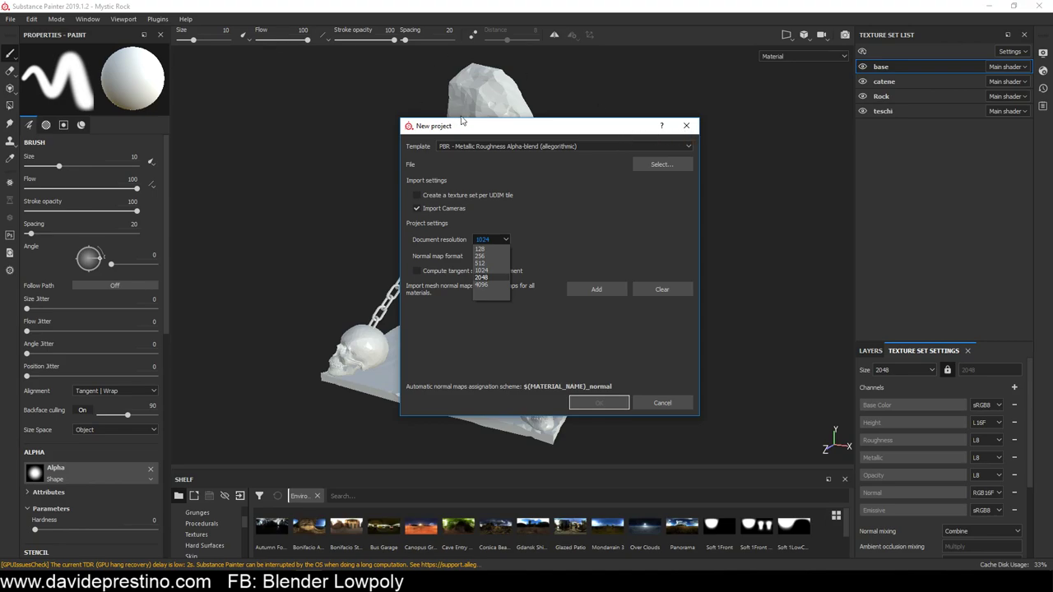
pyautogui.click(649, 129)
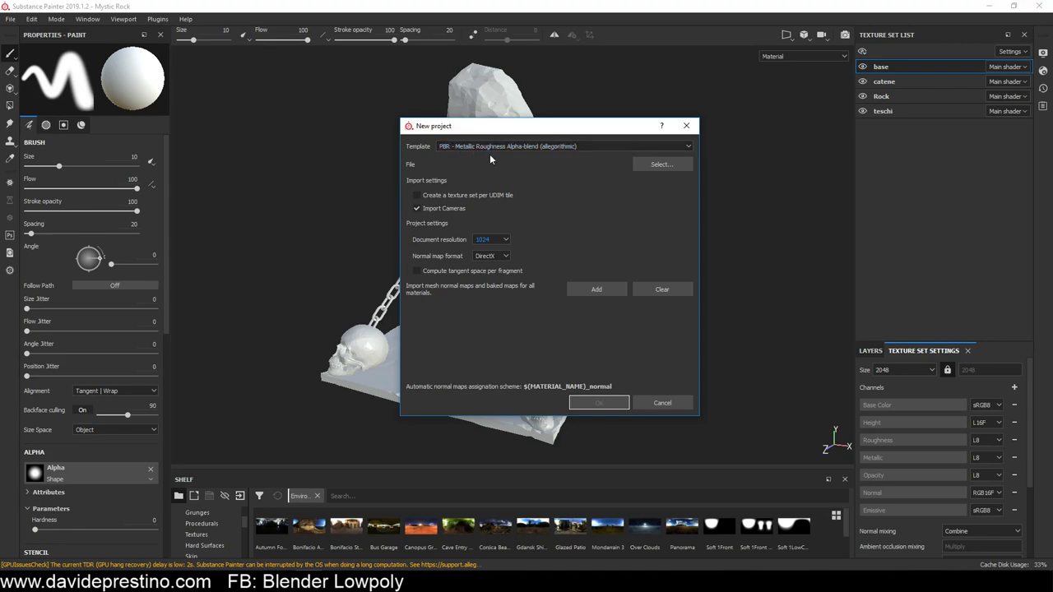
pyautogui.click(686, 126)
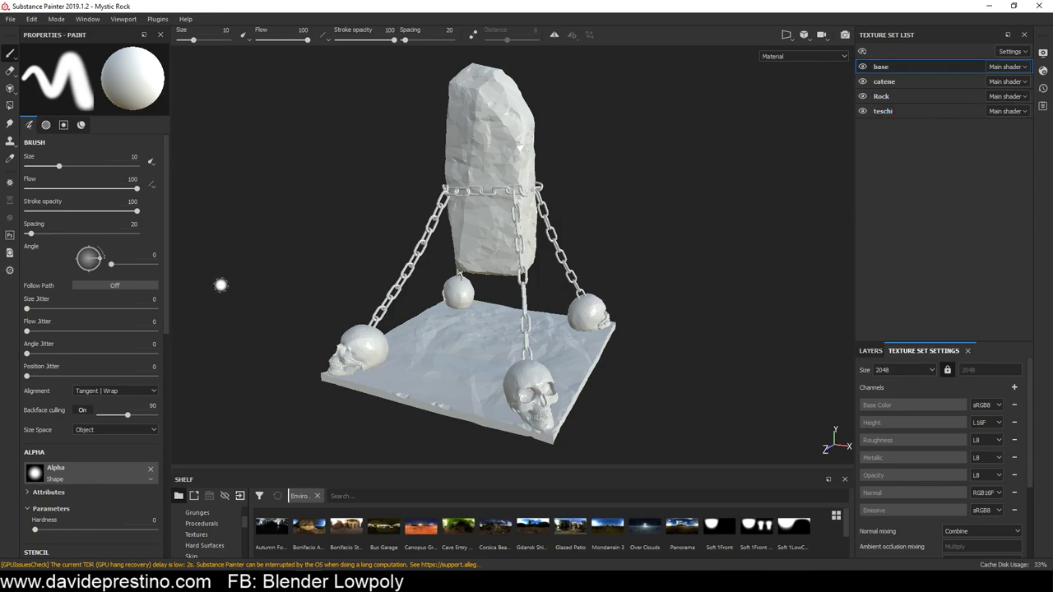
# Enable the nrm channel in the paint brush's Material settings, leaving op off, then scroll to Mesh maps
pyautogui.scroll(-1, 154, 248)
pyautogui.scroll(-5, 154, 248)
pyautogui.scroll(-5, 154, 248)
pyautogui.scroll(4, 154, 250)
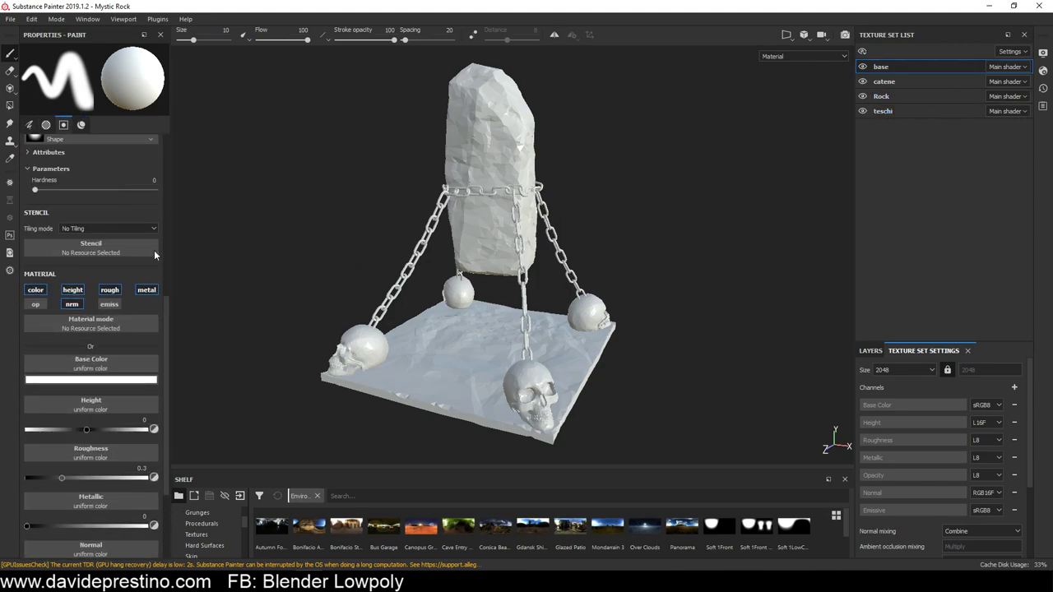
pyautogui.click(79, 310)
pyautogui.click(35, 305)
pyautogui.click(36, 305)
pyautogui.click(38, 306)
pyautogui.click(38, 306)
pyautogui.moveTo(166, 308); pyautogui.dragTo(164, 149)
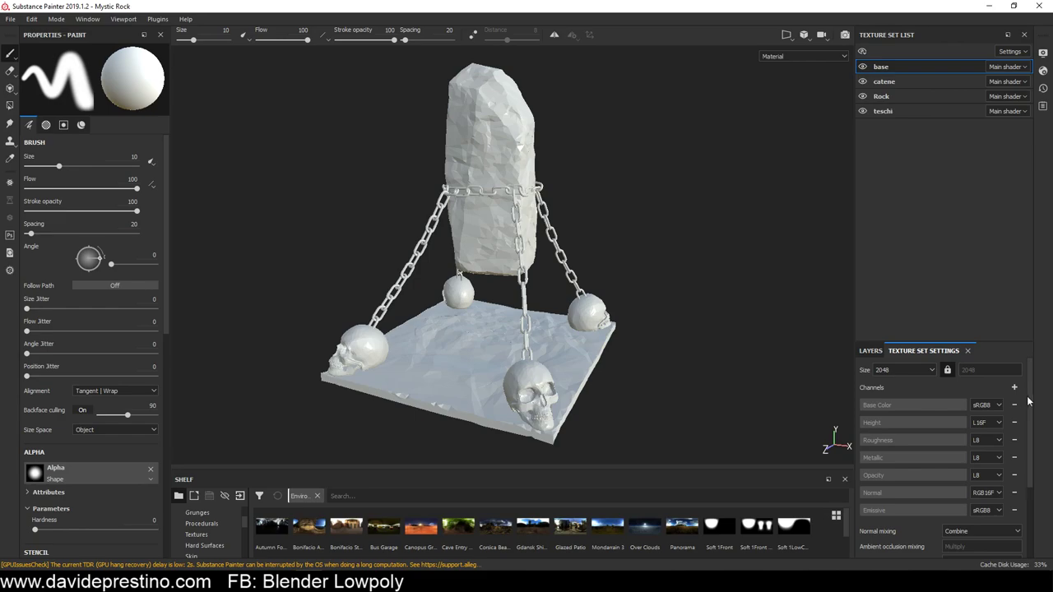
pyautogui.moveTo(1028, 401); pyautogui.dragTo(1044, 479)
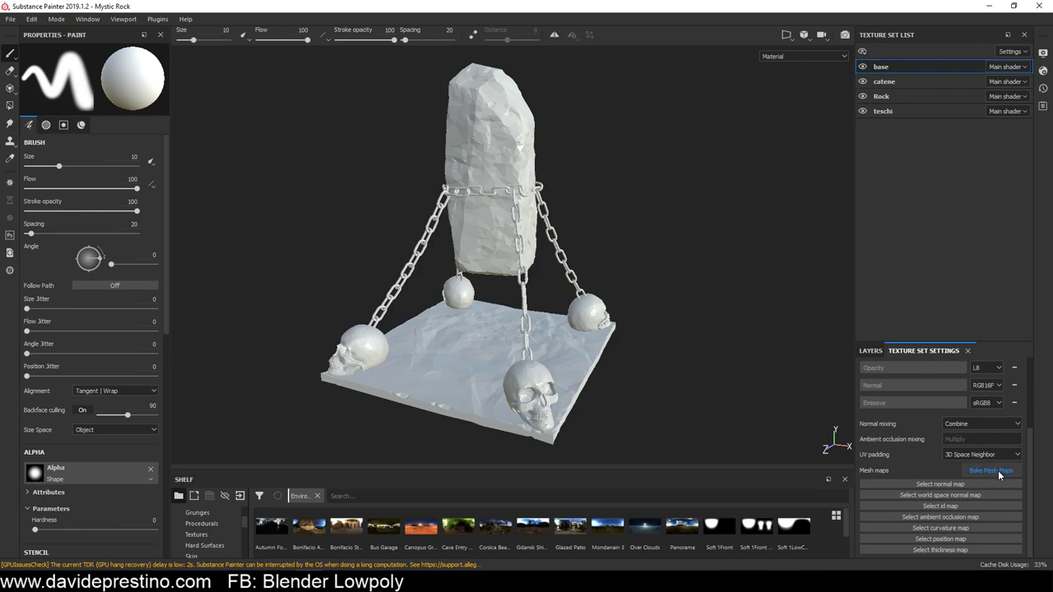
# Open Bake Mesh Maps and set the output size to 2048
pyautogui.click(998, 471)
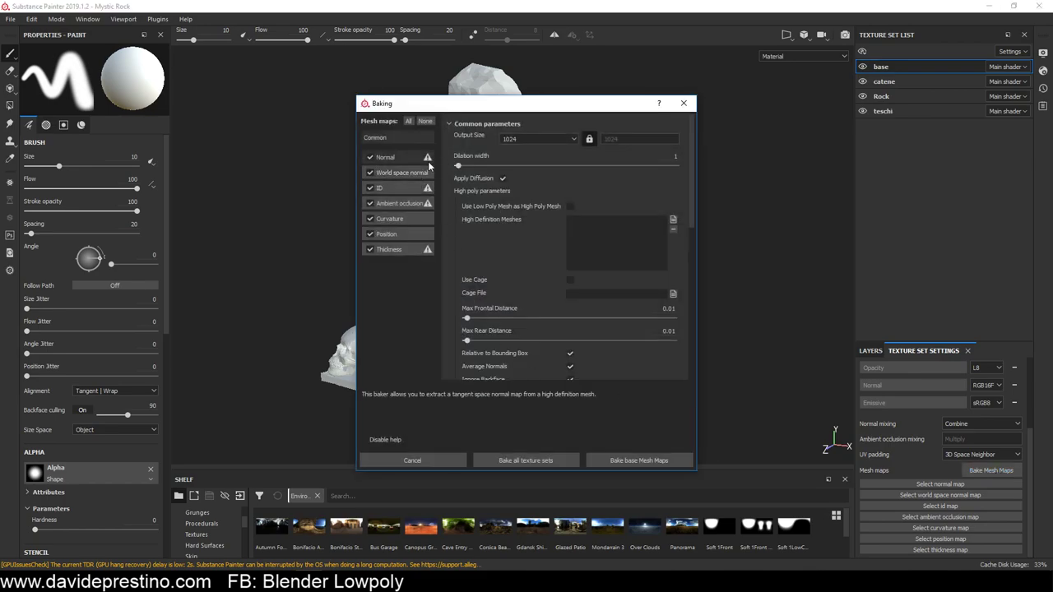
pyautogui.click(566, 137)
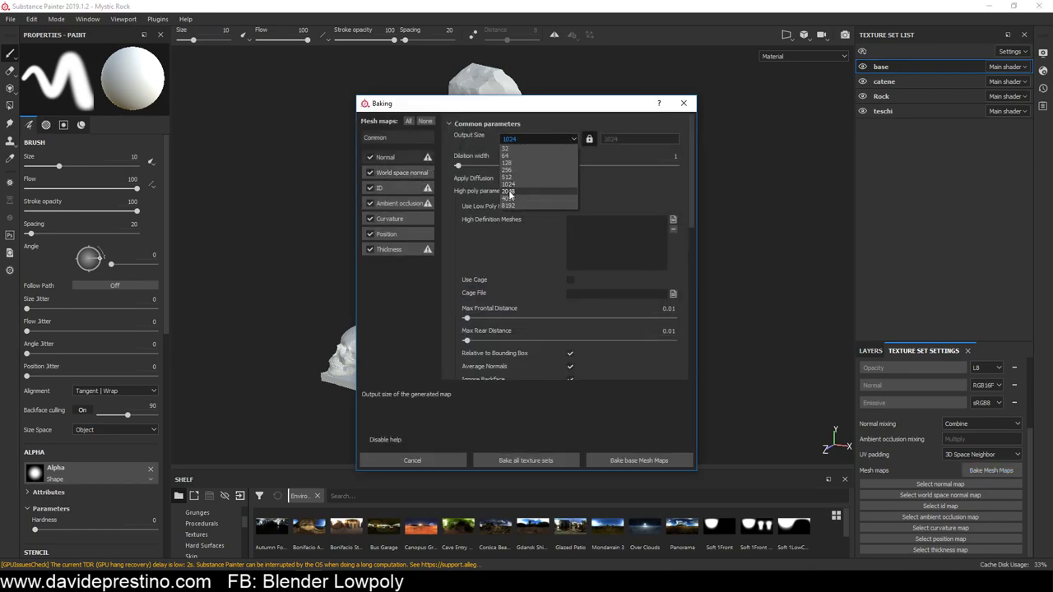
pyautogui.click(509, 193)
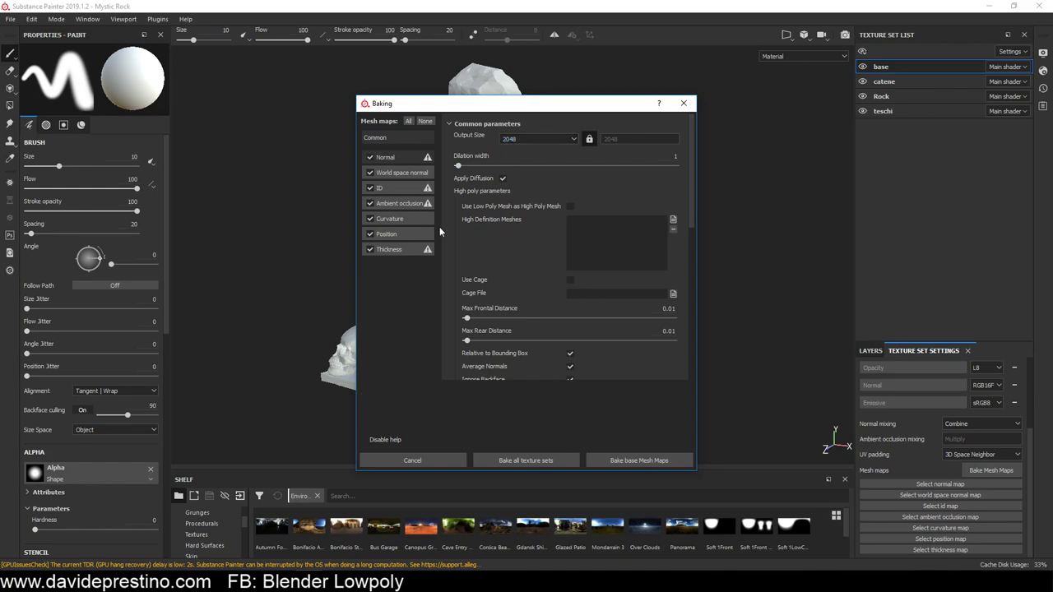
# Keep Use Low Poly Mesh as High Poly Mesh off and browse for a High Definition mesh
pyautogui.moveTo(571, 207)
pyautogui.moveTo(542, 109); pyautogui.dragTo(788, 89)
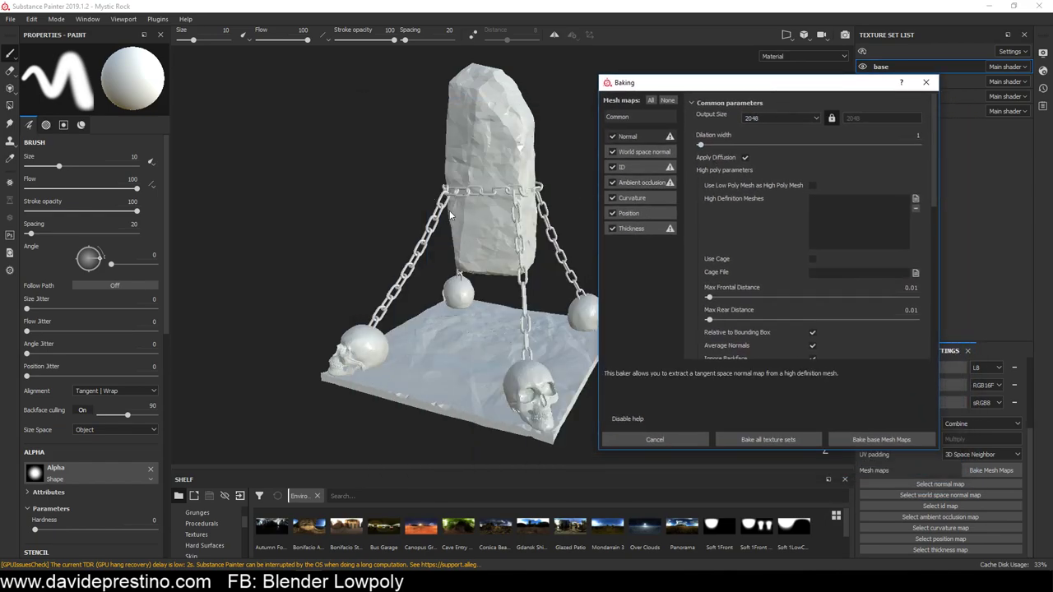
pyautogui.click(811, 185)
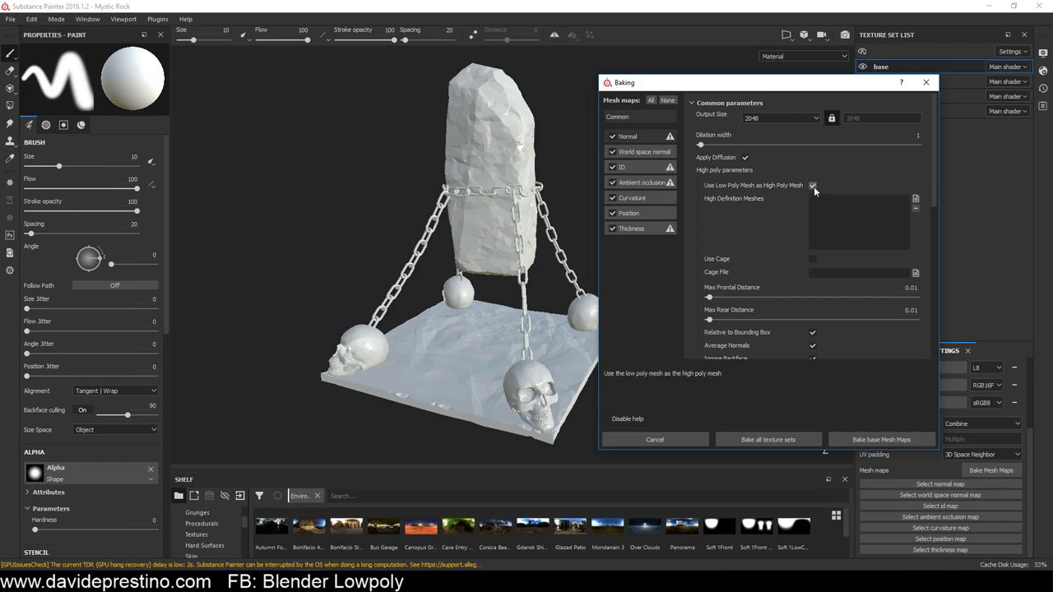
pyautogui.click(812, 185)
pyautogui.moveTo(811, 83); pyautogui.dragTo(558, 79)
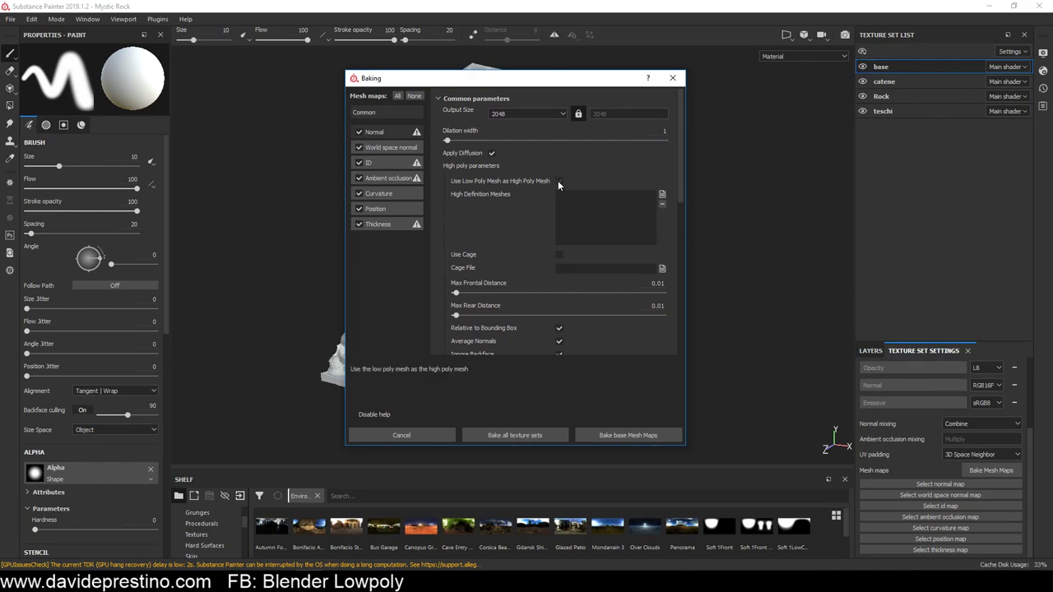
pyautogui.click(662, 195)
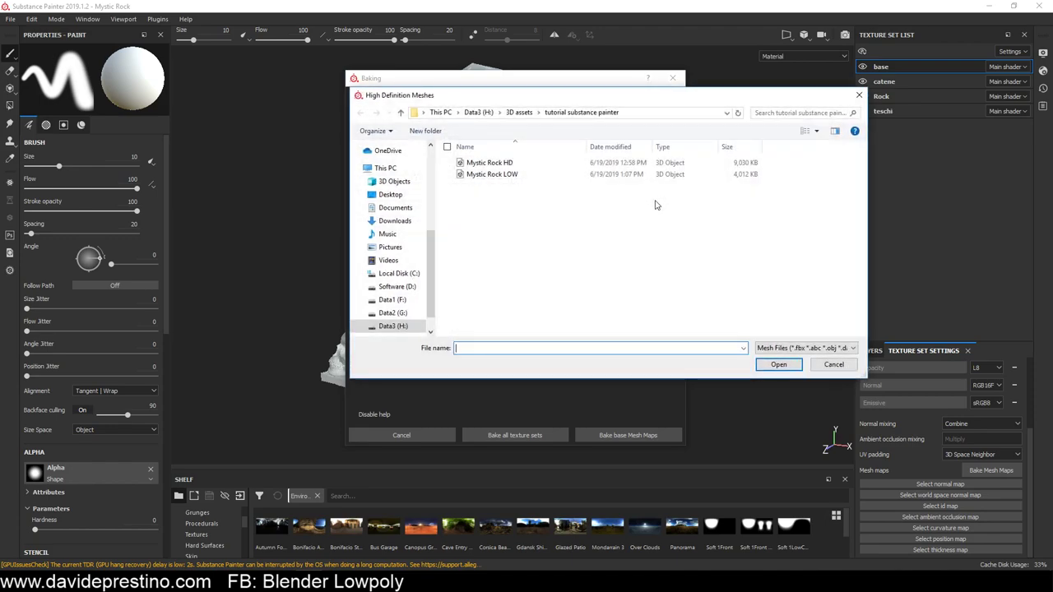
# Choose the Mystic Rock HD file as the high definition mesh for baking
pyautogui.click(502, 167)
pyautogui.click(778, 364)
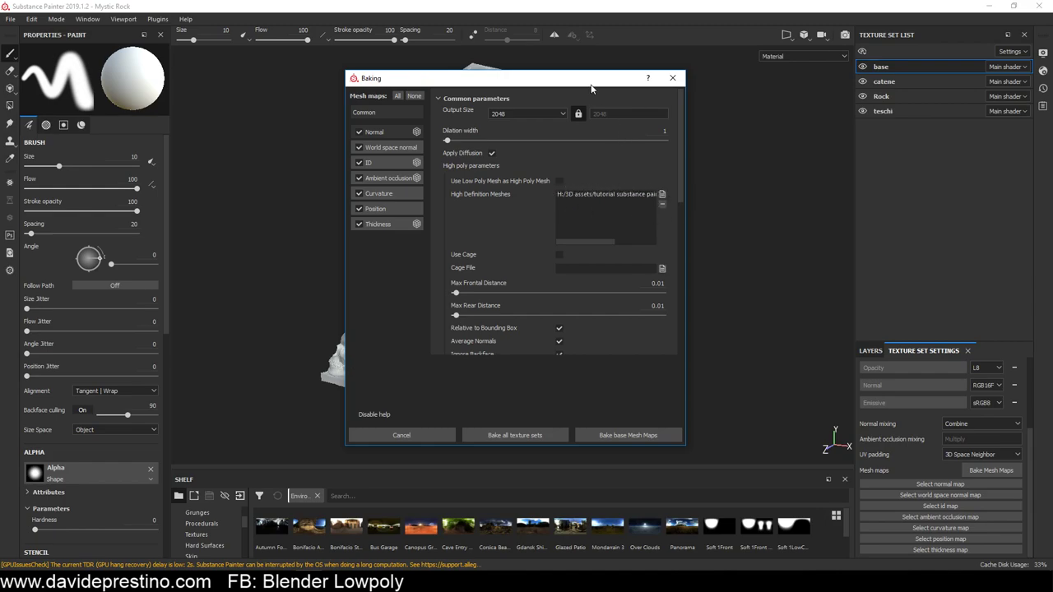
# Bake all seven mesh maps at 2048 from the Mystic Rock HD mesh for every texture set
pyautogui.moveTo(590, 88); pyautogui.dragTo(796, 87)
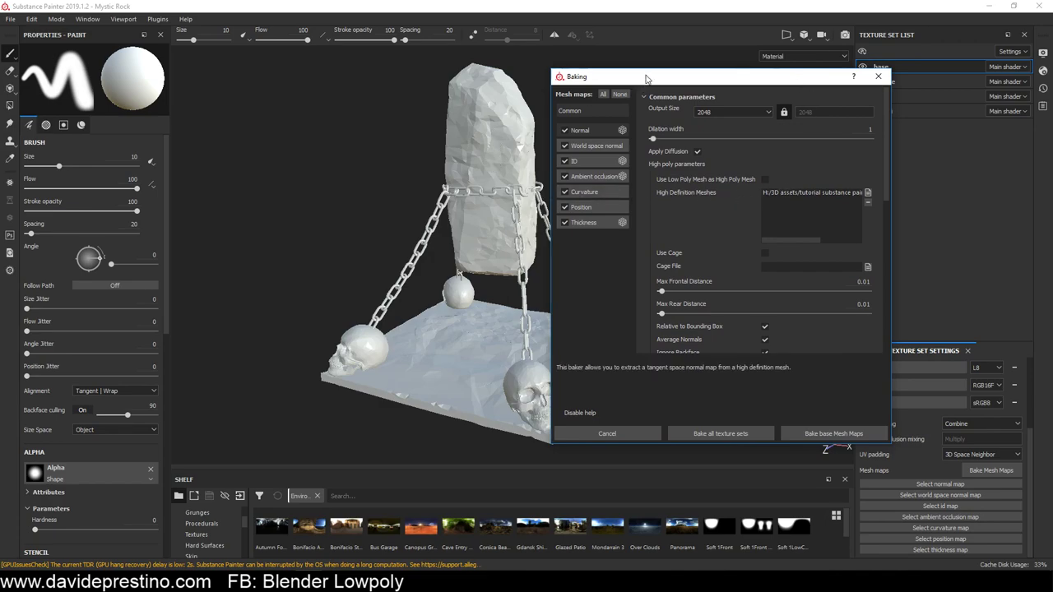
pyautogui.moveTo(647, 79); pyautogui.dragTo(471, 76)
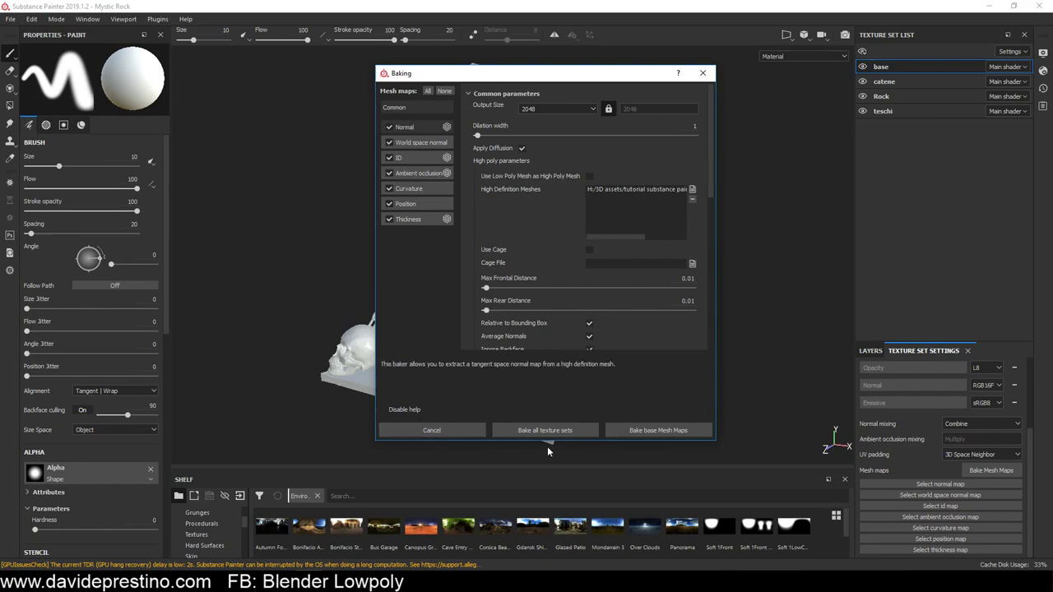
pyautogui.moveTo(556, 74); pyautogui.dragTo(508, 68)
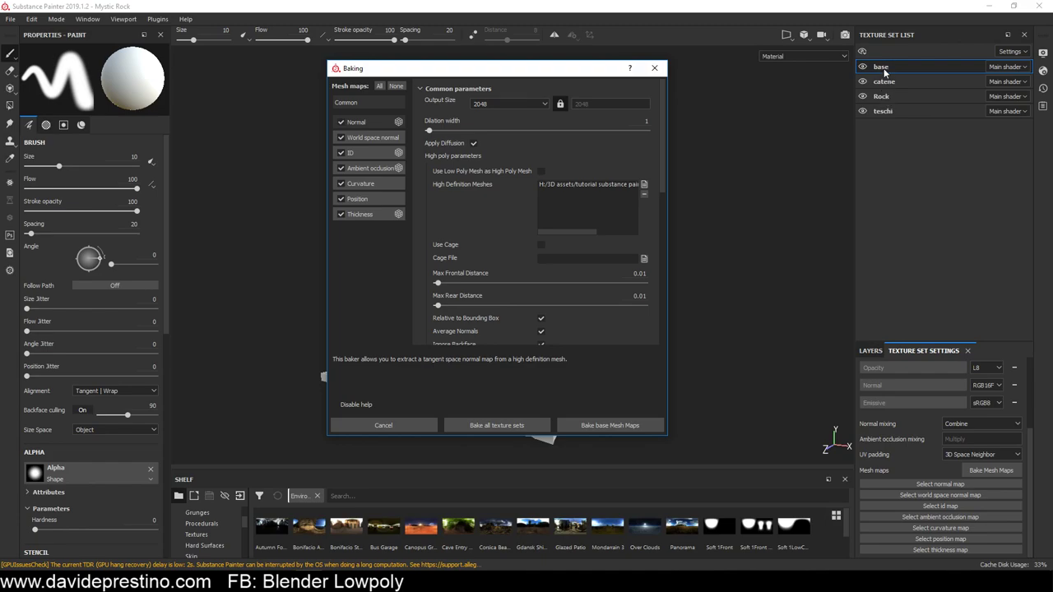
pyautogui.click(501, 424)
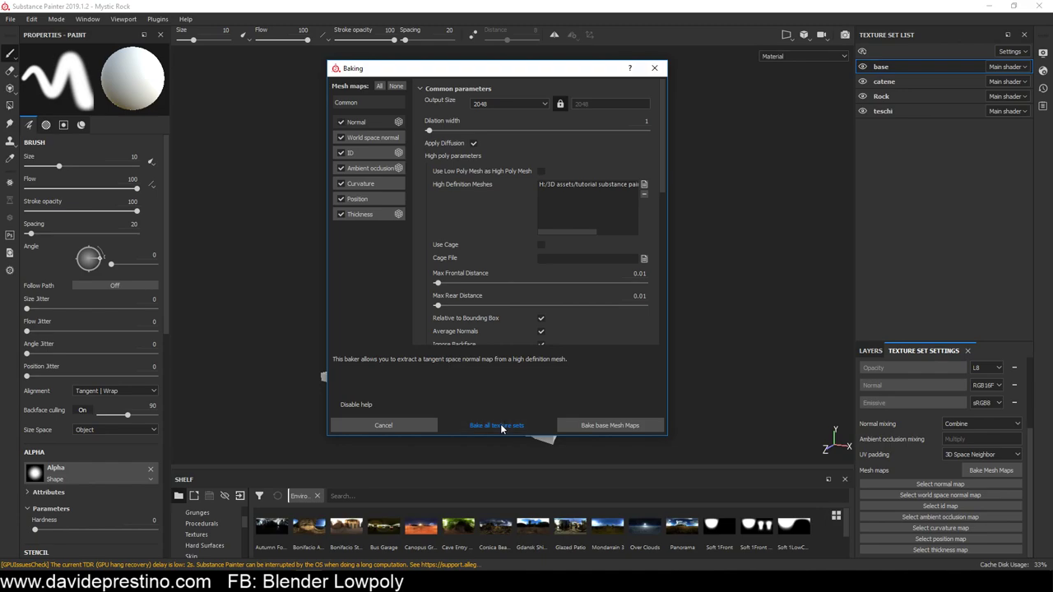
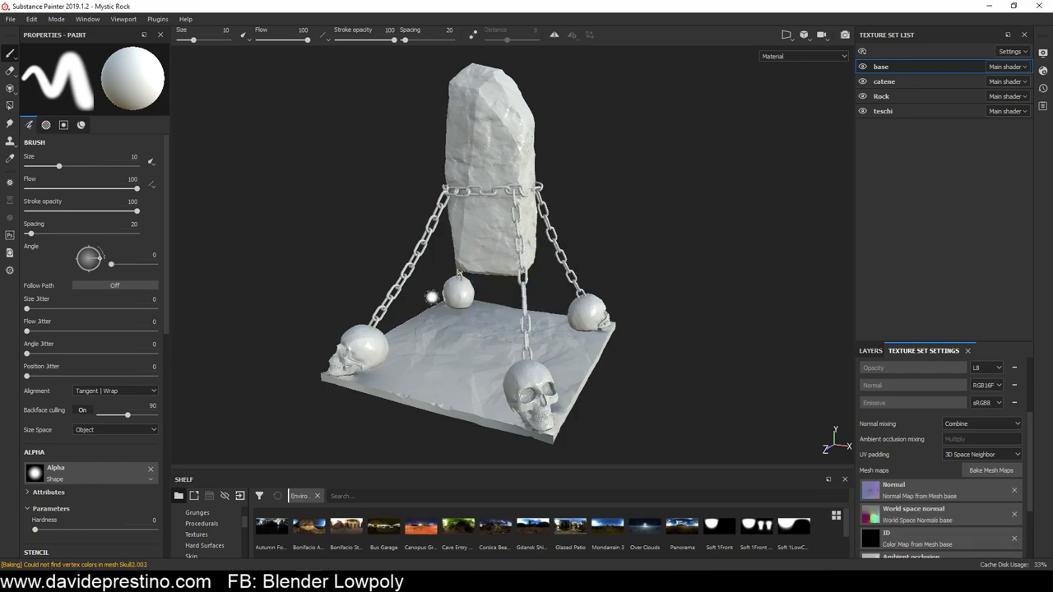
# Orbit and zoom around the Mystic Rock model in Substance Painter to inspect the skulls and chains
pyautogui.scroll(-2, 522, 353)
pyautogui.scroll(6, 522, 354)
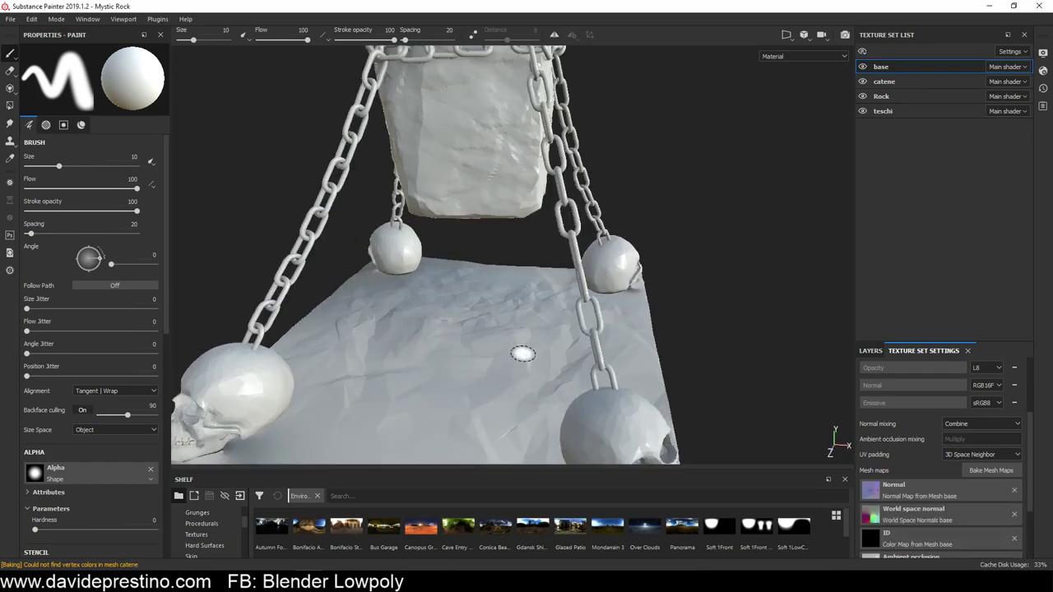
pyautogui.moveTo(522, 354)
pyautogui.keyDown('alt'); pyautogui.mouseDown()
pyautogui.moveTo(827, 327)
pyautogui.moveTo(445, 323)
pyautogui.moveTo(522, 337)
pyautogui.moveTo(526, 298)
pyautogui.mouseUp(); pyautogui.keyUp('alt')
pyautogui.press('f')
pyautogui.scroll(5, 522, 338)
pyautogui.scroll(3, 526, 298)
pyautogui.scroll(3, 531, 301)
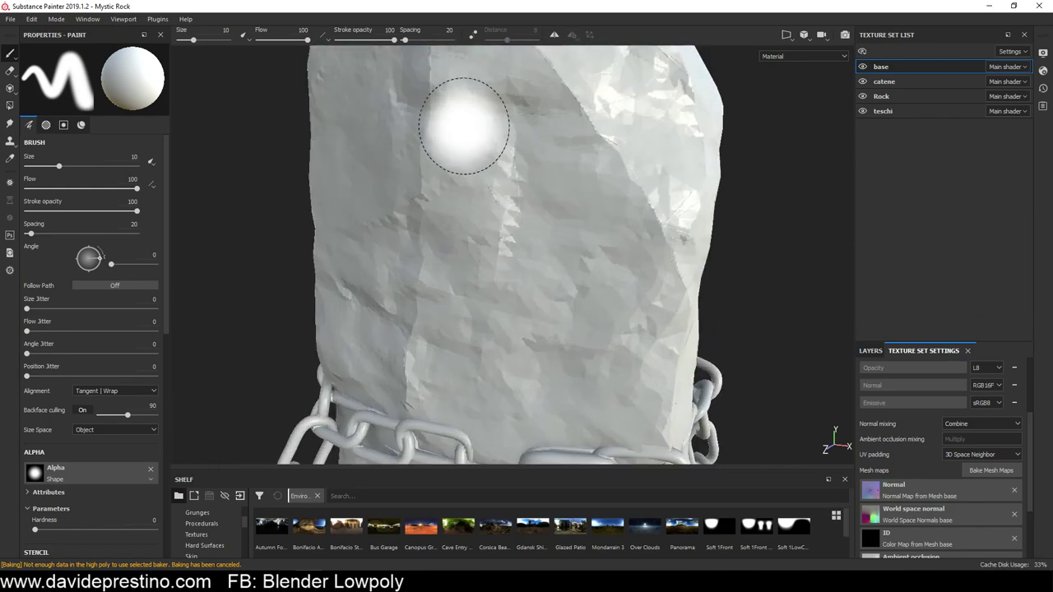
pyautogui.scroll(2, 541, 277)
pyautogui.scroll(2, 535, 247)
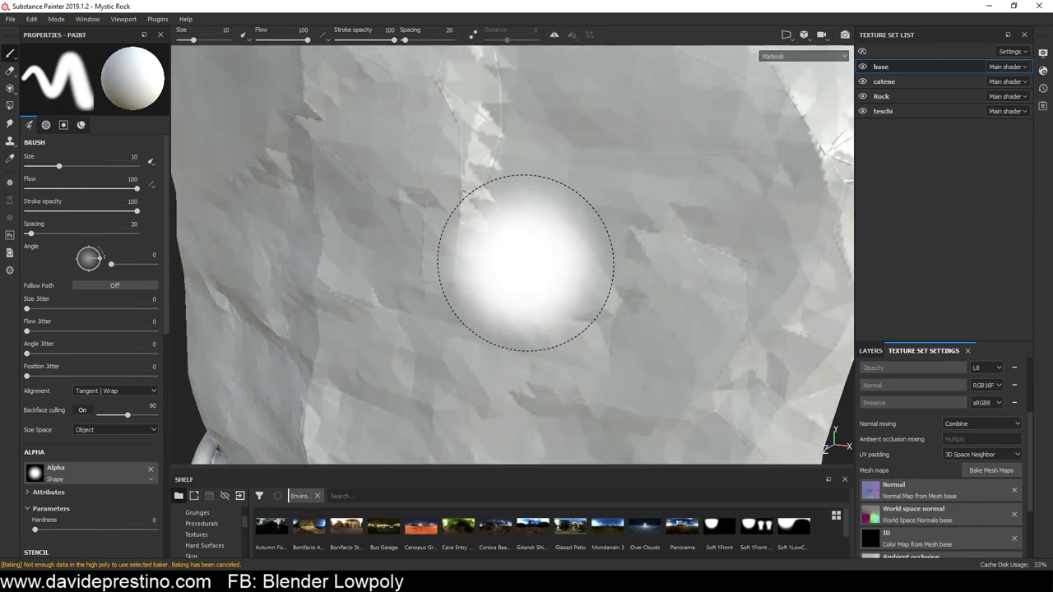
pyautogui.scroll(-3, 525, 263)
pyautogui.scroll(-2, 517, 278)
pyautogui.scroll(-1, 517, 276)
pyautogui.keyDown('alt'); pyautogui.moveTo(526, 275); pyautogui.dragTo(520, 143); pyautogui.keyUp('alt')
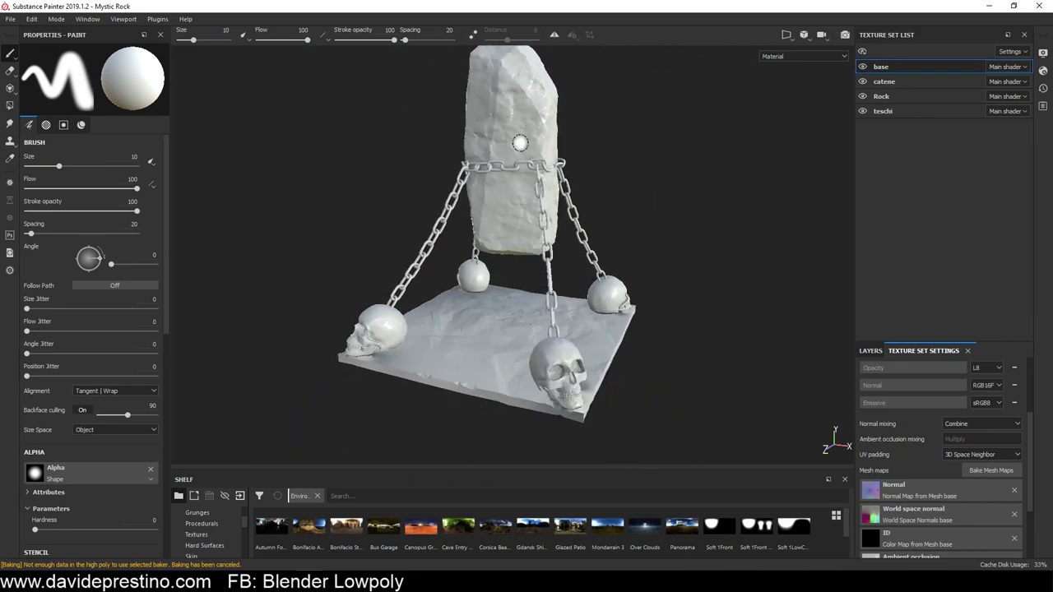
pyautogui.keyDown('alt'); pyautogui.moveTo(491, 260); pyautogui.dragTo(419, 333); pyautogui.keyUp('alt')
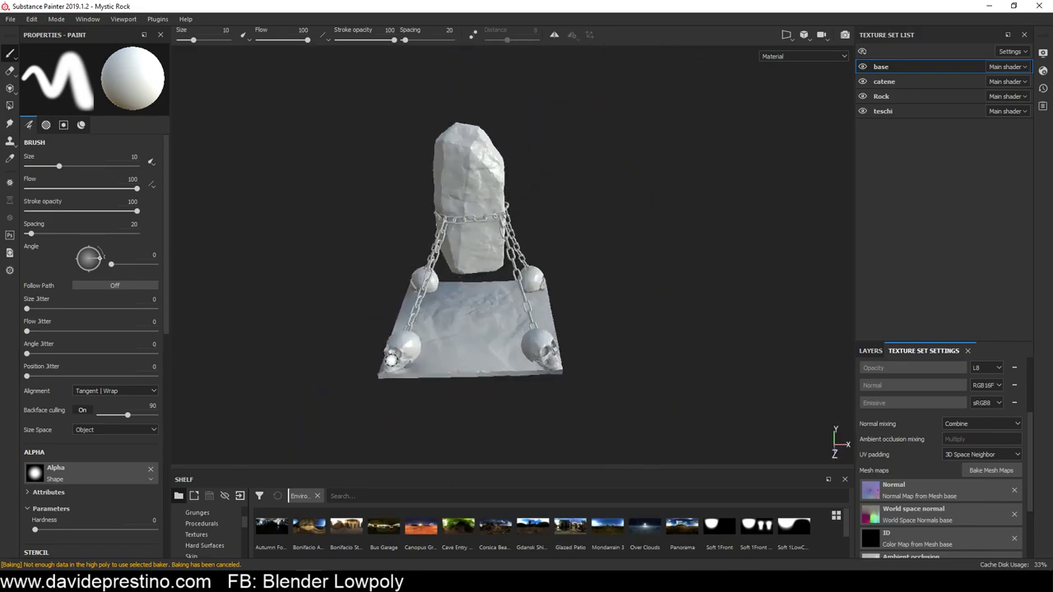
pyautogui.scroll(4, 395, 355)
pyautogui.scroll(3, 396, 355)
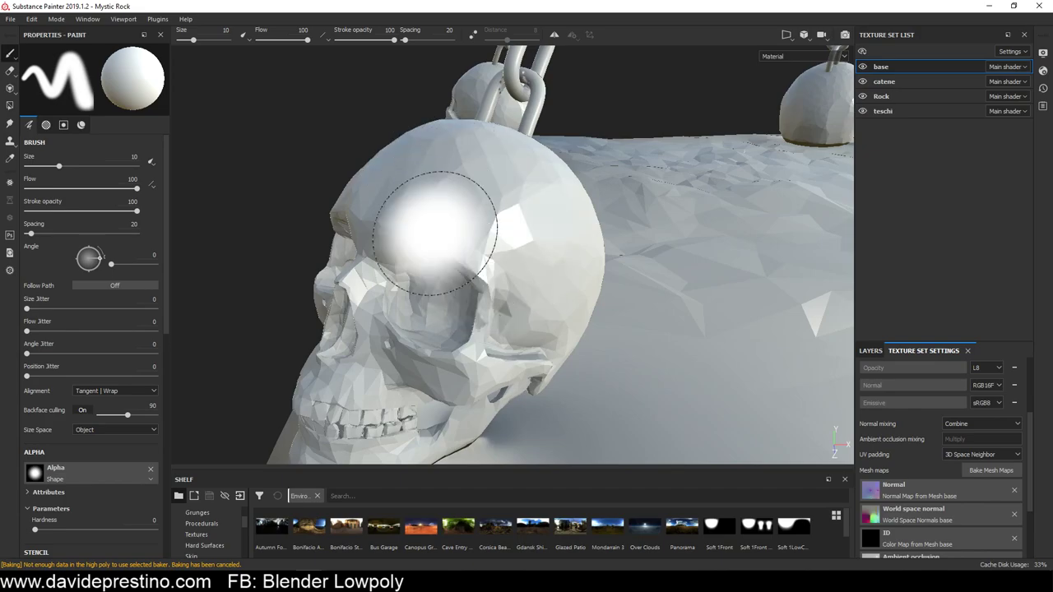
pyautogui.scroll(-3, 682, 317)
pyautogui.keyDown('alt'); pyautogui.moveTo(628, 296); pyautogui.dragTo(546, 376); pyautogui.keyUp('alt')
pyautogui.scroll(2, 557, 353)
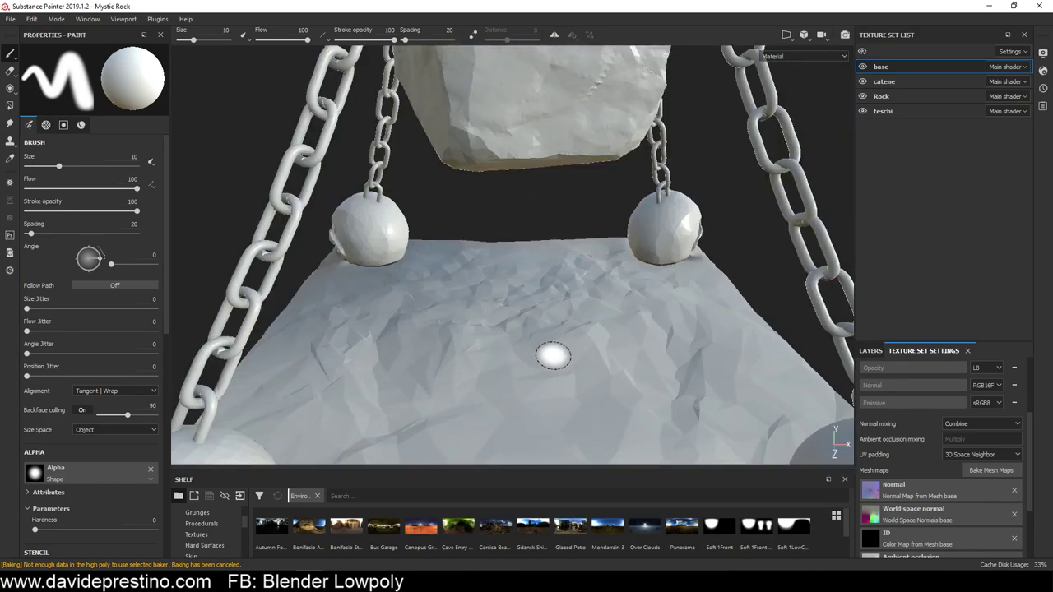
pyautogui.scroll(-4, 554, 340)
pyautogui.moveTo(554, 341)
pyautogui.keyDown('alt'); pyautogui.mouseDown()
pyautogui.moveTo(496, 342)
pyautogui.moveTo(563, 367)
pyautogui.moveTo(534, 280)
pyautogui.moveTo(514, 298)
pyautogui.mouseUp(); pyautogui.keyUp('alt')
# In Blender, smooth-shade the standing rock and the base slab
pyautogui.hotkey('alt', 'Tab')
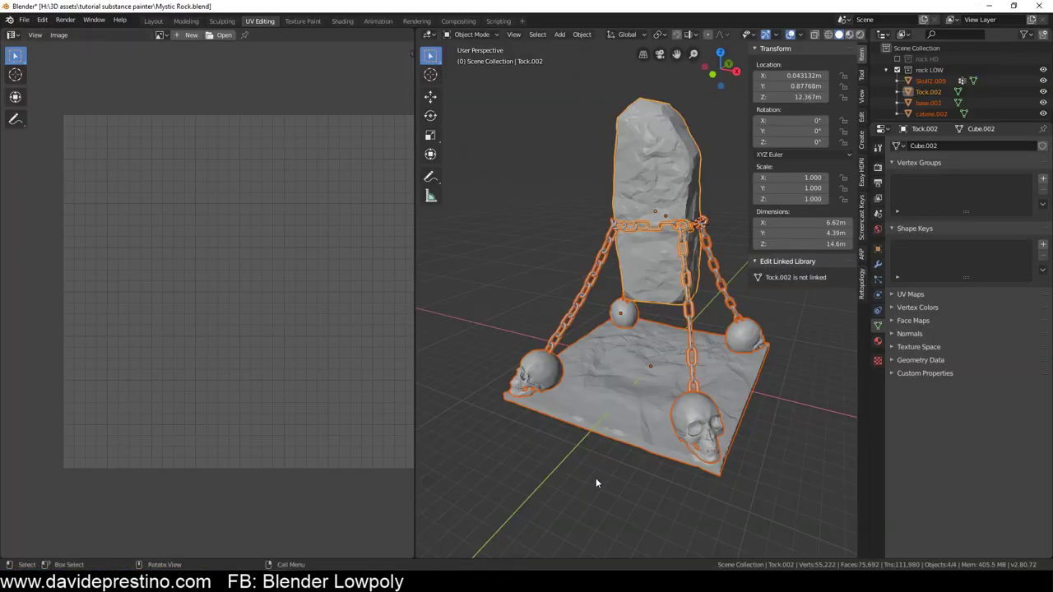
pyautogui.scroll(5, 625, 461)
pyautogui.scroll(1, 675, 442)
pyautogui.scroll(5, 702, 441)
pyautogui.moveTo(685, 420); pyautogui.dragTo(615, 366, button='middle')
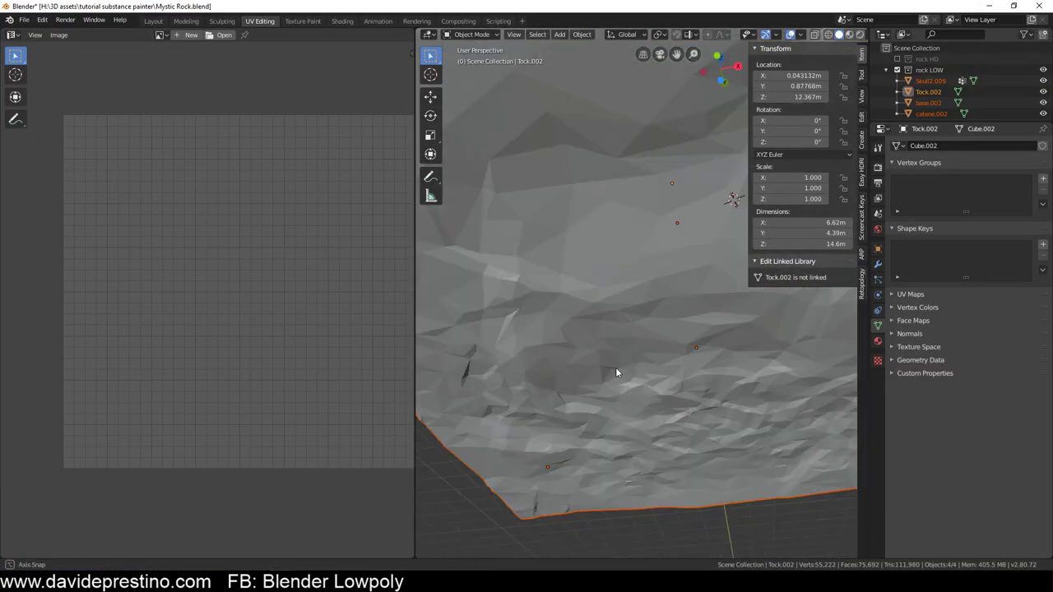
pyautogui.scroll(-5, 617, 440)
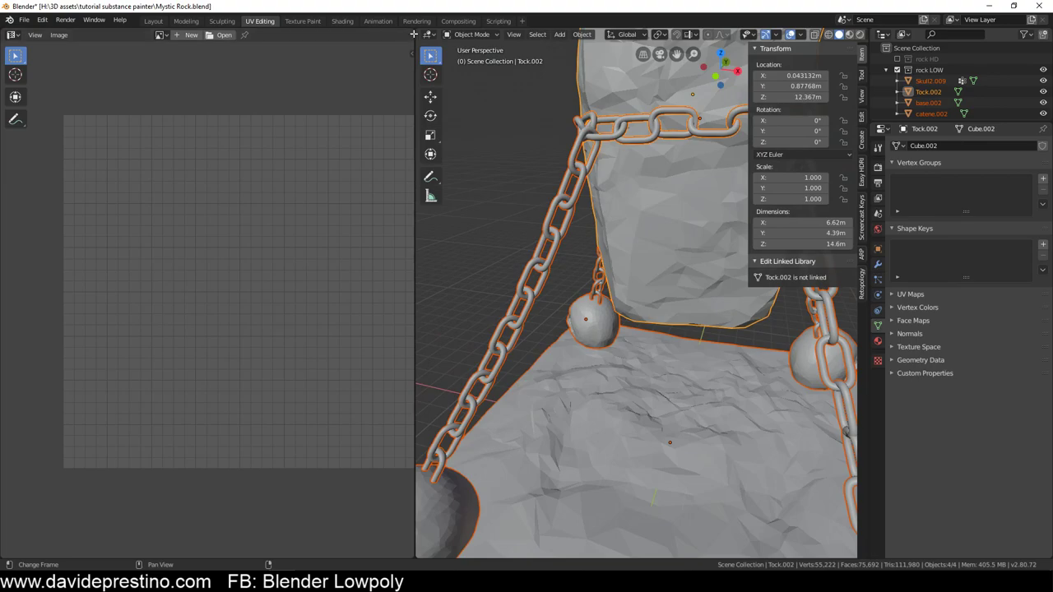
pyautogui.hotkey('ctrl', 'space')
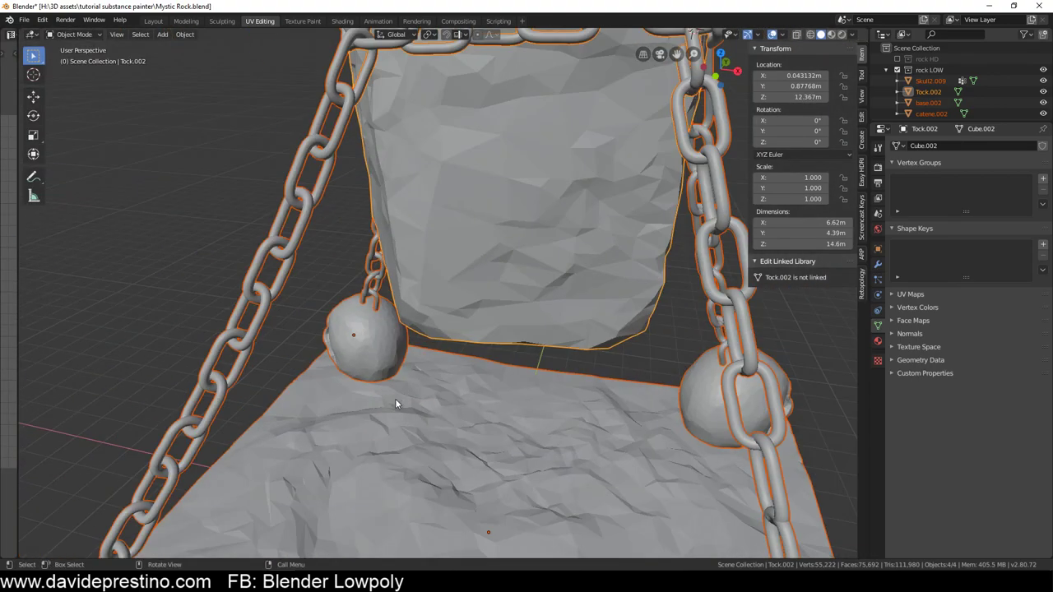
pyautogui.scroll(-5, 395, 398)
pyautogui.scroll(1, 452, 371)
pyautogui.scroll(4, 465, 333)
pyautogui.click(456, 173)
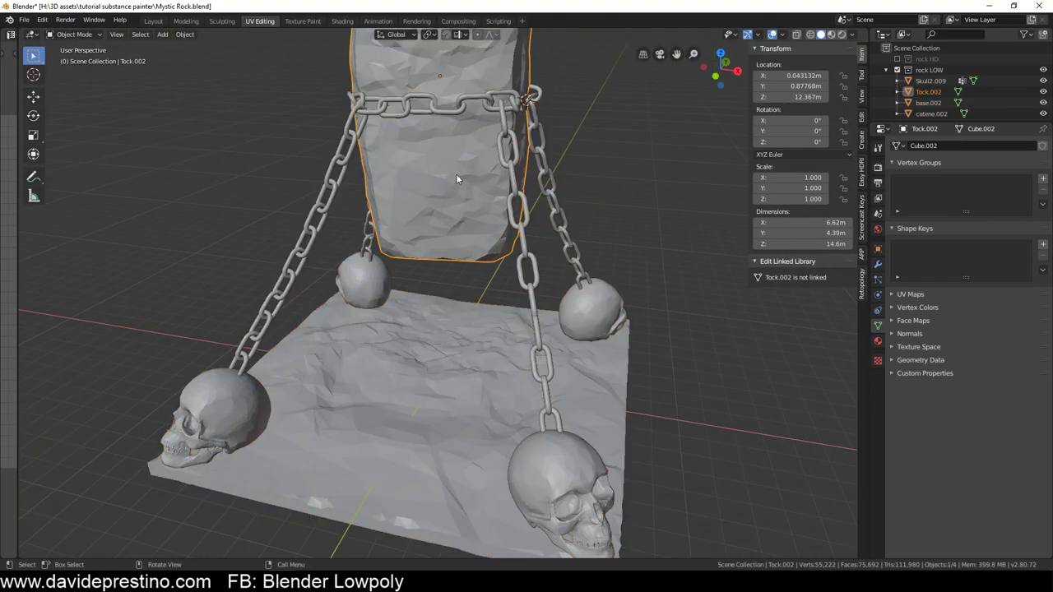
pyautogui.rightClick(439, 171)
pyautogui.click(413, 188)
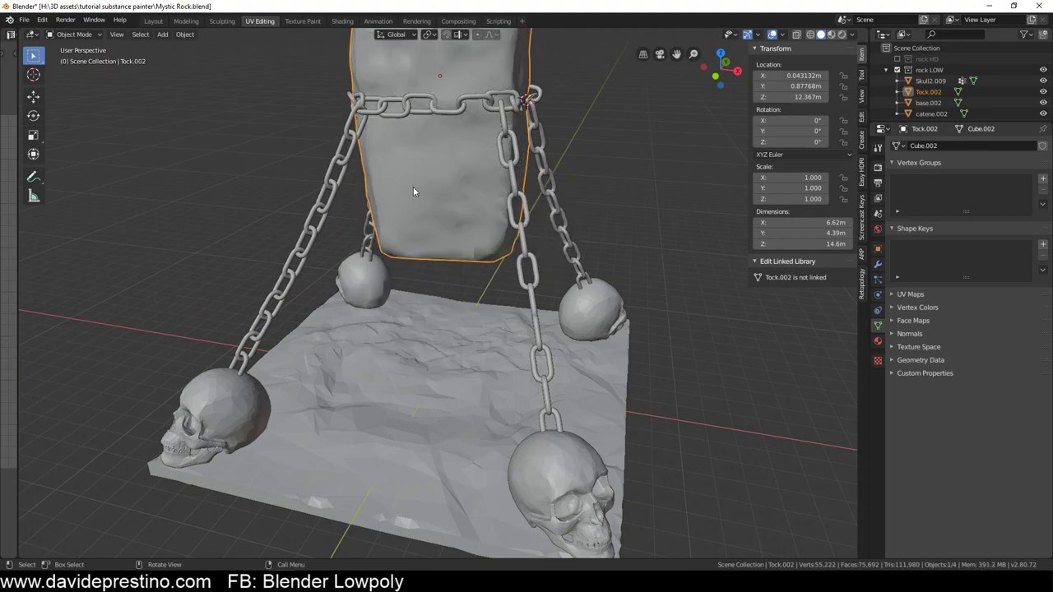
pyautogui.click(389, 365)
pyautogui.rightClick(389, 366)
pyautogui.click(389, 365)
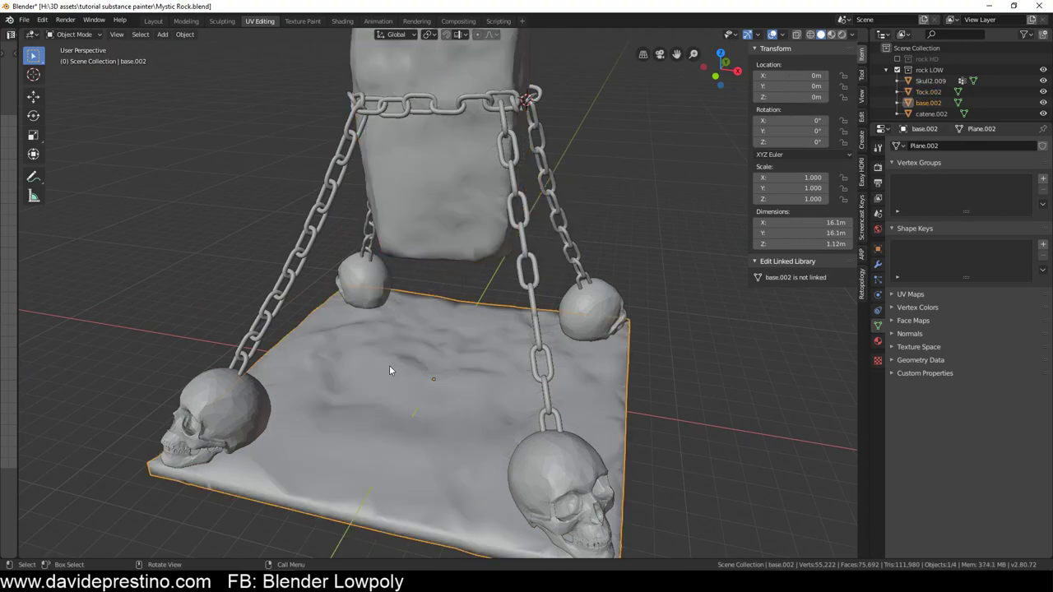
# Smooth-shade the skulls and the catene.002 chains object
pyautogui.click(379, 288)
pyautogui.rightClick(378, 287)
pyautogui.click(378, 284)
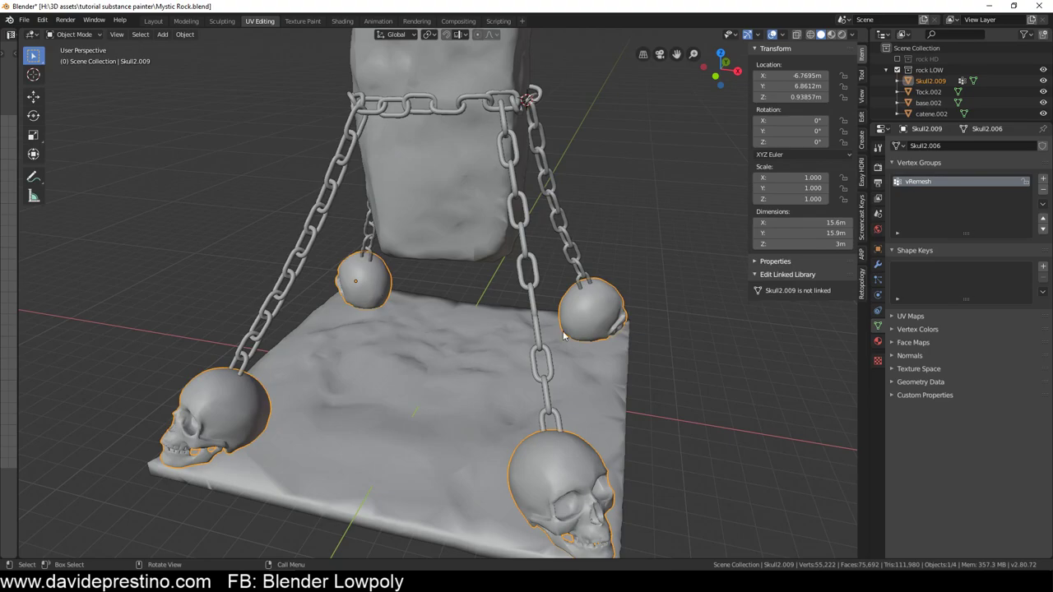
pyautogui.keyDown('shift'); pyautogui.moveTo(472, 206); pyautogui.dragTo(476, 364, button='middle'); pyautogui.keyUp('shift')
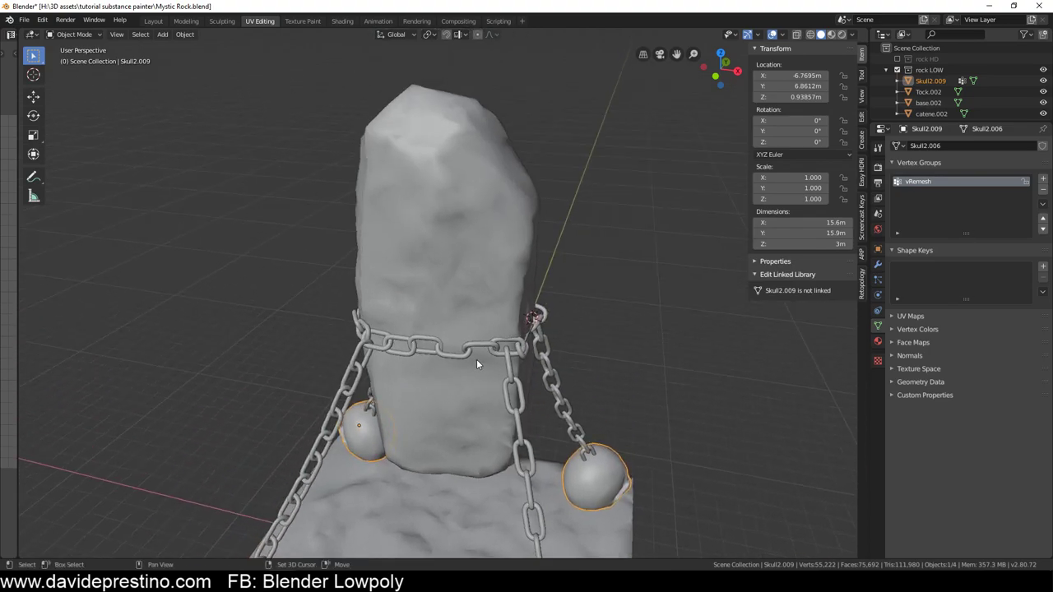
pyautogui.click(433, 340)
pyautogui.rightClick(425, 336)
pyautogui.click(425, 336)
# Check the chains from below and above, then select every object in the scene
pyautogui.press('KP_Decimal')
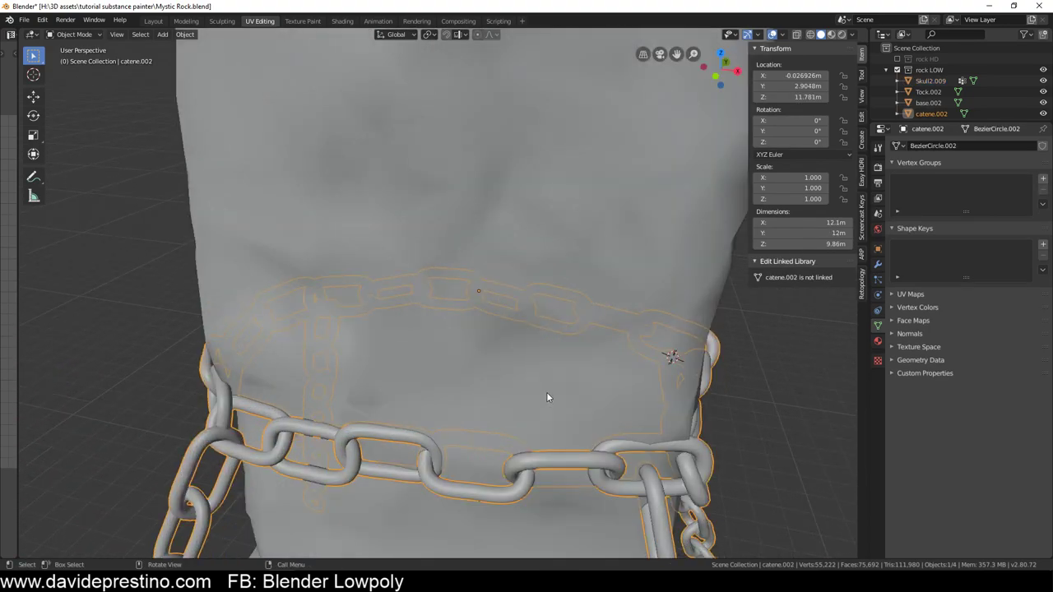
pyautogui.scroll(-5, 548, 393)
pyautogui.press('ctrl+KP_7')
pyautogui.moveTo(461, 363)
pyautogui.mouseDown(button='middle')
pyautogui.moveTo(420, 296)
pyautogui.moveTo(409, 297)
pyautogui.moveTo(441, 358)
pyautogui.moveTo(392, 442)
pyautogui.moveTo(436, 399)
pyautogui.moveTo(429, 409)
pyautogui.mouseUp(button='middle')
pyautogui.press('KP_7')
pyautogui.press('KP_Decimal')
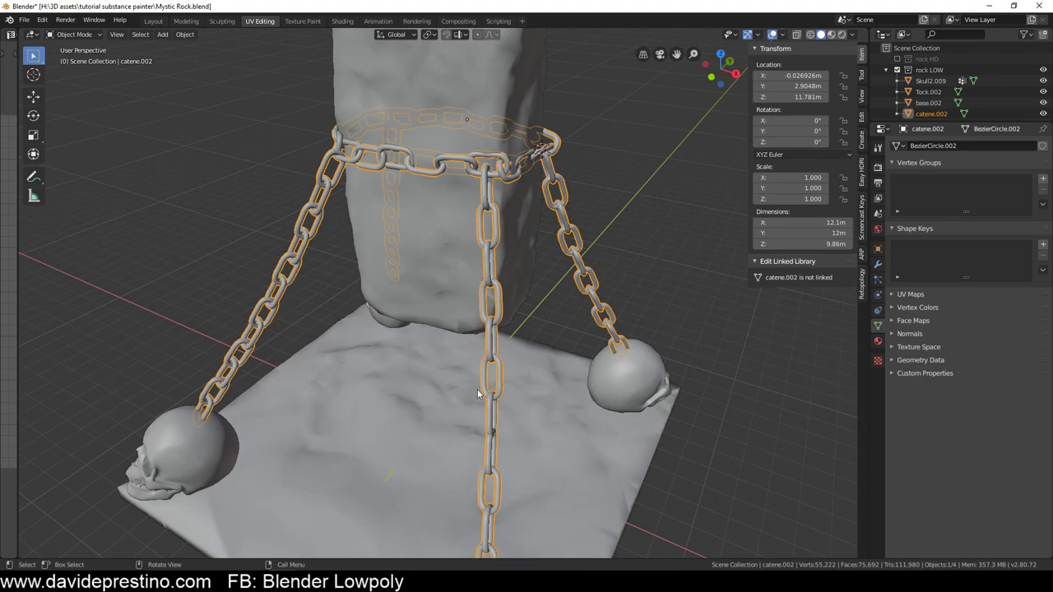
pyautogui.scroll(-5, 481, 382)
pyautogui.scroll(2, 482, 381)
pyautogui.click(461, 389)
pyautogui.press('a')
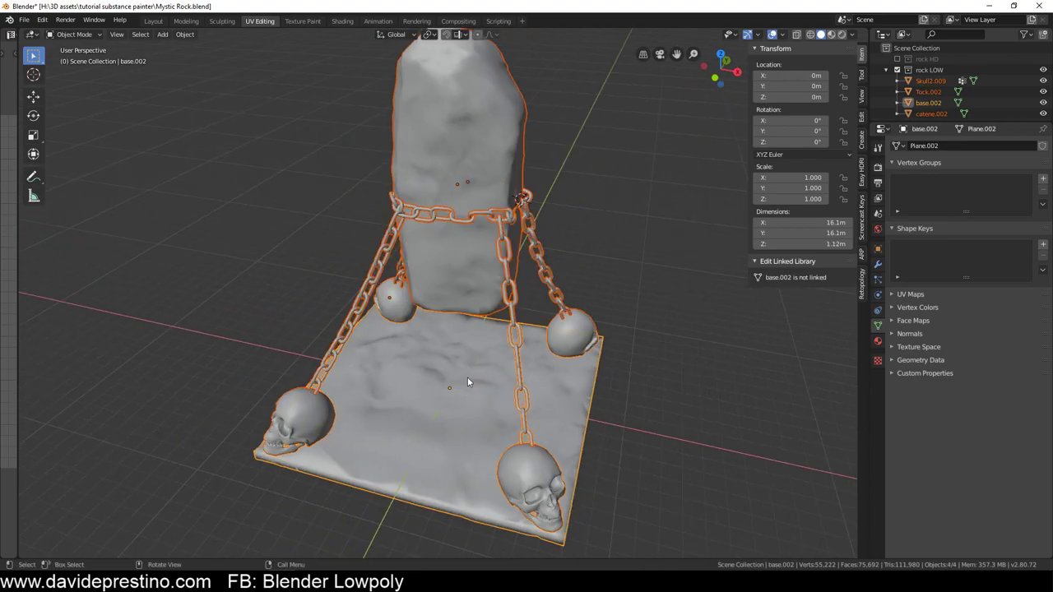
# Export the selected objects as FBX to Mystic Rock LOW.fbx
pyautogui.click(24, 19)
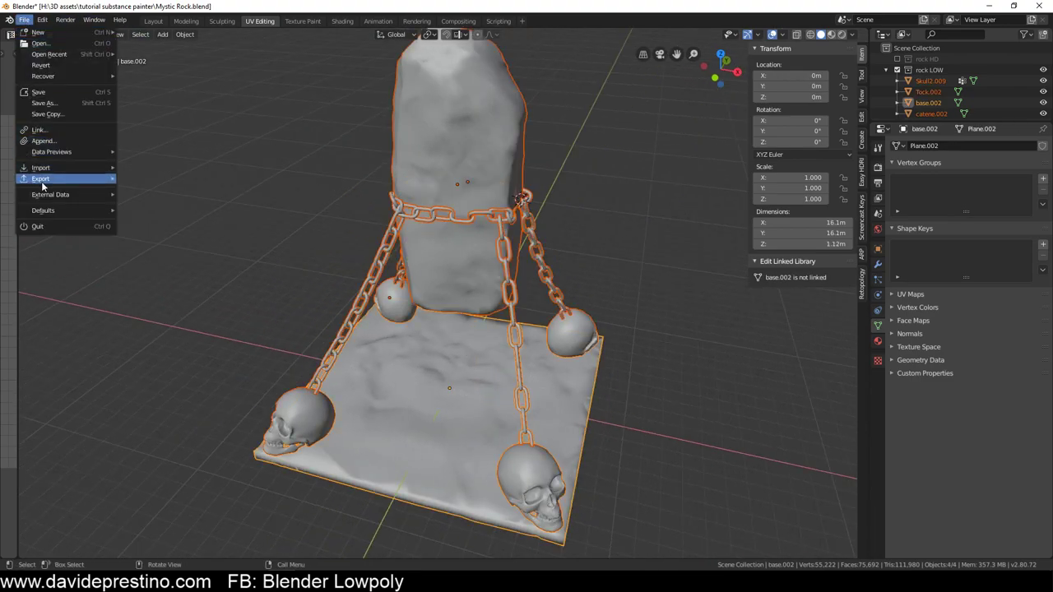
pyautogui.click(163, 201)
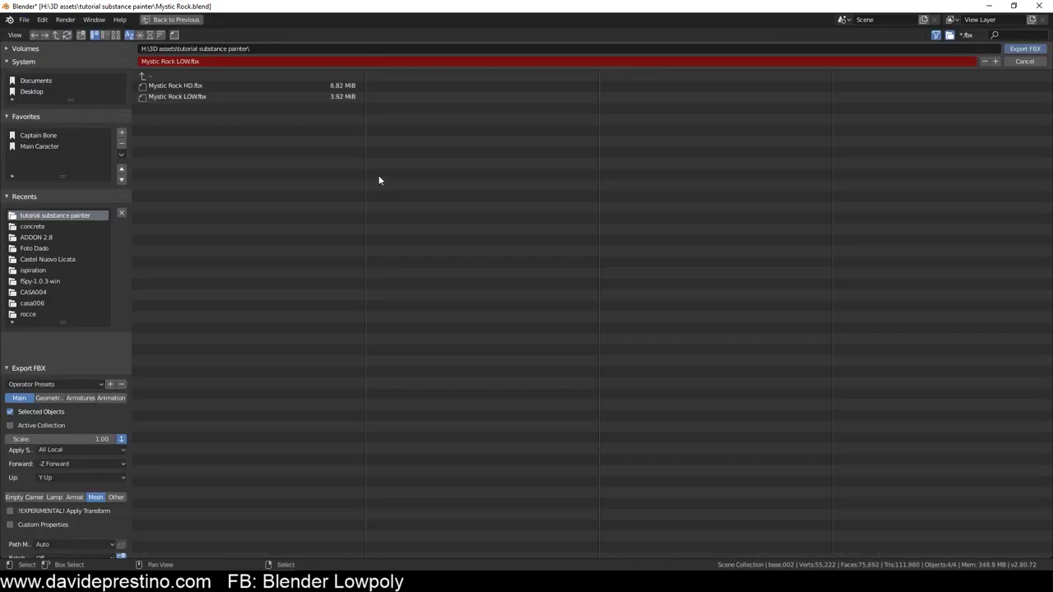
pyautogui.click(202, 96)
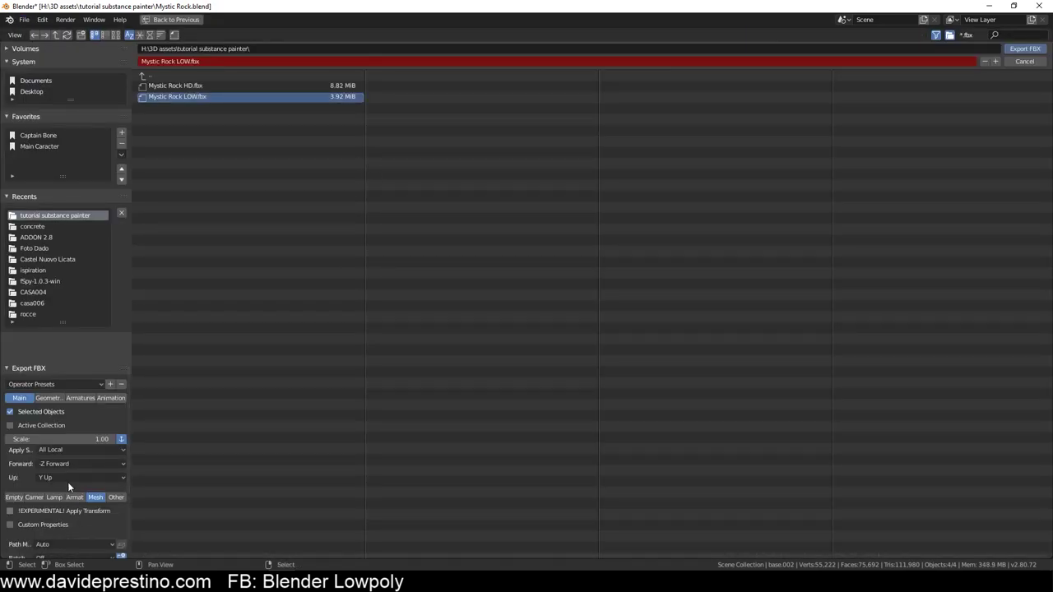
pyautogui.click(1015, 51)
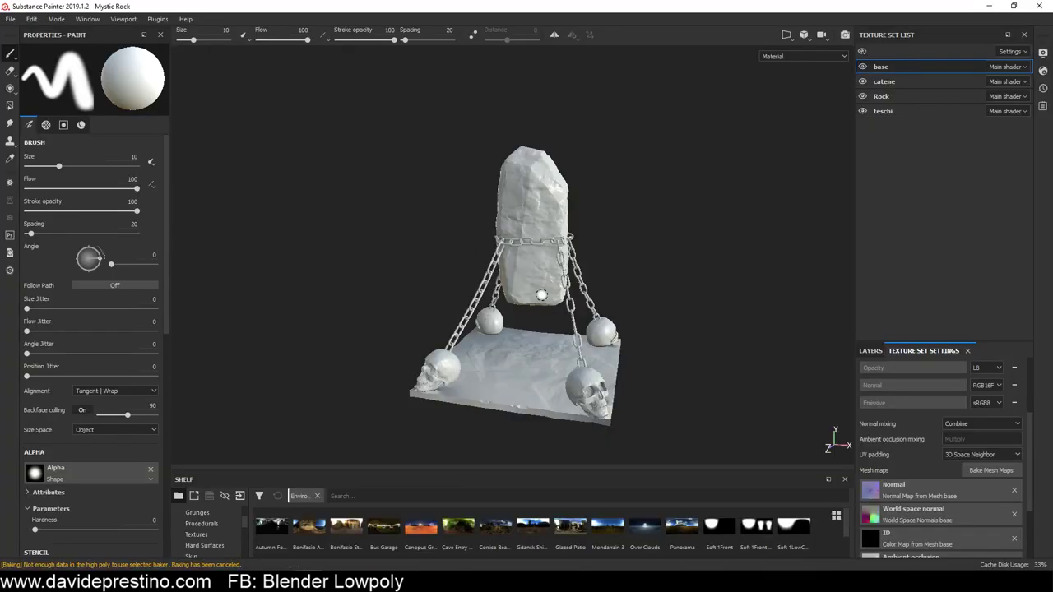
# Orbit and zoom around the untextured Mystic Rock model, then bring up the Edit menu
pyautogui.keyDown('alt'); pyautogui.moveTo(556, 255); pyautogui.dragTo(548, 247); pyautogui.keyUp('alt')
pyautogui.scroll(-2, 547, 246)
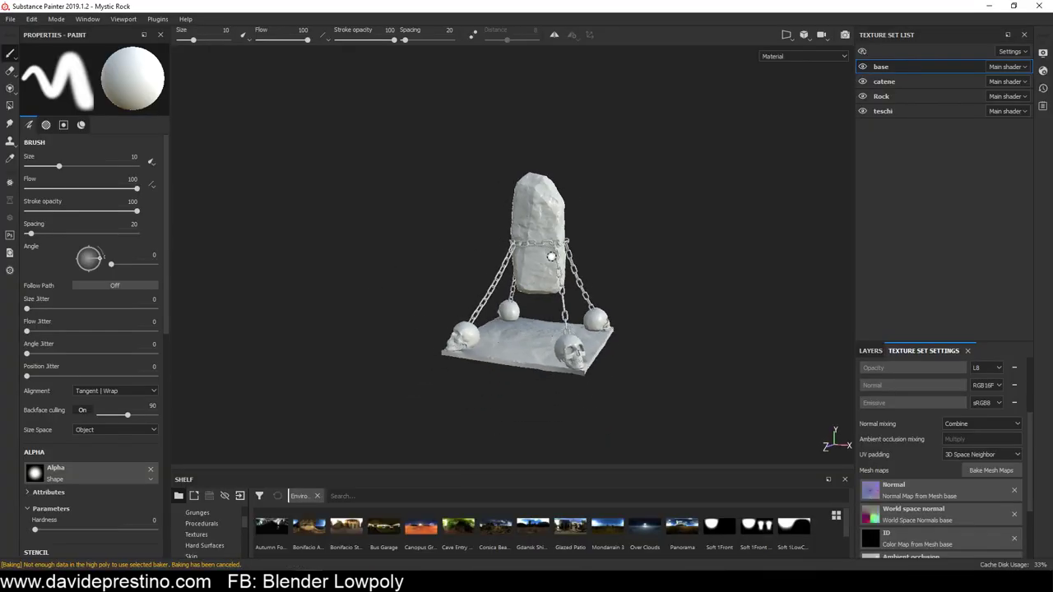
pyautogui.scroll(4, 534, 255)
pyautogui.scroll(2, 584, 209)
pyautogui.scroll(1, 575, 218)
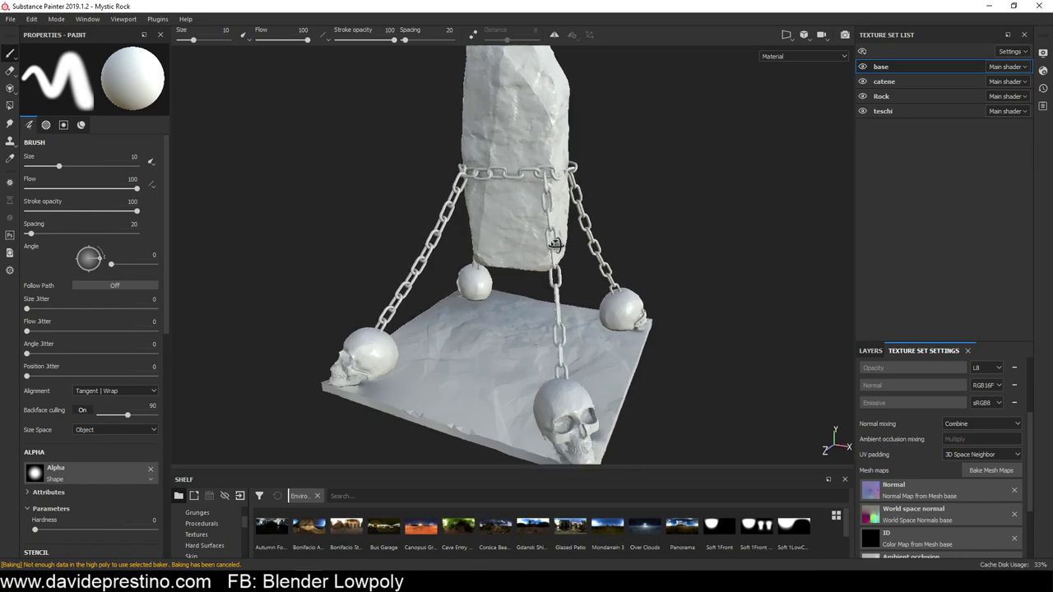
pyautogui.scroll(2, 567, 223)
pyautogui.scroll(2, 561, 230)
pyautogui.scroll(-1, 561, 230)
pyautogui.scroll(-2, 542, 214)
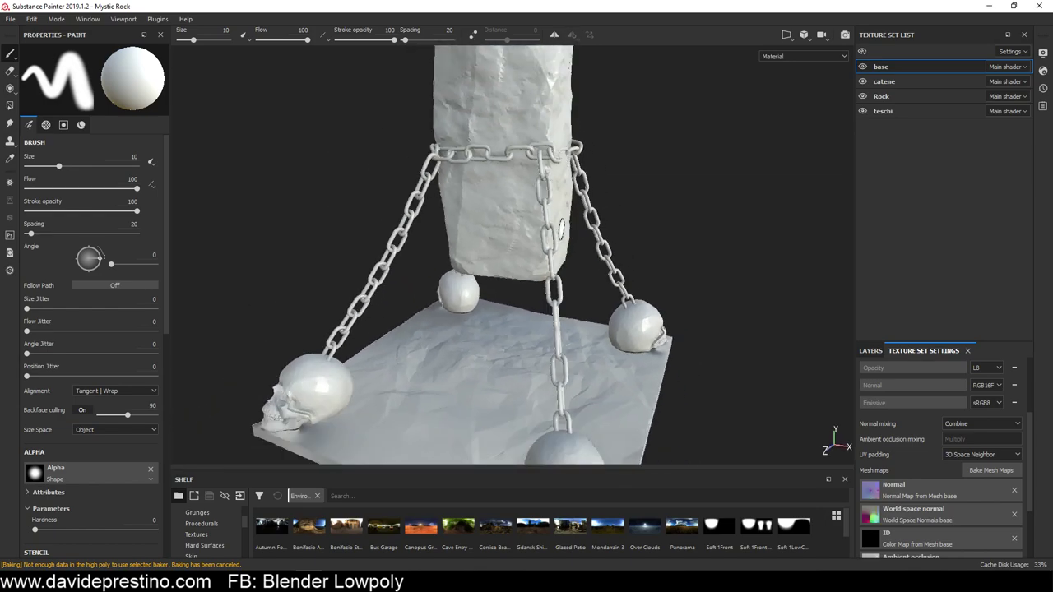
pyautogui.scroll(-2, 506, 185)
pyautogui.keyDown('alt'); pyautogui.moveTo(597, 180); pyautogui.dragTo(592, 207); pyautogui.keyUp('alt')
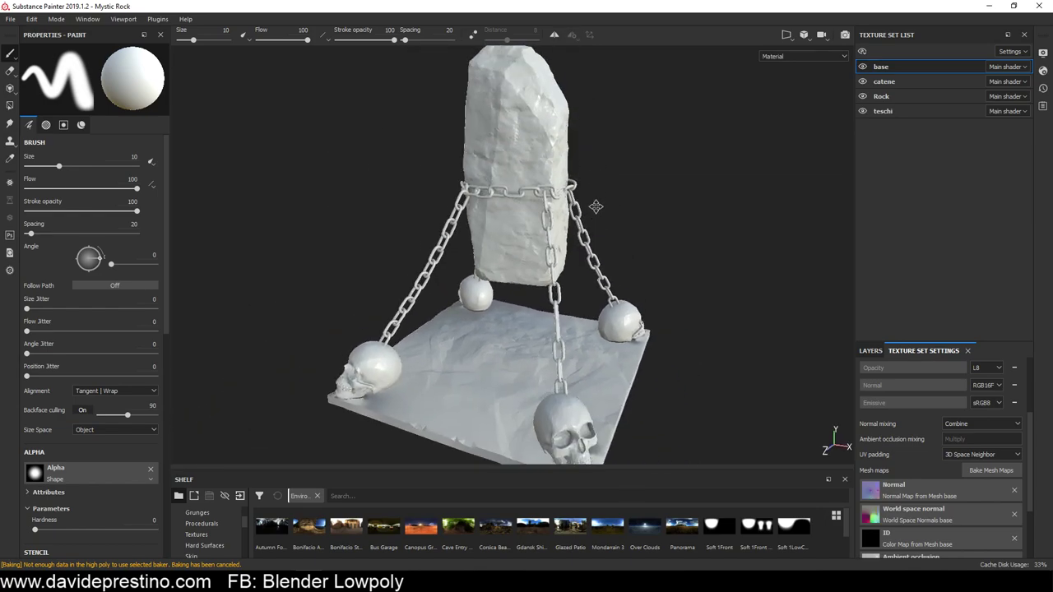
pyautogui.click(31, 19)
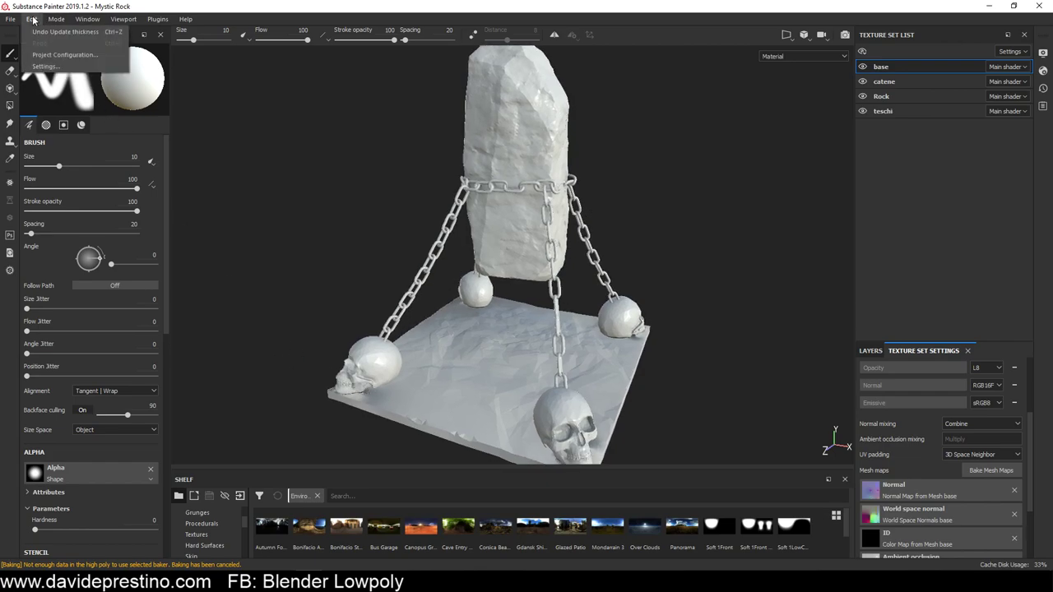
# In Project Configuration, replace the mesh with Mystic Rock LOW.fbx and apply the settings
pyautogui.click(56, 56)
pyautogui.click(613, 227)
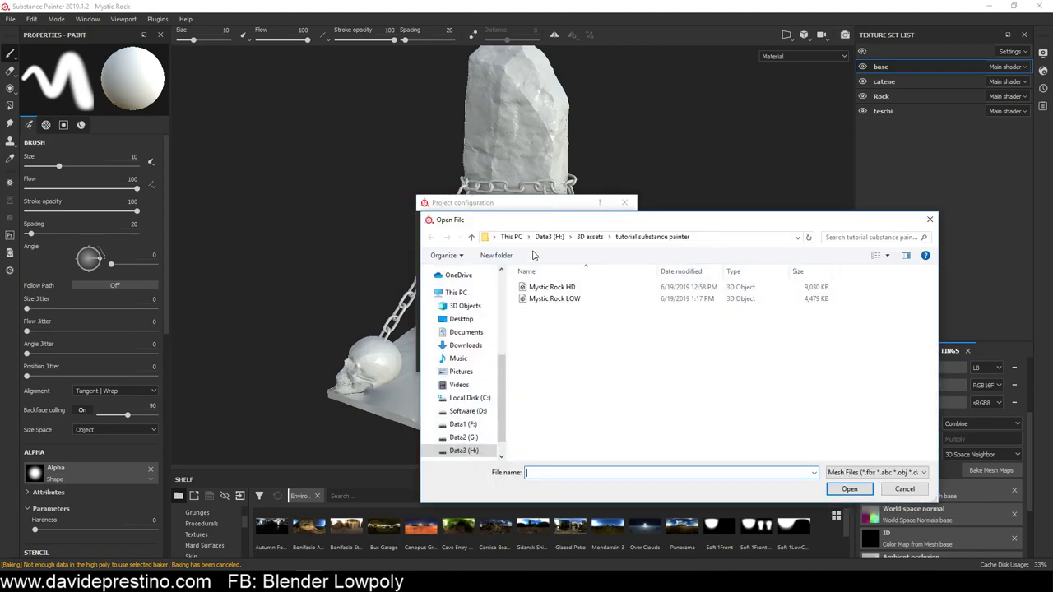
pyautogui.click(565, 301)
pyautogui.click(849, 488)
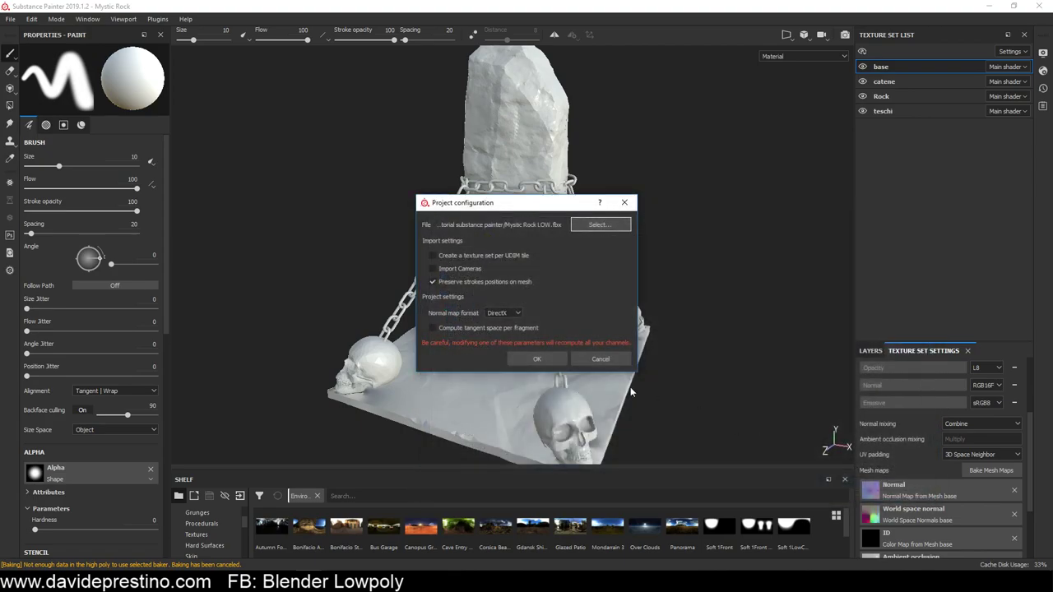
pyautogui.click(556, 357)
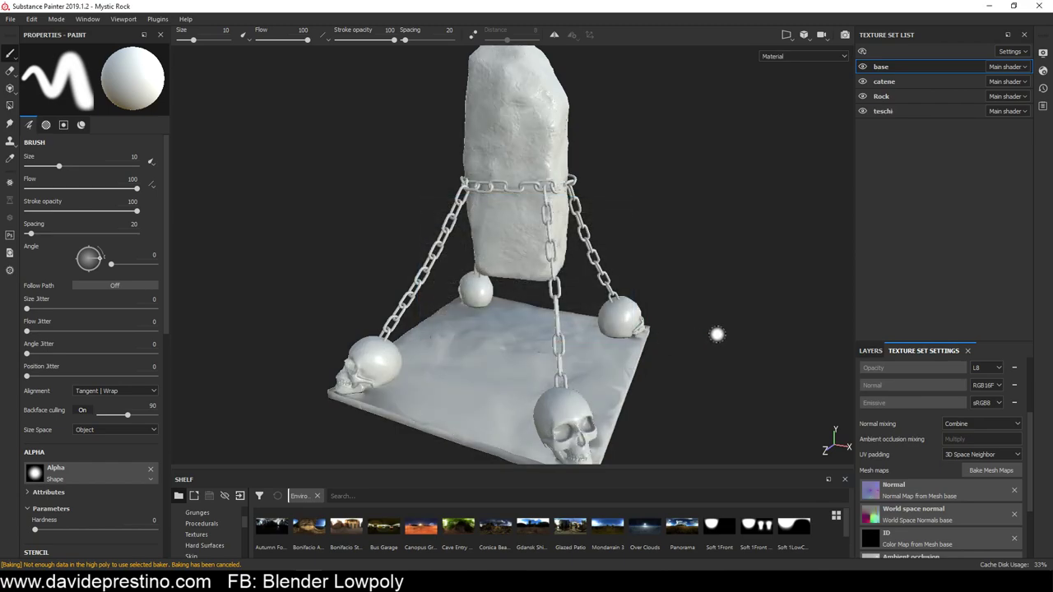
pyautogui.moveTo(471, 252)
pyautogui.keyDown('alt'); pyautogui.mouseDown()
pyautogui.moveTo(522, 251)
pyautogui.moveTo(501, 216)
pyautogui.mouseUp(); pyautogui.keyUp('alt')
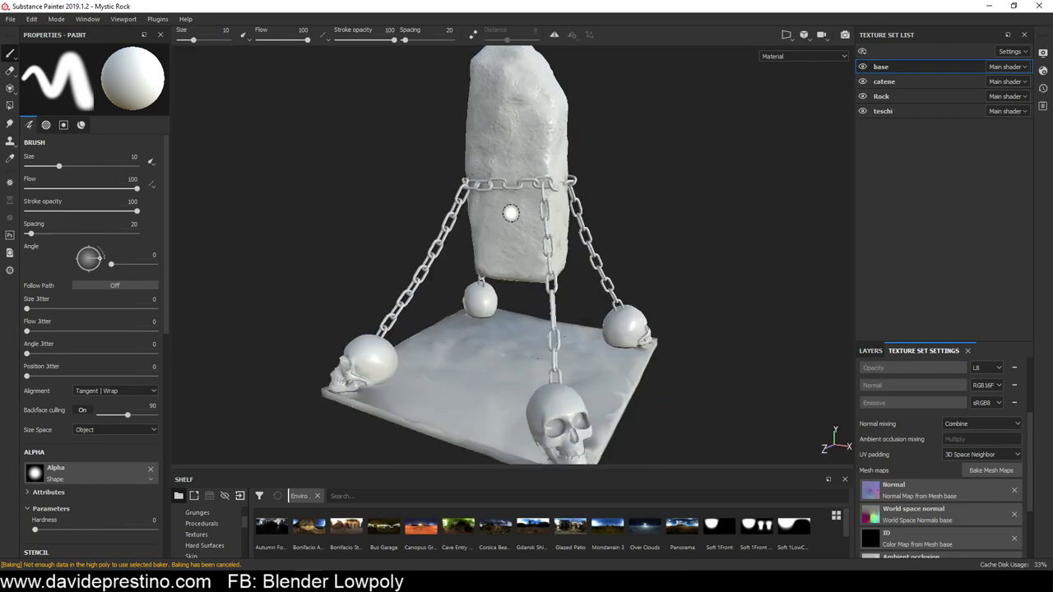
pyautogui.scroll(3, 507, 219)
pyautogui.scroll(3, 514, 204)
pyautogui.scroll(-5, 519, 193)
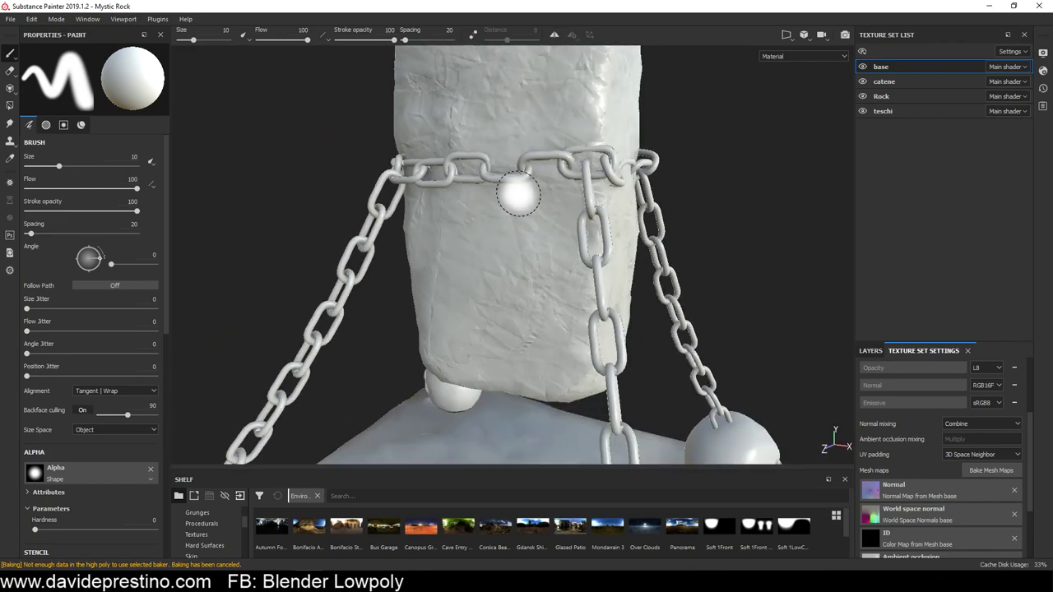
pyautogui.scroll(-2, 512, 192)
pyautogui.moveTo(512, 192)
pyautogui.keyDown('alt'); pyautogui.mouseDown()
pyautogui.moveTo(502, 311)
pyautogui.moveTo(564, 251)
pyautogui.mouseUp(); pyautogui.keyUp('alt')
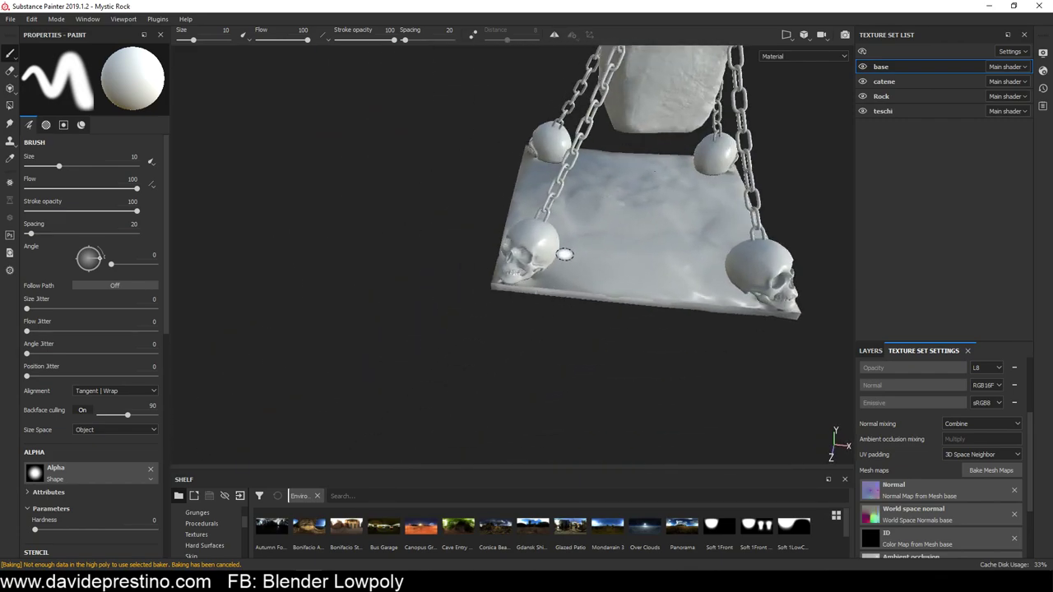
pyautogui.scroll(1, 568, 252)
pyautogui.scroll(3, 574, 252)
pyautogui.moveTo(616, 224)
pyautogui.keyDown('alt'); pyautogui.mouseDown()
pyautogui.moveTo(682, 195)
pyautogui.moveTo(735, 218)
pyautogui.moveTo(465, 263)
pyautogui.moveTo(322, 237)
pyautogui.moveTo(545, 235)
pyautogui.mouseUp(); pyautogui.keyUp('alt')
pyautogui.scroll(-3, 546, 235)
pyautogui.scroll(-2, 567, 275)
pyautogui.moveTo(568, 274)
pyautogui.keyDown('alt'); pyautogui.mouseDown()
pyautogui.moveTo(546, 247)
pyautogui.moveTo(575, 223)
pyautogui.moveTo(557, 226)
pyautogui.moveTo(604, 239)
pyautogui.mouseUp(); pyautogui.keyUp('alt')
pyautogui.scroll(2, 591, 256)
pyautogui.scroll(1, 589, 236)
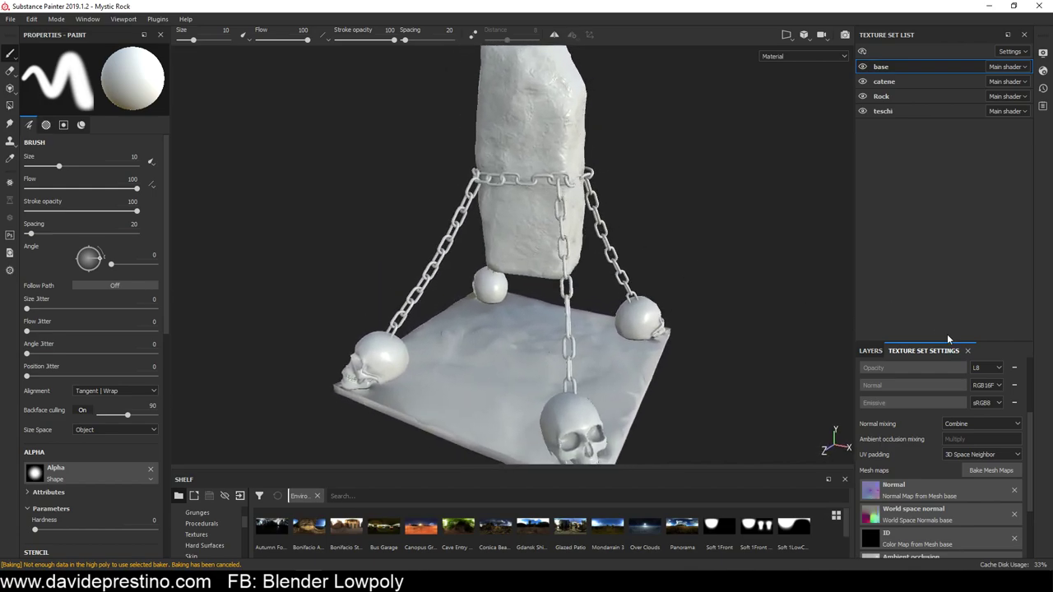
# Bake mesh maps for all texture sets, then orbit the freshly baked rock
pyautogui.click(983, 469)
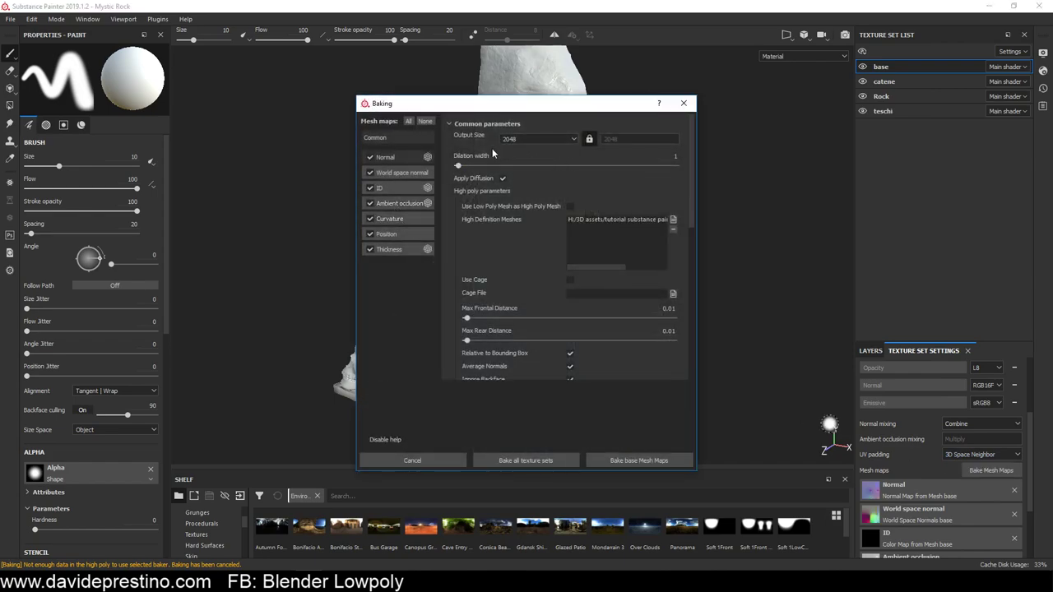
pyautogui.click(526, 460)
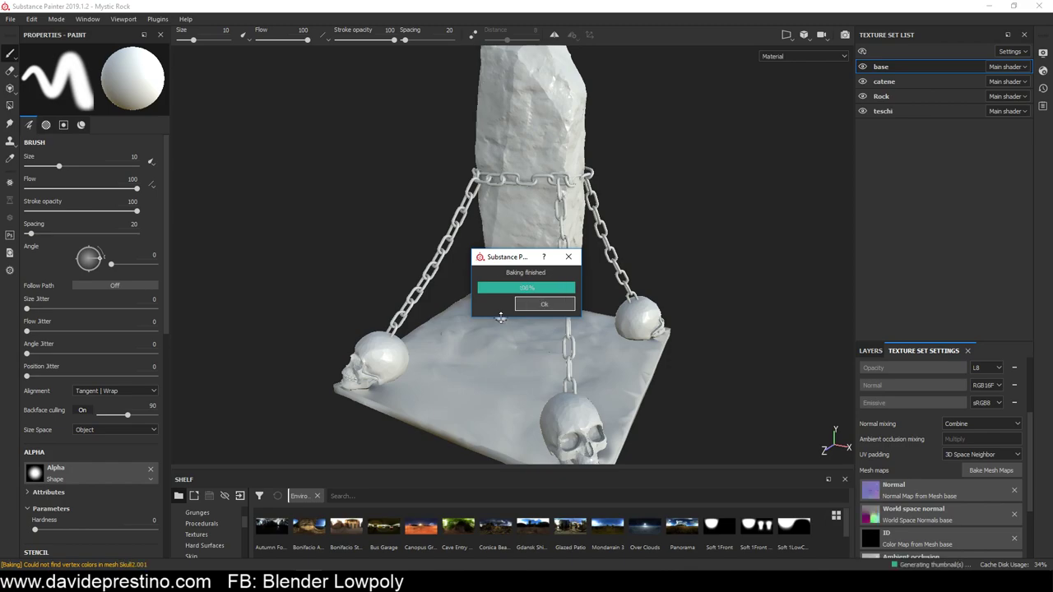
pyautogui.moveTo(500, 312)
pyautogui.keyDown('alt'); pyautogui.mouseDown()
pyautogui.moveTo(728, 321)
pyautogui.moveTo(447, 359)
pyautogui.moveTo(521, 319)
pyautogui.mouseUp(); pyautogui.keyUp('alt')
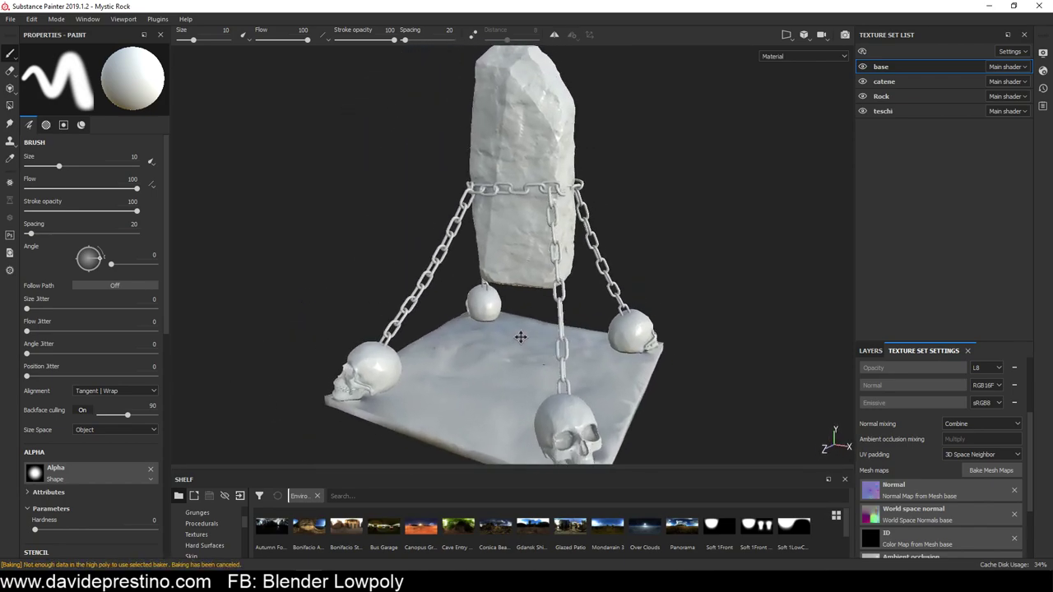
# Zoom, pan and orbit the baked Mystic Rock model to a lower, more frontal view
pyautogui.scroll(3, 522, 329)
pyautogui.scroll(-3, 521, 329)
pyautogui.scroll(-2, 527, 319)
pyautogui.keyDown('alt'); pyautogui.moveTo(526, 318); pyautogui.dragTo(527, 274); pyautogui.keyUp('alt')
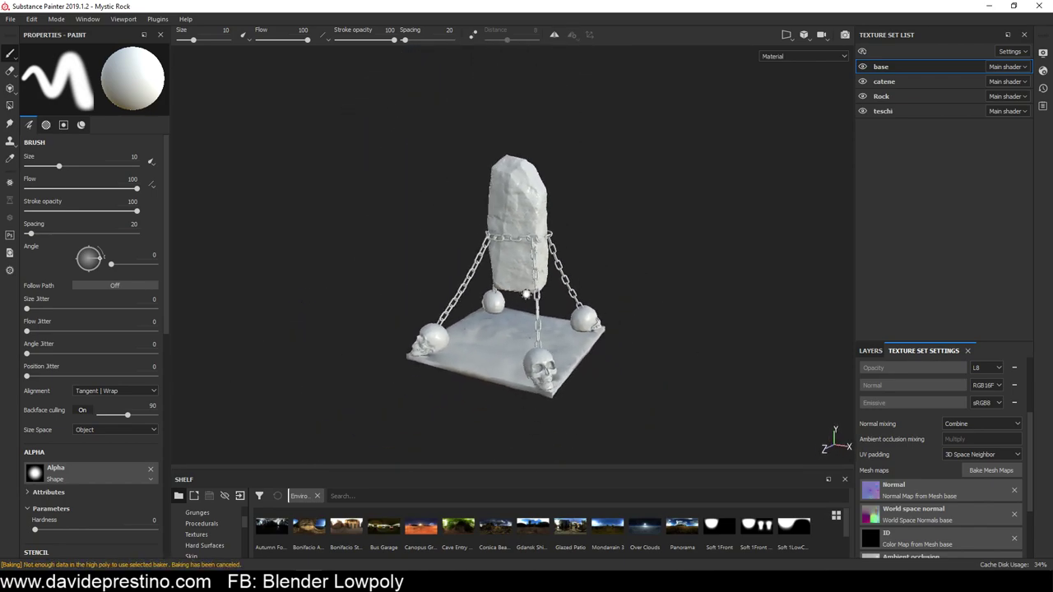
pyautogui.scroll(3, 527, 274)
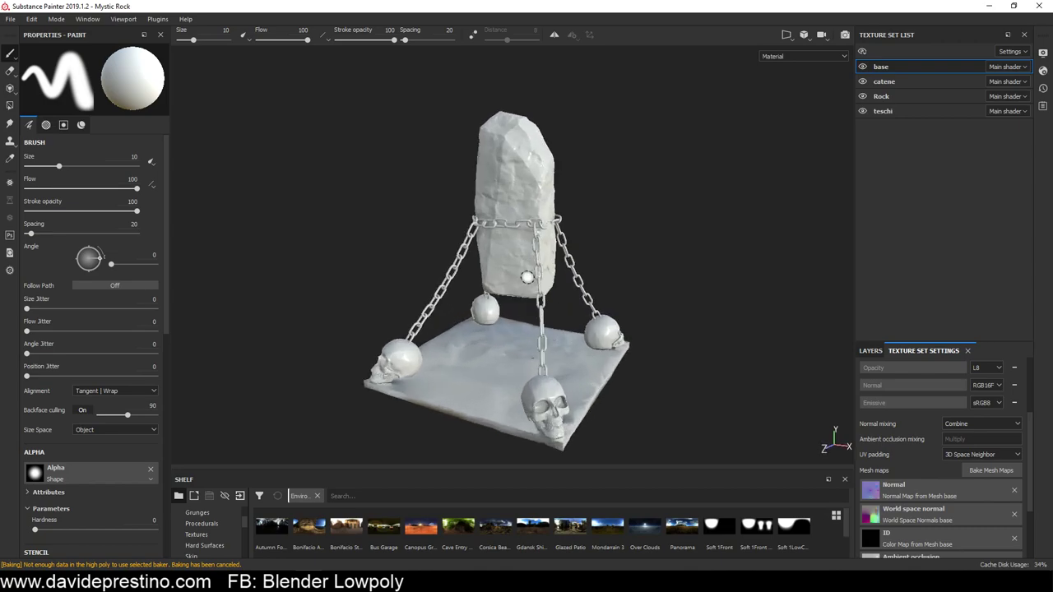
pyautogui.keyDown('alt'); pyautogui.moveTo(530, 272); pyautogui.dragTo(555, 247, button='middle'); pyautogui.keyUp('alt')
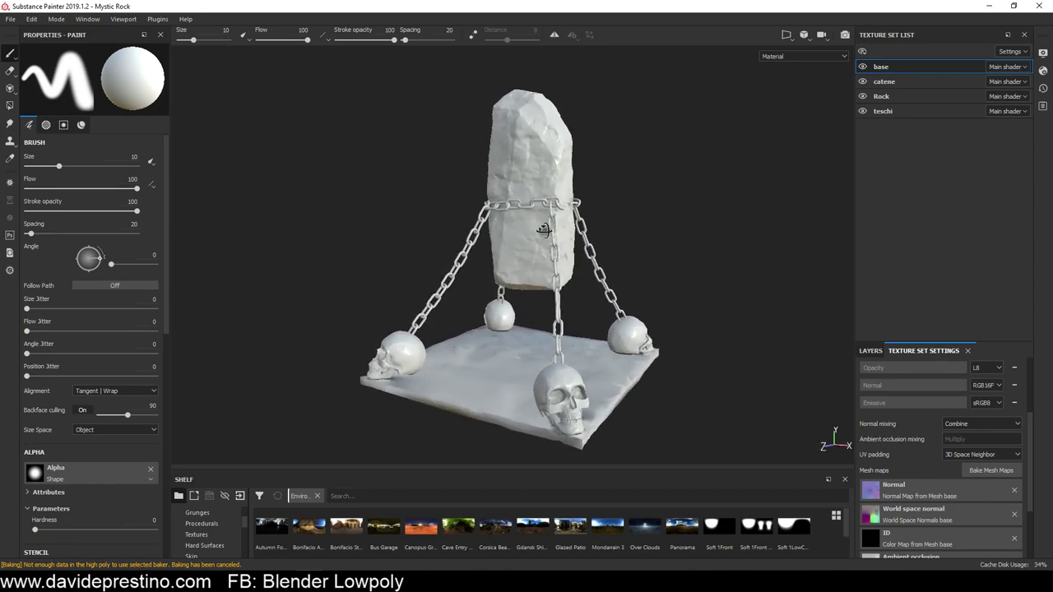
pyautogui.keyDown('alt'); pyautogui.moveTo(555, 246); pyautogui.dragTo(571, 225); pyautogui.keyUp('alt')
# In Display Settings, set environment opacity to 8 and environment rotation to 349, then close it
pyautogui.click(1041, 54)
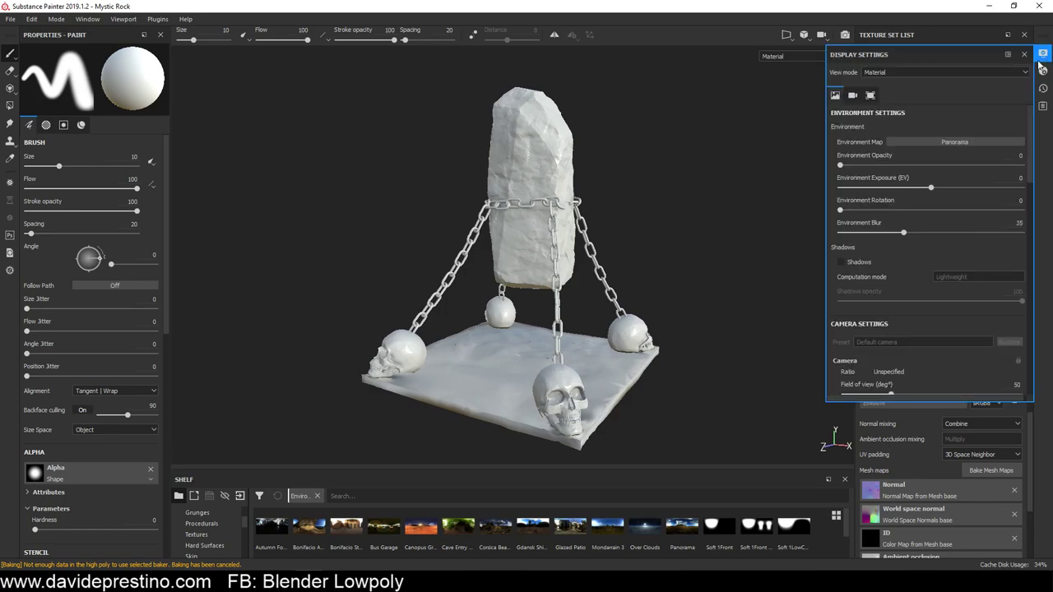
pyautogui.moveTo(839, 167); pyautogui.dragTo(855, 170)
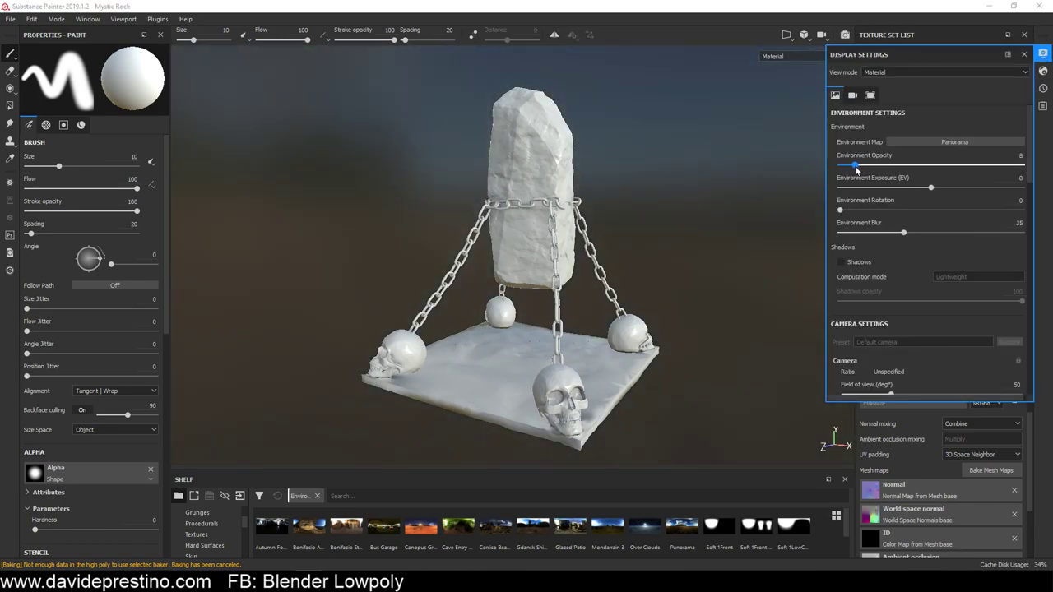
pyautogui.moveTo(622, 216)
pyautogui.keyDown('alt'); pyautogui.mouseDown()
pyautogui.moveTo(401, 222)
pyautogui.moveTo(430, 169)
pyautogui.moveTo(435, 199)
pyautogui.moveTo(447, 194)
pyautogui.mouseUp(); pyautogui.keyUp('alt')
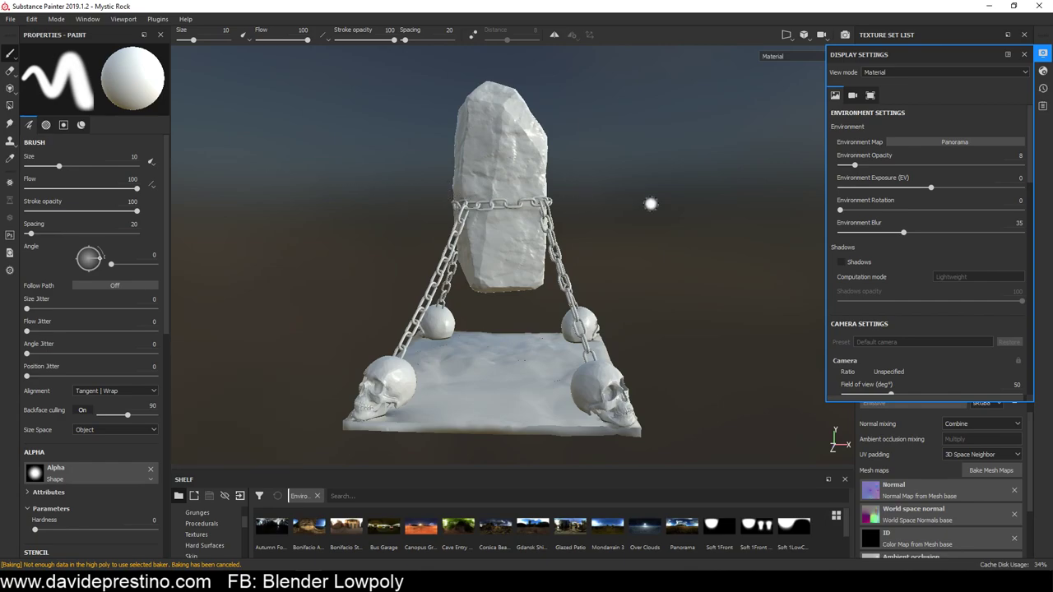
pyautogui.moveTo(651, 203)
pyautogui.keyDown('shift'); pyautogui.mouseDown(button='right')
pyautogui.moveTo(512, 206)
pyautogui.moveTo(659, 209)
pyautogui.moveTo(608, 209)
pyautogui.moveTo(647, 204)
pyautogui.mouseUp(button='right'); pyautogui.keyUp('shift')
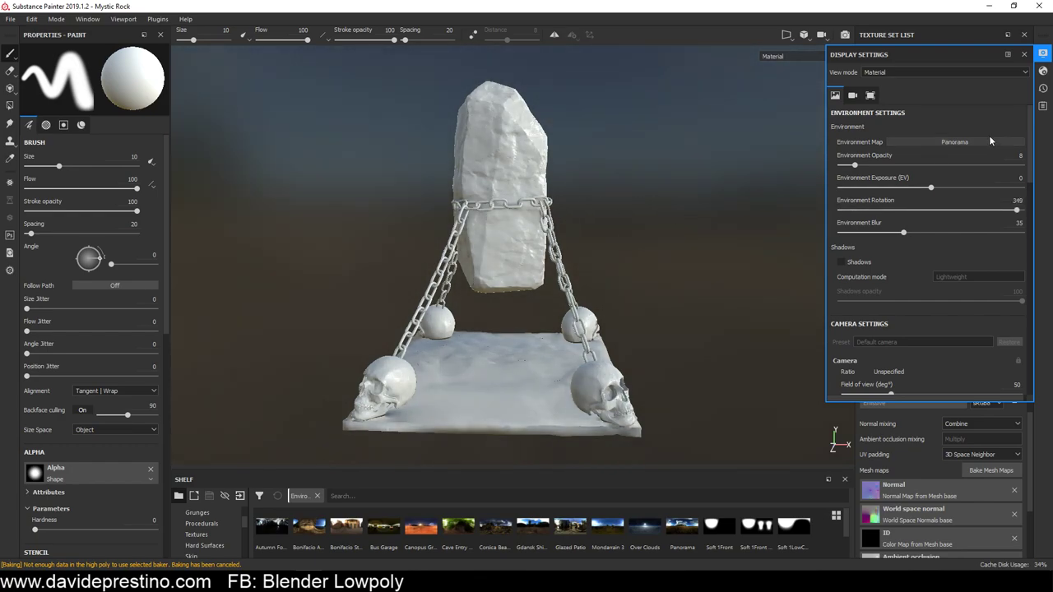
pyautogui.click(1026, 54)
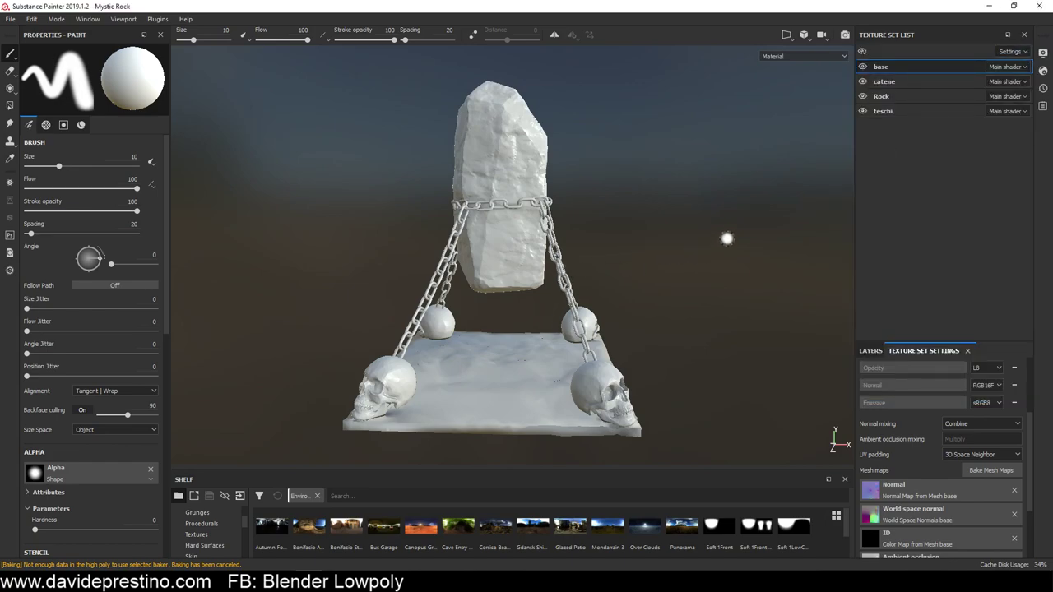
# Orbit the model and drag the shelf's top edge up to make it taller
pyautogui.moveTo(729, 237)
pyautogui.keyDown('alt'); pyautogui.mouseDown()
pyautogui.moveTo(610, 242)
pyautogui.moveTo(689, 250)
pyautogui.mouseUp(); pyautogui.keyUp('alt')
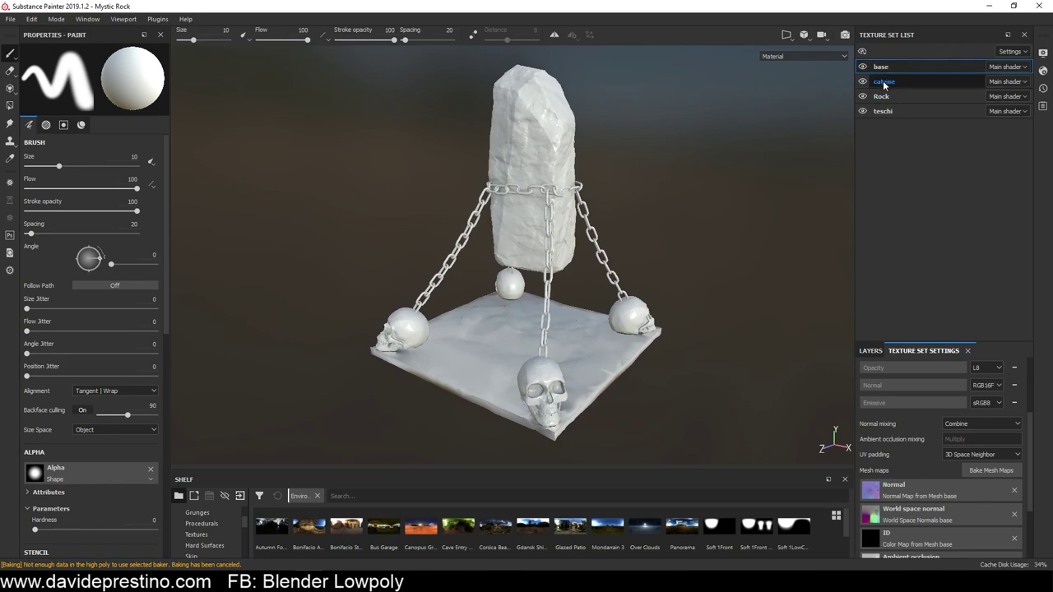
pyautogui.doubleClick(879, 111)
pyautogui.press('Return')
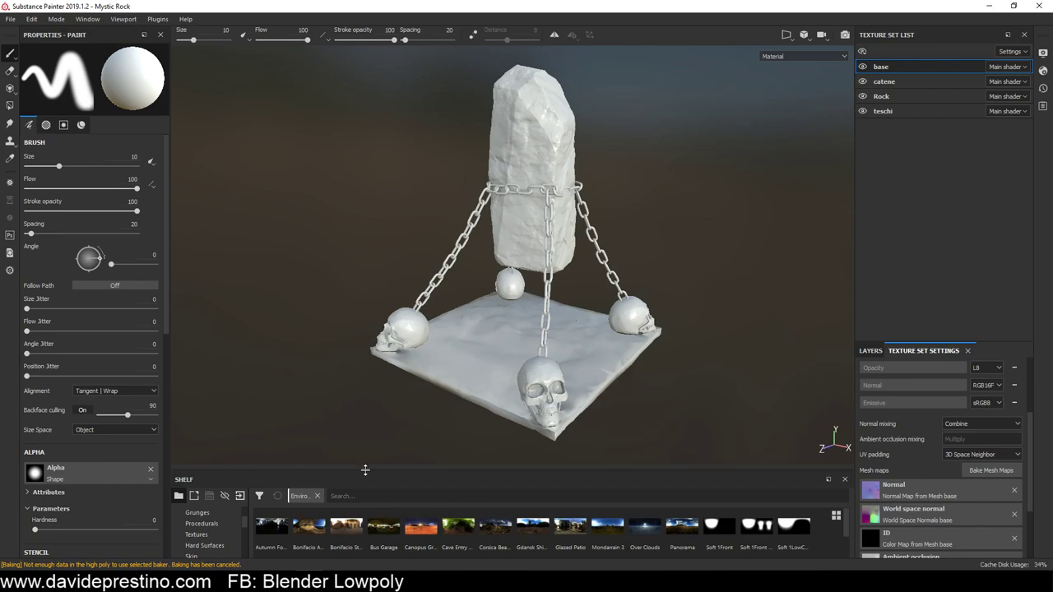
pyautogui.moveTo(366, 470); pyautogui.dragTo(365, 405)
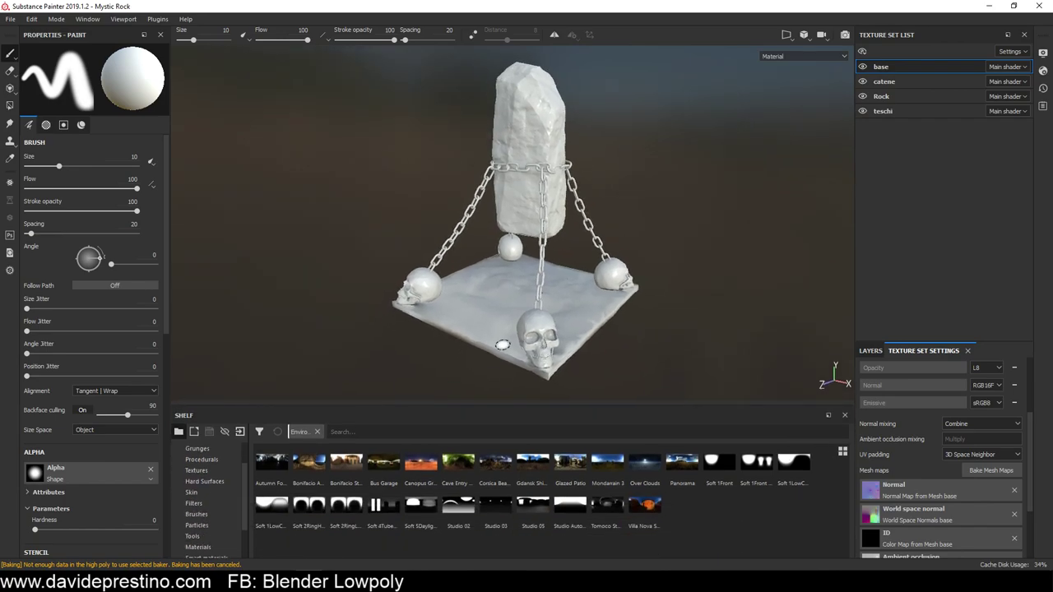
pyautogui.press('super')
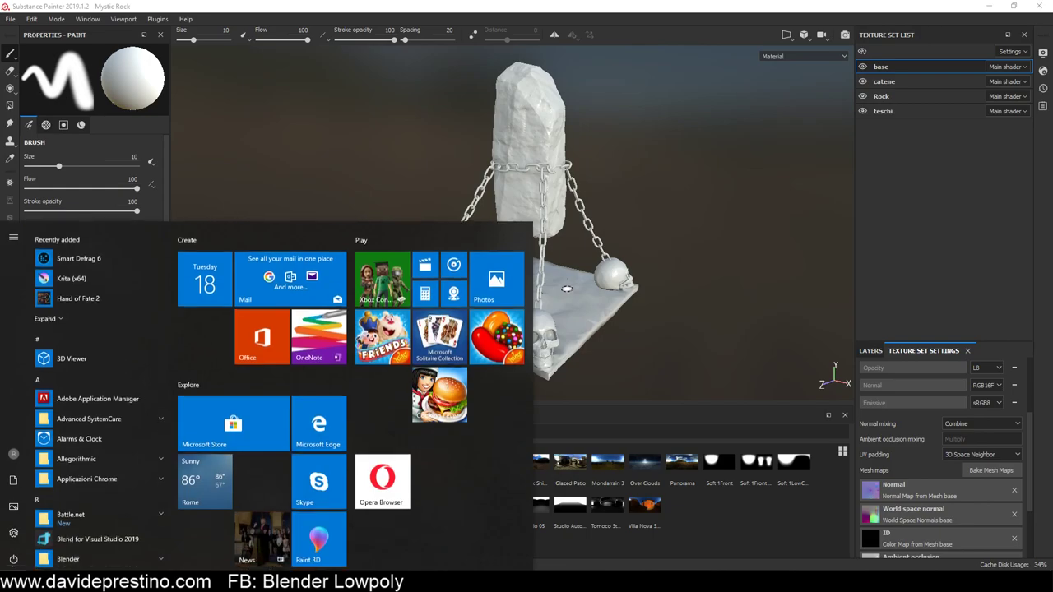
pyautogui.press('Escape')
# Select the base texture set and its Layer 1 in the Layers panel
pyautogui.doubleClick(881, 67)
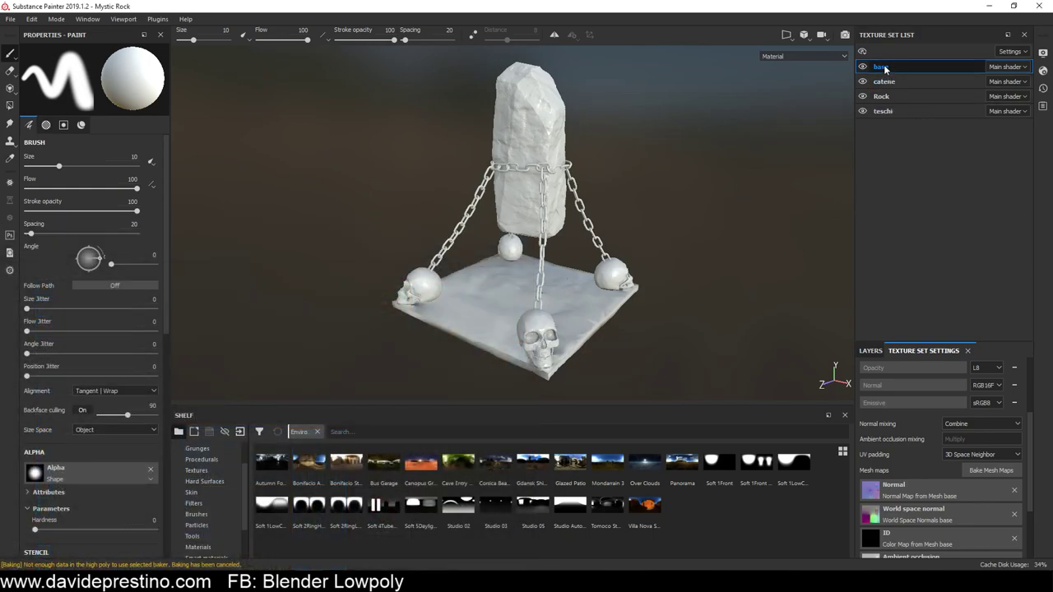
pyautogui.press('Return')
pyautogui.click(872, 350)
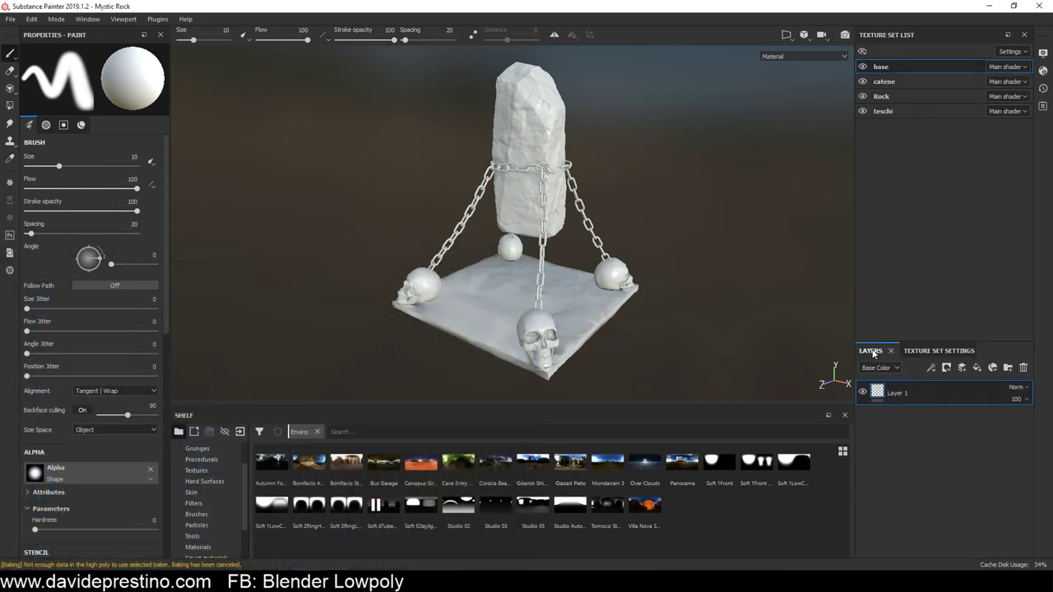
pyautogui.click(999, 398)
pyautogui.moveTo(245, 512); pyautogui.dragTo(244, 540)
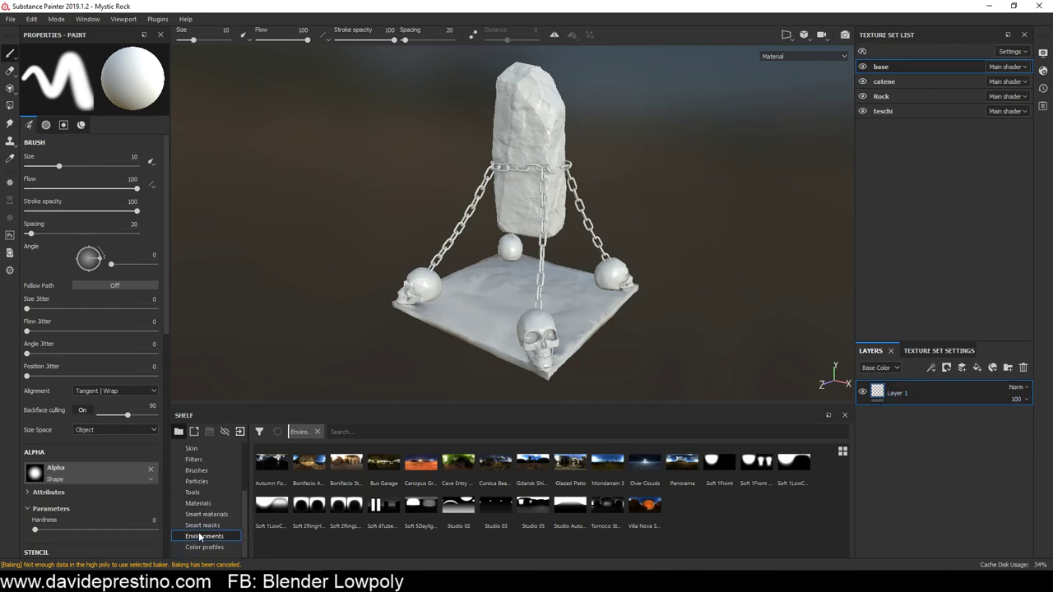
# Browse Smart materials in the enlarged shelf and drag the Dirt smart material onto the base
pyautogui.click(195, 504)
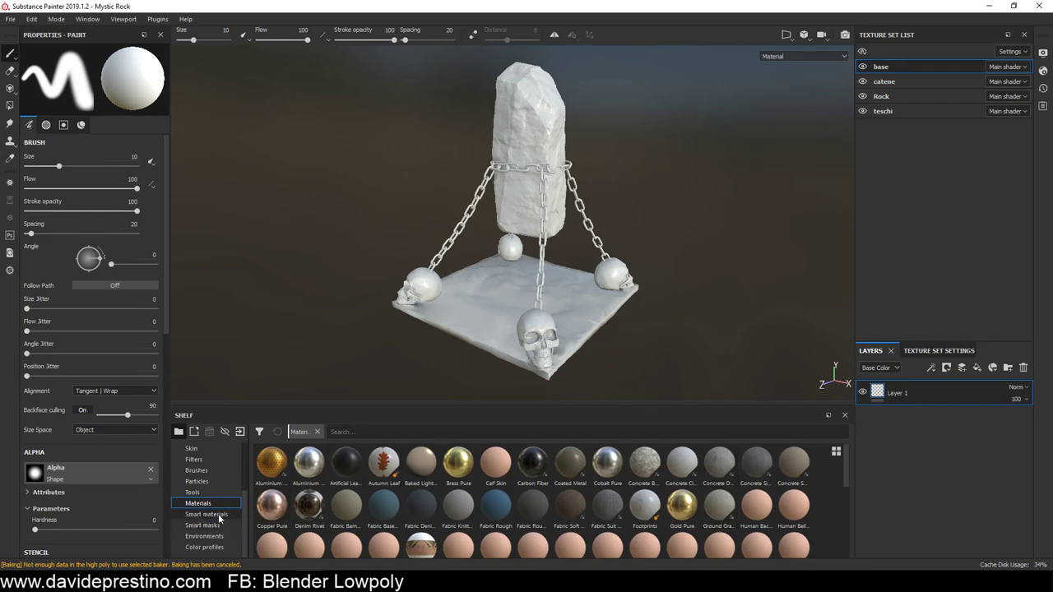
pyautogui.click(207, 515)
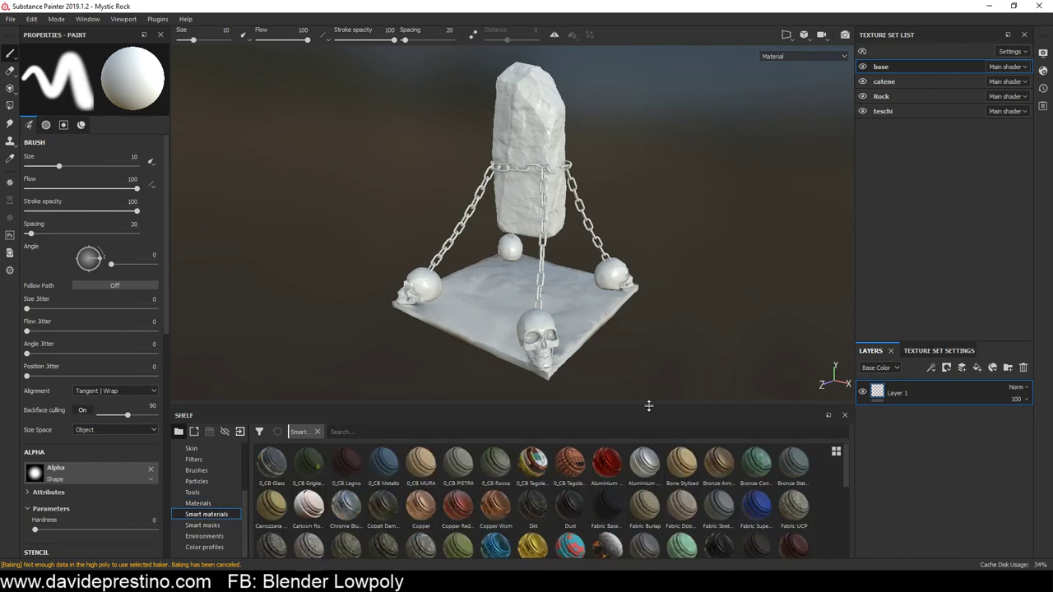
pyautogui.moveTo(648, 402); pyautogui.dragTo(637, 324)
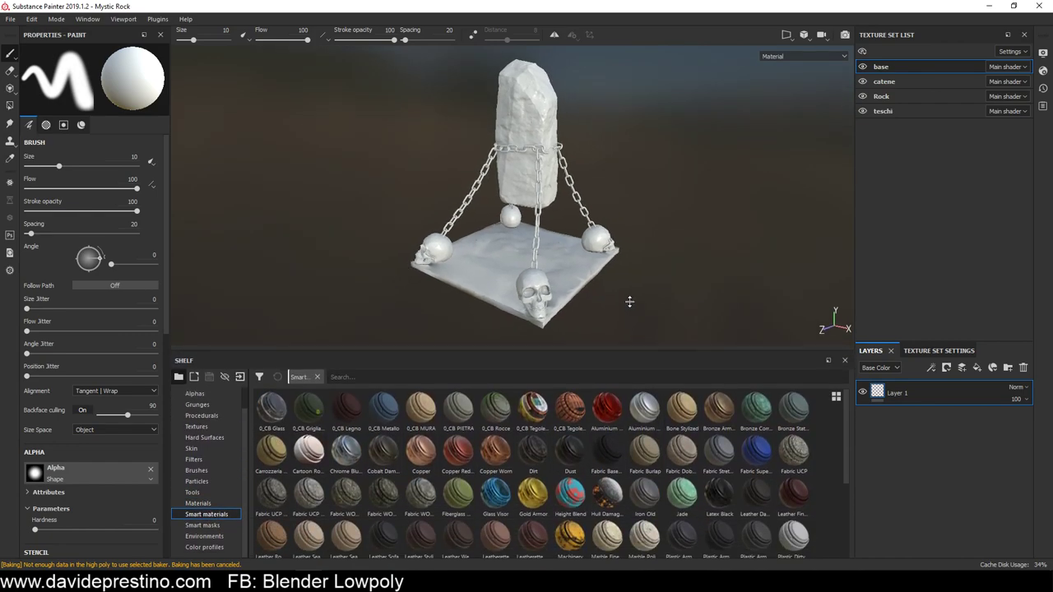
pyautogui.moveTo(542, 222)
pyautogui.keyDown('alt'); pyautogui.mouseDown()
pyautogui.moveTo(529, 241)
pyautogui.moveTo(546, 245)
pyautogui.mouseUp(); pyautogui.keyUp('alt')
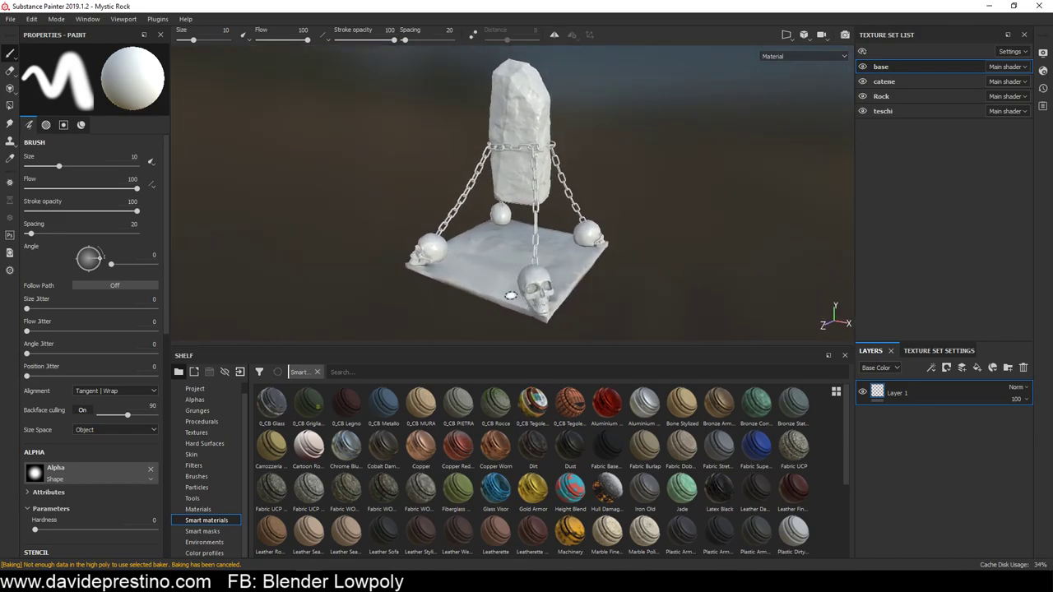
pyautogui.press('alt')
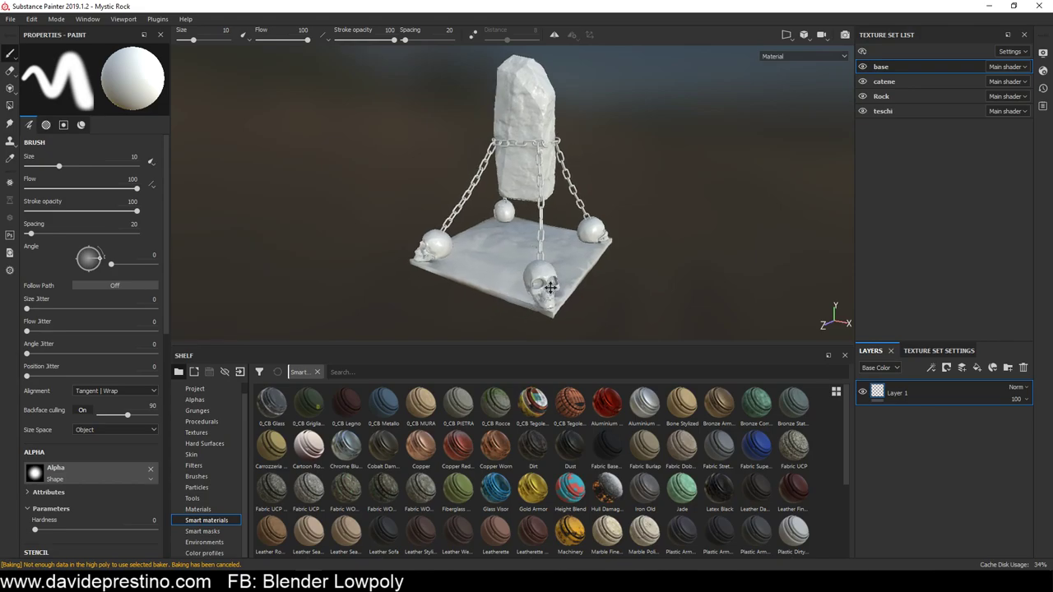
pyautogui.keyDown('alt'); pyautogui.moveTo(538, 292); pyautogui.dragTo(563, 257); pyautogui.keyUp('alt')
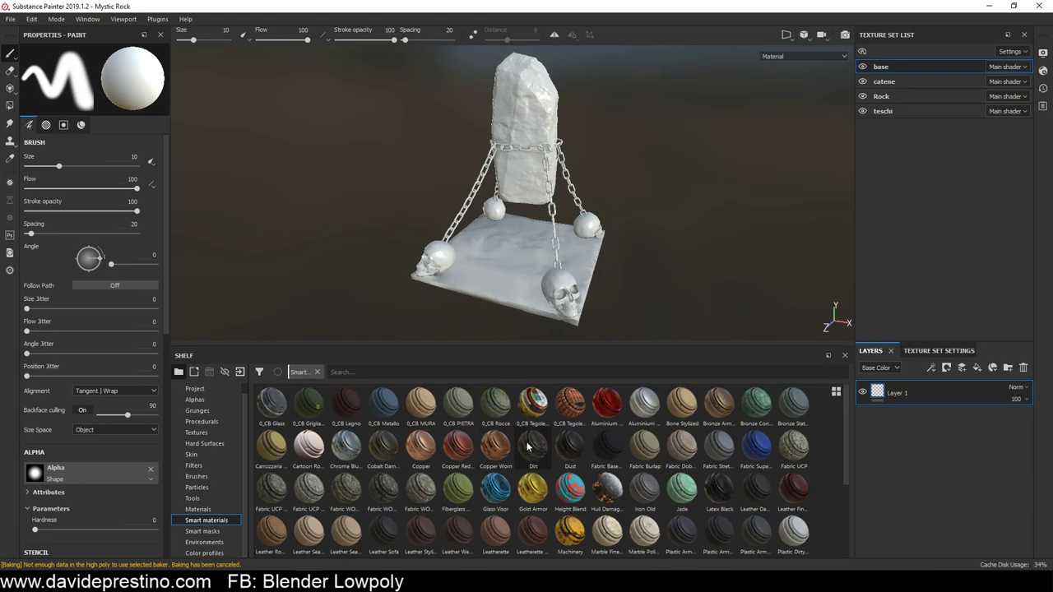
pyautogui.moveTo(529, 447); pyautogui.dragTo(511, 241)
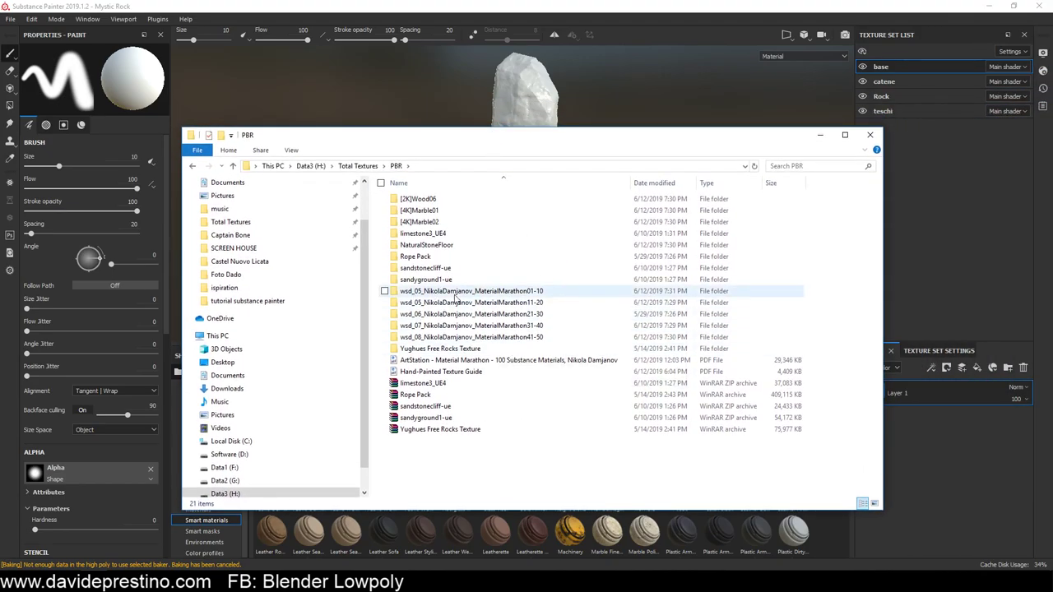
# Open the 01_rock_moss folder and preview its screenshot image in Photos
pyautogui.click(520, 294)
pyautogui.doubleClick(520, 294)
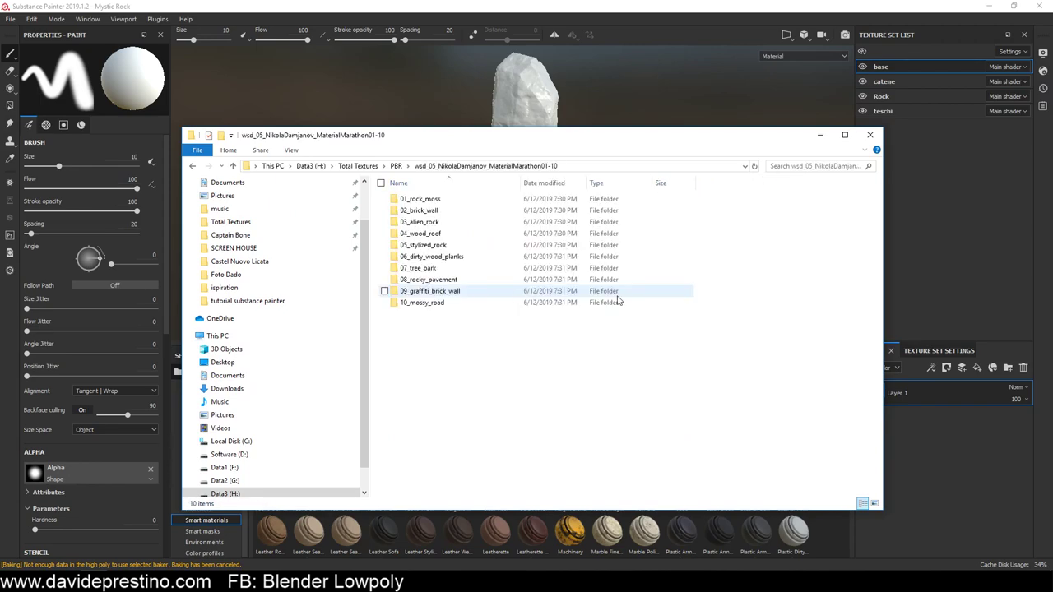
pyautogui.doubleClick(438, 203)
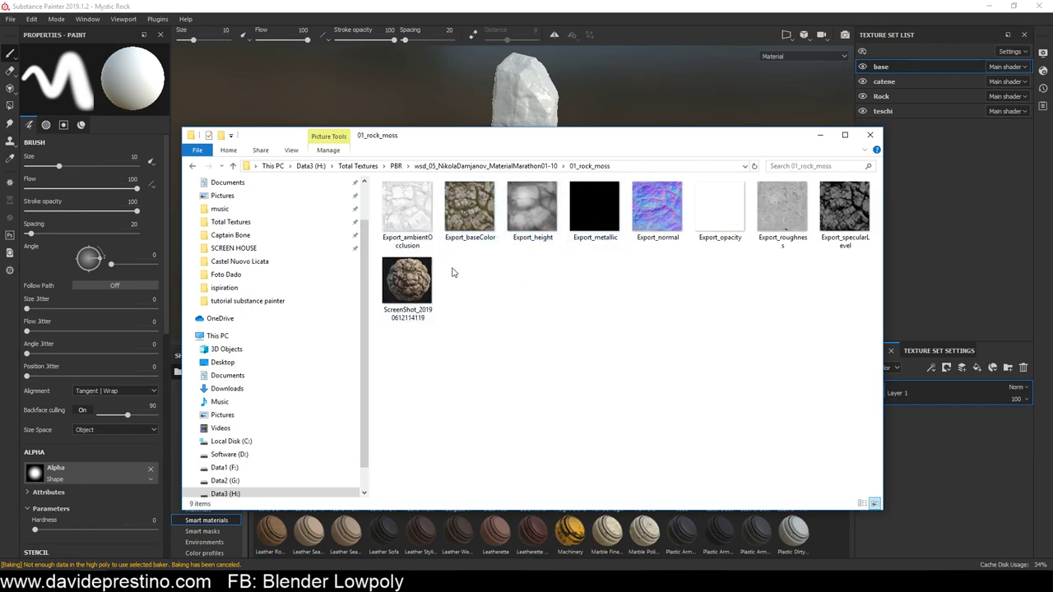
pyautogui.click(435, 292)
pyautogui.doubleClick(434, 294)
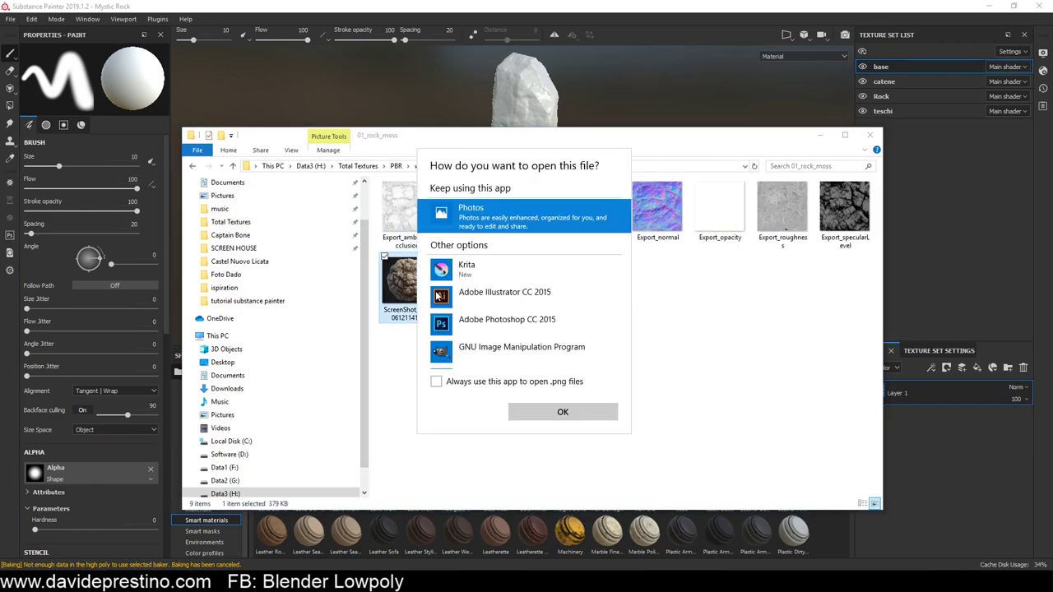
pyautogui.click(556, 416)
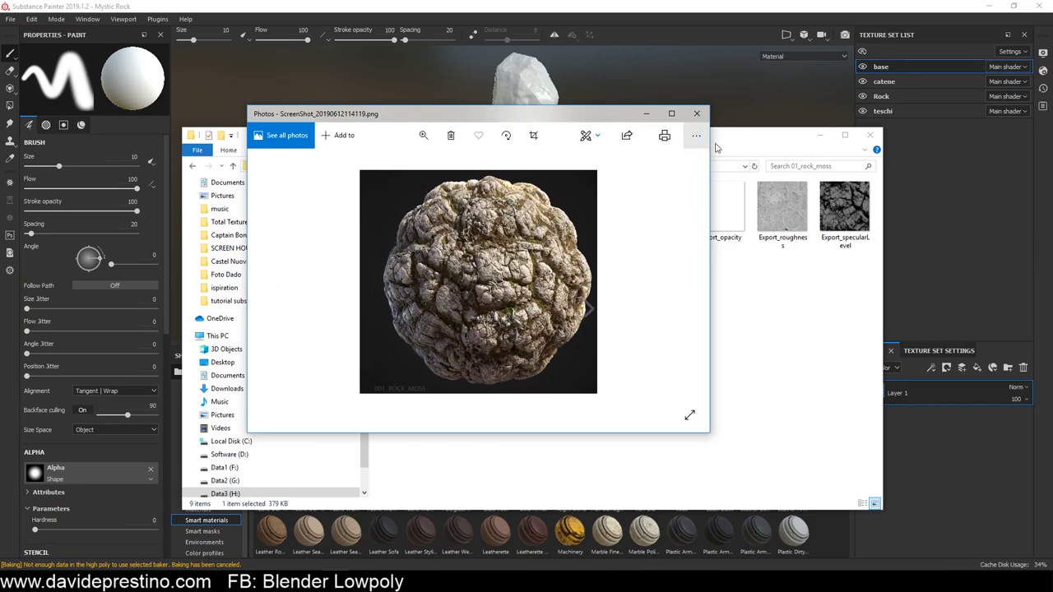
pyautogui.click(697, 114)
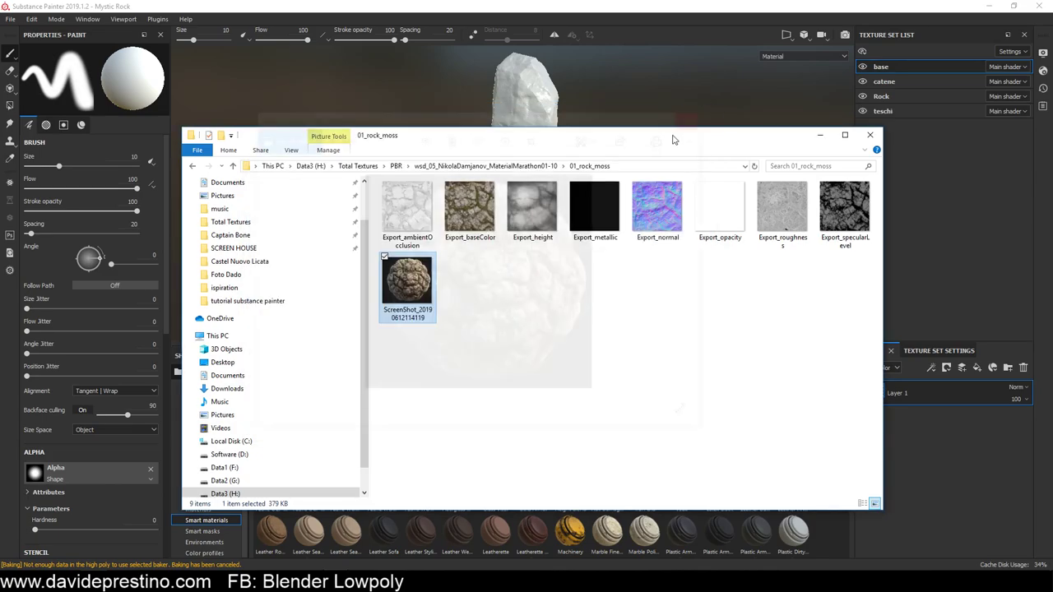
# Select the eight Export .tif maps and drag them into Substance Painter
pyautogui.moveTo(635, 139); pyautogui.dragTo(749, 93)
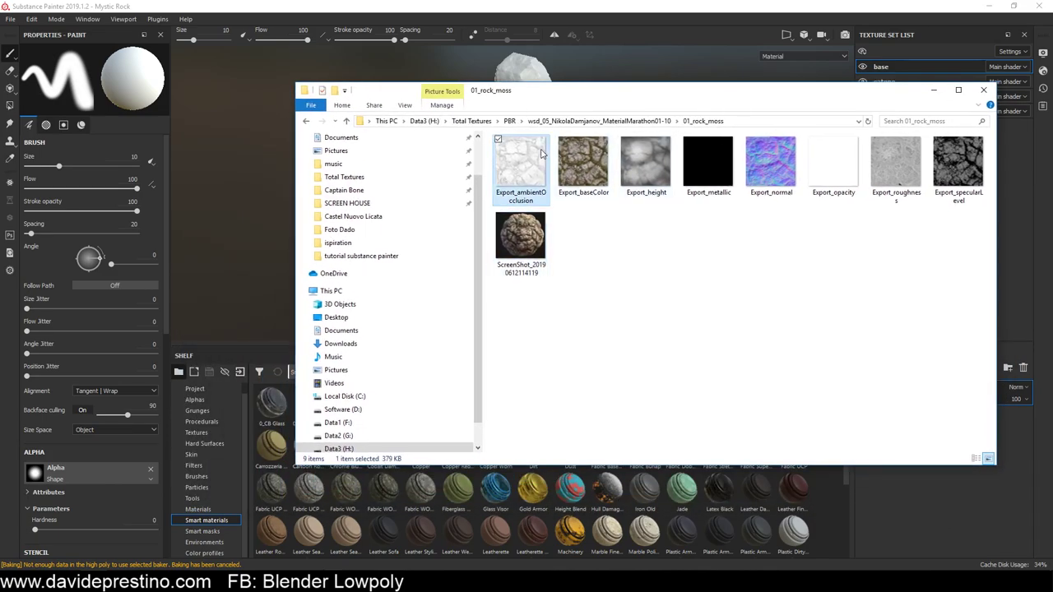
pyautogui.click(541, 154)
pyautogui.keyDown('shift'); pyautogui.click(956, 169); pyautogui.keyUp('shift')
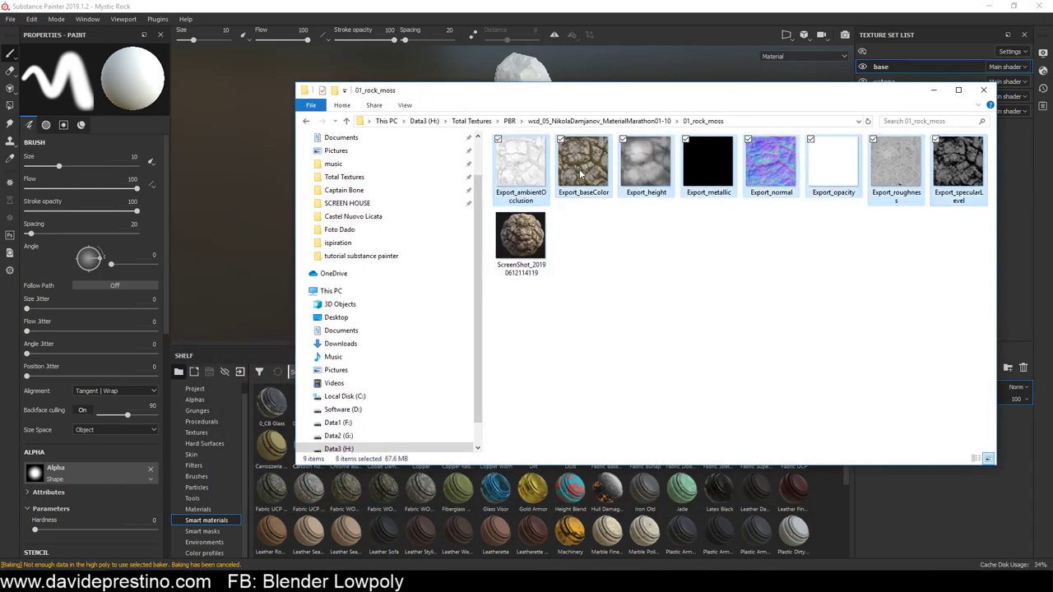
pyautogui.moveTo(581, 172)
pyautogui.mouseDown()
pyautogui.moveTo(543, 160)
pyautogui.moveTo(527, 498)
pyautogui.moveTo(510, 526)
pyautogui.mouseUp()
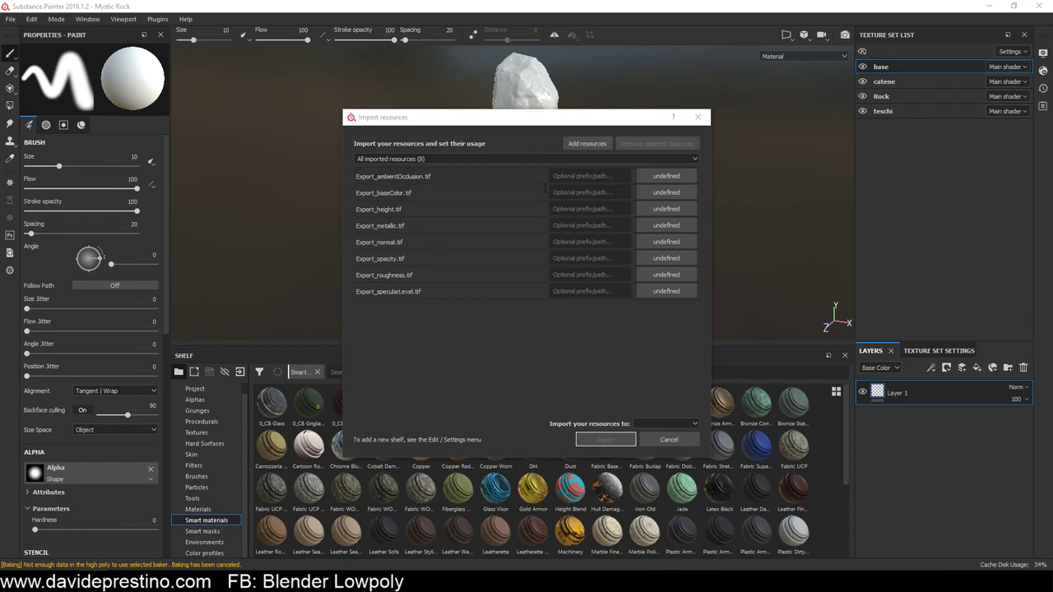
# Set all eight resources' usage to texture and import them into the Mystic Rock project
pyautogui.click(426, 176)
pyautogui.click(413, 292)
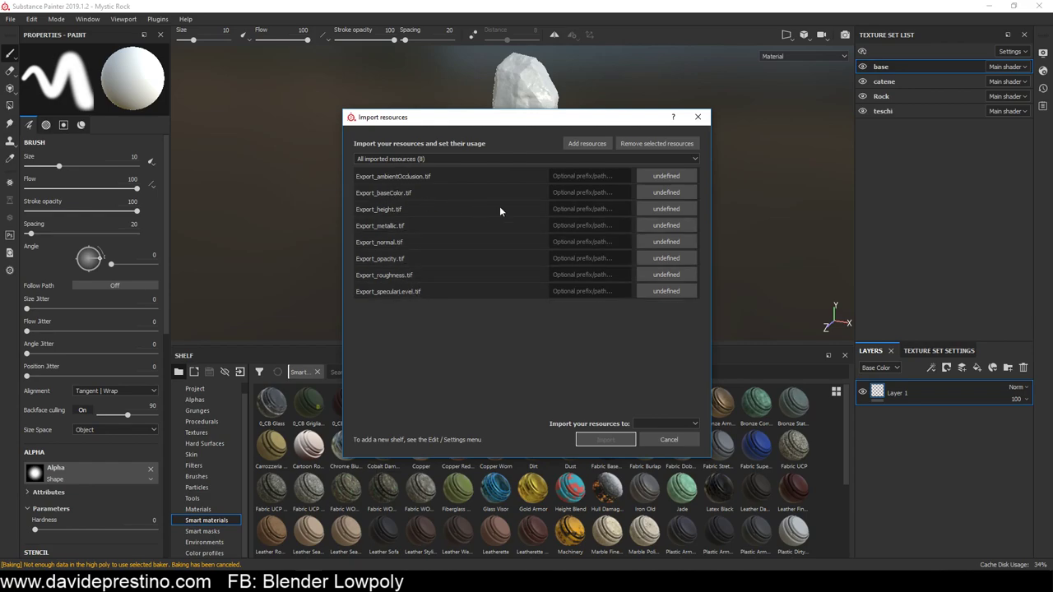
pyautogui.click(677, 176)
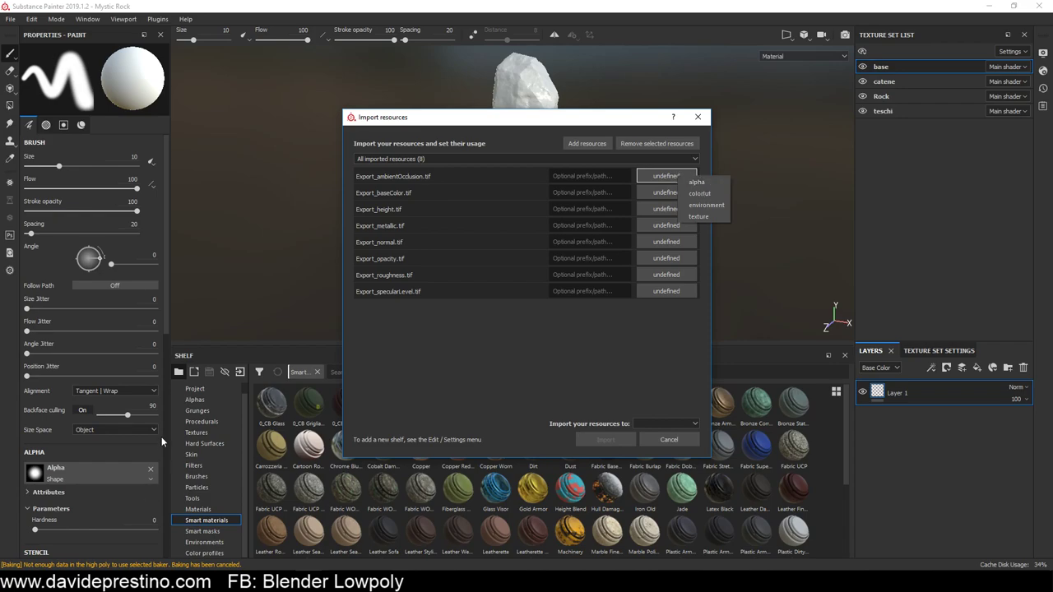
pyautogui.click(707, 217)
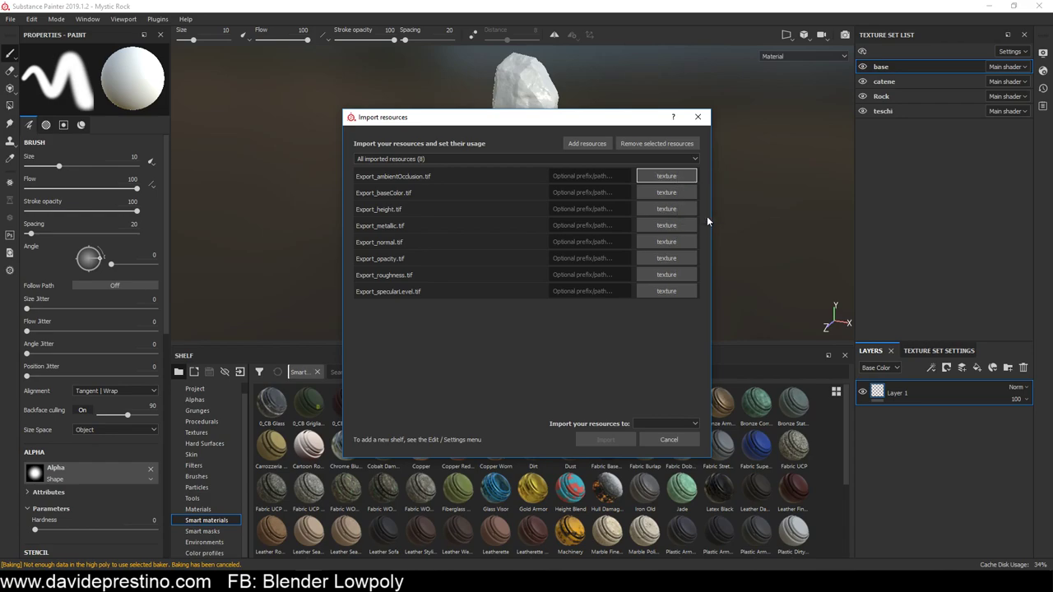
pyautogui.click(692, 425)
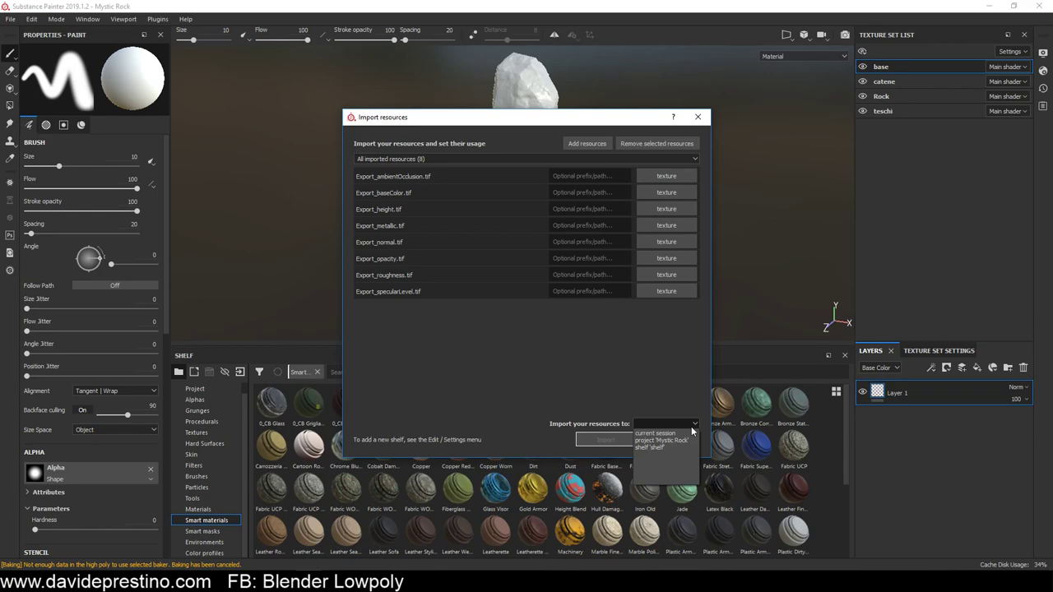
pyautogui.moveTo(655, 432)
pyautogui.click(644, 443)
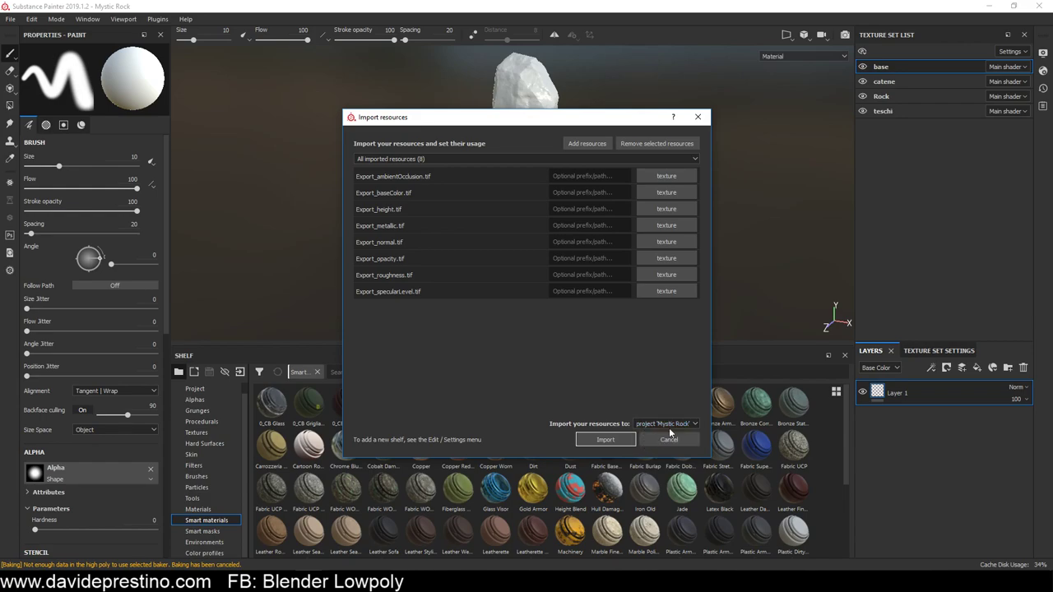
pyautogui.click(604, 441)
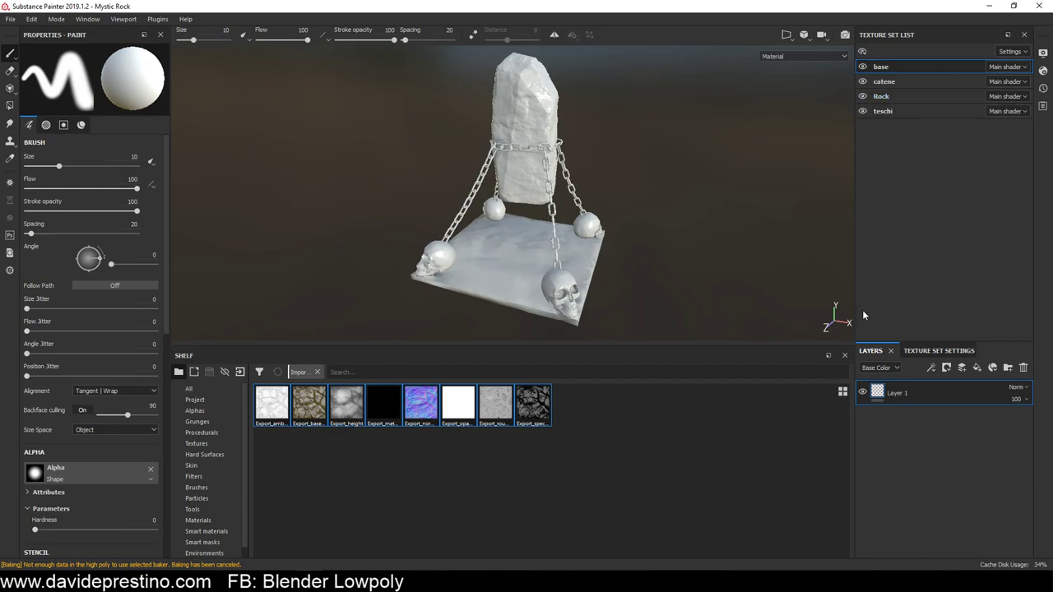
# Add a new fill layer above Layer 1 and rename it Base Rock
pyautogui.click(930, 397)
pyautogui.click(977, 369)
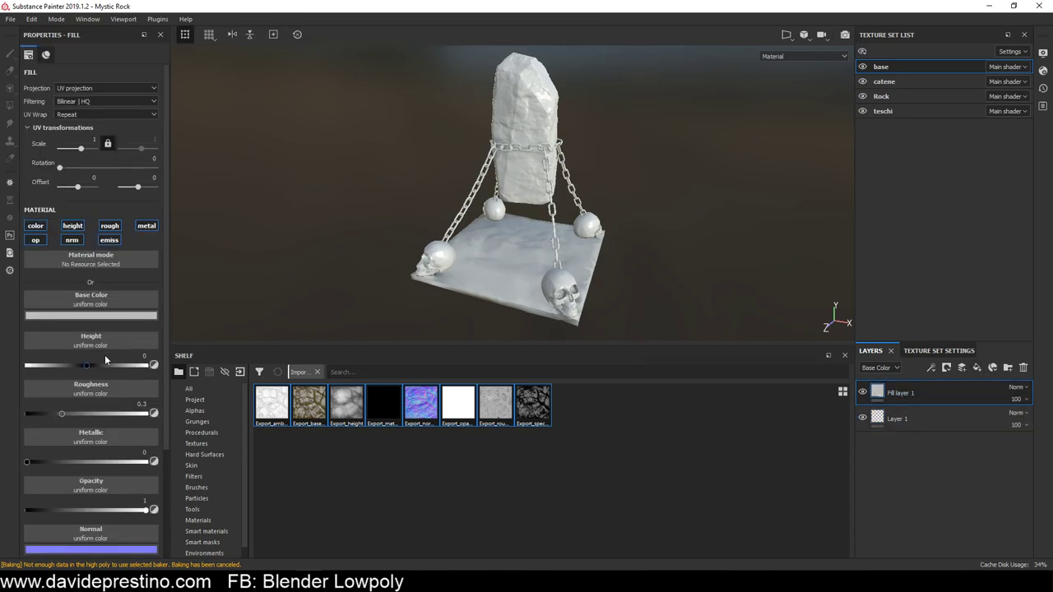
pyautogui.doubleClick(900, 392)
pyautogui.write('Base Rock')
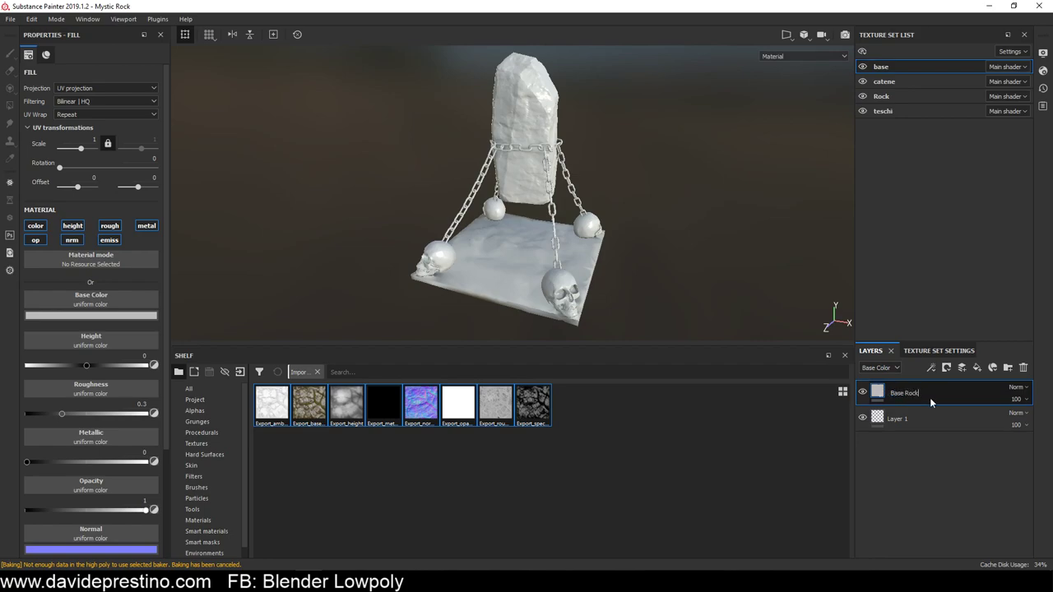
pyautogui.doubleClick(894, 397)
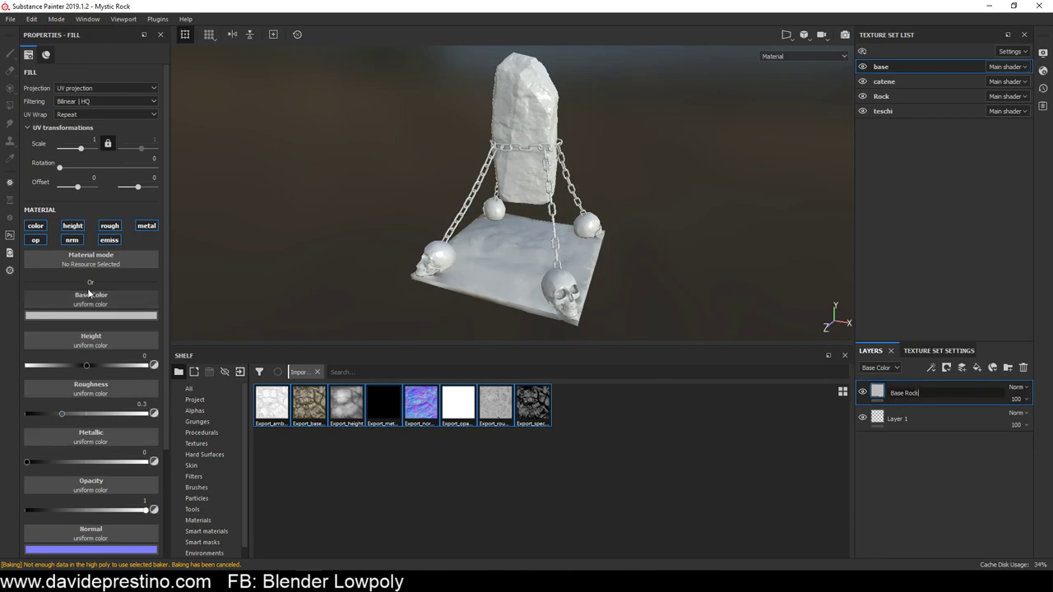
pyautogui.moveTo(166, 194); pyautogui.dragTo(169, 228)
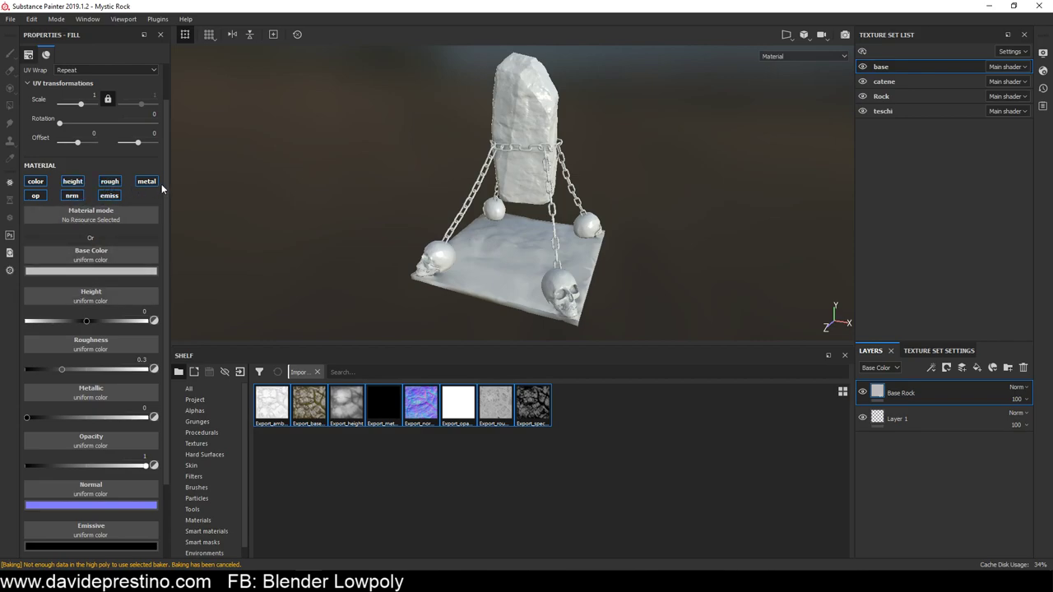
# Switch off the Base Rock fill's emissive and opacity channels
pyautogui.click(113, 196)
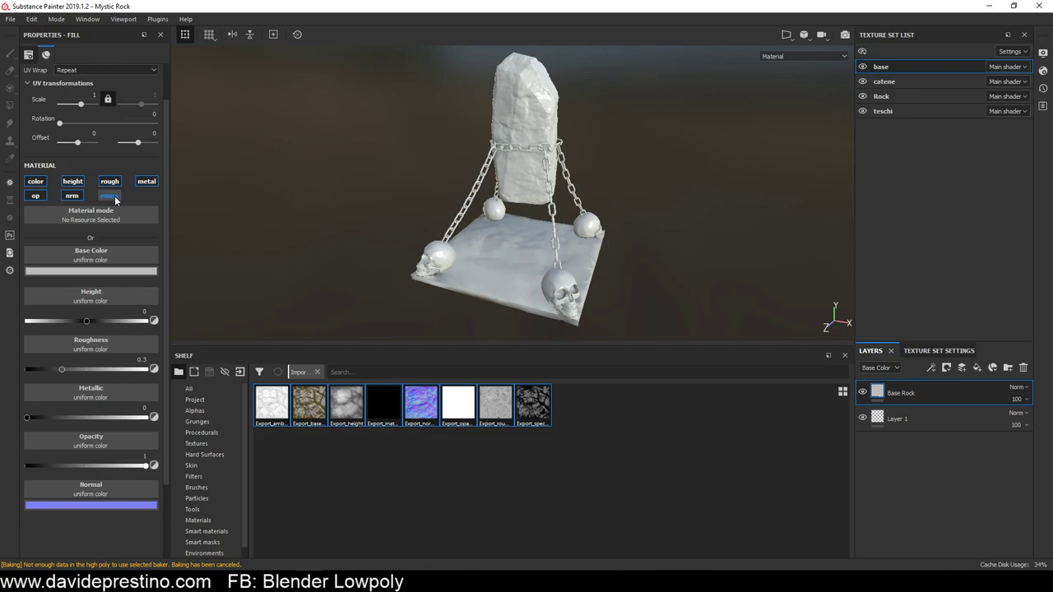
pyautogui.click(36, 198)
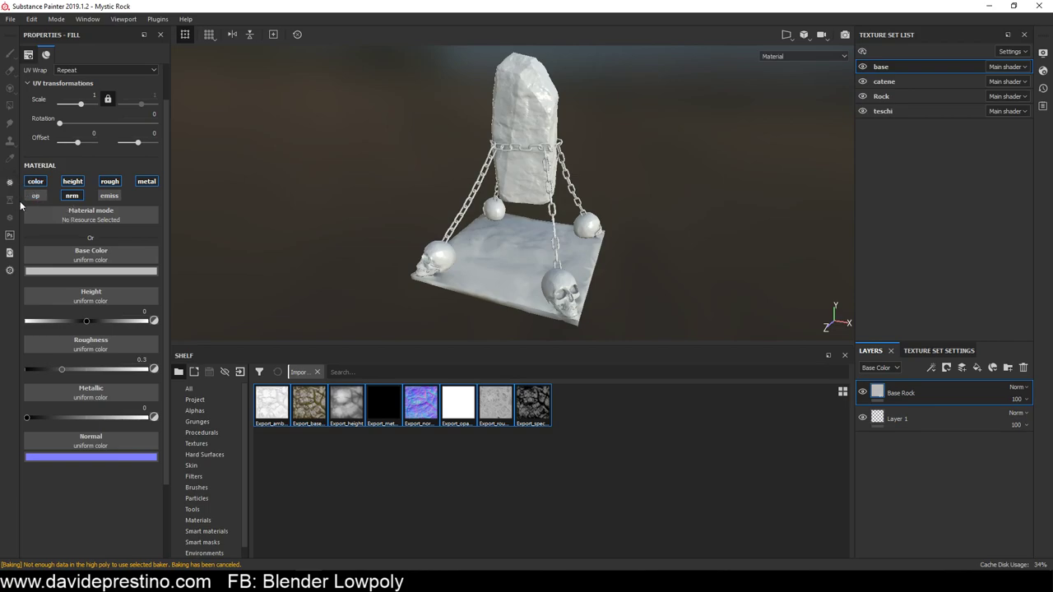
pyautogui.click(36, 195)
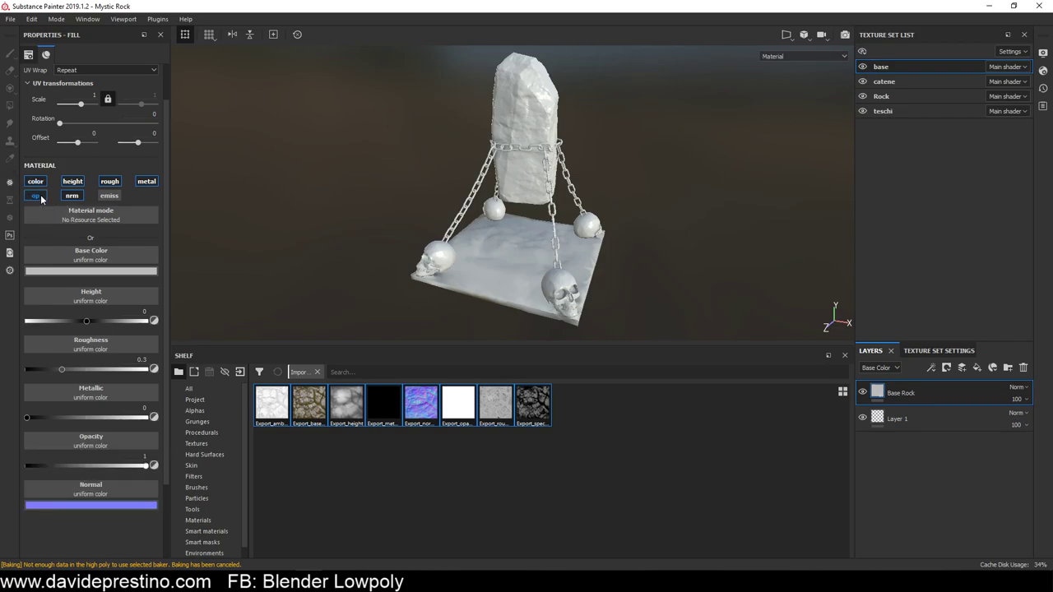
pyautogui.click(36, 196)
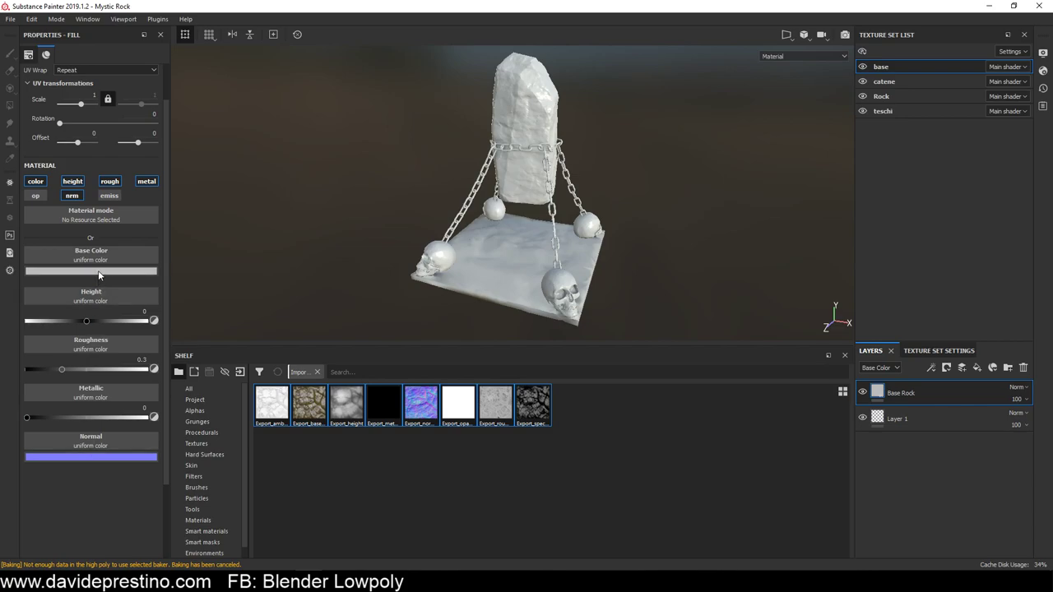
# Assign Export_baseColor and Export_height to the Base Rock fill's base colour and height slots
pyautogui.click(311, 408)
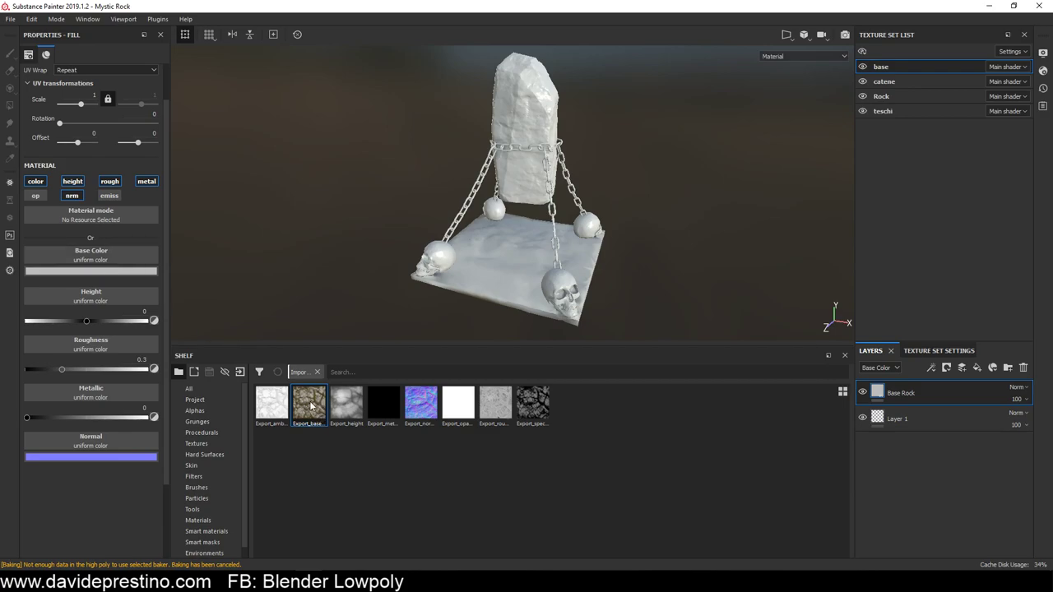
pyautogui.moveTo(311, 404); pyautogui.dragTo(97, 250)
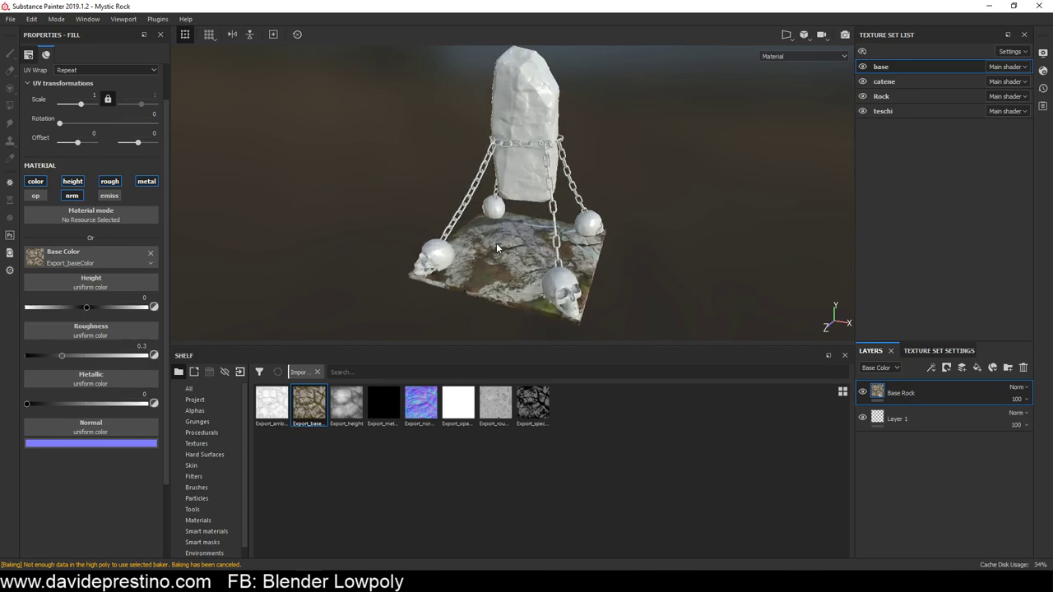
pyautogui.scroll(3, 496, 247)
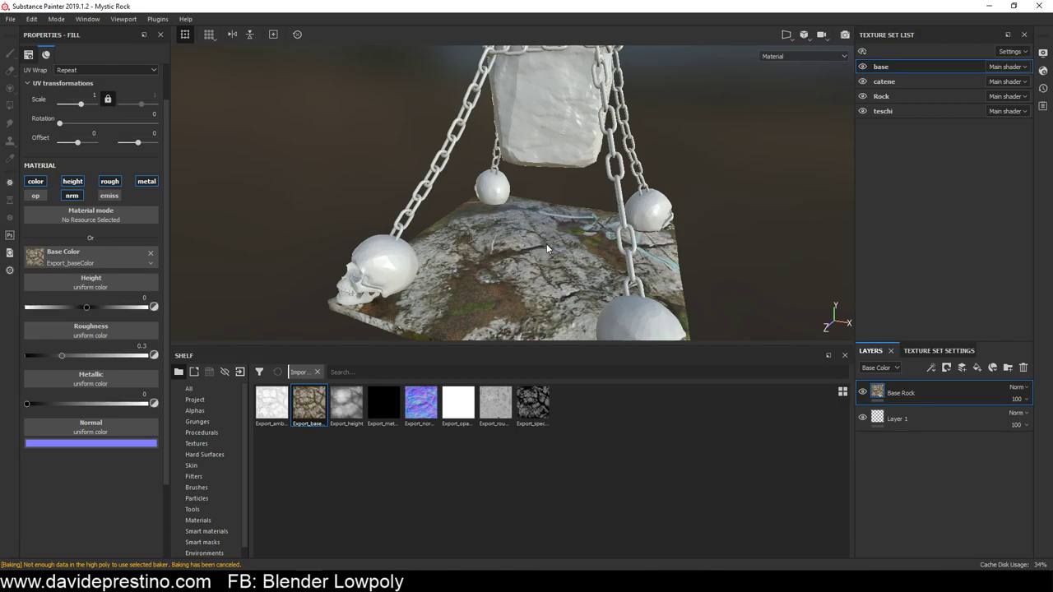
pyautogui.scroll(-1, 533, 276)
pyautogui.scroll(-1, 533, 276)
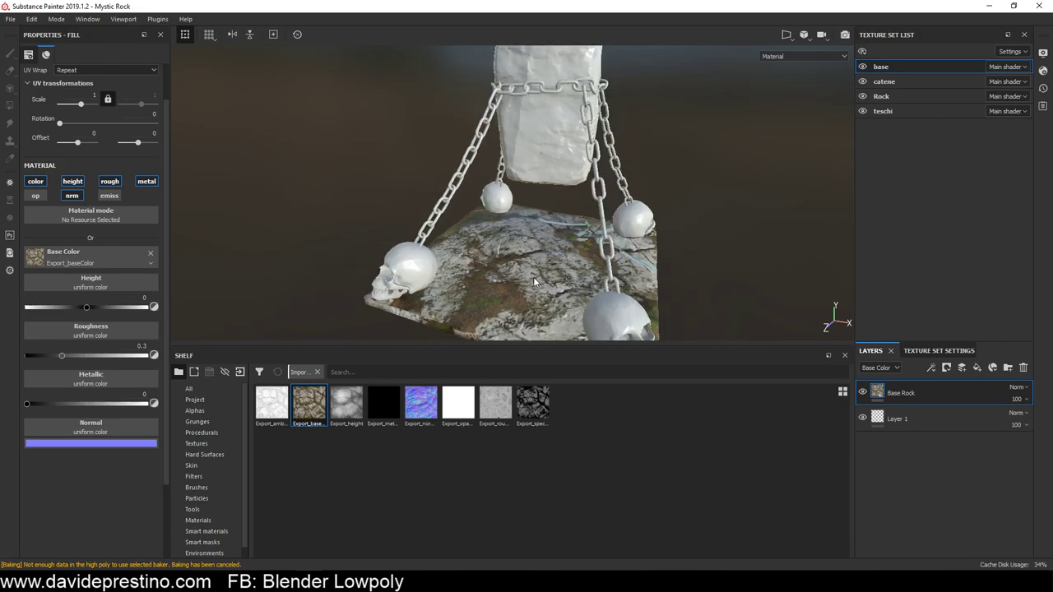
pyautogui.scroll(-1, 533, 276)
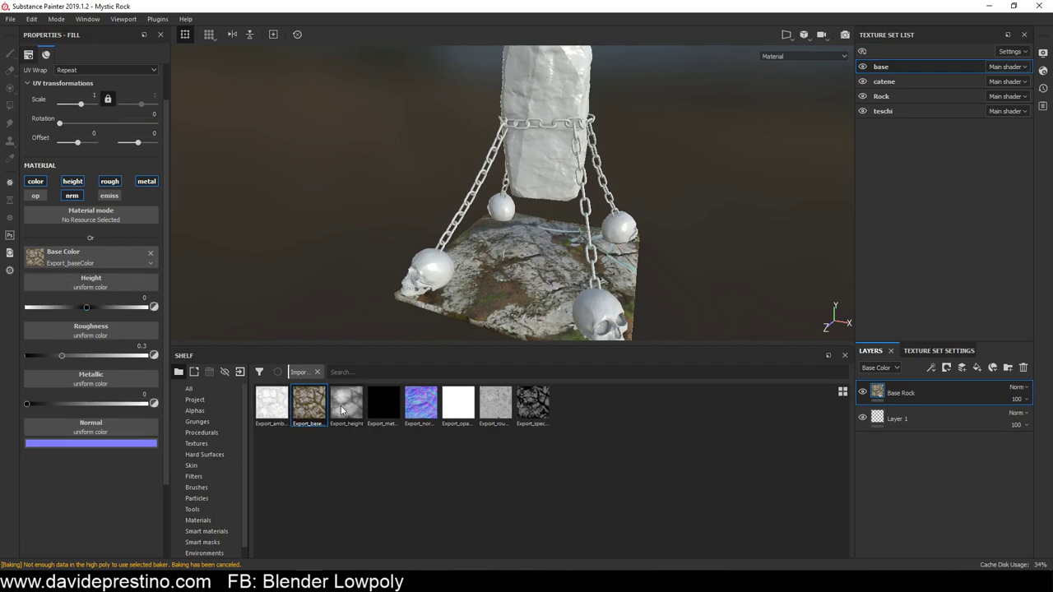
pyautogui.moveTo(341, 409); pyautogui.dragTo(97, 287)
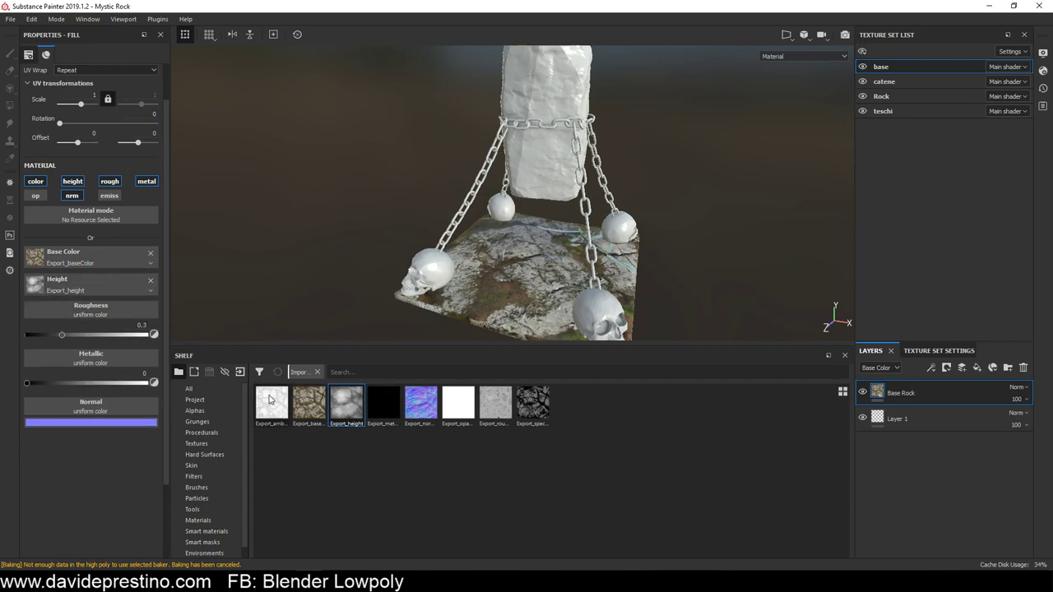
pyautogui.moveTo(495, 403)
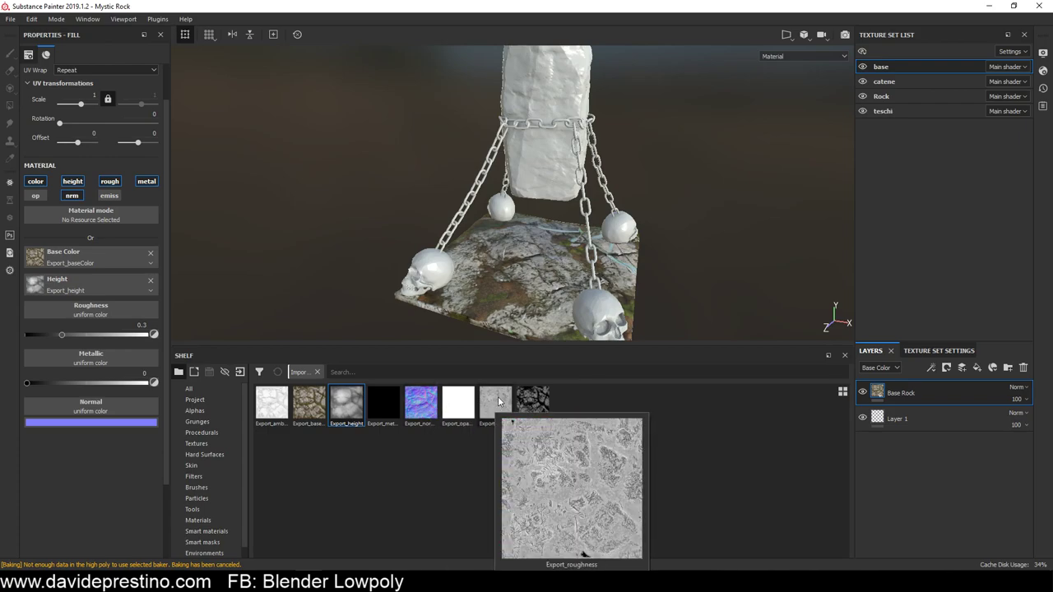
# Assign Export_roughness, Export_metallic and Export_normal to the fill's roughness, metallic and normal slots
pyautogui.moveTo(499, 400); pyautogui.dragTo(90, 309)
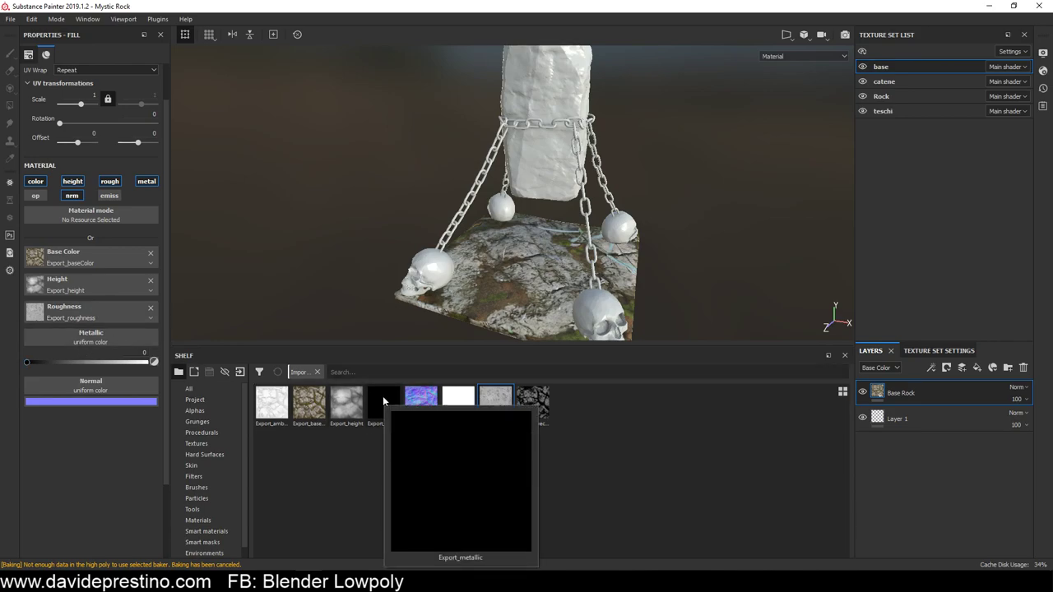
pyautogui.moveTo(382, 400)
pyautogui.mouseDown()
pyautogui.moveTo(146, 417)
pyautogui.moveTo(82, 332)
pyautogui.mouseUp()
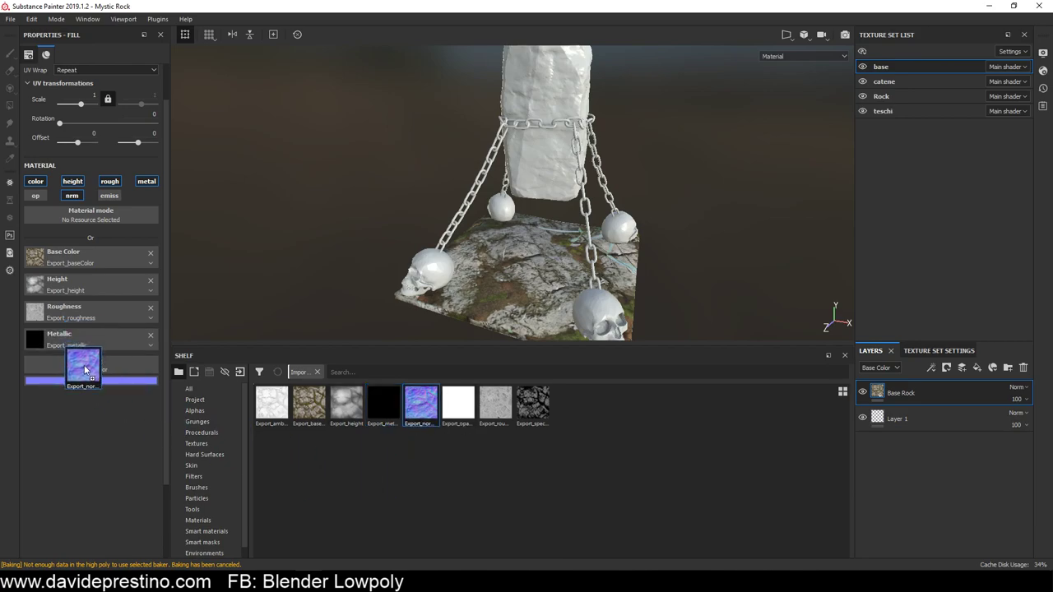
pyautogui.moveTo(422, 405); pyautogui.dragTo(84, 366)
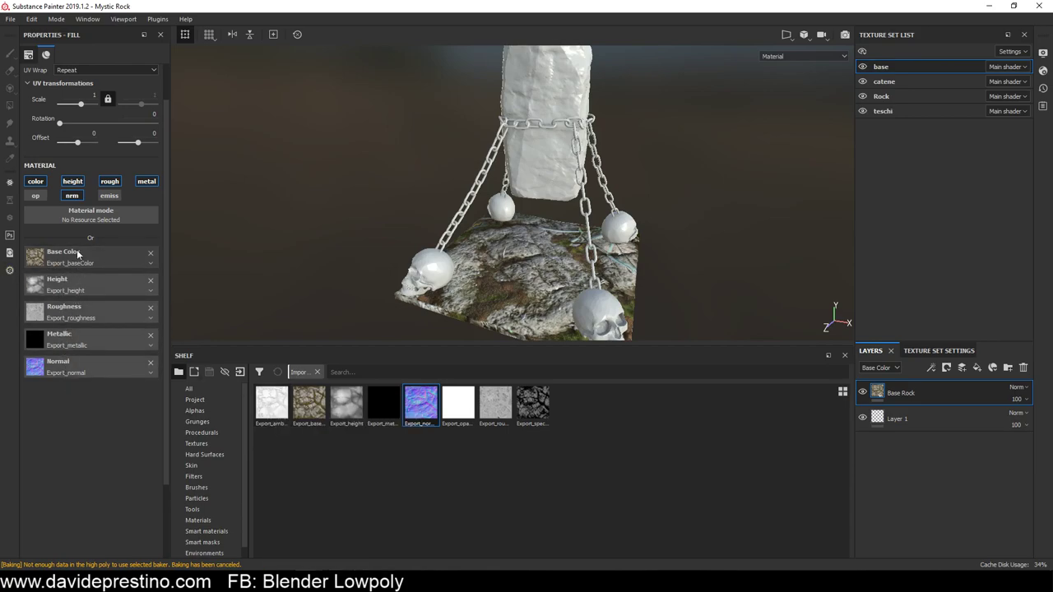
pyautogui.click(934, 354)
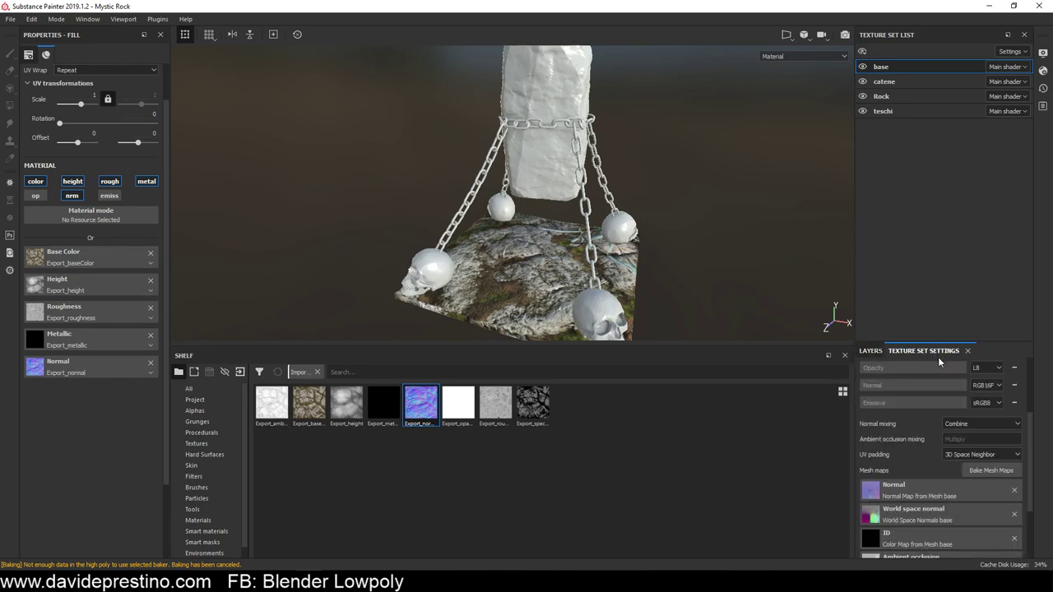
# Add an Ambient occlusion channel and map Export_ambientOcclusion to Base Rock's ao slot
pyautogui.moveTo(1031, 411); pyautogui.dragTo(1035, 371)
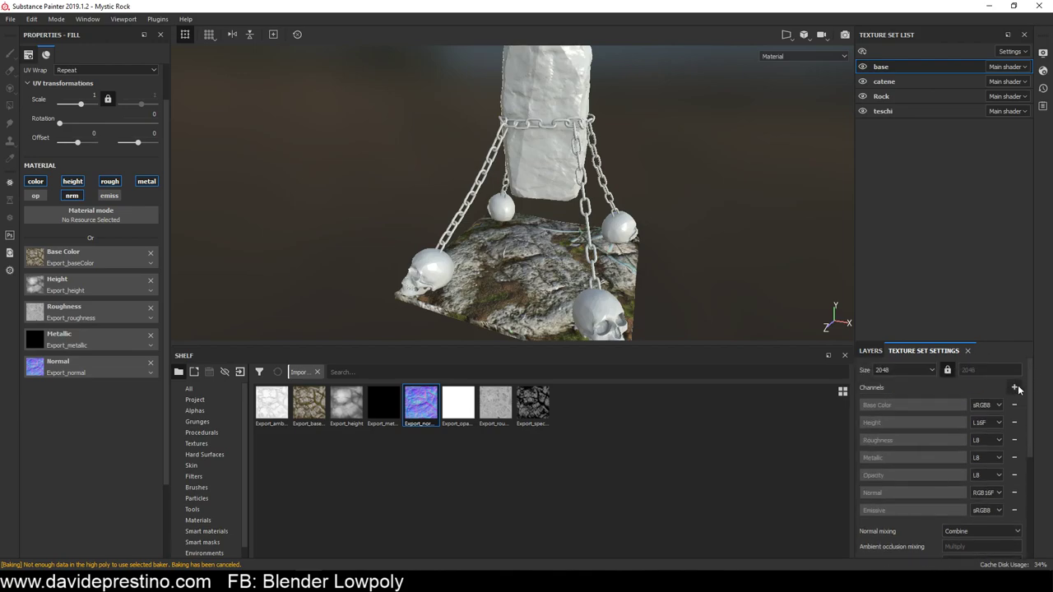
pyautogui.click(1015, 388)
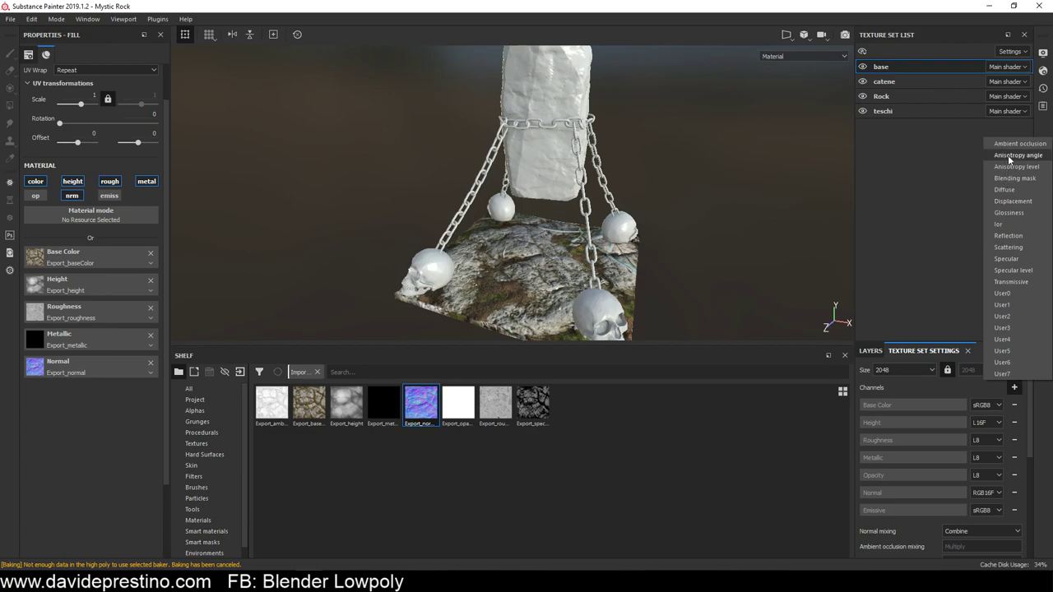
pyautogui.click(999, 145)
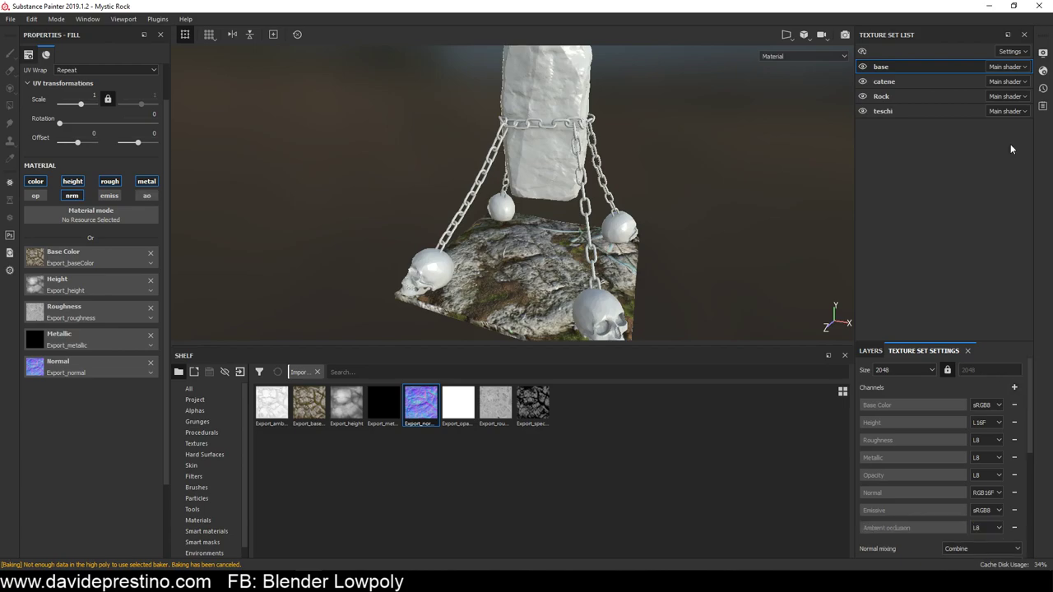
pyautogui.click(147, 195)
pyautogui.moveTo(272, 405); pyautogui.dragTo(87, 396)
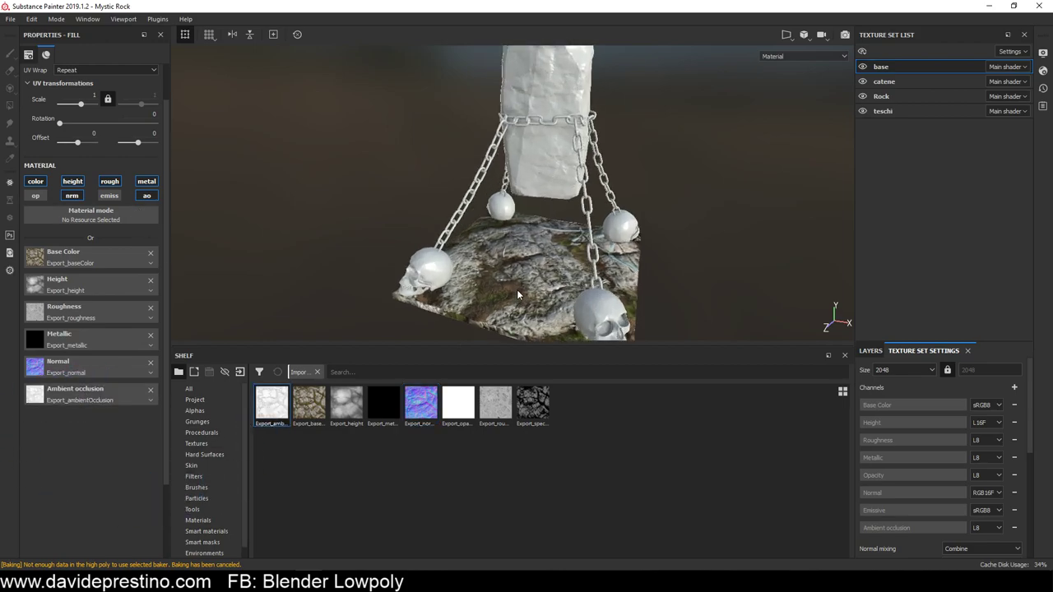
# Hide the catene, Rock and teschi texture sets and inspect the bare slab from several angles
pyautogui.keyDown('alt'); pyautogui.moveTo(623, 184); pyautogui.dragTo(524, 210); pyautogui.keyUp('alt')
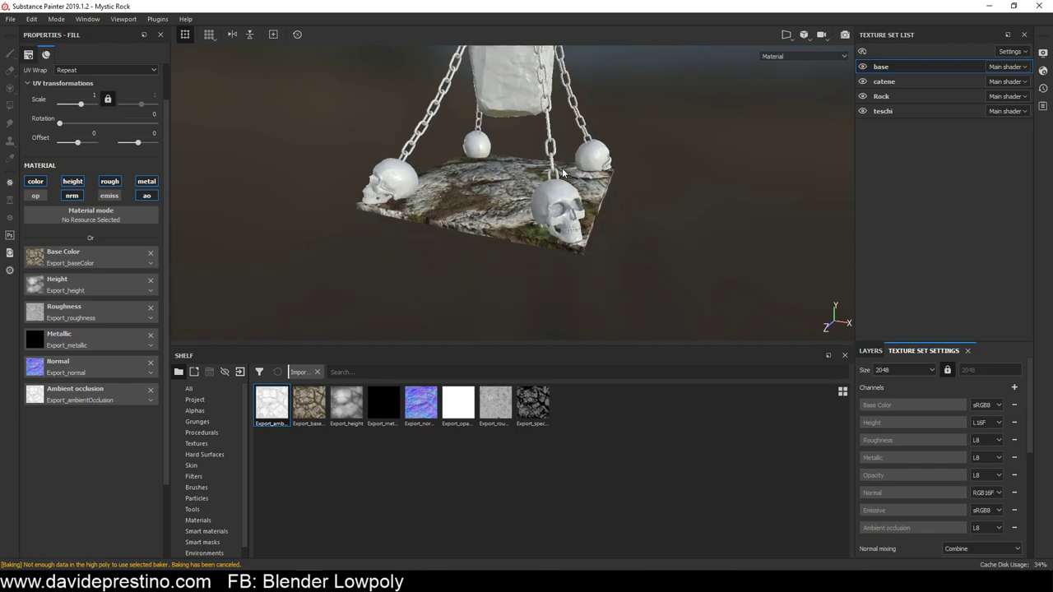
pyautogui.scroll(2, 524, 210)
pyautogui.scroll(3, 524, 210)
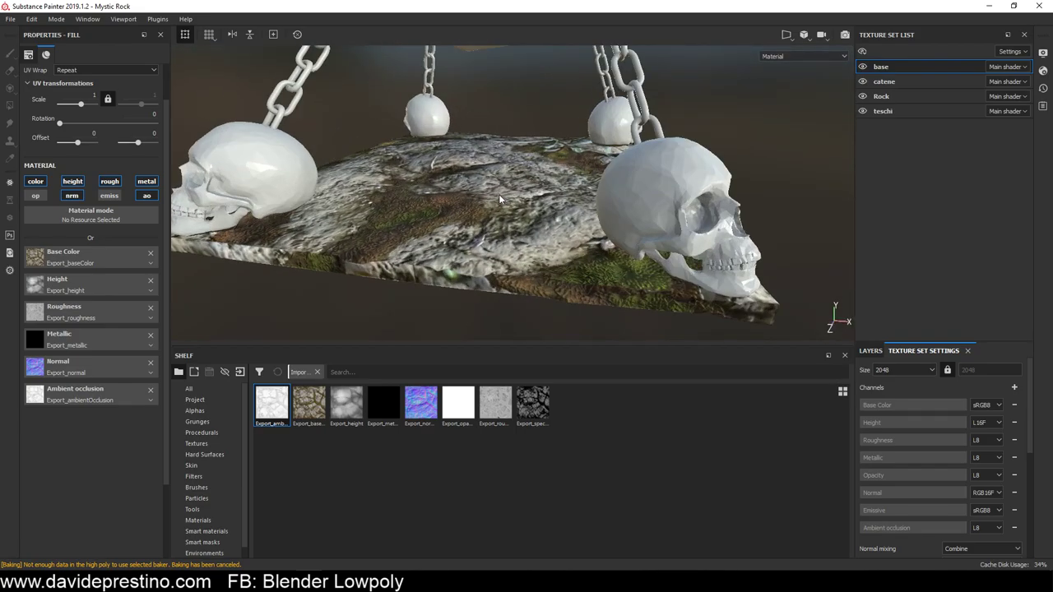
pyautogui.scroll(3, 523, 207)
pyautogui.scroll(3, 523, 205)
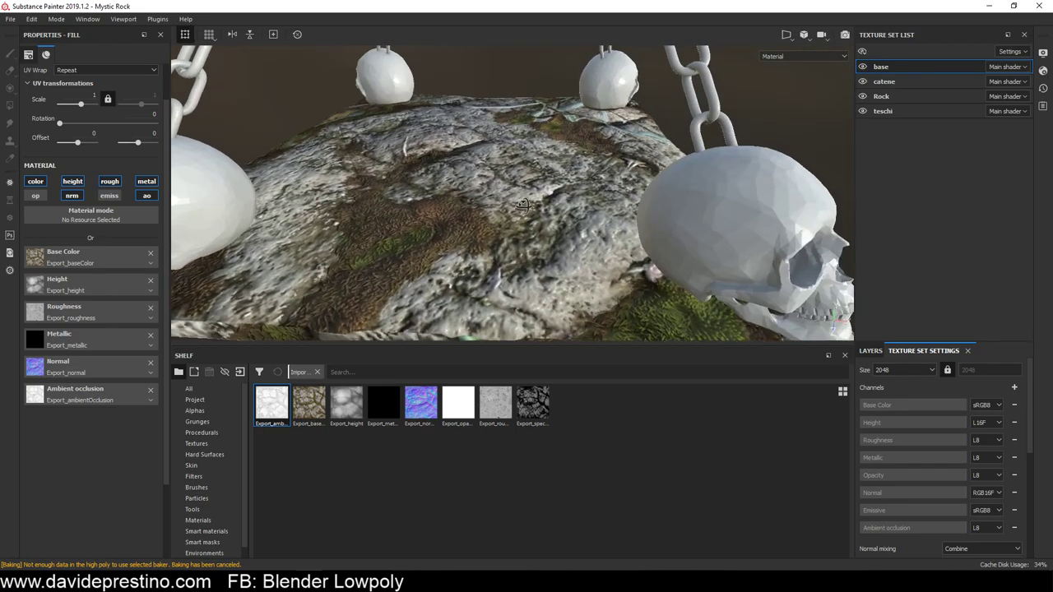
pyautogui.scroll(-3, 523, 205)
pyautogui.scroll(-3, 470, 206)
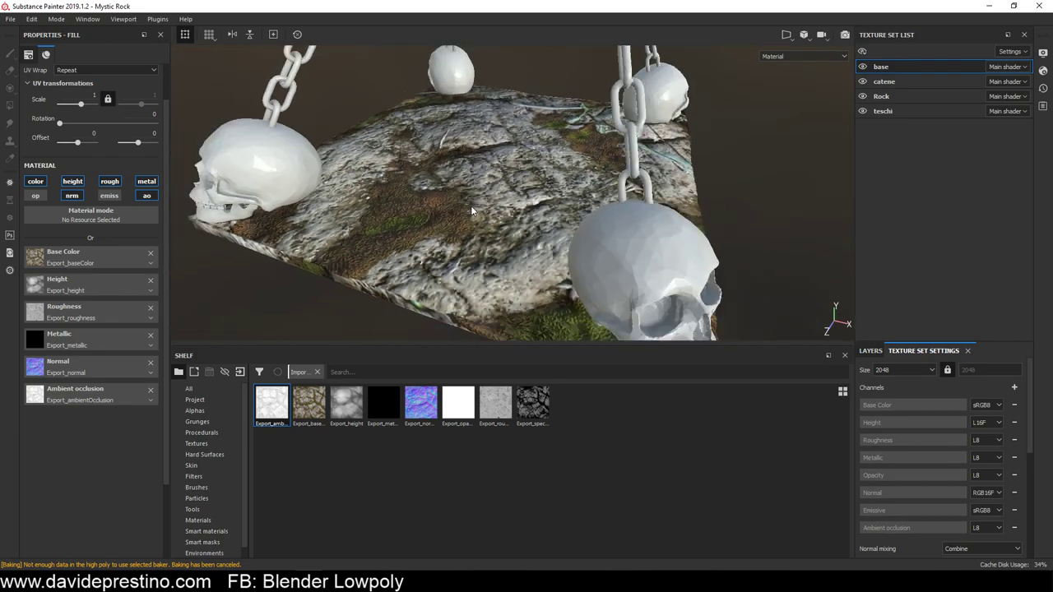
pyautogui.scroll(-3, 471, 205)
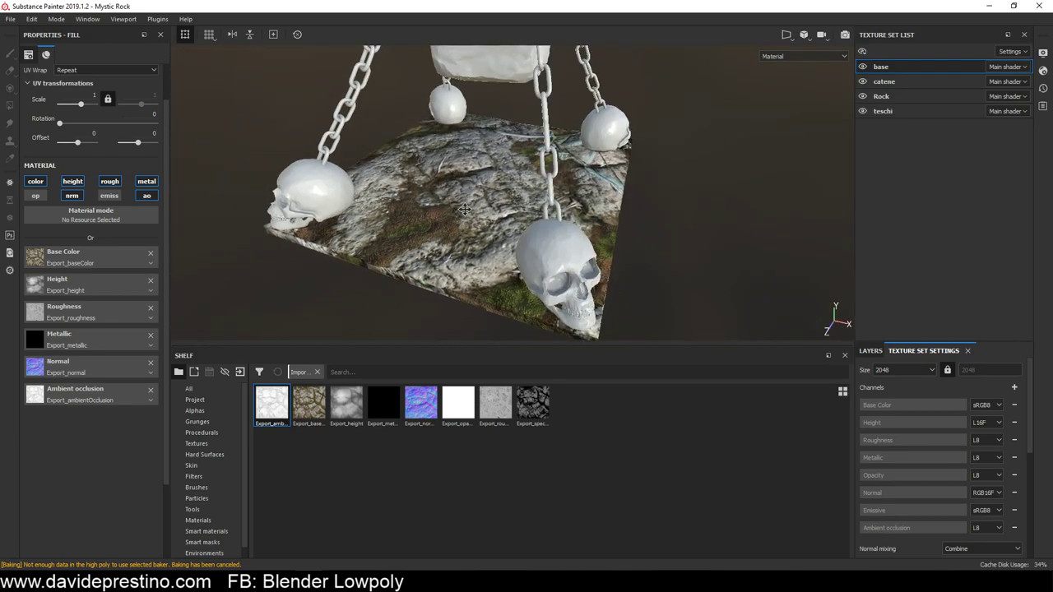
pyautogui.keyDown('alt'); pyautogui.moveTo(465, 209); pyautogui.dragTo(459, 201); pyautogui.keyUp('alt')
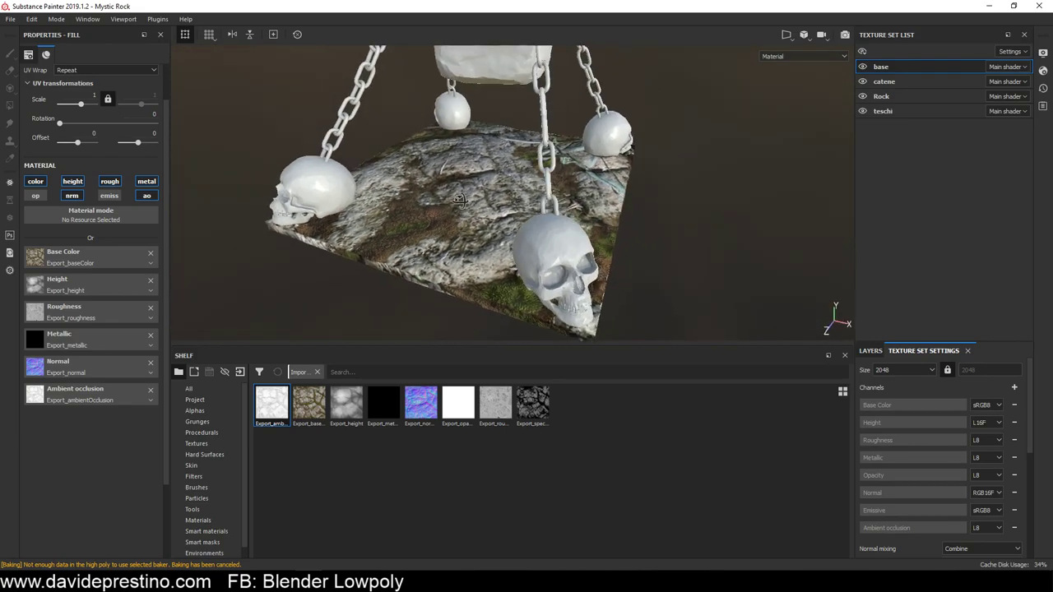
pyautogui.click(862, 82)
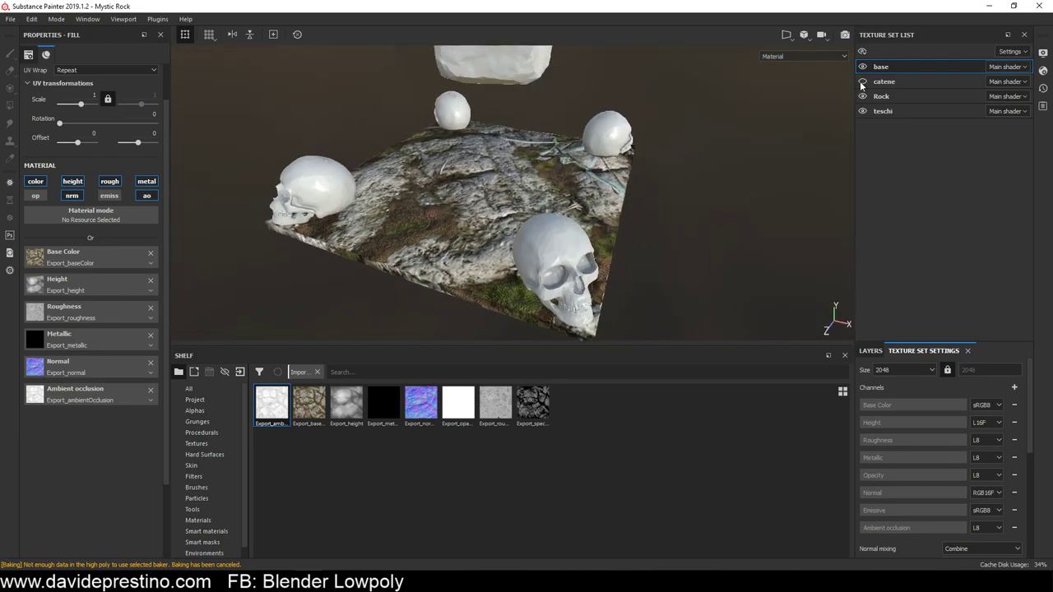
pyautogui.click(861, 96)
pyautogui.click(861, 111)
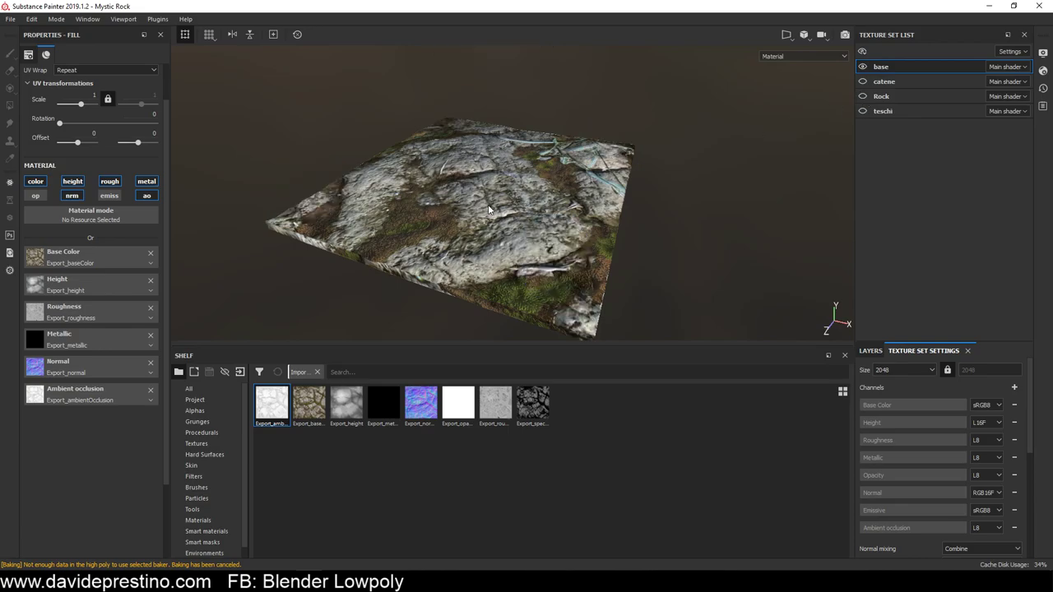
pyautogui.keyDown('alt'); pyautogui.moveTo(512, 213); pyautogui.dragTo(488, 115); pyautogui.keyUp('alt')
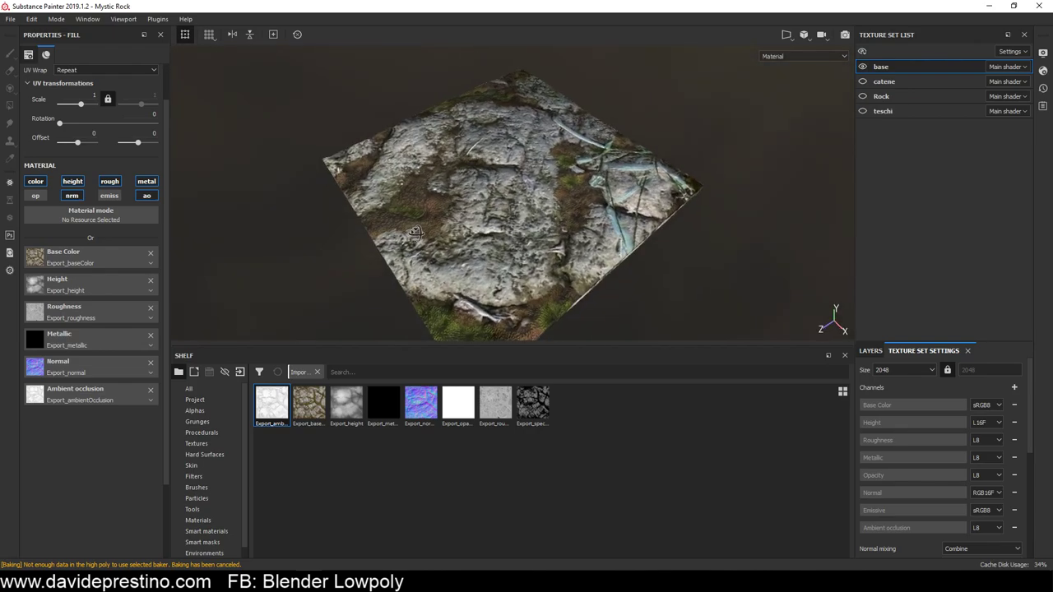
pyautogui.keyDown('alt'); pyautogui.moveTo(489, 115); pyautogui.dragTo(438, 217); pyautogui.keyUp('alt')
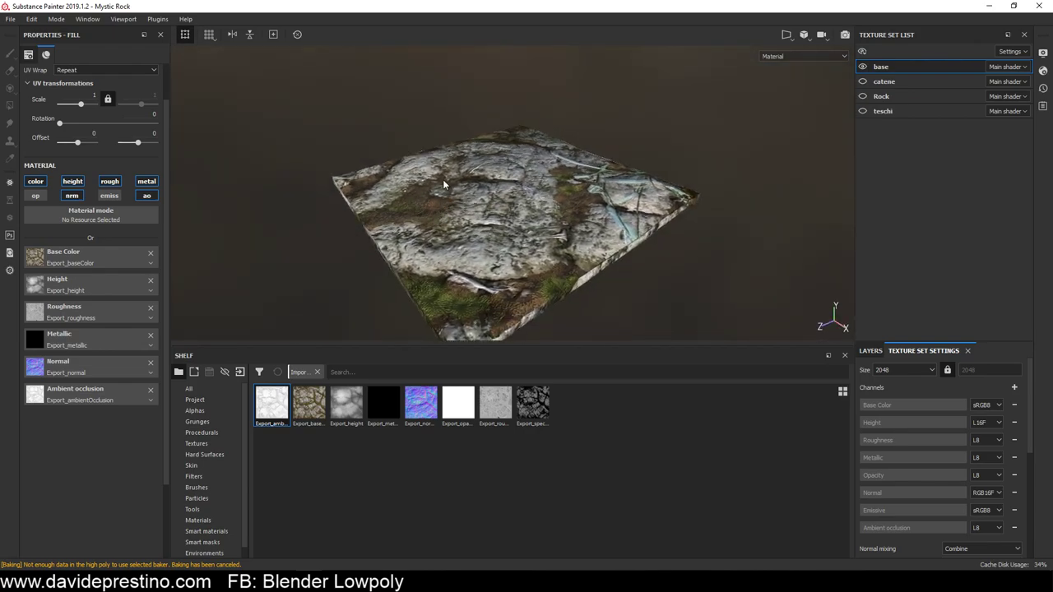
pyautogui.moveTo(443, 179)
pyautogui.keyDown('alt'); pyautogui.mouseDown()
pyautogui.moveTo(544, 168)
pyautogui.moveTo(521, 182)
pyautogui.mouseUp(); pyautogui.keyUp('alt')
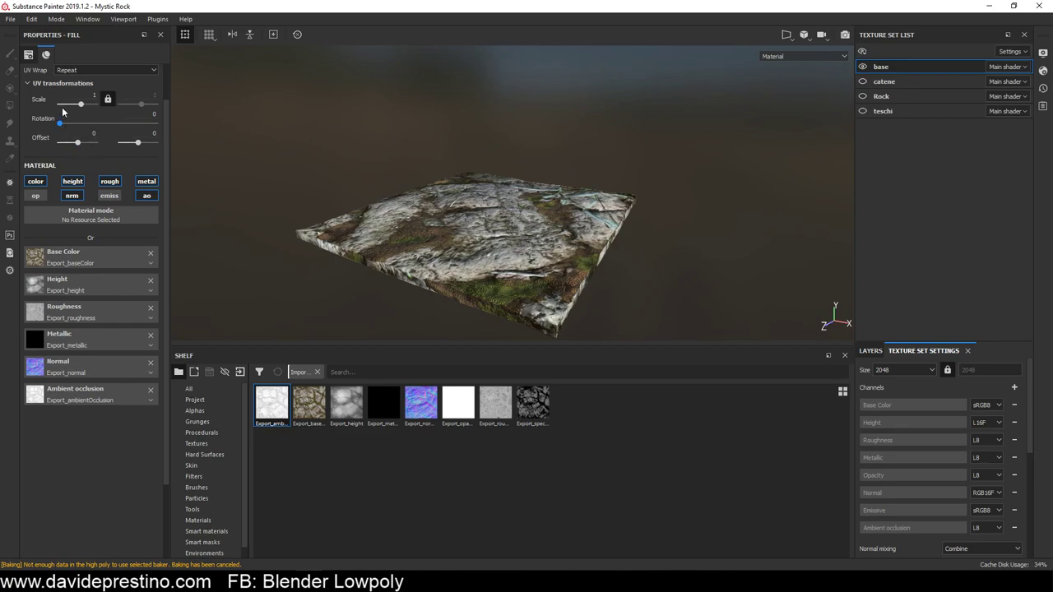
# Set Base Rock's UV scale to 2.51 and make catene and Rock visible again
pyautogui.scroll(2, 62, 107)
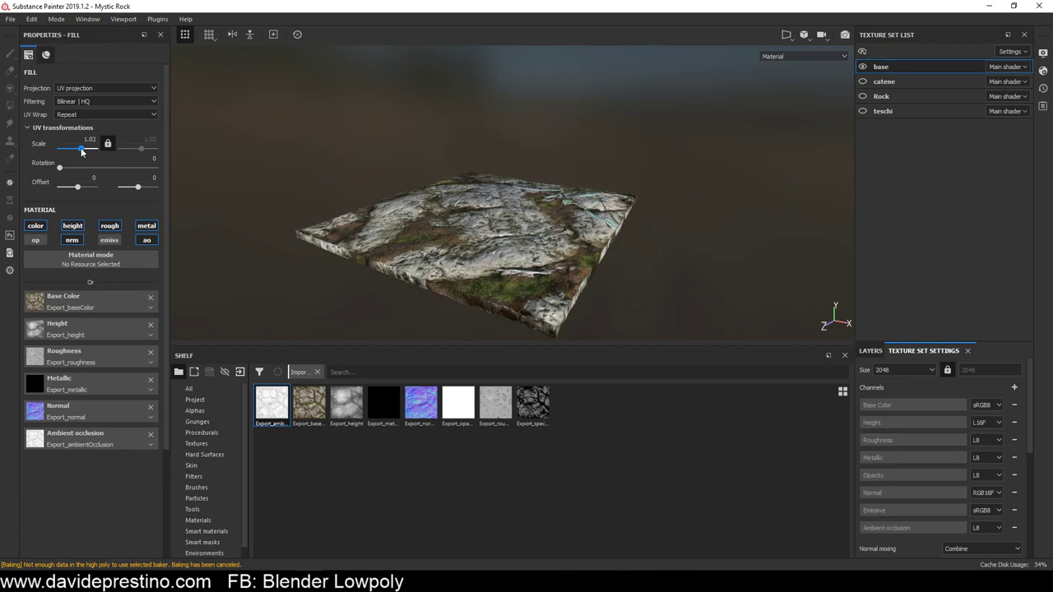
pyautogui.moveTo(81, 147); pyautogui.dragTo(81, 146)
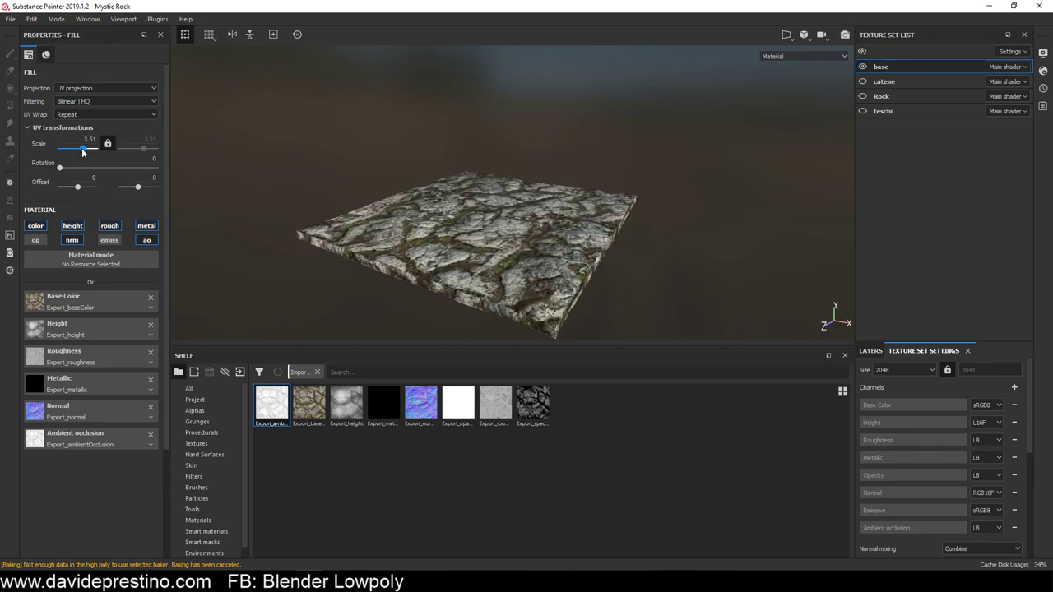
pyautogui.moveTo(81, 148); pyautogui.dragTo(81, 148)
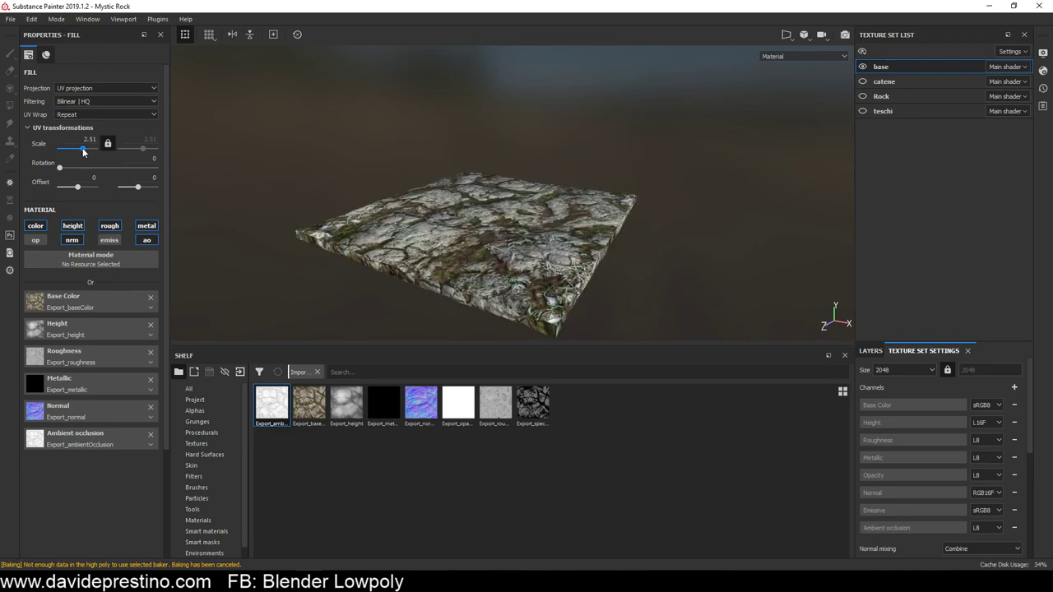
pyautogui.moveTo(492, 226)
pyautogui.keyDown('alt'); pyautogui.mouseDown()
pyautogui.moveTo(282, 206)
pyautogui.moveTo(459, 280)
pyautogui.moveTo(686, 190)
pyautogui.mouseUp(); pyautogui.keyUp('alt')
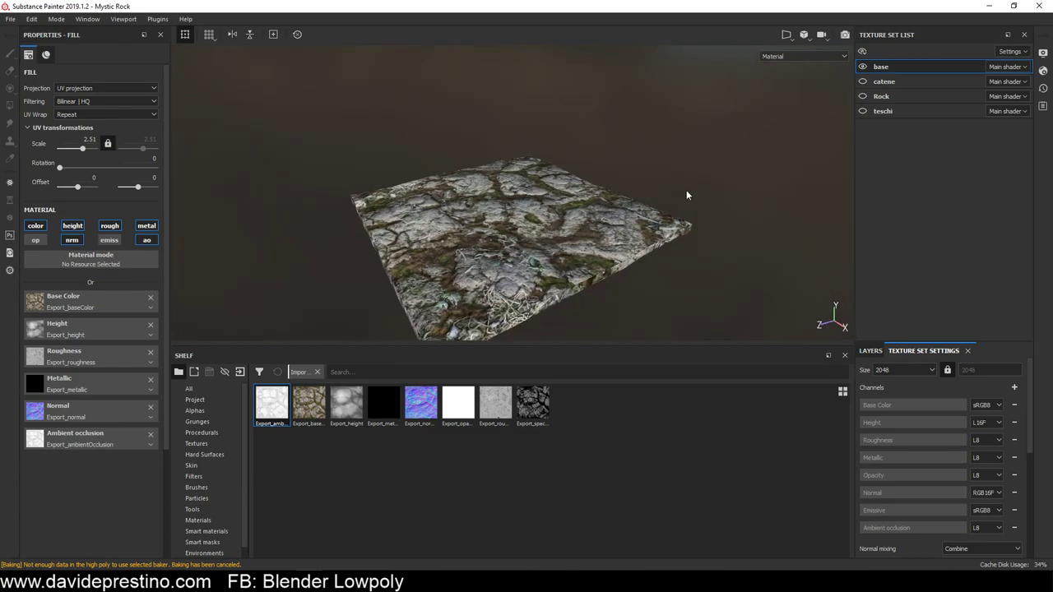
pyautogui.click(862, 81)
pyautogui.click(862, 105)
# Unhide teschi, return to the Layers panel, and enlarge the 3D viewport by shrinking the shelf
pyautogui.click(862, 111)
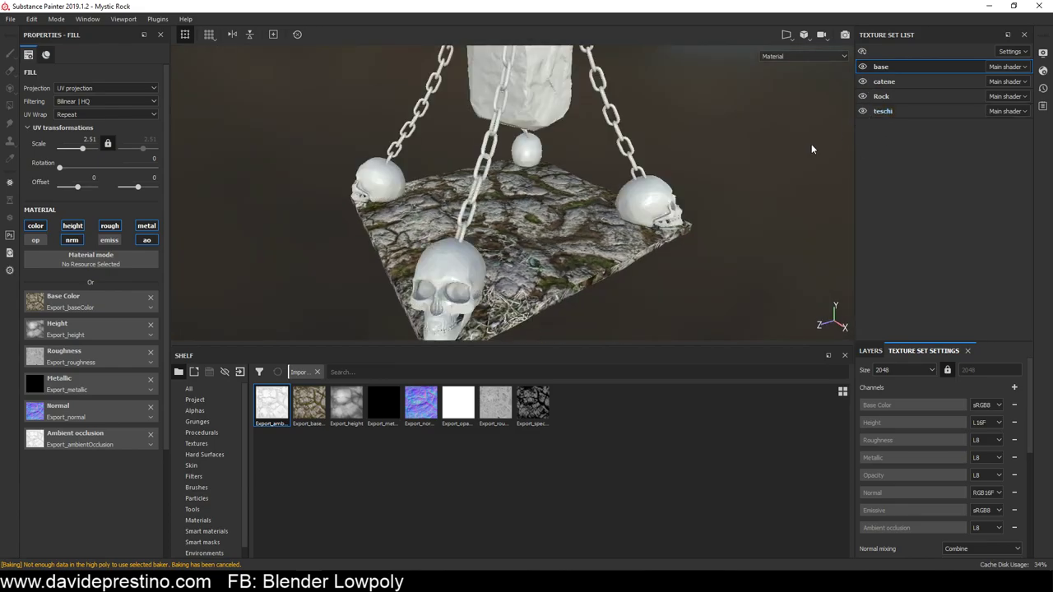
pyautogui.moveTo(370, 177)
pyautogui.keyDown('alt'); pyautogui.mouseDown()
pyautogui.moveTo(567, 192)
pyautogui.moveTo(717, 148)
pyautogui.moveTo(776, 157)
pyautogui.moveTo(743, 178)
pyautogui.moveTo(686, 162)
pyautogui.moveTo(609, 280)
pyautogui.moveTo(716, 205)
pyautogui.moveTo(736, 214)
pyautogui.mouseUp(); pyautogui.keyUp('alt')
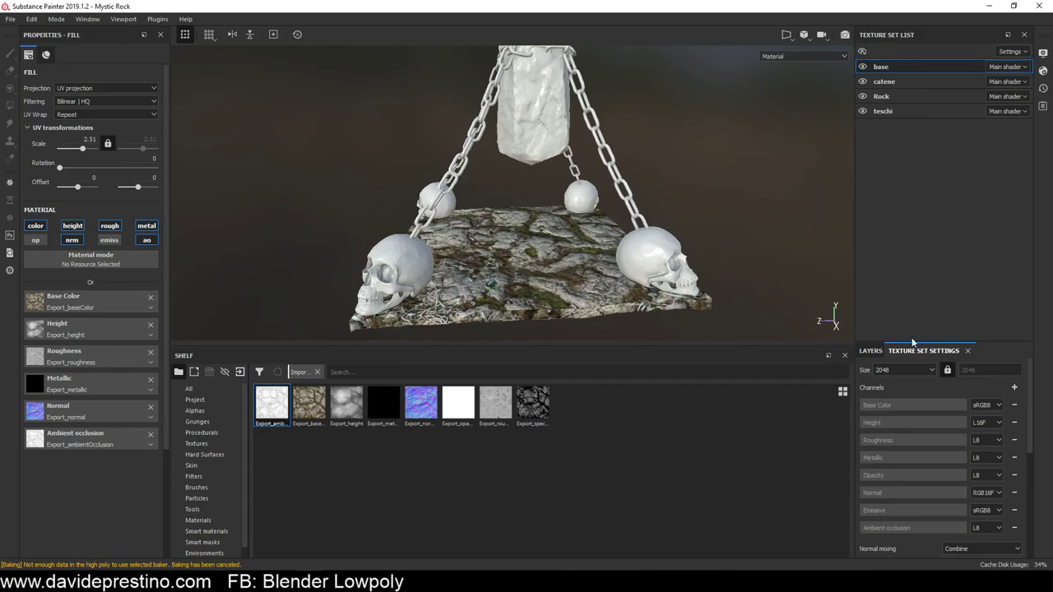
pyautogui.click(878, 352)
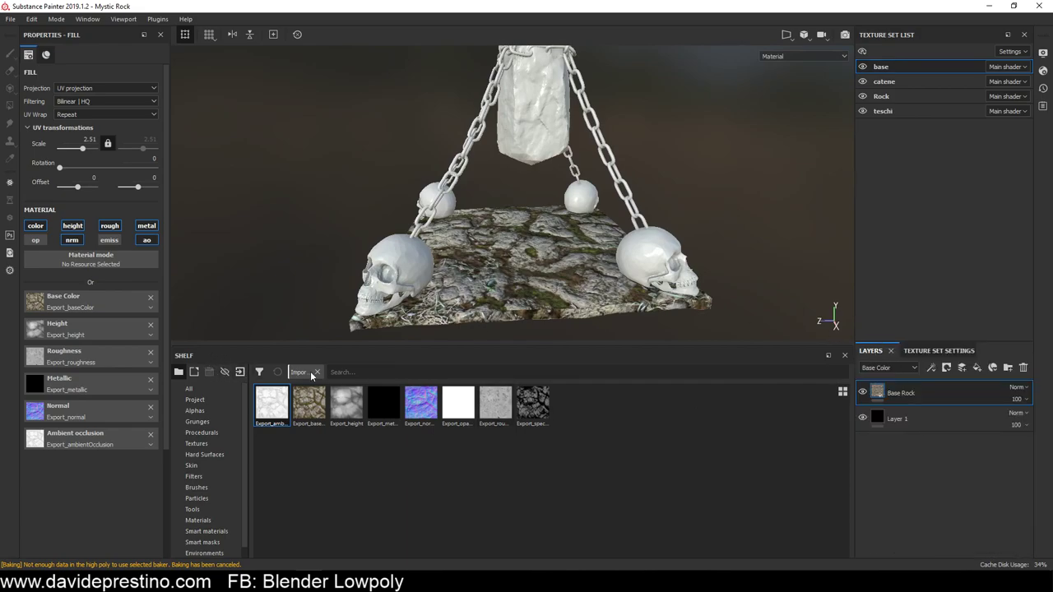
pyautogui.moveTo(406, 351); pyautogui.dragTo(419, 488)
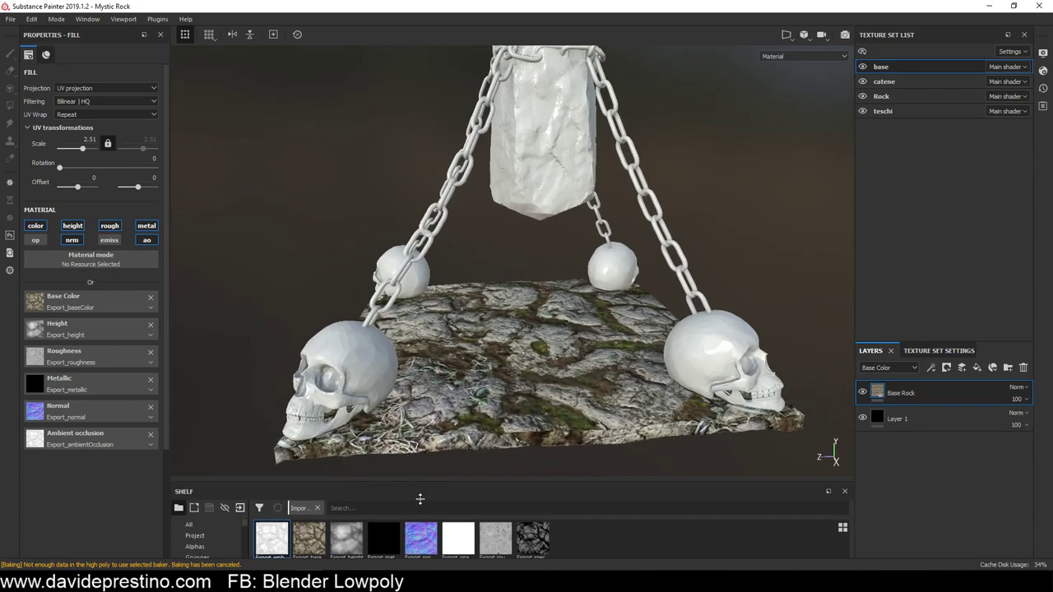
pyautogui.moveTo(424, 405)
pyautogui.keyDown('alt'); pyautogui.mouseDown()
pyautogui.moveTo(452, 401)
pyautogui.moveTo(490, 287)
pyautogui.mouseUp(); pyautogui.keyUp('alt')
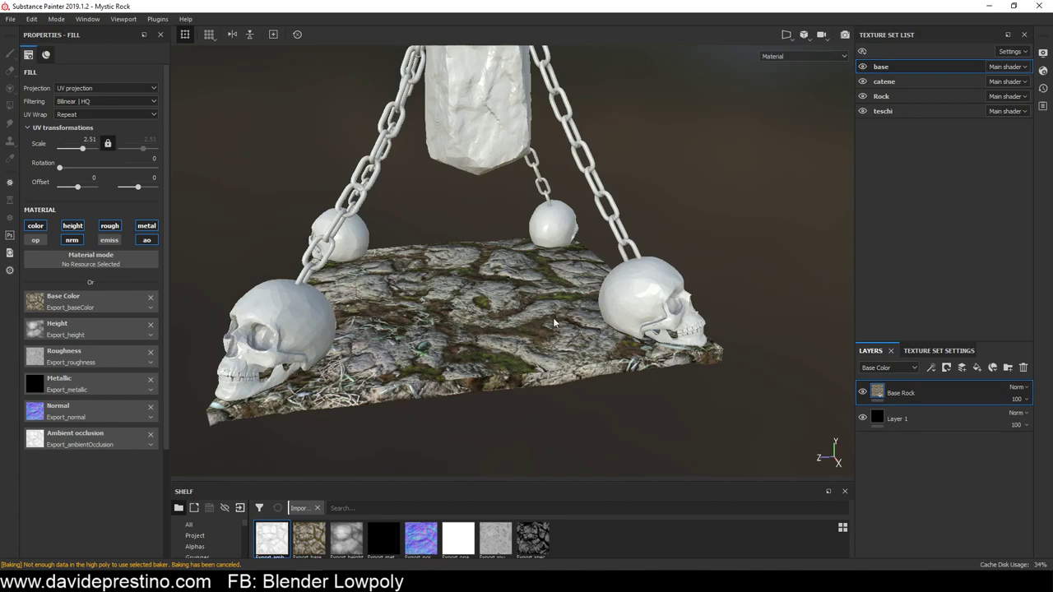
pyautogui.moveTo(554, 318)
pyautogui.keyDown('alt'); pyautogui.mouseDown()
pyautogui.moveTo(535, 322)
pyautogui.moveTo(543, 306)
pyautogui.mouseUp(); pyautogui.keyUp('alt')
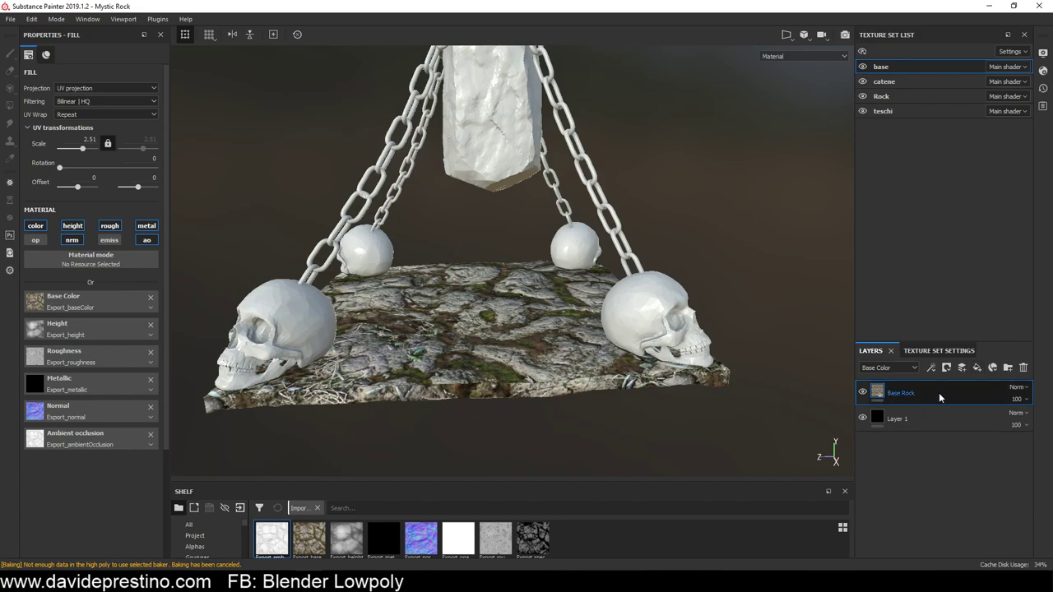
# Add Fill layer 1 above Base Rock with height, nrm, emiss, ao, op and metal disabled
pyautogui.click(977, 368)
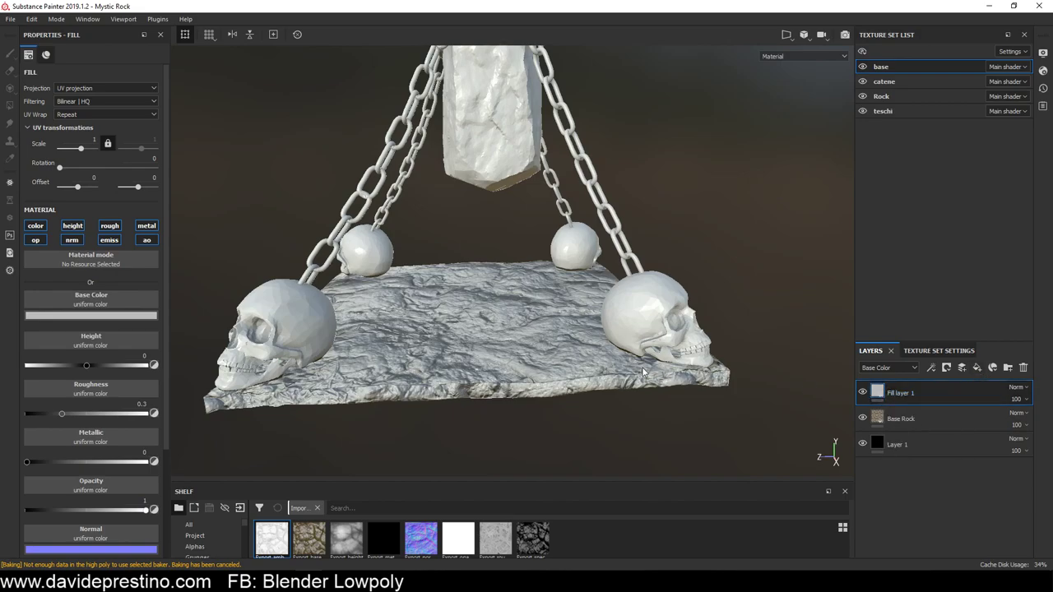
pyautogui.click(72, 225)
pyautogui.click(72, 240)
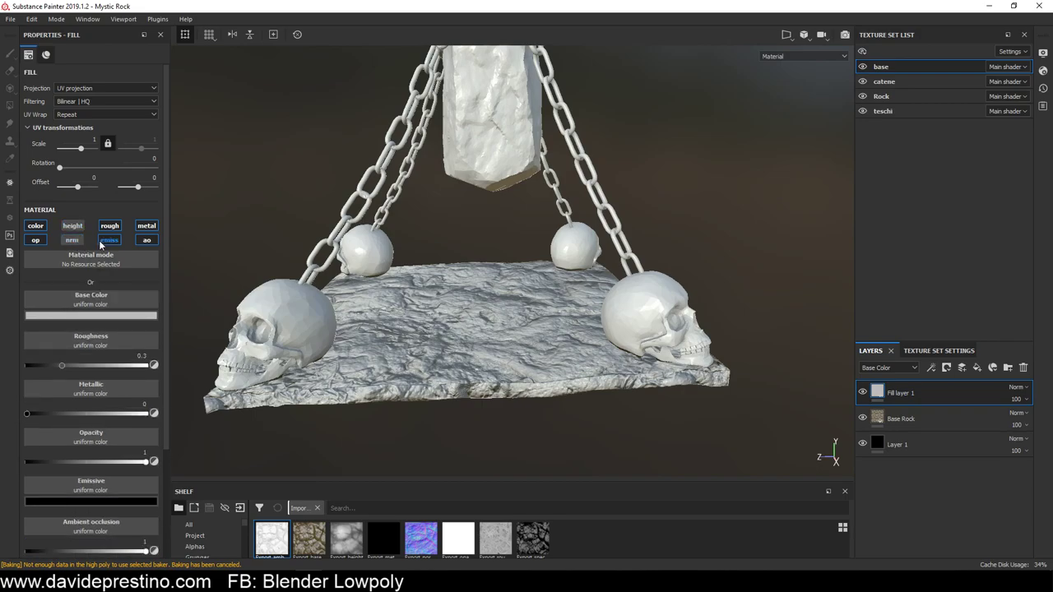
pyautogui.click(108, 239)
pyautogui.click(146, 240)
pyautogui.click(36, 239)
pyautogui.click(147, 225)
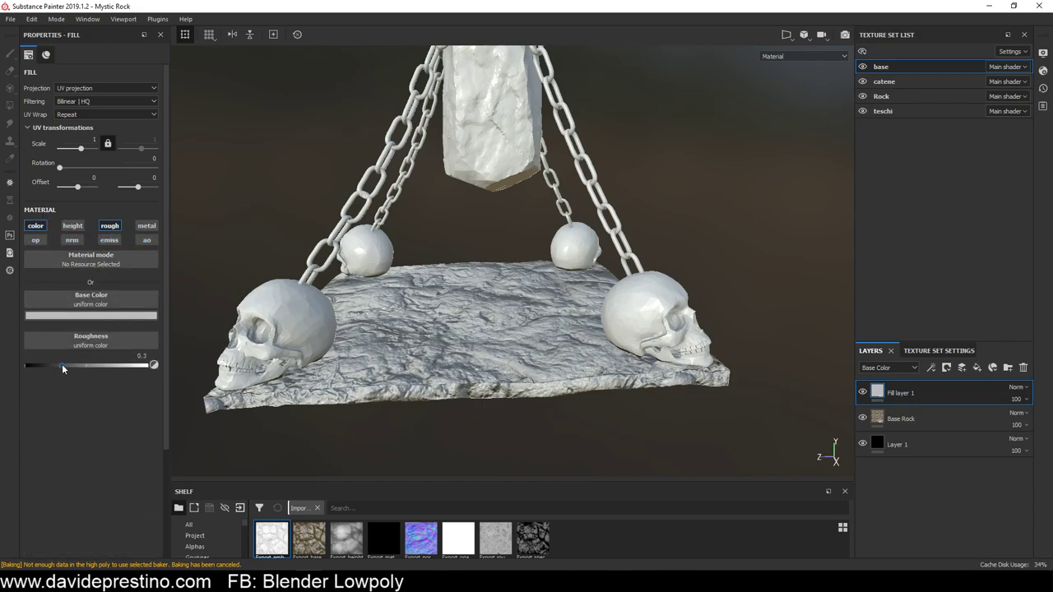
# Set Fill layer 1's roughness to 1
pyautogui.moveTo(62, 365); pyautogui.dragTo(158, 365)
pyautogui.moveTo(156, 366)
pyautogui.mouseDown()
pyautogui.moveTo(16, 359)
pyautogui.moveTo(167, 366)
pyautogui.mouseUp()
pyautogui.keyDown('alt'); pyautogui.moveTo(469, 325); pyautogui.dragTo(392, 324); pyautogui.keyUp('alt')
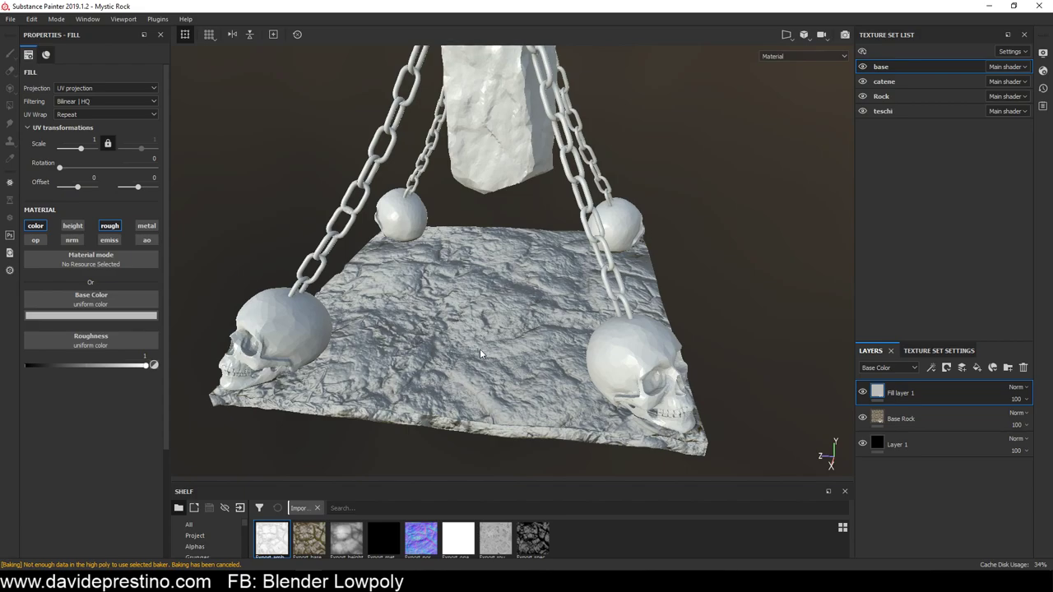
# Set Fill layer 1's blending mode to Multiply
pyautogui.click(862, 392)
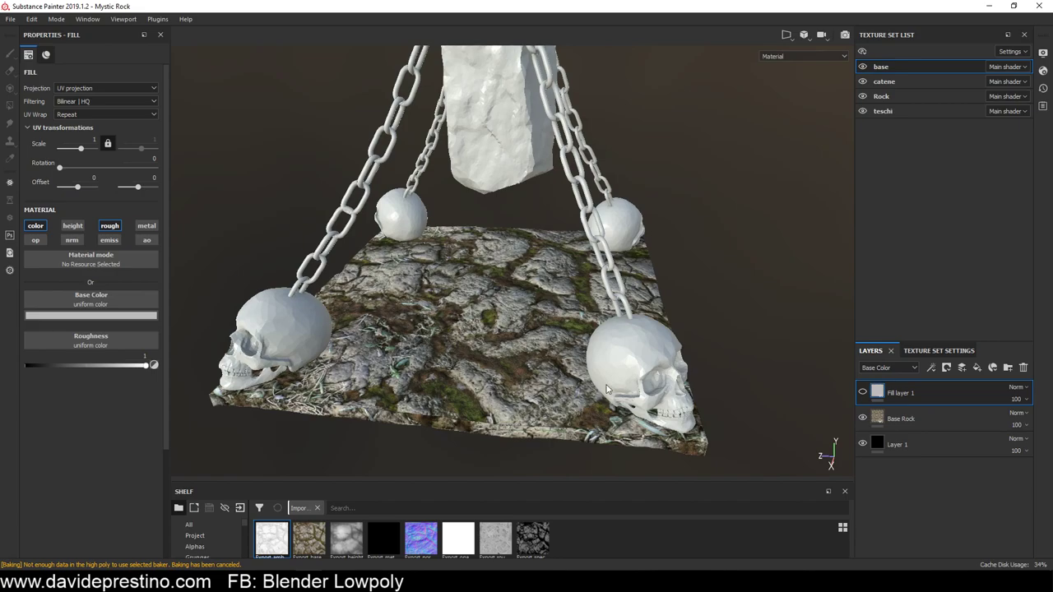
pyautogui.click(862, 392)
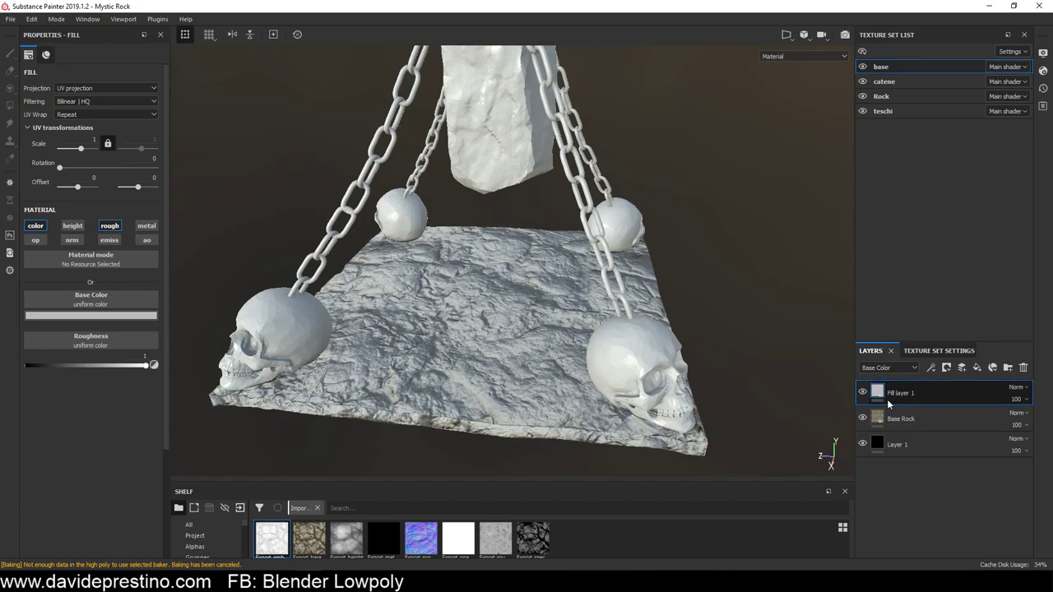
pyautogui.click(1016, 388)
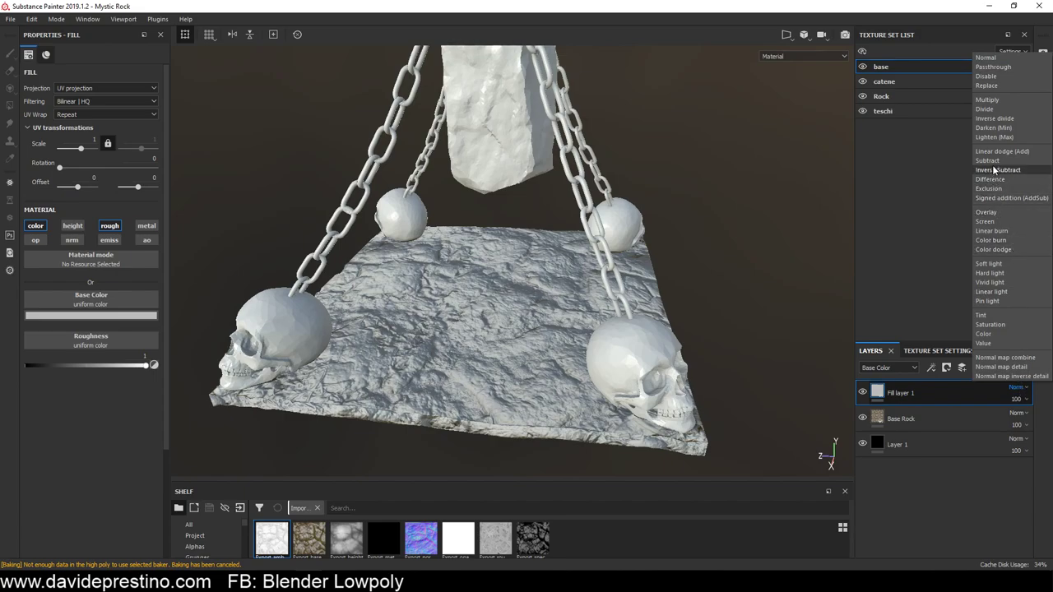
pyautogui.click(997, 100)
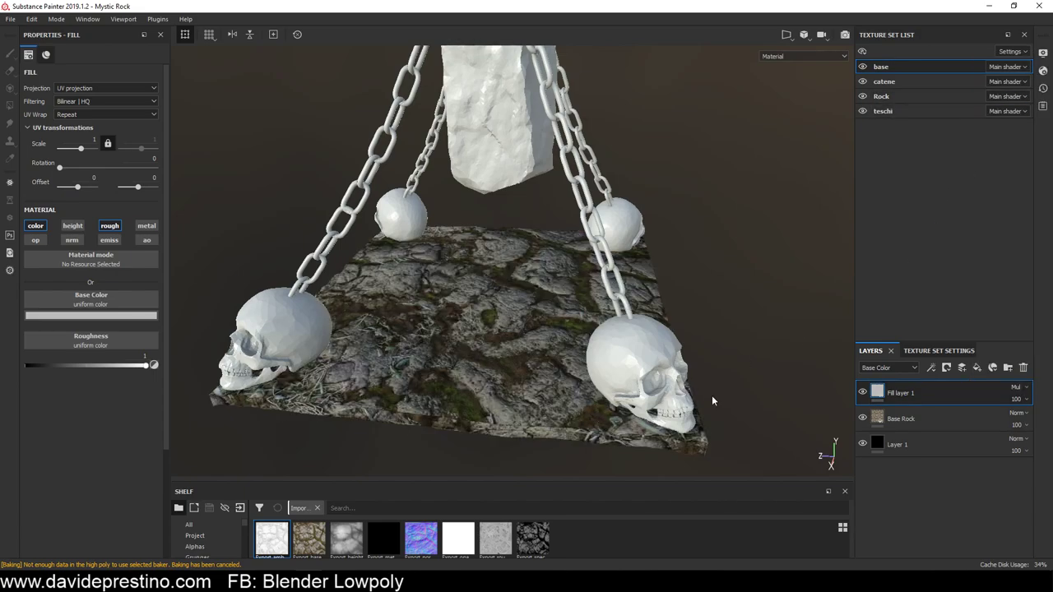
# Toggle the multiply fill on and off to compare the rock, leaving it visible
pyautogui.keyDown('alt'); pyautogui.moveTo(566, 353); pyautogui.dragTo(491, 310); pyautogui.keyUp('alt')
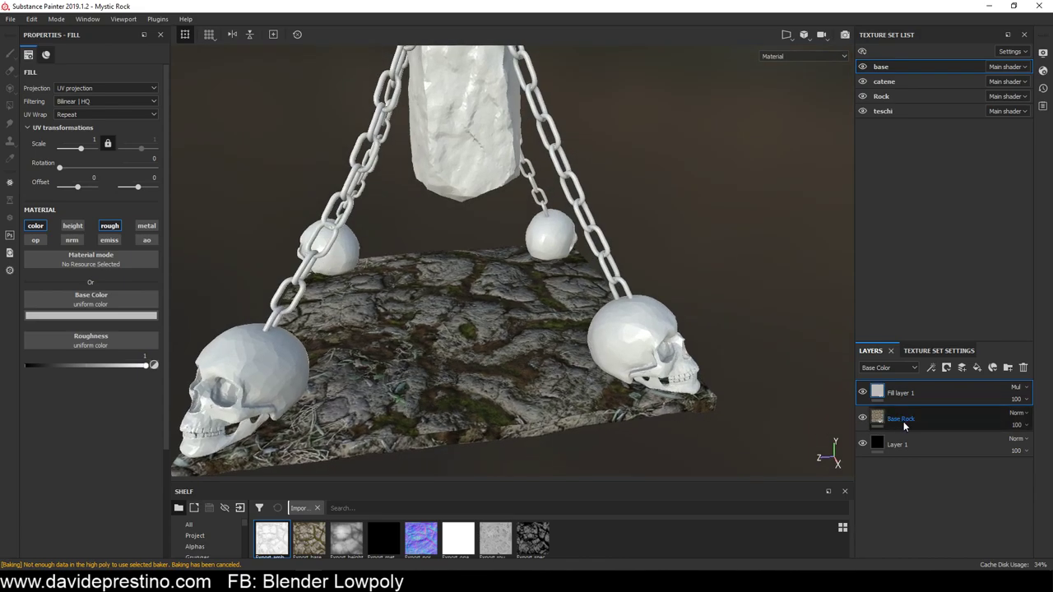
pyautogui.click(862, 393)
pyautogui.click(863, 392)
pyautogui.click(863, 392)
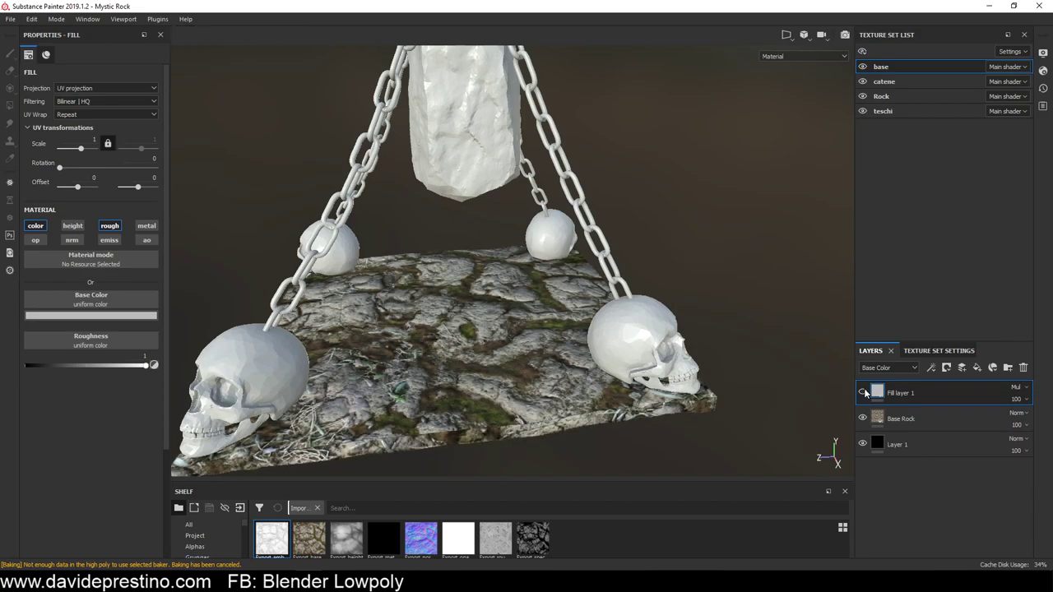
pyautogui.click(863, 392)
pyautogui.click(863, 393)
pyautogui.click(863, 392)
pyautogui.click(862, 393)
pyautogui.click(862, 392)
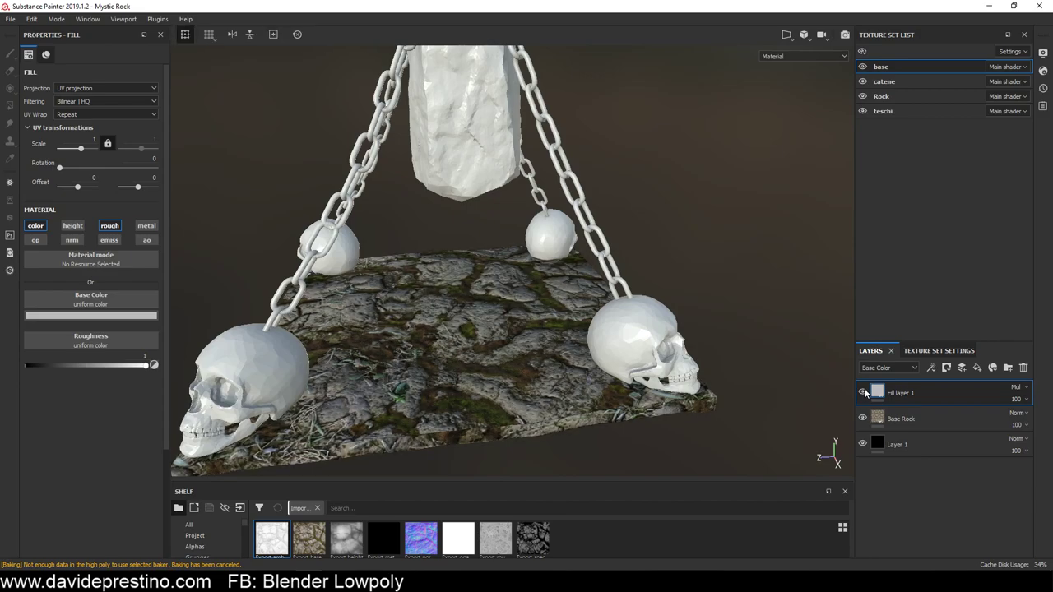
pyautogui.click(863, 392)
pyautogui.click(862, 392)
pyautogui.click(863, 392)
pyautogui.click(863, 392)
pyautogui.click(865, 392)
pyautogui.click(865, 392)
pyautogui.click(947, 368)
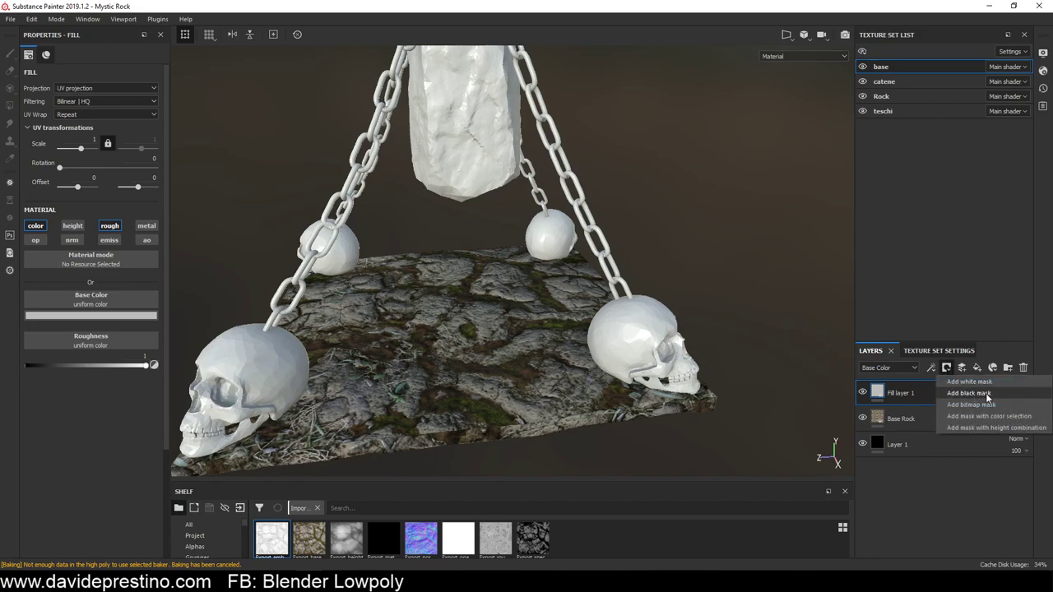
# Add a black mask to Fill layer 1 and reselect the layer's fill content
pyautogui.click(968, 393)
pyautogui.press('1')
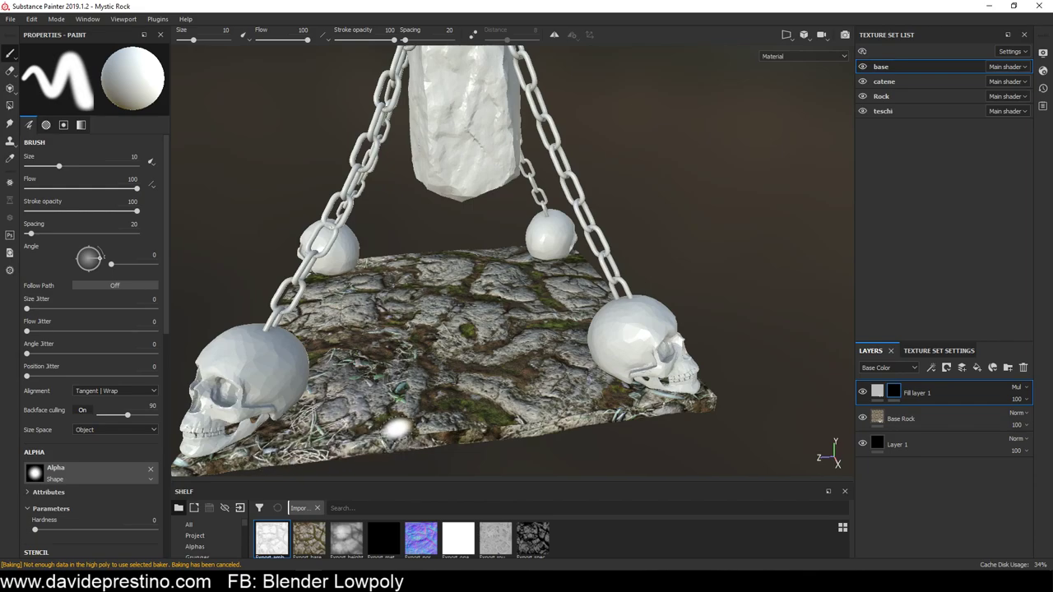
pyautogui.moveTo(398, 426)
pyautogui.keyDown('alt'); pyautogui.mouseDown()
pyautogui.moveTo(381, 356)
pyautogui.moveTo(713, 414)
pyautogui.mouseUp(); pyautogui.keyUp('alt')
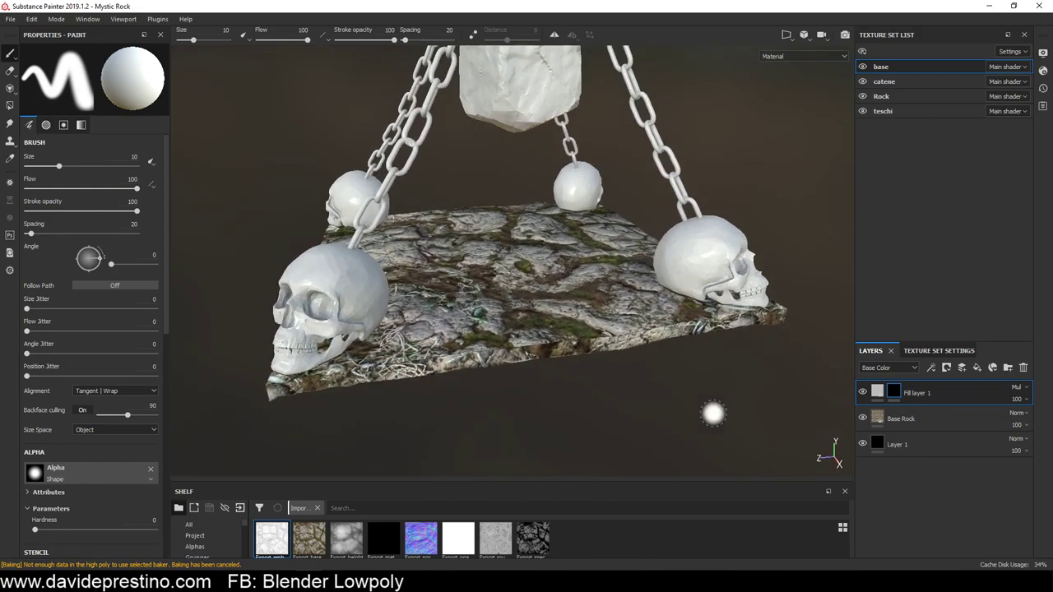
pyautogui.click(878, 393)
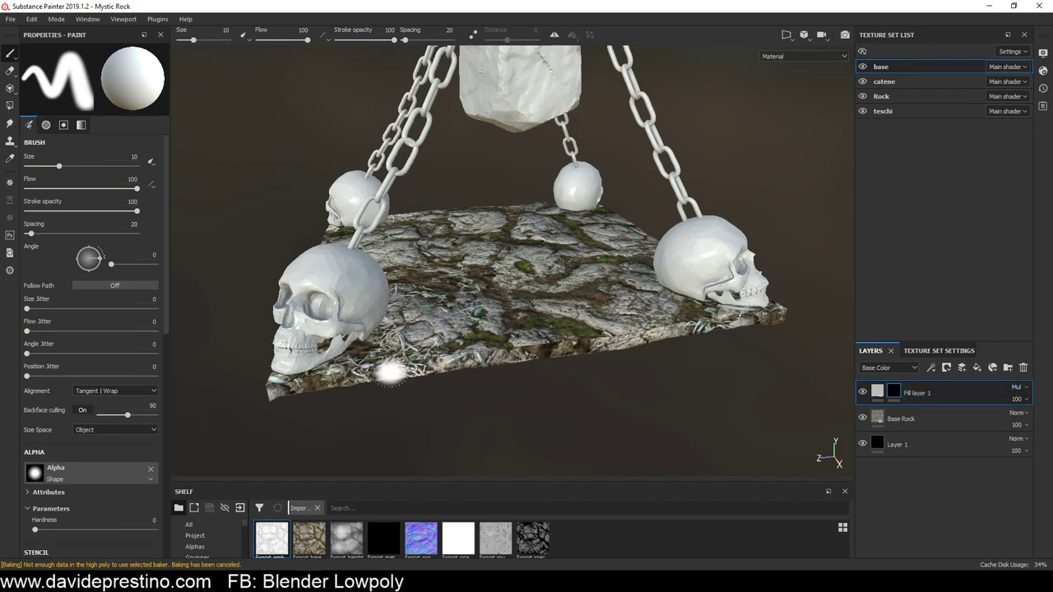
# Orbit around the slab and skulls to inspect the masked result
pyautogui.moveTo(383, 393)
pyautogui.keyDown('alt'); pyautogui.mouseDown()
pyautogui.moveTo(341, 419)
pyautogui.moveTo(329, 372)
pyautogui.mouseUp(); pyautogui.keyUp('alt')
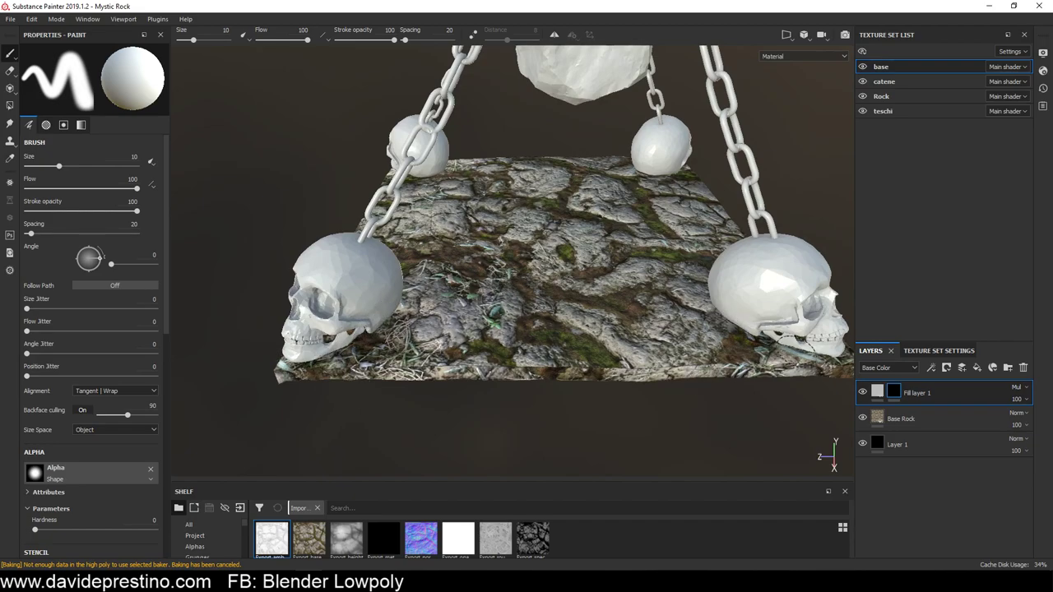
pyautogui.moveTo(526, 385)
pyautogui.keyDown('alt'); pyautogui.mouseDown()
pyautogui.moveTo(535, 395)
pyautogui.moveTo(308, 227)
pyautogui.moveTo(487, 218)
pyautogui.mouseUp(); pyautogui.keyUp('alt')
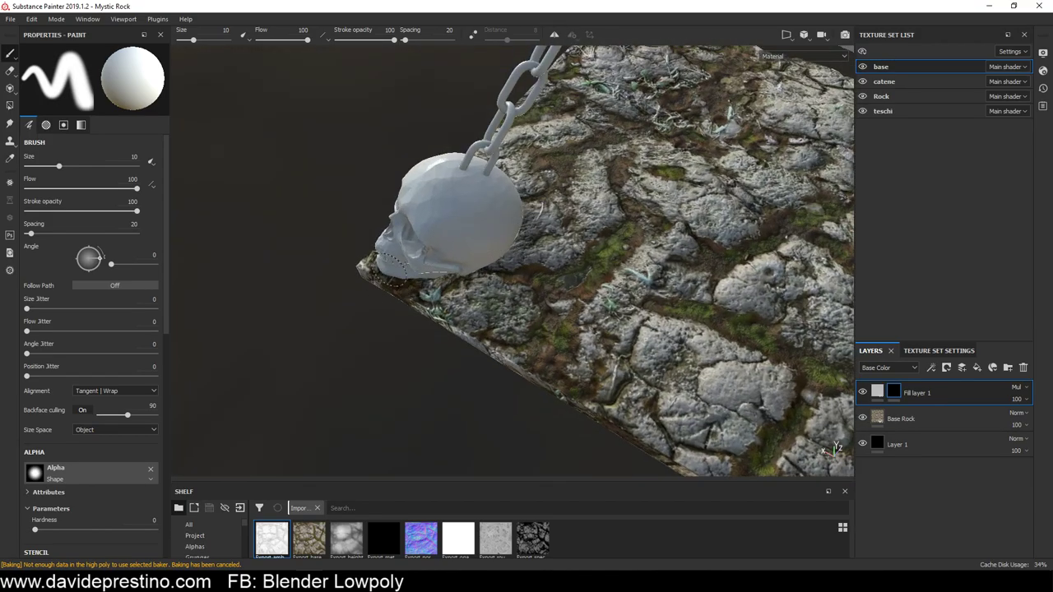
pyautogui.moveTo(579, 311)
pyautogui.keyDown('alt'); pyautogui.mouseDown()
pyautogui.moveTo(340, 188)
pyautogui.moveTo(575, 189)
pyautogui.mouseUp(); pyautogui.keyUp('alt')
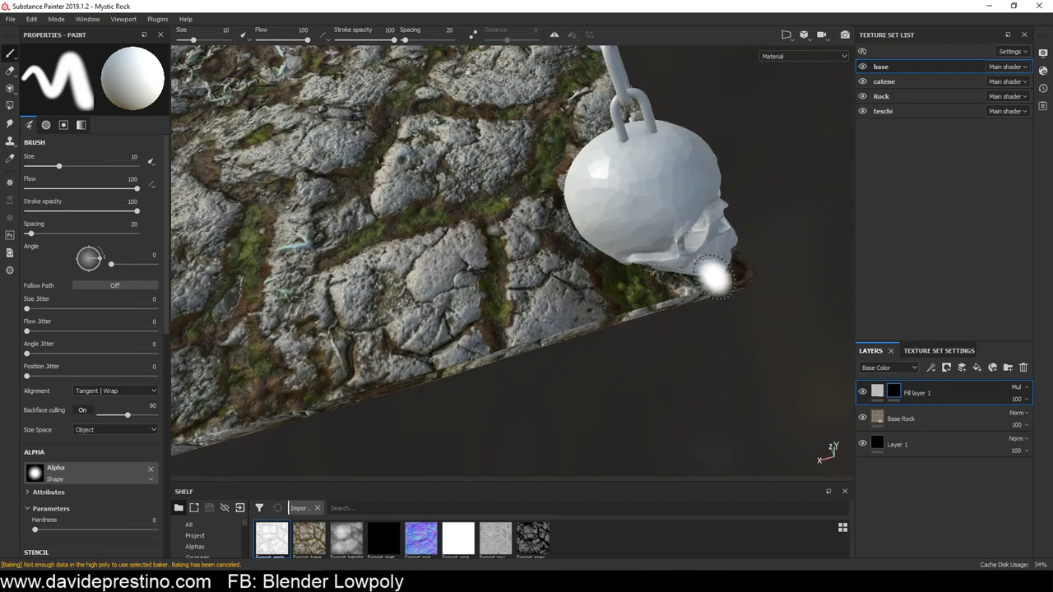
pyautogui.moveTo(716, 279)
pyautogui.keyDown('alt'); pyautogui.mouseDown()
pyautogui.moveTo(488, 247)
pyautogui.moveTo(176, 228)
pyautogui.moveTo(604, 234)
pyautogui.moveTo(469, 212)
pyautogui.moveTo(770, 223)
pyautogui.mouseUp(); pyautogui.keyUp('alt')
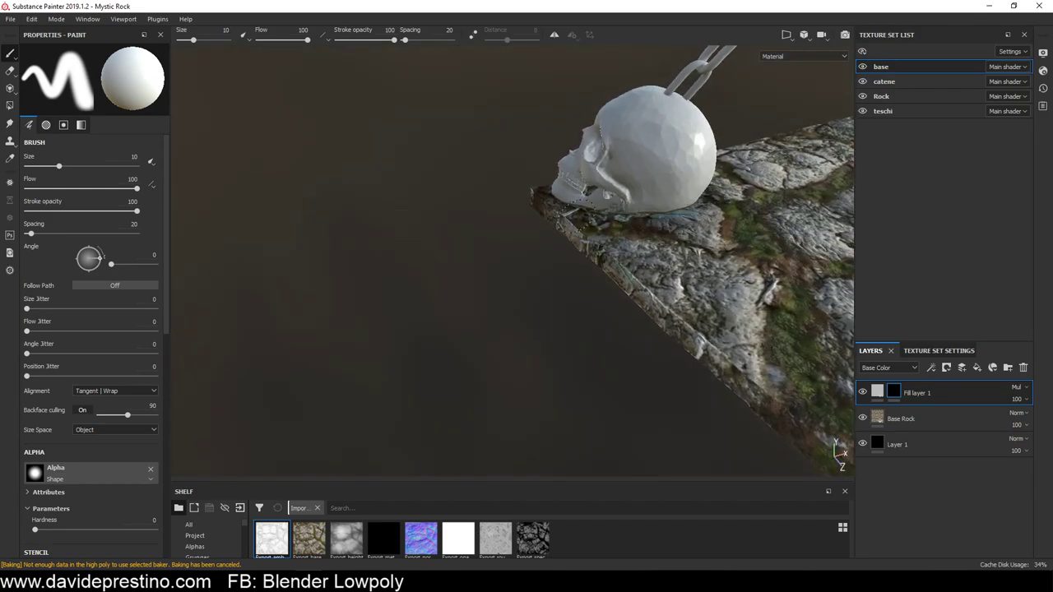
pyautogui.moveTo(512, 226)
pyautogui.keyDown('alt'); pyautogui.mouseDown()
pyautogui.moveTo(477, 302)
pyautogui.moveTo(403, 278)
pyautogui.moveTo(522, 278)
pyautogui.mouseUp(); pyautogui.keyUp('alt')
pyautogui.moveTo(607, 278)
pyautogui.keyDown('alt'); pyautogui.mouseDown()
pyautogui.moveTo(475, 305)
pyautogui.moveTo(435, 164)
pyautogui.moveTo(630, 258)
pyautogui.moveTo(370, 306)
pyautogui.moveTo(411, 246)
pyautogui.mouseUp(); pyautogui.keyUp('alt')
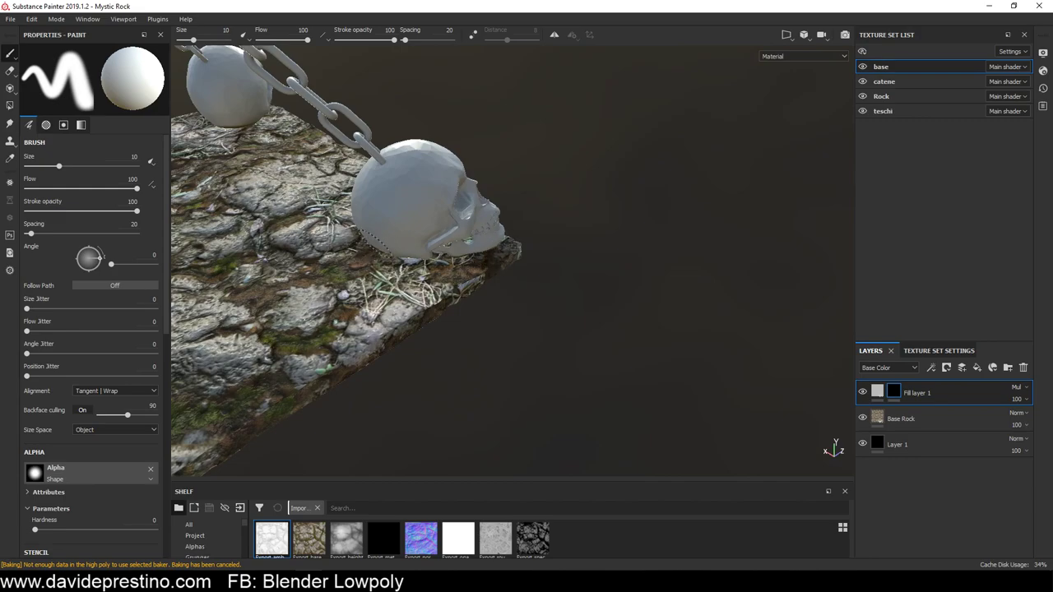
pyautogui.moveTo(507, 265)
pyautogui.keyDown('alt'); pyautogui.mouseDown()
pyautogui.moveTo(526, 287)
pyautogui.moveTo(247, 300)
pyautogui.mouseUp(); pyautogui.keyUp('alt')
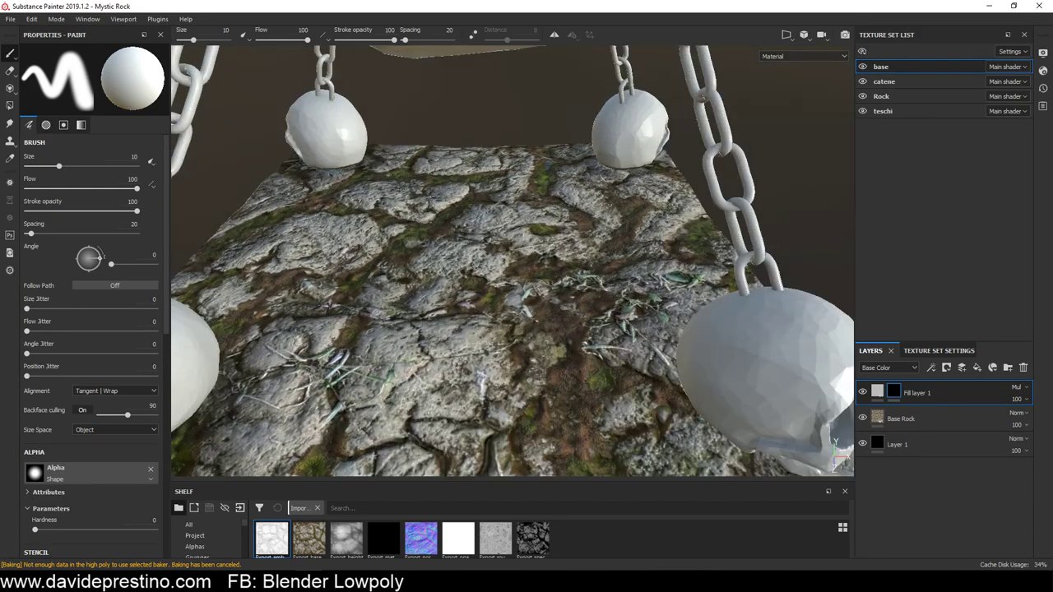
pyautogui.keyDown('alt'); pyautogui.moveTo(318, 260); pyautogui.dragTo(395, 339); pyautogui.keyUp('alt')
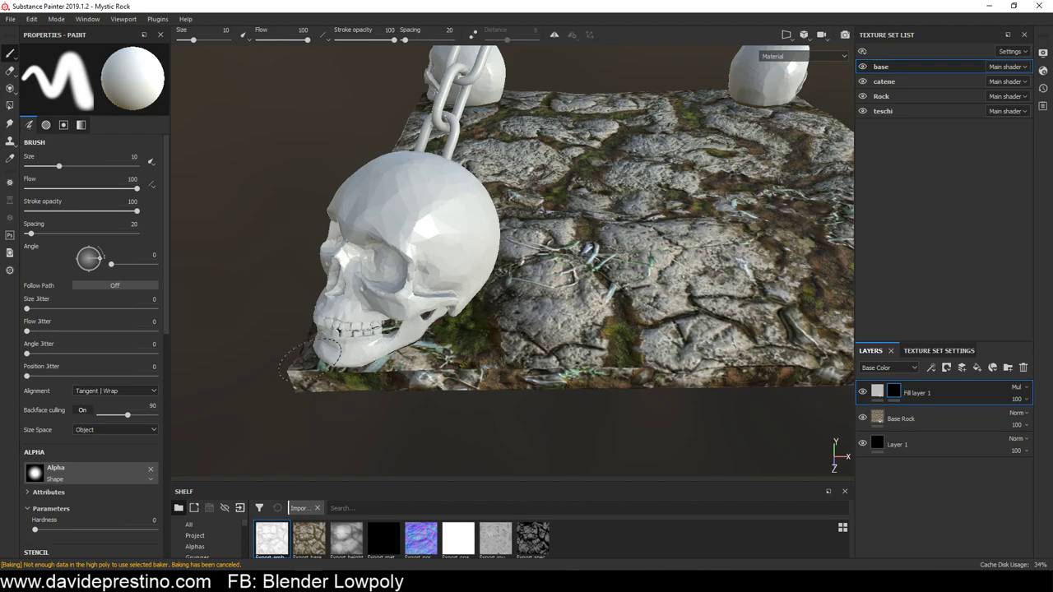
pyautogui.moveTo(341, 358)
pyautogui.keyDown('alt'); pyautogui.mouseDown()
pyautogui.moveTo(583, 348)
pyautogui.moveTo(674, 253)
pyautogui.mouseUp(); pyautogui.keyUp('alt')
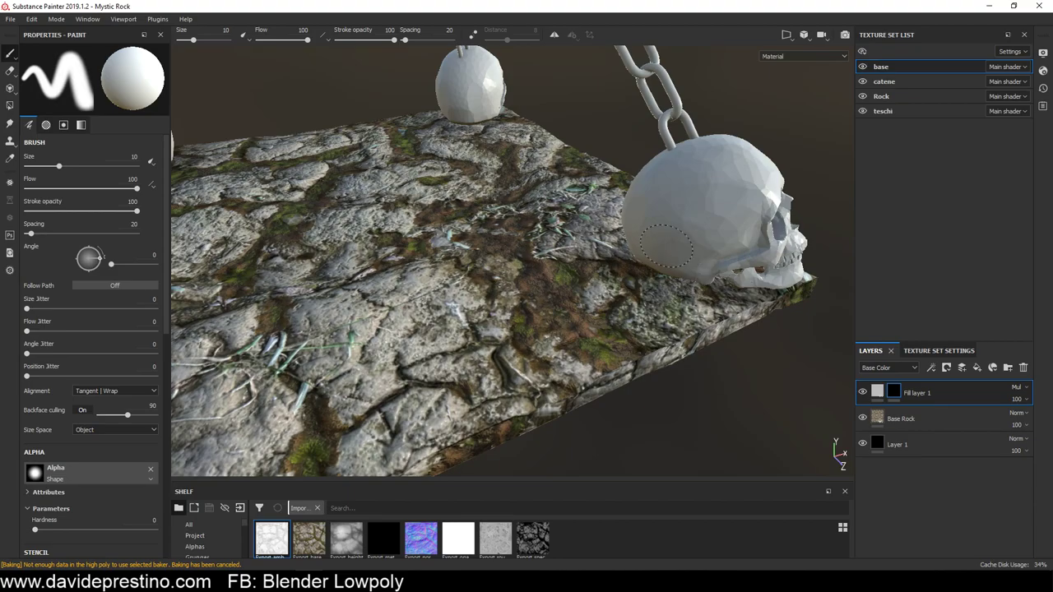
pyautogui.moveTo(667, 245)
pyautogui.keyDown('alt'); pyautogui.mouseDown()
pyautogui.moveTo(573, 348)
pyautogui.moveTo(525, 330)
pyautogui.moveTo(635, 282)
pyautogui.mouseUp(); pyautogui.keyUp('alt')
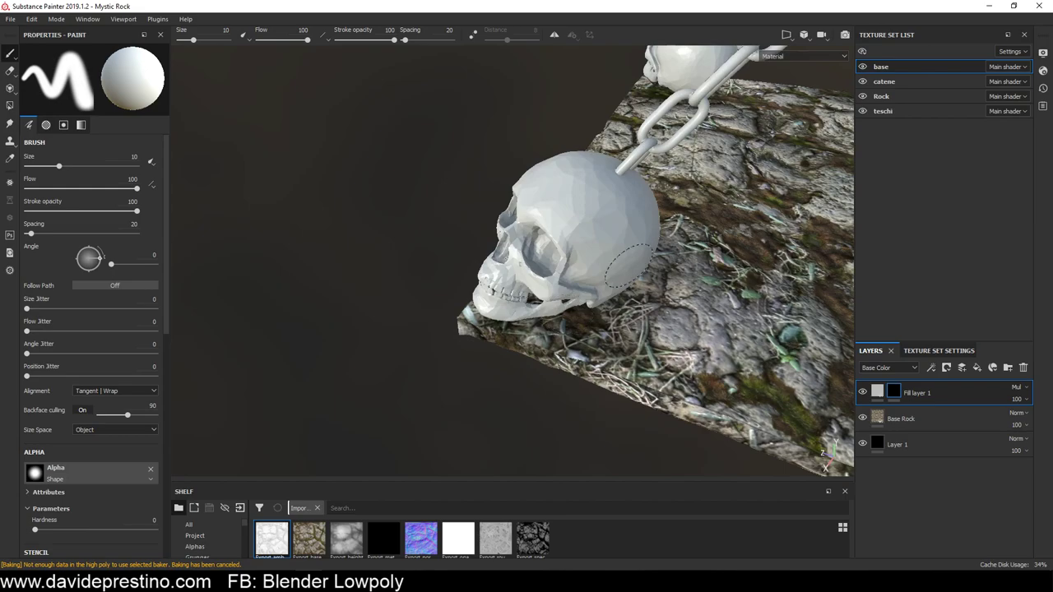
pyautogui.moveTo(637, 277)
pyautogui.keyDown('alt'); pyautogui.mouseDown()
pyautogui.moveTo(650, 287)
pyautogui.moveTo(354, 308)
pyautogui.mouseUp(); pyautogui.keyUp('alt')
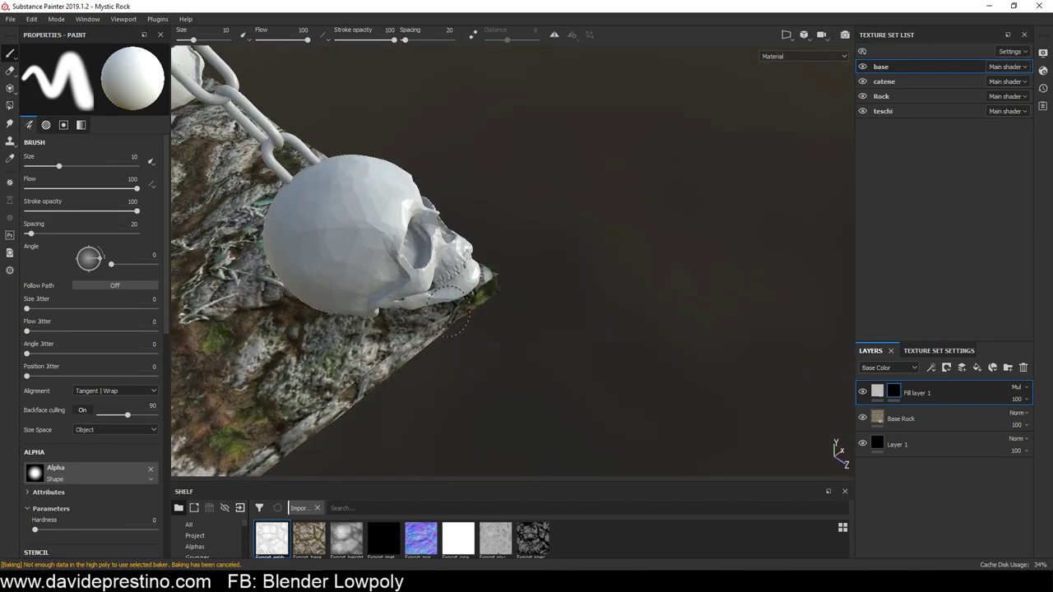
pyautogui.moveTo(556, 279)
pyautogui.keyDown('alt'); pyautogui.mouseDown()
pyautogui.moveTo(348, 247)
pyautogui.moveTo(482, 340)
pyautogui.moveTo(441, 309)
pyautogui.mouseUp(); pyautogui.keyUp('alt')
pyautogui.scroll(1, 473, 344)
pyautogui.scroll(1, 486, 341)
pyautogui.scroll(-3, 486, 341)
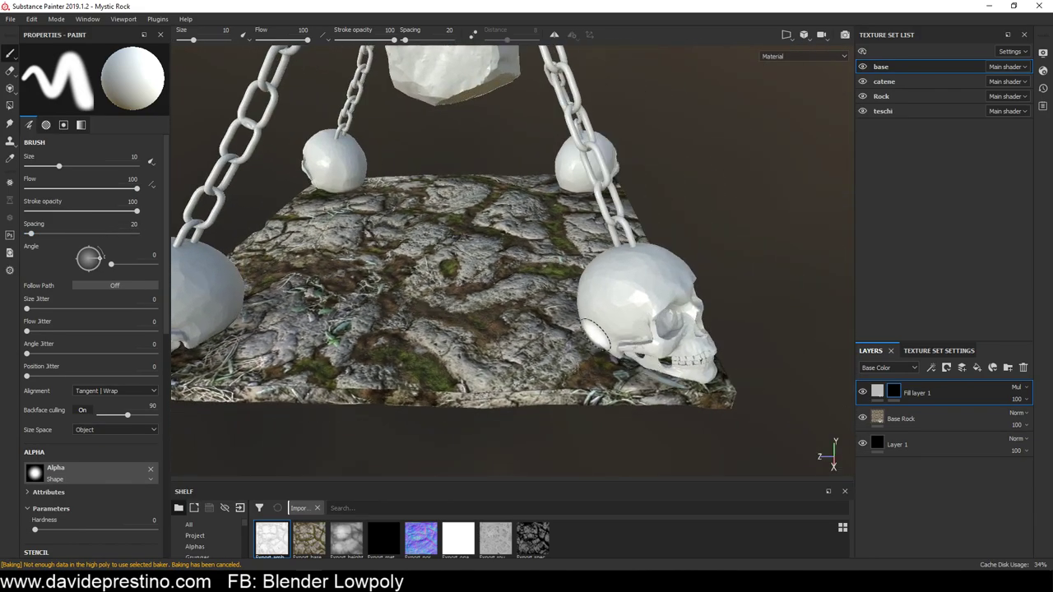
pyautogui.click(877, 393)
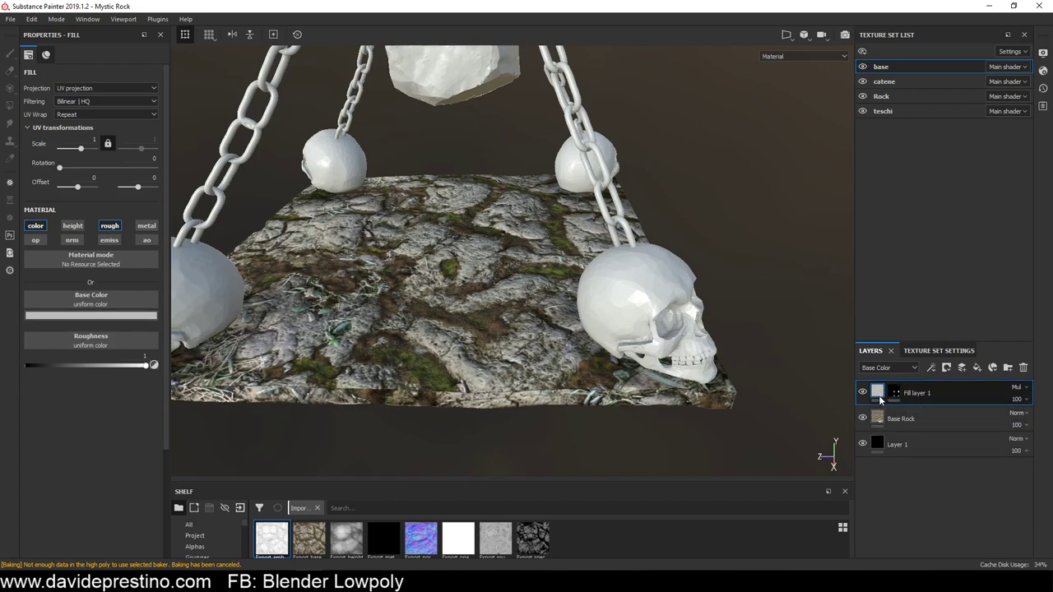
# Change Fill layer 1's base colour from white to a 0.228 grey
pyautogui.click(94, 316)
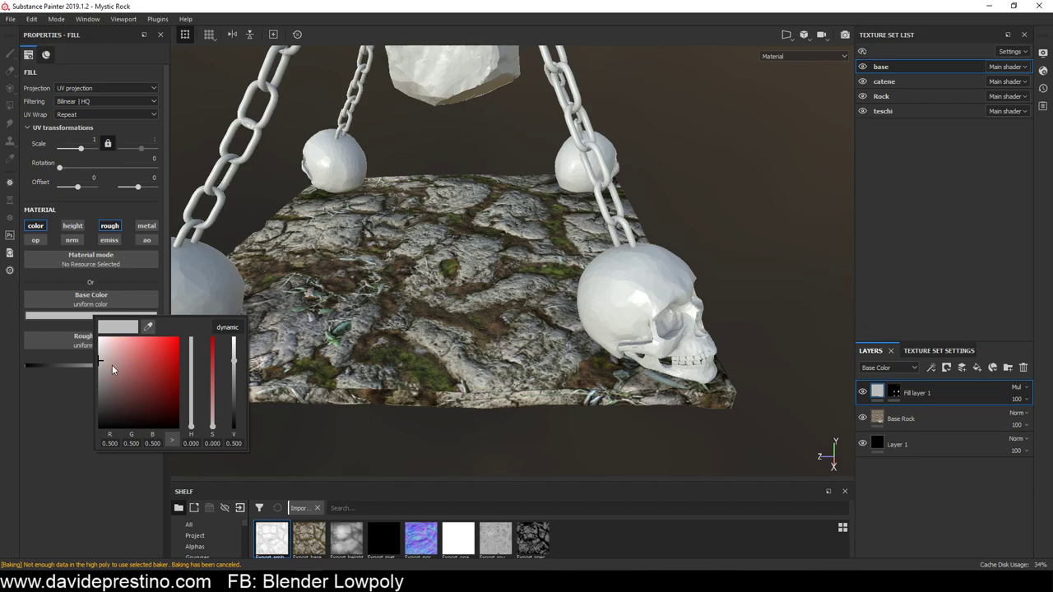
pyautogui.moveTo(98, 367)
pyautogui.mouseDown()
pyautogui.moveTo(82, 442)
pyautogui.moveTo(66, 376)
pyautogui.mouseUp()
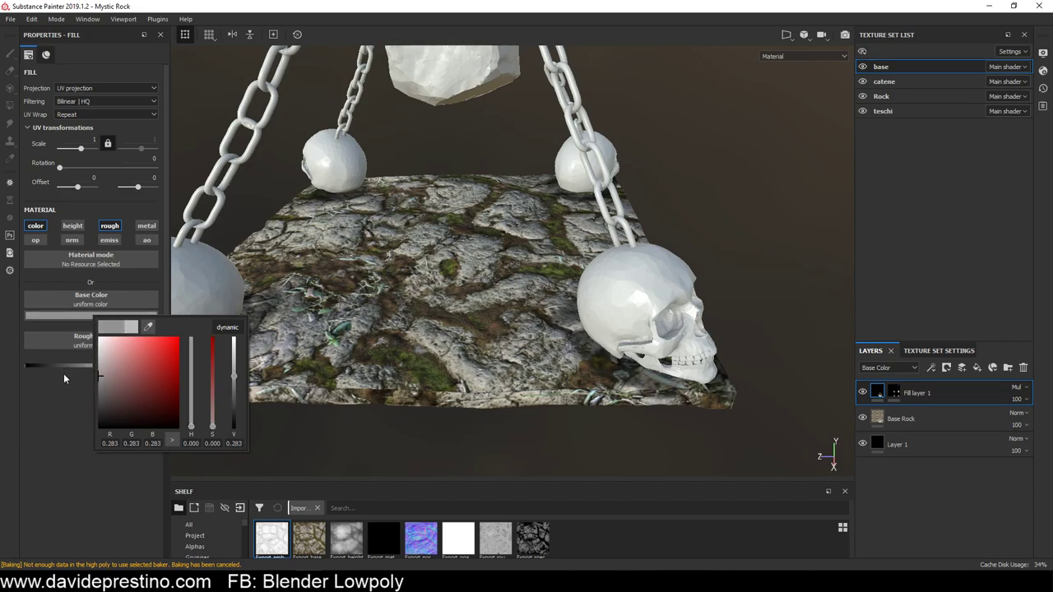
pyautogui.click(78, 385)
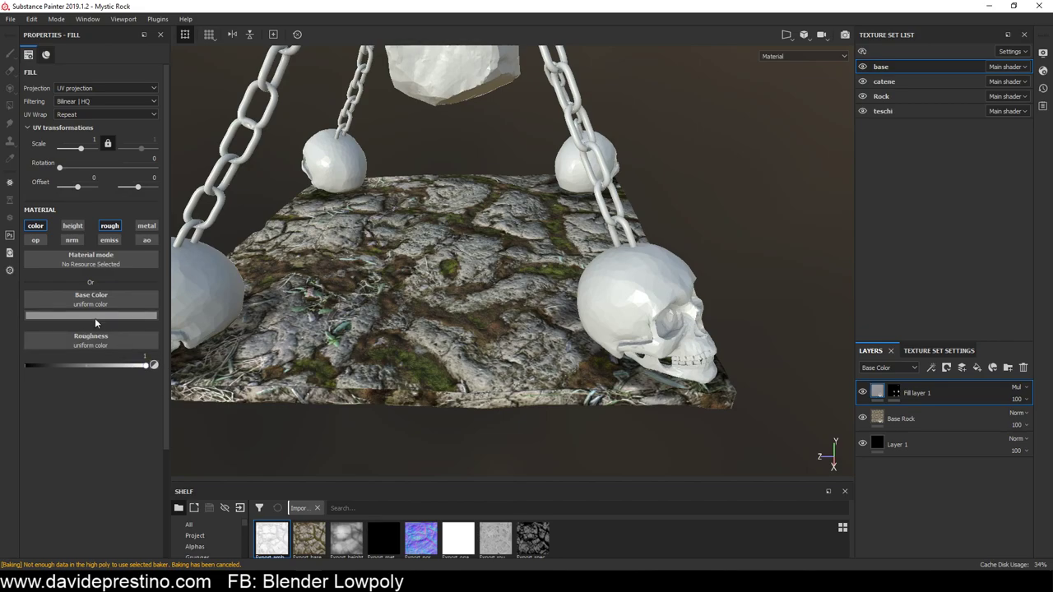
pyautogui.click(95, 317)
pyautogui.click(103, 370)
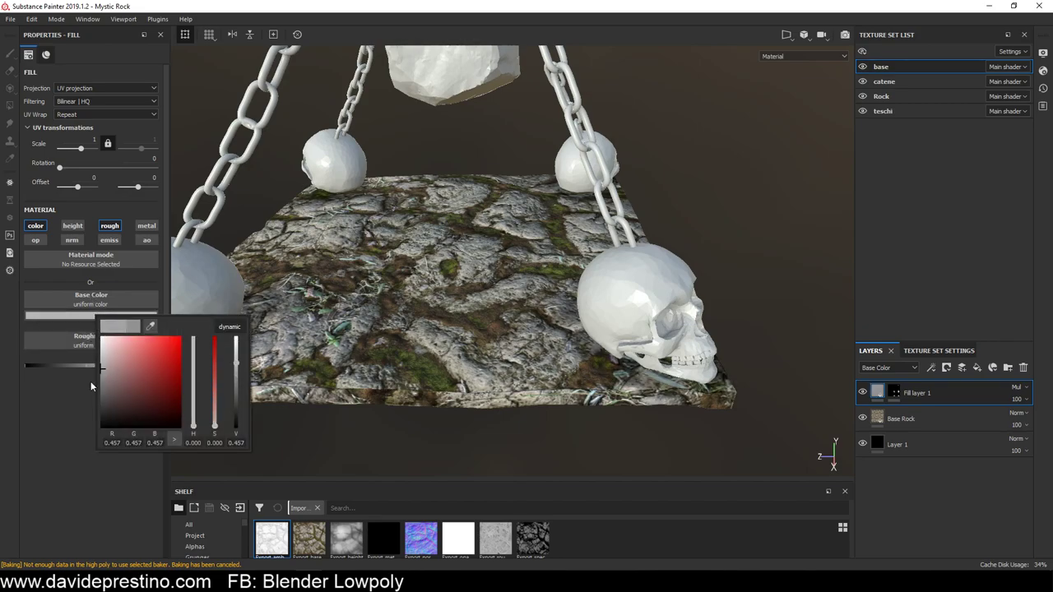
pyautogui.moveTo(89, 375)
pyautogui.mouseDown()
pyautogui.moveTo(82, 345)
pyautogui.moveTo(77, 357)
pyautogui.moveTo(127, 363)
pyautogui.moveTo(122, 376)
pyautogui.moveTo(143, 362)
pyautogui.moveTo(139, 345)
pyautogui.moveTo(119, 366)
pyautogui.moveTo(77, 365)
pyautogui.moveTo(101, 368)
pyautogui.moveTo(96, 379)
pyautogui.mouseUp()
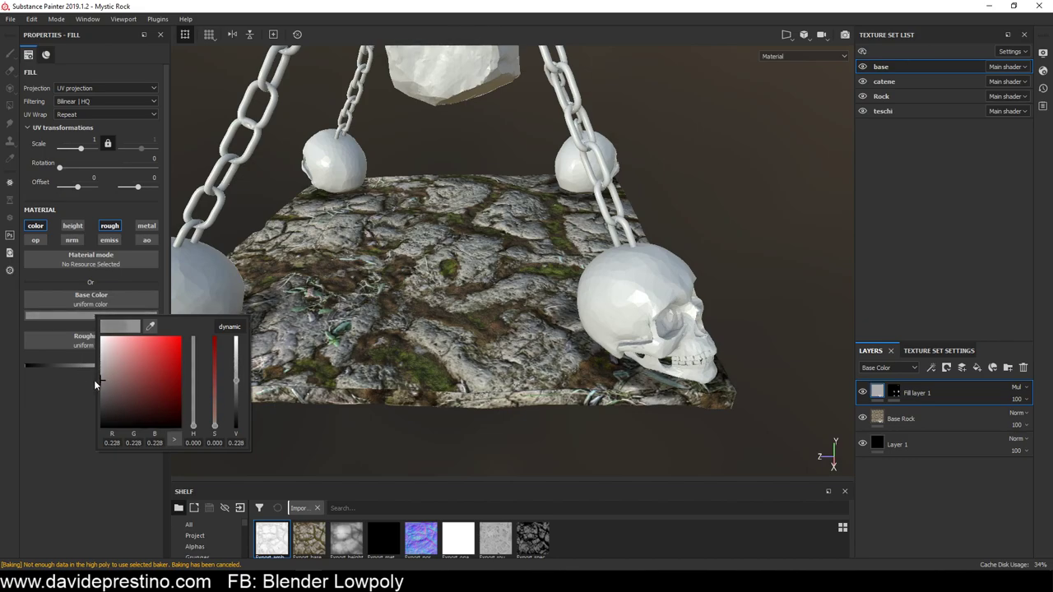
pyautogui.click(312, 475)
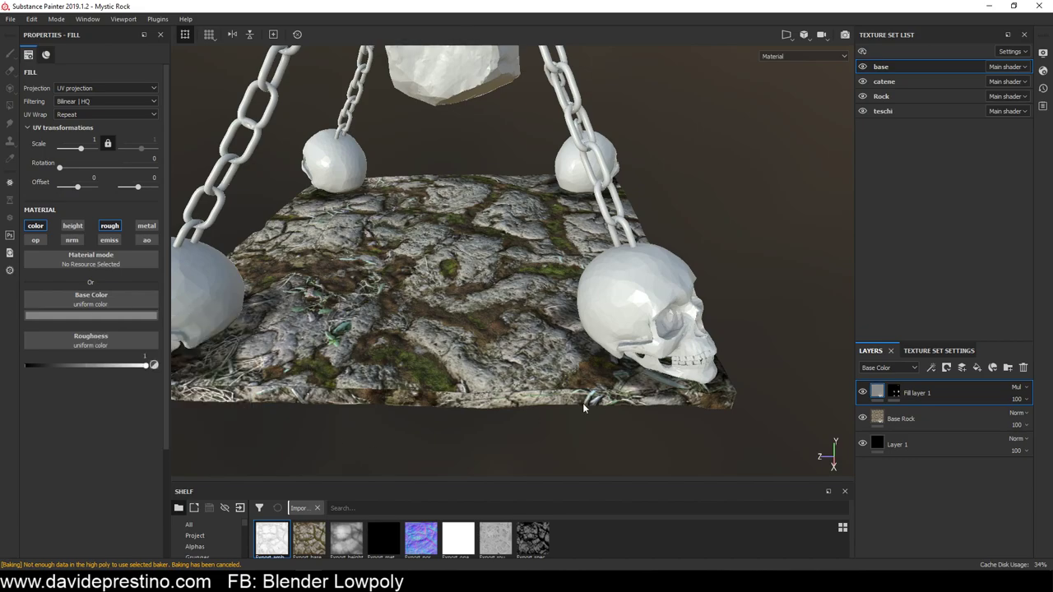
pyautogui.scroll(-5, 567, 284)
pyautogui.moveTo(568, 285)
pyautogui.keyDown('alt'); pyautogui.mouseDown()
pyautogui.moveTo(383, 301)
pyautogui.moveTo(280, 278)
pyautogui.moveTo(502, 262)
pyautogui.moveTo(505, 272)
pyautogui.mouseUp(); pyautogui.keyUp('alt')
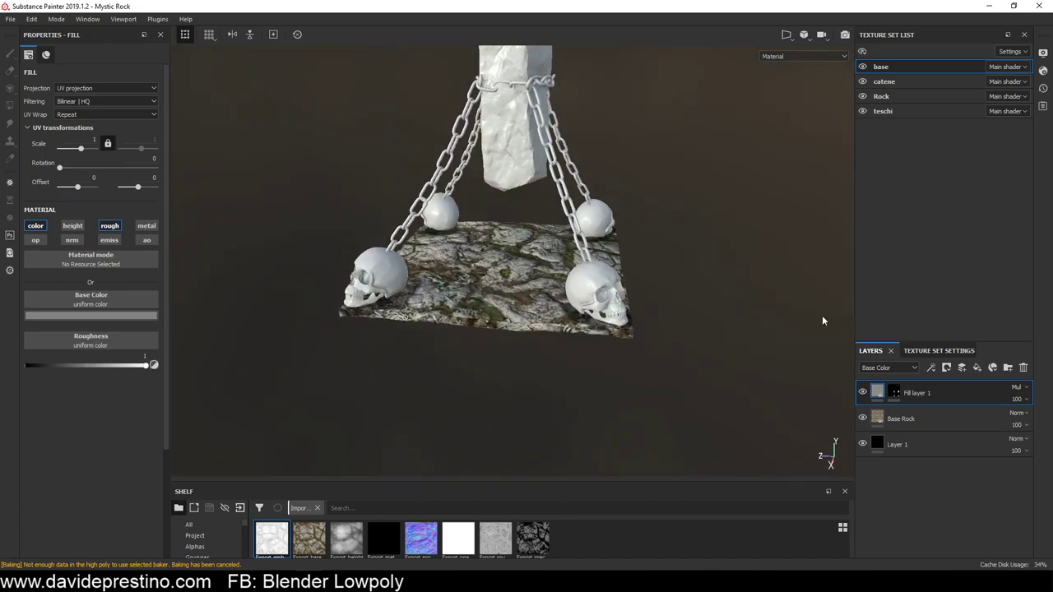
# Duplicate the multiply Fill layer 1 as Fill layer 1 copy 1
pyautogui.rightClick(929, 391)
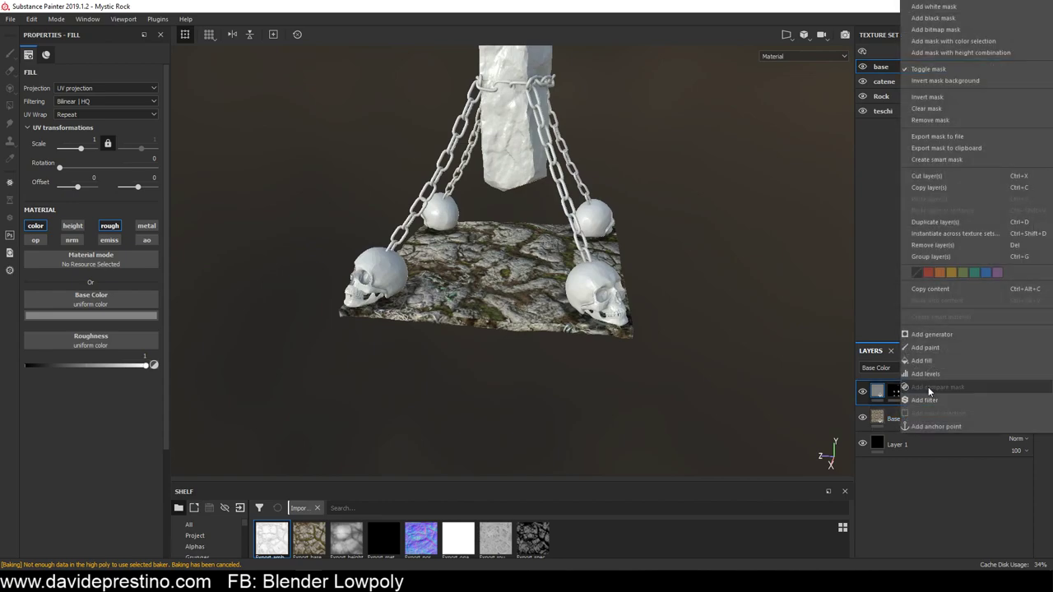
pyautogui.click(926, 224)
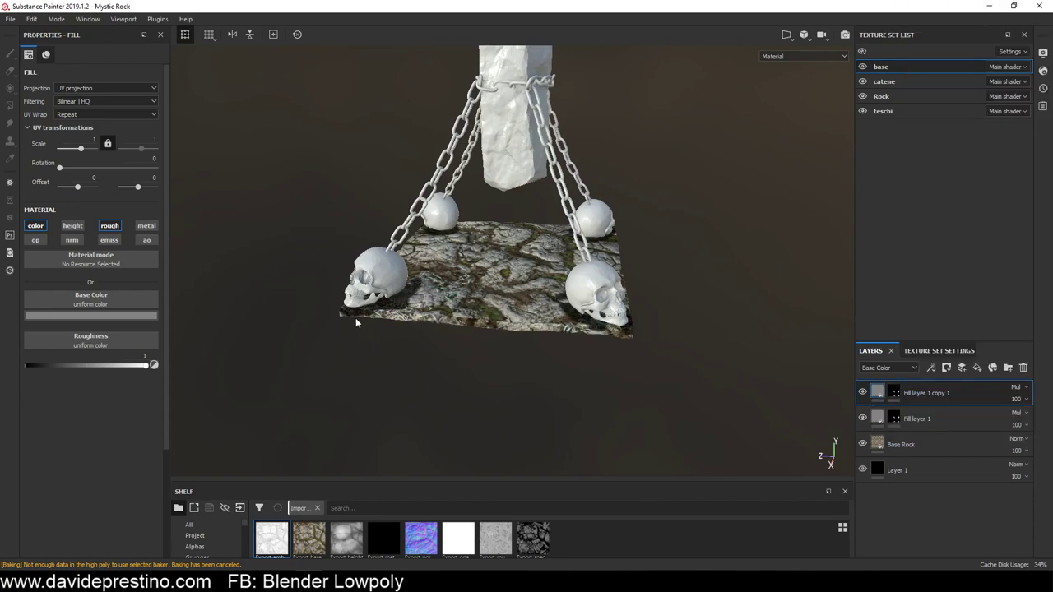
pyautogui.keyDown('alt'); pyautogui.moveTo(356, 317); pyautogui.dragTo(395, 360); pyautogui.keyUp('alt')
# Clear the copy's mask to all black and enlarge the shelf
pyautogui.rightClick(890, 392)
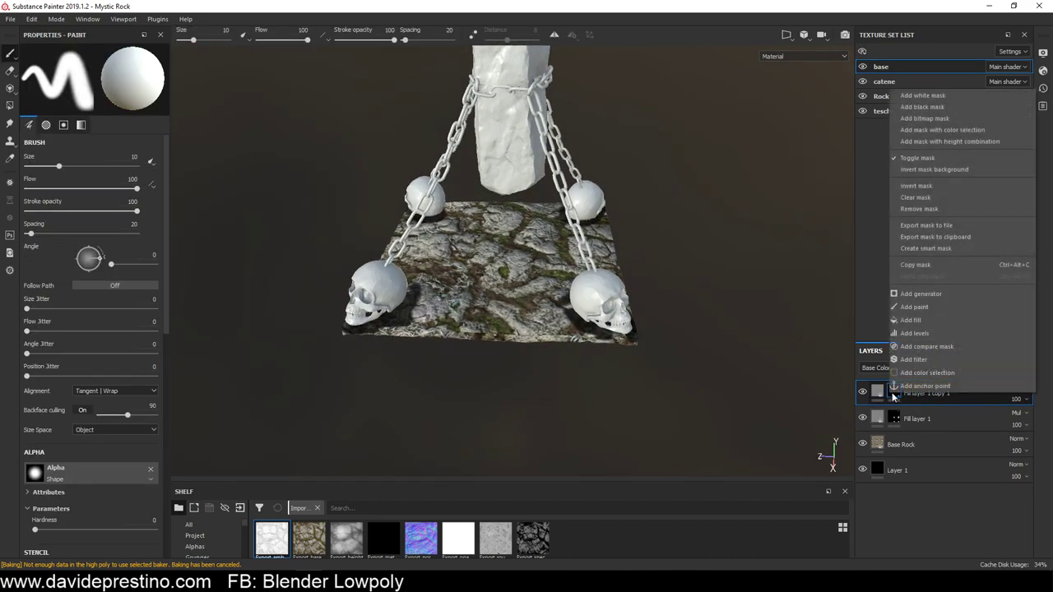
pyautogui.click(926, 199)
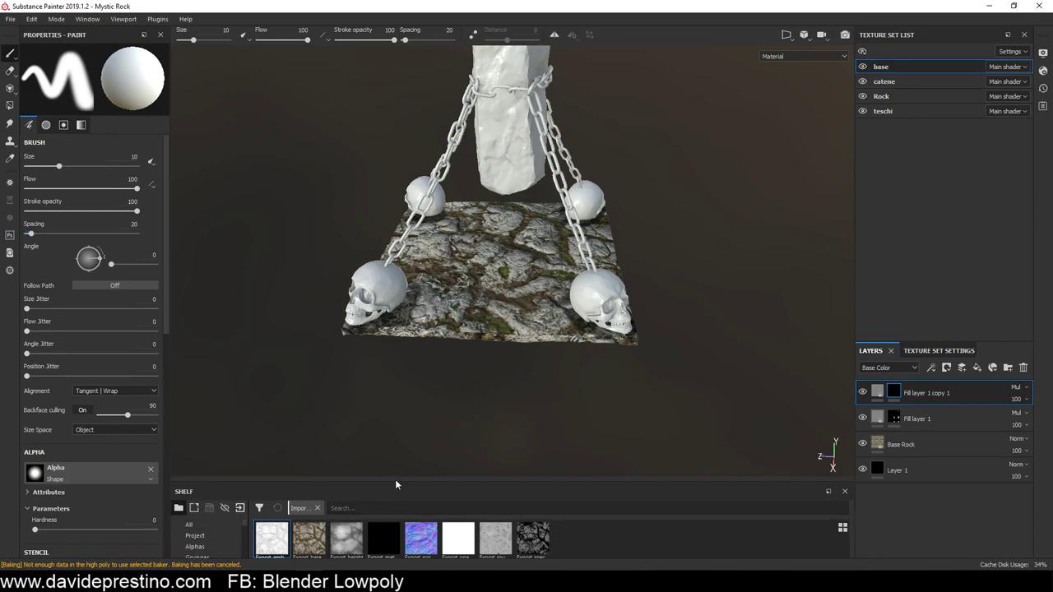
pyautogui.moveTo(395, 481); pyautogui.dragTo(393, 350)
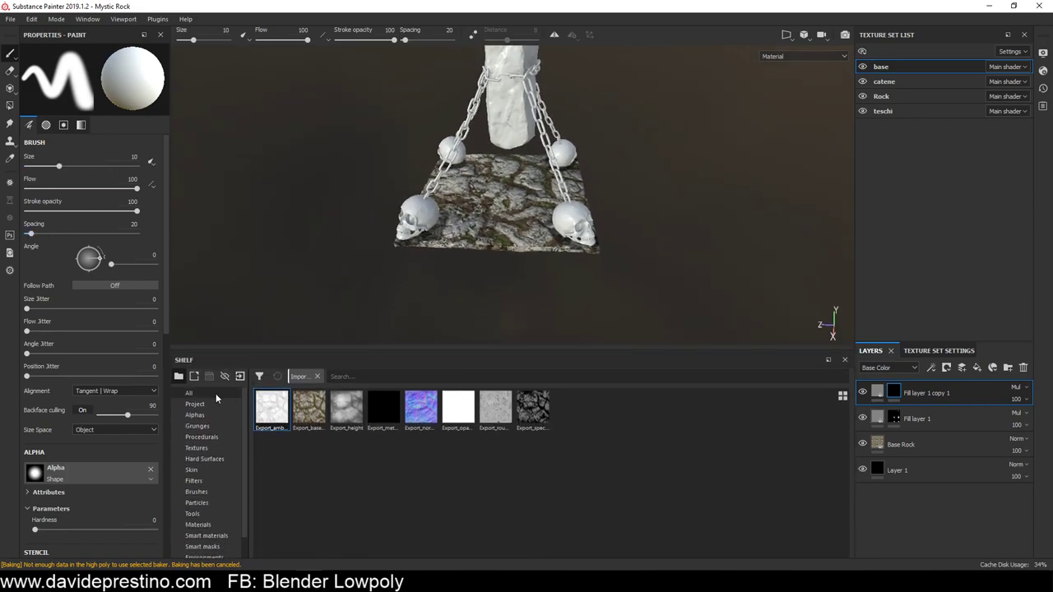
# Pick the Dirt 1 brush from the shelf and set its size to about 67
pyautogui.click(196, 491)
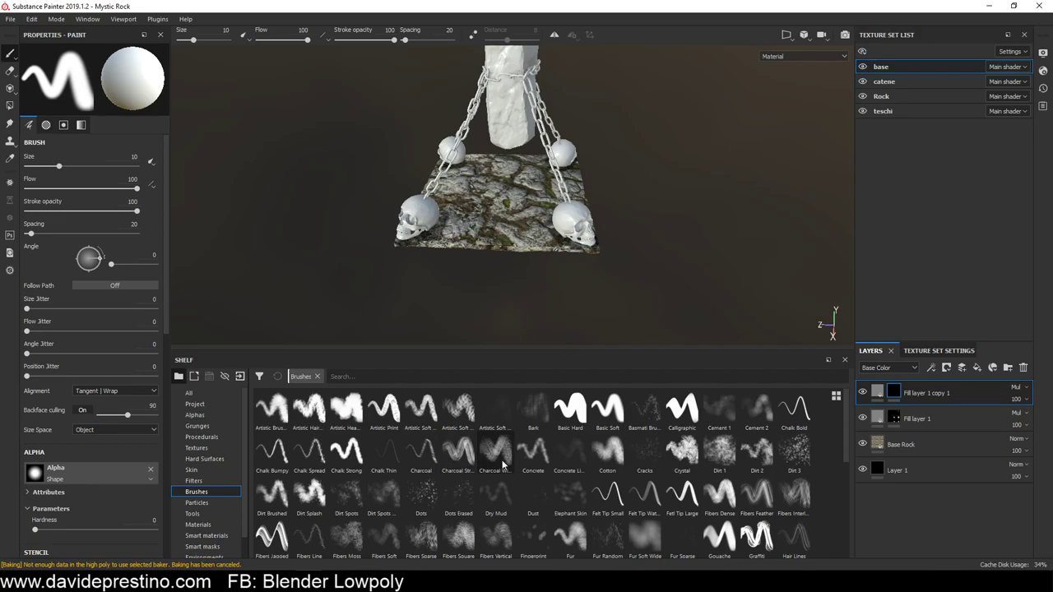
pyautogui.click(719, 453)
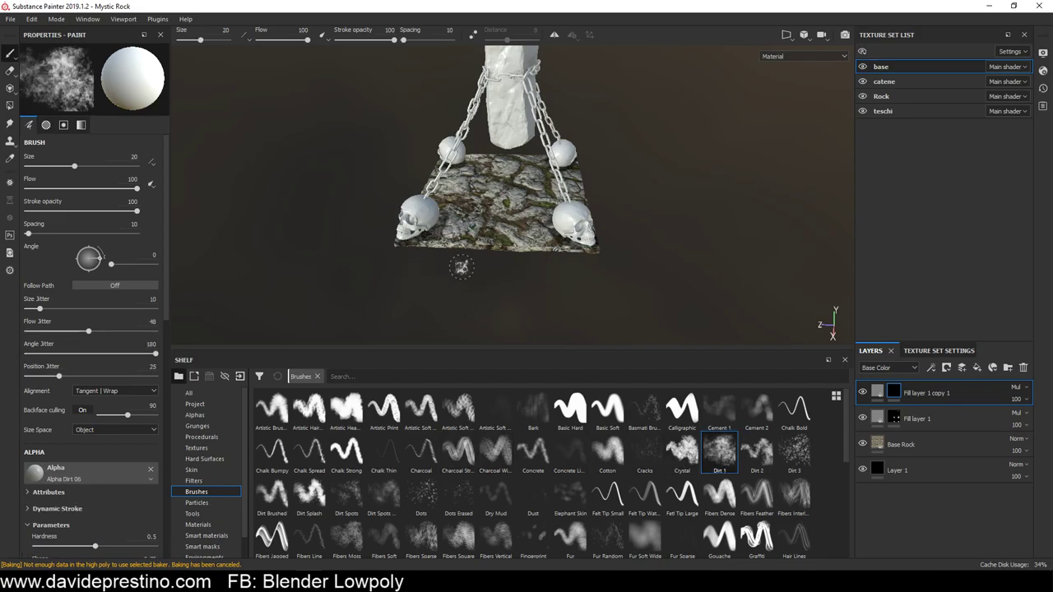
pyautogui.moveTo(462, 267)
pyautogui.keyDown('alt'); pyautogui.mouseDown()
pyautogui.moveTo(447, 305)
pyautogui.moveTo(462, 263)
pyautogui.mouseUp(); pyautogui.keyUp('alt')
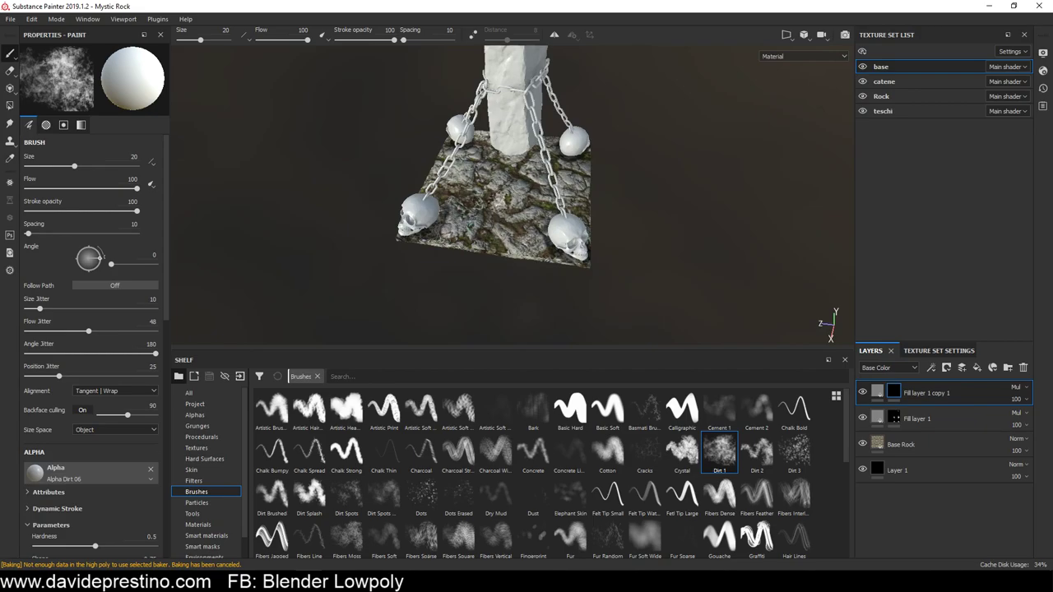
pyautogui.keyDown('ctrl'); pyautogui.moveTo(543, 218); pyautogui.dragTo(510, 199, button='right'); pyautogui.keyUp('ctrl')
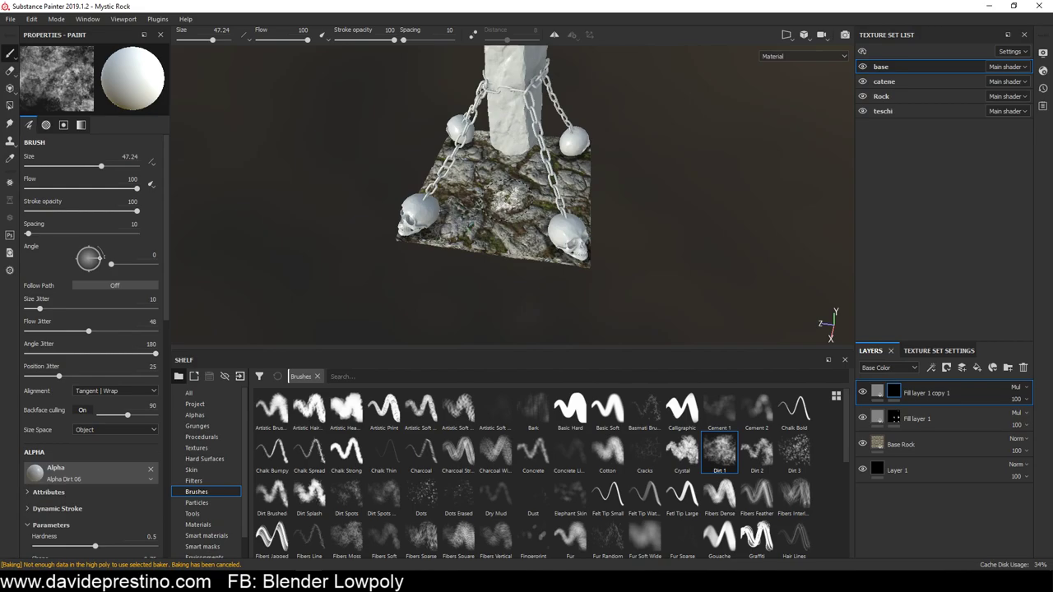
pyautogui.keyDown('alt'); pyautogui.moveTo(510, 199); pyautogui.dragTo(520, 201); pyautogui.keyUp('alt')
pyautogui.scroll(2, 510, 199)
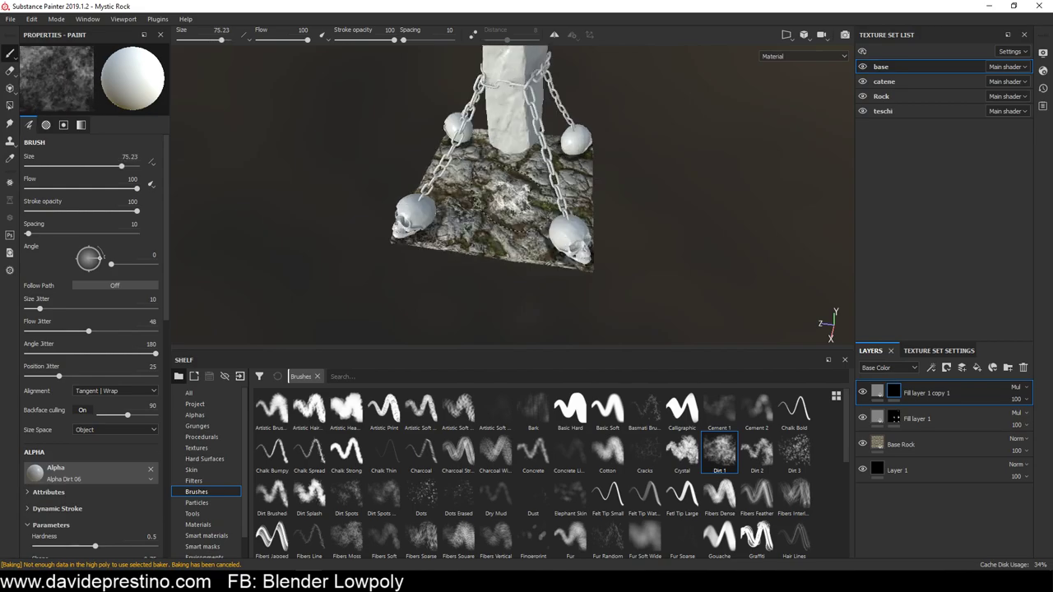
pyautogui.scroll(3, 510, 199)
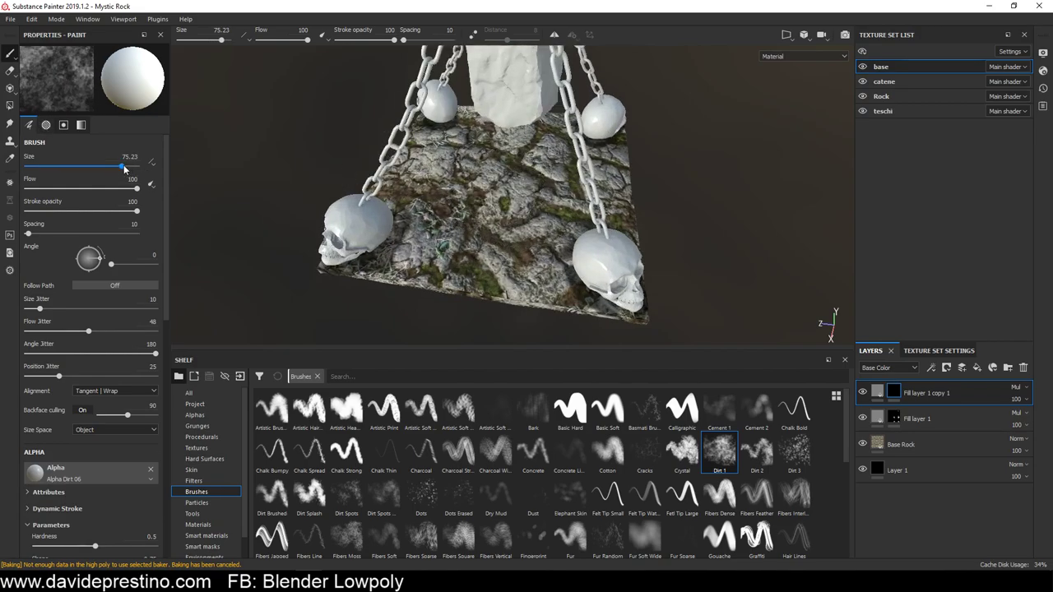
pyautogui.moveTo(123, 167); pyautogui.dragTo(116, 167)
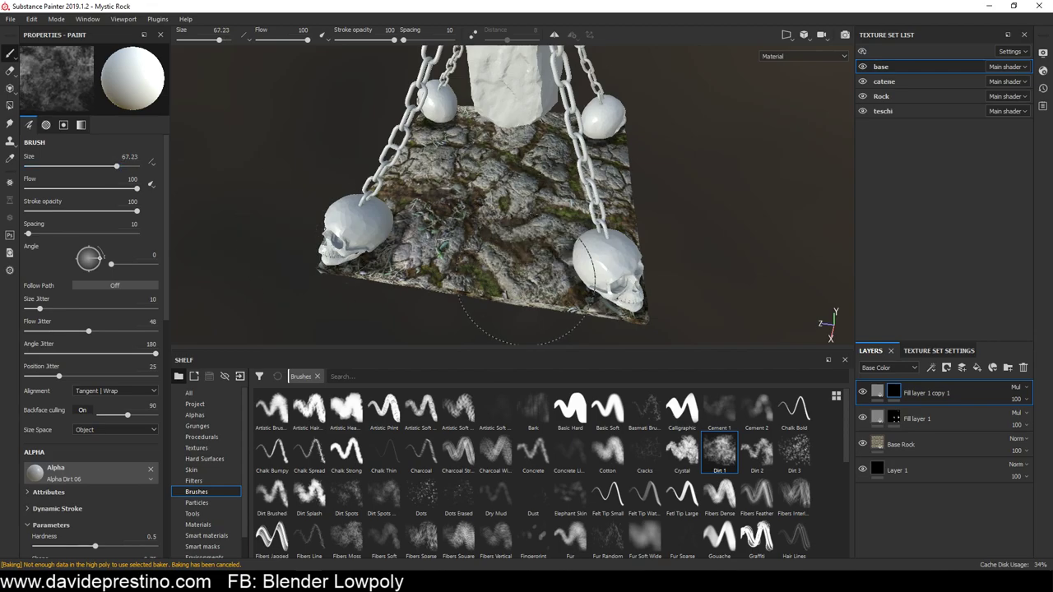
# Paint Dirt 1 strokes into Fill layer 1 copy 1's mask around the right skull
pyautogui.moveTo(622, 318)
pyautogui.keyDown('alt'); pyautogui.mouseDown()
pyautogui.moveTo(571, 128)
pyautogui.moveTo(564, 176)
pyautogui.moveTo(579, 198)
pyautogui.mouseUp(); pyautogui.keyUp('alt')
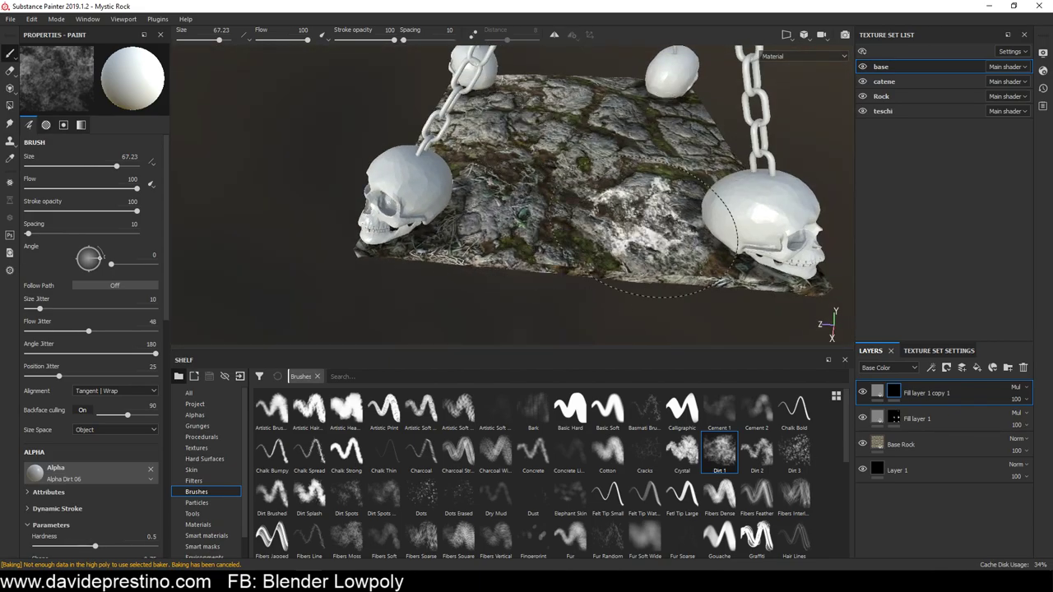
pyautogui.moveTo(683, 239)
pyautogui.keyDown('alt'); pyautogui.mouseDown()
pyautogui.moveTo(489, 218)
pyautogui.moveTo(535, 218)
pyautogui.mouseUp(); pyautogui.keyUp('alt')
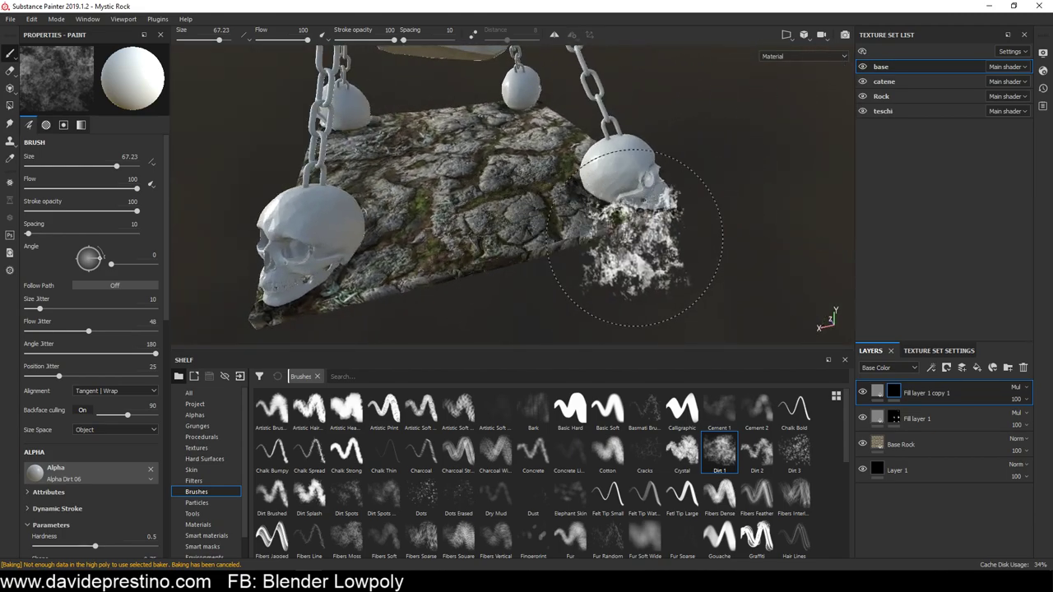
pyautogui.keyDown('alt'); pyautogui.moveTo(598, 170); pyautogui.dragTo(395, 207, button='right'); pyautogui.keyUp('alt')
pyautogui.moveTo(411, 277)
pyautogui.keyDown('alt'); pyautogui.mouseDown()
pyautogui.moveTo(589, 268)
pyautogui.moveTo(553, 256)
pyautogui.mouseUp(); pyautogui.keyUp('alt')
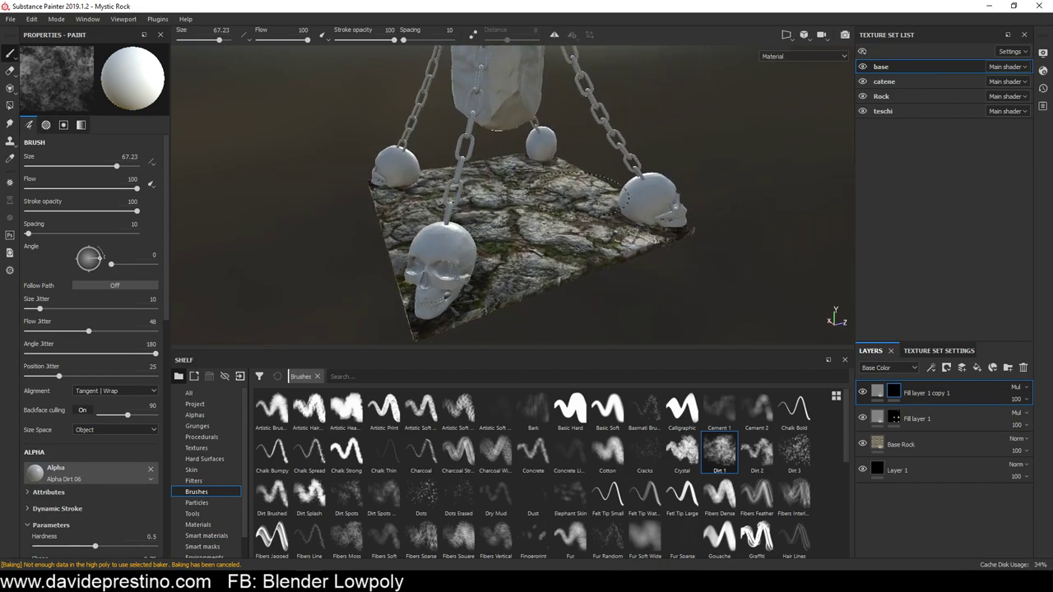
pyautogui.keyDown('alt'); pyautogui.moveTo(583, 241); pyautogui.dragTo(822, 317, button='right'); pyautogui.keyUp('alt')
pyautogui.keyDown('alt'); pyautogui.moveTo(823, 317); pyautogui.dragTo(523, 235); pyautogui.keyUp('alt')
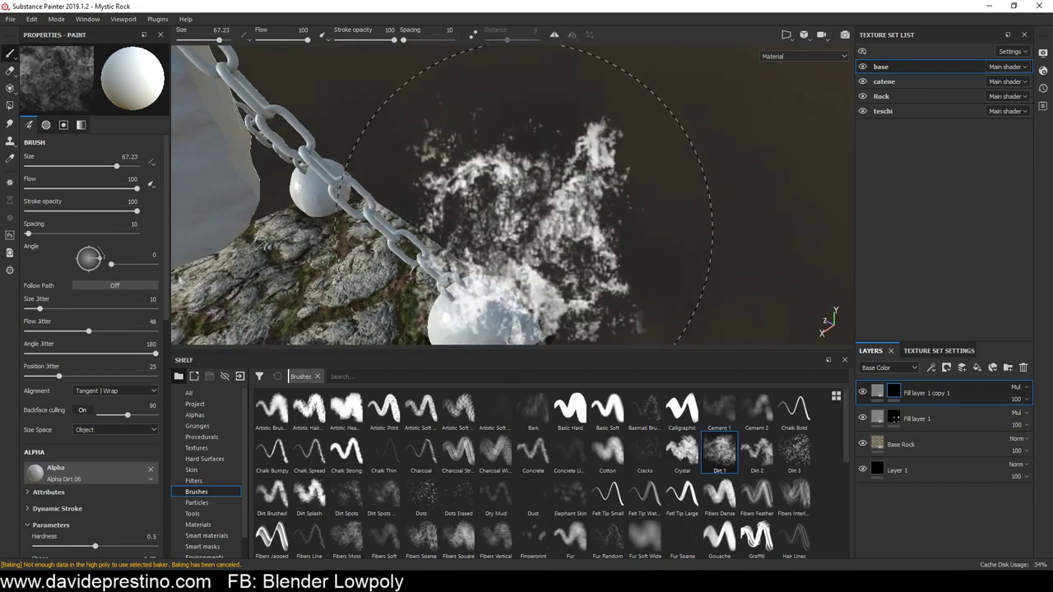
pyautogui.moveTo(512, 351); pyautogui.dragTo(512, 483)
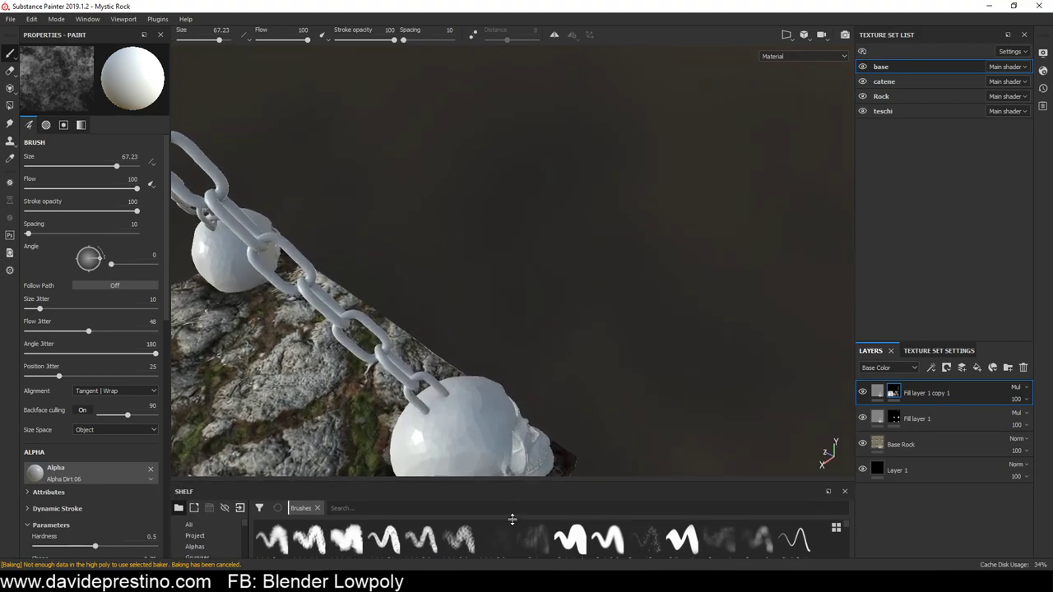
pyautogui.keyDown('alt'); pyautogui.moveTo(512, 411); pyautogui.dragTo(575, 346); pyautogui.keyUp('alt')
pyautogui.moveTo(485, 193)
pyautogui.keyDown('alt'); pyautogui.mouseDown()
pyautogui.moveTo(483, 238)
pyautogui.moveTo(492, 227)
pyautogui.moveTo(510, 246)
pyautogui.mouseUp(); pyautogui.keyUp('alt')
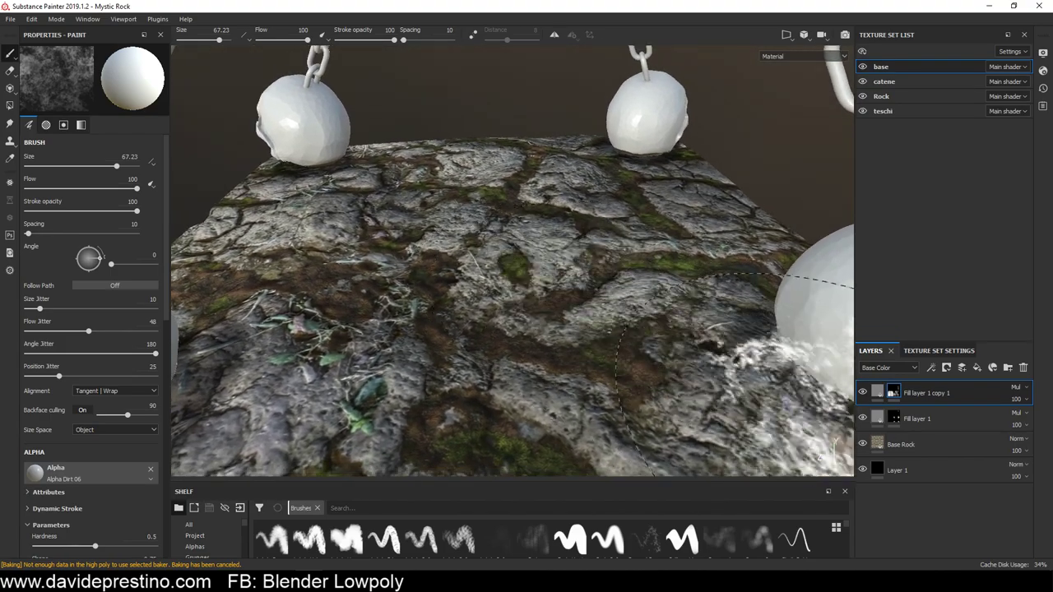
# Set Fill layer 1 copy 1's base colour to a neutral dark grey with value 0.195
pyautogui.click(876, 394)
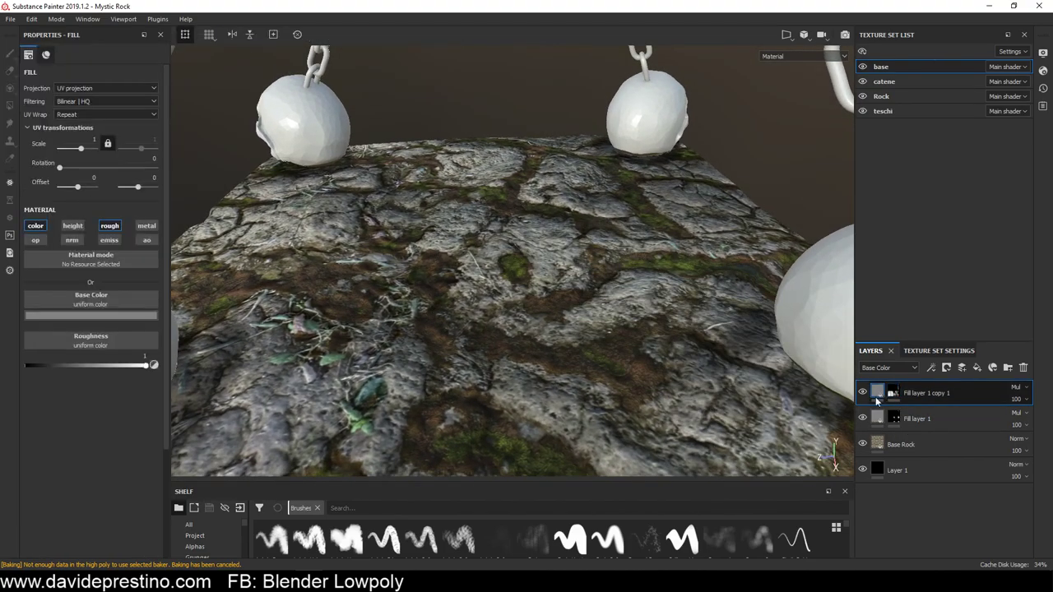
pyautogui.click(83, 316)
pyautogui.click(94, 337)
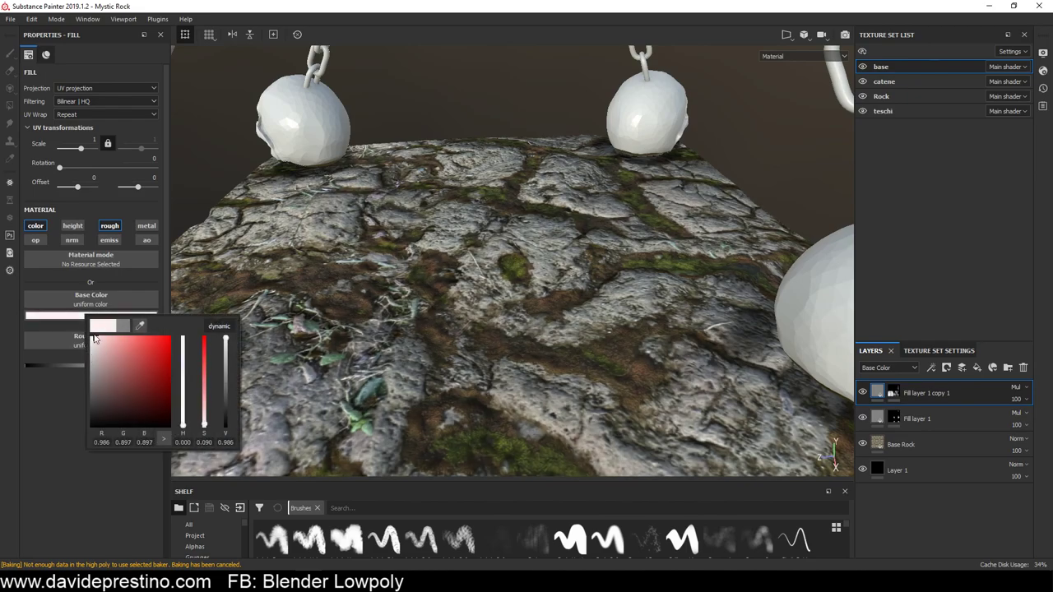
pyautogui.moveTo(99, 364); pyautogui.dragTo(181, 364)
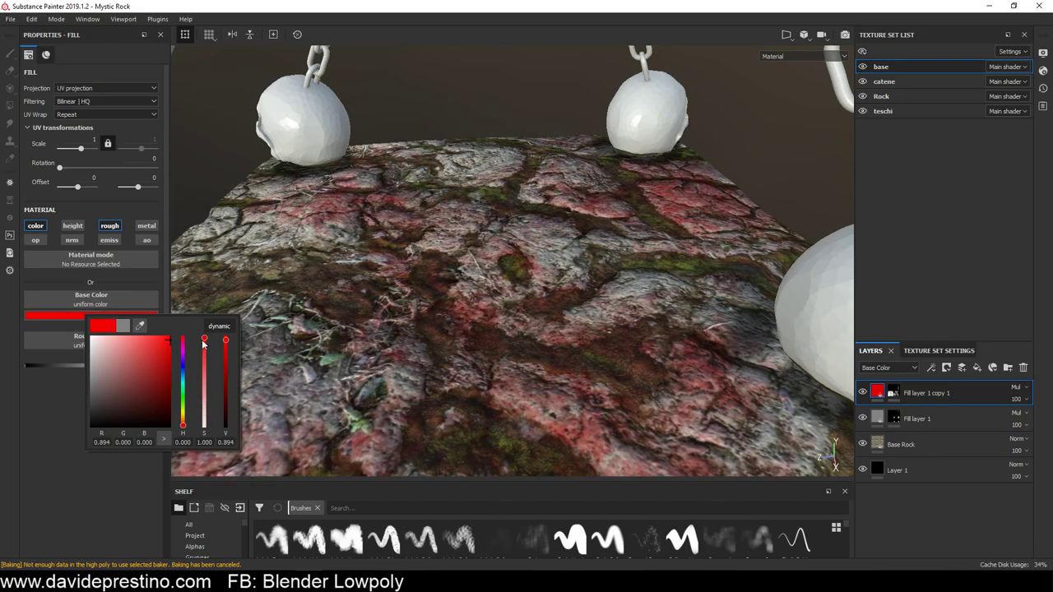
pyautogui.moveTo(153, 364); pyautogui.dragTo(87, 367)
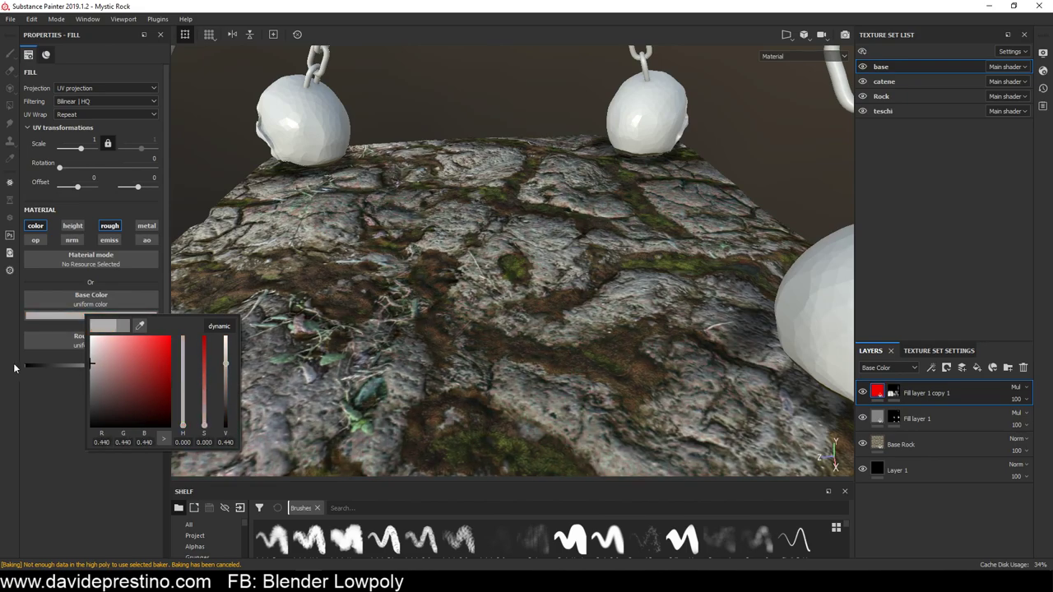
pyautogui.moveTo(14, 368); pyautogui.dragTo(90, 382)
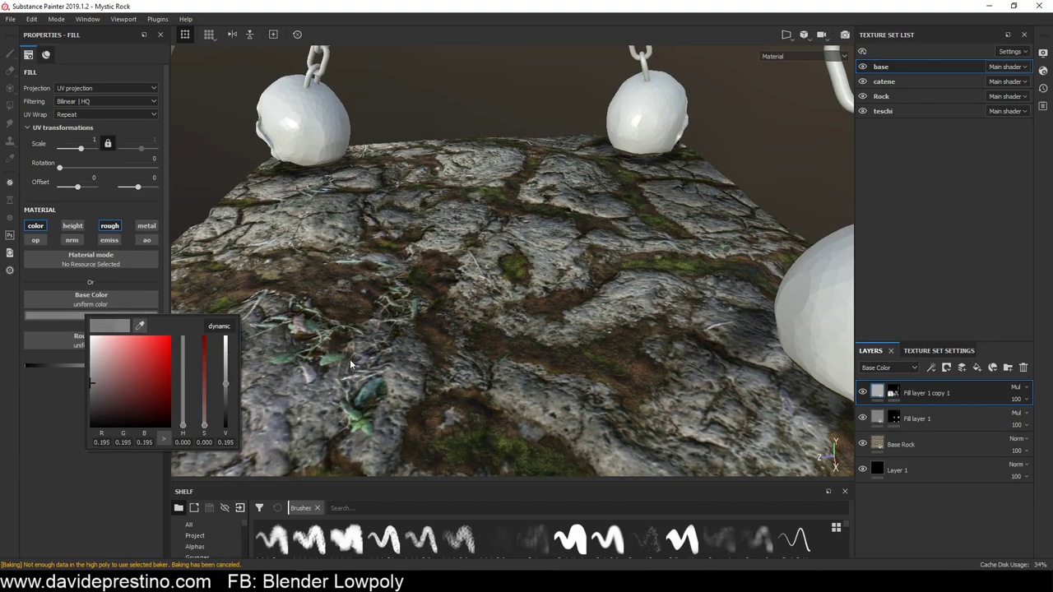
pyautogui.moveTo(448, 273)
pyautogui.keyDown('alt'); pyautogui.mouseDown()
pyautogui.moveTo(549, 259)
pyautogui.moveTo(487, 239)
pyautogui.moveTo(469, 318)
pyautogui.moveTo(570, 330)
pyautogui.moveTo(481, 352)
pyautogui.mouseUp(); pyautogui.keyUp('alt')
pyautogui.scroll(-5, 548, 260)
pyautogui.scroll(-3, 534, 263)
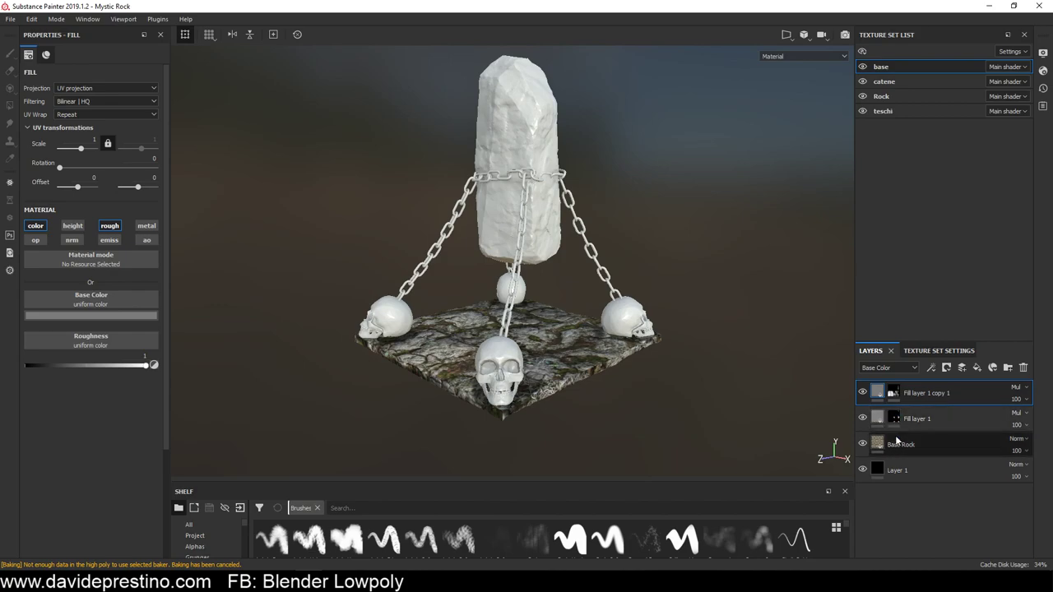
# Put Base Rock and both multiply fill layers into a new collapsed folder named roks
pyautogui.click(1009, 368)
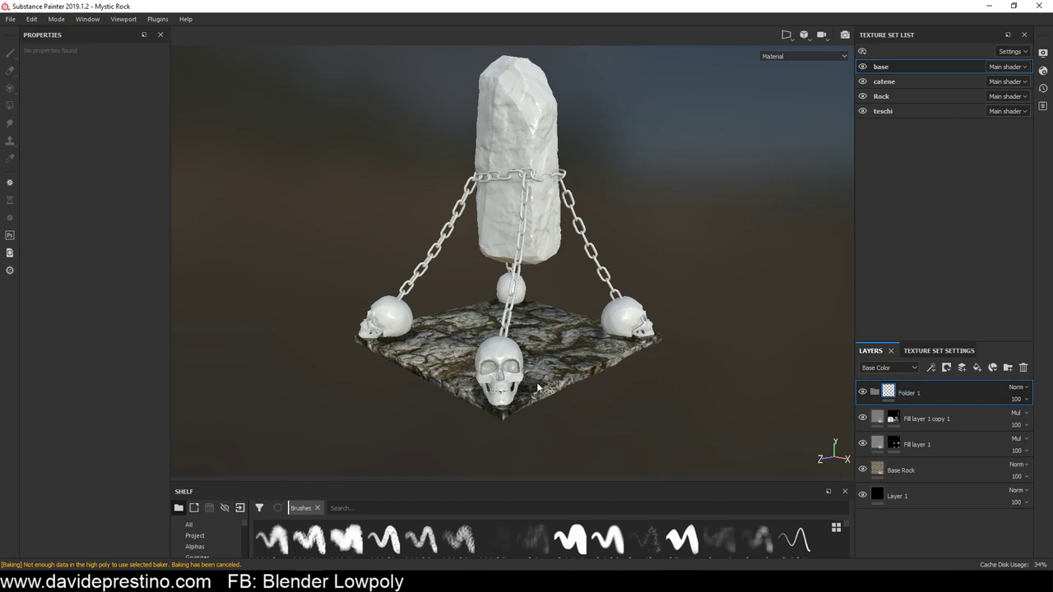
pyautogui.moveTo(384, 482); pyautogui.dragTo(371, 333)
pyautogui.write('roks')
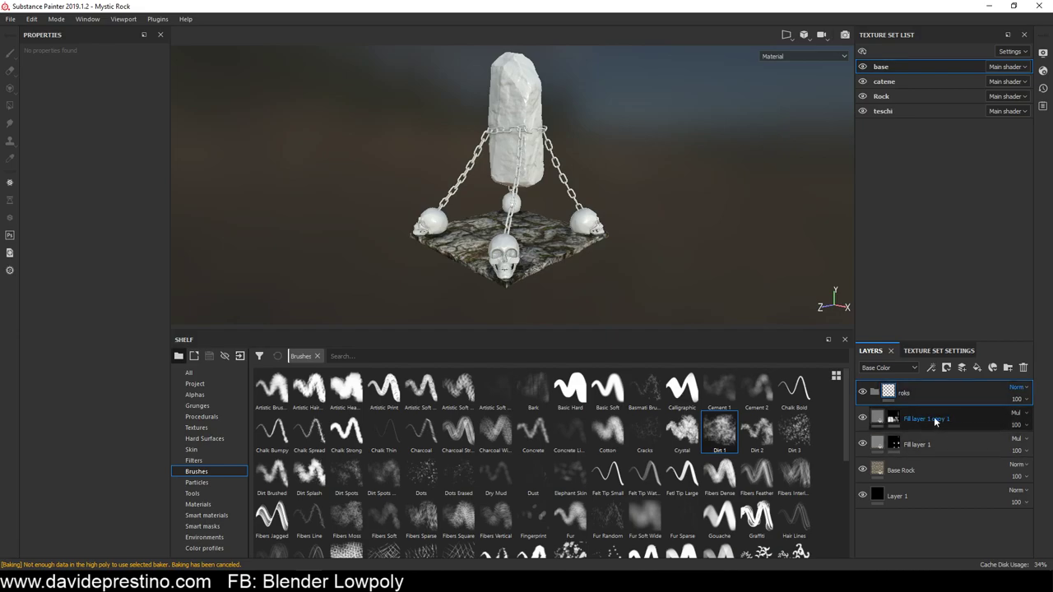
pyautogui.click(913, 418)
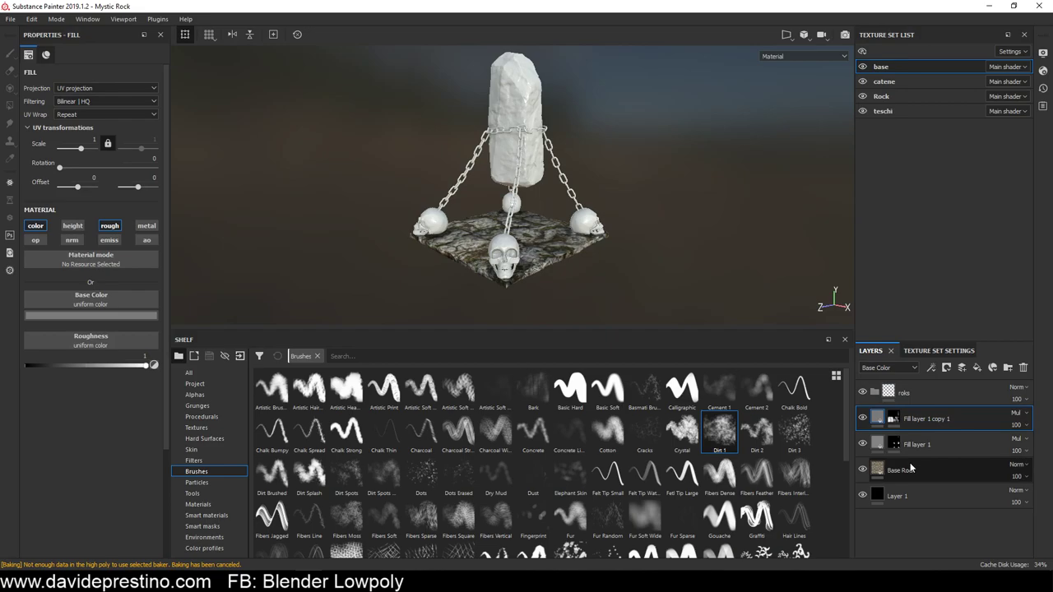
pyautogui.keyDown('shift'); pyautogui.click(907, 467); pyautogui.keyUp('shift')
pyautogui.moveTo(908, 423); pyautogui.dragTo(920, 393)
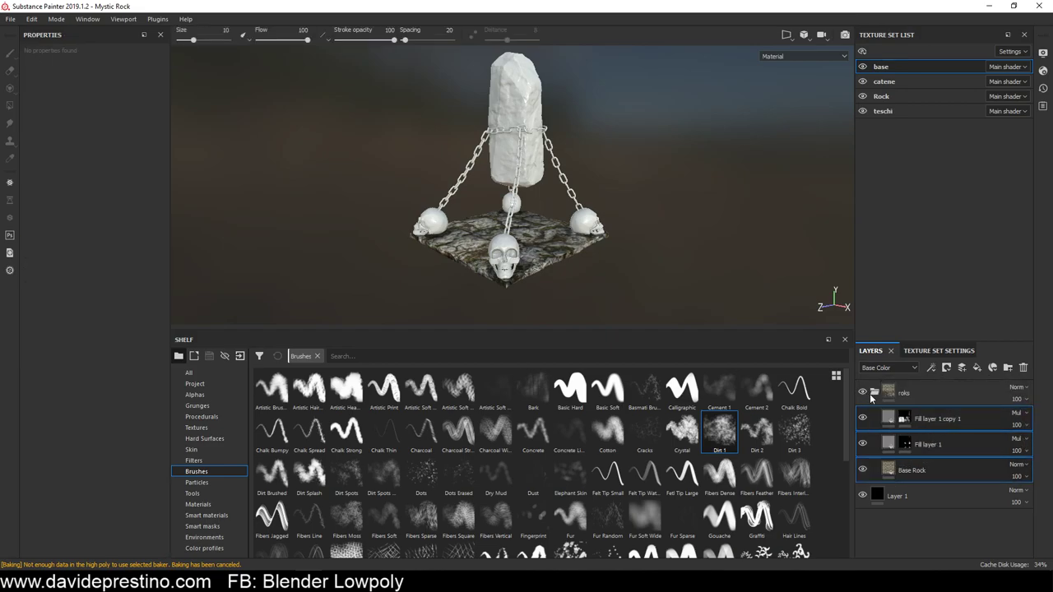
pyautogui.click(871, 393)
pyautogui.rightClick(913, 394)
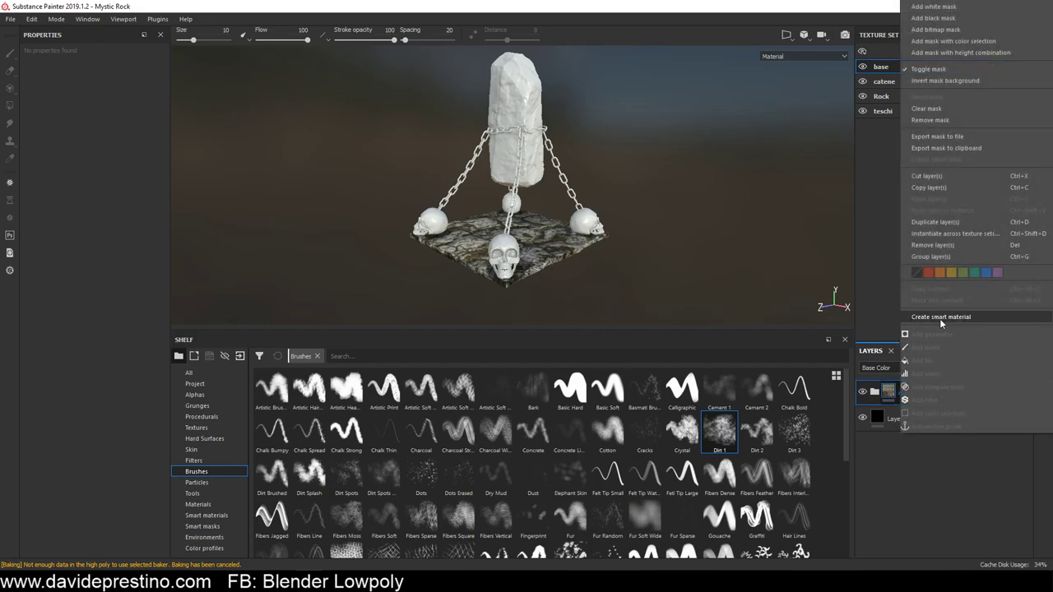
pyautogui.click(927, 521)
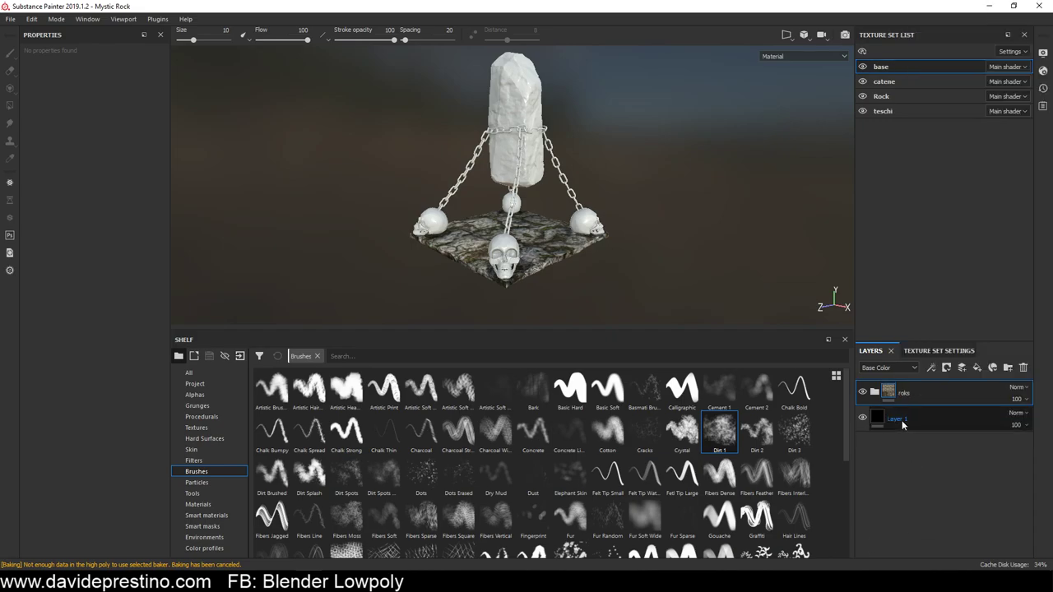
# Orbit to a front view of the skulls and switch to the teschi texture set
pyautogui.click(208, 515)
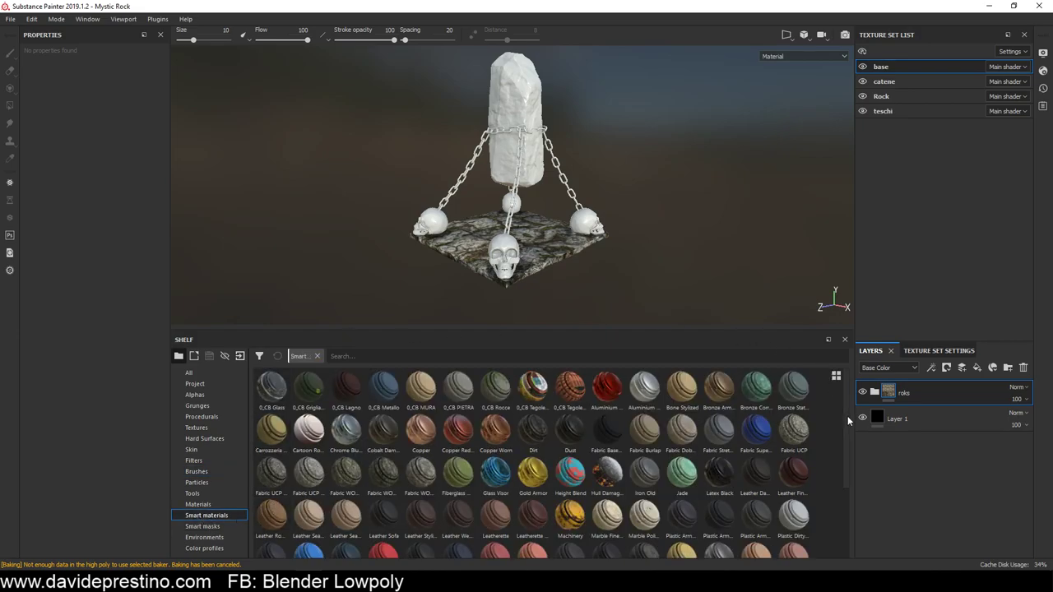
pyautogui.moveTo(847, 415); pyautogui.dragTo(848, 486)
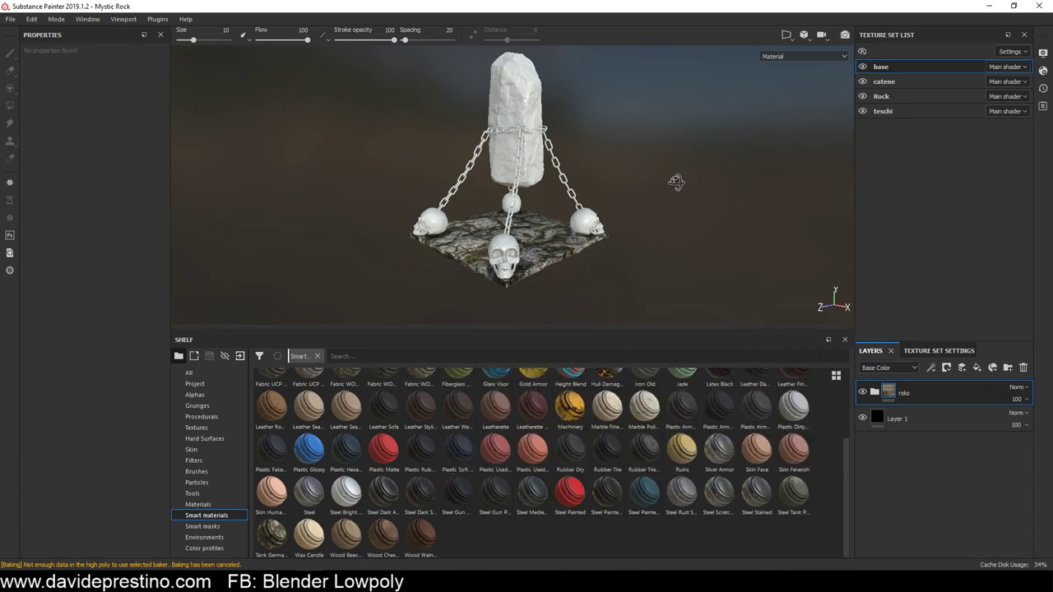
pyautogui.keyDown('alt'); pyautogui.moveTo(675, 182); pyautogui.dragTo(574, 189); pyautogui.keyUp('alt')
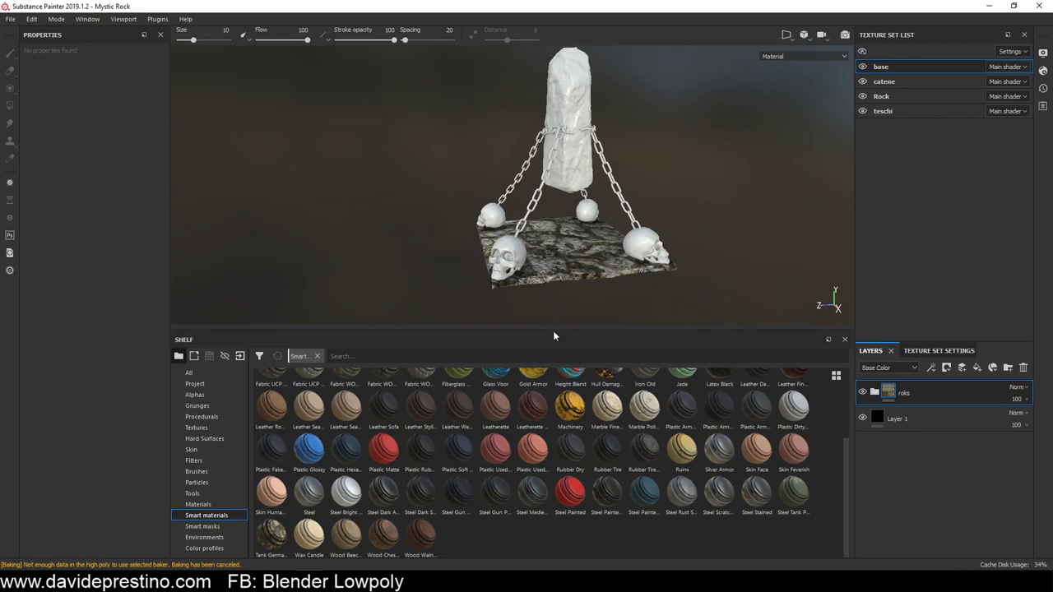
pyautogui.moveTo(553, 334); pyautogui.dragTo(552, 488)
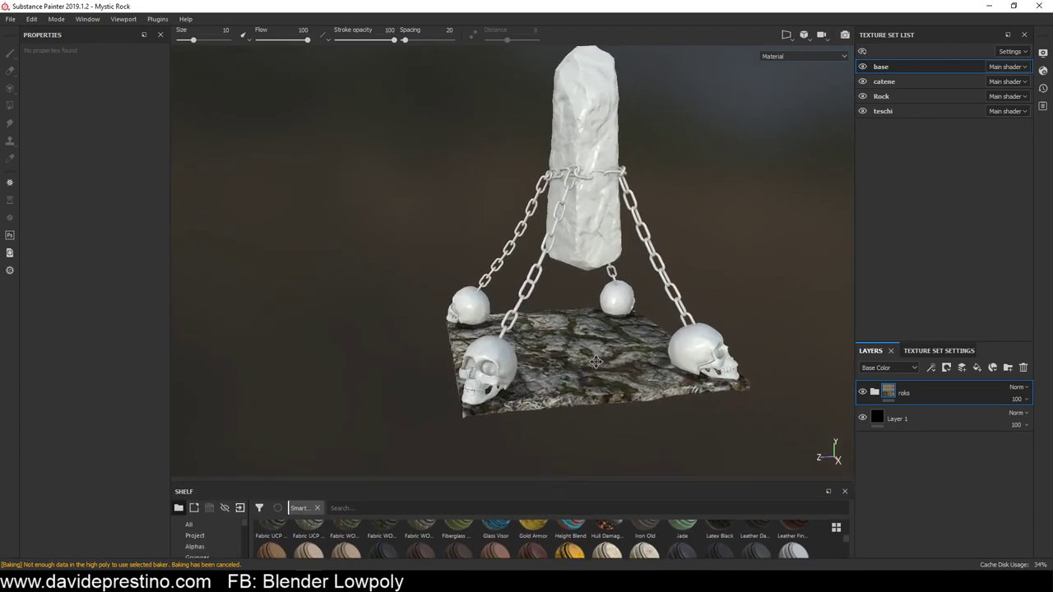
pyautogui.keyDown('alt'); pyautogui.moveTo(595, 362); pyautogui.dragTo(508, 349); pyautogui.keyUp('alt')
pyautogui.scroll(3, 488, 338)
pyautogui.scroll(3, 590, 286)
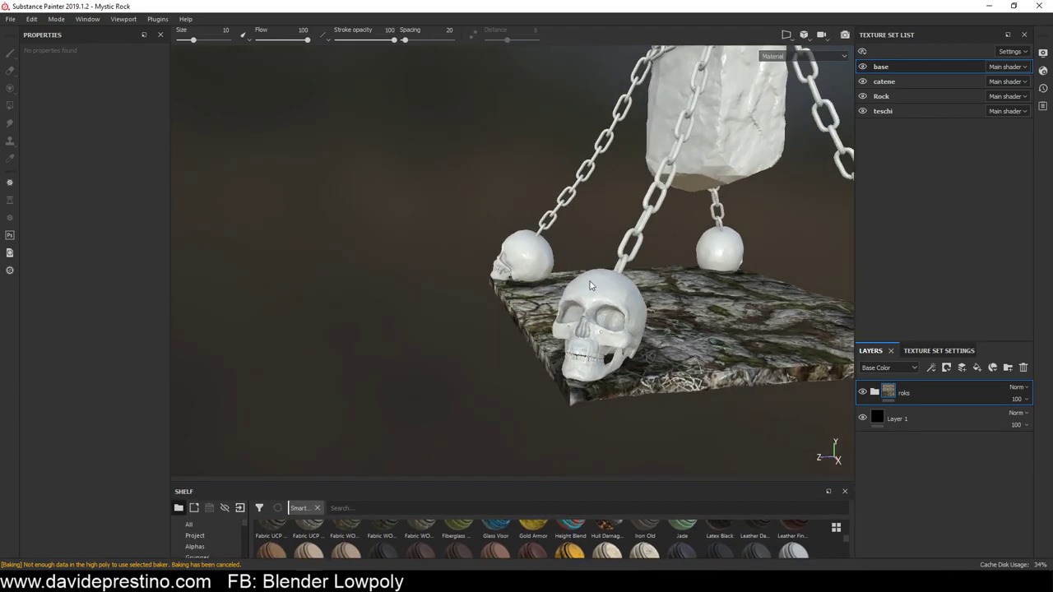
pyautogui.moveTo(619, 279)
pyautogui.keyDown('alt'); pyautogui.mouseDown()
pyautogui.moveTo(570, 294)
pyautogui.moveTo(532, 446)
pyautogui.mouseUp(); pyautogui.keyUp('alt')
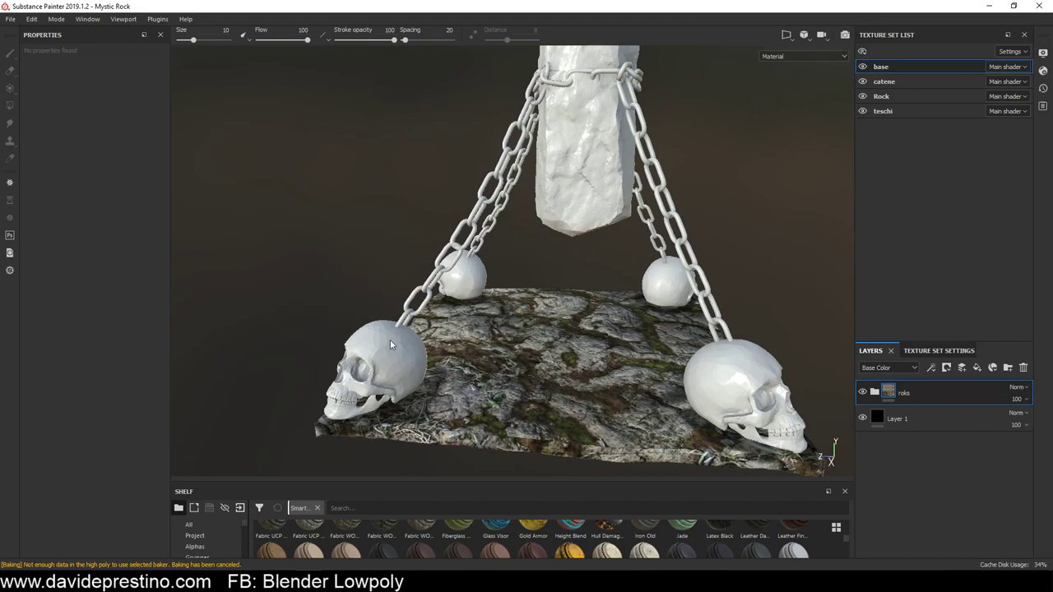
pyautogui.click(884, 112)
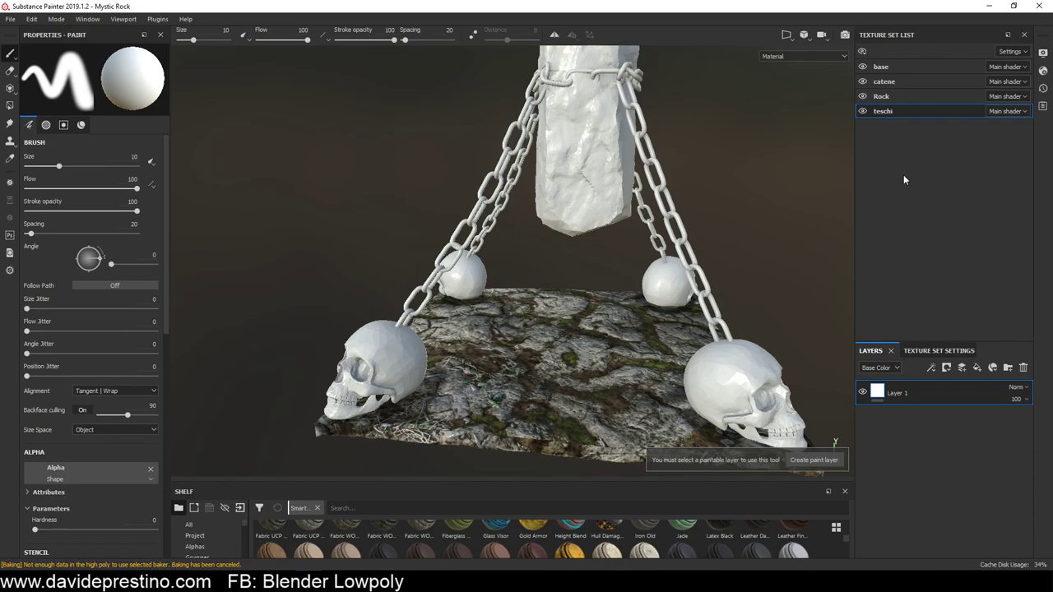
# Add a fill layer limited to colour and roughness, with roughness about 0.6
pyautogui.click(977, 368)
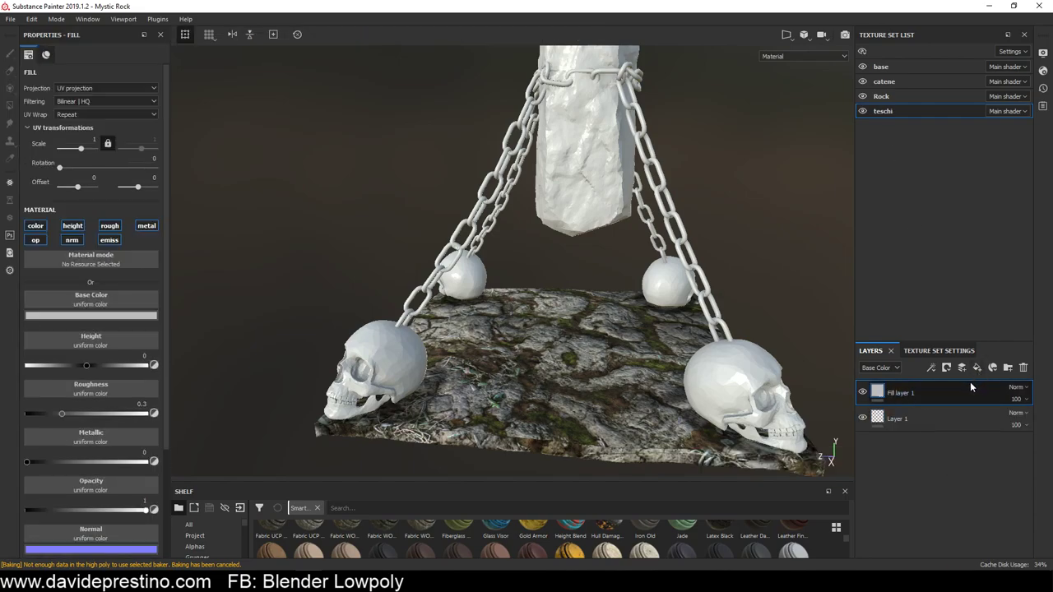
pyautogui.click(73, 227)
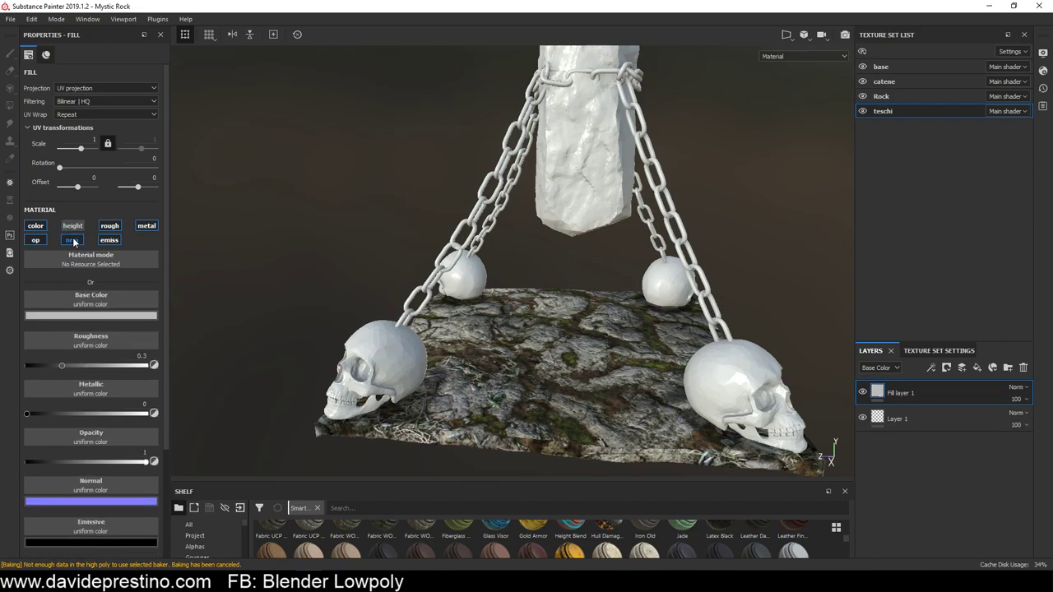
pyautogui.click(72, 240)
pyautogui.click(36, 240)
pyautogui.click(110, 240)
pyautogui.click(143, 228)
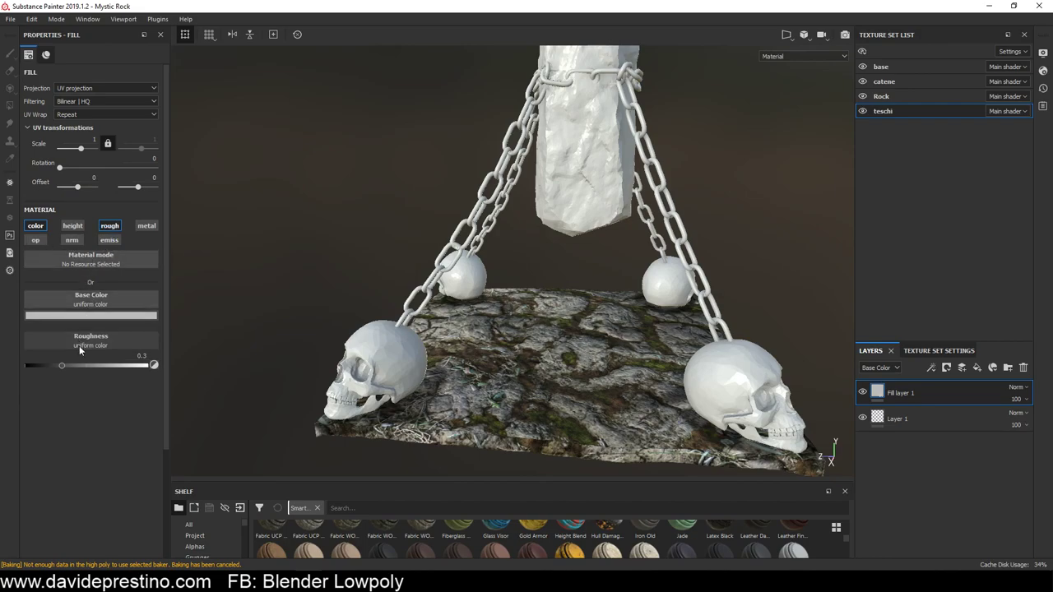
pyautogui.moveTo(65, 365); pyautogui.dragTo(99, 368)
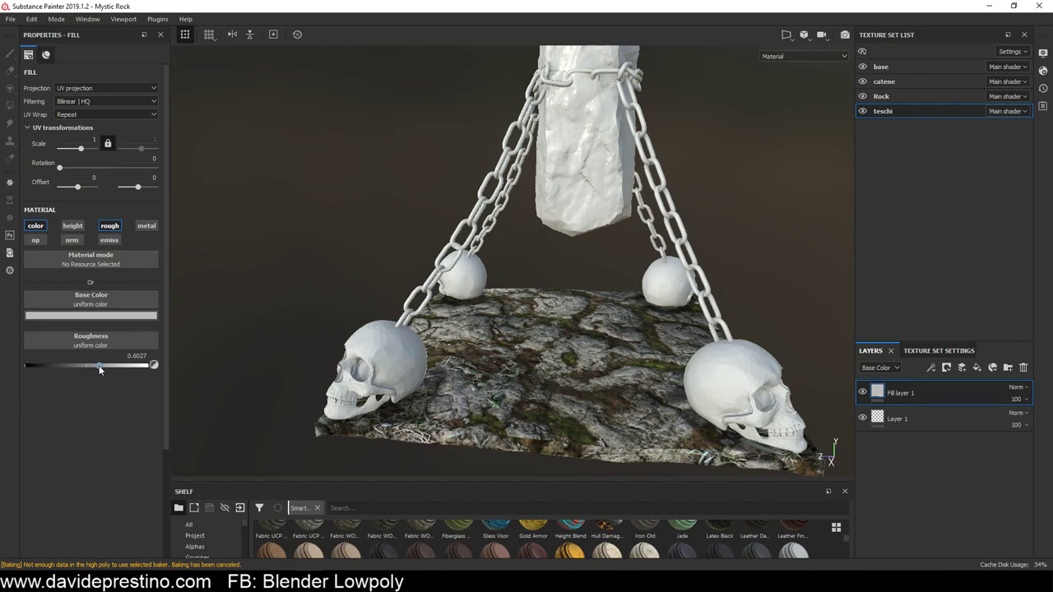
# Give the skull fill a tan bone base colour and check it on the front skull
pyautogui.click(97, 316)
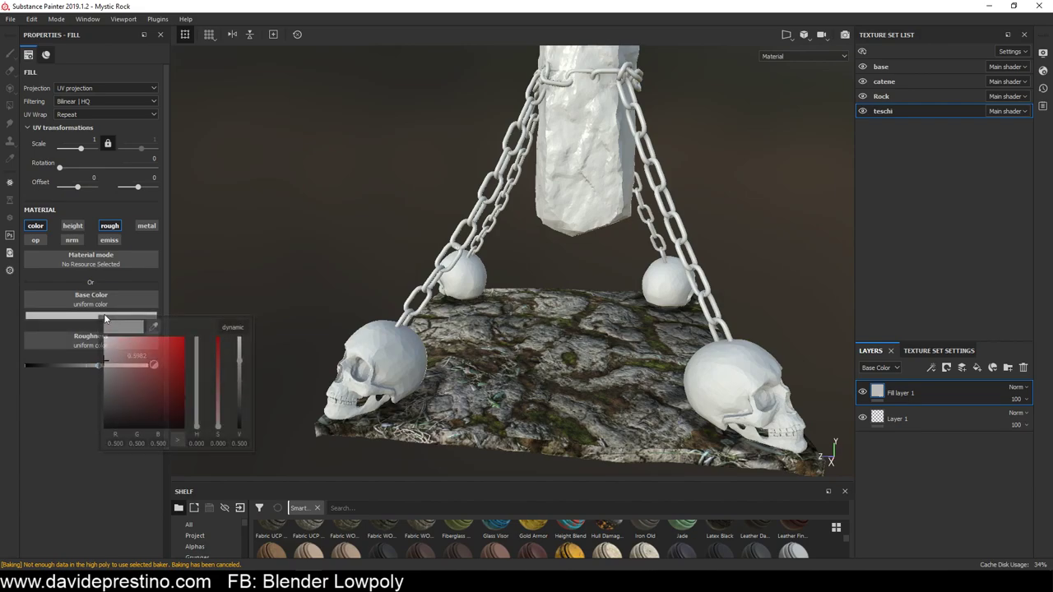
pyautogui.click(234, 329)
pyautogui.moveTo(197, 403); pyautogui.dragTo(199, 411)
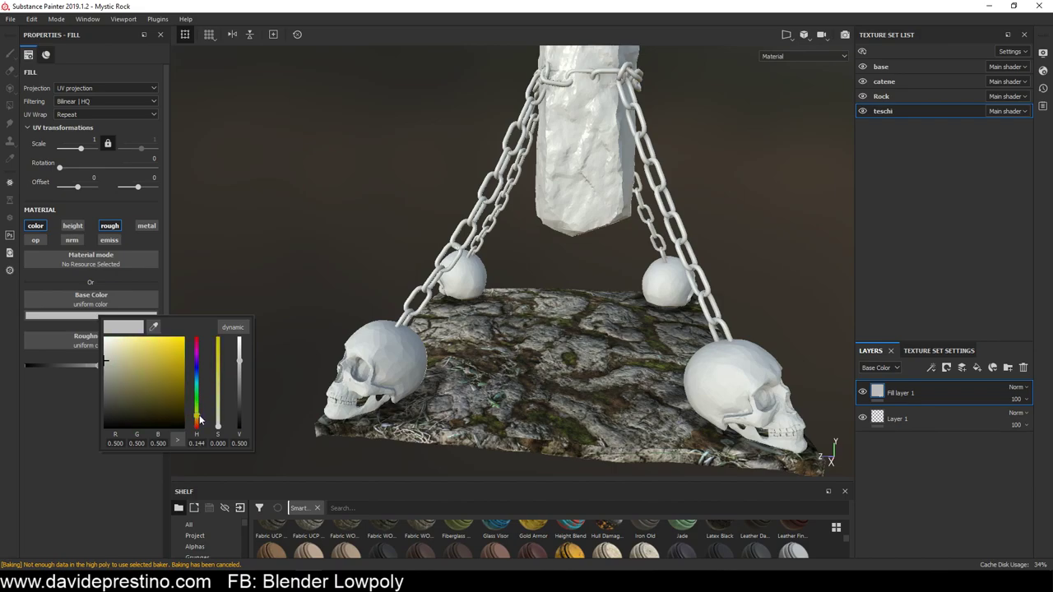
pyautogui.click(140, 380)
pyautogui.moveTo(138, 379); pyautogui.dragTo(129, 363)
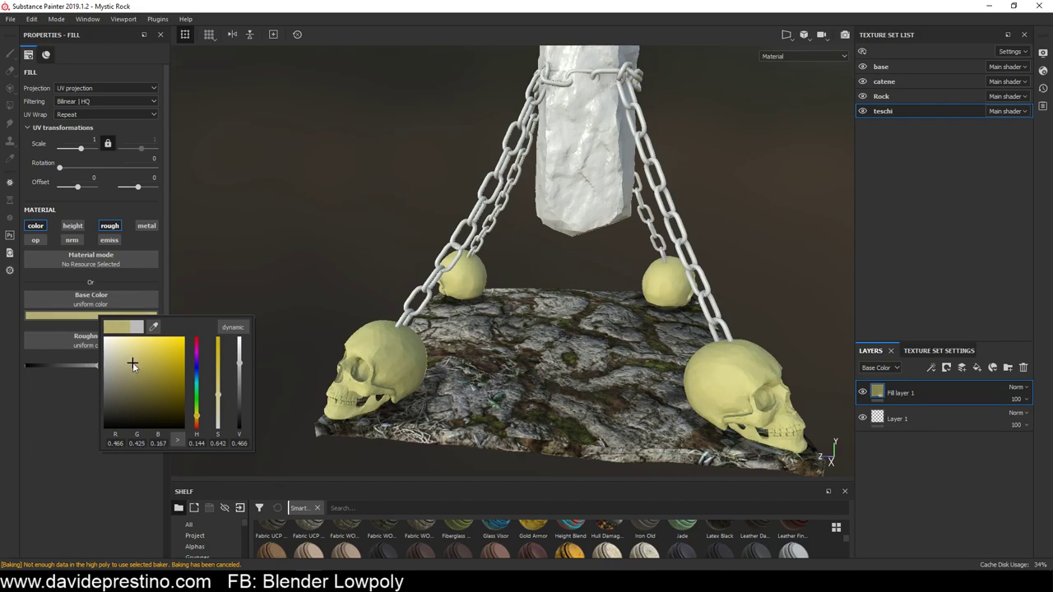
pyautogui.moveTo(133, 364); pyautogui.dragTo(131, 370)
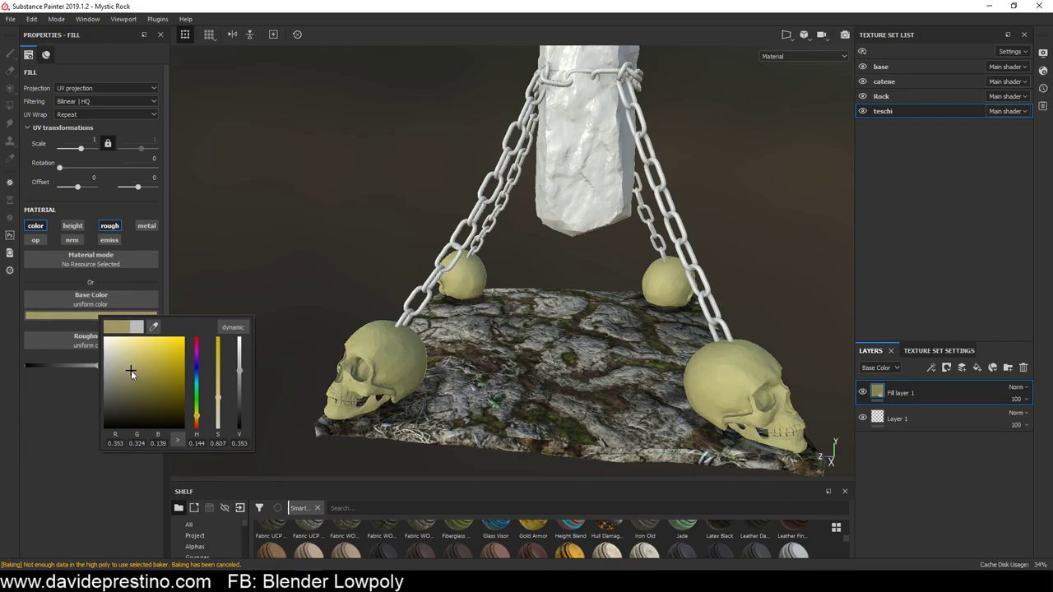
pyautogui.moveTo(196, 419); pyautogui.dragTo(197, 423)
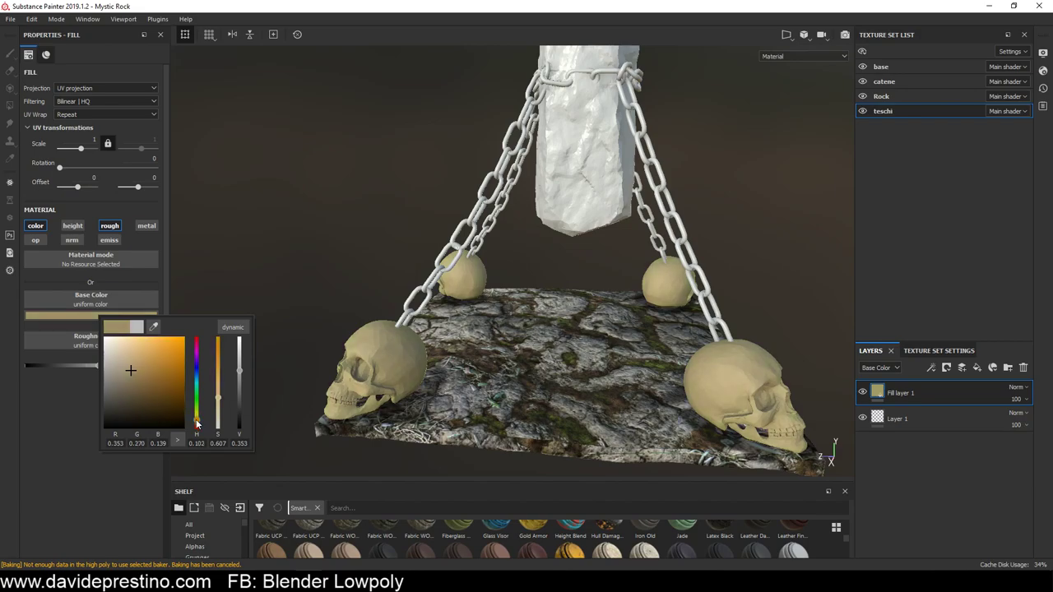
pyautogui.click(256, 360)
pyautogui.moveTo(256, 359)
pyautogui.keyDown('alt'); pyautogui.mouseDown()
pyautogui.moveTo(695, 278)
pyautogui.moveTo(445, 325)
pyautogui.mouseUp(); pyautogui.keyUp('alt')
pyautogui.moveTo(554, 332)
pyautogui.keyDown('alt'); pyautogui.mouseDown()
pyautogui.moveTo(417, 335)
pyautogui.moveTo(509, 340)
pyautogui.moveTo(572, 325)
pyautogui.moveTo(432, 326)
pyautogui.mouseUp(); pyautogui.keyUp('alt')
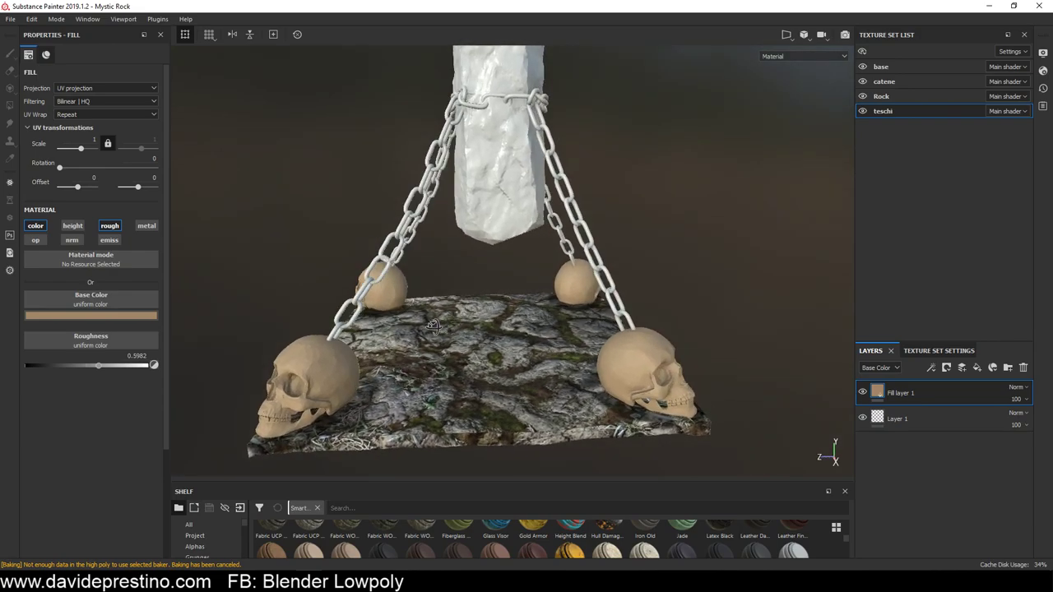
# Add Fill layer 2 in Multiply mode, affecting only colour and roughness
pyautogui.click(977, 368)
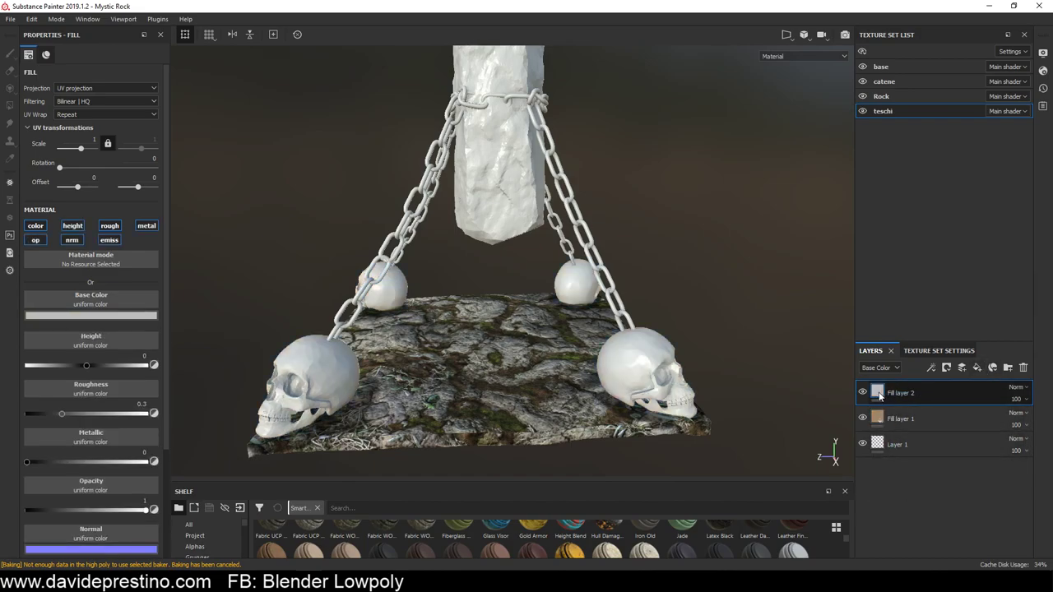
pyautogui.click(1018, 391)
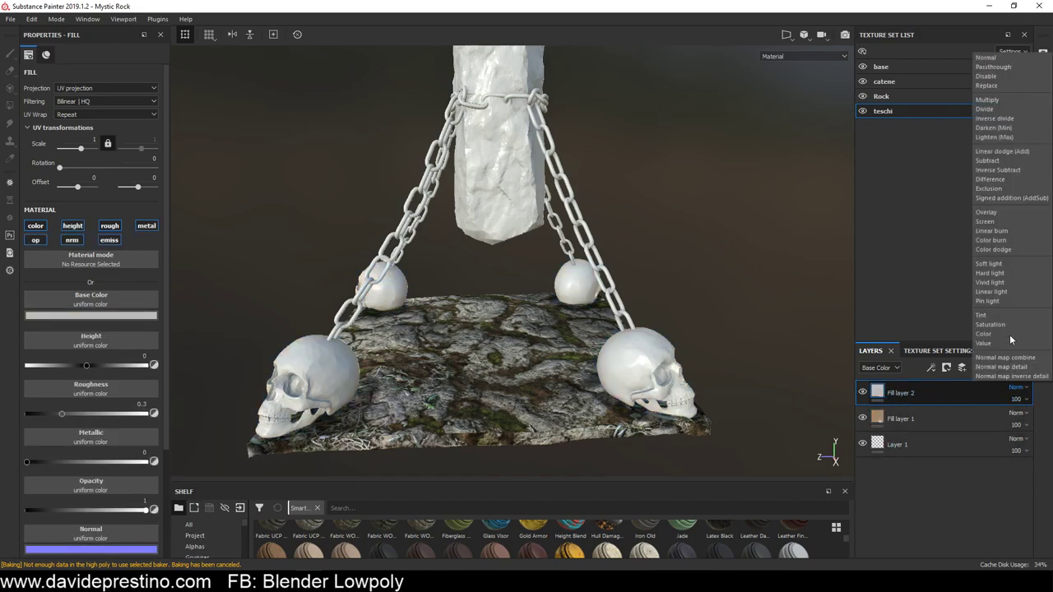
pyautogui.click(991, 100)
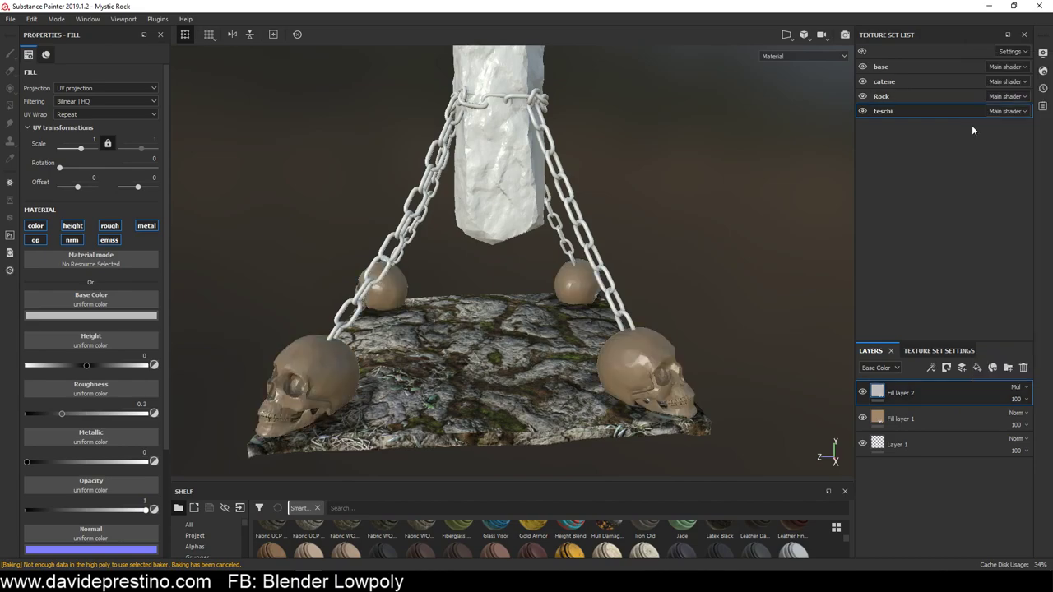
pyautogui.click(66, 227)
pyautogui.click(74, 240)
pyautogui.click(109, 239)
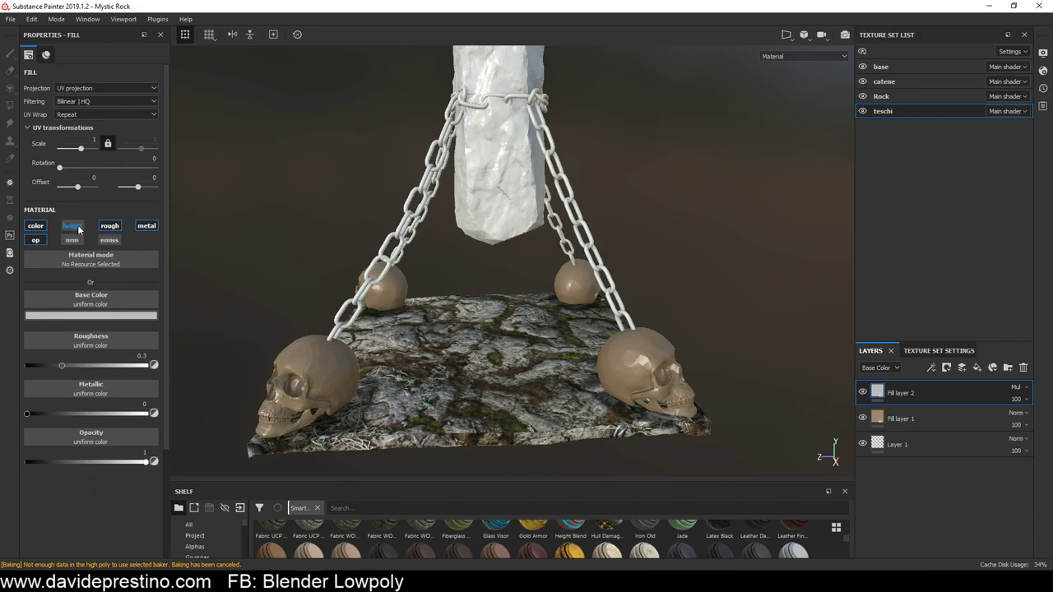
pyautogui.click(74, 226)
pyautogui.click(72, 239)
pyautogui.click(109, 239)
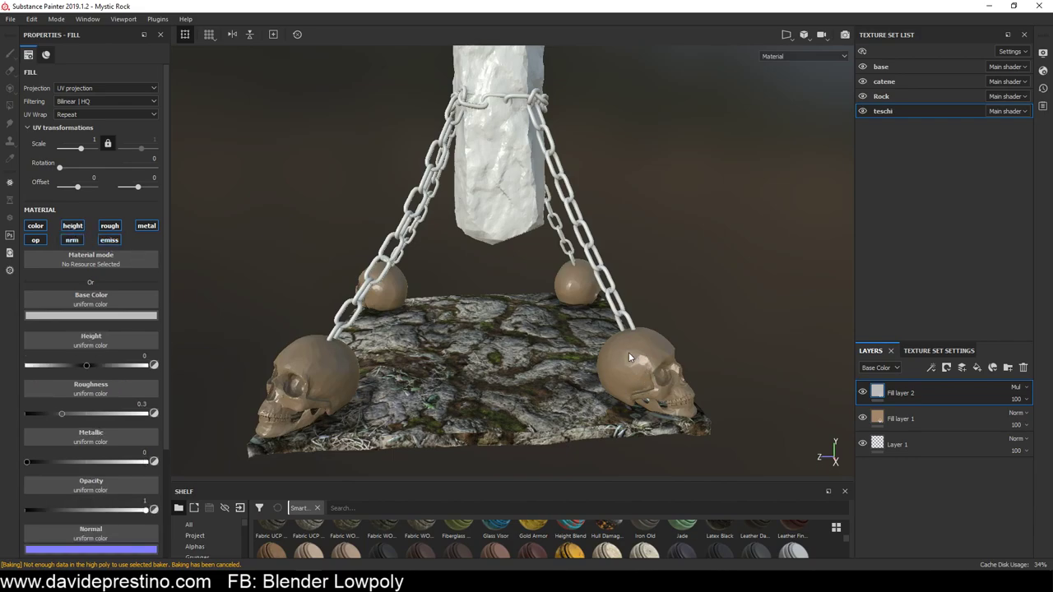
pyautogui.click(72, 225)
pyautogui.click(71, 239)
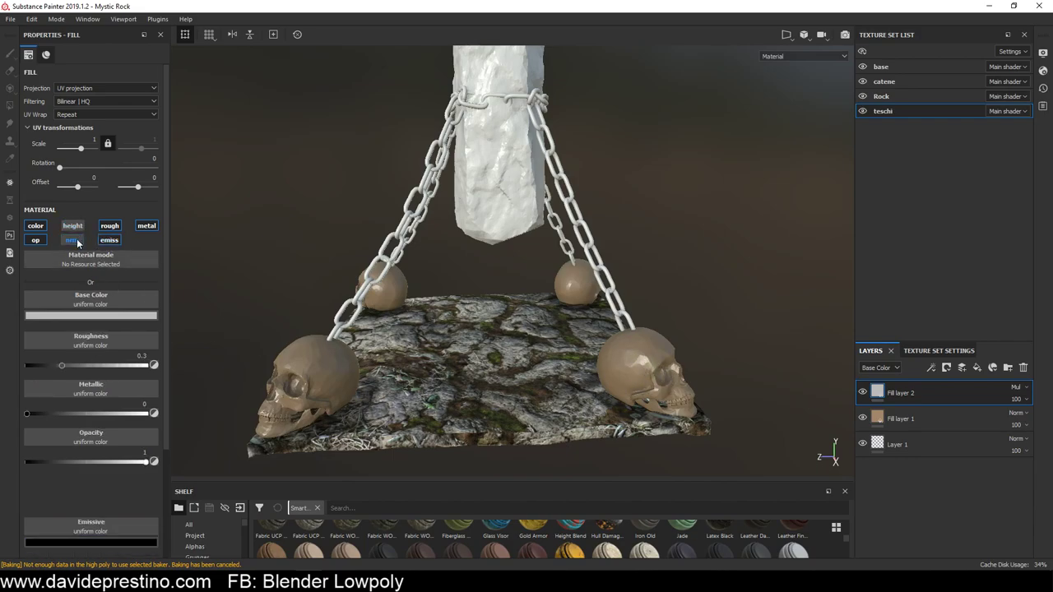
pyautogui.click(146, 226)
pyautogui.click(110, 239)
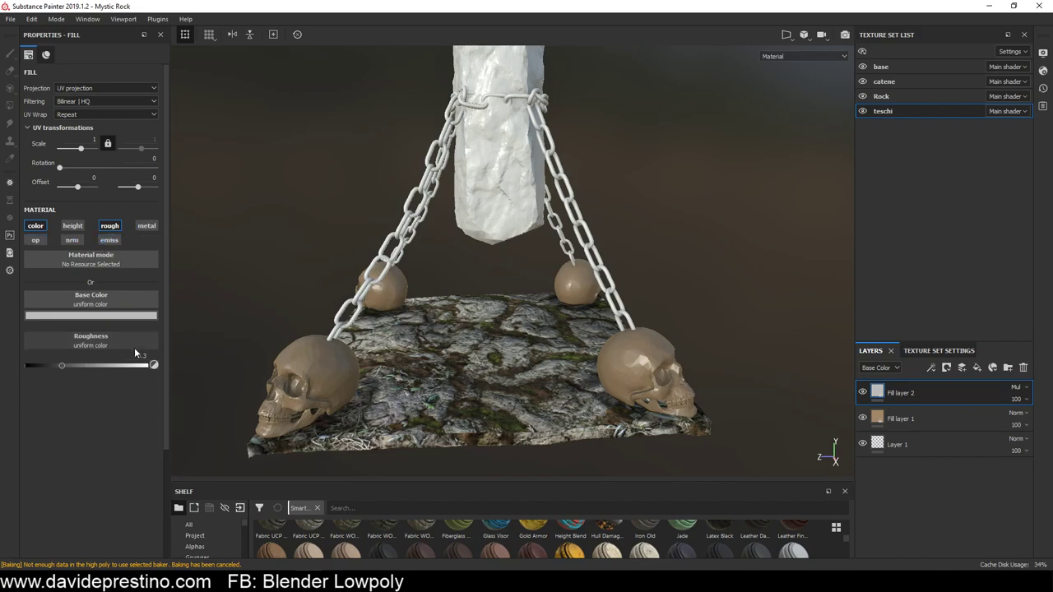
# Set Fill layer 2's roughness to 1 and its base colour to dark grey
pyautogui.moveTo(127, 365); pyautogui.dragTo(210, 367)
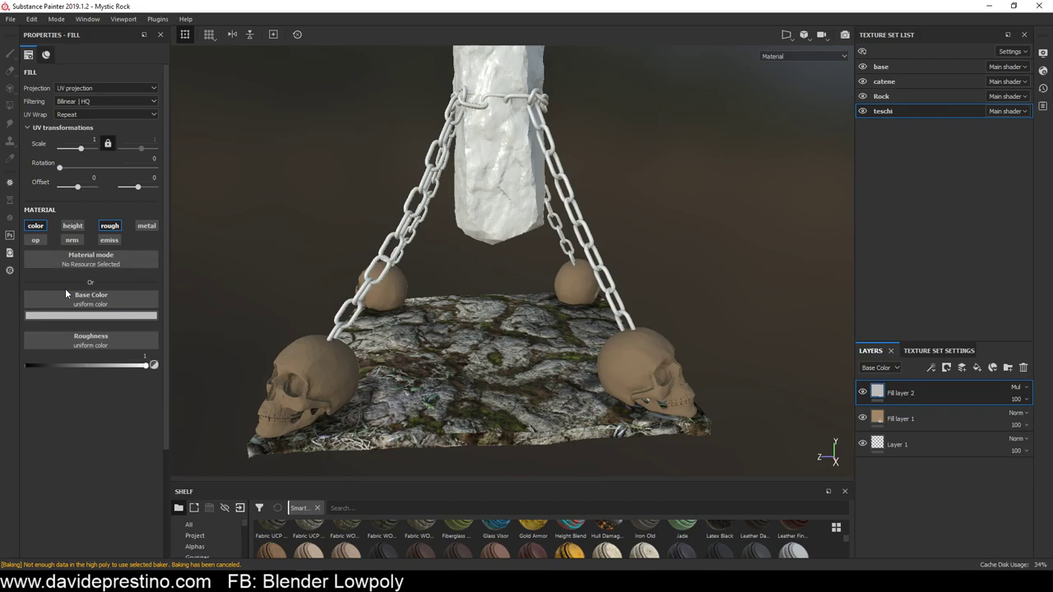
pyautogui.click(863, 393)
pyautogui.click(863, 393)
pyautogui.click(104, 317)
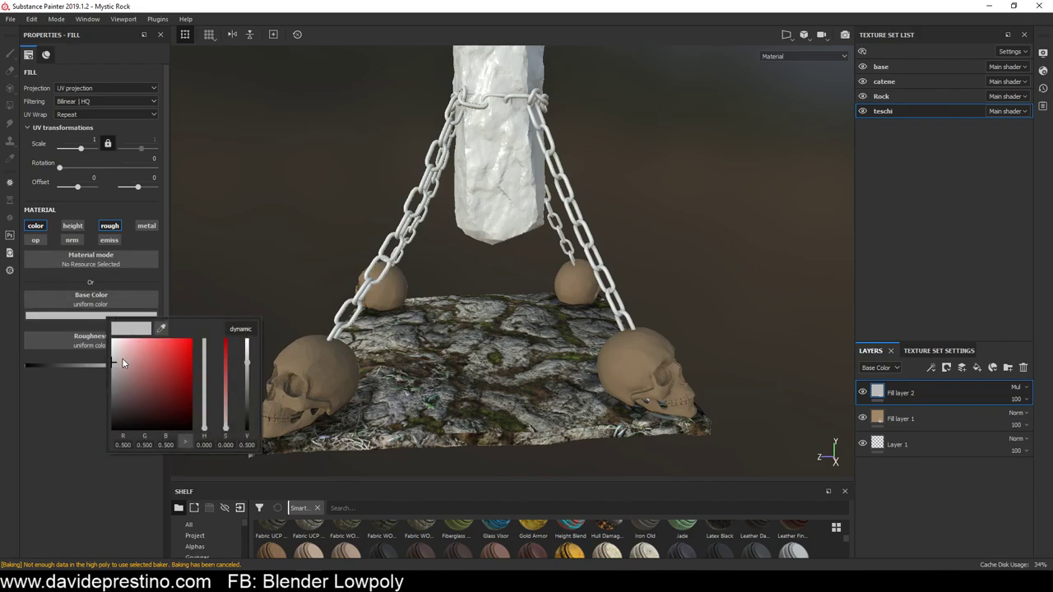
pyautogui.moveTo(112, 366); pyautogui.dragTo(108, 383)
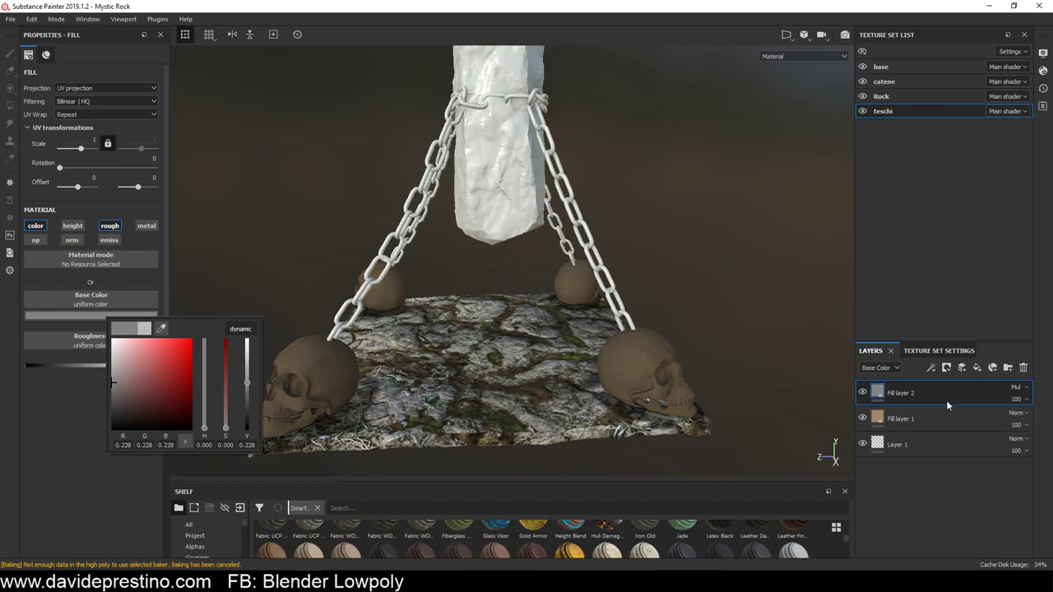
# Add a black mask to Fill layer 2 to hide it for dirt painting
pyautogui.click(961, 369)
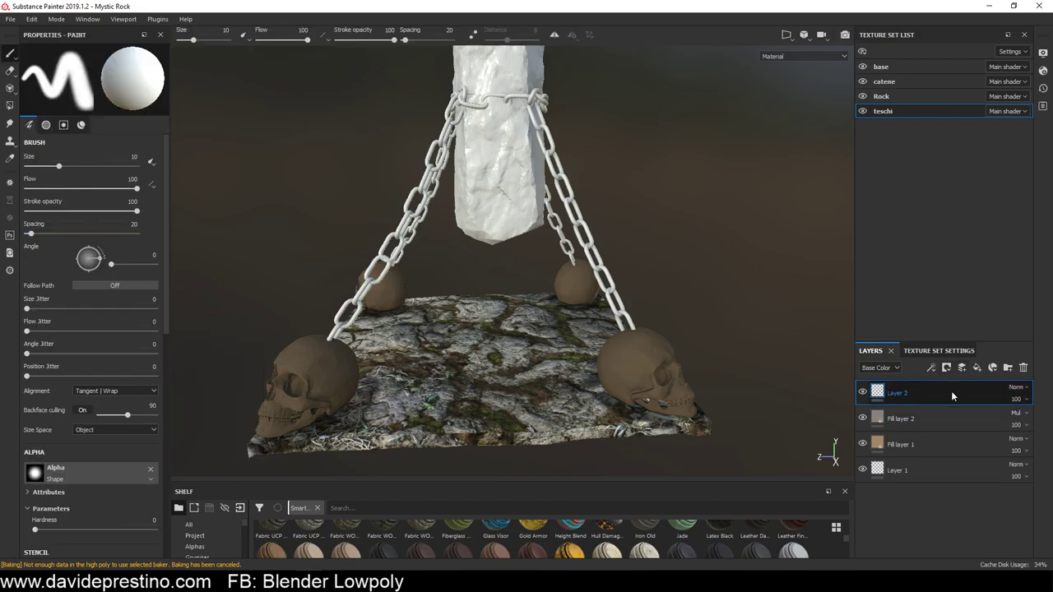
pyautogui.click(1023, 368)
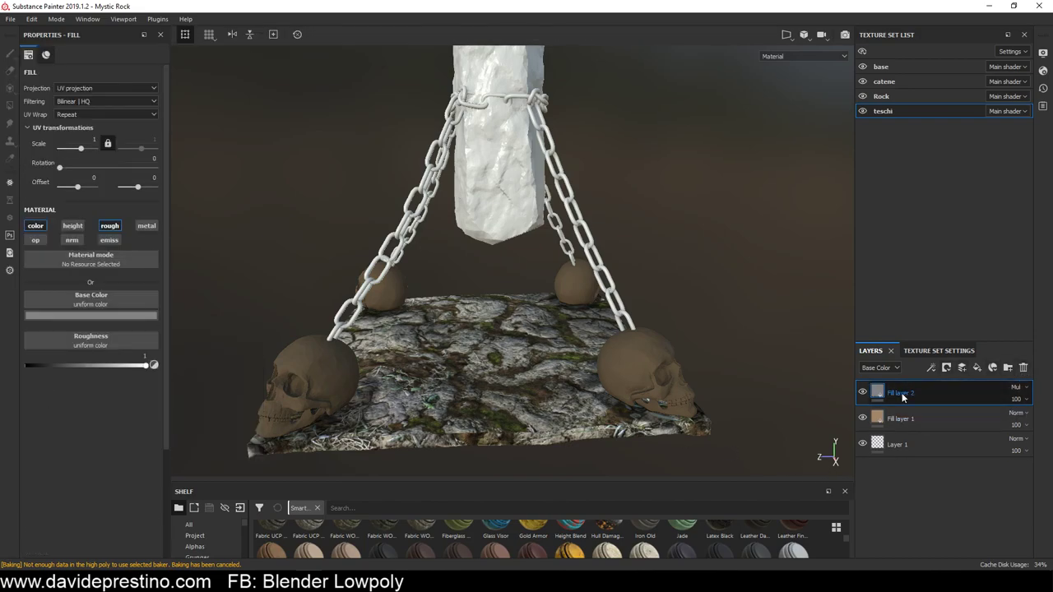
pyautogui.click(946, 368)
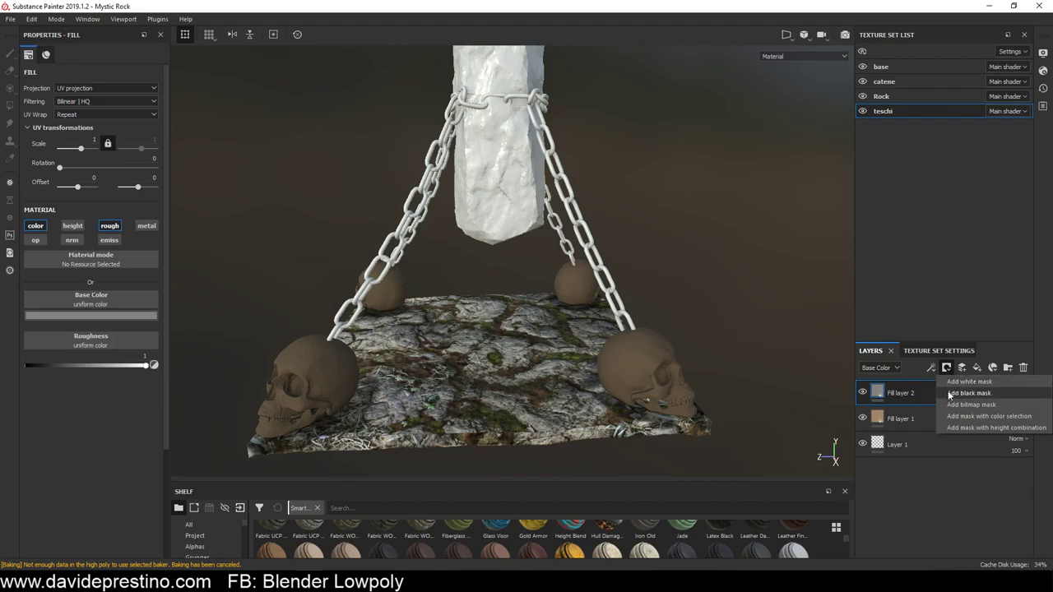
pyautogui.click(968, 393)
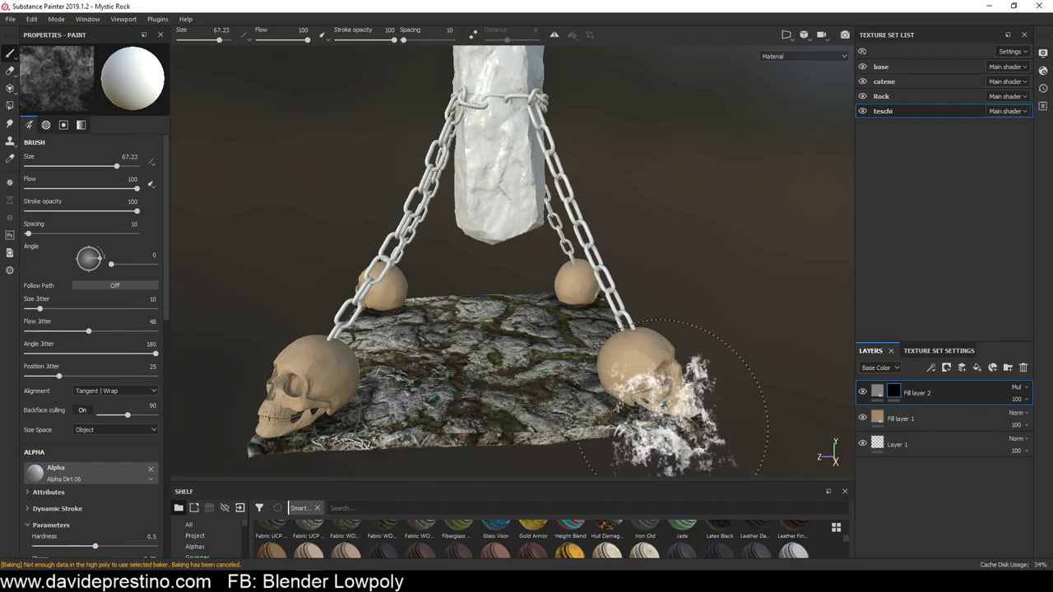
pyautogui.moveTo(673, 399)
pyautogui.keyDown('alt'); pyautogui.mouseDown()
pyautogui.moveTo(639, 344)
pyautogui.moveTo(575, 320)
pyautogui.mouseUp(); pyautogui.keyUp('alt')
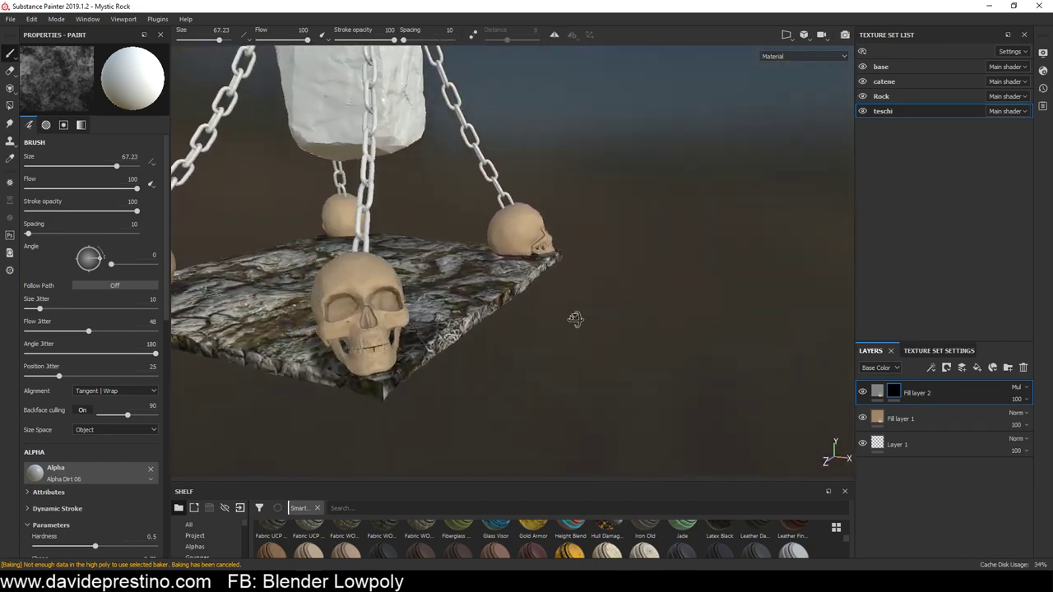
pyautogui.keyDown('alt'); pyautogui.moveTo(575, 320); pyautogui.dragTo(365, 340); pyautogui.keyUp('alt')
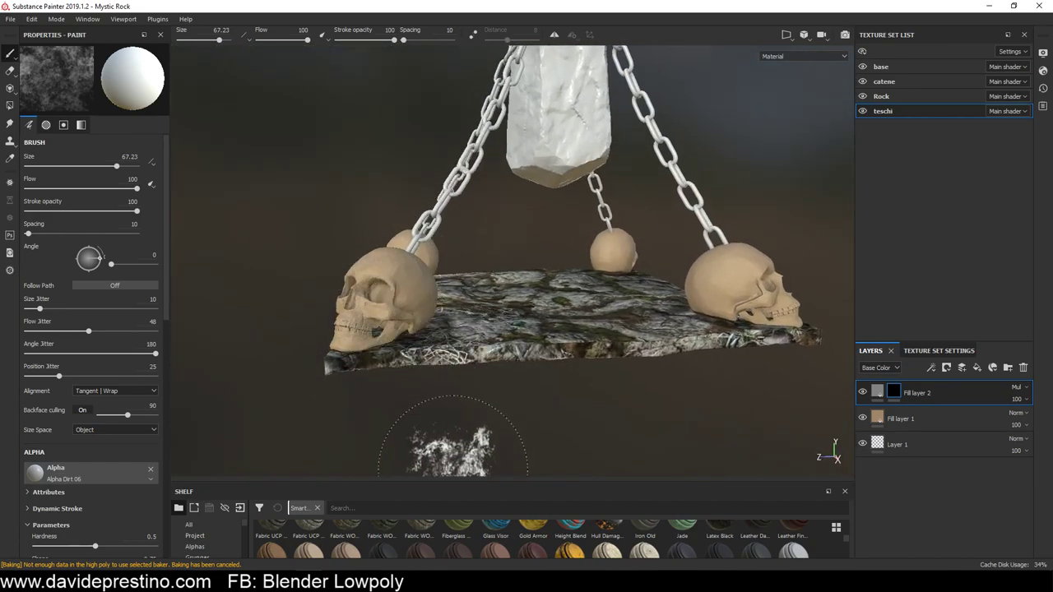
pyautogui.moveTo(448, 480)
pyautogui.mouseDown()
pyautogui.moveTo(446, 247)
pyautogui.moveTo(457, 226)
pyautogui.mouseUp()
pyautogui.scroll(3, 457, 226)
# Undo the test dirt stroke and apply the Dust Occlusion smart mask to Fill layer 2
pyautogui.hotkey('ctrl', 'z')
pyautogui.scroll(3, 370, 238)
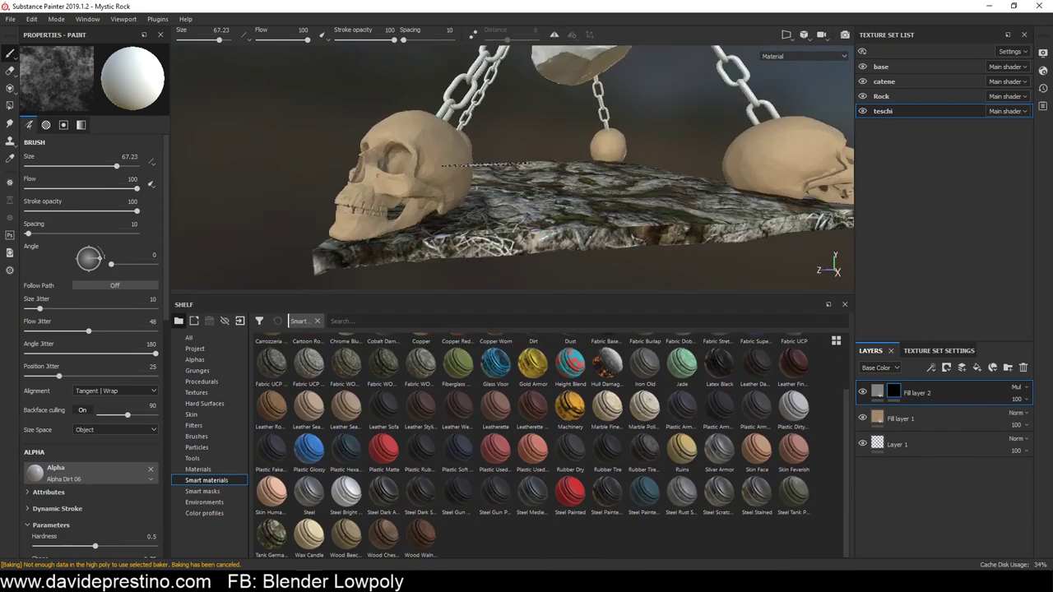
pyautogui.click(203, 494)
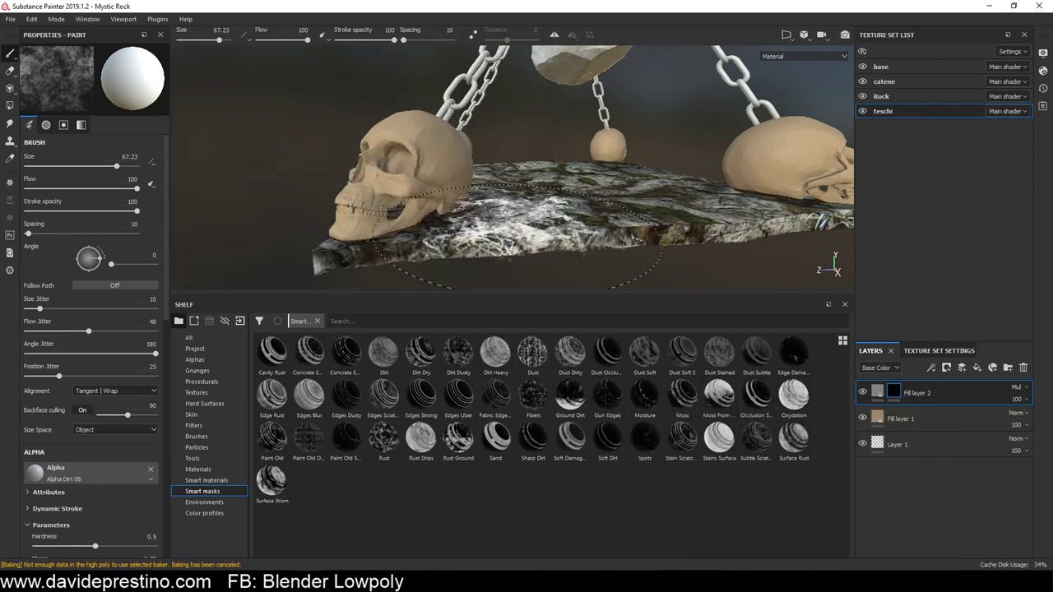
pyautogui.moveTo(516, 215)
pyautogui.keyDown('alt'); pyautogui.mouseDown()
pyautogui.moveTo(620, 188)
pyautogui.moveTo(492, 161)
pyautogui.moveTo(453, 177)
pyautogui.mouseUp(); pyautogui.keyUp('alt')
pyautogui.scroll(5, 491, 160)
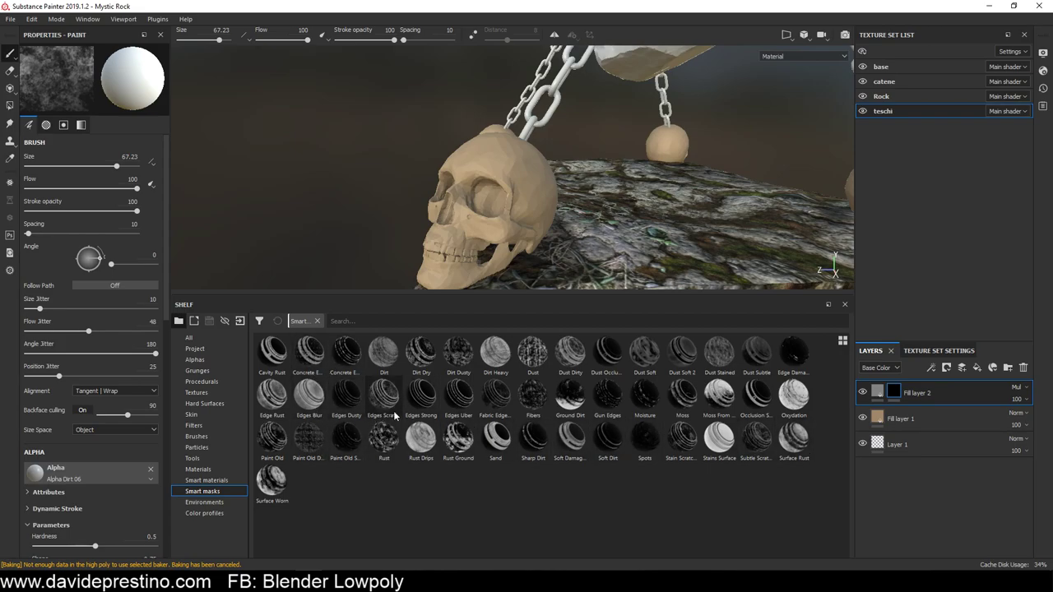
pyautogui.moveTo(593, 206)
pyautogui.keyDown('alt'); pyautogui.mouseDown()
pyautogui.moveTo(643, 210)
pyautogui.moveTo(570, 190)
pyautogui.mouseUp(); pyautogui.keyUp('alt')
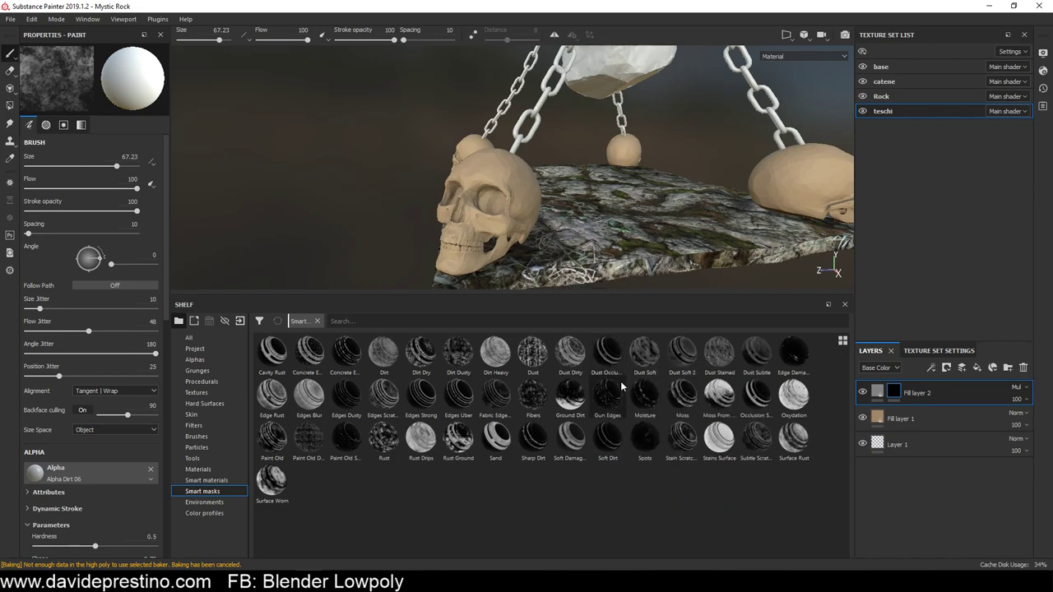
pyautogui.moveTo(606, 357); pyautogui.dragTo(900, 396)
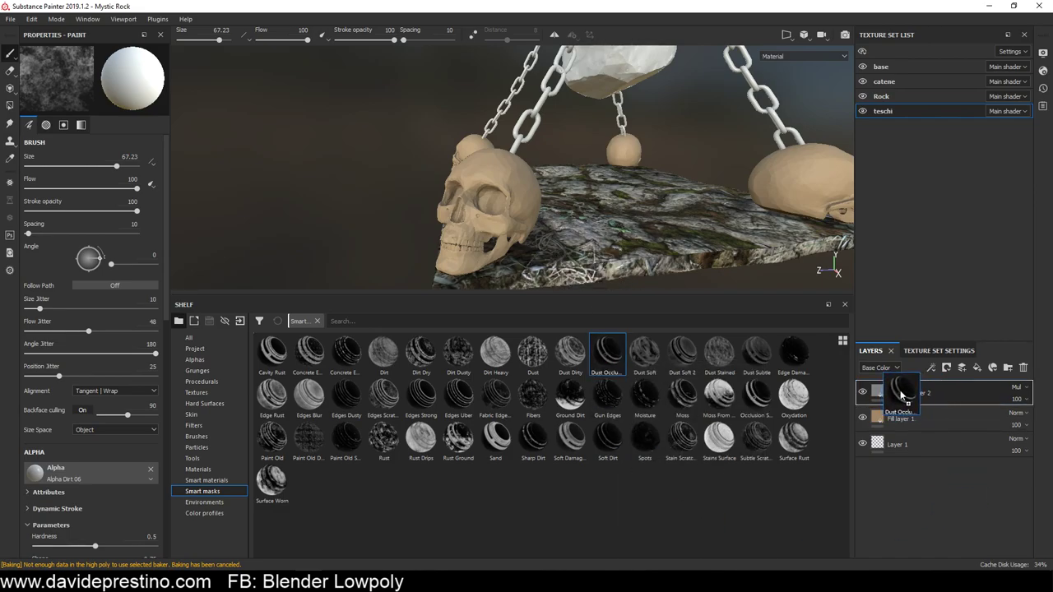
pyautogui.moveTo(900, 395); pyautogui.dragTo(901, 394)
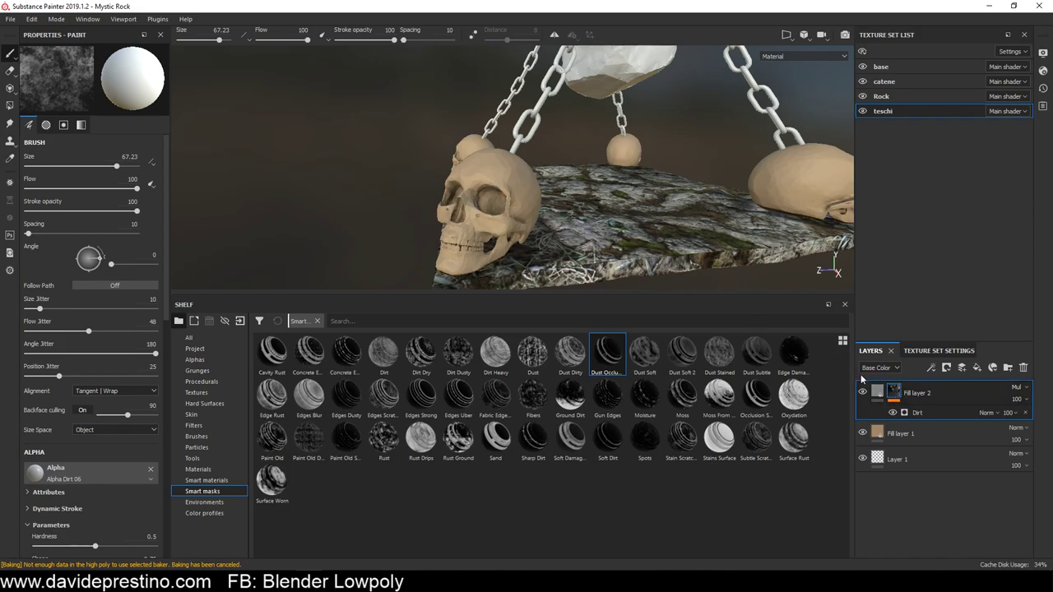
pyautogui.keyDown('alt'); pyautogui.moveTo(494, 185); pyautogui.dragTo(538, 185); pyautogui.keyUp('alt')
pyautogui.scroll(3, 537, 185)
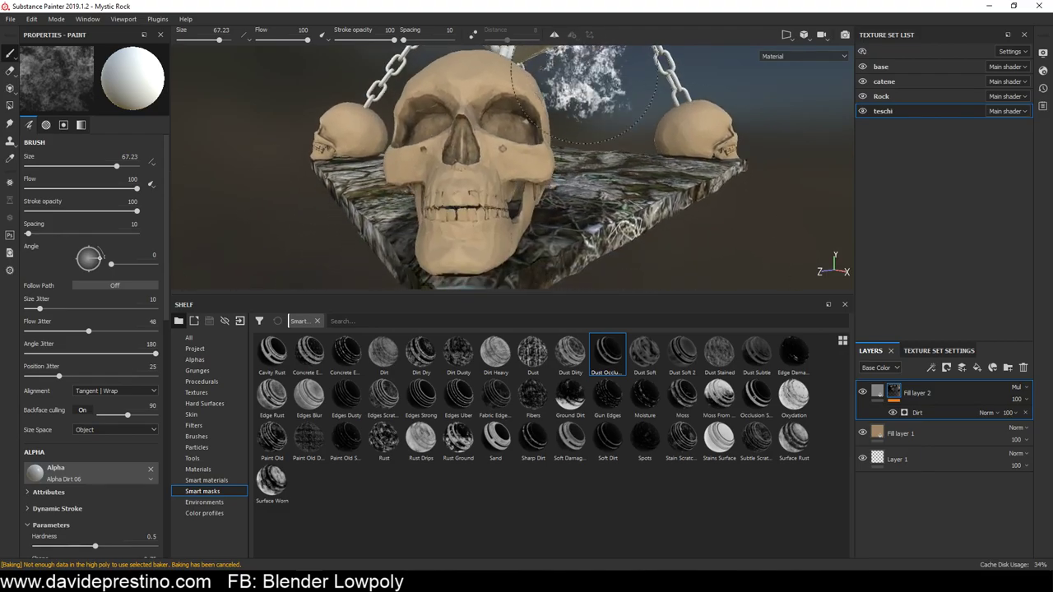
pyautogui.moveTo(563, 87)
pyautogui.keyDown('alt'); pyautogui.mouseDown()
pyautogui.moveTo(423, 84)
pyautogui.moveTo(715, 148)
pyautogui.moveTo(633, 160)
pyautogui.moveTo(568, 136)
pyautogui.mouseUp(); pyautogui.keyUp('alt')
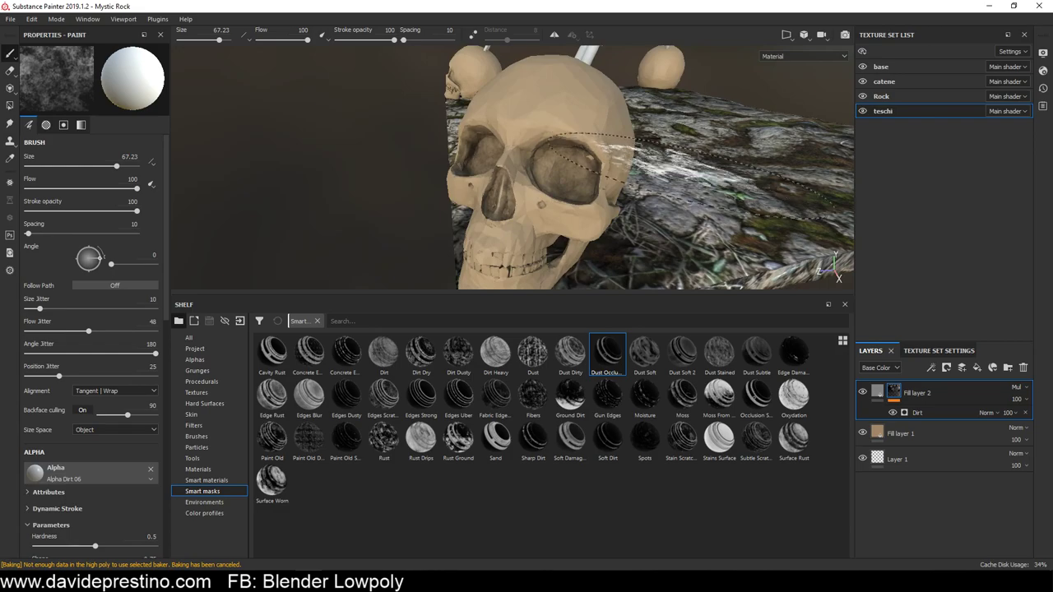
# Darken Fill layer 2's base colour to near black, about 0.024
pyautogui.click(879, 392)
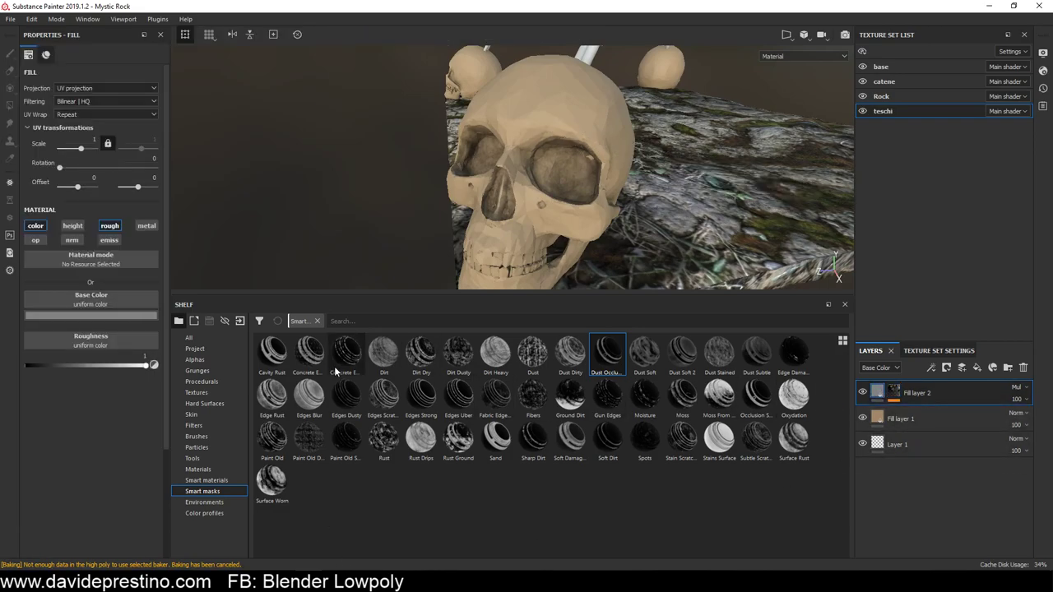
pyautogui.click(58, 315)
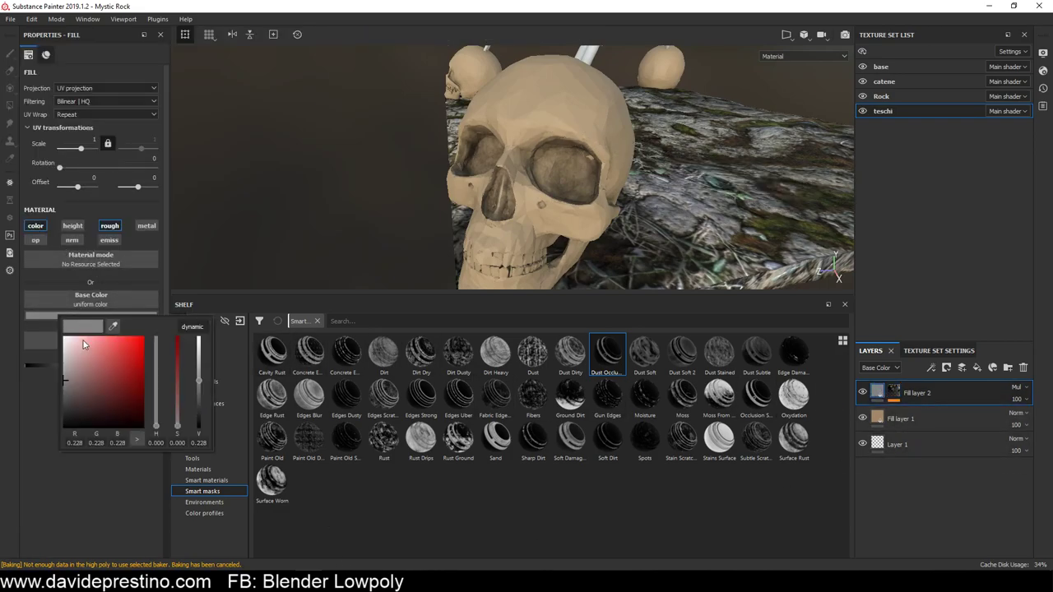
pyautogui.moveTo(64, 378); pyautogui.dragTo(56, 417)
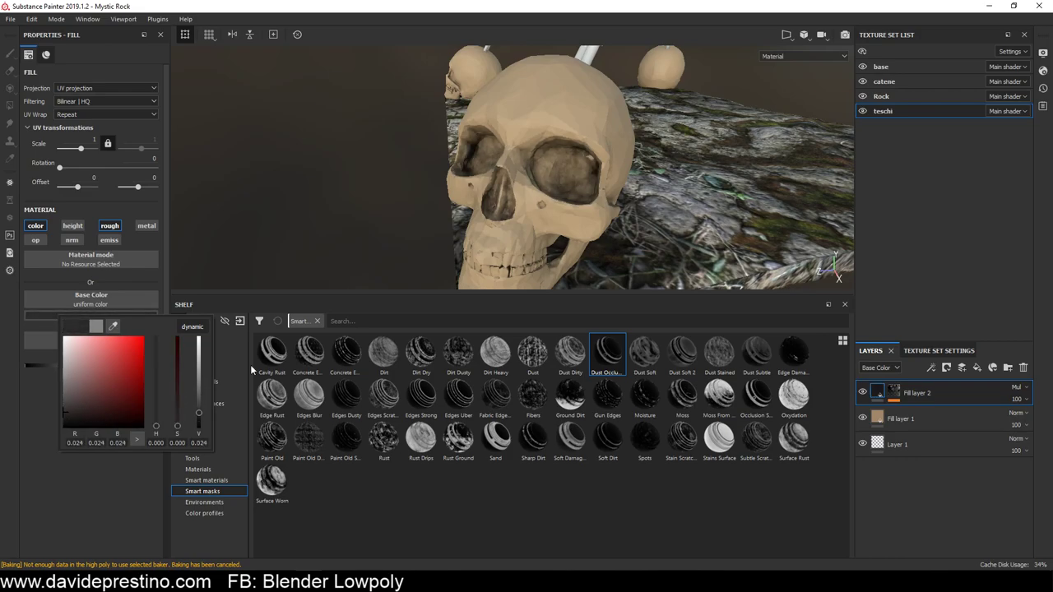
pyautogui.click(696, 270)
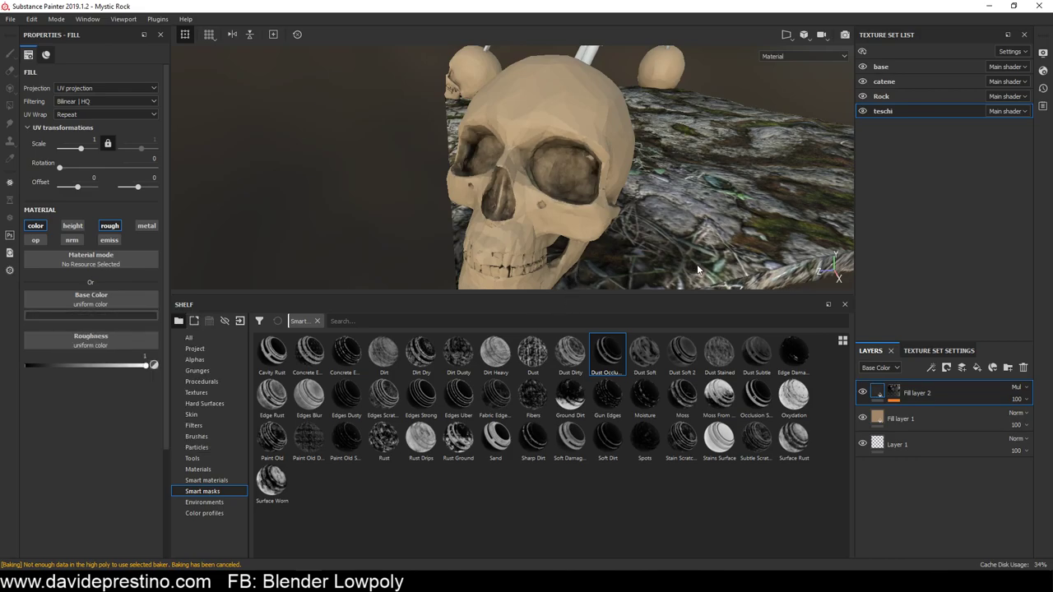
pyautogui.scroll(-3, 668, 182)
# Duplicate Fill layer 2 as Fill layer 2 copy 1 and select its mask
pyautogui.moveTo(668, 182)
pyautogui.keyDown('alt'); pyautogui.mouseDown()
pyautogui.moveTo(355, 213)
pyautogui.moveTo(453, 203)
pyautogui.mouseUp(); pyautogui.keyUp('alt')
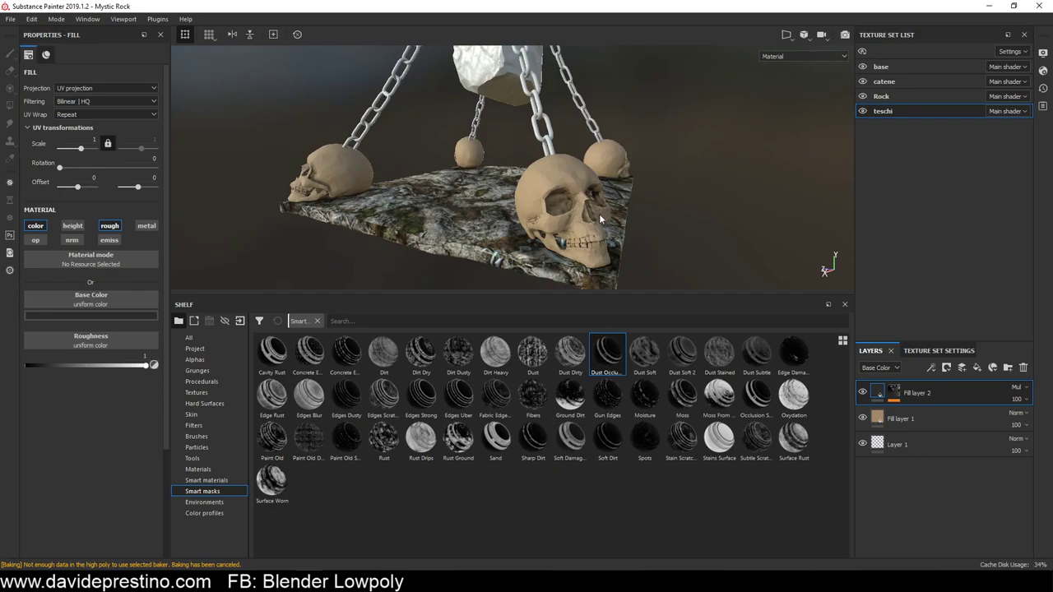
pyautogui.keyDown('alt'); pyautogui.moveTo(543, 206); pyautogui.dragTo(450, 265); pyautogui.keyUp('alt')
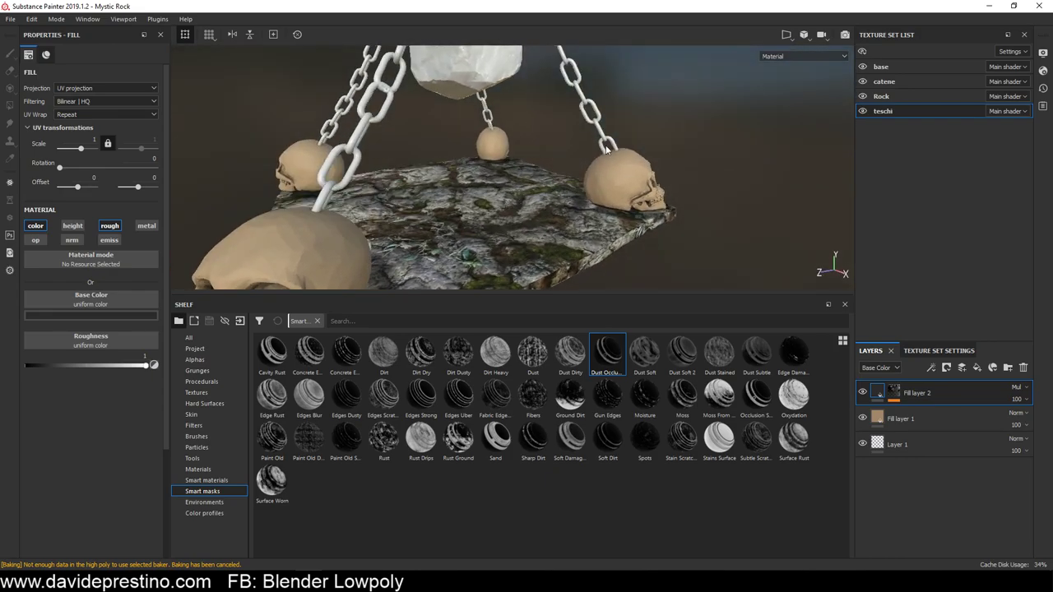
pyautogui.moveTo(459, 298); pyautogui.dragTo(444, 428)
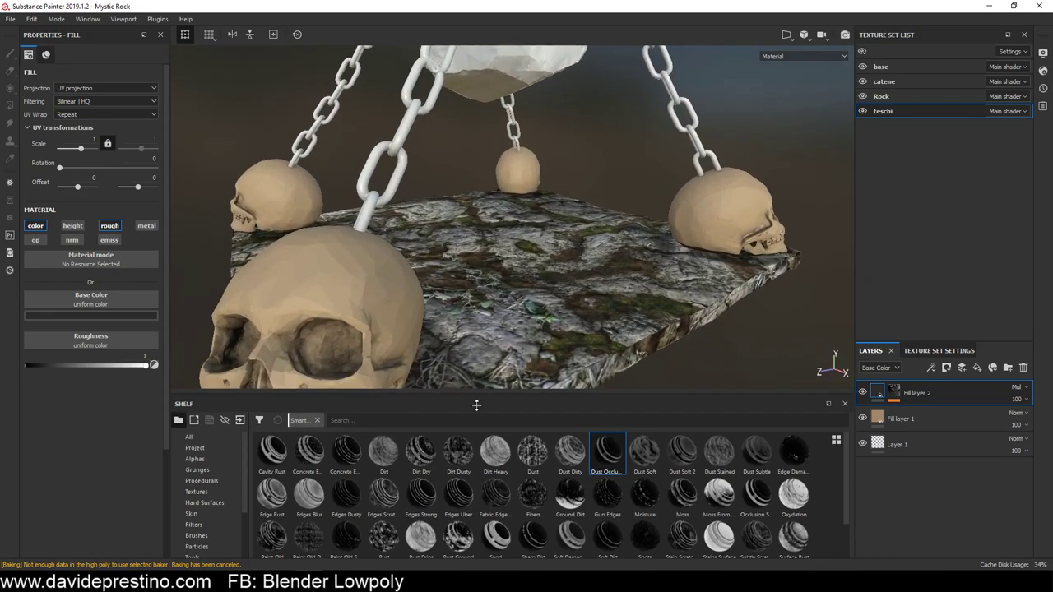
pyautogui.keyDown('alt'); pyautogui.moveTo(434, 348); pyautogui.dragTo(493, 409); pyautogui.keyUp('alt')
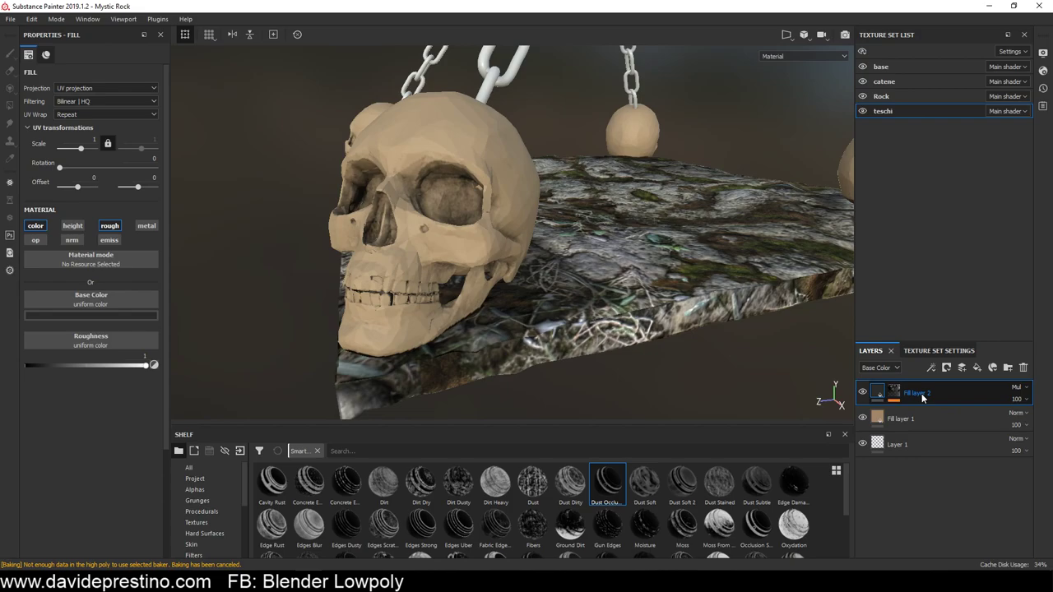
pyautogui.hotkey('ctrl', 'd')
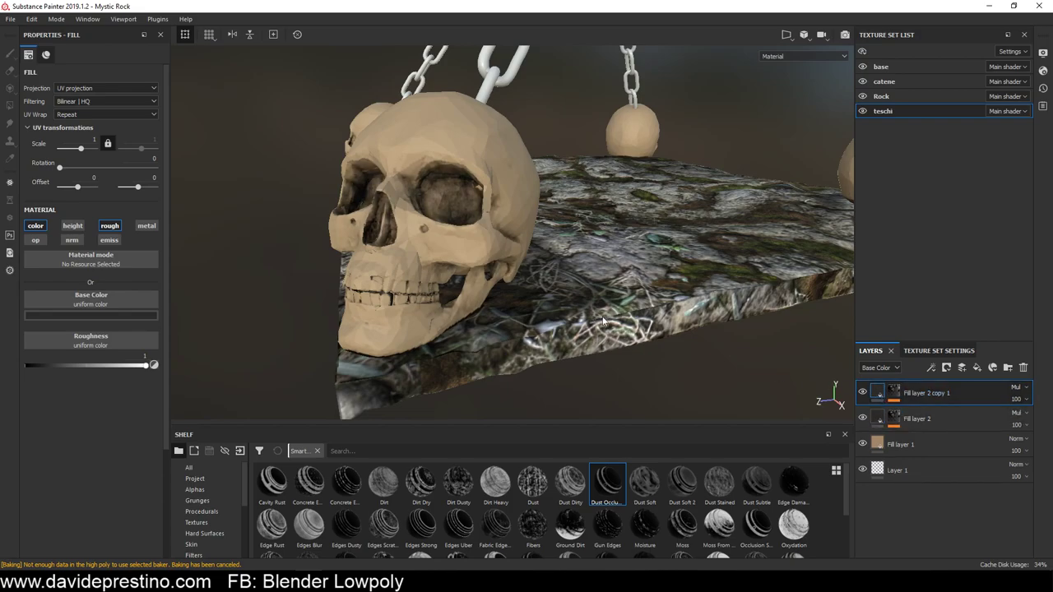
pyautogui.click(895, 395)
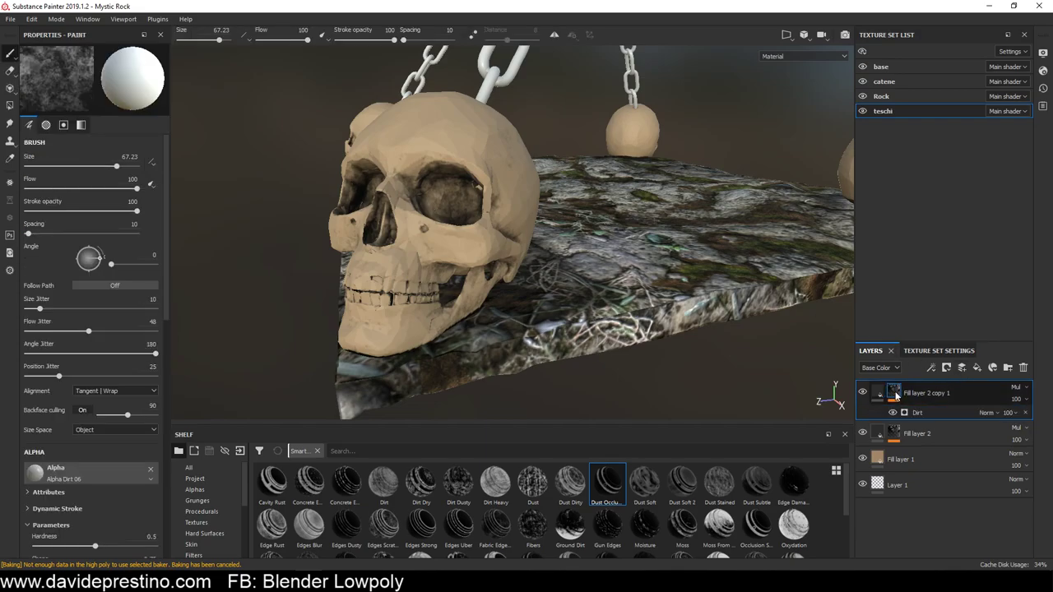
# Clear the copy's mask and give it the Dust Dirty smart mask instead of Dirt Dry
pyautogui.rightClick(895, 395)
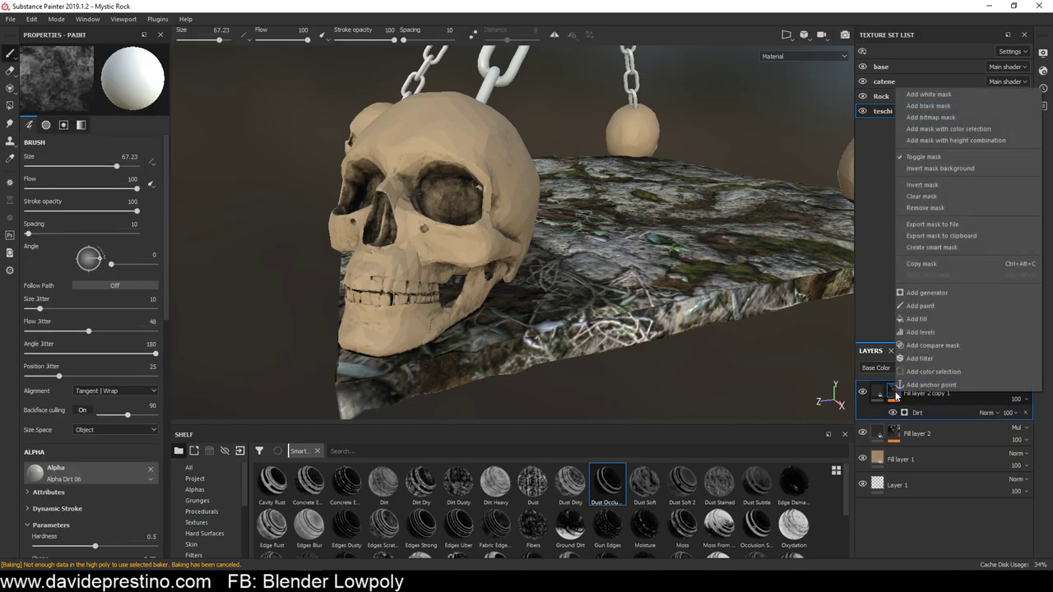
pyautogui.click(923, 199)
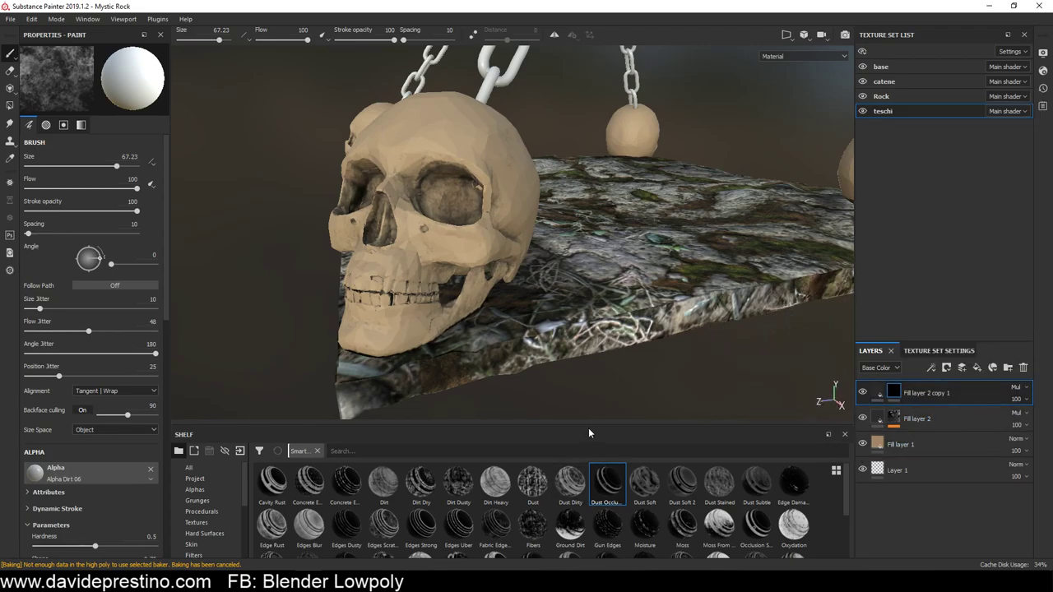
pyautogui.moveTo(587, 425); pyautogui.dragTo(575, 333)
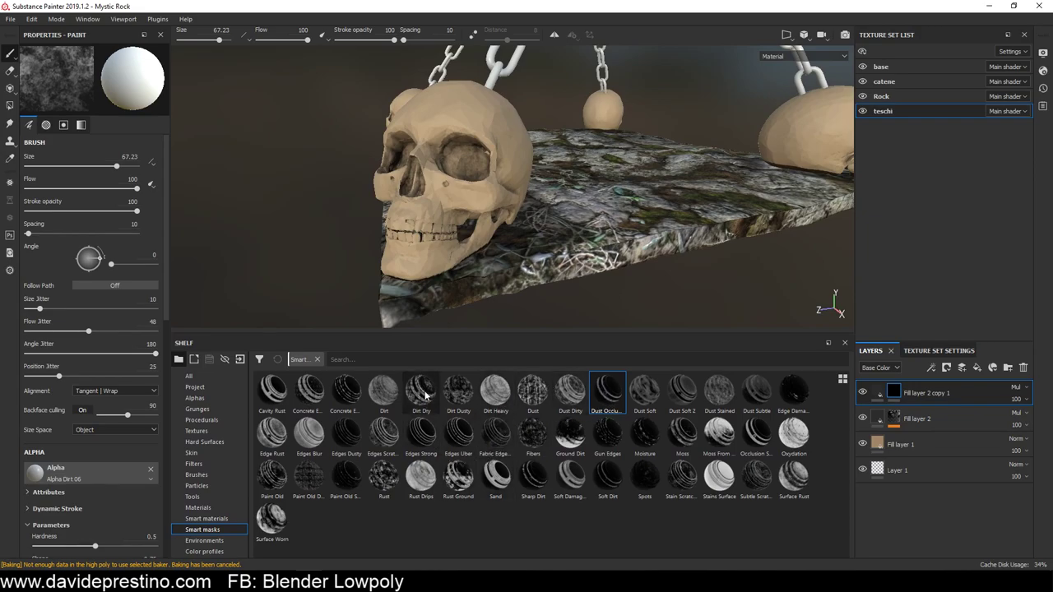
pyautogui.moveTo(425, 388); pyautogui.dragTo(905, 393)
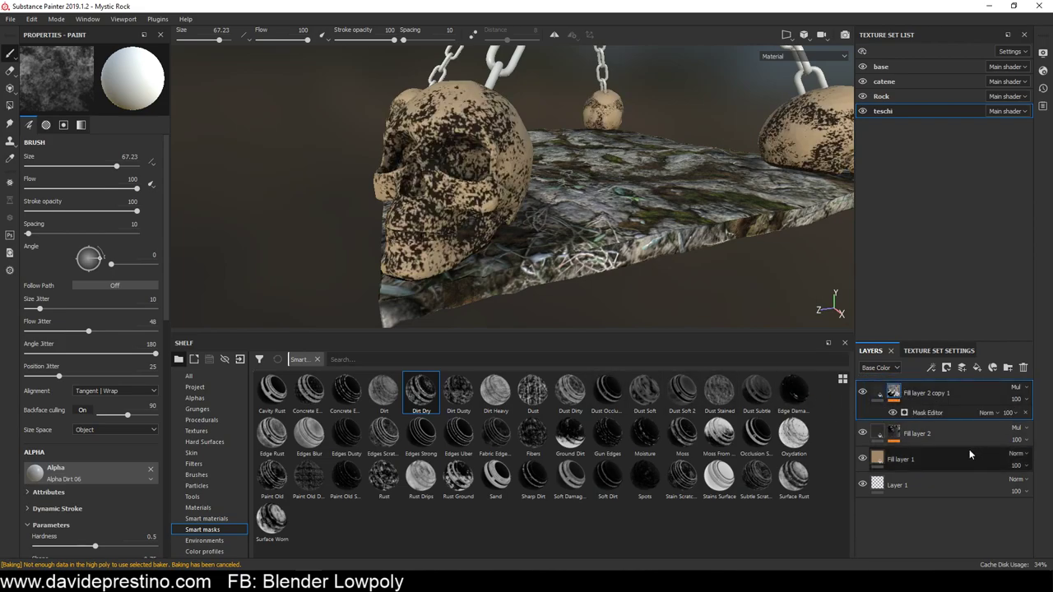
pyautogui.hotkey('ctrl', 'z')
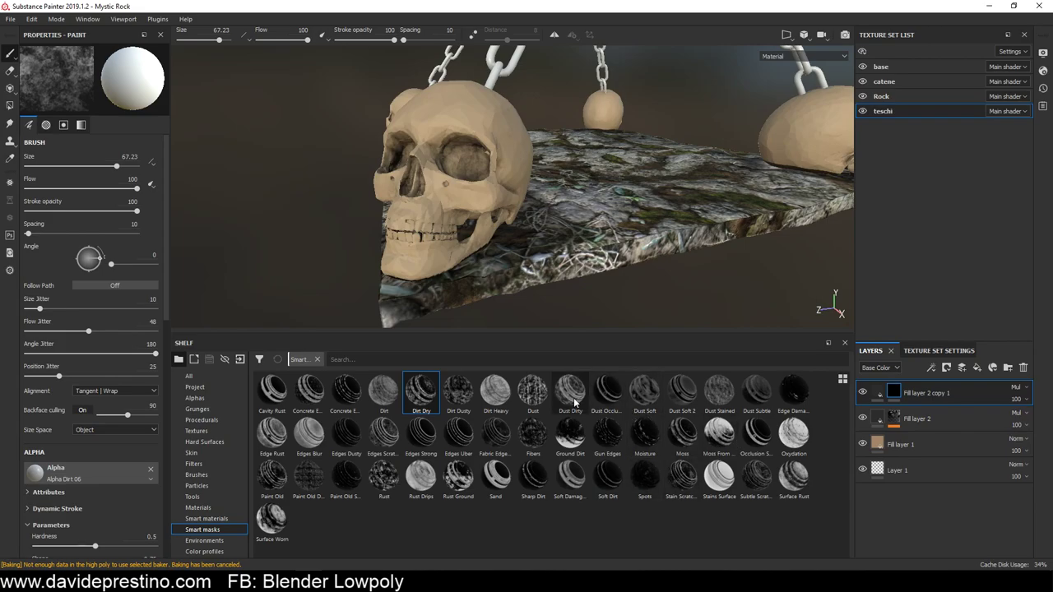
pyautogui.moveTo(570, 389); pyautogui.dragTo(921, 392)
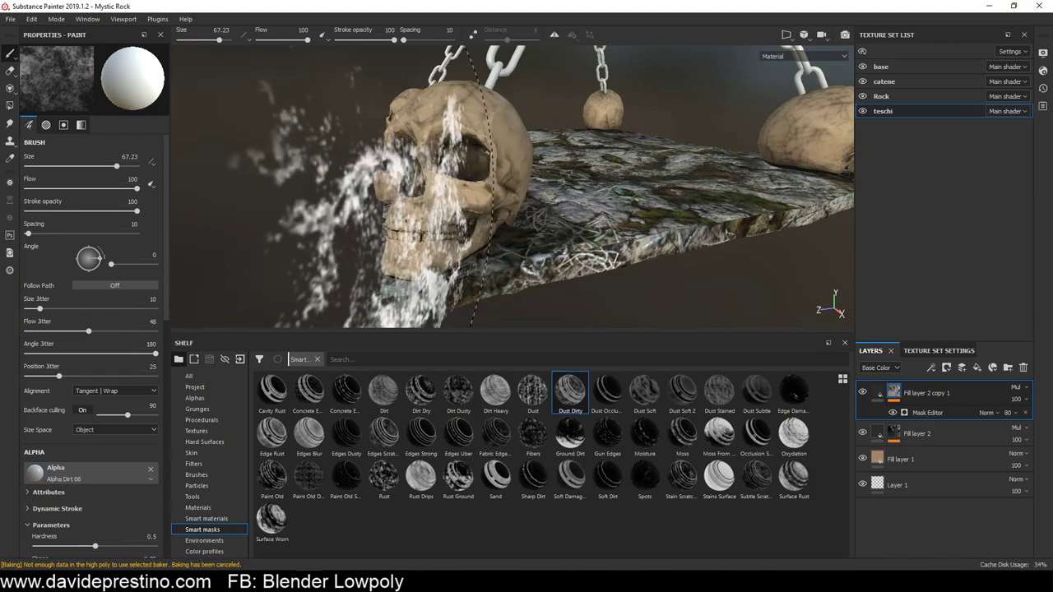
pyautogui.moveTo(658, 238)
pyautogui.keyDown('alt'); pyautogui.mouseDown()
pyautogui.moveTo(593, 255)
pyautogui.moveTo(541, 161)
pyautogui.moveTo(648, 184)
pyautogui.mouseUp(); pyautogui.keyUp('alt')
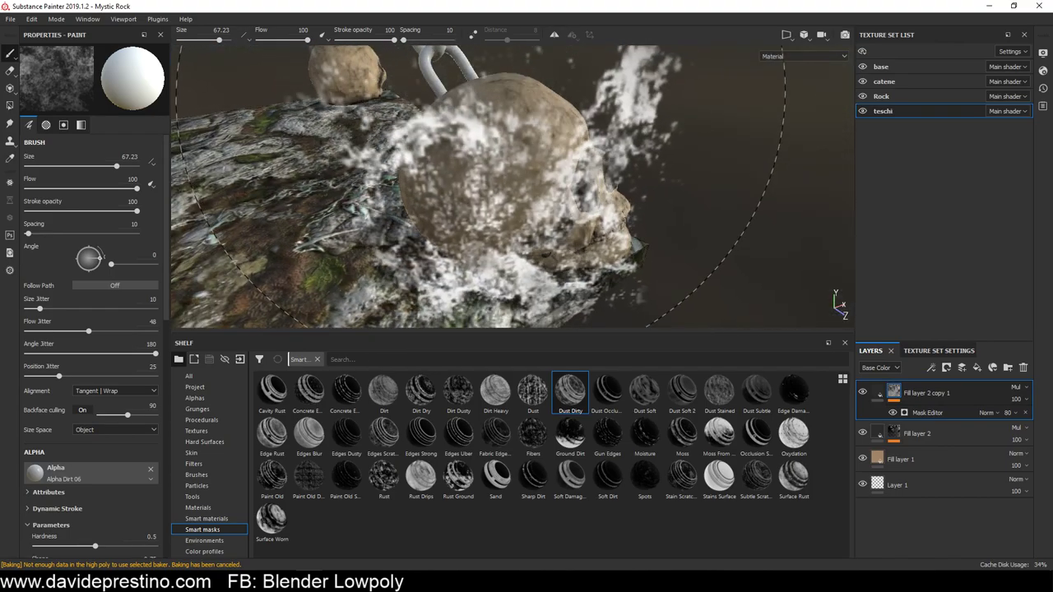
# Lighten Fill layer 2 copy 1's base colour to grey and check the skulls from the side
pyautogui.click(894, 392)
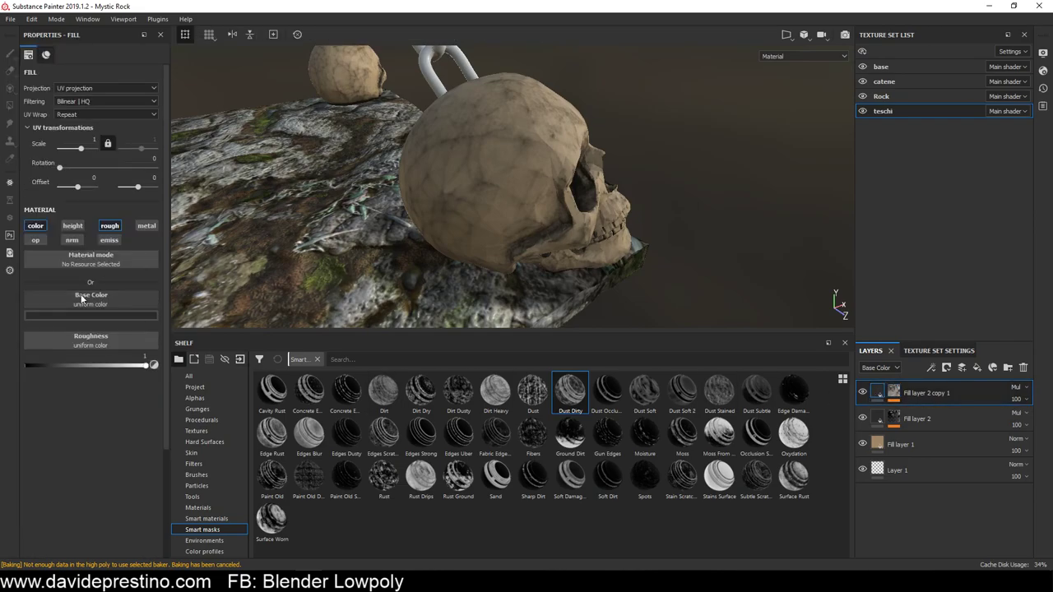
pyautogui.click(81, 314)
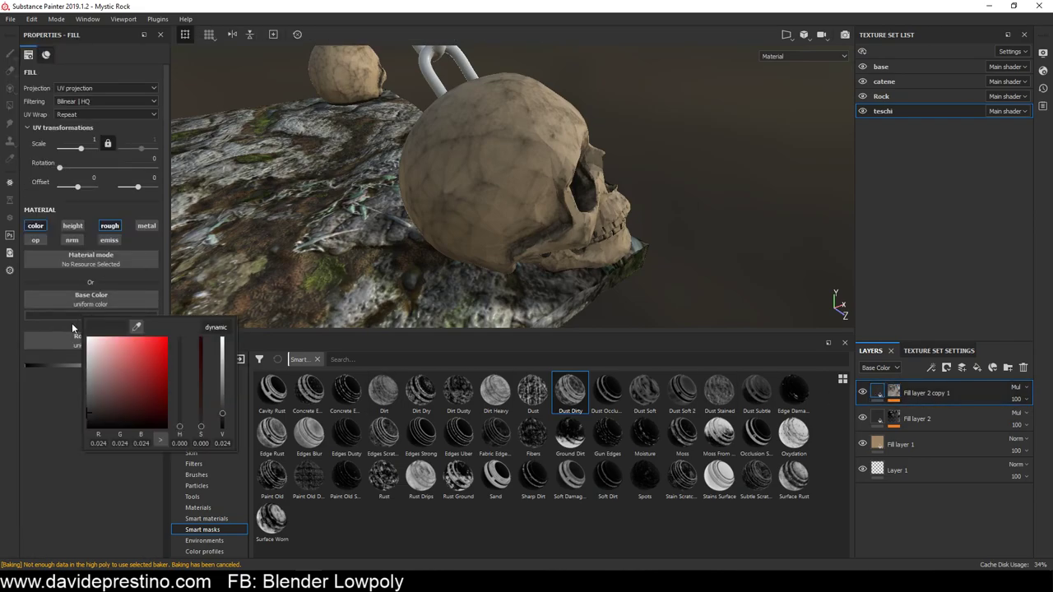
pyautogui.moveTo(88, 412); pyautogui.dragTo(67, 360)
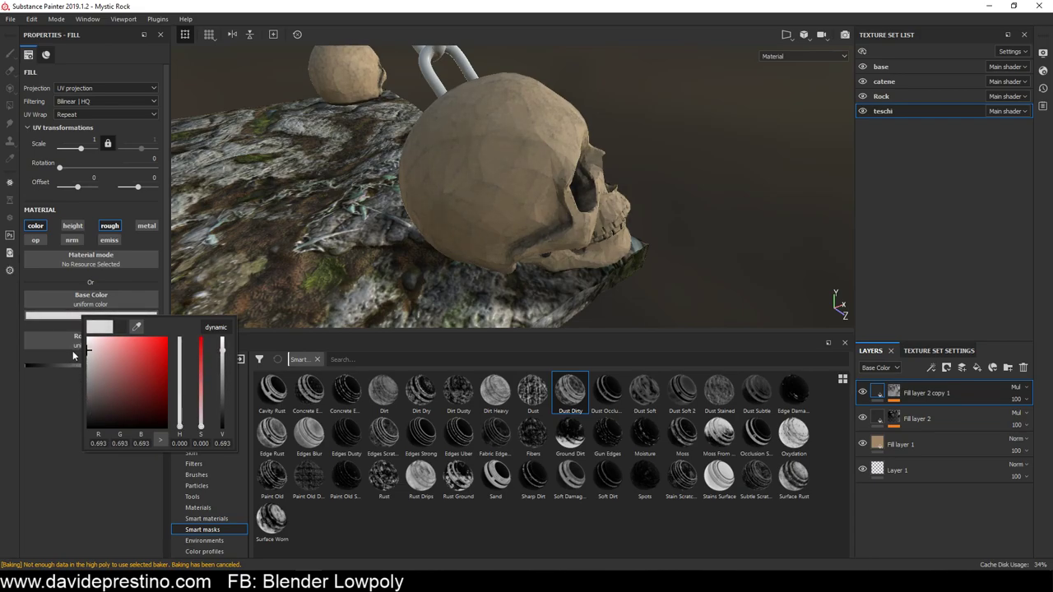
pyautogui.moveTo(479, 276)
pyautogui.keyDown('alt'); pyautogui.mouseDown()
pyautogui.moveTo(84, 262)
pyautogui.moveTo(66, 269)
pyautogui.mouseUp(); pyautogui.keyUp('alt')
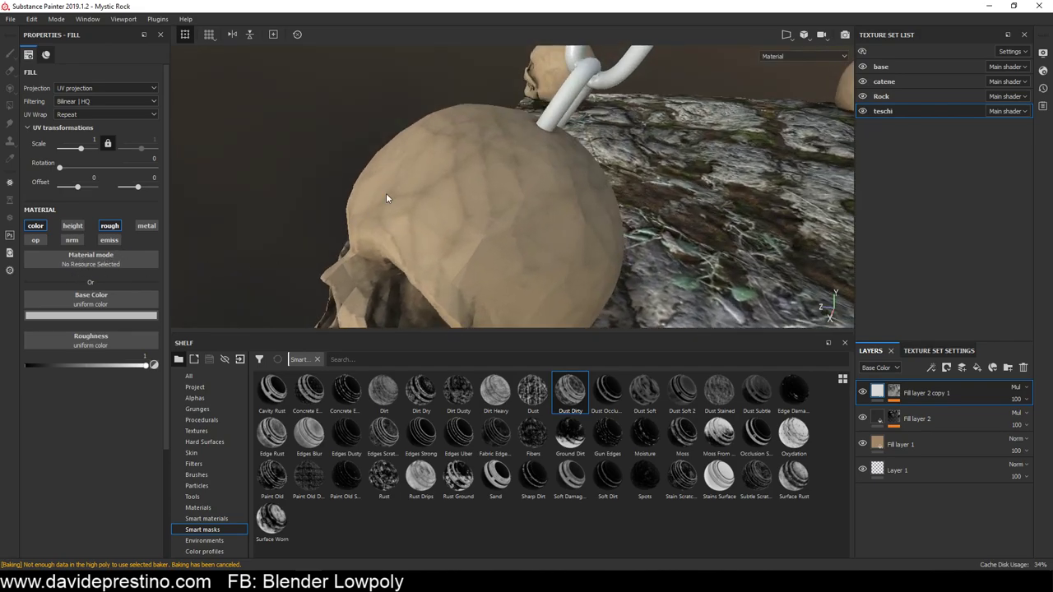
pyautogui.press('f')
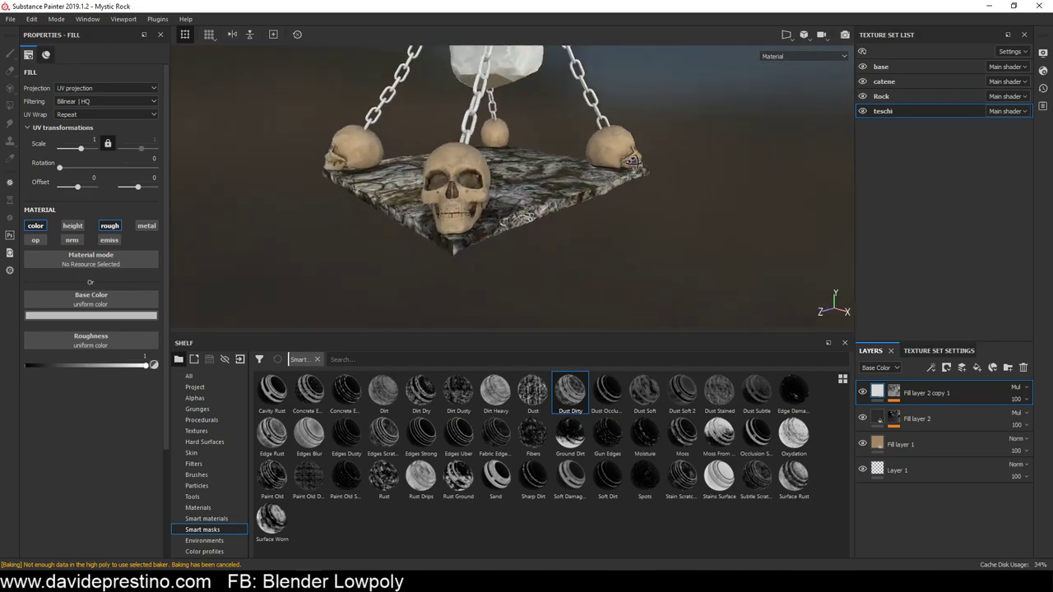
pyautogui.moveTo(633, 160)
pyautogui.keyDown('alt'); pyautogui.mouseDown()
pyautogui.moveTo(756, 171)
pyautogui.moveTo(766, 160)
pyautogui.moveTo(522, 169)
pyautogui.mouseUp(); pyautogui.keyUp('alt')
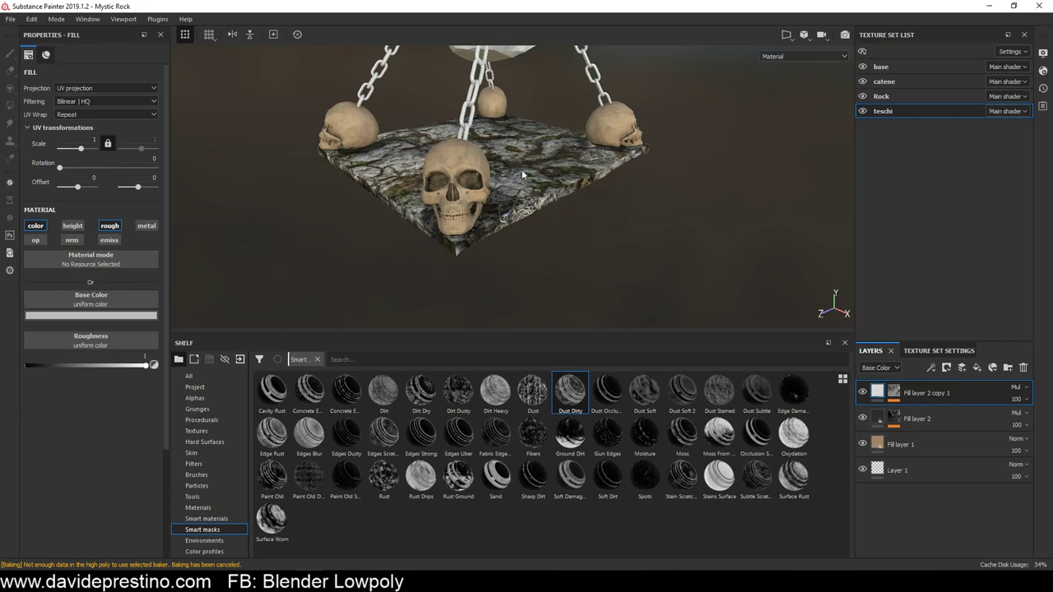
pyautogui.scroll(3, 531, 139)
pyautogui.scroll(3, 575, 122)
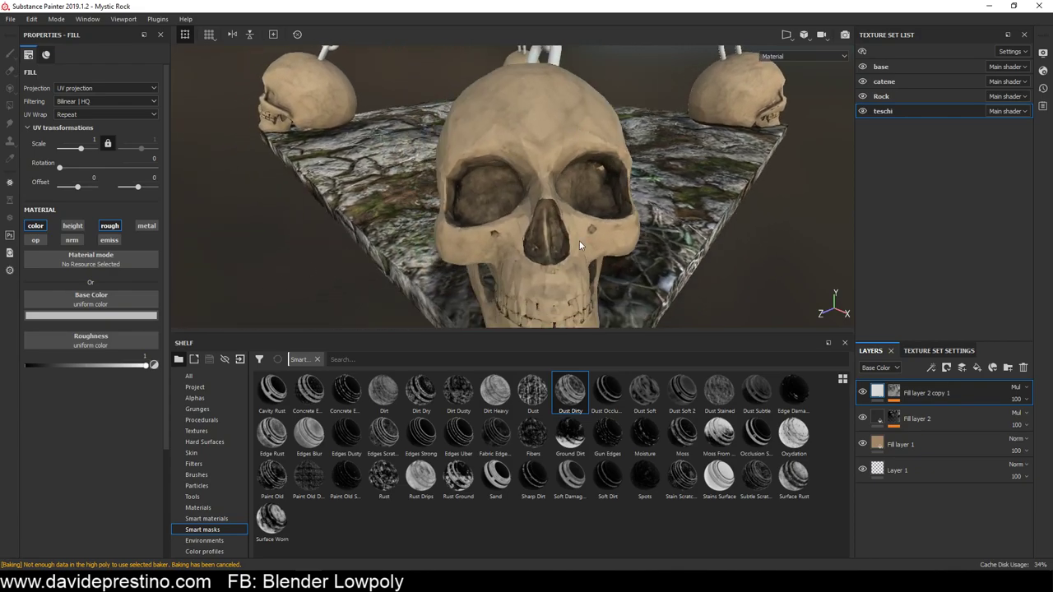
pyautogui.keyDown('alt'); pyautogui.moveTo(579, 245); pyautogui.dragTo(240, 292); pyautogui.keyUp('alt')
# Eyedrop the skull's tan and darken it to warm brown (0.258, 0.145, 0.020)
pyautogui.click(115, 315)
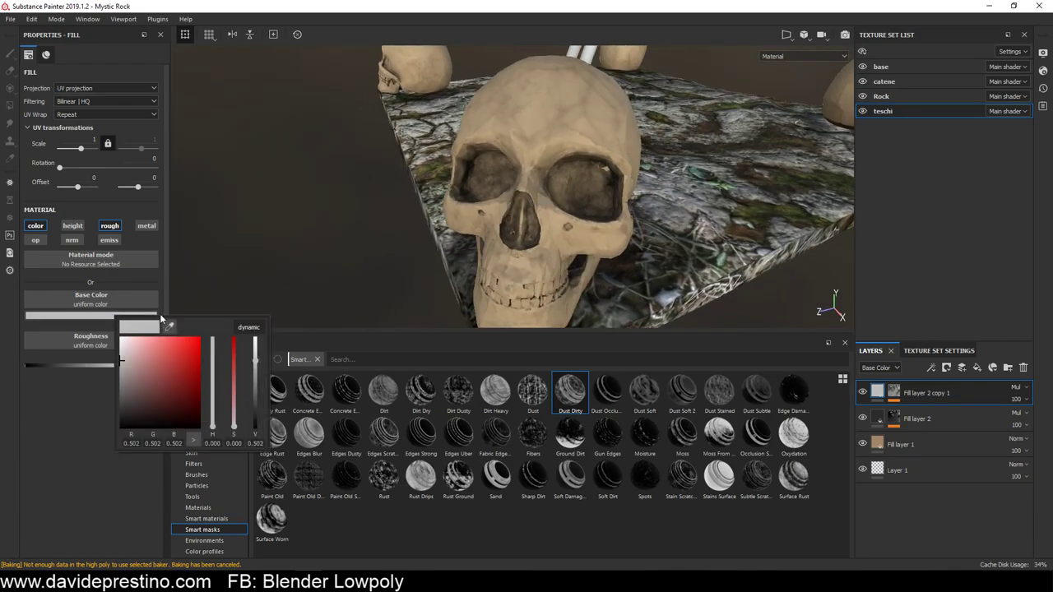
pyautogui.moveTo(173, 319)
pyautogui.mouseDown()
pyautogui.moveTo(568, 181)
pyautogui.moveTo(554, 97)
pyautogui.moveTo(541, 109)
pyautogui.mouseUp()
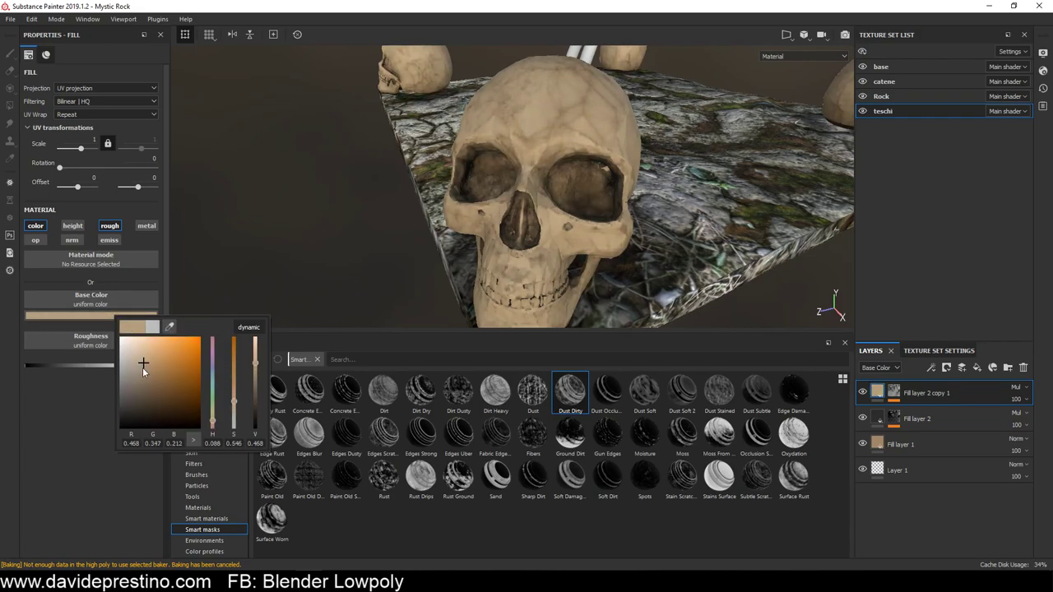
pyautogui.moveTo(142, 363); pyautogui.dragTo(143, 372)
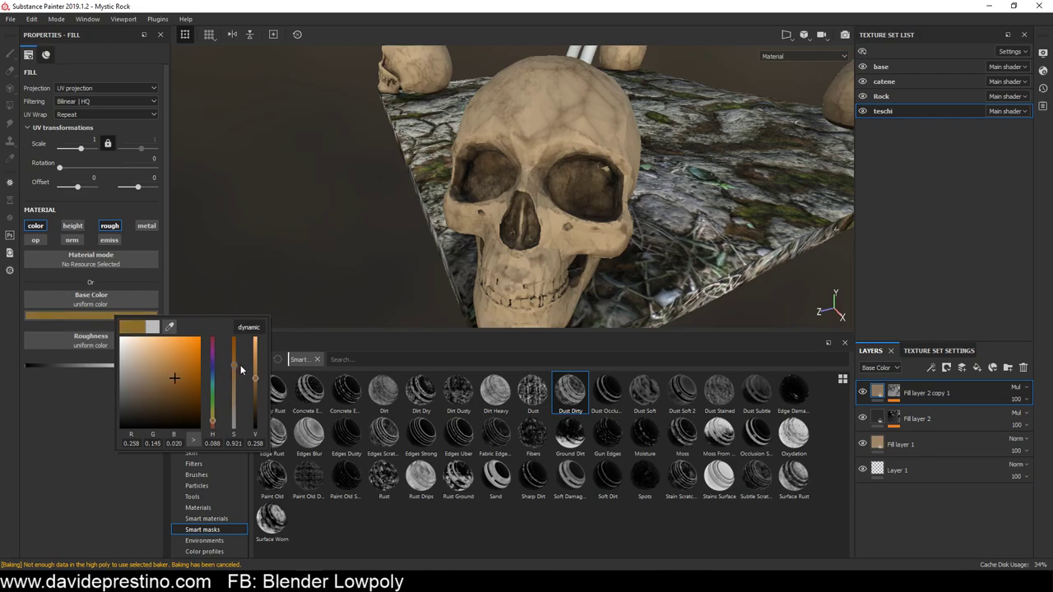
pyautogui.moveTo(345, 214)
pyautogui.keyDown('alt'); pyautogui.mouseDown()
pyautogui.moveTo(444, 190)
pyautogui.moveTo(682, 202)
pyautogui.moveTo(280, 209)
pyautogui.moveTo(475, 195)
pyautogui.moveTo(395, 223)
pyautogui.moveTo(399, 203)
pyautogui.moveTo(482, 230)
pyautogui.moveTo(466, 183)
pyautogui.mouseUp(); pyautogui.keyUp('alt')
pyautogui.press('f')
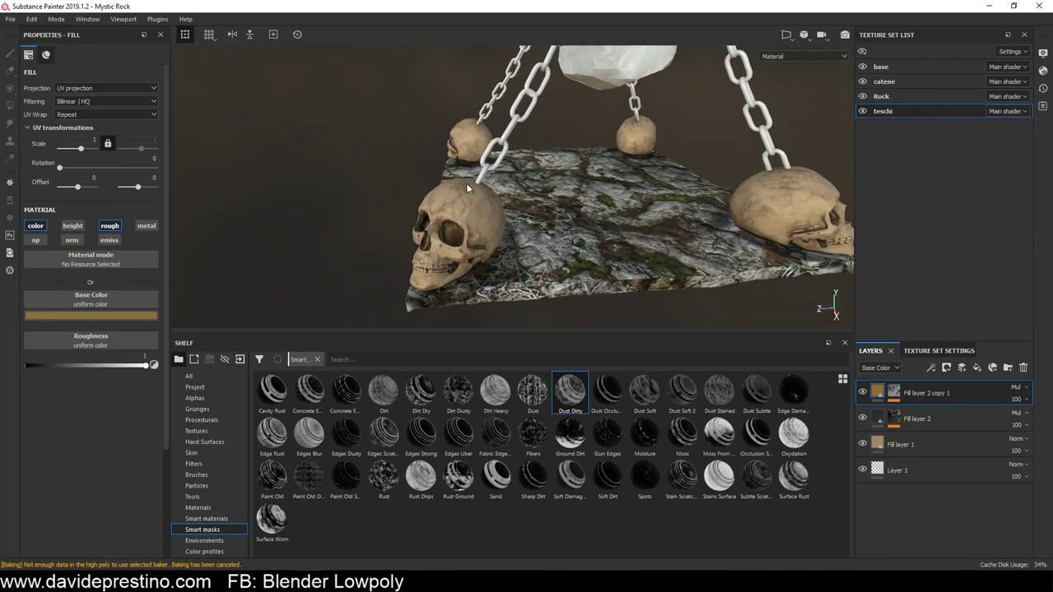
# Lower Fill layer 1's roughness from 0.5982 to 0.4598
pyautogui.doubleClick(899, 444)
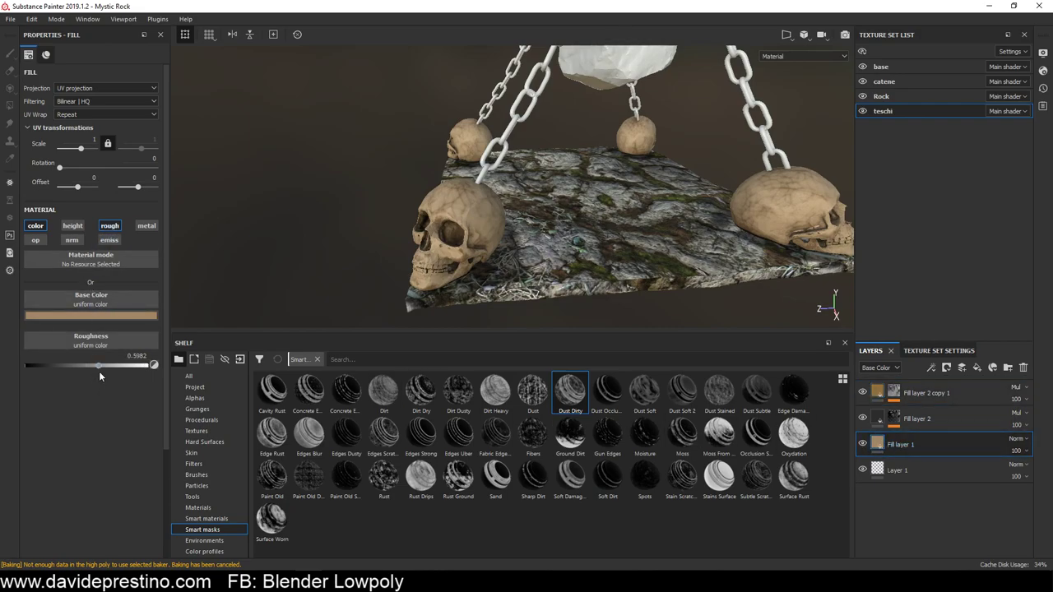
pyautogui.moveTo(96, 363)
pyautogui.mouseDown()
pyautogui.moveTo(46, 358)
pyautogui.moveTo(56, 357)
pyautogui.mouseUp()
pyautogui.moveTo(89, 364); pyautogui.dragTo(81, 365)
pyautogui.moveTo(564, 209)
pyautogui.keyDown('alt'); pyautogui.mouseDown()
pyautogui.moveTo(521, 183)
pyautogui.moveTo(495, 210)
pyautogui.mouseUp(); pyautogui.keyUp('alt')
pyautogui.scroll(-3, 521, 183)
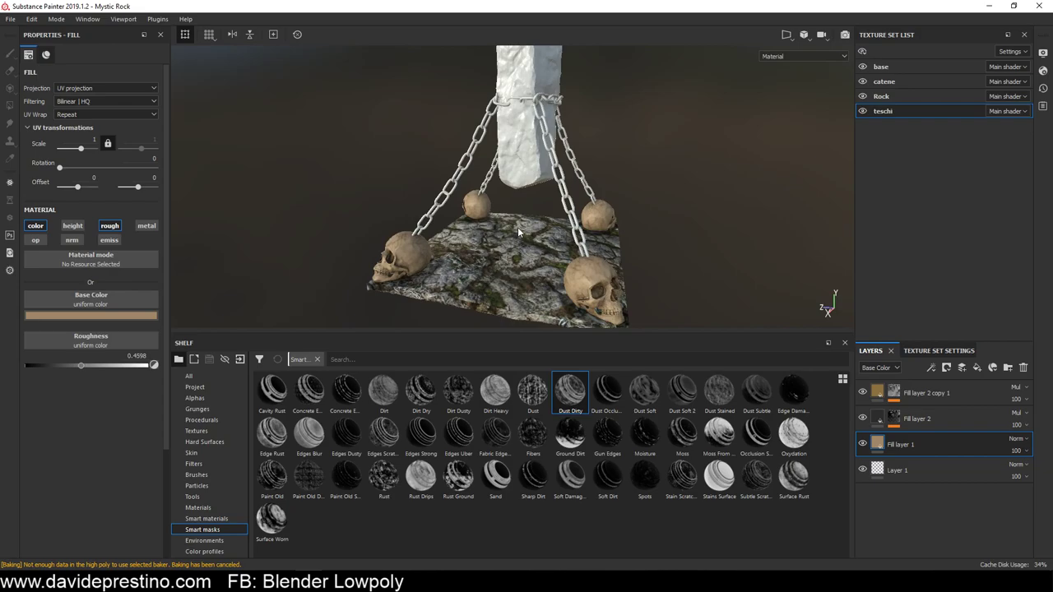
# Inspect the glossier skulls from several angles, then select Fill layer 2 copy 1
pyautogui.moveTo(517, 227)
pyautogui.keyDown('shift'); pyautogui.mouseDown(button='right')
pyautogui.moveTo(580, 228)
pyautogui.moveTo(525, 238)
pyautogui.mouseUp(button='right'); pyautogui.keyUp('shift')
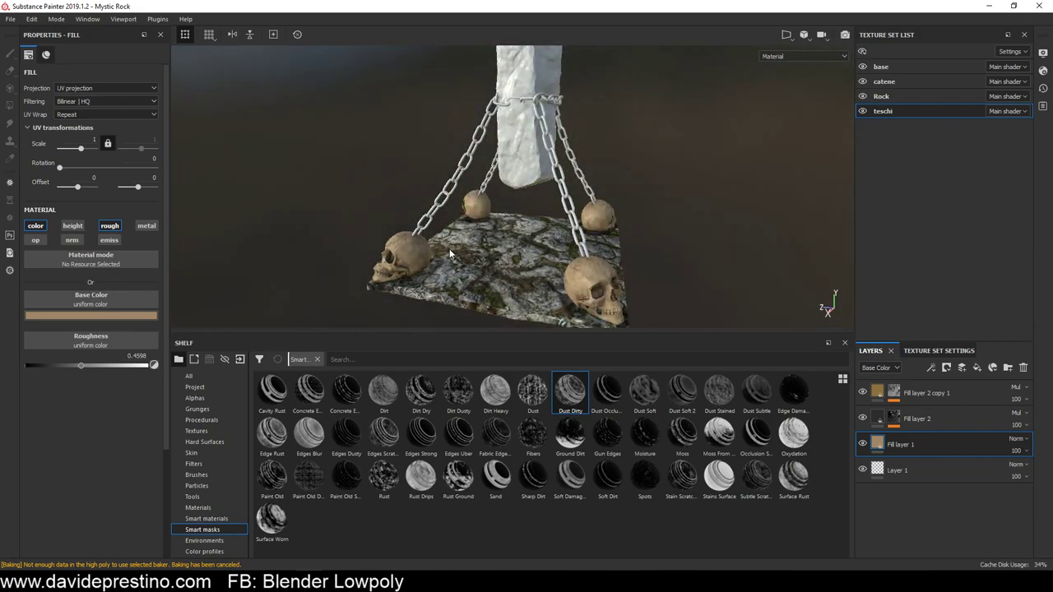
pyautogui.keyDown('alt'); pyautogui.moveTo(450, 254); pyautogui.dragTo(476, 254); pyautogui.keyUp('alt')
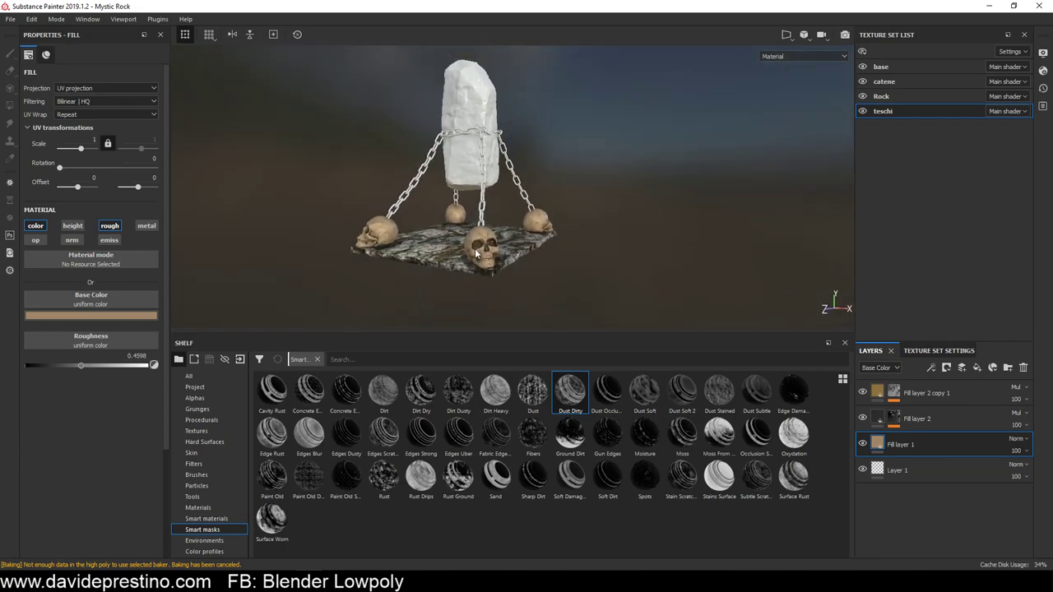
pyautogui.scroll(2, 476, 248)
pyautogui.scroll(3, 477, 249)
pyautogui.scroll(3, 479, 250)
pyautogui.keyDown('alt'); pyautogui.moveTo(478, 250); pyautogui.dragTo(595, 259, button='right'); pyautogui.keyUp('alt')
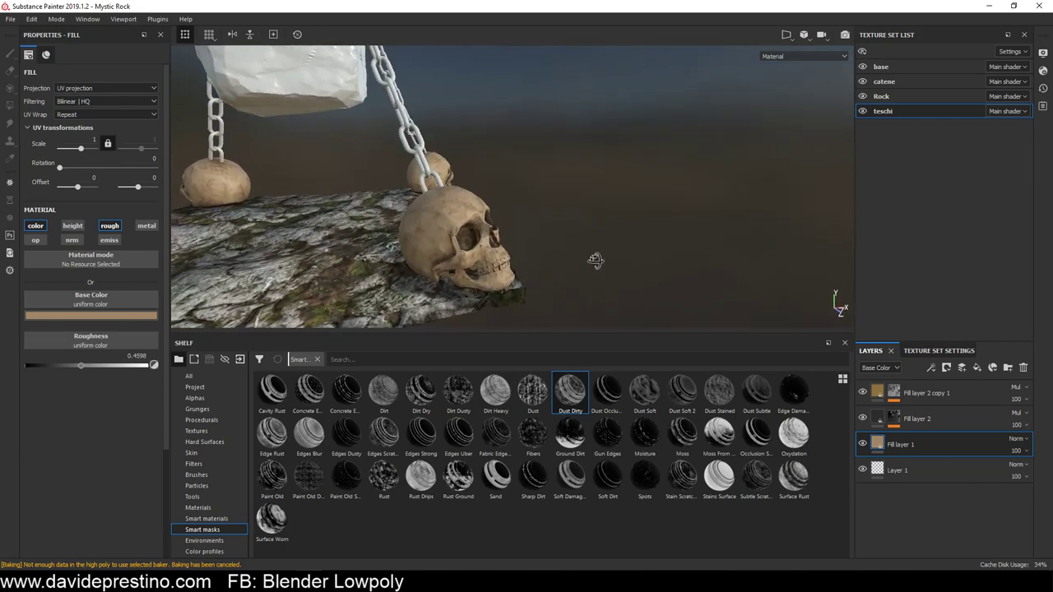
pyautogui.moveTo(595, 260)
pyautogui.keyDown('alt'); pyautogui.mouseDown()
pyautogui.moveTo(329, 244)
pyautogui.moveTo(362, 244)
pyautogui.moveTo(446, 212)
pyautogui.moveTo(472, 240)
pyautogui.mouseUp(); pyautogui.keyUp('alt')
pyautogui.moveTo(380, 167)
pyautogui.keyDown('alt'); pyautogui.mouseDown()
pyautogui.moveTo(698, 186)
pyautogui.moveTo(658, 147)
pyautogui.mouseUp(); pyautogui.keyUp('alt')
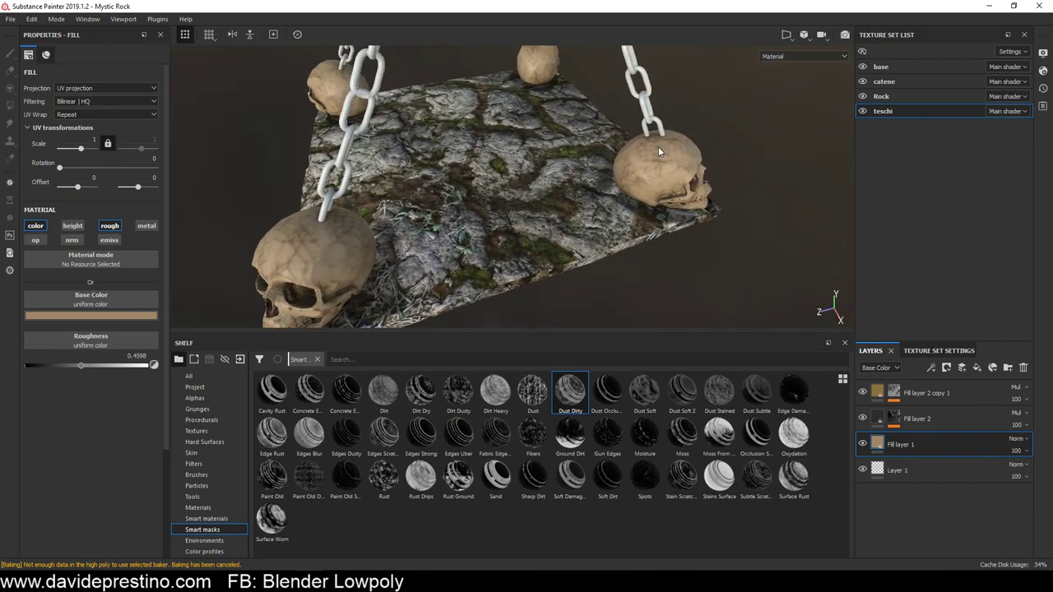
pyautogui.moveTo(468, 197)
pyautogui.keyDown('alt'); pyautogui.mouseDown()
pyautogui.moveTo(598, 219)
pyautogui.moveTo(535, 187)
pyautogui.mouseUp(); pyautogui.keyUp('alt')
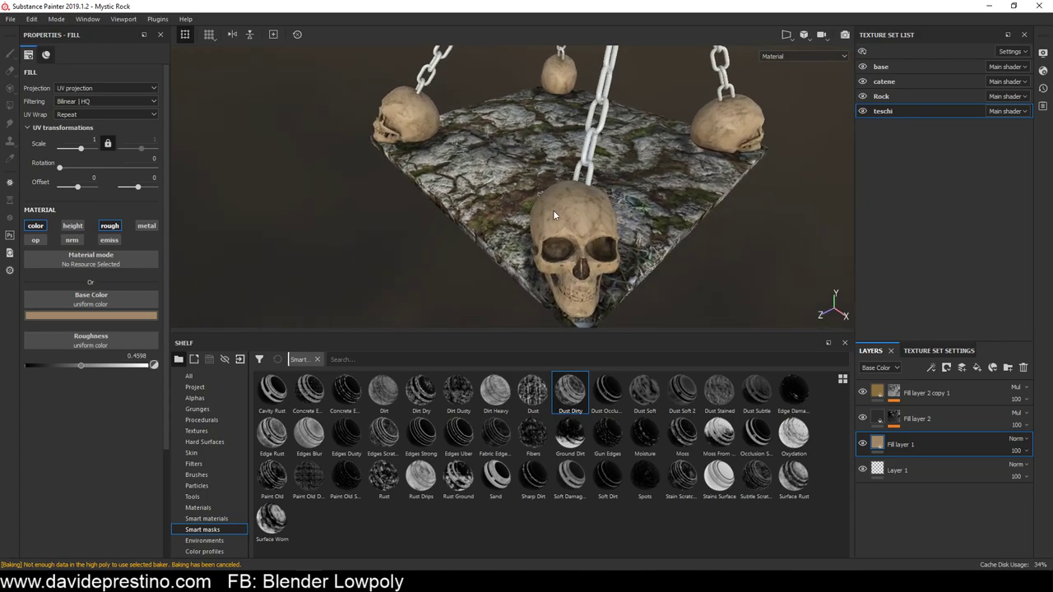
pyautogui.click(954, 393)
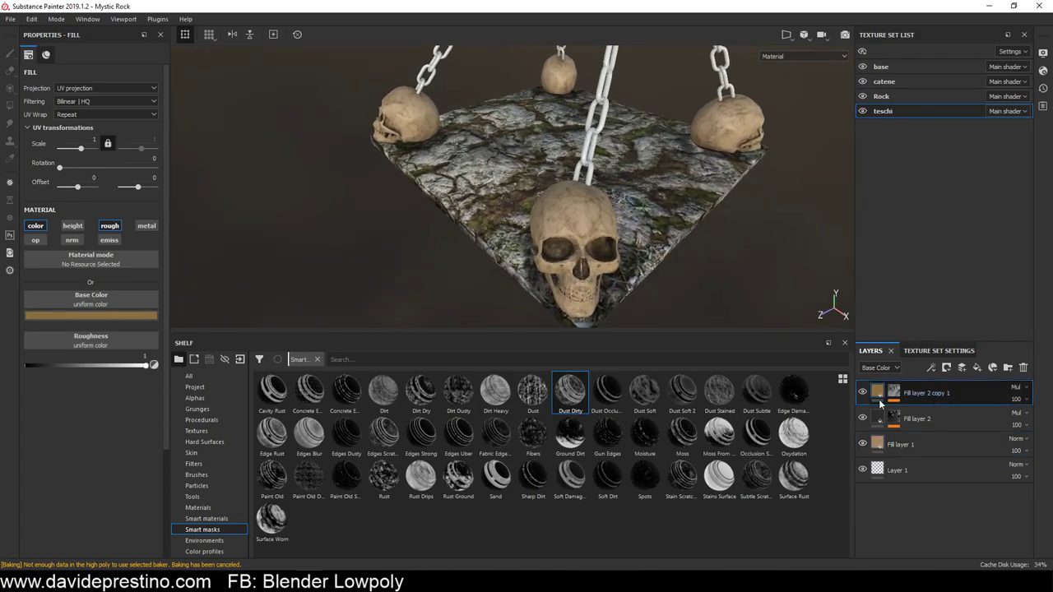
# Add a new paint layer that paints only into the color and roughness channels
pyautogui.click(963, 369)
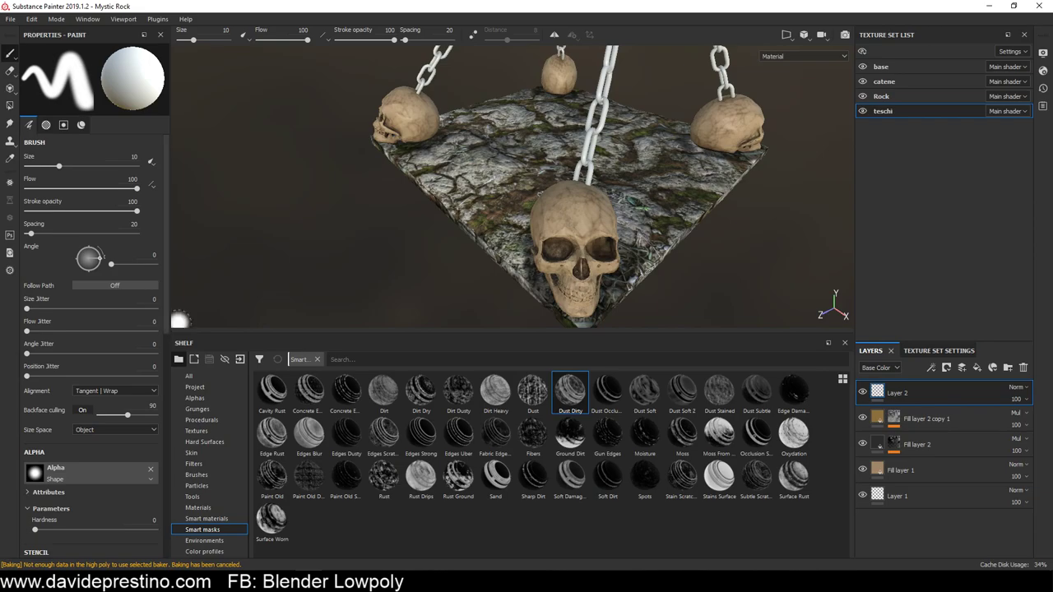
pyautogui.scroll(-3, 98, 436)
pyautogui.scroll(-3, 97, 379)
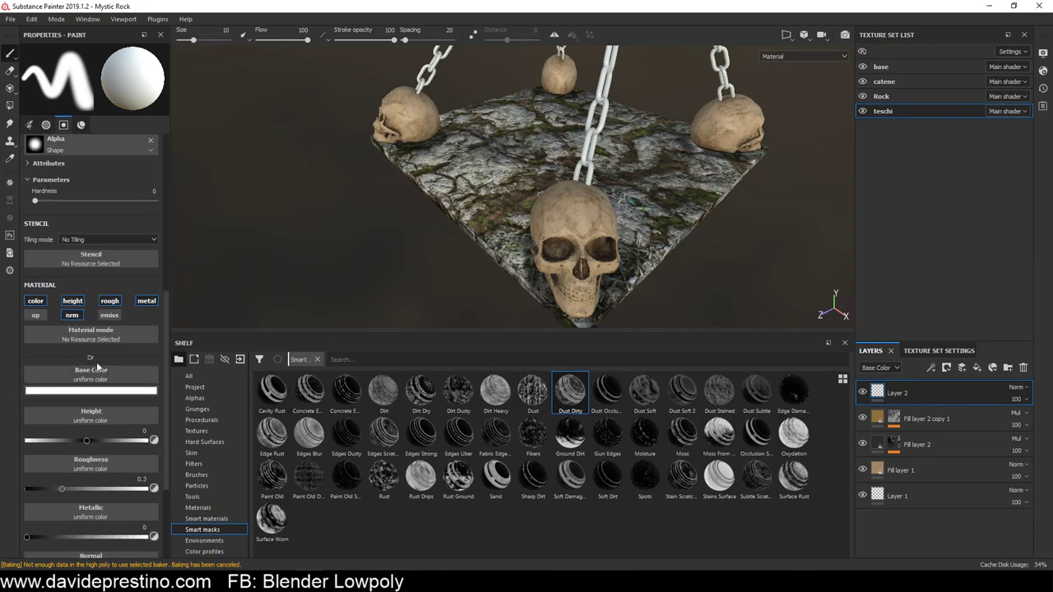
pyautogui.click(72, 300)
pyautogui.click(72, 315)
pyautogui.click(109, 300)
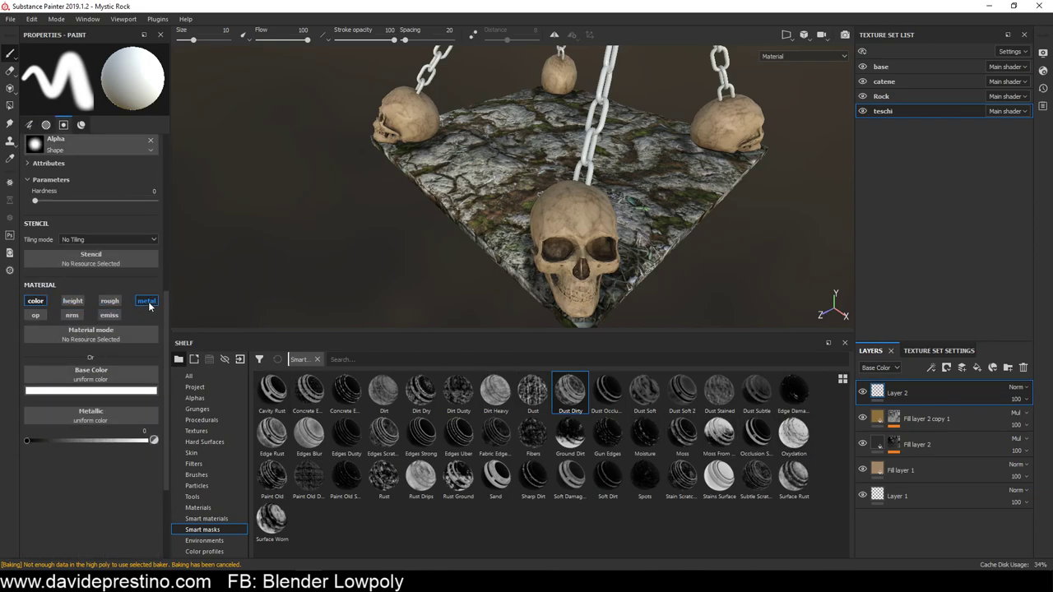
pyautogui.click(147, 301)
pyautogui.click(110, 300)
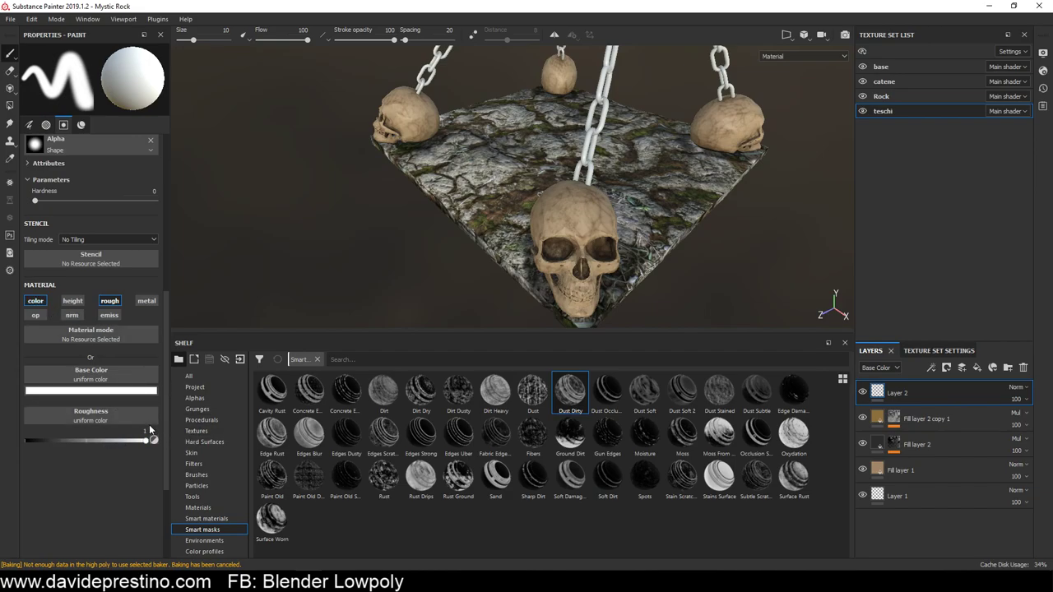
# Set the paint colour to a dark red shifted slightly toward orange
pyautogui.click(109, 393)
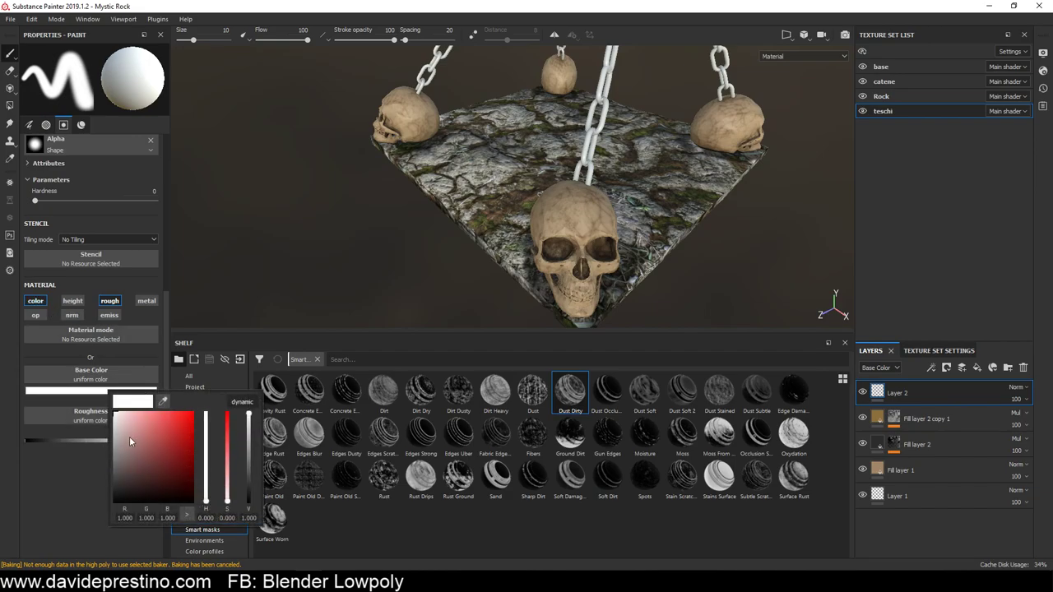
pyautogui.moveTo(169, 433); pyautogui.dragTo(171, 446)
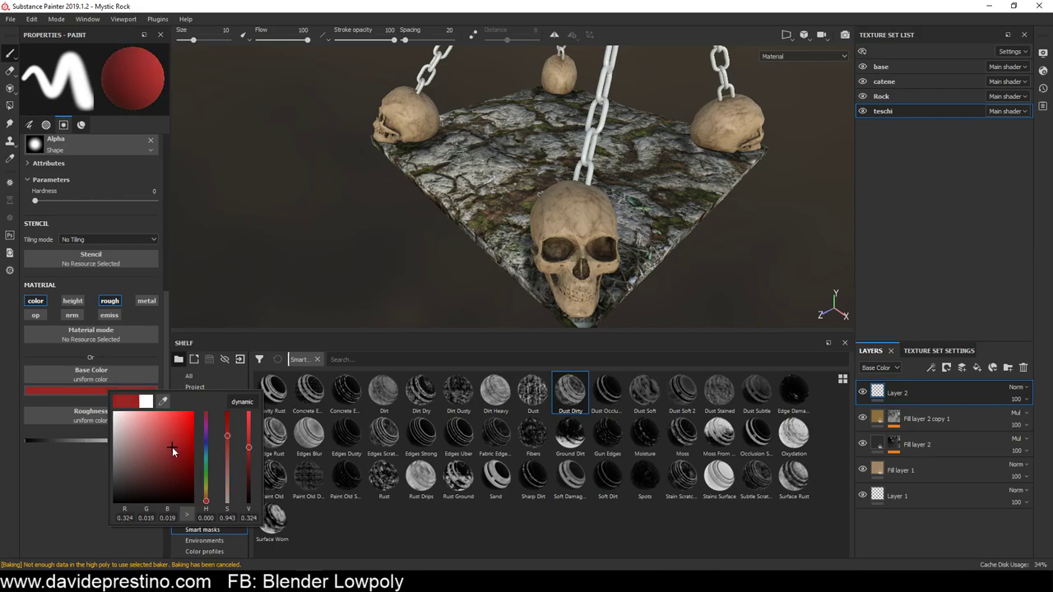
pyautogui.click(207, 503)
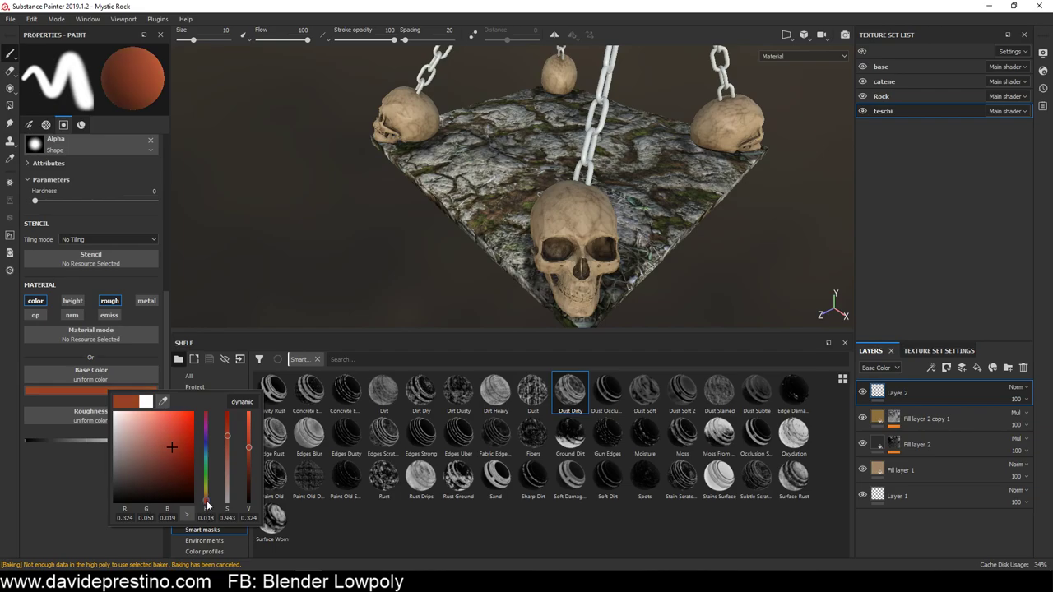
pyautogui.click(379, 514)
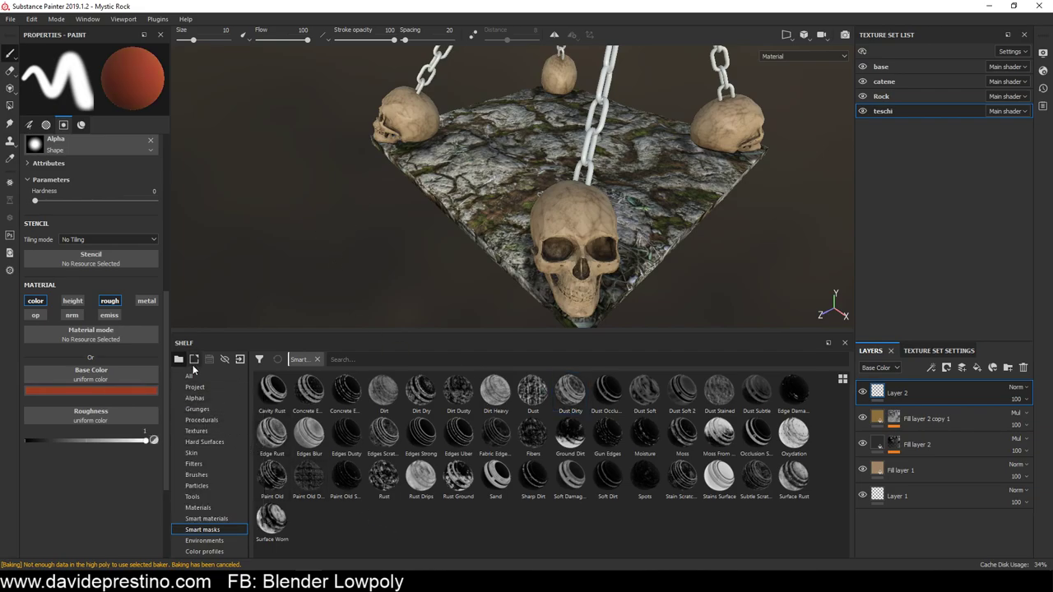
# Stamp the Bones Crossed alpha on the front skull's forehead and enable the height channel
pyautogui.click(198, 398)
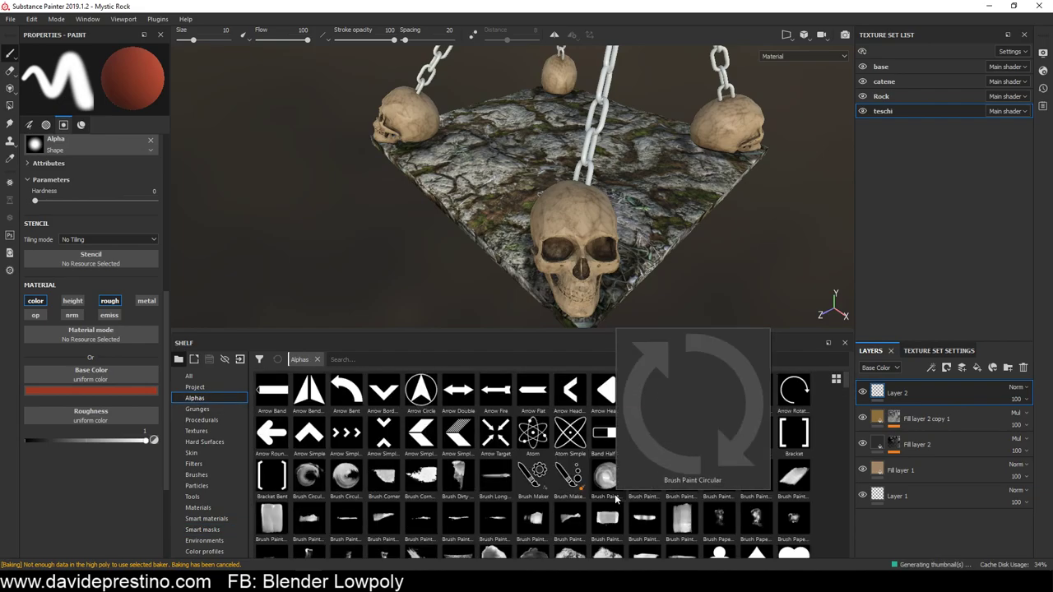
pyautogui.click(719, 433)
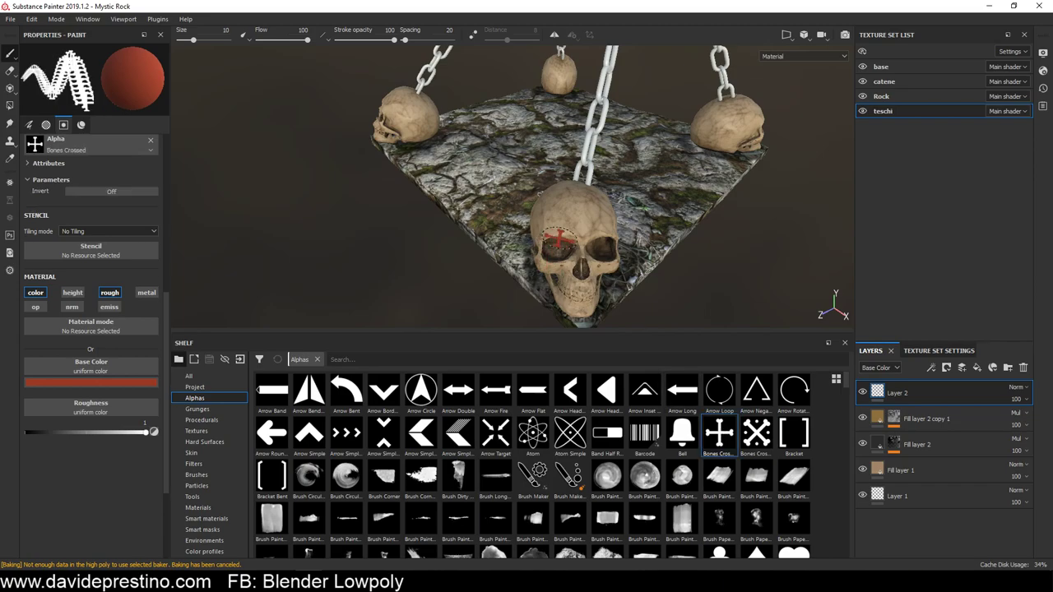
pyautogui.click(580, 214)
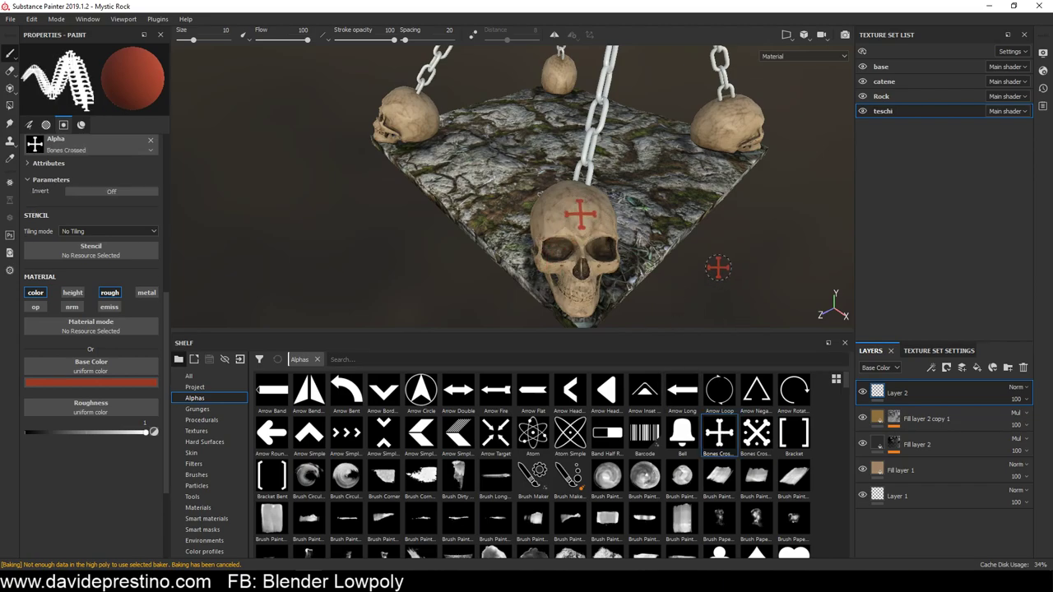
pyautogui.keyDown('alt'); pyautogui.moveTo(718, 264); pyautogui.dragTo(644, 255); pyautogui.keyUp('alt')
pyautogui.scroll(5, 644, 255)
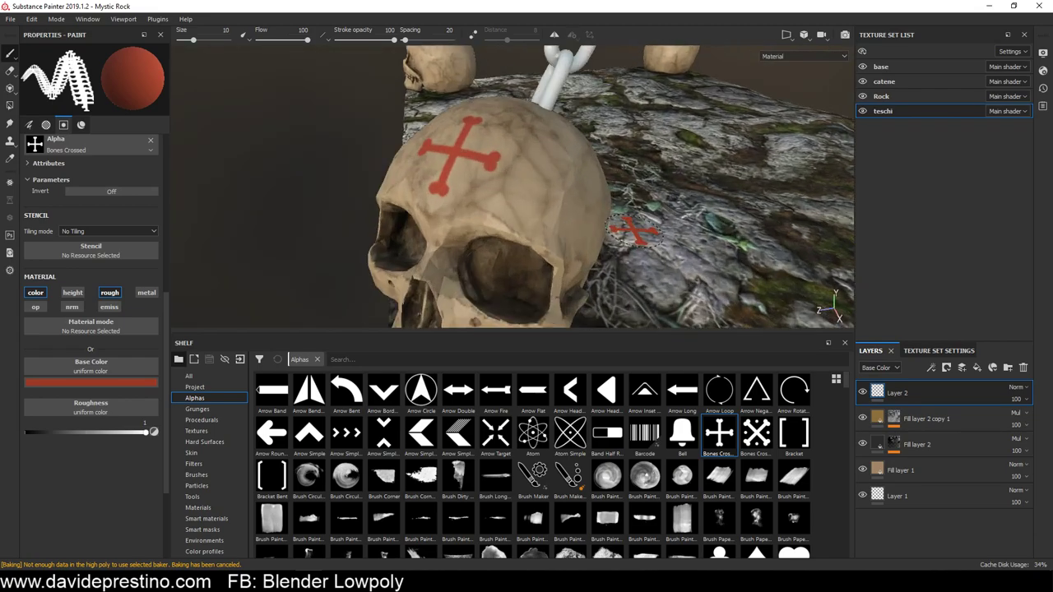
pyautogui.keyDown('alt'); pyautogui.moveTo(634, 205); pyautogui.dragTo(658, 212); pyautogui.keyUp('alt')
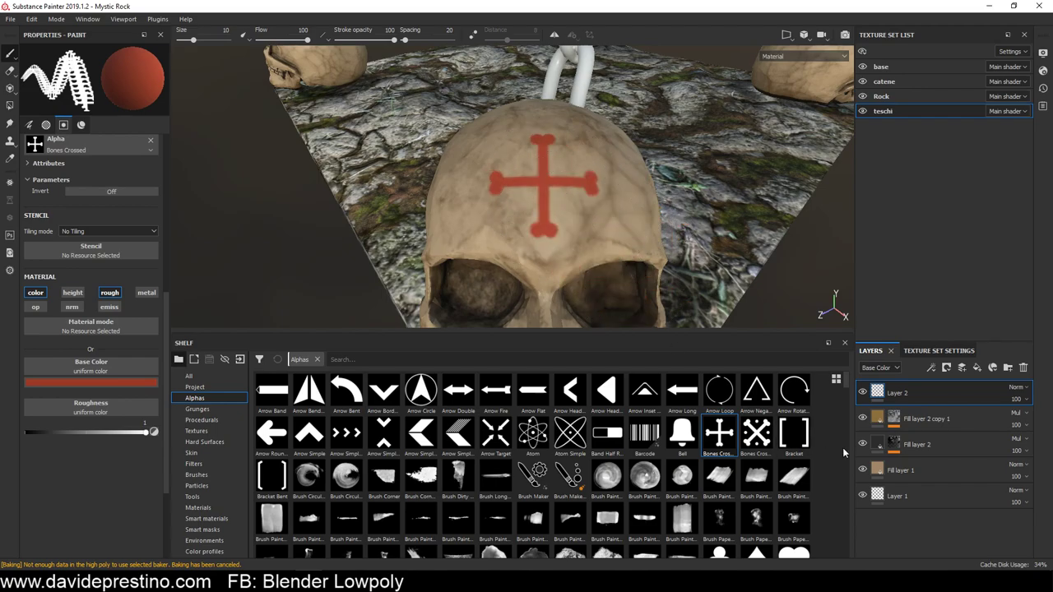
pyautogui.click(71, 293)
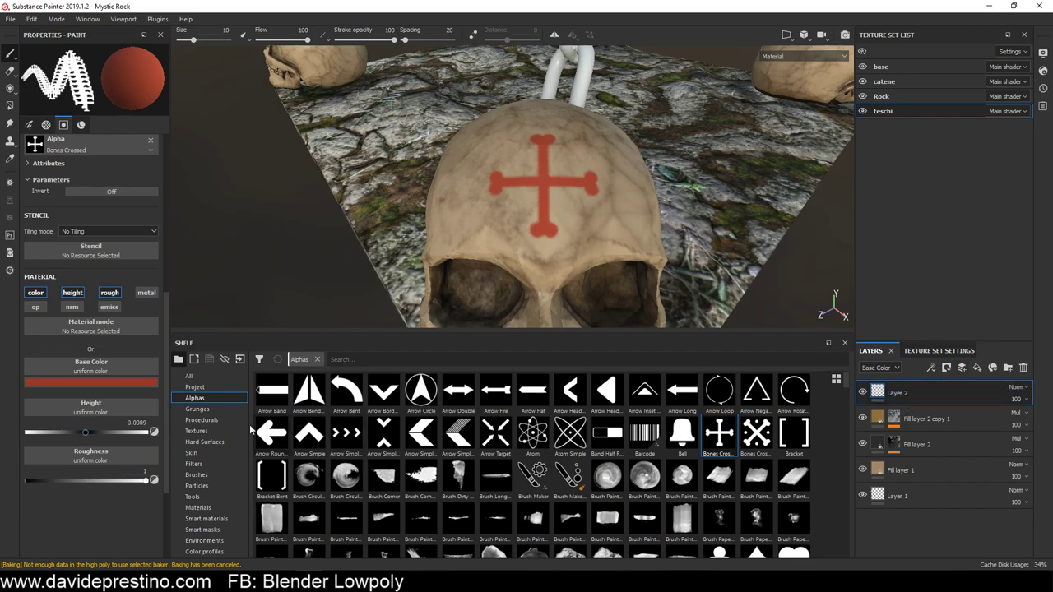
# Undo and redo the red cross stamp on the skull to compare, leaving it undone
pyautogui.hotkey('ctrl', 'z')
pyautogui.hotkey('ctrl', 'y')
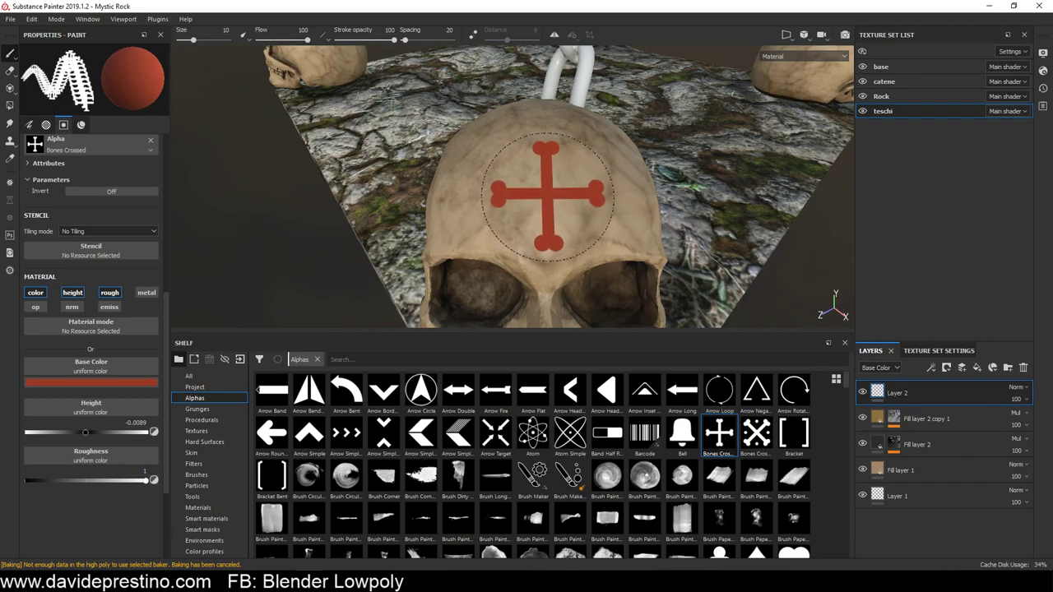
pyautogui.hotkey('ctrl', 'z')
# Set the brush height to 0.2411 and pull back to view the whole slab
pyautogui.moveTo(58, 431); pyautogui.dragTo(54, 431)
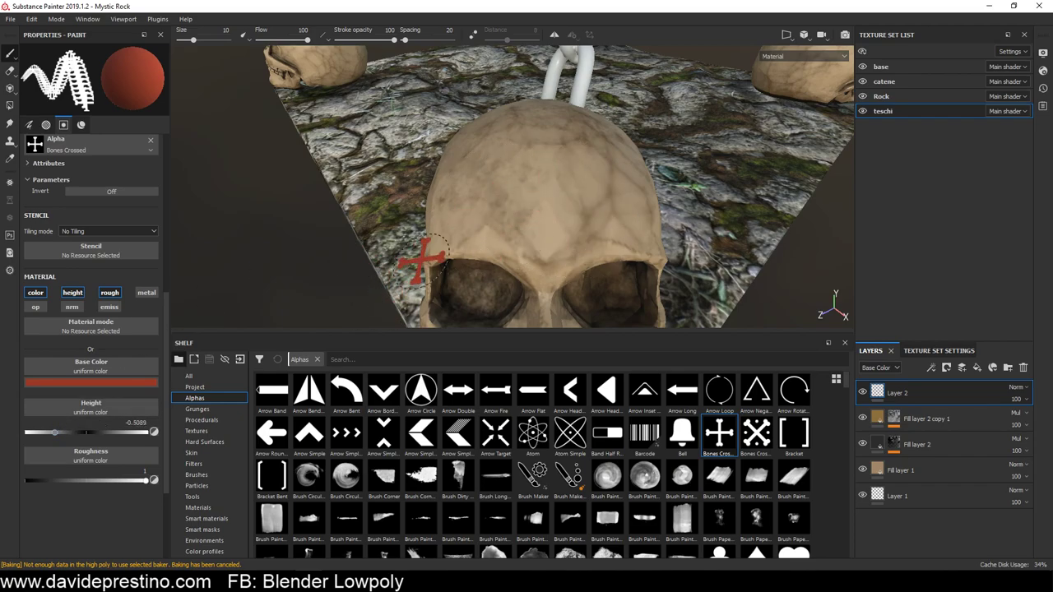
pyautogui.click(545, 196)
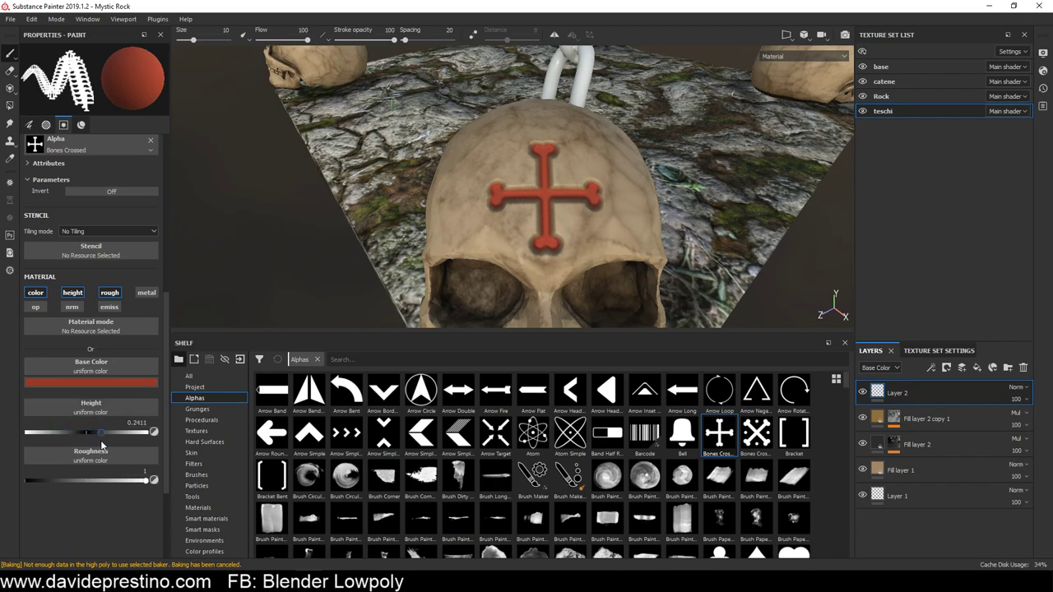
pyautogui.moveTo(658, 238)
pyautogui.keyDown('alt'); pyautogui.mouseDown()
pyautogui.moveTo(630, 195)
pyautogui.moveTo(402, 214)
pyautogui.moveTo(481, 194)
pyautogui.moveTo(460, 205)
pyautogui.moveTo(494, 222)
pyautogui.mouseUp(); pyautogui.keyUp('alt')
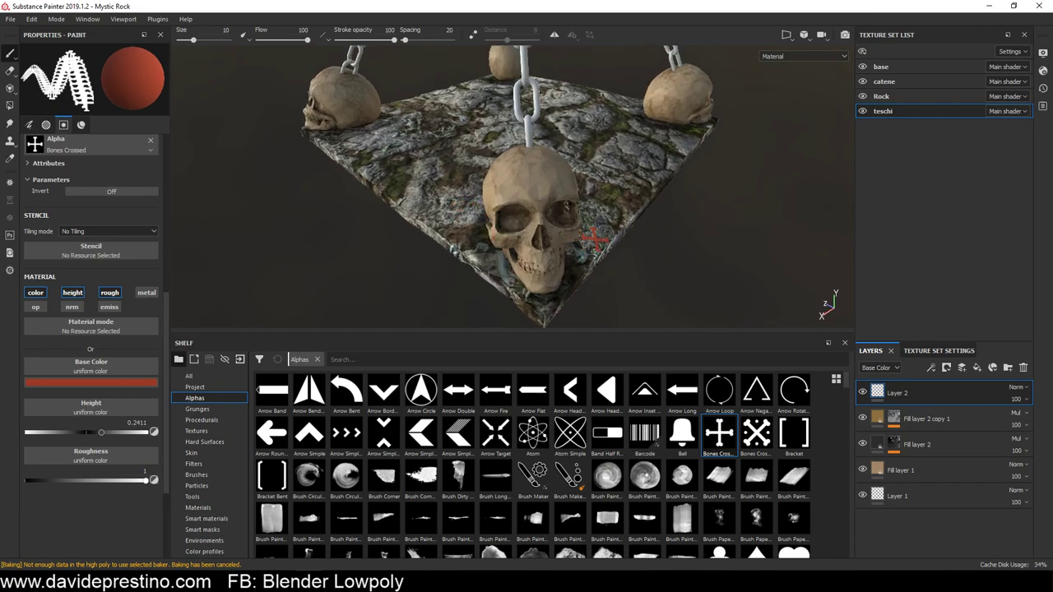
pyautogui.scroll(-5, 669, 437)
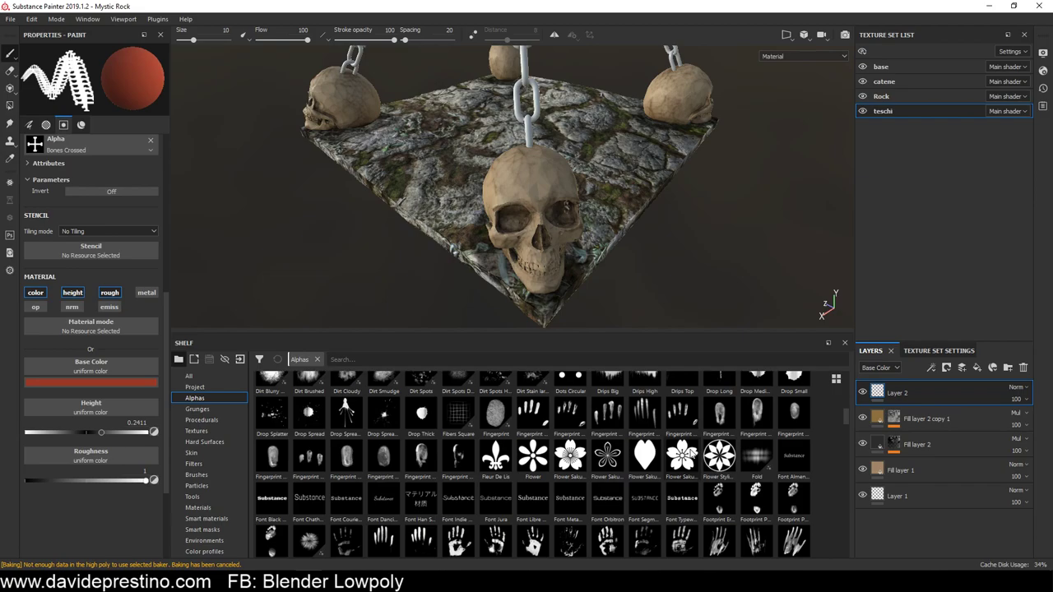
pyautogui.scroll(-3, 694, 455)
pyautogui.scroll(-3, 690, 457)
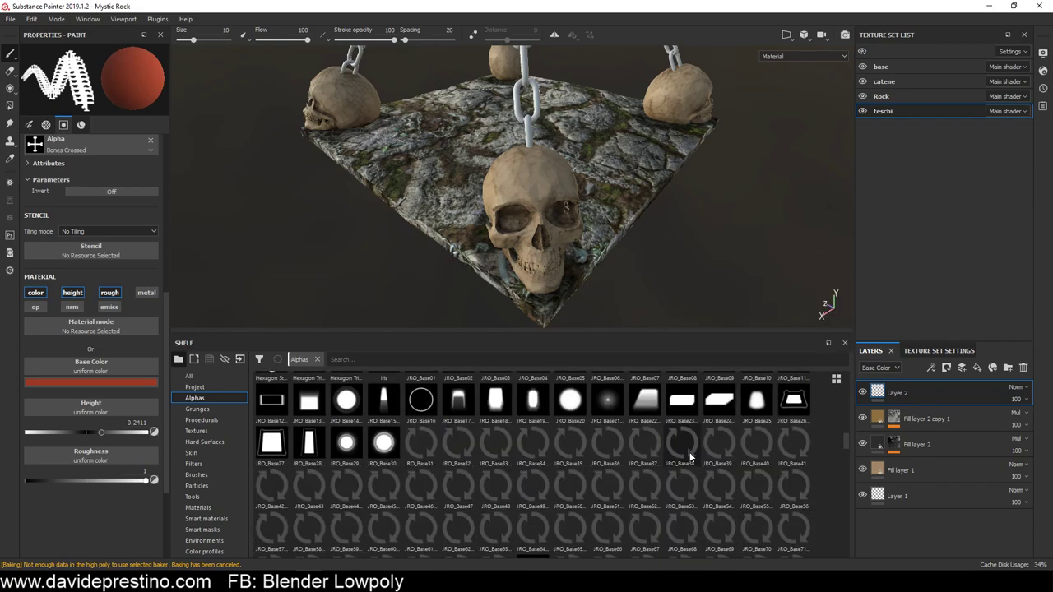
pyautogui.scroll(-3, 666, 460)
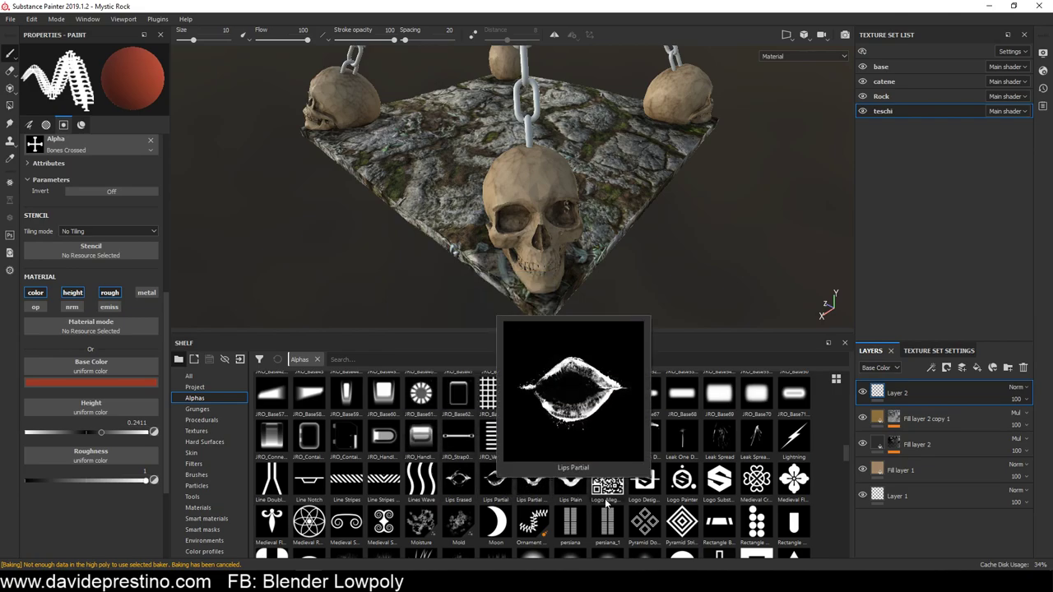
# Make the Moon alpha the brush stamp
pyautogui.click(497, 526)
pyautogui.click(534, 177)
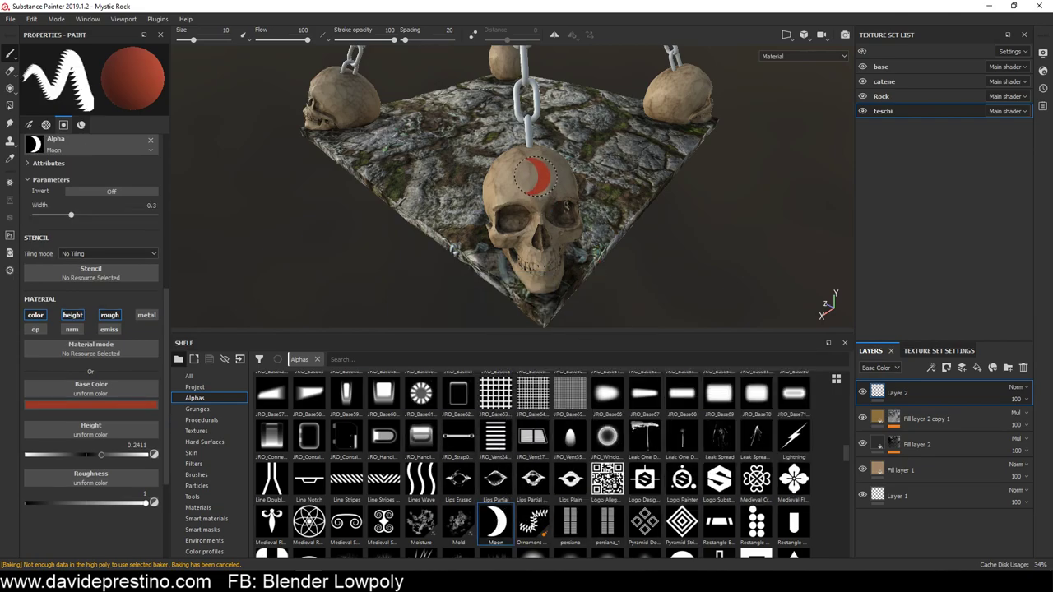
pyautogui.scroll(1, 535, 176)
pyautogui.scroll(1, 535, 177)
pyautogui.scroll(1, 534, 177)
pyautogui.scroll(1, 535, 177)
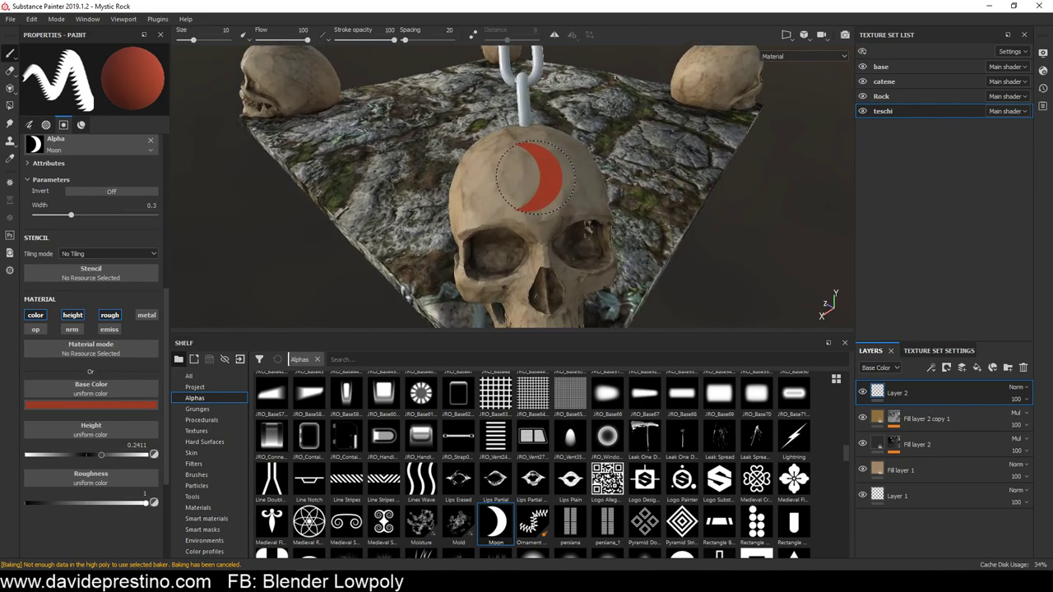
# Reduce the brush size to 7.63 and orbit around the hanging platform
pyautogui.keyDown('ctrl'); pyautogui.moveTo(535, 176); pyautogui.dragTo(533, 173, button='right'); pyautogui.keyUp('ctrl')
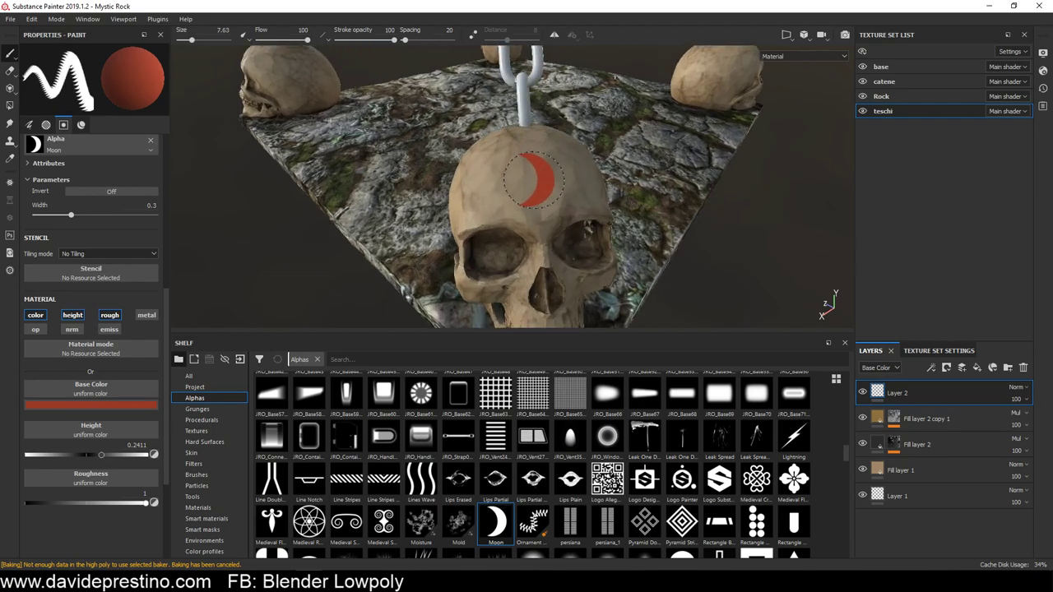
pyautogui.scroll(-2, 724, 247)
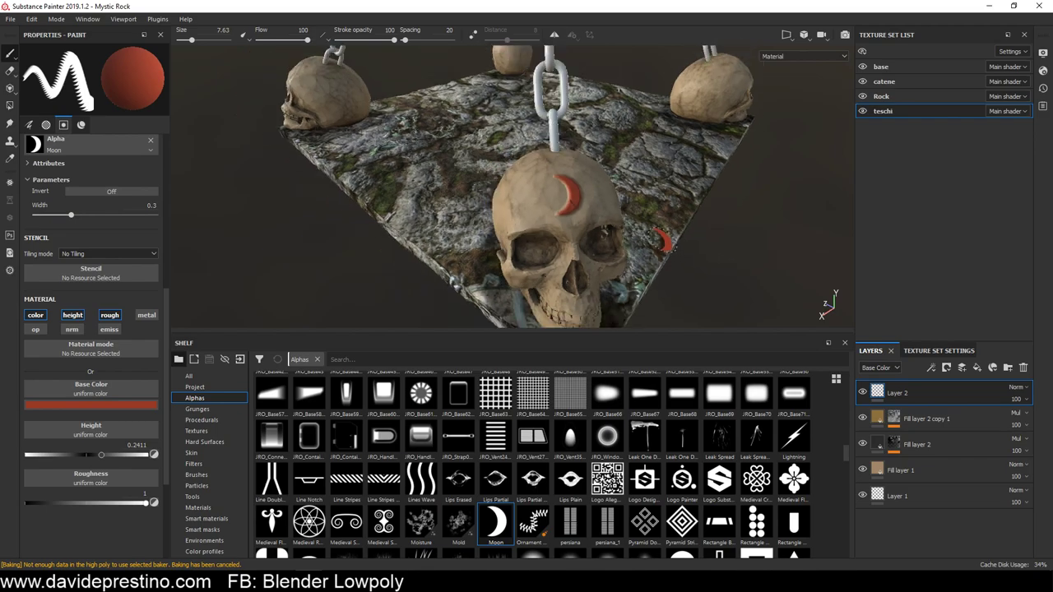
pyautogui.scroll(-2, 663, 239)
pyautogui.moveTo(663, 239)
pyautogui.keyDown('alt'); pyautogui.mouseDown()
pyautogui.moveTo(394, 222)
pyautogui.moveTo(556, 218)
pyautogui.mouseUp(); pyautogui.keyUp('alt')
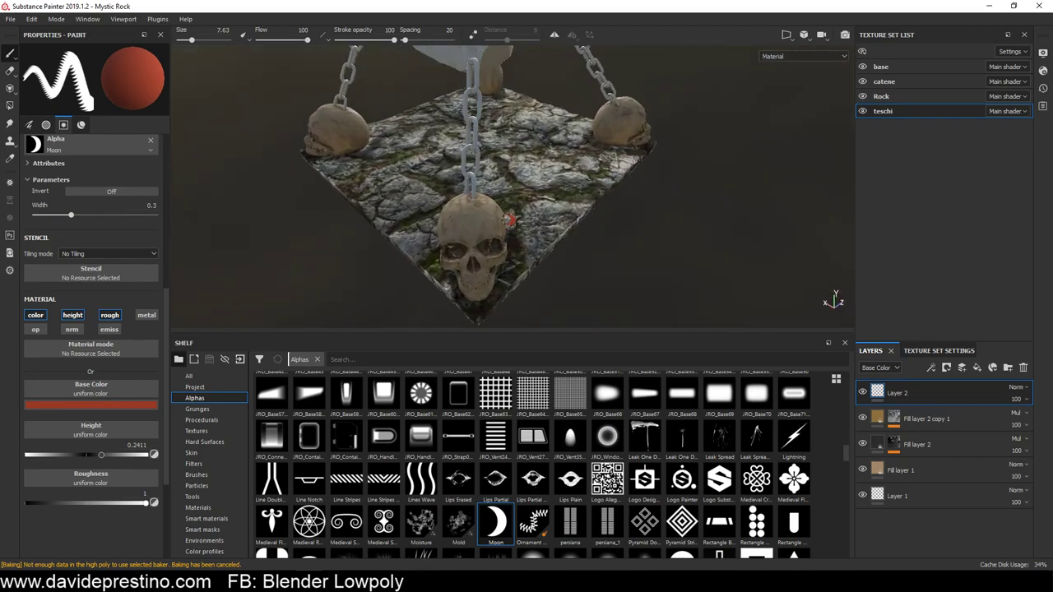
pyautogui.scroll(3, 556, 218)
pyautogui.scroll(-5, 745, 510)
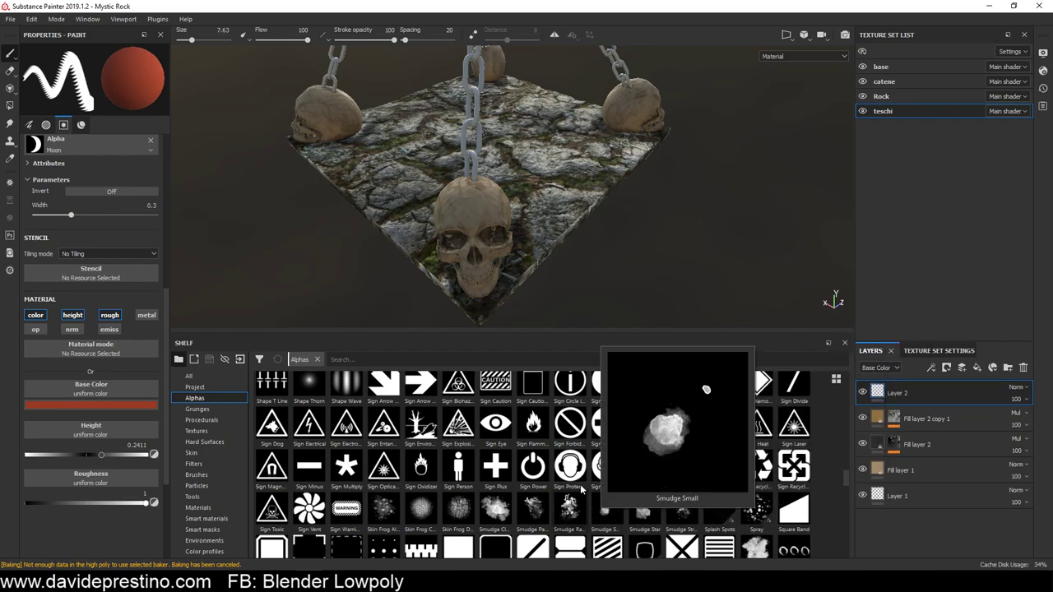
pyautogui.scroll(-3, 819, 459)
pyautogui.scroll(-2, 819, 459)
pyautogui.scroll(2, 819, 459)
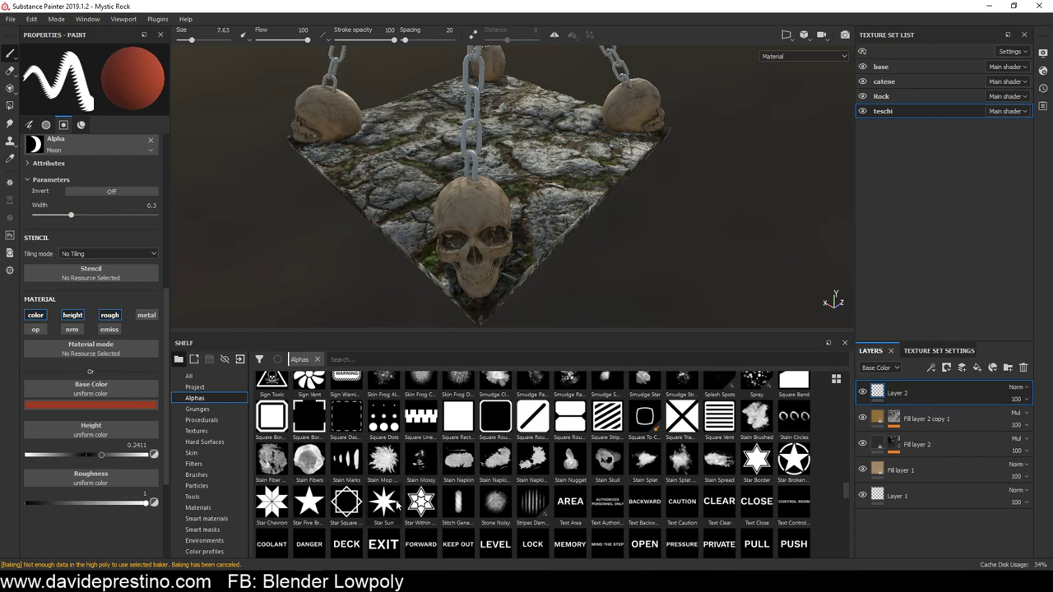
pyautogui.click(309, 500)
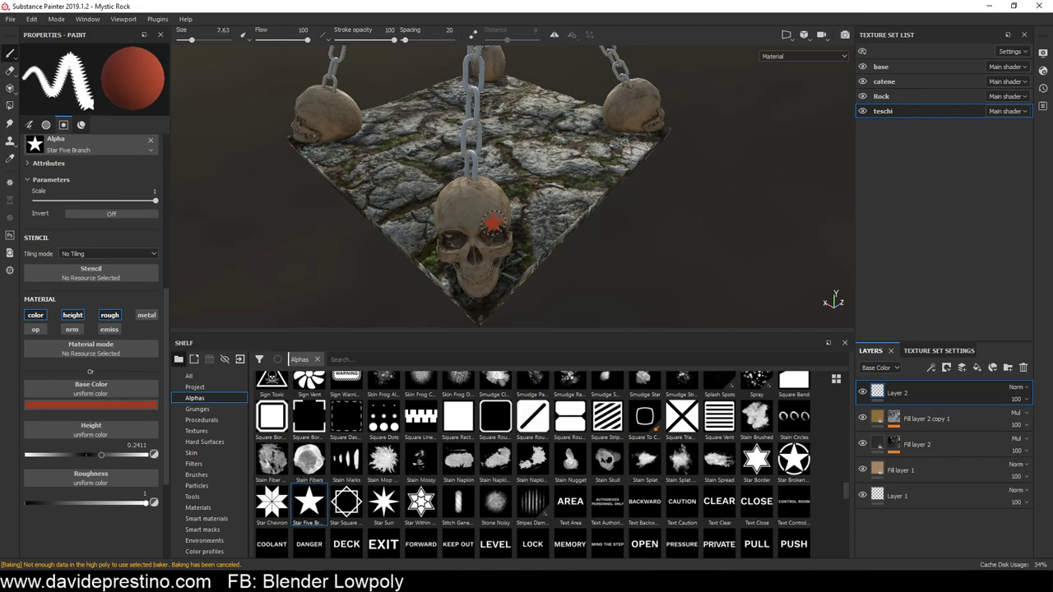
pyautogui.scroll(2, 470, 211)
pyautogui.scroll(2, 469, 211)
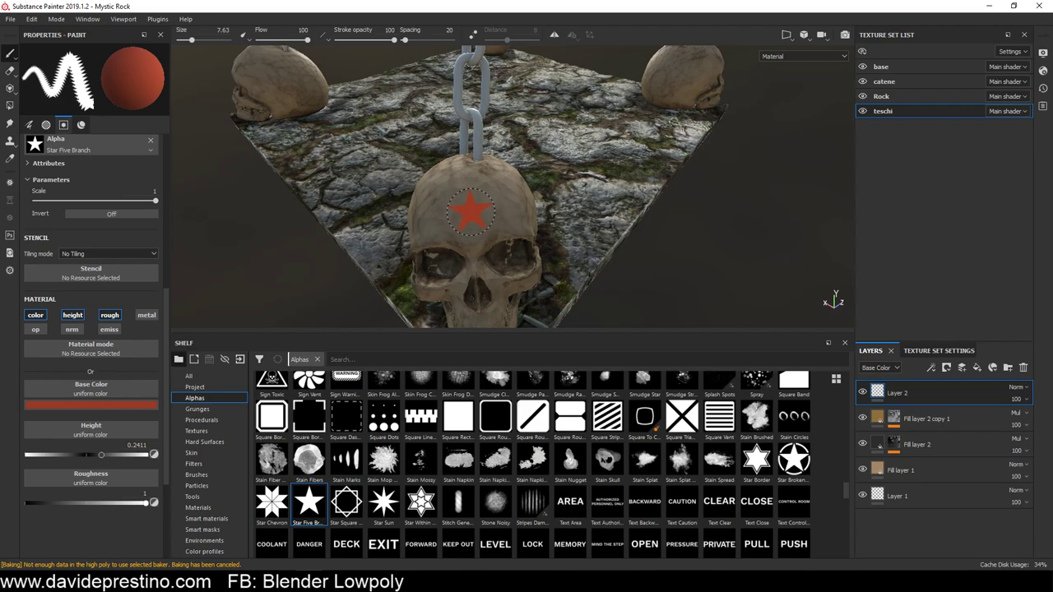
pyautogui.scroll(-5, 724, 236)
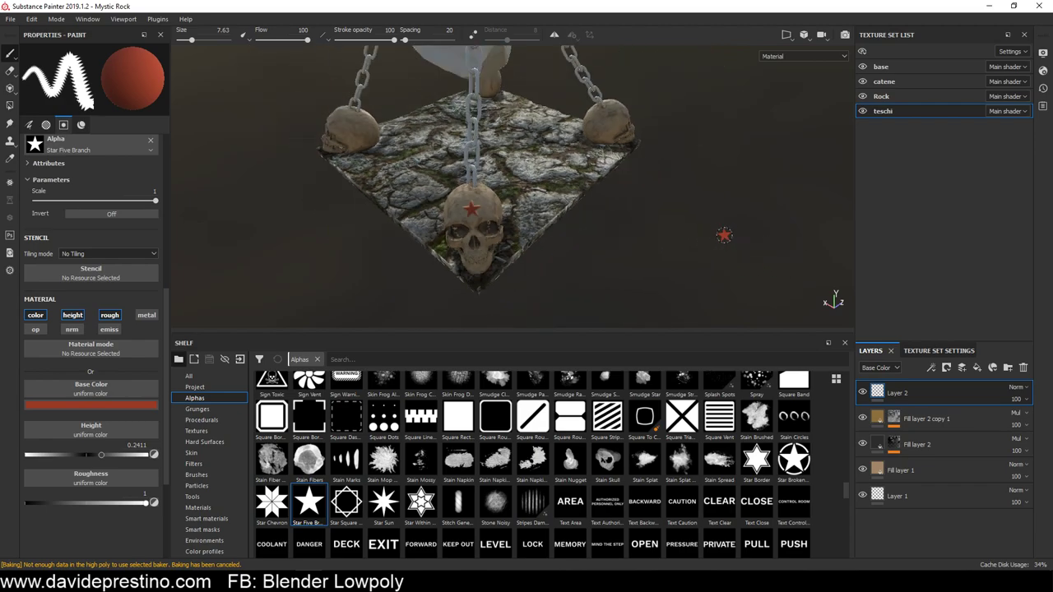
pyautogui.keyDown('alt'); pyautogui.moveTo(673, 201); pyautogui.dragTo(493, 127); pyautogui.keyUp('alt')
pyautogui.scroll(5, 492, 128)
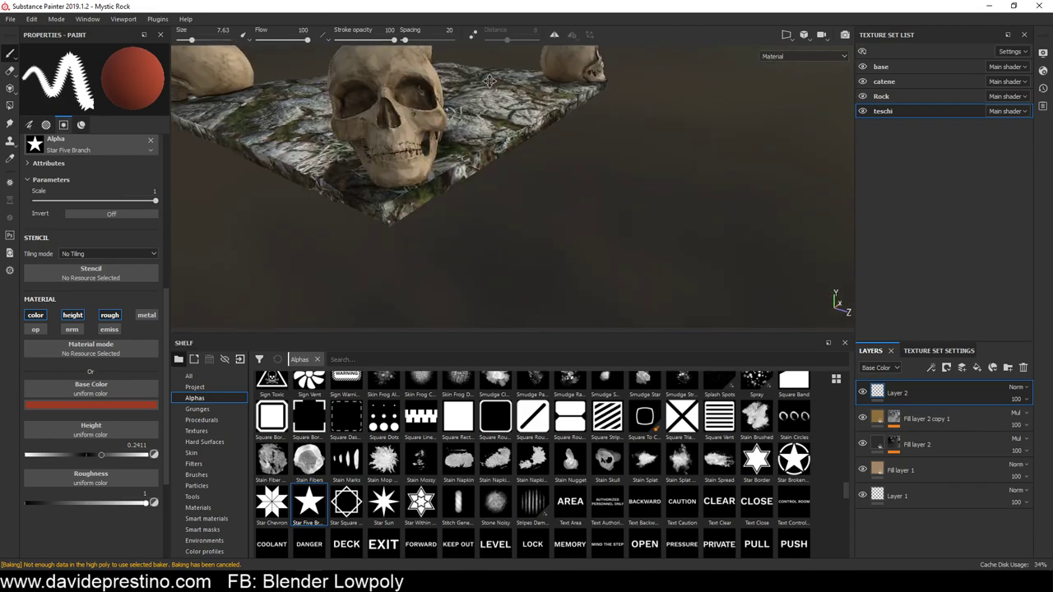
pyautogui.moveTo(576, 160)
pyautogui.keyDown('alt'); pyautogui.mouseDown()
pyautogui.moveTo(557, 195)
pyautogui.moveTo(564, 188)
pyautogui.moveTo(587, 231)
pyautogui.mouseUp(); pyautogui.keyUp('alt')
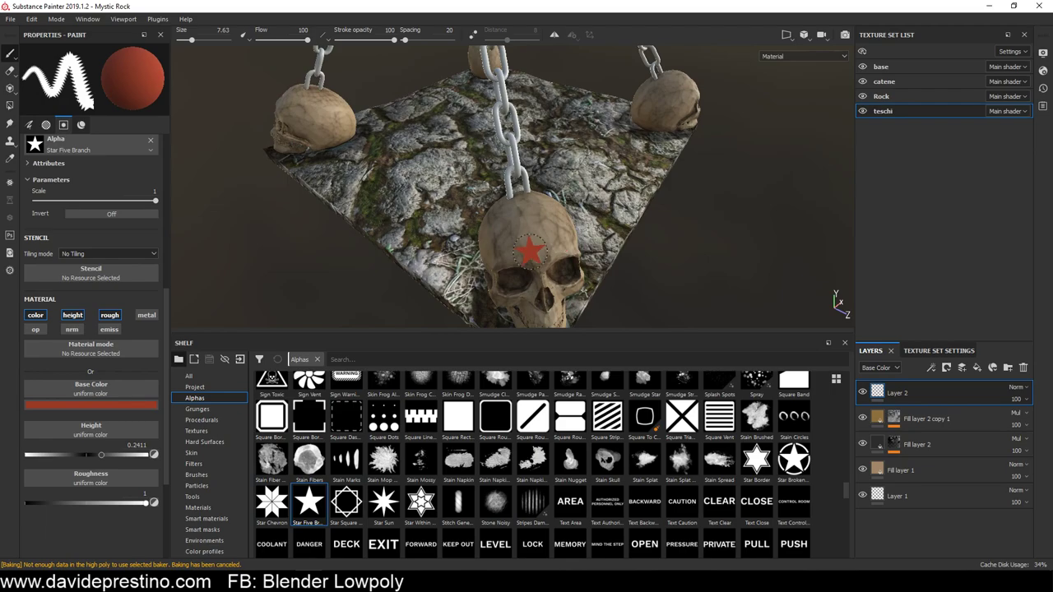
pyautogui.keyDown('alt'); pyautogui.moveTo(518, 183); pyautogui.dragTo(615, 257); pyautogui.keyUp('alt')
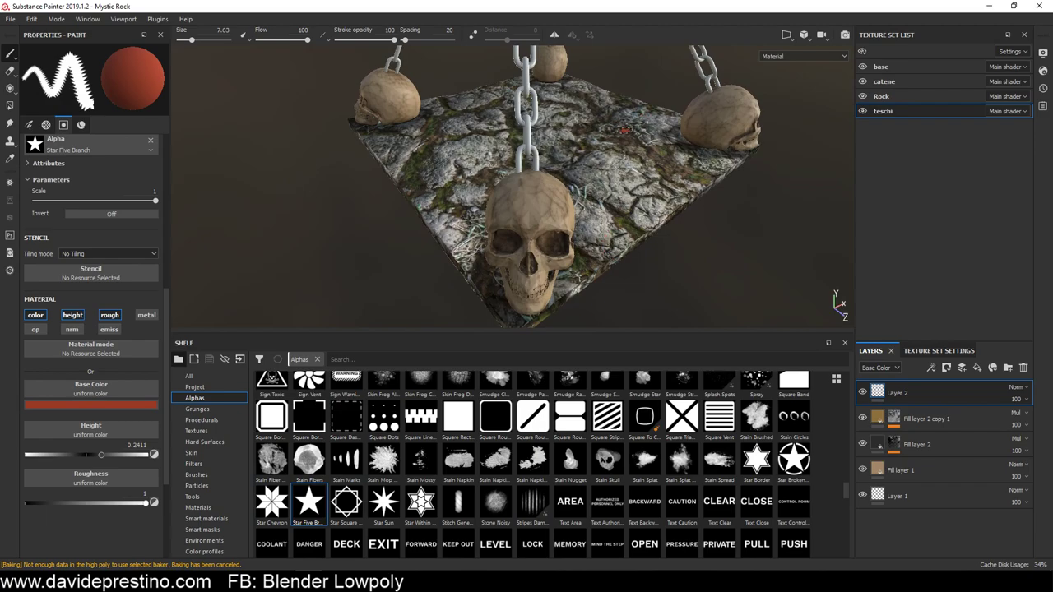
# Scroll the Alphas shelf to the Celtic row to preview Celtic Cross Split
pyautogui.scroll(-5, 535, 445)
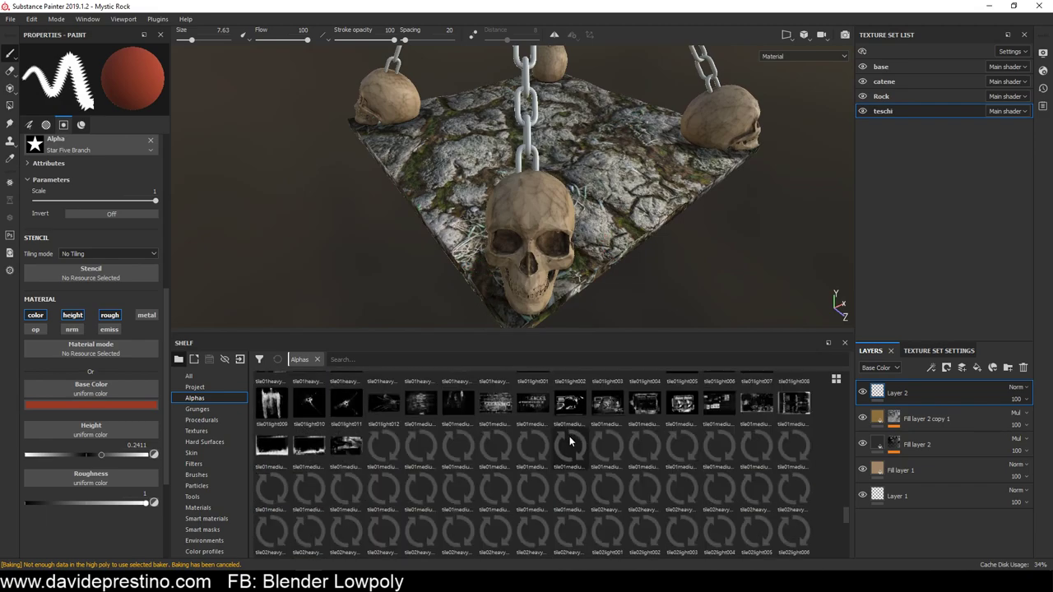
pyautogui.scroll(-3, 576, 448)
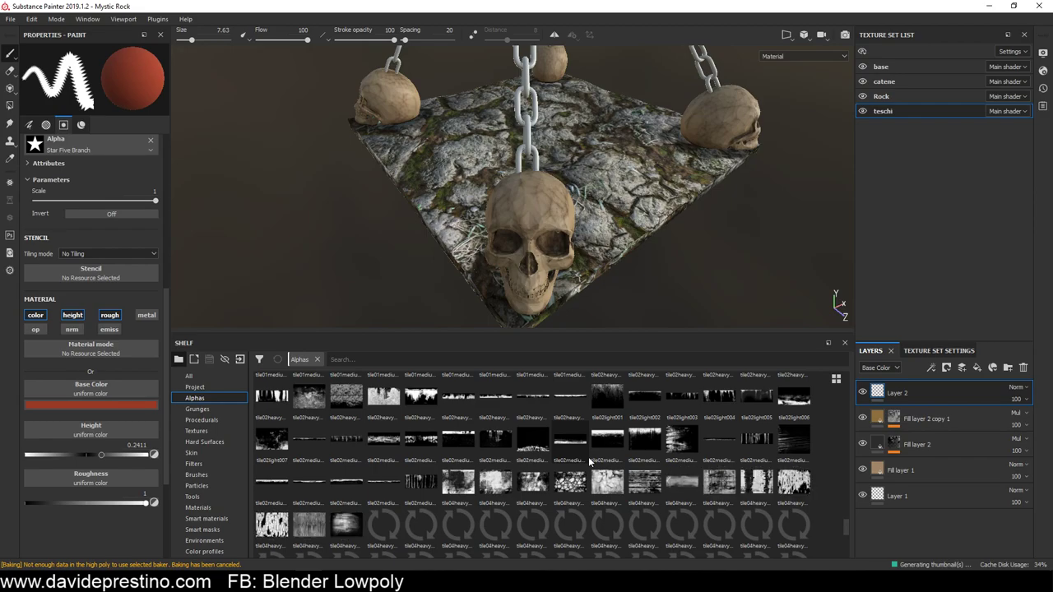
pyautogui.scroll(-3, 588, 456)
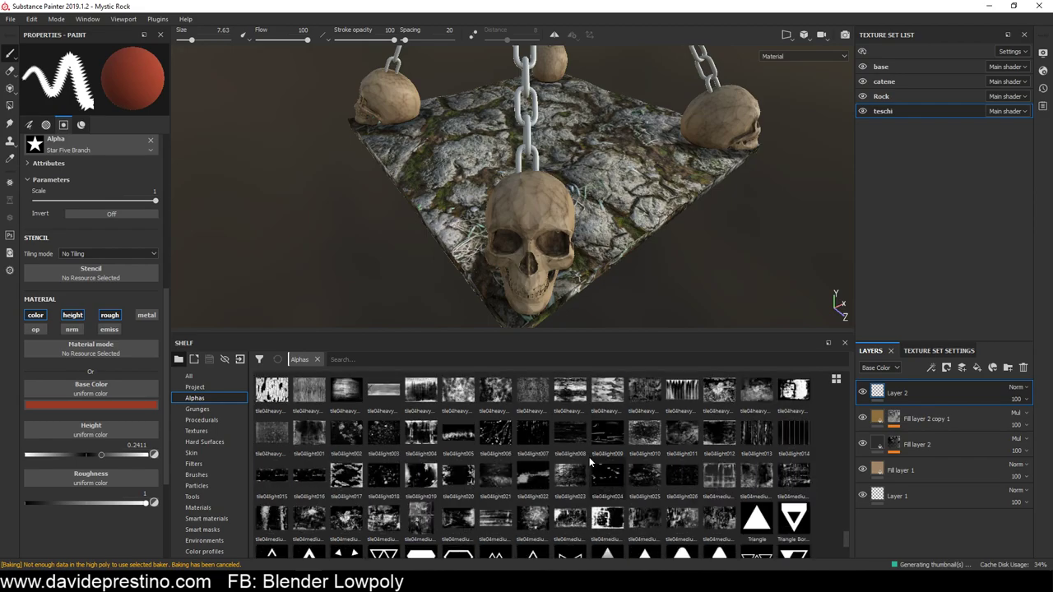
pyautogui.scroll(-1, 589, 456)
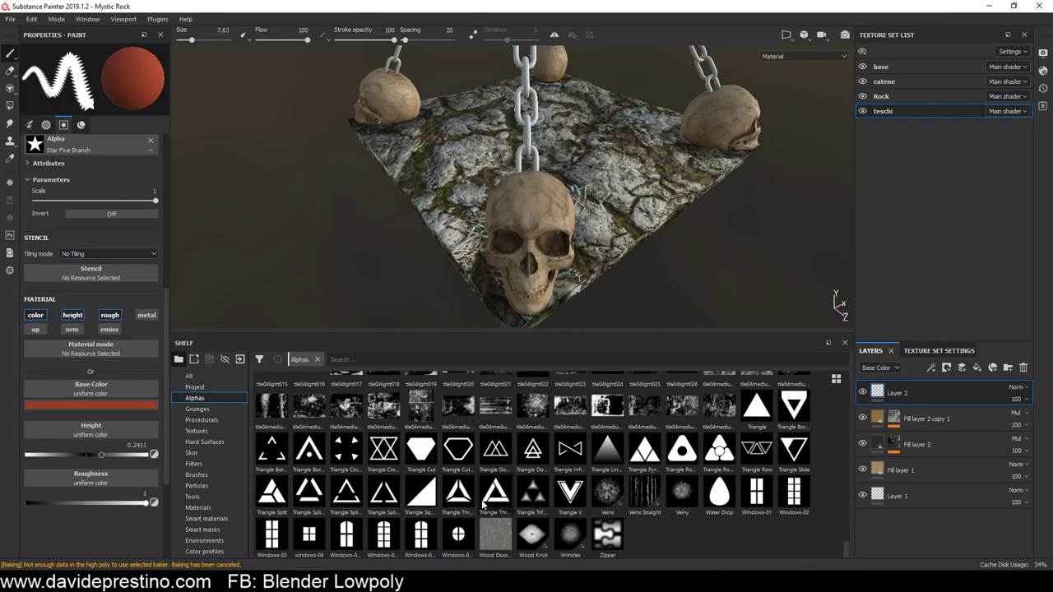
pyautogui.scroll(3, 559, 497)
pyautogui.scroll(3, 571, 502)
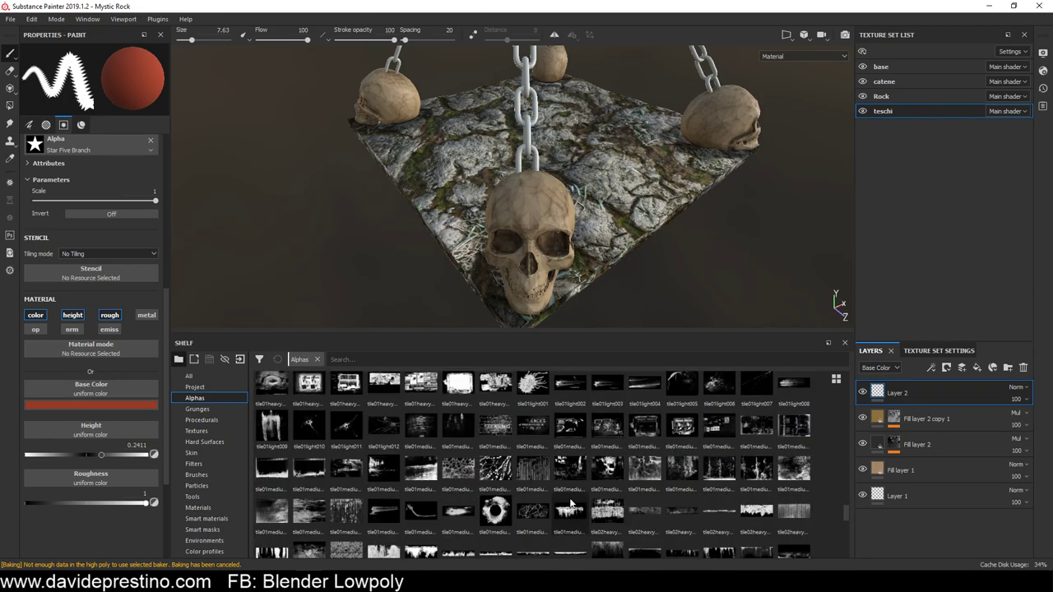
pyautogui.scroll(3, 571, 503)
pyautogui.scroll(3, 572, 503)
pyautogui.scroll(5, 570, 504)
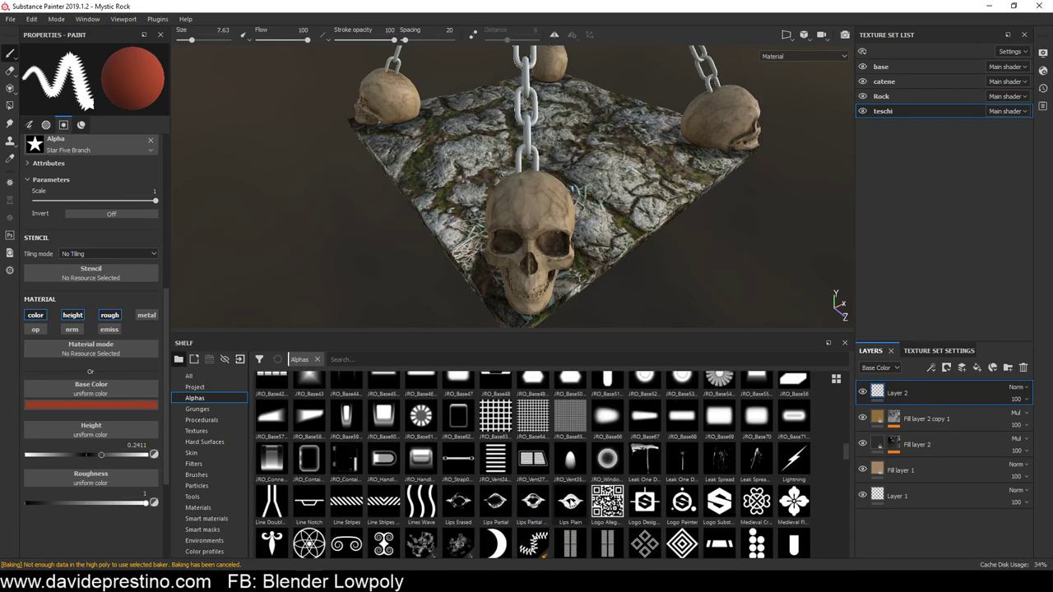
pyautogui.scroll(3, 572, 506)
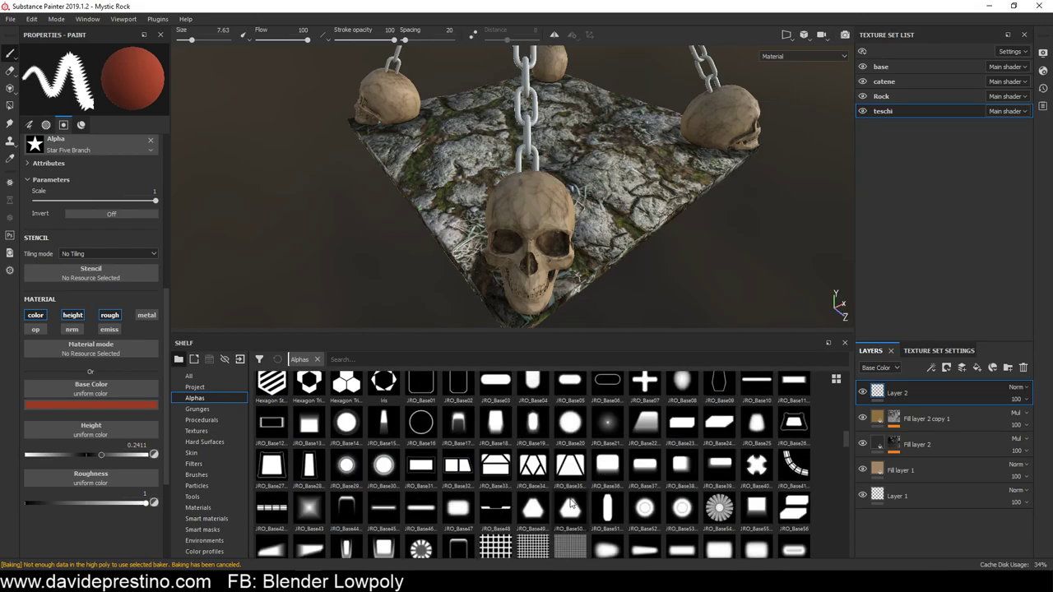
pyautogui.scroll(3, 572, 504)
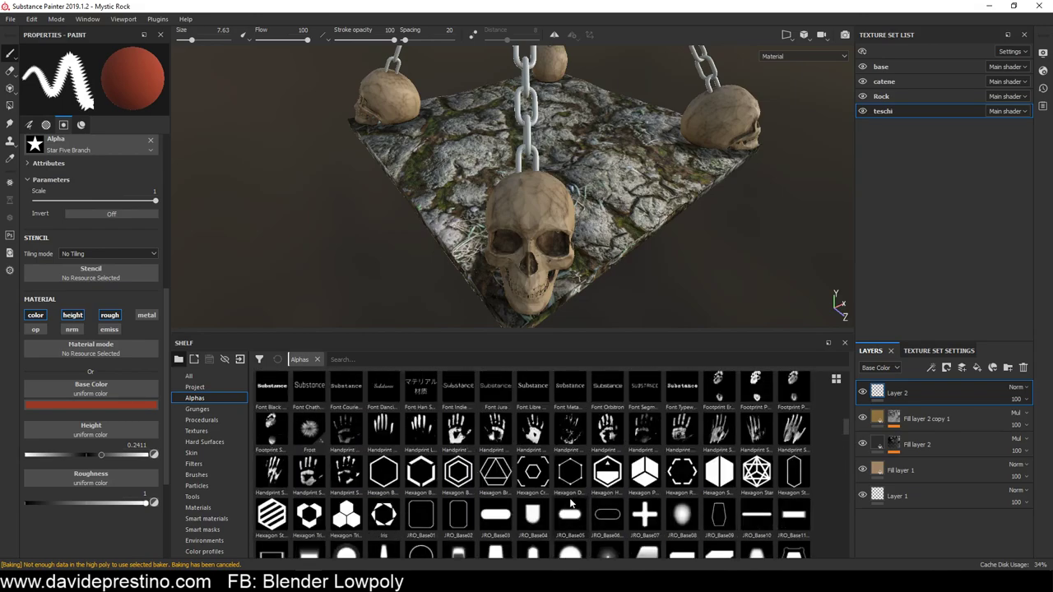
pyautogui.scroll(3, 570, 504)
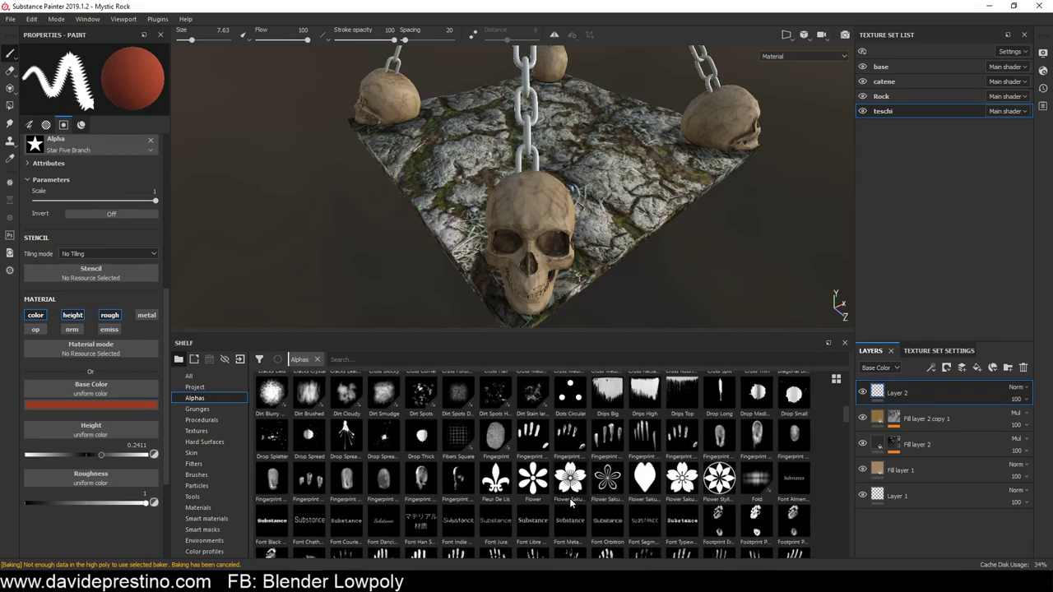
pyautogui.scroll(3, 572, 504)
pyautogui.scroll(3, 571, 503)
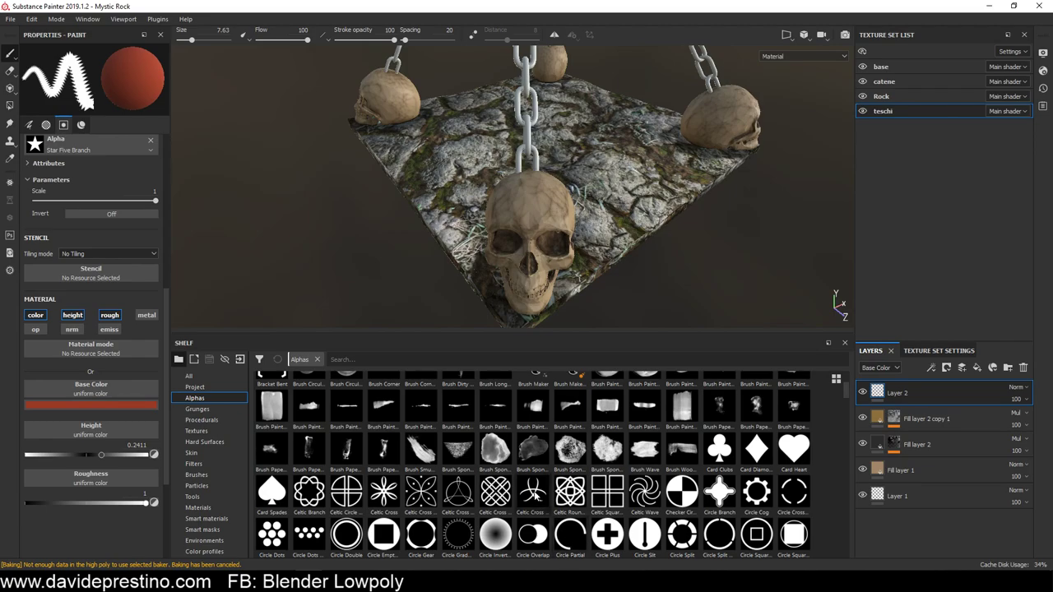
pyautogui.scroll(-1, 683, 503)
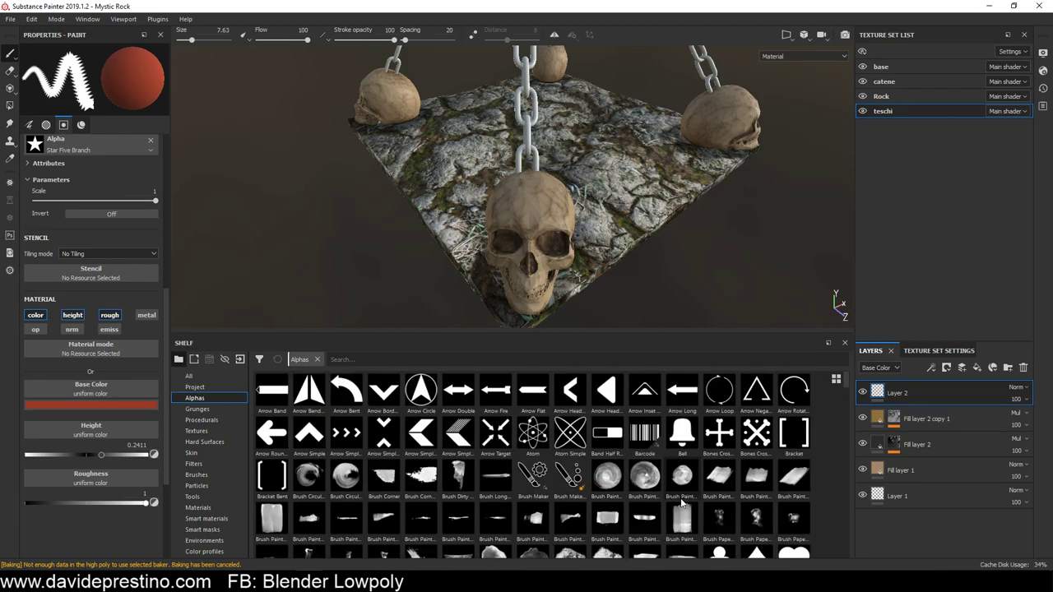
pyautogui.scroll(3, 680, 508)
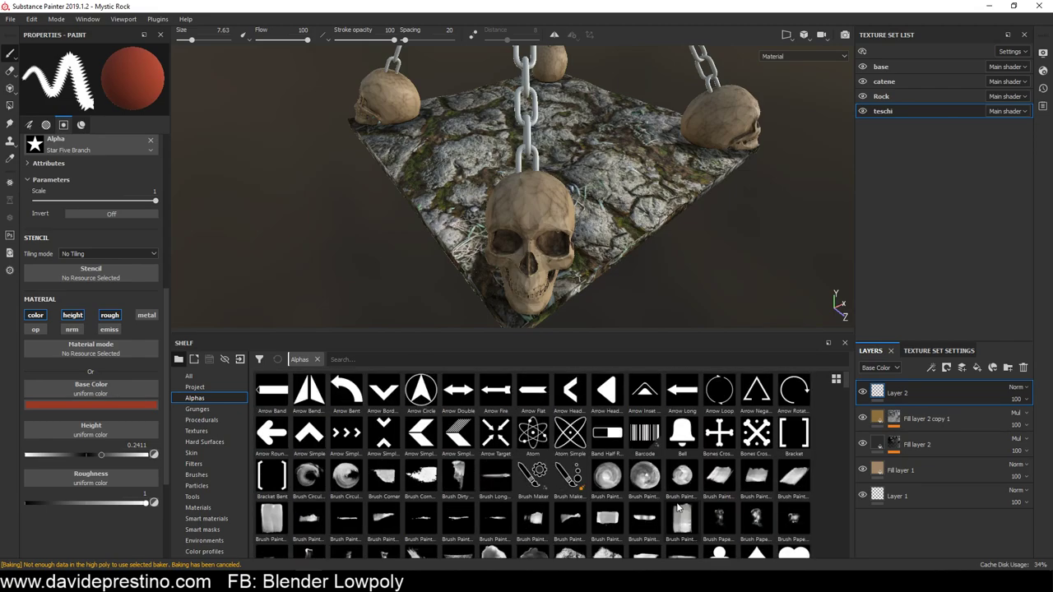
pyautogui.scroll(-3, 680, 508)
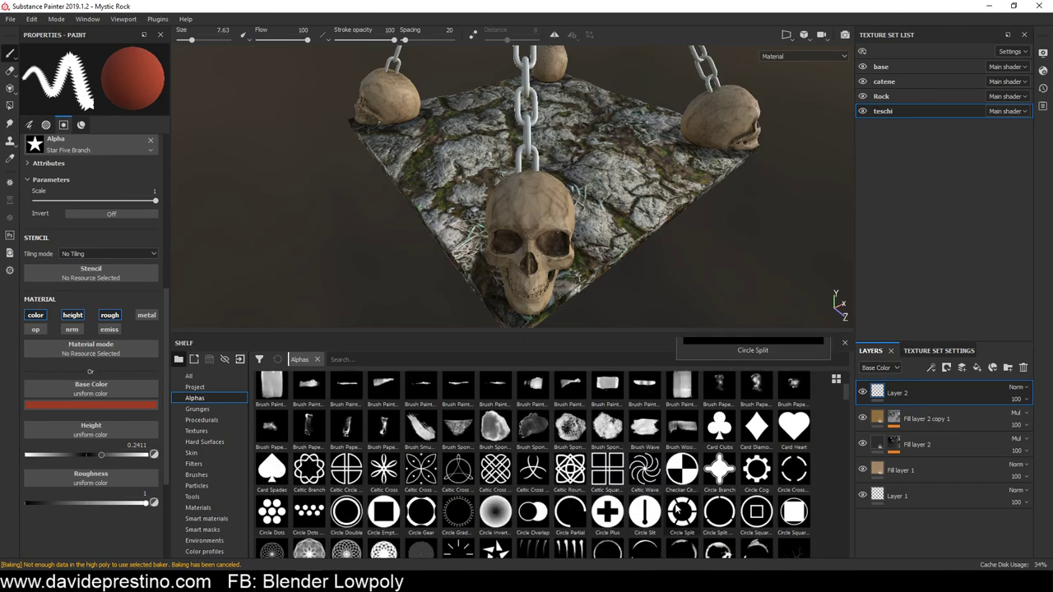
# Switch the brush to Celtic Cross Split and undo the repeated-cross stroke on the forehead
pyautogui.click(531, 475)
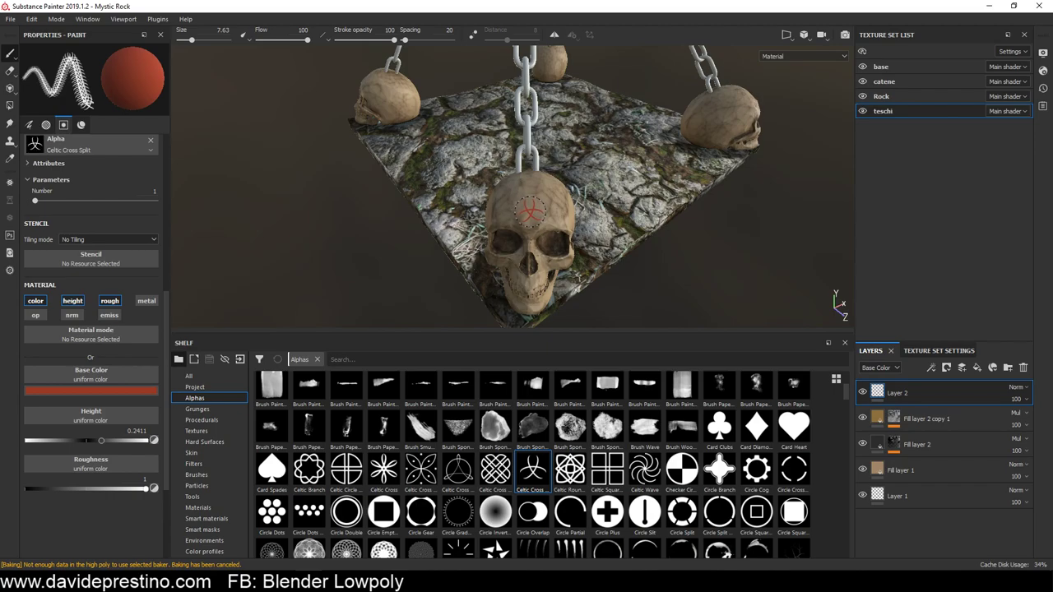
pyautogui.moveTo(499, 216); pyautogui.dragTo(528, 203)
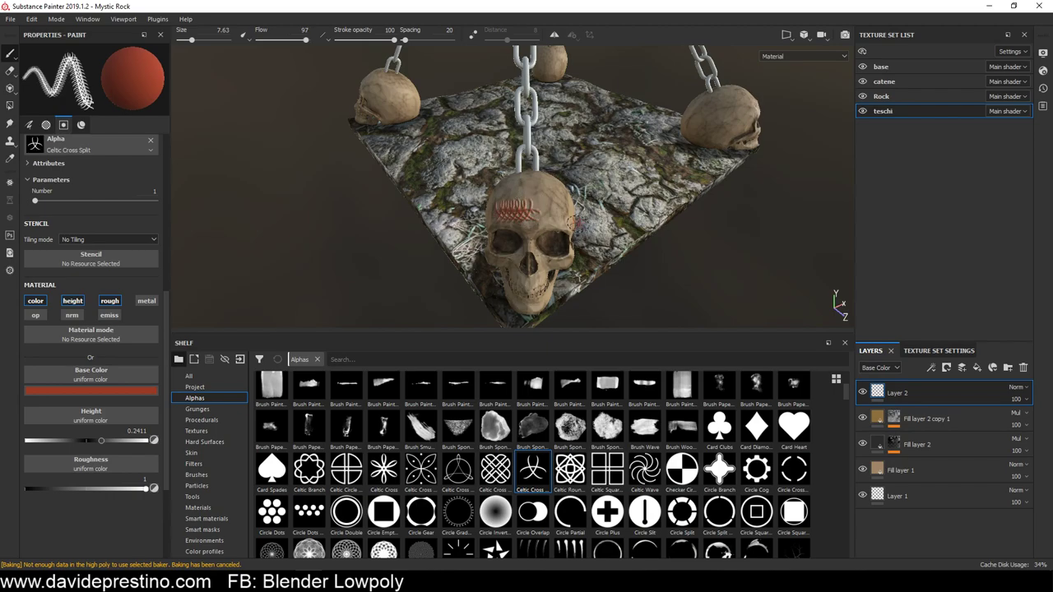
pyautogui.hotkey('ctrl', 'z')
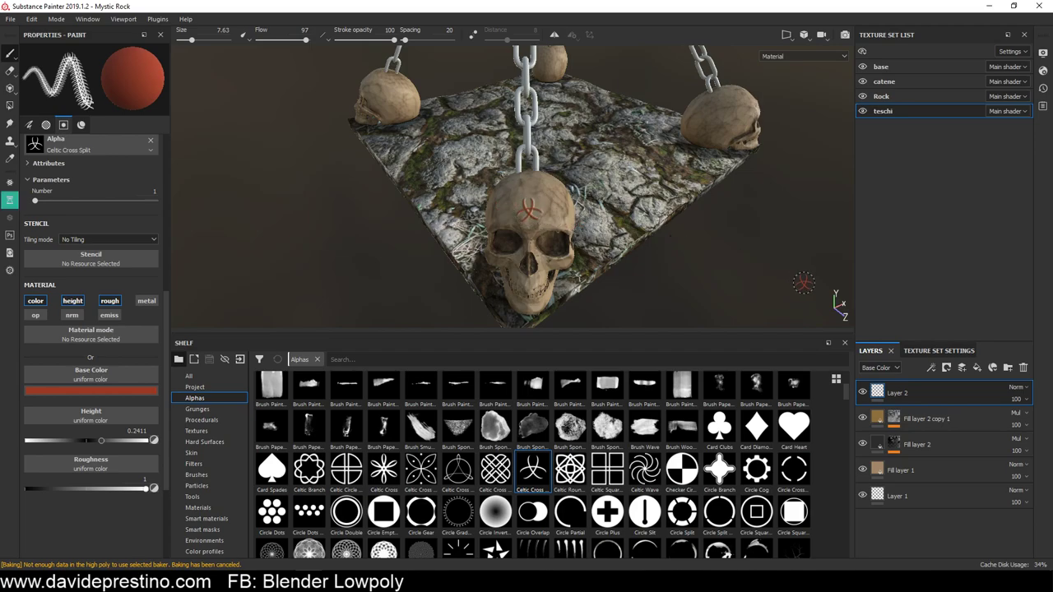
pyautogui.scroll(-3, 721, 270)
pyautogui.scroll(-3, 722, 256)
pyautogui.scroll(3, 736, 240)
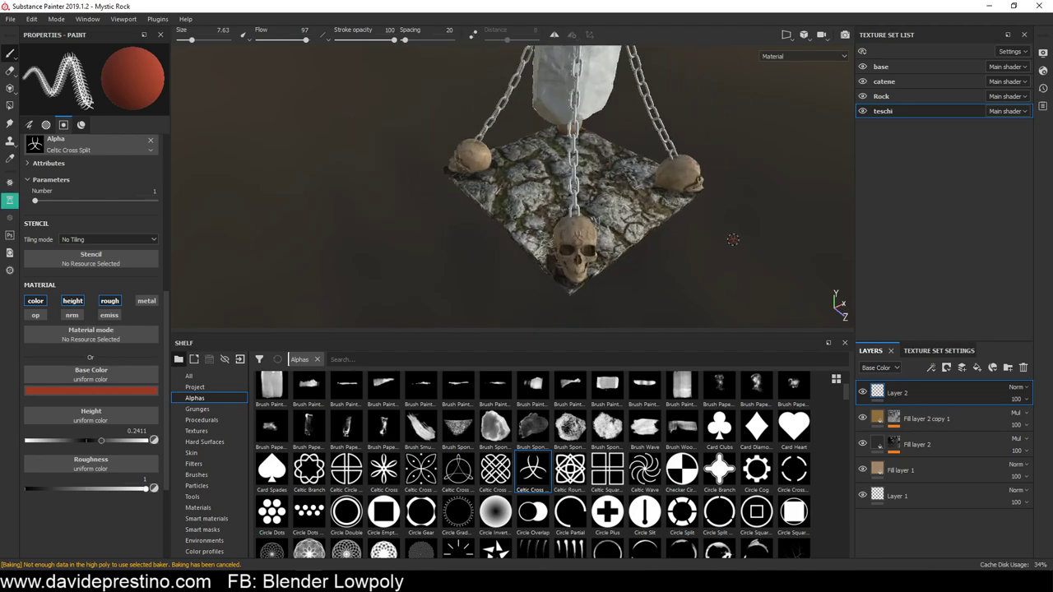
# Frame the pillar and skulls in a larger 3D view and save the project
pyautogui.moveTo(732, 240)
pyautogui.keyDown('alt'); pyautogui.mouseDown()
pyautogui.moveTo(510, 248)
pyautogui.moveTo(408, 206)
pyautogui.mouseUp(); pyautogui.keyUp('alt')
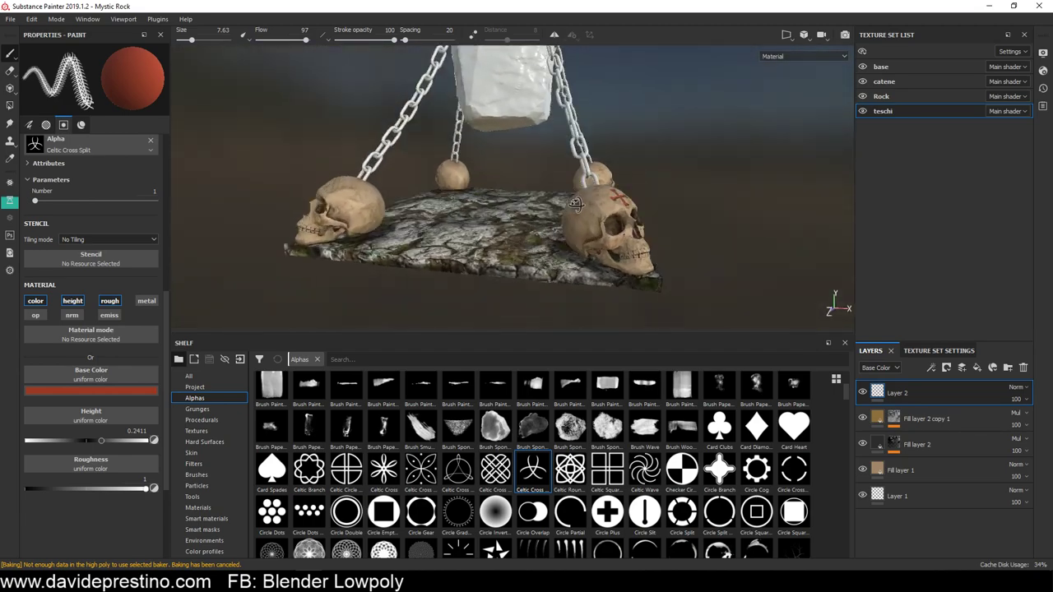
pyautogui.moveTo(408, 206)
pyautogui.keyDown('alt'); pyautogui.mouseDown()
pyautogui.moveTo(493, 198)
pyautogui.moveTo(597, 239)
pyautogui.moveTo(867, 242)
pyautogui.moveTo(953, 274)
pyautogui.moveTo(716, 277)
pyautogui.moveTo(615, 221)
pyautogui.mouseUp(); pyautogui.keyUp('alt')
pyautogui.keyDown('alt'); pyautogui.moveTo(614, 218); pyautogui.dragTo(505, 352, button='right'); pyautogui.keyUp('alt')
pyautogui.moveTo(510, 332); pyautogui.dragTo(510, 484)
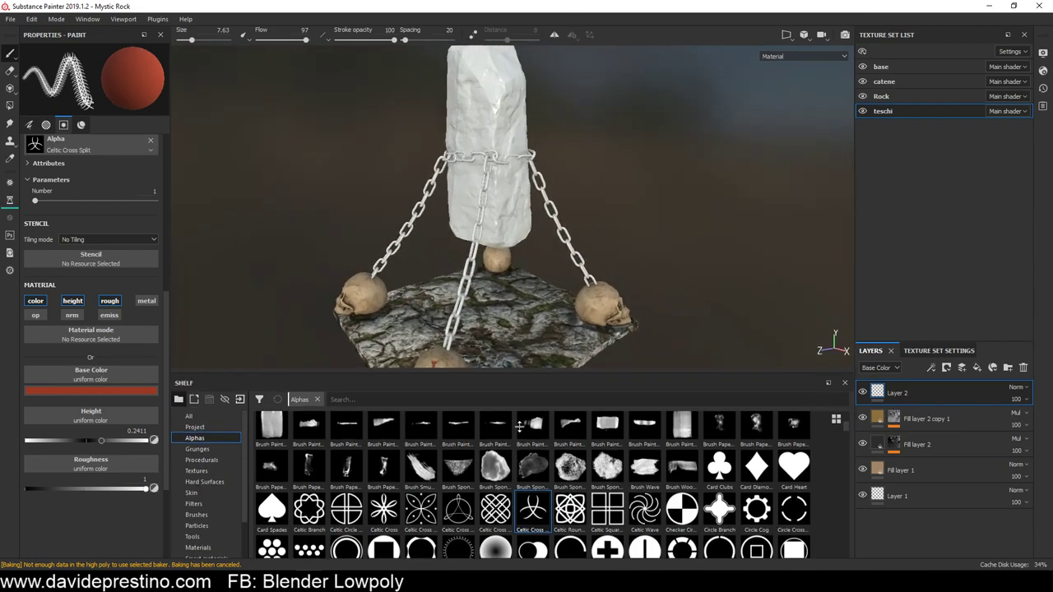
pyautogui.hotkey('ctrl', 's')
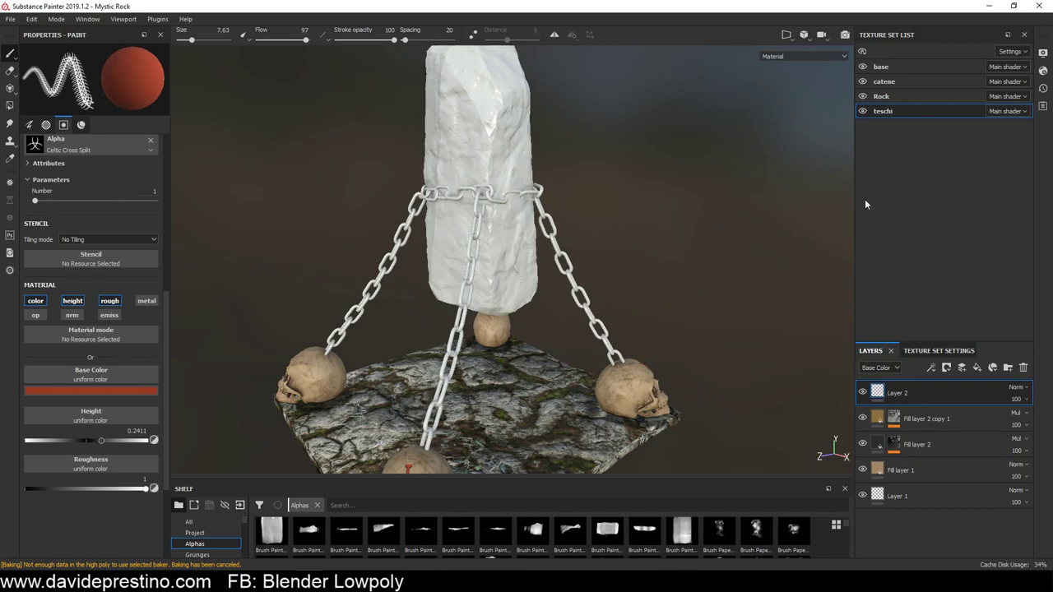
# Activate the catene texture set and browse the Materials shelf to the Steel rows
pyautogui.click(884, 83)
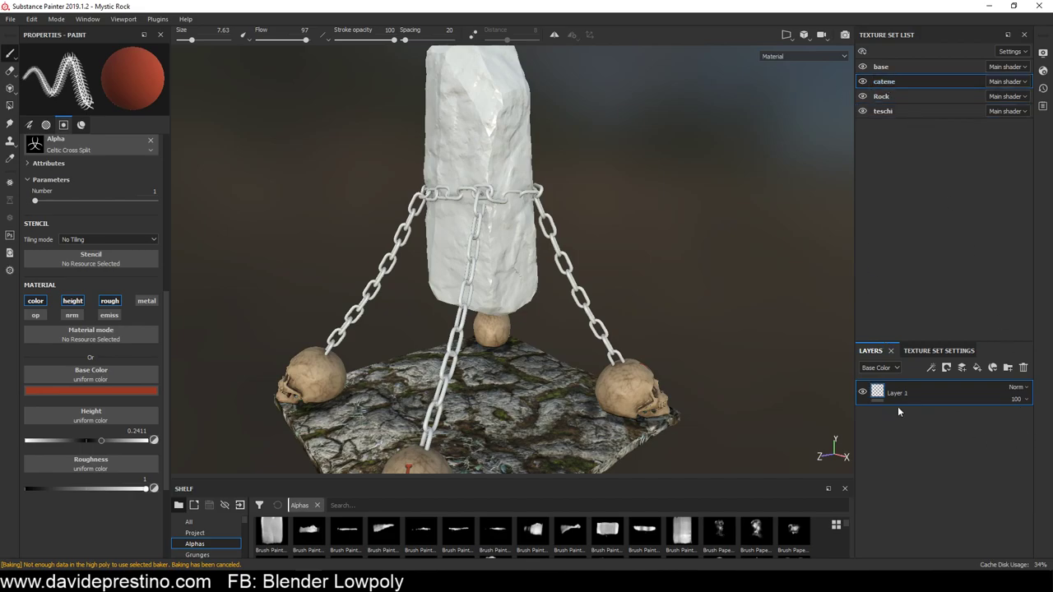
pyautogui.moveTo(211, 478); pyautogui.dragTo(212, 341)
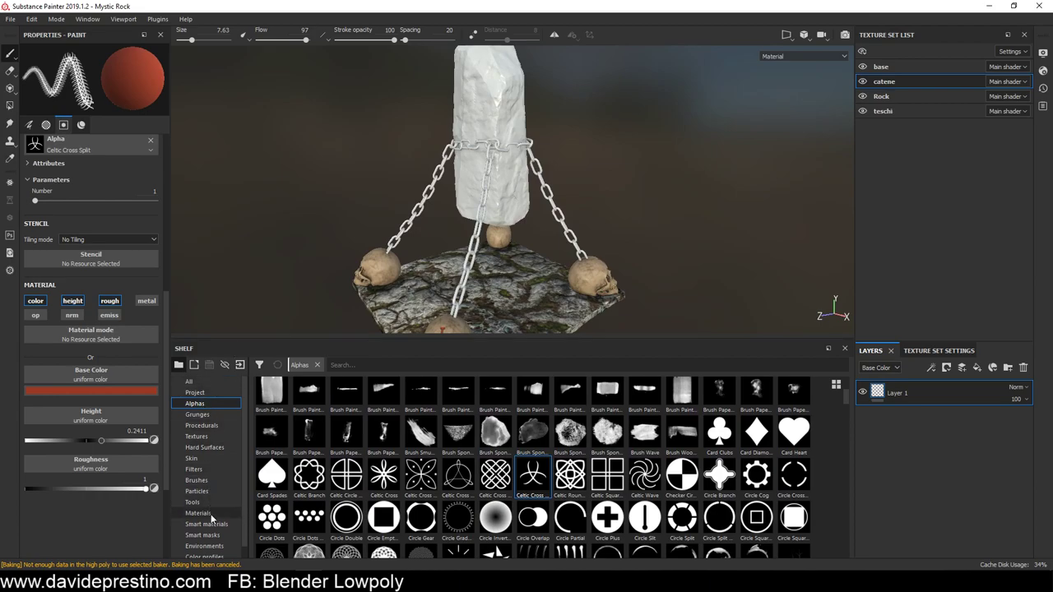
pyautogui.click(198, 513)
pyautogui.scroll(-5, 748, 543)
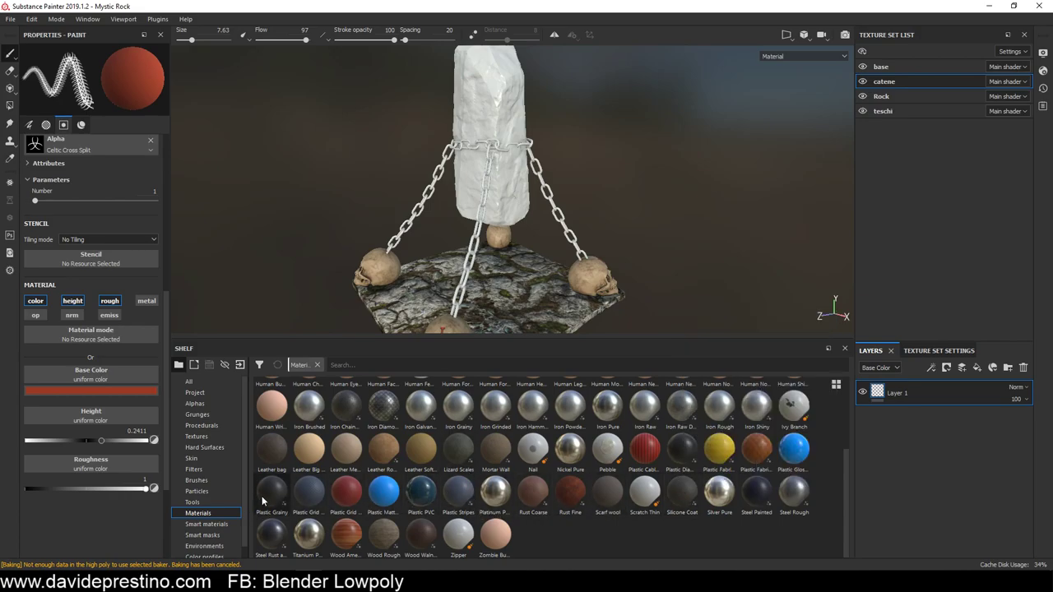
pyautogui.scroll(3, 532, 504)
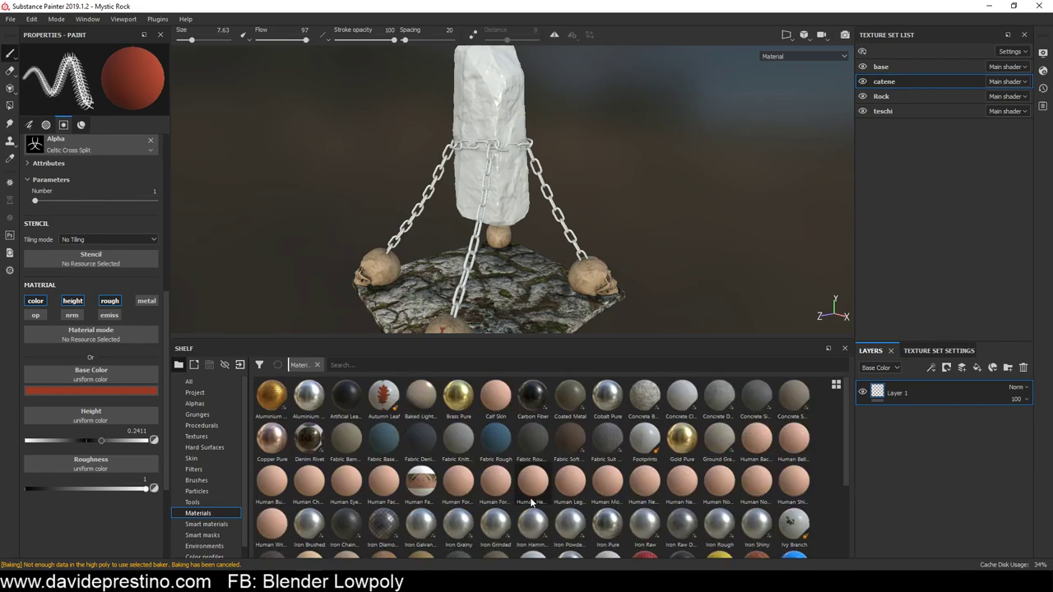
pyautogui.scroll(-3, 532, 504)
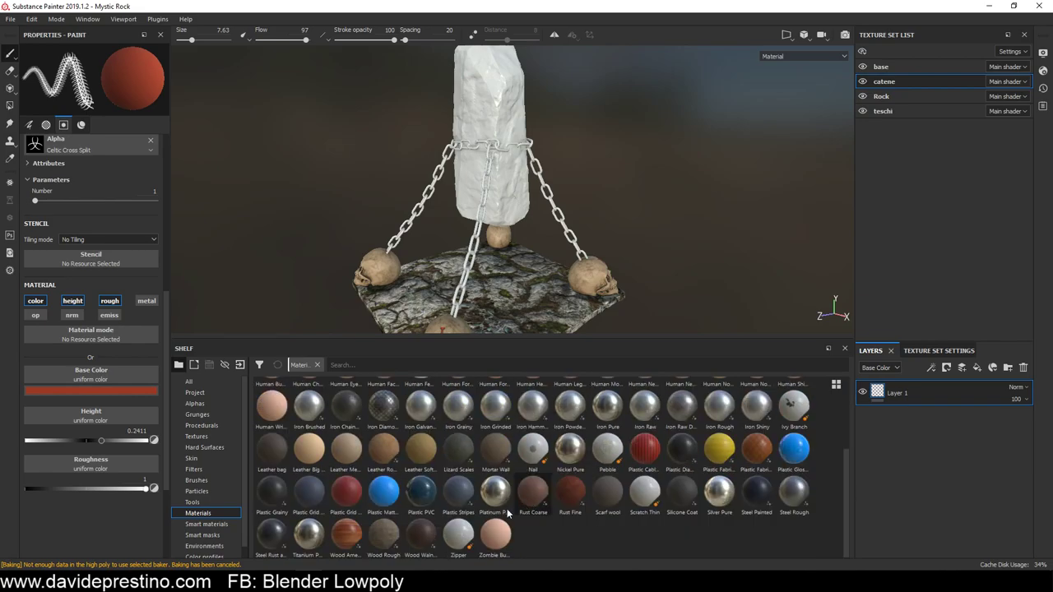
# Apply Steel Rust and Wear to the chains as a new layer and orbit to review it
pyautogui.click(282, 531)
pyautogui.moveTo(272, 532); pyautogui.dragTo(917, 388)
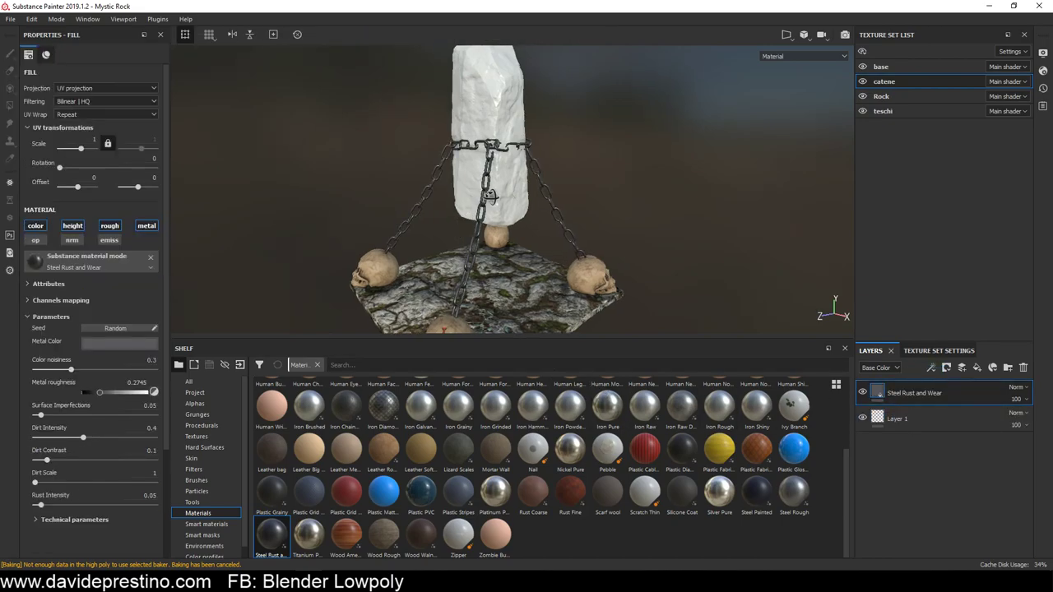
pyautogui.moveTo(490, 196)
pyautogui.keyDown('alt'); pyautogui.mouseDown()
pyautogui.moveTo(466, 221)
pyautogui.moveTo(576, 218)
pyautogui.moveTo(508, 329)
pyautogui.mouseUp(); pyautogui.keyUp('alt')
pyautogui.scroll(5, 469, 215)
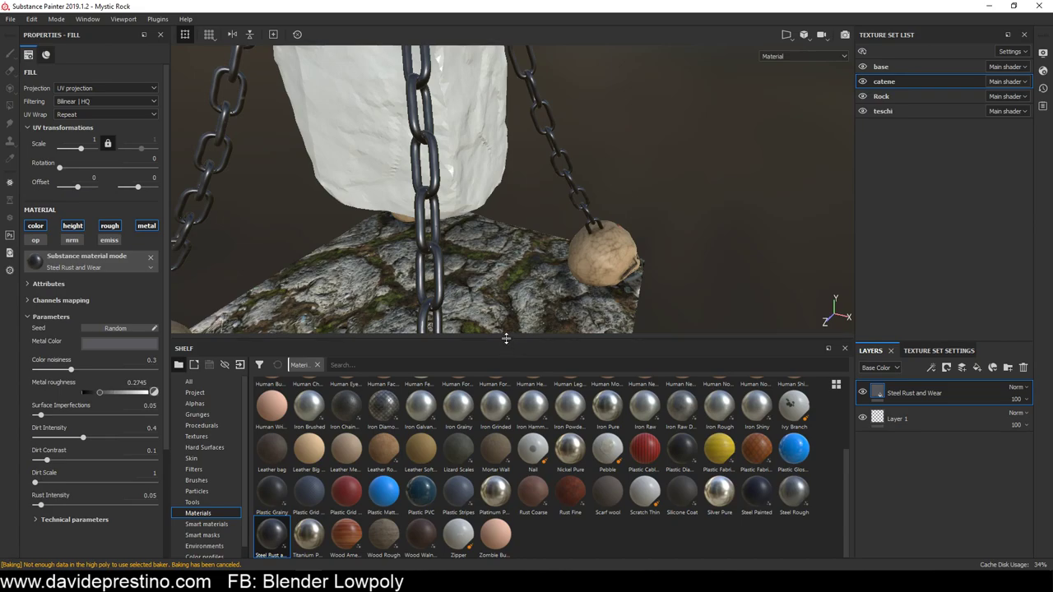
pyautogui.moveTo(504, 344); pyautogui.dragTo(508, 507)
pyautogui.moveTo(406, 288)
pyautogui.keyDown('alt'); pyautogui.mouseDown()
pyautogui.moveTo(486, 148)
pyautogui.moveTo(473, 206)
pyautogui.moveTo(489, 221)
pyautogui.moveTo(497, 263)
pyautogui.mouseUp(); pyautogui.keyUp('alt')
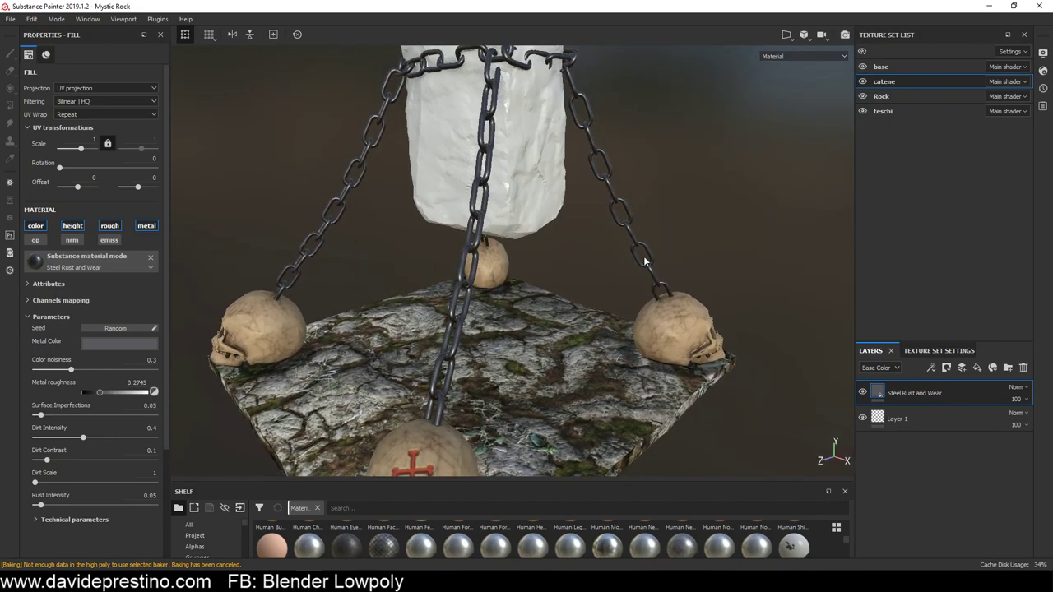
# Add a fill layer using only the color, roughness and metallic channels
pyautogui.click(977, 368)
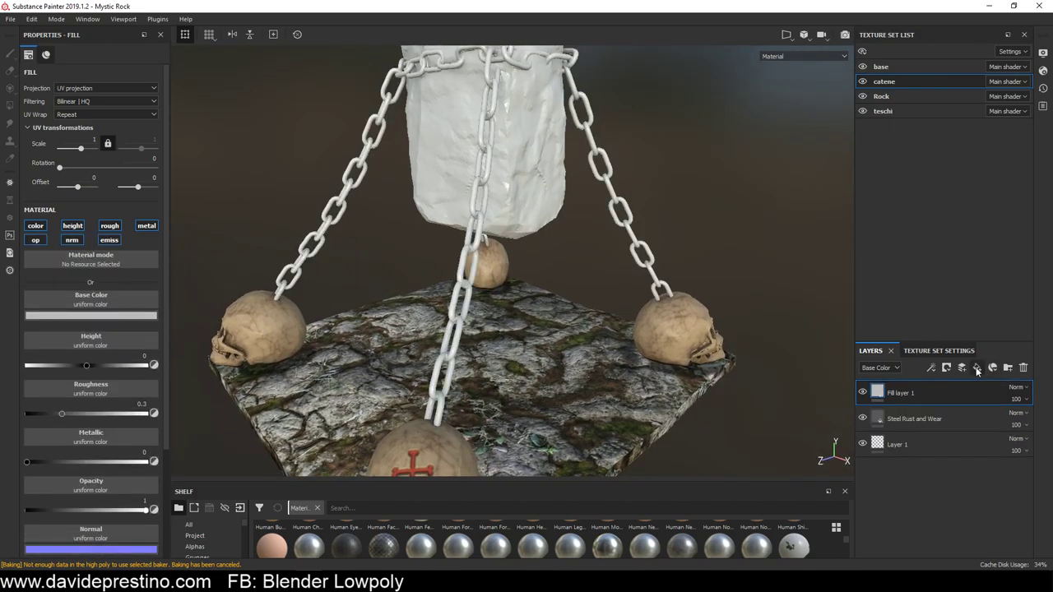
pyautogui.click(73, 226)
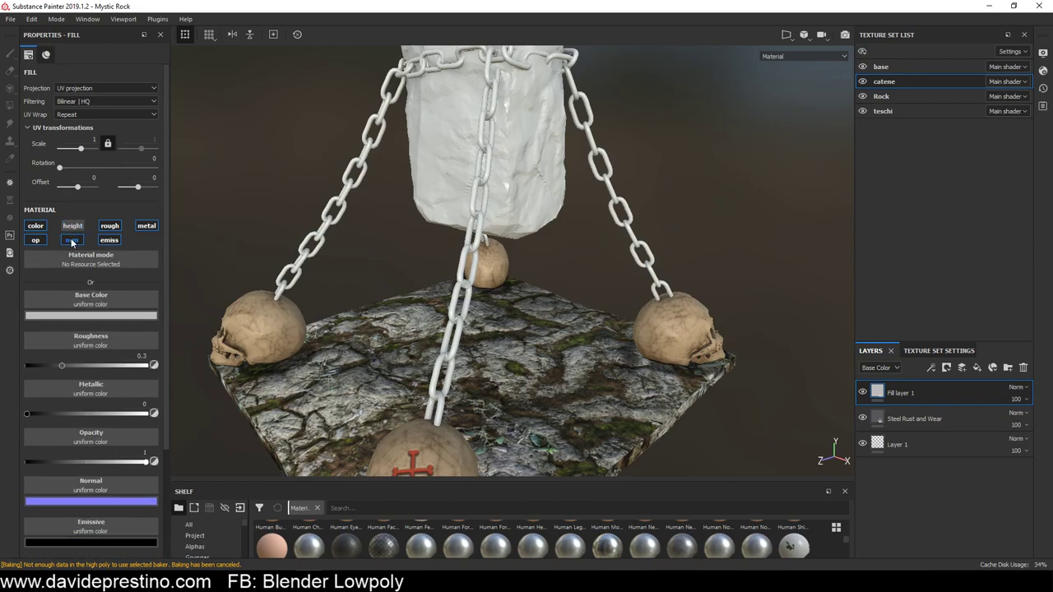
pyautogui.click(71, 239)
pyautogui.click(35, 240)
pyautogui.click(118, 241)
pyautogui.click(147, 225)
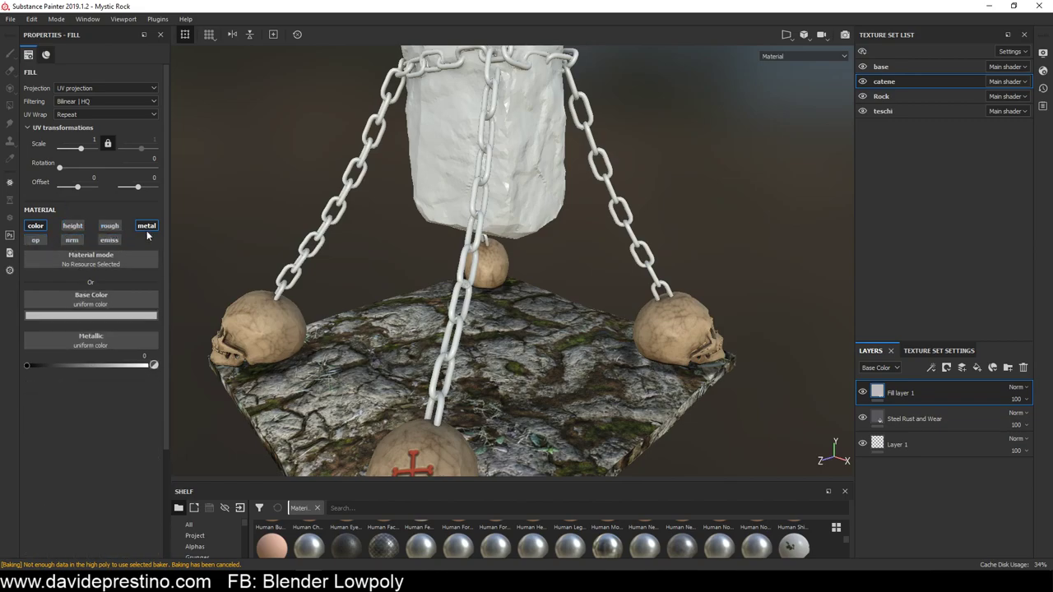
pyautogui.click(111, 226)
pyautogui.click(116, 228)
pyautogui.click(145, 227)
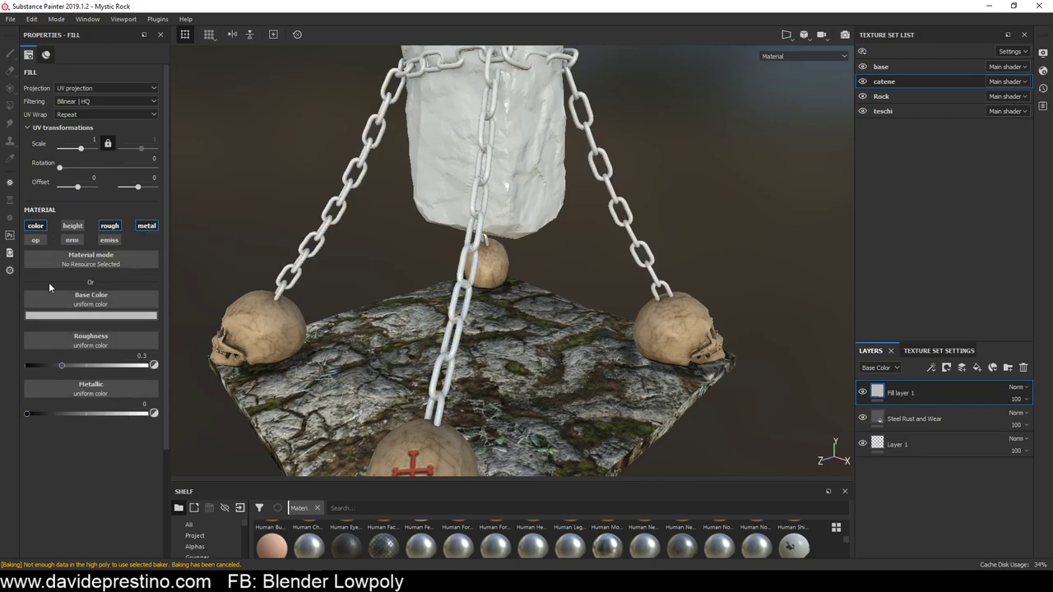
# Set the fill's base color to a dark rusty brown
pyautogui.click(87, 315)
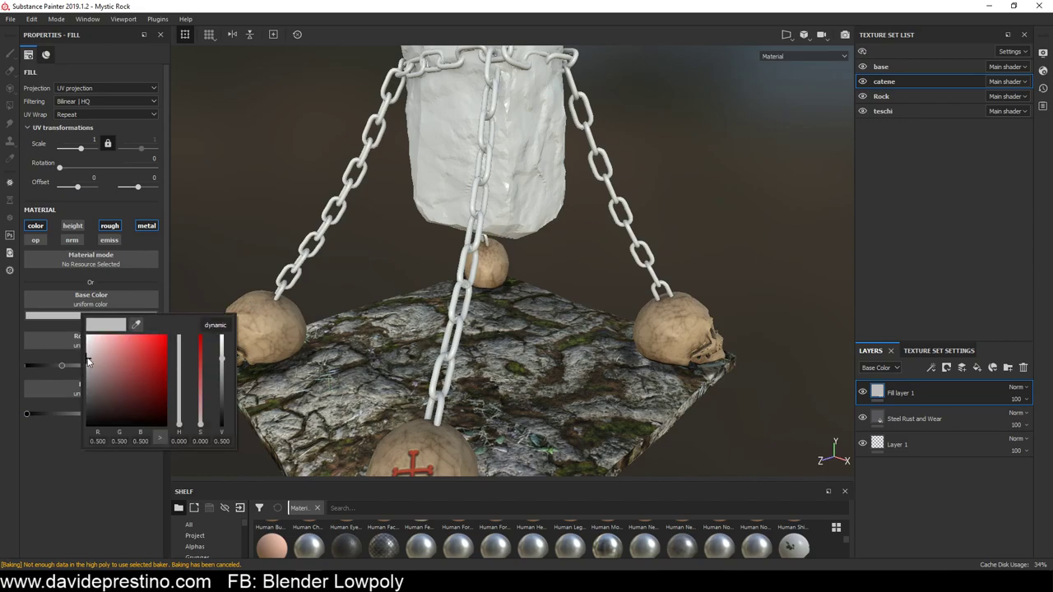
pyautogui.moveTo(88, 362); pyautogui.dragTo(127, 400)
pyautogui.click(219, 401)
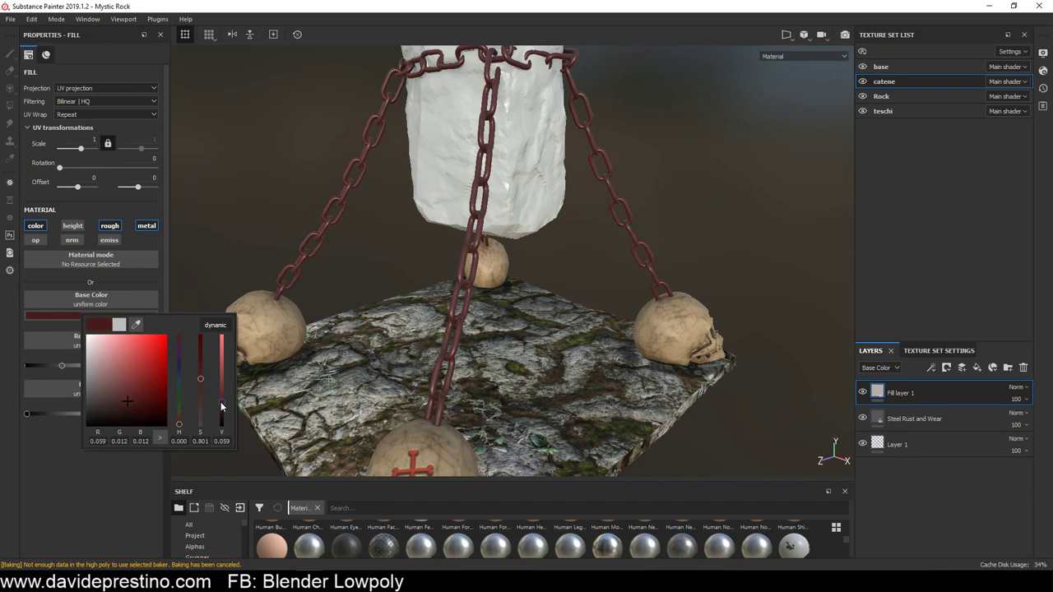
pyautogui.click(178, 419)
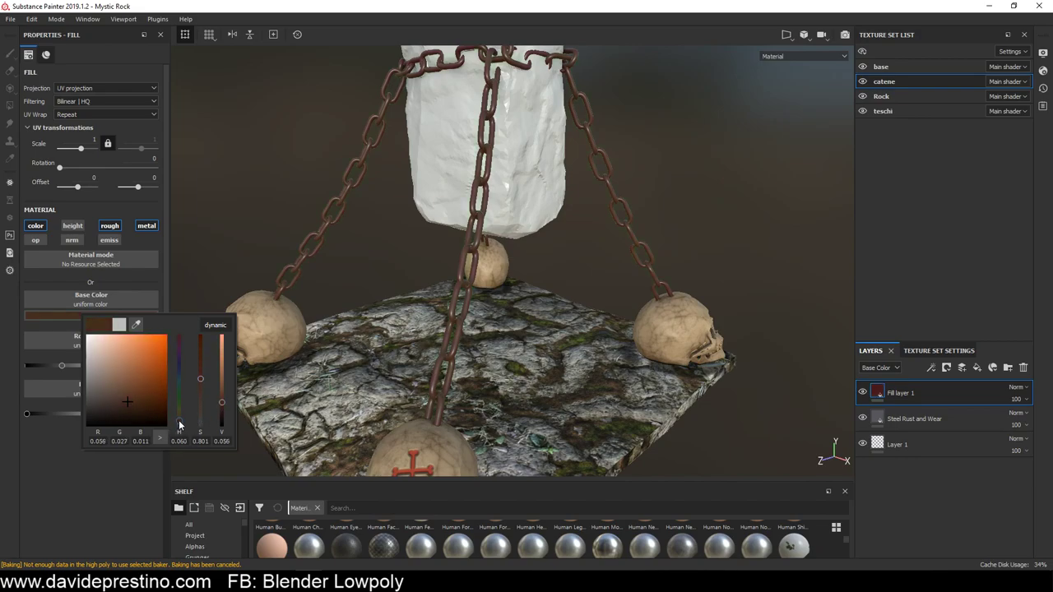
pyautogui.moveTo(179, 420); pyautogui.dragTo(180, 424)
pyautogui.moveTo(126, 399); pyautogui.dragTo(132, 403)
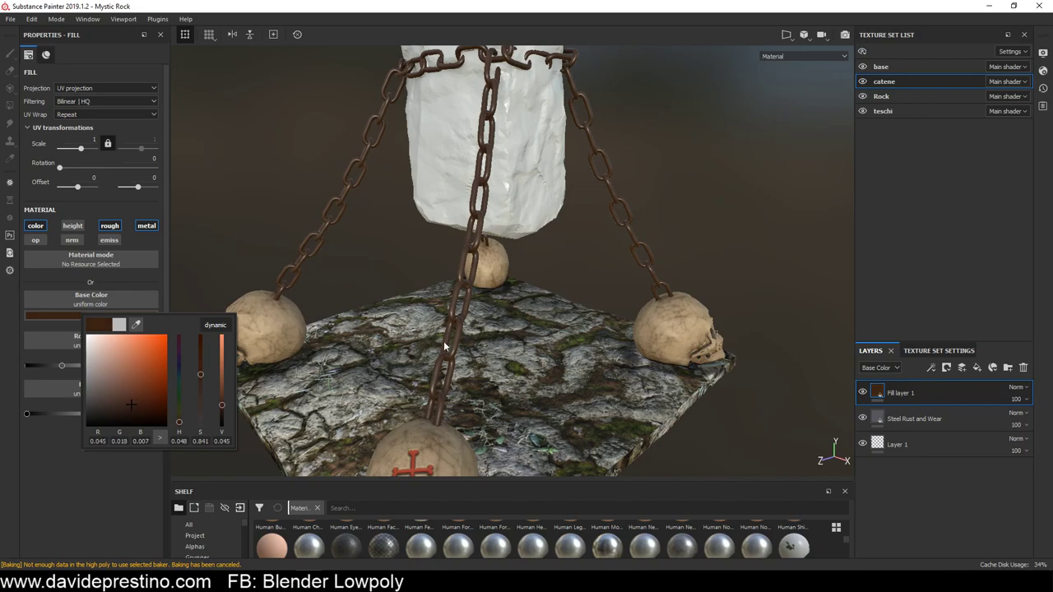
pyautogui.click(958, 455)
# Add a black mask to Fill layer 1 to hide the brown tint
pyautogui.click(951, 367)
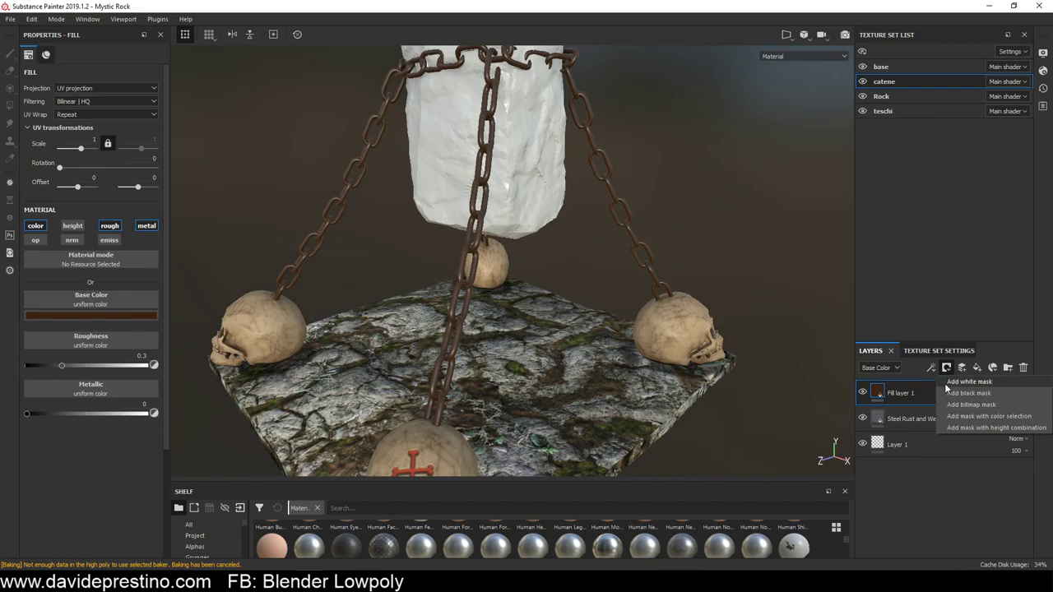
pyautogui.click(965, 395)
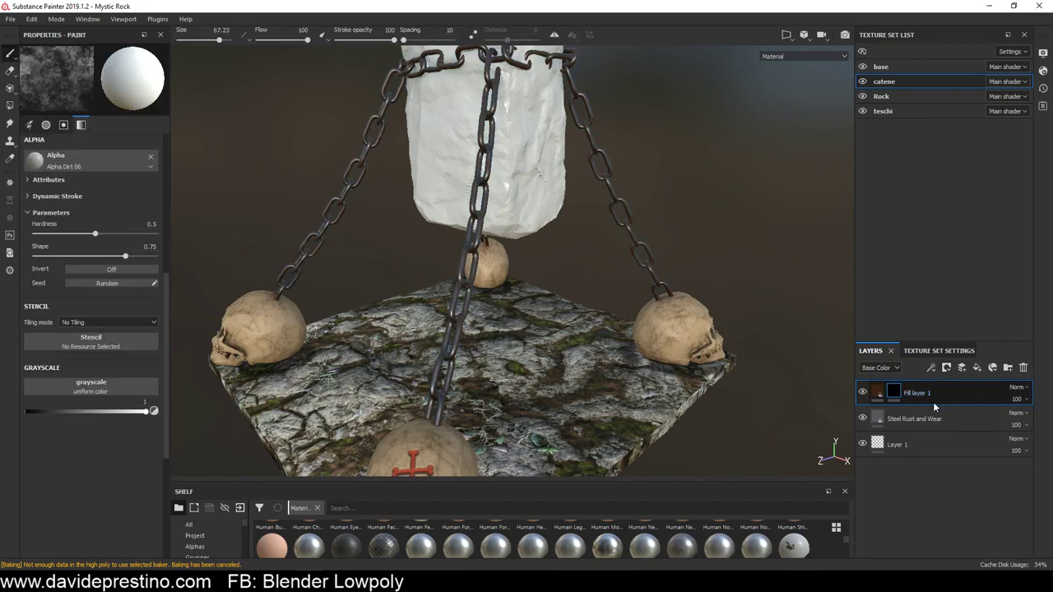
pyautogui.keyDown('shift'); pyautogui.click(637, 320); pyautogui.keyUp('shift')
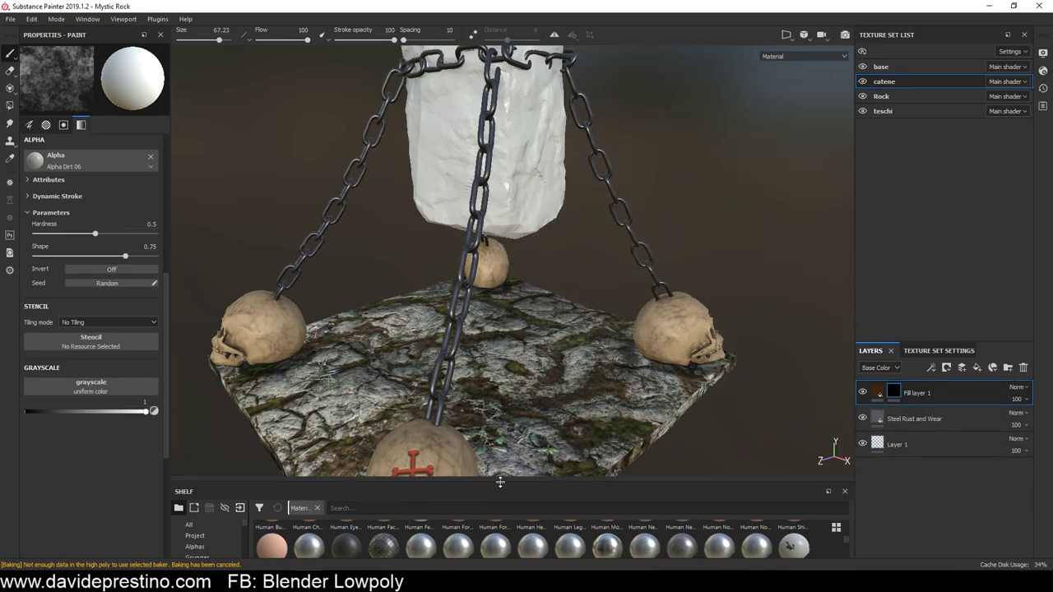
# Apply the Paint Old smart mask from the Smart masks shelf to the fill
pyautogui.moveTo(499, 482); pyautogui.dragTo(497, 328)
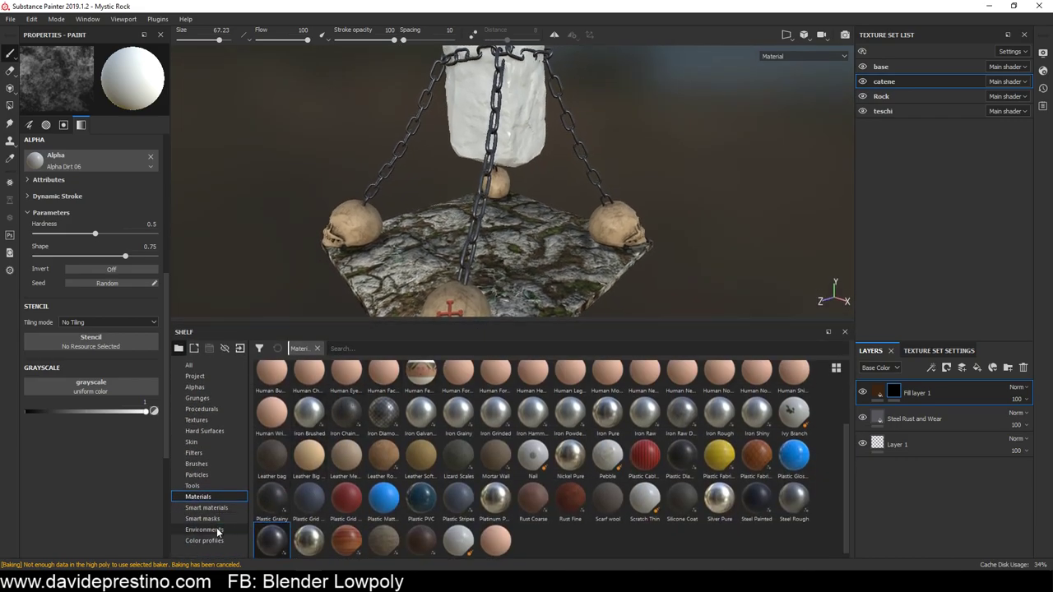
pyautogui.click(212, 508)
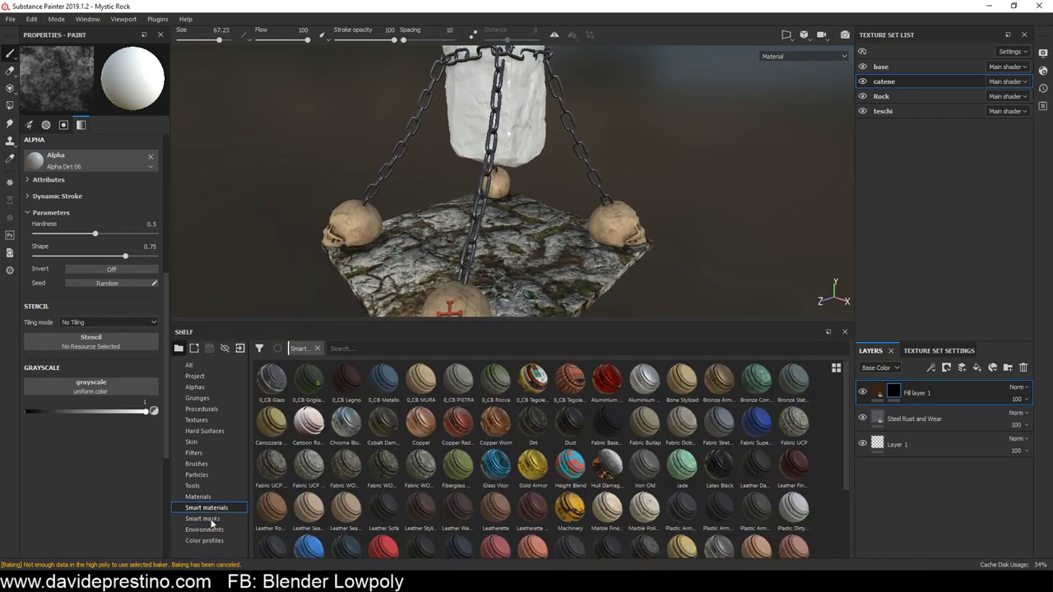
pyautogui.click(206, 519)
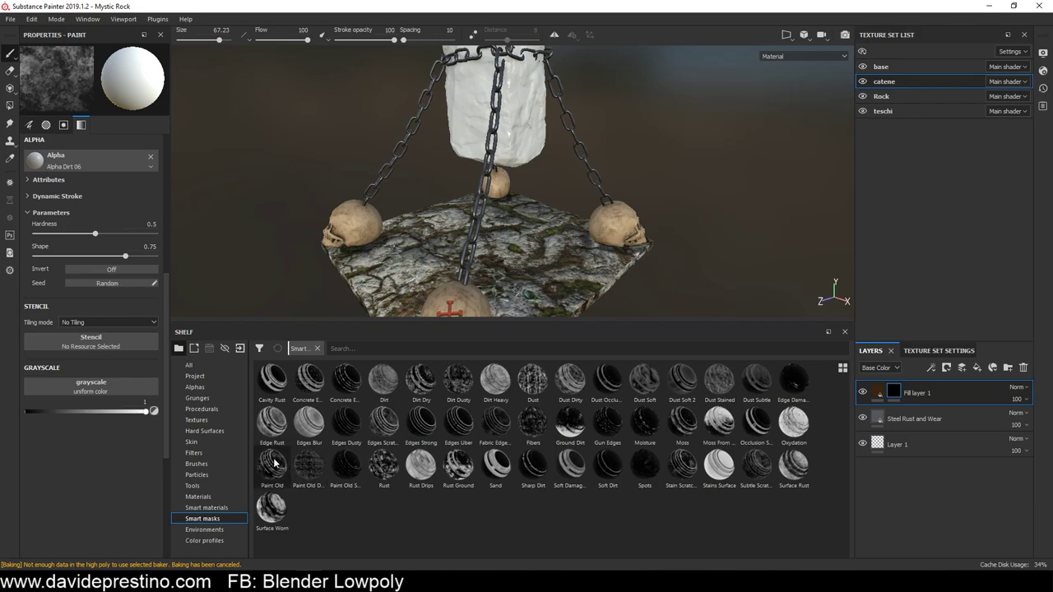
pyautogui.moveTo(275, 463); pyautogui.dragTo(902, 392)
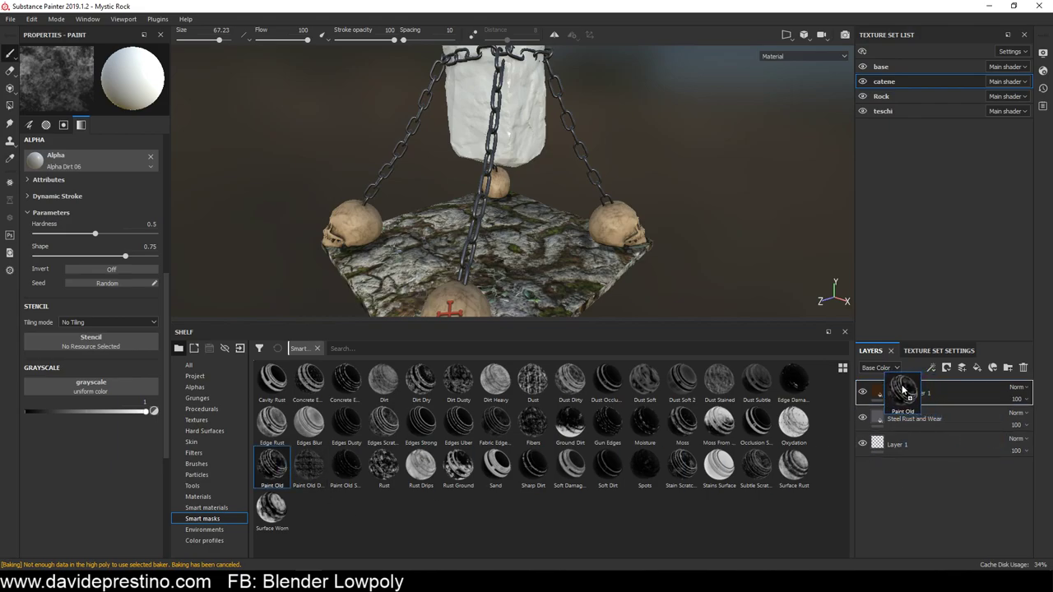
# Paint a mask stroke onto the lower cloth
pyautogui.moveTo(576, 218); pyautogui.dragTo(506, 177)
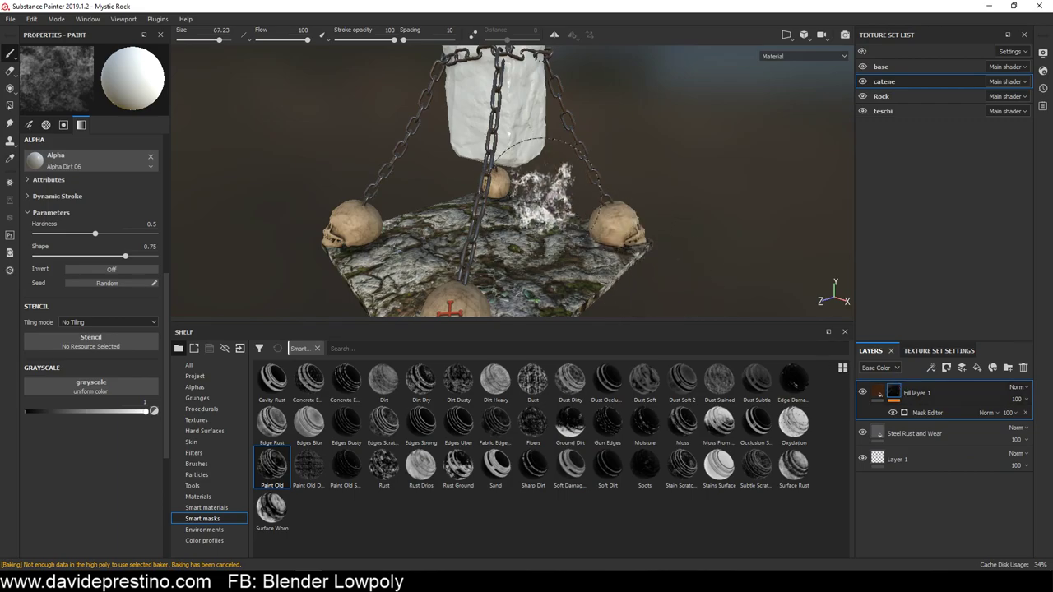
pyautogui.scroll(2, 526, 191)
pyautogui.scroll(1, 526, 191)
pyautogui.scroll(2, 530, 185)
pyautogui.scroll(-2, 538, 169)
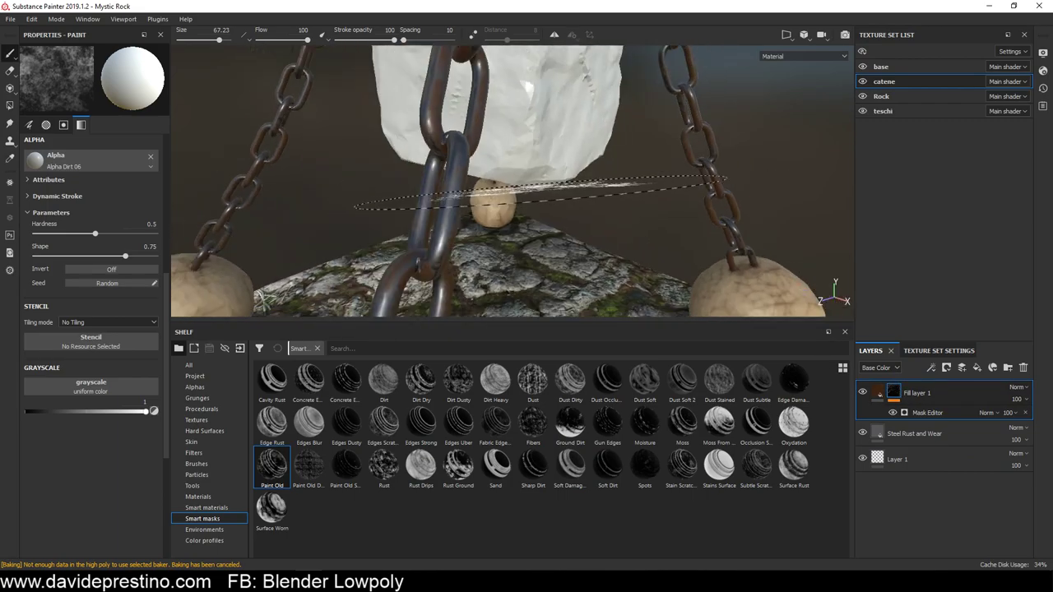
# Orbit in from the rock top to a close view of the chain links and skulls
pyautogui.moveTo(542, 166)
pyautogui.keyDown('alt'); pyautogui.mouseDown()
pyautogui.moveTo(485, 162)
pyautogui.moveTo(540, 170)
pyautogui.moveTo(649, 247)
pyautogui.moveTo(666, 194)
pyautogui.mouseUp(); pyautogui.keyUp('alt')
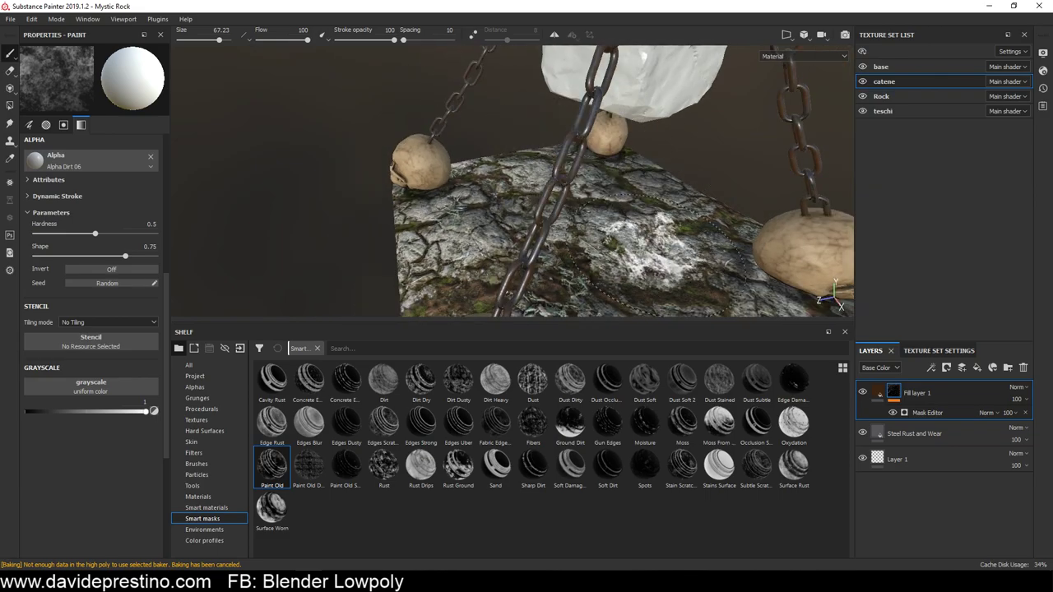
pyautogui.moveTo(651, 174)
pyautogui.keyDown('alt'); pyautogui.mouseDown()
pyautogui.moveTo(578, 184)
pyautogui.moveTo(642, 197)
pyautogui.mouseUp(); pyautogui.keyUp('alt')
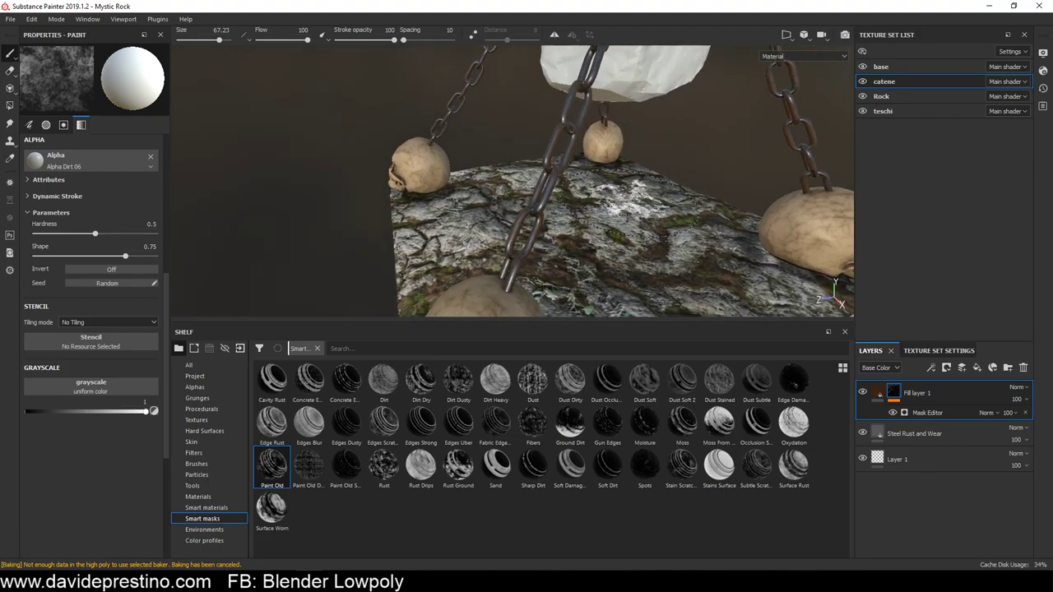
pyautogui.keyDown('alt'); pyautogui.moveTo(642, 197); pyautogui.dragTo(615, 201, button='middle'); pyautogui.keyUp('alt')
pyautogui.keyDown('alt'); pyautogui.moveTo(615, 201); pyautogui.dragTo(683, 162); pyautogui.keyUp('alt')
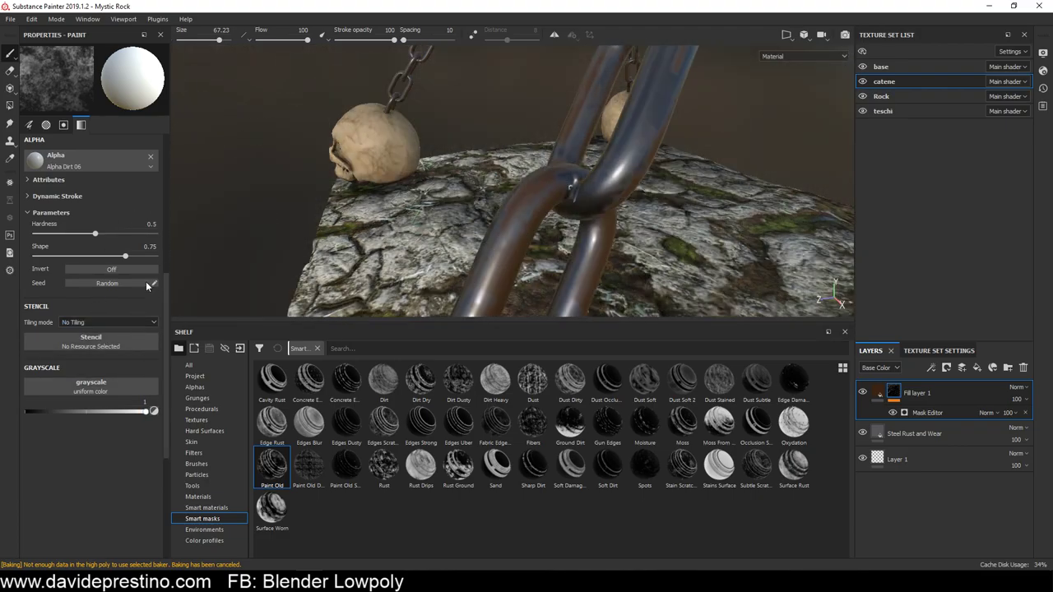
pyautogui.scroll(5, 142, 256)
pyautogui.scroll(-1, 141, 255)
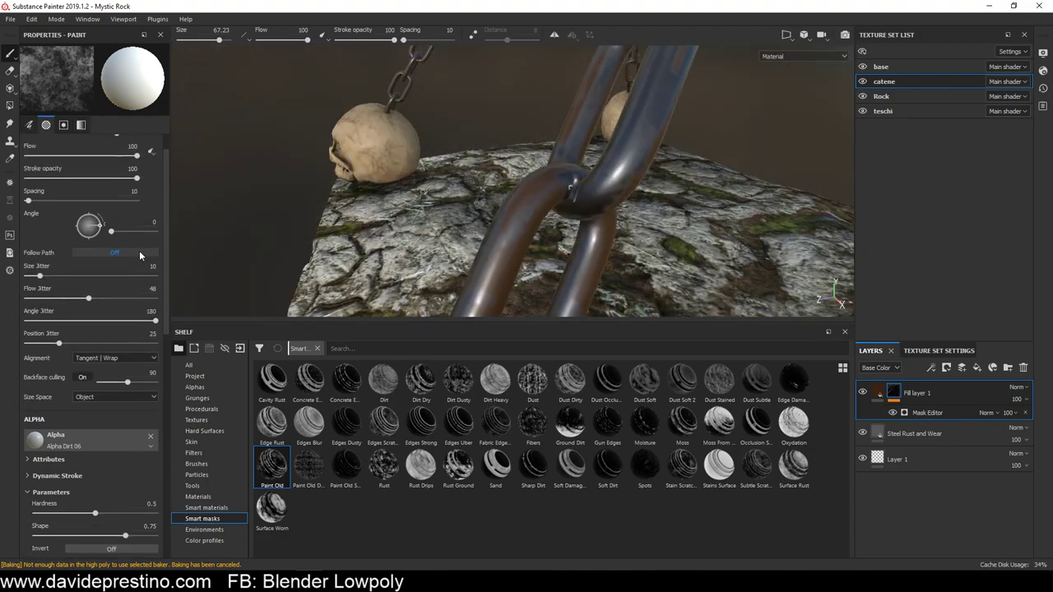
pyautogui.scroll(-1, 107, 333)
pyautogui.scroll(2, 116, 196)
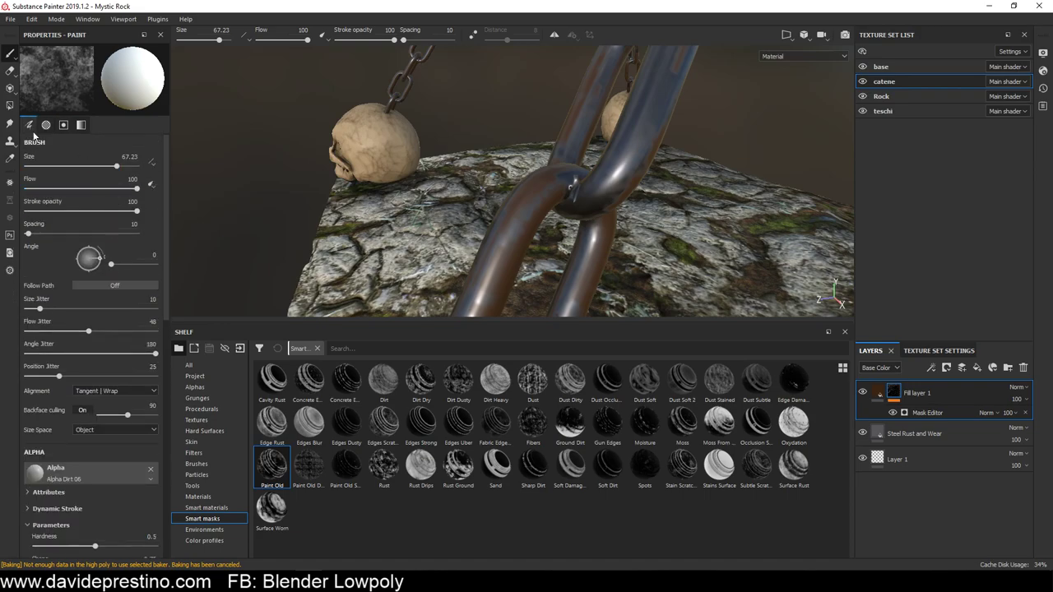
pyautogui.scroll(-3, 150, 445)
pyautogui.scroll(-2, 154, 378)
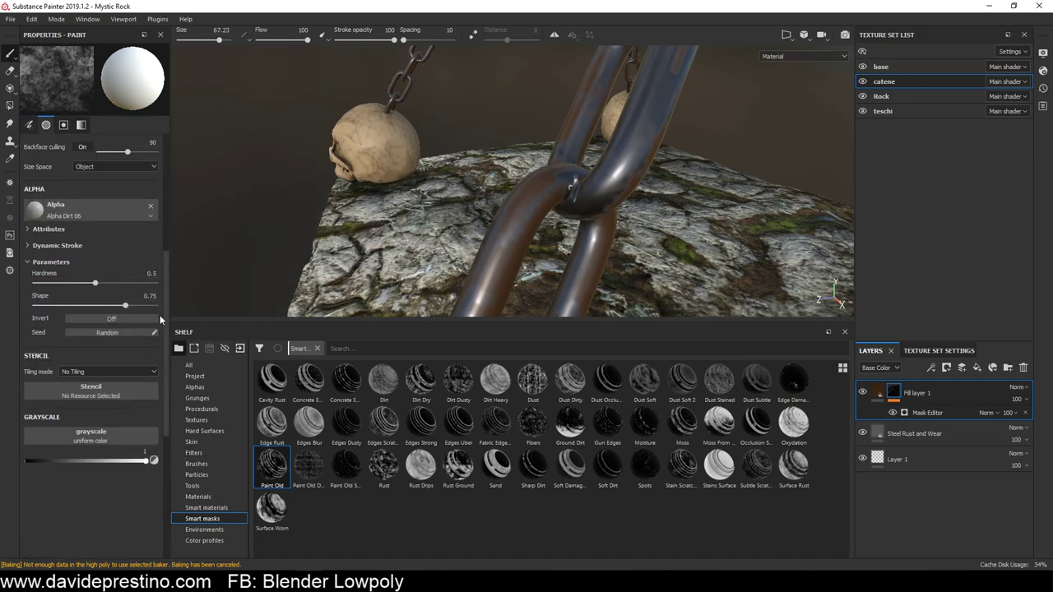
# Remove the dirt alpha, shrink the brush to 0.63, and return to Fill layer 1's content
pyautogui.click(151, 210)
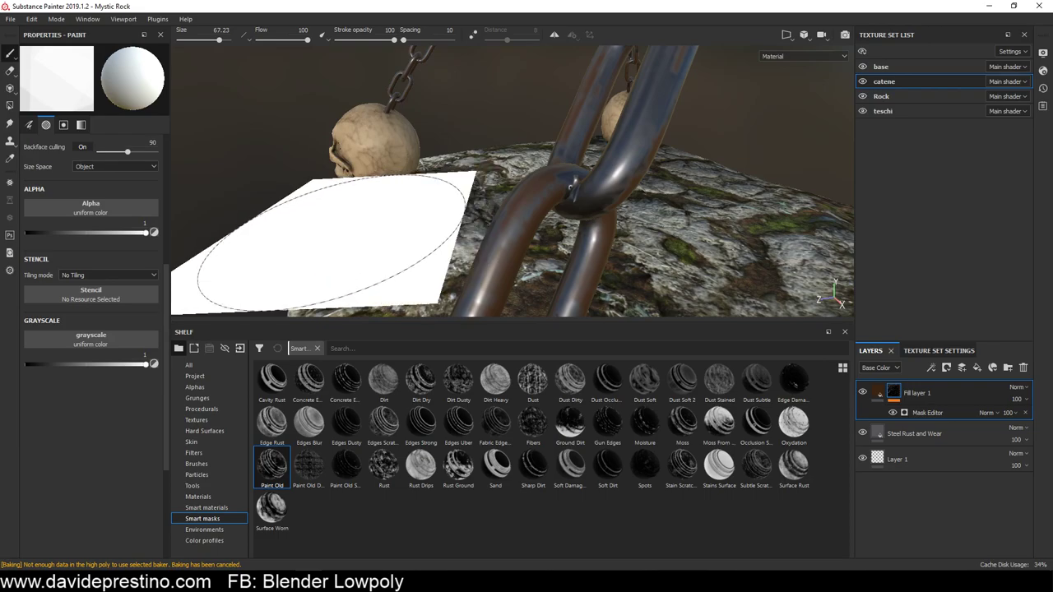
pyautogui.press('[')
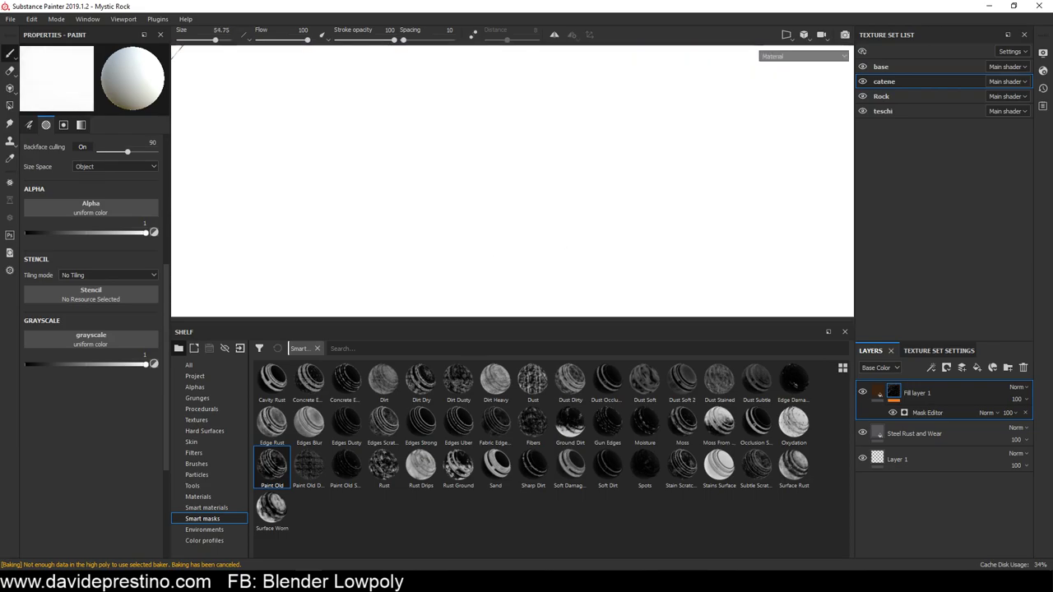
pyautogui.press('[')
pyautogui.press('[')
pyautogui.press('[')
pyautogui.keyDown('ctrl'); pyautogui.moveTo(551, 258); pyautogui.dragTo(655, 245, button='right'); pyautogui.keyUp('ctrl')
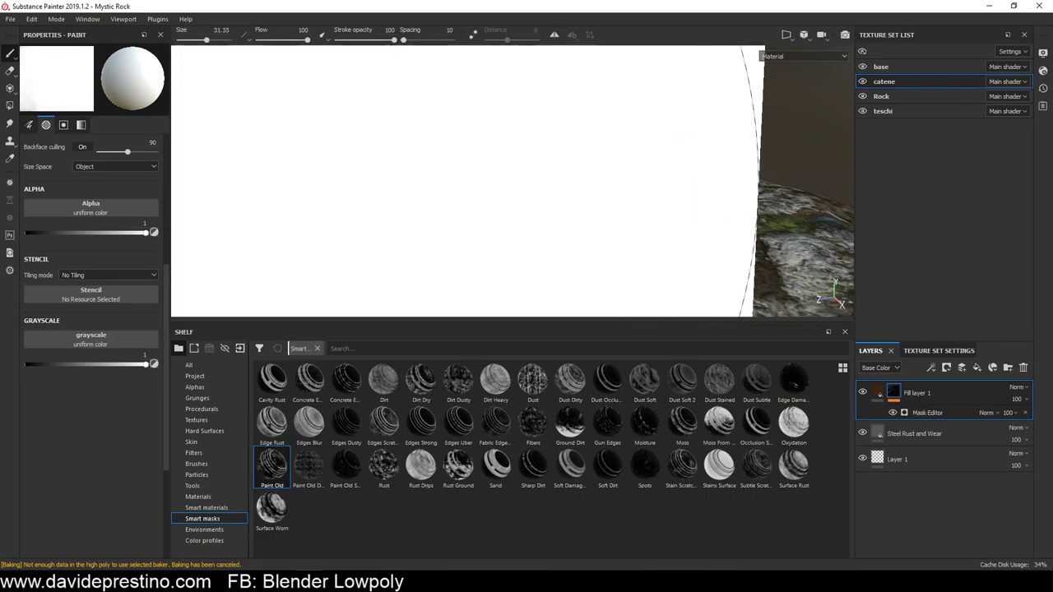
pyautogui.keyDown('alt'); pyautogui.moveTo(655, 245); pyautogui.dragTo(564, 172); pyautogui.keyUp('alt')
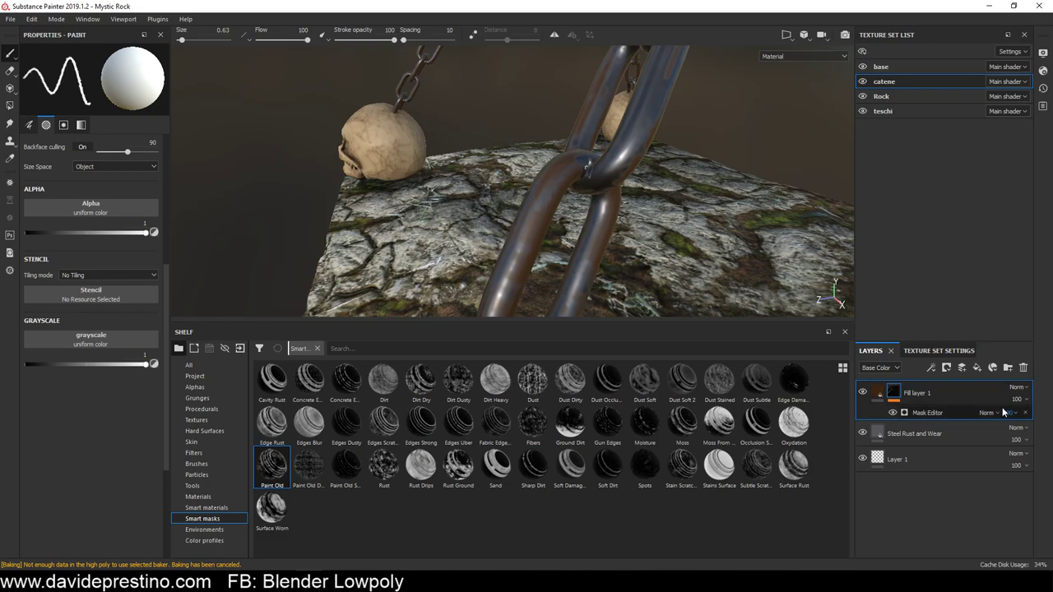
pyautogui.click(876, 392)
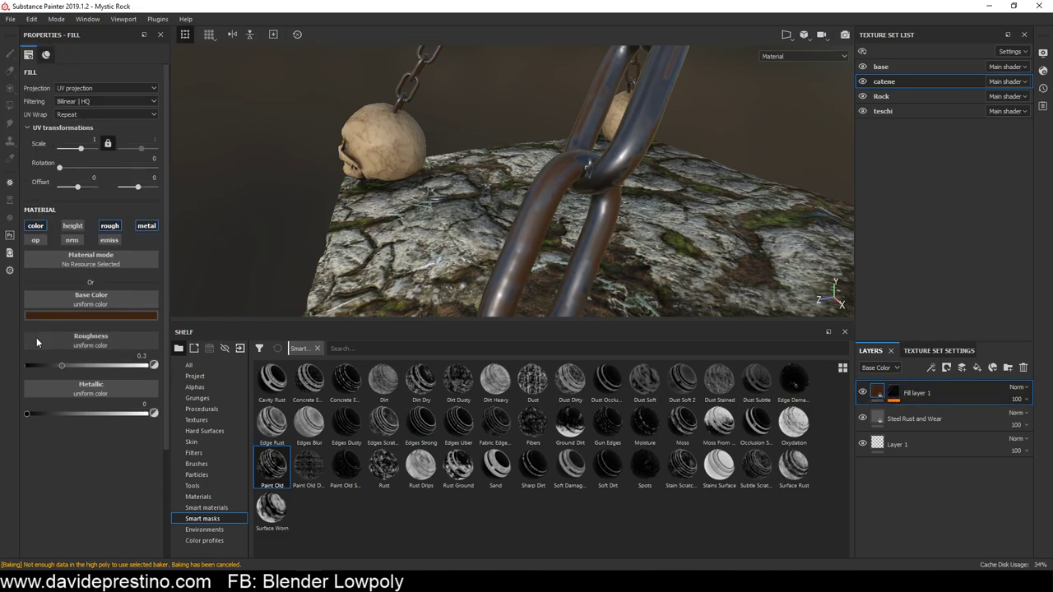
# Enable the fill's height channel and set Height to about 0.0714
pyautogui.click(72, 227)
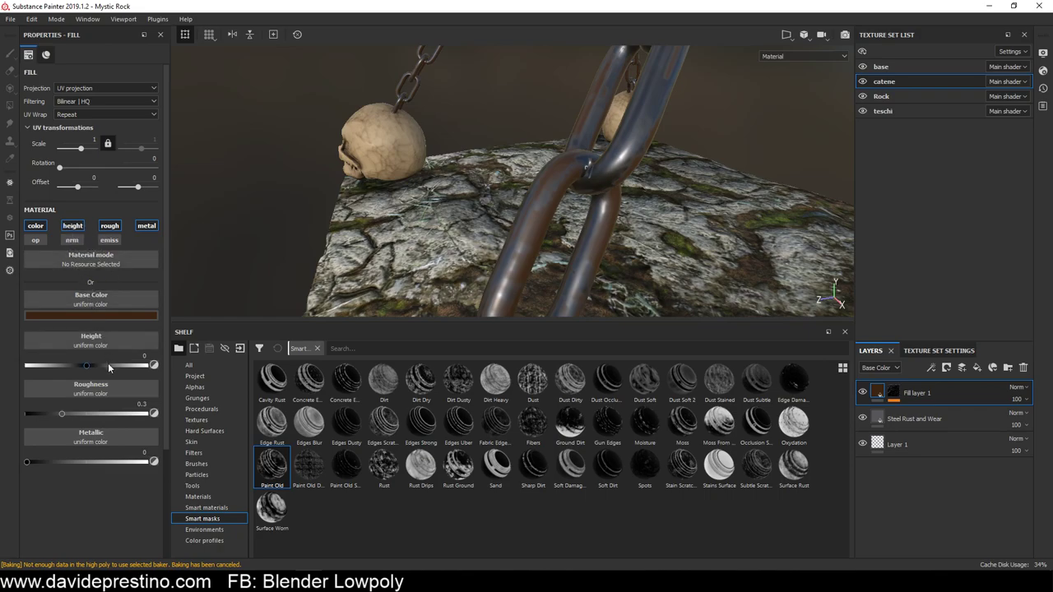
pyautogui.moveTo(87, 367); pyautogui.dragTo(92, 379)
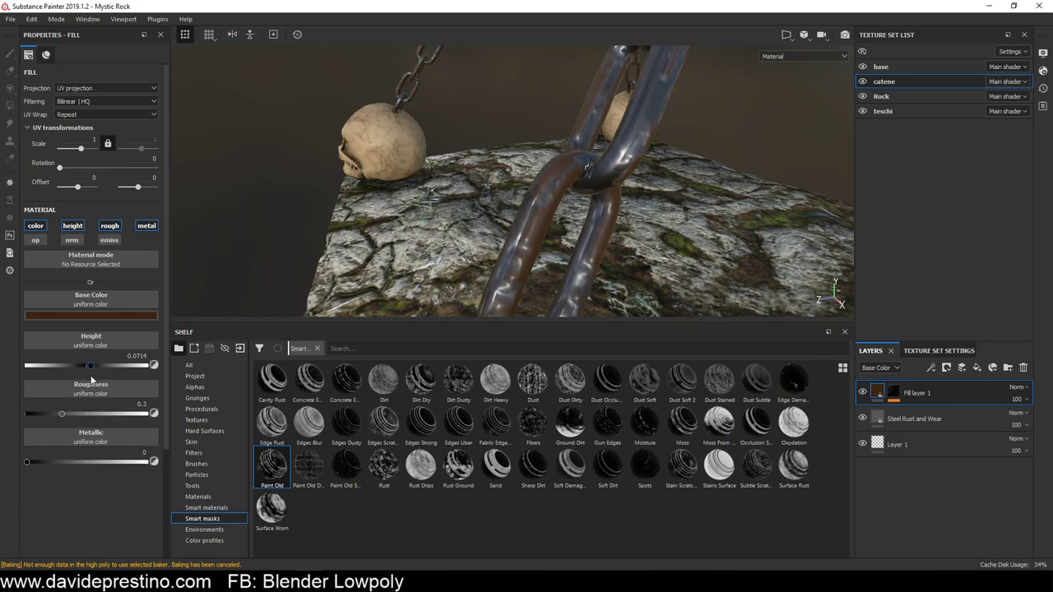
pyautogui.scroll(-2, 590, 195)
pyautogui.scroll(-2, 590, 195)
pyautogui.scroll(-2, 590, 195)
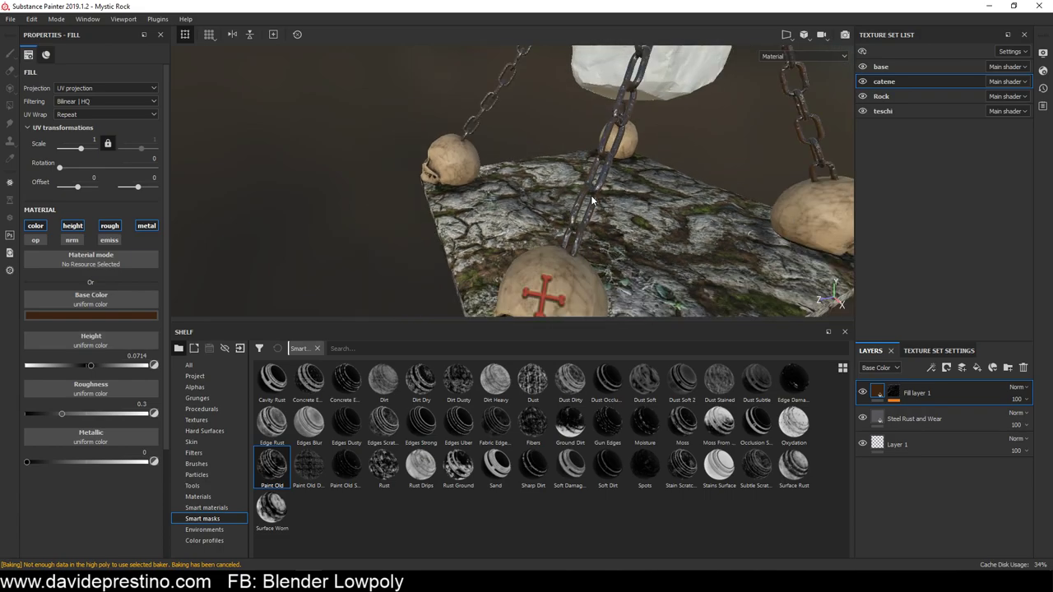
# Orbit around the rock and pillar to inspect the chains' new surface relief
pyautogui.moveTo(541, 198)
pyautogui.keyDown('alt'); pyautogui.mouseDown()
pyautogui.moveTo(588, 311)
pyautogui.moveTo(573, 179)
pyautogui.mouseUp(); pyautogui.keyUp('alt')
pyautogui.scroll(2, 573, 179)
pyautogui.scroll(2, 574, 179)
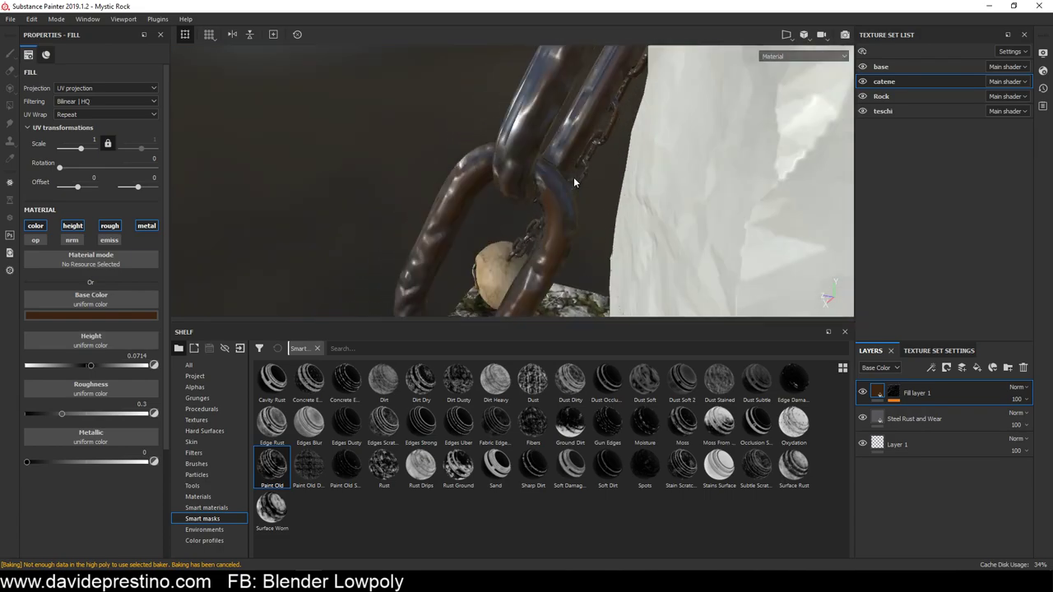
pyautogui.scroll(2, 574, 180)
pyautogui.scroll(-2, 573, 177)
pyautogui.scroll(-2, 573, 176)
pyautogui.scroll(-1, 573, 177)
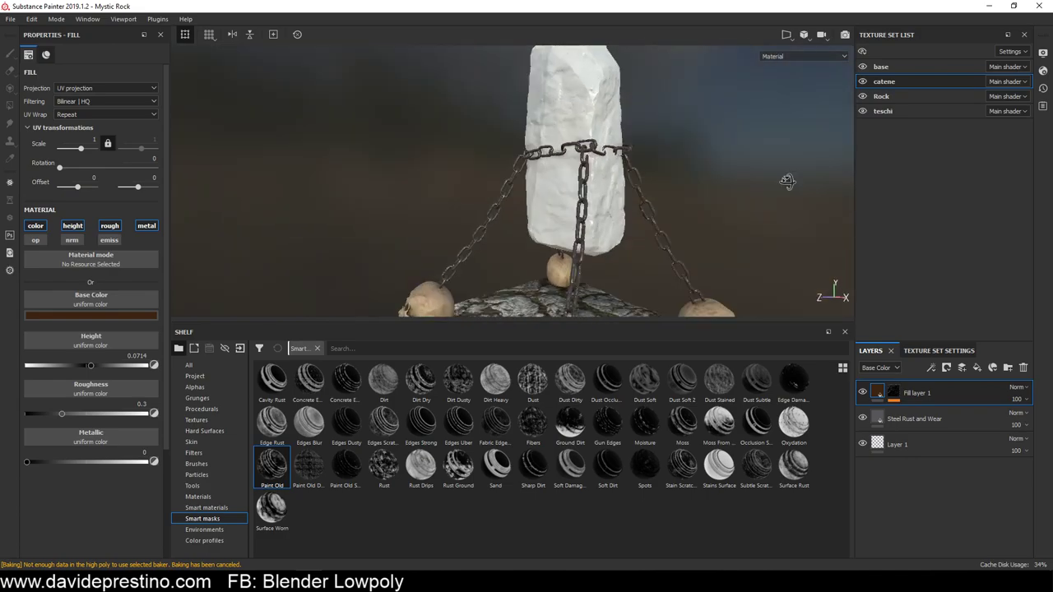
pyautogui.moveTo(738, 219)
pyautogui.keyDown('alt'); pyautogui.mouseDown()
pyautogui.moveTo(714, 132)
pyautogui.moveTo(617, 223)
pyautogui.moveTo(376, 210)
pyautogui.moveTo(544, 212)
pyautogui.moveTo(464, 206)
pyautogui.mouseUp(); pyautogui.keyUp('alt')
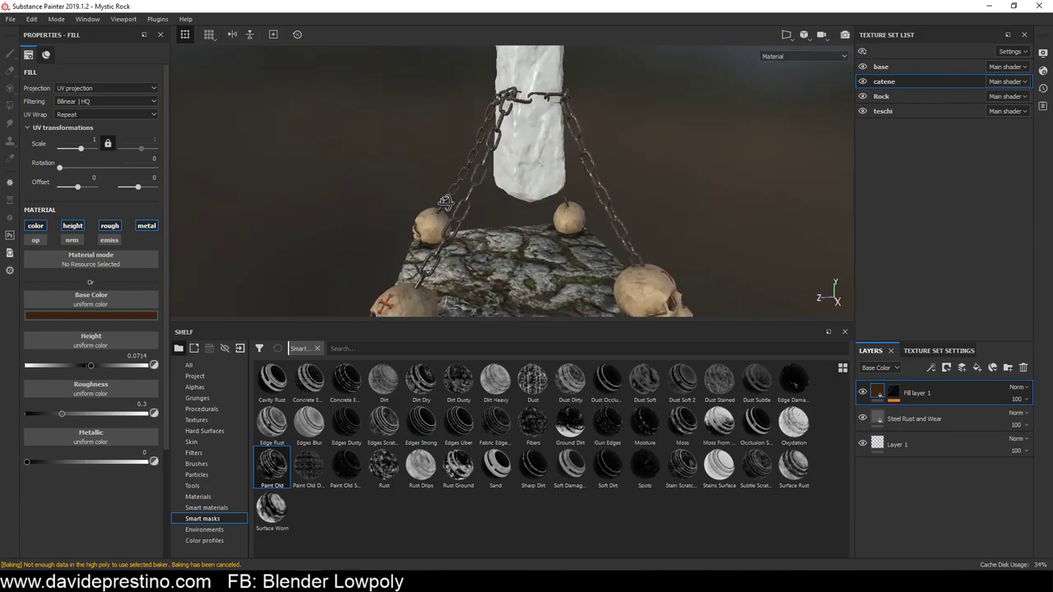
pyautogui.moveTo(465, 206)
pyautogui.keyDown('alt'); pyautogui.mouseDown()
pyautogui.moveTo(445, 221)
pyautogui.moveTo(573, 196)
pyautogui.mouseUp(); pyautogui.keyUp('alt')
pyautogui.scroll(5, 445, 220)
pyautogui.scroll(2, 572, 196)
pyautogui.keyDown('alt'); pyautogui.moveTo(564, 187); pyautogui.dragTo(587, 176); pyautogui.keyUp('alt')
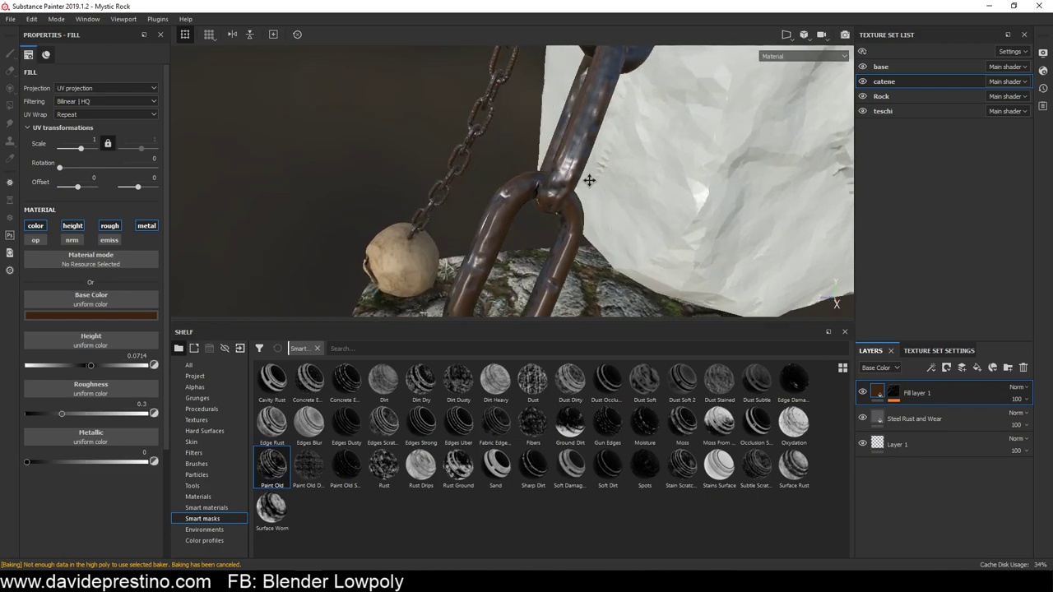
# Add a fill layer with height, normal, opacity, emissive and metallic off and roughness 1
pyautogui.click(977, 369)
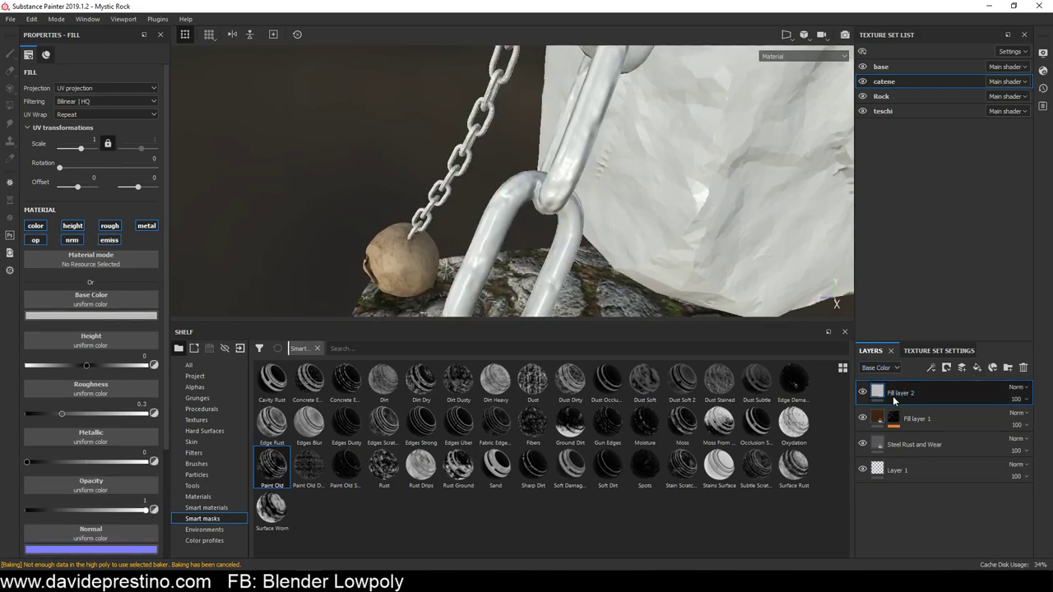
pyautogui.click(73, 226)
pyautogui.click(71, 239)
pyautogui.click(41, 239)
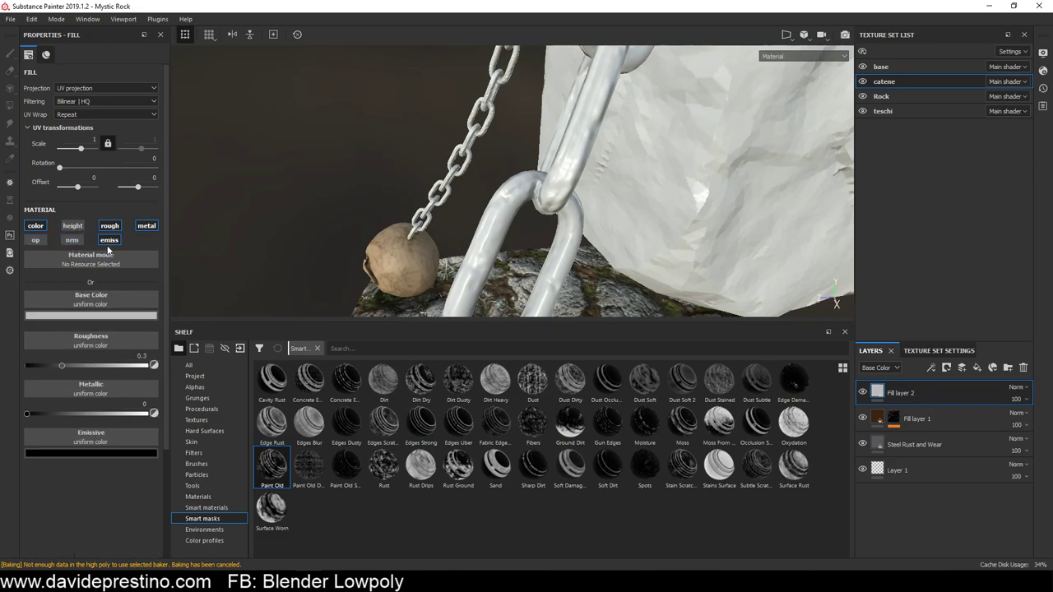
pyautogui.click(109, 240)
pyautogui.click(144, 225)
pyautogui.moveTo(80, 364); pyautogui.dragTo(214, 366)
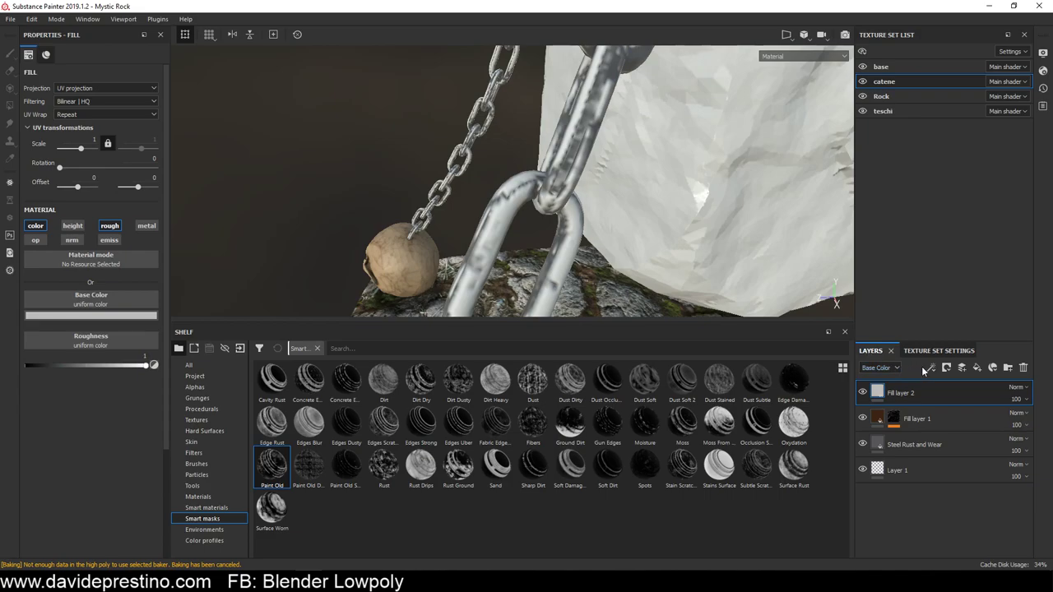
# Set Fill layer 2 to Multiply blending, give it a black mask, and pick the Rust smart mask
pyautogui.click(1013, 390)
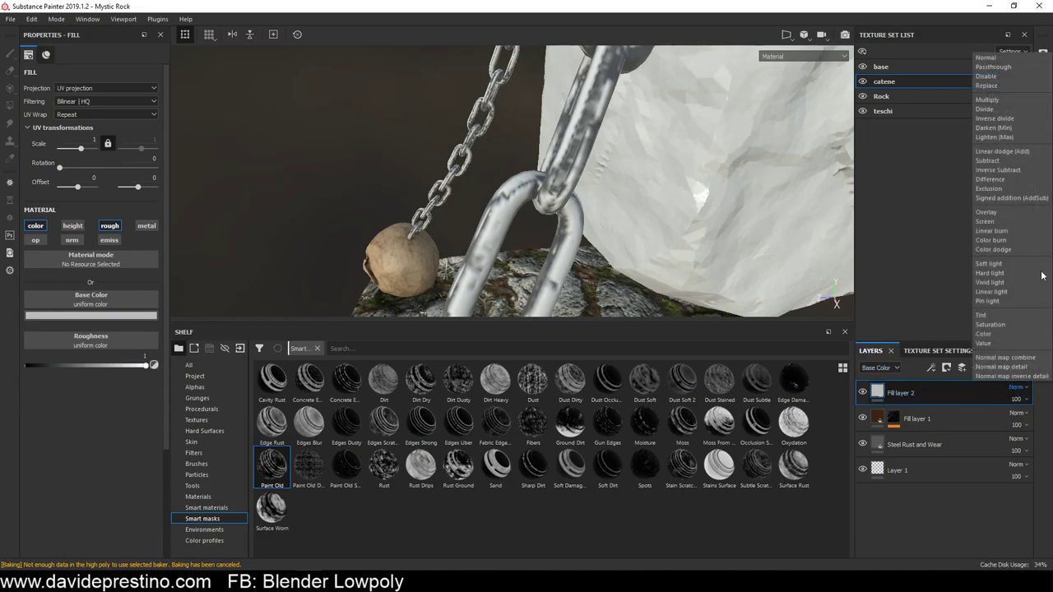
pyautogui.click(989, 100)
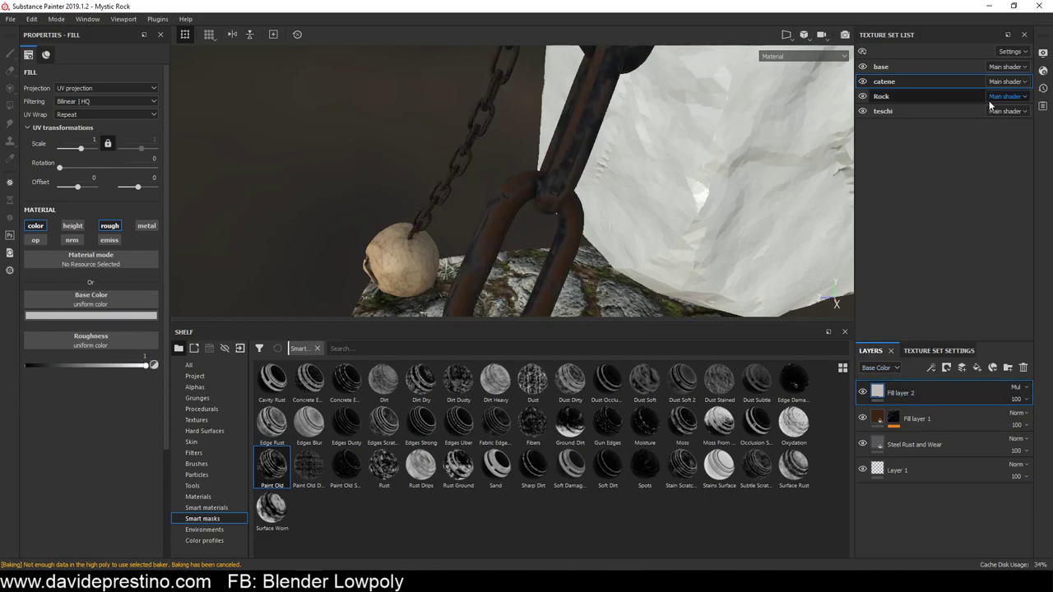
pyautogui.click(947, 369)
pyautogui.click(964, 392)
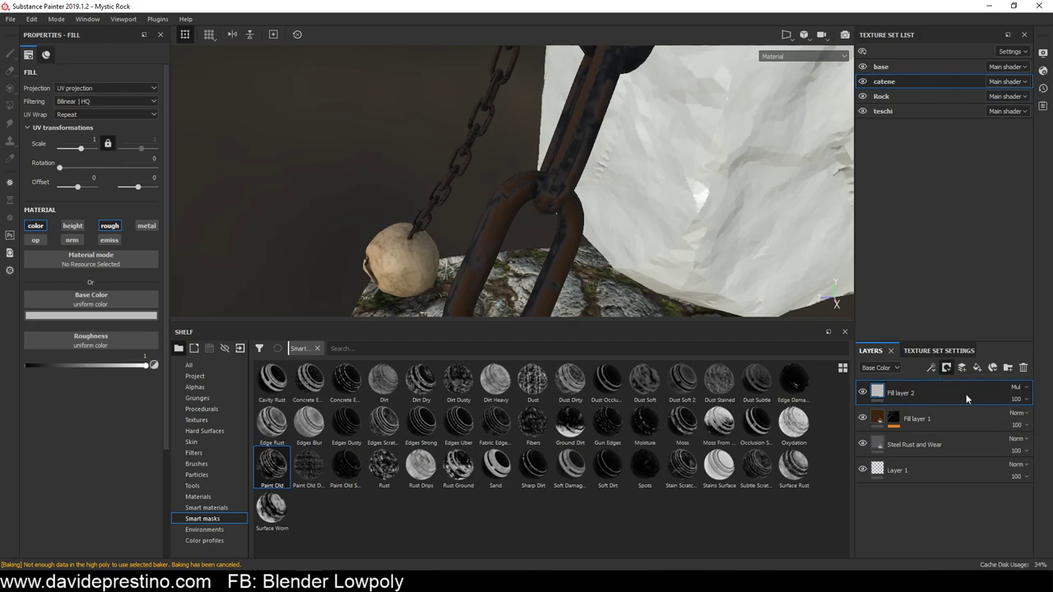
pyautogui.click(896, 393)
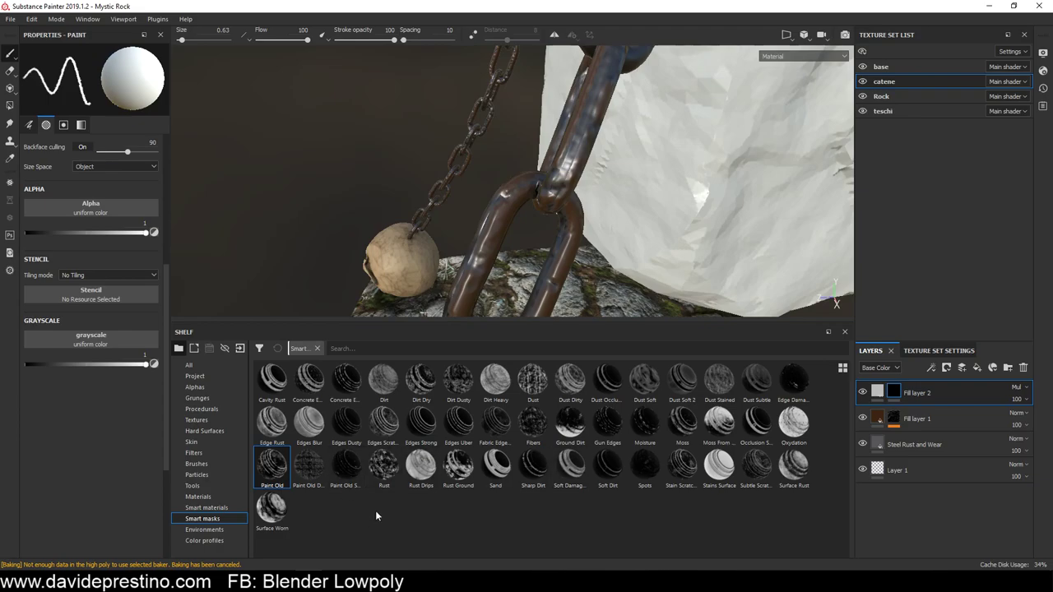
pyautogui.click(385, 471)
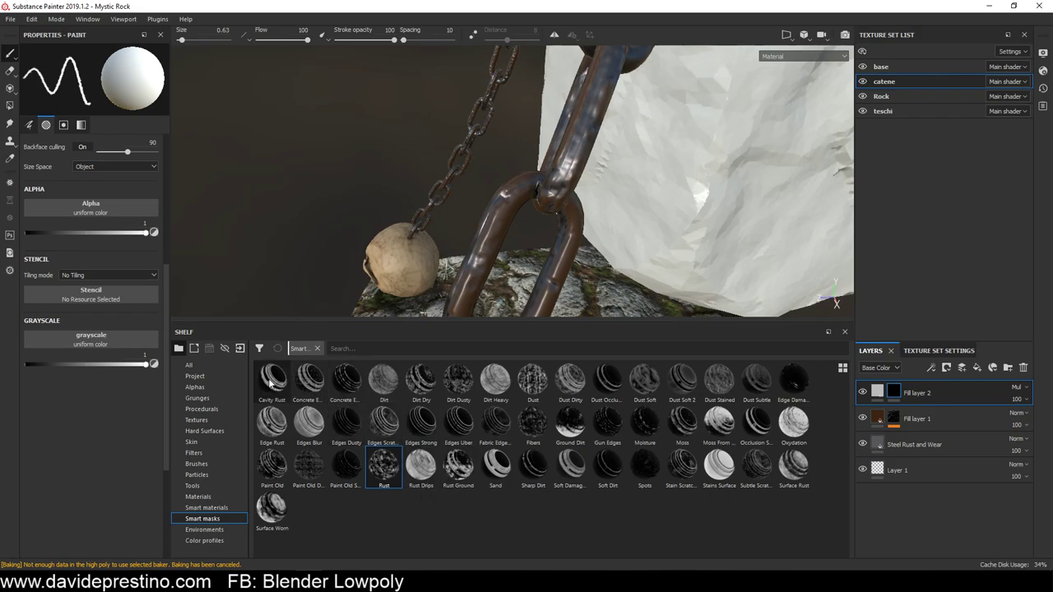
# Replace a trial Cavity Rust mask on Fill layer 2 with the Dust Occlusion smart mask
pyautogui.moveTo(272, 377); pyautogui.dragTo(894, 392)
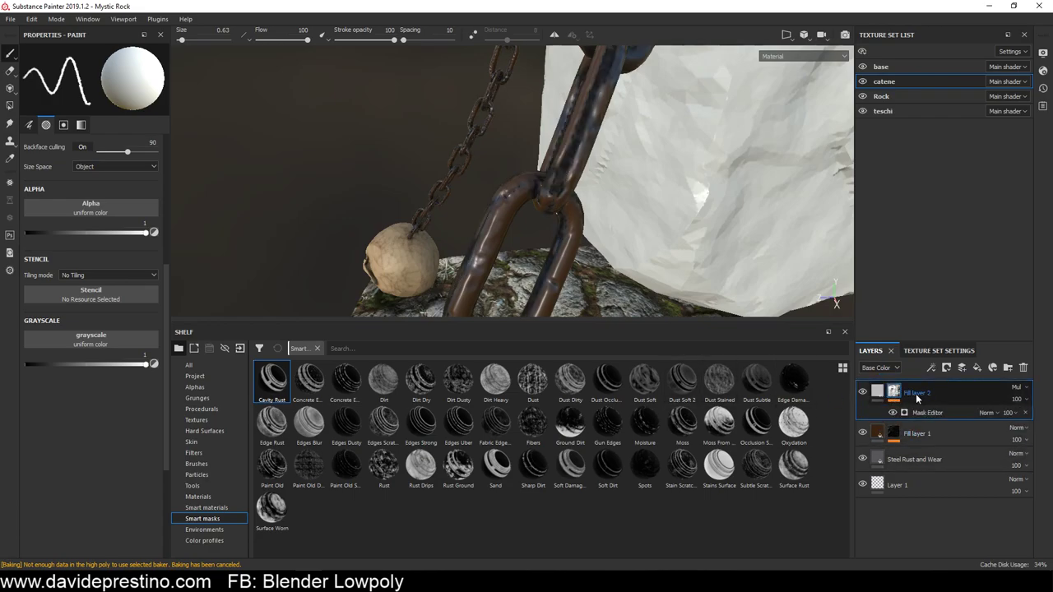
pyautogui.hotkey('ctrl', 'z')
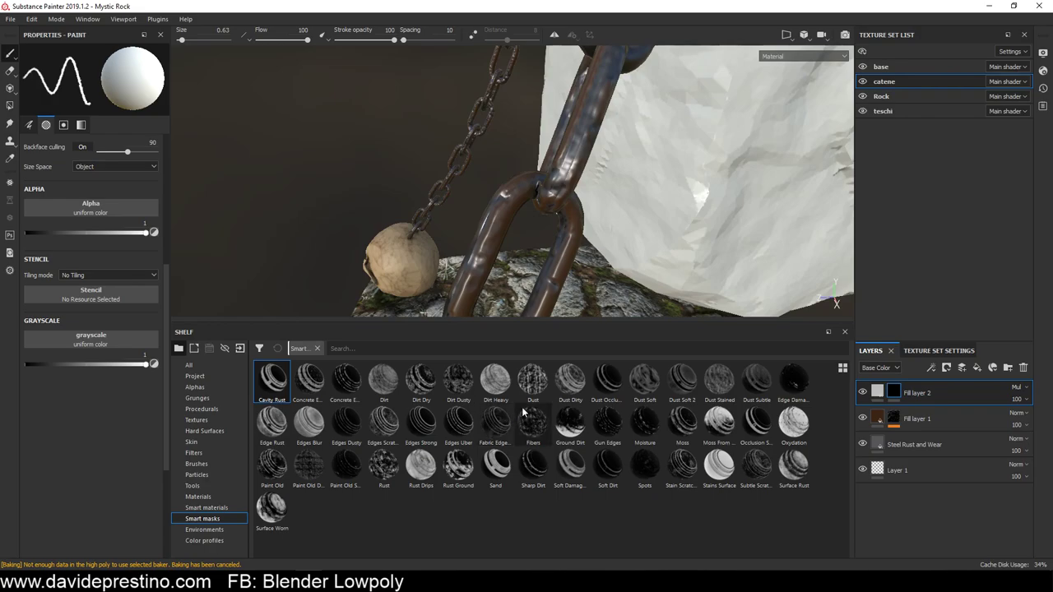
pyautogui.moveTo(607, 380); pyautogui.dragTo(907, 390)
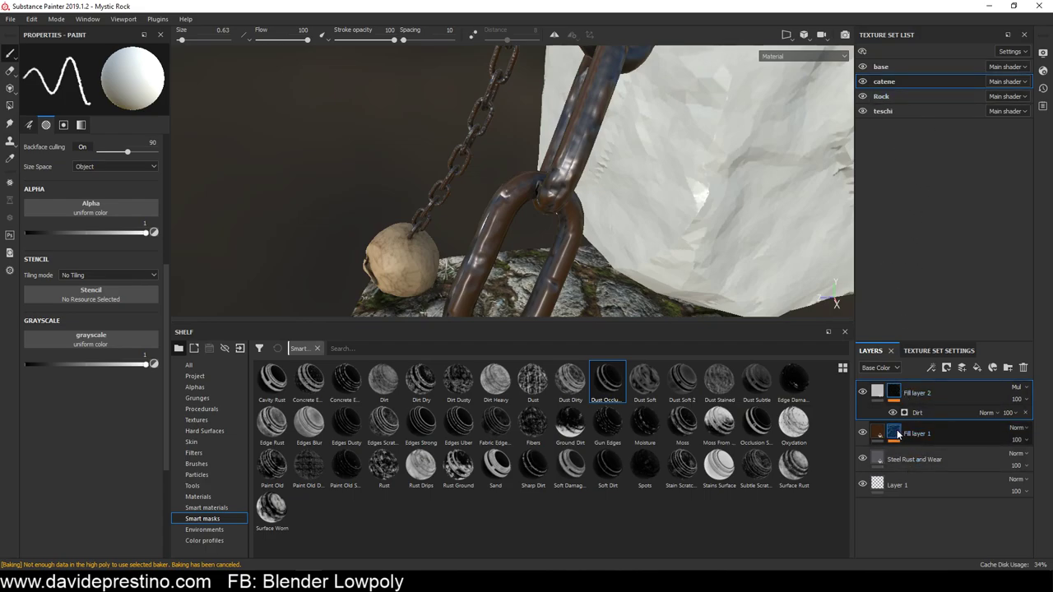
# Clear Fill layer 1's mask effect, apply the Rust smart mask, and orbit to view the chains
pyautogui.click(898, 435)
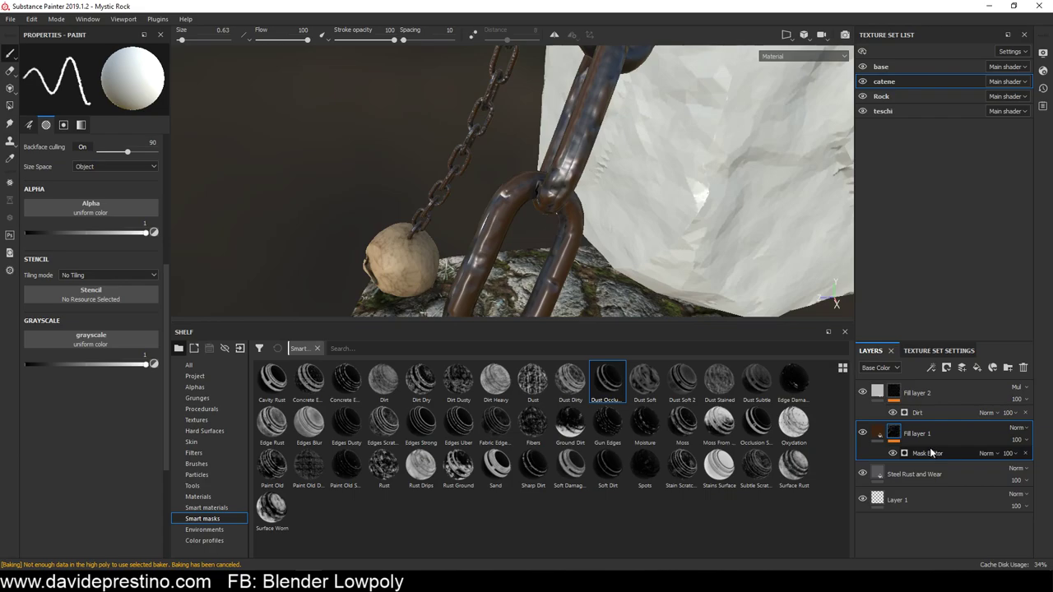
pyautogui.click(1025, 453)
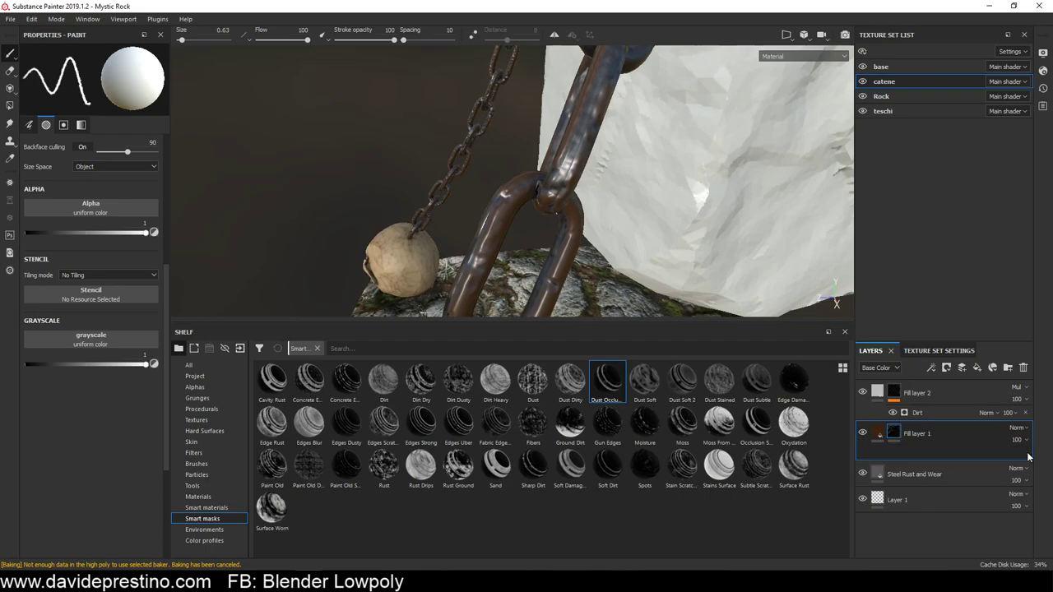
pyautogui.moveTo(384, 477); pyautogui.dragTo(897, 438)
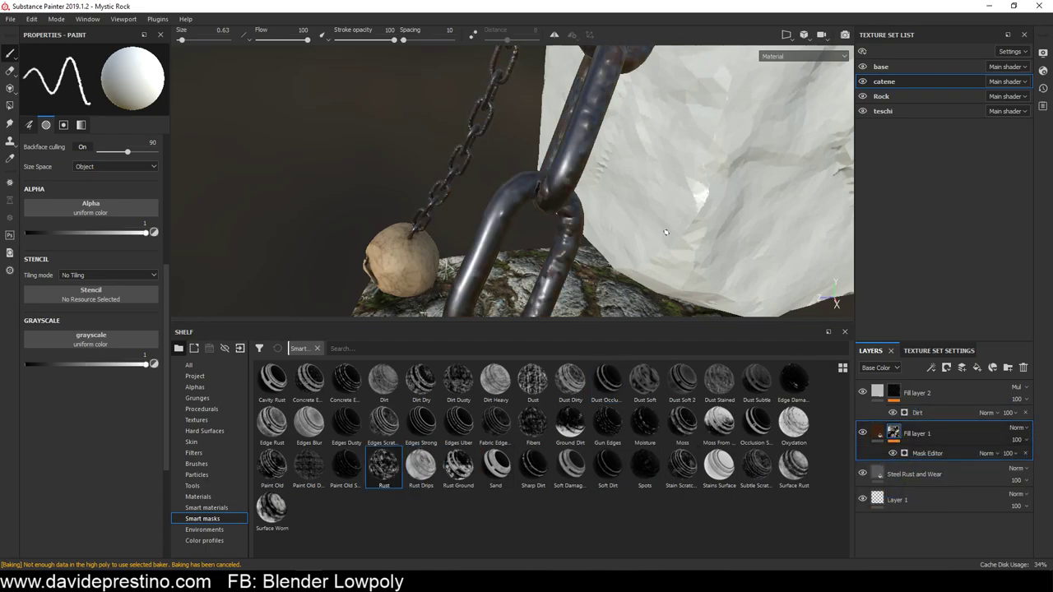
pyautogui.keyDown('alt'); pyautogui.moveTo(665, 229); pyautogui.dragTo(664, 225); pyautogui.keyUp('alt')
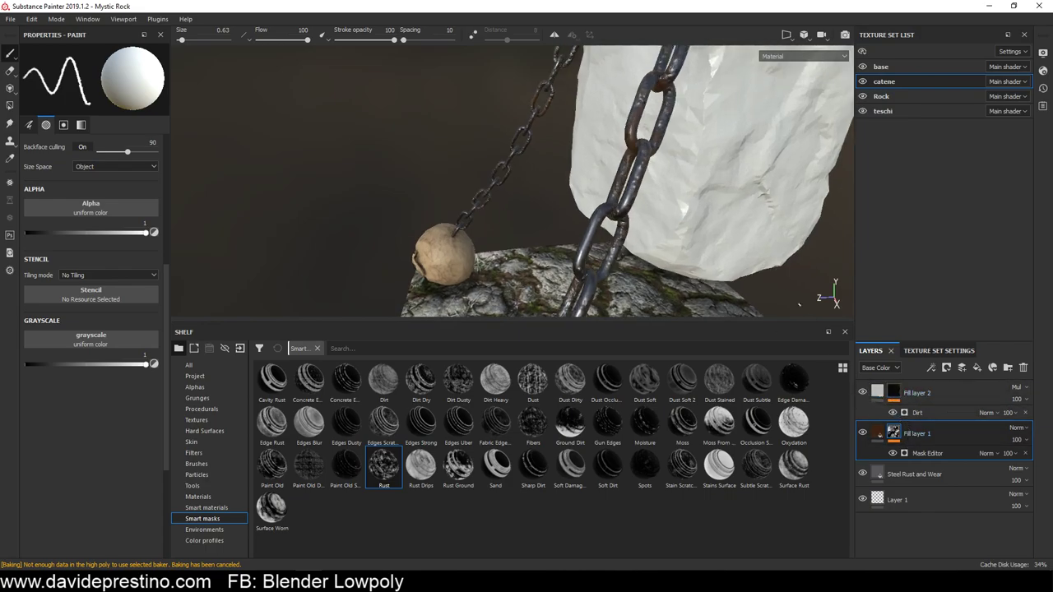
pyautogui.keyDown('alt'); pyautogui.moveTo(669, 107); pyautogui.dragTo(609, 172); pyautogui.keyUp('alt')
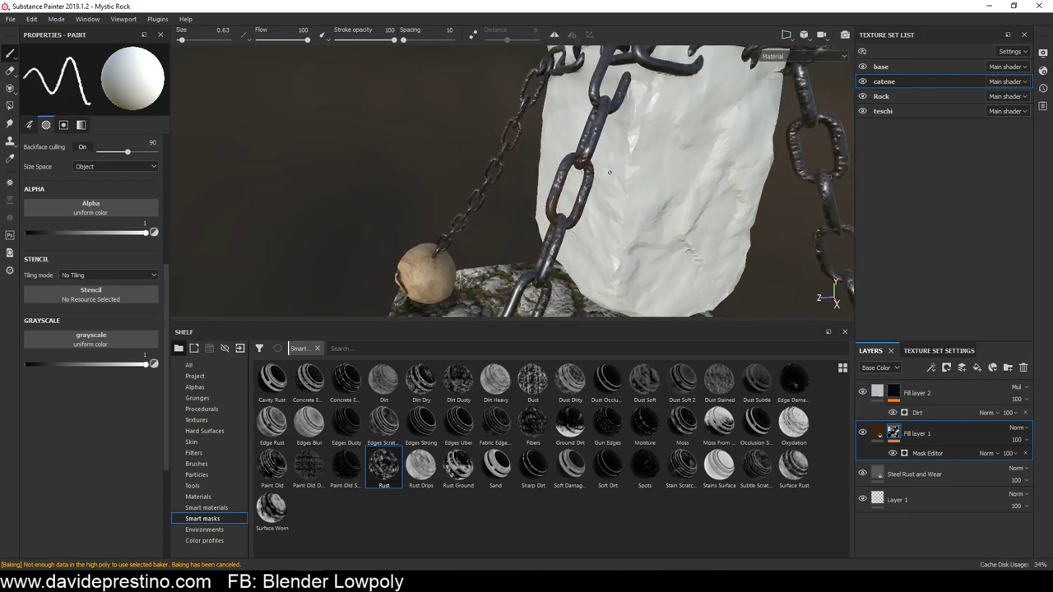
pyautogui.scroll(4, 609, 172)
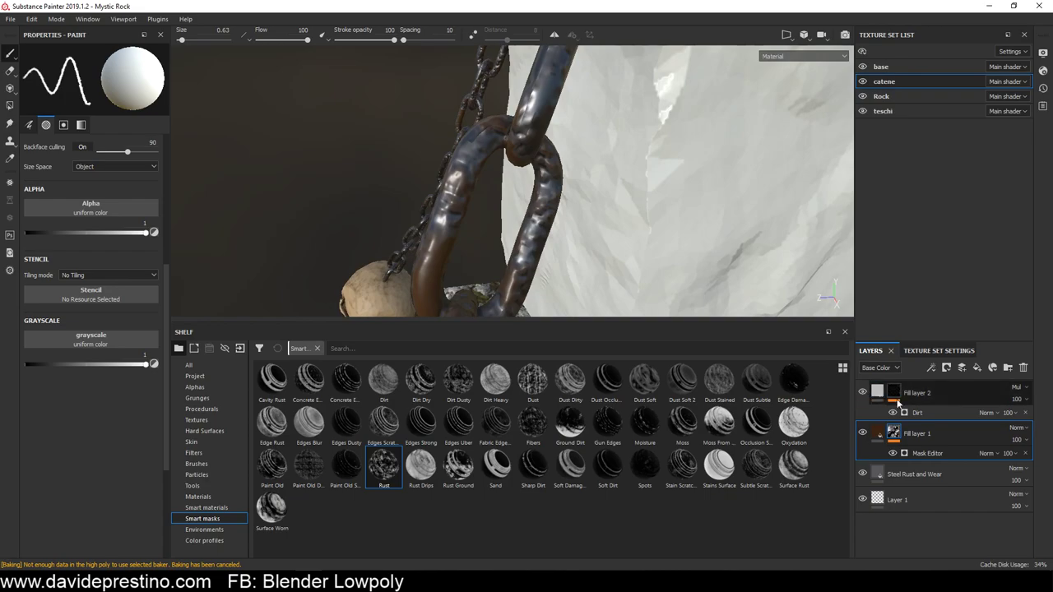
# Darken Fill layer 2's base colour to near-black
pyautogui.click(877, 392)
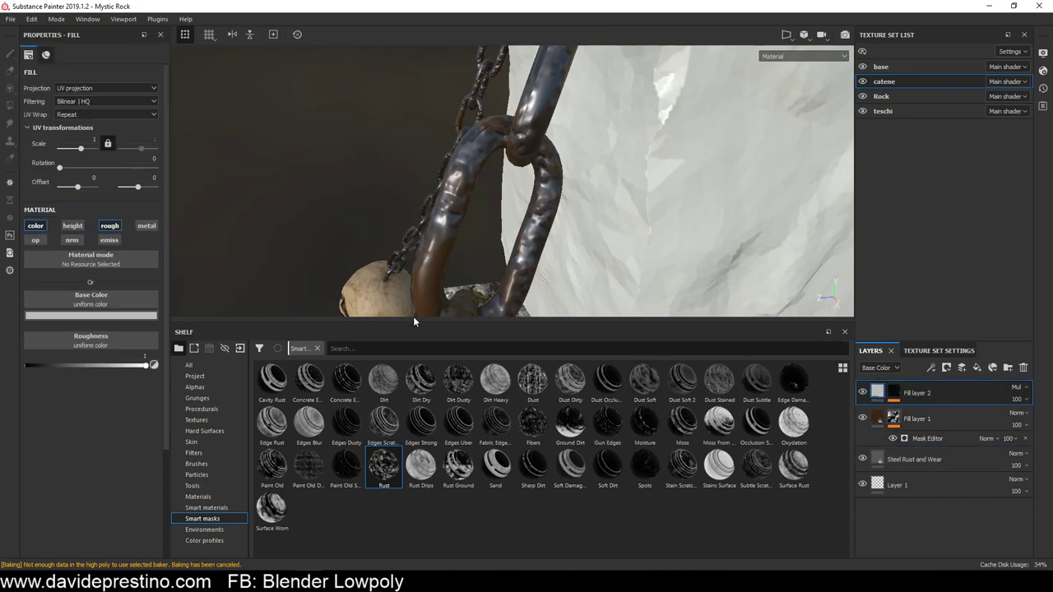
pyautogui.click(84, 315)
pyautogui.moveTo(94, 364); pyautogui.dragTo(67, 438)
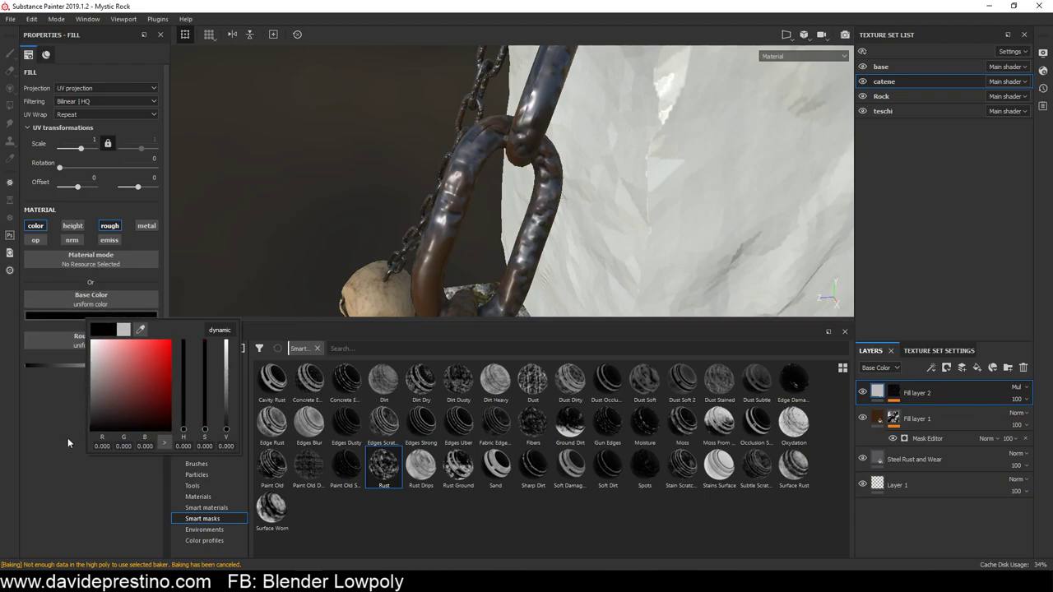
pyautogui.click(564, 343)
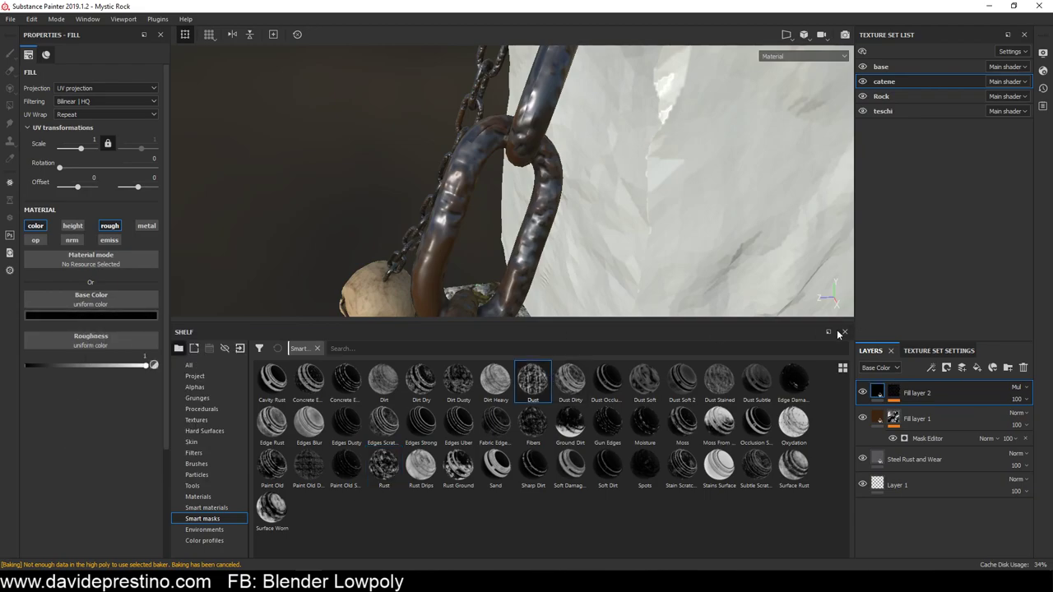
# Shrink the shelf to inspect the white pillar, then restore it and switch to the texture library
pyautogui.moveTo(771, 323); pyautogui.dragTo(770, 475)
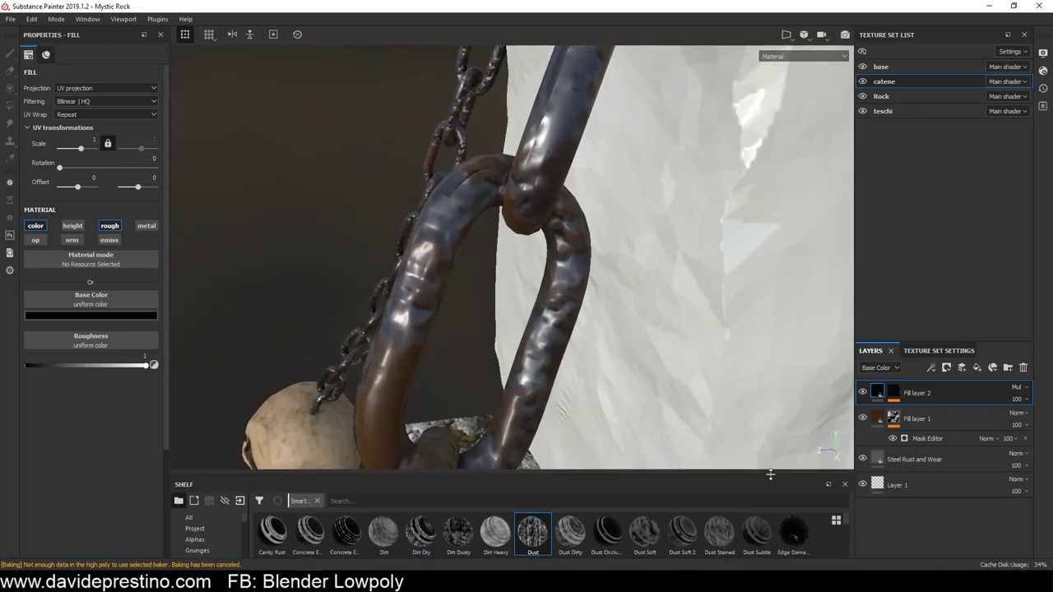
pyautogui.scroll(-3, 576, 238)
pyautogui.scroll(-4, 577, 231)
pyautogui.scroll(-3, 583, 222)
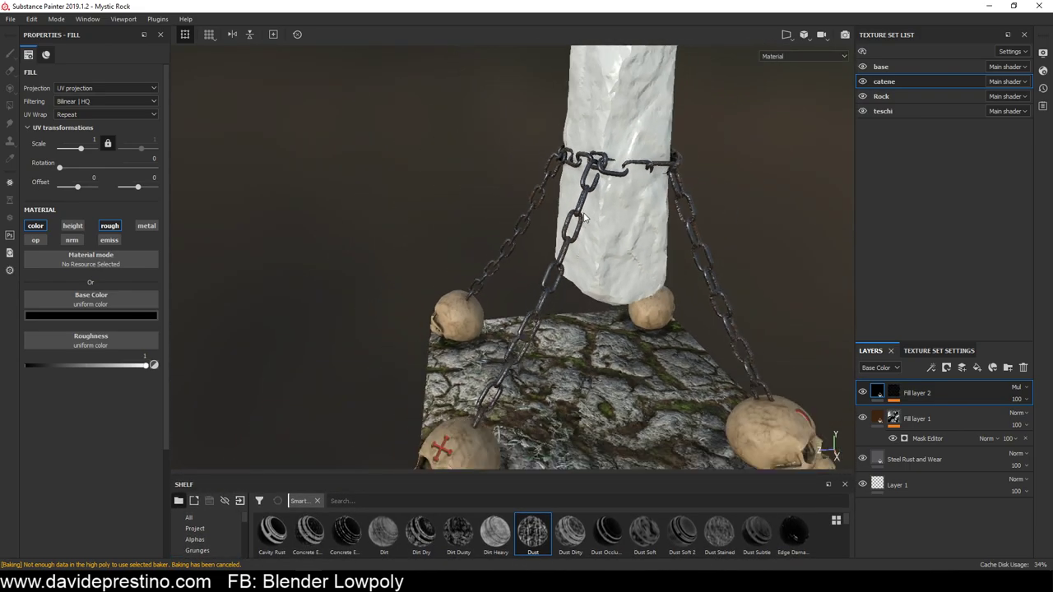
pyautogui.scroll(-3, 584, 218)
pyautogui.moveTo(584, 218)
pyautogui.keyDown('alt'); pyautogui.mouseDown()
pyautogui.moveTo(583, 112)
pyautogui.moveTo(535, 147)
pyautogui.moveTo(499, 264)
pyautogui.moveTo(663, 242)
pyautogui.moveTo(771, 245)
pyautogui.moveTo(329, 254)
pyautogui.moveTo(556, 243)
pyautogui.moveTo(673, 284)
pyautogui.mouseUp(); pyautogui.keyUp('alt')
pyautogui.keyDown('alt'); pyautogui.moveTo(643, 199); pyautogui.dragTo(665, 186); pyautogui.keyUp('alt')
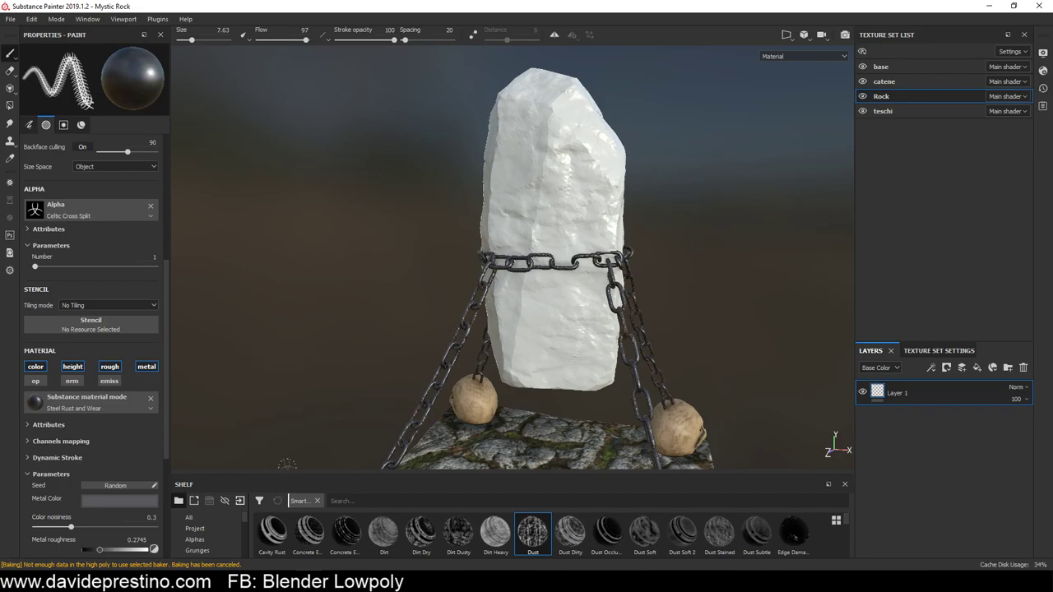
pyautogui.moveTo(288, 473); pyautogui.dragTo(288, 354)
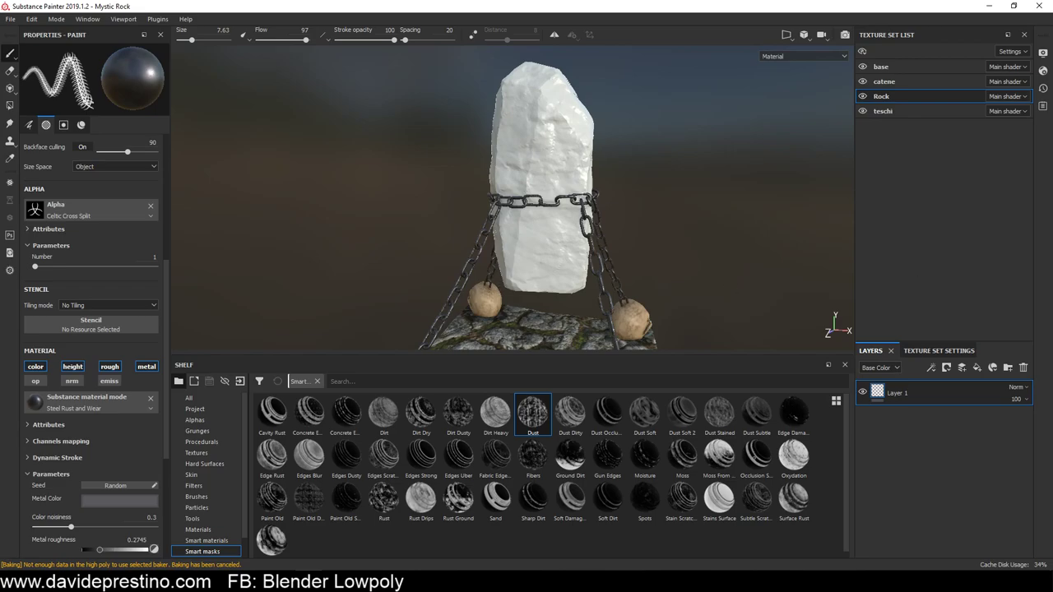
pyautogui.hotkey('alt', 'Tab')
# Browse PBR > MaterialMarathon11-20 > 14_rock_lichen, preview its rock sphere screenshot, then move Explorer aside
pyautogui.click(494, 104)
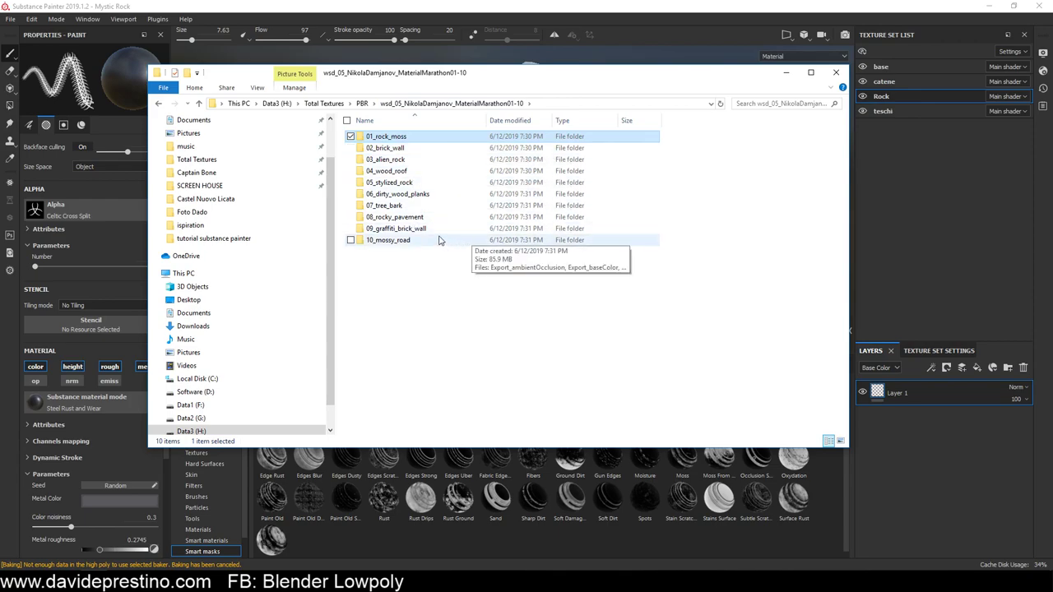
pyautogui.click(362, 104)
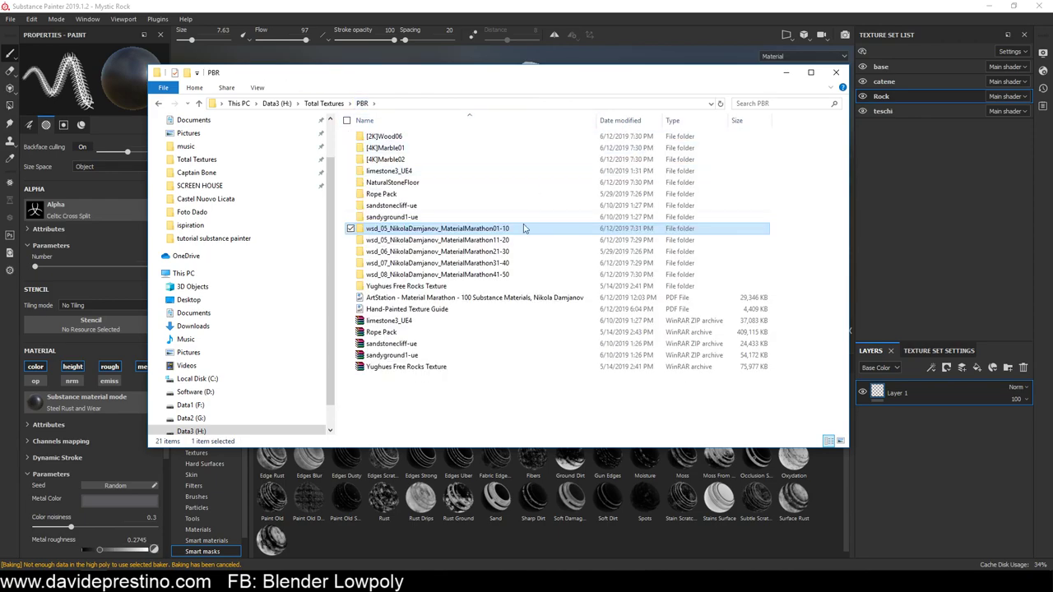
pyautogui.doubleClick(535, 240)
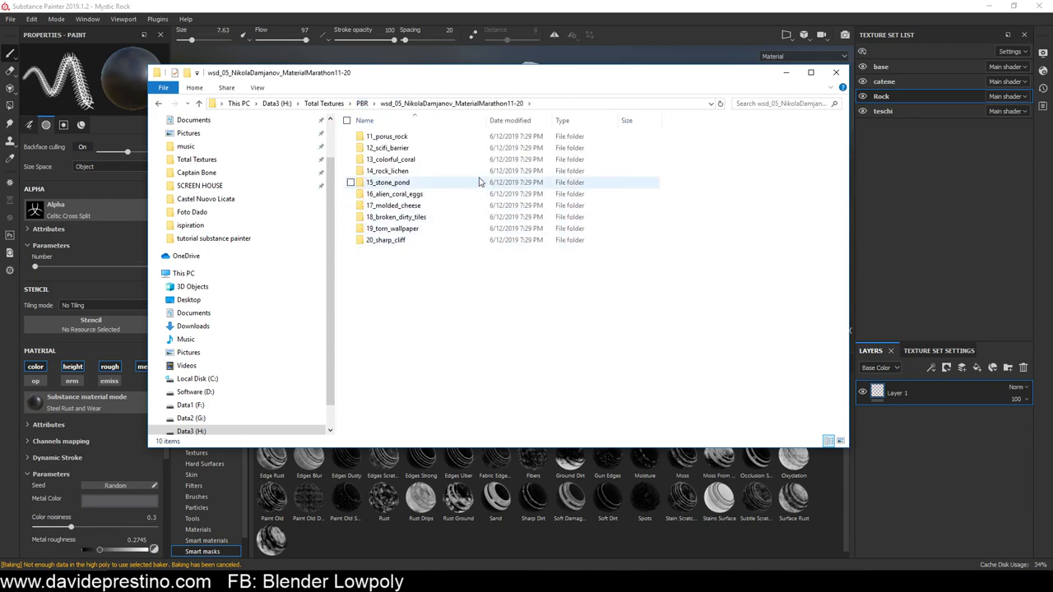
pyautogui.click(418, 171)
pyautogui.doubleClick(418, 171)
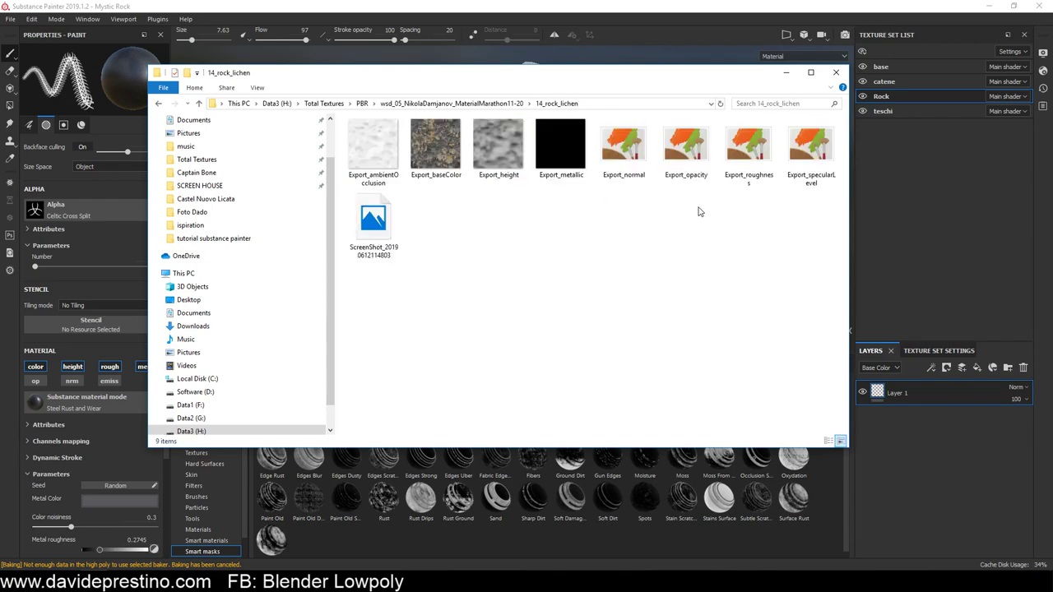
pyautogui.doubleClick(372, 218)
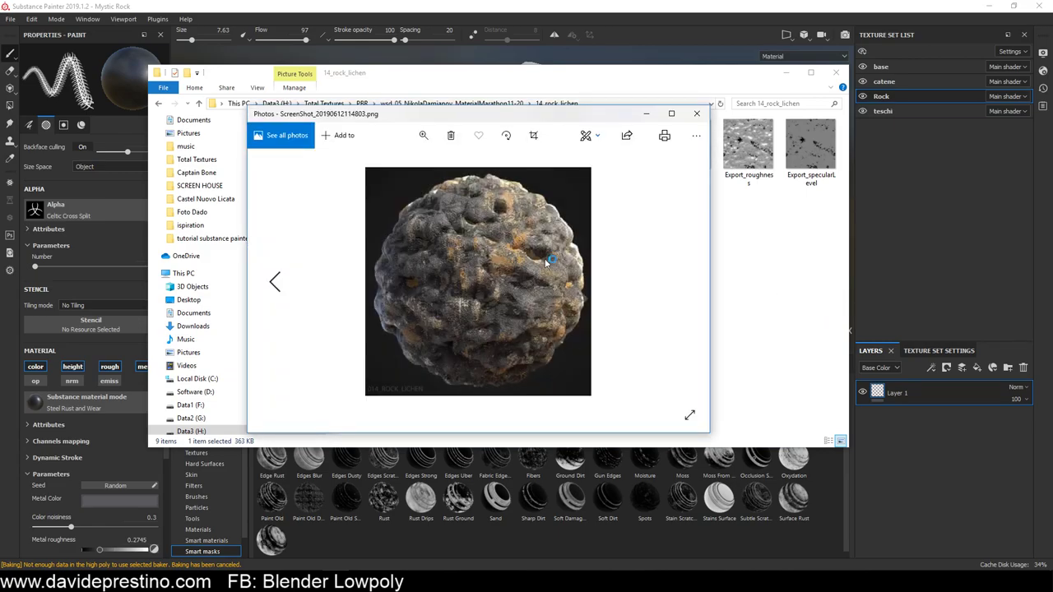
pyautogui.click(696, 113)
pyautogui.moveTo(654, 75); pyautogui.dragTo(1052, 92)
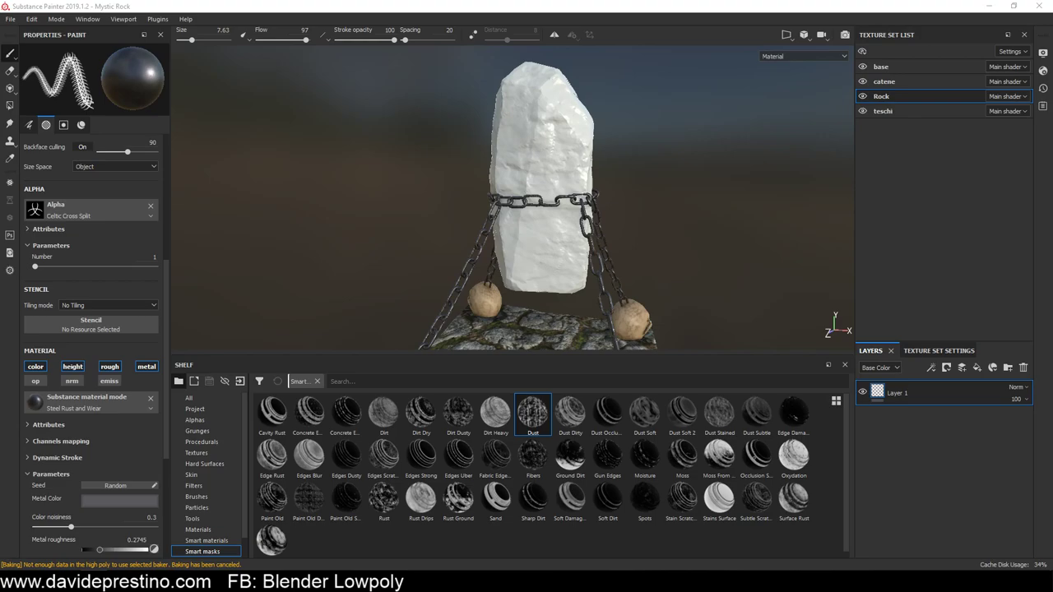
# Import the eight Export_ rock lichen maps to the shelf, all with usage set to texture
pyautogui.moveTo(473, 436); pyautogui.dragTo(450, 458)
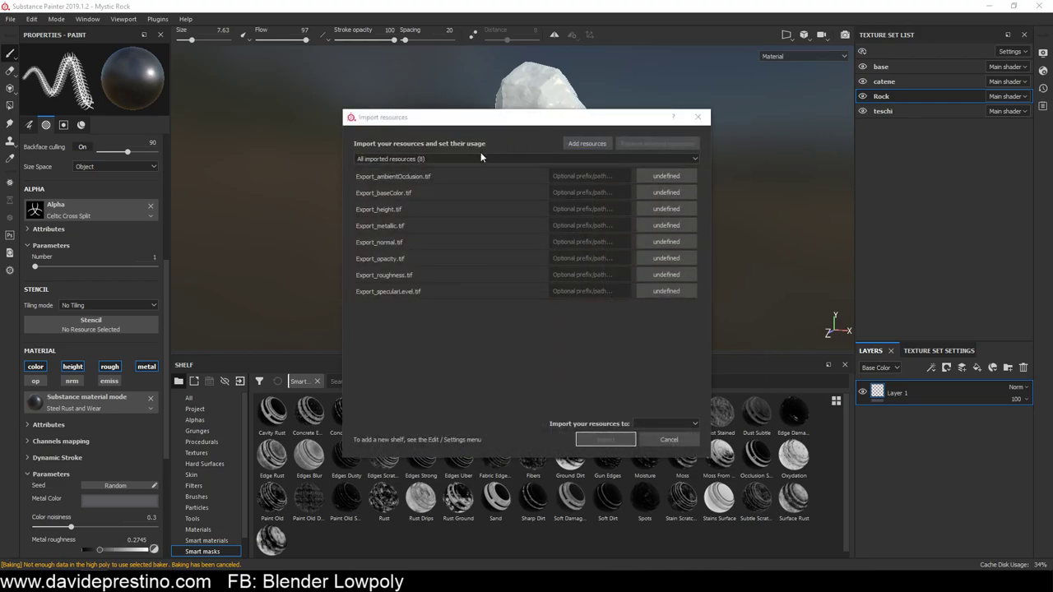
pyautogui.click(456, 174)
pyautogui.keyDown('shift'); pyautogui.click(430, 294); pyautogui.keyUp('shift')
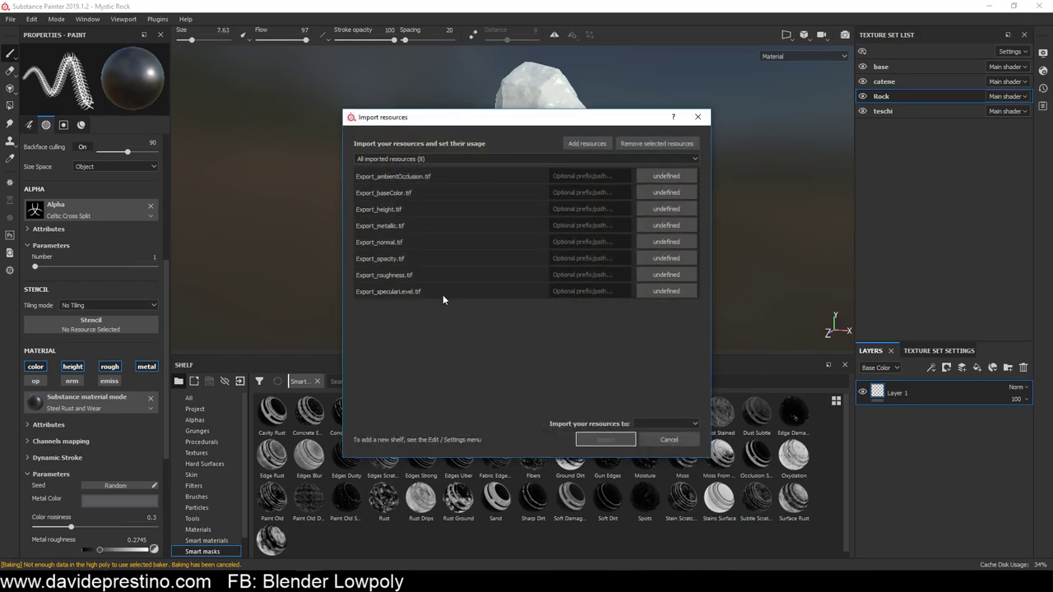
pyautogui.click(668, 175)
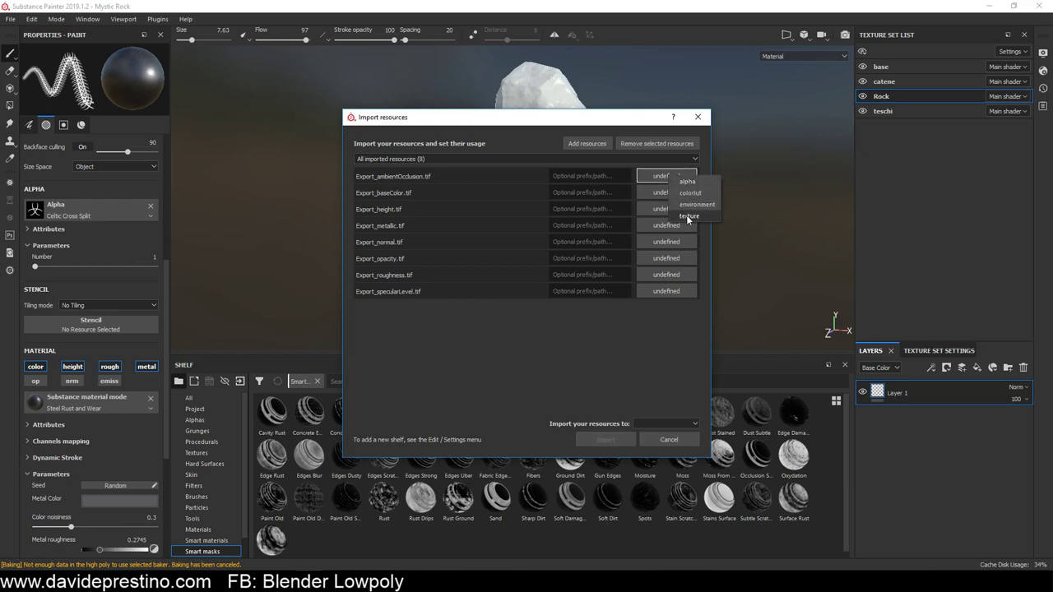
pyautogui.click(689, 216)
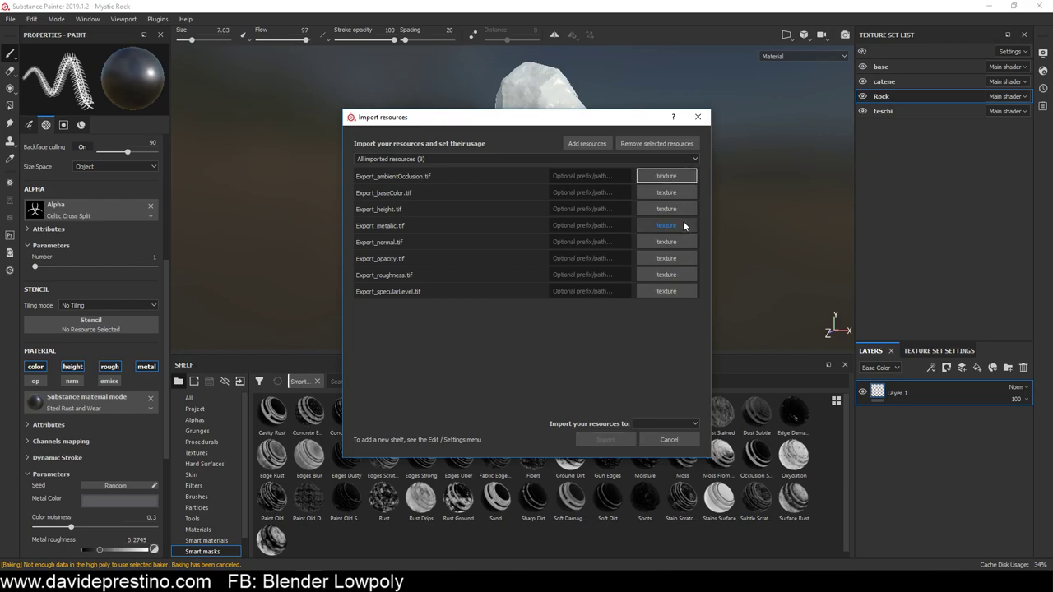
pyautogui.click(695, 423)
pyautogui.click(657, 446)
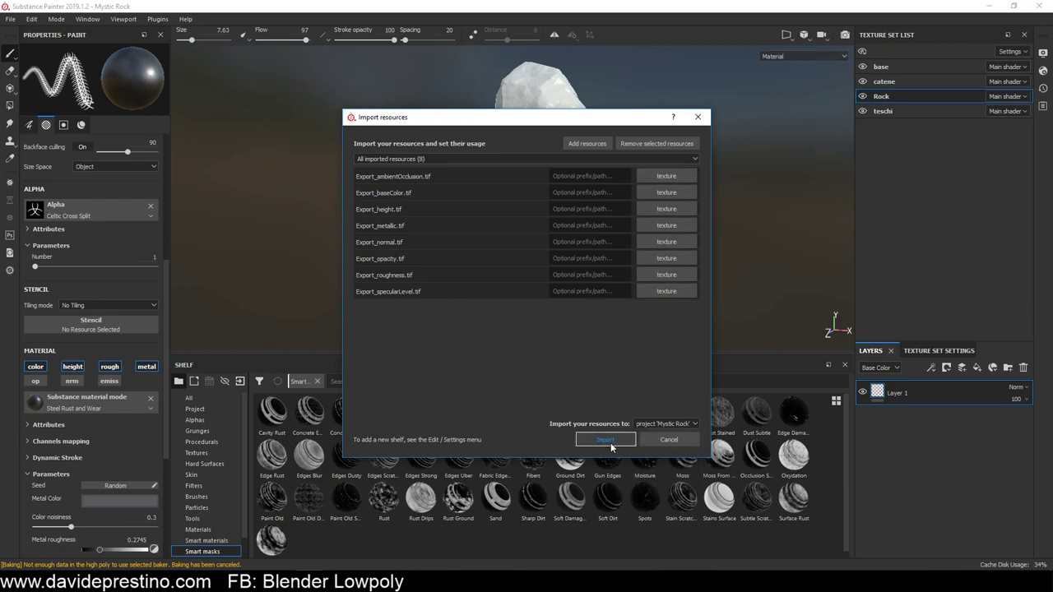
pyautogui.click(610, 440)
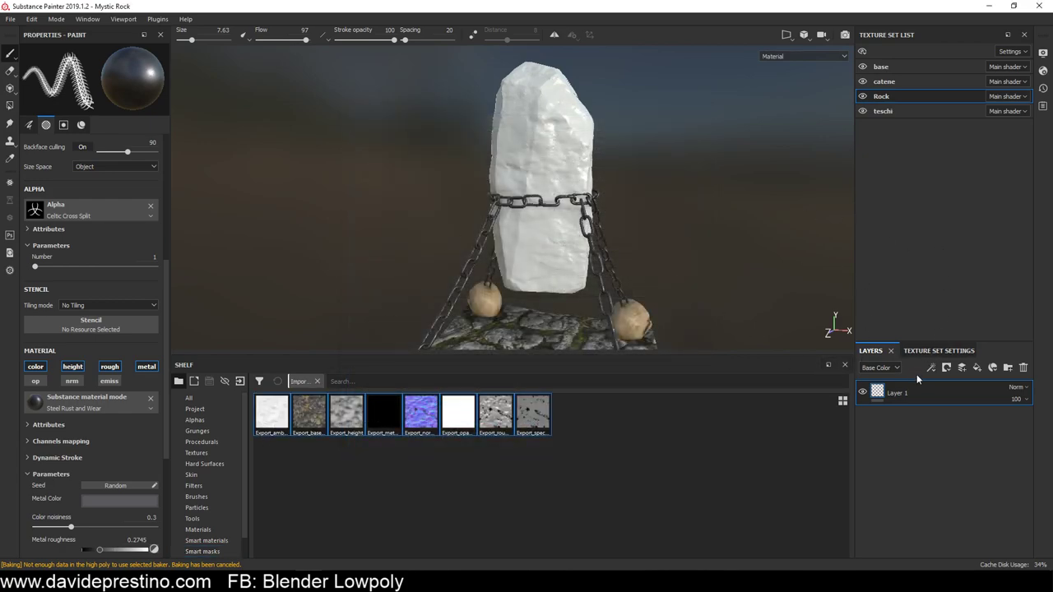
# Add a fill layer to the Rock set with opacity and emissive channels off
pyautogui.click(978, 368)
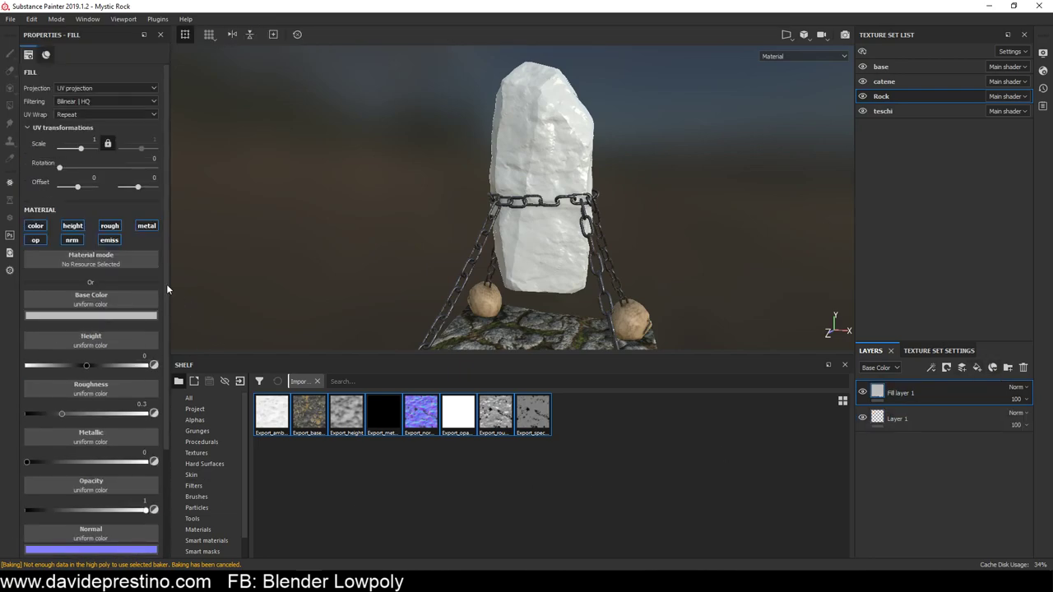
pyautogui.click(33, 240)
pyautogui.click(111, 240)
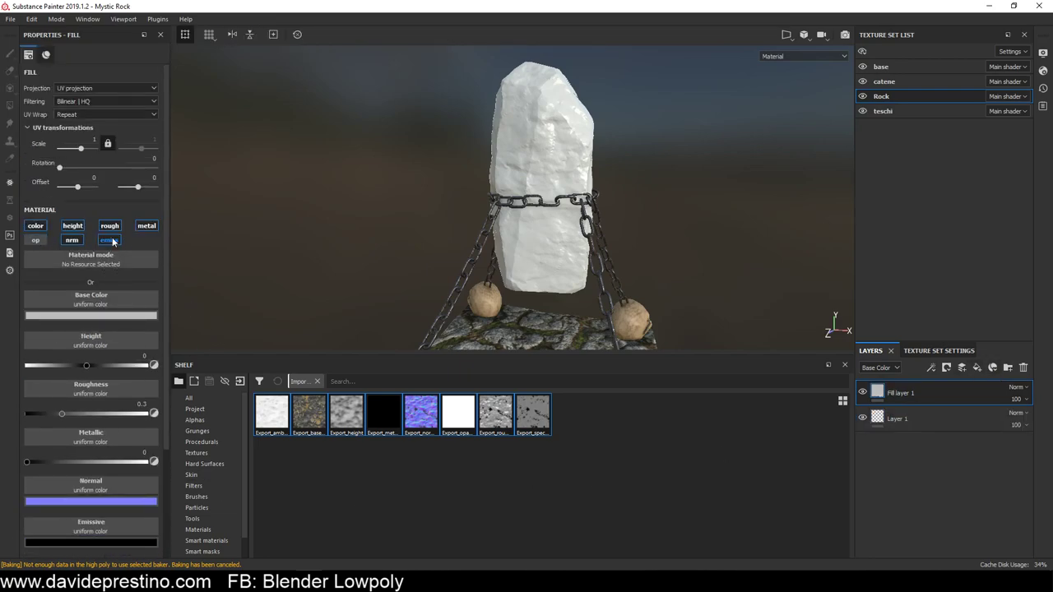
pyautogui.click(110, 239)
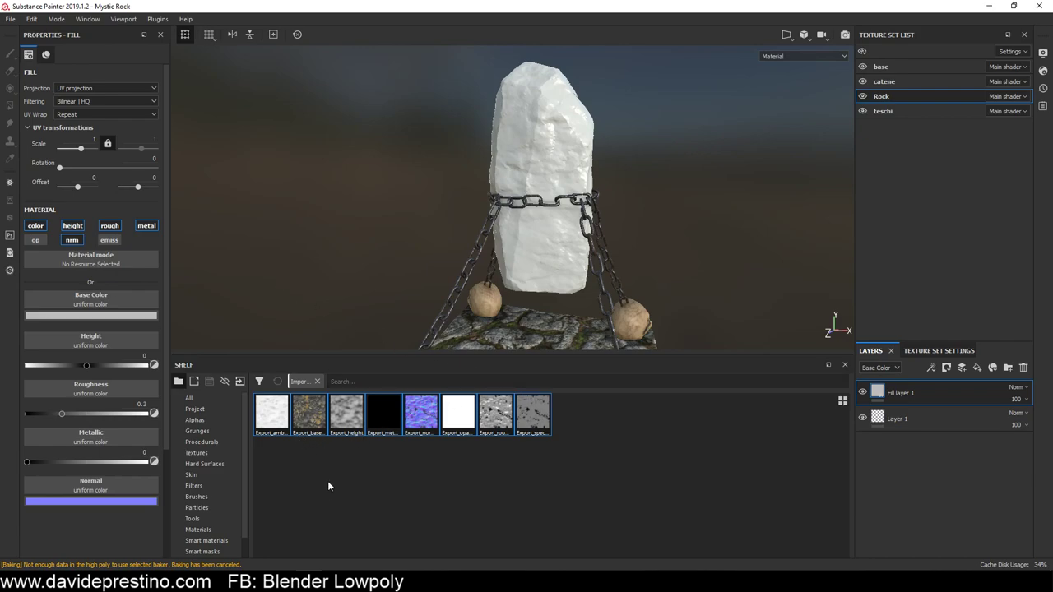
# Load Export_baseColor, height, roughness, metallic and normal maps into the fill's matching channels
pyautogui.click(311, 424)
pyautogui.moveTo(317, 423); pyautogui.dragTo(92, 303)
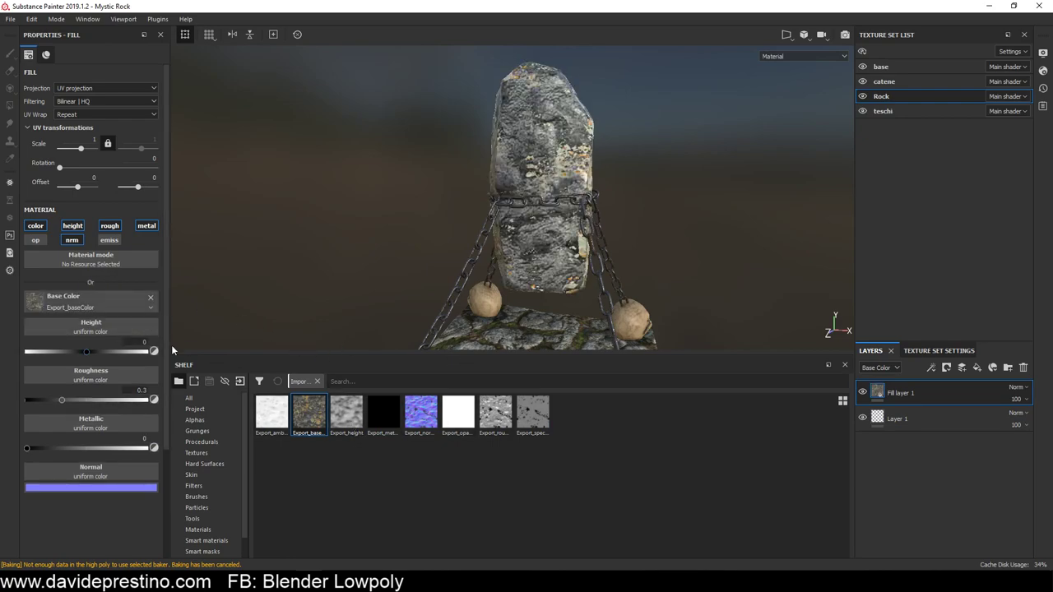
pyautogui.moveTo(340, 411); pyautogui.dragTo(123, 327)
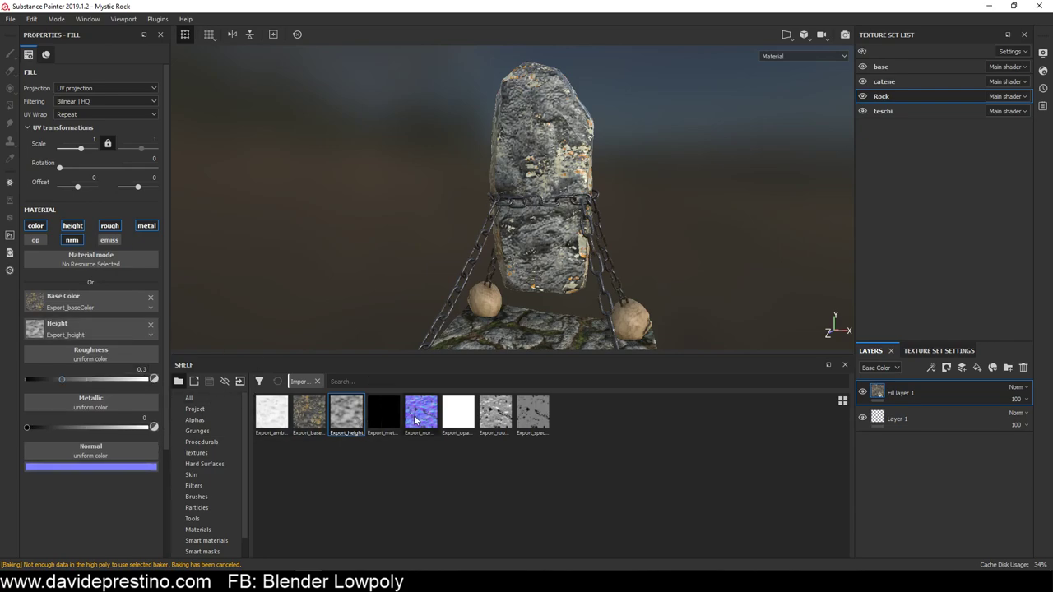
pyautogui.moveTo(504, 417); pyautogui.dragTo(123, 355)
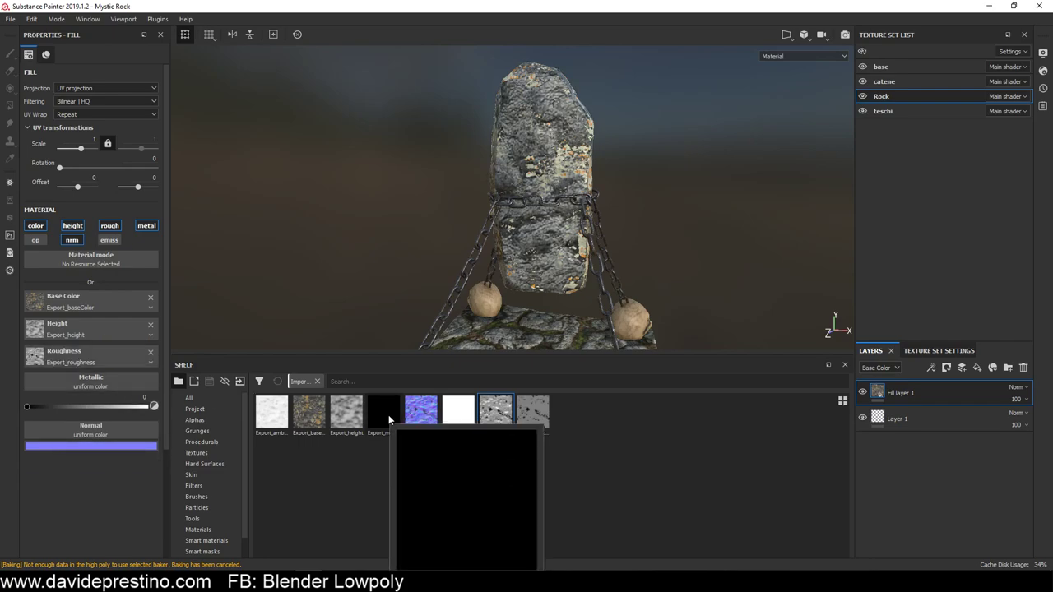
pyautogui.moveTo(388, 416); pyautogui.dragTo(114, 389)
pyautogui.moveTo(422, 417); pyautogui.dragTo(125, 417)
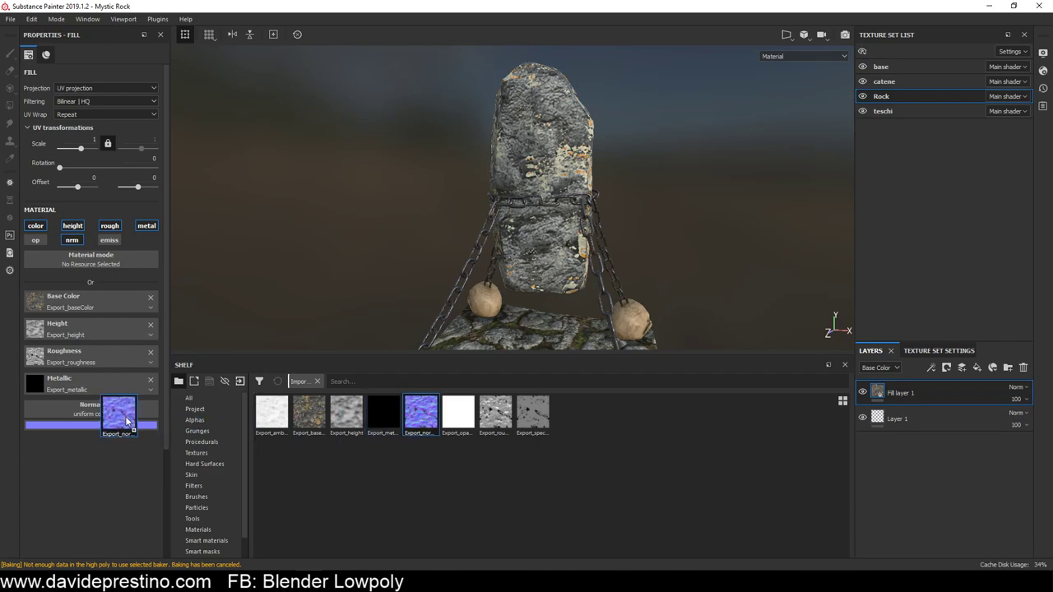
# Add an Ambient occlusion channel to the texture set and assign Export_ambientOcclusion to the fill
pyautogui.click(938, 350)
pyautogui.click(1014, 386)
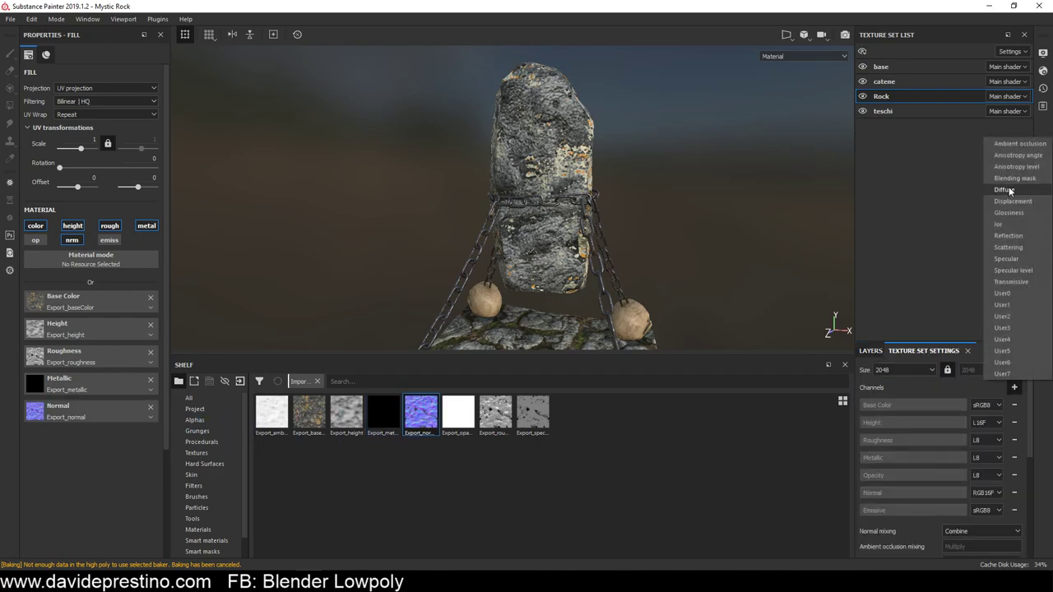
pyautogui.click(1008, 145)
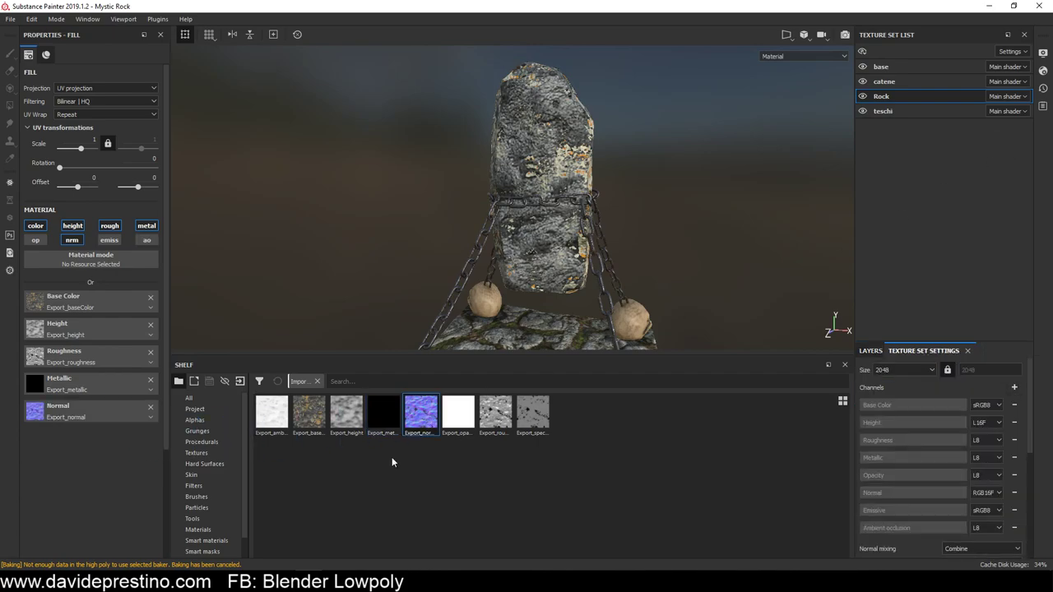
pyautogui.click(146, 239)
pyautogui.click(276, 415)
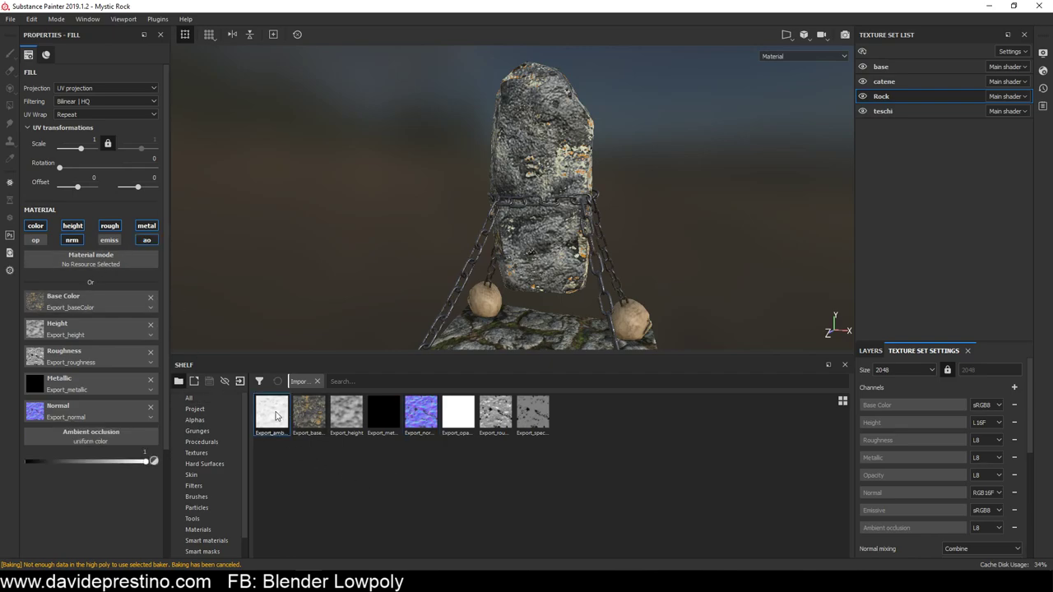
pyautogui.moveTo(276, 416); pyautogui.dragTo(130, 436)
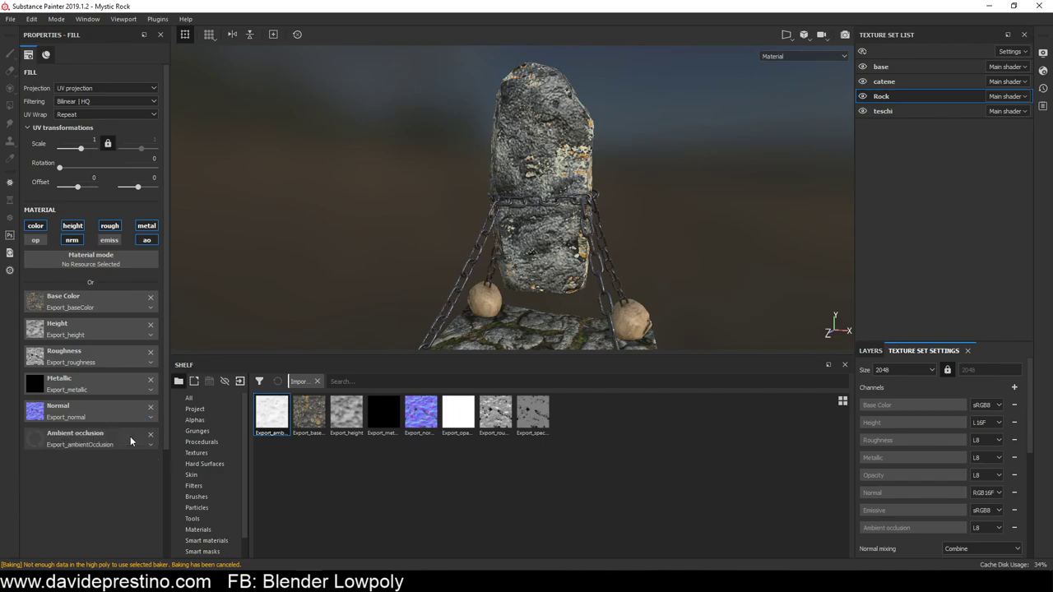
pyautogui.moveTo(520, 226)
pyautogui.keyDown('alt'); pyautogui.mouseDown()
pyautogui.moveTo(529, 244)
pyautogui.moveTo(383, 228)
pyautogui.moveTo(285, 258)
pyautogui.moveTo(534, 222)
pyautogui.mouseUp(); pyautogui.keyUp('alt')
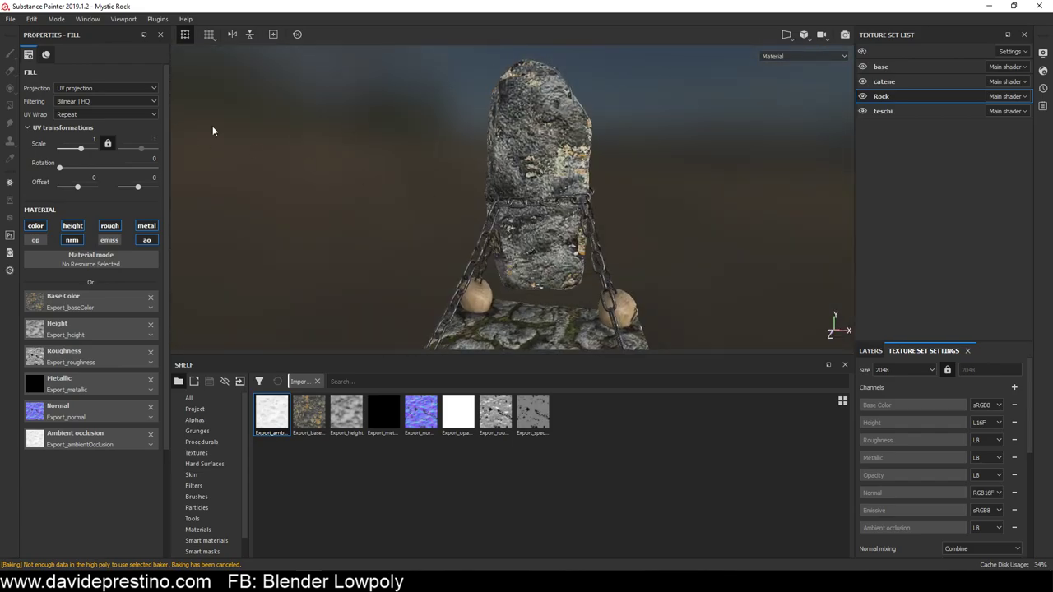
# Set the fill's UV Scale to 4.74 and frame the rock pillar to review the finer tiling
pyautogui.moveTo(83, 150); pyautogui.dragTo(83, 147)
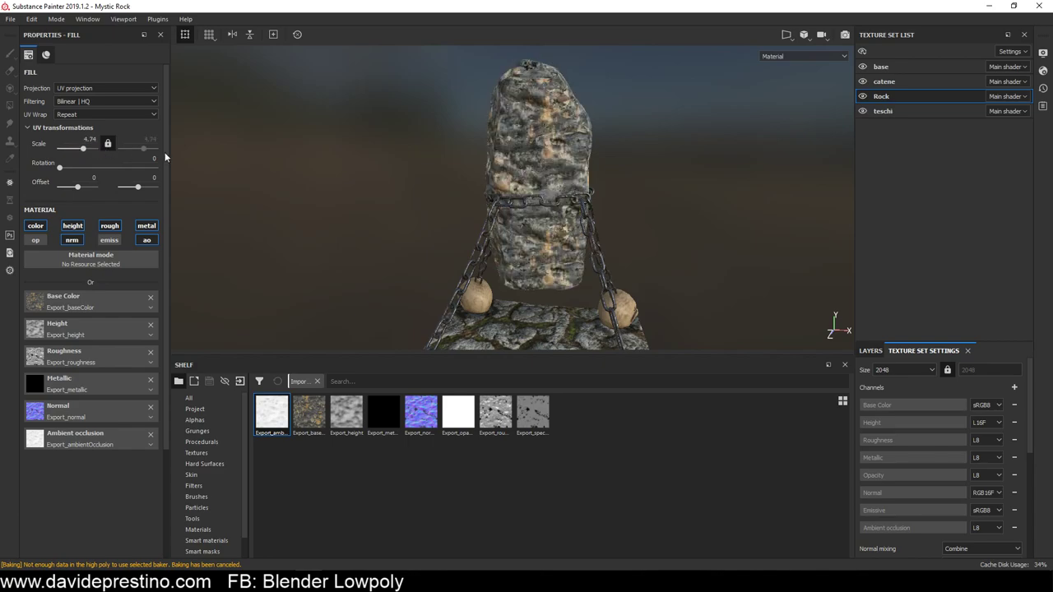
pyautogui.moveTo(517, 162)
pyautogui.keyDown('alt'); pyautogui.mouseDown()
pyautogui.moveTo(825, 176)
pyautogui.moveTo(614, 125)
pyautogui.moveTo(485, 134)
pyautogui.mouseUp(); pyautogui.keyUp('alt')
pyautogui.moveTo(630, 172)
pyautogui.keyDown('alt'); pyautogui.mouseDown()
pyautogui.moveTo(384, 200)
pyautogui.moveTo(650, 243)
pyautogui.moveTo(538, 232)
pyautogui.moveTo(539, 223)
pyautogui.moveTo(430, 203)
pyautogui.moveTo(524, 216)
pyautogui.moveTo(639, 205)
pyautogui.moveTo(520, 173)
pyautogui.mouseUp(); pyautogui.keyUp('alt')
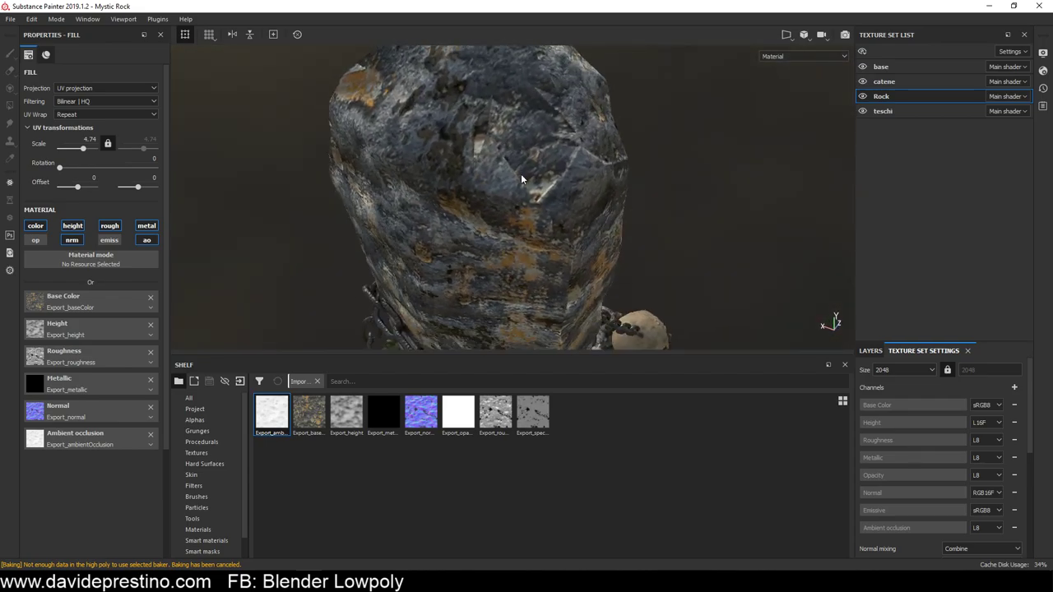
pyautogui.scroll(2, 521, 171)
pyautogui.scroll(3, 500, 145)
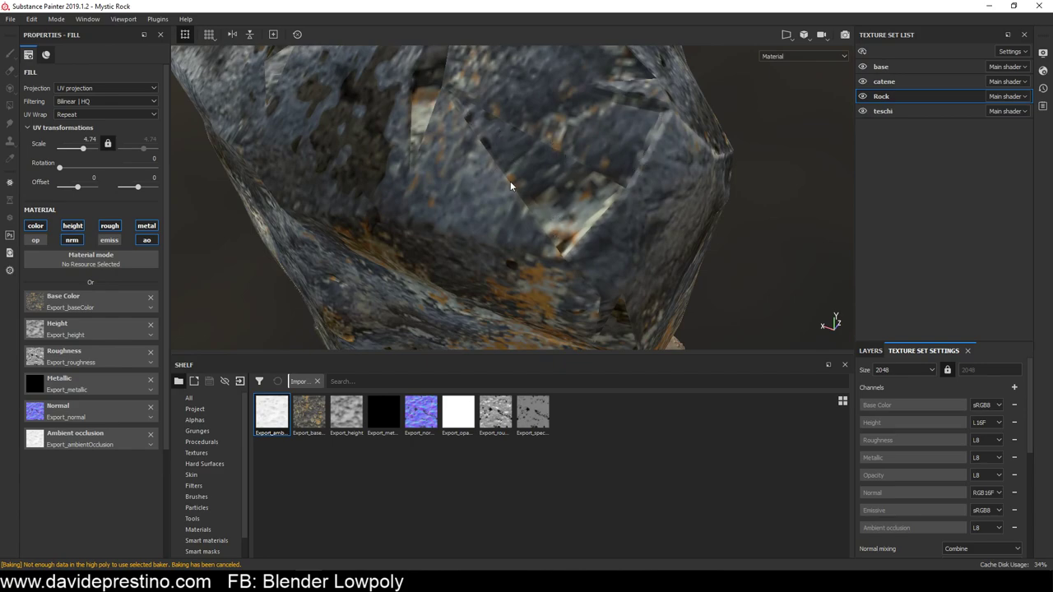
pyautogui.press('f')
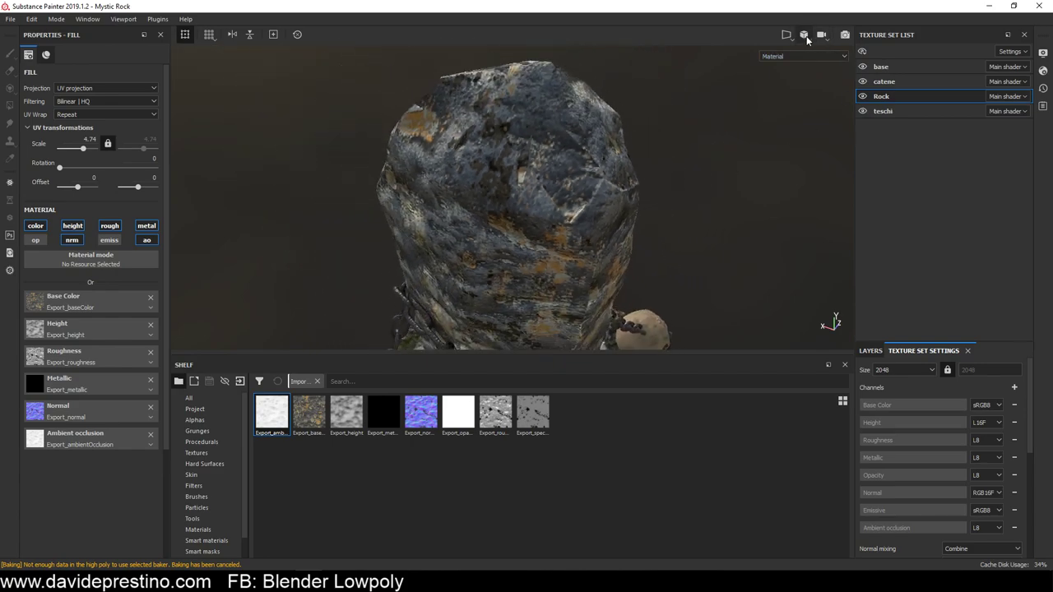
pyautogui.click(792, 37)
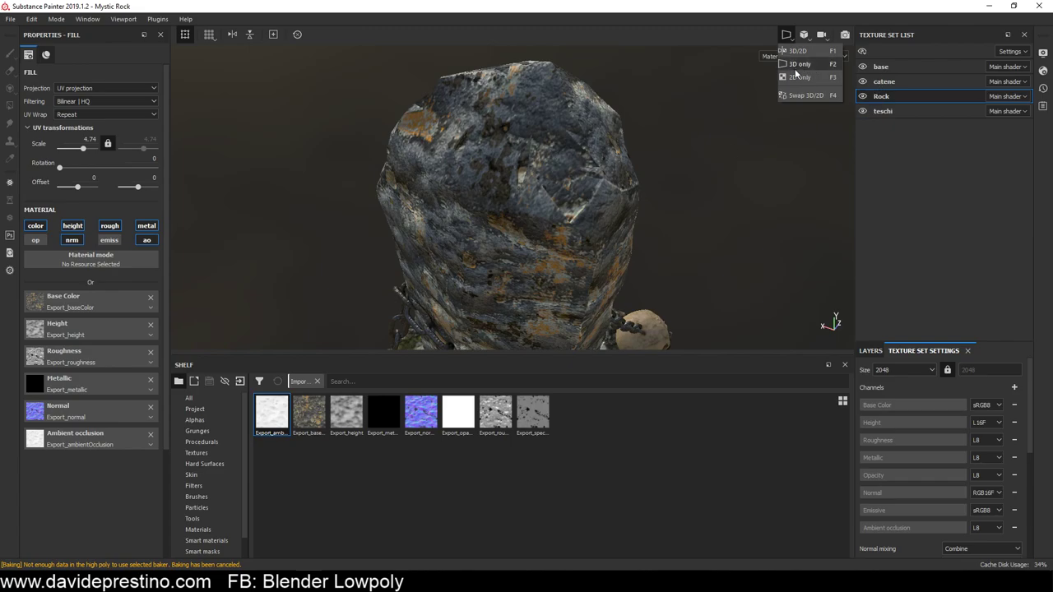
pyautogui.click(794, 51)
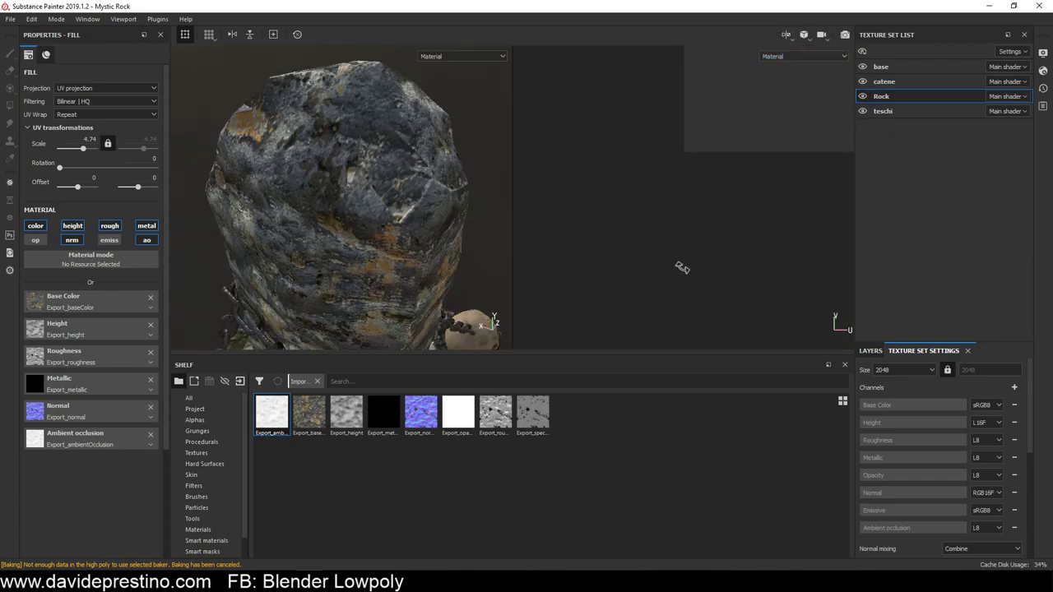
pyautogui.press('f')
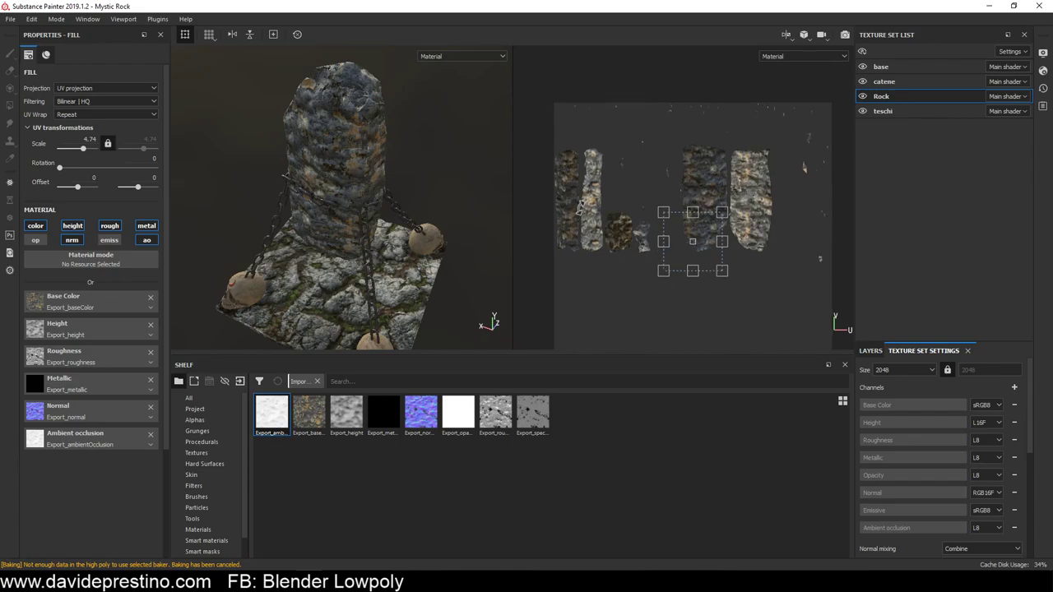
pyautogui.scroll(3, 578, 207)
pyautogui.keyDown('alt'); pyautogui.moveTo(321, 195); pyautogui.dragTo(169, 156); pyautogui.keyUp('alt')
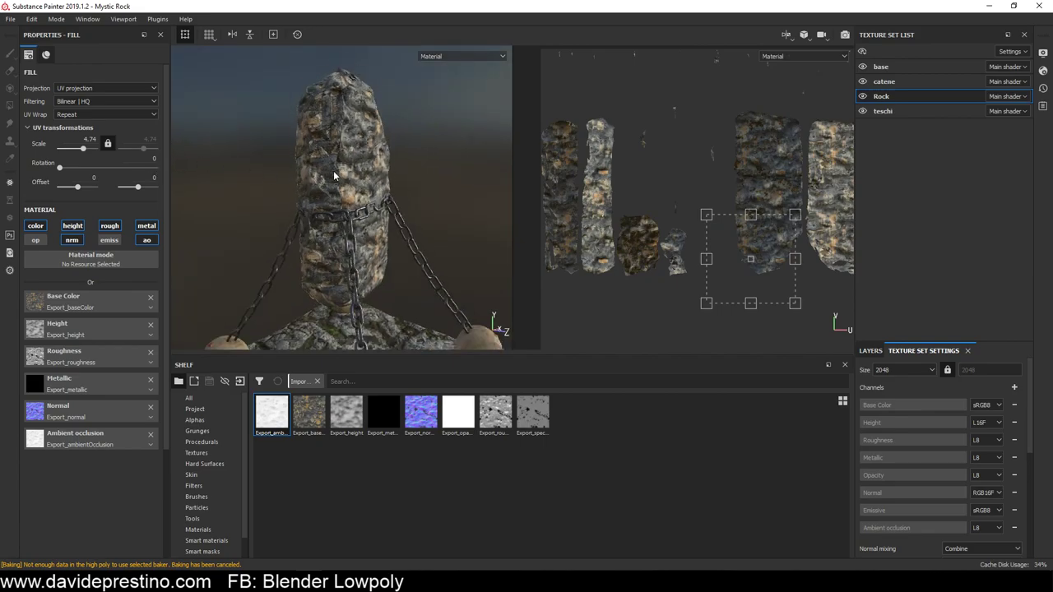
pyautogui.scroll(2, 320, 174)
pyautogui.scroll(2, 337, 173)
pyautogui.scroll(2, 343, 172)
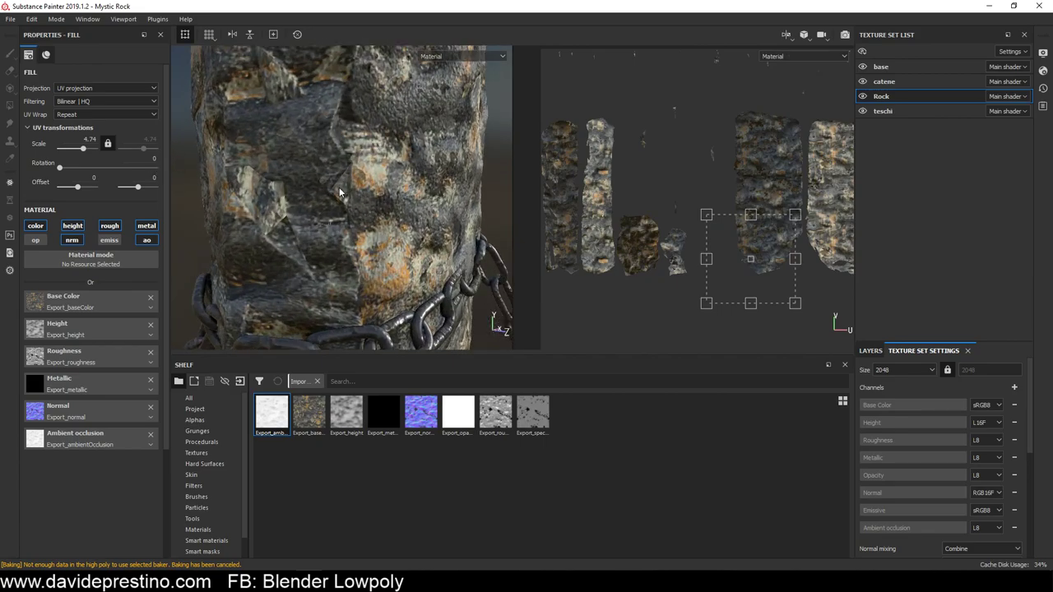
pyautogui.scroll(-1, 340, 193)
pyautogui.scroll(-1, 345, 194)
pyautogui.scroll(-2, 353, 197)
pyautogui.scroll(-2, 366, 201)
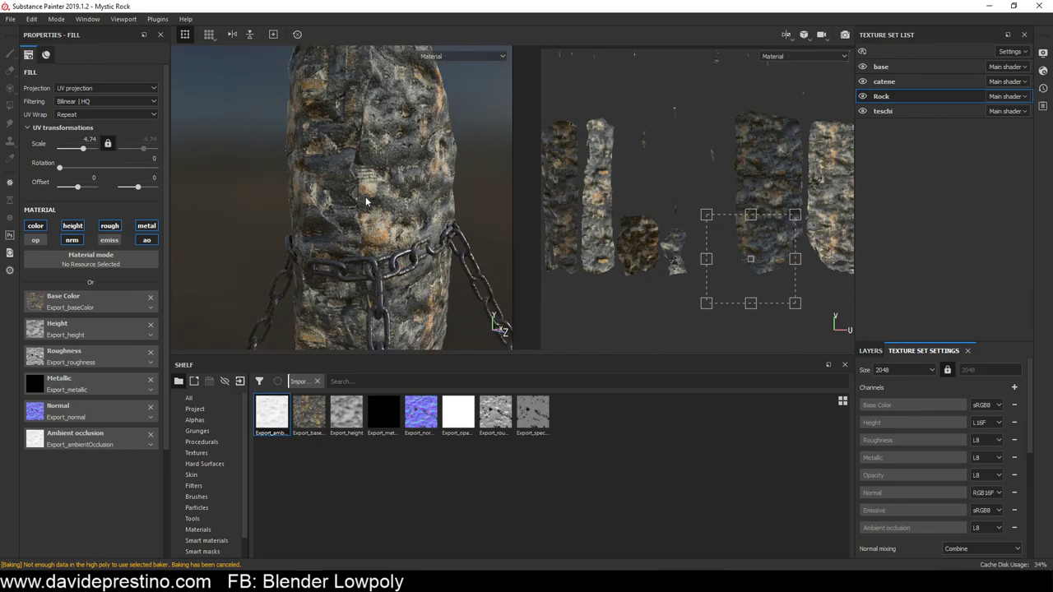
pyautogui.scroll(-1, 366, 201)
pyautogui.click(786, 34)
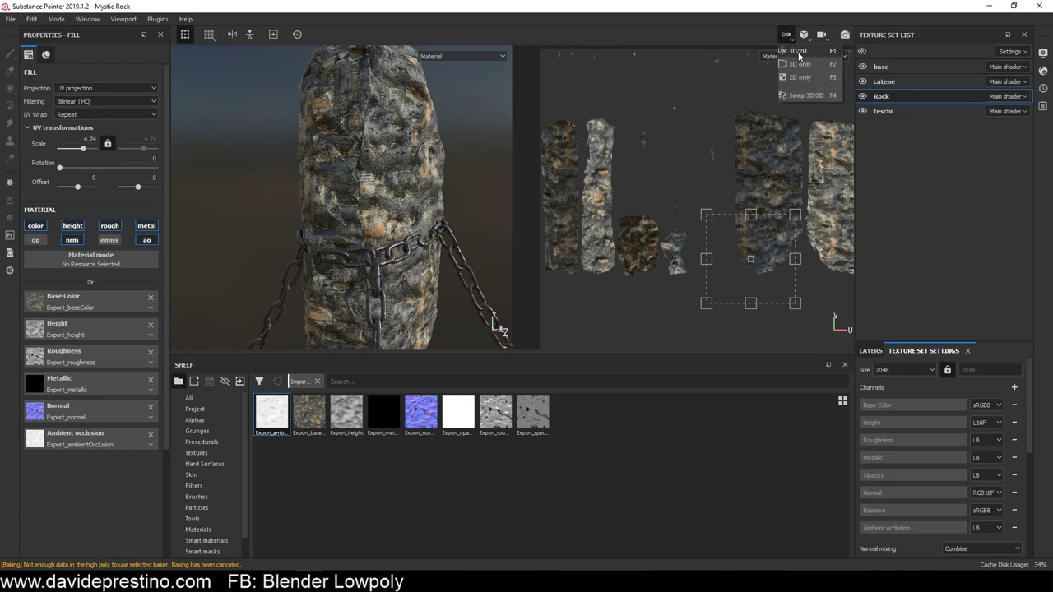
pyautogui.click(796, 64)
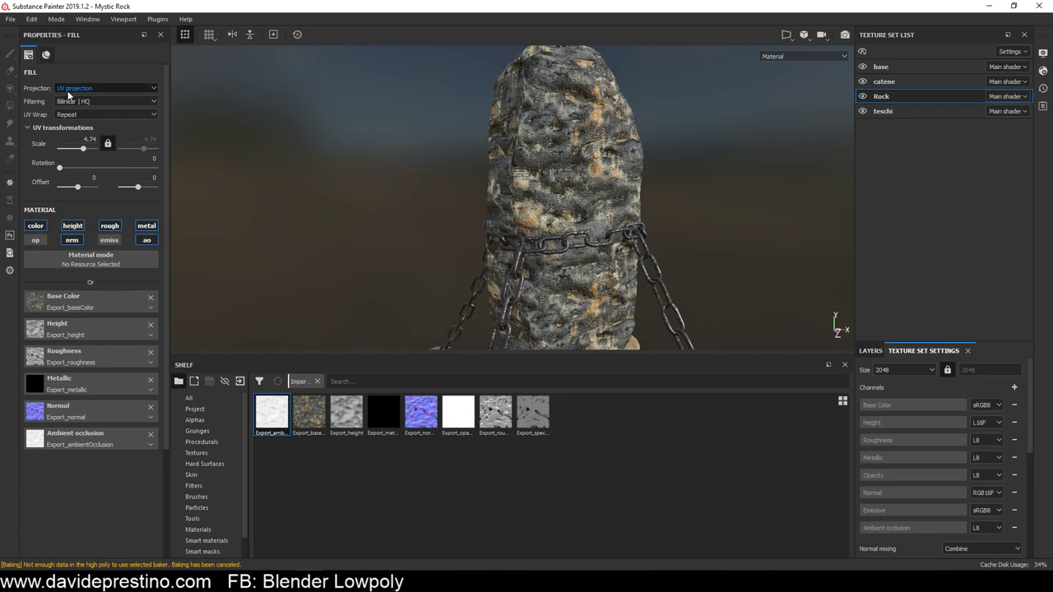
pyautogui.scroll(-5, 642, 215)
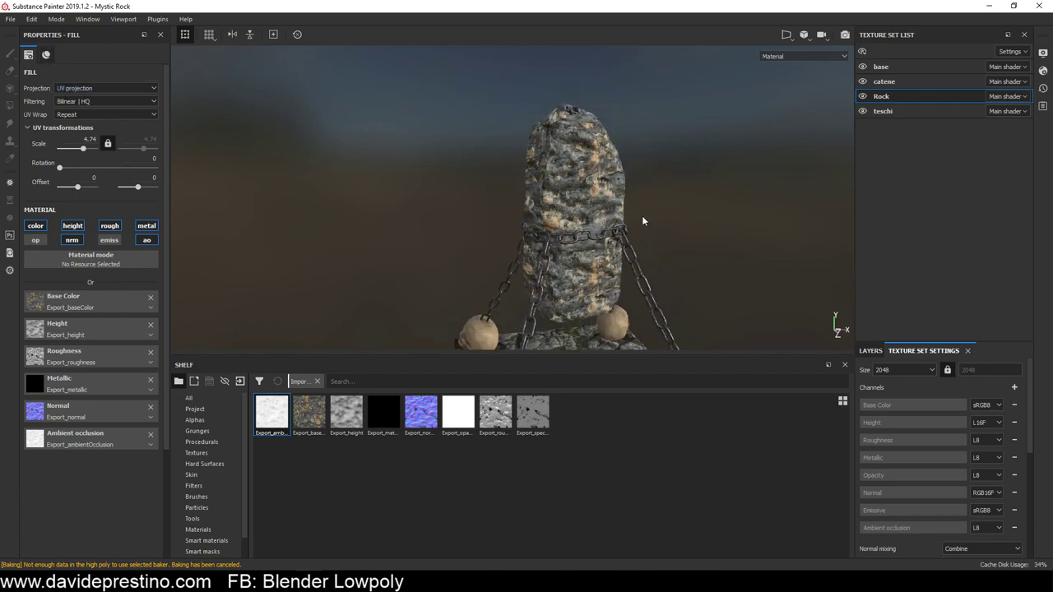
pyautogui.keyDown('alt'); pyautogui.moveTo(613, 221); pyautogui.dragTo(630, 176); pyautogui.keyUp('alt')
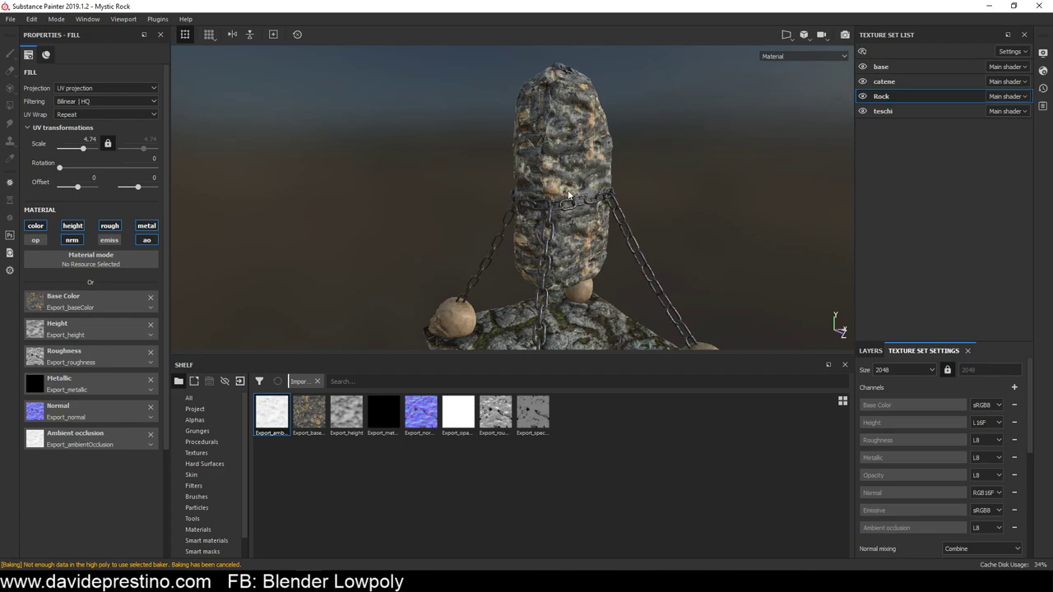
pyautogui.keyDown('alt'); pyautogui.moveTo(606, 205); pyautogui.dragTo(636, 203); pyautogui.keyUp('alt')
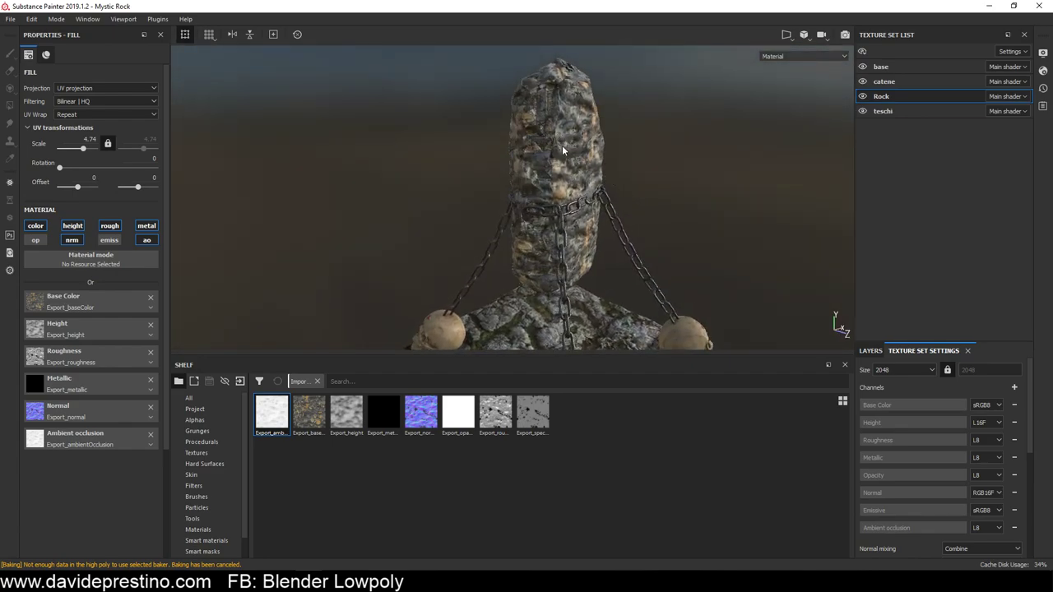
pyautogui.keyDown('alt'); pyautogui.moveTo(562, 144); pyautogui.dragTo(439, 145); pyautogui.keyUp('alt')
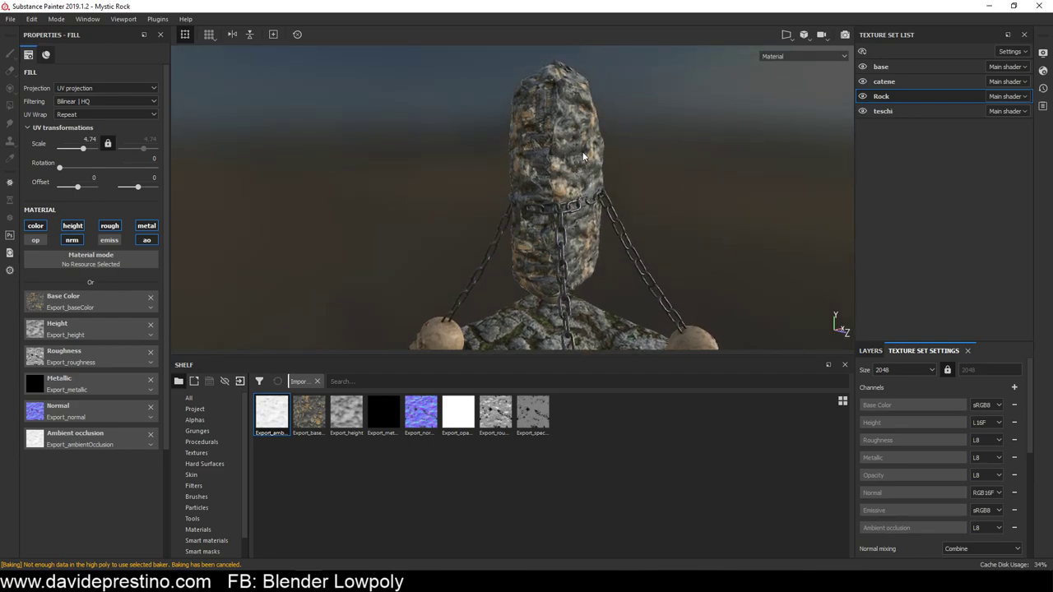
pyautogui.moveTo(583, 156)
pyautogui.keyDown('alt'); pyautogui.mouseDown()
pyautogui.moveTo(593, 207)
pyautogui.moveTo(563, 145)
pyautogui.mouseUp(); pyautogui.keyUp('alt')
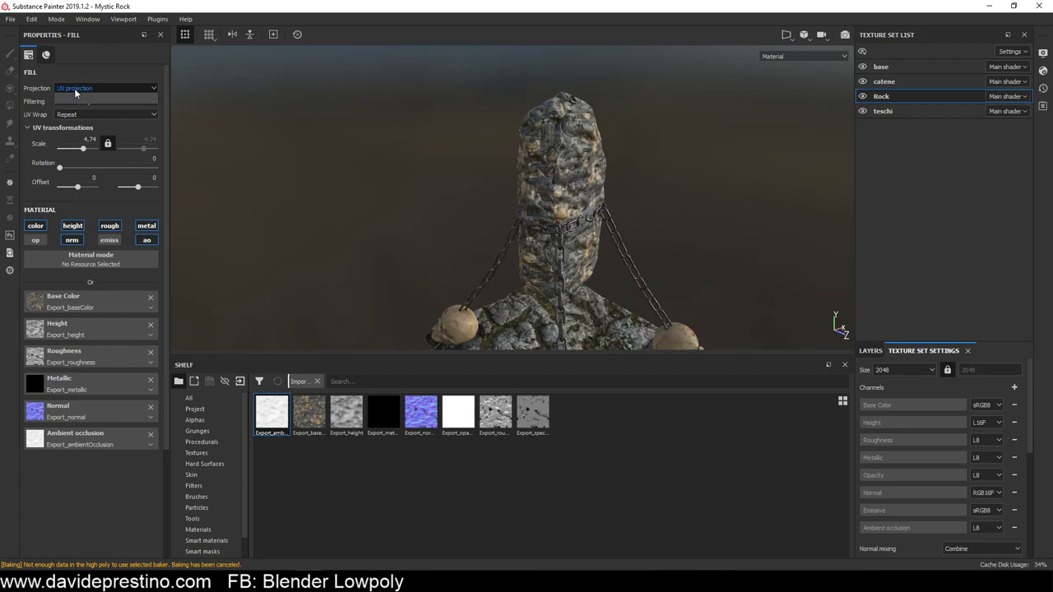
pyautogui.click(76, 89)
# Switch the rock fill to Tri-planar projection and look closely at the rock surface
pyautogui.click(73, 106)
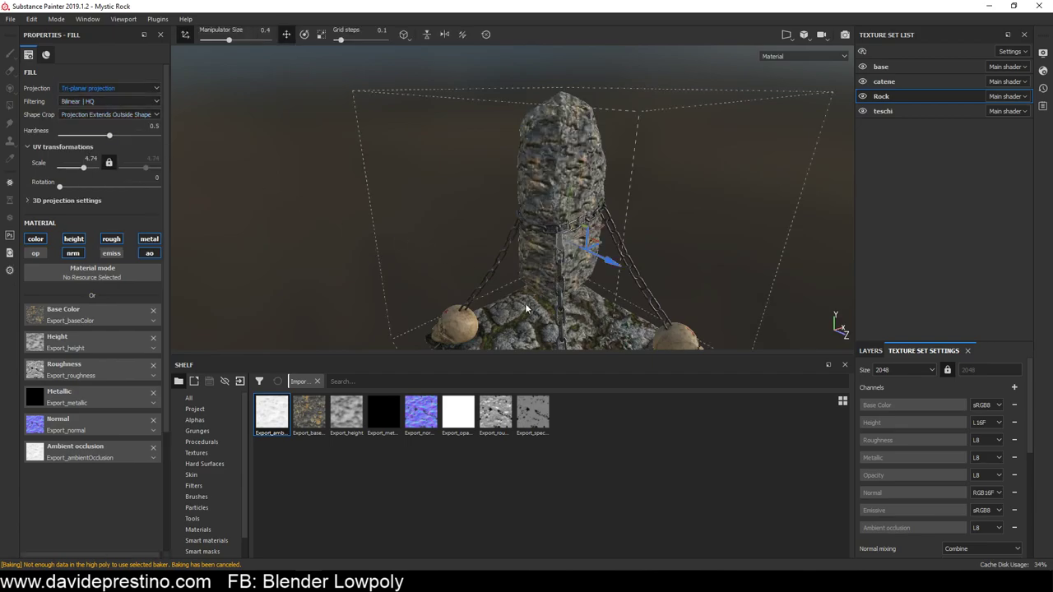
pyautogui.moveTo(641, 197)
pyautogui.keyDown('alt'); pyautogui.mouseDown()
pyautogui.moveTo(718, 243)
pyautogui.moveTo(654, 230)
pyautogui.moveTo(459, 251)
pyautogui.moveTo(360, 228)
pyautogui.mouseUp(); pyautogui.keyUp('alt')
pyautogui.scroll(2, 655, 230)
pyautogui.scroll(2, 655, 230)
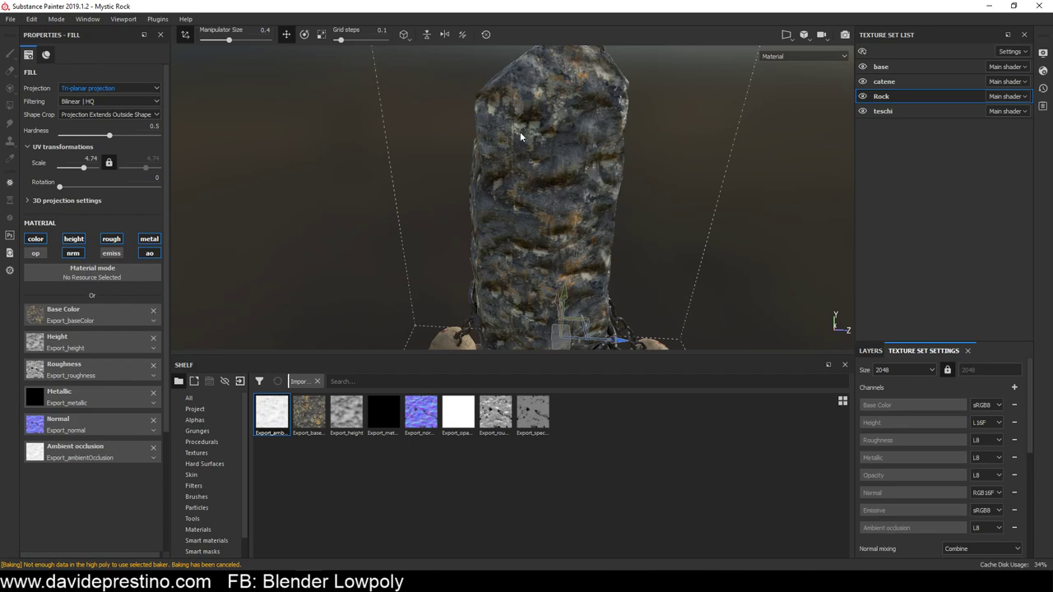
pyautogui.moveTo(551, 210)
pyautogui.keyDown('alt'); pyautogui.mouseDown()
pyautogui.moveTo(388, 197)
pyautogui.moveTo(551, 147)
pyautogui.mouseUp(); pyautogui.keyUp('alt')
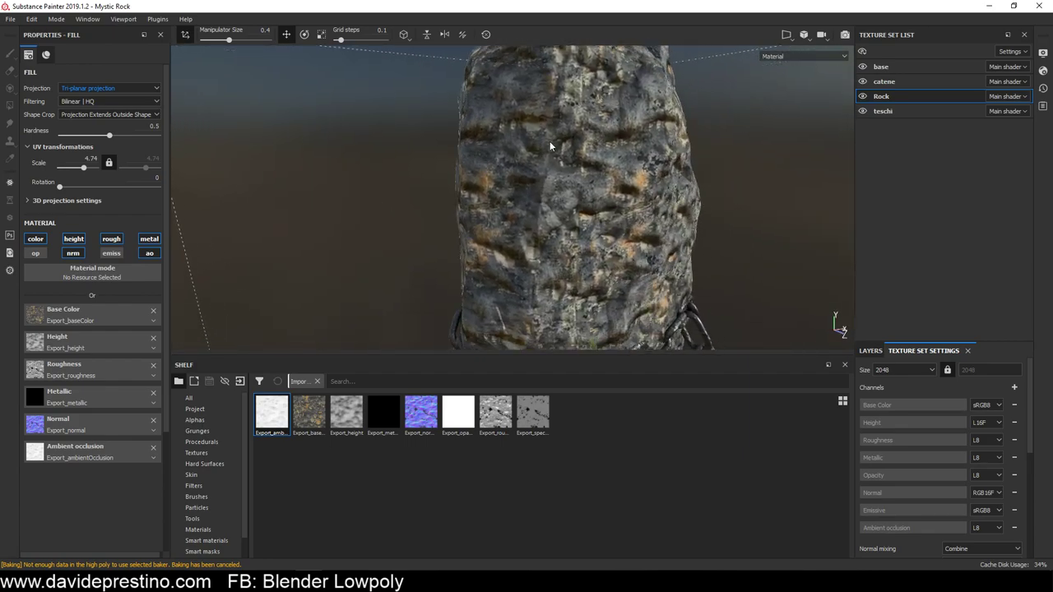
pyautogui.keyDown('alt'); pyautogui.moveTo(597, 242); pyautogui.dragTo(539, 228); pyautogui.keyUp('alt')
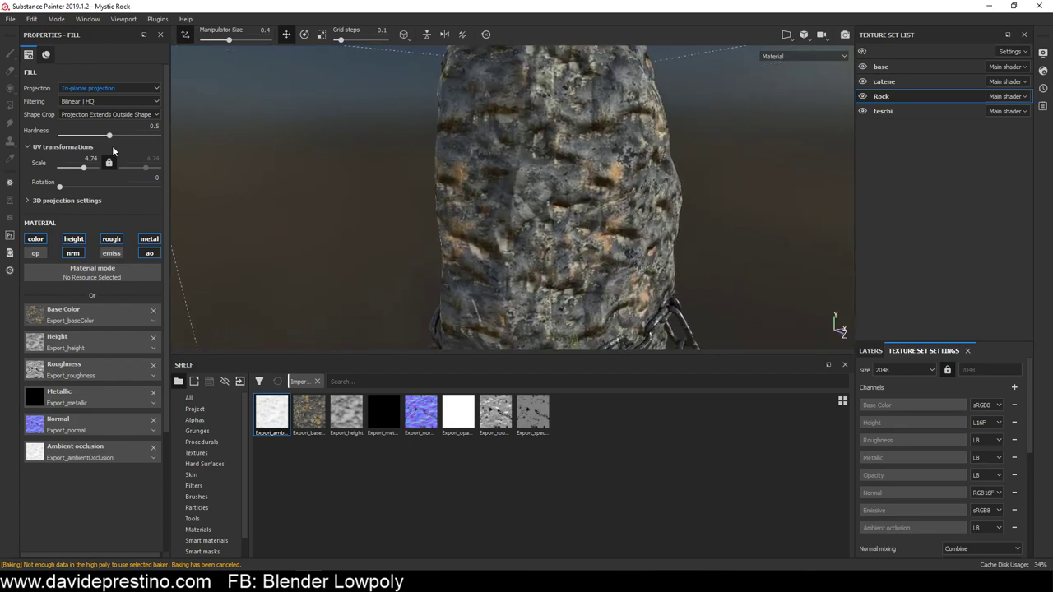
# Lower the rock texture scale to 1.57 and review the chained section and whole model
pyautogui.moveTo(86, 168); pyautogui.dragTo(80, 168)
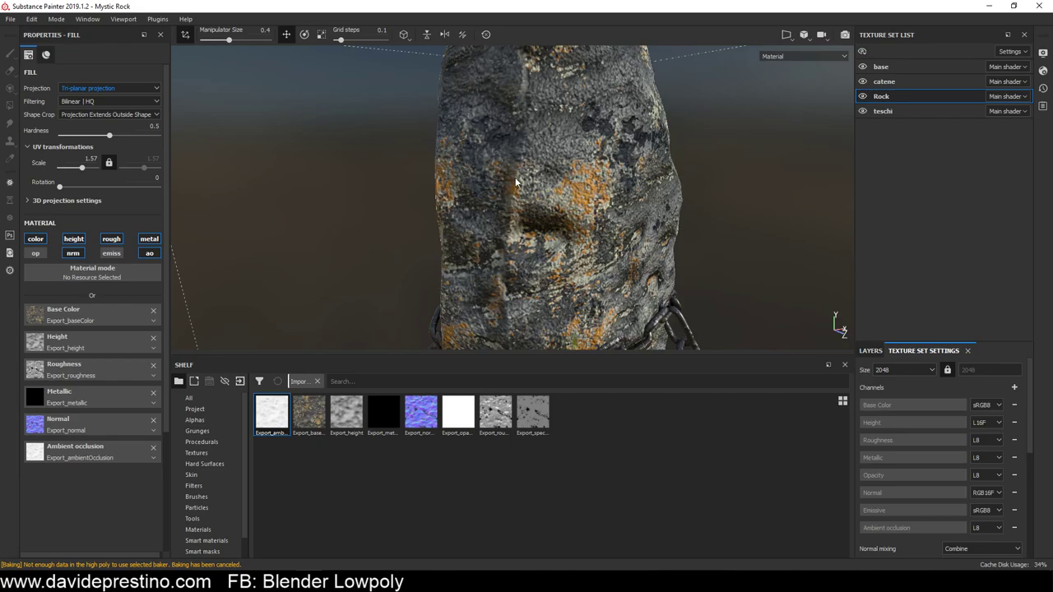
pyautogui.moveTo(517, 262)
pyautogui.keyDown('alt'); pyautogui.mouseDown()
pyautogui.moveTo(695, 200)
pyautogui.moveTo(670, 222)
pyautogui.moveTo(522, 177)
pyautogui.moveTo(408, 197)
pyautogui.moveTo(575, 205)
pyautogui.moveTo(535, 220)
pyautogui.moveTo(539, 187)
pyautogui.mouseUp(); pyautogui.keyUp('alt')
pyautogui.scroll(-5, 575, 206)
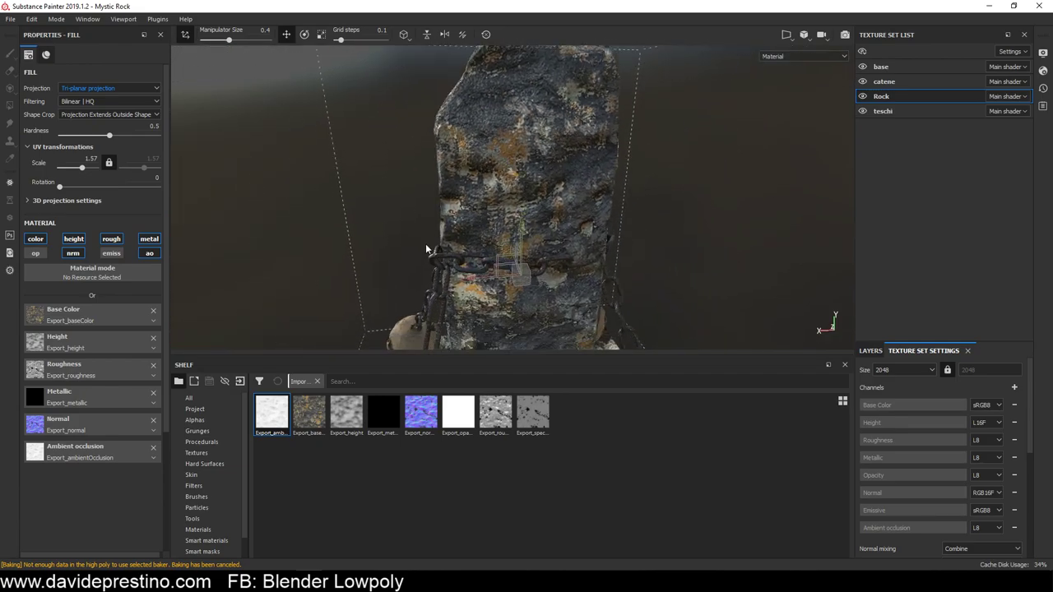
pyautogui.scroll(-5, 428, 243)
pyautogui.scroll(-5, 431, 241)
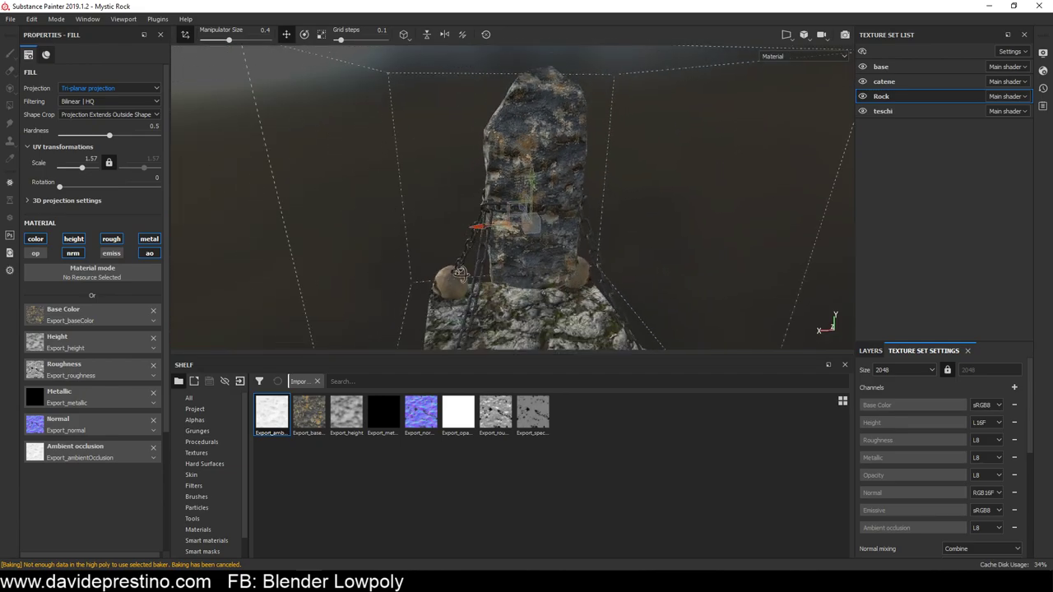
pyautogui.moveTo(430, 241)
pyautogui.keyDown('alt'); pyautogui.mouseDown()
pyautogui.moveTo(921, 274)
pyautogui.moveTo(479, 241)
pyautogui.mouseUp(); pyautogui.keyUp('alt')
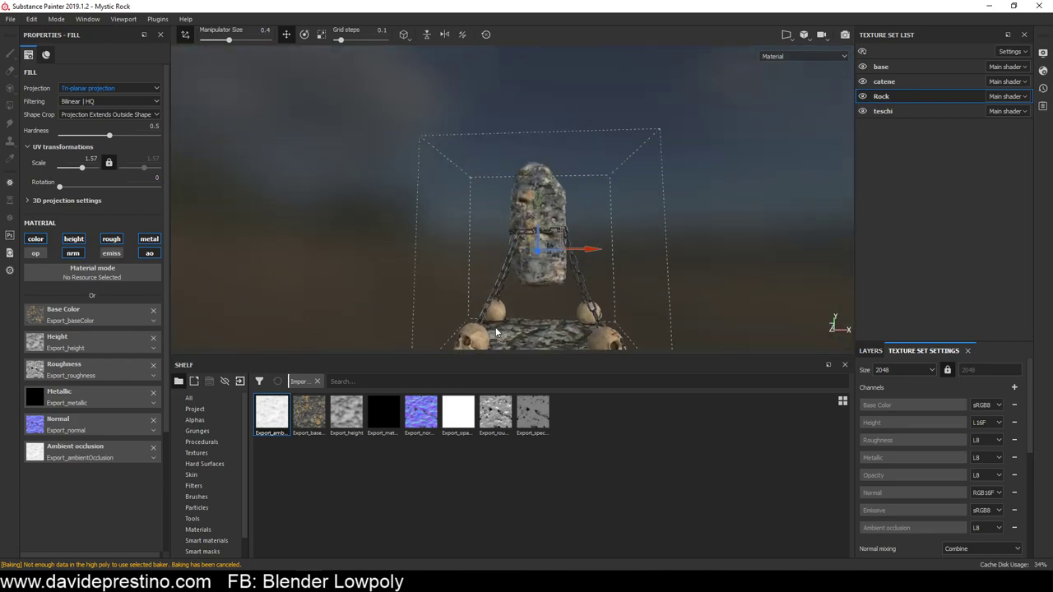
pyautogui.scroll(3, 486, 228)
pyautogui.scroll(3, 485, 229)
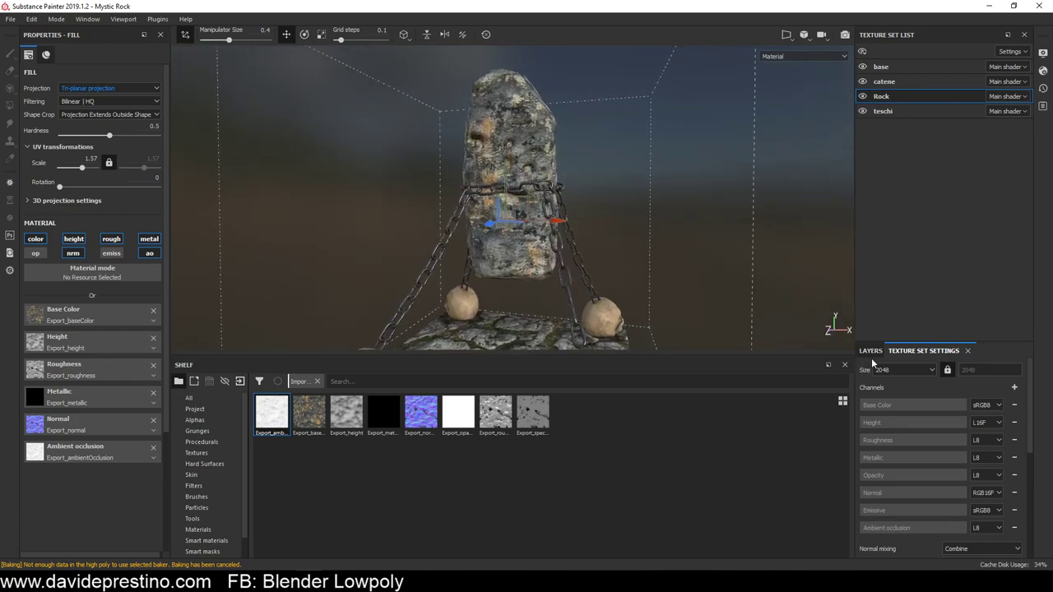
# Return to the Rock layer stack, leaving the fill layer's name unchanged
pyautogui.click(870, 351)
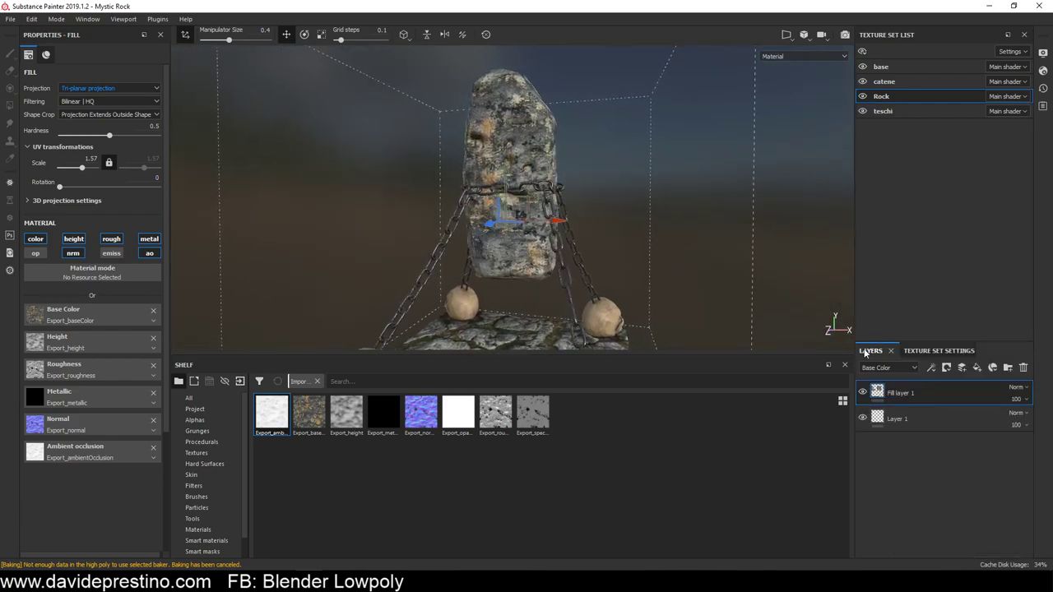
pyautogui.moveTo(484, 251)
pyautogui.keyDown('alt'); pyautogui.mouseDown()
pyautogui.moveTo(492, 265)
pyautogui.moveTo(497, 234)
pyautogui.mouseUp(); pyautogui.keyUp('alt')
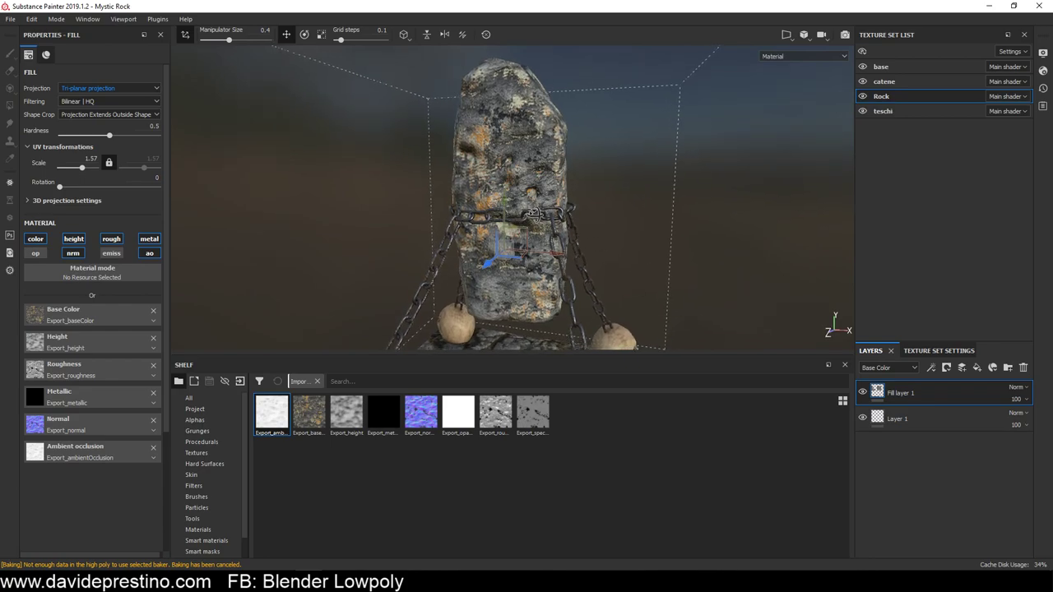
pyautogui.doubleClick(898, 394)
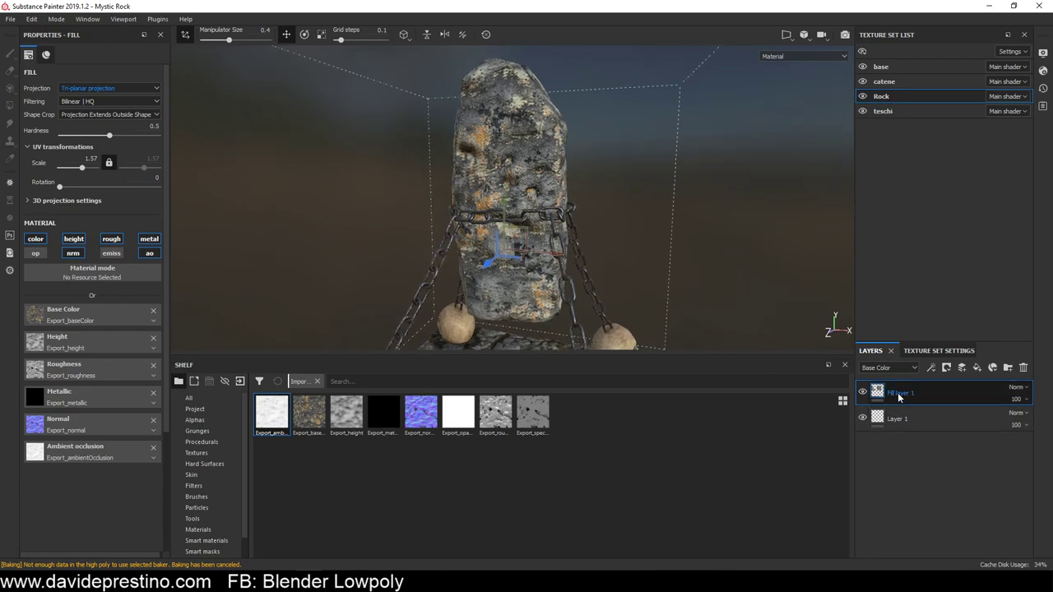
pyautogui.click(885, 402)
pyautogui.doubleClick(904, 398)
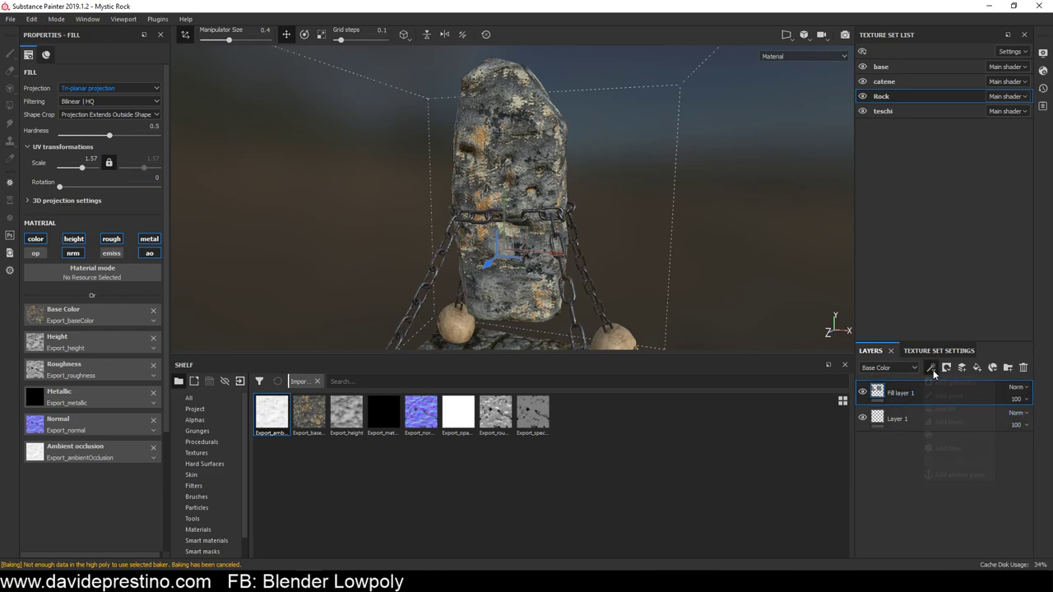
pyautogui.click(931, 369)
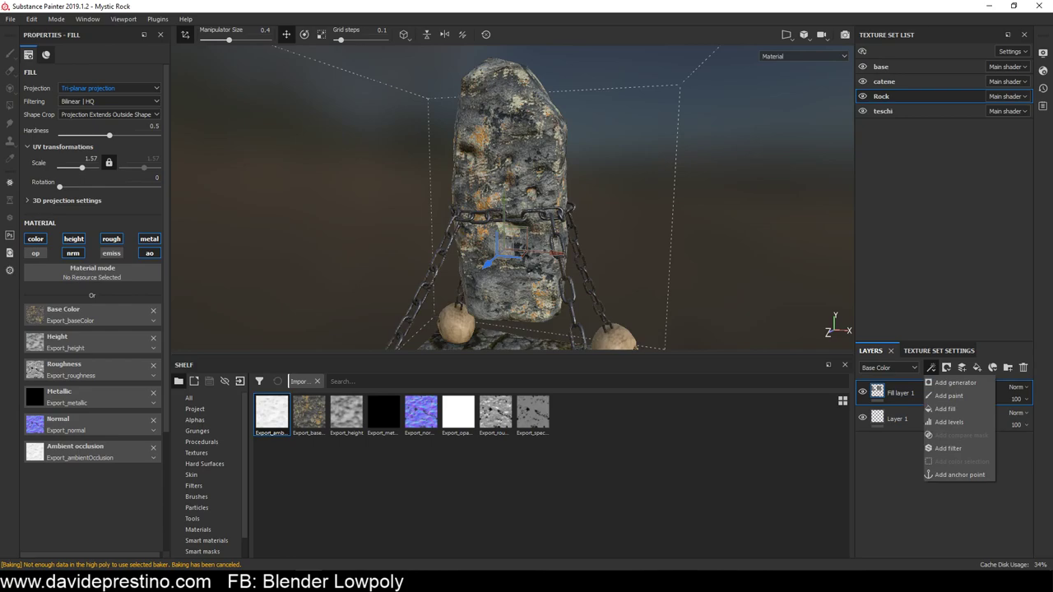
# Add a Color Balance filter to Fill layer 1 and adjust the highlights' cyan–red balance
pyautogui.click(960, 448)
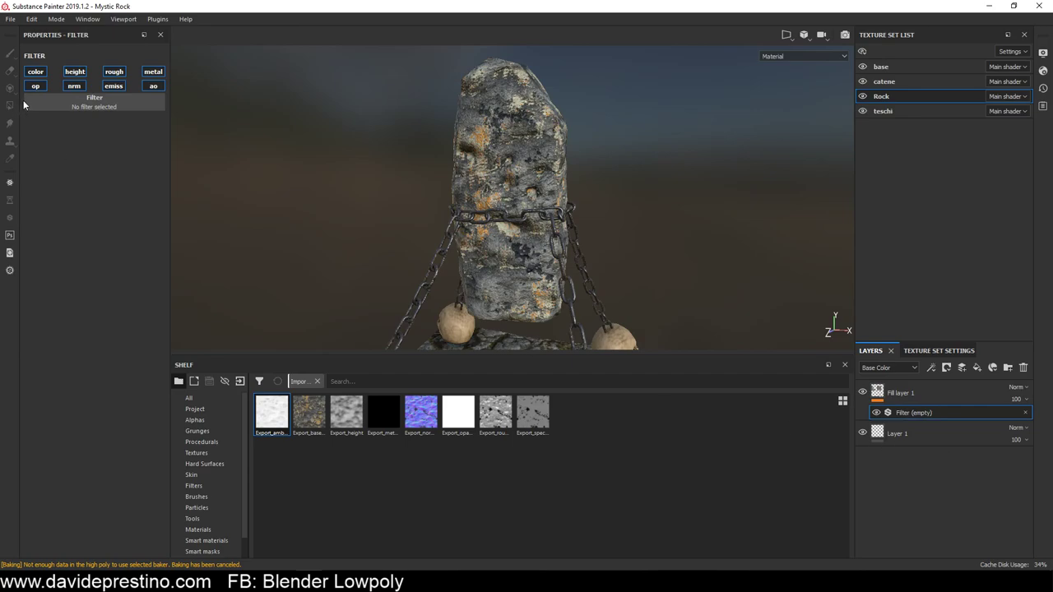
pyautogui.click(84, 99)
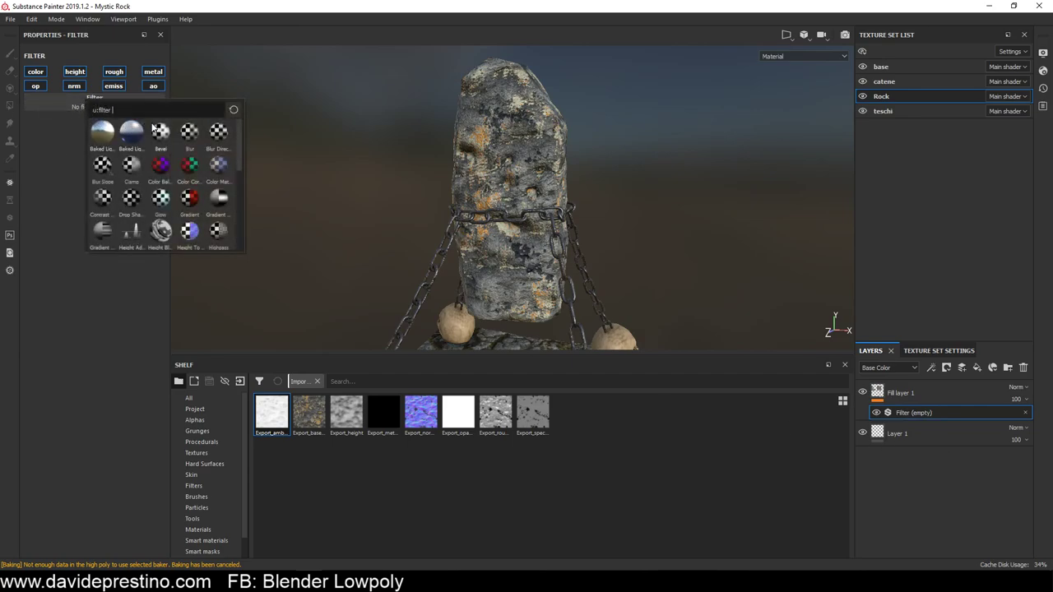
pyautogui.click(160, 167)
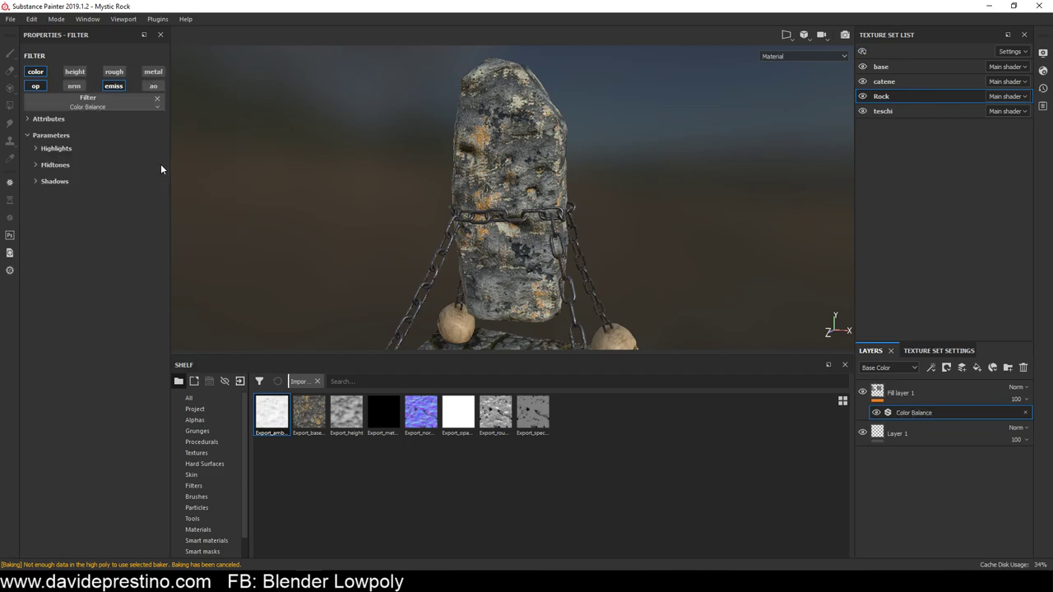
pyautogui.click(36, 149)
pyautogui.moveTo(105, 173)
pyautogui.mouseDown()
pyautogui.moveTo(114, 172)
pyautogui.moveTo(76, 172)
pyautogui.moveTo(117, 216)
pyautogui.mouseUp()
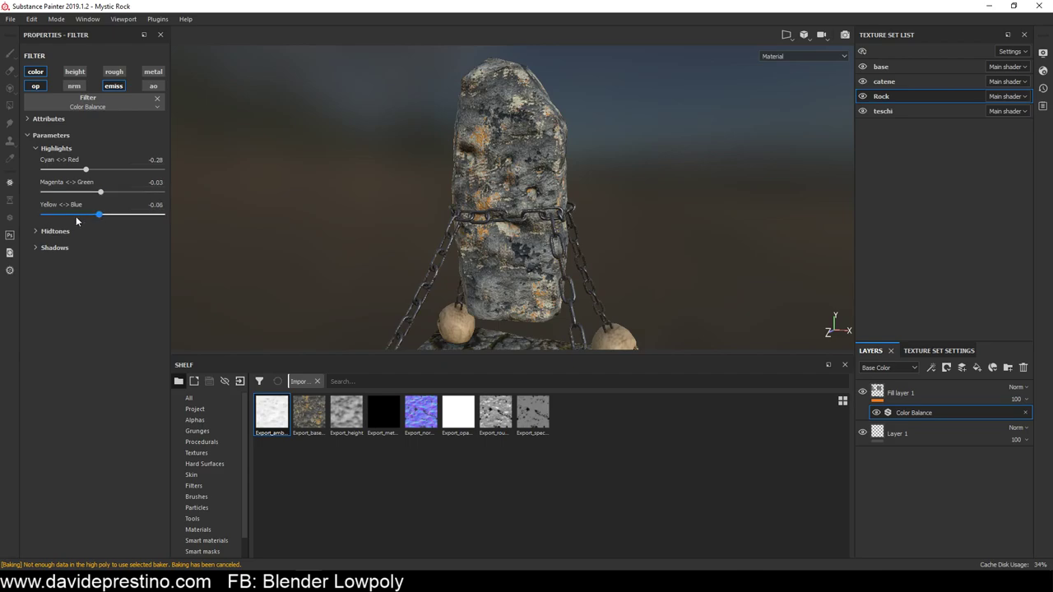
# Set the midtones' cyan–red balance to 0.28 and adjust their magenta–green and yellow–blue balances
pyautogui.click(35, 231)
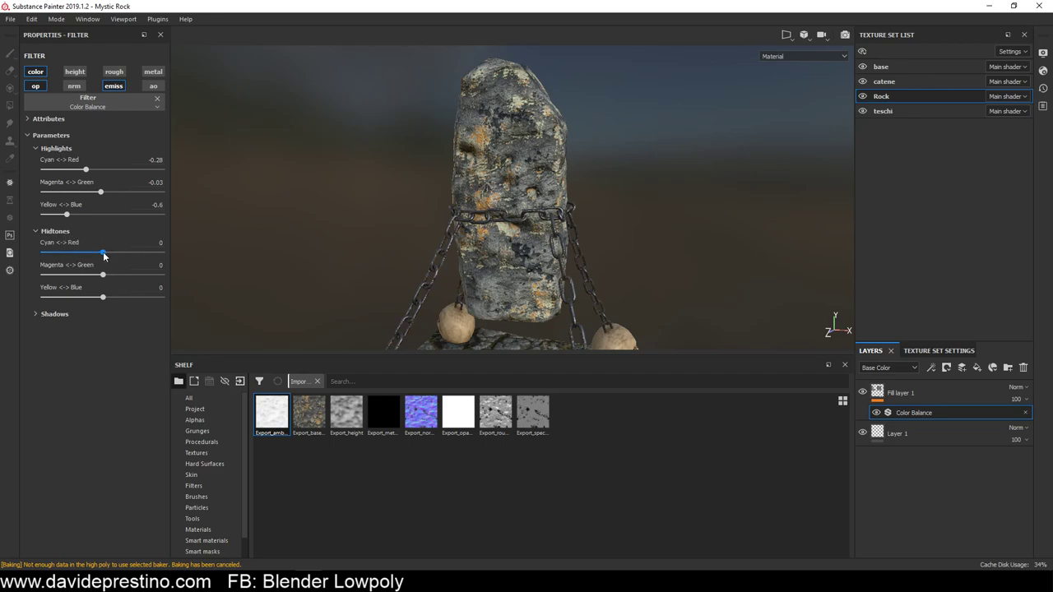
pyautogui.moveTo(104, 256); pyautogui.dragTo(178, 264)
pyautogui.moveTo(109, 267); pyautogui.dragTo(118, 271)
pyautogui.moveTo(103, 277)
pyautogui.mouseDown()
pyautogui.moveTo(130, 279)
pyautogui.moveTo(91, 280)
pyautogui.mouseUp()
pyautogui.moveTo(102, 297); pyautogui.dragTo(63, 297)
# Shift the shadows toward red, then orbit the model and base to check the tint
pyautogui.click(34, 314)
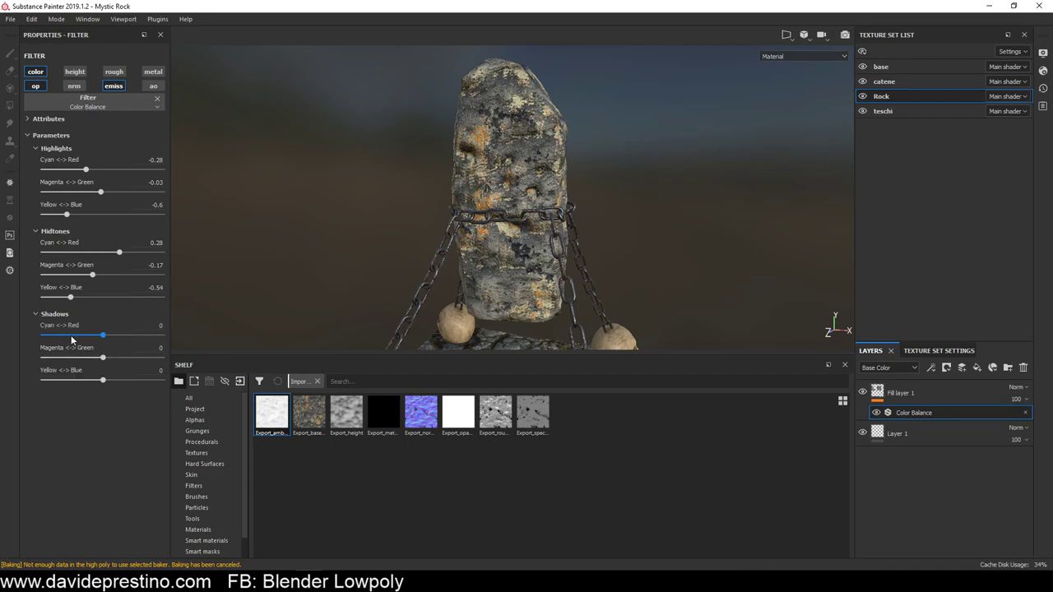
pyautogui.moveTo(104, 338)
pyautogui.mouseDown()
pyautogui.moveTo(120, 337)
pyautogui.moveTo(106, 380)
pyautogui.moveTo(118, 382)
pyautogui.mouseUp()
pyautogui.moveTo(612, 239)
pyautogui.keyDown('alt'); pyautogui.mouseDown(button='right')
pyautogui.moveTo(613, 227)
pyautogui.moveTo(559, 215)
pyautogui.mouseUp(button='right'); pyautogui.keyUp('alt')
pyautogui.moveTo(559, 215)
pyautogui.keyDown('alt'); pyautogui.mouseDown()
pyautogui.moveTo(251, 217)
pyautogui.moveTo(245, 249)
pyautogui.moveTo(527, 198)
pyautogui.moveTo(773, 209)
pyautogui.moveTo(566, 213)
pyautogui.moveTo(537, 188)
pyautogui.moveTo(322, 206)
pyautogui.moveTo(528, 241)
pyautogui.mouseUp(); pyautogui.keyUp('alt')
pyautogui.scroll(3, 537, 188)
pyautogui.keyDown('alt'); pyautogui.moveTo(528, 241); pyautogui.dragTo(504, 213, button='middle'); pyautogui.keyUp('alt')
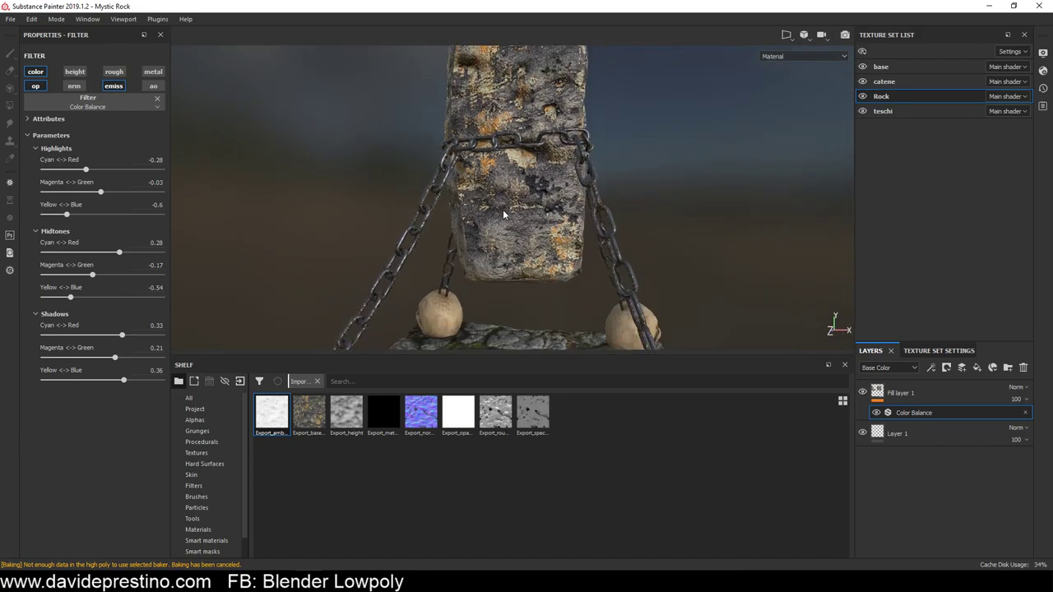
pyautogui.scroll(-2, 505, 204)
pyautogui.moveTo(505, 203)
pyautogui.keyDown('alt'); pyautogui.mouseDown()
pyautogui.moveTo(325, 203)
pyautogui.moveTo(223, 226)
pyautogui.moveTo(337, 172)
pyautogui.moveTo(508, 209)
pyautogui.moveTo(494, 247)
pyautogui.mouseUp(); pyautogui.keyUp('alt')
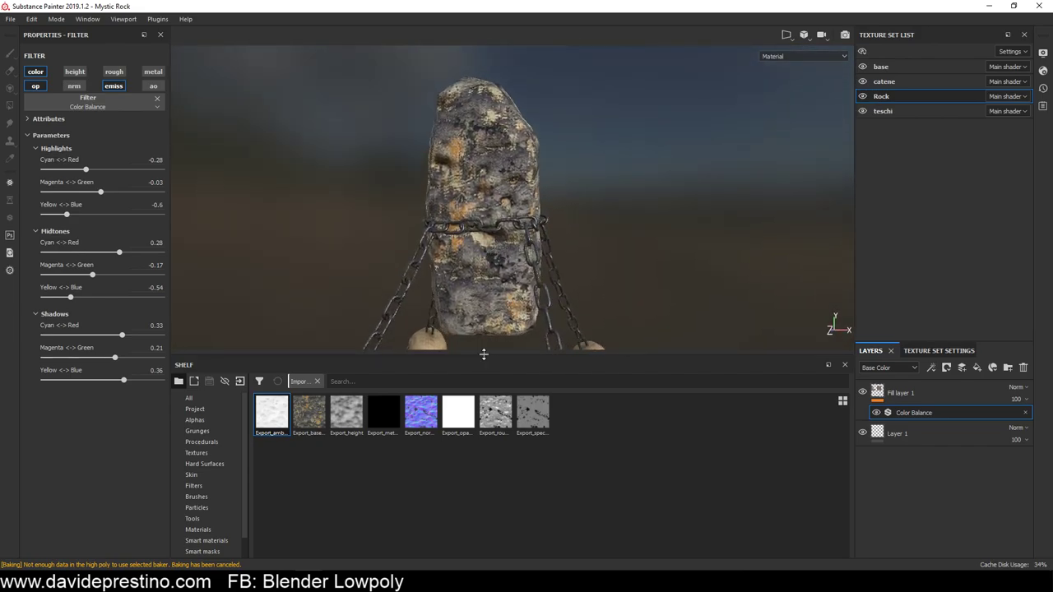
pyautogui.moveTo(483, 353); pyautogui.dragTo(483, 406)
pyautogui.click(931, 368)
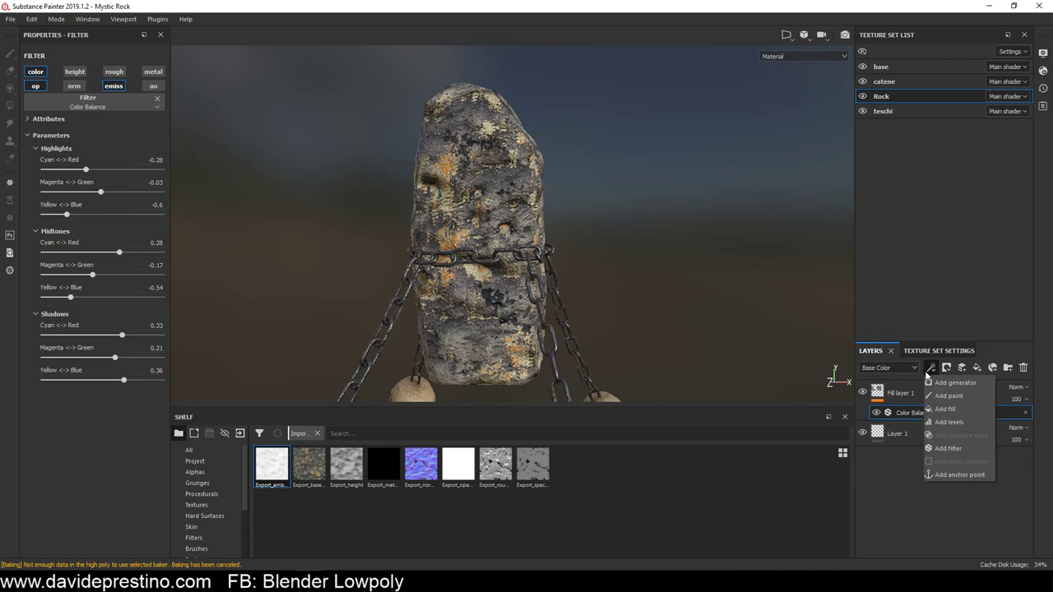
# Add a Levels effect to the rock fill, lowering the white point to about 0.77
pyautogui.click(945, 422)
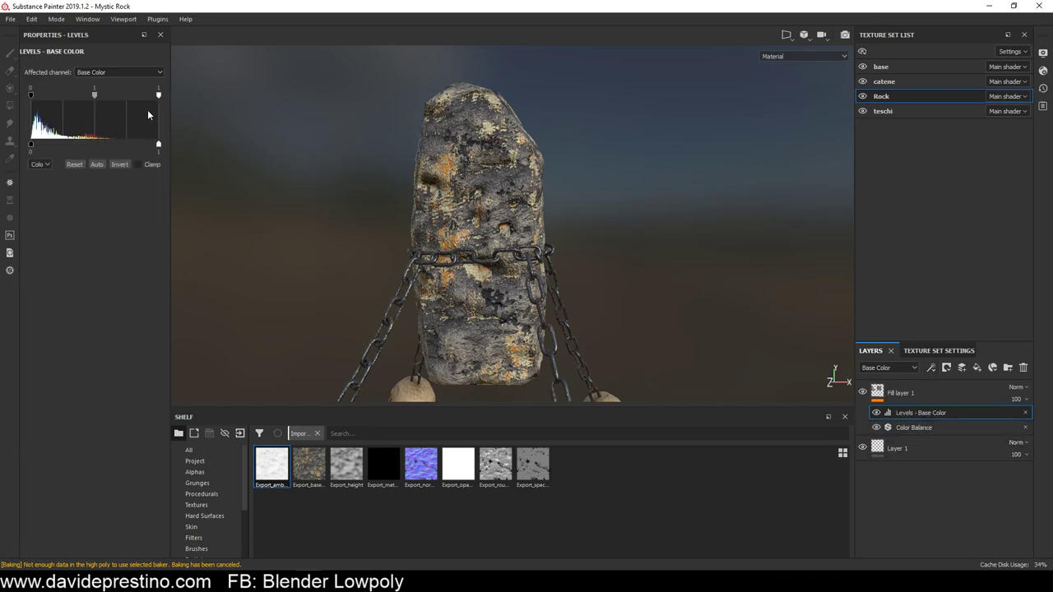
pyautogui.moveTo(159, 100); pyautogui.dragTo(79, 100)
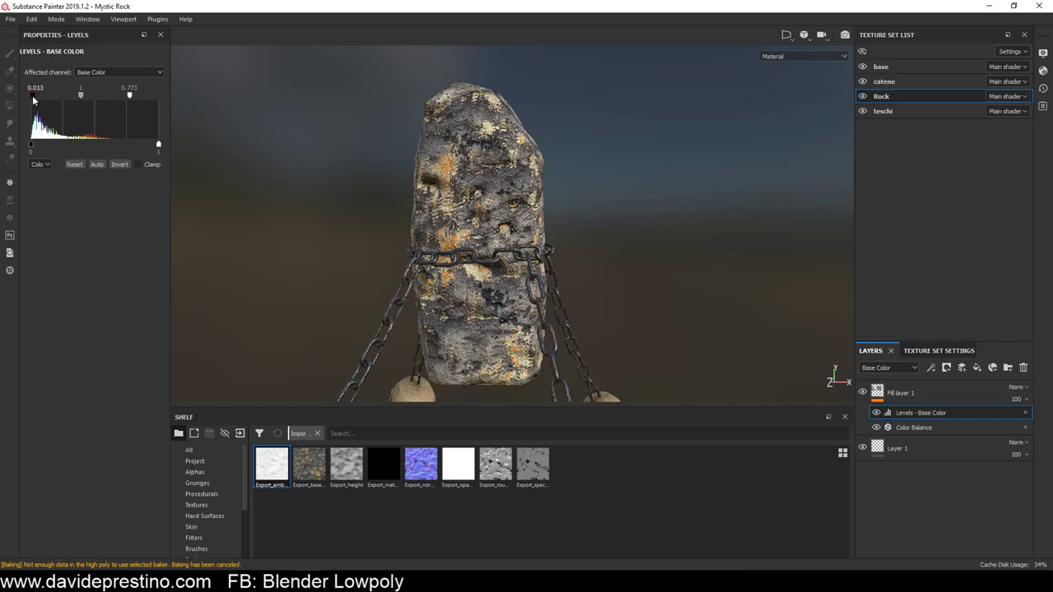
pyautogui.moveTo(592, 228)
pyautogui.keyDown('alt'); pyautogui.mouseDown()
pyautogui.moveTo(303, 240)
pyautogui.moveTo(592, 241)
pyautogui.moveTo(585, 247)
pyautogui.moveTo(602, 190)
pyautogui.moveTo(439, 169)
pyautogui.moveTo(246, 167)
pyautogui.moveTo(700, 173)
pyautogui.moveTo(612, 172)
pyautogui.moveTo(586, 224)
pyautogui.mouseUp(); pyautogui.keyUp('alt')
pyautogui.scroll(2, 611, 176)
pyautogui.scroll(2, 606, 219)
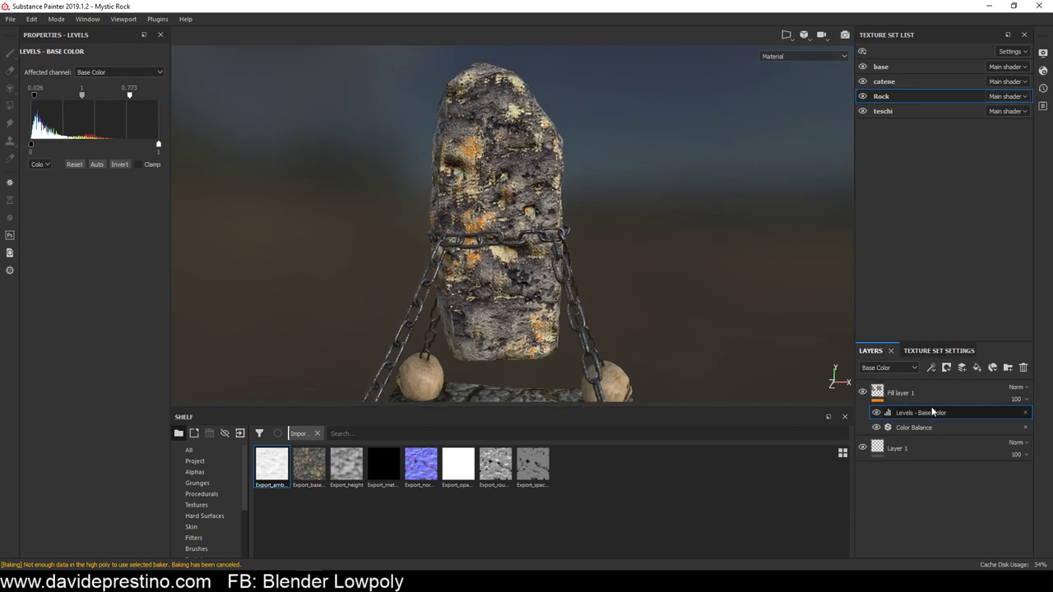
pyautogui.click(900, 393)
pyautogui.keyDown('alt'); pyautogui.moveTo(599, 207); pyautogui.dragTo(627, 245, button='middle'); pyautogui.keyUp('alt')
pyautogui.moveTo(627, 245)
pyautogui.keyDown('alt'); pyautogui.mouseDown()
pyautogui.moveTo(576, 201)
pyautogui.moveTo(496, 227)
pyautogui.mouseUp(); pyautogui.keyUp('alt')
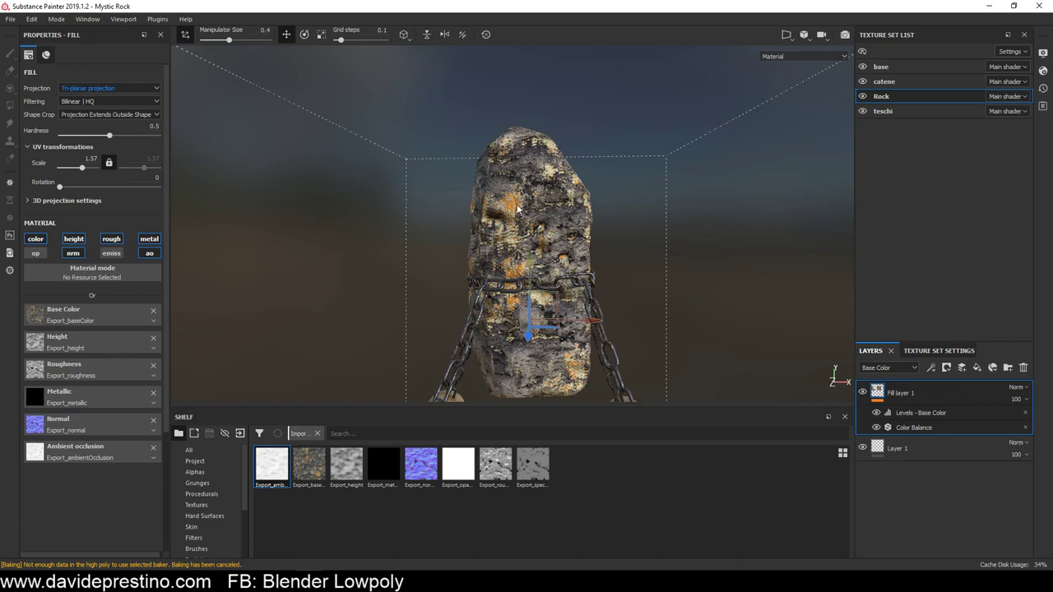
pyautogui.keyDown('alt'); pyautogui.moveTo(544, 194); pyautogui.dragTo(526, 196); pyautogui.keyUp('alt')
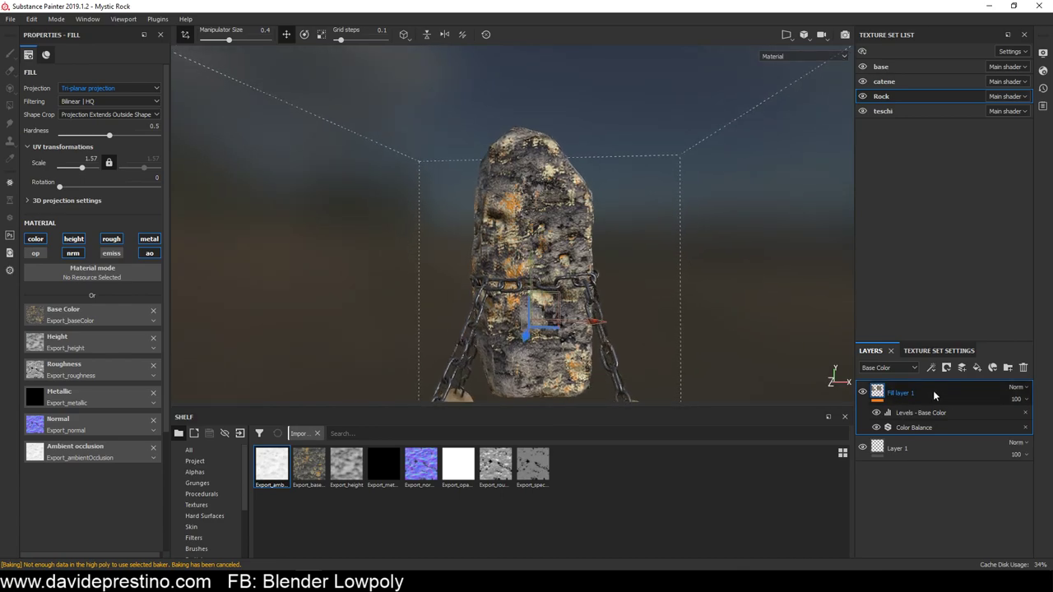
# Add a new fill layer with only the base colour and emissive channels enabled
pyautogui.click(978, 369)
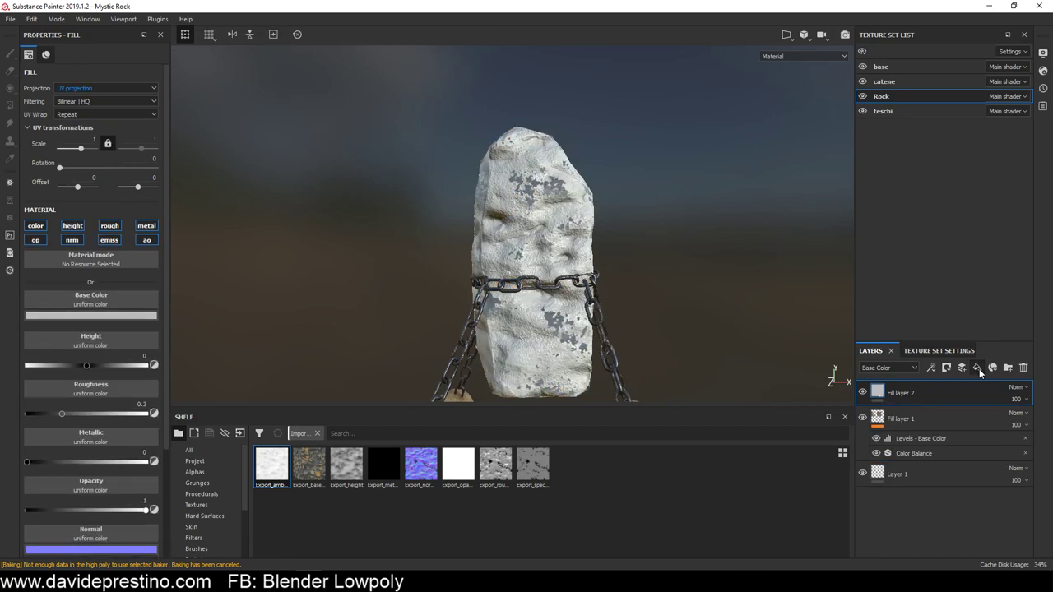
pyautogui.click(72, 226)
pyautogui.click(72, 239)
pyautogui.click(109, 240)
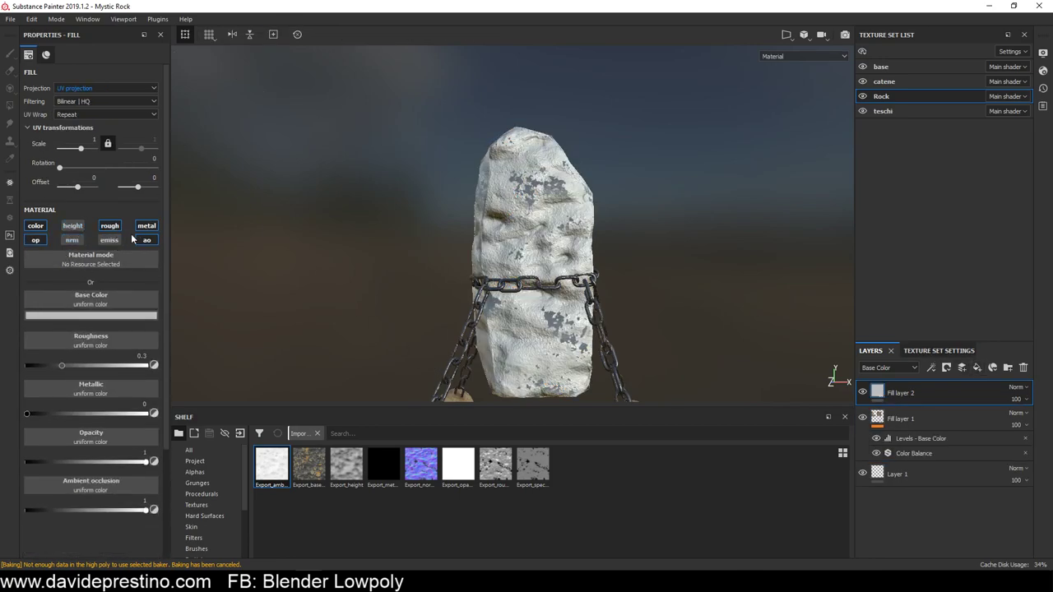
pyautogui.click(110, 225)
pyautogui.click(146, 239)
pyautogui.click(146, 225)
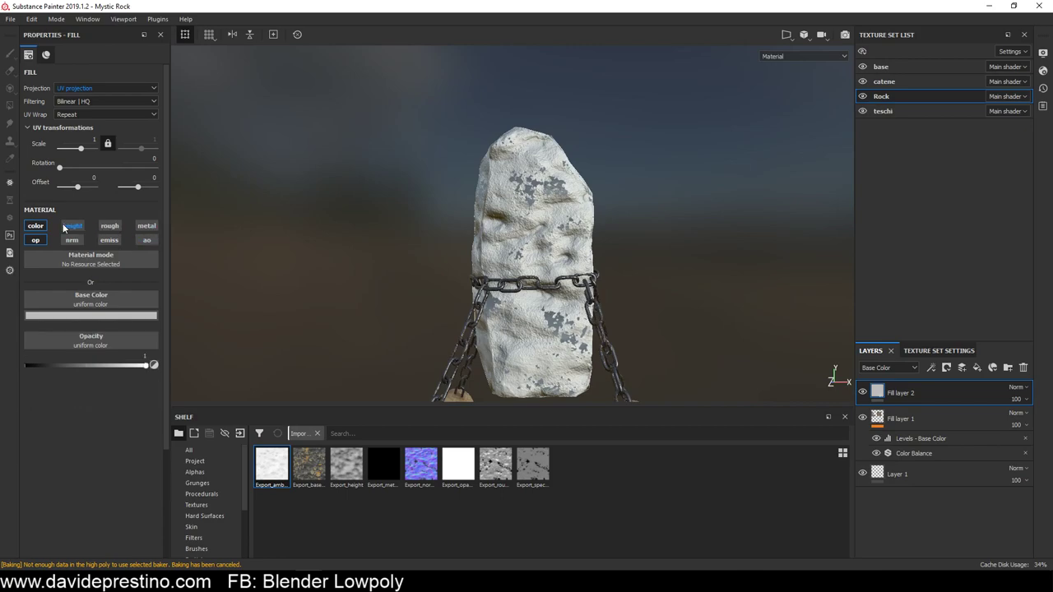
pyautogui.click(35, 226)
pyautogui.click(42, 227)
pyautogui.click(42, 242)
pyautogui.click(111, 240)
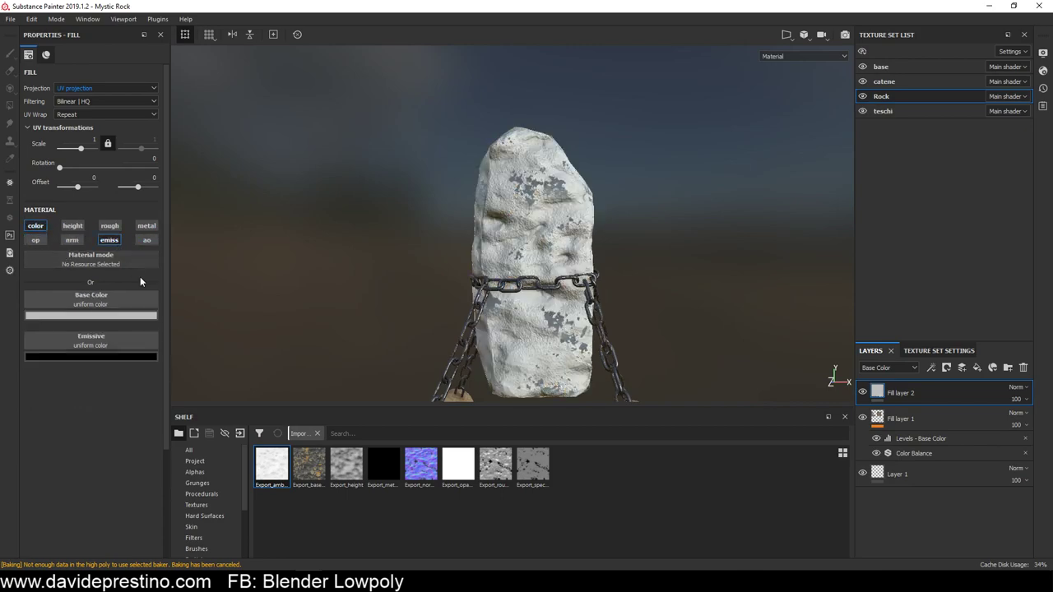
# Set the fill's emissive colour to a bright cyan in the dynamic colour picker
pyautogui.click(98, 355)
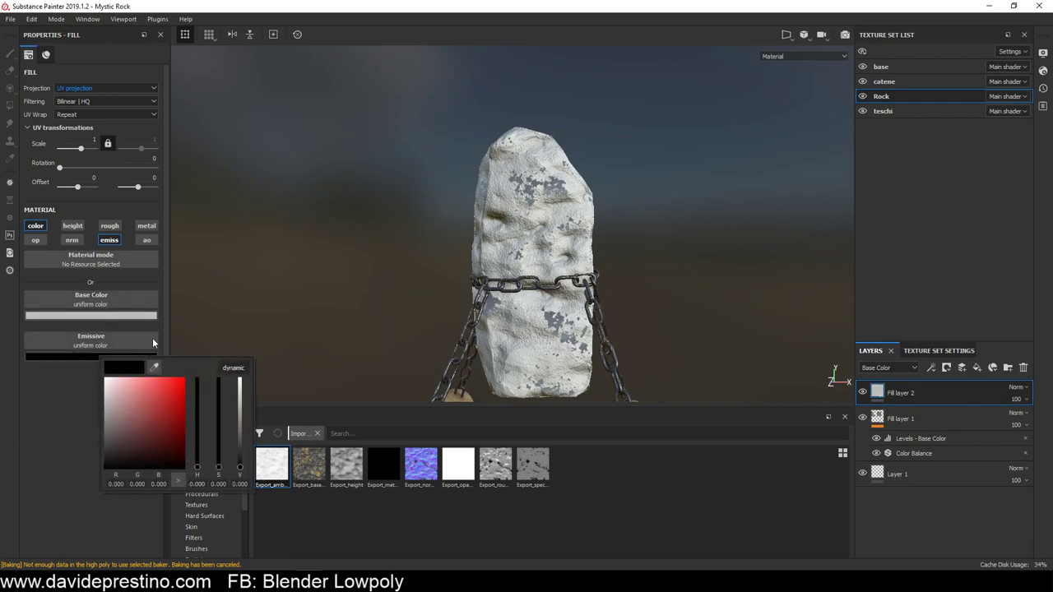
pyautogui.click(229, 370)
pyautogui.click(197, 444)
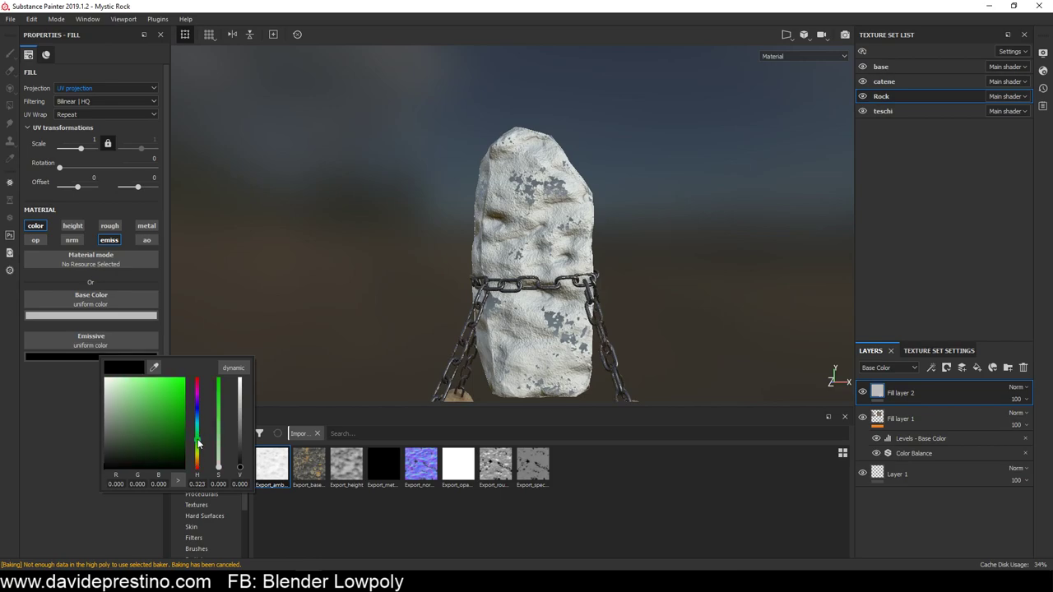
pyautogui.moveTo(165, 405); pyautogui.dragTo(165, 399)
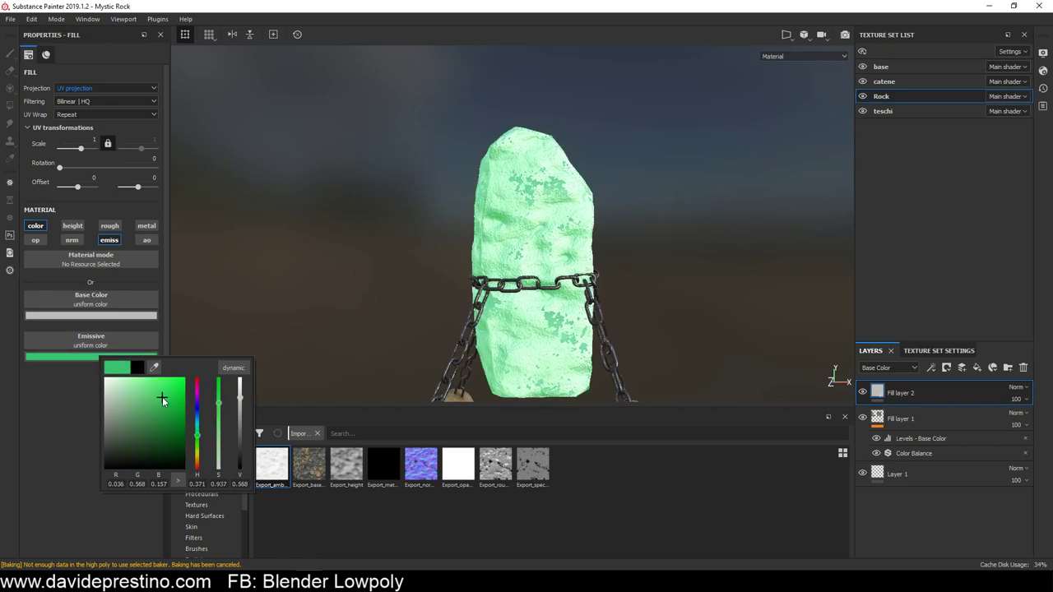
pyautogui.moveTo(164, 396); pyautogui.dragTo(177, 391)
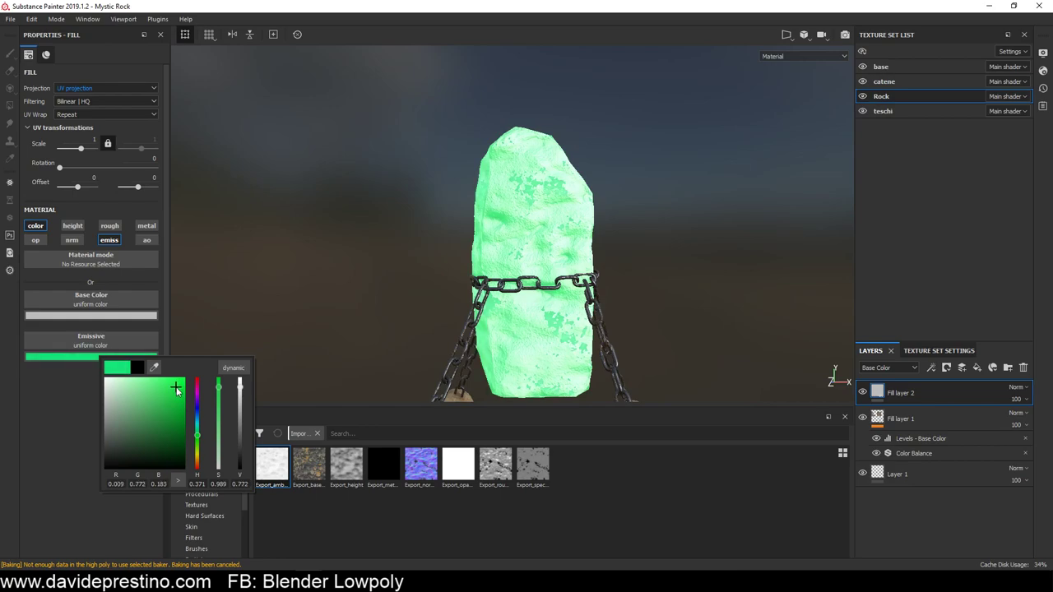
pyautogui.moveTo(198, 427); pyautogui.dragTo(199, 421)
pyautogui.moveTo(758, 300)
pyautogui.keyDown('alt'); pyautogui.mouseDown()
pyautogui.moveTo(634, 203)
pyautogui.moveTo(598, 229)
pyautogui.moveTo(627, 219)
pyautogui.moveTo(585, 206)
pyautogui.mouseUp(); pyautogui.keyUp('alt')
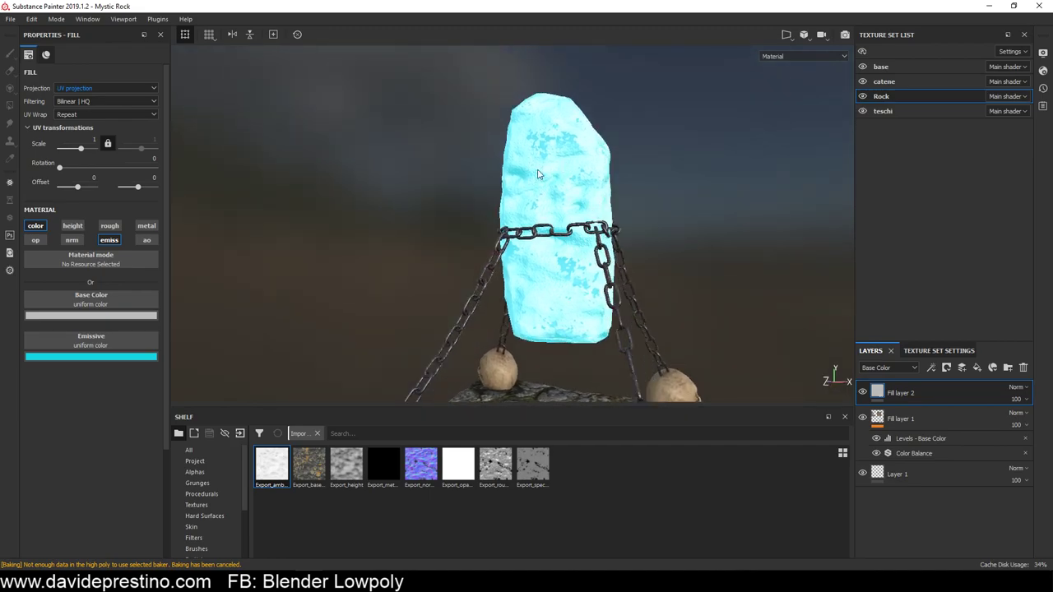
pyautogui.keyDown('alt'); pyautogui.moveTo(539, 174); pyautogui.dragTo(579, 193); pyautogui.keyUp('alt')
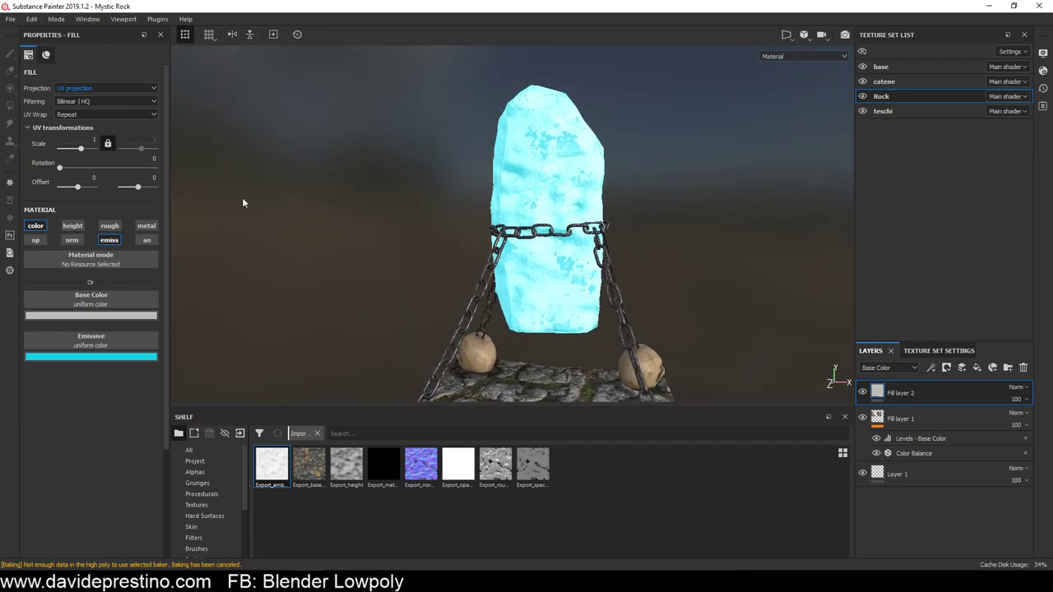
# Enable the fill's height channel and lower its height to -1
pyautogui.click(77, 228)
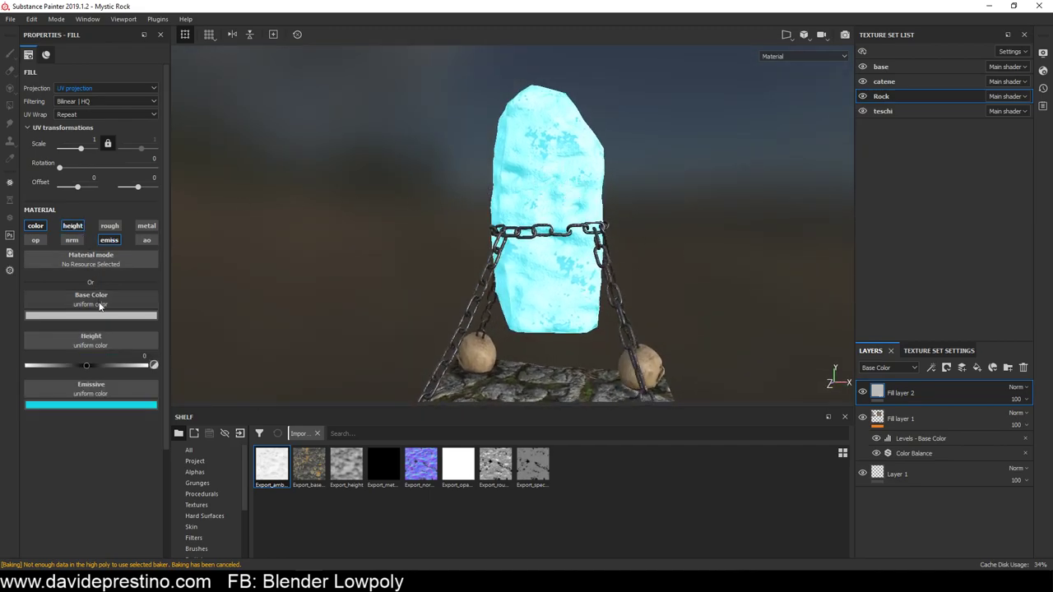
pyautogui.moveTo(86, 363); pyautogui.dragTo(15, 372)
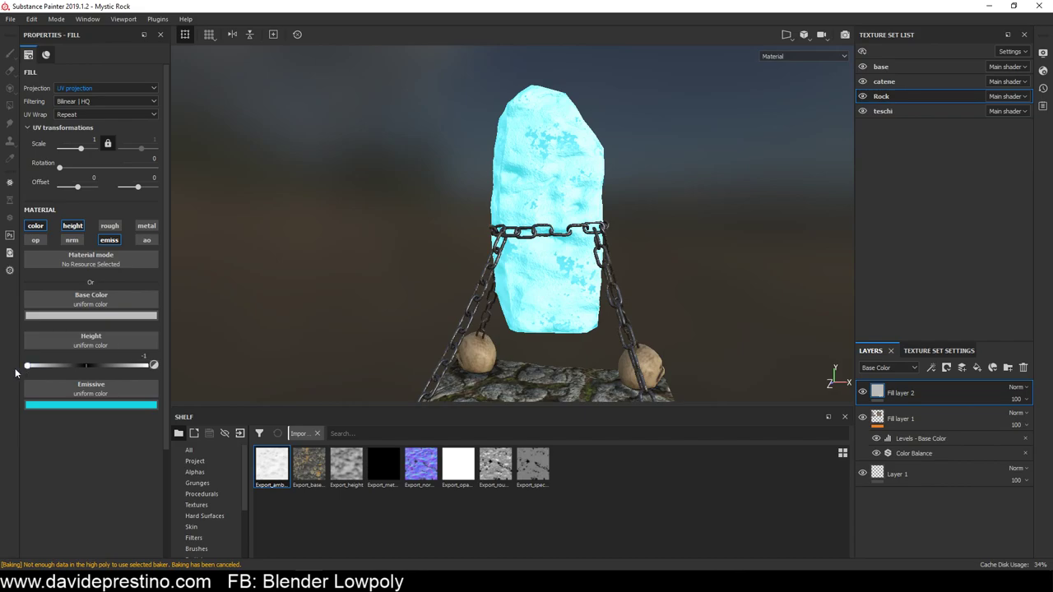
pyautogui.click(946, 367)
# Add a black mask to Fill layer 2 to hide the cyan glow
pyautogui.click(962, 397)
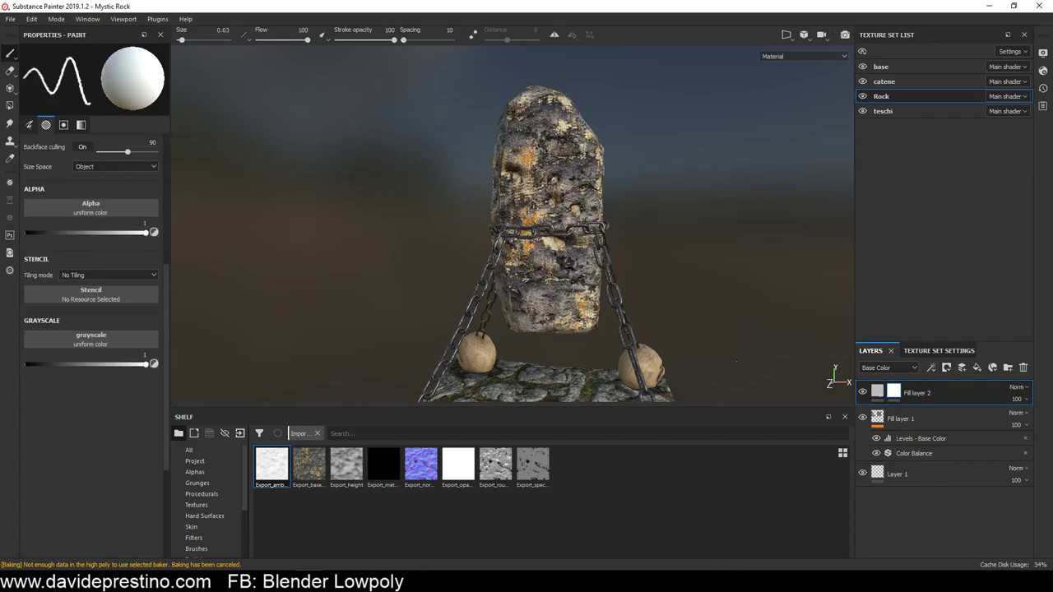
pyautogui.scroll(2, 633, 214)
pyautogui.scroll(1, 629, 209)
pyautogui.scroll(3, 623, 204)
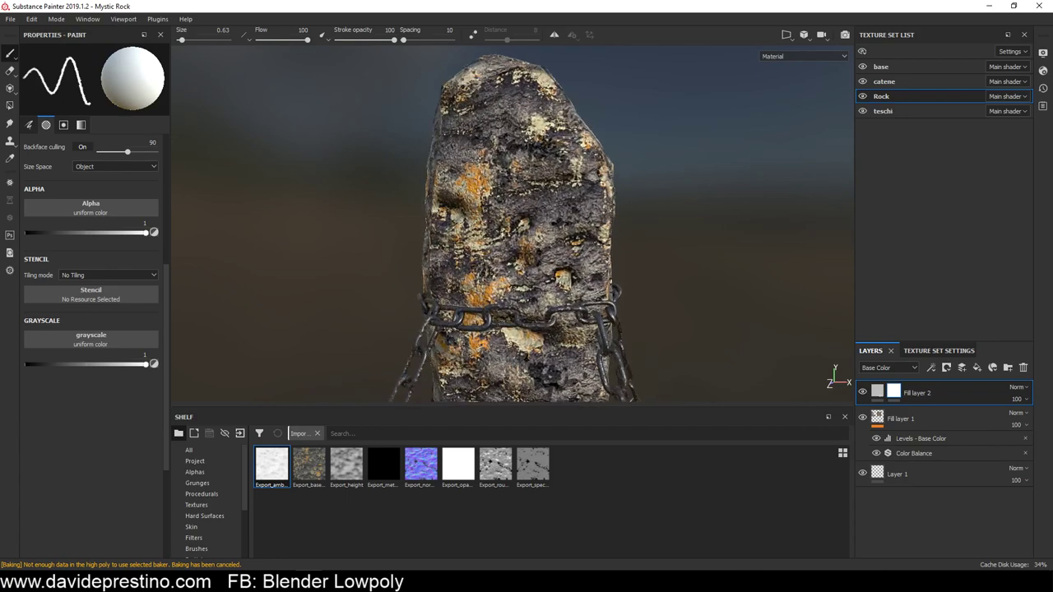
pyautogui.scroll(2, 617, 197)
pyautogui.keyDown('alt'); pyautogui.moveTo(616, 197); pyautogui.dragTo(654, 174); pyautogui.keyUp('alt')
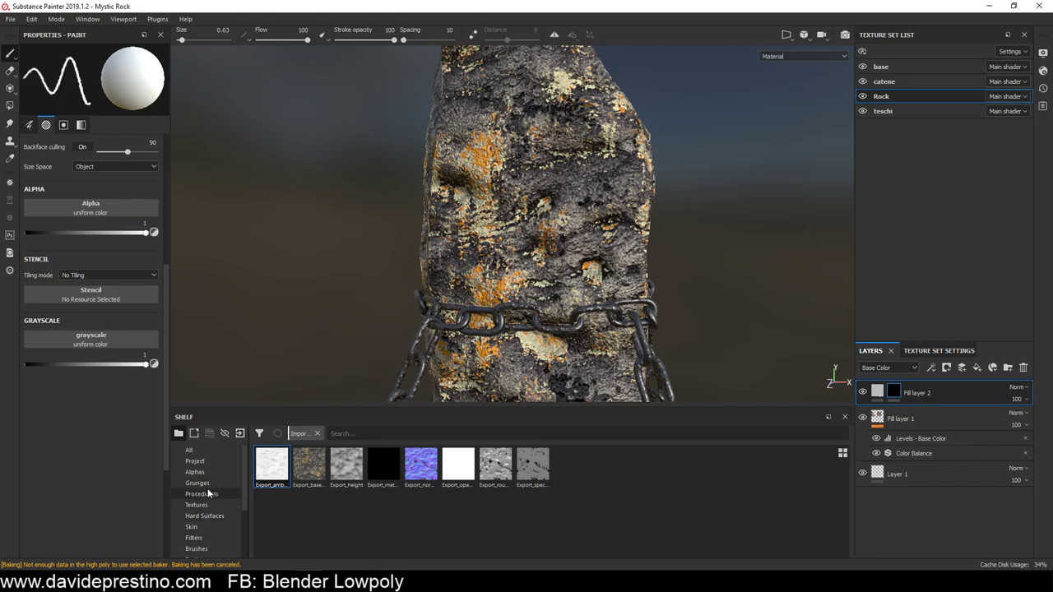
pyautogui.scroll(-2, 212, 506)
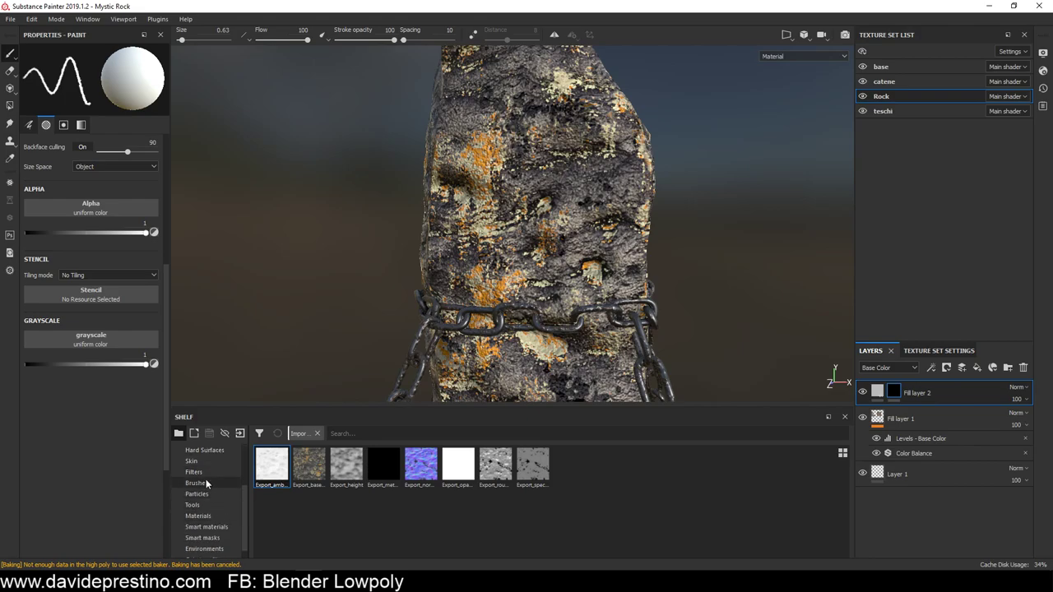
# Test-paint with the Artistic Hairy, Basic Hard, Cotton and Dirt 1 brushes, undoing each stroke
pyautogui.click(201, 484)
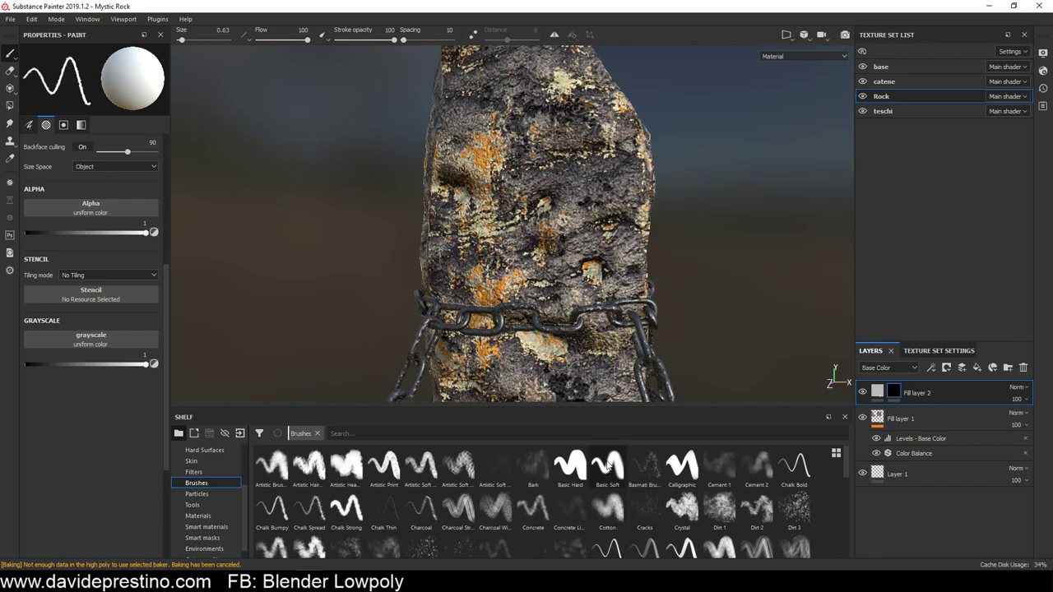
pyautogui.click(309, 466)
pyautogui.moveTo(547, 123)
pyautogui.mouseDown()
pyautogui.moveTo(576, 124)
pyautogui.moveTo(580, 221)
pyautogui.moveTo(544, 210)
pyautogui.mouseUp()
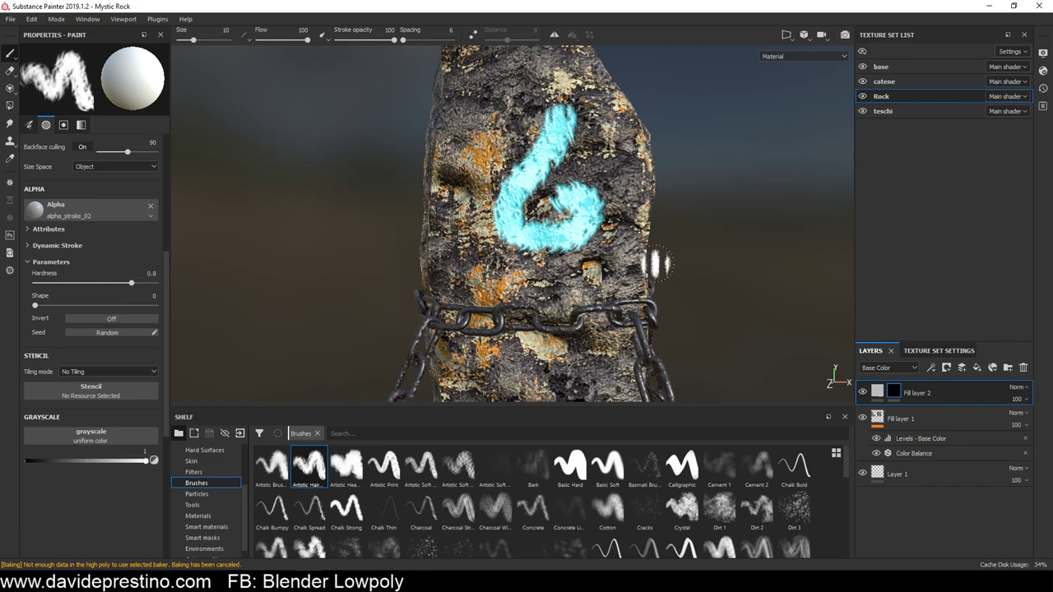
pyautogui.keyDown('alt'); pyautogui.moveTo(658, 264); pyautogui.dragTo(650, 263); pyautogui.keyUp('alt')
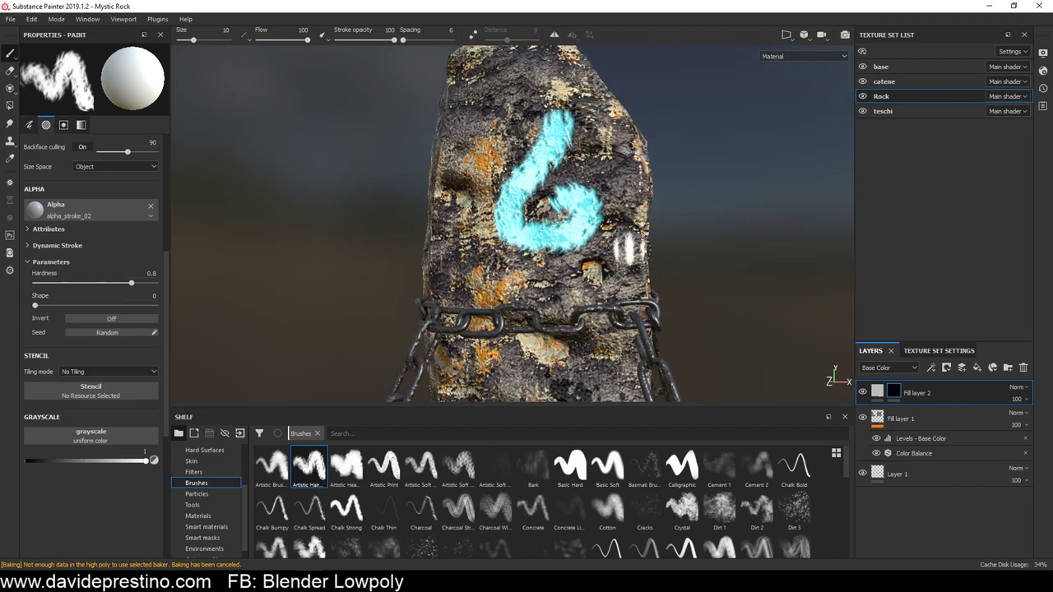
pyautogui.hotkey('ctrl', 'z')
pyautogui.click(570, 466)
pyautogui.moveTo(580, 140)
pyautogui.mouseDown()
pyautogui.moveTo(559, 202)
pyautogui.moveTo(505, 258)
pyautogui.mouseUp()
pyautogui.hotkey('ctrl', 'z')
pyautogui.click(607, 510)
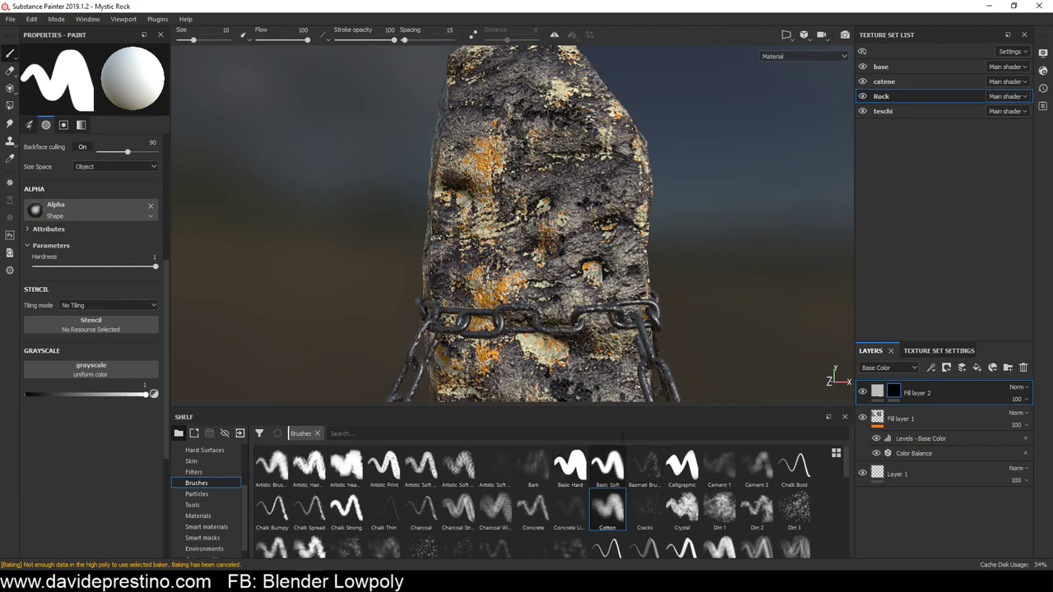
pyautogui.moveTo(586, 161); pyautogui.dragTo(531, 273)
pyautogui.hotkey('ctrl', 'z')
pyautogui.click(719, 508)
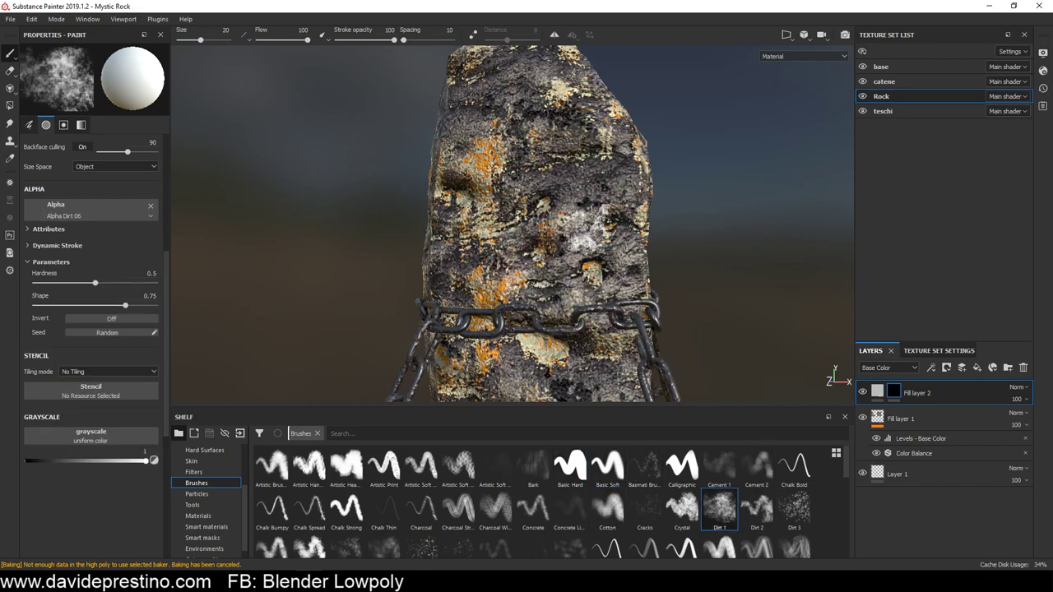
pyautogui.moveTo(588, 156); pyautogui.dragTo(510, 263)
pyautogui.hotkey('ctrl', 'z')
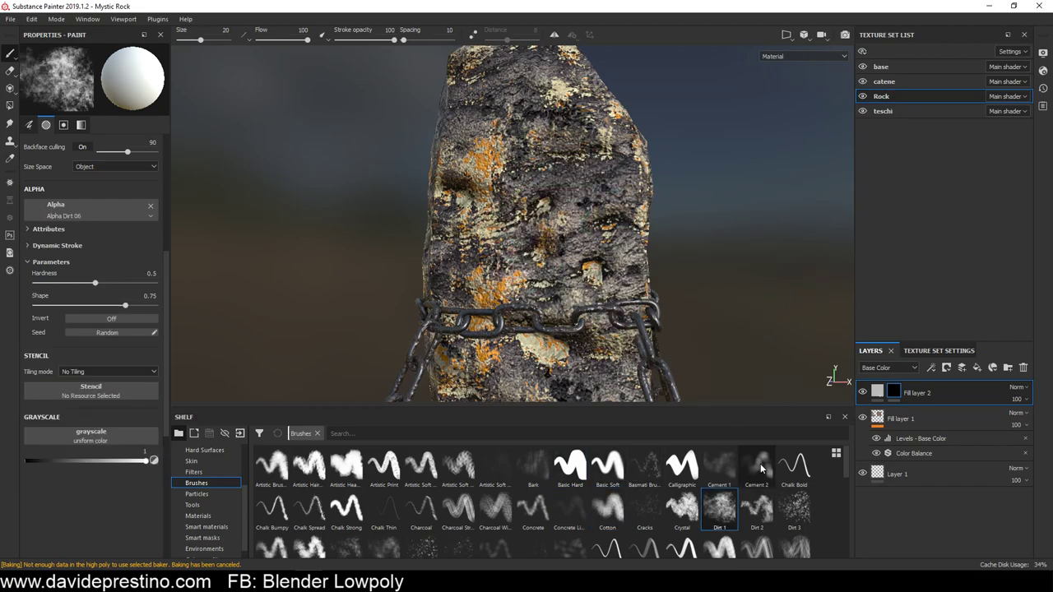
# Test-paint with a soft artistic, Graffiti, Knife and Artistic Heavy brush, undoing each stroke
pyautogui.click(271, 464)
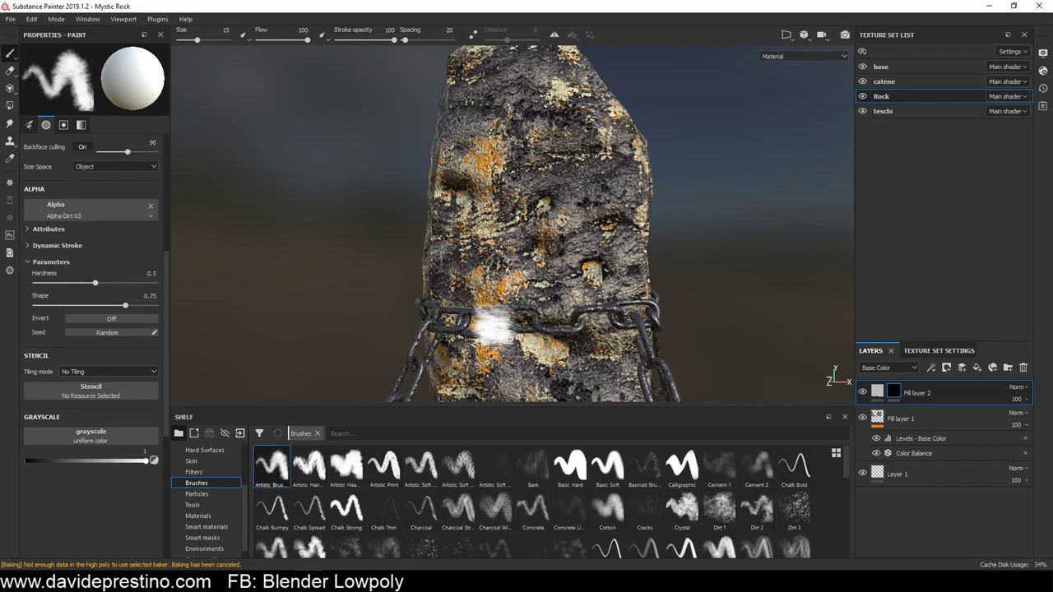
pyautogui.moveTo(569, 152); pyautogui.dragTo(527, 247)
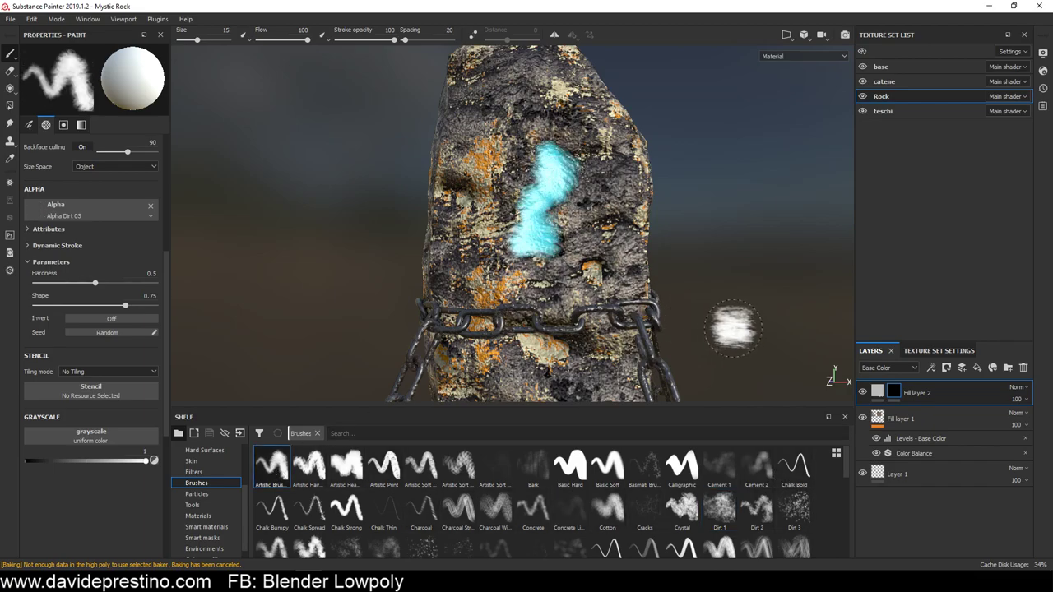
pyautogui.hotkey('ctrl', 'z')
pyautogui.scroll(-5, 440, 500)
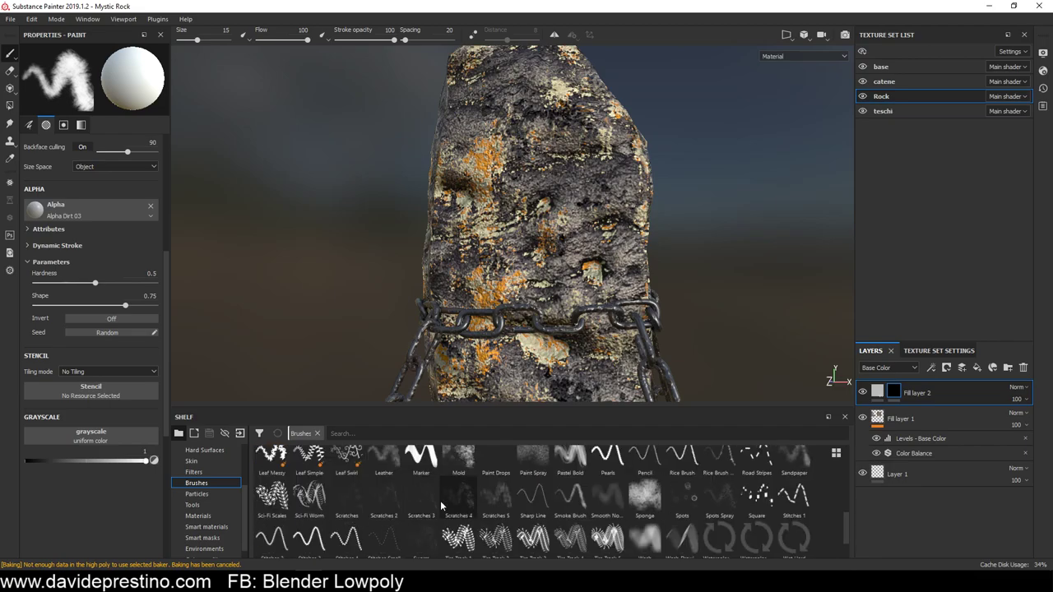
pyautogui.scroll(3, 440, 500)
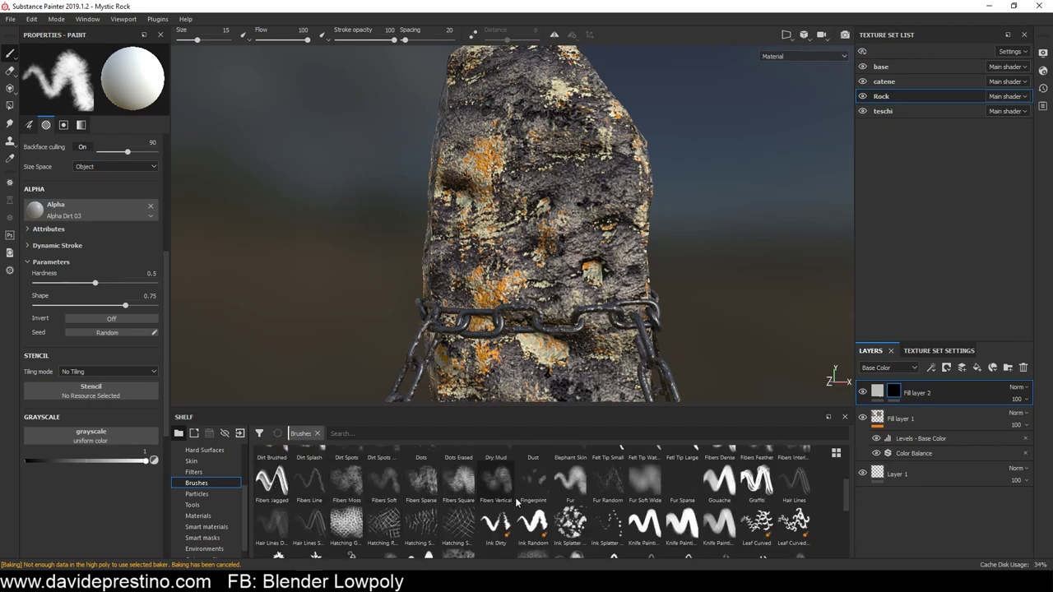
pyautogui.click(756, 479)
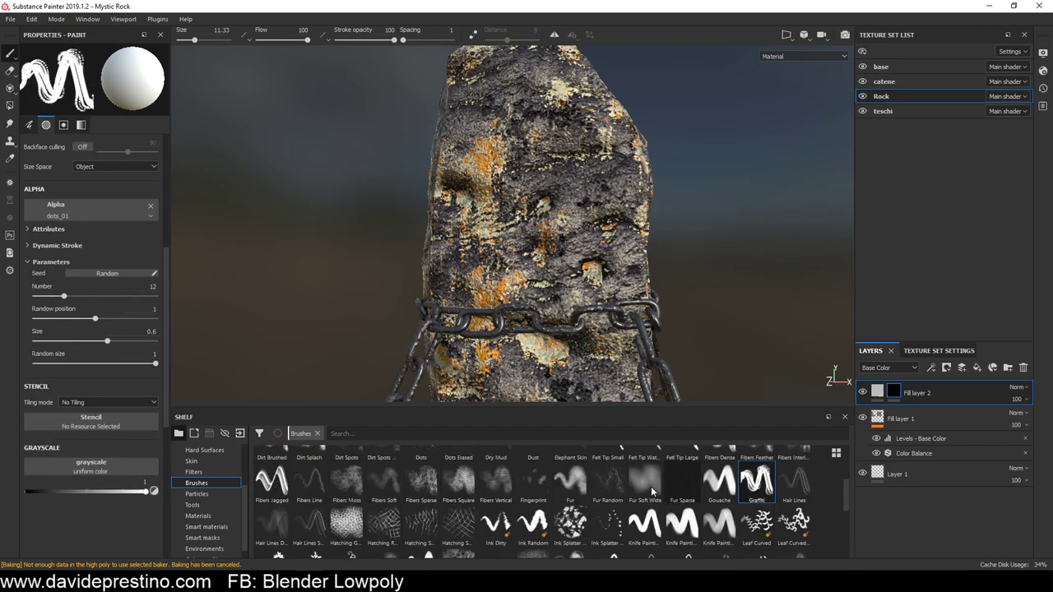
pyautogui.moveTo(537, 127); pyautogui.dragTo(543, 235)
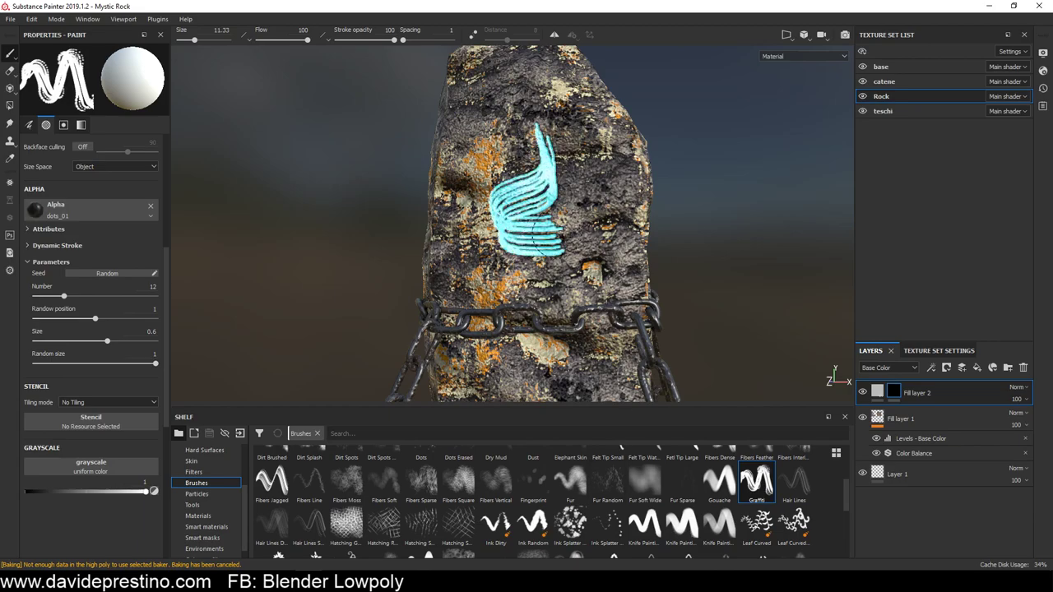
pyautogui.hotkey('ctrl', 'z')
pyautogui.click(718, 522)
pyautogui.moveTo(546, 138)
pyautogui.mouseDown()
pyautogui.moveTo(555, 177)
pyautogui.moveTo(493, 259)
pyautogui.mouseUp()
pyautogui.hotkey('ctrl', 'z')
pyautogui.scroll(-3, 631, 521)
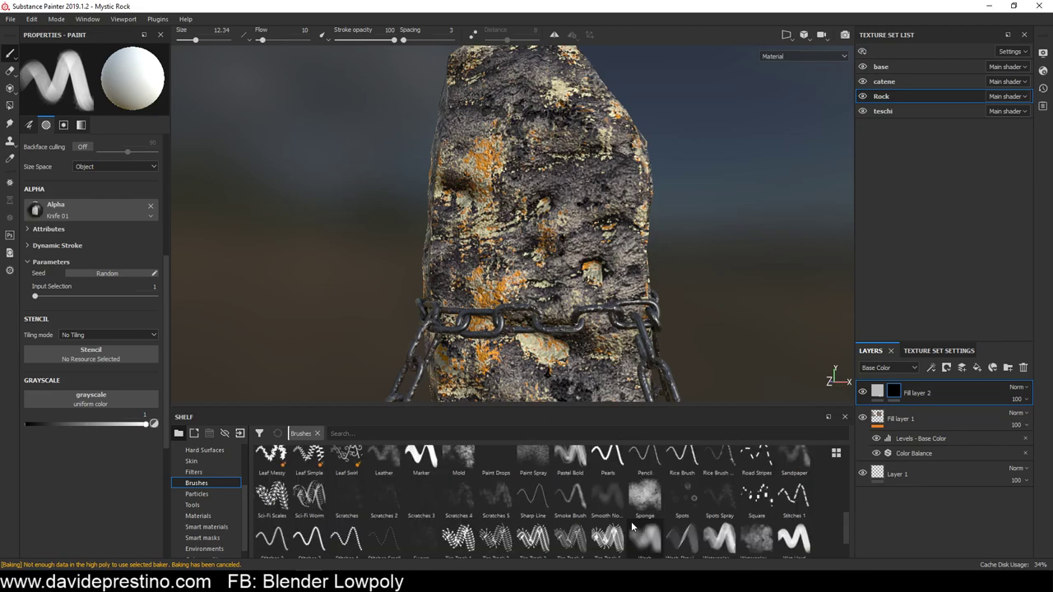
pyautogui.scroll(10, 630, 521)
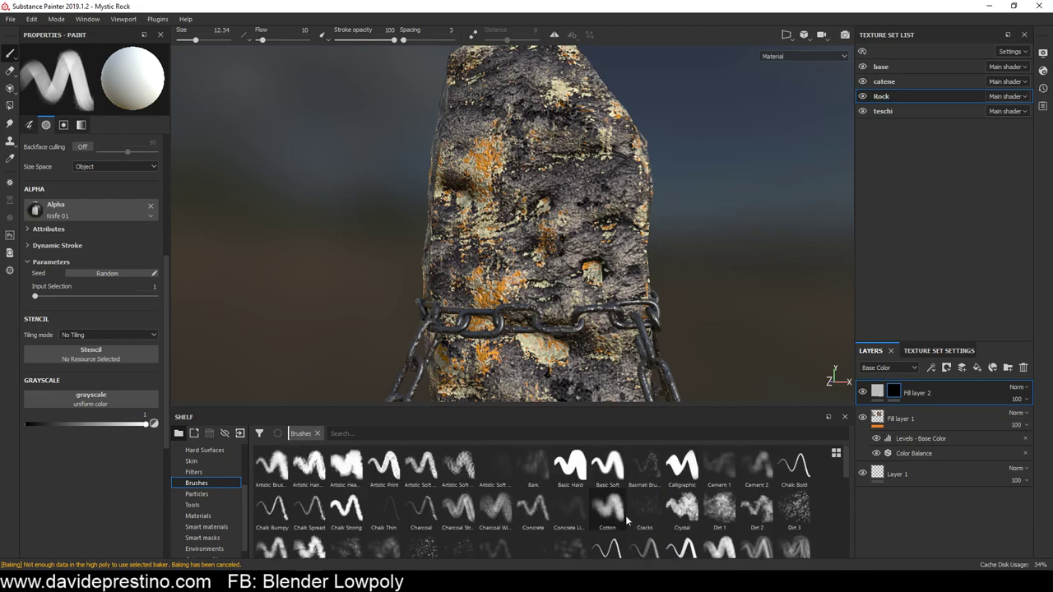
pyautogui.click(344, 467)
pyautogui.moveTo(564, 180); pyautogui.dragTo(518, 251)
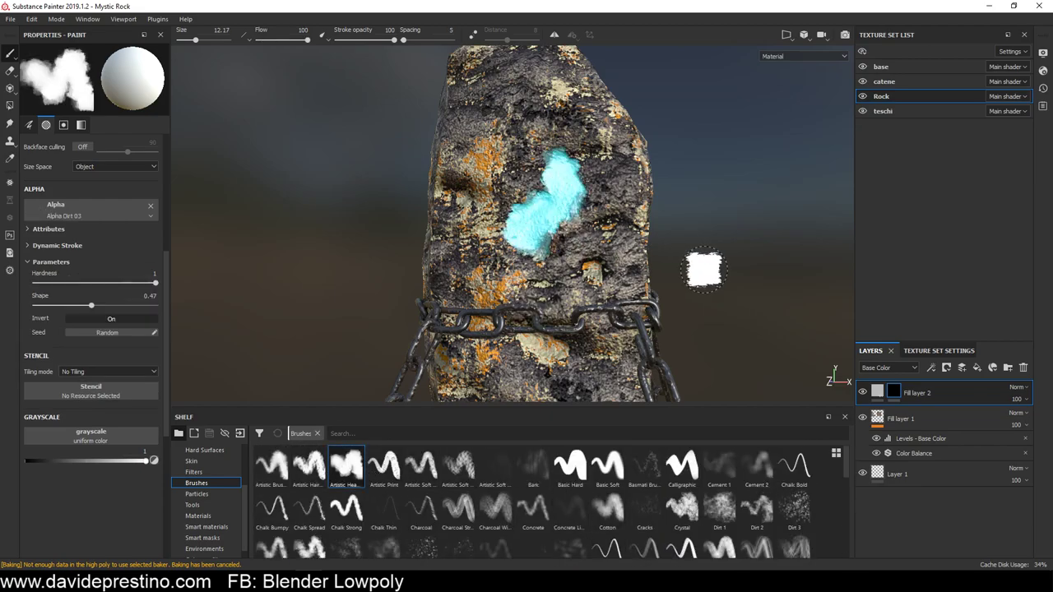
pyautogui.hotkey('ctrl', 'z')
# Choose the Artistic Hairy brush and reduce its size to 7.63
pyautogui.click(308, 466)
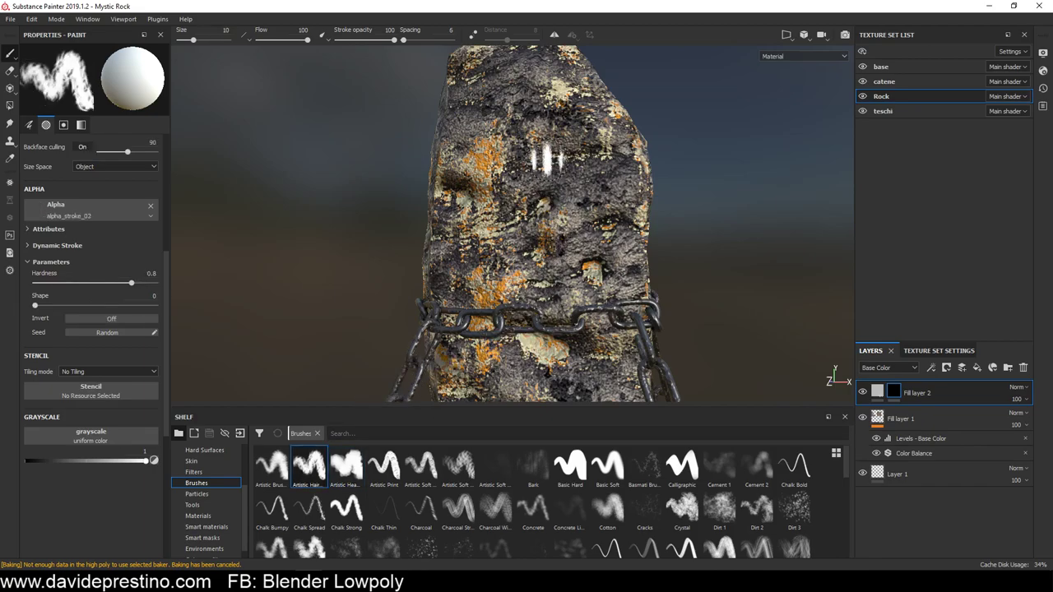
pyautogui.moveTo(550, 152); pyautogui.dragTo(545, 160)
pyautogui.hotkey('ctrl', 'z')
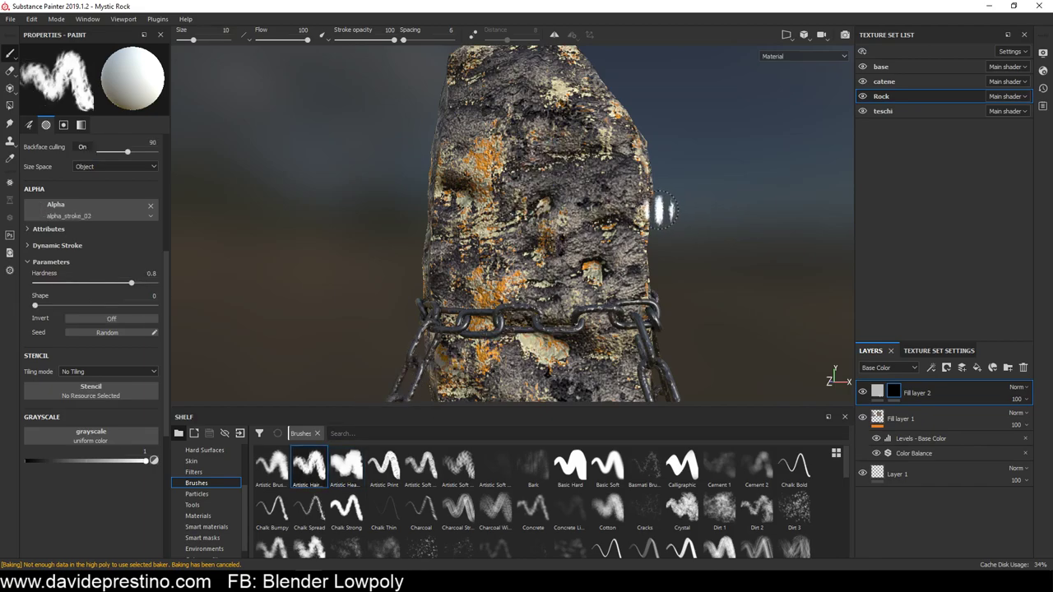
pyautogui.keyDown('ctrl'); pyautogui.moveTo(543, 168); pyautogui.dragTo(530, 172, button='right'); pyautogui.keyUp('ctrl')
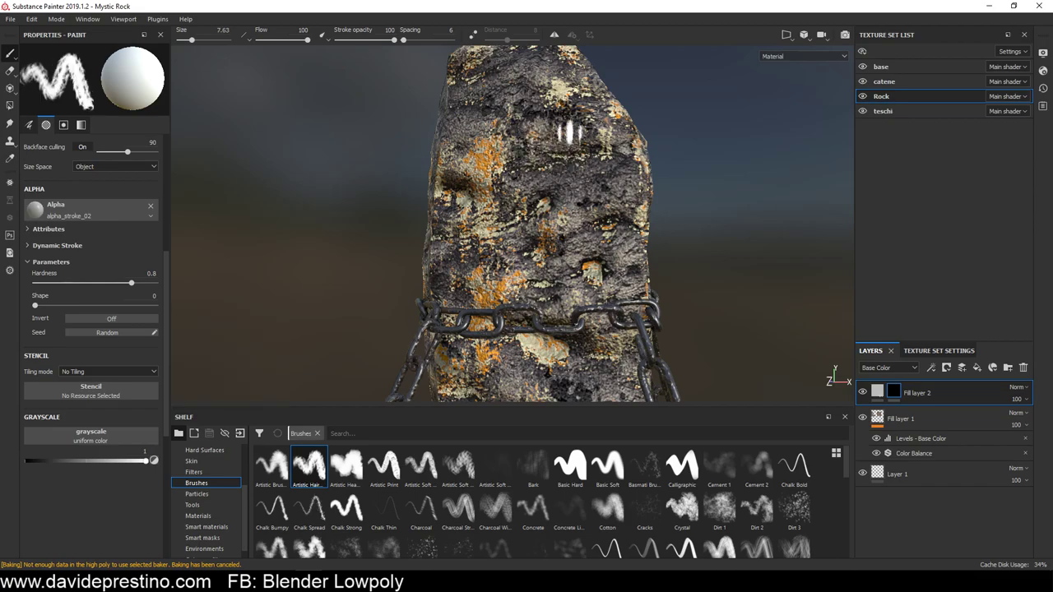
# Paint a horizontal cyan bar beneath the curl rune on the pillar
pyautogui.scroll(2, 574, 136)
pyautogui.scroll(-2, 573, 136)
pyautogui.scroll(-1, 562, 177)
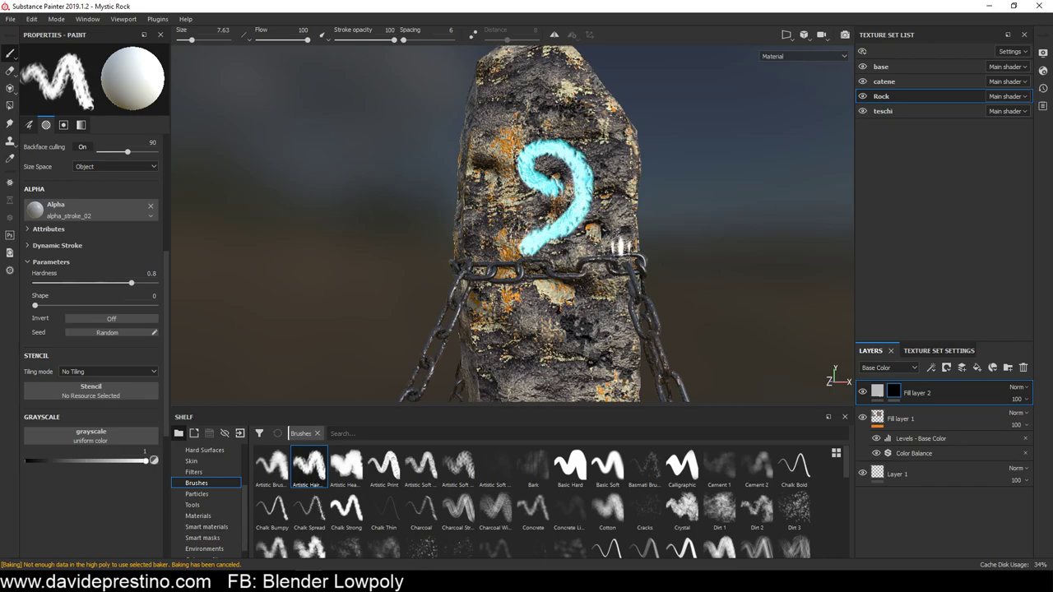
pyautogui.moveTo(613, 294)
pyautogui.keyDown('alt'); pyautogui.mouseDown()
pyautogui.moveTo(592, 239)
pyautogui.moveTo(473, 256)
pyautogui.moveTo(580, 256)
pyautogui.mouseUp(); pyautogui.keyUp('alt')
pyautogui.moveTo(471, 292); pyautogui.dragTo(566, 294)
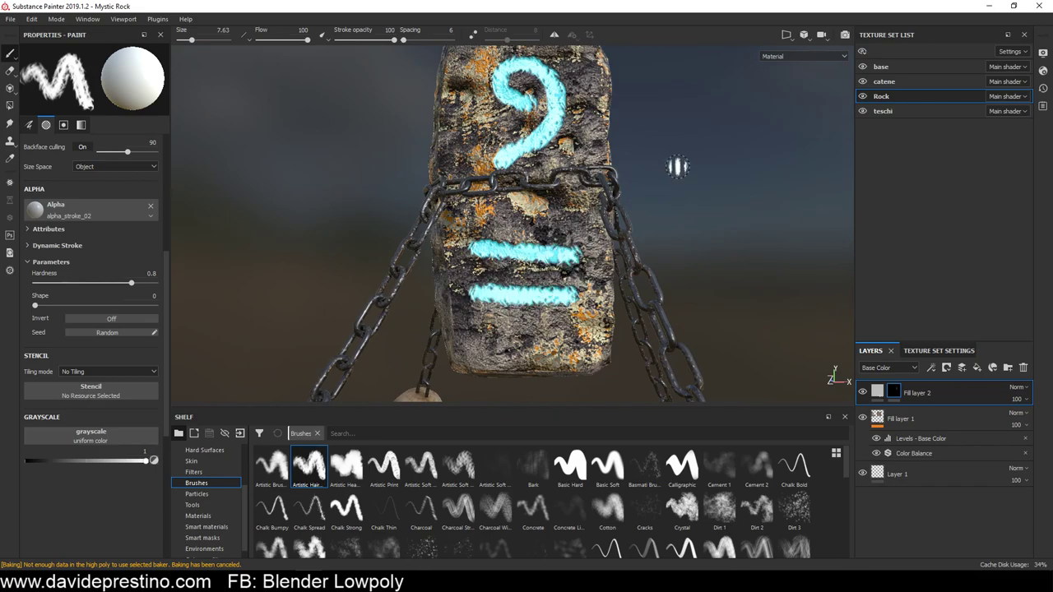
# Paint an arrow-shaped cyan rune with strokes and a dab on another face of the pillar
pyautogui.moveTo(677, 167)
pyautogui.keyDown('alt'); pyautogui.mouseDown()
pyautogui.moveTo(773, 179)
pyautogui.moveTo(522, 190)
pyautogui.moveTo(602, 174)
pyautogui.moveTo(635, 263)
pyautogui.moveTo(439, 321)
pyautogui.mouseUp(); pyautogui.keyUp('alt')
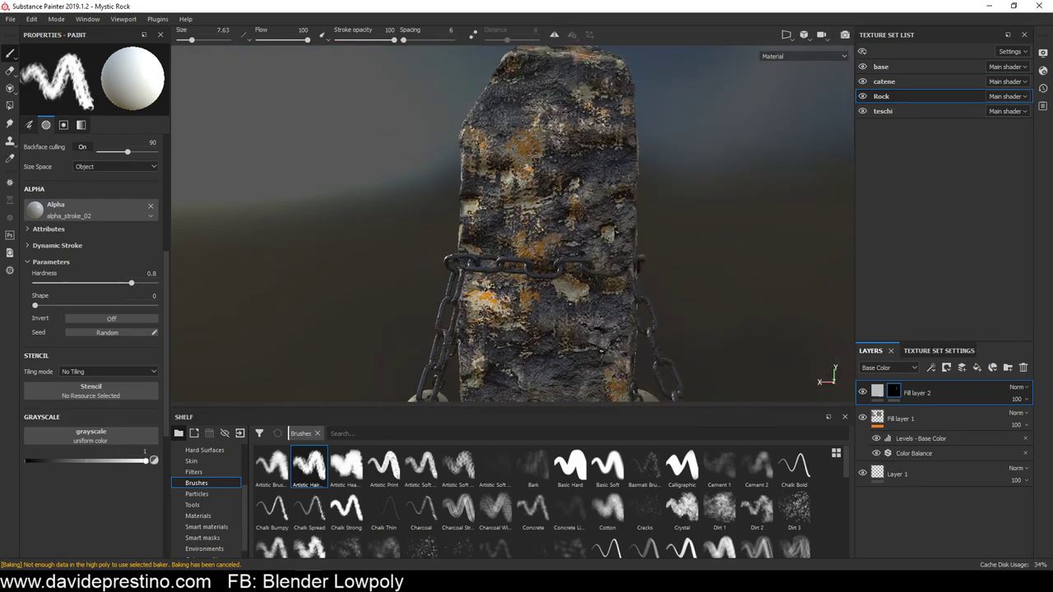
pyautogui.keyDown('alt'); pyautogui.moveTo(570, 255); pyautogui.dragTo(585, 228); pyautogui.keyUp('alt')
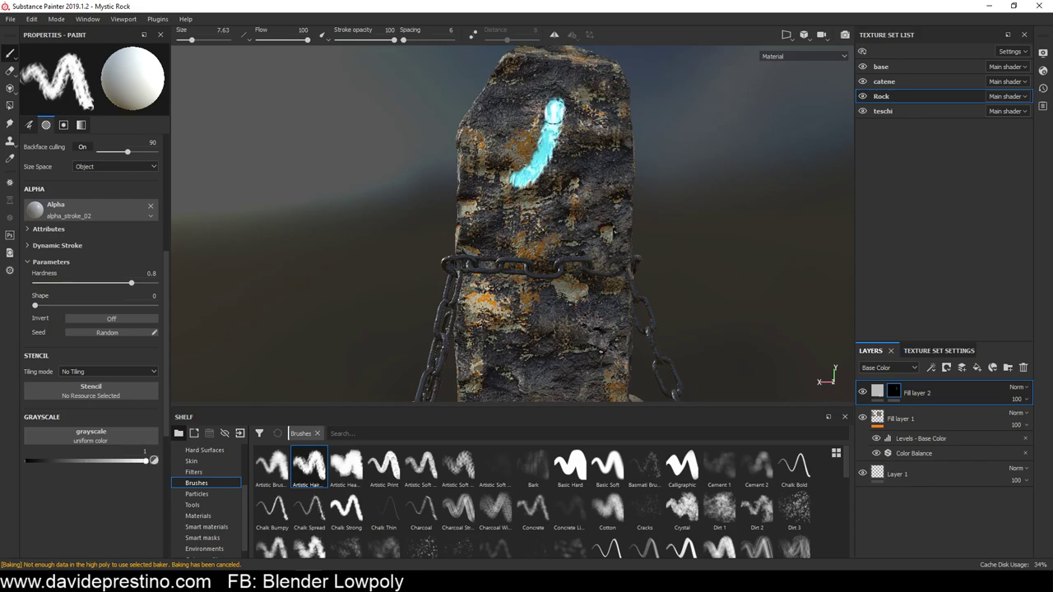
pyautogui.moveTo(553, 124); pyautogui.dragTo(560, 159)
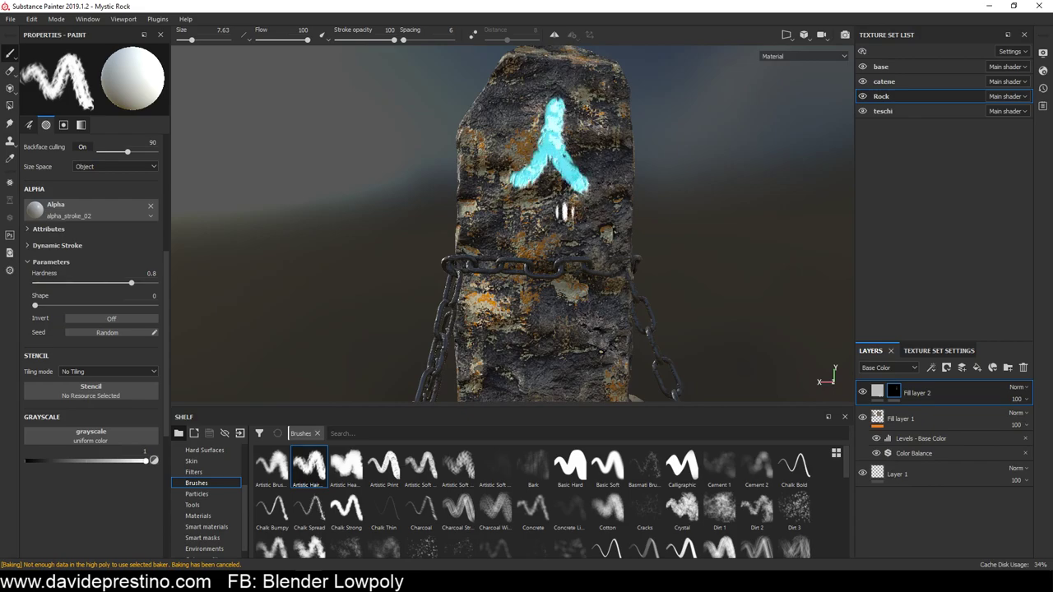
pyautogui.click(550, 204)
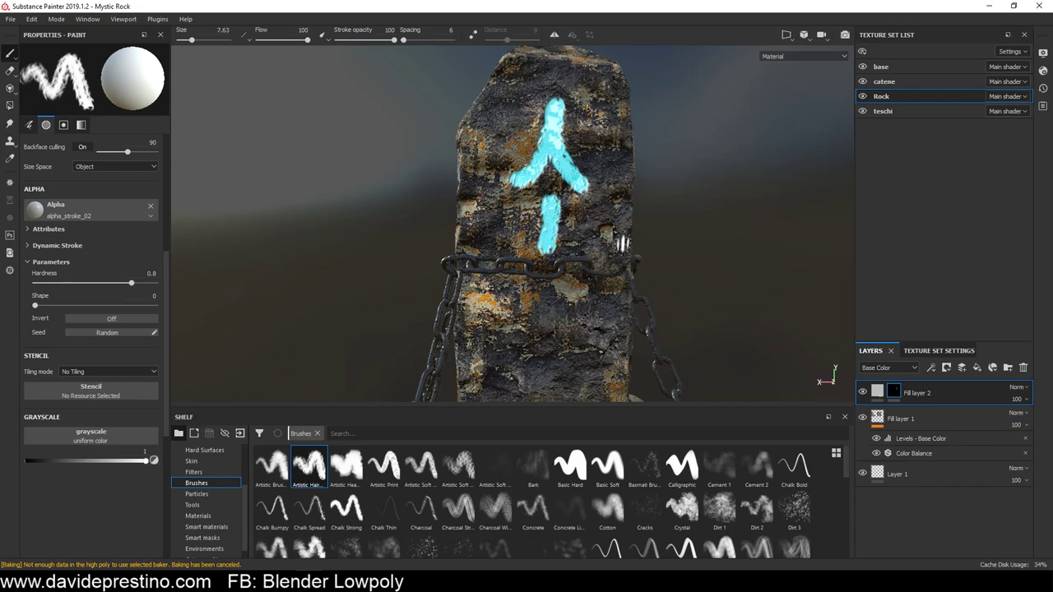
pyautogui.keyDown('alt'); pyautogui.moveTo(600, 282); pyautogui.dragTo(596, 157, button='middle'); pyautogui.keyUp('alt')
pyautogui.moveTo(517, 242)
pyautogui.mouseDown()
pyautogui.moveTo(558, 217)
pyautogui.moveTo(521, 272)
pyautogui.moveTo(660, 158)
pyautogui.moveTo(421, 211)
pyautogui.moveTo(595, 168)
pyautogui.moveTo(526, 169)
pyautogui.mouseUp()
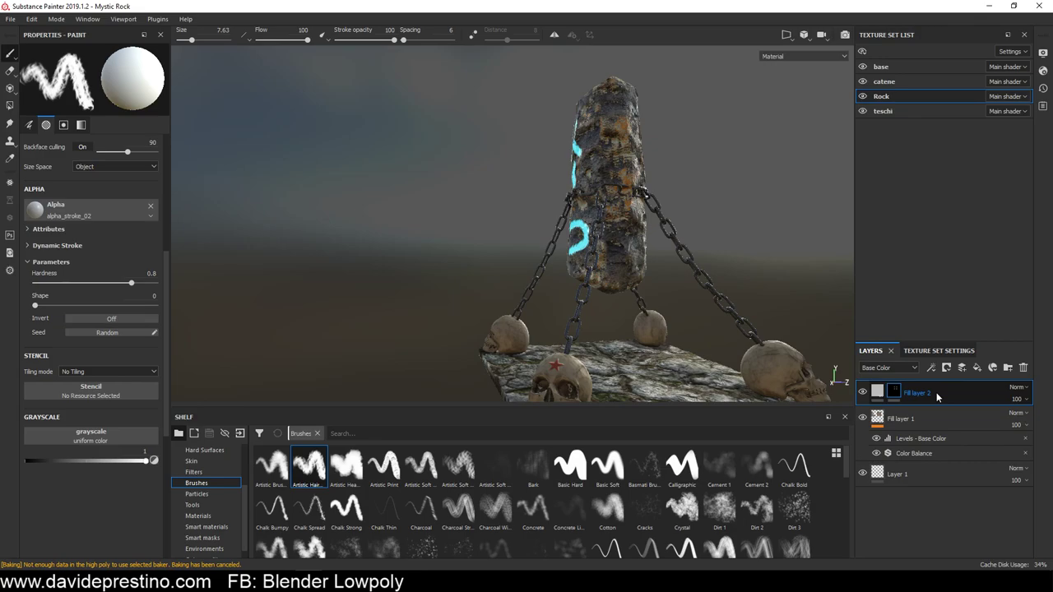
# Duplicate Fill layer 2, clear the copy's mask and select it for painting
pyautogui.keyDown('alt'); pyautogui.moveTo(748, 294); pyautogui.dragTo(674, 284); pyautogui.keyUp('alt')
pyautogui.rightClick(901, 393)
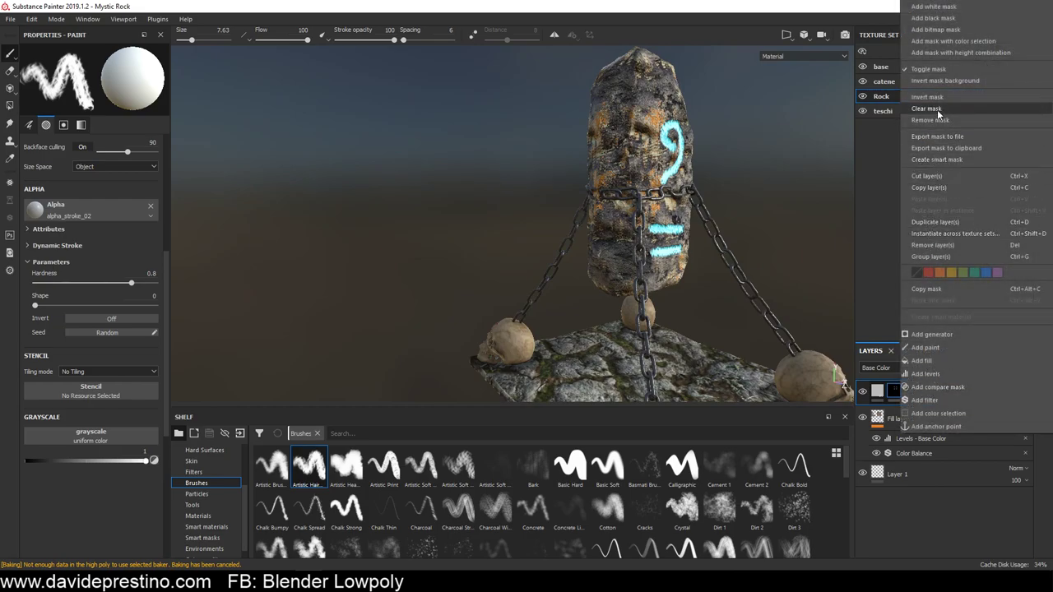
pyautogui.click(940, 221)
pyautogui.rightClick(896, 393)
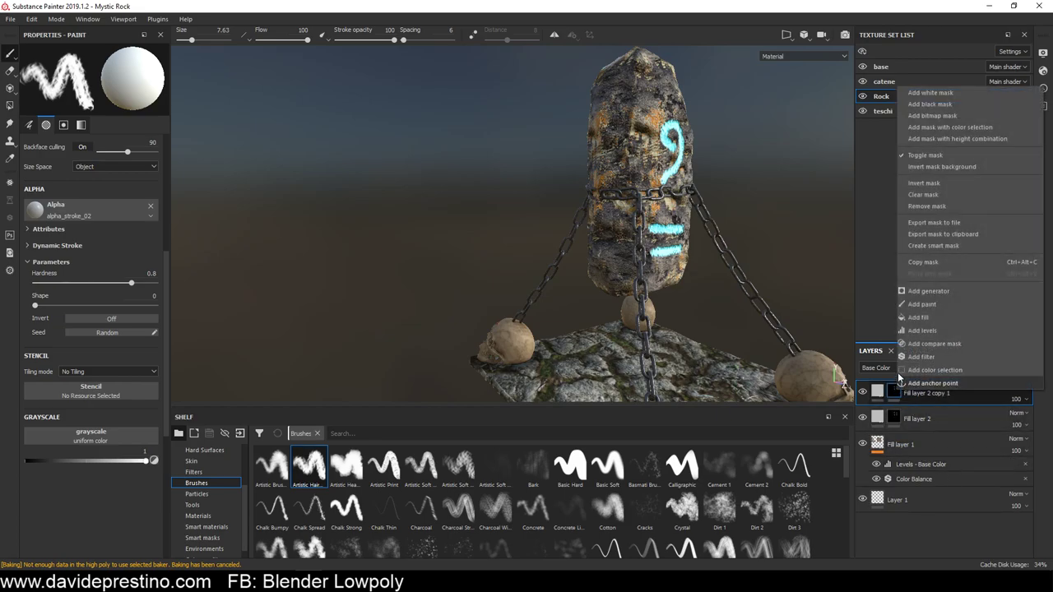
pyautogui.click(923, 195)
pyautogui.click(897, 391)
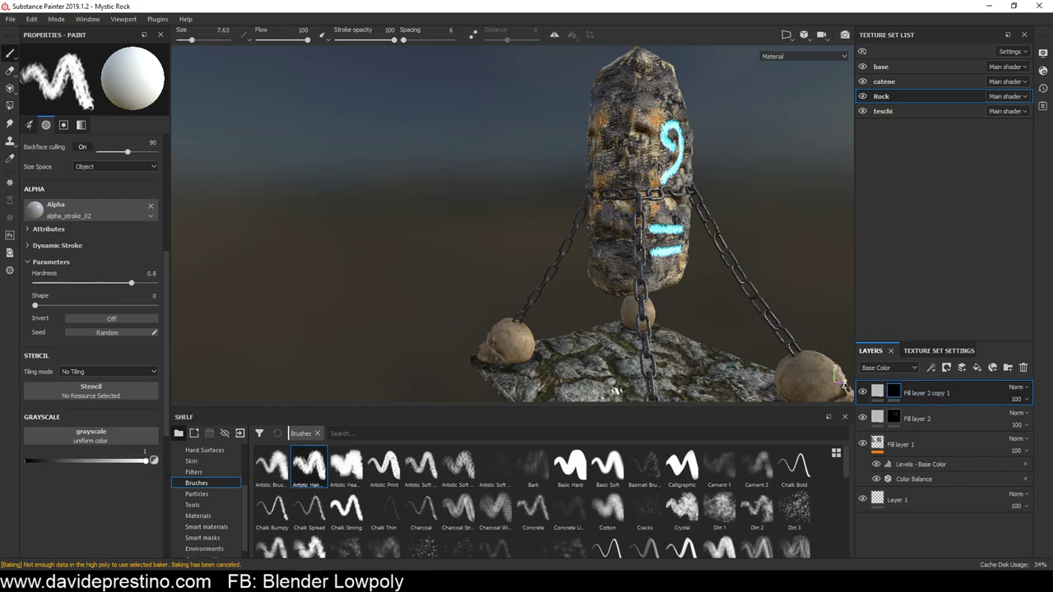
# Load the Fracture particle brush and spray test cracks onto the pillar's front
pyautogui.click(204, 494)
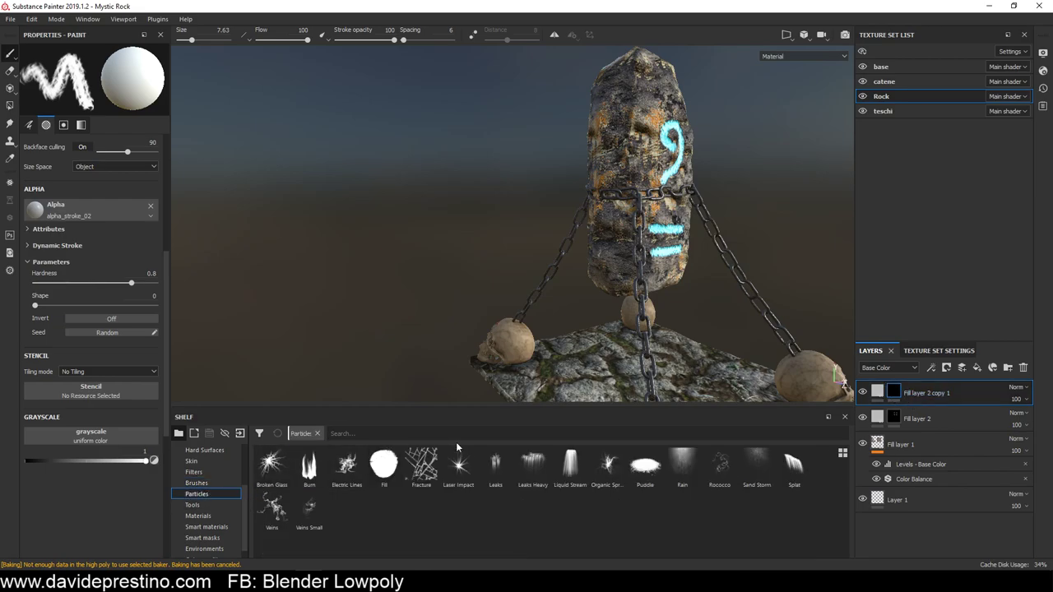
pyautogui.moveTo(510, 353)
pyautogui.keyDown('alt'); pyautogui.mouseDown()
pyautogui.moveTo(543, 355)
pyautogui.moveTo(444, 379)
pyautogui.moveTo(460, 395)
pyautogui.mouseUp(); pyautogui.keyUp('alt')
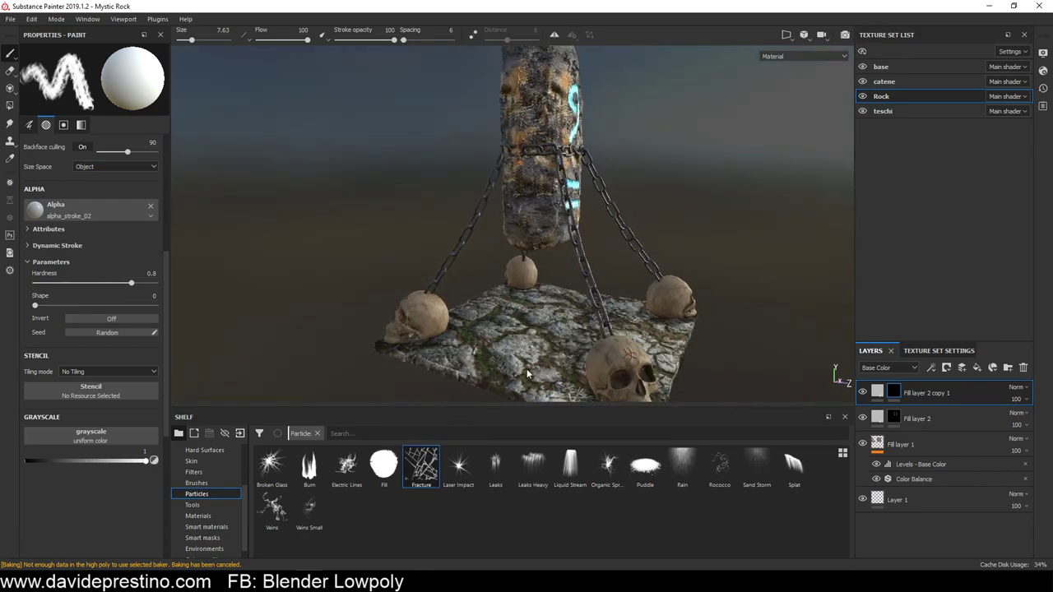
pyautogui.keyDown('alt'); pyautogui.moveTo(528, 375); pyautogui.dragTo(528, 341); pyautogui.keyUp('alt')
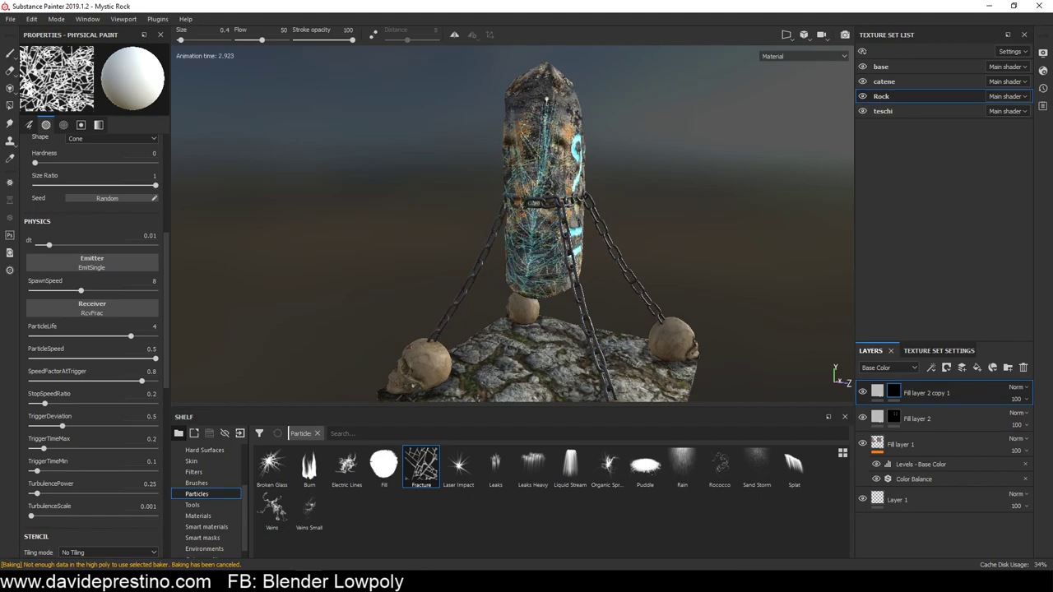
pyautogui.keyDown('alt'); pyautogui.moveTo(673, 195); pyautogui.dragTo(576, 198); pyautogui.keyUp('alt')
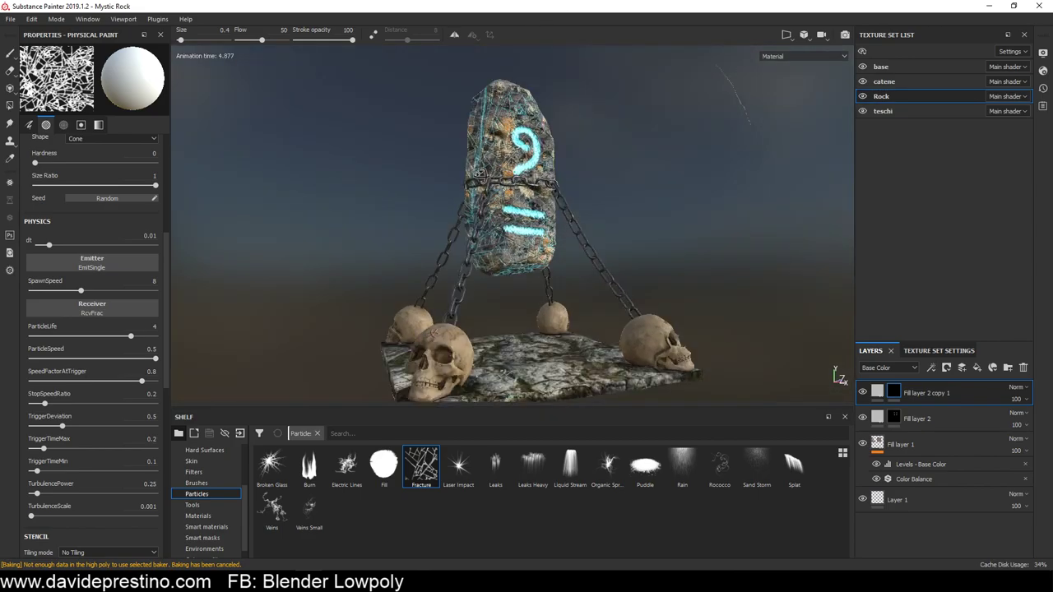
pyautogui.keyDown('alt'); pyautogui.moveTo(576, 197); pyautogui.dragTo(625, 247, button='right'); pyautogui.keyUp('alt')
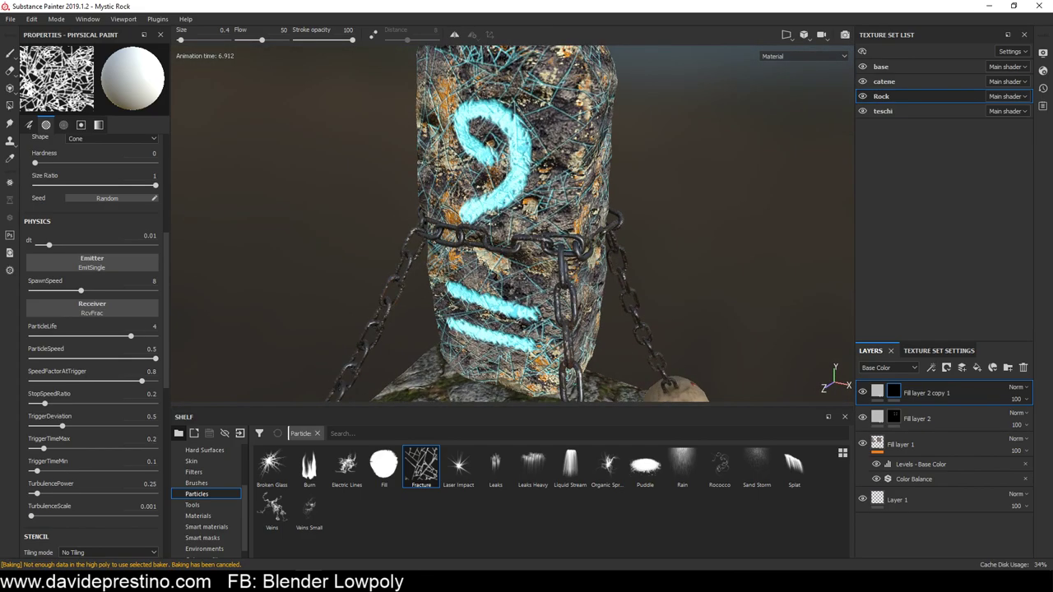
pyautogui.moveTo(461, 181)
pyautogui.keyDown('alt'); pyautogui.mouseDown()
pyautogui.moveTo(403, 176)
pyautogui.moveTo(380, 188)
pyautogui.moveTo(586, 194)
pyautogui.moveTo(469, 197)
pyautogui.mouseUp(); pyautogui.keyUp('alt')
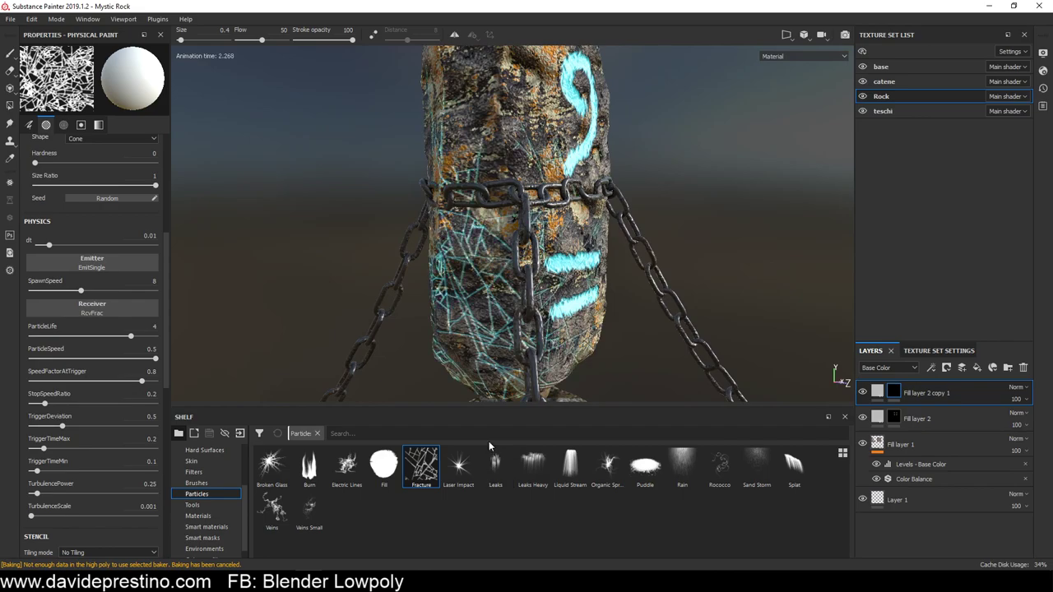
pyautogui.keyDown('alt'); pyautogui.moveTo(411, 198); pyautogui.dragTo(543, 167); pyautogui.keyUp('alt')
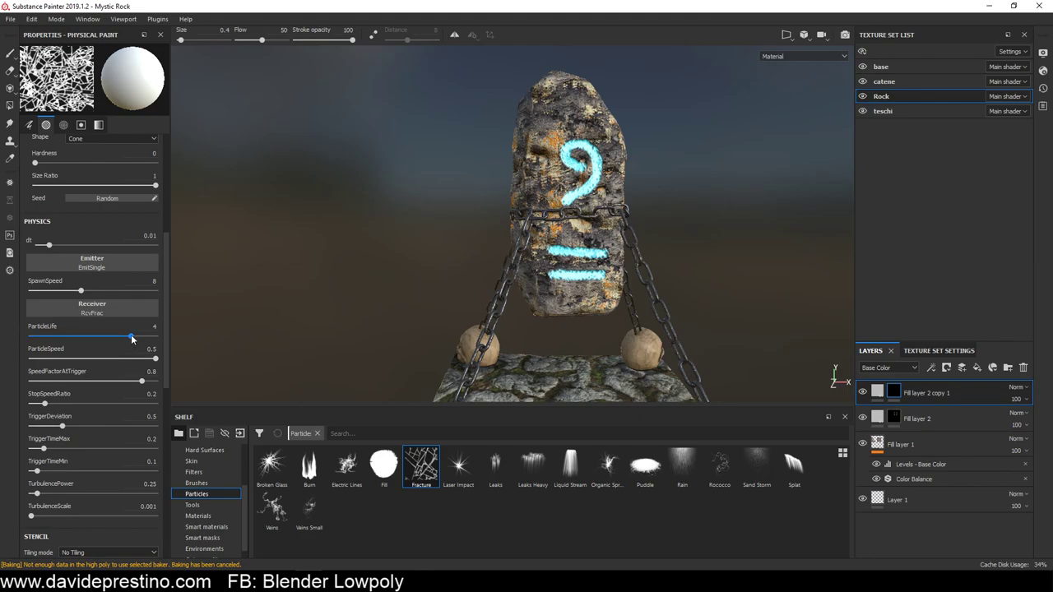
# Shorten particle life to 0.78 and spray Fracture cracks across the lower rock
pyautogui.moveTo(130, 335); pyautogui.dragTo(43, 337)
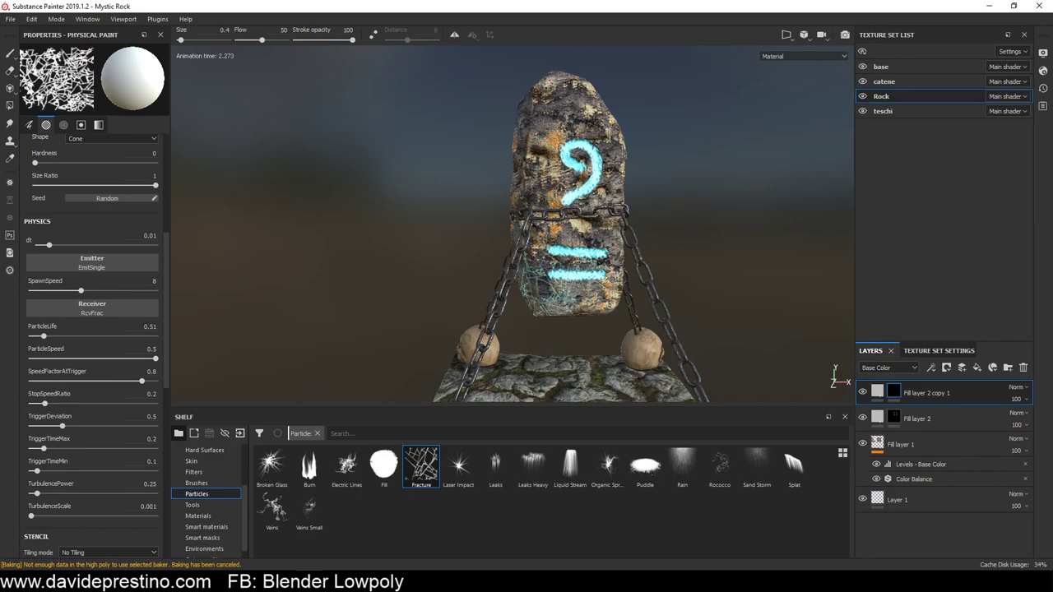
pyautogui.moveTo(778, 291)
pyautogui.keyDown('alt'); pyautogui.mouseDown()
pyautogui.moveTo(596, 298)
pyautogui.moveTo(638, 283)
pyautogui.mouseUp(); pyautogui.keyUp('alt')
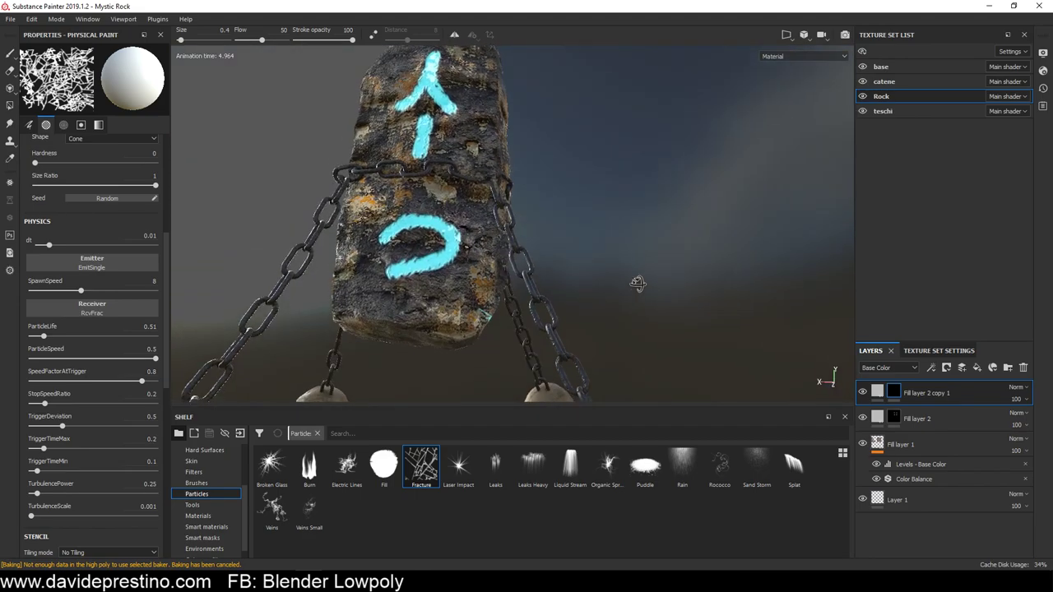
pyautogui.click(403, 316)
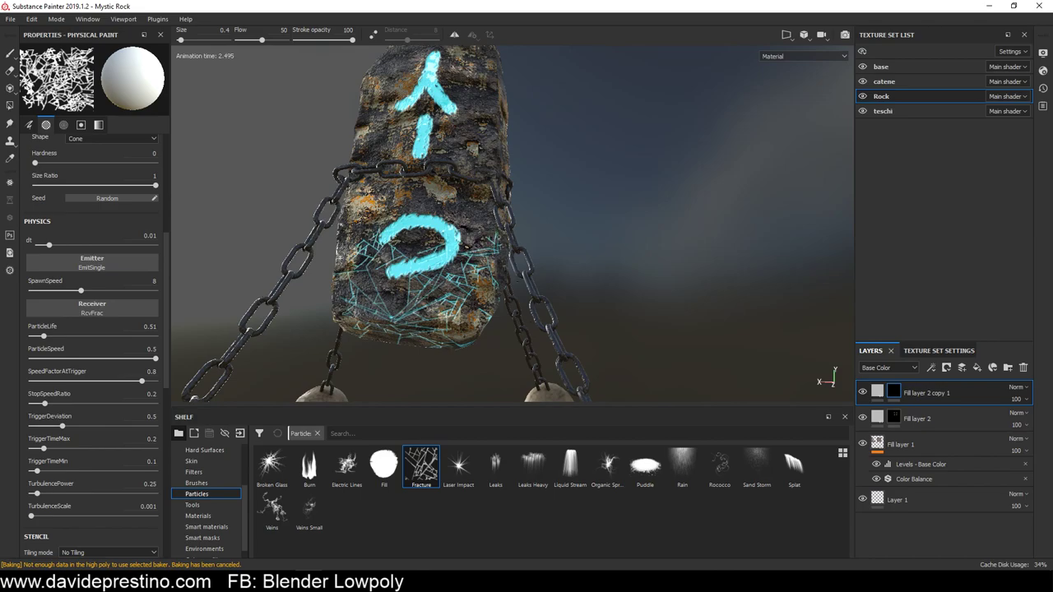
pyautogui.moveTo(464, 198)
pyautogui.keyDown('alt'); pyautogui.mouseDown()
pyautogui.moveTo(341, 217)
pyautogui.moveTo(218, 271)
pyautogui.mouseUp(); pyautogui.keyUp('alt')
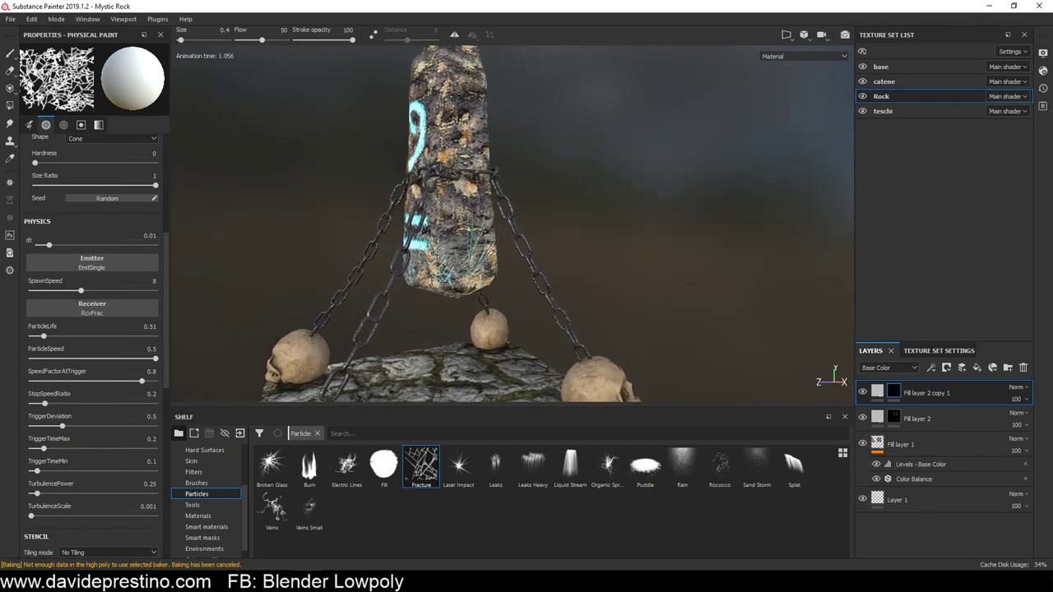
pyautogui.moveTo(584, 283)
pyautogui.keyDown('alt'); pyautogui.mouseDown()
pyautogui.moveTo(272, 275)
pyautogui.moveTo(449, 298)
pyautogui.moveTo(665, 300)
pyautogui.mouseUp(); pyautogui.keyUp('alt')
# Activate camera post effects and enable Glare with Luminance 4.12 and Threshold 0.39
pyautogui.click(1042, 52)
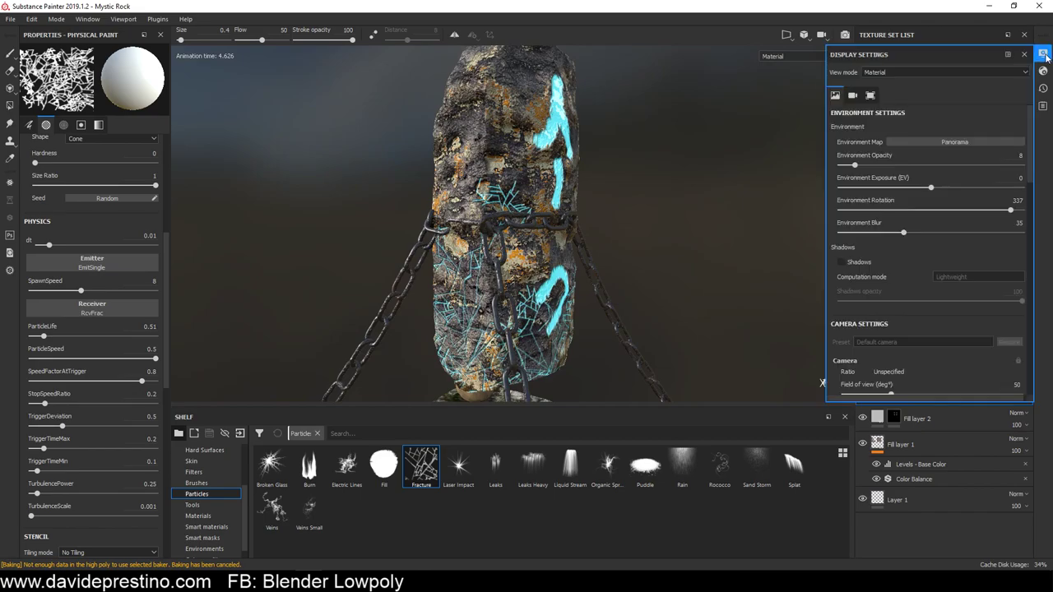
pyautogui.moveTo(1030, 125); pyautogui.dragTo(1038, 201)
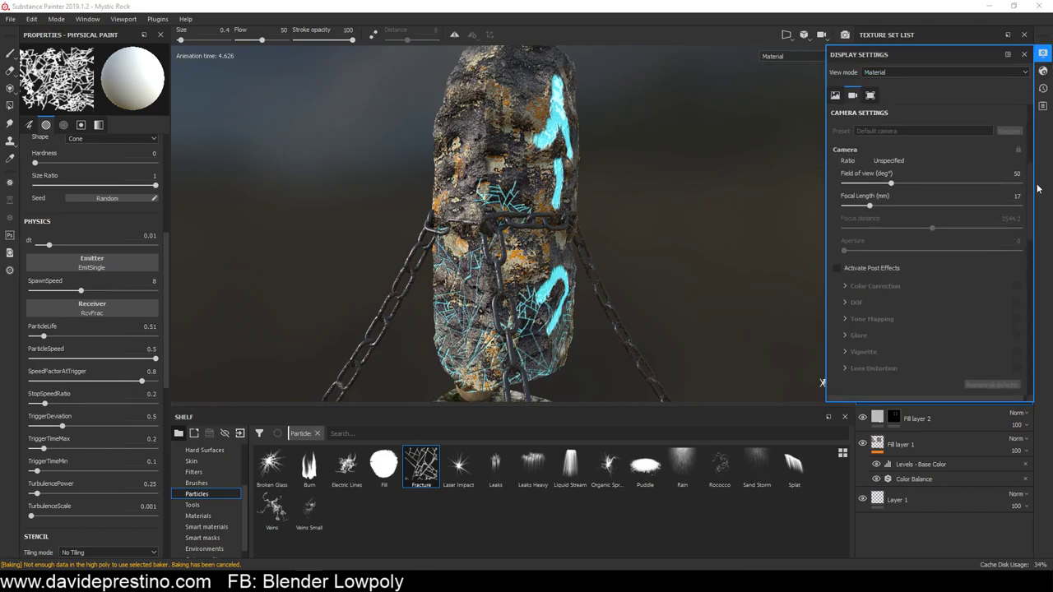
pyautogui.click(837, 218)
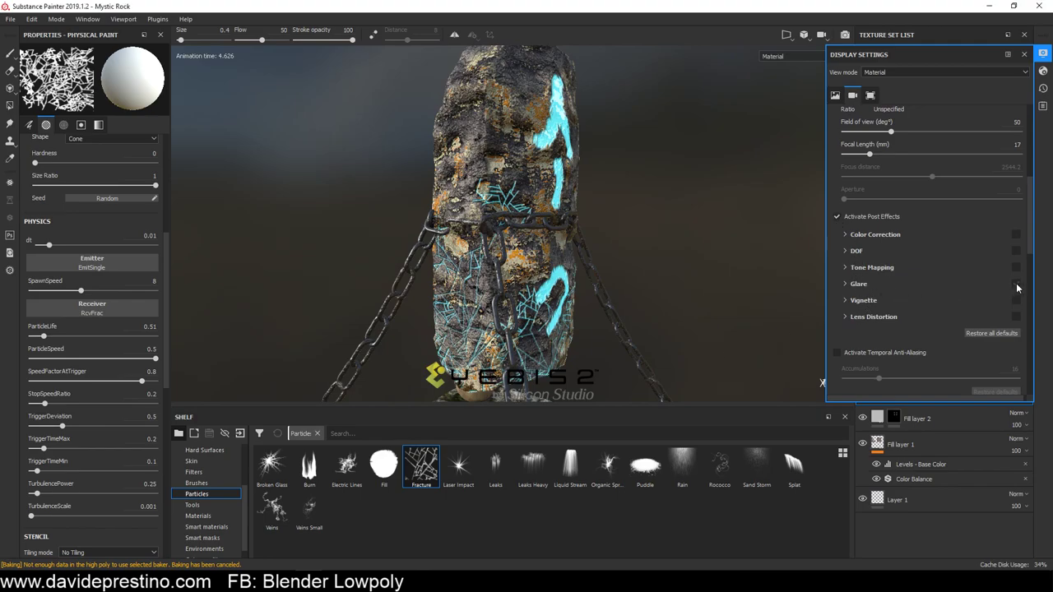
pyautogui.click(846, 284)
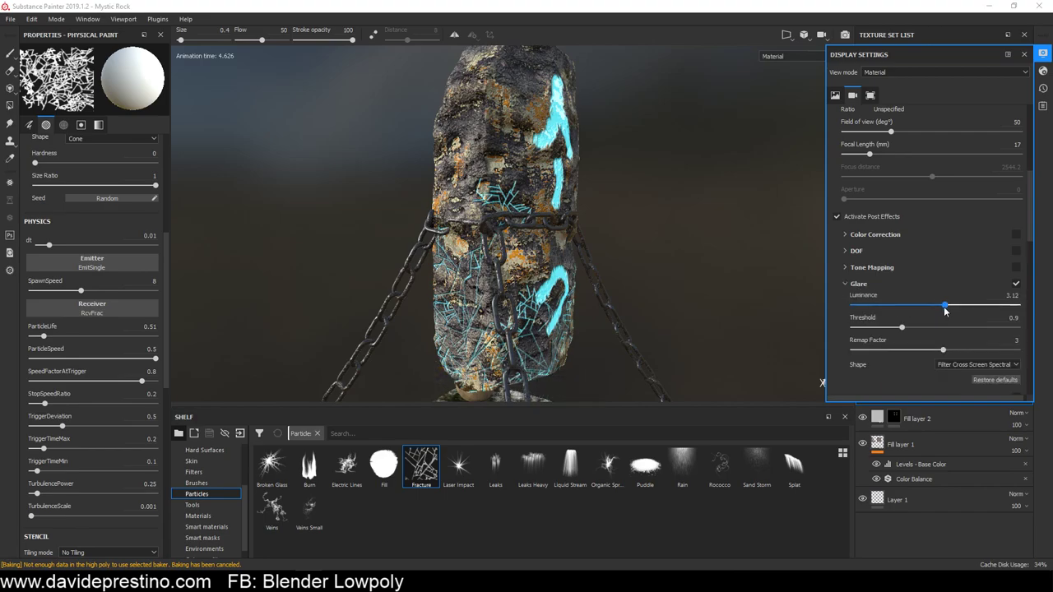
pyautogui.moveTo(903, 330); pyautogui.dragTo(885, 327)
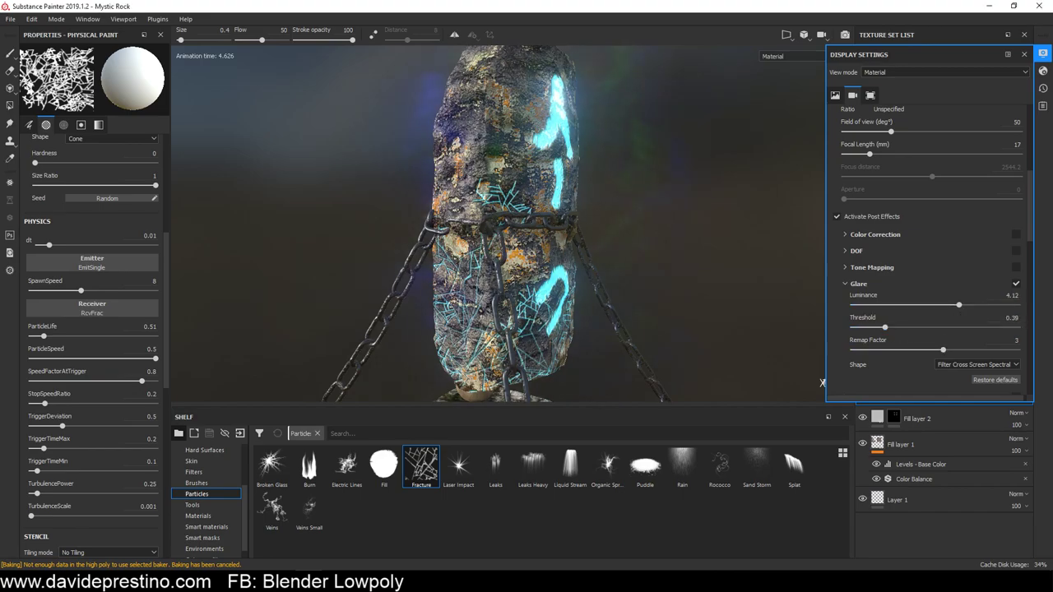
pyautogui.moveTo(627, 252)
pyautogui.keyDown('alt'); pyautogui.mouseDown()
pyautogui.moveTo(529, 265)
pyautogui.moveTo(664, 226)
pyautogui.moveTo(869, 250)
pyautogui.moveTo(843, 237)
pyautogui.moveTo(927, 183)
pyautogui.mouseUp(); pyautogui.keyUp('alt')
pyautogui.scroll(-3, 529, 265)
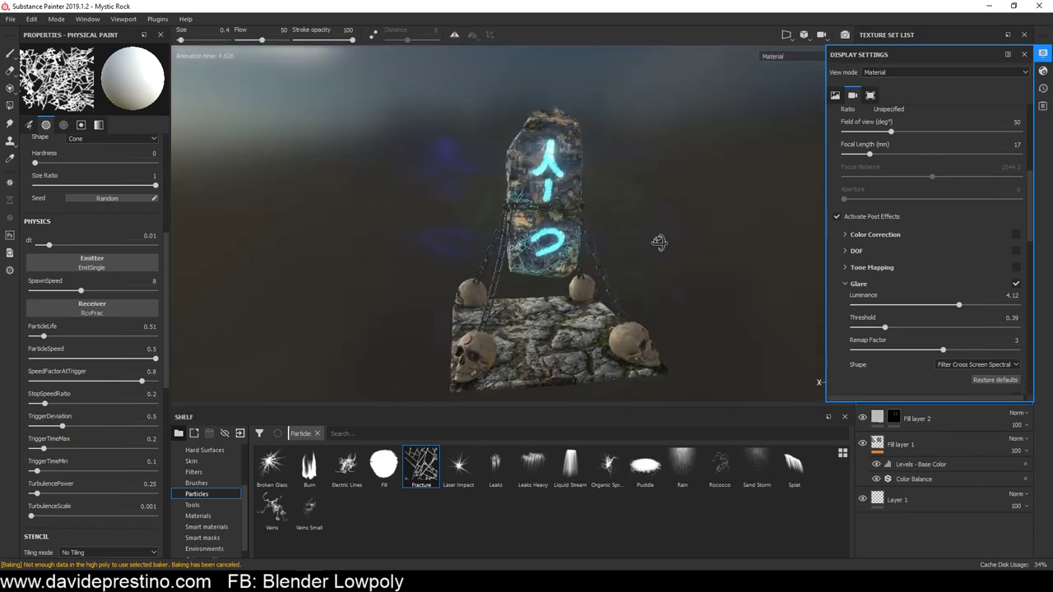
# Set the environment opacity to 0 and close the Display Settings
pyautogui.scroll(4, 920, 162)
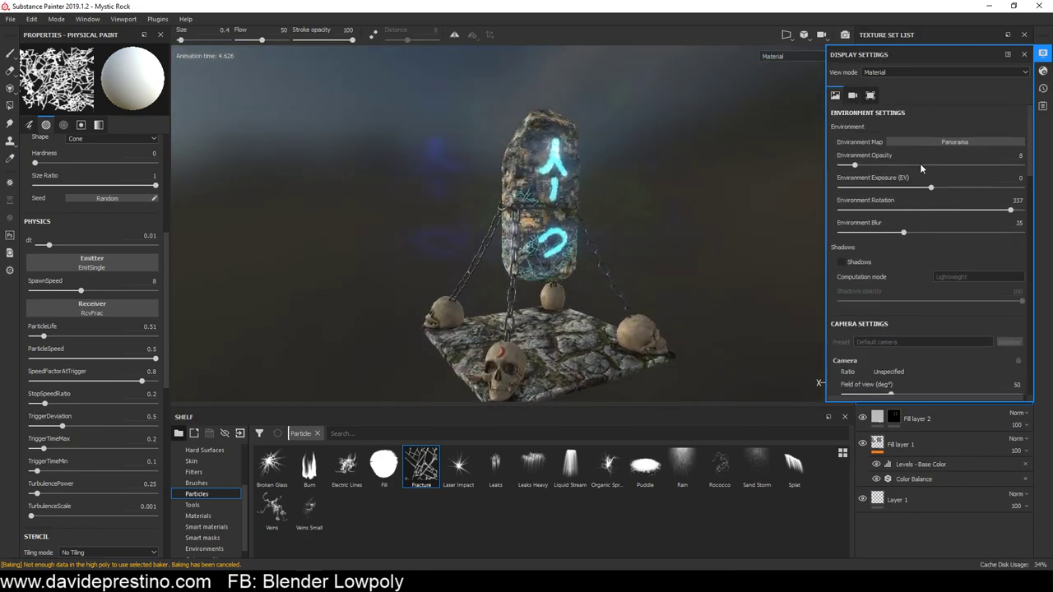
pyautogui.moveTo(857, 165); pyautogui.dragTo(839, 166)
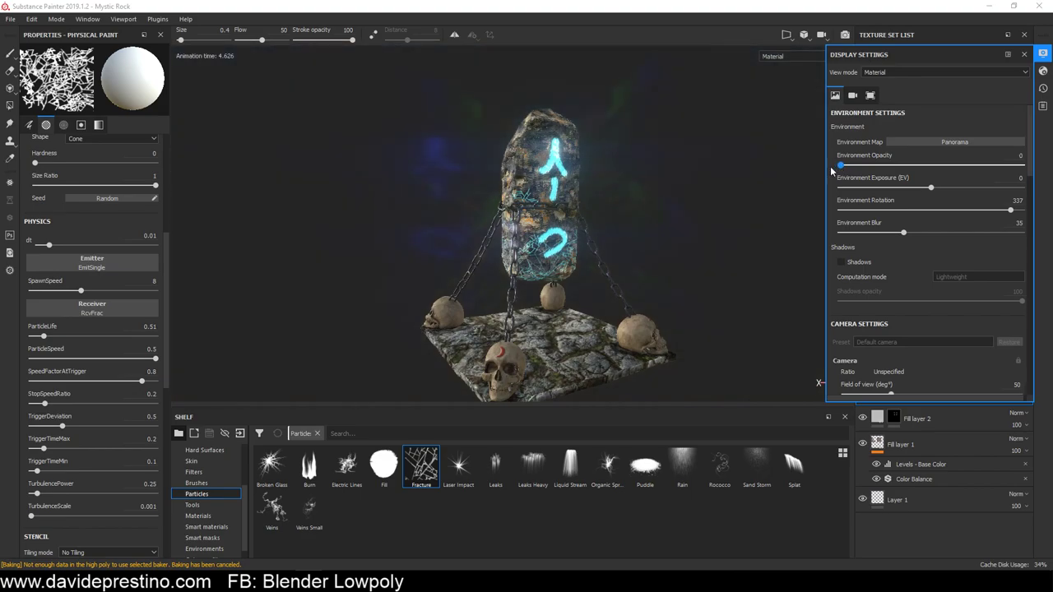
pyautogui.keyDown('alt'); pyautogui.moveTo(510, 247); pyautogui.dragTo(239, 262); pyautogui.keyUp('alt')
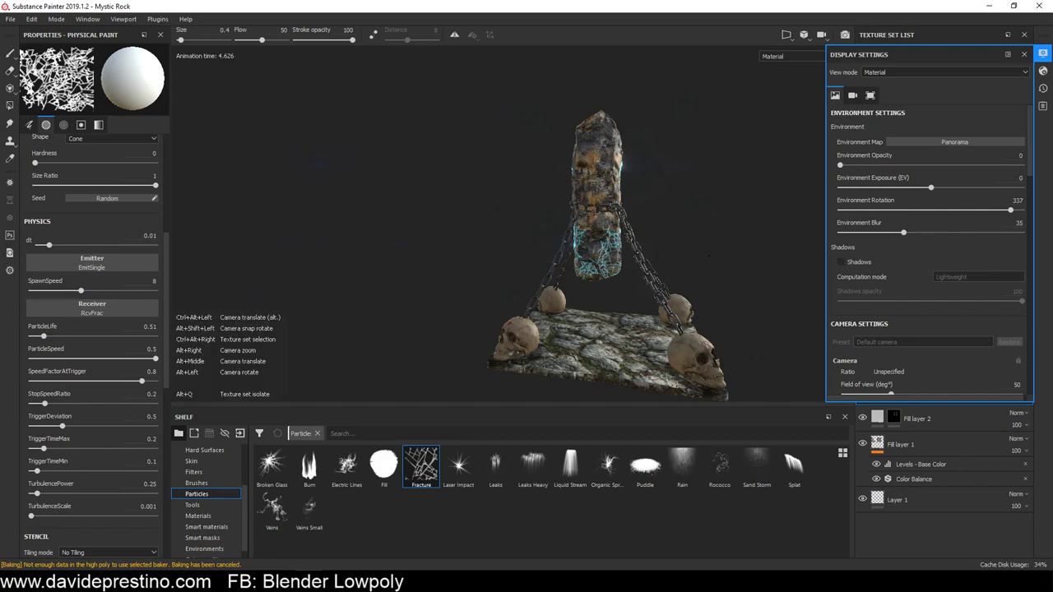
pyautogui.click(1024, 55)
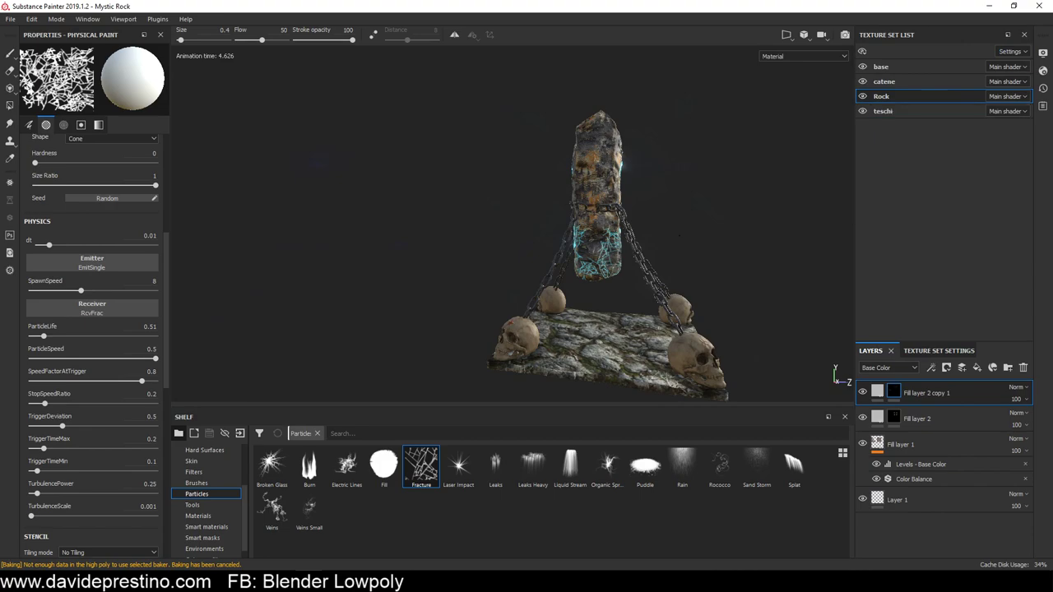
# Shrink the shelf and orbit the view and lighting to inspect the glowing pillar
pyautogui.keyDown('alt'); pyautogui.moveTo(461, 230); pyautogui.dragTo(336, 219); pyautogui.keyUp('alt')
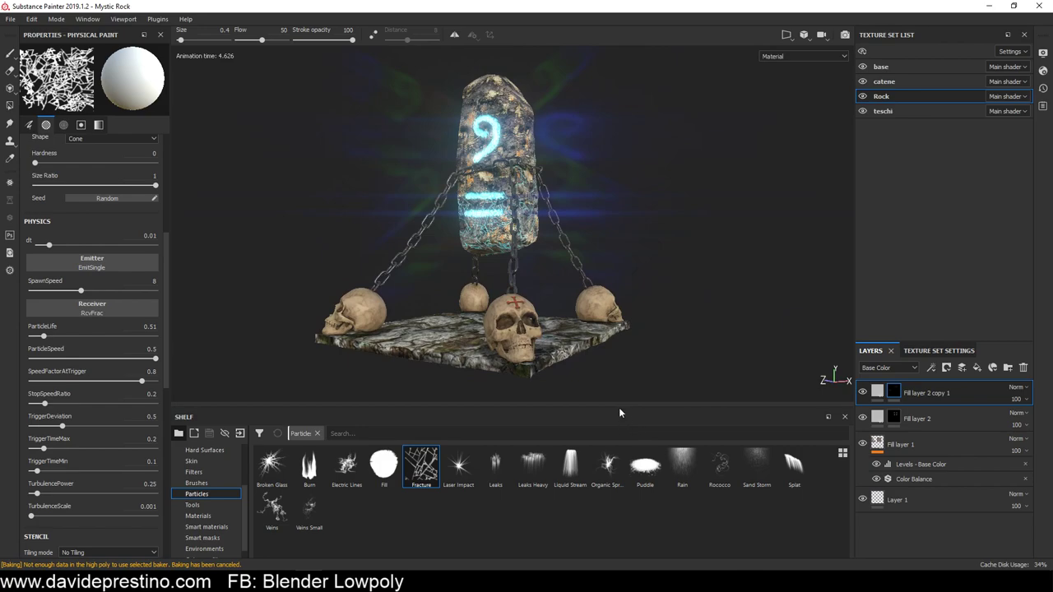
pyautogui.moveTo(619, 411); pyautogui.dragTo(619, 485)
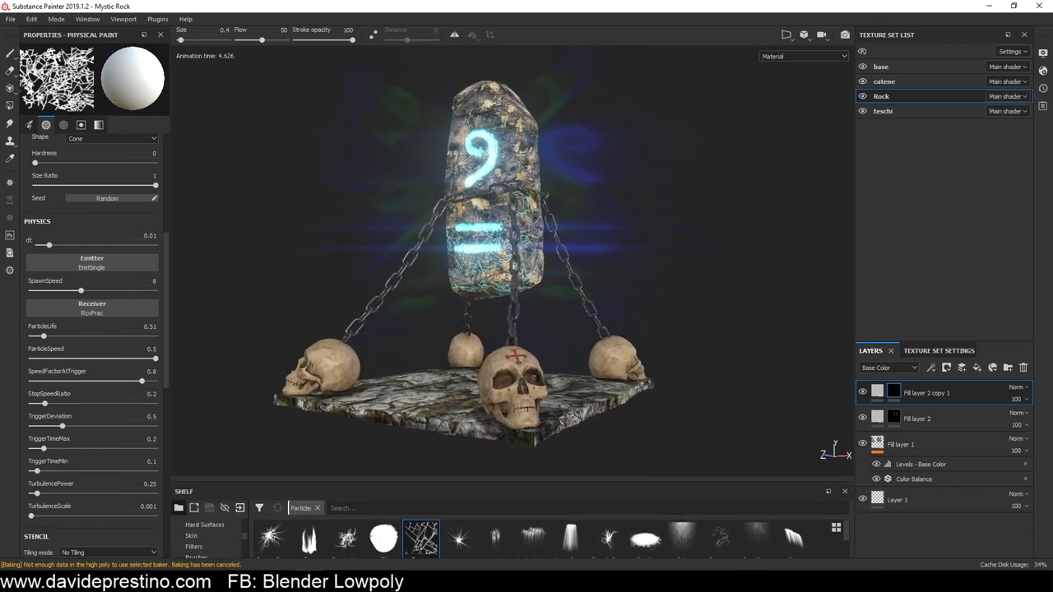
pyautogui.moveTo(574, 279)
pyautogui.keyDown('alt'); pyautogui.mouseDown()
pyautogui.moveTo(576, 304)
pyautogui.moveTo(530, 308)
pyautogui.mouseUp(); pyautogui.keyUp('alt')
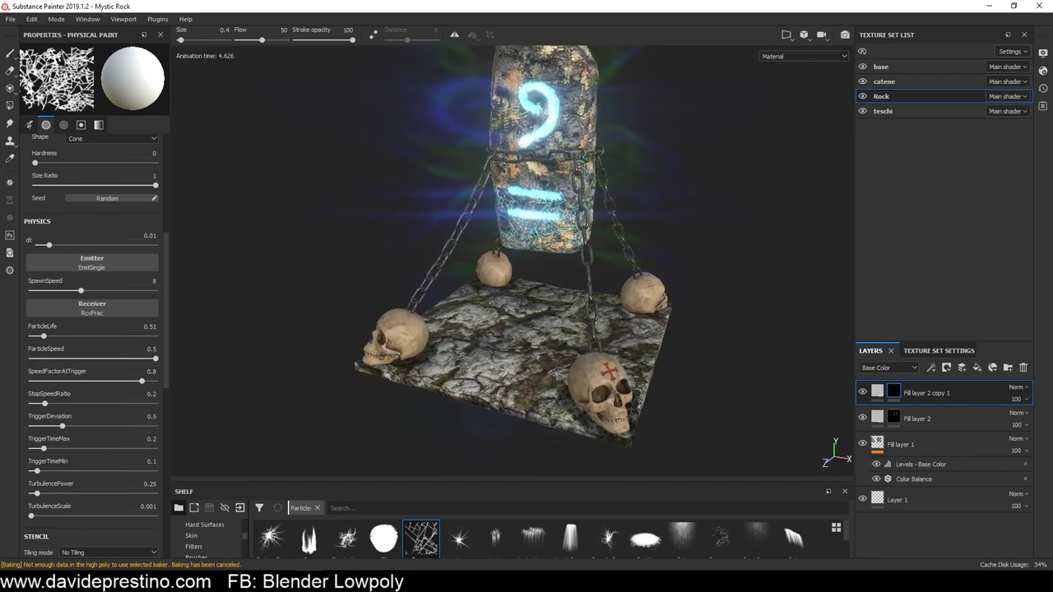
pyautogui.keyDown('shift'); pyautogui.moveTo(493, 286); pyautogui.dragTo(510, 286, button='right'); pyautogui.keyUp('shift')
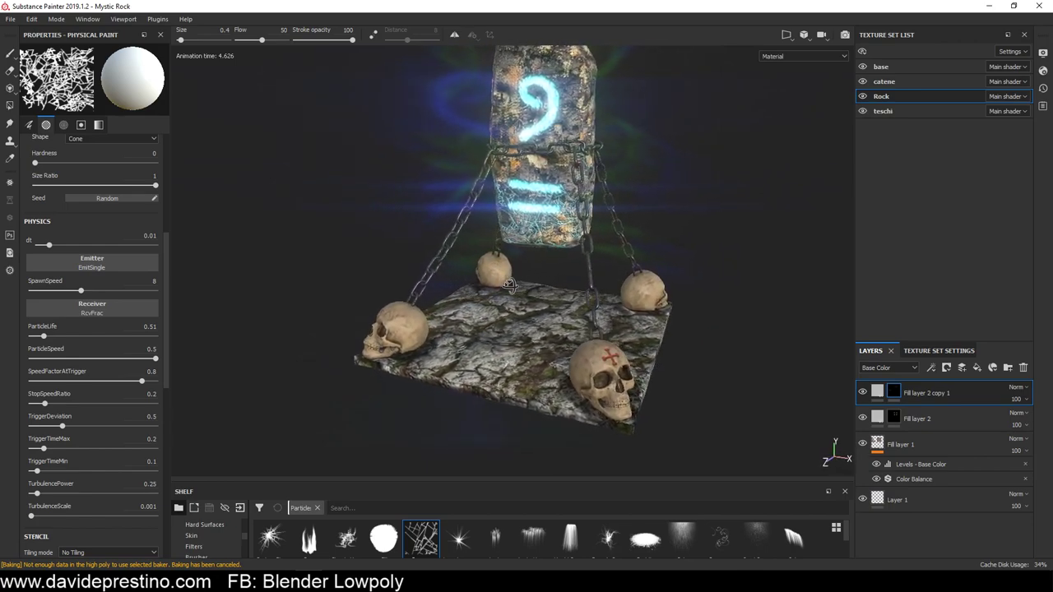
# Copy Fill layer 2 from the Rock texture set
pyautogui.keyDown('alt'); pyautogui.moveTo(510, 285); pyautogui.dragTo(486, 286); pyautogui.keyUp('alt')
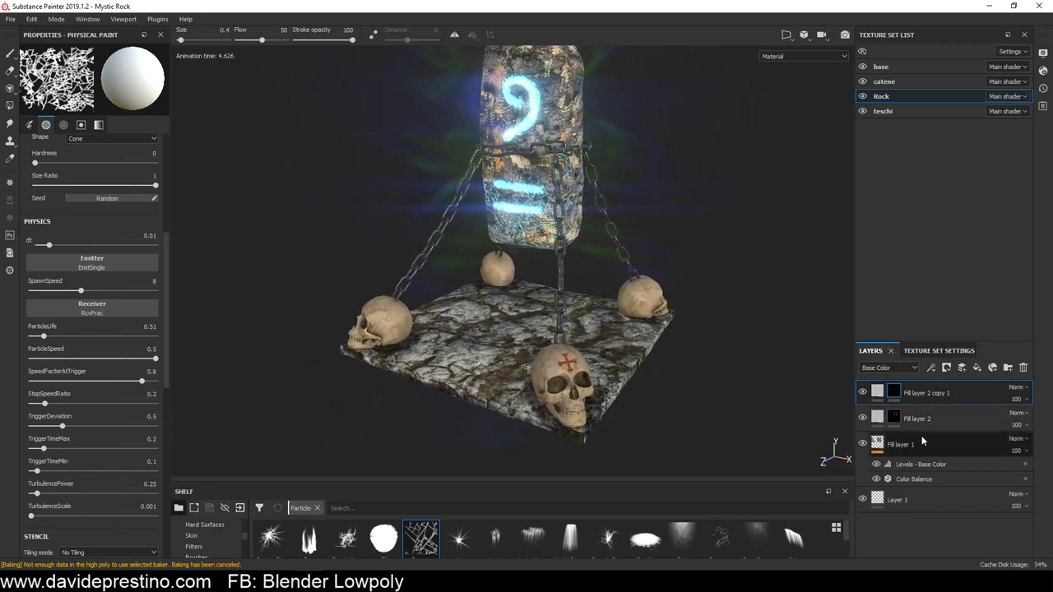
pyautogui.click(943, 420)
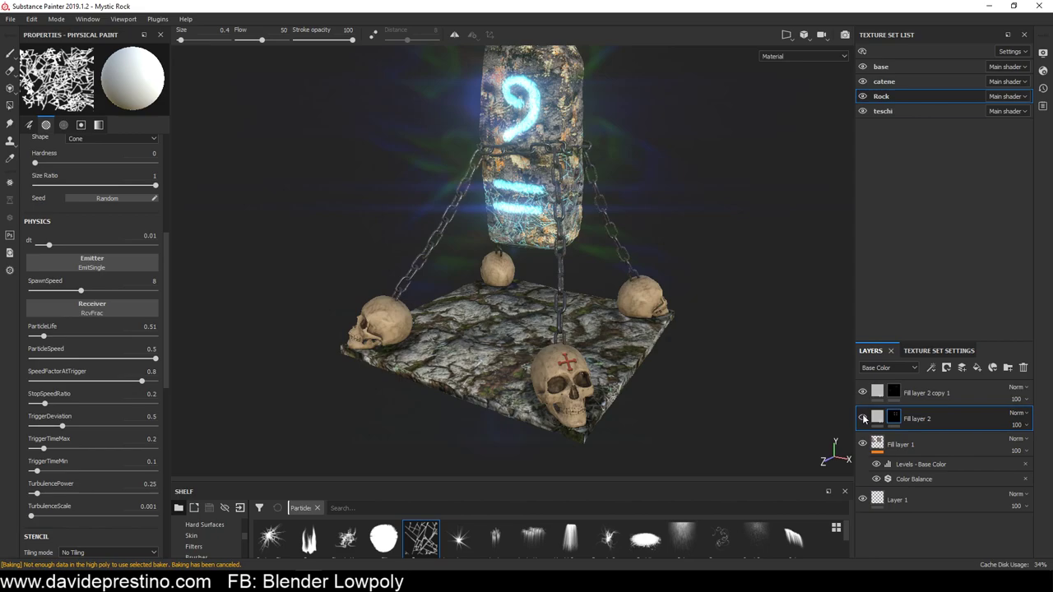
pyautogui.click(894, 418)
pyautogui.rightClick(920, 420)
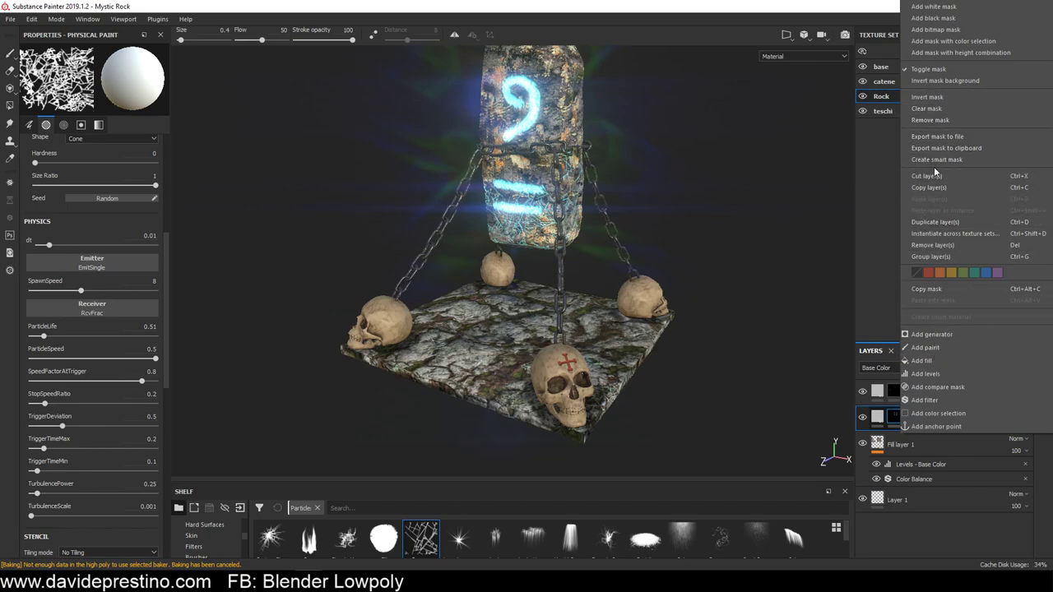
pyautogui.click(929, 187)
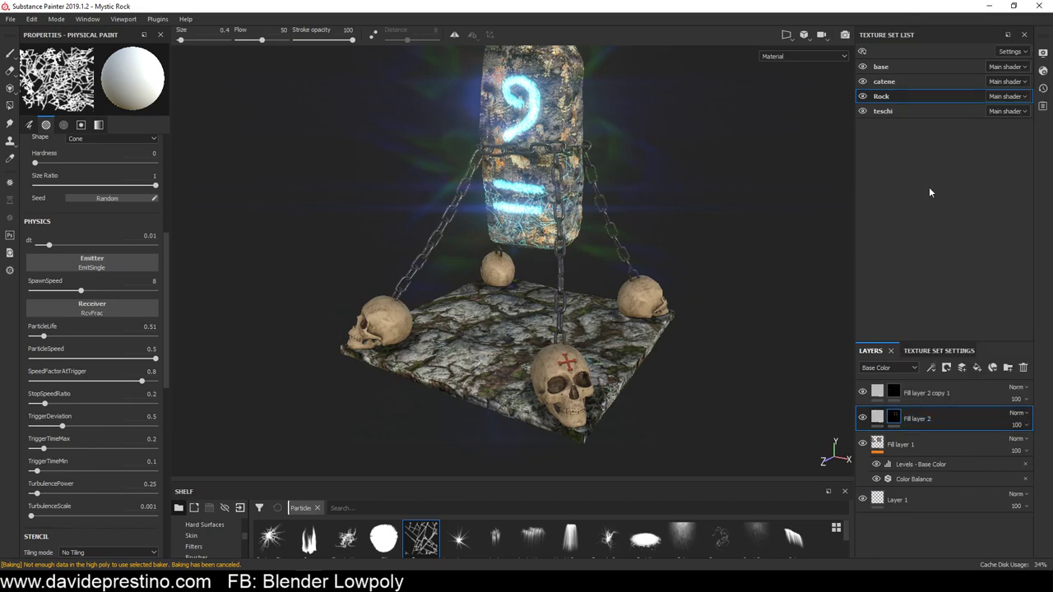
# Paste Fill layer 2 into the base texture set above the roks folder and clear its mask
pyautogui.click(885, 70)
pyautogui.click(875, 393)
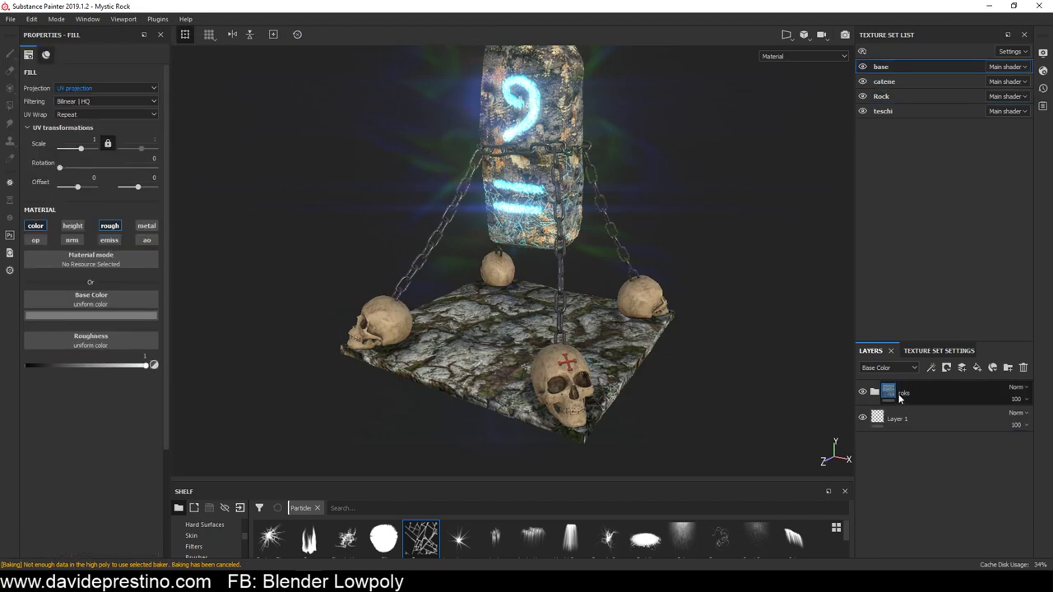
pyautogui.rightClick(932, 391)
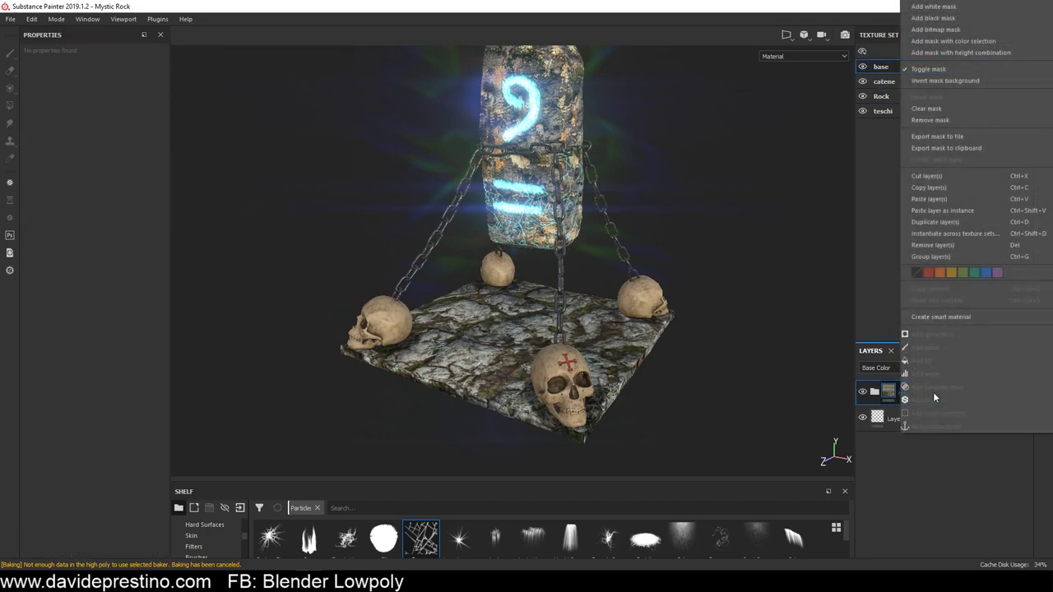
pyautogui.click(948, 198)
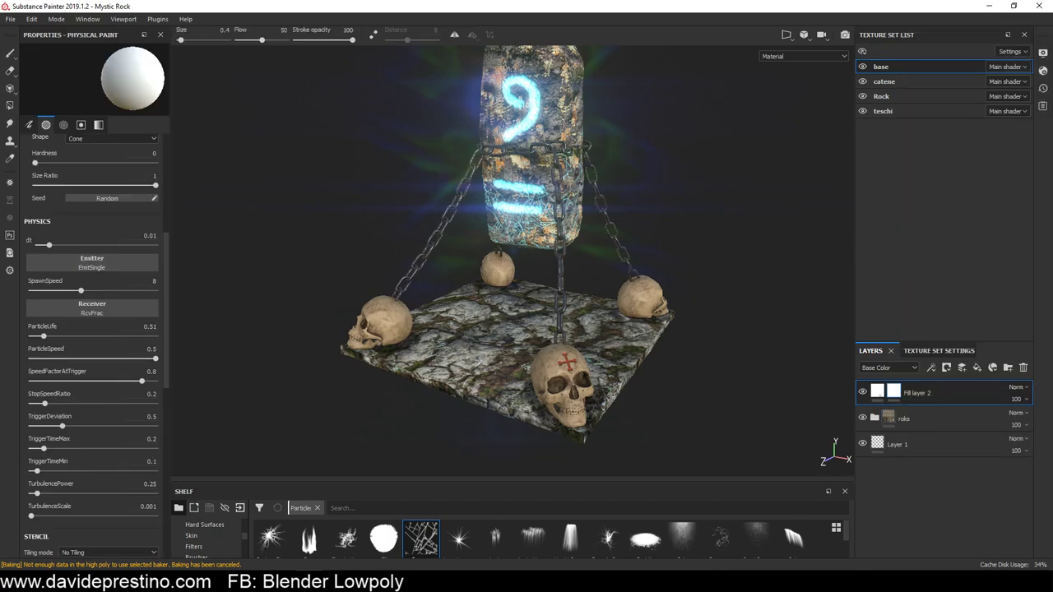
pyautogui.rightClick(894, 392)
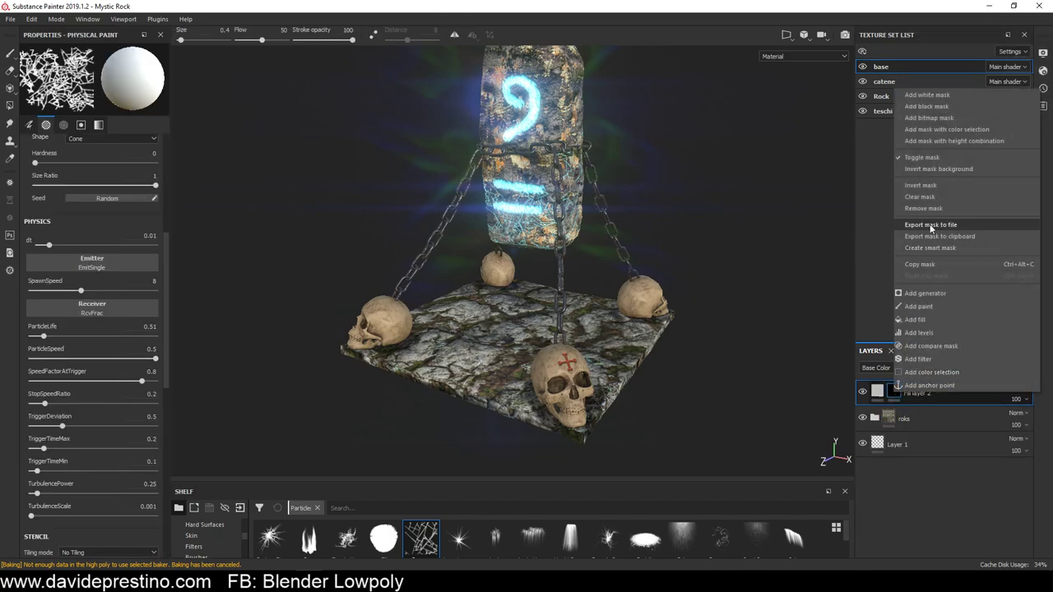
pyautogui.click(920, 196)
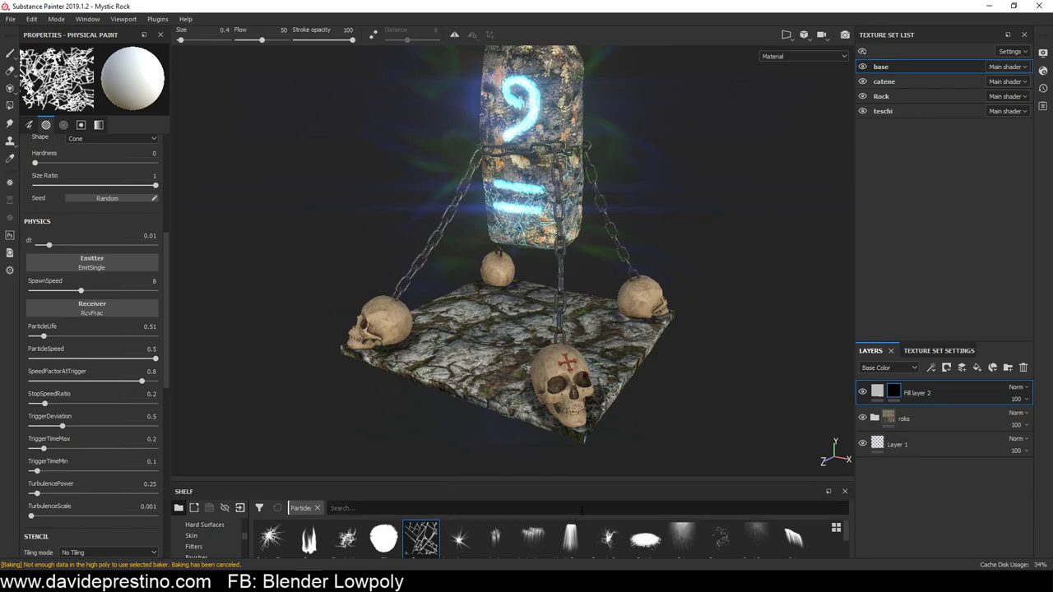
pyautogui.scroll(-3, 671, 537)
pyautogui.scroll(3, 672, 537)
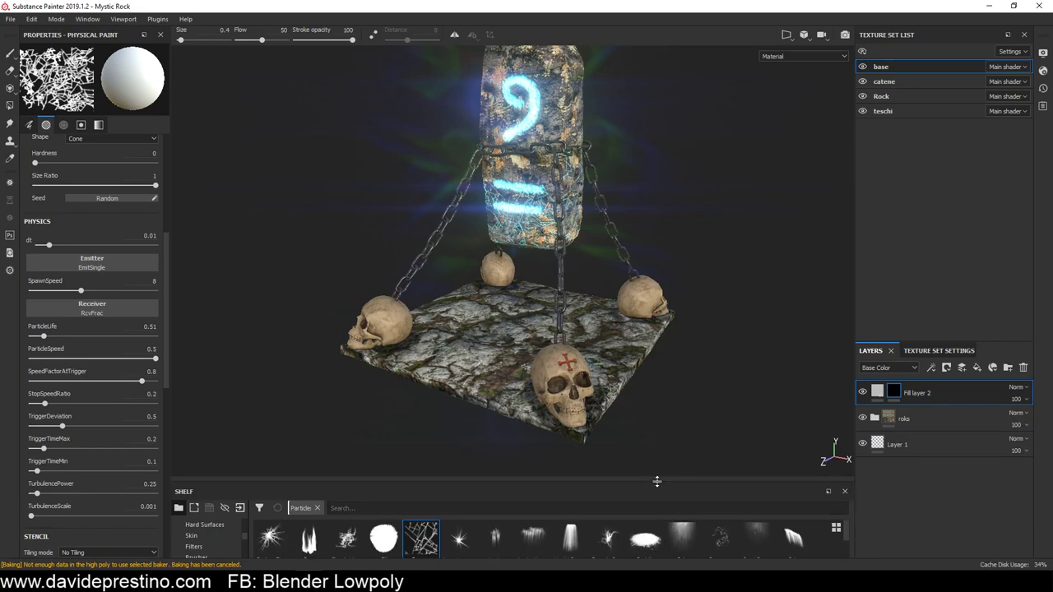
pyautogui.moveTo(658, 480); pyautogui.dragTo(659, 372)
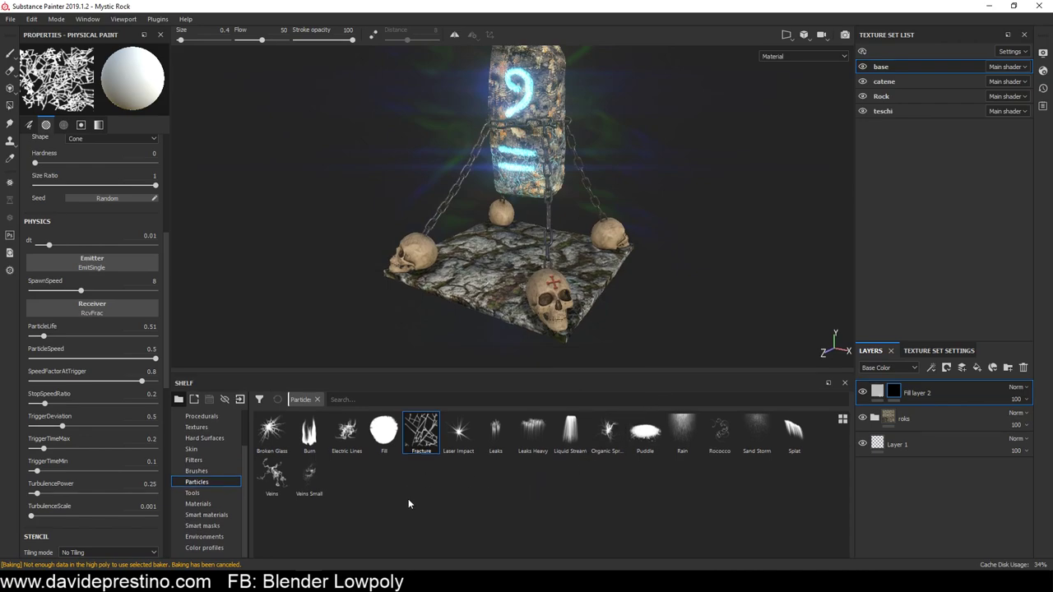
# Try the Veins, Leaks Heavy, Fill and Electric Lines particle presets on the slab
pyautogui.click(271, 474)
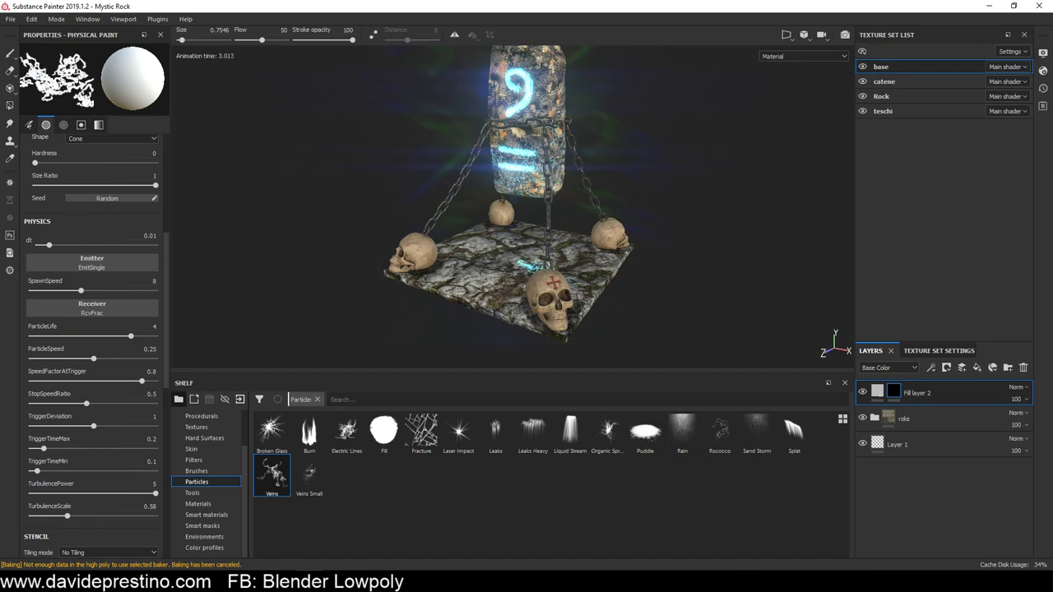
pyautogui.keyDown('alt'); pyautogui.moveTo(510, 206); pyautogui.dragTo(593, 202); pyautogui.keyUp('alt')
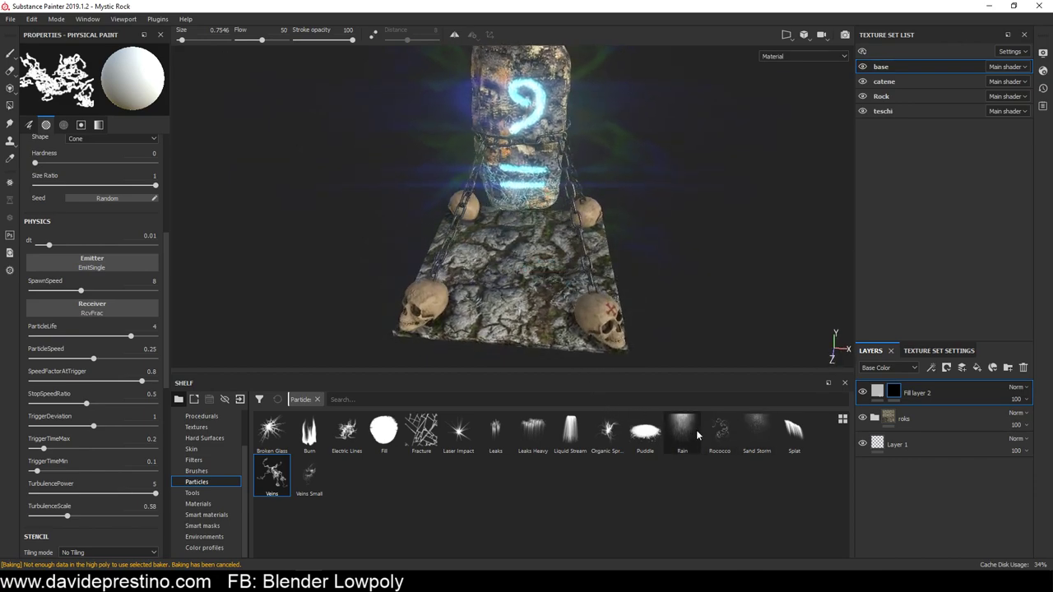
pyautogui.click(545, 428)
pyautogui.click(622, 241)
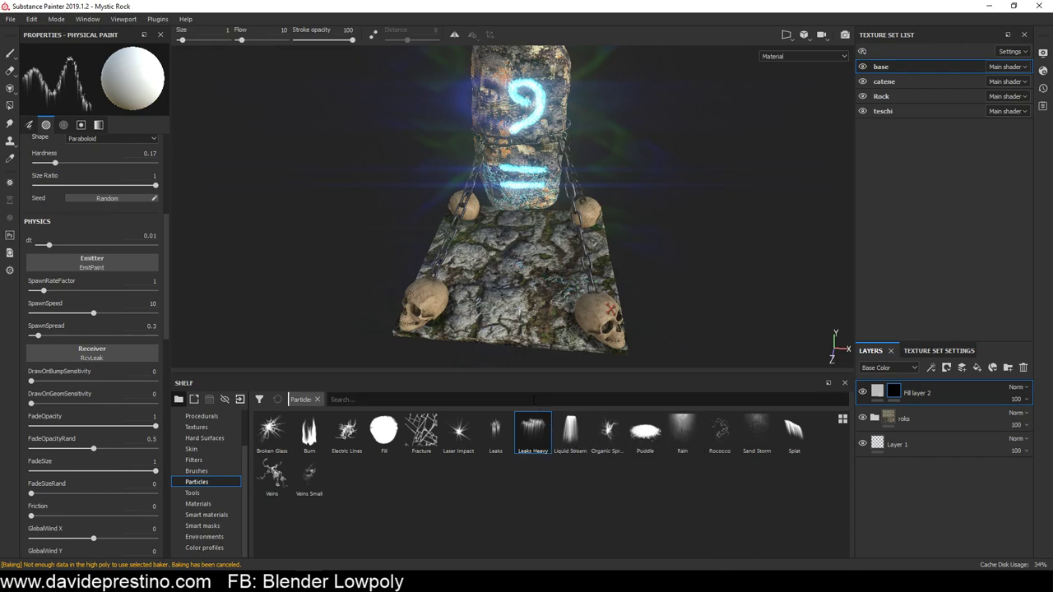
pyautogui.click(389, 433)
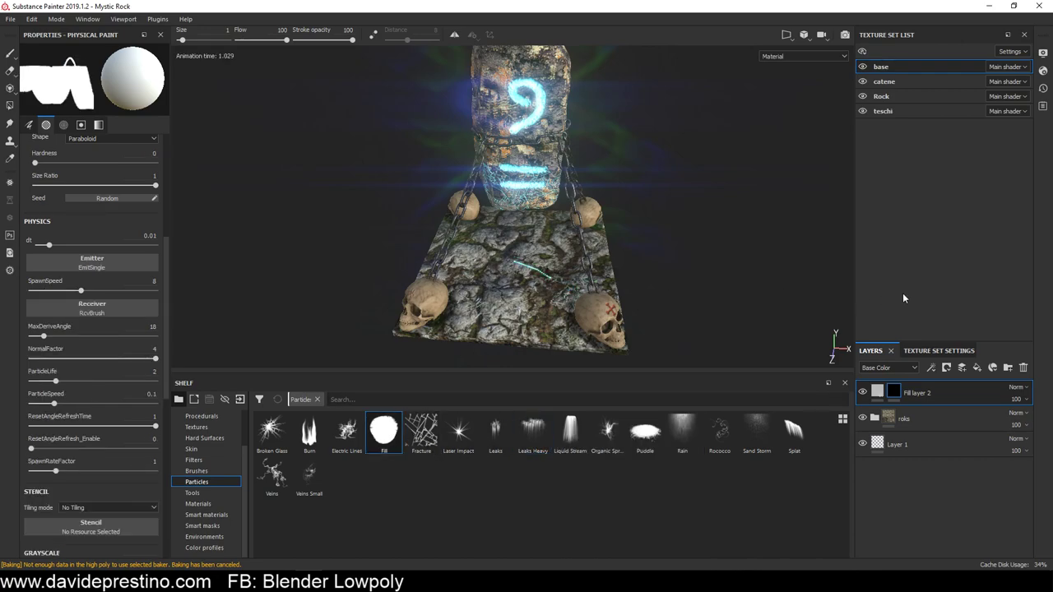
pyautogui.click(347, 430)
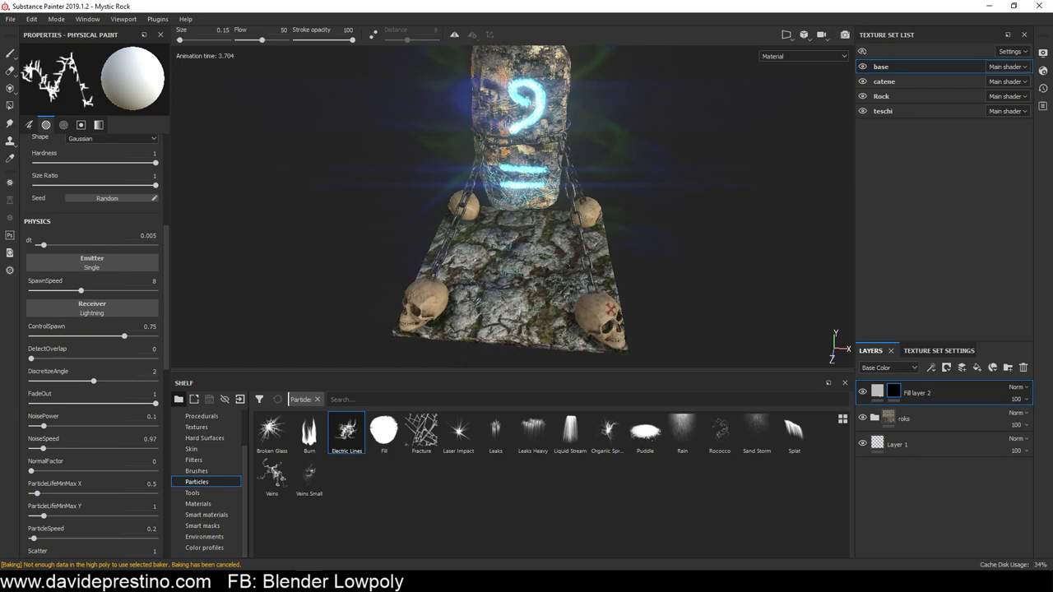
pyautogui.scroll(3, 455, 206)
pyautogui.scroll(3, 454, 206)
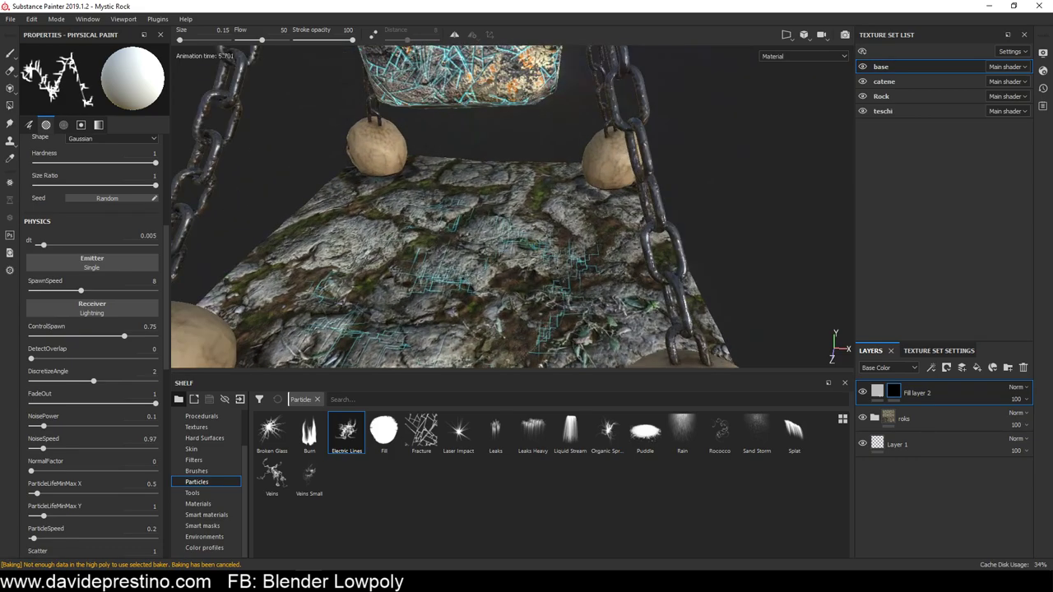
pyautogui.press('f')
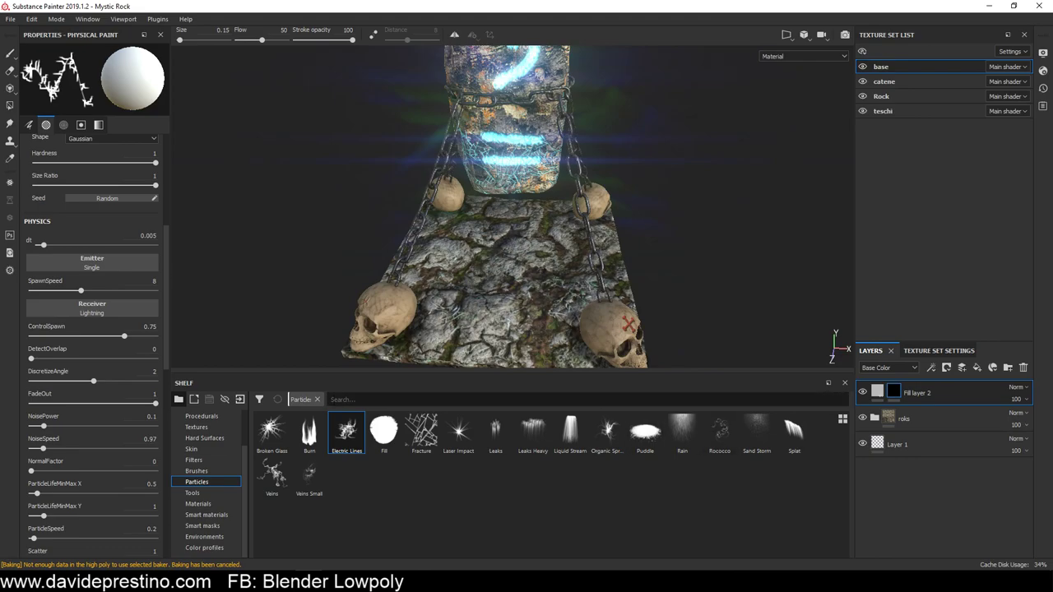
# Paint cyan speckles over the base slab with the Dirt Spots brush at size 100
pyautogui.click(201, 470)
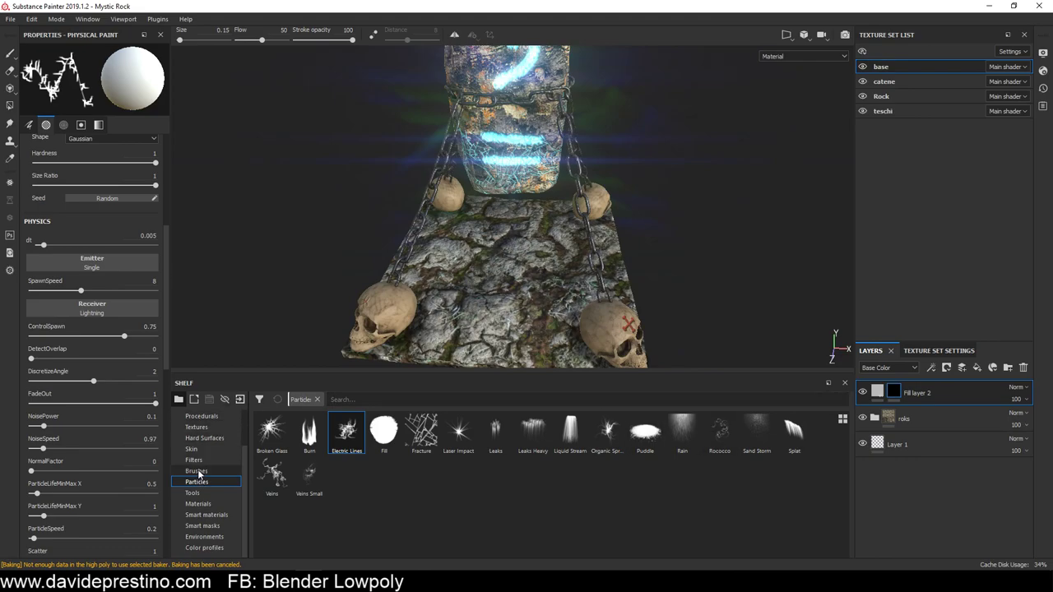
pyautogui.scroll(-5, 678, 501)
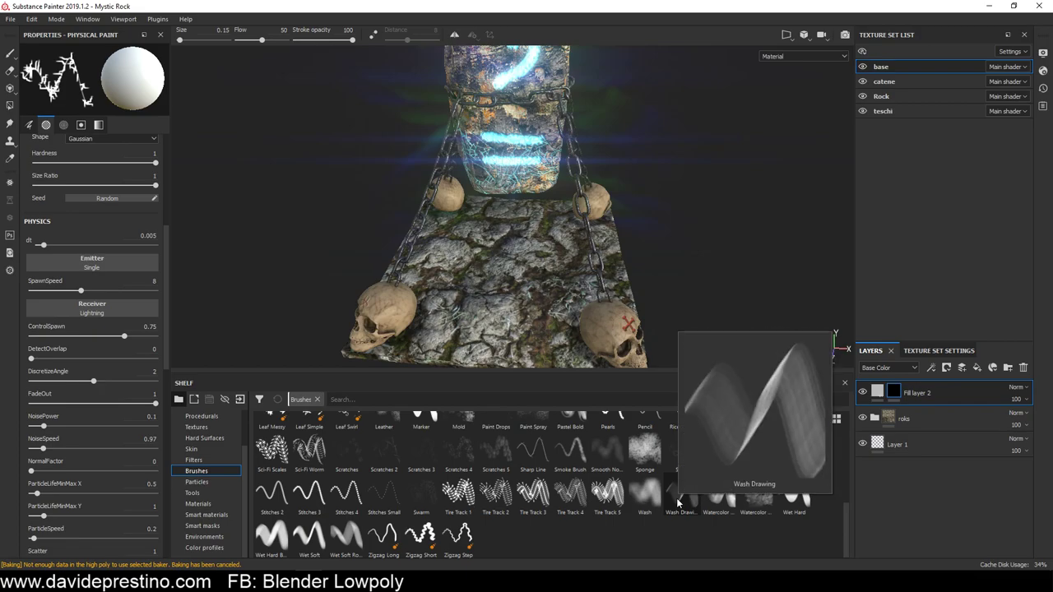
pyautogui.moveTo(383, 537)
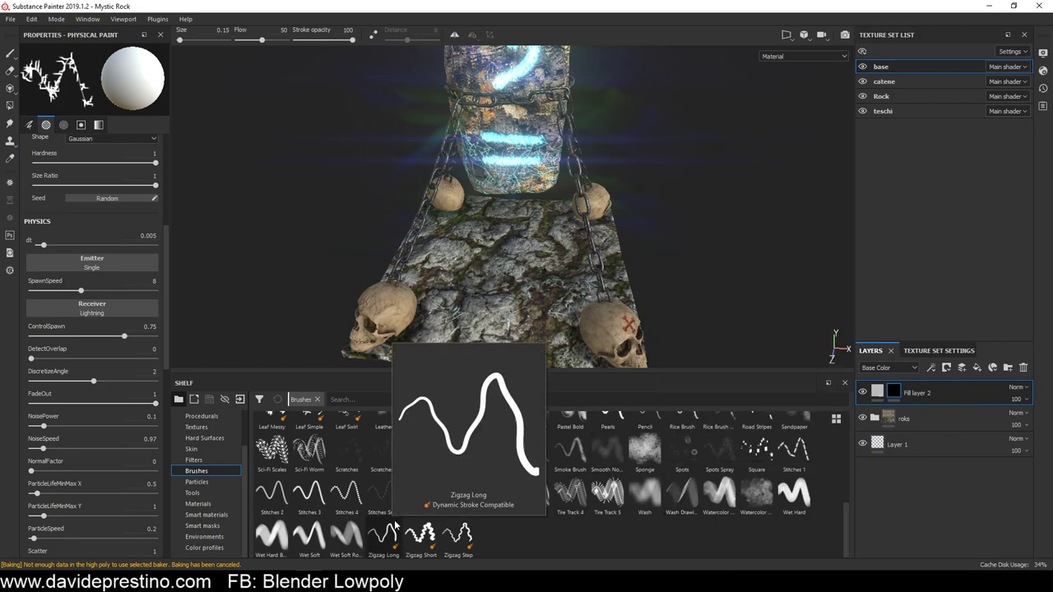
pyautogui.scroll(5, 420, 536)
pyautogui.scroll(3, 420, 535)
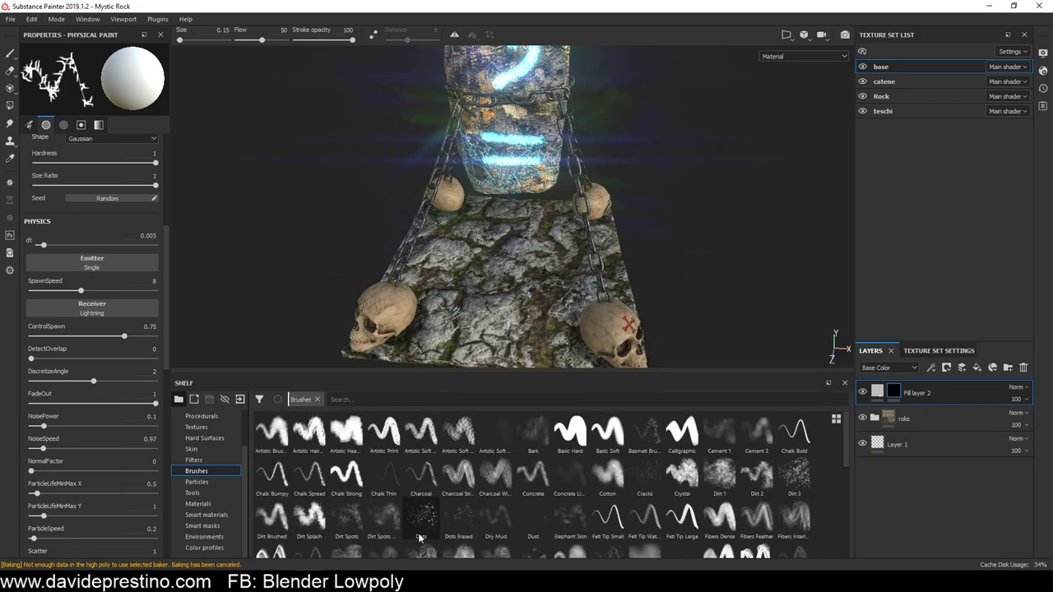
pyautogui.click(347, 518)
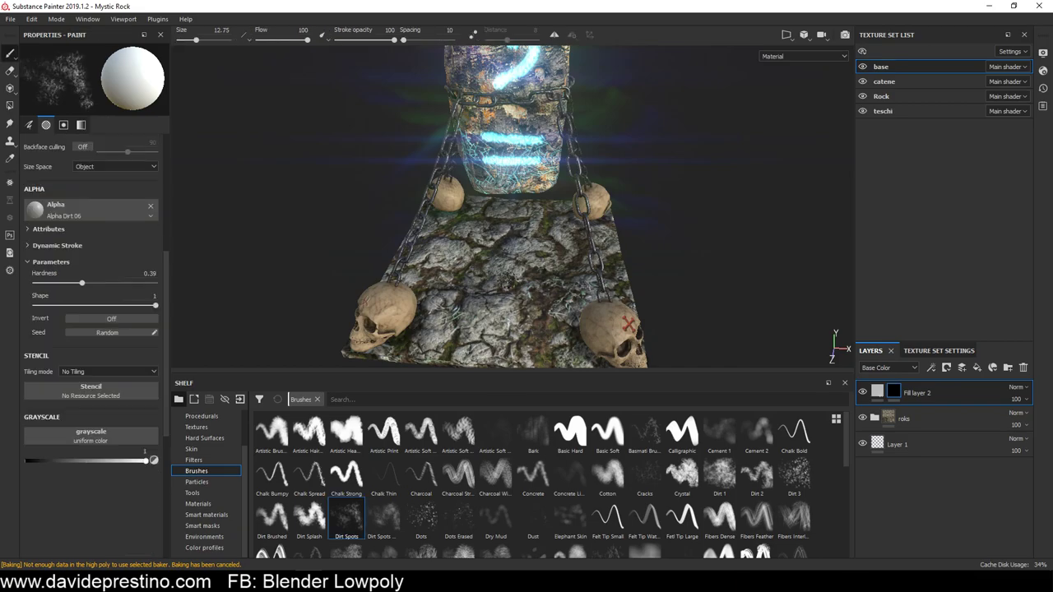
pyautogui.press(']')
pyautogui.press(']')
pyautogui.press(']')
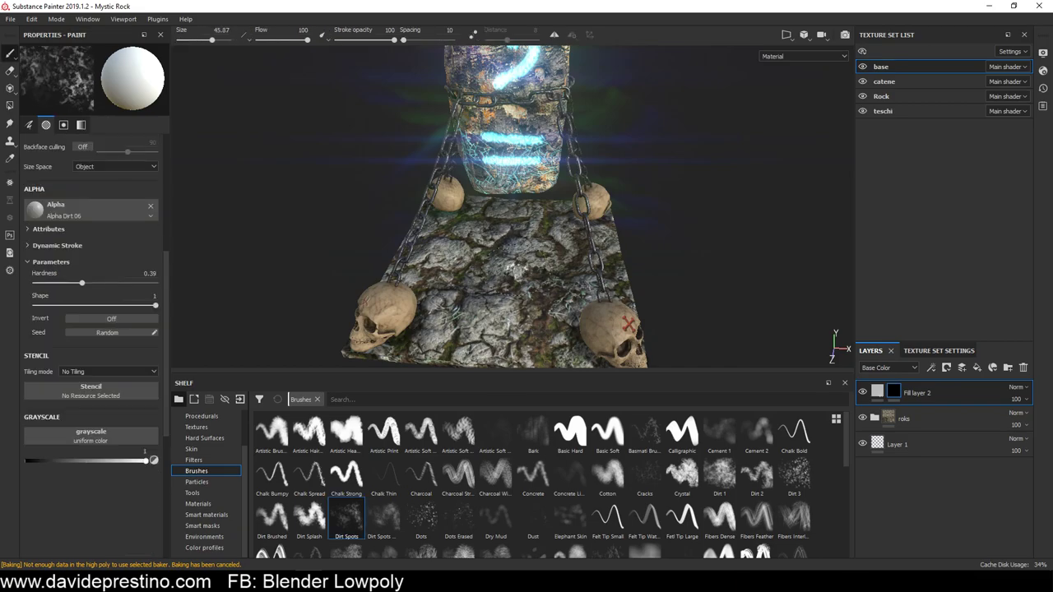
pyautogui.press(']')
pyautogui.moveTo(501, 298); pyautogui.dragTo(576, 261)
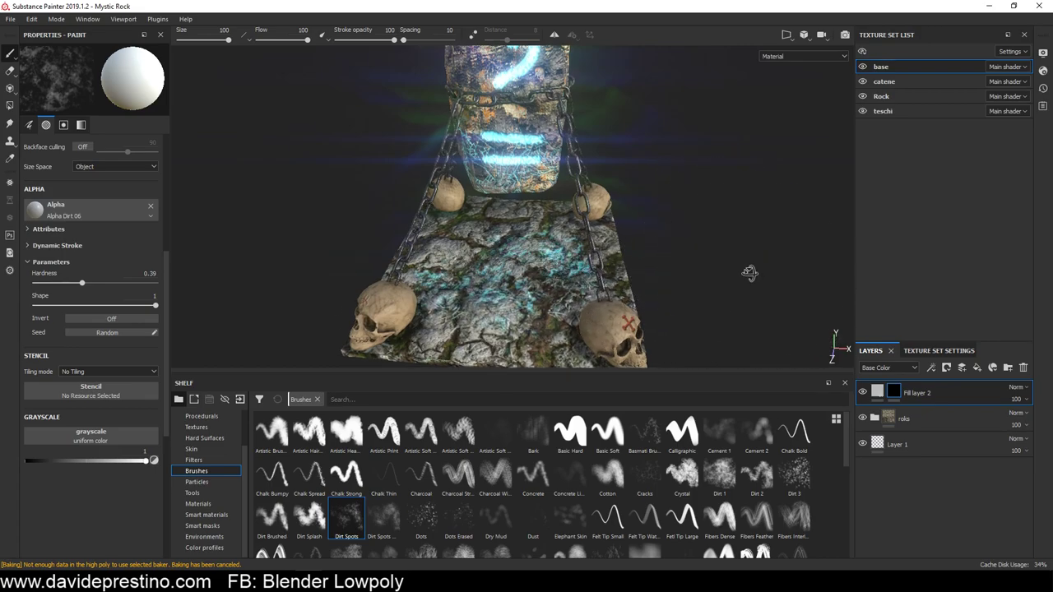
pyautogui.moveTo(747, 272)
pyautogui.keyDown('alt'); pyautogui.mouseDown()
pyautogui.moveTo(627, 249)
pyautogui.moveTo(797, 245)
pyautogui.moveTo(629, 220)
pyautogui.mouseUp(); pyautogui.keyUp('alt')
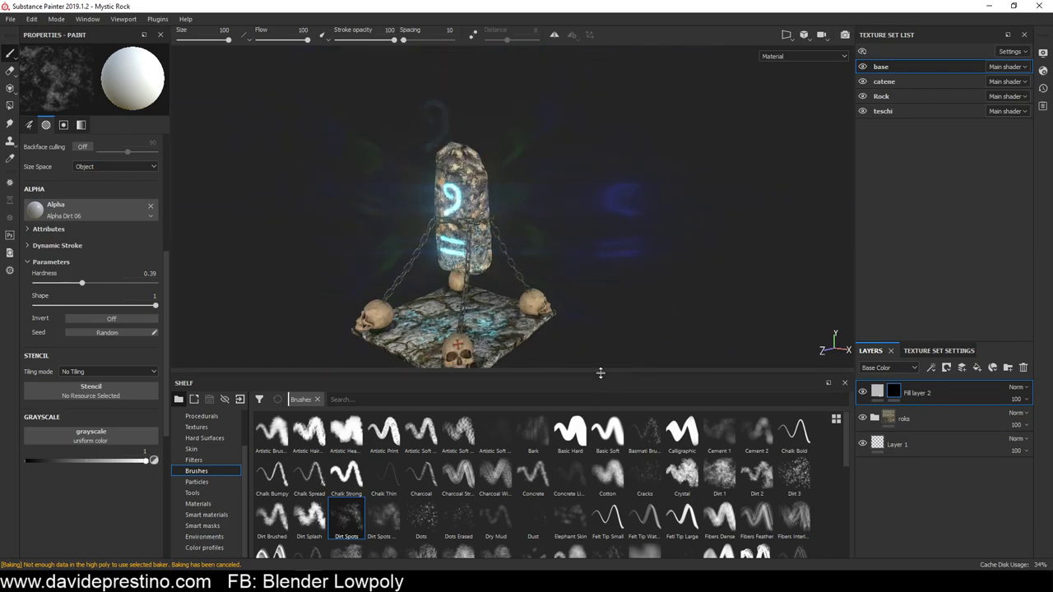
pyautogui.moveTo(599, 371); pyautogui.dragTo(619, 492)
pyautogui.moveTo(592, 434)
pyautogui.keyDown('alt'); pyautogui.mouseDown()
pyautogui.moveTo(594, 274)
pyautogui.moveTo(828, 294)
pyautogui.moveTo(574, 298)
pyautogui.moveTo(585, 287)
pyautogui.moveTo(571, 274)
pyautogui.moveTo(655, 254)
pyautogui.moveTo(680, 263)
pyautogui.moveTo(505, 268)
pyautogui.moveTo(400, 287)
pyautogui.moveTo(633, 282)
pyautogui.mouseUp(); pyautogui.keyUp('alt')
pyautogui.scroll(2, 584, 294)
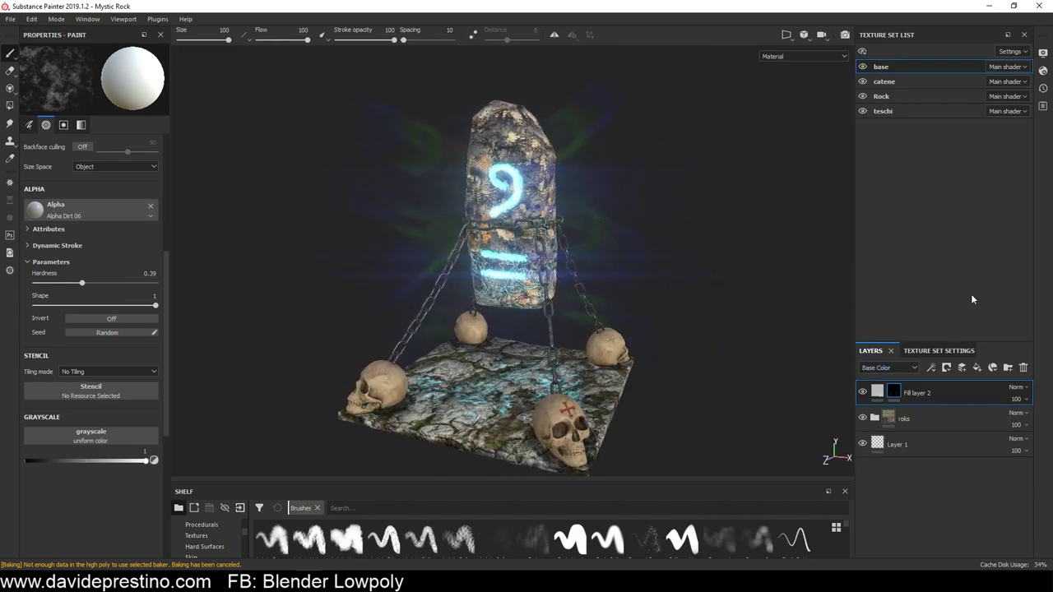
# In the Rock texture set, duplicate Fill layer 2 and clear the copy's mask
pyautogui.click(886, 97)
pyautogui.click(921, 423)
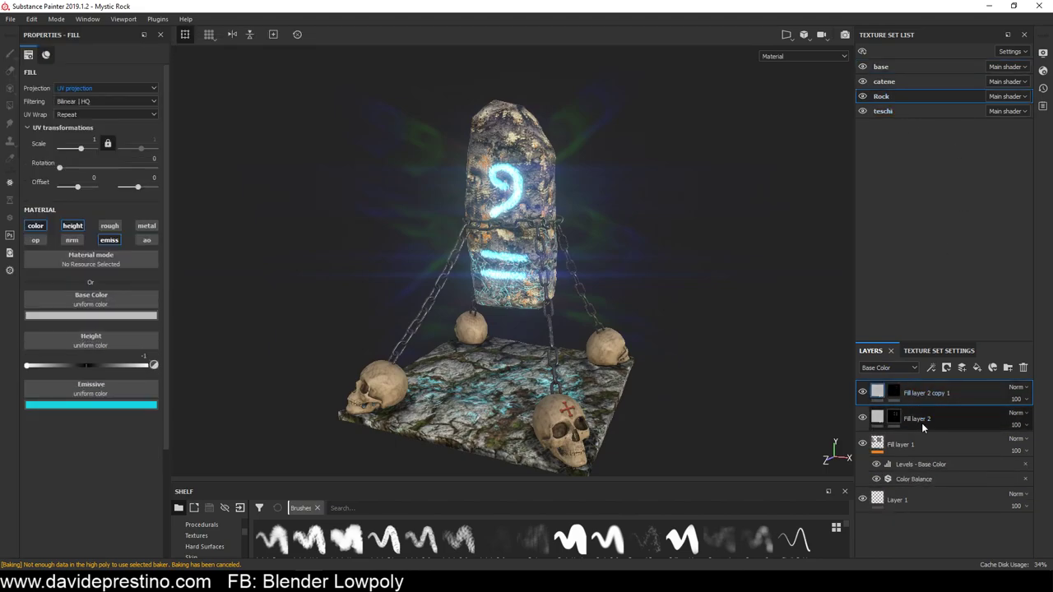
pyautogui.click(926, 398)
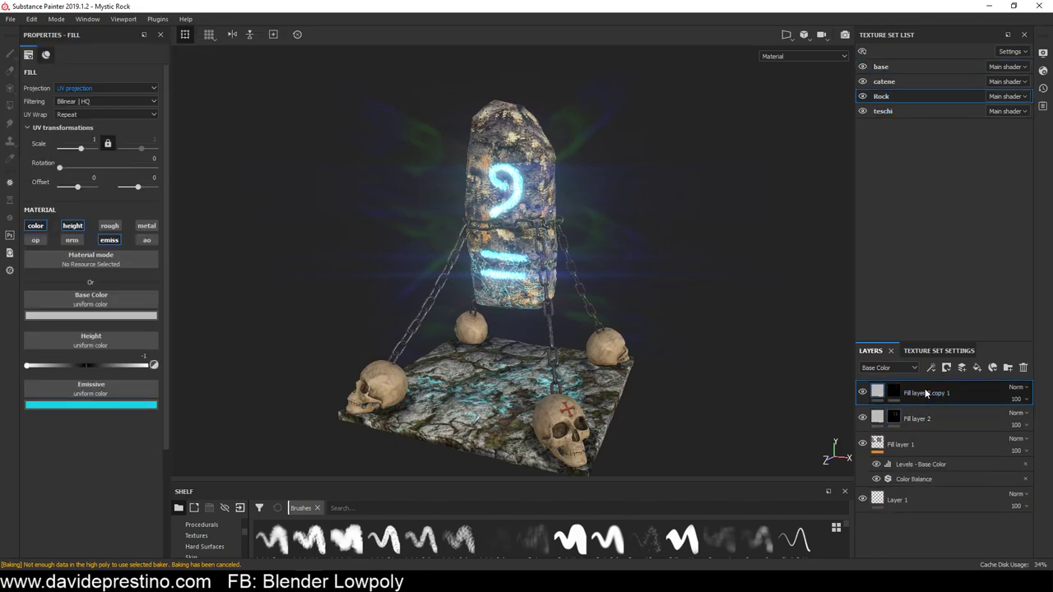
pyautogui.click(933, 415)
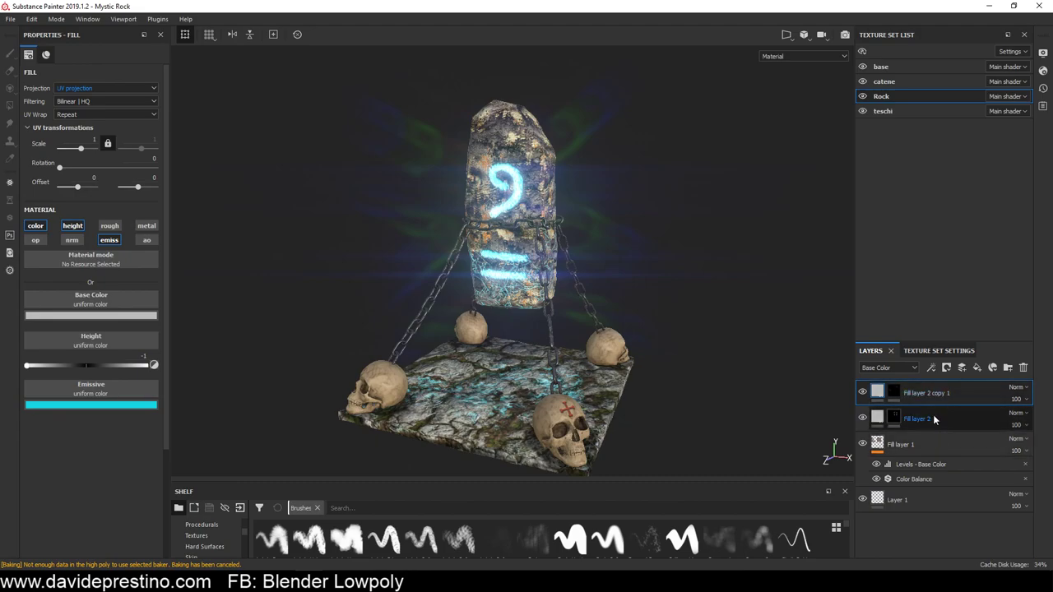
pyautogui.hotkey('ctrl', 'd')
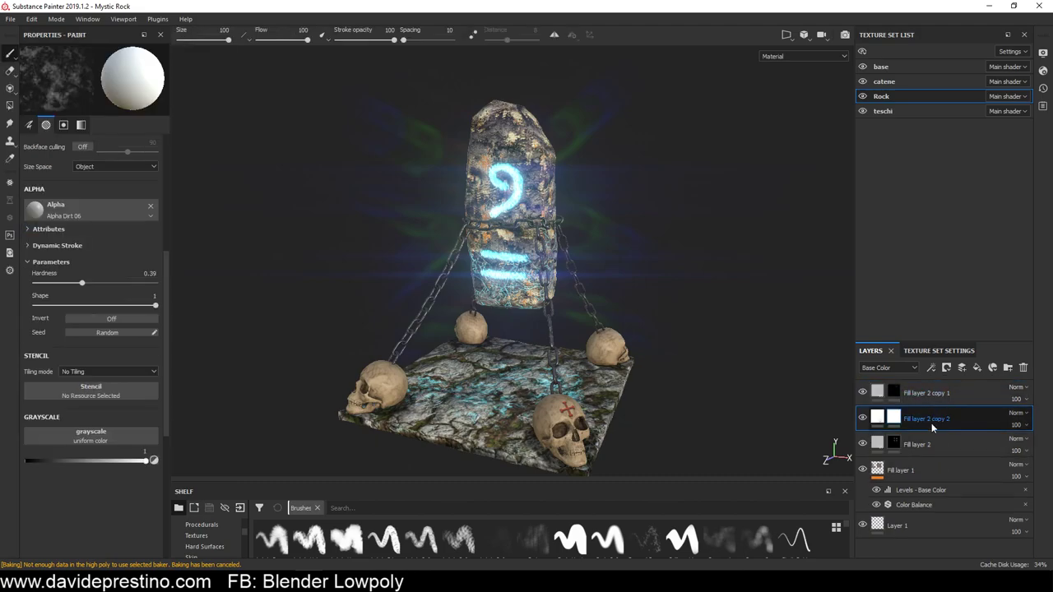
pyautogui.rightClick(898, 418)
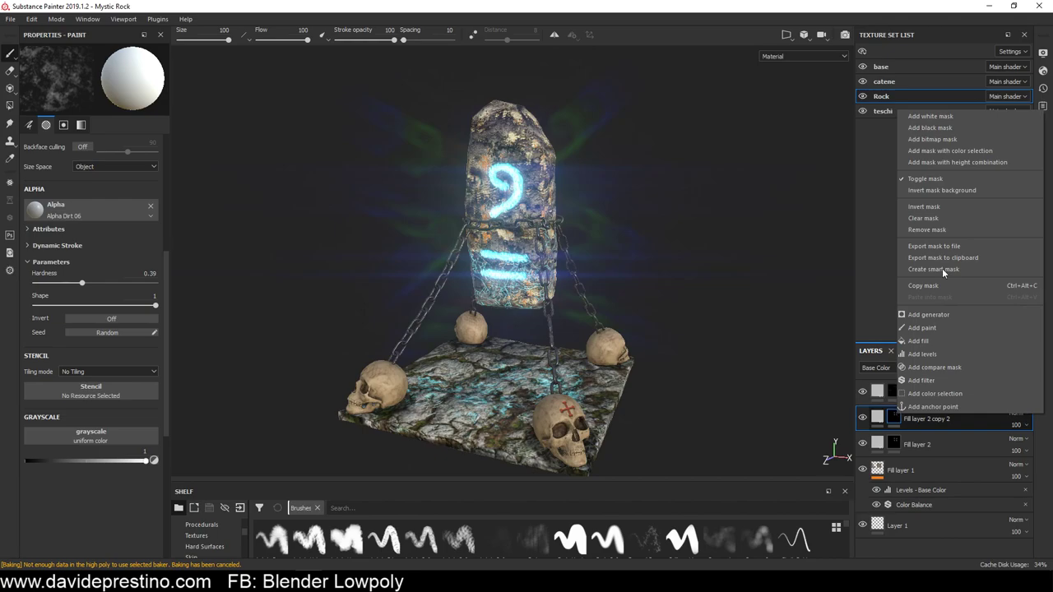
pyautogui.click(931, 220)
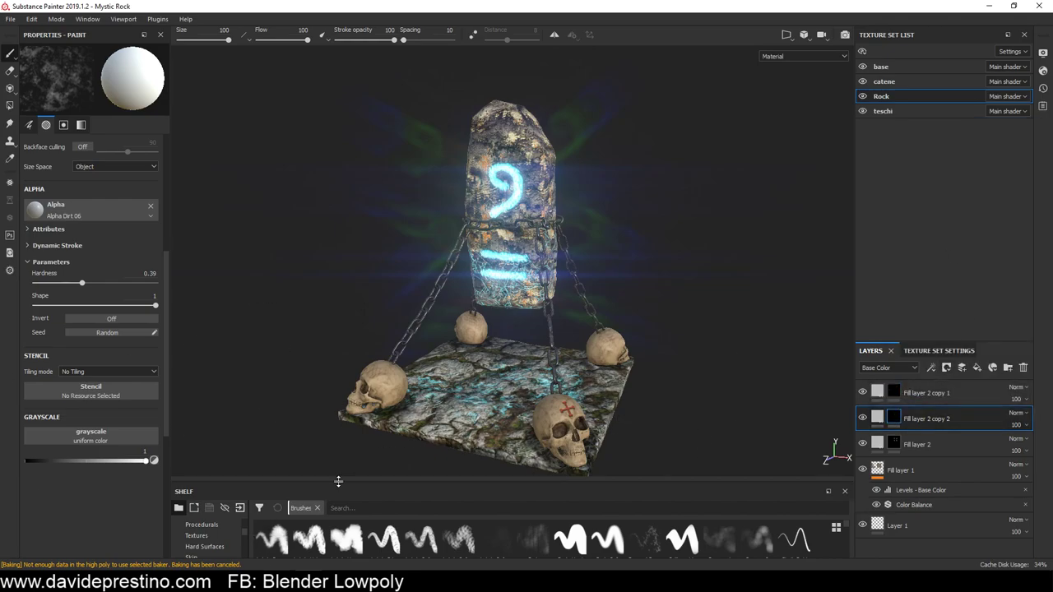
# Apply the Fabric Edge smart mask to the copy for a cyan edge glow
pyautogui.moveTo(337, 482); pyautogui.dragTo(339, 360)
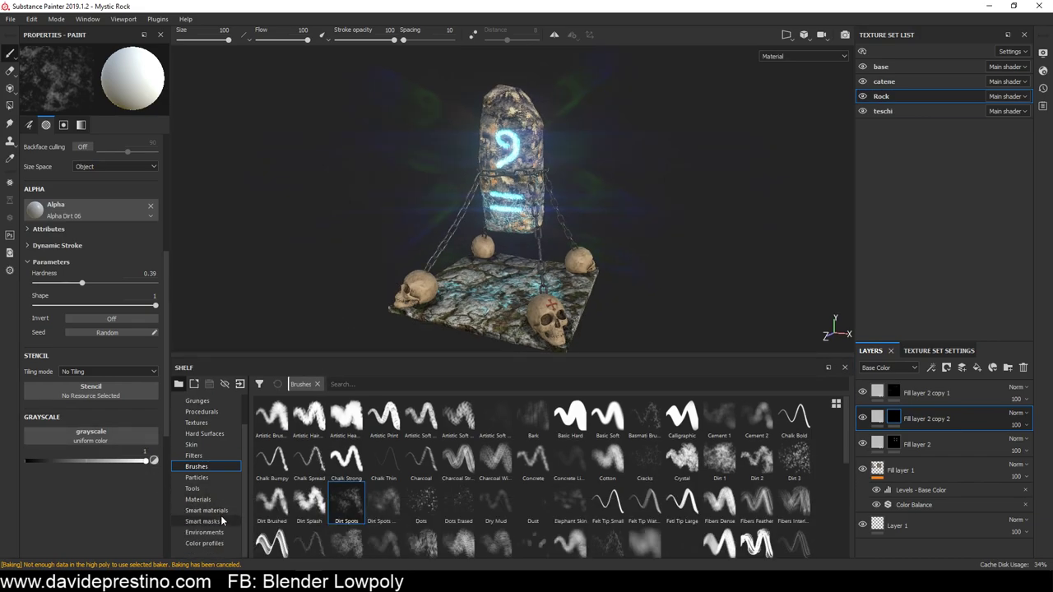
pyautogui.click(224, 520)
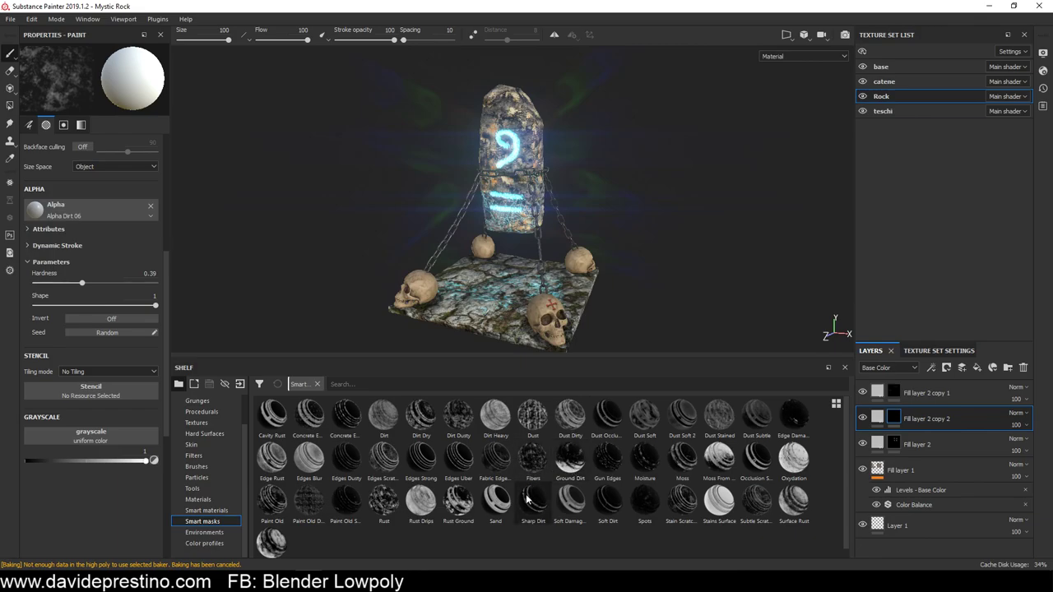
pyautogui.moveTo(498, 461)
pyautogui.mouseDown()
pyautogui.moveTo(882, 441)
pyautogui.moveTo(882, 418)
pyautogui.mouseUp()
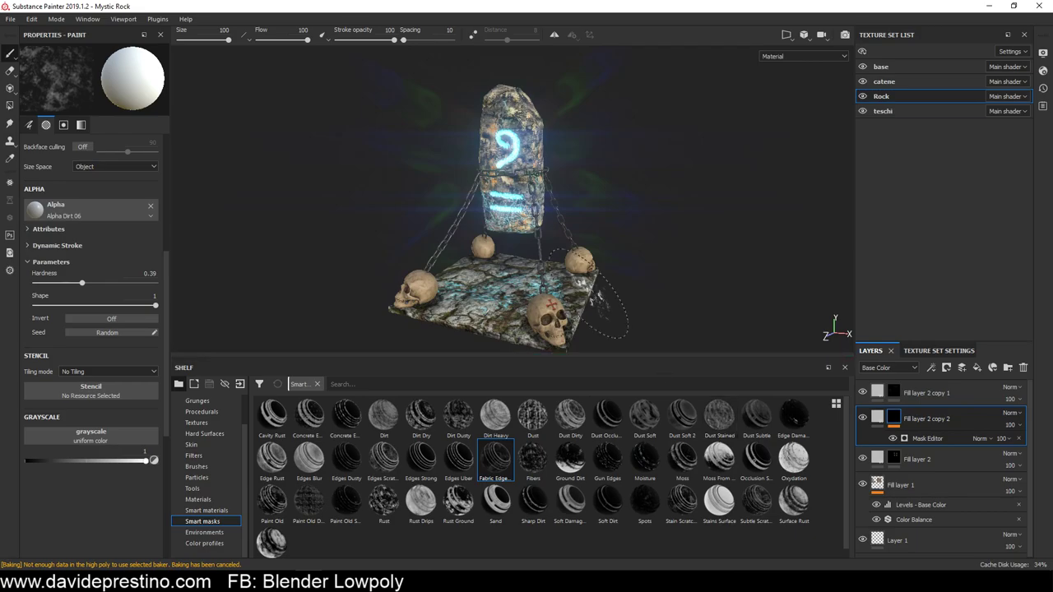
pyautogui.moveTo(575, 212)
pyautogui.keyDown('alt'); pyautogui.mouseDown()
pyautogui.moveTo(537, 177)
pyautogui.moveTo(456, 244)
pyautogui.moveTo(265, 247)
pyautogui.moveTo(482, 241)
pyautogui.moveTo(708, 217)
pyautogui.moveTo(787, 264)
pyautogui.moveTo(708, 247)
pyautogui.mouseUp(); pyautogui.keyUp('alt')
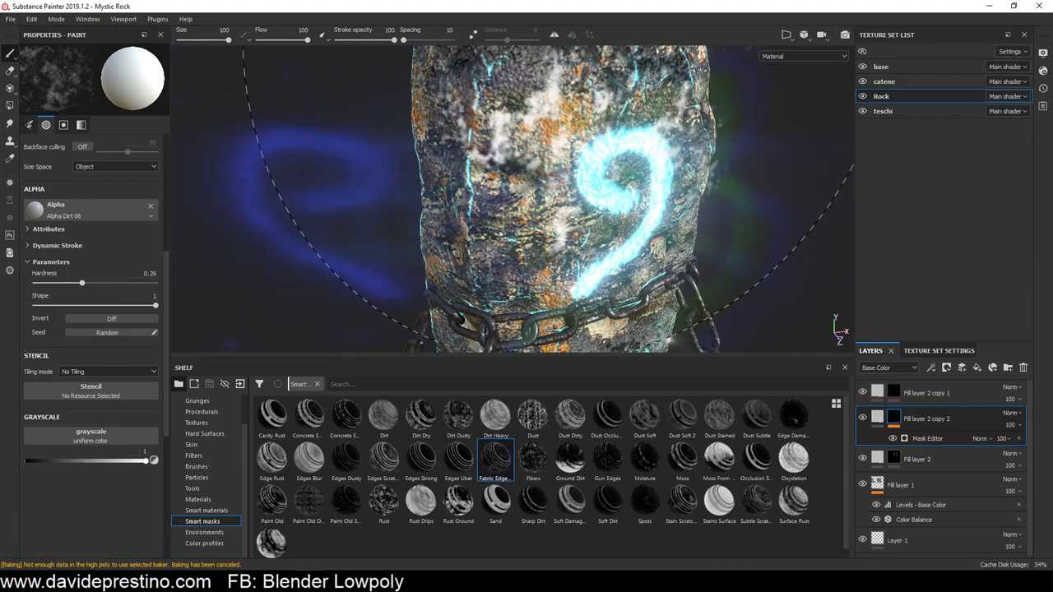
pyautogui.keyDown('alt'); pyautogui.moveTo(560, 65); pyautogui.dragTo(822, 120); pyautogui.keyUp('alt')
# Check the pillar's edge glow from the front, then save the project
pyautogui.scroll(3, 822, 119)
pyautogui.scroll(3, 823, 119)
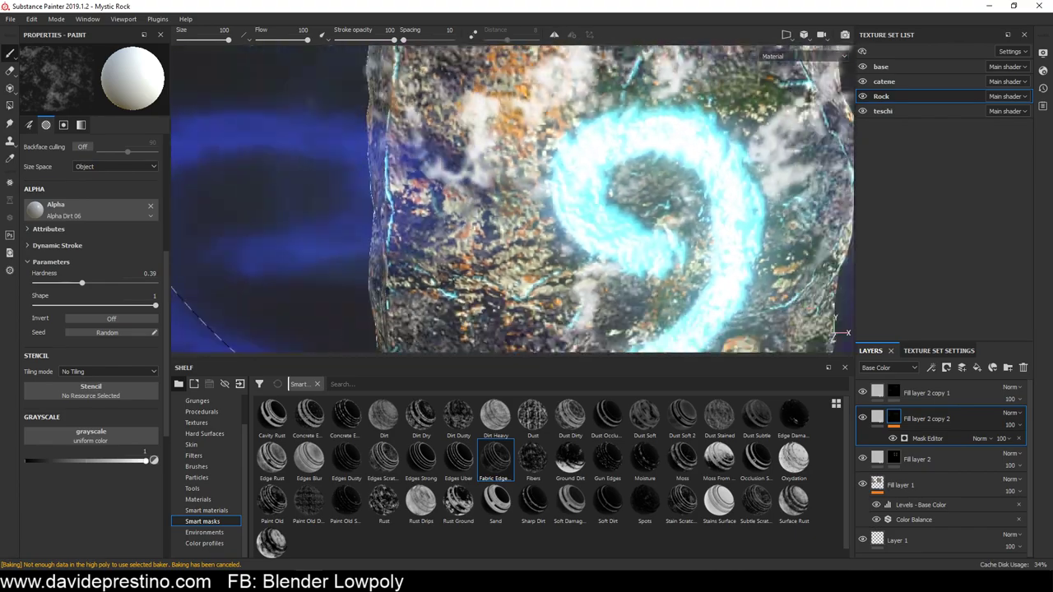
pyautogui.scroll(-4, 633, 222)
pyautogui.scroll(-3, 634, 222)
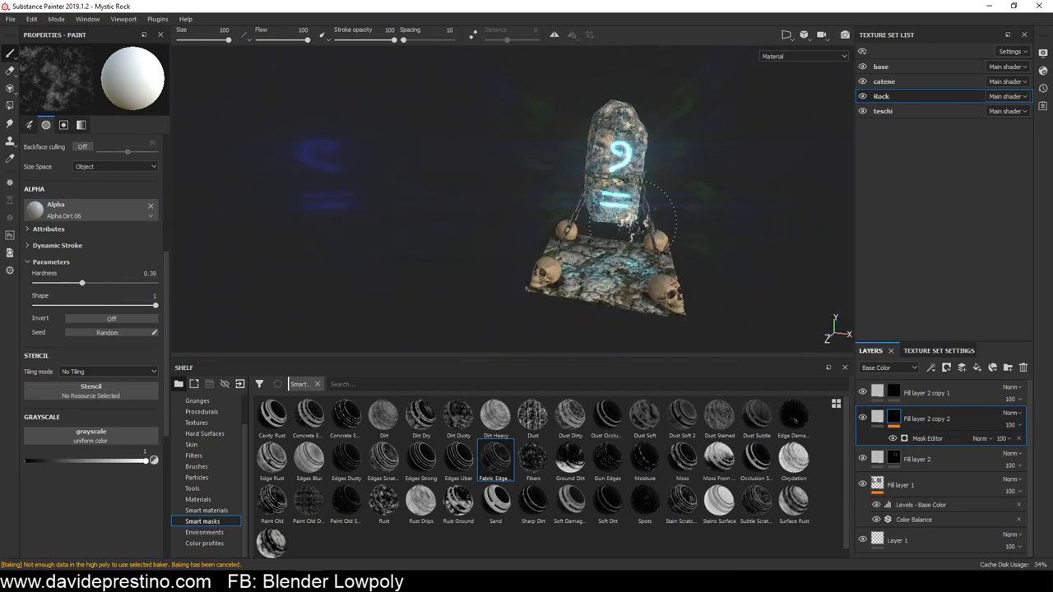
pyautogui.moveTo(638, 218)
pyautogui.keyDown('alt'); pyautogui.mouseDown()
pyautogui.moveTo(536, 204)
pyautogui.moveTo(542, 189)
pyautogui.moveTo(608, 231)
pyautogui.mouseUp(); pyautogui.keyUp('alt')
pyautogui.scroll(1, 543, 189)
pyautogui.scroll(1, 543, 189)
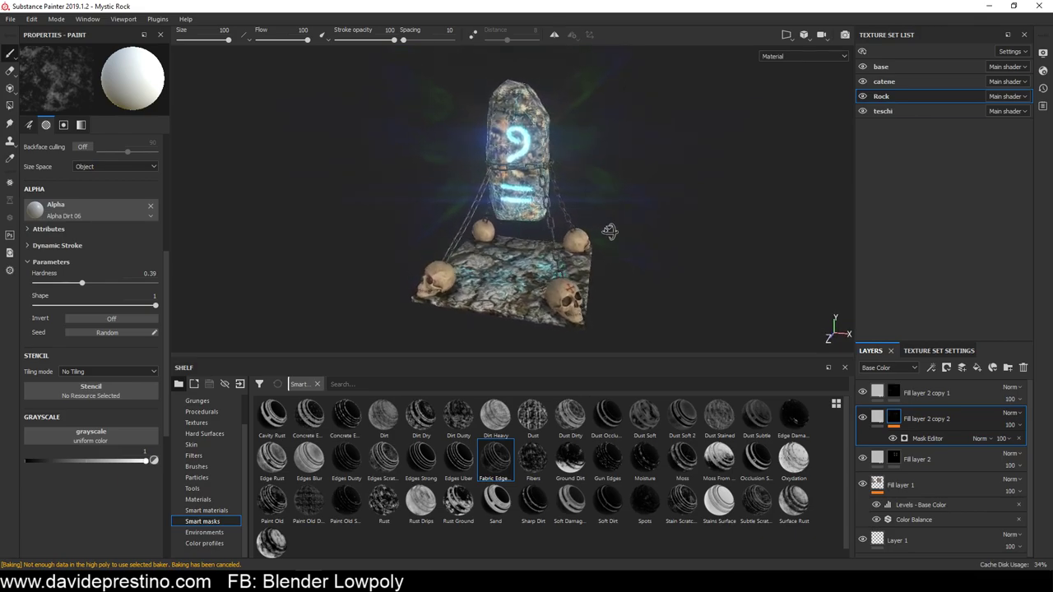
pyautogui.keyDown('alt'); pyautogui.moveTo(609, 231); pyautogui.dragTo(568, 234); pyautogui.keyUp('alt')
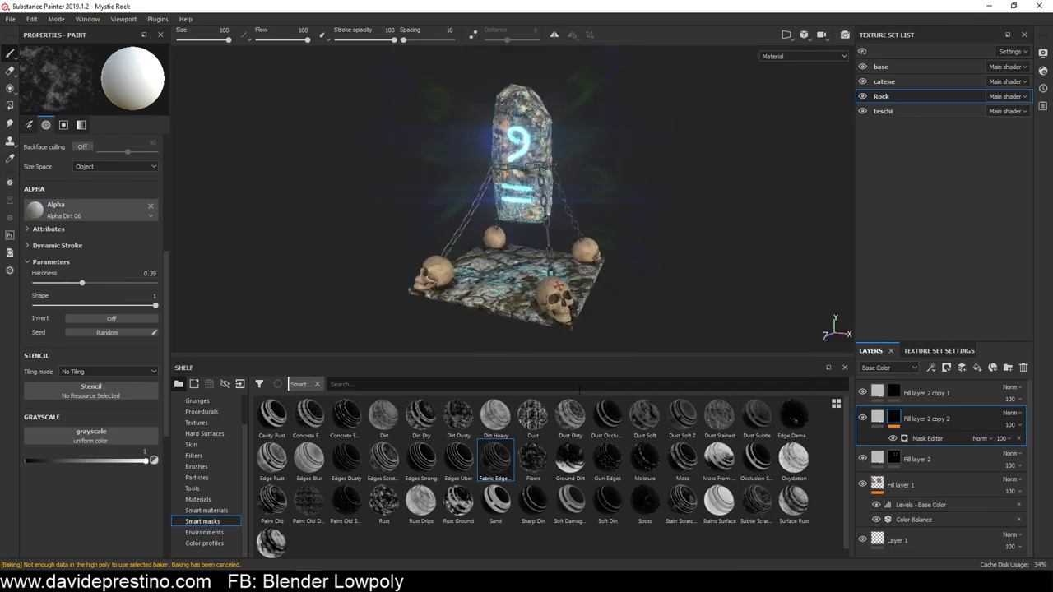
pyautogui.moveTo(585, 358); pyautogui.dragTo(588, 507)
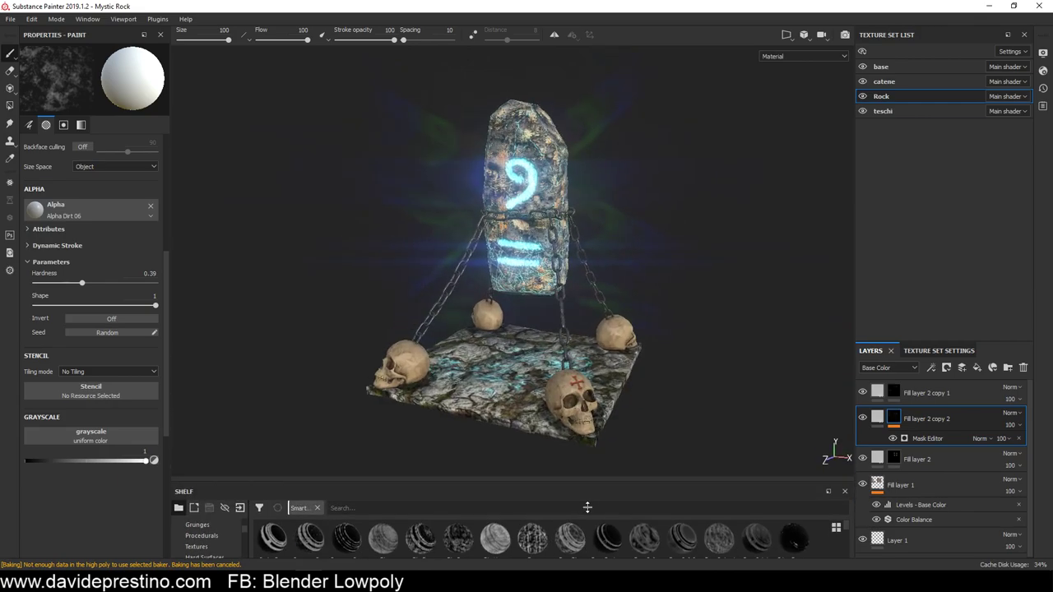
pyautogui.click(11, 18)
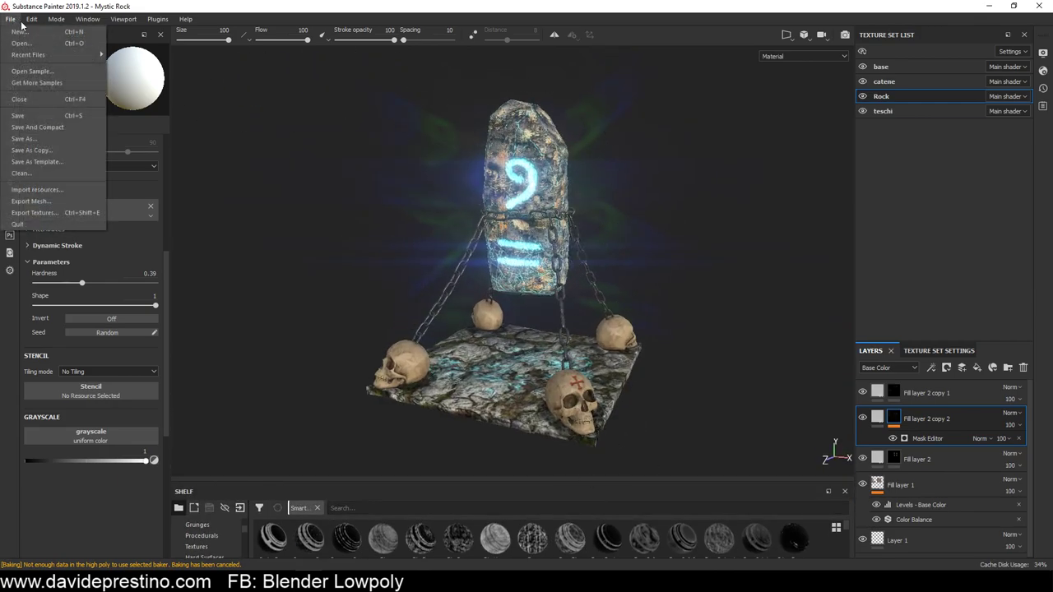
pyautogui.click(20, 117)
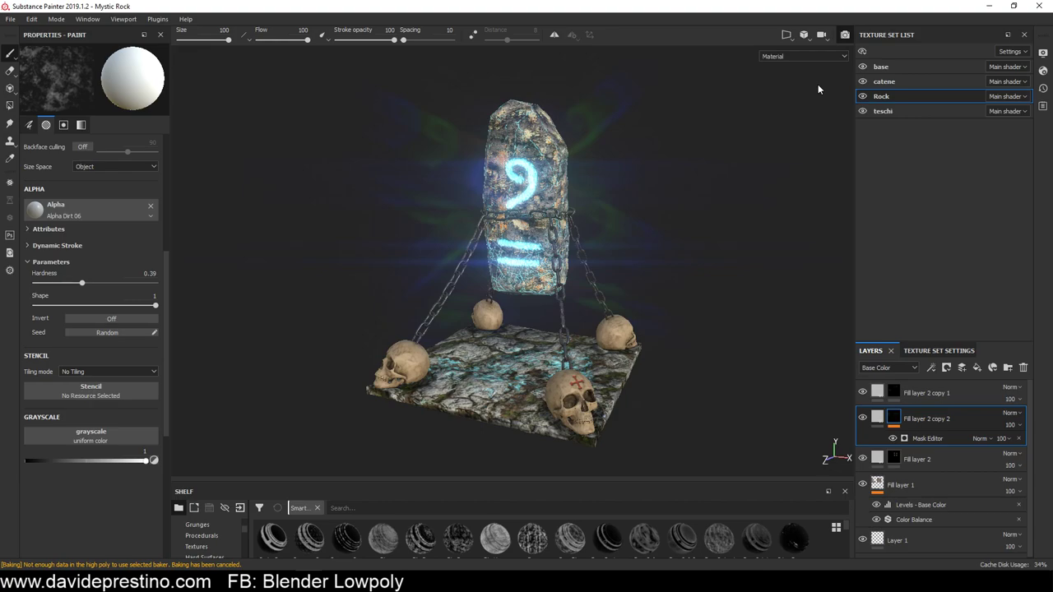
# Preview the Mystic Rock in an Iray render (F10), then return to painting and orbit the rock
pyautogui.press('F10')
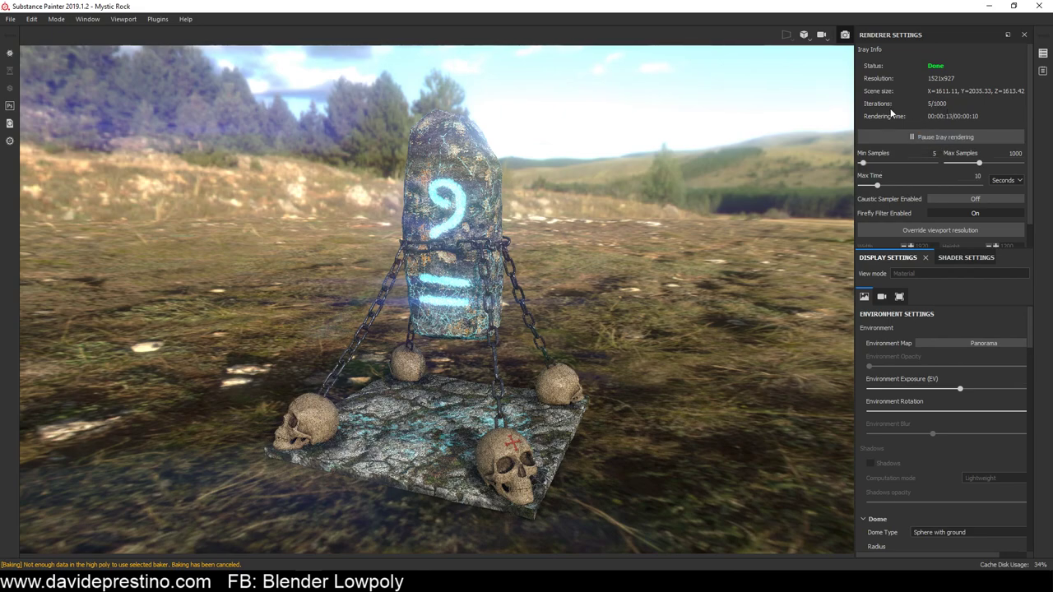
pyautogui.click(845, 36)
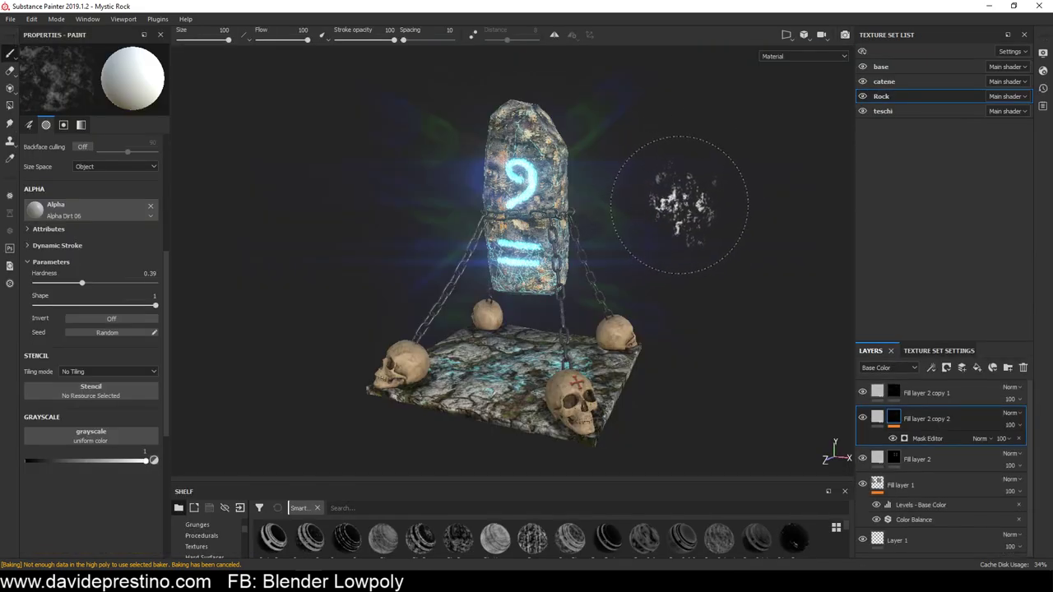
pyautogui.keyDown('alt'); pyautogui.moveTo(674, 200); pyautogui.dragTo(643, 197); pyautogui.keyUp('alt')
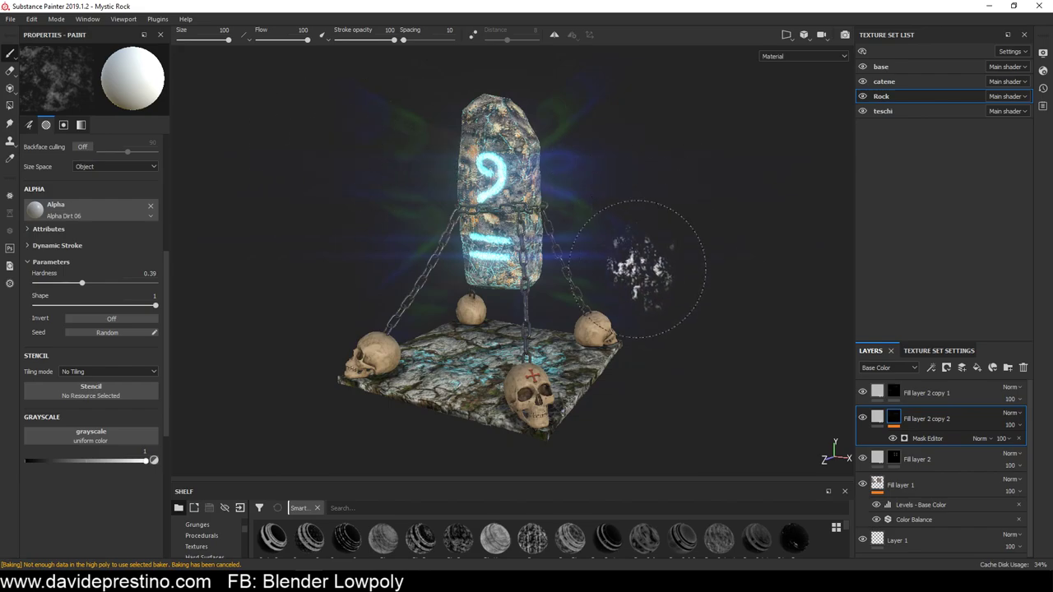
pyautogui.click(12, 19)
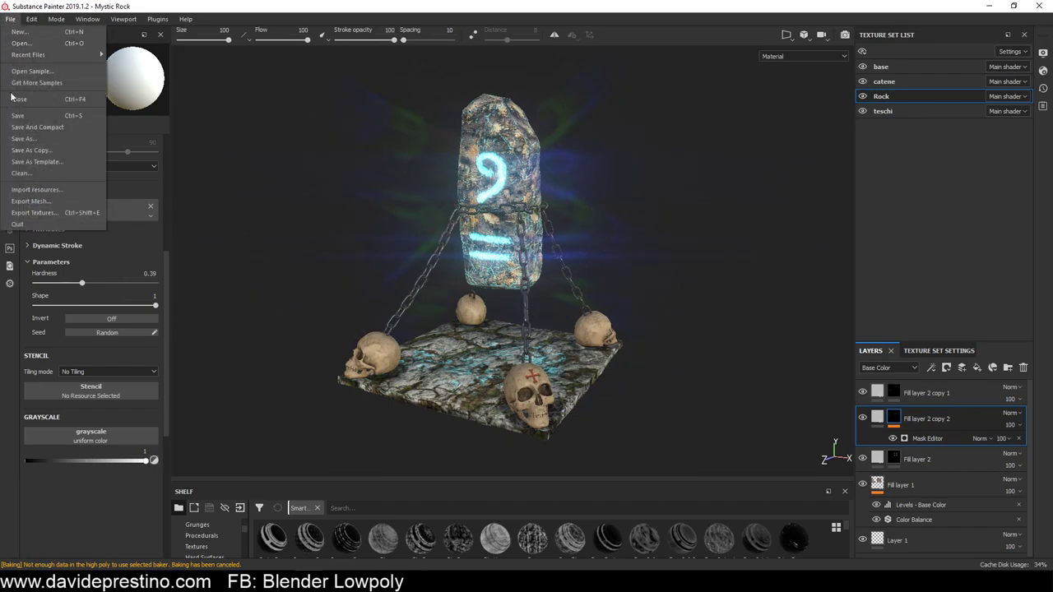
# In the texture export settings, browse the output path to H:/3D assets/tutorial substance painter
pyautogui.click(37, 214)
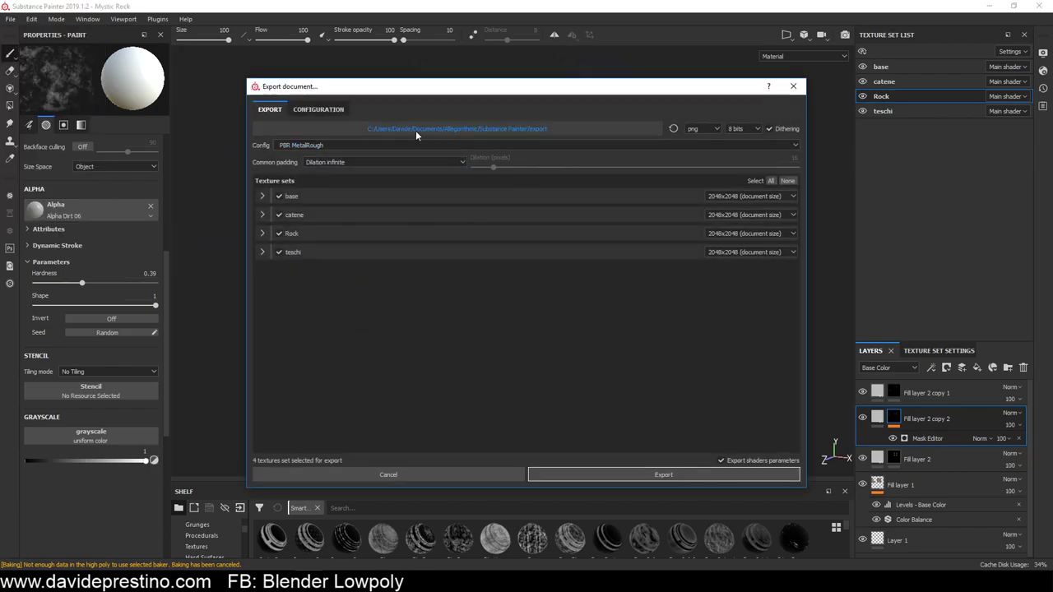
pyautogui.click(600, 132)
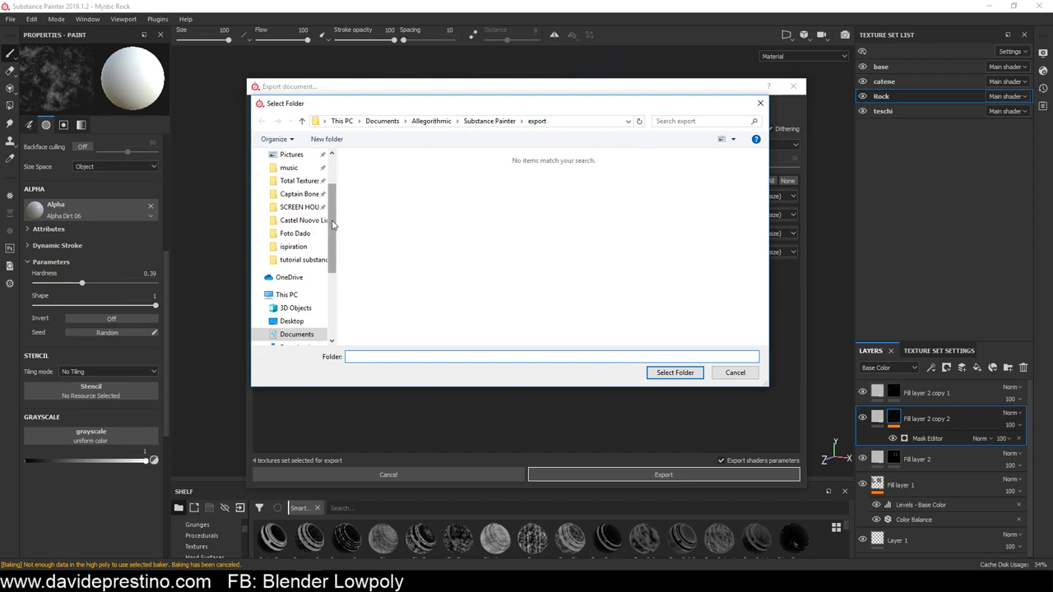
pyautogui.moveTo(333, 224); pyautogui.dragTo(333, 288)
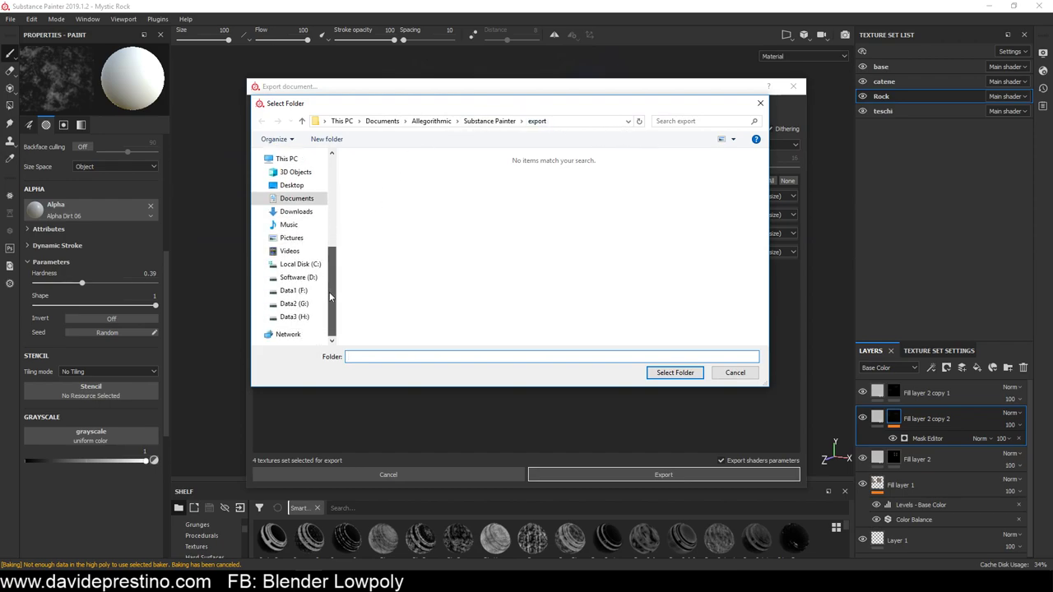
pyautogui.click(293, 318)
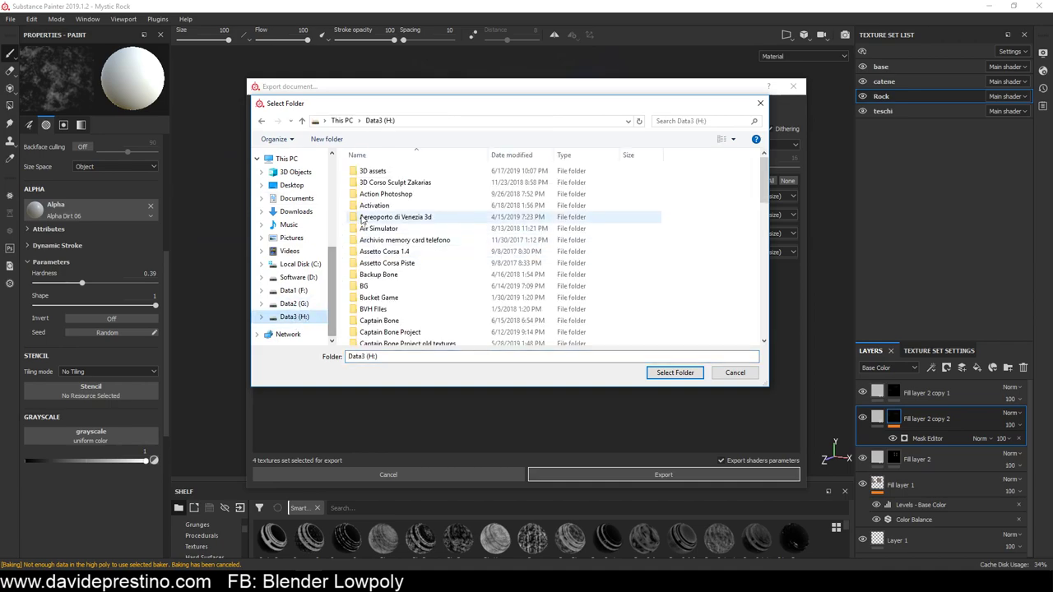
pyautogui.doubleClick(378, 171)
pyautogui.scroll(-5, 411, 271)
pyautogui.doubleClick(407, 324)
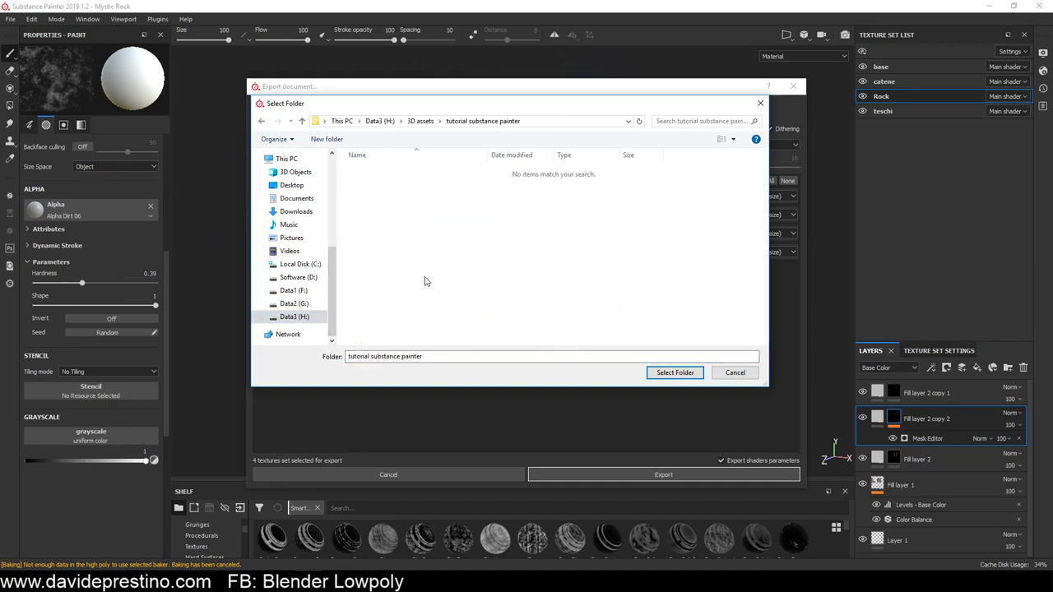
# Create a new 'textures' folder there and set it as the export destination
pyautogui.click(335, 142)
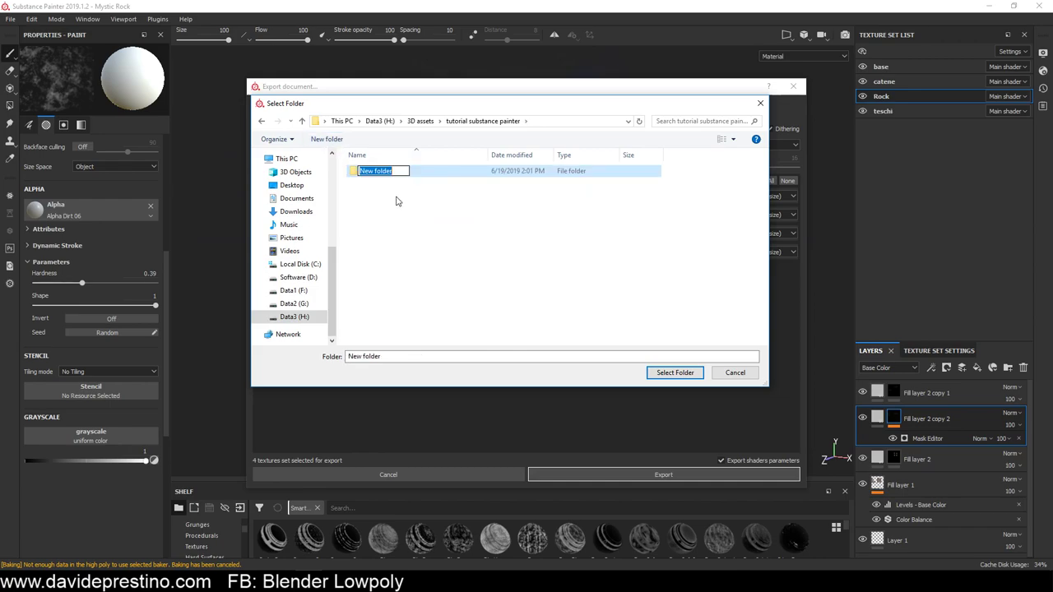
pyautogui.write('textur')
pyautogui.write('es')
pyautogui.press('Return')
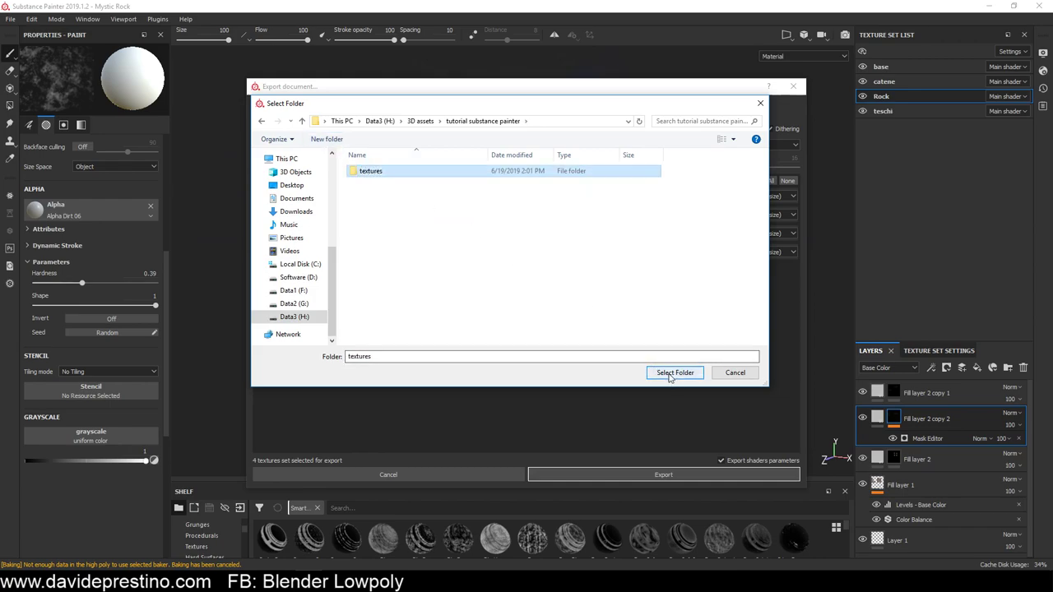
pyautogui.click(670, 374)
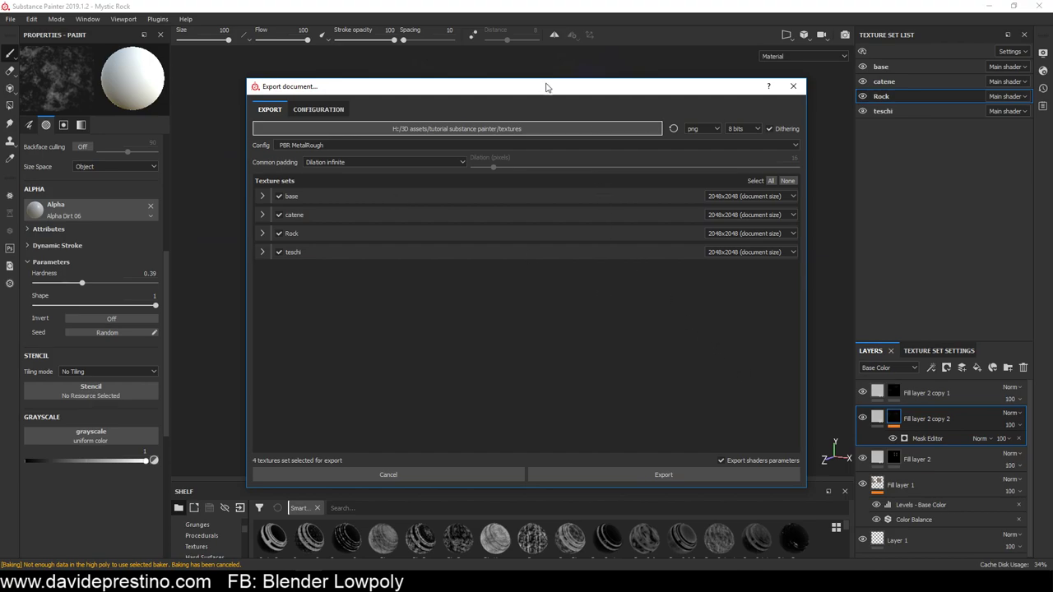
pyautogui.moveTo(548, 86); pyautogui.dragTo(383, 191)
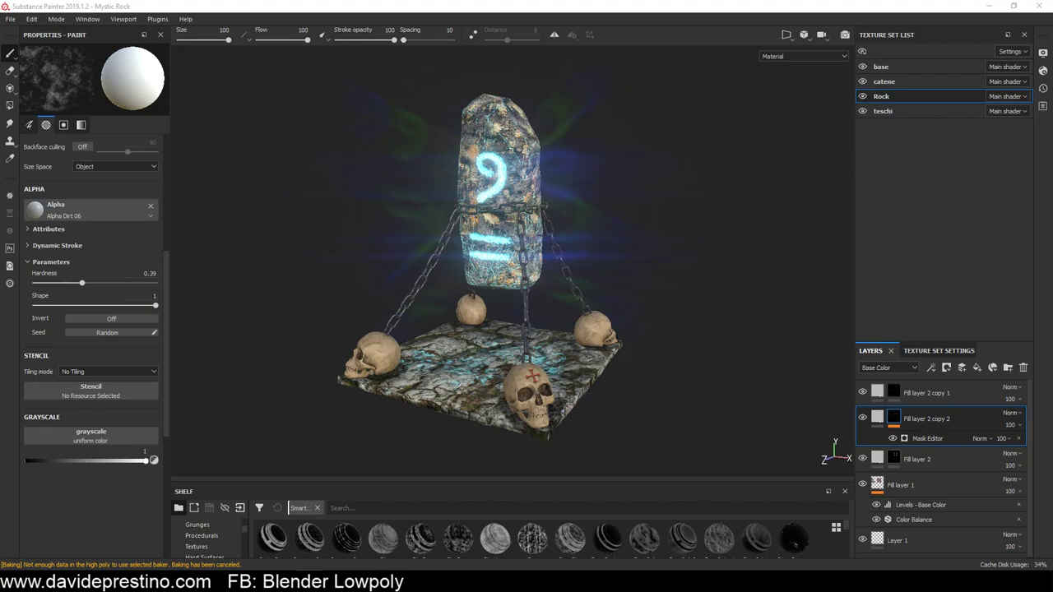
pyautogui.hotkey('ctrl', 'shift', 'e')
pyautogui.moveTo(706, 130); pyautogui.dragTo(583, 72)
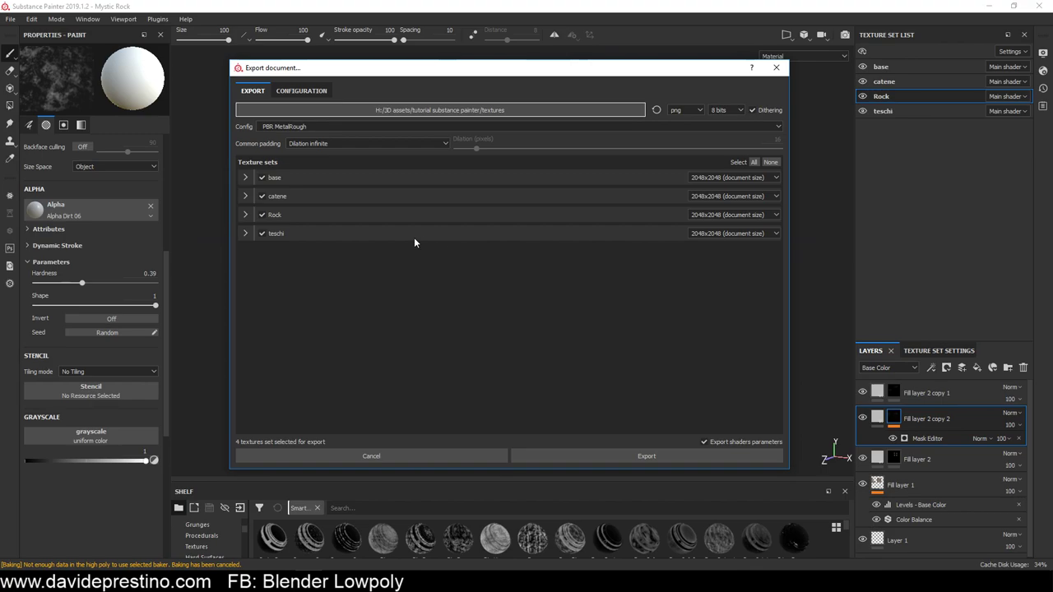
# Duplicate the PBR MetalRough preset in the export Configuration presets list
pyautogui.click(293, 92)
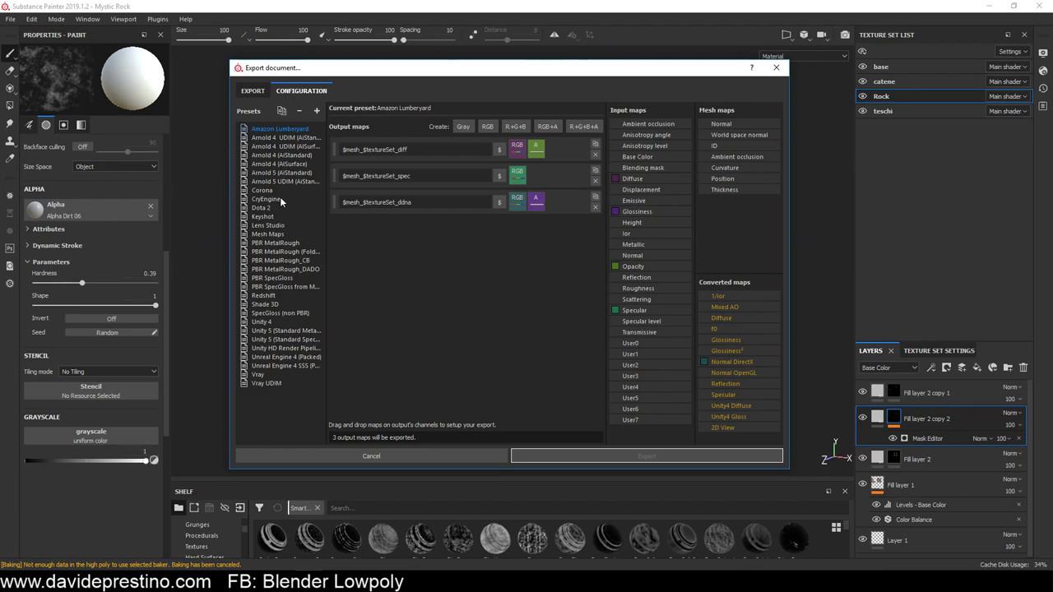
pyautogui.click(276, 244)
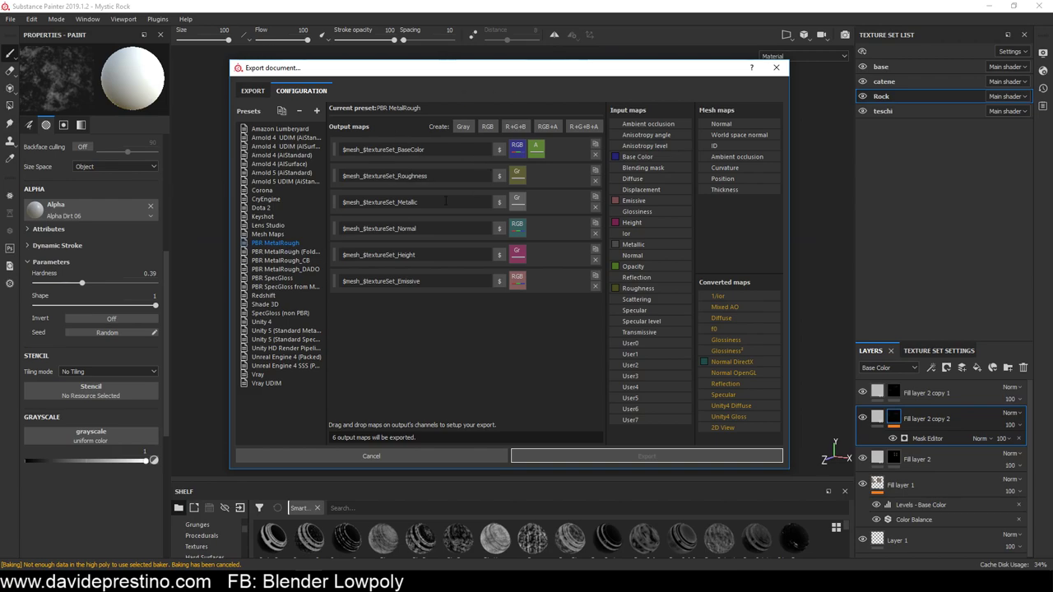
pyautogui.rightClick(279, 243)
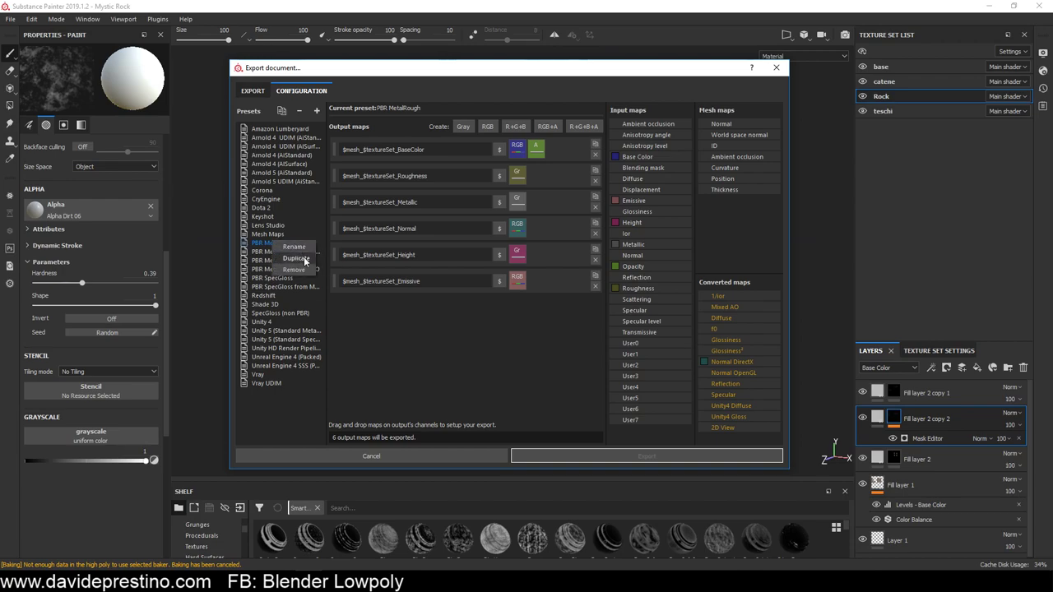
pyautogui.click(301, 259)
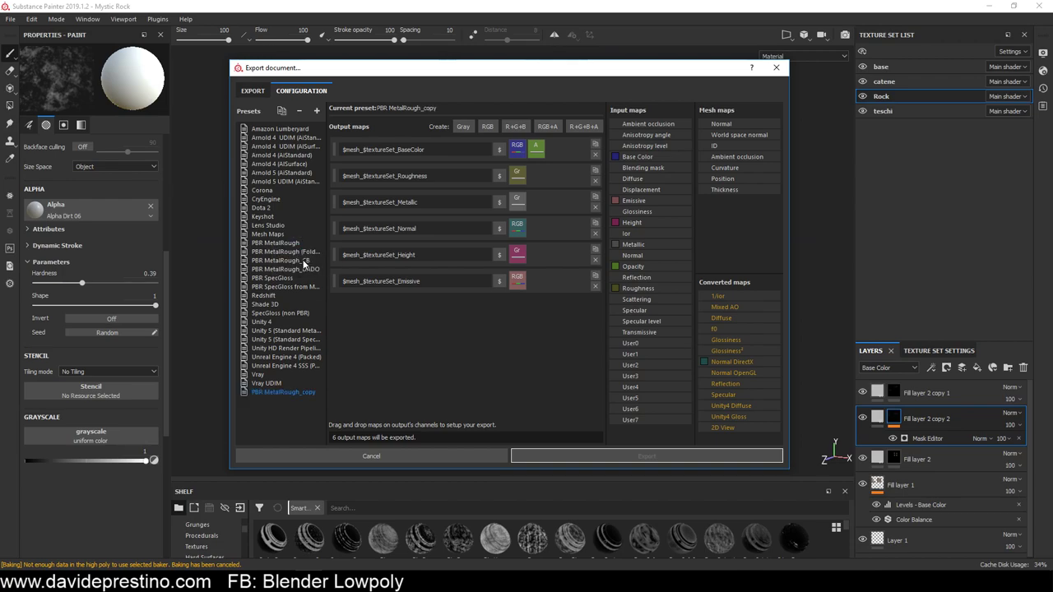
# Rename the copied preset to PBR MetalRough_ followed by the author's name
pyautogui.doubleClick(288, 393)
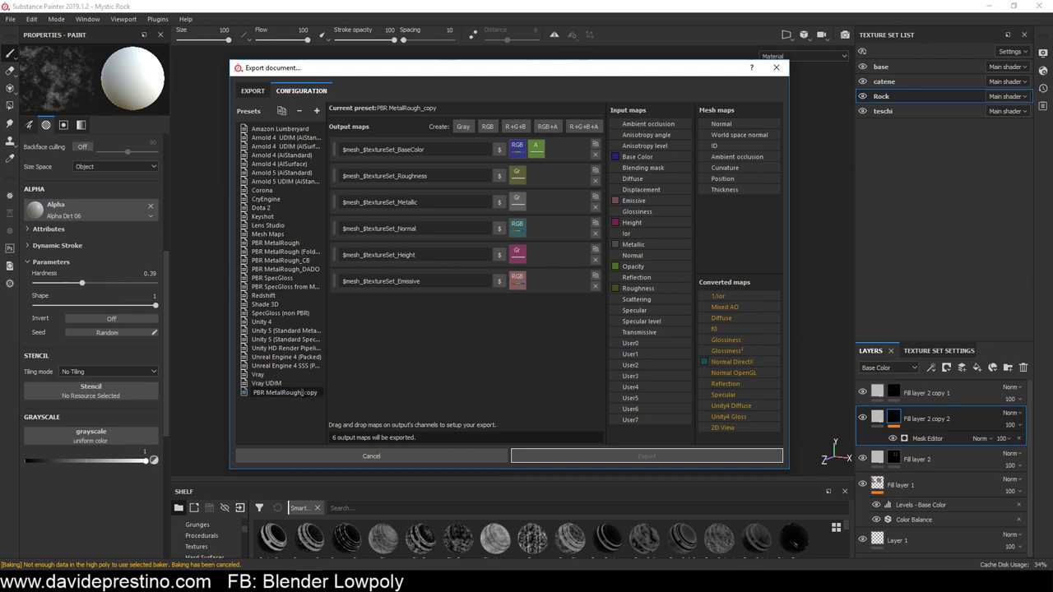
pyautogui.moveTo(266, 393); pyautogui.dragTo(324, 398)
pyautogui.press('End')
pyautogui.write('DAV')
pyautogui.write('IDE')
pyautogui.press('Return')
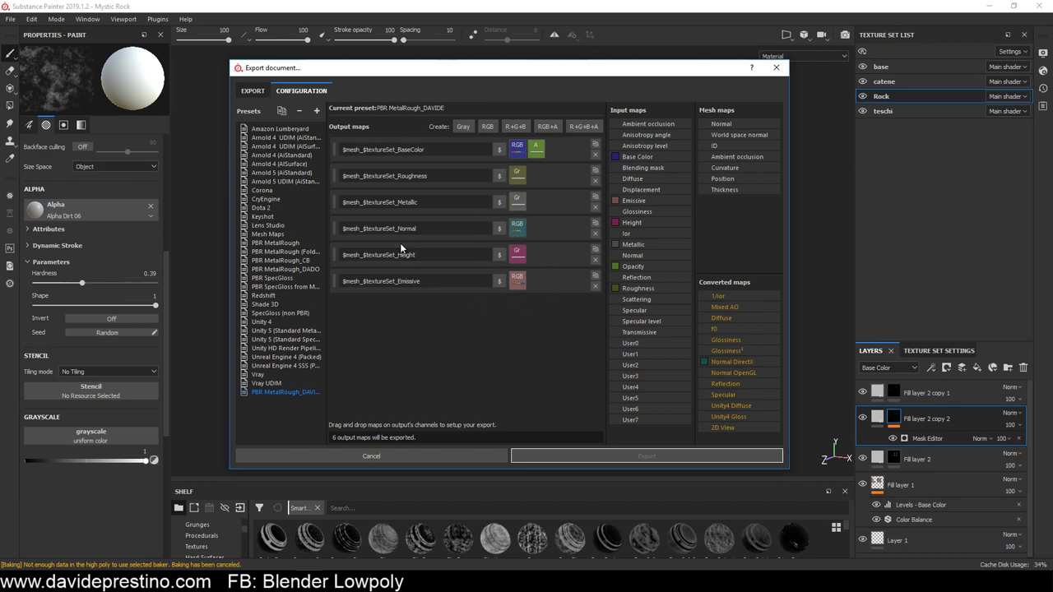
# Copy the Roughness output map's file name pattern
pyautogui.click(402, 176)
pyautogui.moveTo(427, 176); pyautogui.dragTo(343, 176)
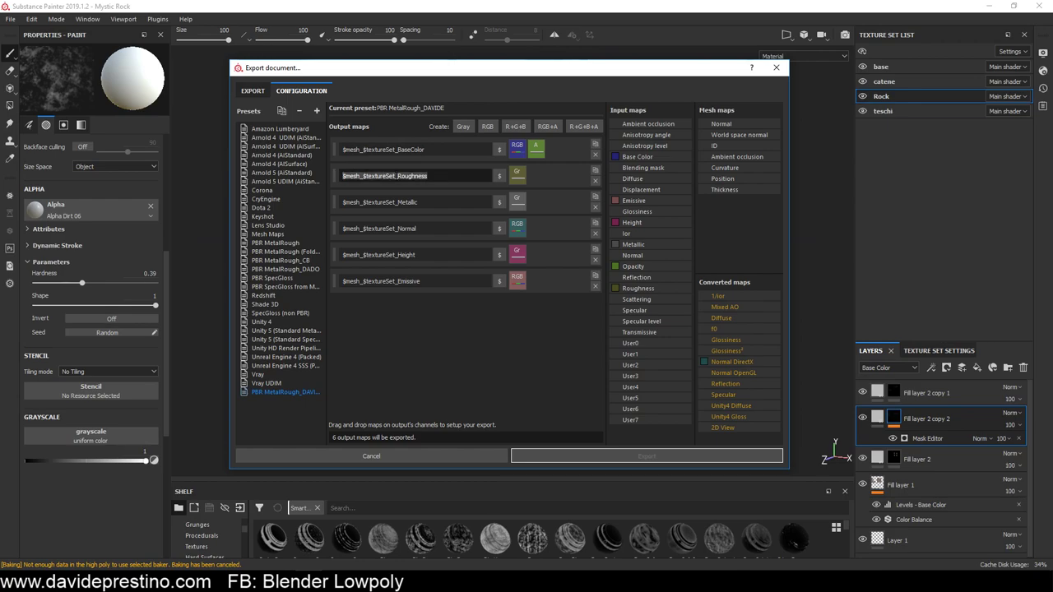
pyautogui.rightClick(395, 173)
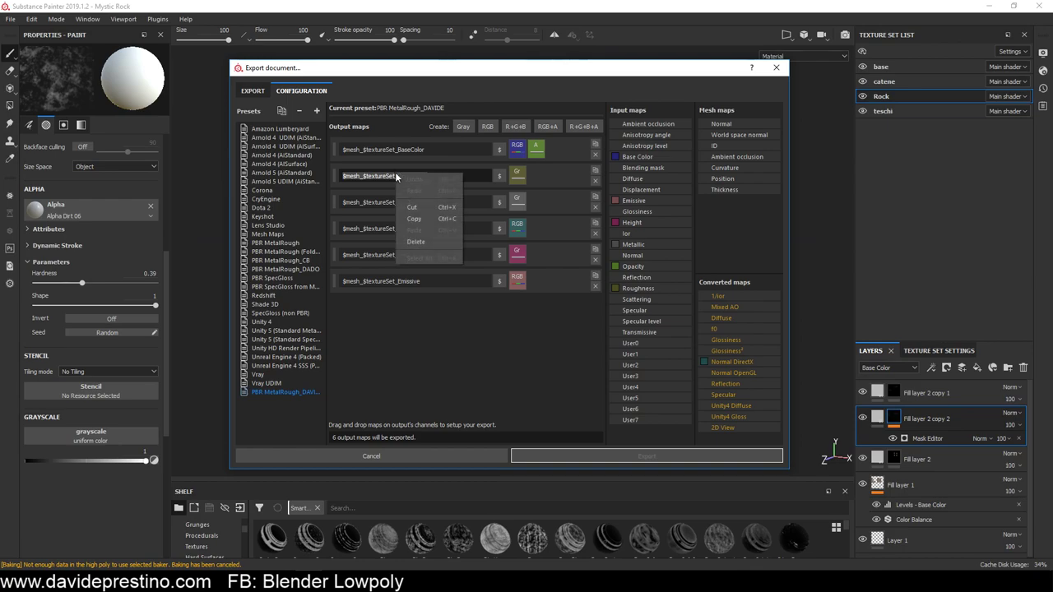
pyautogui.click(414, 218)
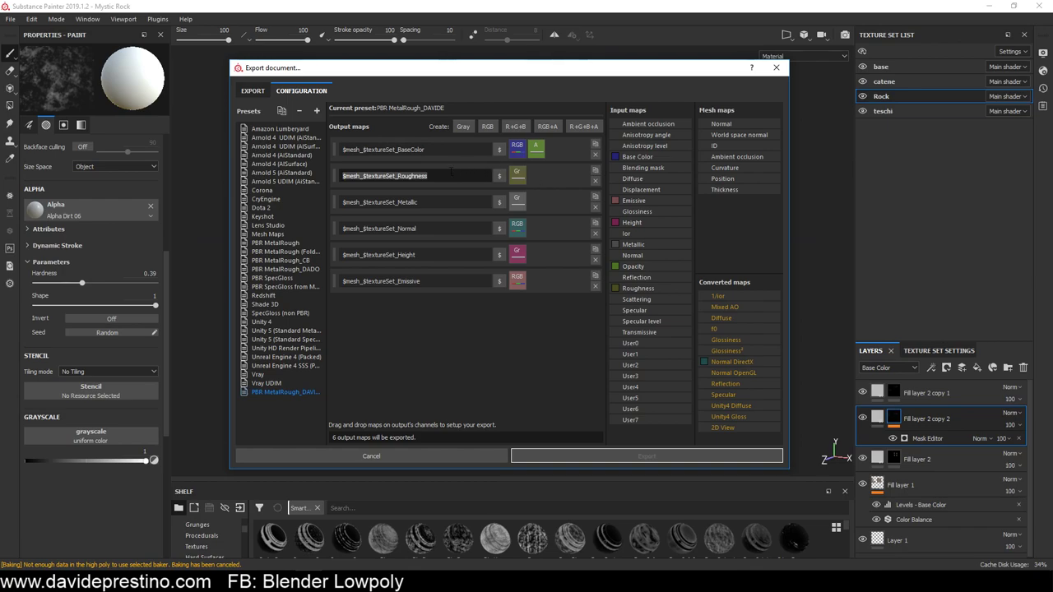
# Replace the Roughness output with an RGB+A map: Roughness in RGB, Opacity in alpha
pyautogui.click(548, 126)
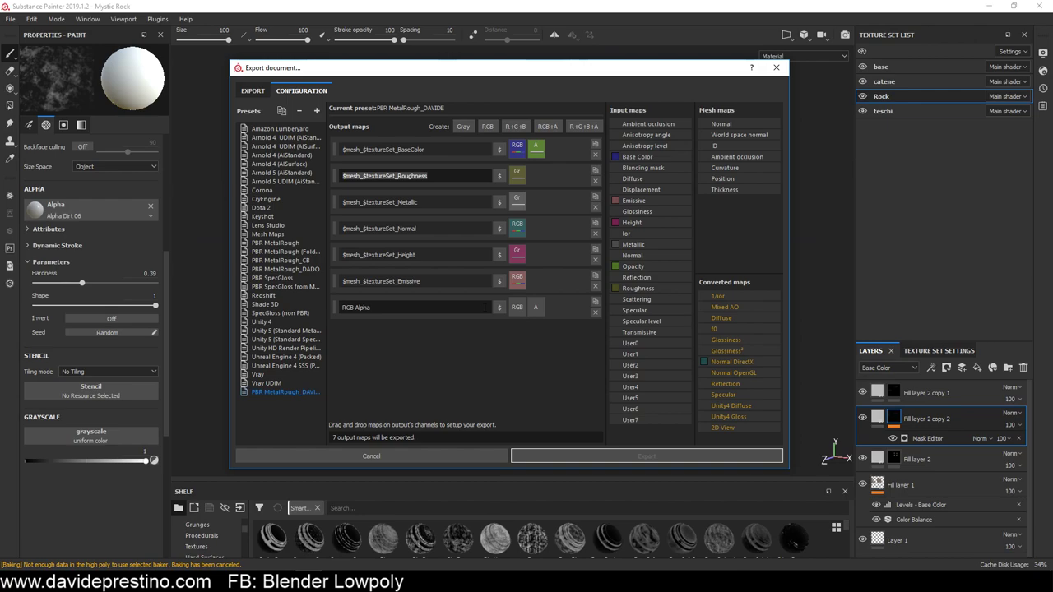
pyautogui.click(457, 308)
pyautogui.hotkey('ctrl', 'a')
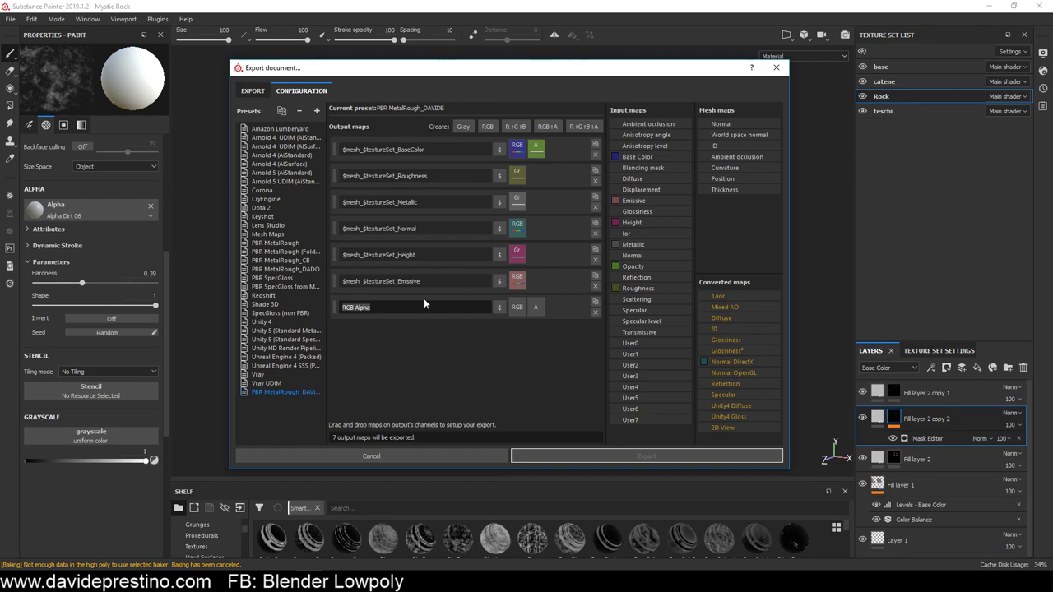
pyautogui.hotkey('ctrl', 'v')
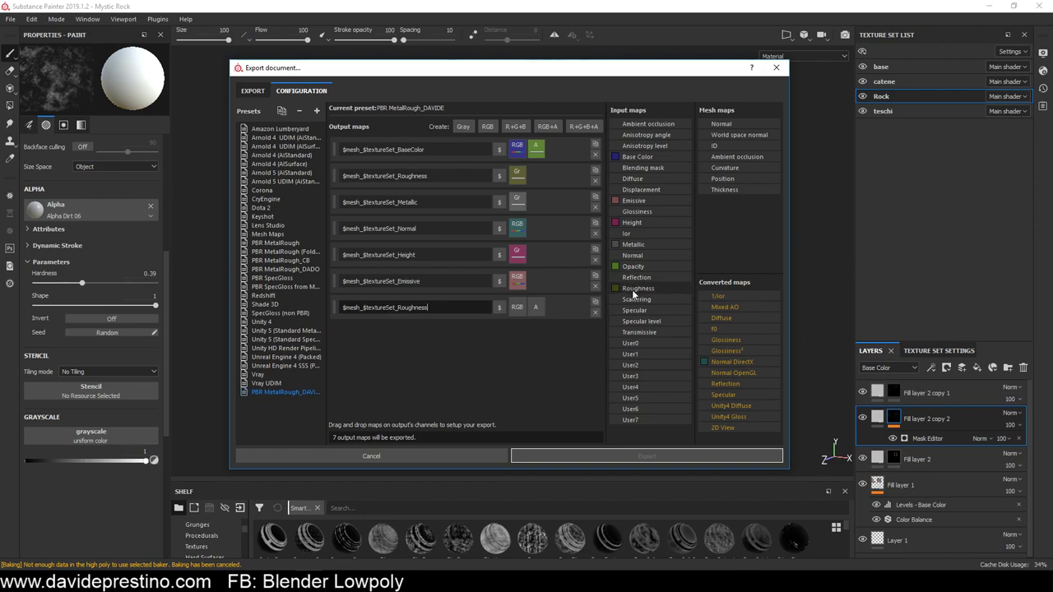
pyautogui.moveTo(634, 291); pyautogui.dragTo(514, 316)
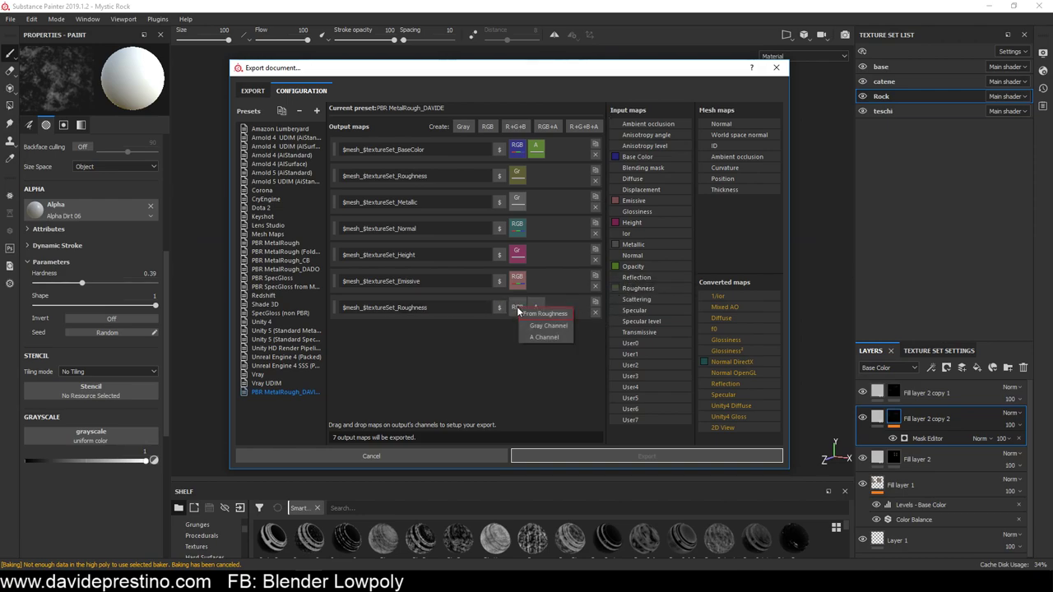
pyautogui.click(532, 324)
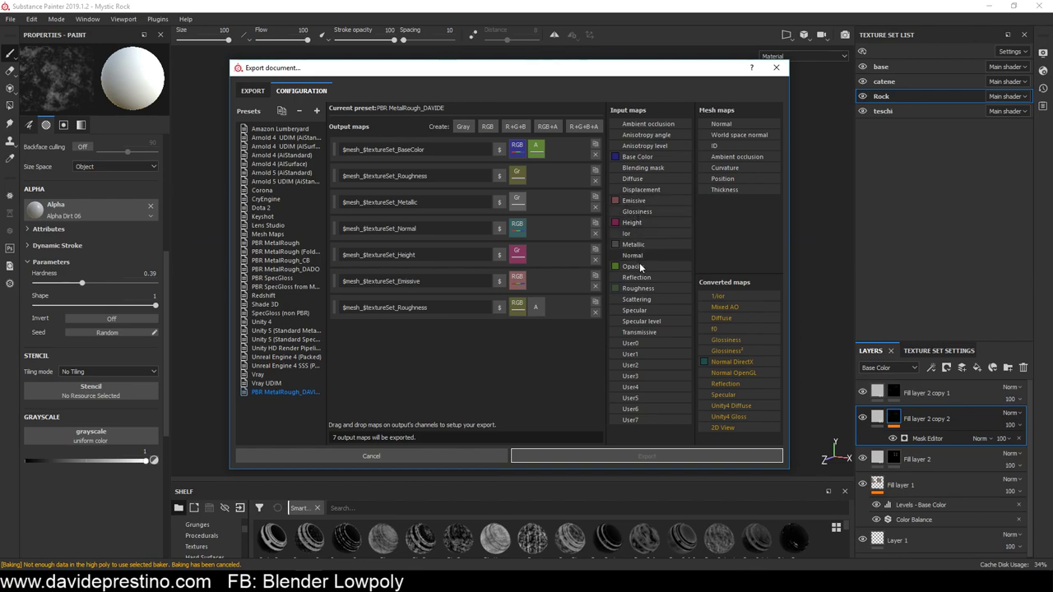
pyautogui.moveTo(633, 266); pyautogui.dragTo(539, 307)
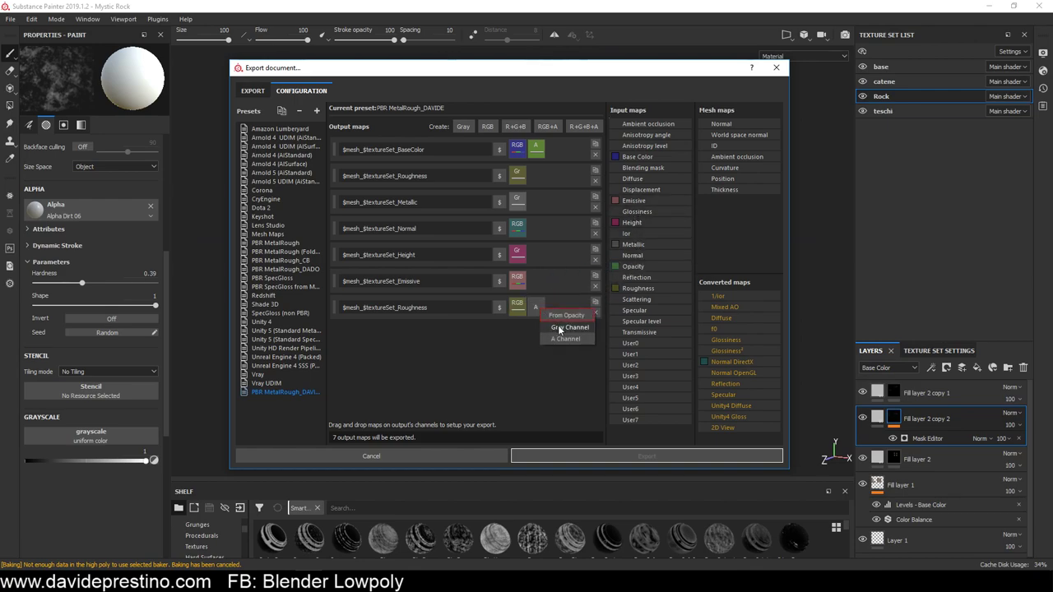
pyautogui.click(558, 326)
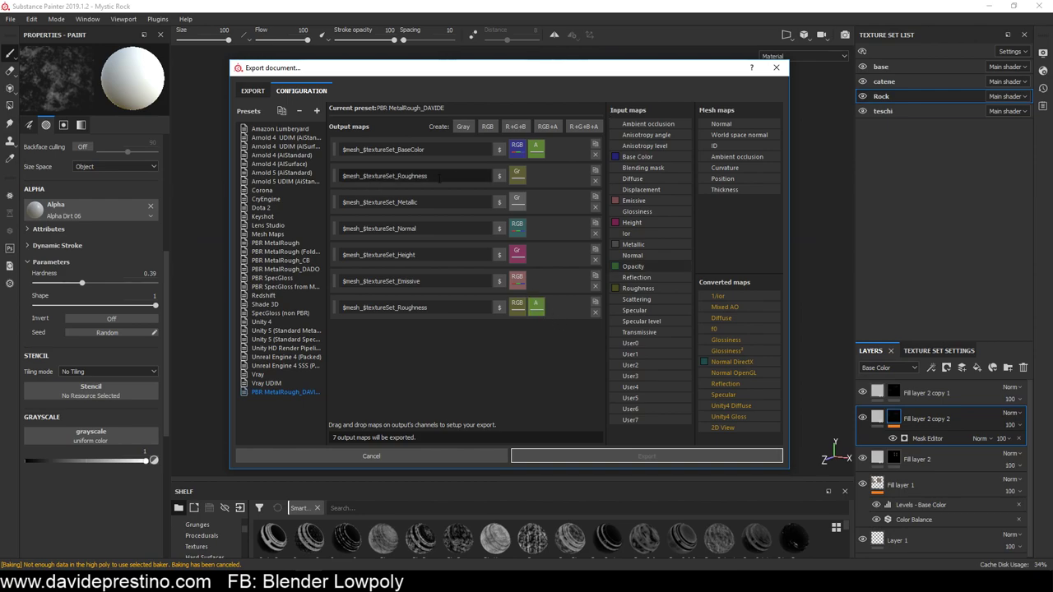
pyautogui.click(595, 180)
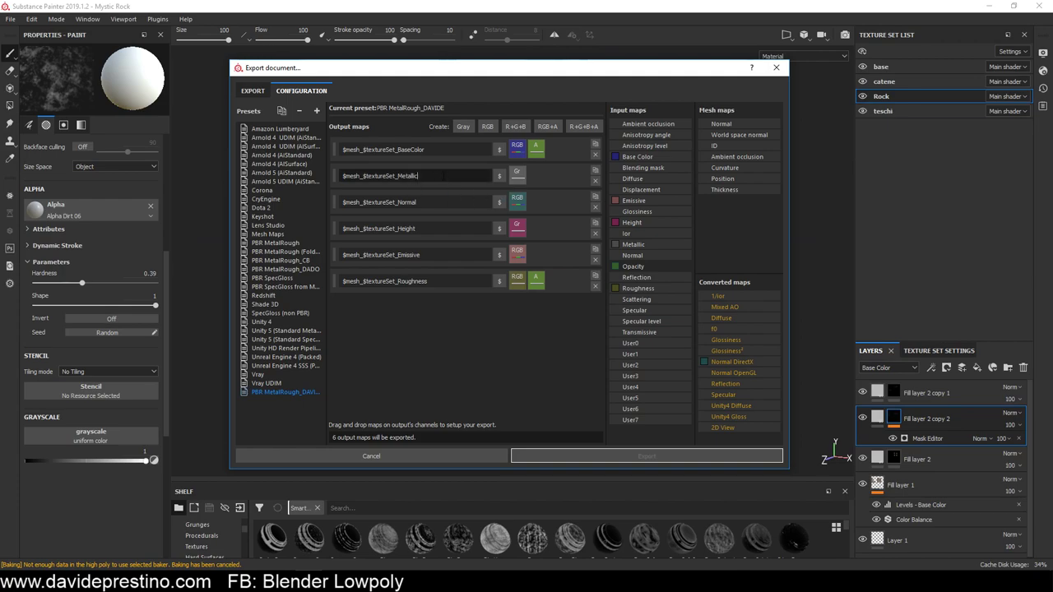
# Rebuild $mesh_$textureSet_Metallic as an RGB+A map with Metallic gray in RGB and Opacity alpha
pyautogui.doubleClick(408, 176)
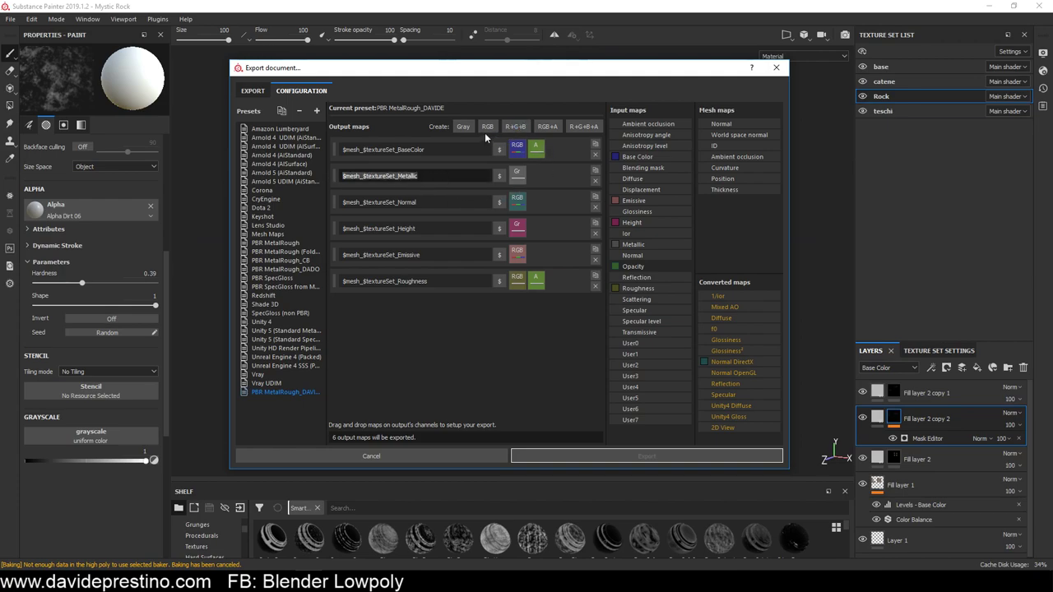
pyautogui.click(547, 126)
pyautogui.click(387, 310)
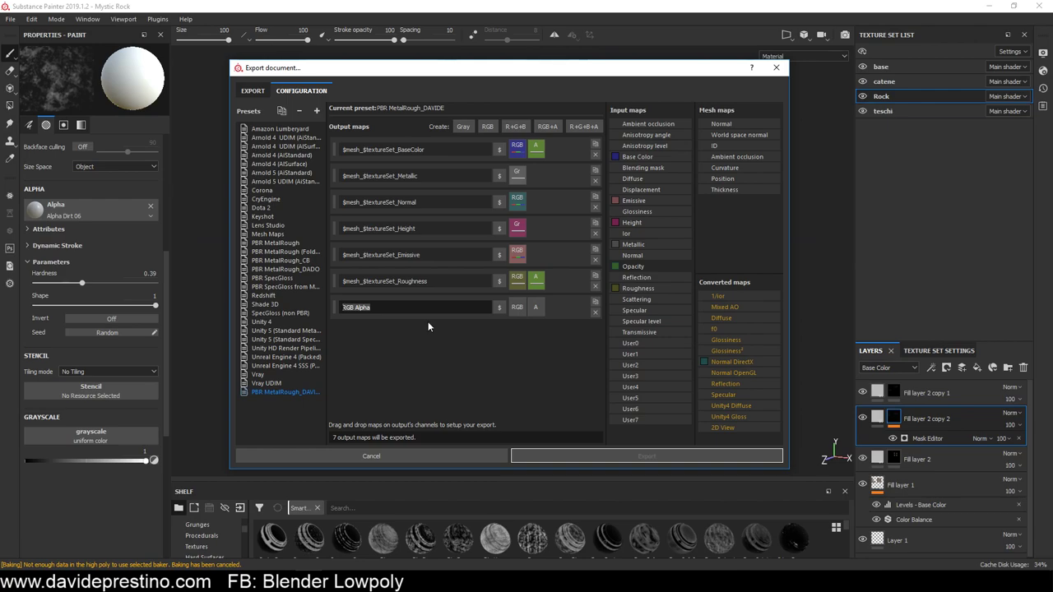
pyautogui.hotkey('ctrl', 'v')
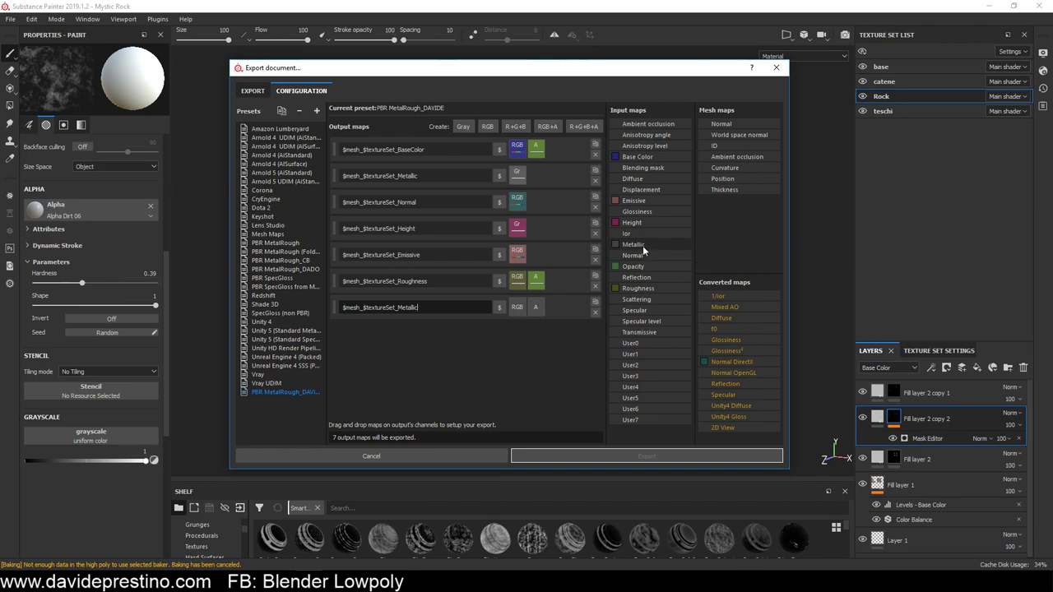
pyautogui.moveTo(643, 245); pyautogui.dragTo(522, 309)
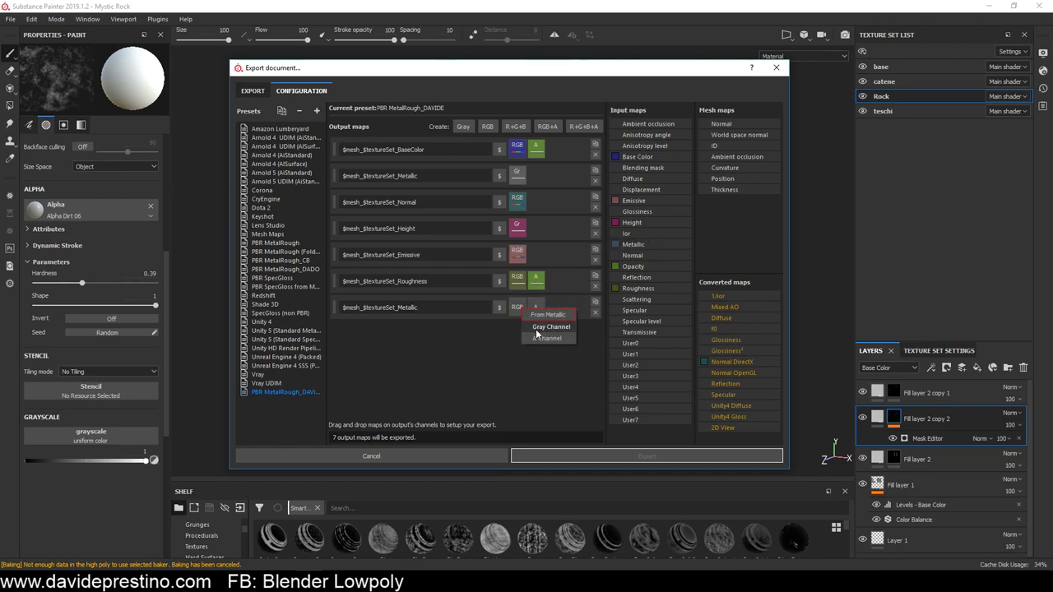
pyautogui.click(541, 328)
pyautogui.moveTo(640, 267); pyautogui.dragTo(539, 307)
pyautogui.click(548, 325)
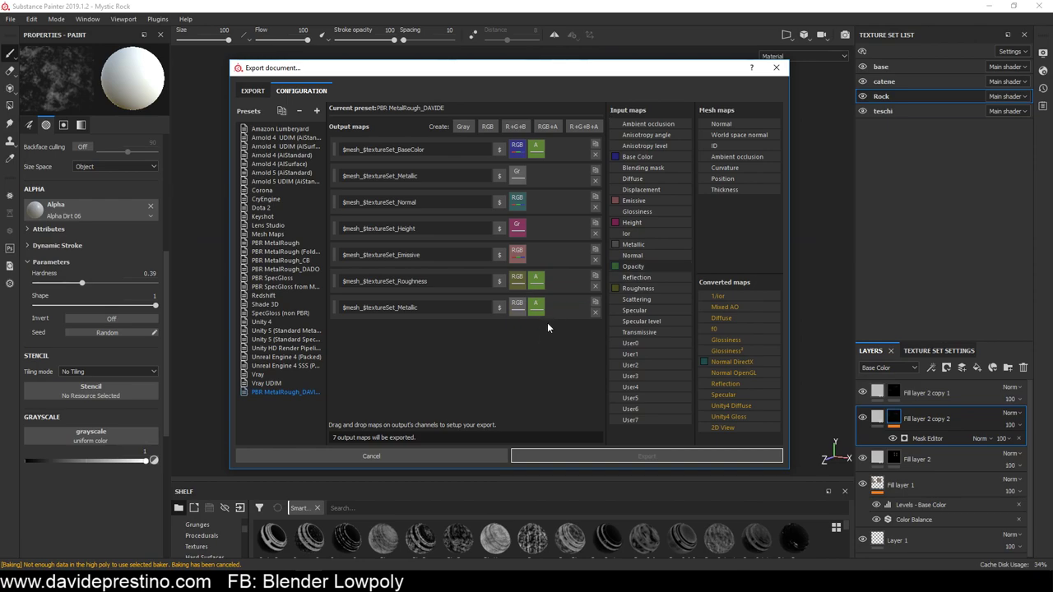
pyautogui.click(595, 180)
# Rebuild the Normal output as an RGB+A map with Normal DirectX colour and Opacity alpha
pyautogui.doubleClick(441, 175)
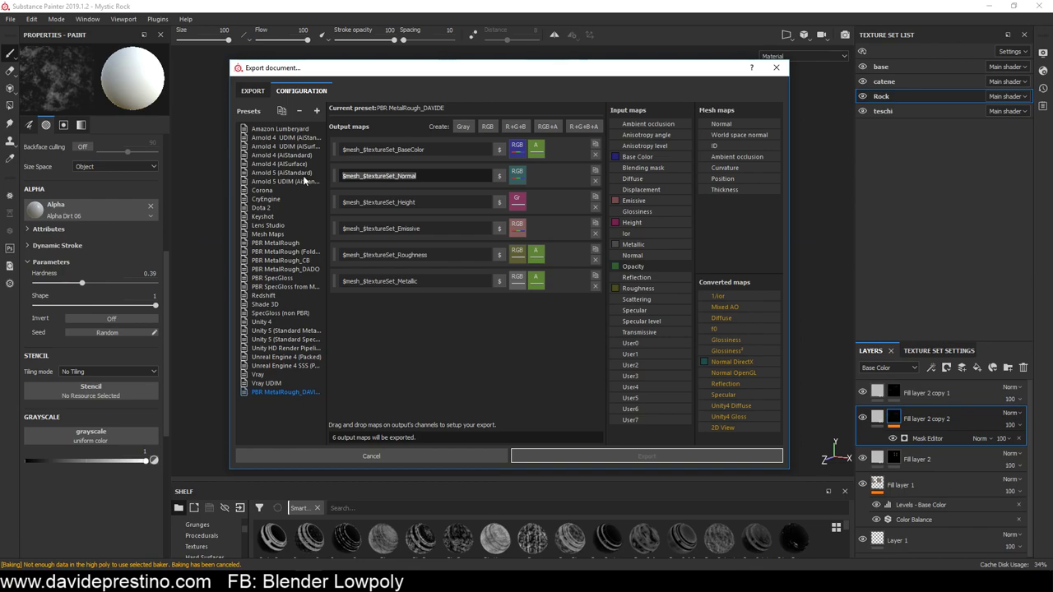
pyautogui.click(546, 127)
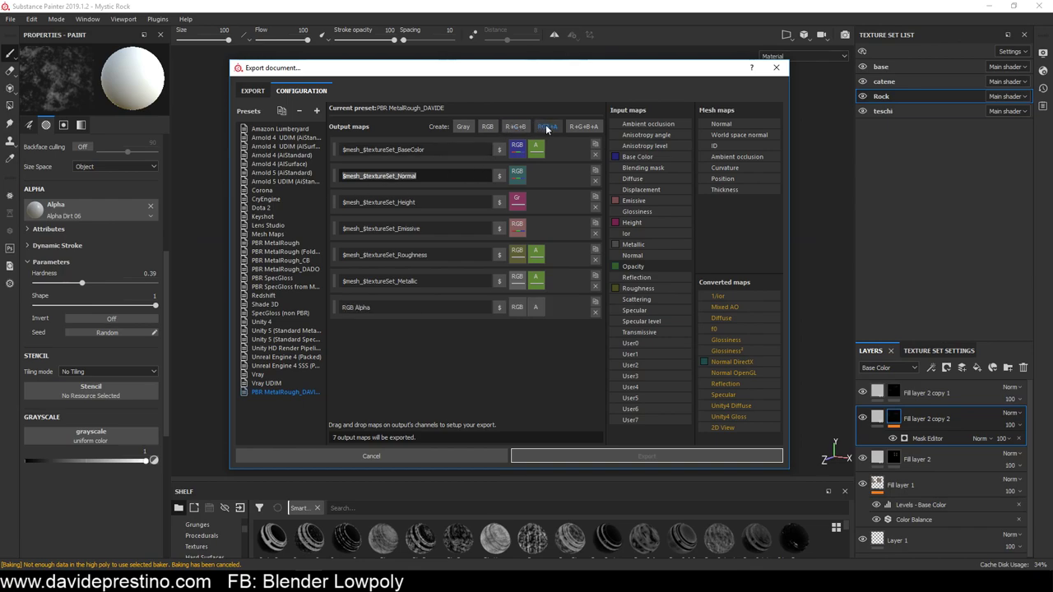
pyautogui.doubleClick(349, 308)
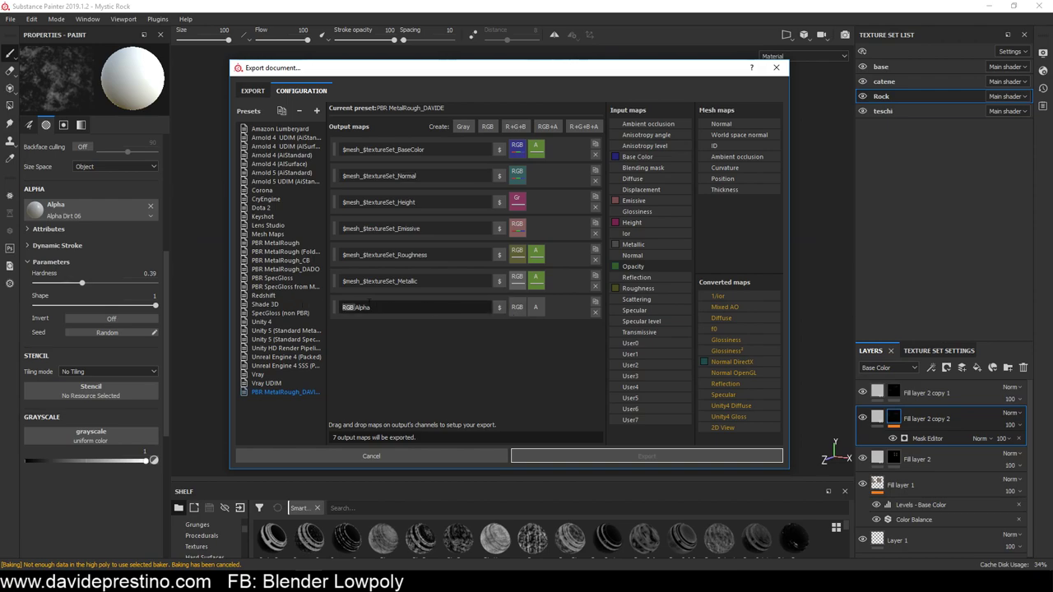
pyautogui.moveTo(369, 304); pyautogui.dragTo(331, 312)
pyautogui.write('$mesh_$textureSet_Normal')
pyautogui.click(734, 362)
pyautogui.moveTo(735, 361); pyautogui.dragTo(518, 306)
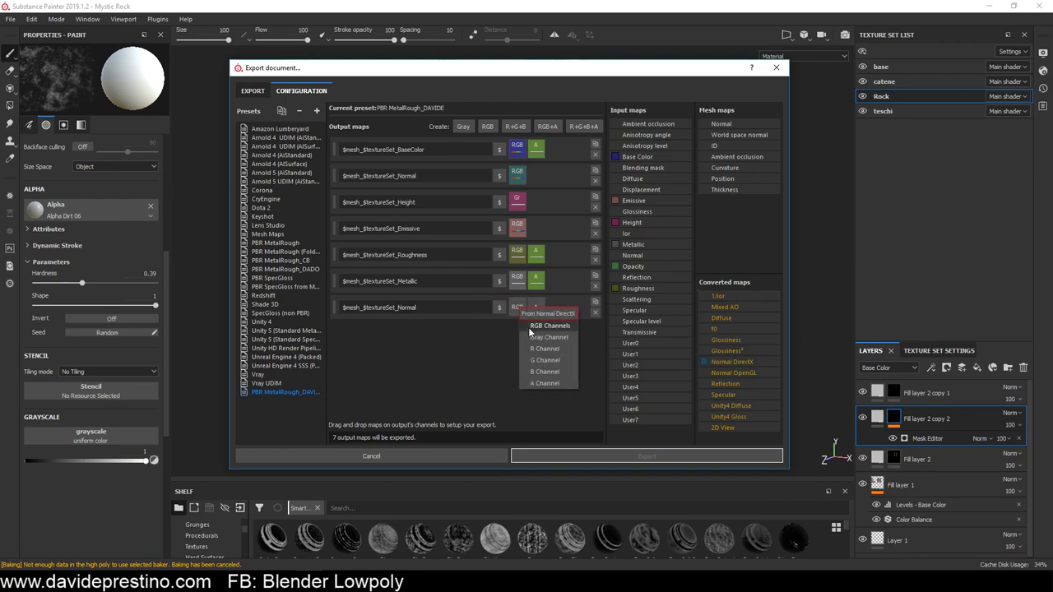
pyautogui.click(529, 327)
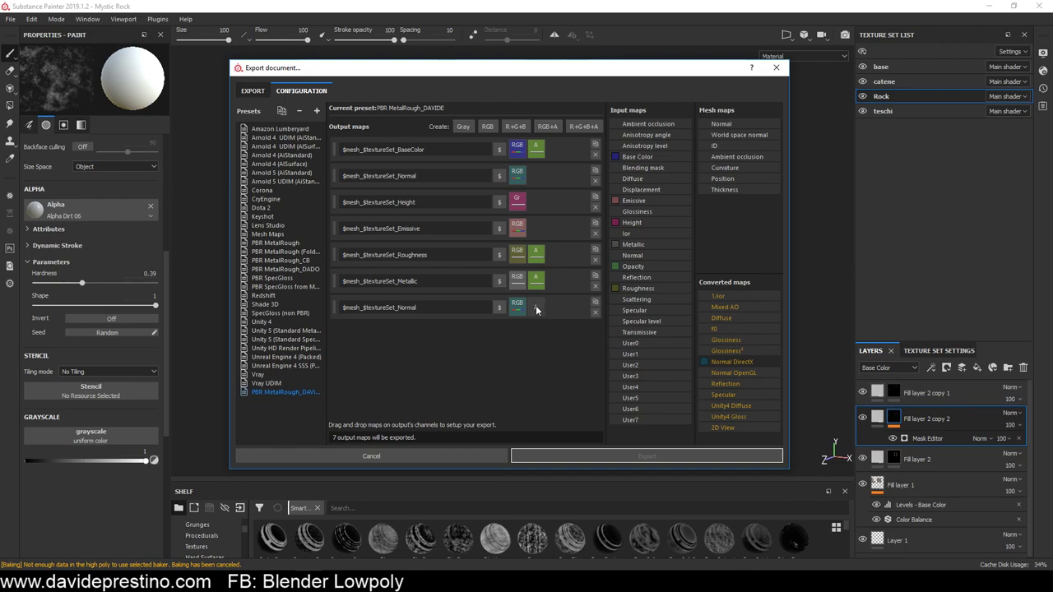
pyautogui.moveTo(632, 267); pyautogui.dragTo(540, 304)
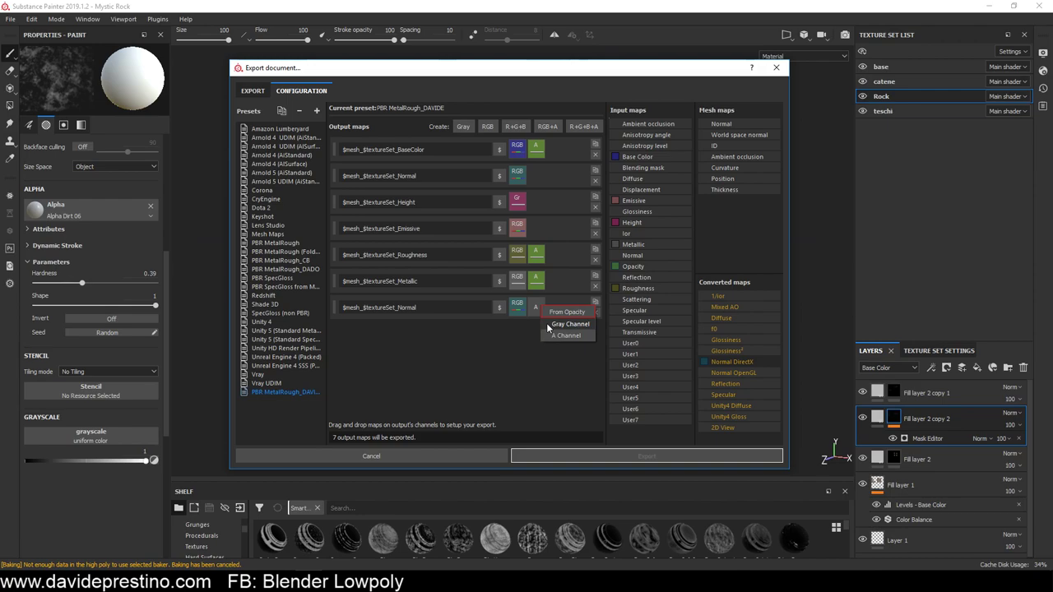
pyautogui.click(557, 325)
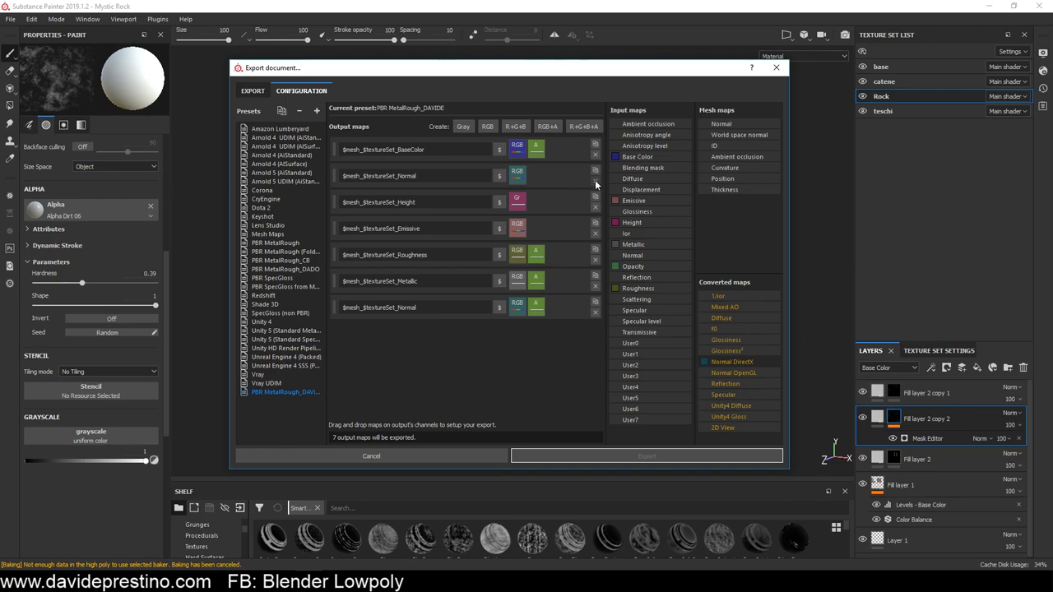
pyautogui.click(595, 181)
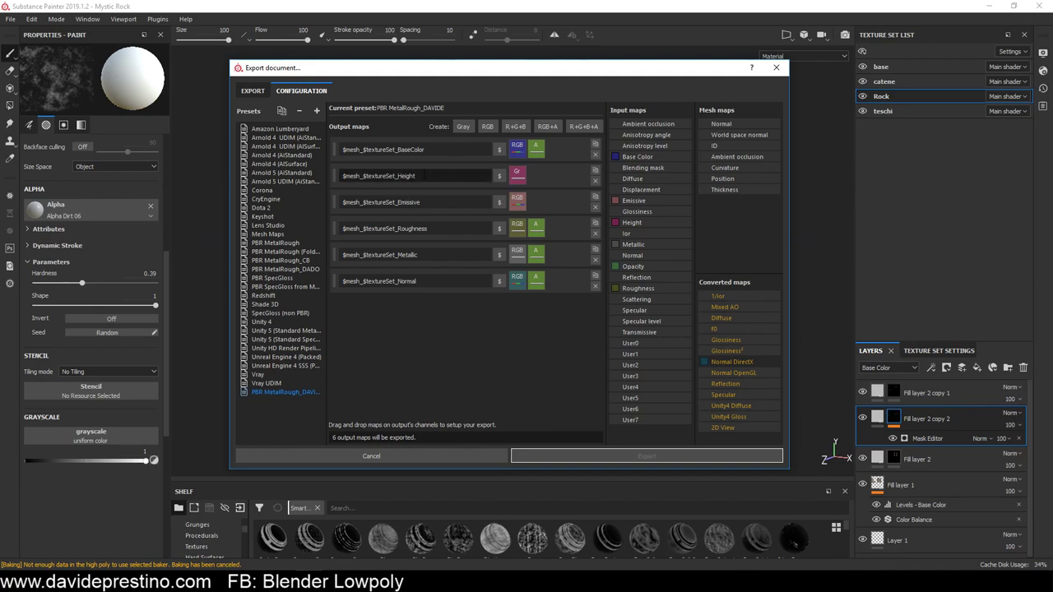
# Rebuild the Height output as an RGB+A map with Height gray colour and Opacity alpha
pyautogui.click(461, 177)
pyautogui.moveTo(416, 176); pyautogui.dragTo(342, 176)
pyautogui.hotkey('ctrl', 'c')
pyautogui.click(547, 125)
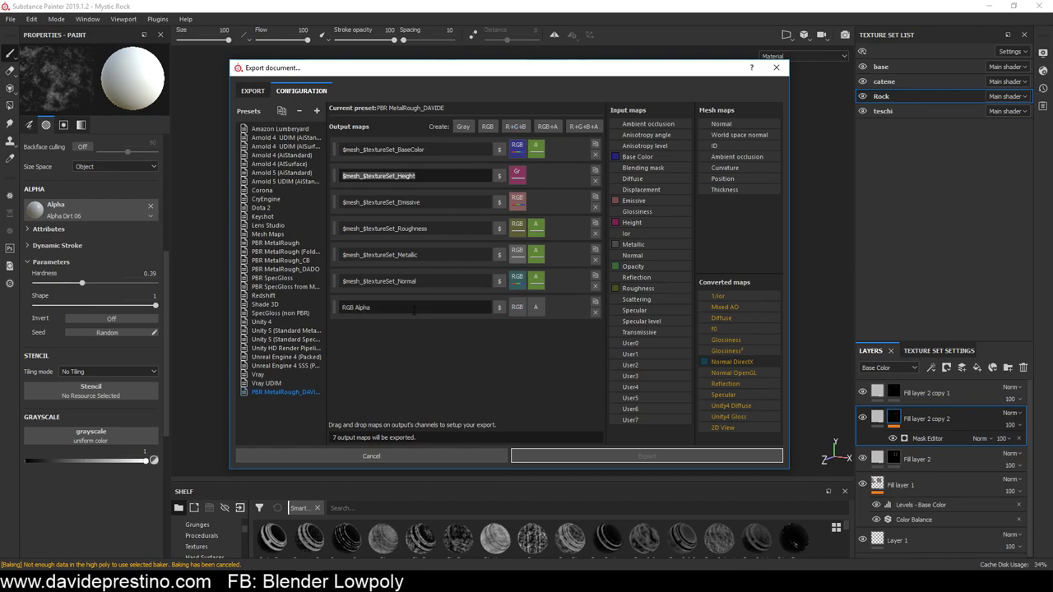
pyautogui.hotkey('ctrl', 'v')
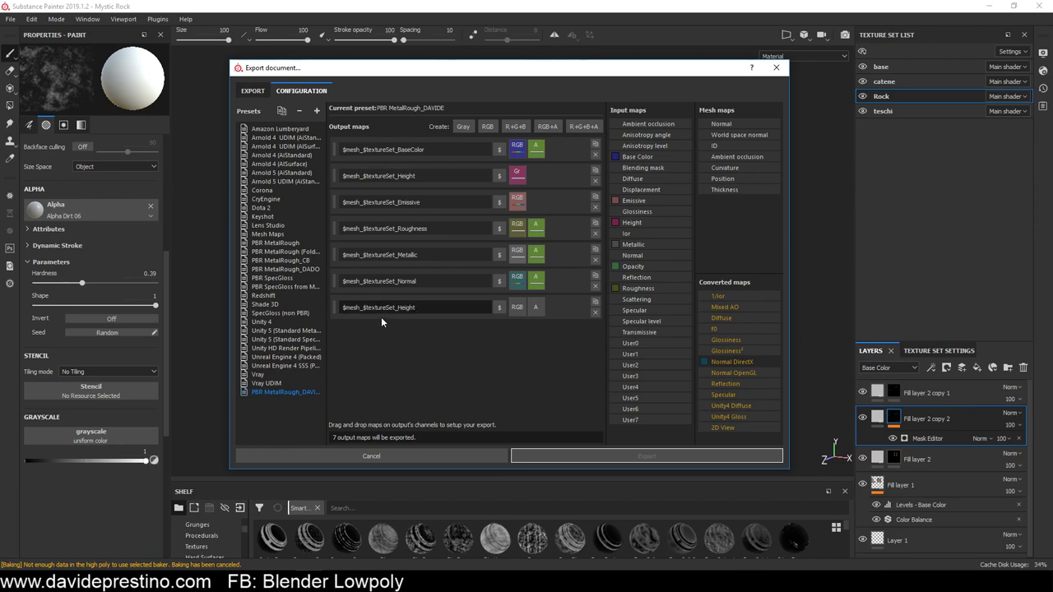
pyautogui.moveTo(631, 222); pyautogui.dragTo(519, 307)
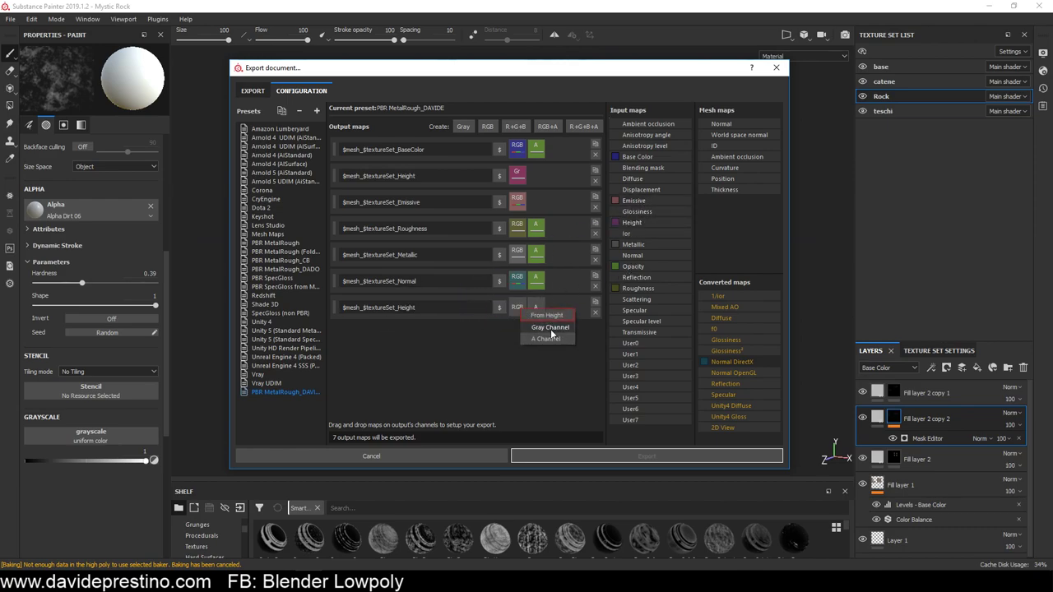
pyautogui.click(554, 333)
pyautogui.moveTo(641, 272); pyautogui.dragTo(535, 308)
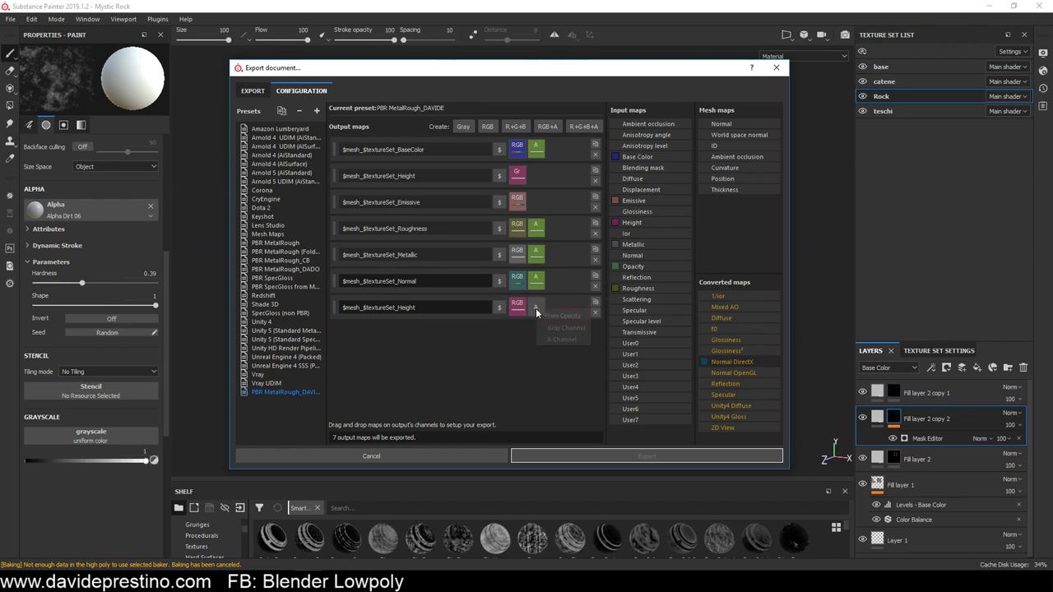
pyautogui.click(566, 327)
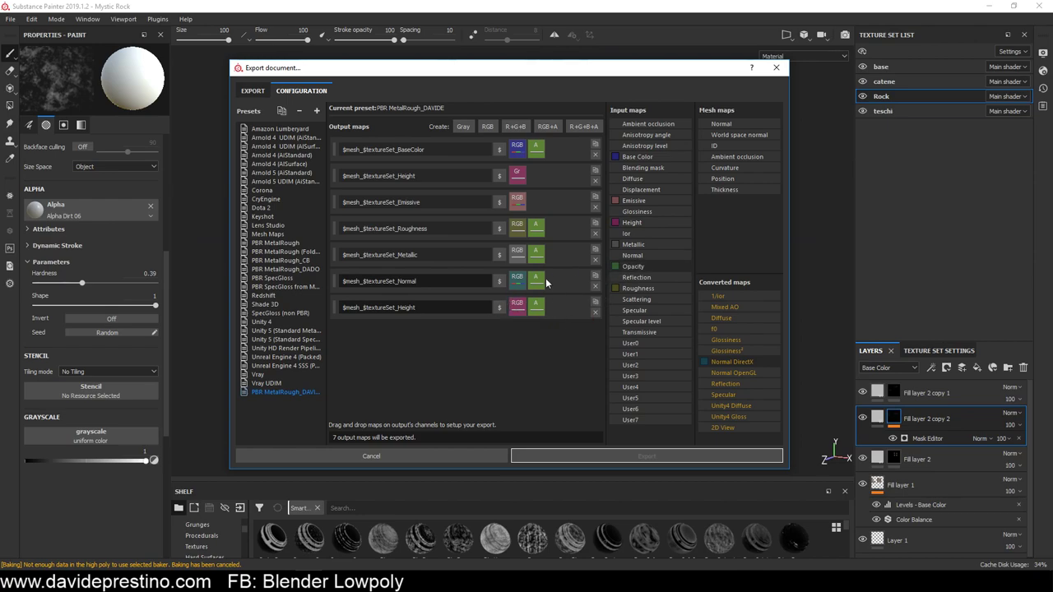
pyautogui.click(594, 180)
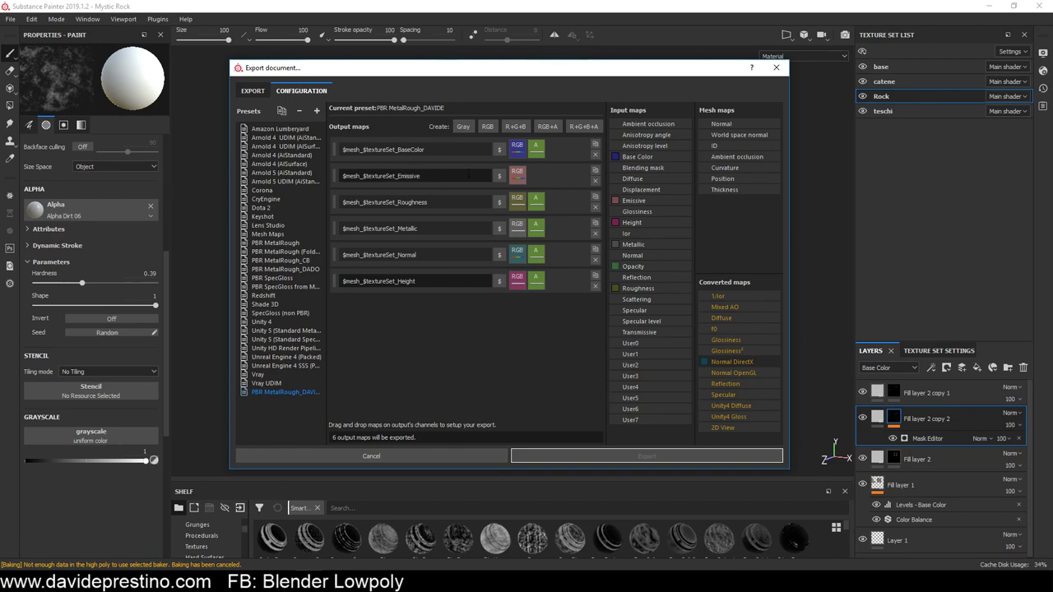
# Rebuild the Emissive output as an RGB+A map with Emissive colour and Opacity alpha
pyautogui.moveTo(371, 175)
pyautogui.mouseDown()
pyautogui.moveTo(420, 175)
pyautogui.moveTo(342, 175)
pyautogui.mouseUp()
pyautogui.hotkey('ctrl', 'c')
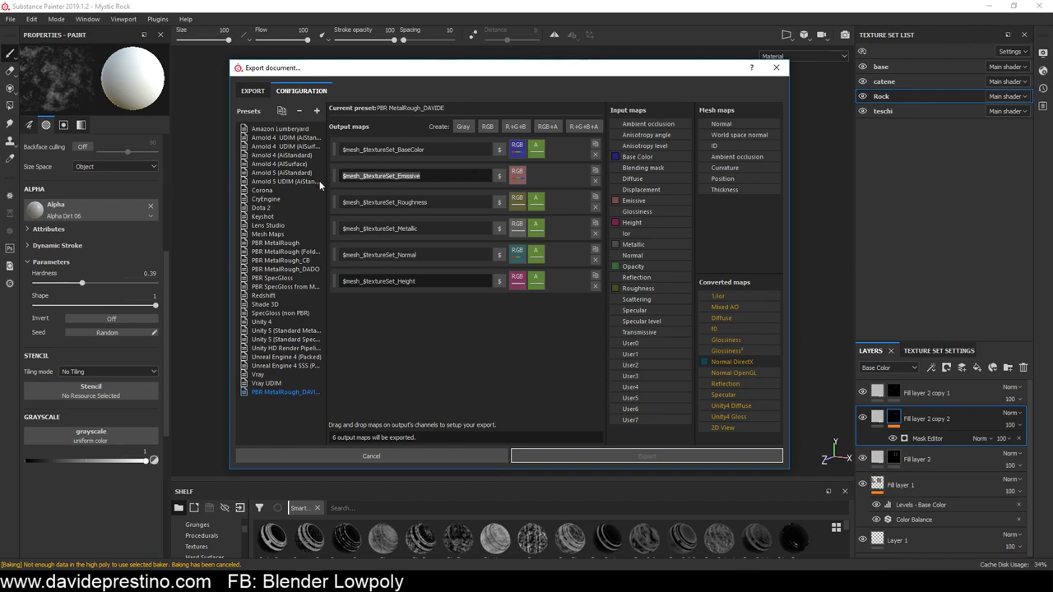
pyautogui.click(544, 126)
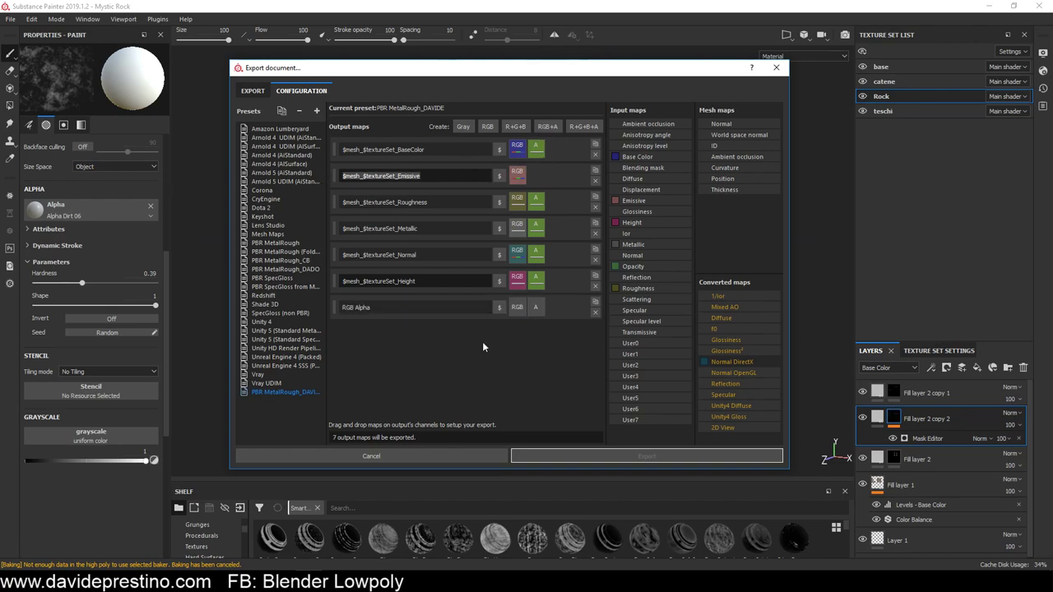
pyautogui.click(411, 307)
pyautogui.moveTo(371, 306); pyautogui.dragTo(342, 307)
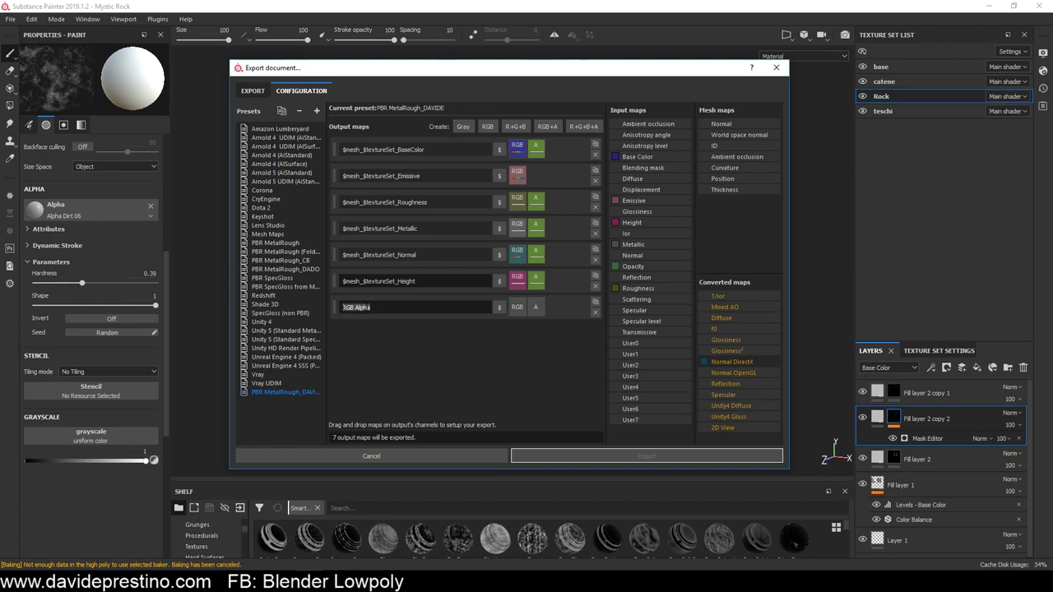
pyautogui.hotkey('ctrl', 'v')
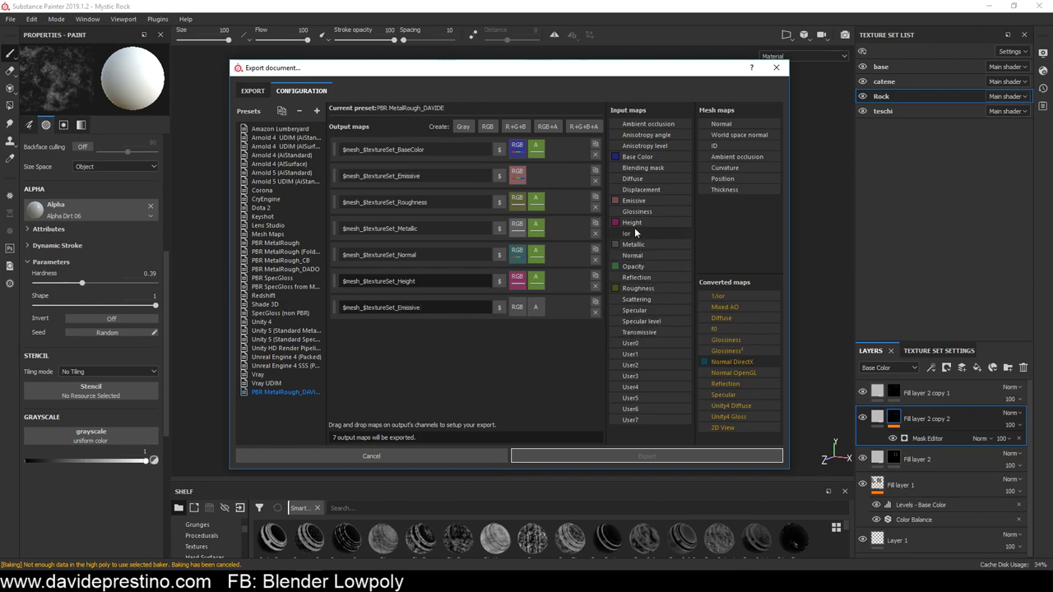
pyautogui.moveTo(634, 201); pyautogui.dragTo(518, 308)
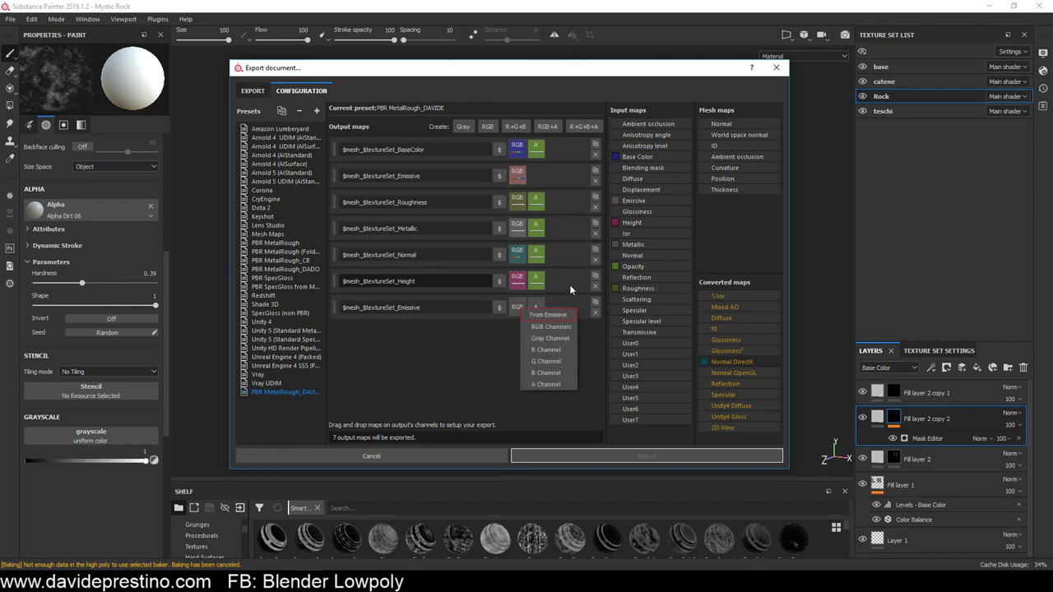
pyautogui.click(548, 326)
pyautogui.moveTo(633, 266); pyautogui.dragTo(537, 303)
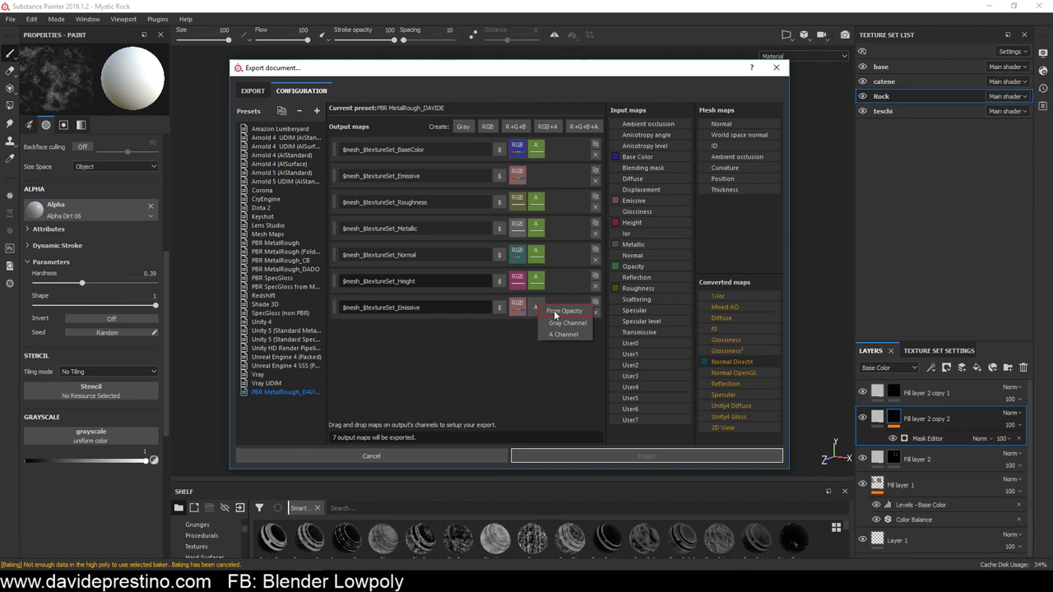
pyautogui.click(565, 323)
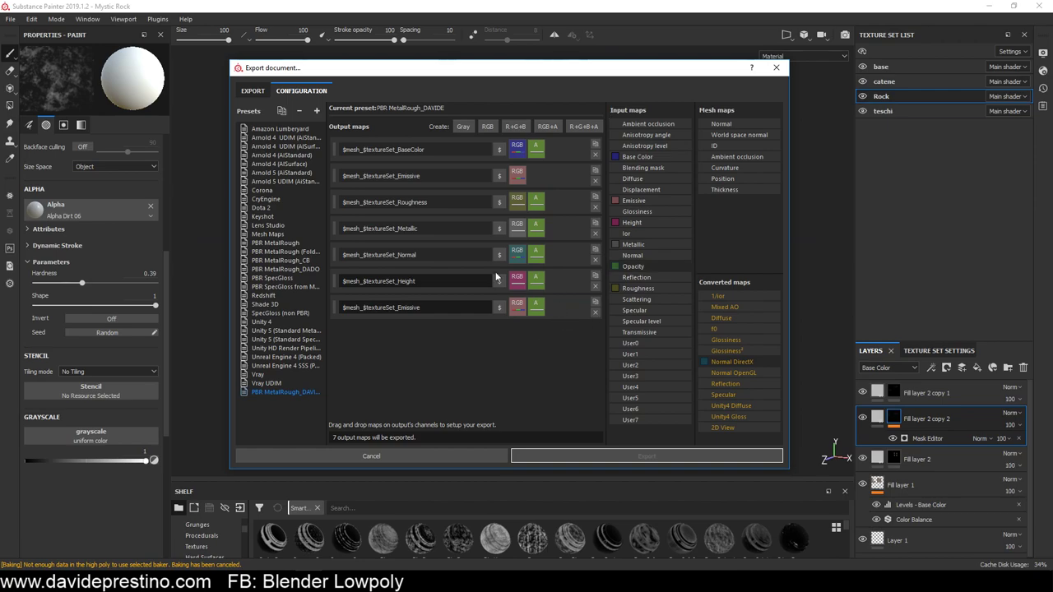
pyautogui.click(596, 182)
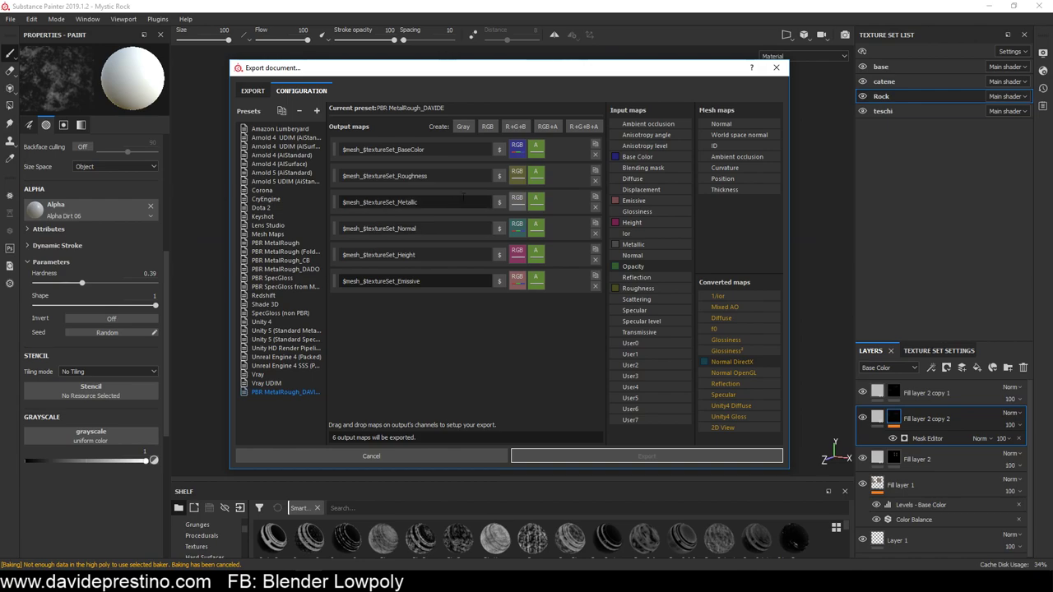
# Add a separate R, G, B, A output map named ARM, based on the Emissive name pattern
pyautogui.click(584, 127)
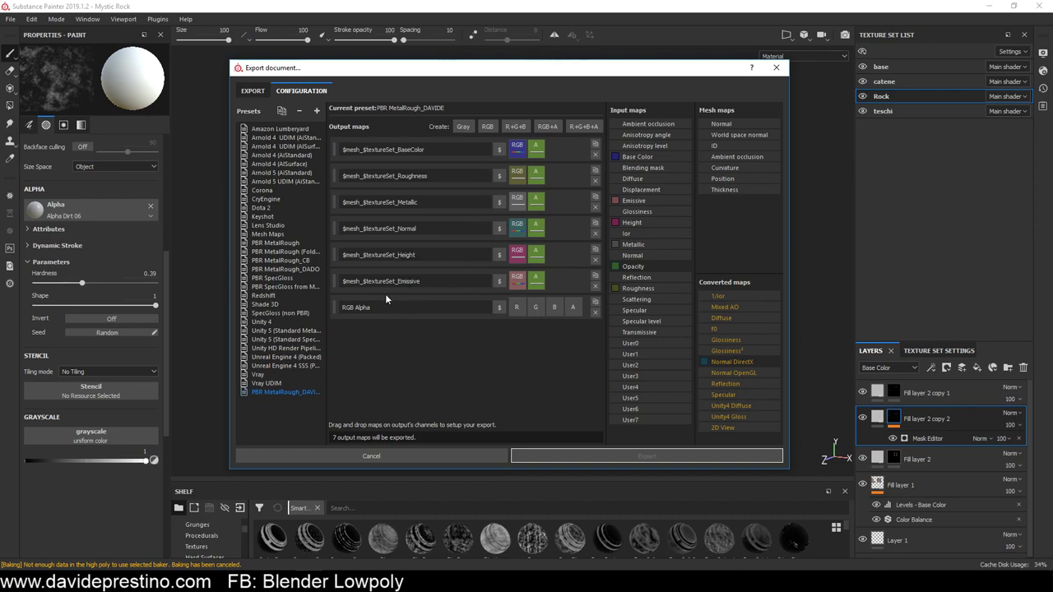
pyautogui.doubleClick(426, 300)
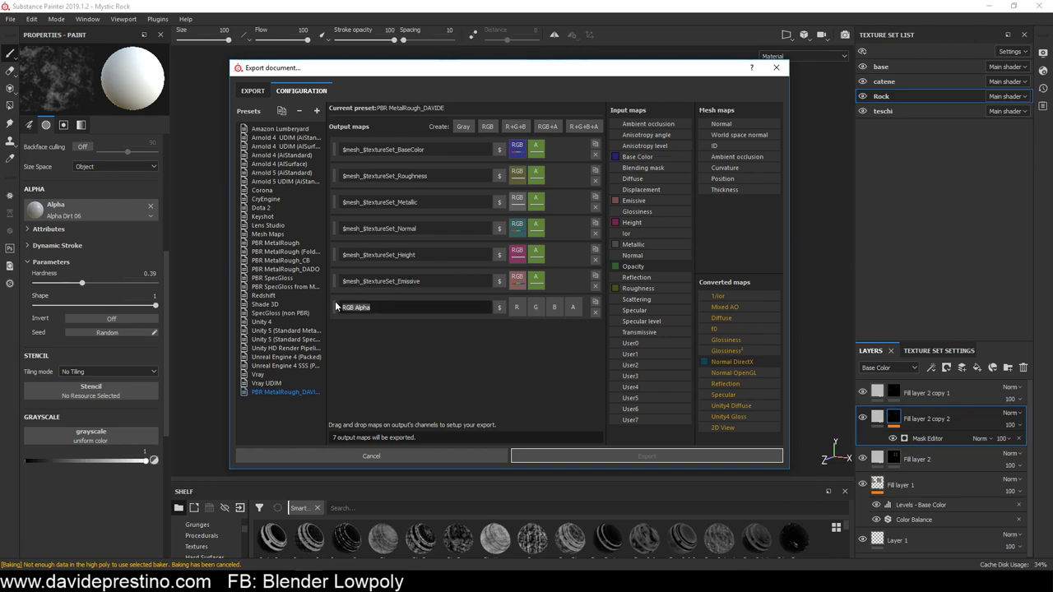
pyautogui.hotkey('ctrl', 'v')
pyautogui.moveTo(398, 306); pyautogui.dragTo(421, 307)
pyautogui.write('A')
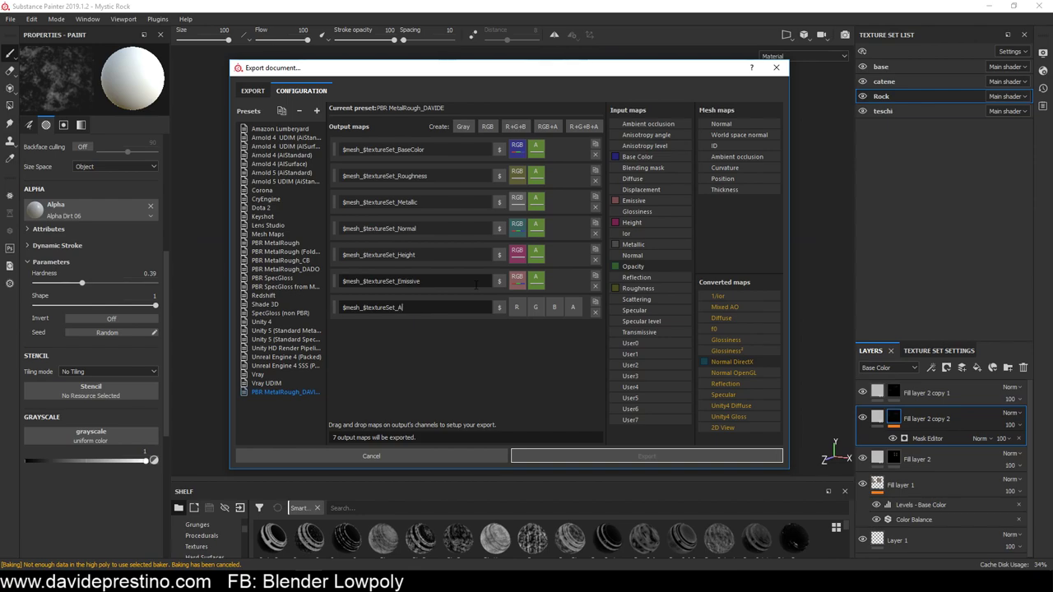
pyautogui.write('RM')
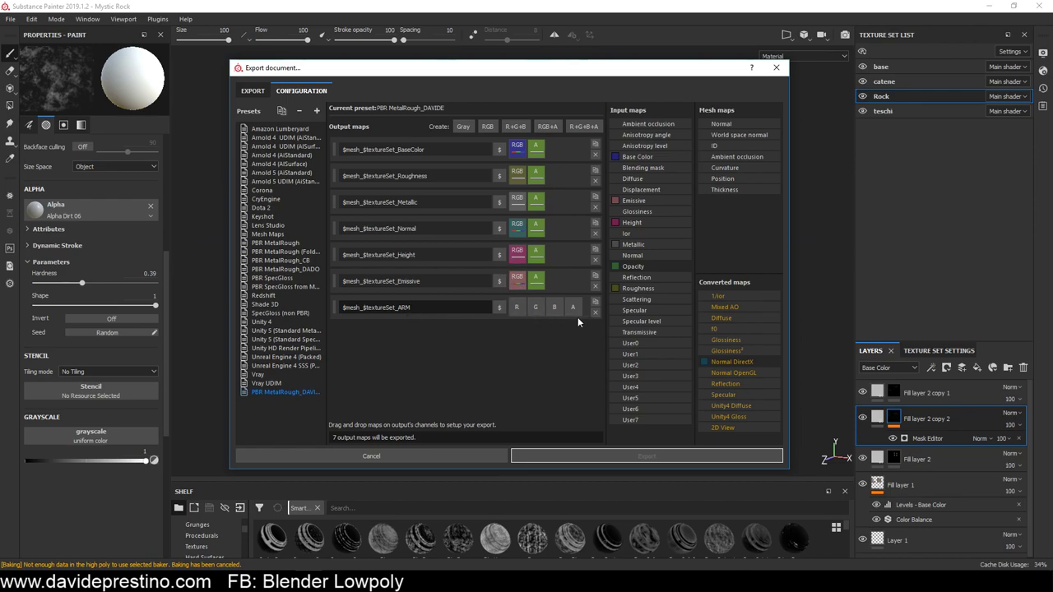
# Pack Ambient occlusion, Roughness, Metallic and Opacity into the ARM map's R, G, B, A channels
pyautogui.moveTo(648, 124)
pyautogui.mouseDown()
pyautogui.moveTo(518, 319)
pyautogui.moveTo(516, 307)
pyautogui.mouseUp()
pyautogui.click(537, 329)
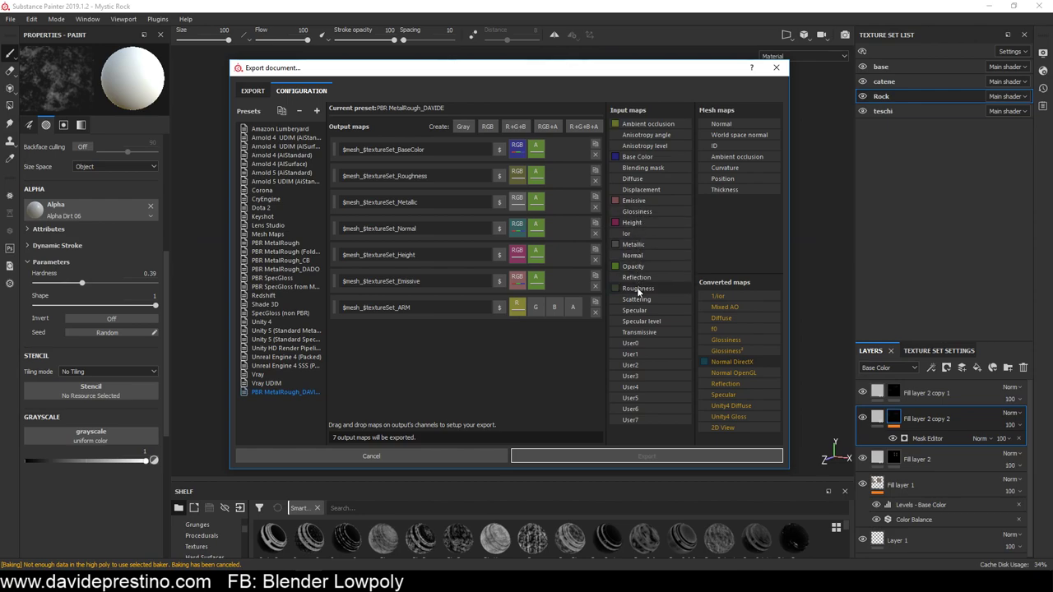
pyautogui.moveTo(637, 288); pyautogui.dragTo(536, 303)
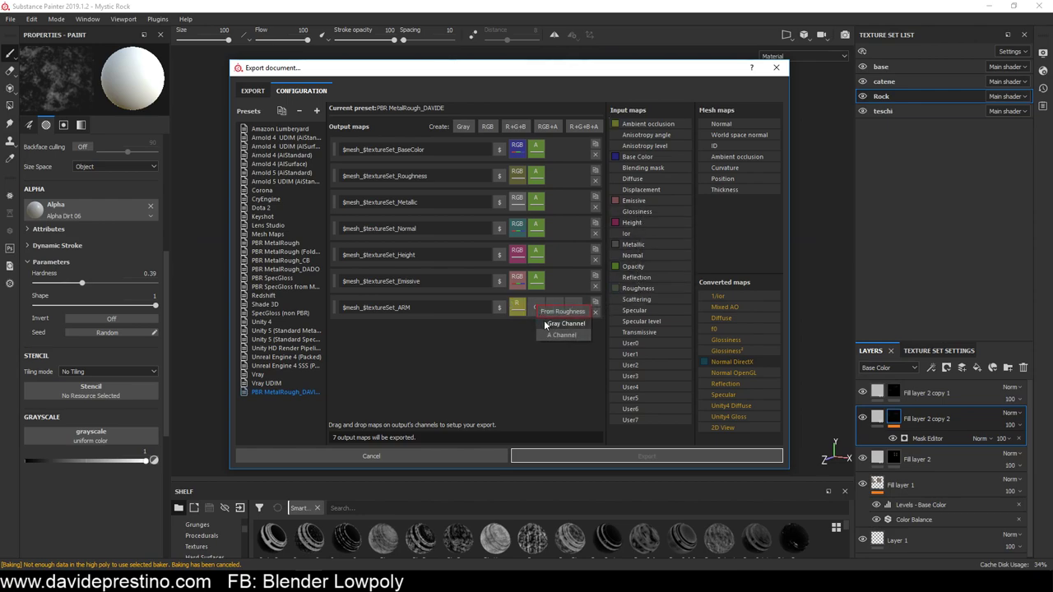
pyautogui.click(544, 320)
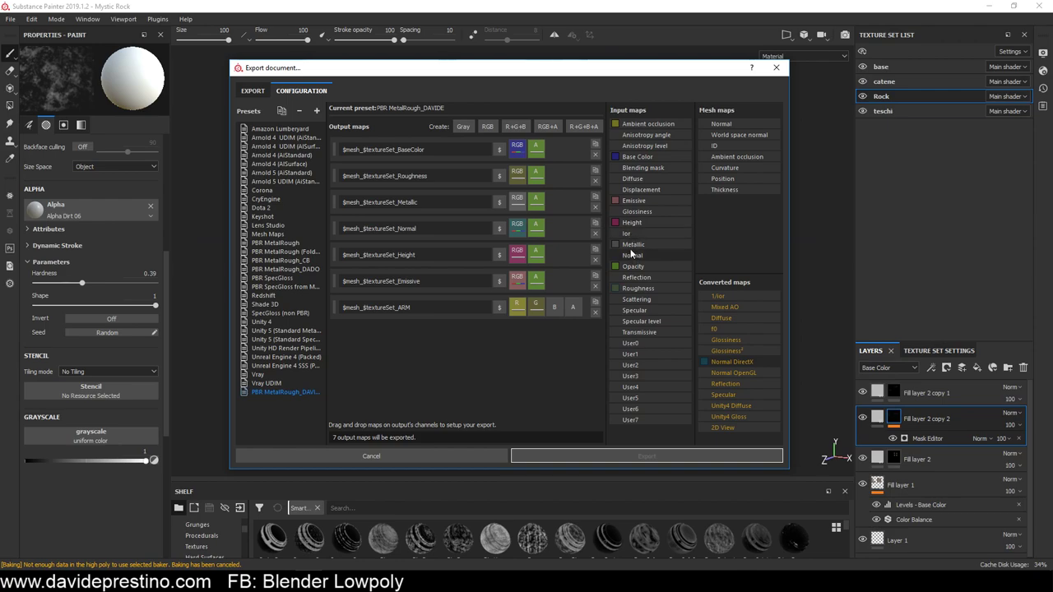
pyautogui.moveTo(633, 245)
pyautogui.mouseDown()
pyautogui.moveTo(552, 307)
pyautogui.moveTo(557, 318)
pyautogui.mouseUp()
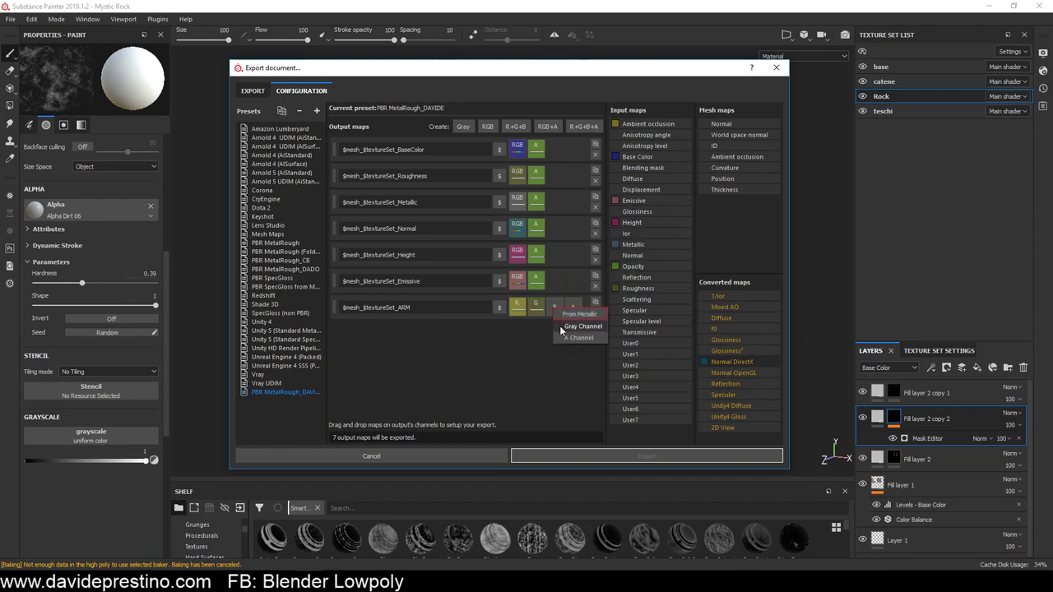
pyautogui.click(559, 325)
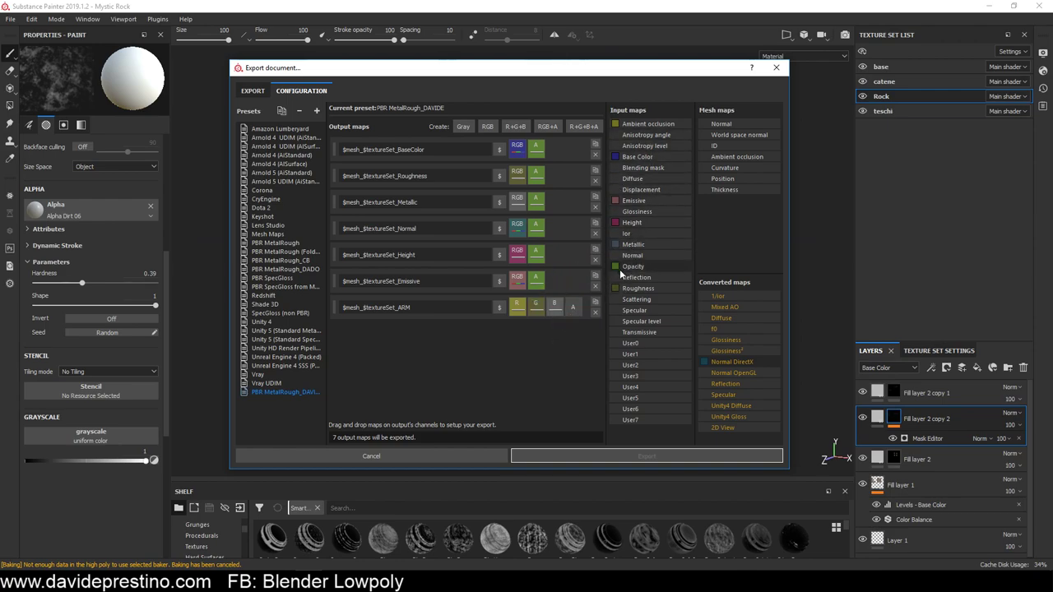
pyautogui.moveTo(633, 266); pyautogui.dragTo(572, 308)
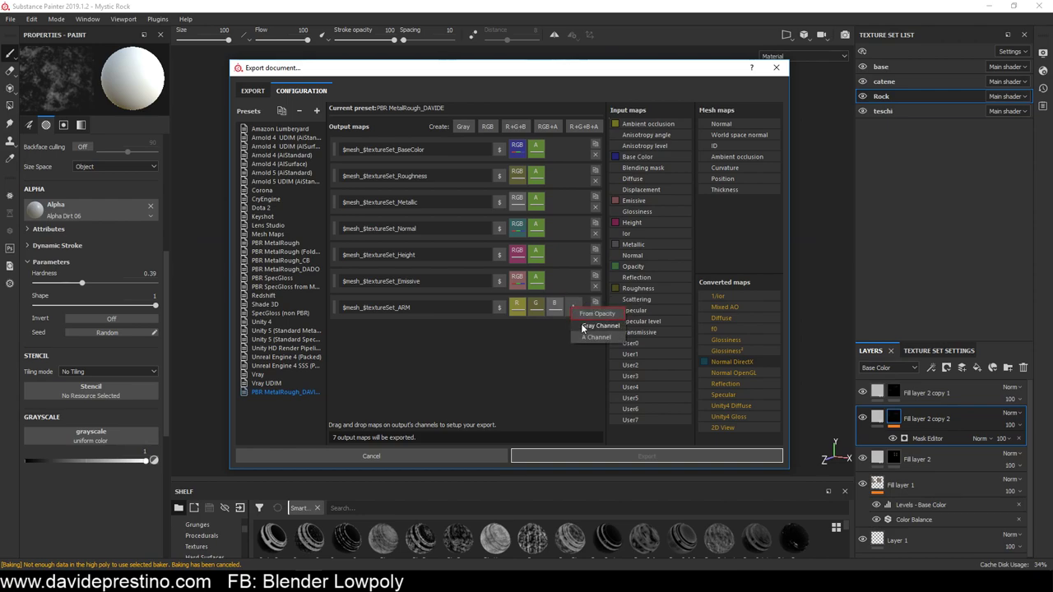
pyautogui.click(583, 326)
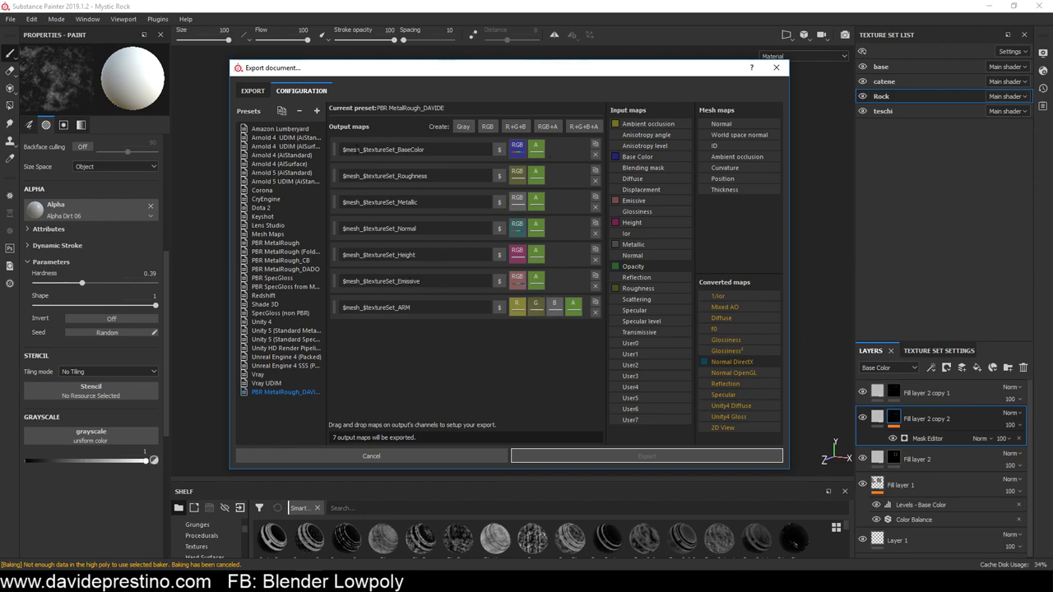
# Export all texture sets with the author-named PBR MetalRough_ preset, Dilation + Transparent padding and reduced dilation
pyautogui.click(253, 90)
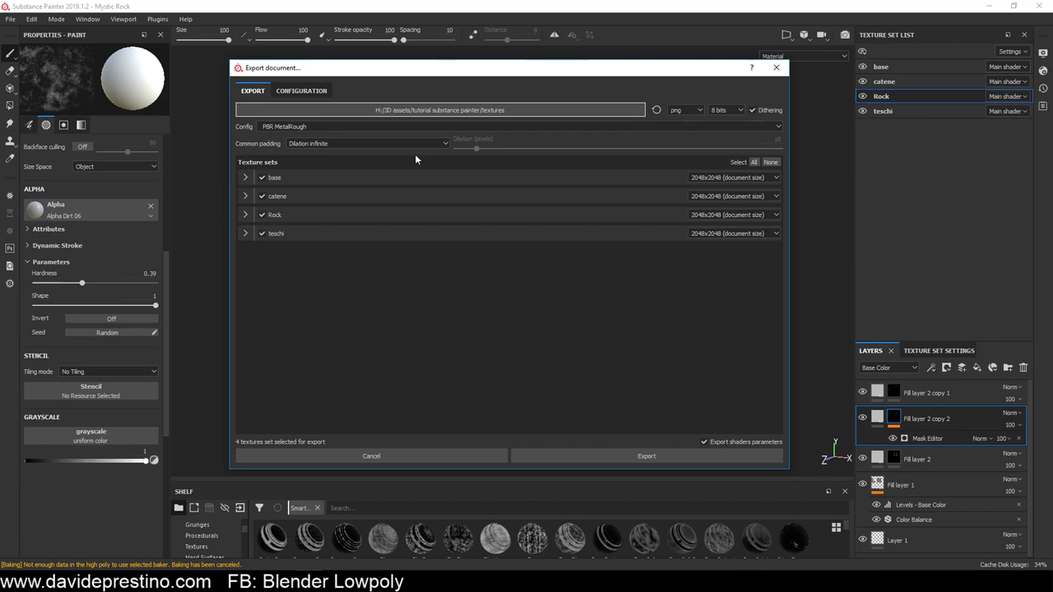
pyautogui.click(352, 126)
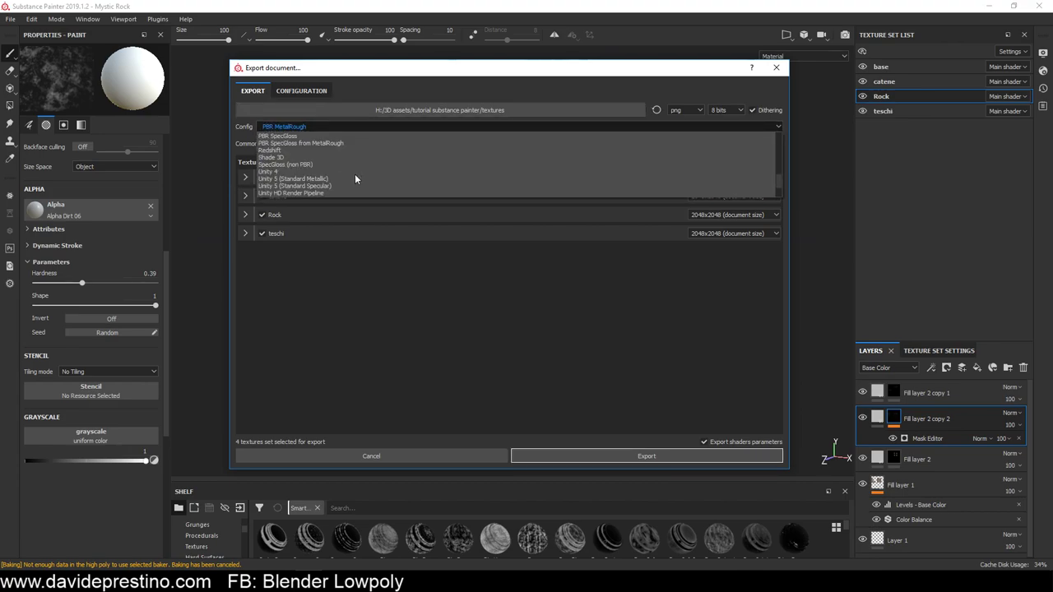
pyautogui.scroll(-2, 271, 196)
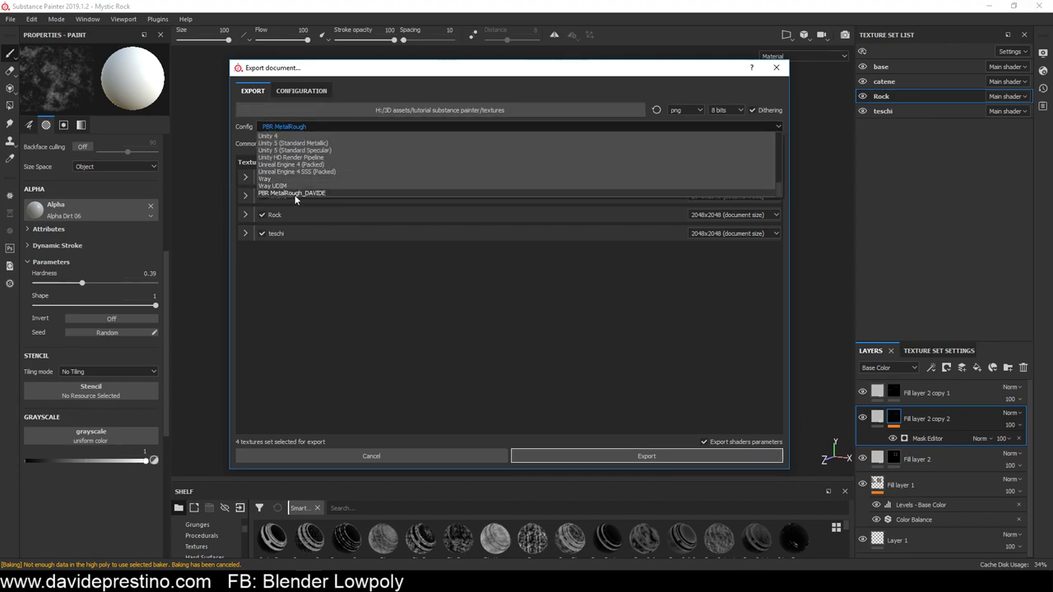
pyautogui.click(317, 194)
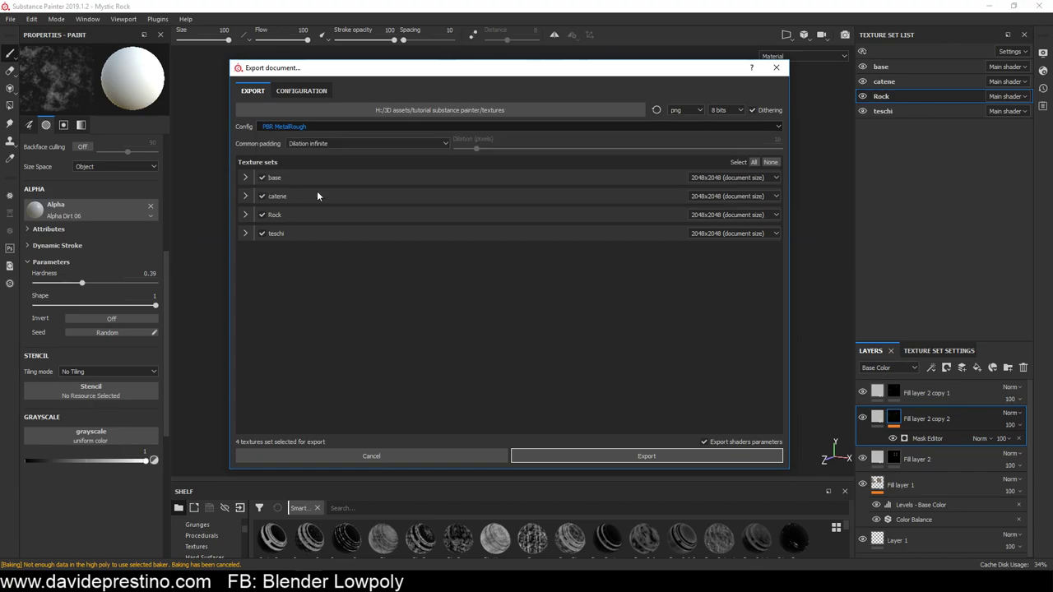
pyautogui.click(347, 143)
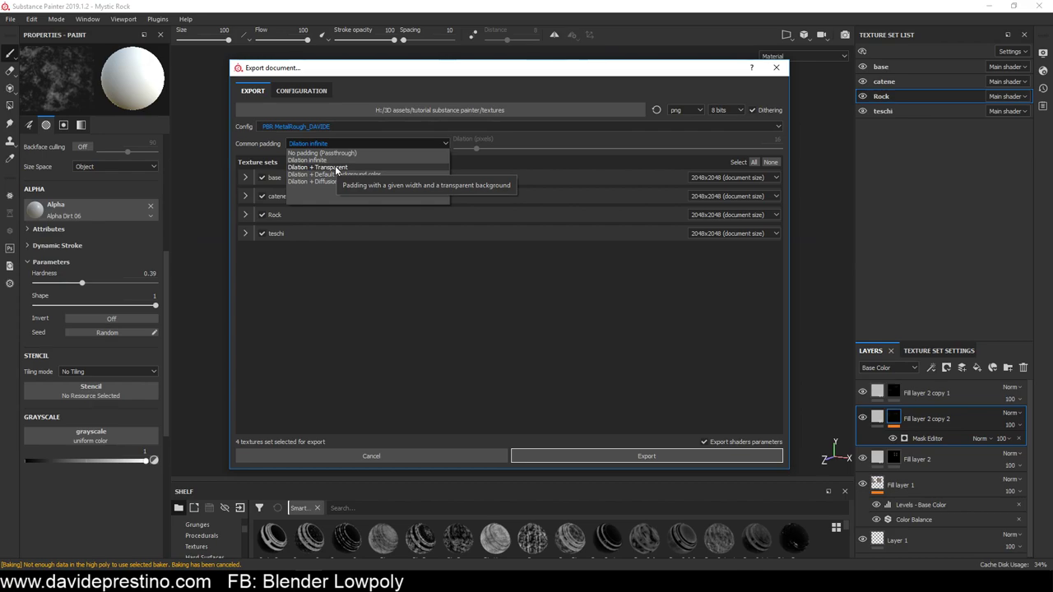
pyautogui.click(337, 168)
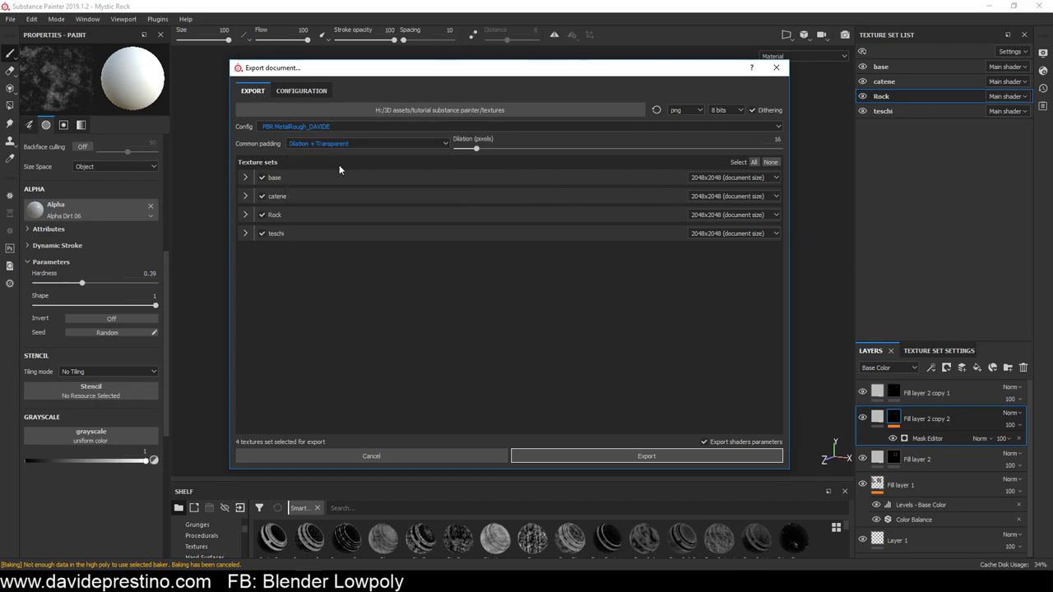
pyautogui.scroll(1, 776, 139)
pyautogui.moveTo(476, 150); pyautogui.dragTo(459, 150)
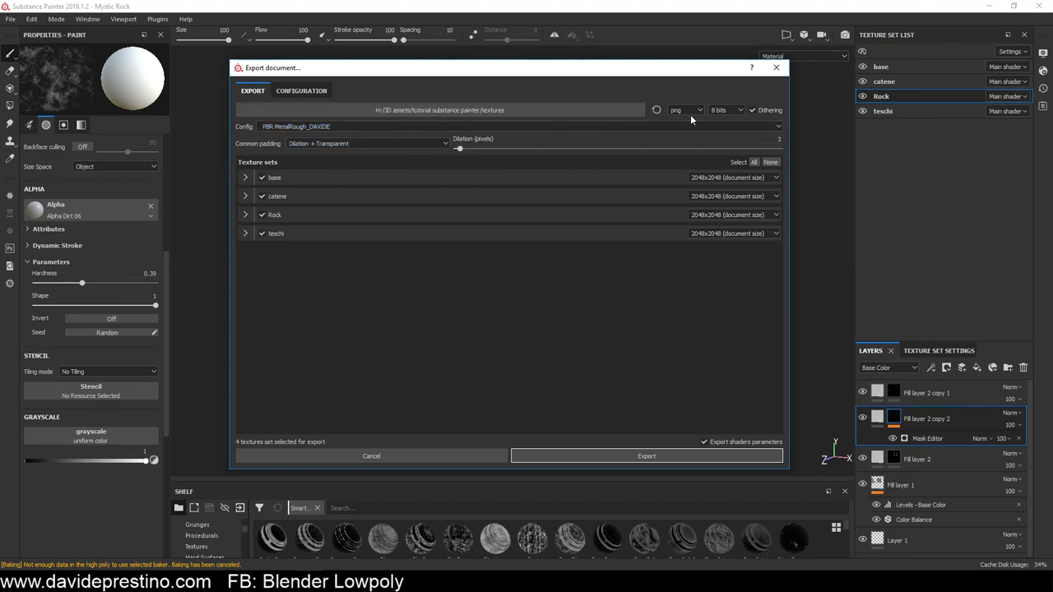
pyautogui.click(629, 459)
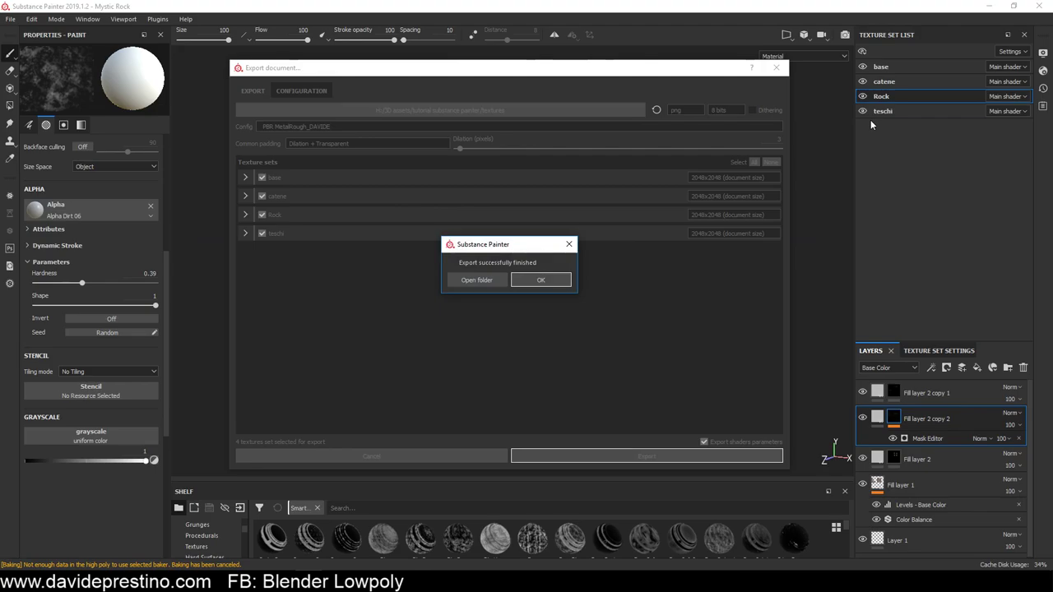
# Close the export dialog, preview base_Emissive from the textures folder in Photos, then open Start
pyautogui.click(476, 280)
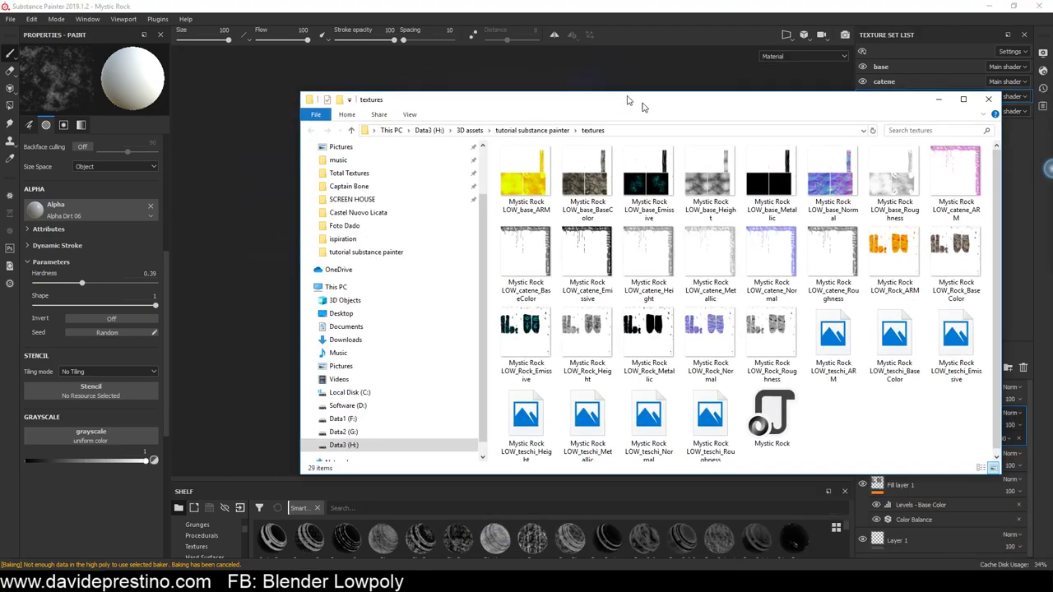
pyautogui.moveTo(634, 104); pyautogui.dragTo(425, 52)
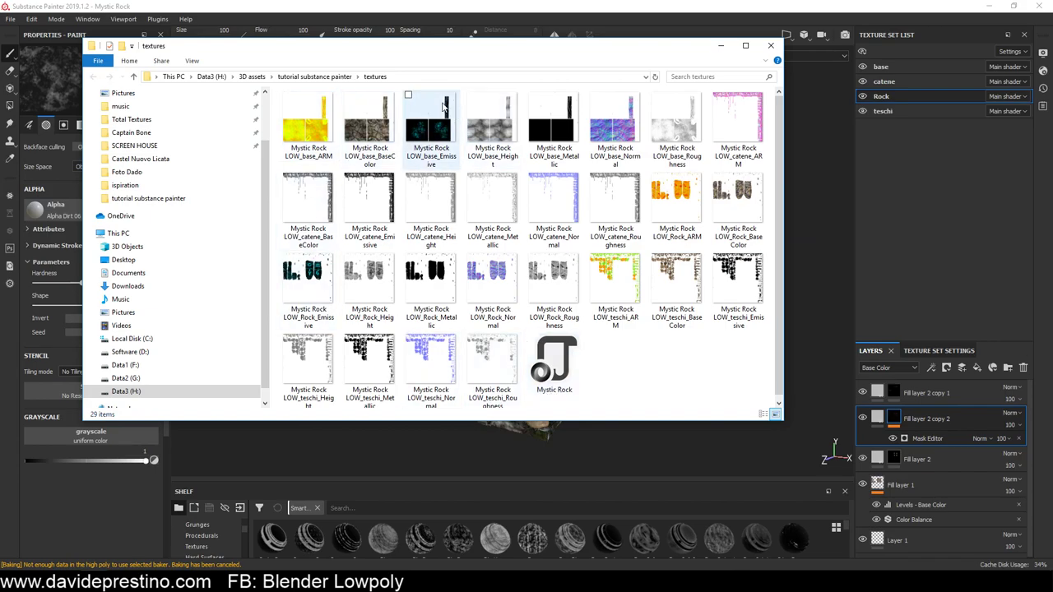
pyautogui.moveTo(737, 129)
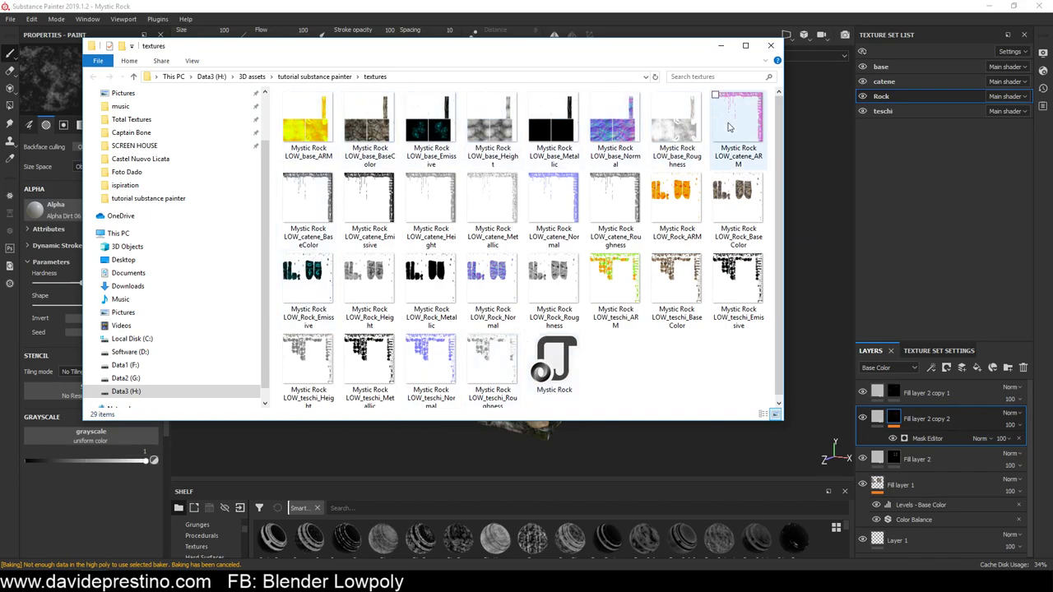
pyautogui.doubleClick(428, 130)
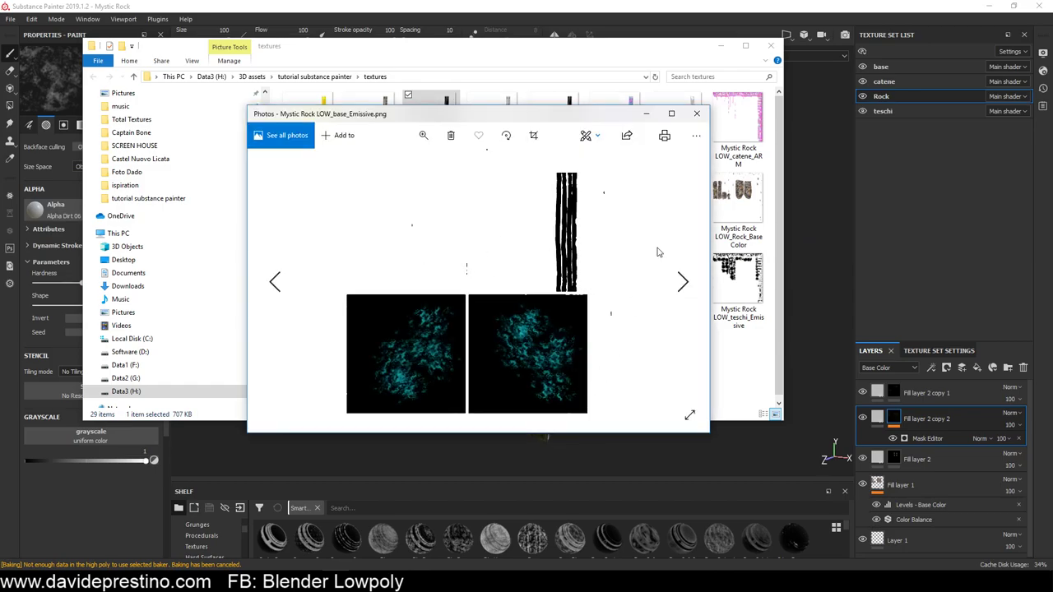
pyautogui.click(697, 113)
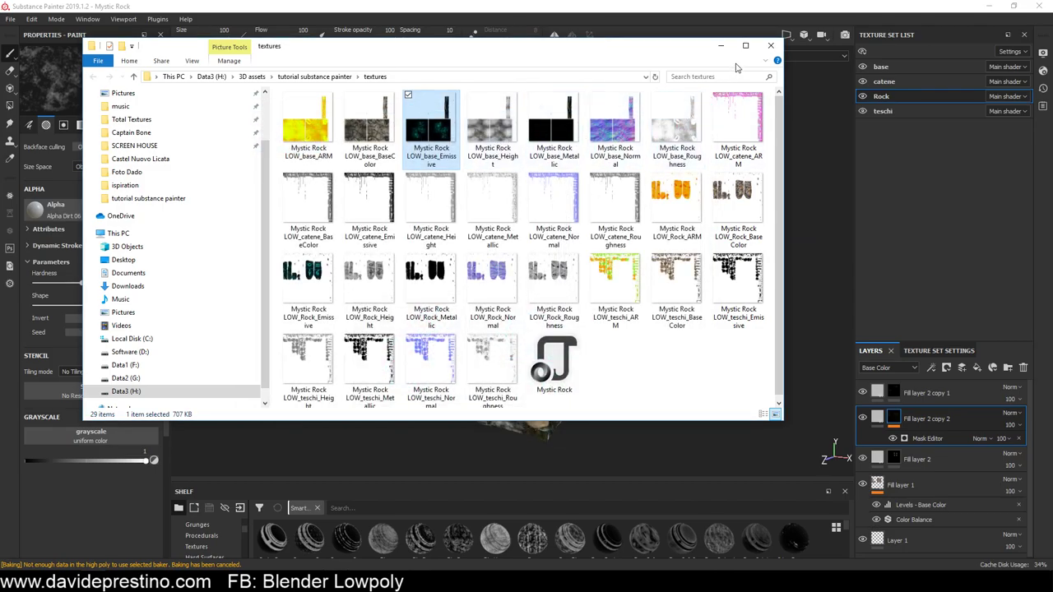
pyautogui.click(17, 583)
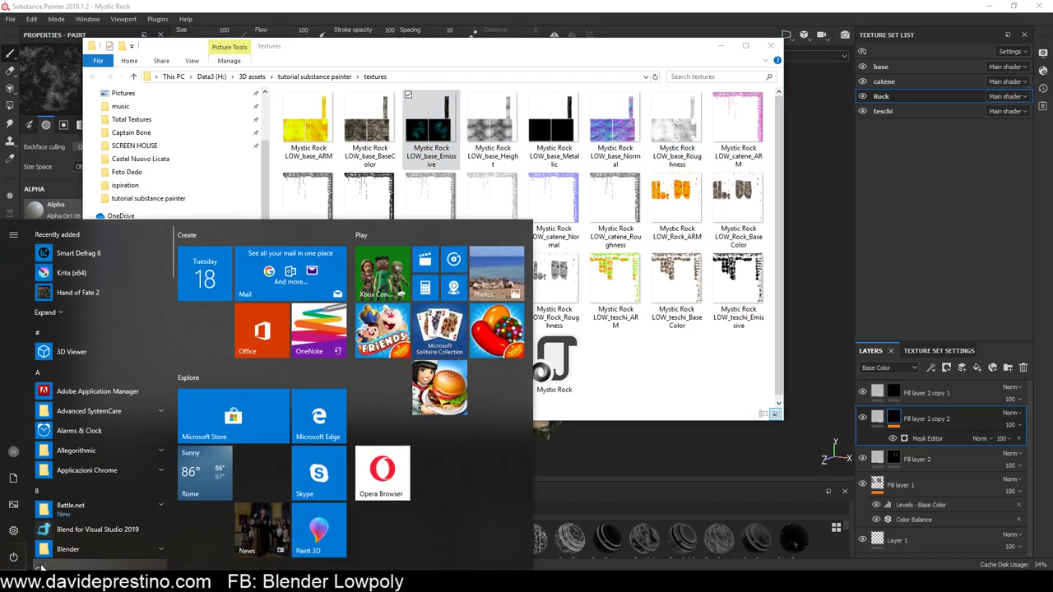
# Launch GIMP 2.10.10 from the G section of the Start menu app list
pyautogui.click(40, 566)
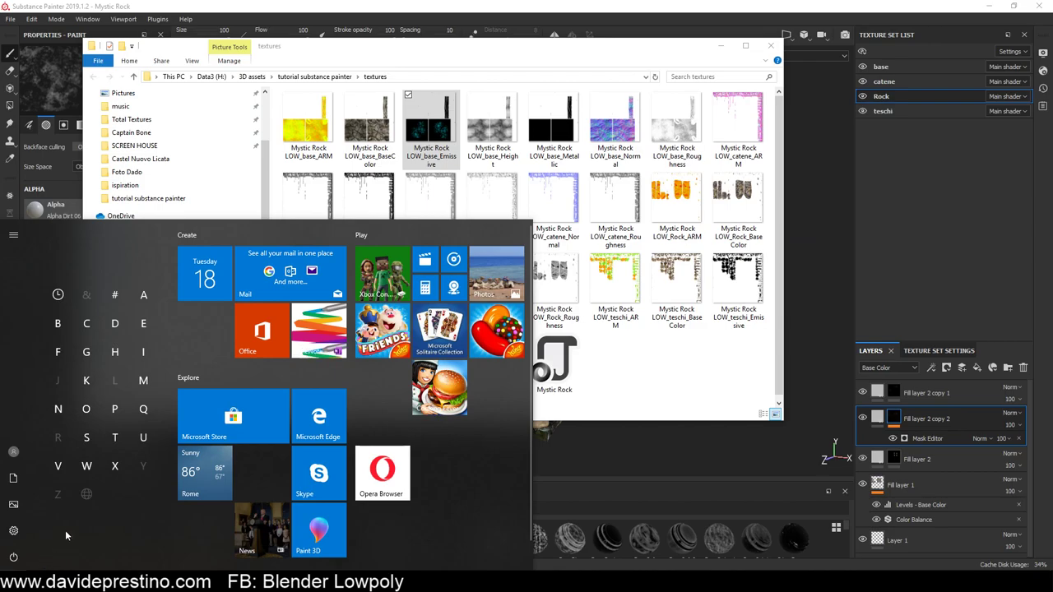
pyautogui.click(86, 352)
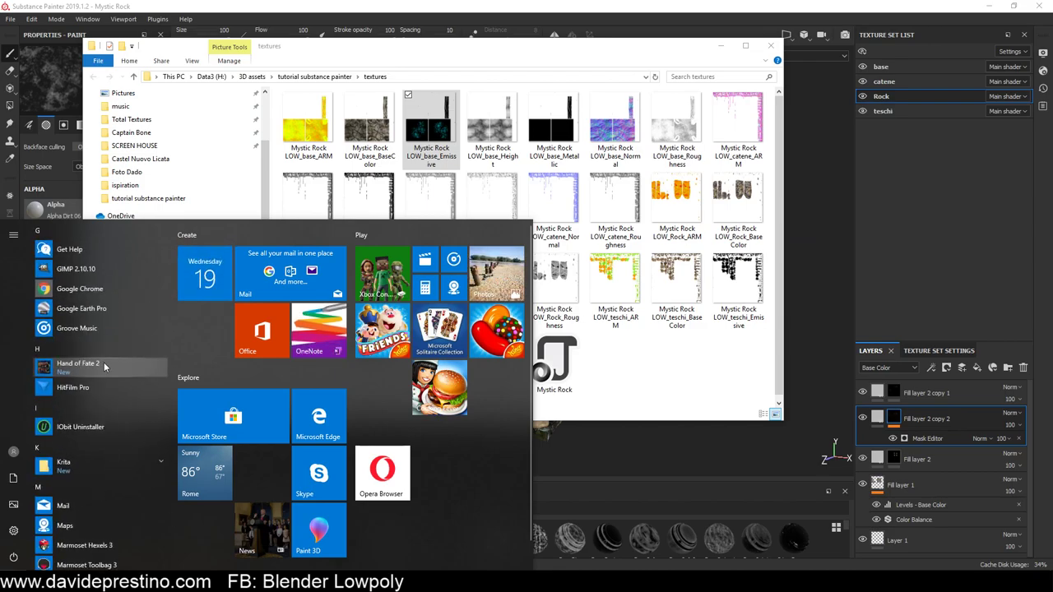
pyautogui.click(79, 271)
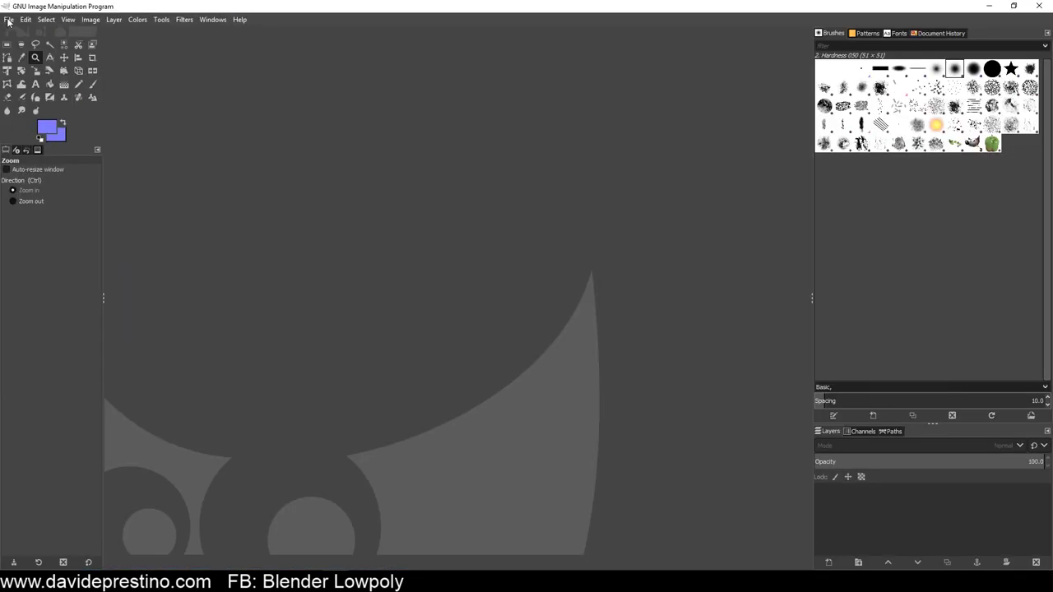
# Browse to 3D assets > tutorial substance painter > textures in the Open as Layers chooser
pyautogui.click(9, 20)
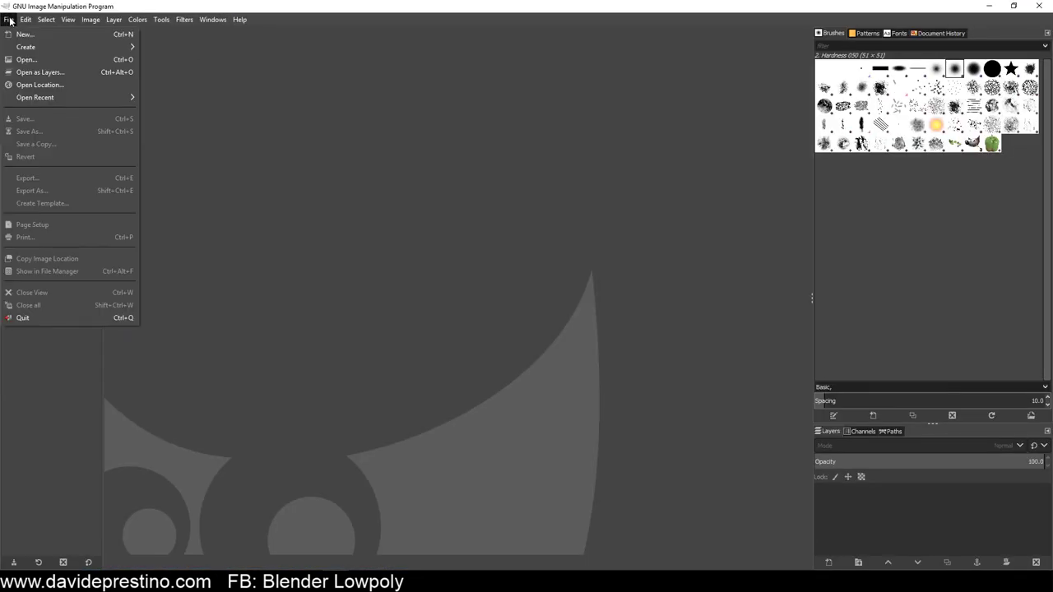
pyautogui.click(41, 72)
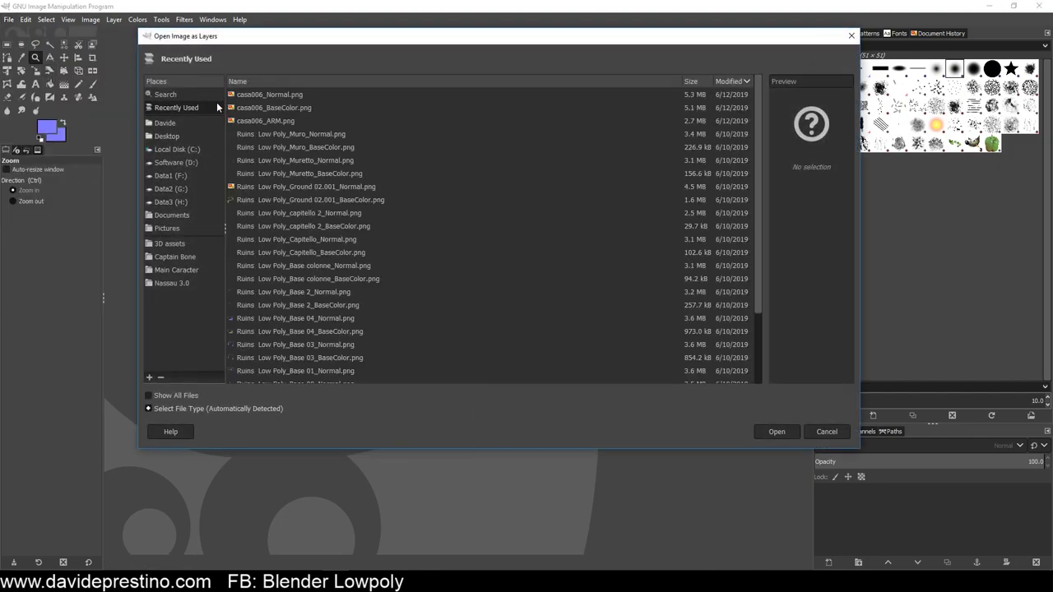
pyautogui.click(165, 243)
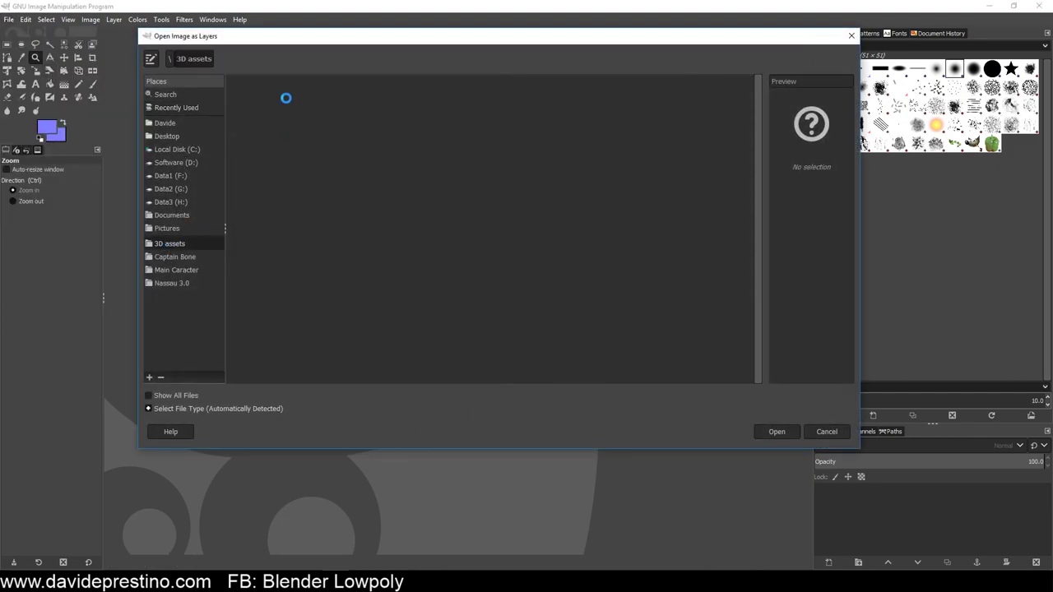
pyautogui.scroll(-5, 286, 296)
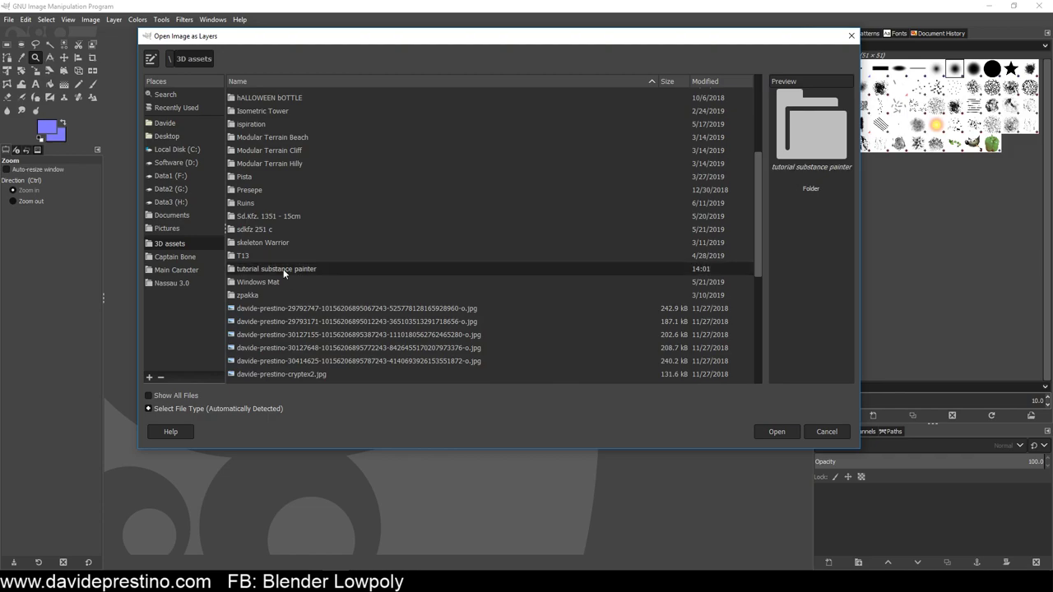
pyautogui.doubleClick(283, 269)
pyautogui.doubleClick(256, 97)
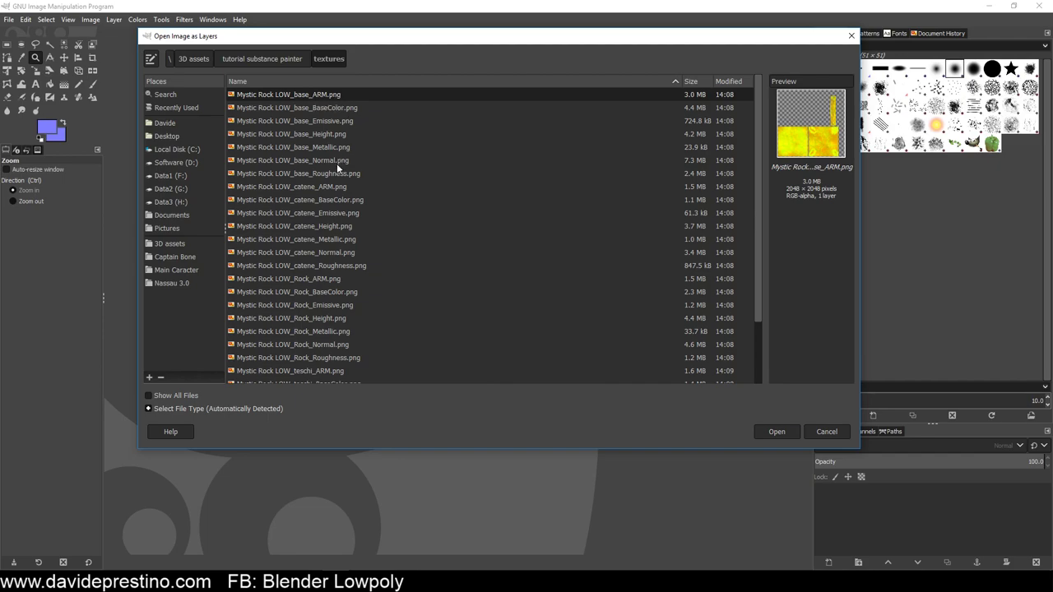
# Select the base, catene, Rock and teschi ARM textures and load them as layers
pyautogui.keyDown('ctrl'); pyautogui.click(333, 187); pyautogui.keyUp('ctrl')
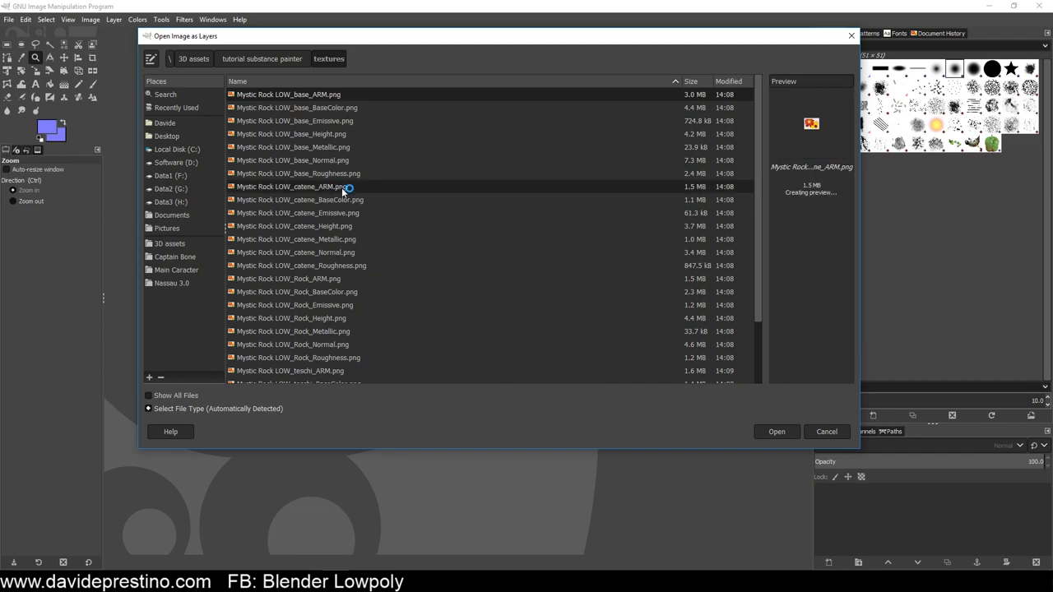
pyautogui.keyDown('ctrl'); pyautogui.click(340, 279); pyautogui.keyUp('ctrl')
pyautogui.keyDown('ctrl'); pyautogui.click(336, 371); pyautogui.keyUp('ctrl')
pyautogui.scroll(-2, 364, 341)
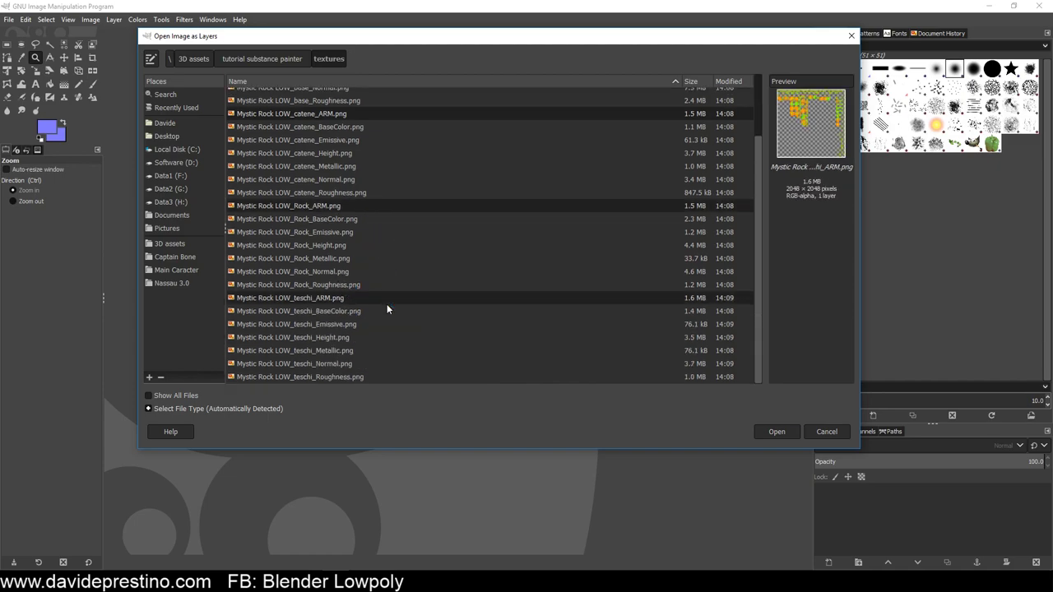
pyautogui.scroll(2, 378, 270)
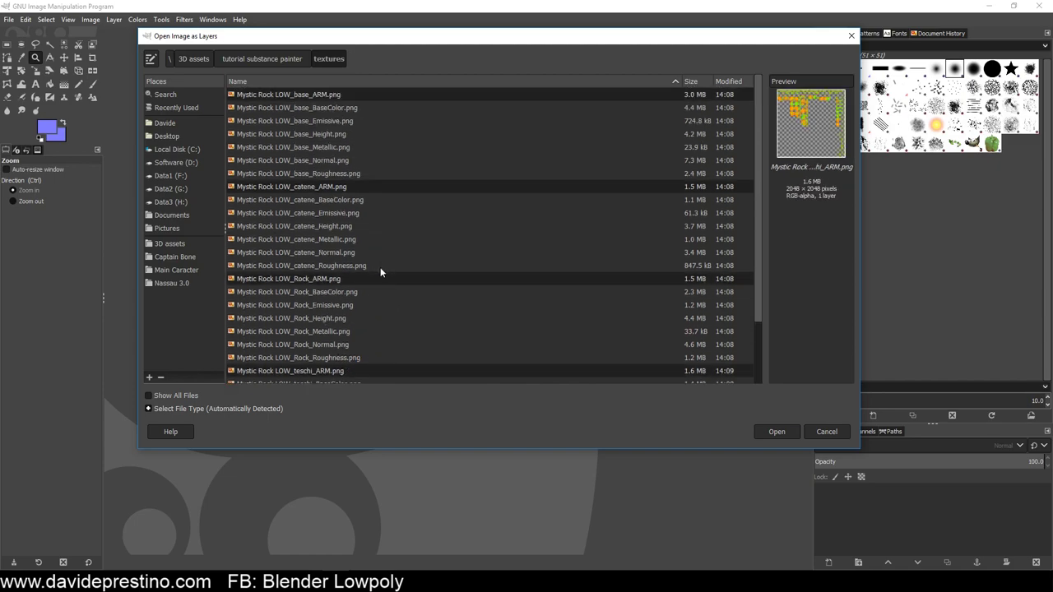
pyautogui.scroll(-2, 381, 270)
pyautogui.scroll(2, 381, 270)
pyautogui.click(781, 433)
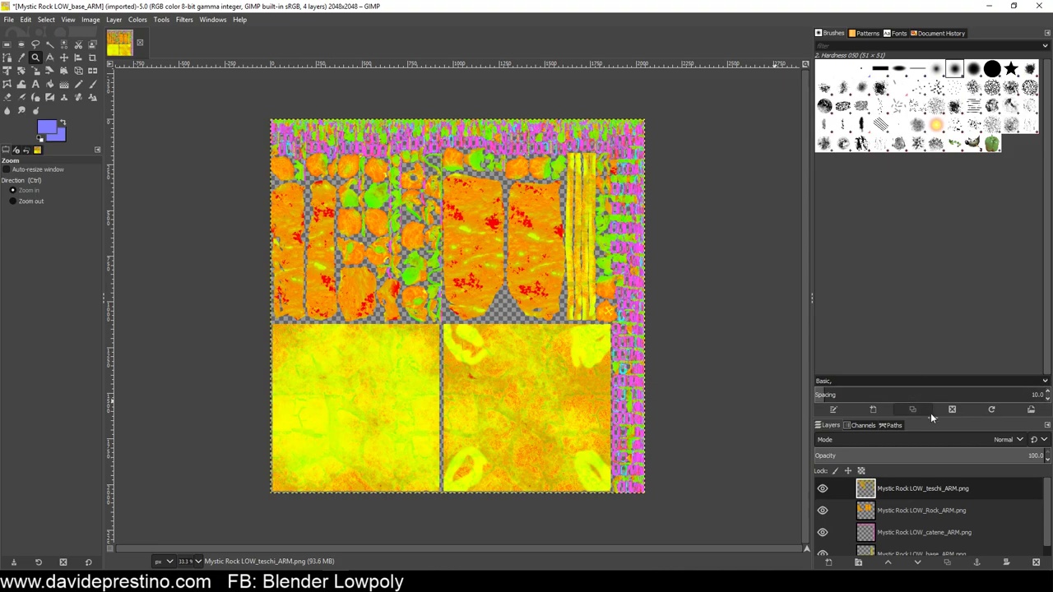
# Add a new layer filled with yellow fcff00 and move it beneath the four ARM layers
pyautogui.moveTo(931, 416); pyautogui.dragTo(931, 140)
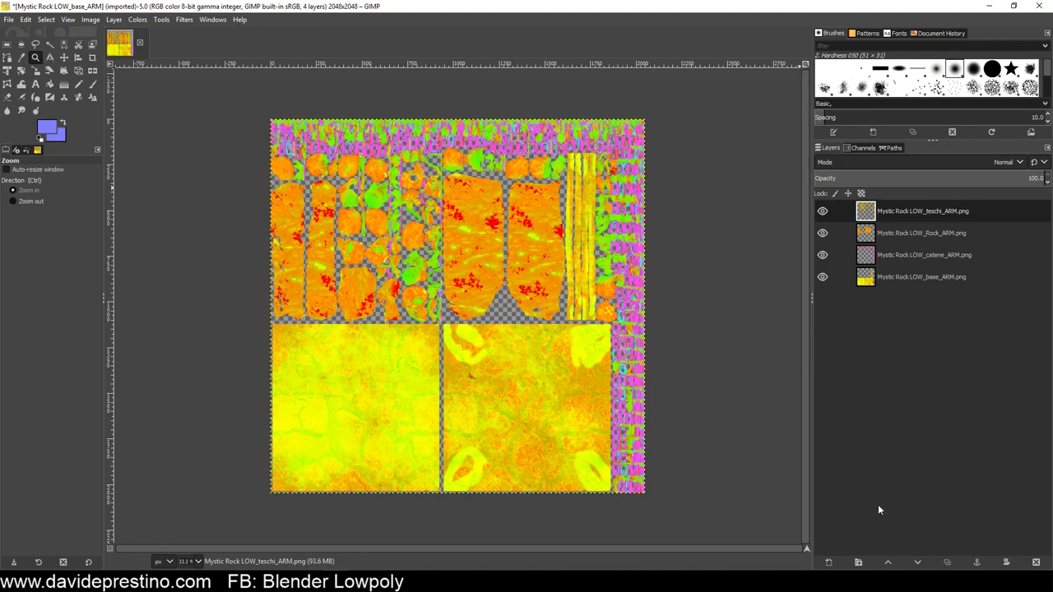
pyautogui.click(829, 561)
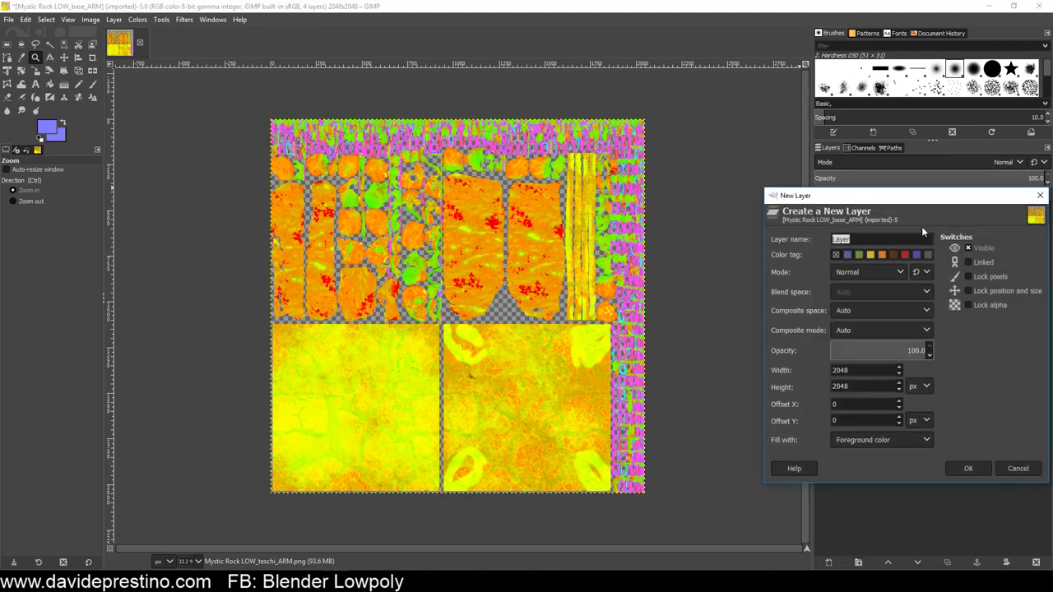
pyautogui.click(50, 130)
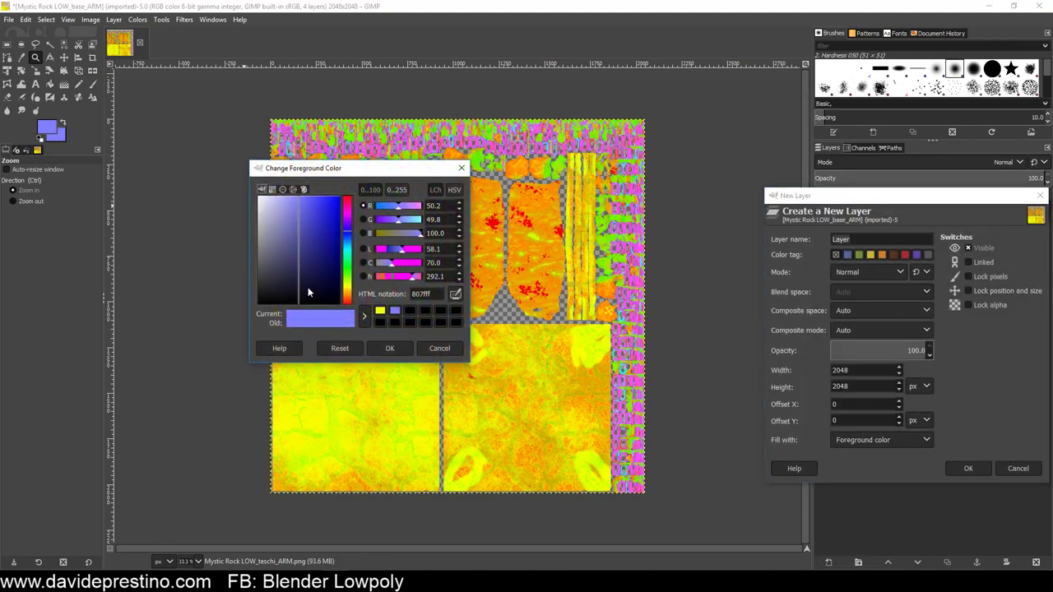
pyautogui.click(381, 312)
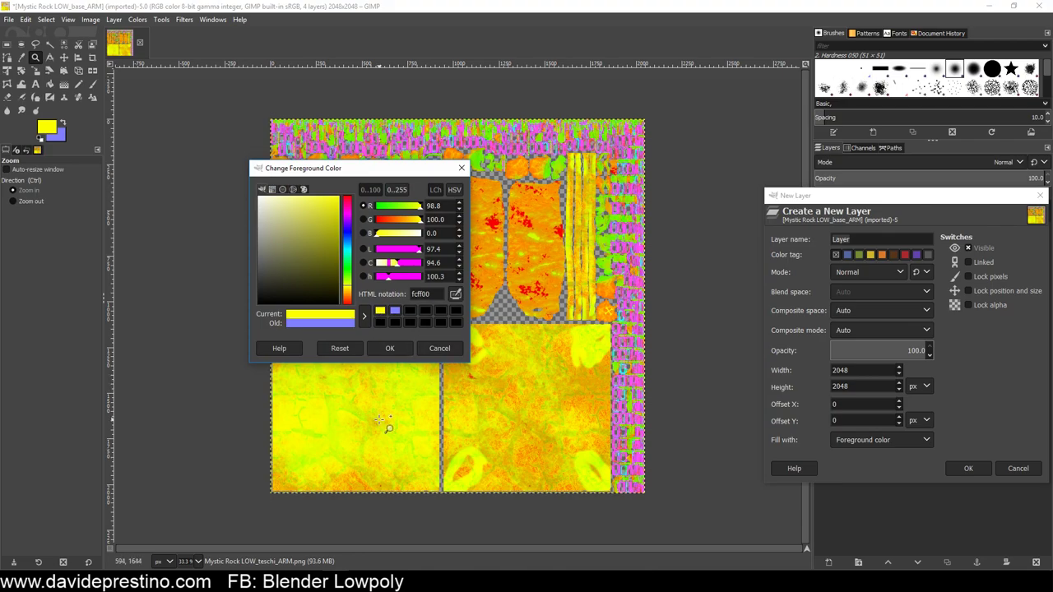
pyautogui.moveTo(396, 170); pyautogui.dragTo(141, 242)
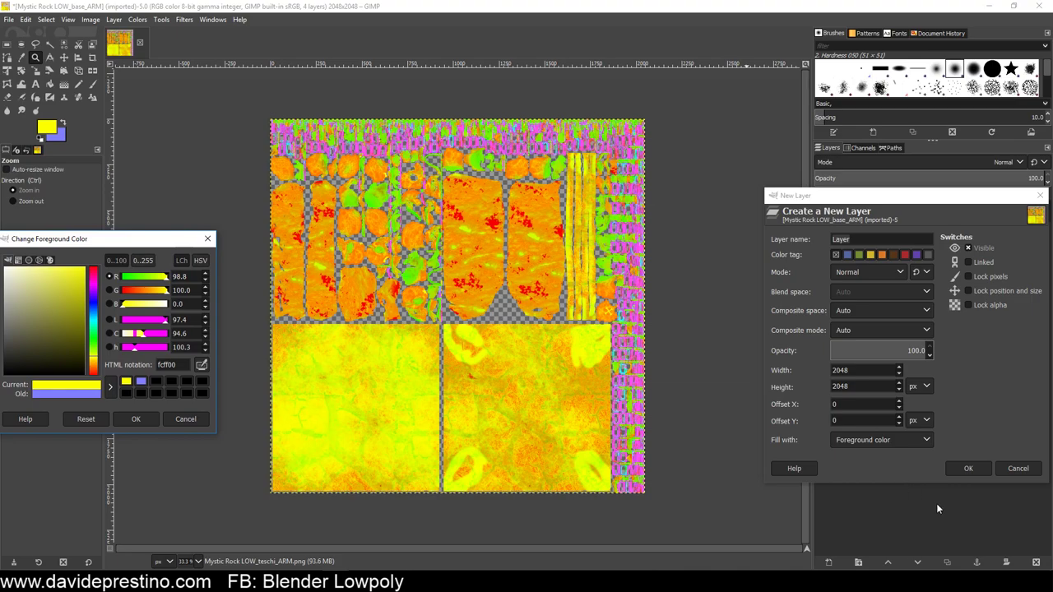
pyautogui.click(968, 468)
pyautogui.moveTo(884, 212); pyautogui.dragTo(904, 308)
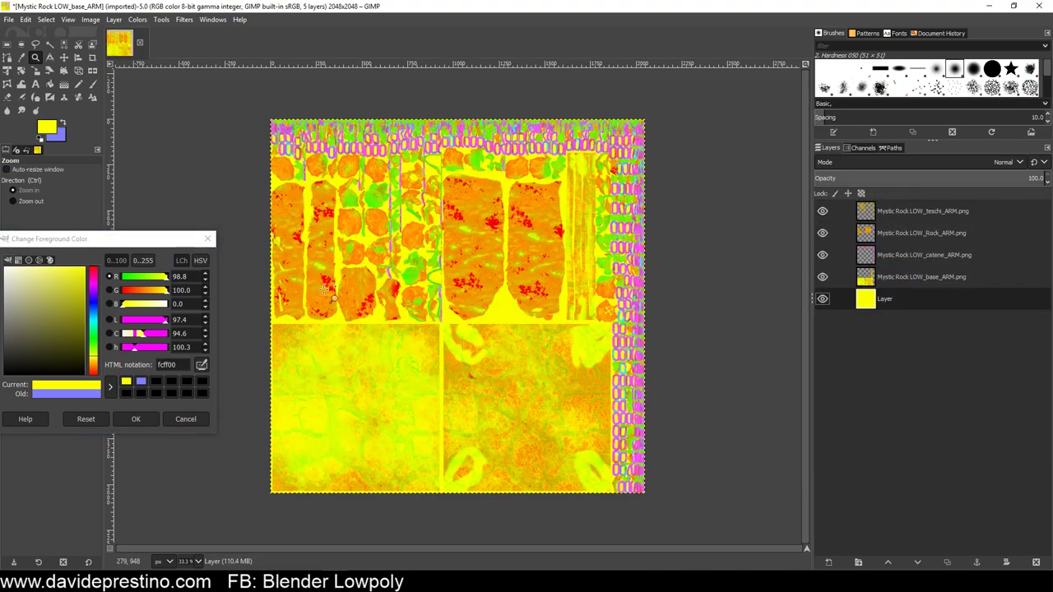
pyautogui.click(8, 19)
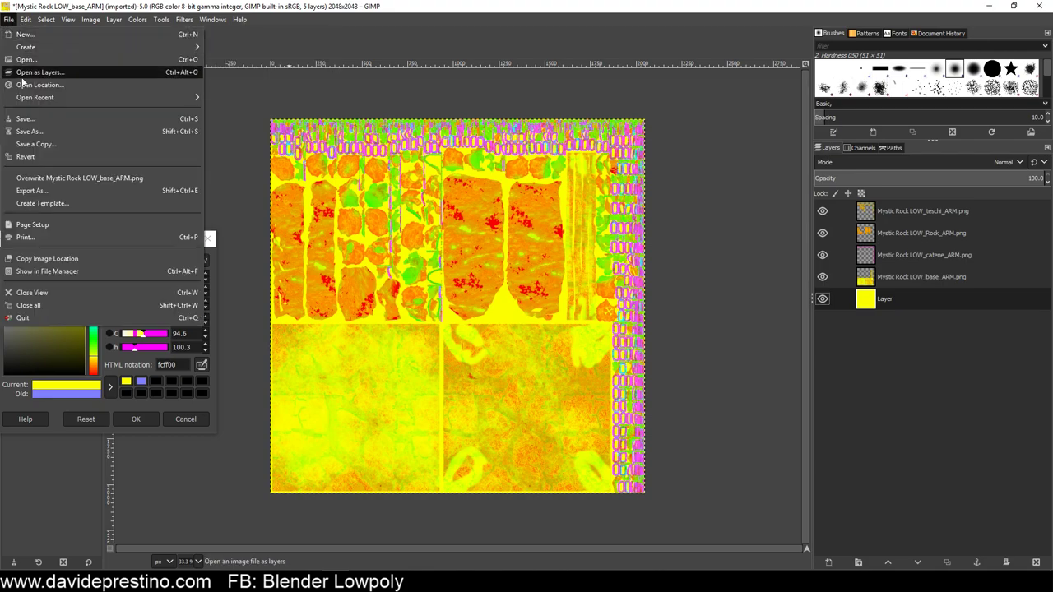
# In Export As, remove 'base_' so the file name becomes Mystic Rock LOW_ARM.png
pyautogui.click(33, 190)
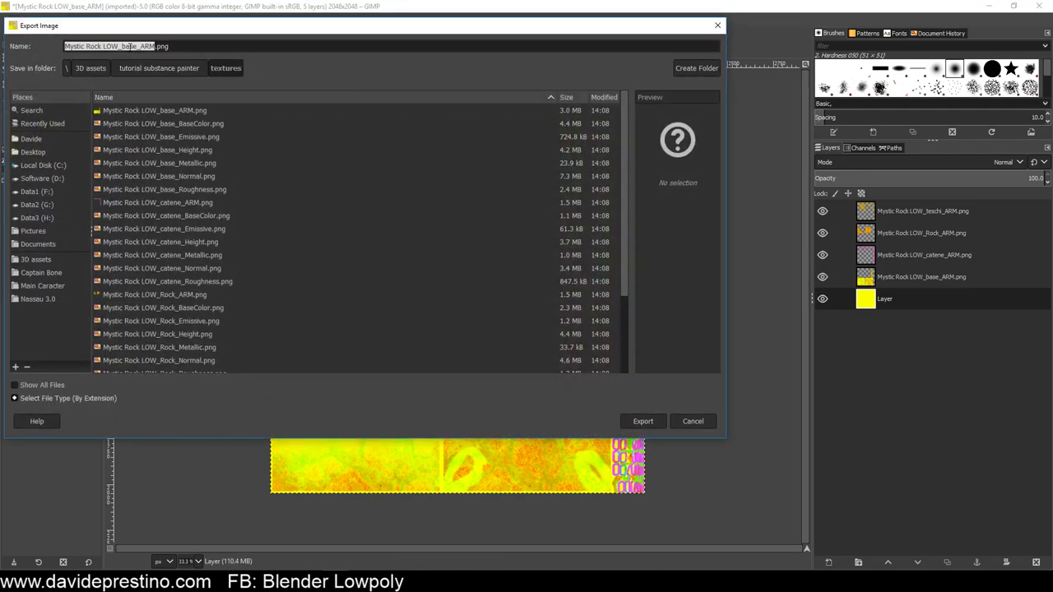
pyautogui.click(139, 47)
pyautogui.moveTo(139, 46); pyautogui.dragTo(122, 48)
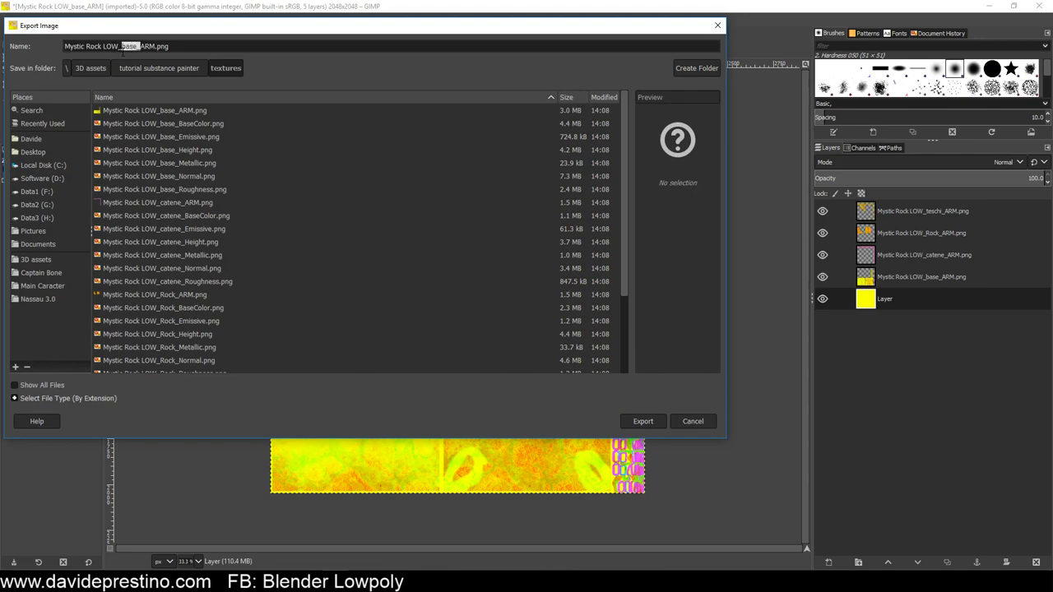
pyautogui.hotkey('shift', 'End')
pyautogui.press('Left')
pyautogui.press('BackSpace')
pyautogui.press('BackSpace')
pyautogui.press('BackSpace')
pyautogui.press('BackSpace')
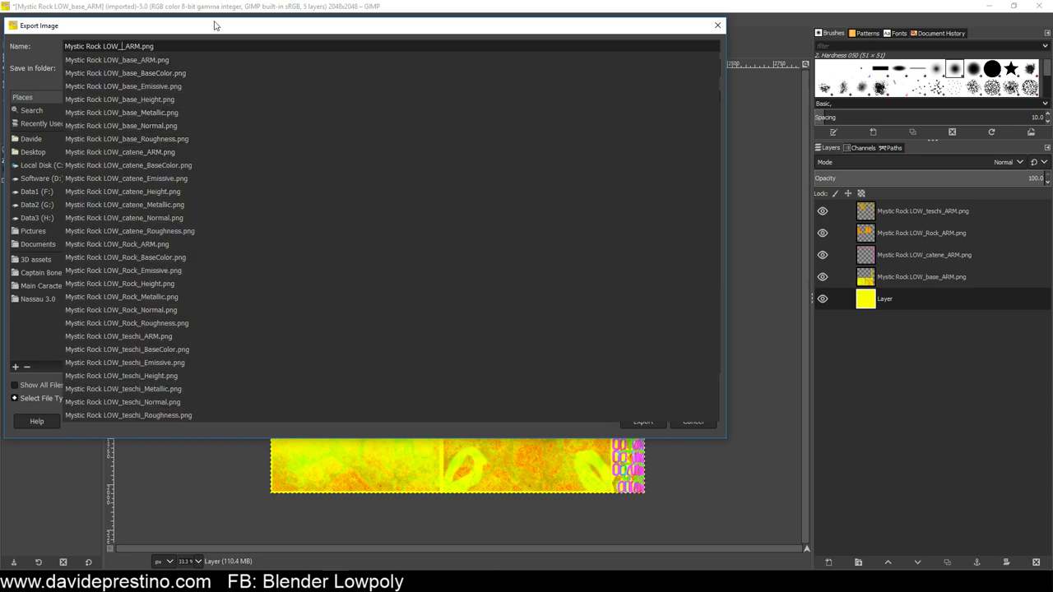
pyautogui.press('BackSpace')
pyautogui.click(221, 32)
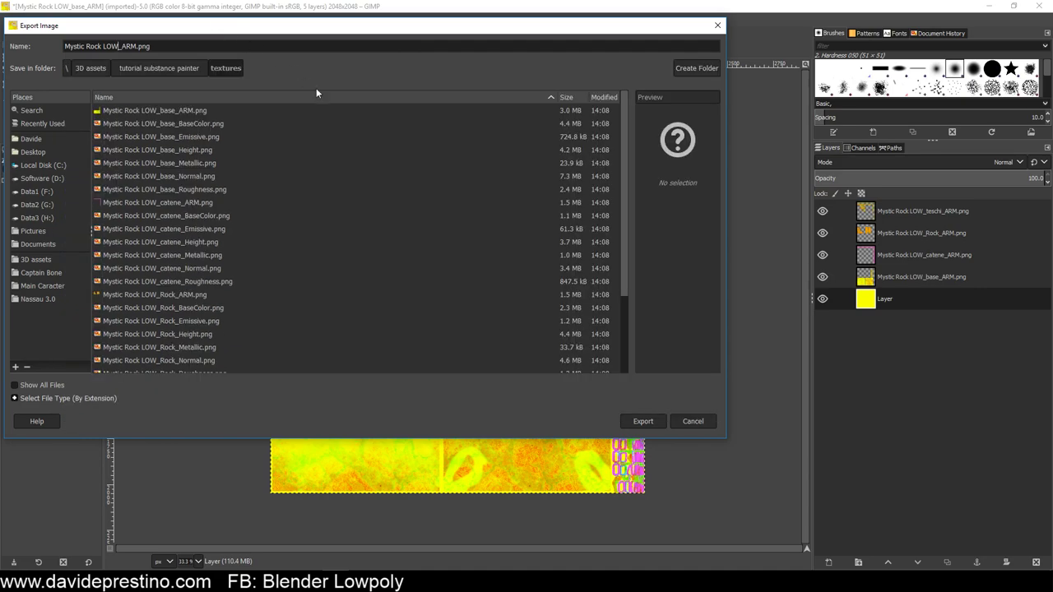
# Export the ARM PNG into the textures folder and close the image
pyautogui.click(643, 422)
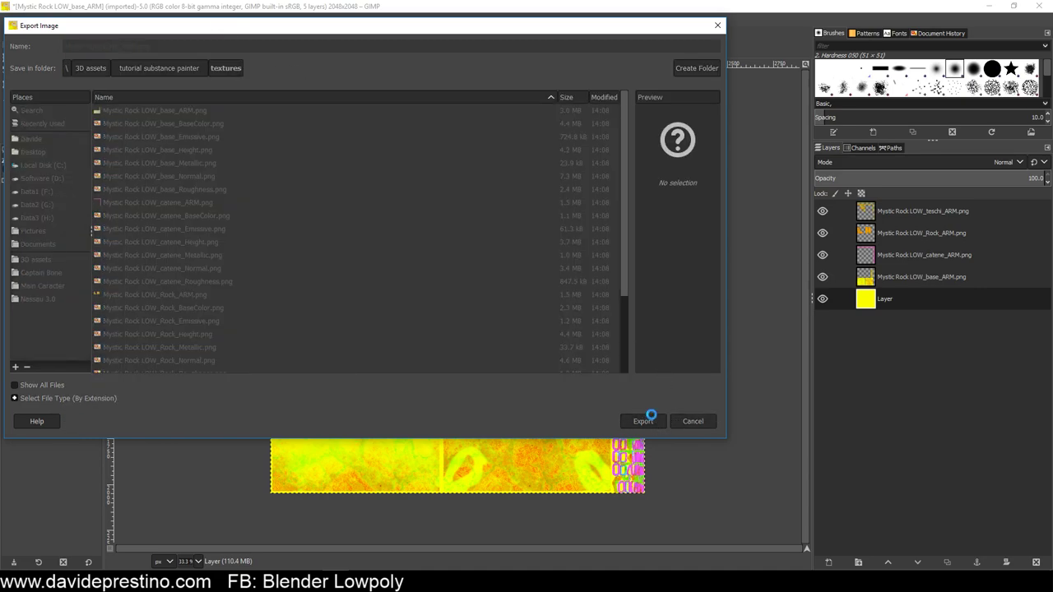
pyautogui.click(528, 421)
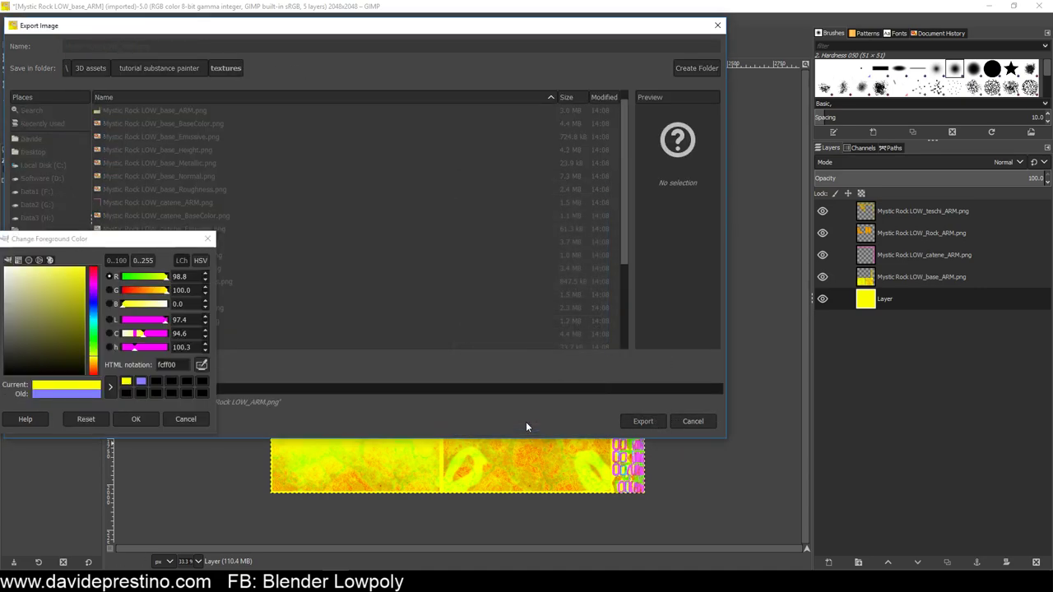
pyautogui.moveTo(162, 240); pyautogui.dragTo(171, 396)
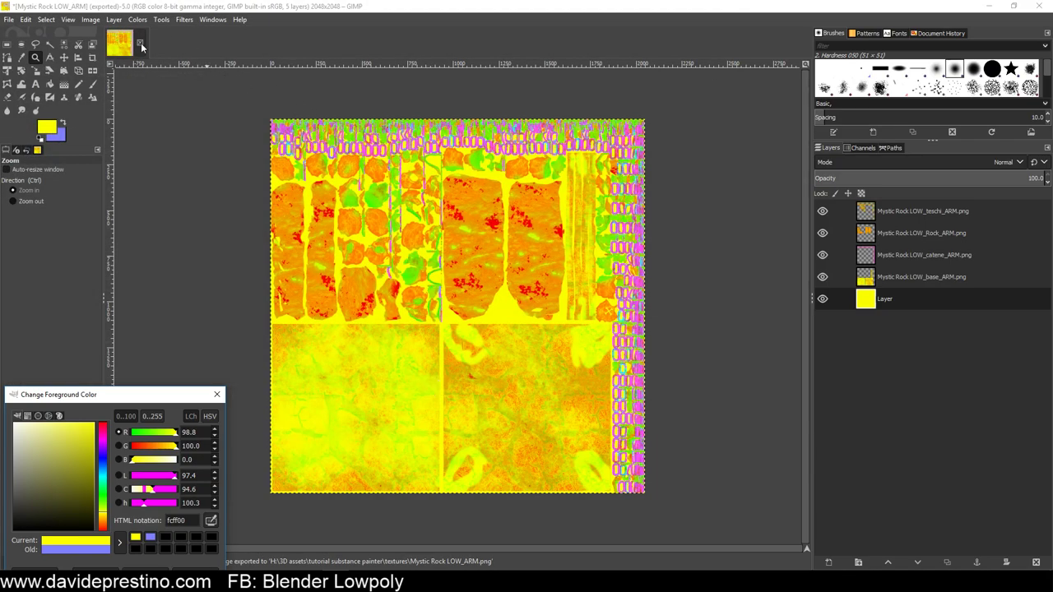
pyautogui.click(139, 42)
# Discard the ARM image's changes and select Mystic Rock LOW_base_BaseColor.png in Open as Layers
pyautogui.click(533, 364)
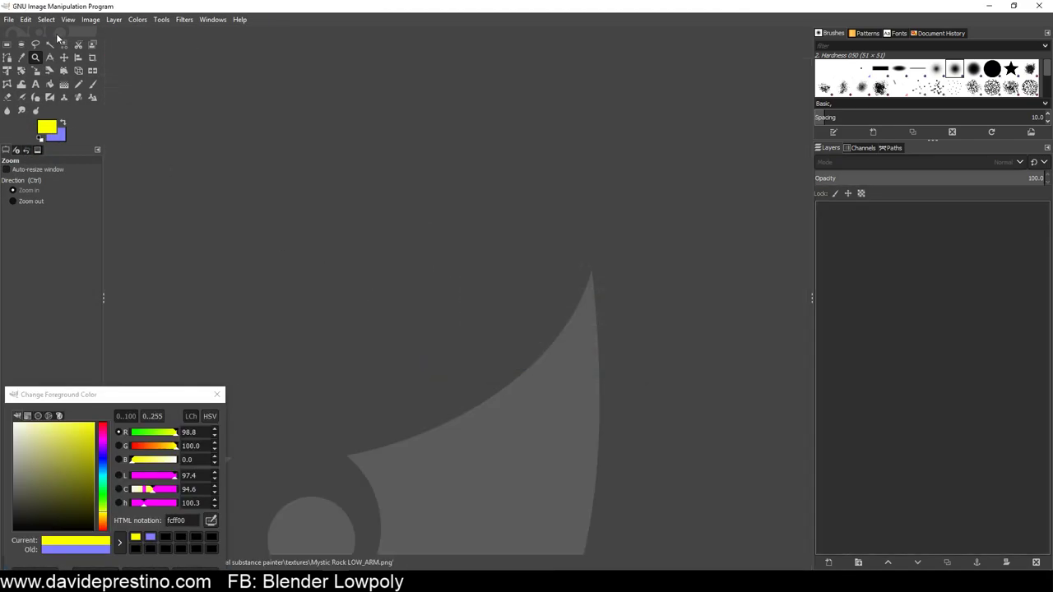
pyautogui.click(14, 20)
pyautogui.click(33, 59)
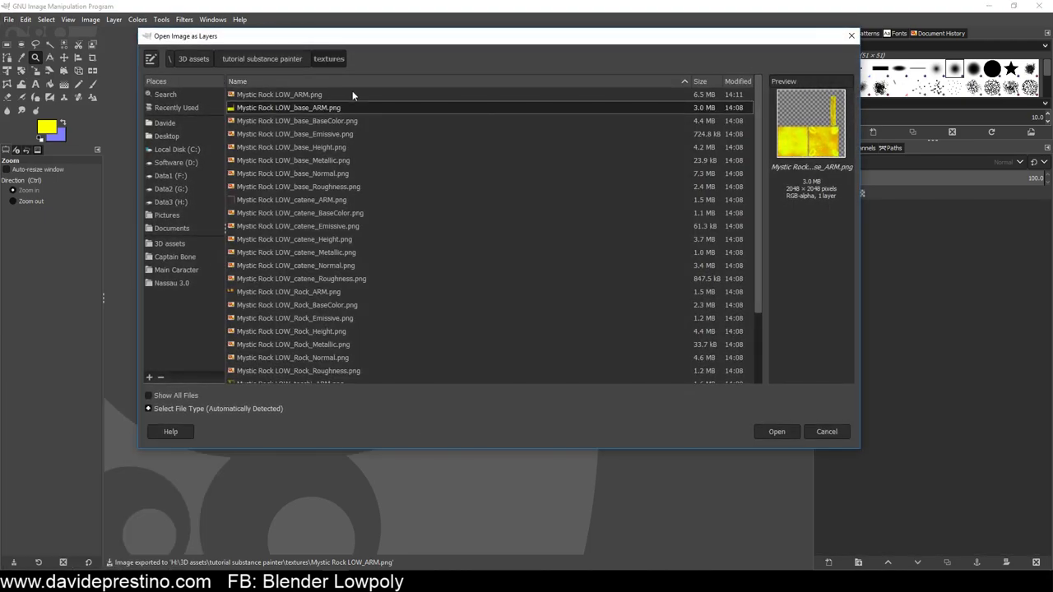
pyautogui.click(359, 122)
pyautogui.keyDown('ctrl'); pyautogui.click(360, 188); pyautogui.keyUp('ctrl')
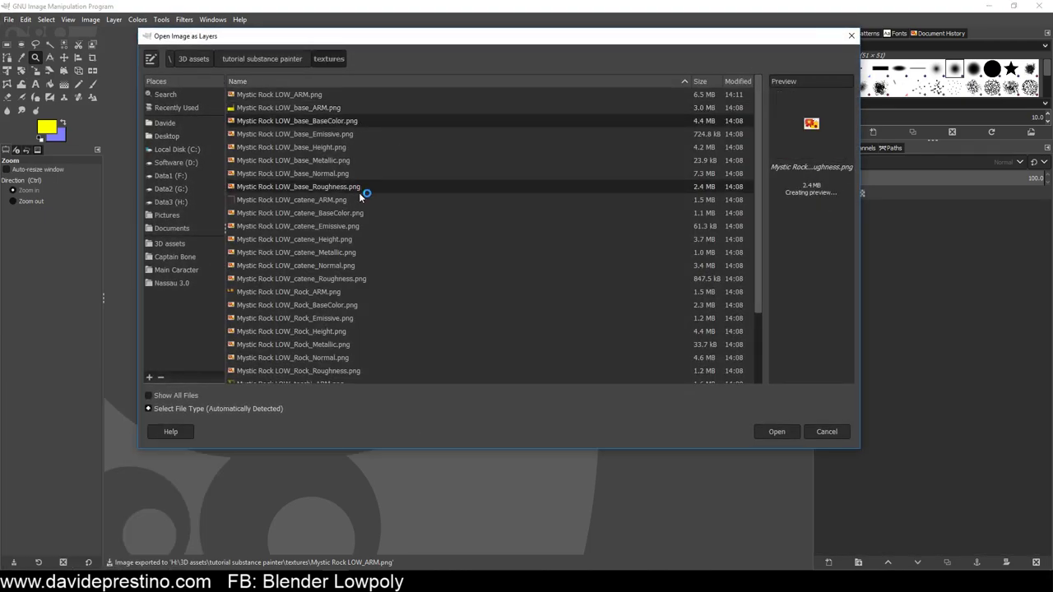
pyautogui.keyDown('ctrl'); pyautogui.click(336, 188); pyautogui.keyUp('ctrl')
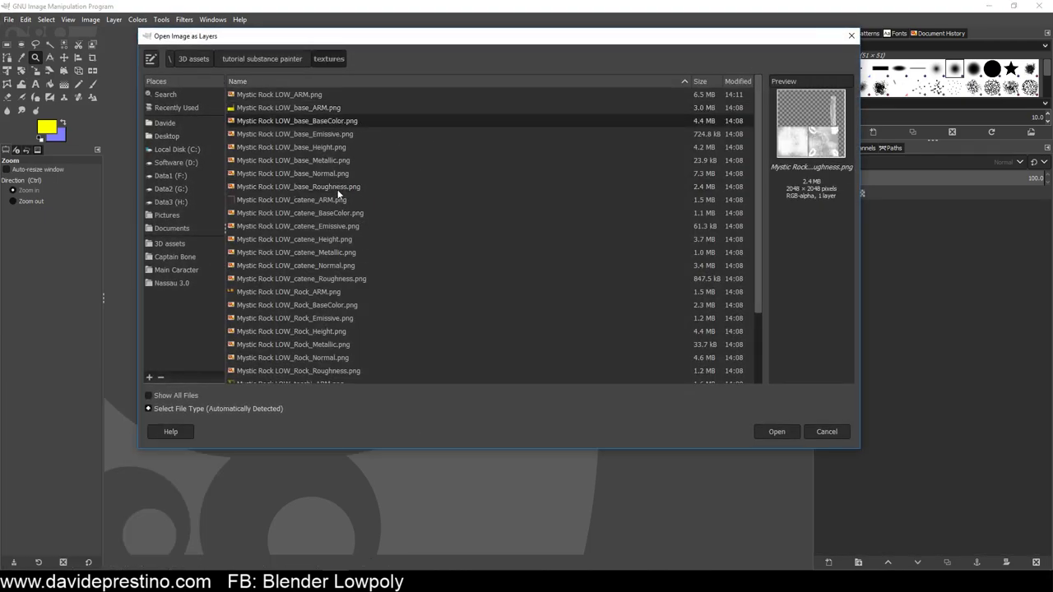
# Add the catene, Rock and teschi BaseColor files and load all four as layers
pyautogui.keyDown('ctrl'); pyautogui.click(334, 212); pyautogui.keyUp('ctrl')
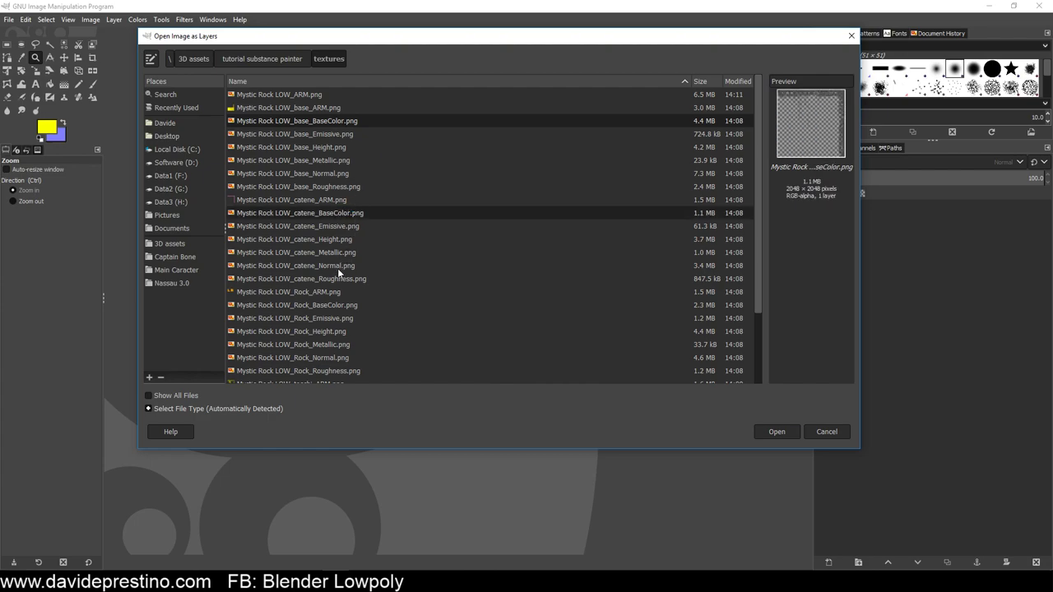
pyautogui.keyDown('ctrl'); pyautogui.click(337, 303); pyautogui.keyUp('ctrl')
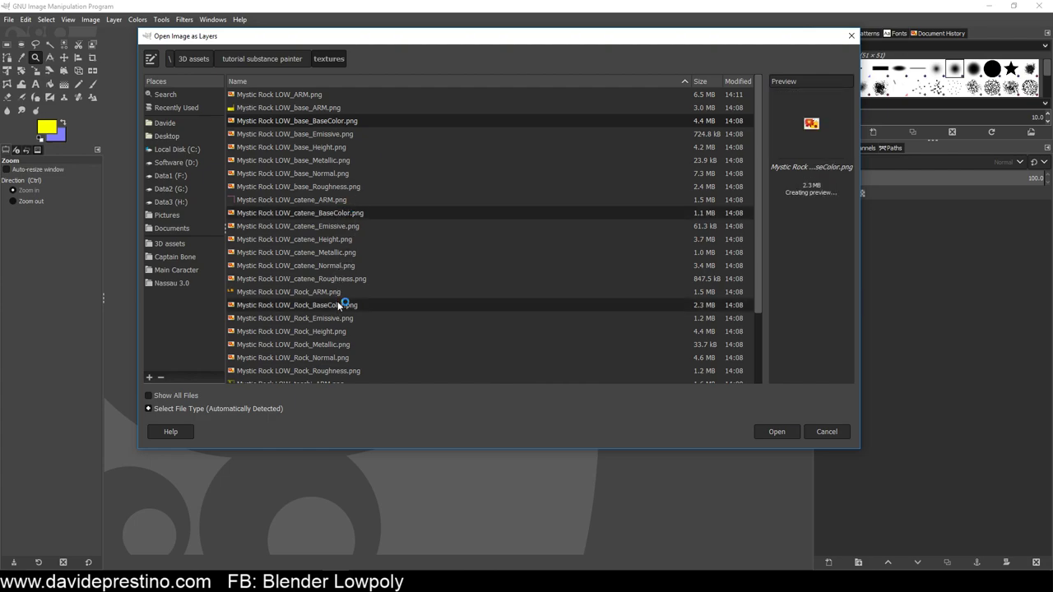
pyautogui.scroll(-3, 372, 336)
pyautogui.keyDown('ctrl'); pyautogui.click(334, 311); pyautogui.keyUp('ctrl')
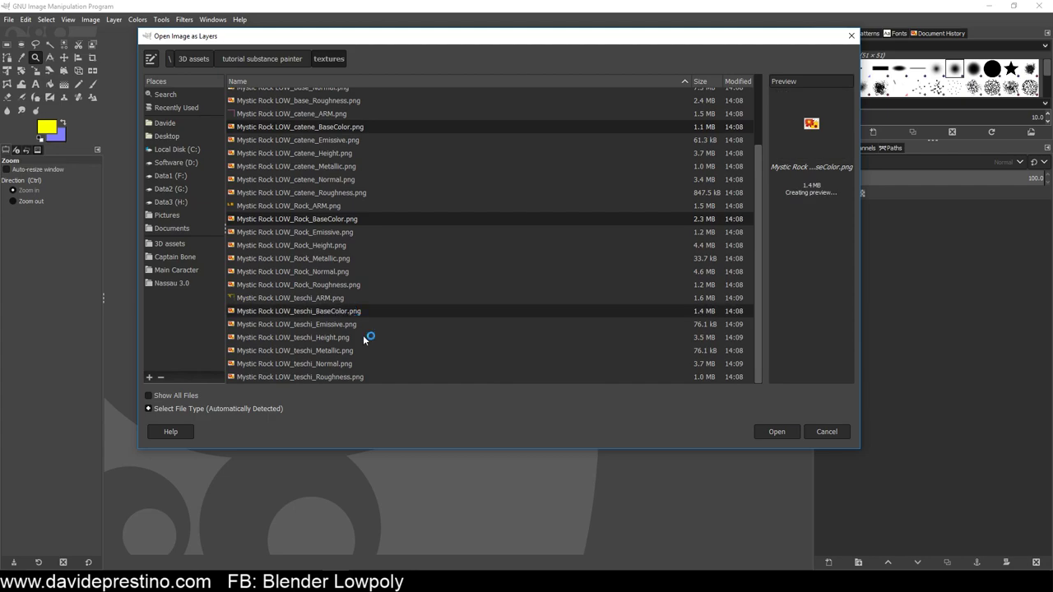
pyautogui.scroll(3, 365, 334)
pyautogui.click(780, 432)
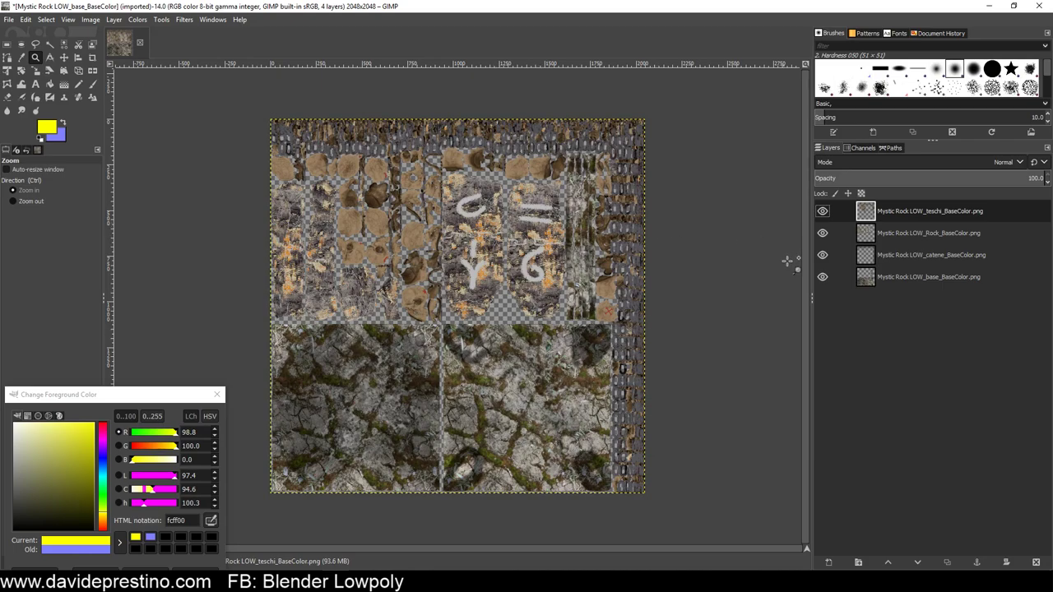
# Add a black-filled layer and move it to the bottom of the BaseColor stack
pyautogui.click(829, 563)
pyautogui.click(165, 539)
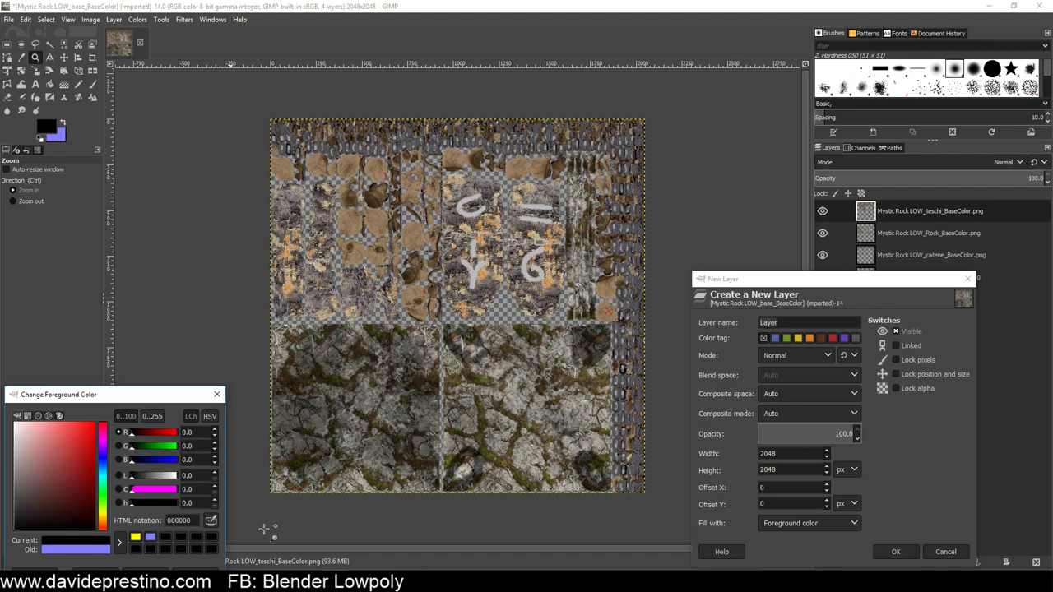
pyautogui.click(896, 551)
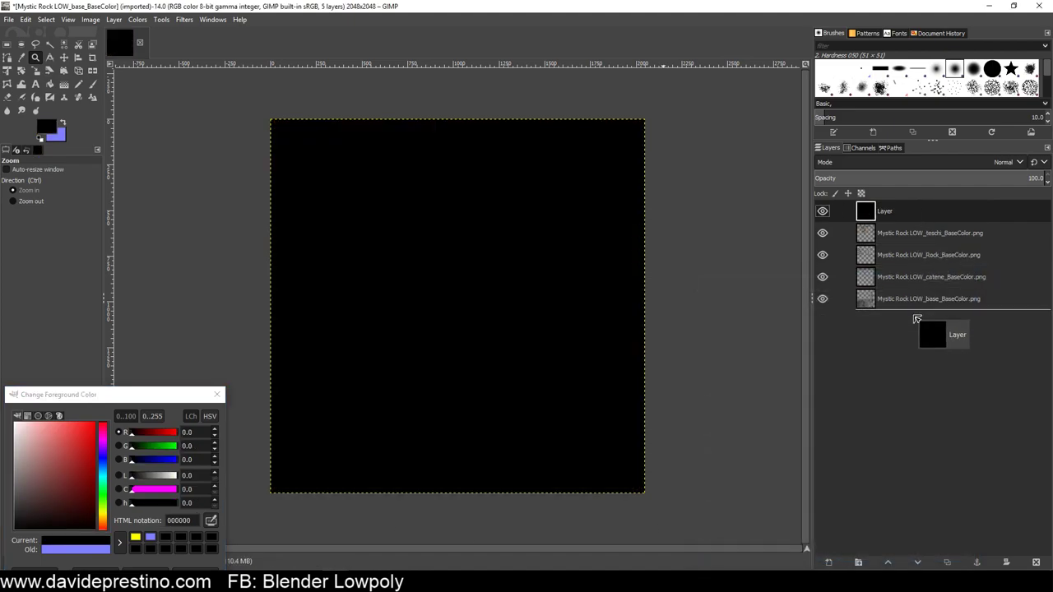
pyautogui.moveTo(918, 213); pyautogui.dragTo(906, 321)
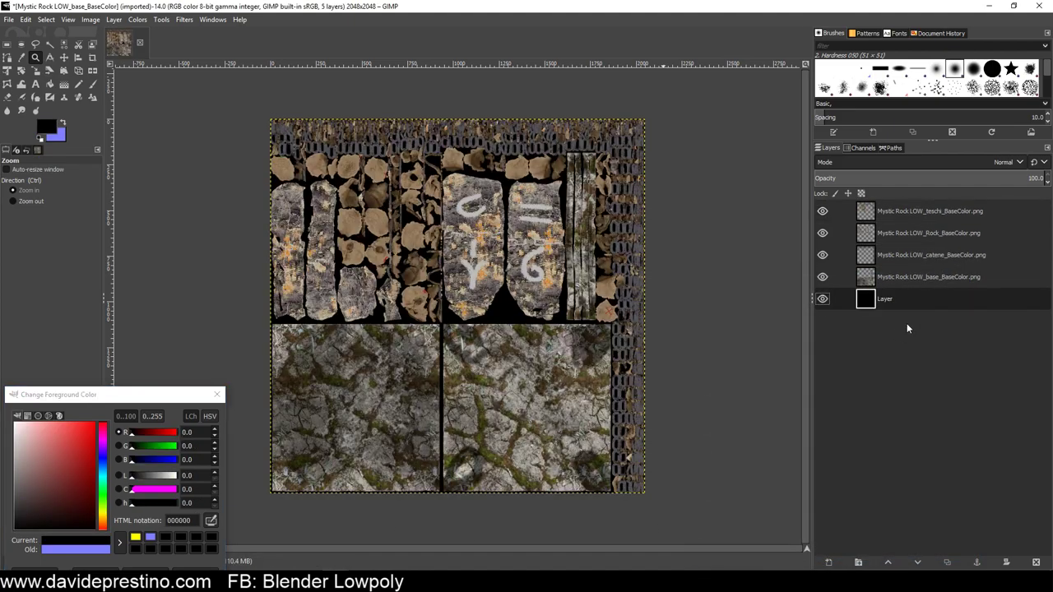
# Export as Mystic Rock LOW_BaseColor.png, then close the image discarding changes
pyautogui.click(8, 19)
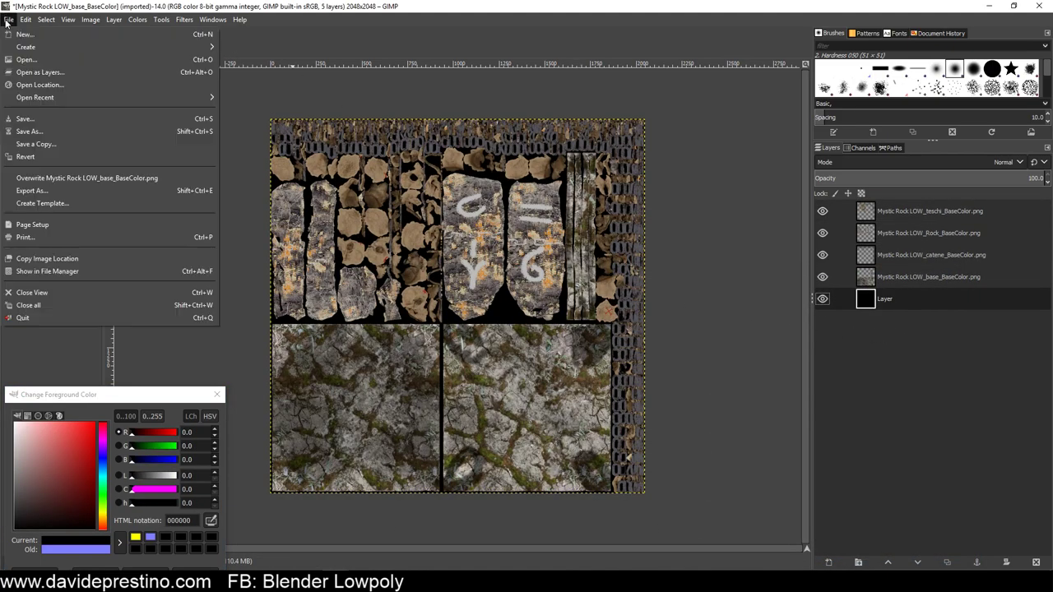
pyautogui.click(32, 191)
pyautogui.click(145, 47)
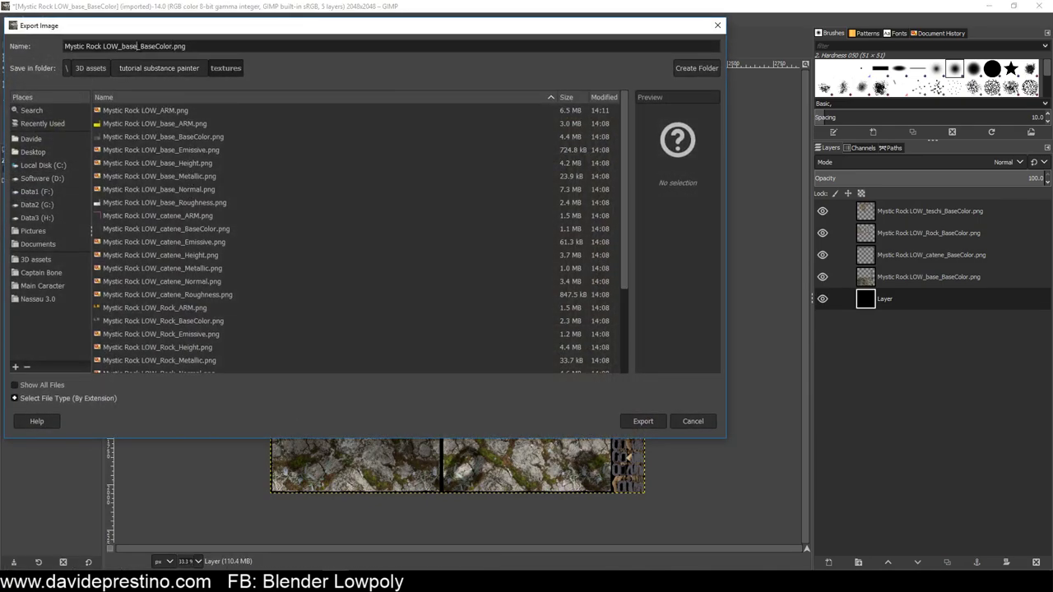
pyautogui.moveTo(140, 47); pyautogui.dragTo(128, 47)
pyautogui.press('BackSpace')
pyautogui.click(648, 421)
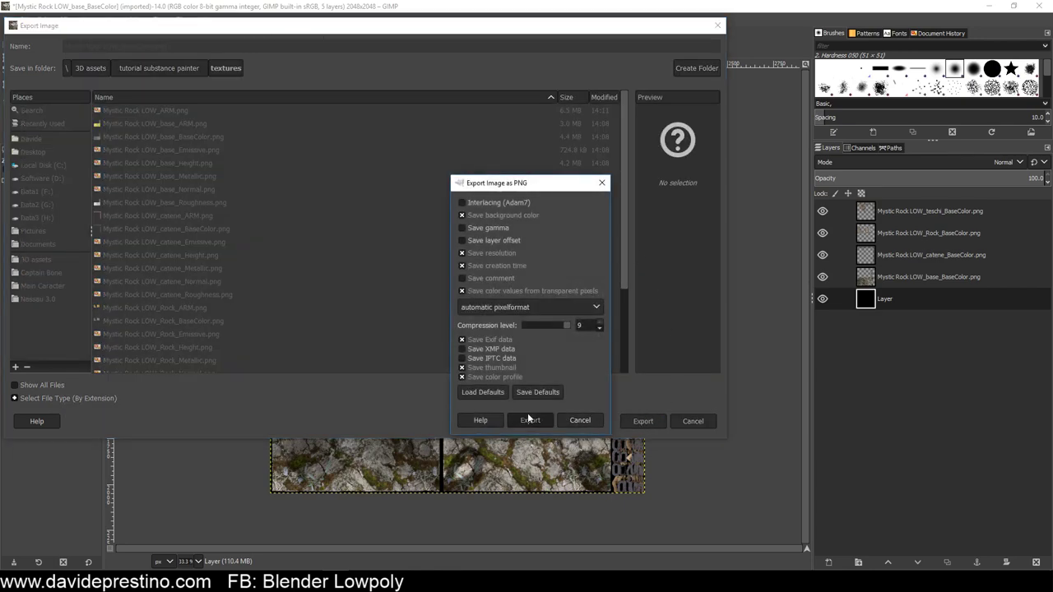
pyautogui.click(530, 418)
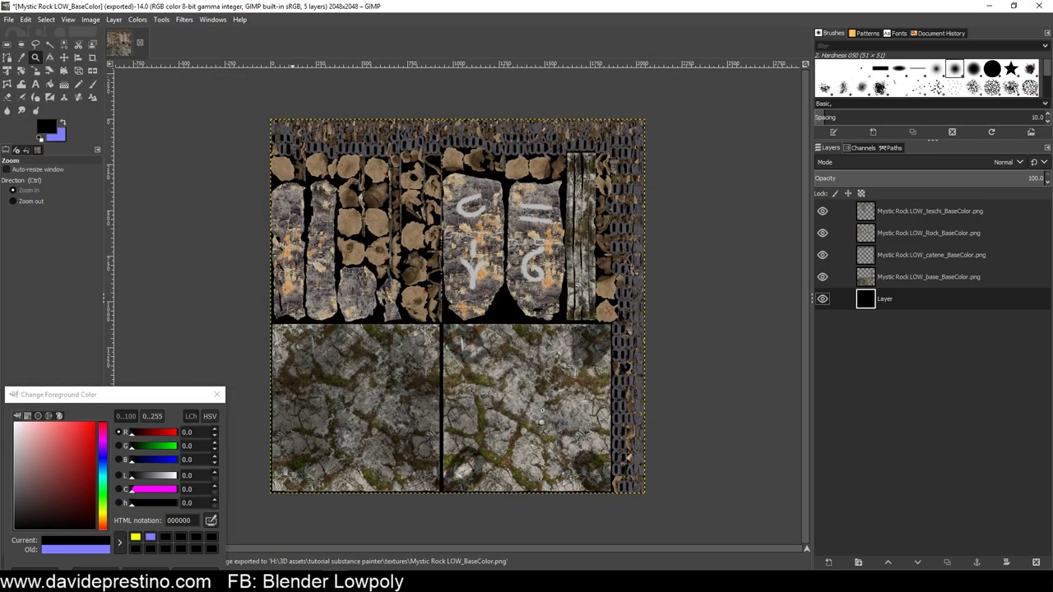
pyautogui.click(142, 47)
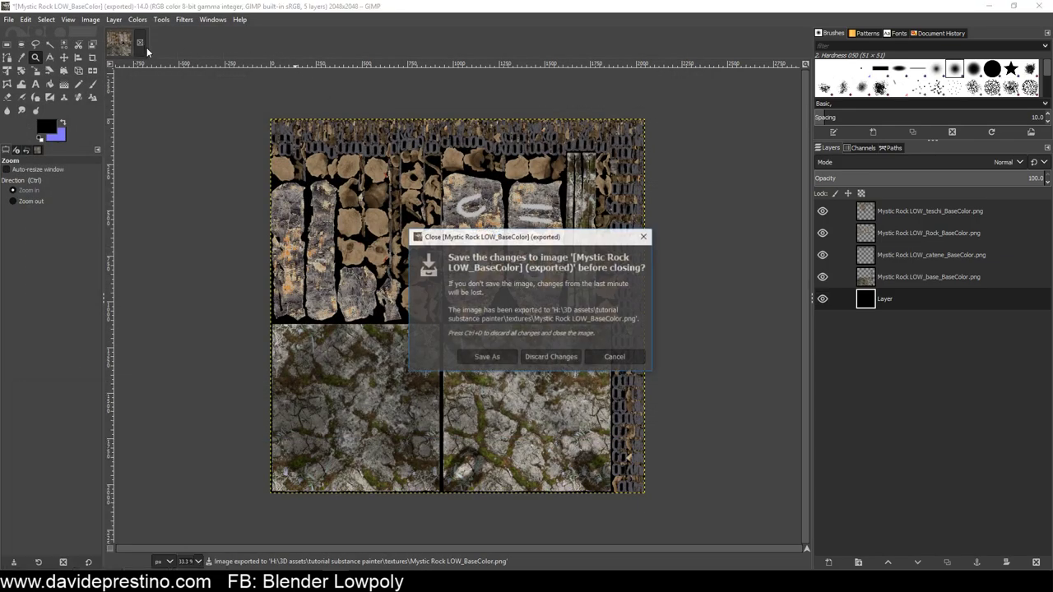
pyautogui.click(534, 359)
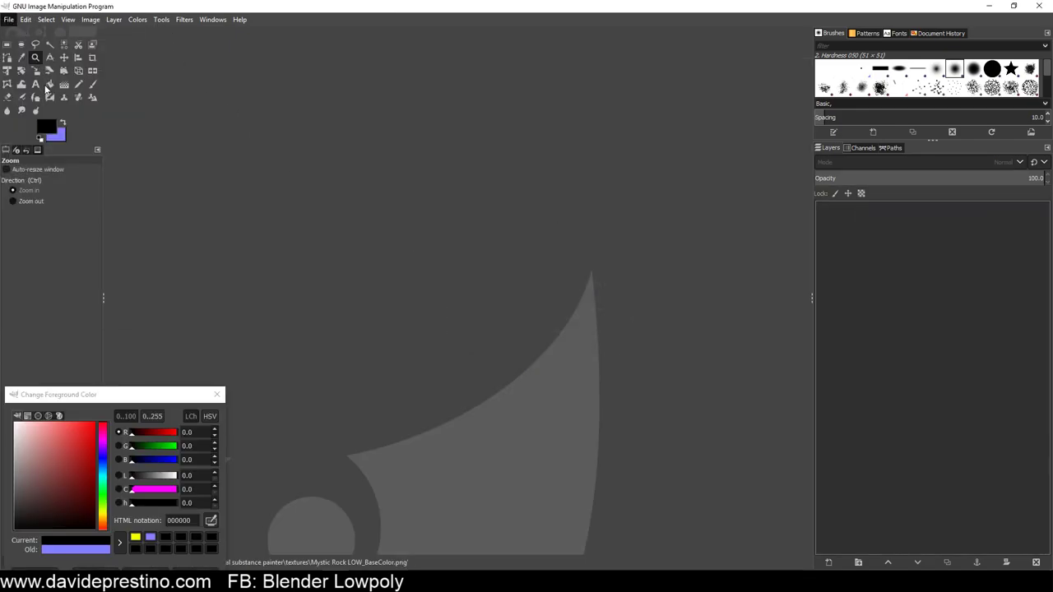
# Load the base, catene, Rock and teschi Emissive PNGs as layers of one image
pyautogui.click(8, 19)
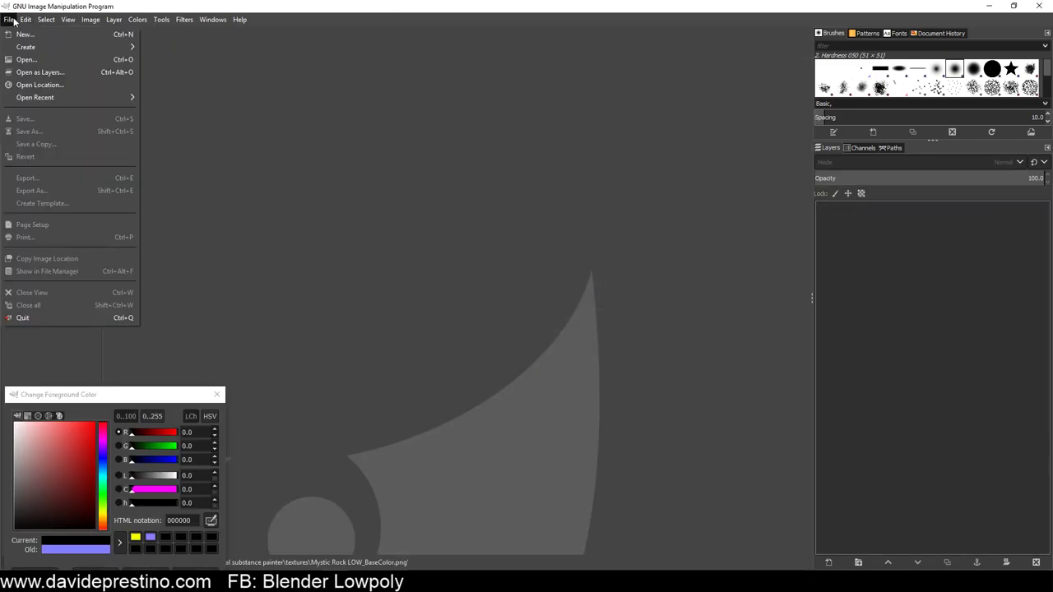
pyautogui.click(33, 73)
pyautogui.click(353, 134)
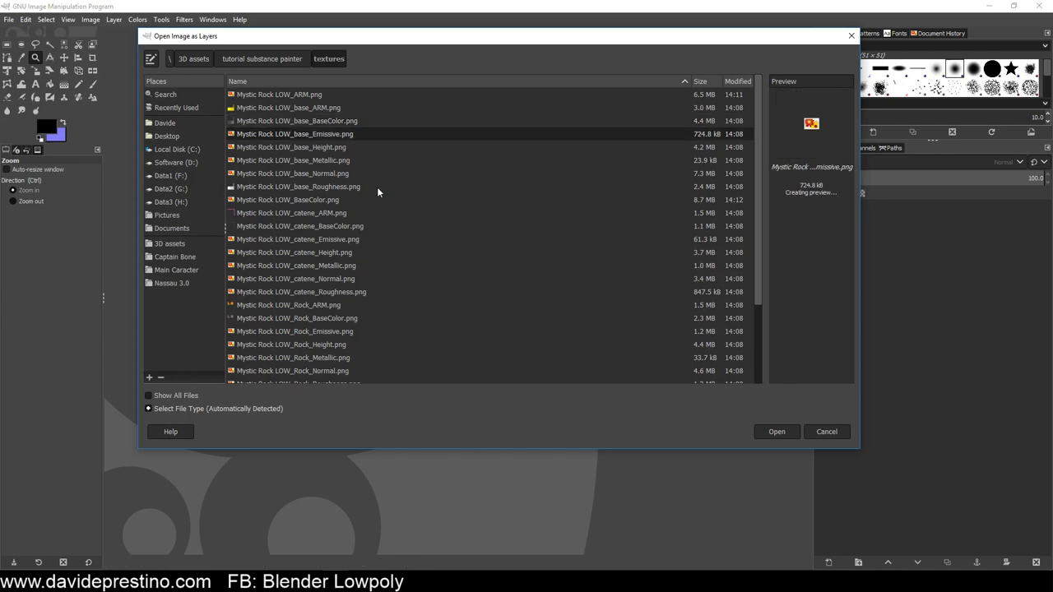
pyautogui.keyDown('ctrl'); pyautogui.click(404, 239); pyautogui.keyUp('ctrl')
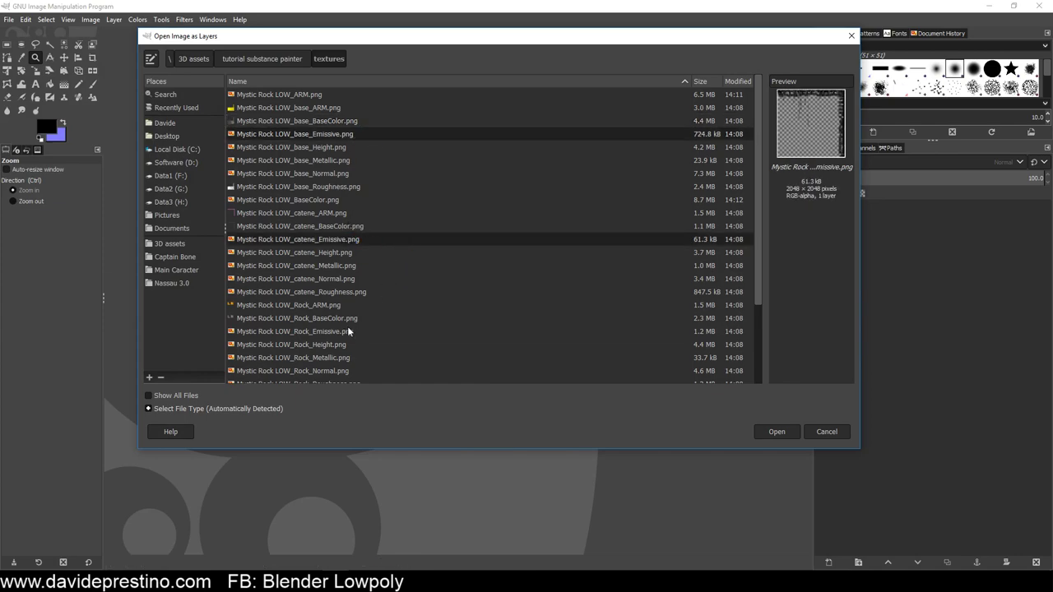
pyautogui.keyDown('ctrl'); pyautogui.click(375, 331); pyautogui.keyUp('ctrl')
pyautogui.scroll(-3, 381, 329)
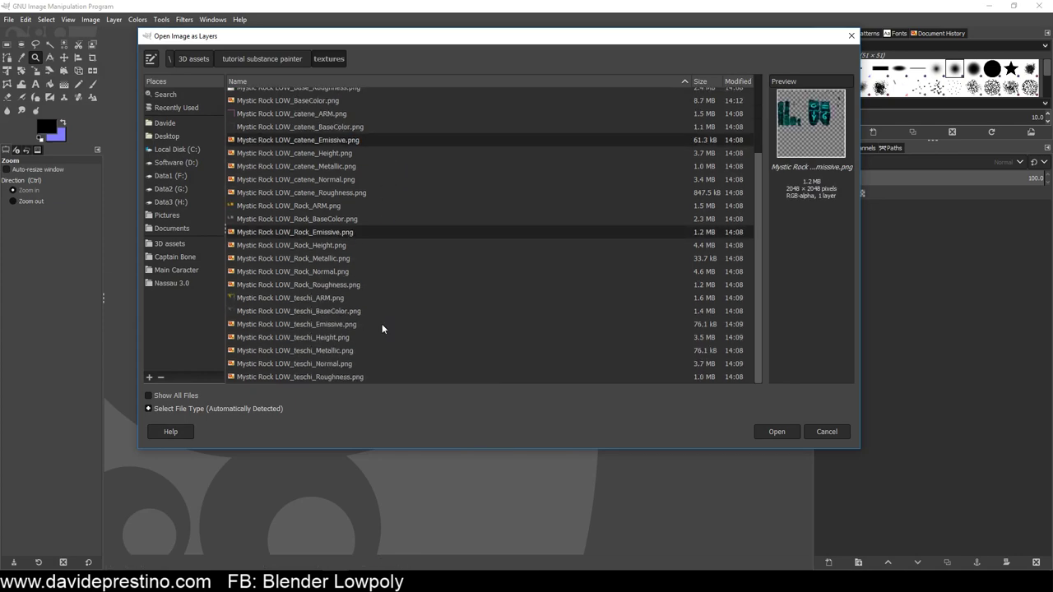
pyautogui.keyDown('ctrl'); pyautogui.click(330, 324); pyautogui.keyUp('ctrl')
pyautogui.click(781, 434)
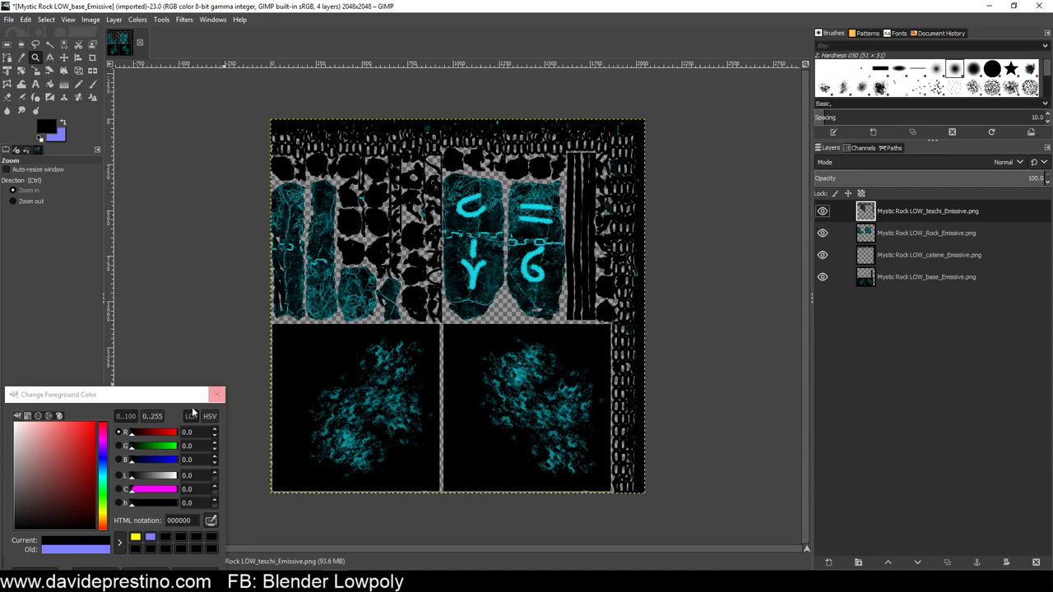
pyautogui.click(829, 562)
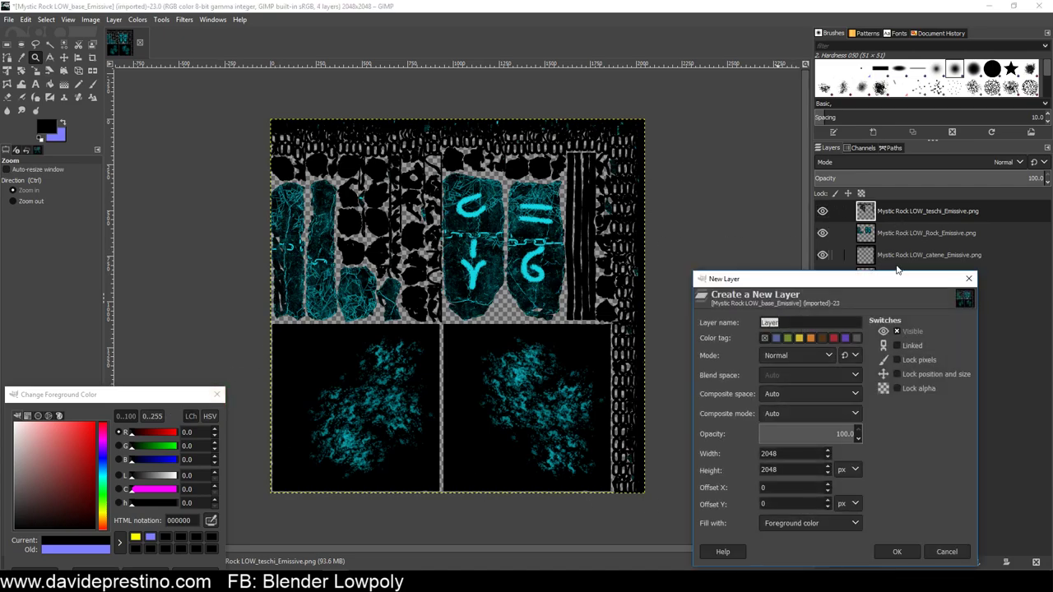
# Add a black bottom layer and shorten the export name to Mystic Rock LOW_Emissive.png
pyautogui.click(885, 552)
pyautogui.moveTo(895, 211); pyautogui.dragTo(912, 314)
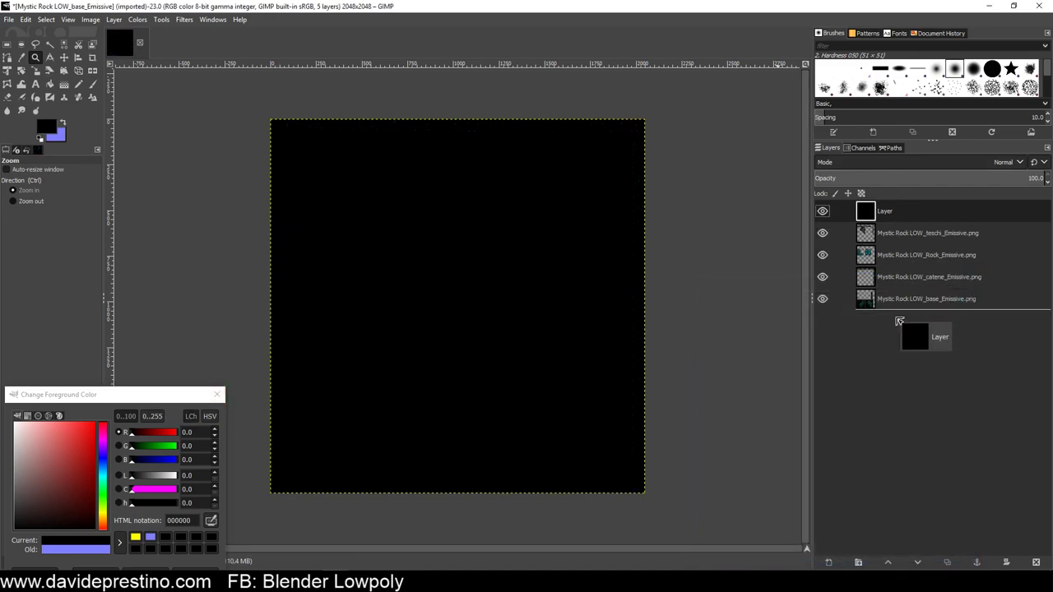
pyautogui.click(8, 19)
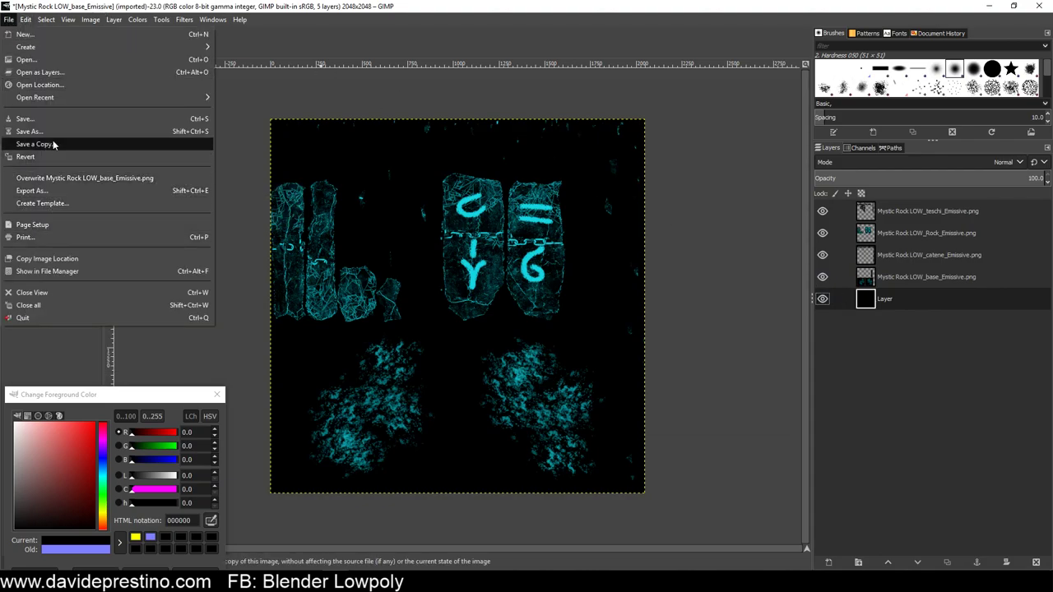
pyautogui.click(12, 191)
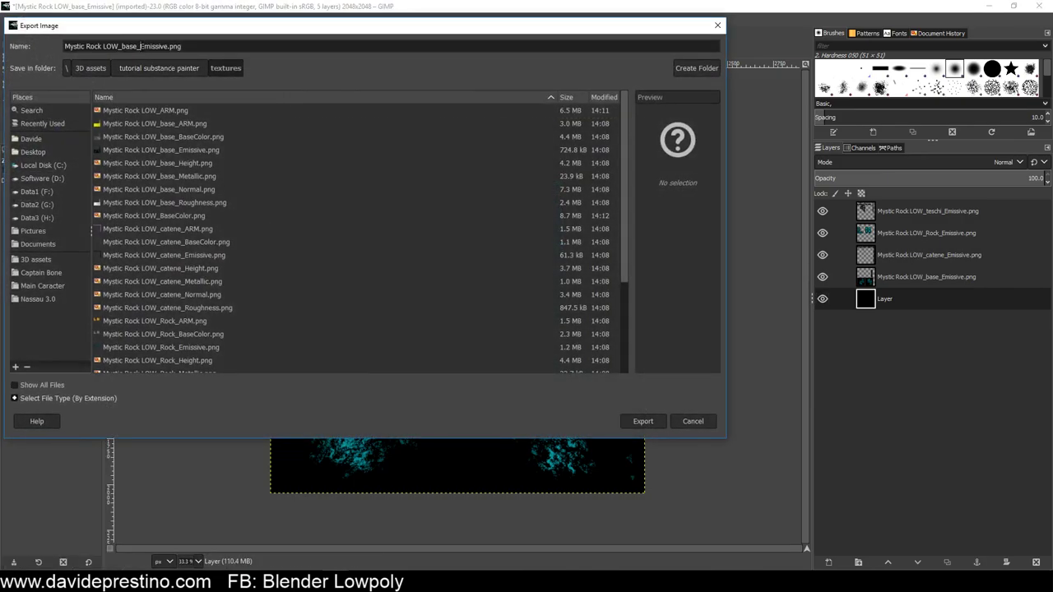
pyautogui.moveTo(141, 46); pyautogui.dragTo(125, 46)
pyautogui.press('BackSpace')
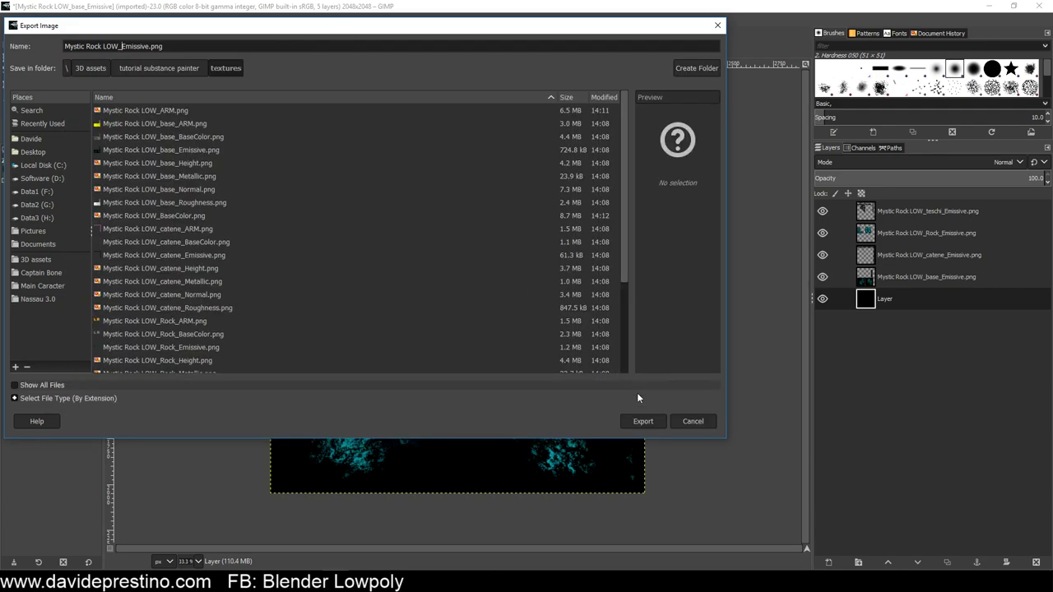
# Export the Emissive PNG and close the image without saving changes
pyautogui.click(650, 421)
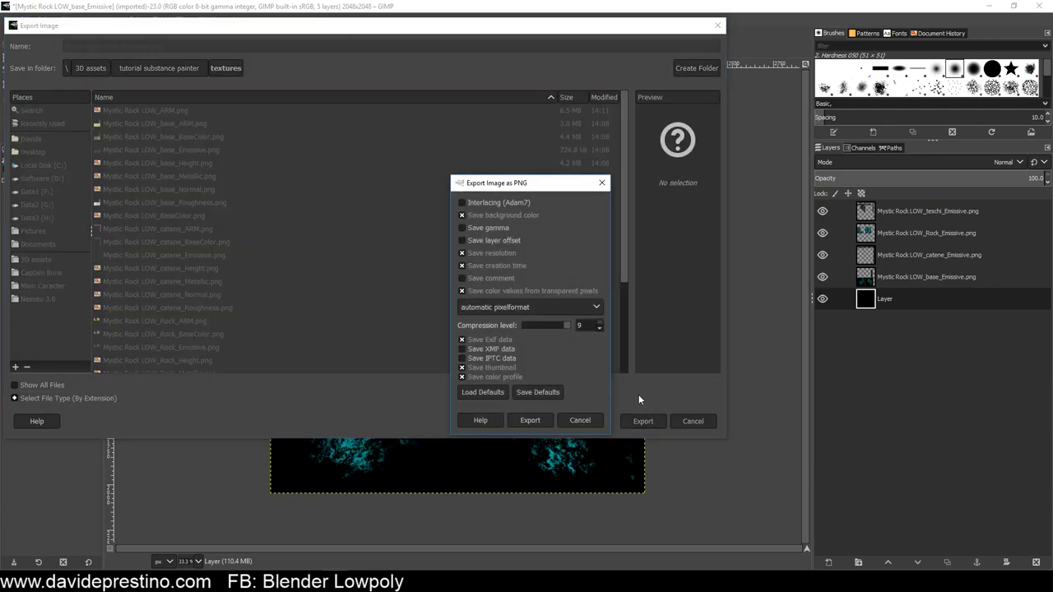
pyautogui.click(528, 420)
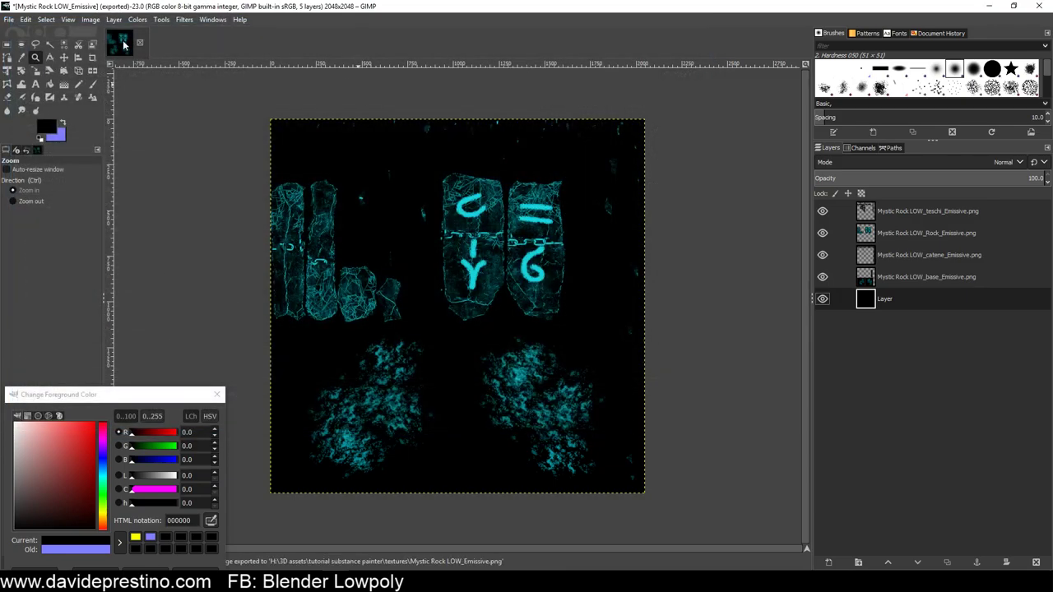
pyautogui.click(140, 42)
pyautogui.click(537, 356)
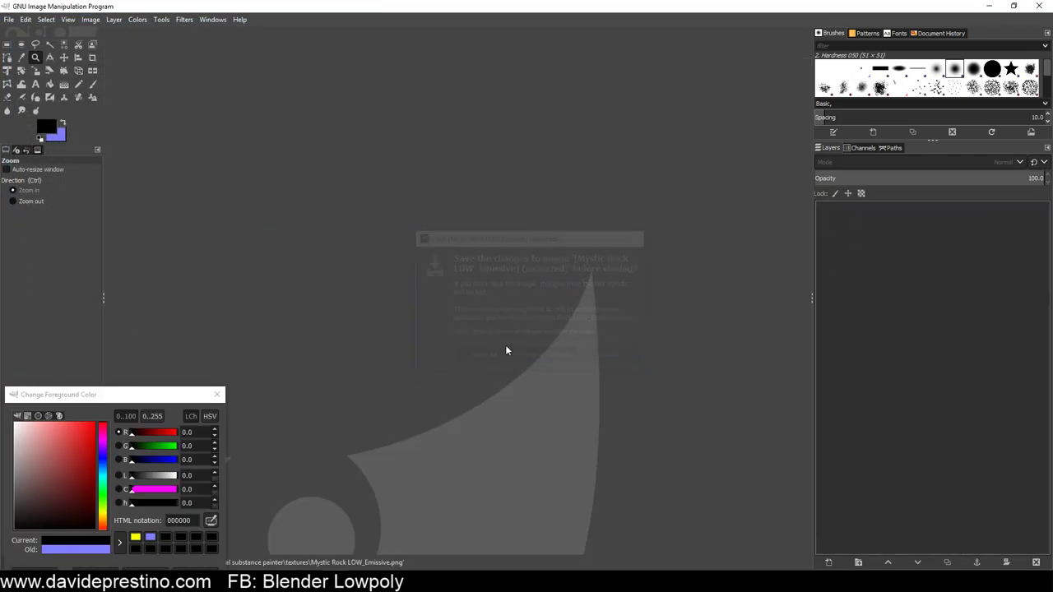
pyautogui.click(8, 18)
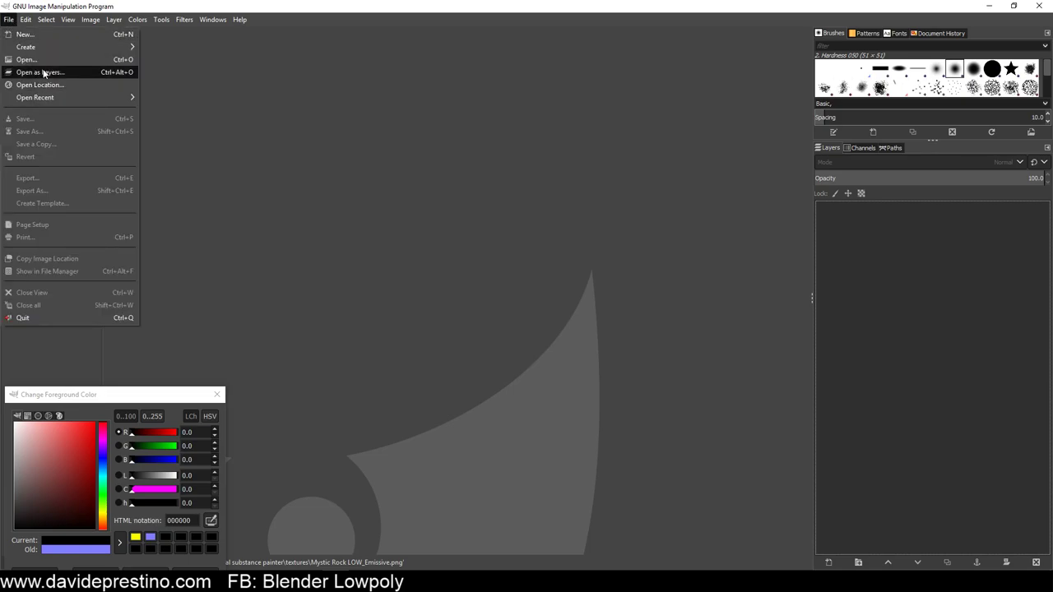
pyautogui.click(44, 72)
# Select the base, catene, Rock and teschi Height PNGs and load them as layers
pyautogui.click(342, 147)
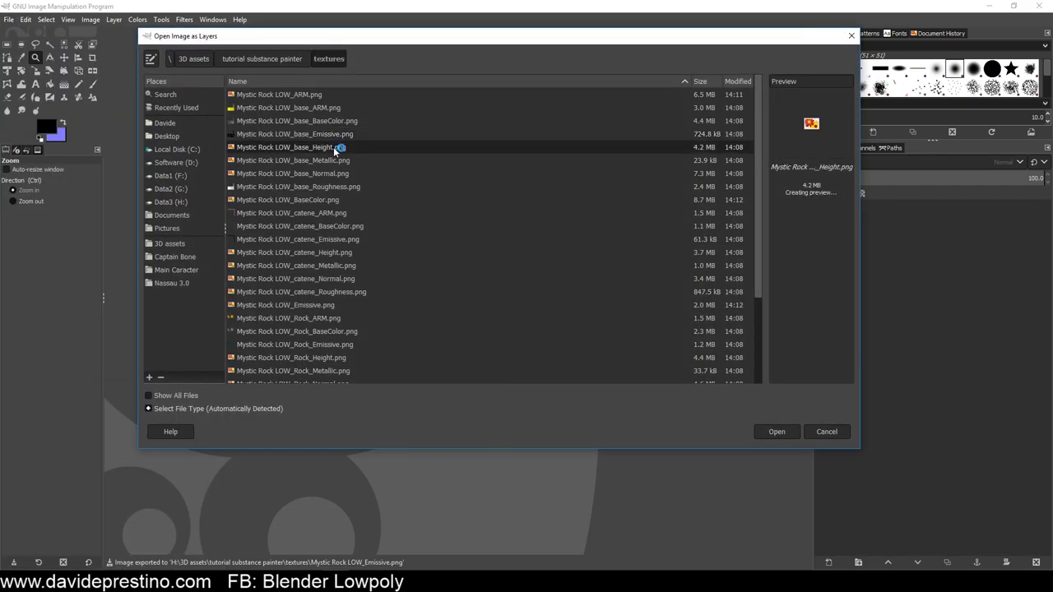
pyautogui.keyDown('ctrl'); pyautogui.click(335, 251); pyautogui.keyUp('ctrl')
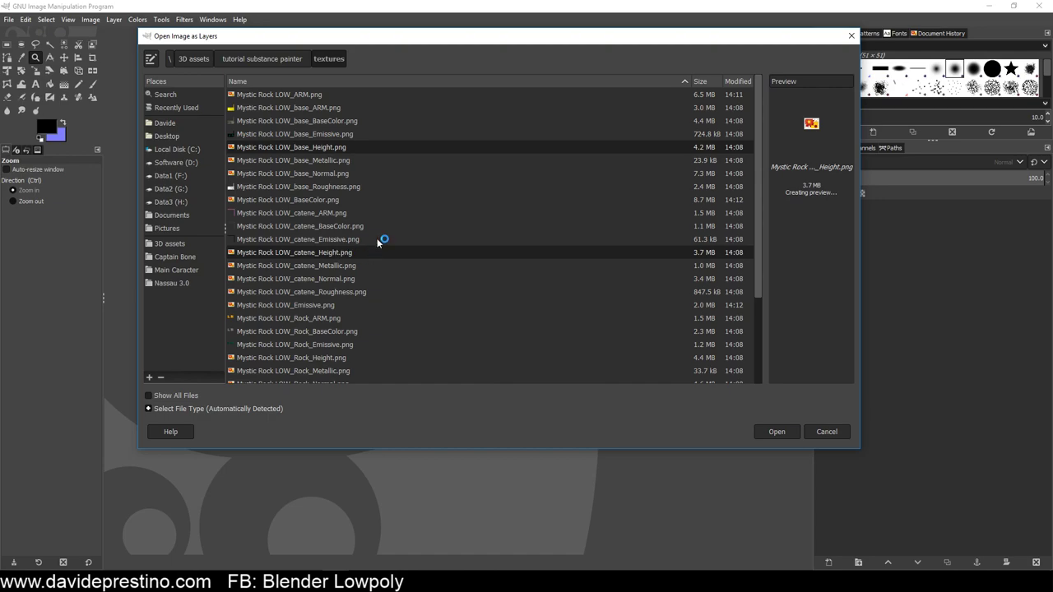
pyautogui.keyDown('ctrl'); pyautogui.click(330, 359); pyautogui.keyUp('ctrl')
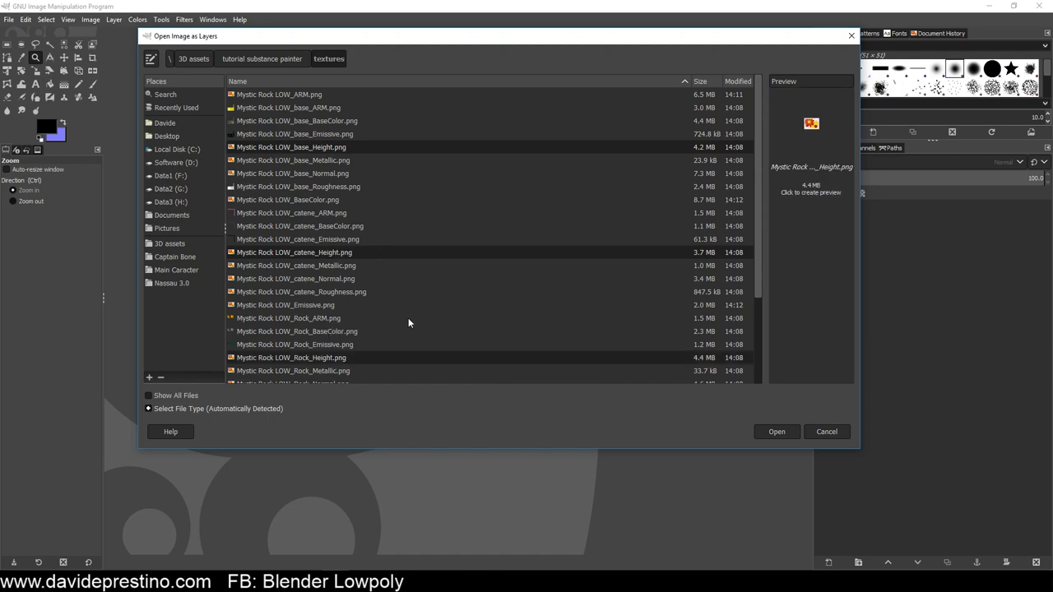
pyautogui.scroll(-3, 408, 317)
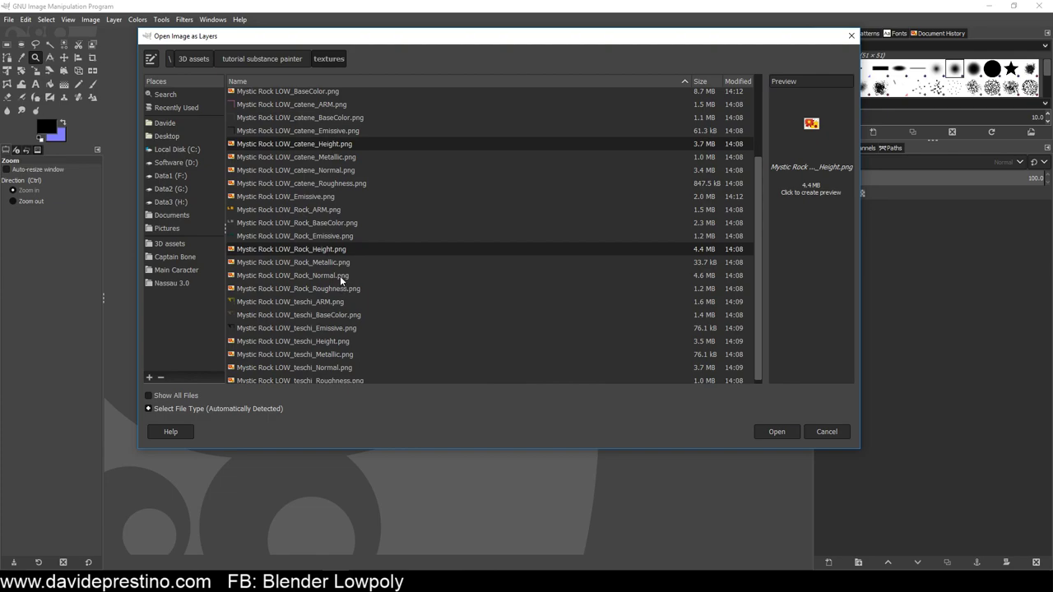
pyautogui.keyDown('ctrl'); pyautogui.click(344, 336); pyautogui.keyUp('ctrl')
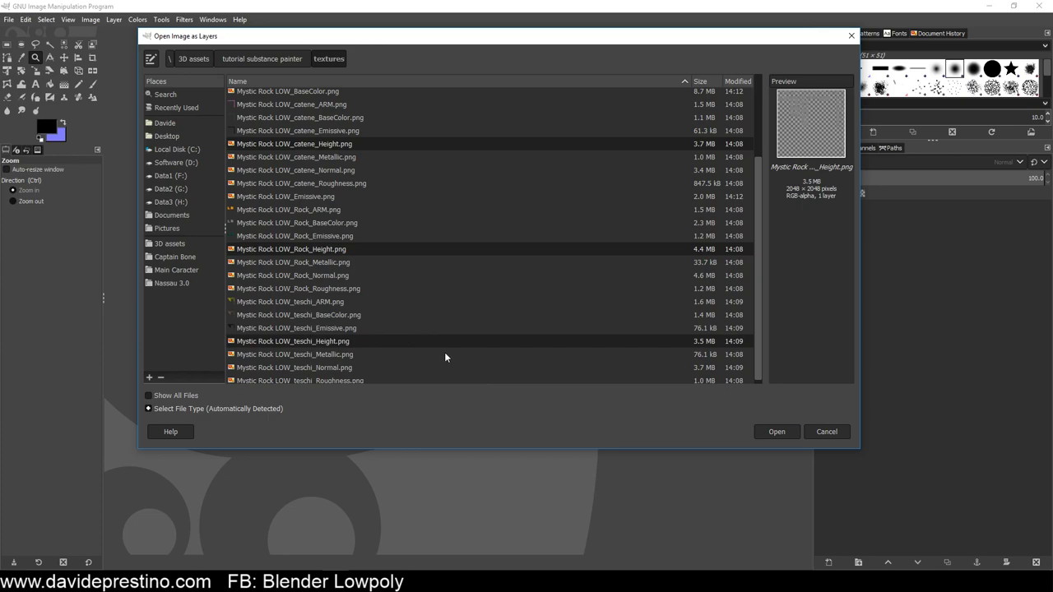
pyautogui.click(783, 430)
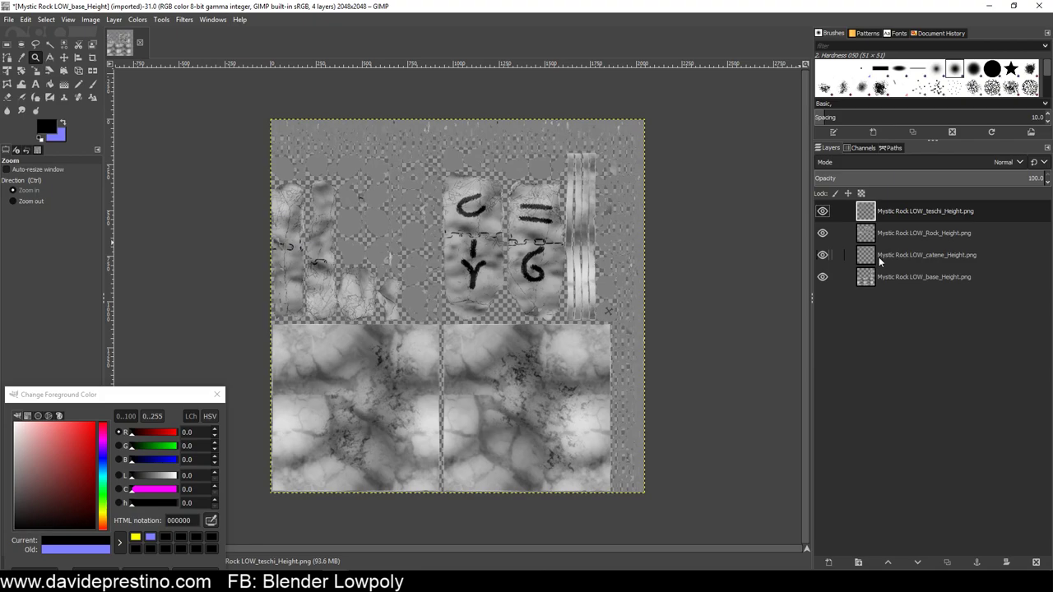
# Add a black-filled layer beneath all the height layers
pyautogui.click(829, 562)
pyautogui.click(894, 551)
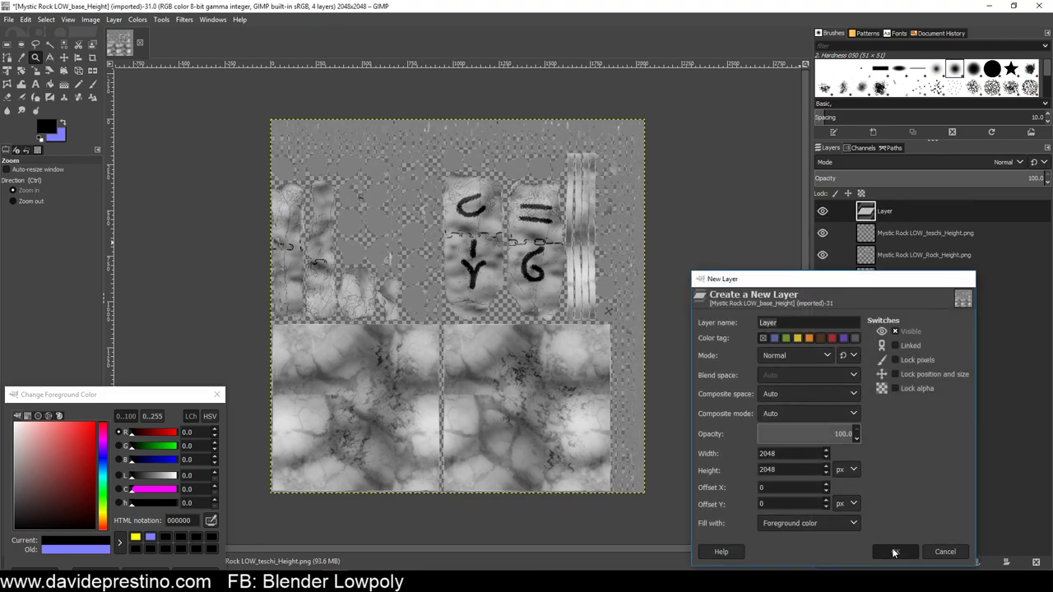
pyautogui.moveTo(894, 215); pyautogui.dragTo(892, 306)
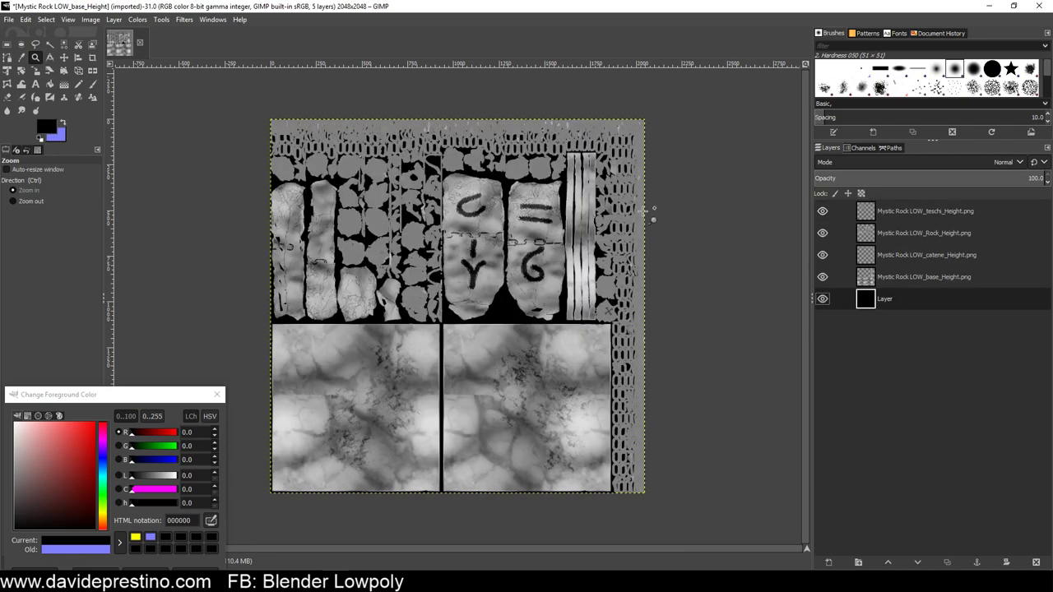
# Export as Mystic Rock LOW_Height.png, then close the image discarding changes
pyautogui.click(9, 19)
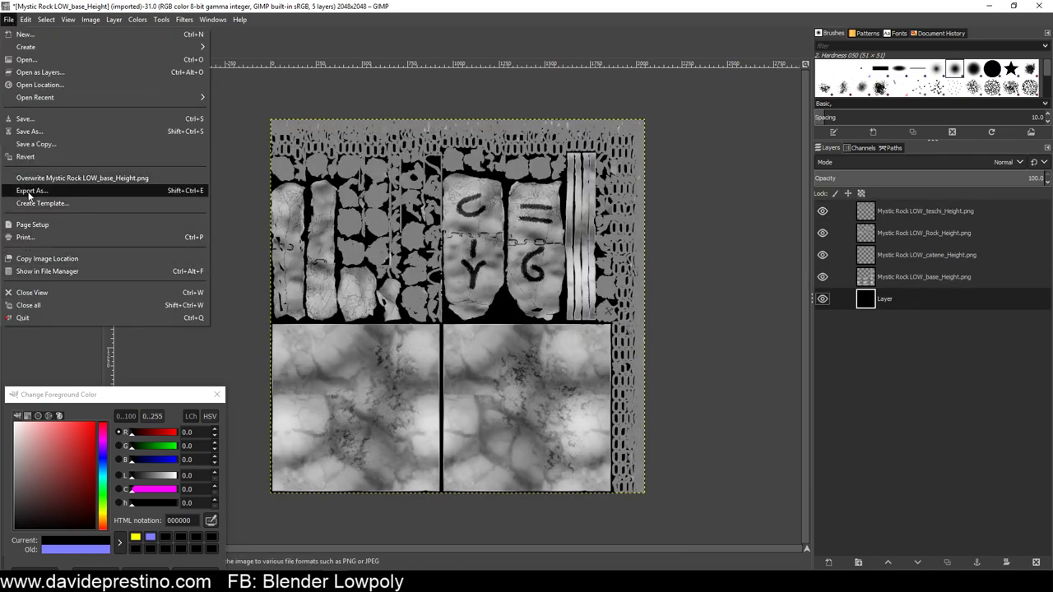
pyautogui.click(31, 190)
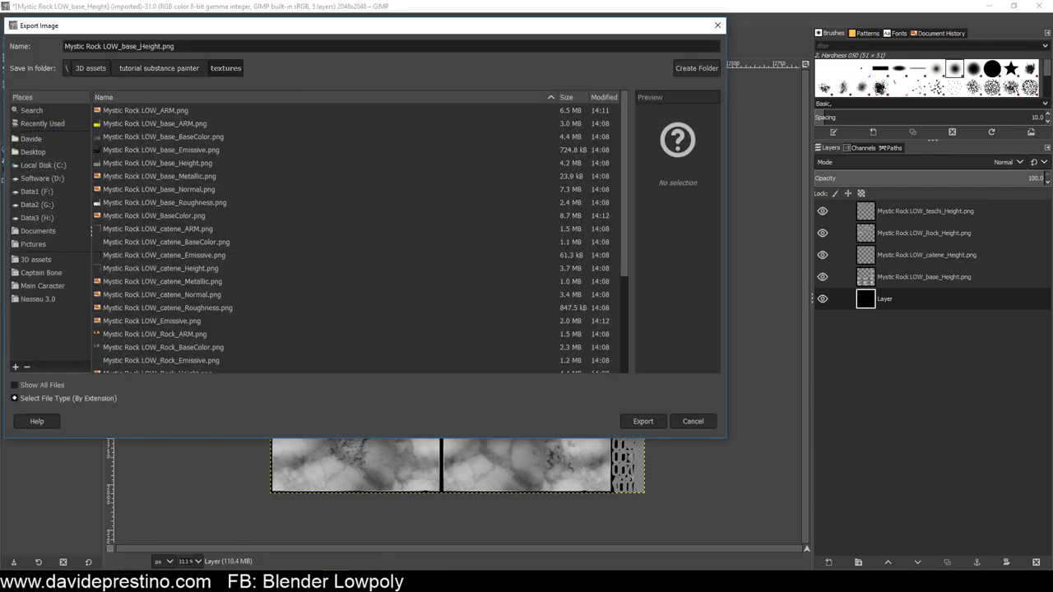
pyautogui.moveTo(140, 46); pyautogui.dragTo(123, 46)
pyautogui.press('BackSpace')
pyautogui.click(639, 422)
pyautogui.click(528, 419)
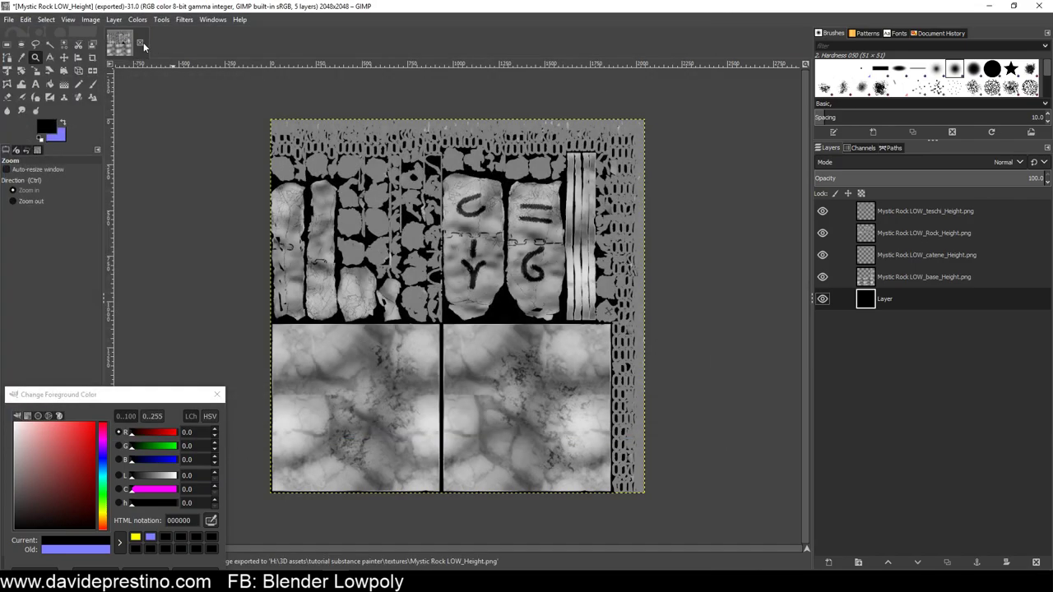
pyautogui.click(140, 44)
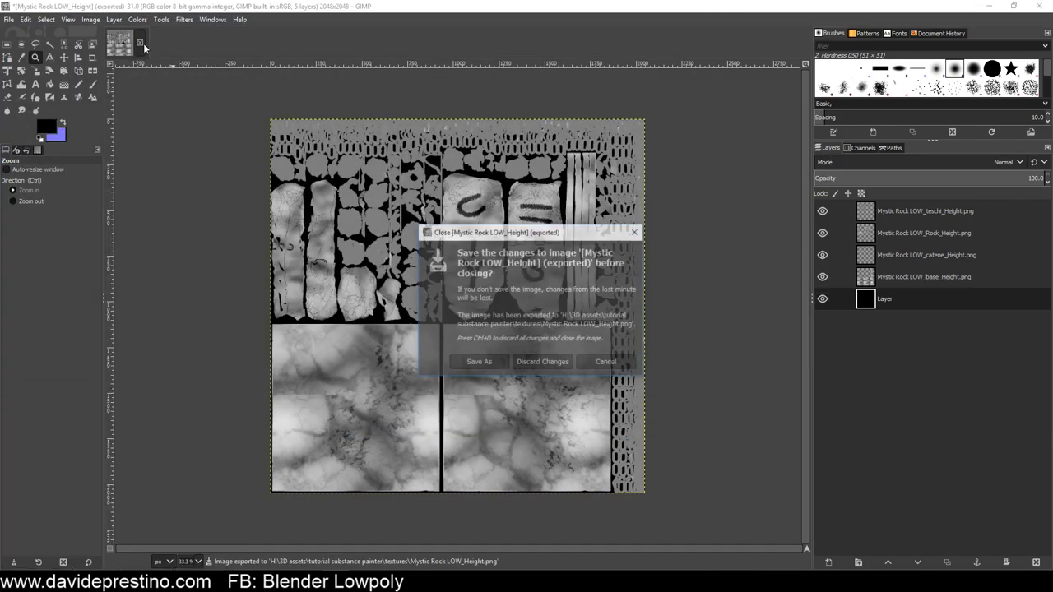
pyautogui.click(524, 363)
pyautogui.click(10, 20)
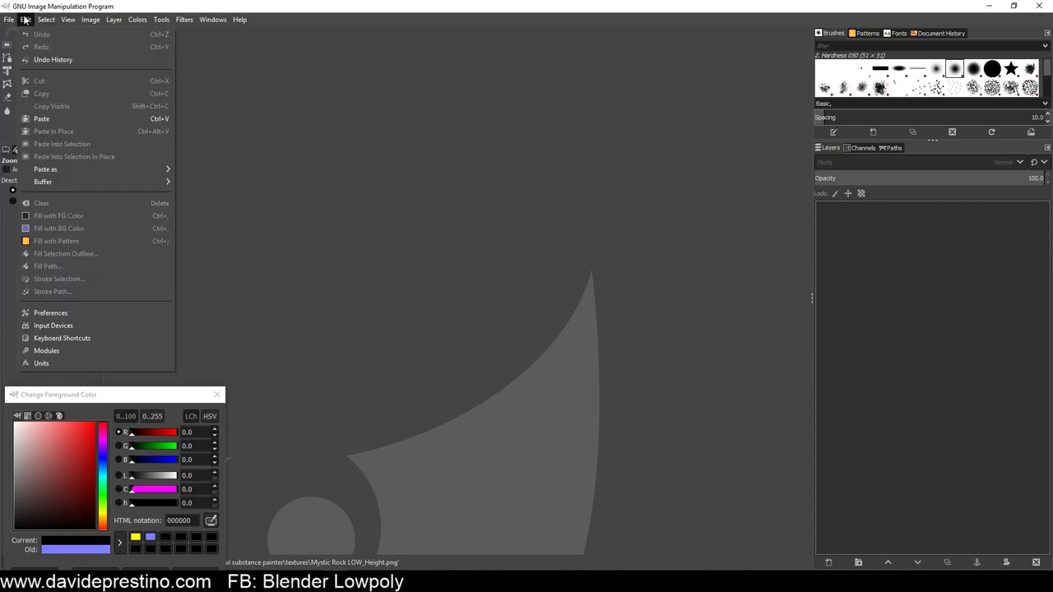
# Select the base, catene, Rock and teschi Metallic maps in the Open as Layers chooser
pyautogui.click(42, 75)
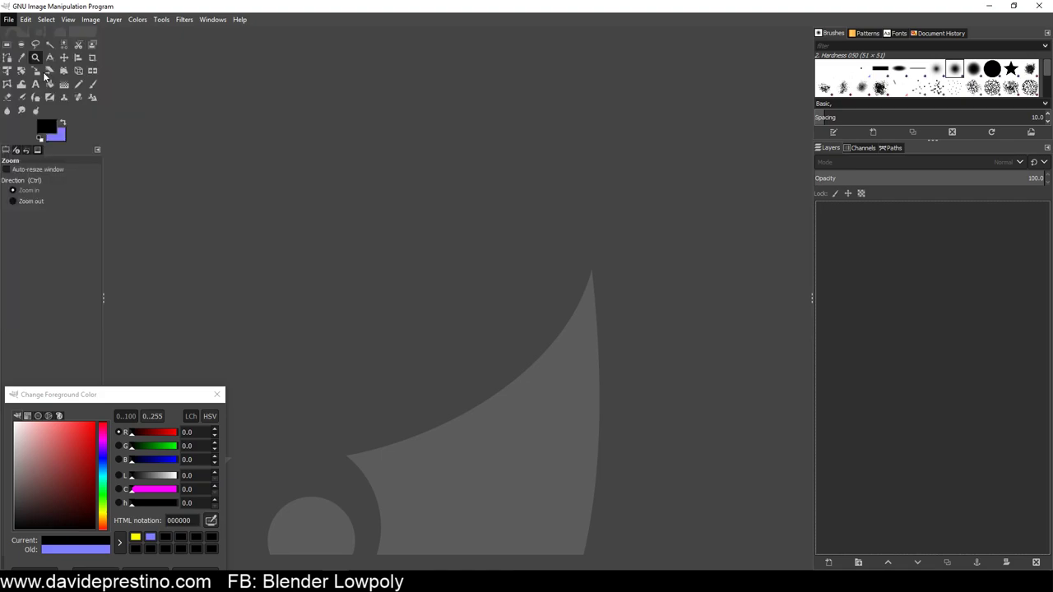
pyautogui.click(335, 161)
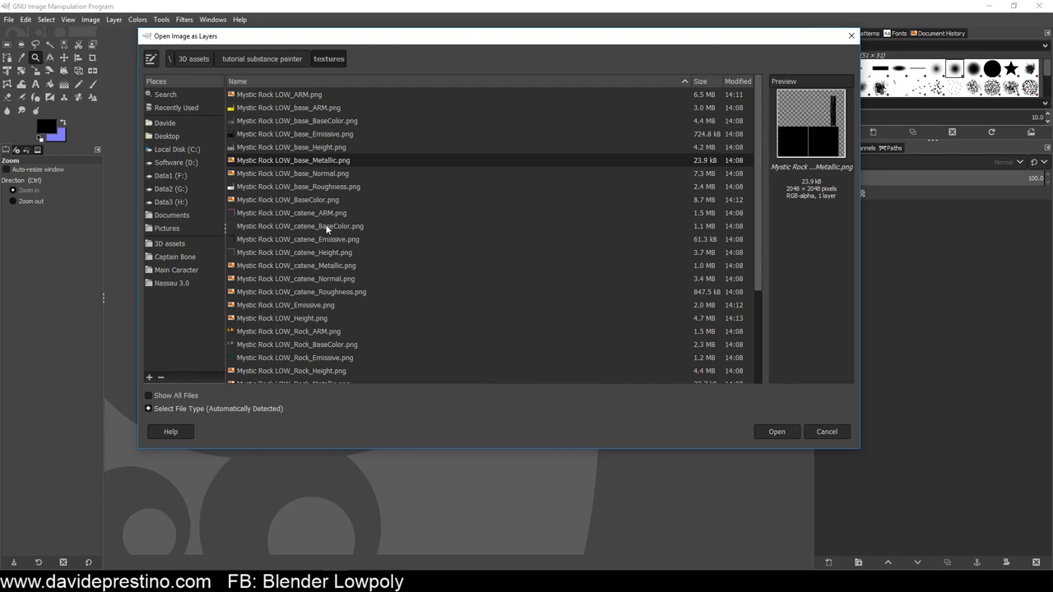
pyautogui.keyDown('ctrl'); pyautogui.click(338, 265); pyautogui.keyUp('ctrl')
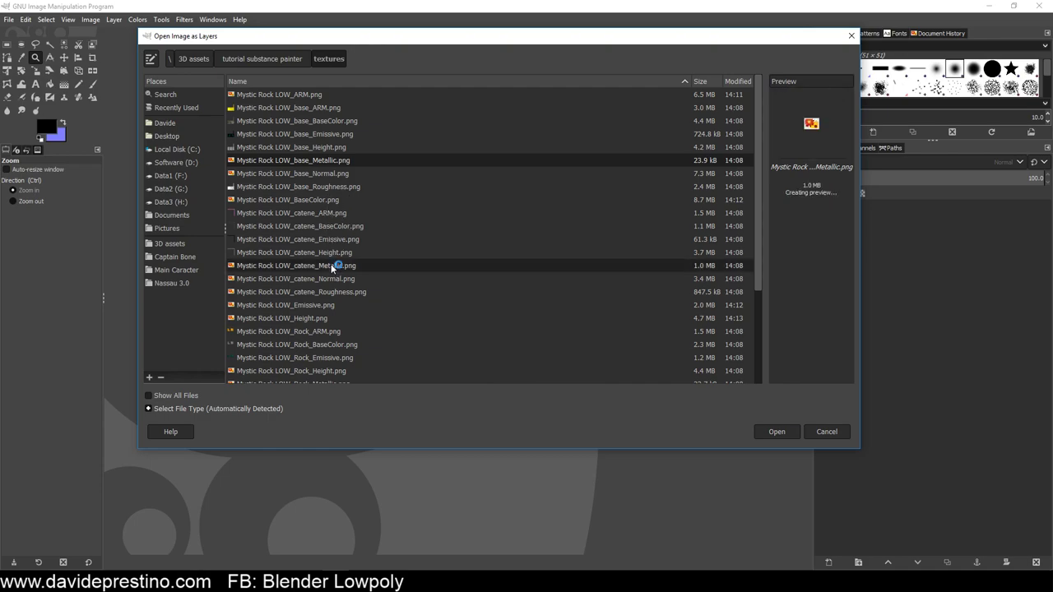
pyautogui.scroll(-5, 350, 354)
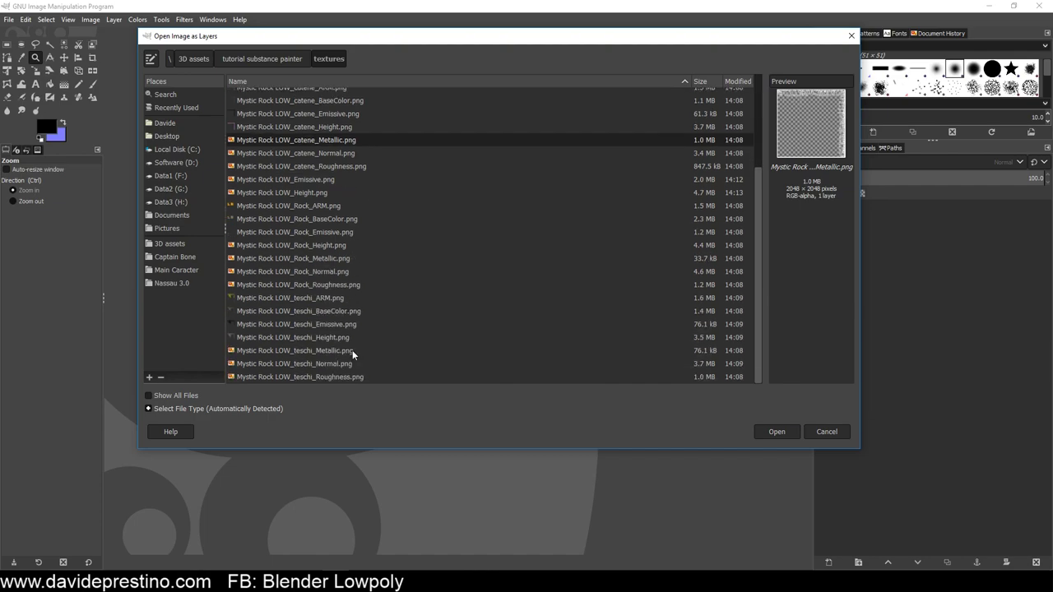
pyautogui.keyDown('ctrl'); pyautogui.click(322, 257); pyautogui.keyUp('ctrl')
pyautogui.click(335, 348)
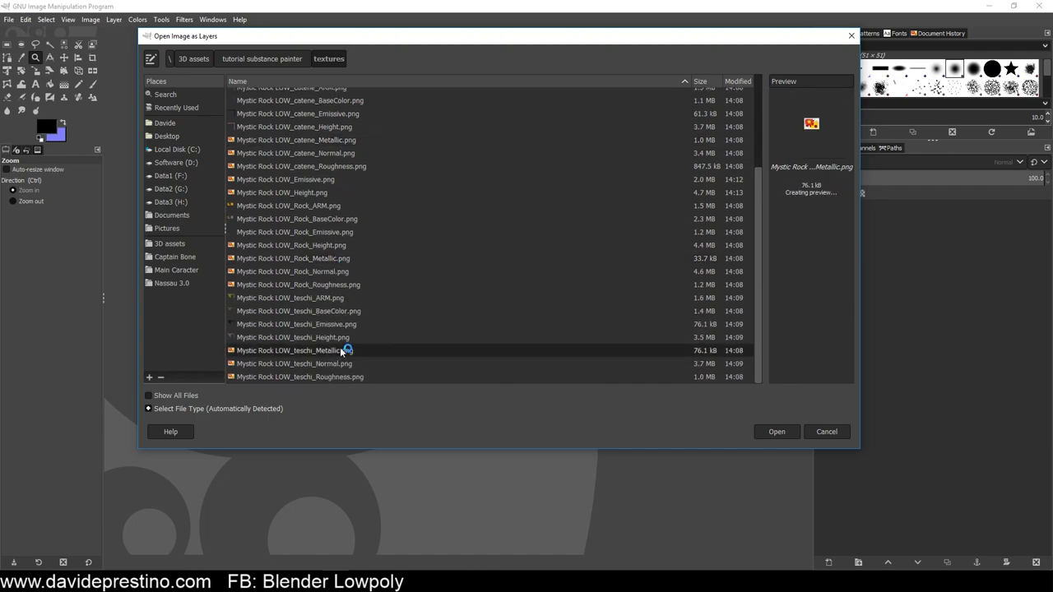
# Re-add the Rock, catene and base Metallic maps and load all four as layers
pyautogui.scroll(3, 370, 274)
pyautogui.scroll(-3, 370, 274)
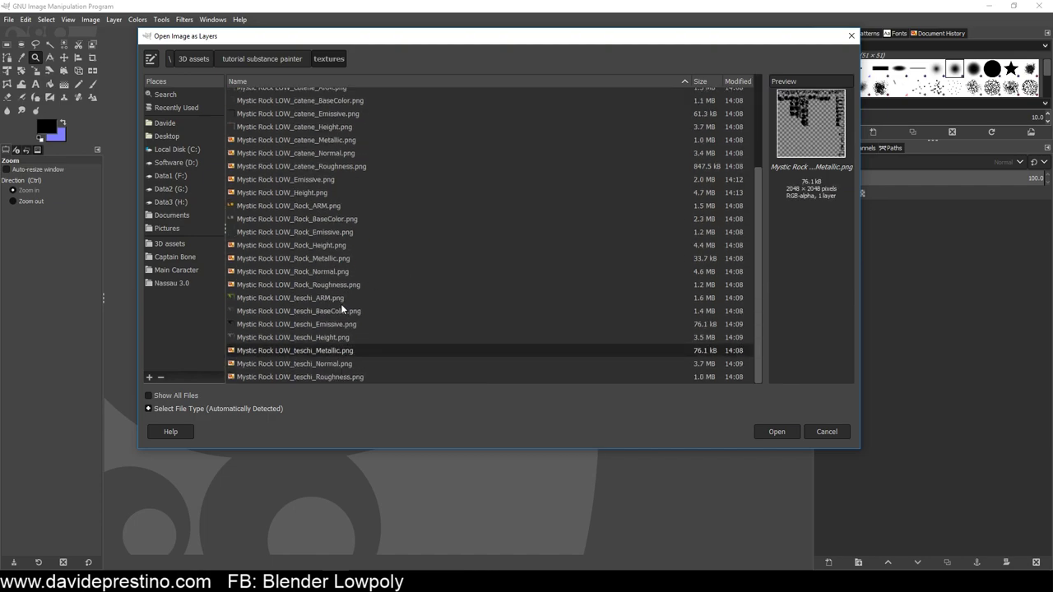
pyautogui.keyDown('ctrl'); pyautogui.click(327, 258); pyautogui.keyUp('ctrl')
pyautogui.scroll(3, 391, 237)
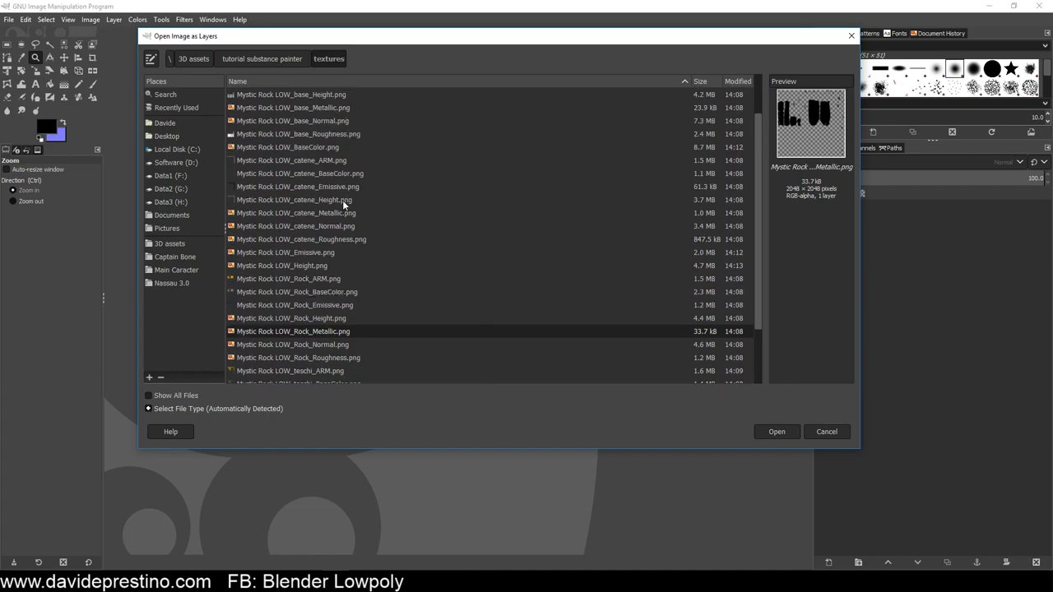
pyautogui.keyDown('ctrl'); pyautogui.click(341, 207); pyautogui.keyUp('ctrl')
pyautogui.scroll(3, 399, 193)
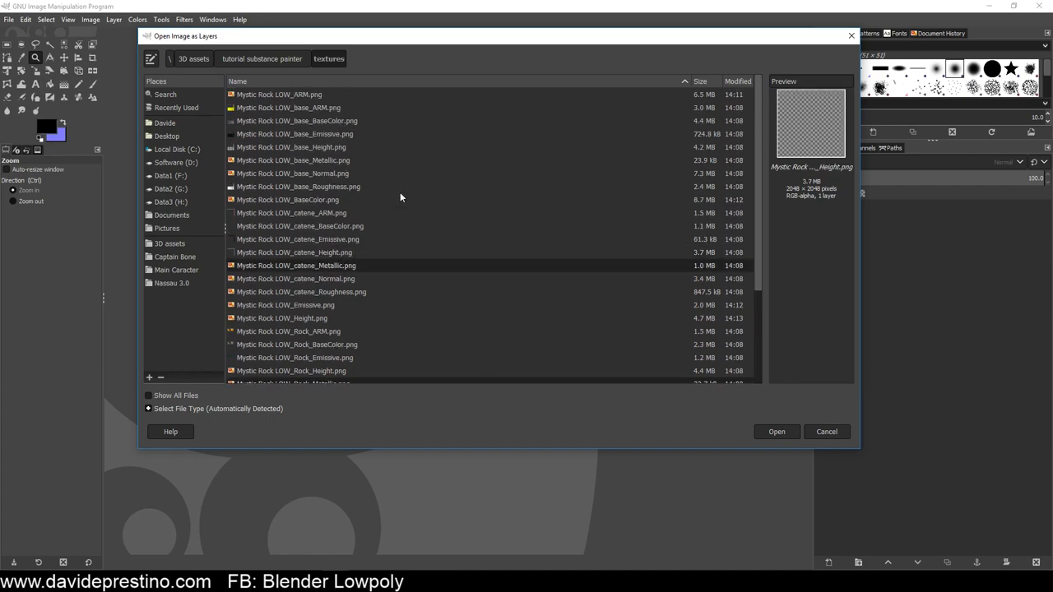
pyautogui.keyDown('ctrl'); pyautogui.click(337, 161); pyautogui.keyUp('ctrl')
pyautogui.scroll(-5, 347, 141)
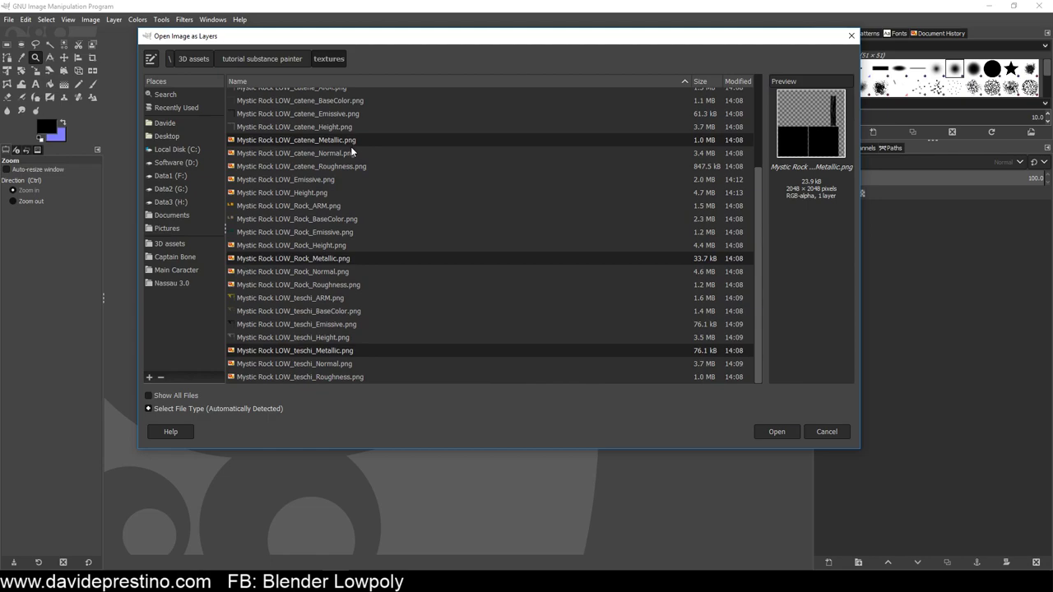
pyautogui.click(778, 431)
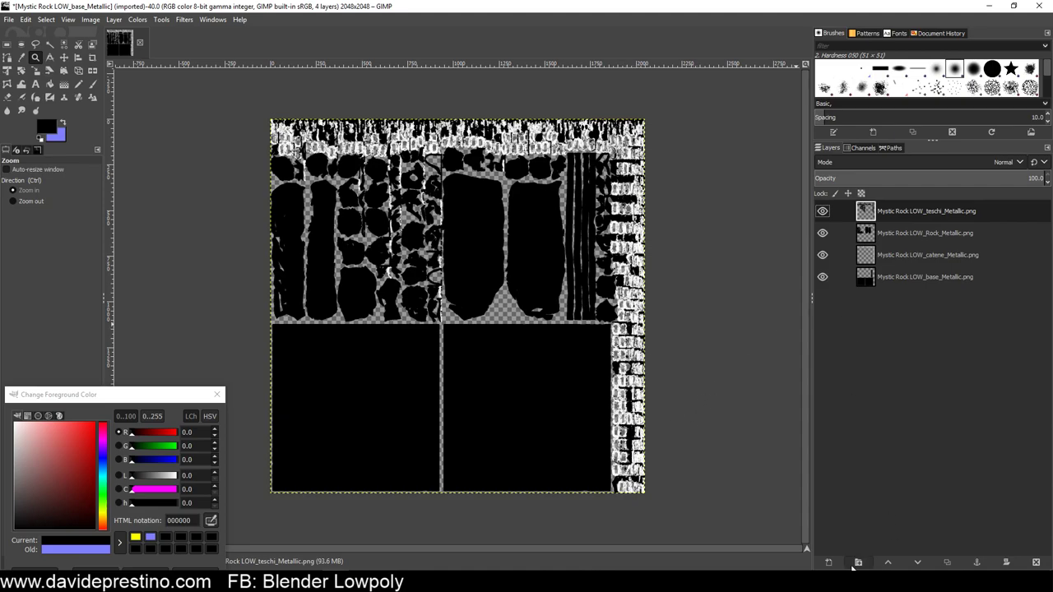
# Add a new black layer and move it to the bottom of the Metallic stack
pyautogui.click(828, 563)
pyautogui.click(895, 551)
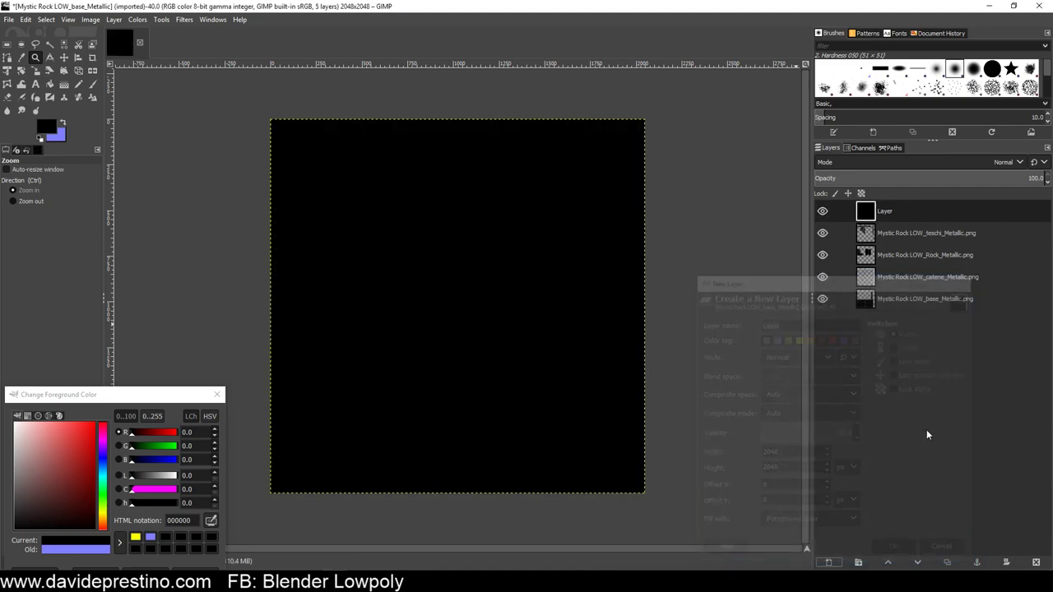
pyautogui.moveTo(892, 216); pyautogui.dragTo(895, 302)
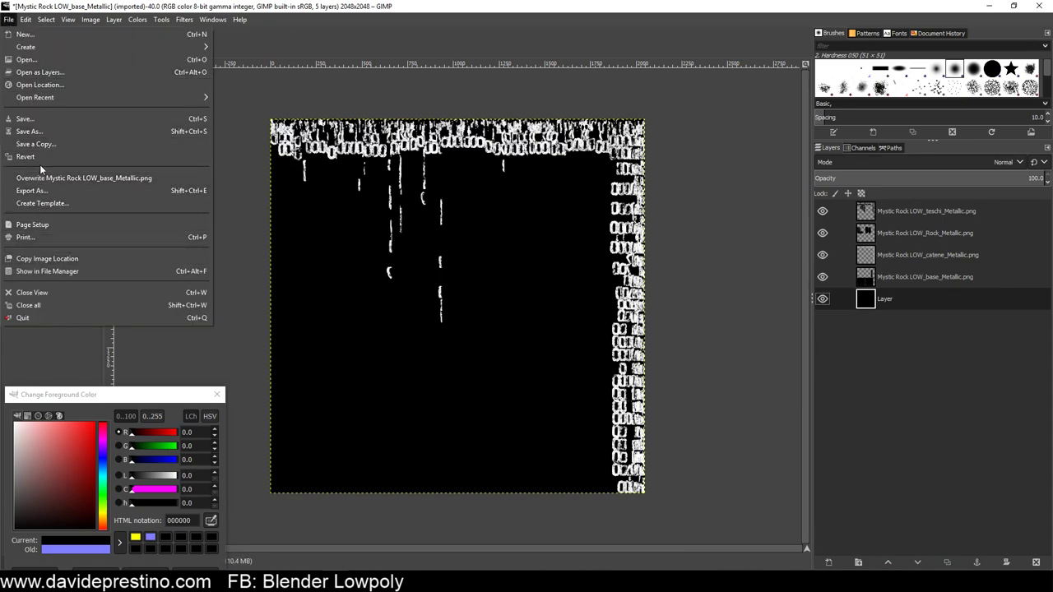
# Export the image as Mystic Rock LOW_Metallic.png, removing 'base_' from the file name
pyautogui.click(44, 192)
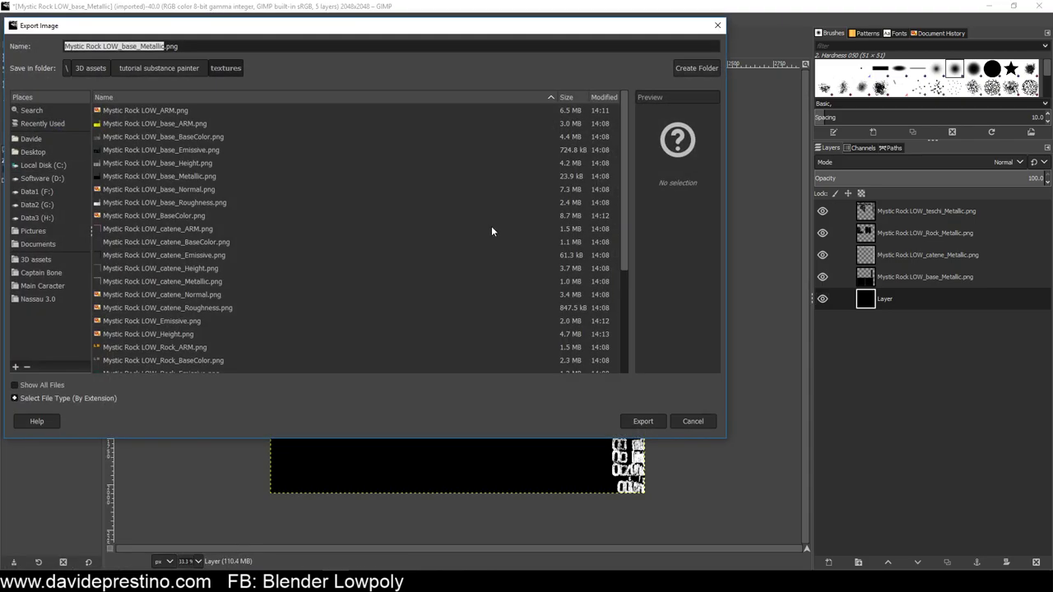
pyautogui.click(141, 46)
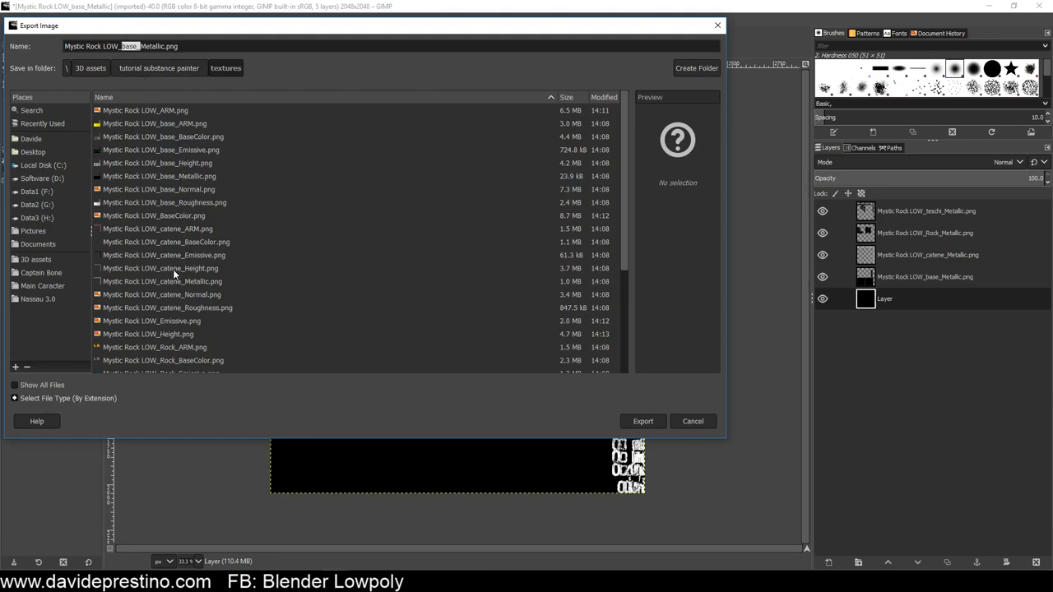
pyautogui.press('BackSpace')
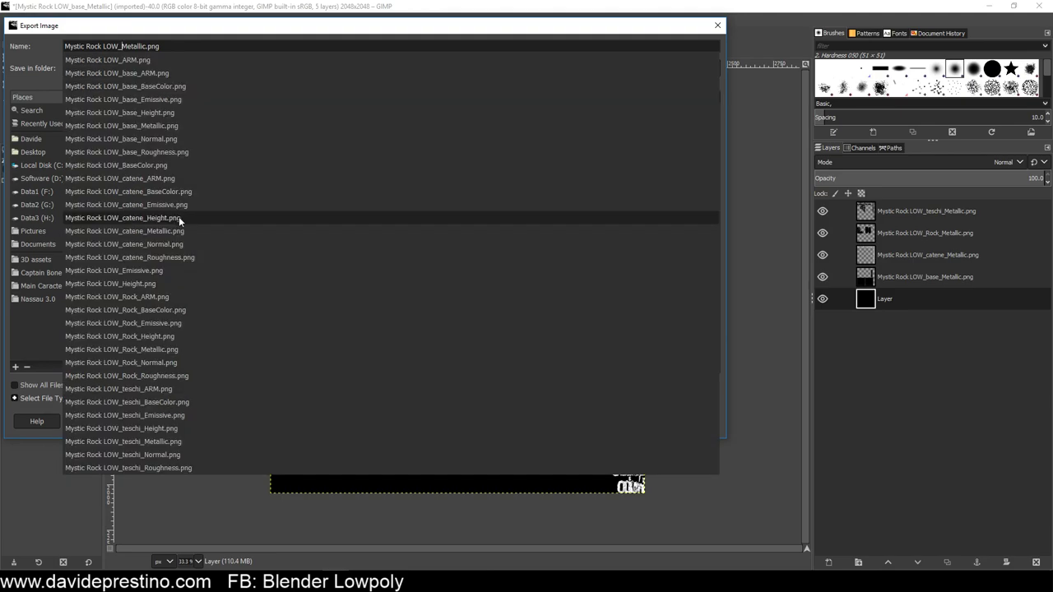
pyautogui.click(208, 29)
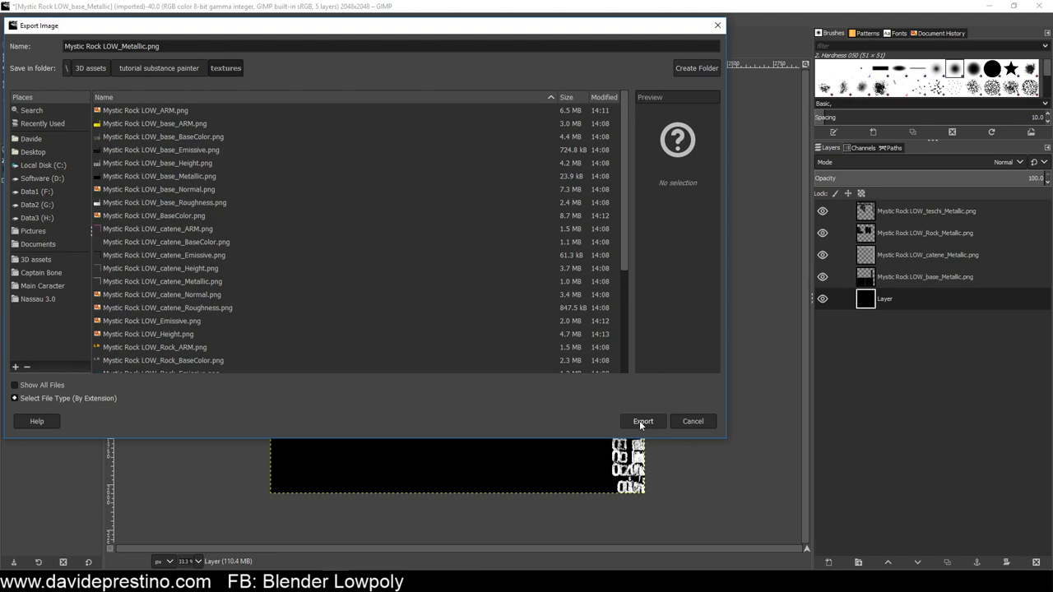
pyautogui.click(641, 424)
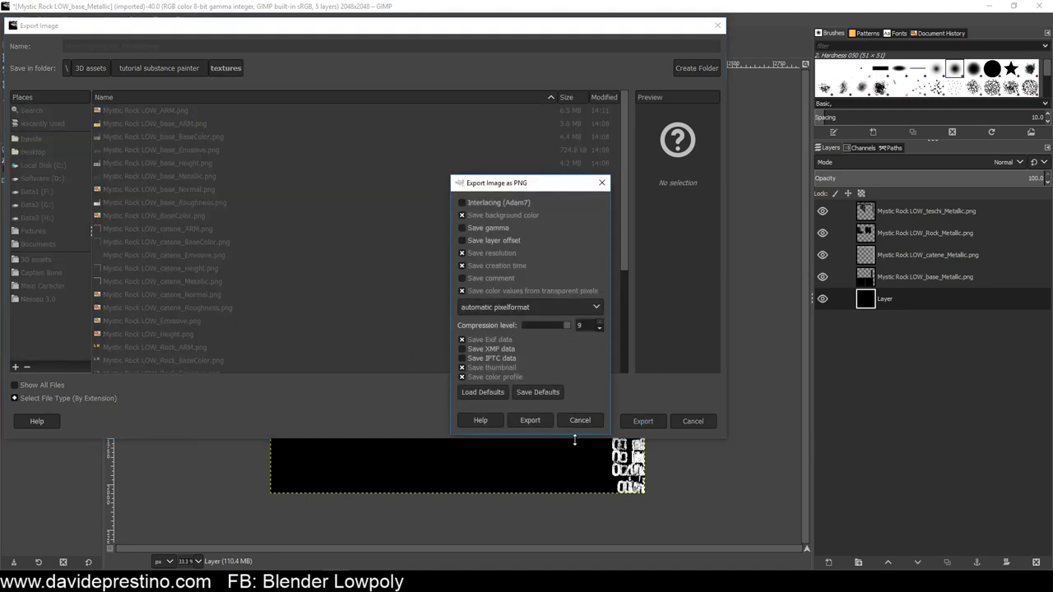
pyautogui.click(530, 420)
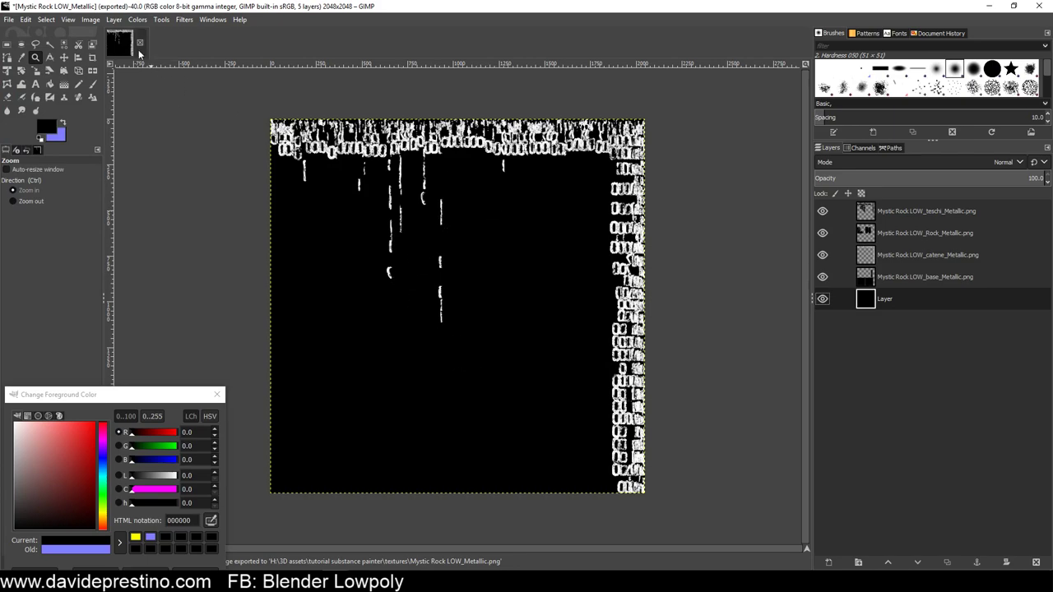
# Close the Metallic image without saving changes
pyautogui.click(140, 42)
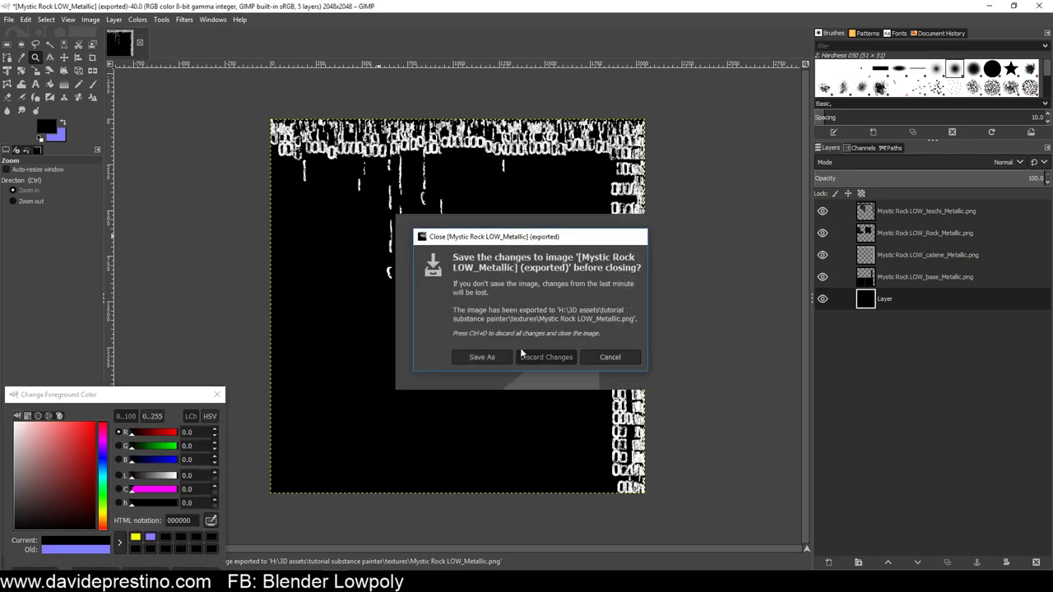
pyautogui.click(538, 356)
pyautogui.click(9, 19)
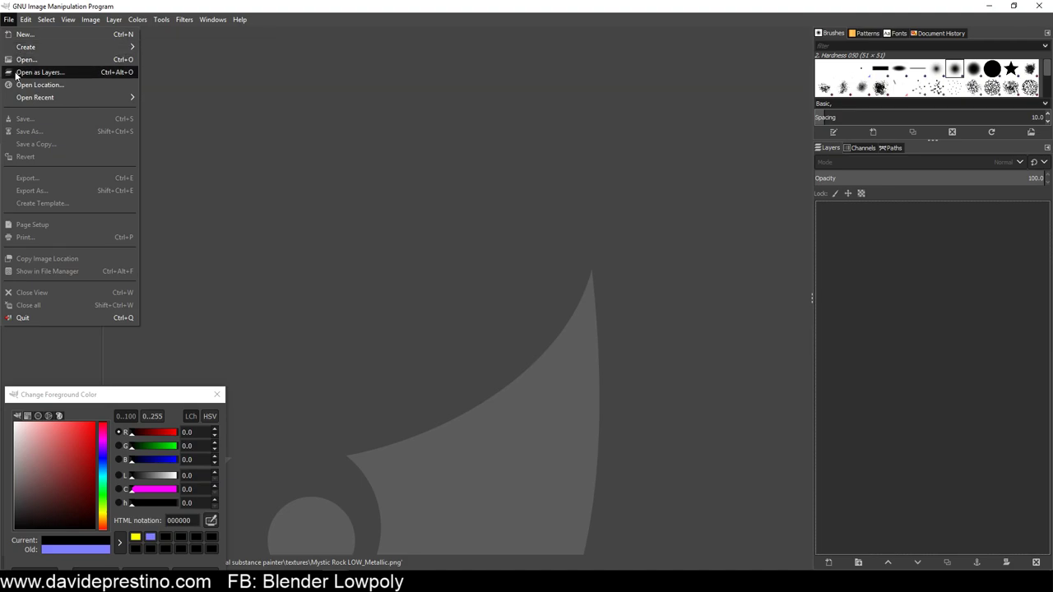
pyautogui.moveTo(26, 46)
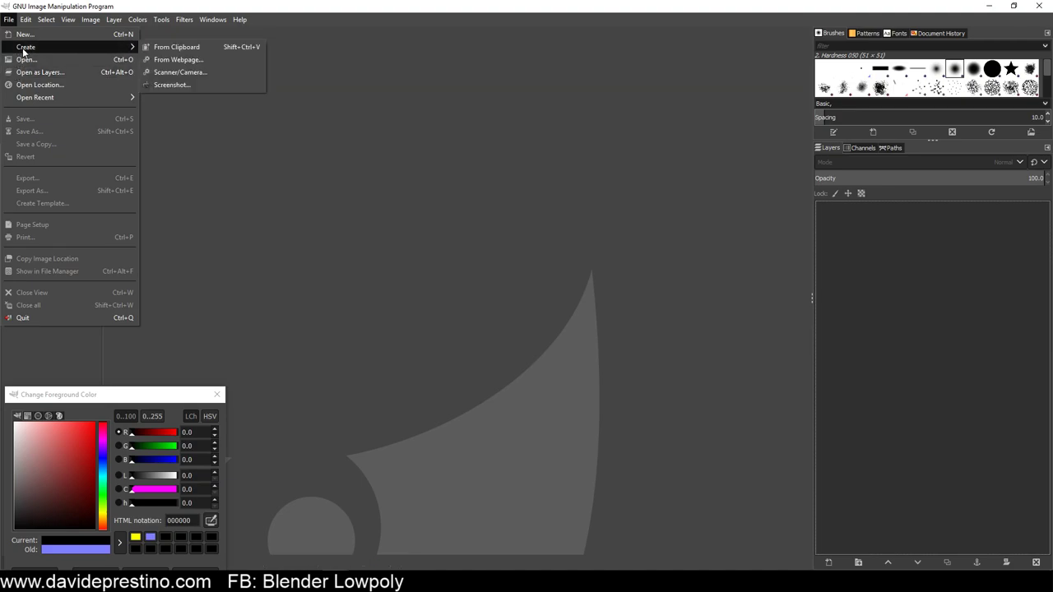
# Open the base, catene, Rock and teschi Normal PNGs together as layers of one image
pyautogui.click(26, 72)
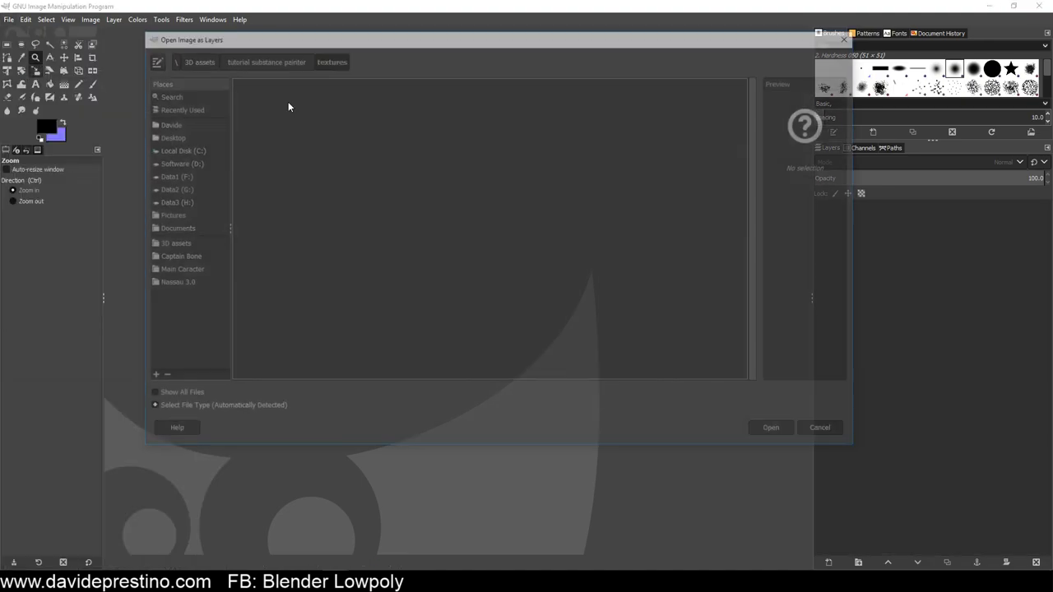
pyautogui.click(337, 172)
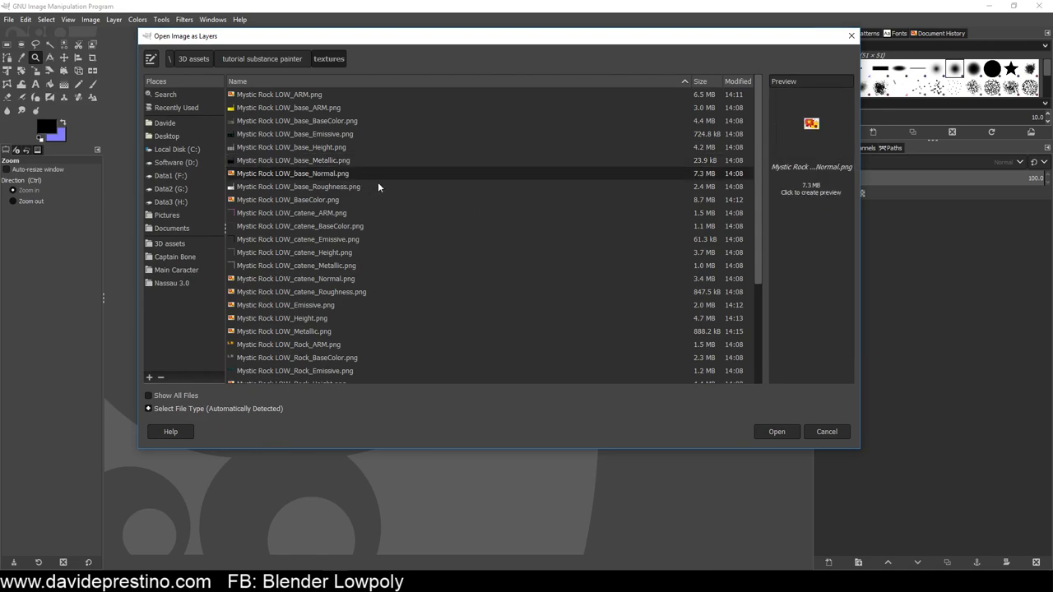
pyautogui.click(337, 276)
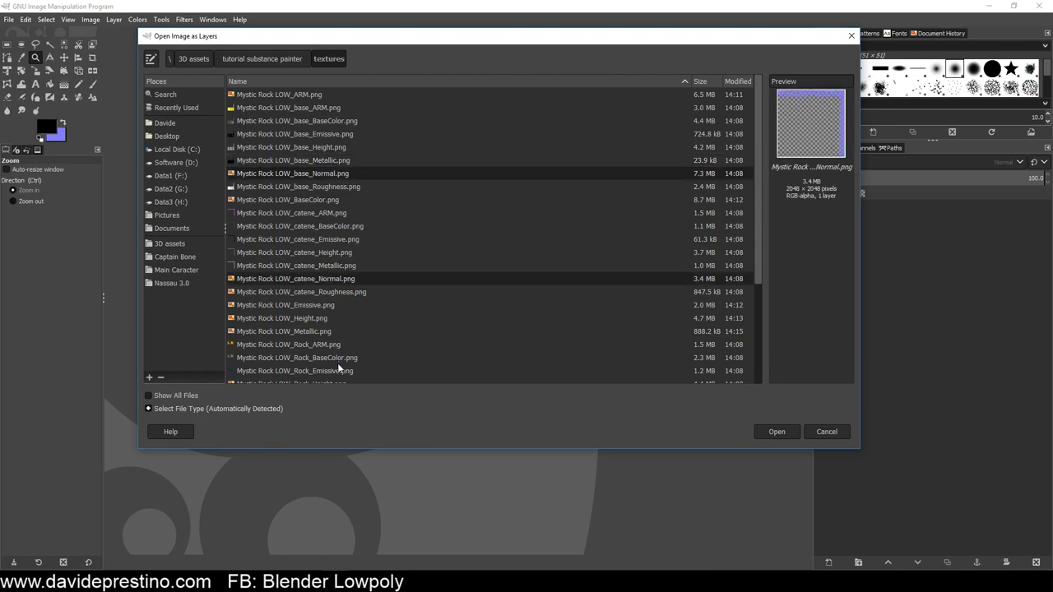
pyautogui.scroll(-2, 344, 348)
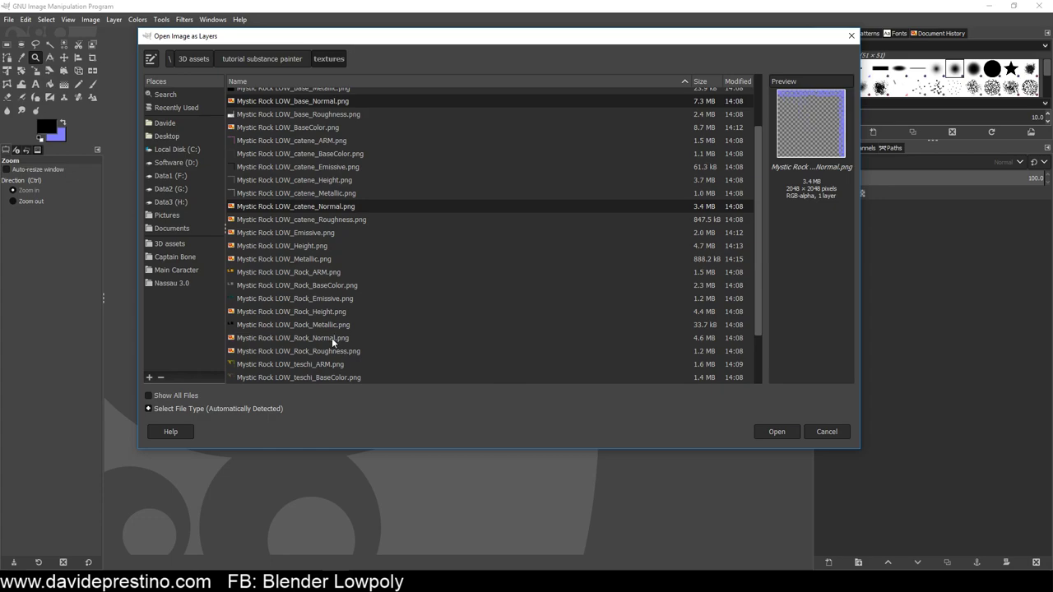
pyautogui.click(333, 337)
pyautogui.scroll(-2, 361, 333)
pyautogui.click(335, 364)
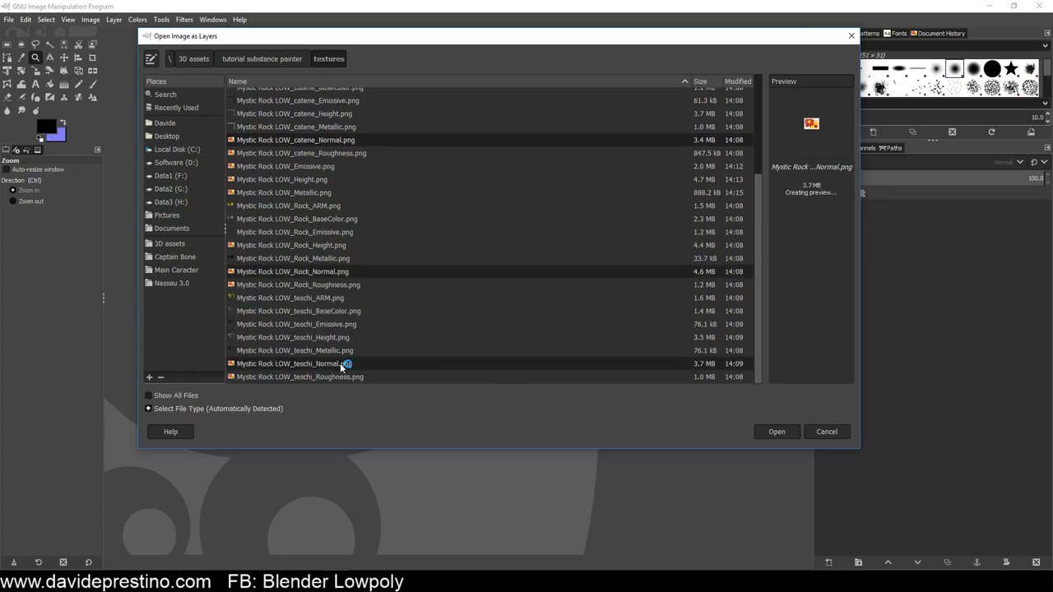
pyautogui.scroll(1, 455, 238)
pyautogui.scroll(1, 455, 239)
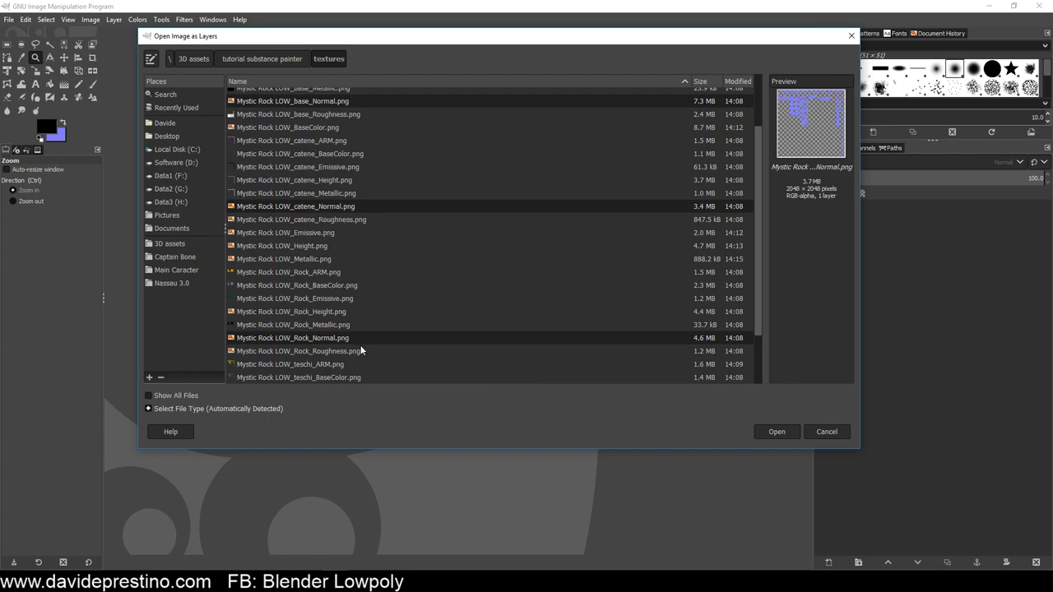
pyautogui.scroll(1, 375, 332)
pyautogui.scroll(1, 376, 332)
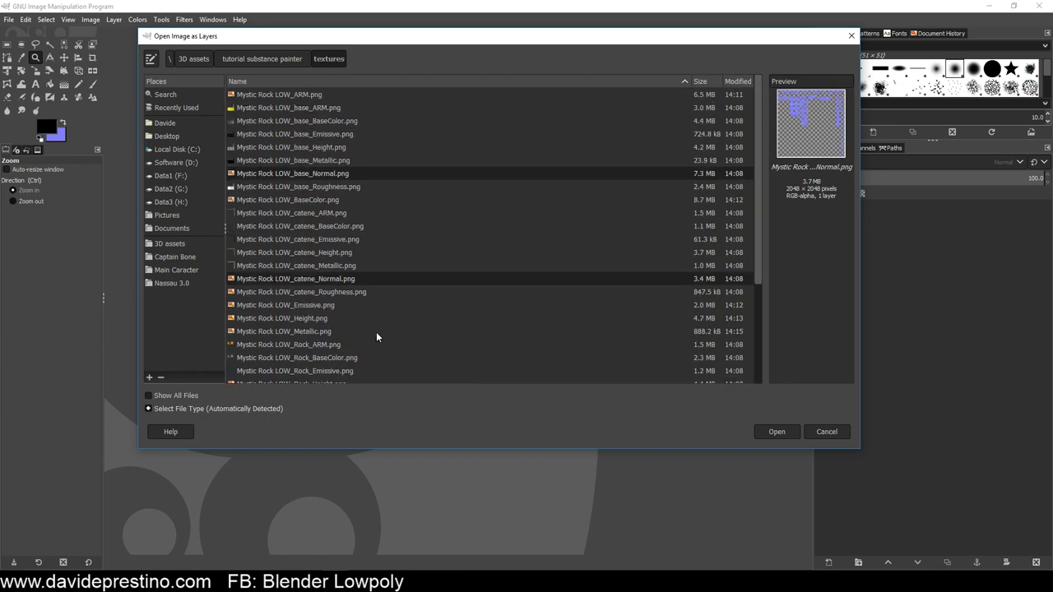
pyautogui.click(786, 431)
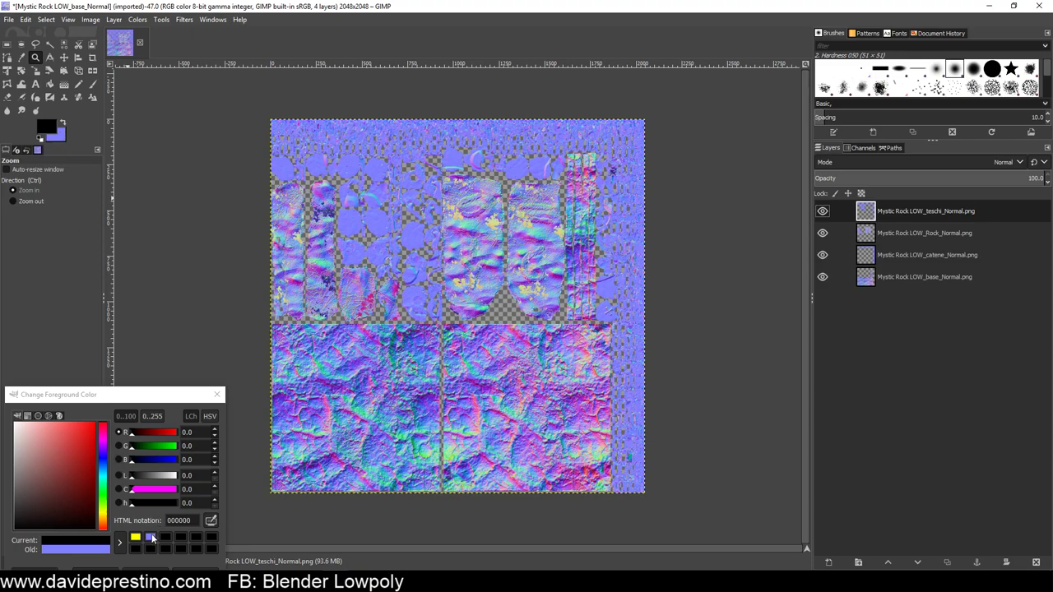
# Add a layer filled with 807fff blue and move it beneath the Normal layers
pyautogui.click(151, 537)
pyautogui.click(828, 562)
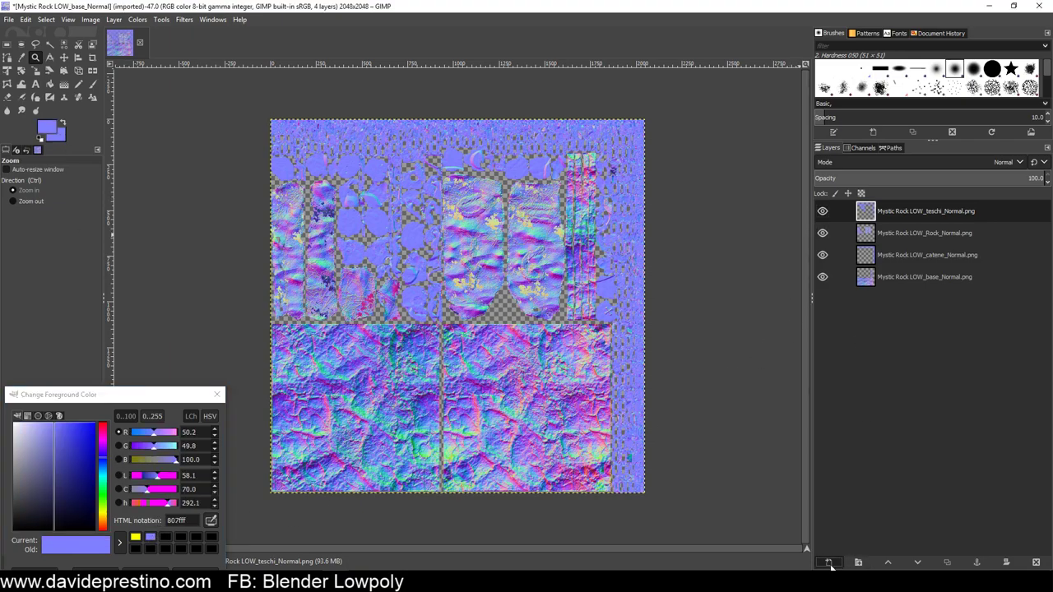
pyautogui.click(897, 551)
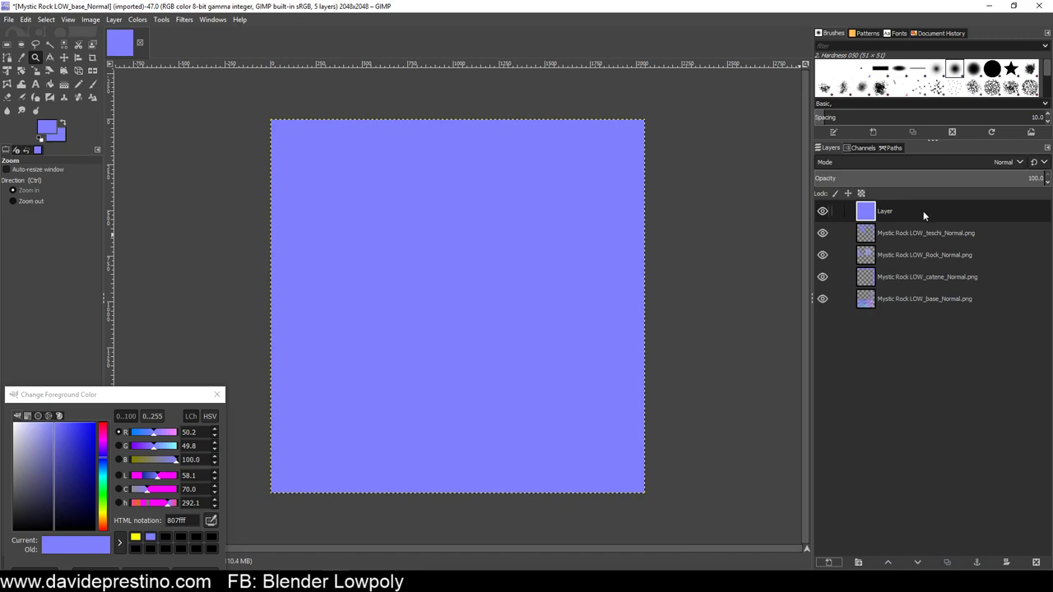
pyautogui.moveTo(925, 214); pyautogui.dragTo(921, 320)
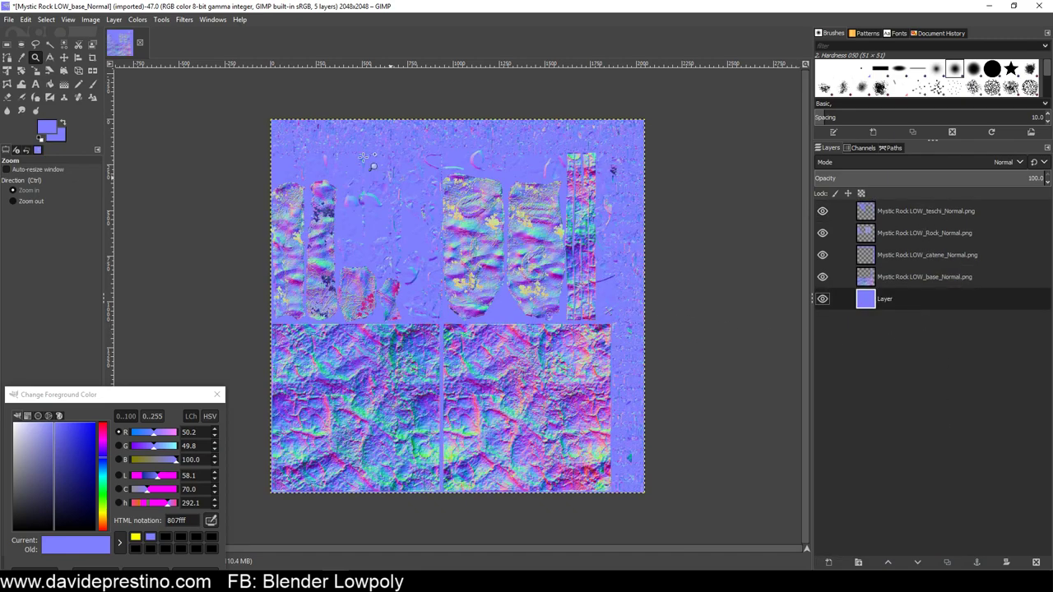
# Export the image as Mystic Rock LOW_Normal.png, removing 'base' from the file name
pyautogui.click(10, 19)
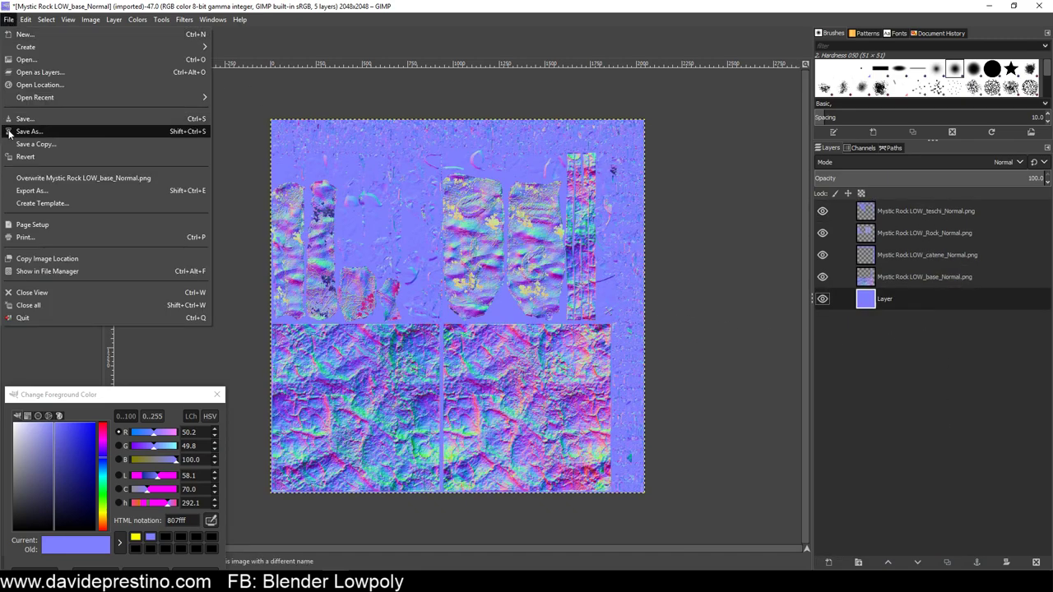
pyautogui.click(32, 190)
pyautogui.moveTo(163, 47); pyautogui.dragTo(122, 46)
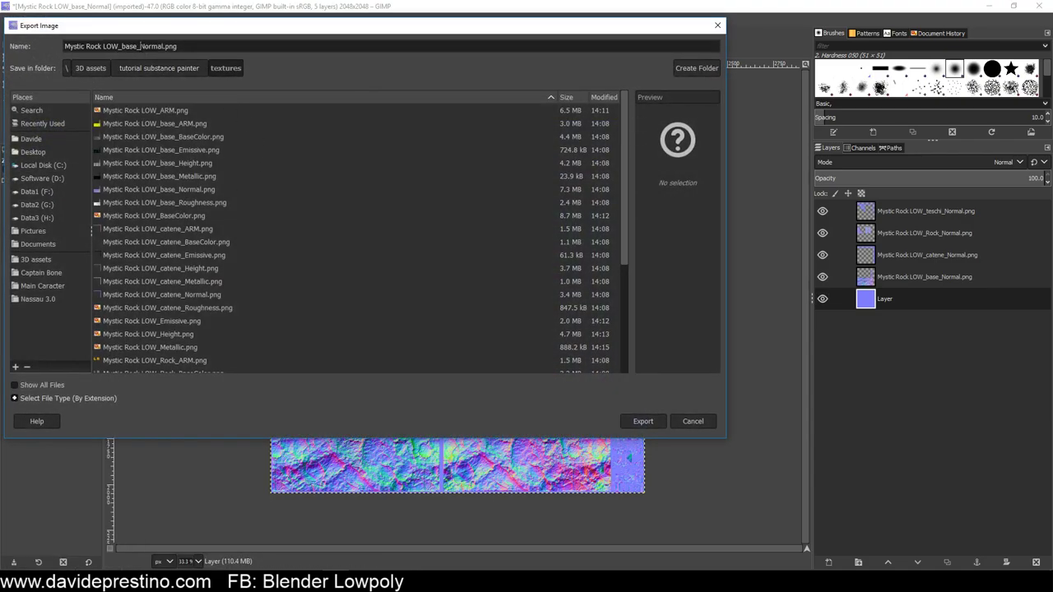
pyautogui.click(132, 46)
pyautogui.press('BackSpace')
pyautogui.click(642, 421)
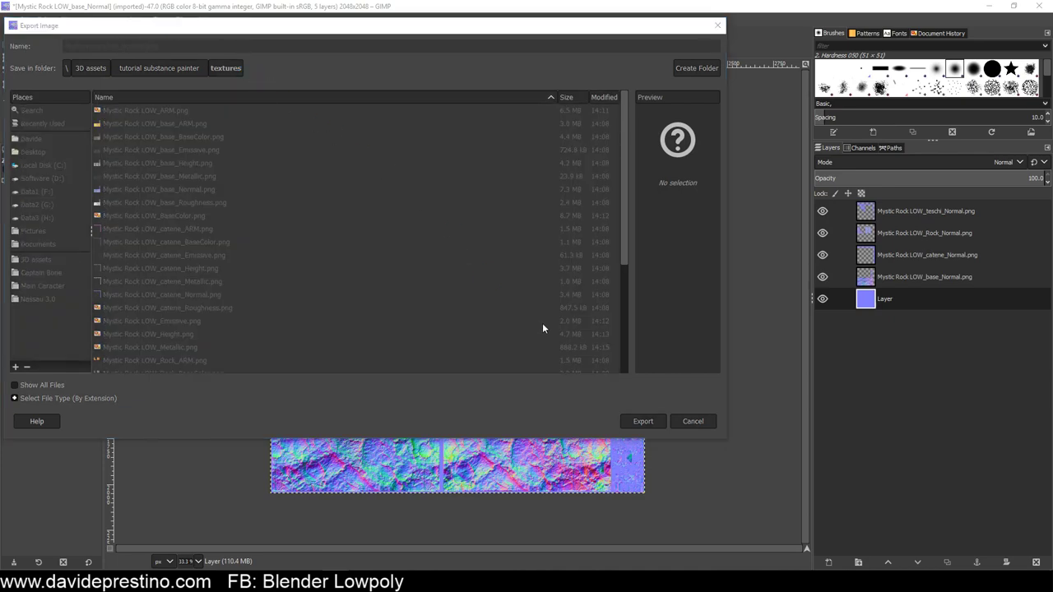
pyautogui.click(529, 420)
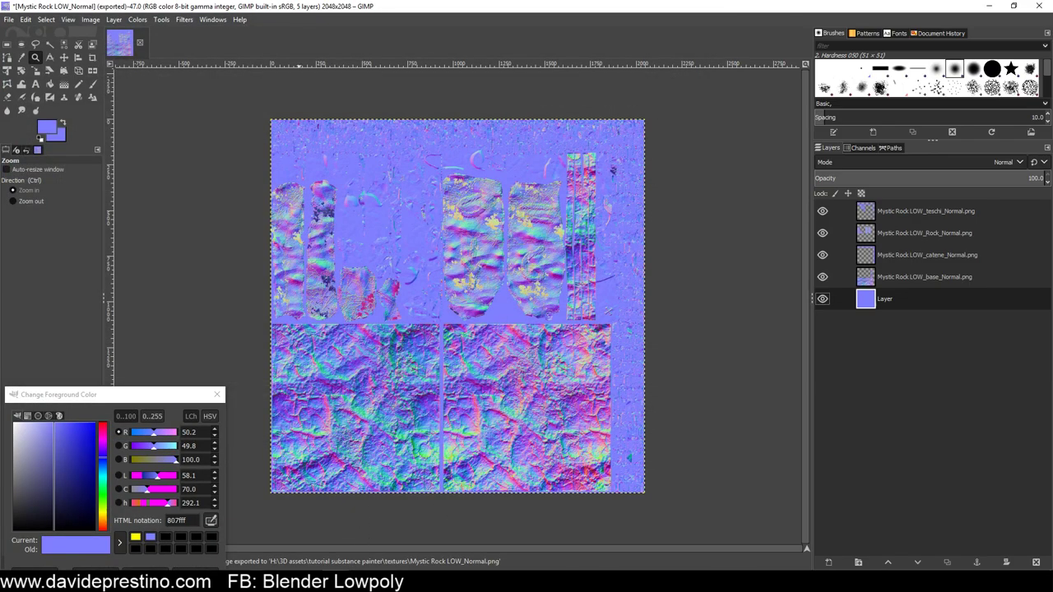
# Select the rock Tock.002 and rename its material to Rock Final
pyautogui.click(288, 535)
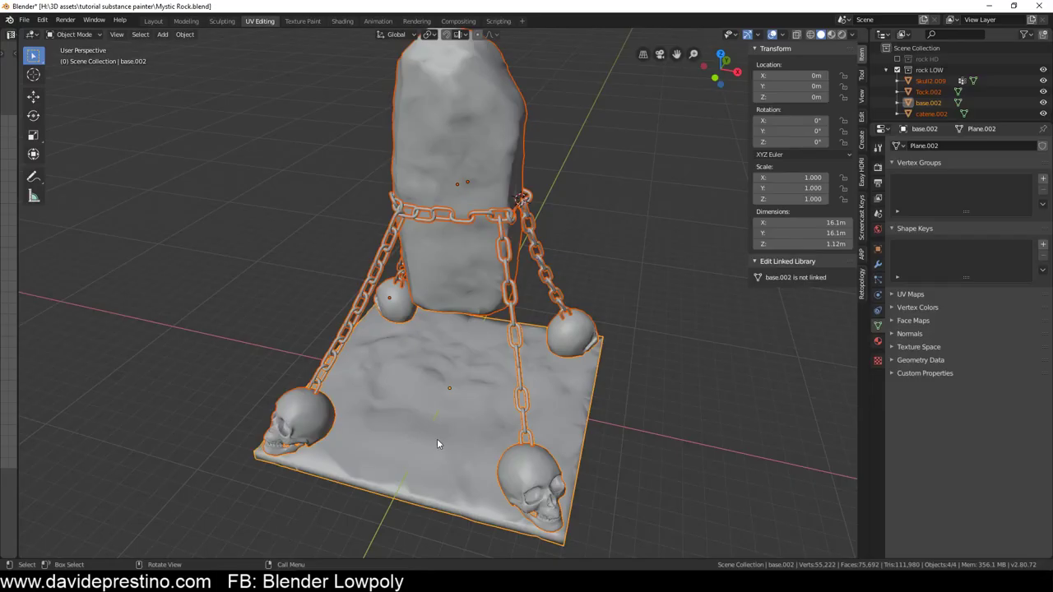
pyautogui.moveTo(471, 320)
pyautogui.mouseDown(button='middle')
pyautogui.moveTo(491, 326)
pyautogui.moveTo(538, 308)
pyautogui.mouseUp(button='middle')
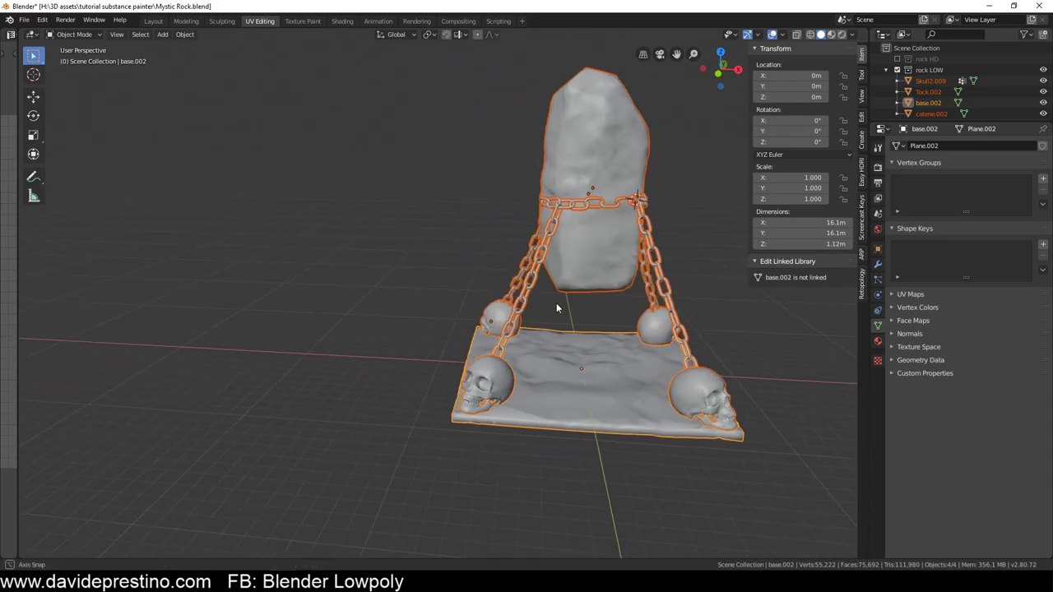
pyautogui.scroll(-2, 539, 306)
pyautogui.click(548, 286)
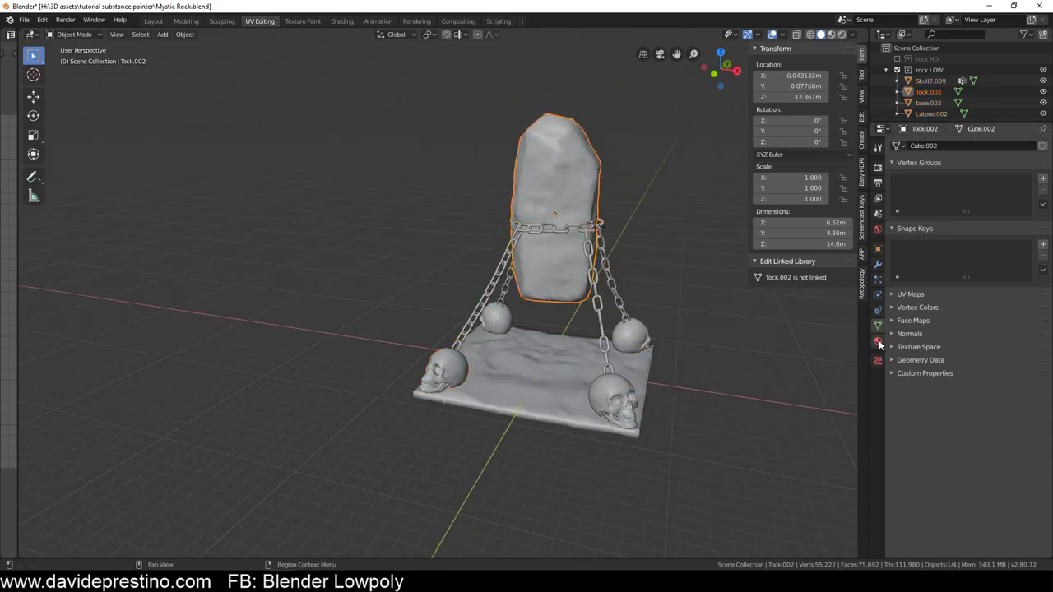
pyautogui.click(877, 340)
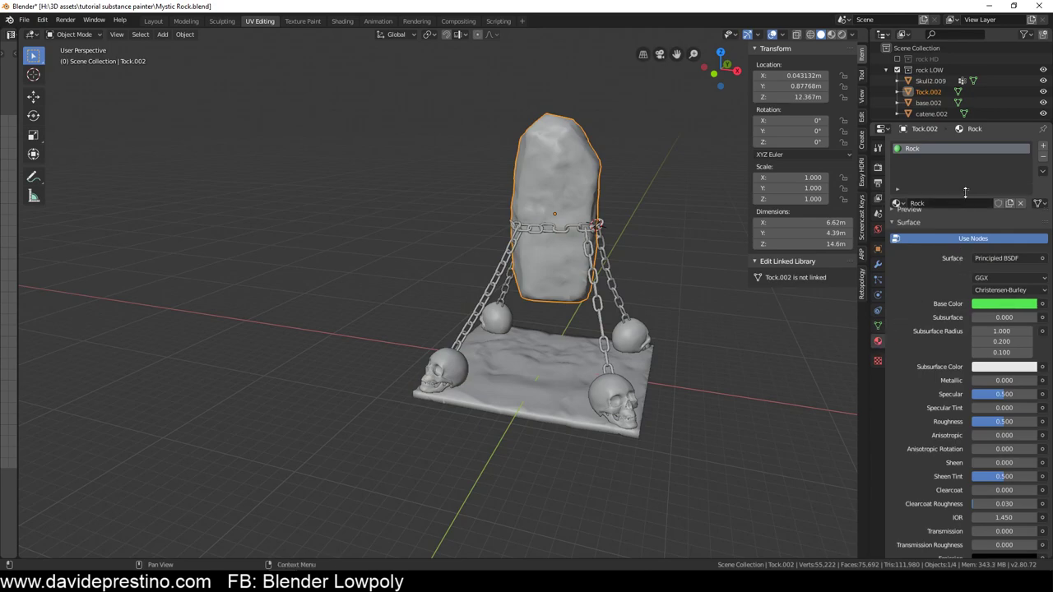
pyautogui.moveTo(965, 177); pyautogui.dragTo(964, 210)
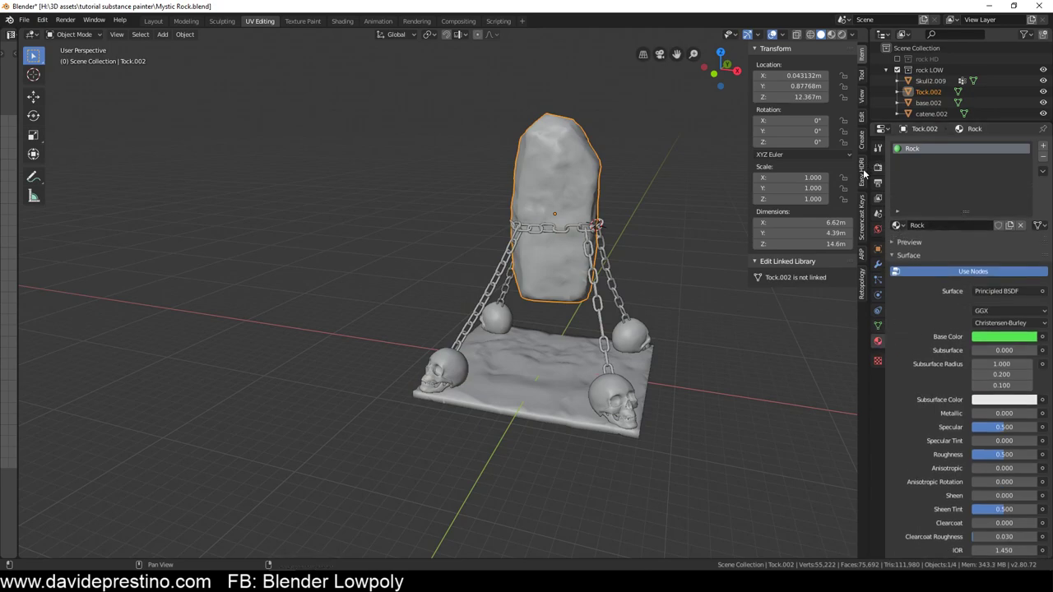
pyautogui.doubleClick(936, 223)
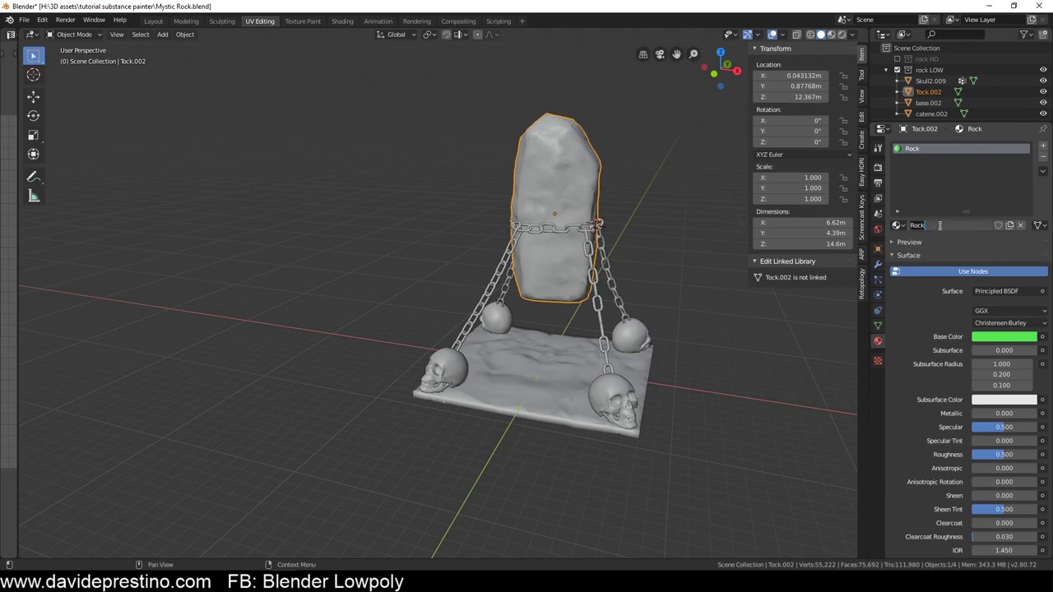
pyautogui.write(' Fina')
pyautogui.write('l')
pyautogui.press('Return')
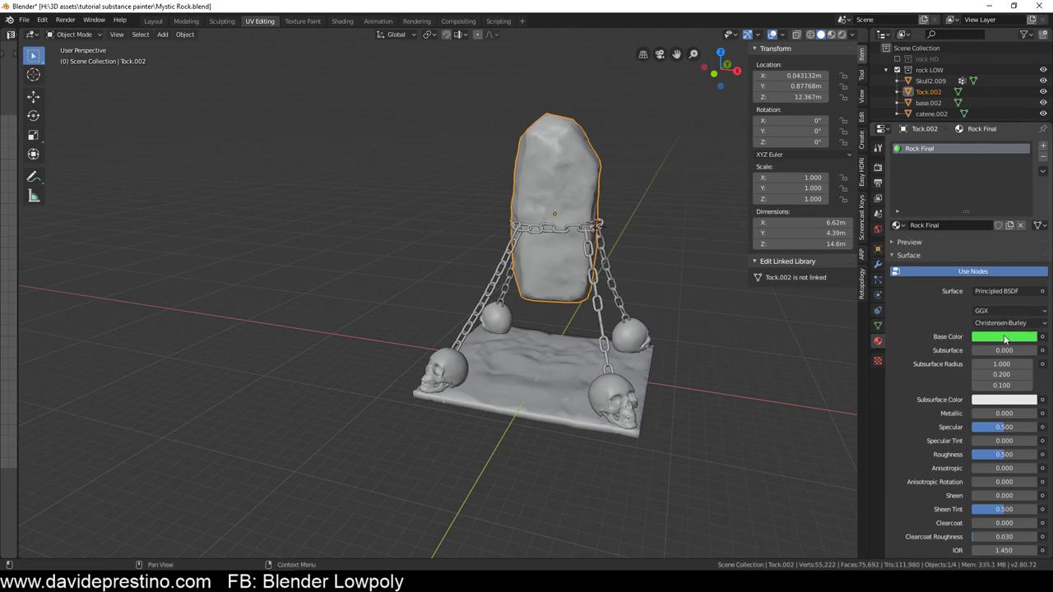
# Set the Rock Final base colour to pure white
pyautogui.click(1004, 337)
pyautogui.click(993, 337)
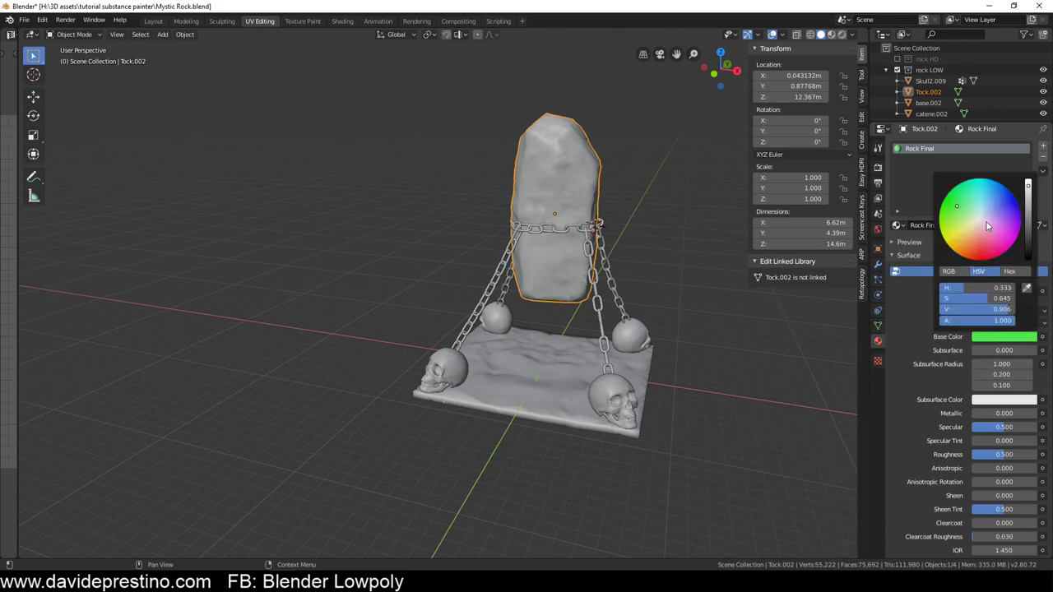
pyautogui.click(980, 221)
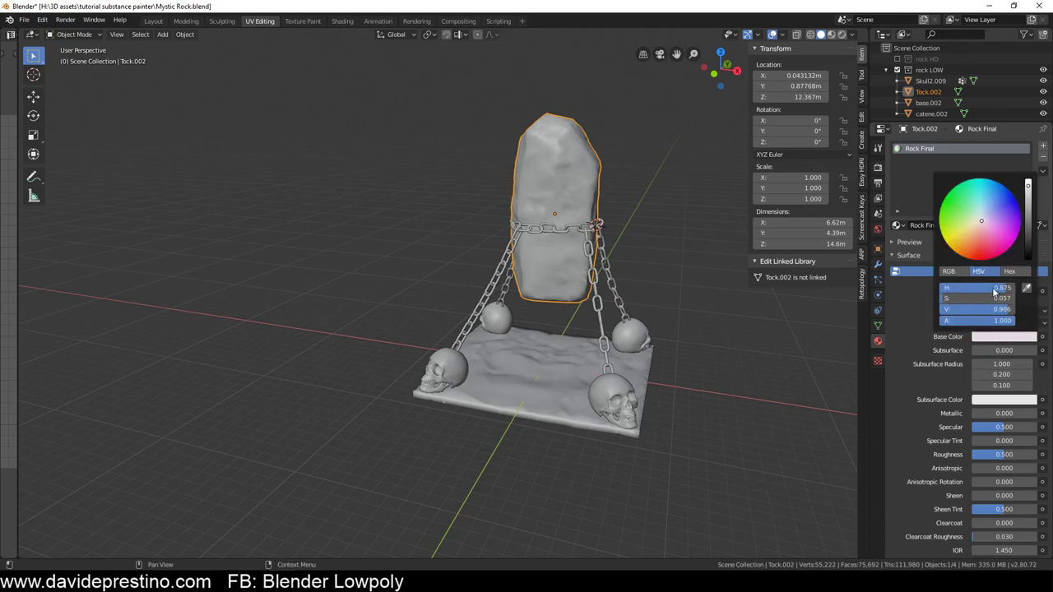
pyautogui.click(950, 271)
pyautogui.moveTo(978, 288)
pyautogui.mouseDown()
pyautogui.moveTo(1020, 287)
pyautogui.moveTo(1020, 309)
pyautogui.mouseUp()
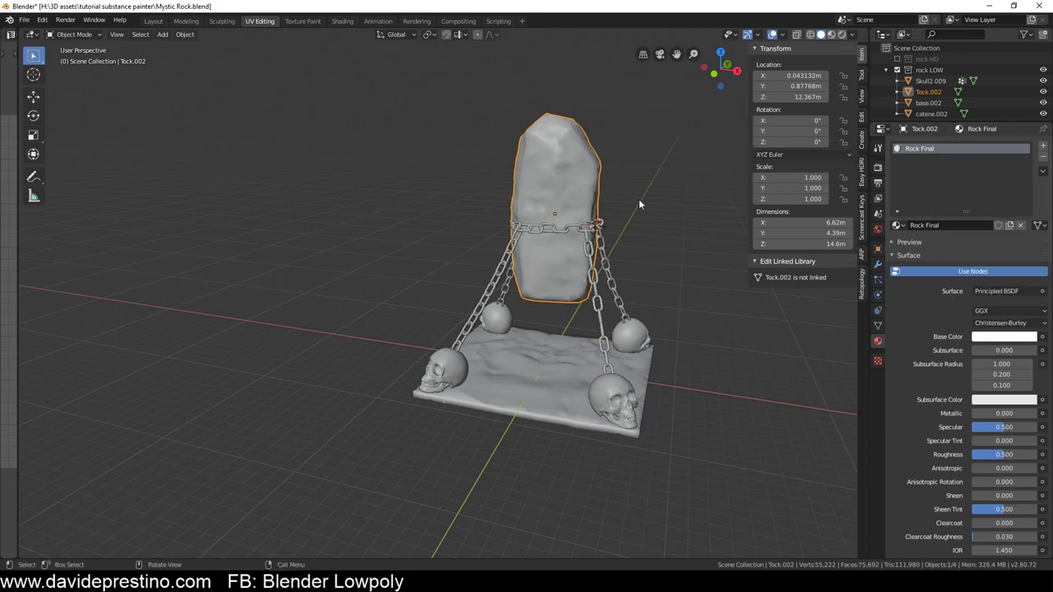
# Assign Rock Final to the chains, skulls and base plate, then switch to the Shading workspace
pyautogui.click(602, 283)
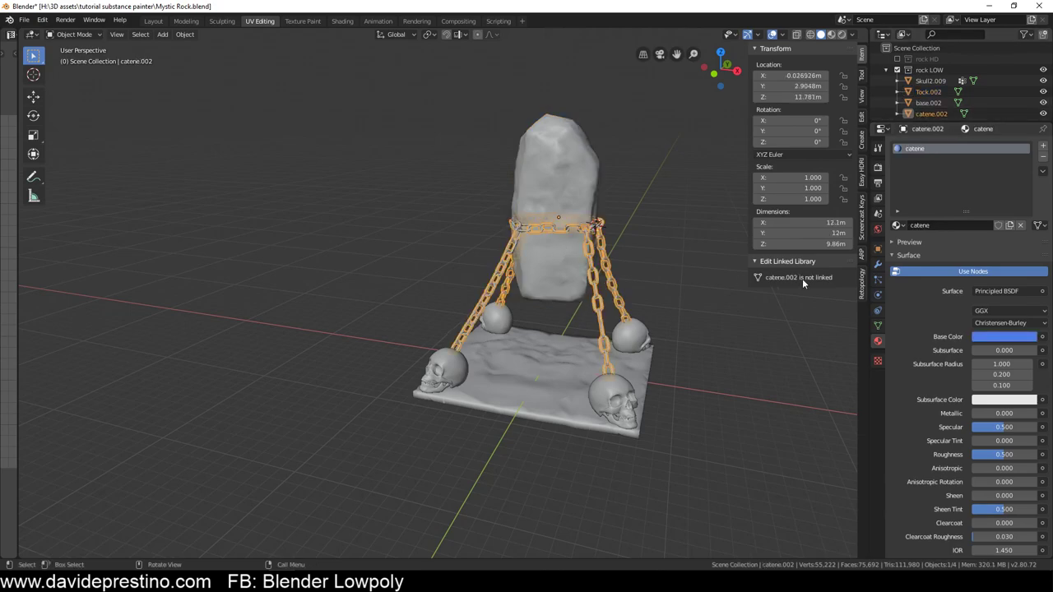
pyautogui.click(898, 225)
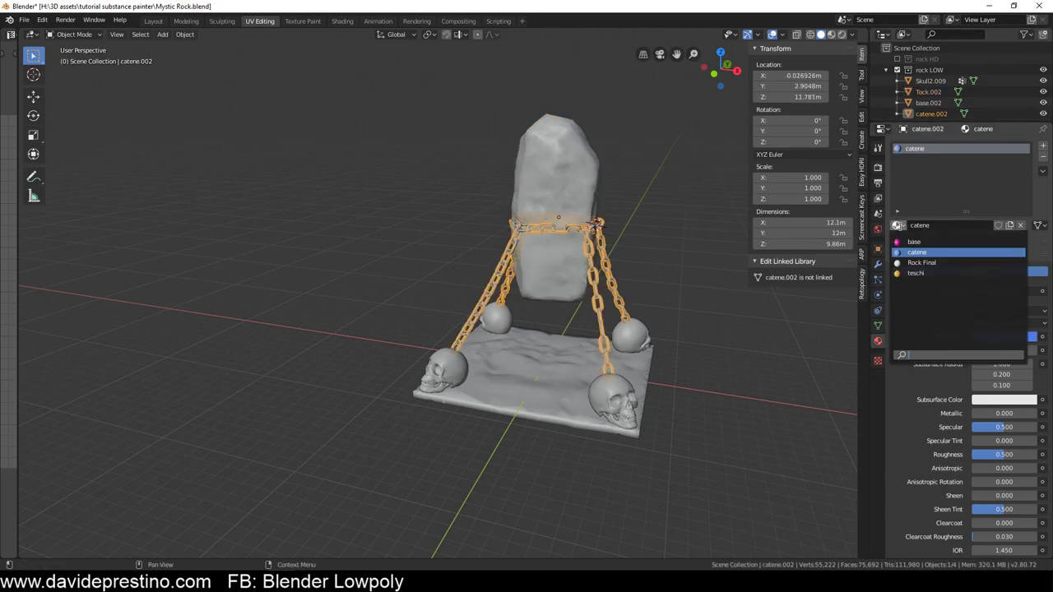
pyautogui.click(931, 263)
pyautogui.click(631, 337)
pyautogui.click(897, 226)
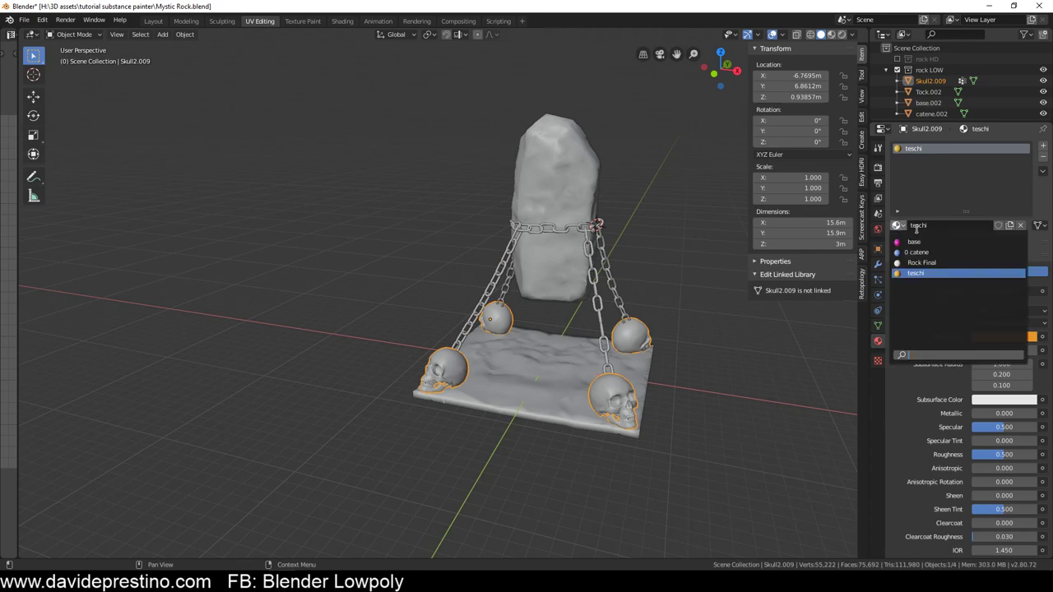
pyautogui.click(918, 263)
pyautogui.click(570, 378)
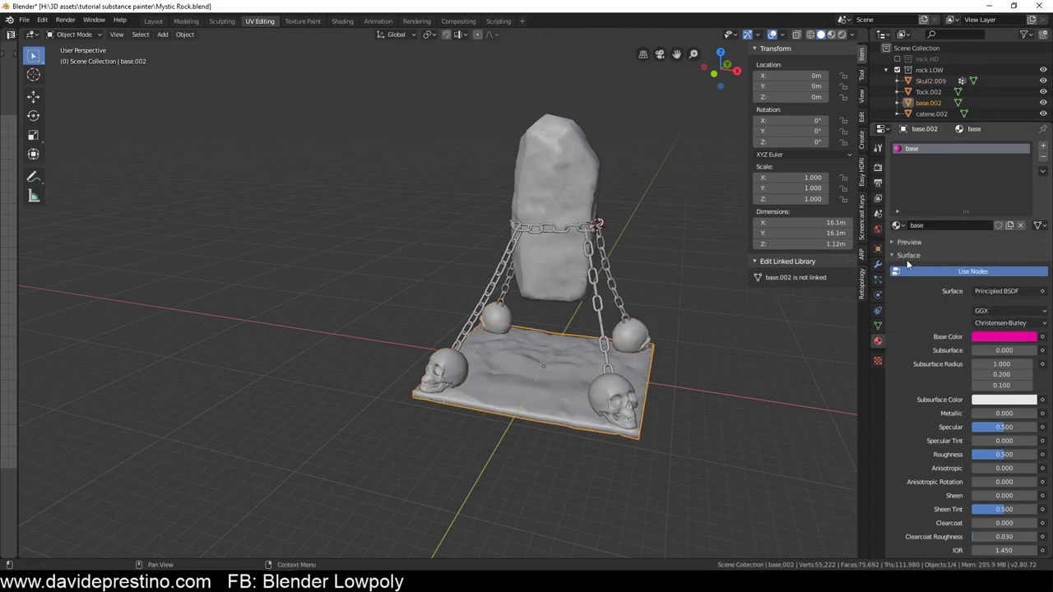
pyautogui.click(897, 225)
pyautogui.click(911, 268)
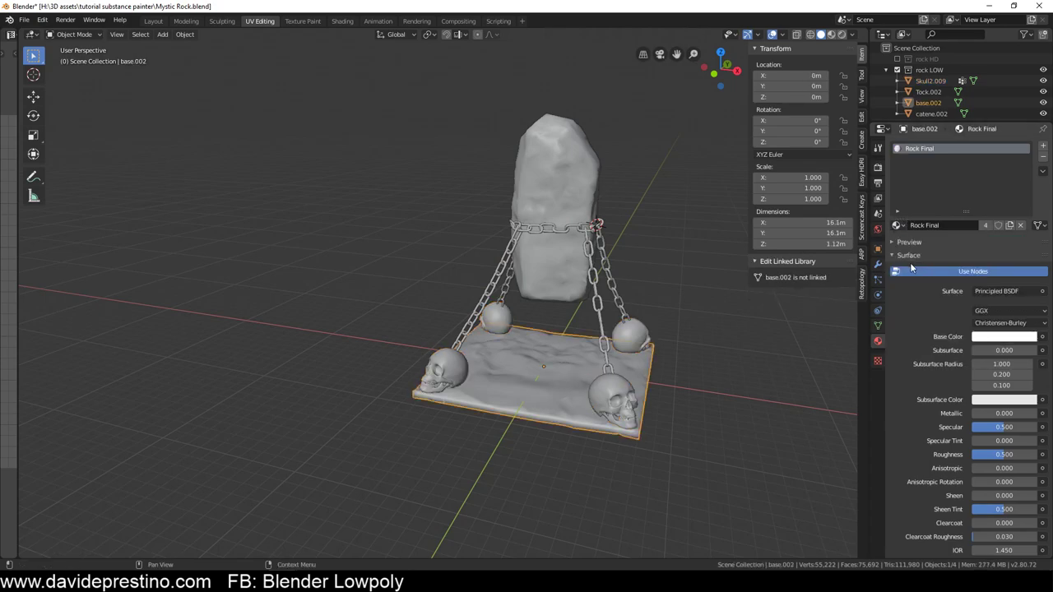
pyautogui.moveTo(569, 265)
pyautogui.mouseDown(button='middle')
pyautogui.moveTo(632, 287)
pyautogui.moveTo(540, 266)
pyautogui.mouseUp(button='middle')
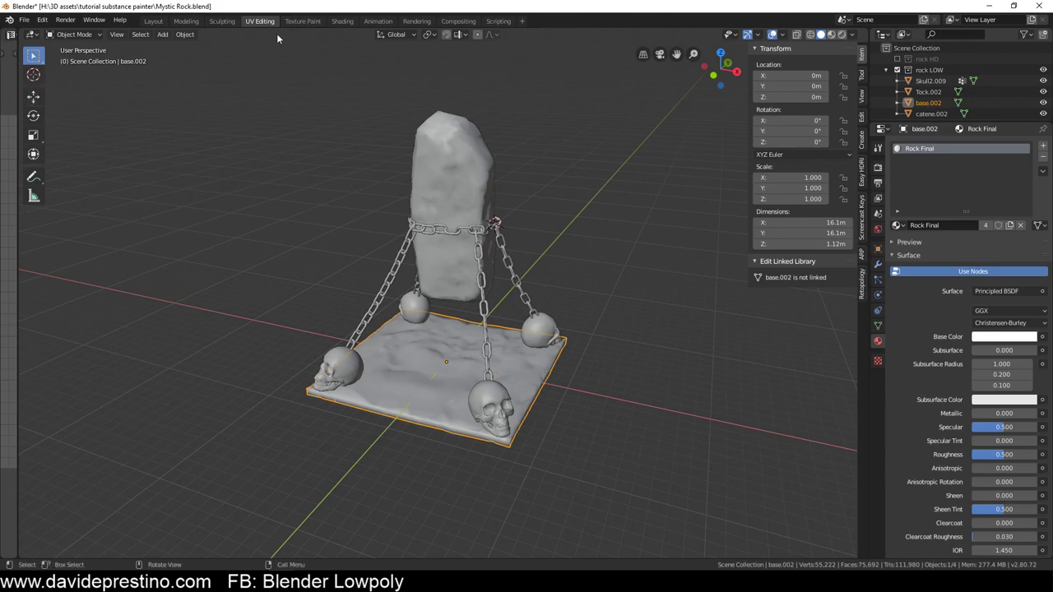
pyautogui.click(342, 20)
# Drag the ARM, Normal, Emissive and BaseColor PNGs from the textures folder into the Shader Editor
pyautogui.scroll(-3, 477, 263)
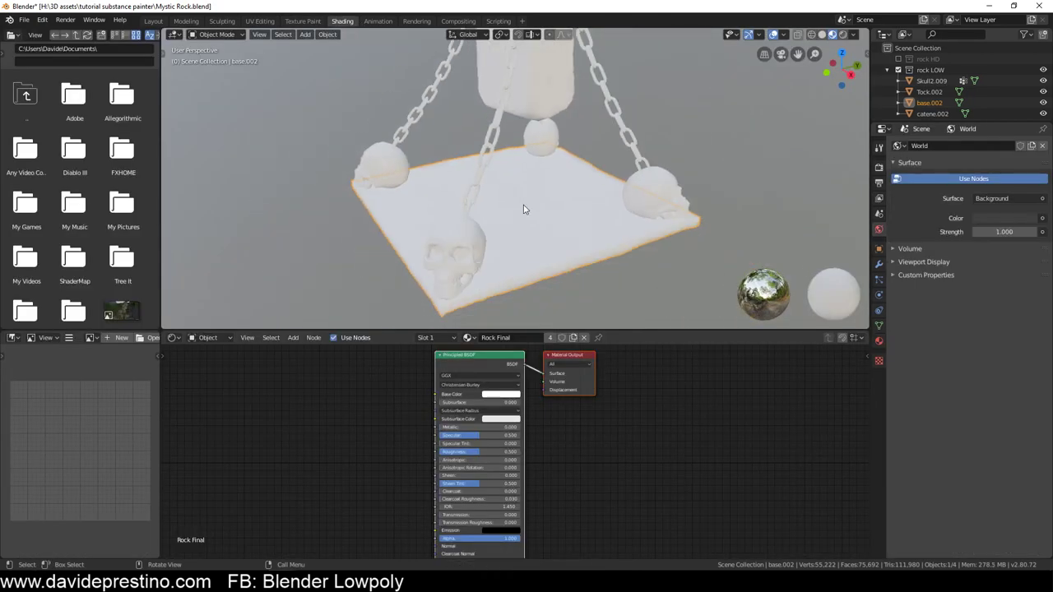
pyautogui.scroll(-2, 522, 209)
pyautogui.scroll(2, 558, 168)
pyautogui.scroll(2, 548, 197)
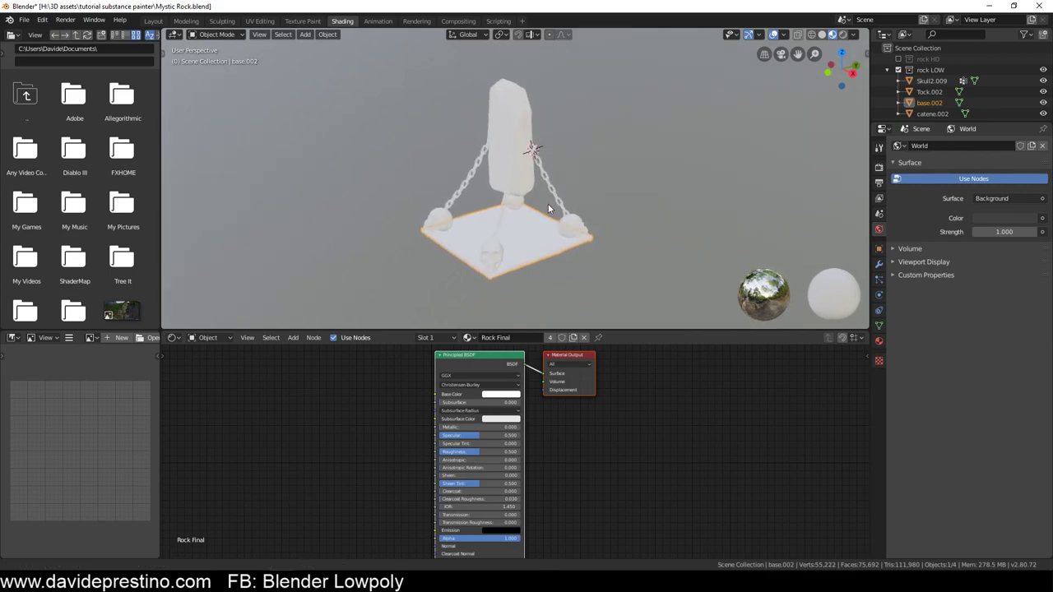
pyautogui.scroll(2, 552, 198)
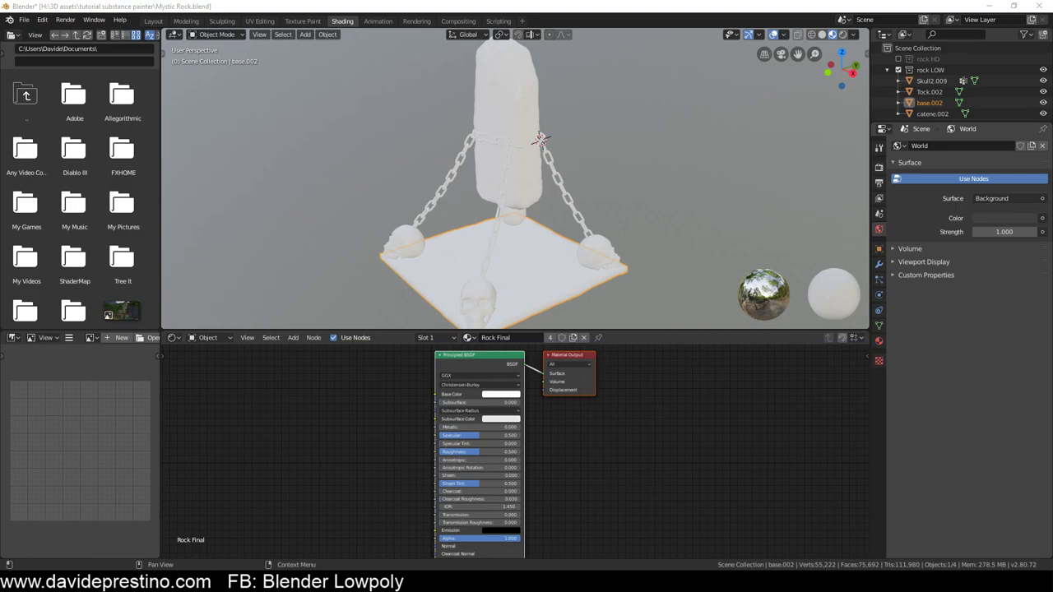
pyautogui.hotkey('alt', 'Tab')
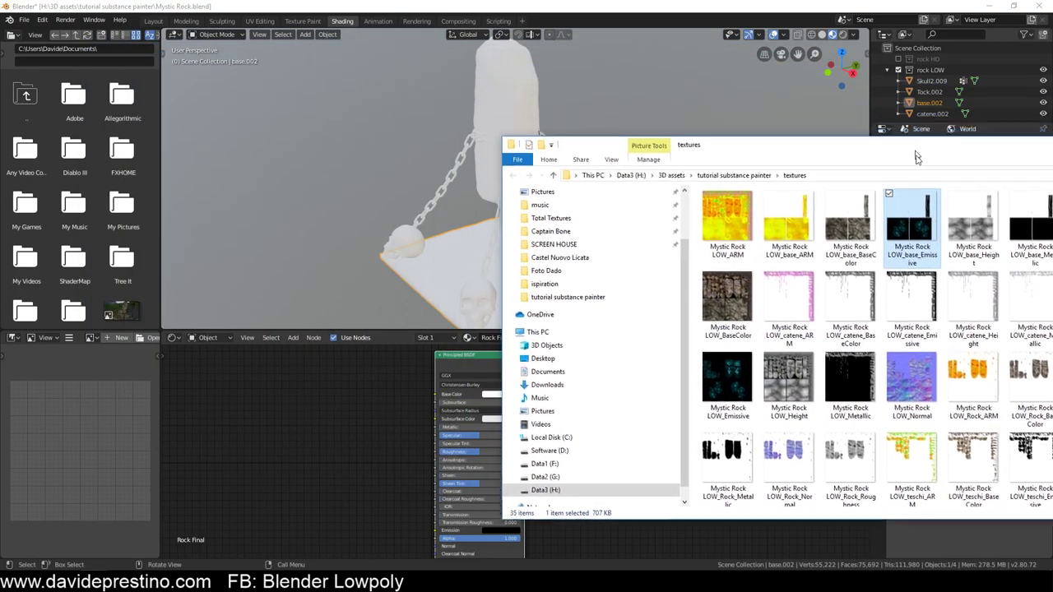
pyautogui.moveTo(495, 55); pyautogui.dragTo(922, 171)
pyautogui.moveTo(736, 240)
pyautogui.mouseDown()
pyautogui.moveTo(253, 458)
pyautogui.moveTo(301, 446)
pyautogui.mouseUp()
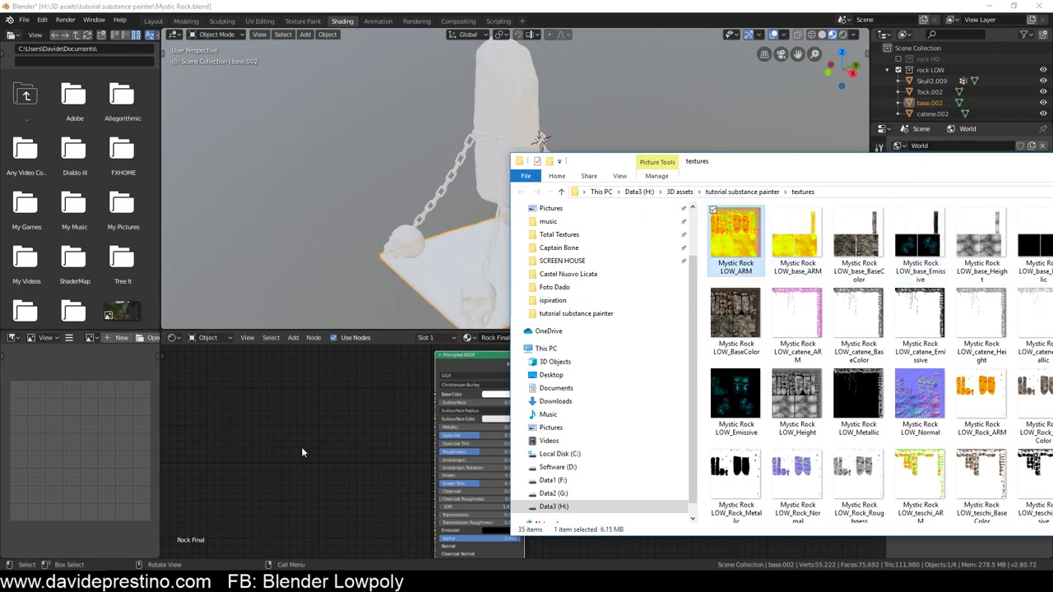
pyautogui.moveTo(920, 399); pyautogui.dragTo(169, 462)
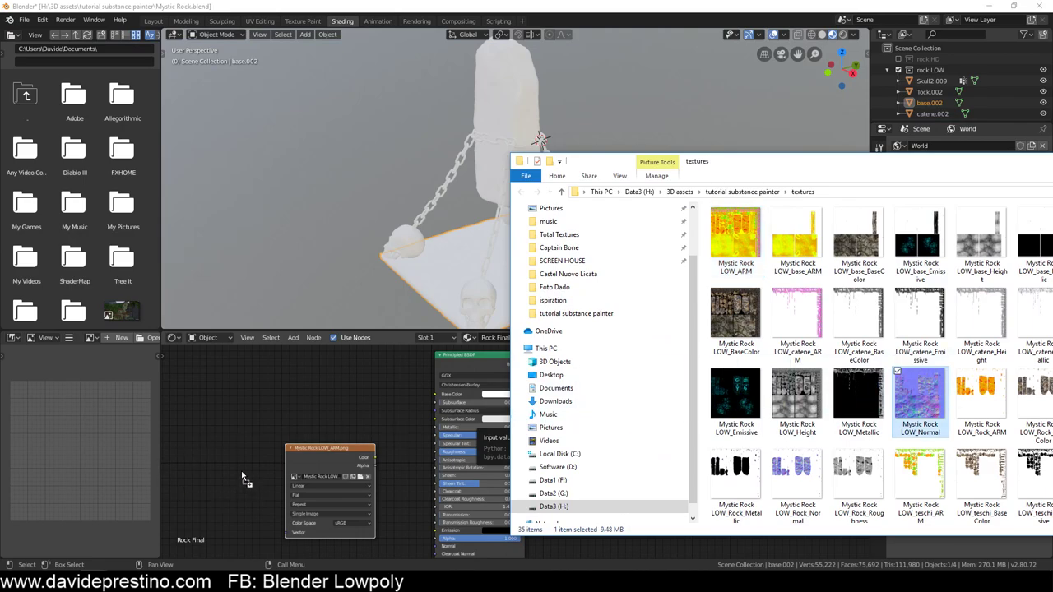
pyautogui.moveTo(241, 477); pyautogui.dragTo(239, 473)
pyautogui.moveTo(737, 399); pyautogui.dragTo(219, 418)
pyautogui.moveTo(736, 321)
pyautogui.mouseDown()
pyautogui.moveTo(382, 395)
pyautogui.moveTo(353, 382)
pyautogui.moveTo(344, 364)
pyautogui.mouseUp()
pyautogui.click(387, 381)
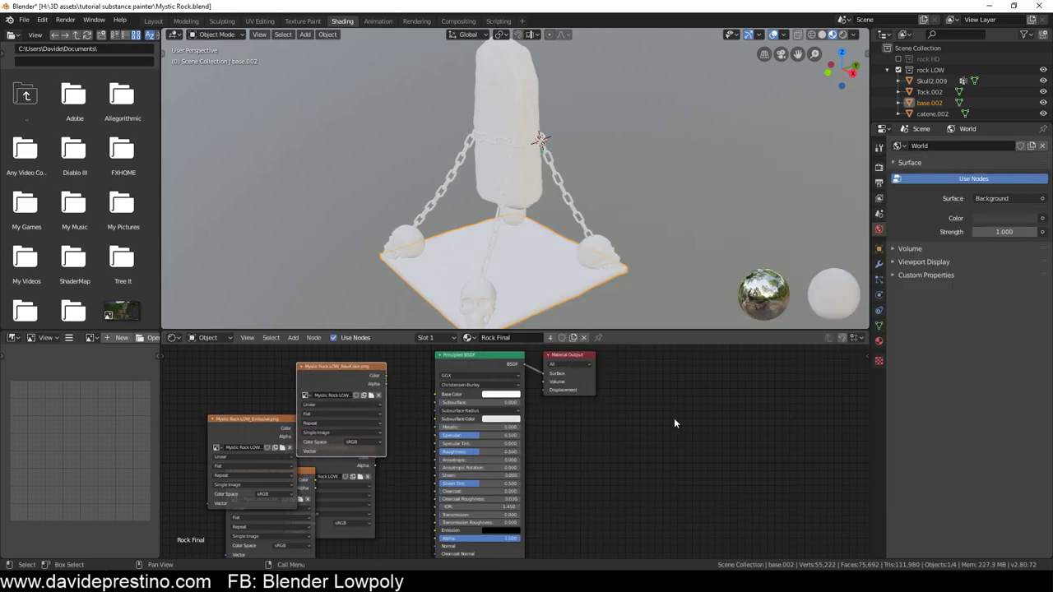
# Fit the node view and spread the overlapping texture nodes apart
pyautogui.press('Home')
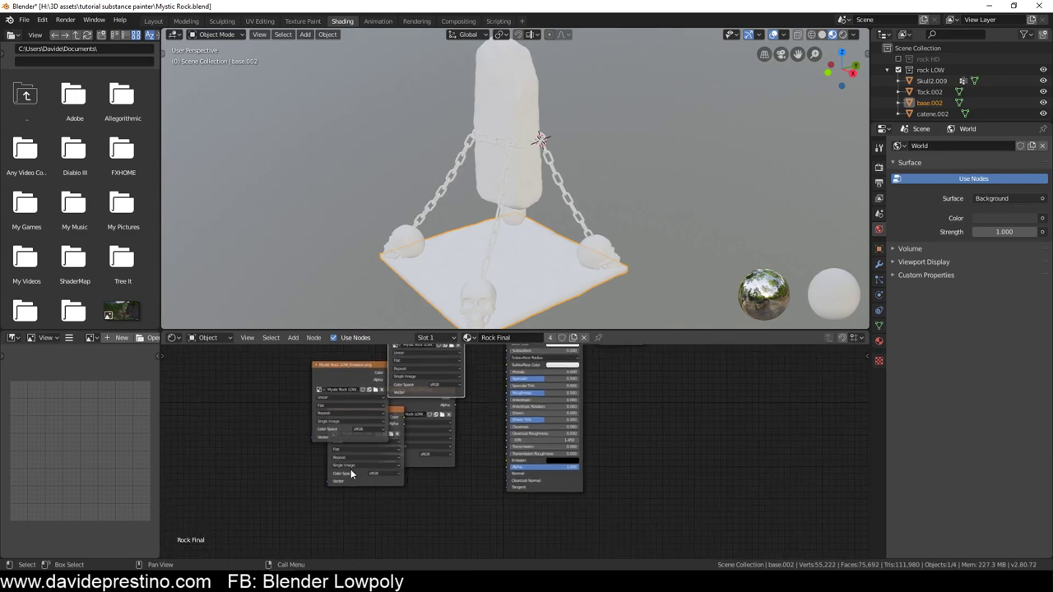
pyautogui.moveTo(351, 474); pyautogui.dragTo(281, 502)
pyautogui.moveTo(342, 367); pyautogui.dragTo(230, 364)
pyautogui.moveTo(382, 402); pyautogui.dragTo(365, 442)
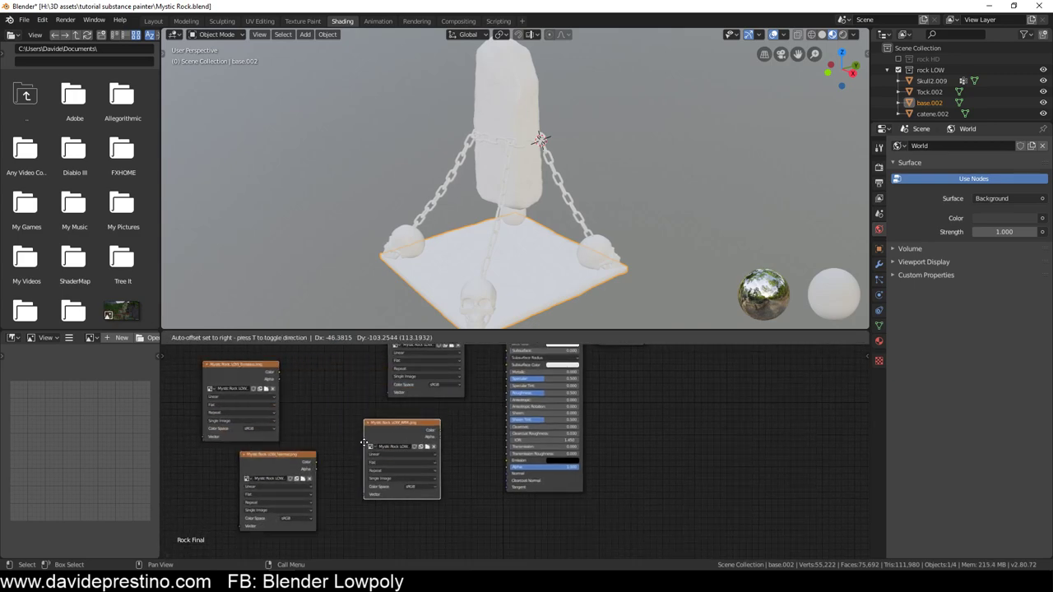
pyautogui.scroll(2, 409, 456)
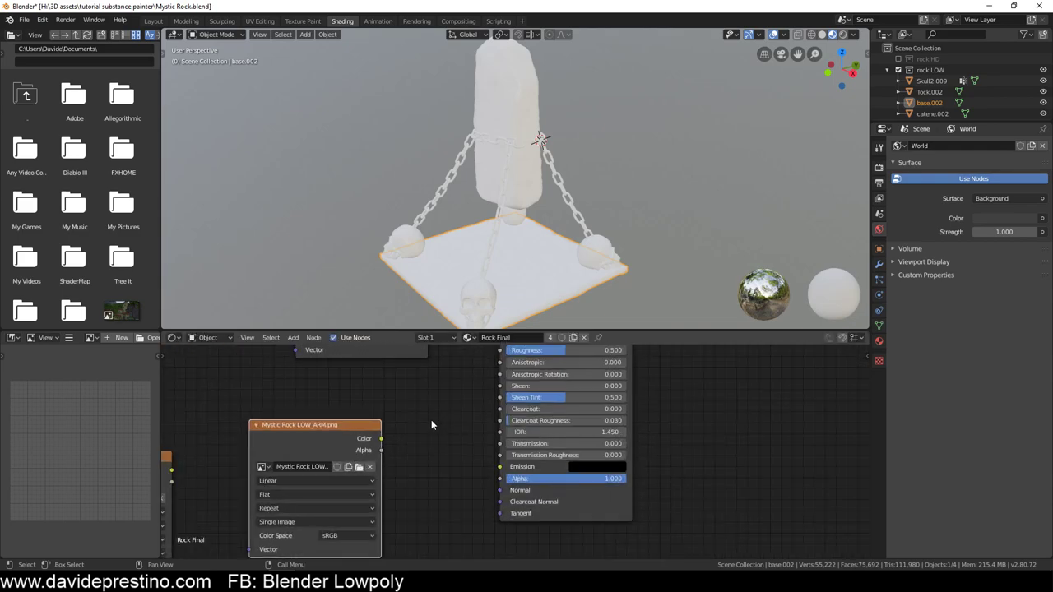
pyautogui.scroll(2, 510, 448)
pyautogui.moveTo(458, 420); pyautogui.dragTo(545, 390, button='middle')
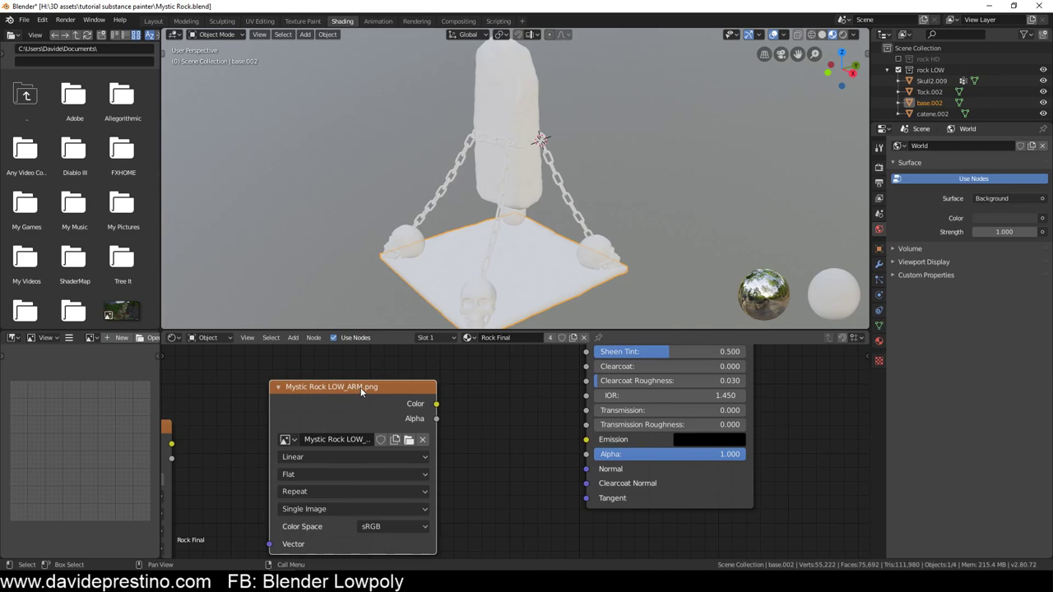
pyautogui.scroll(-3, 521, 440)
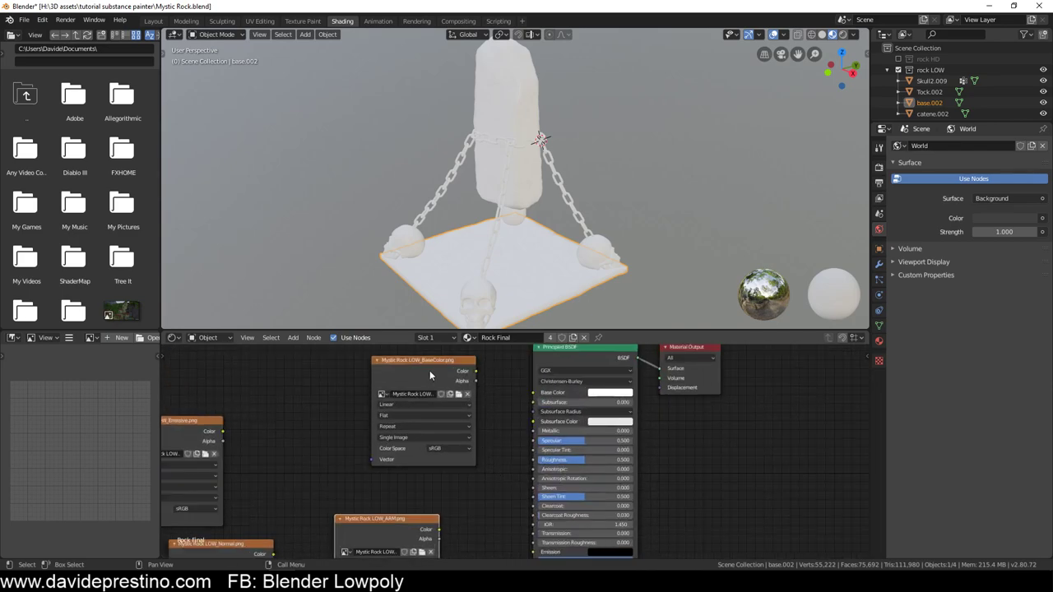
pyautogui.moveTo(429, 375)
pyautogui.mouseDown()
pyautogui.moveTo(282, 374)
pyautogui.moveTo(532, 392)
pyautogui.mouseUp()
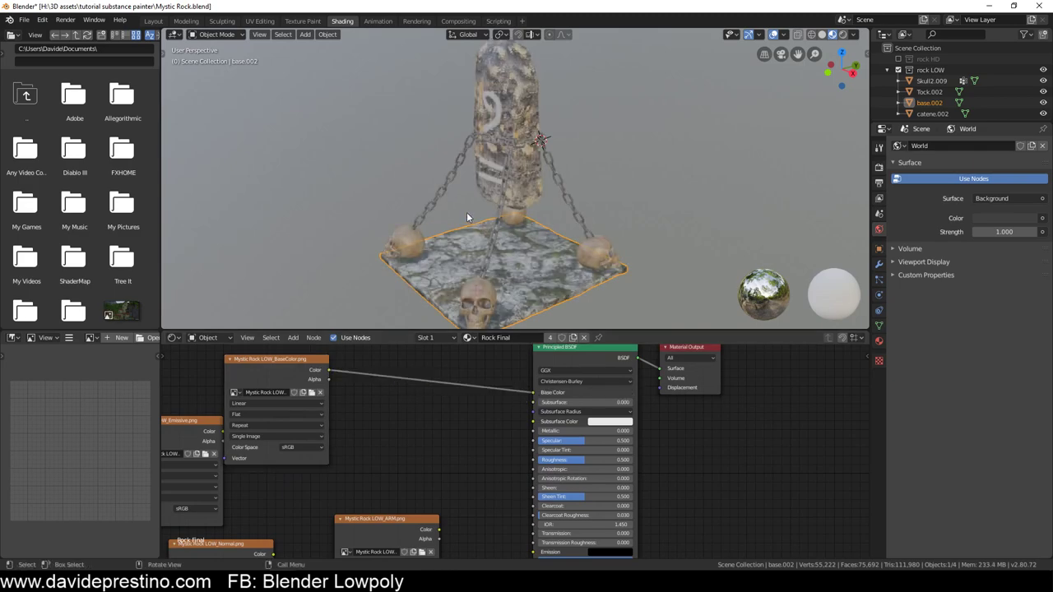
# Reposition the Emissive and Normal texture nodes in the node graph
pyautogui.moveTo(466, 212)
pyautogui.mouseDown(button='middle')
pyautogui.moveTo(543, 204)
pyautogui.moveTo(549, 187)
pyautogui.moveTo(453, 230)
pyautogui.moveTo(497, 152)
pyautogui.mouseUp(button='middle')
pyautogui.scroll(3, 454, 230)
pyautogui.scroll(-1, 449, 445)
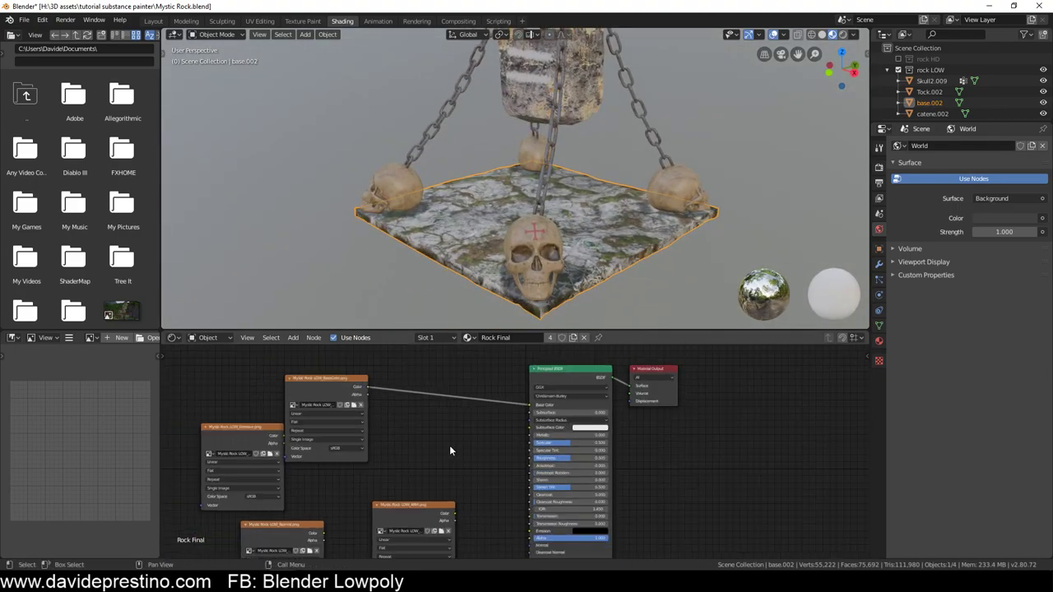
pyautogui.moveTo(450, 450); pyautogui.dragTo(568, 366, button='middle')
pyautogui.moveTo(361, 355)
pyautogui.mouseDown()
pyautogui.moveTo(347, 373)
pyautogui.moveTo(758, 456)
pyautogui.moveTo(817, 444)
pyautogui.moveTo(484, 492)
pyautogui.mouseUp()
pyautogui.moveTo(359, 496)
pyautogui.mouseDown()
pyautogui.moveTo(318, 514)
pyautogui.moveTo(370, 538)
pyautogui.moveTo(511, 540)
pyautogui.mouseUp()
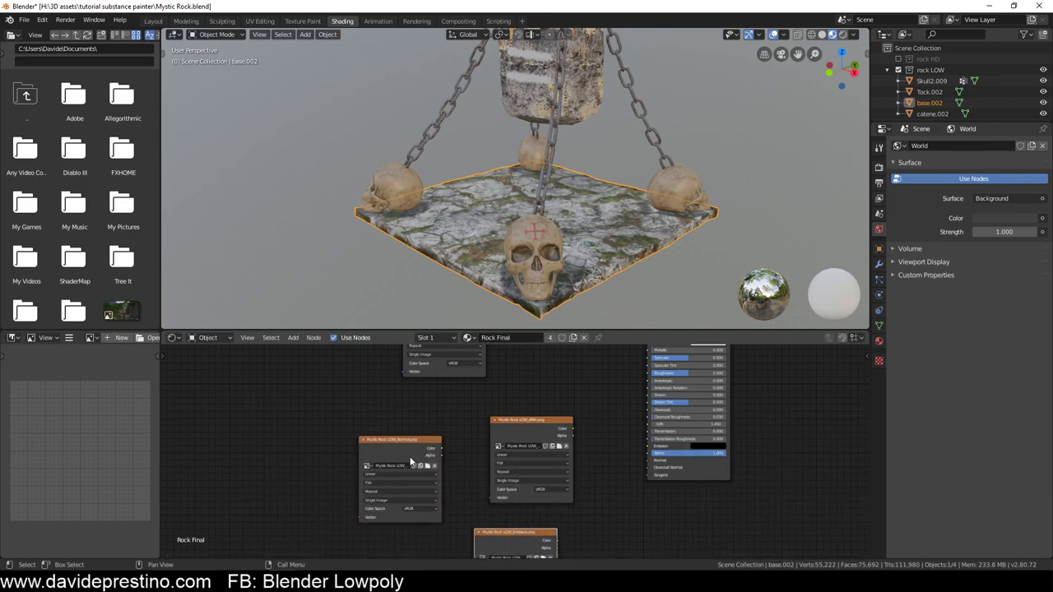
pyautogui.moveTo(406, 440); pyautogui.dragTo(329, 455)
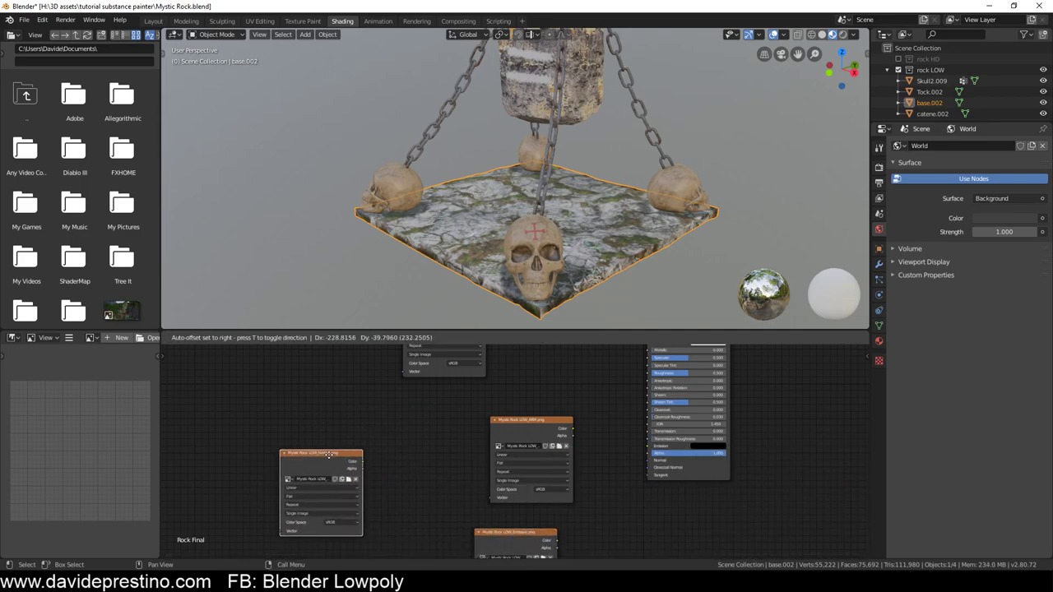
# Set the ARM texture's colour space to Non-Color and move it up beside the base colour texture
pyautogui.click(537, 423)
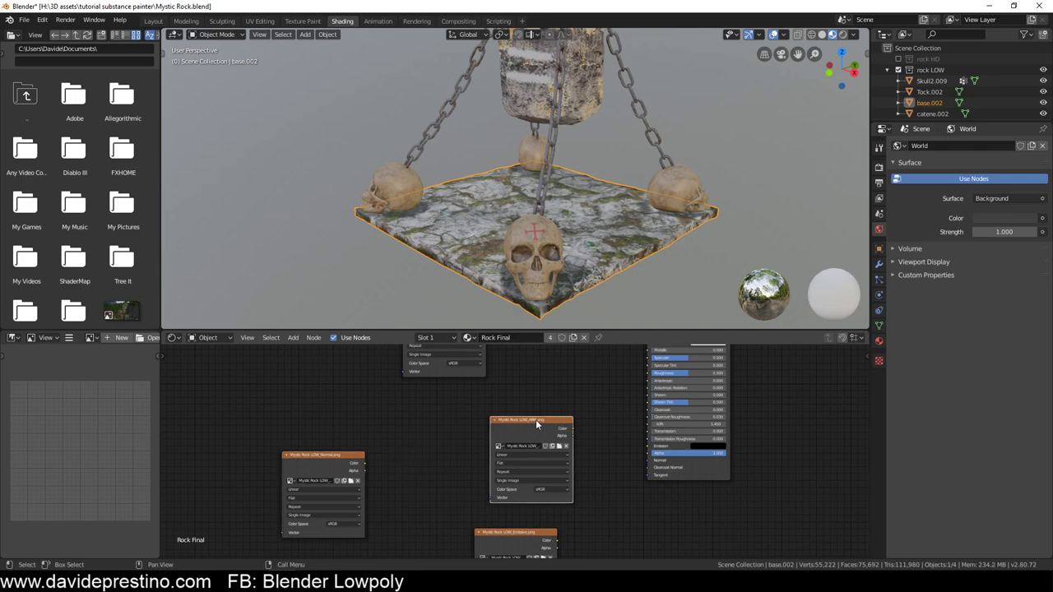
pyautogui.moveTo(536, 420); pyautogui.dragTo(446, 383)
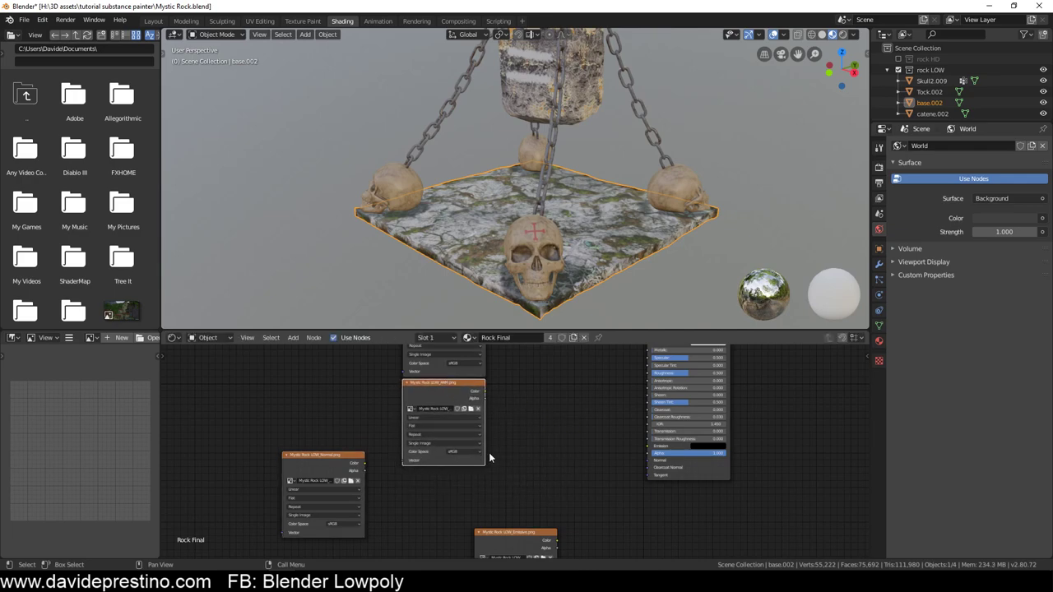
pyautogui.scroll(2, 488, 453)
pyautogui.scroll(1, 495, 451)
pyautogui.click(411, 452)
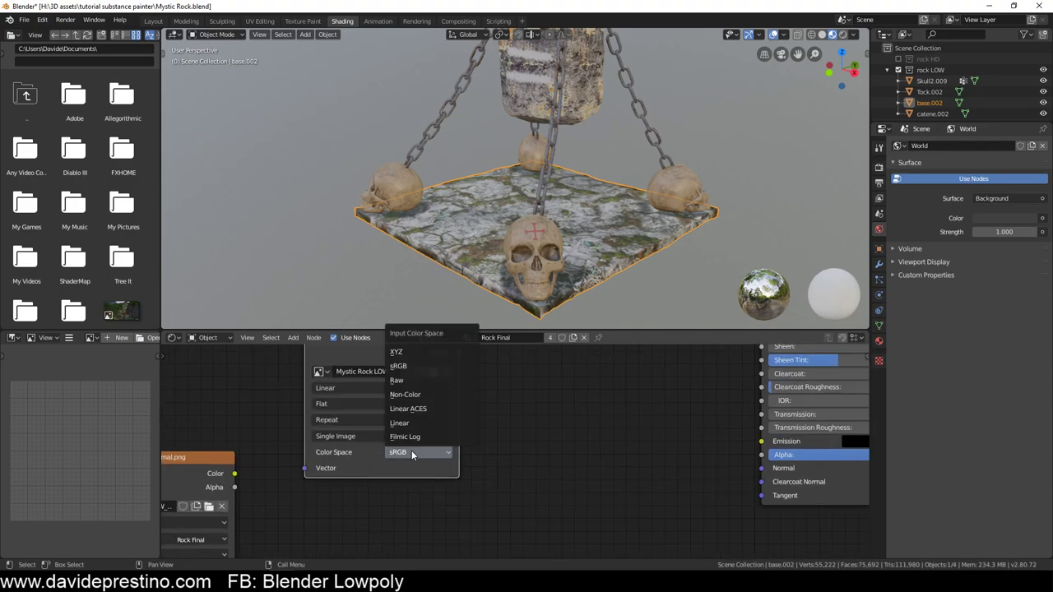
pyautogui.click(411, 395)
pyautogui.scroll(-3, 478, 427)
pyautogui.moveTo(503, 428)
pyautogui.mouseDown(button='middle')
pyautogui.moveTo(469, 489)
pyautogui.moveTo(395, 482)
pyautogui.mouseUp(button='middle')
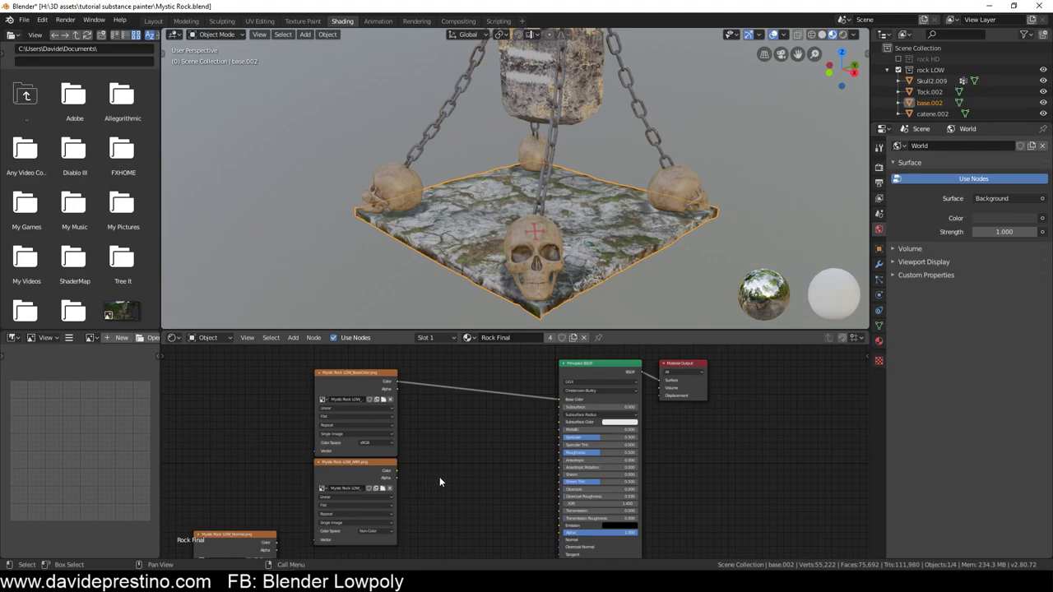
pyautogui.scroll(2, 439, 477)
pyautogui.moveTo(264, 470); pyautogui.dragTo(337, 412, button='middle')
pyautogui.moveTo(337, 418); pyautogui.dragTo(303, 412)
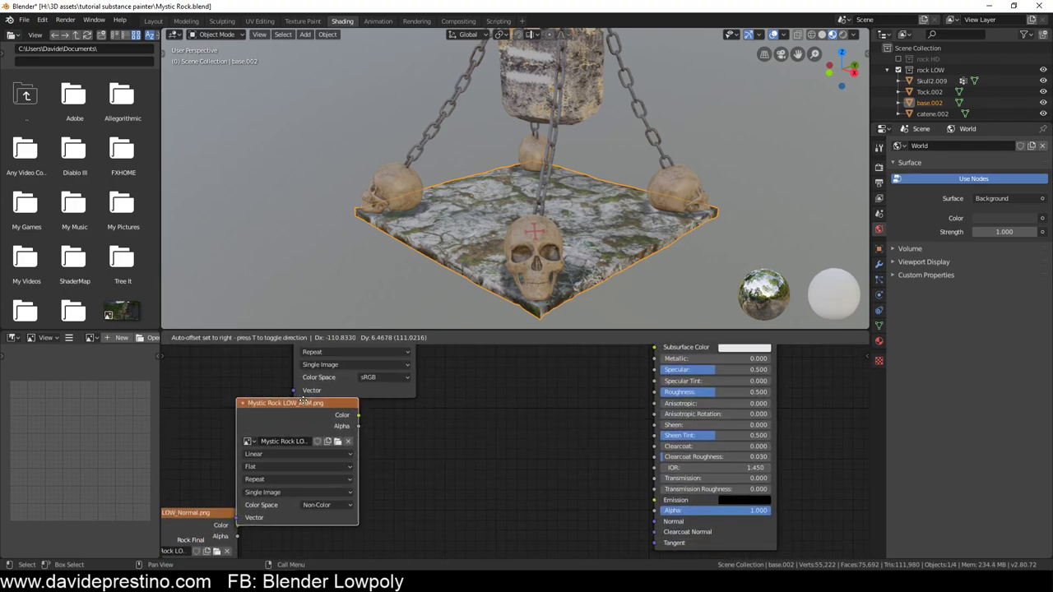
pyautogui.click(302, 406)
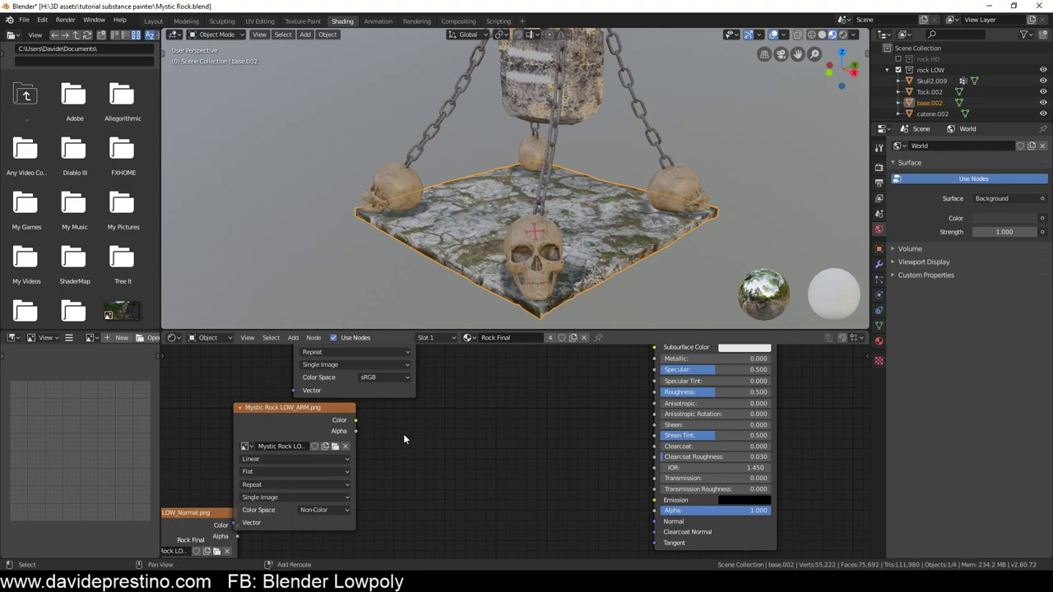
# Add a Separate RGB node fed by the ARM texture's colour output
pyautogui.hotkey('shift', 'a')
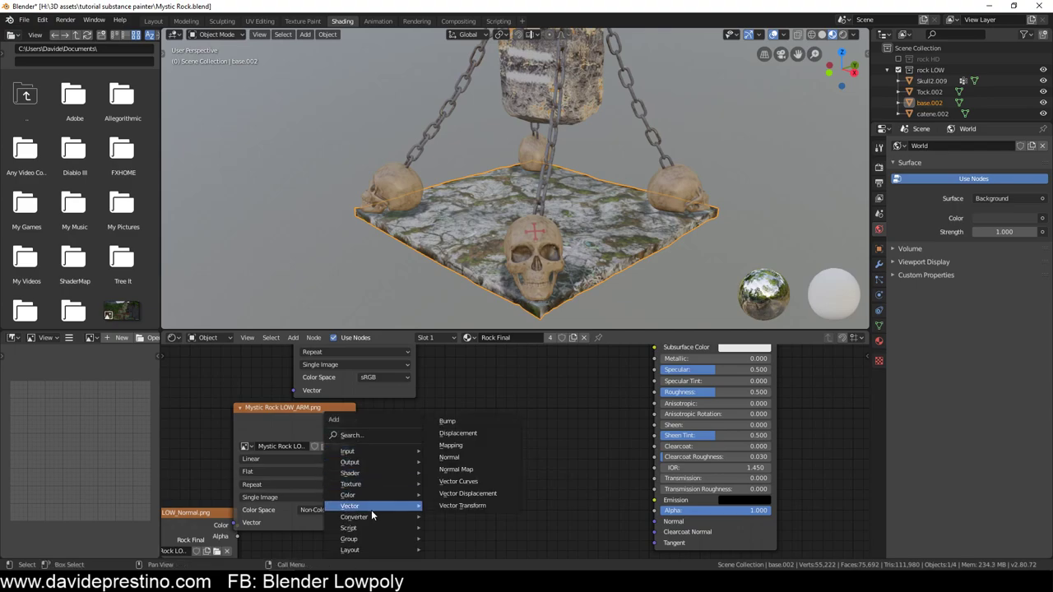
pyautogui.moveTo(354, 516)
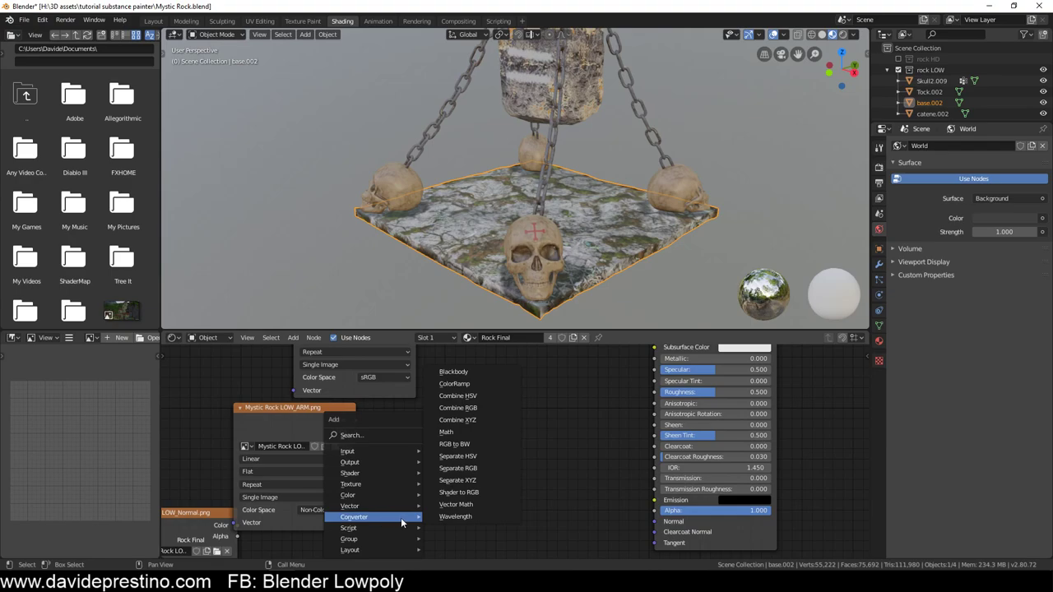
pyautogui.click(475, 469)
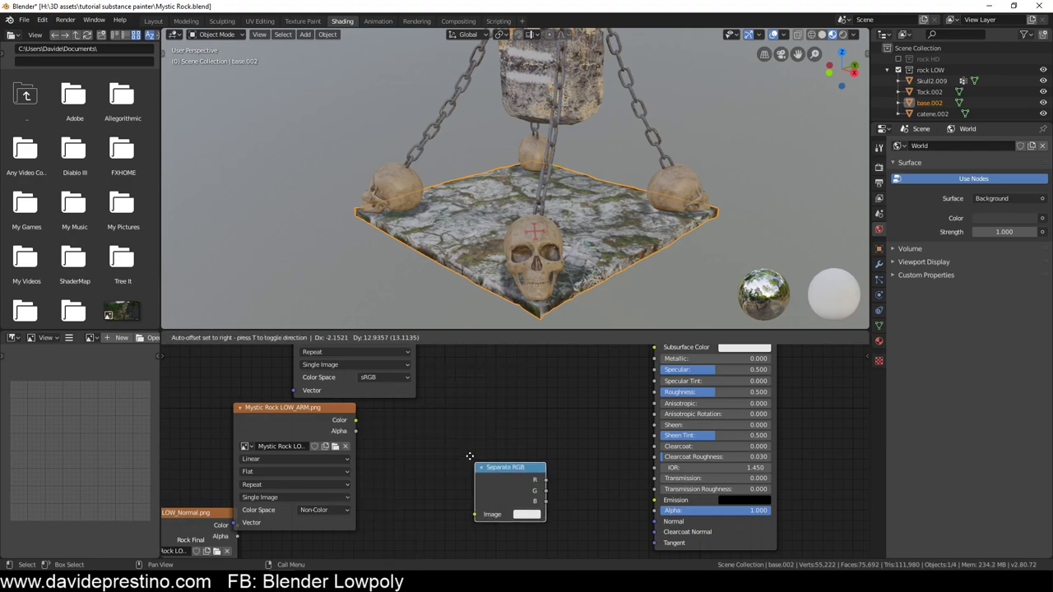
pyautogui.moveTo(355, 422); pyautogui.dragTo(403, 465)
pyautogui.moveTo(498, 440)
pyautogui.mouseDown(button='middle')
pyautogui.moveTo(446, 505)
pyautogui.moveTo(531, 489)
pyautogui.mouseUp(button='middle')
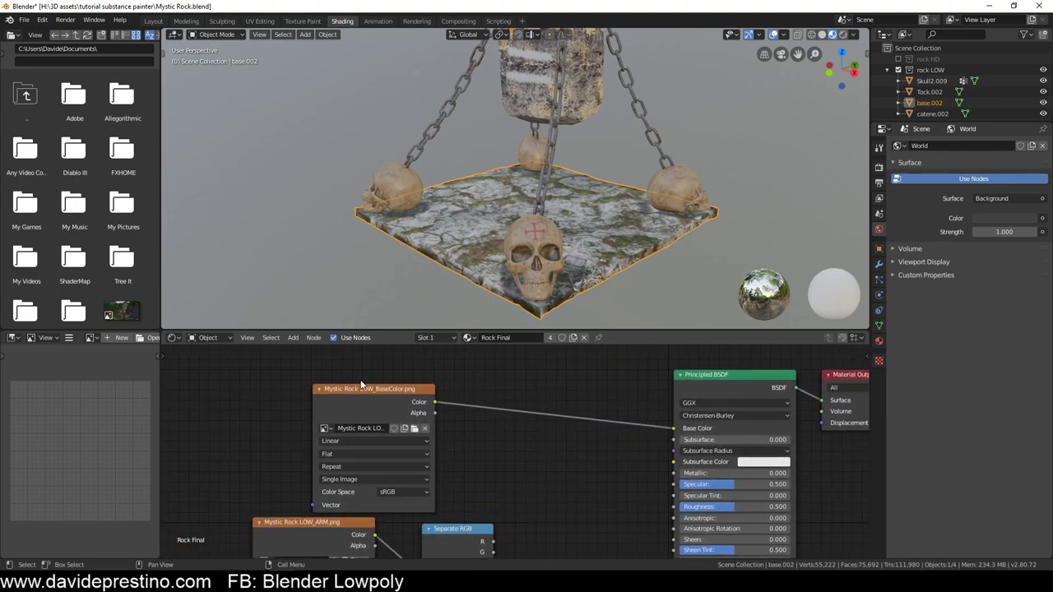
# Insert a Multiply Mix node into the base colour link and feed it the red channel
pyautogui.moveTo(361, 384); pyautogui.dragTo(267, 380)
pyautogui.moveTo(537, 433); pyautogui.dragTo(597, 453, button='middle')
pyautogui.hotkey('shift', 'a')
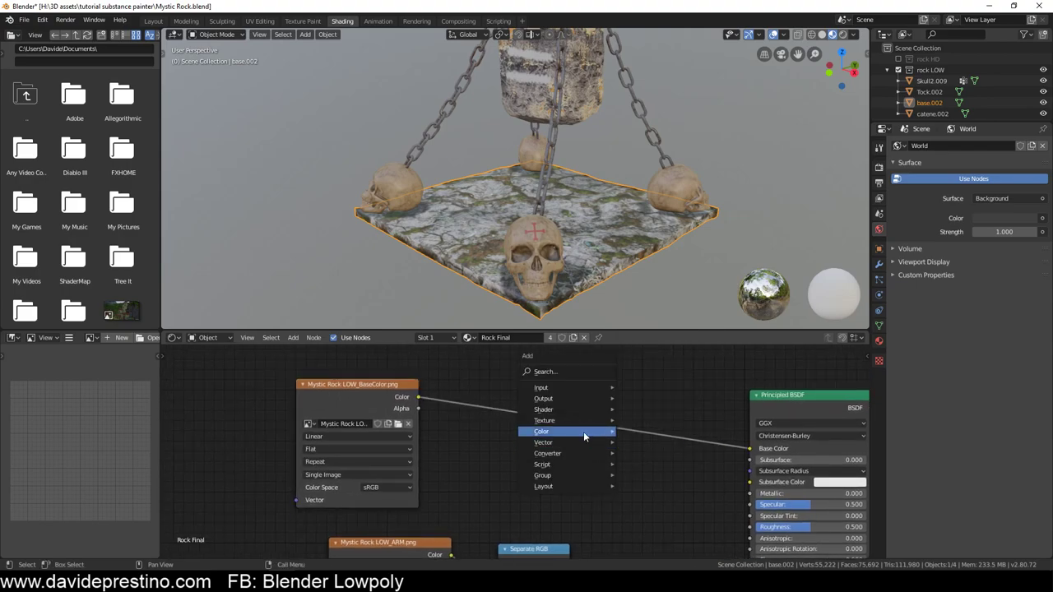
pyautogui.moveTo(566, 431)
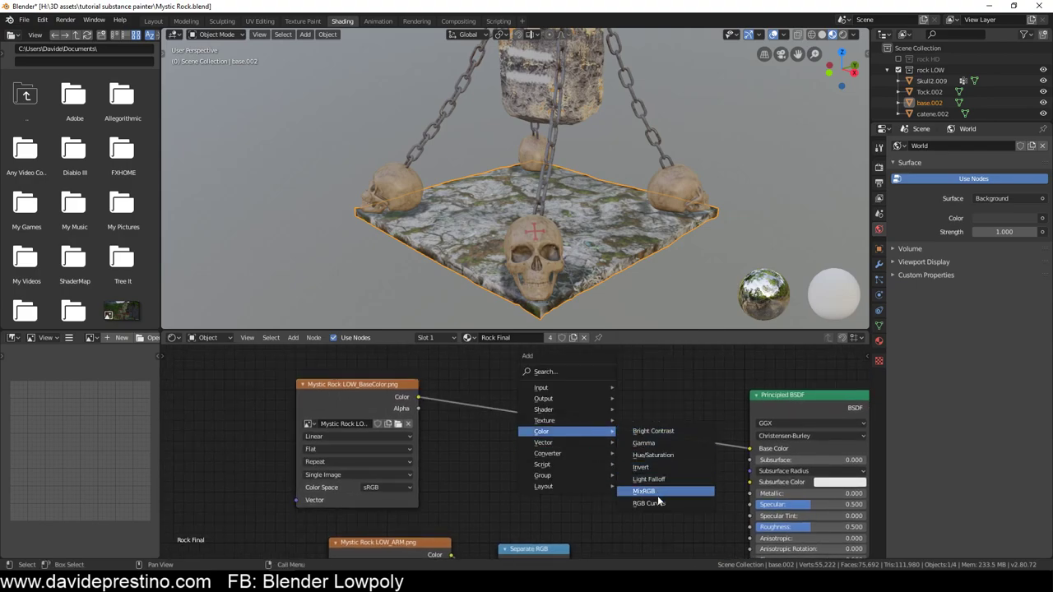
pyautogui.click(658, 492)
pyautogui.click(597, 383)
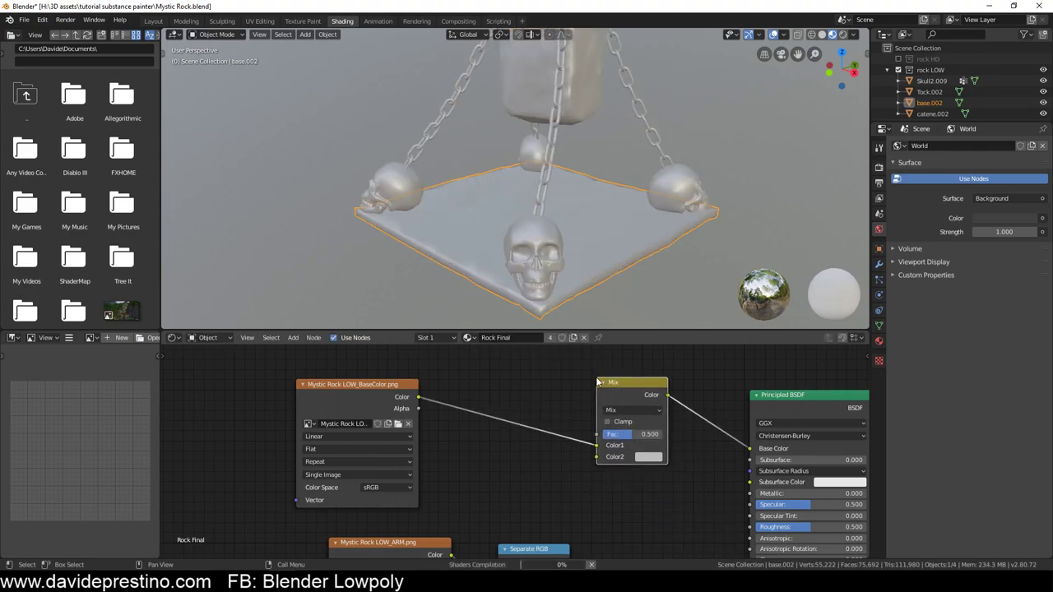
pyautogui.moveTo(574, 441); pyautogui.dragTo(524, 398, button='middle')
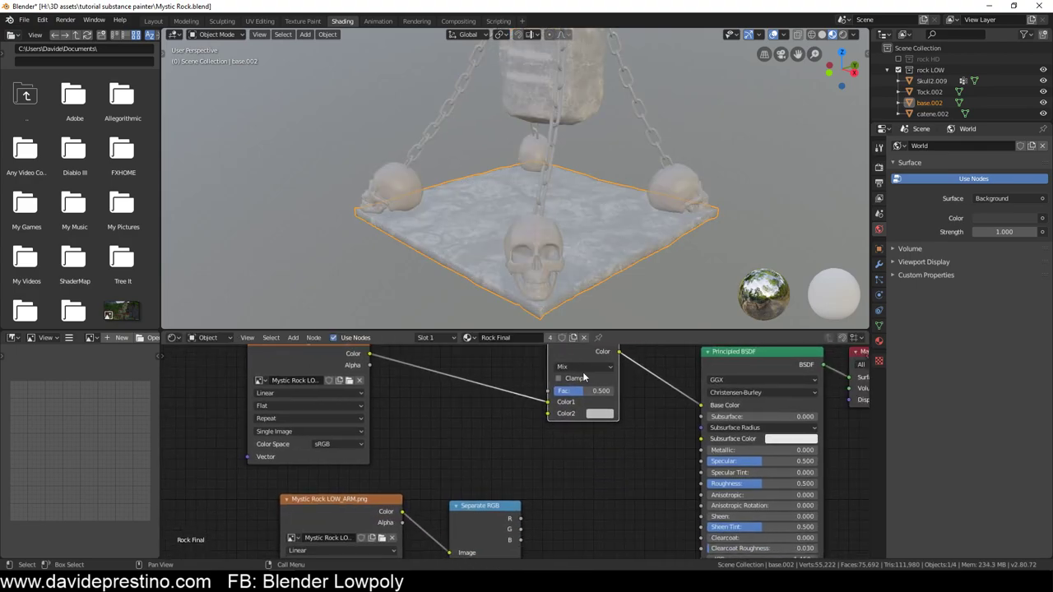
pyautogui.click(584, 366)
pyautogui.click(581, 328)
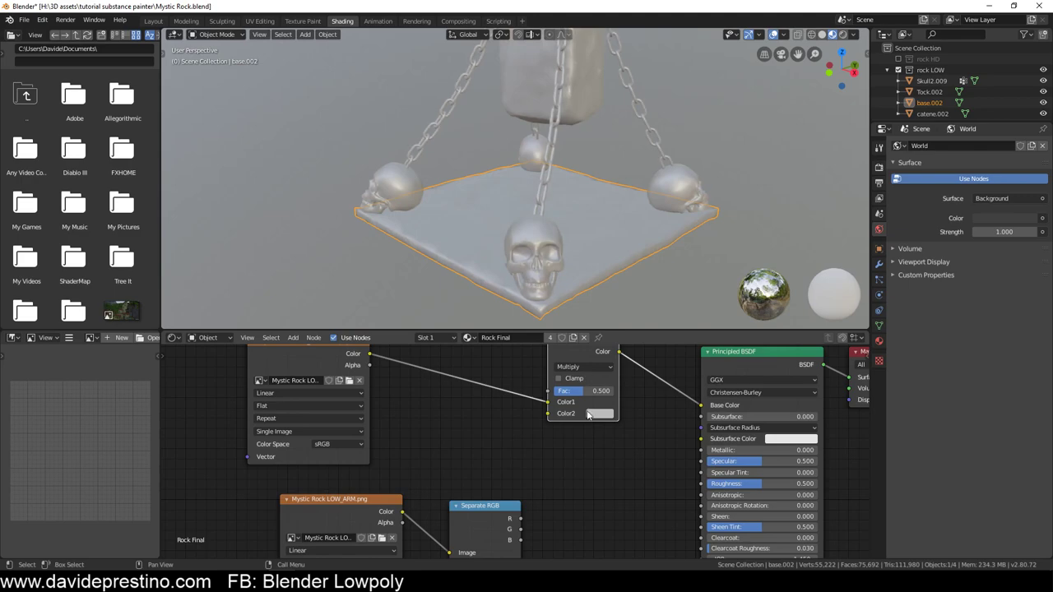
pyautogui.moveTo(527, 461); pyautogui.dragTo(587, 458, button='middle')
pyautogui.moveTo(564, 491)
pyautogui.mouseDown()
pyautogui.moveTo(523, 476)
pyautogui.moveTo(576, 475)
pyautogui.mouseUp()
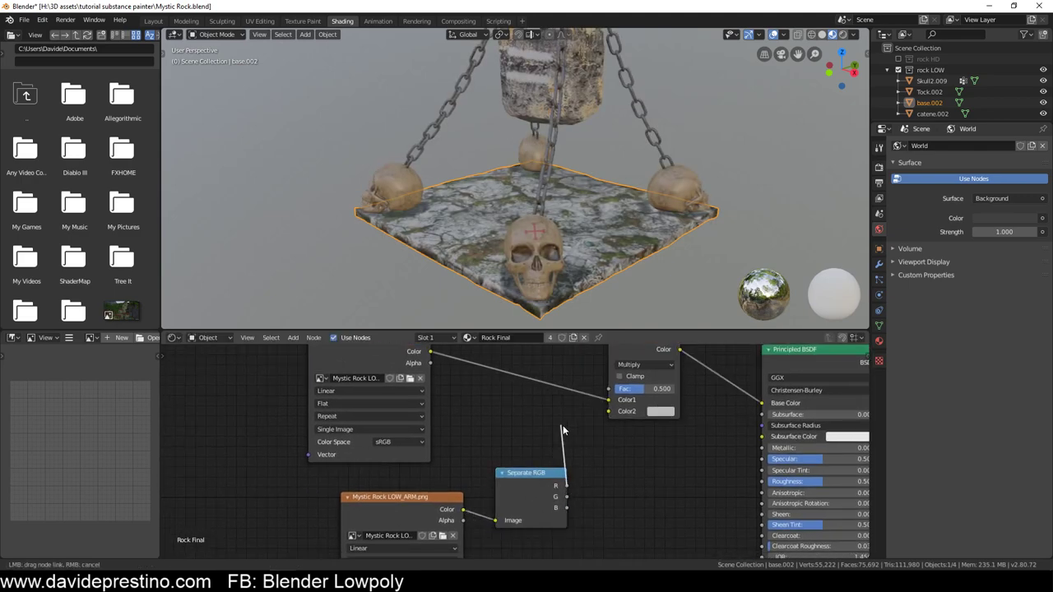
pyautogui.moveTo(597, 437); pyautogui.dragTo(610, 411)
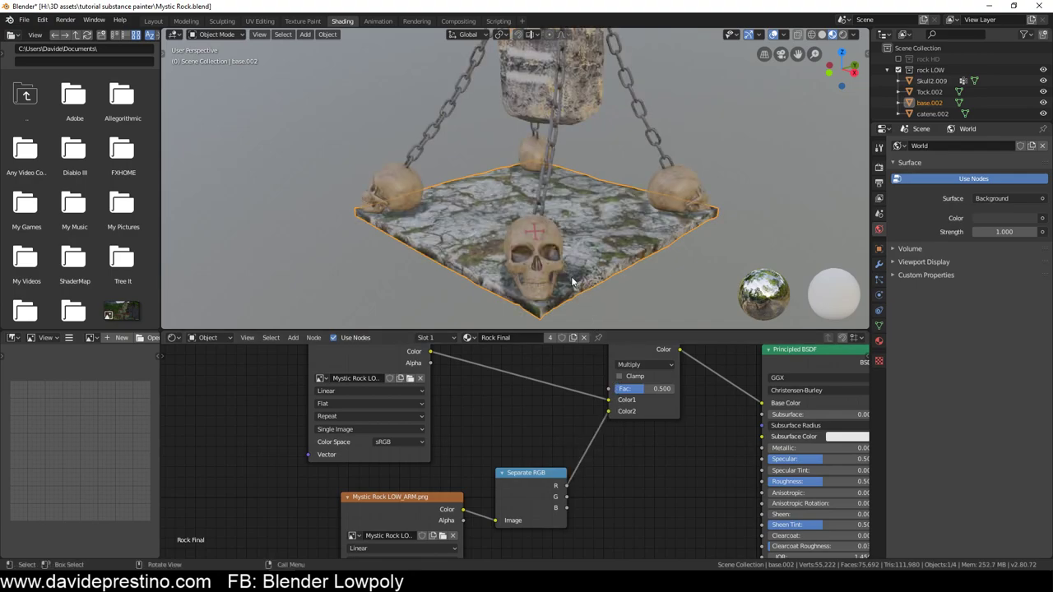
# Link the green channel to Roughness and the blue channel to Metallic
pyautogui.moveTo(574, 282); pyautogui.dragTo(553, 278, button='middle')
pyautogui.scroll(-2, 638, 412)
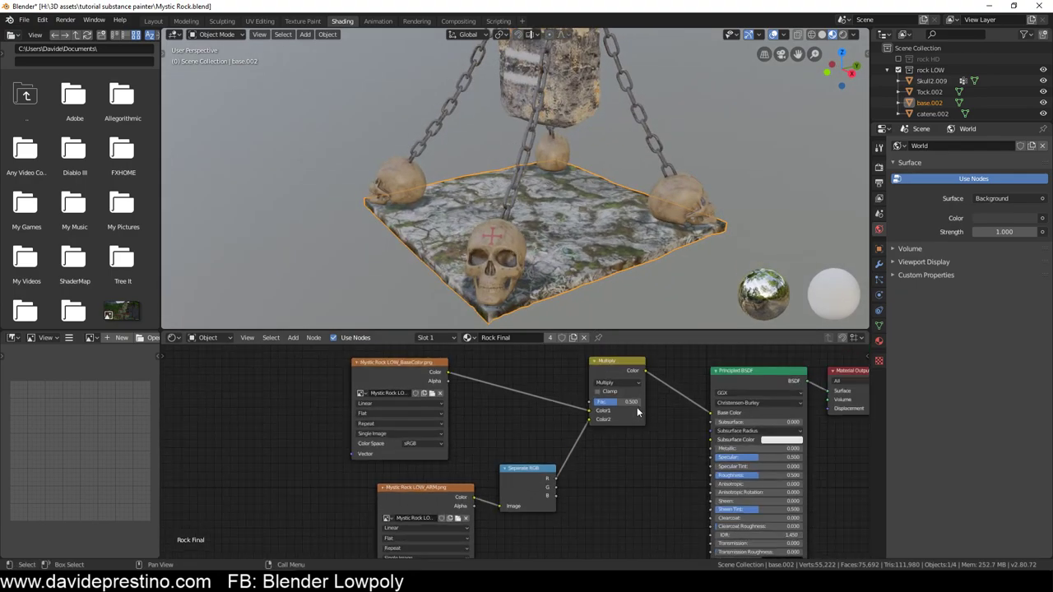
pyautogui.moveTo(638, 412); pyautogui.dragTo(553, 377, button='middle')
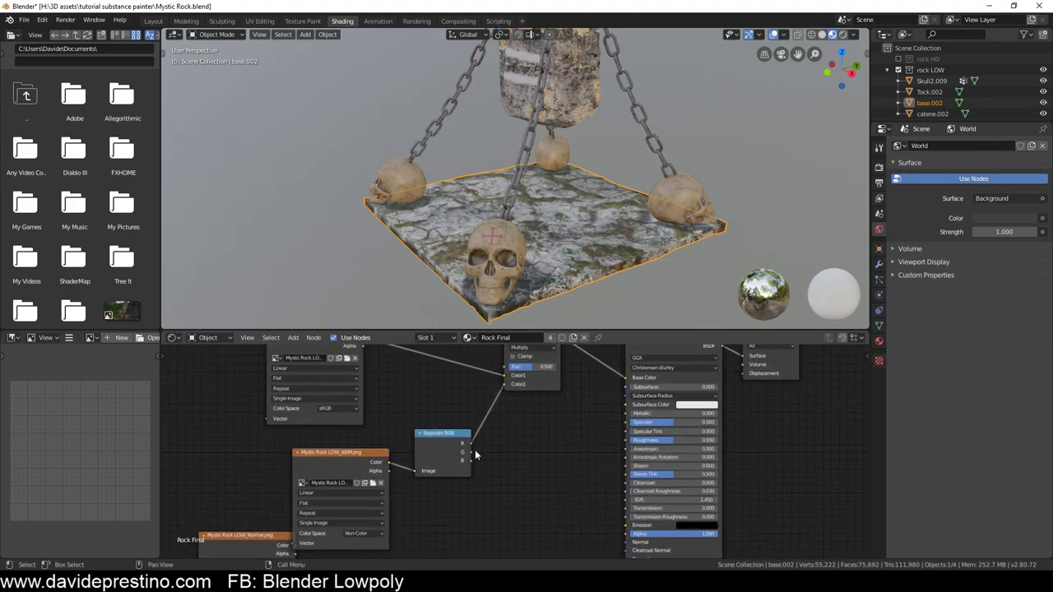
pyautogui.moveTo(471, 452); pyautogui.dragTo(622, 441)
pyautogui.moveTo(471, 461); pyautogui.dragTo(623, 413)
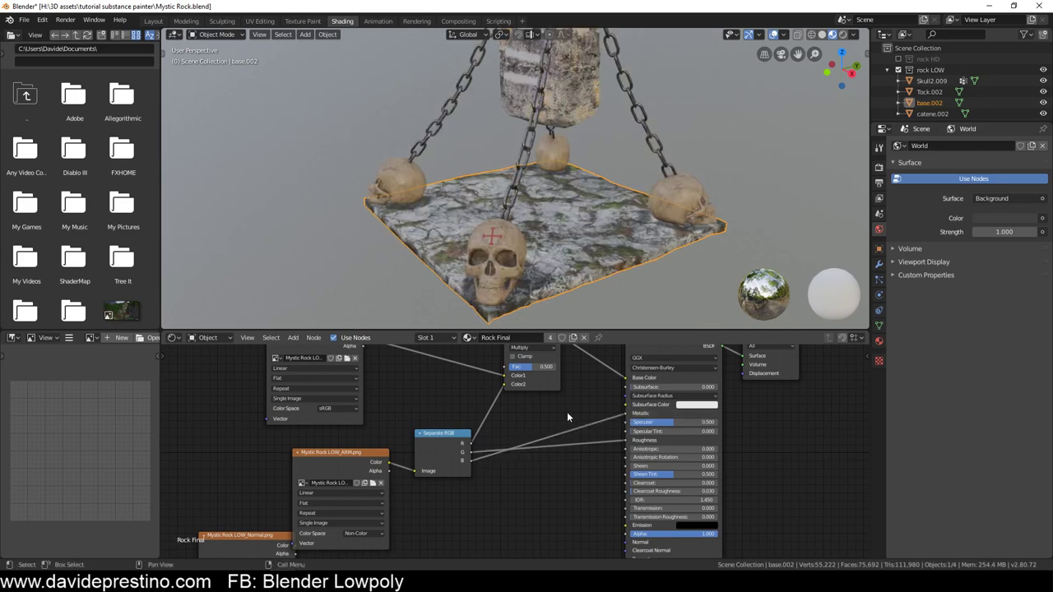
pyautogui.scroll(-3, 549, 257)
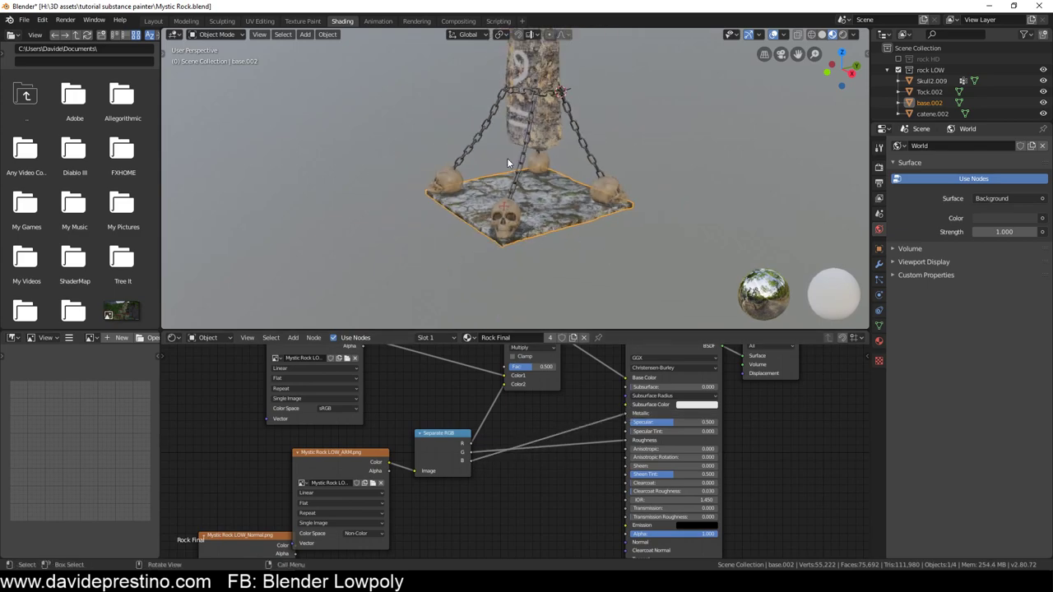
pyautogui.moveTo(540, 197); pyautogui.dragTo(532, 179, button='middle')
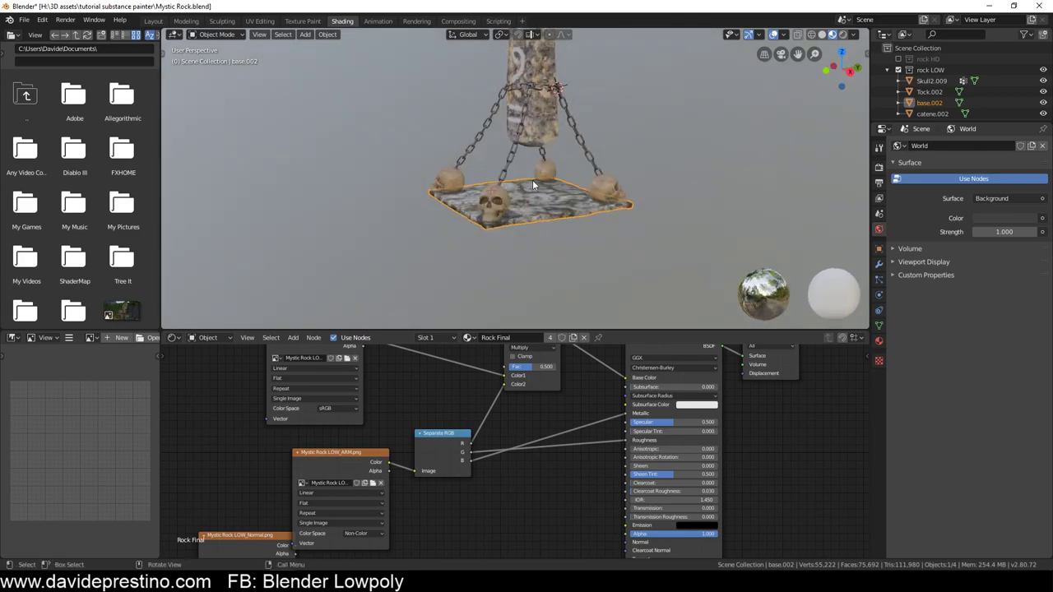
pyautogui.scroll(-1, 492, 490)
pyautogui.moveTo(492, 490); pyautogui.dragTo(490, 461, button='middle')
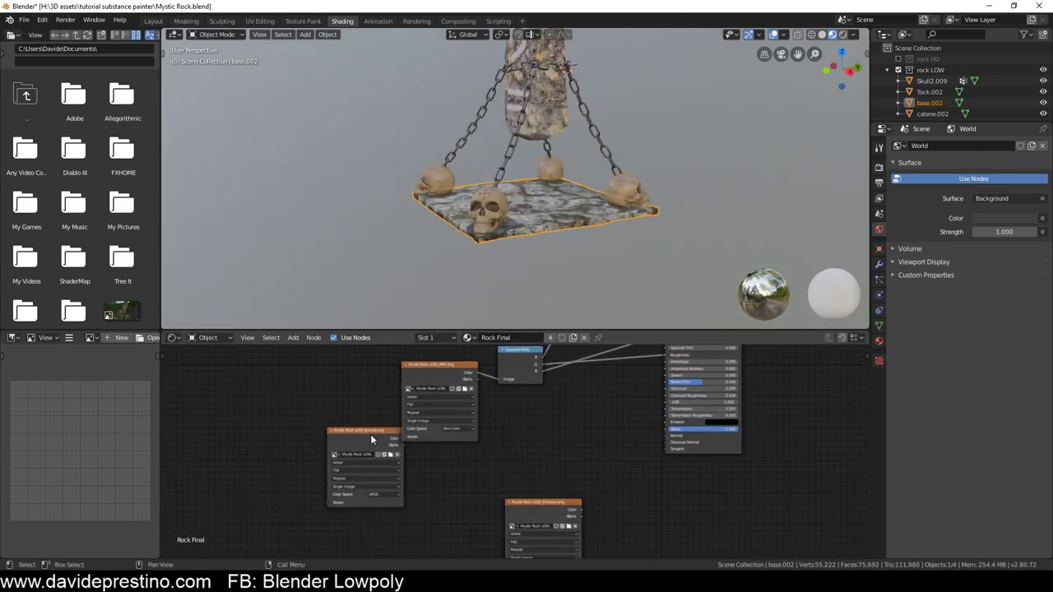
# Rearrange the Normal and Emissive image texture nodes beside the Separate RGB and ARM nodes
pyautogui.moveTo(370, 439); pyautogui.dragTo(533, 404)
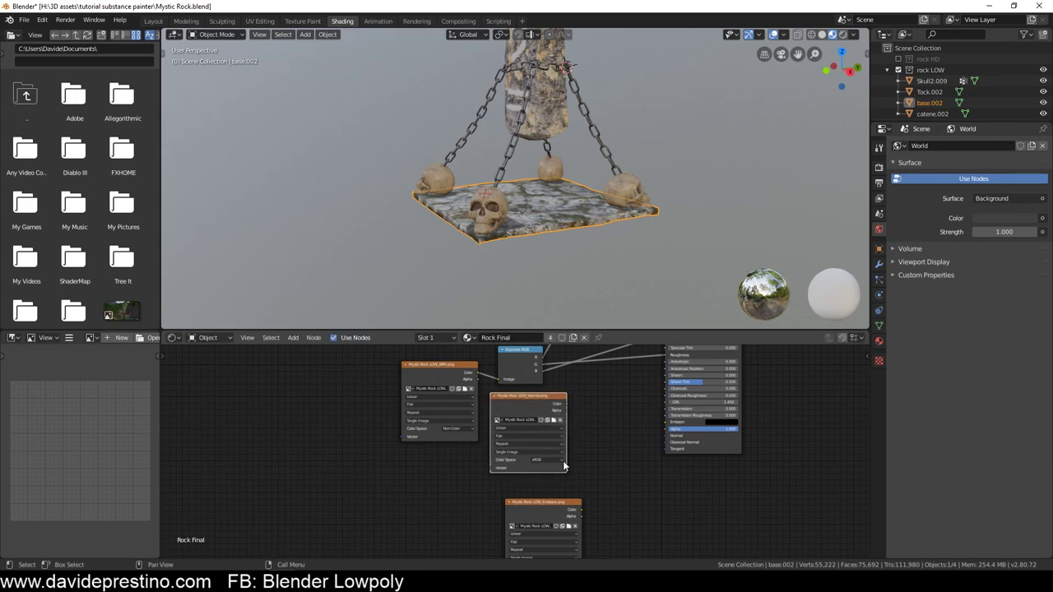
pyautogui.moveTo(545, 500); pyautogui.dragTo(431, 474)
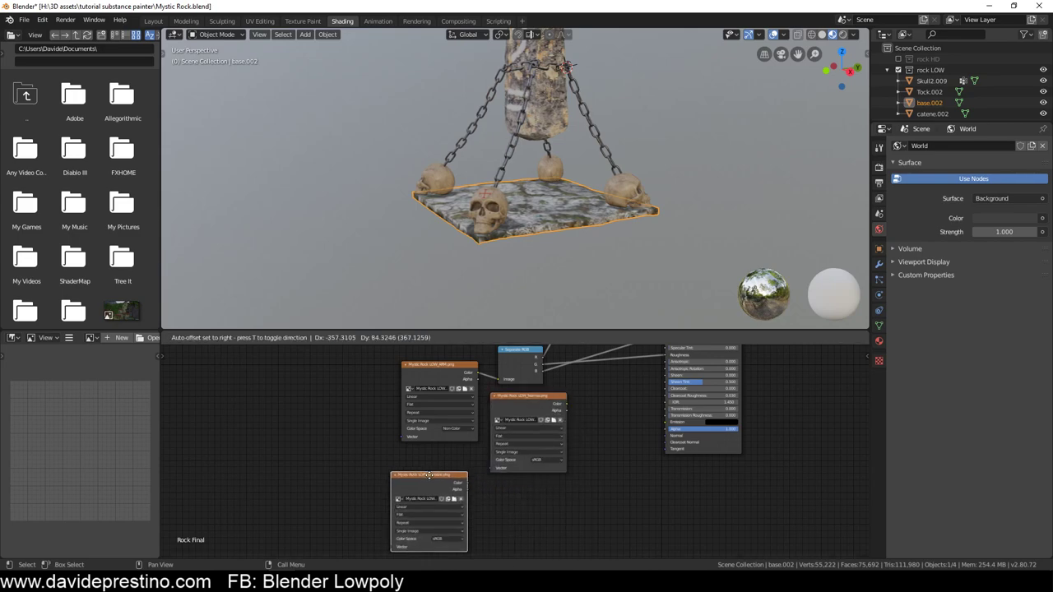
pyautogui.moveTo(618, 430); pyautogui.dragTo(557, 452, button='middle')
pyautogui.scroll(2, 557, 460)
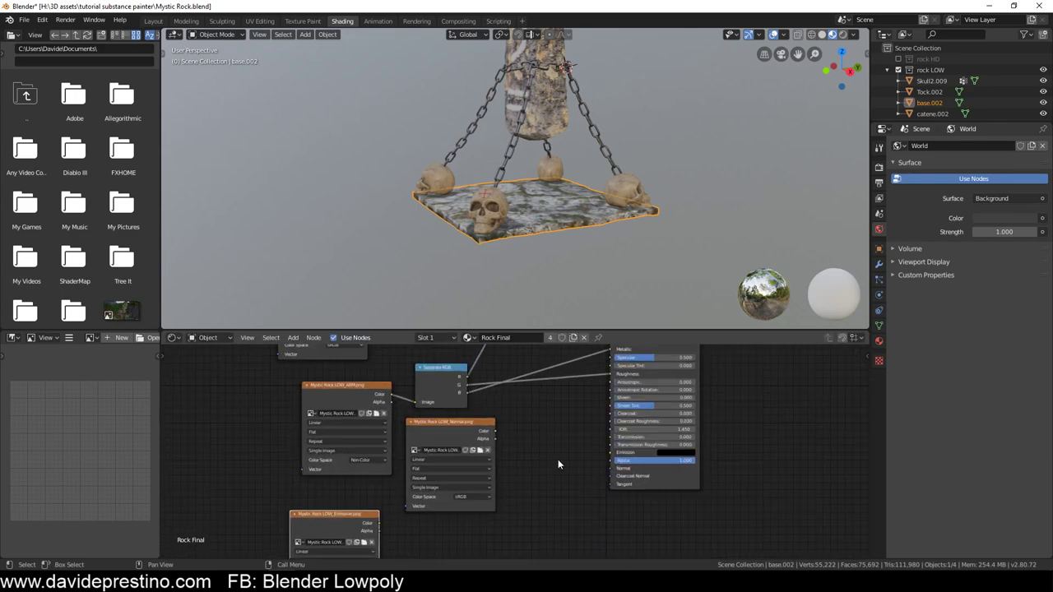
pyautogui.scroll(1, 558, 464)
pyautogui.scroll(-2, 558, 465)
pyautogui.moveTo(496, 389); pyautogui.dragTo(505, 368, button='middle')
pyautogui.moveTo(505, 369); pyautogui.dragTo(474, 511)
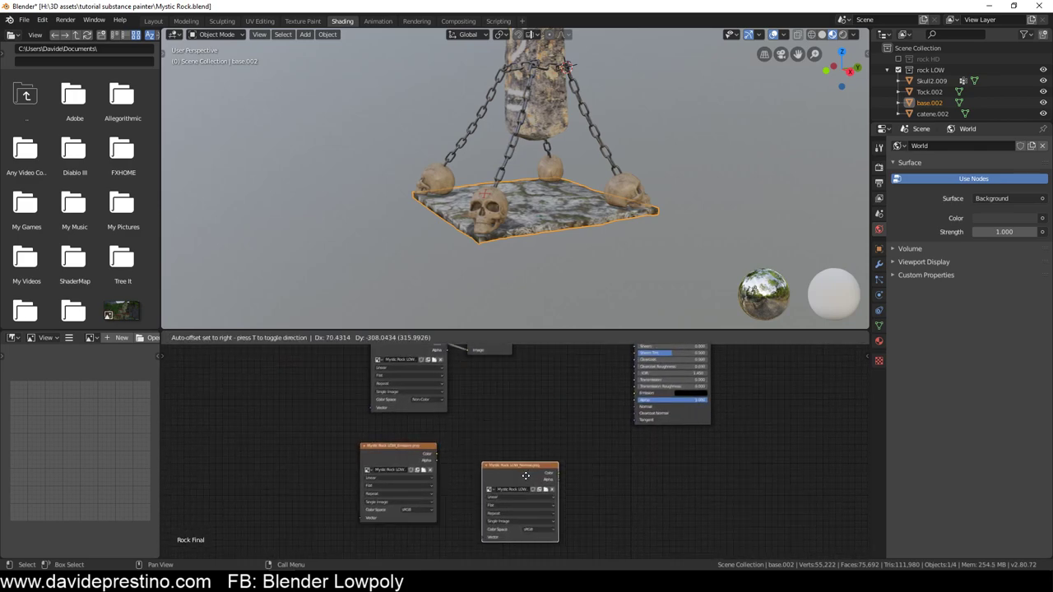
pyautogui.moveTo(413, 446); pyautogui.dragTo(506, 367)
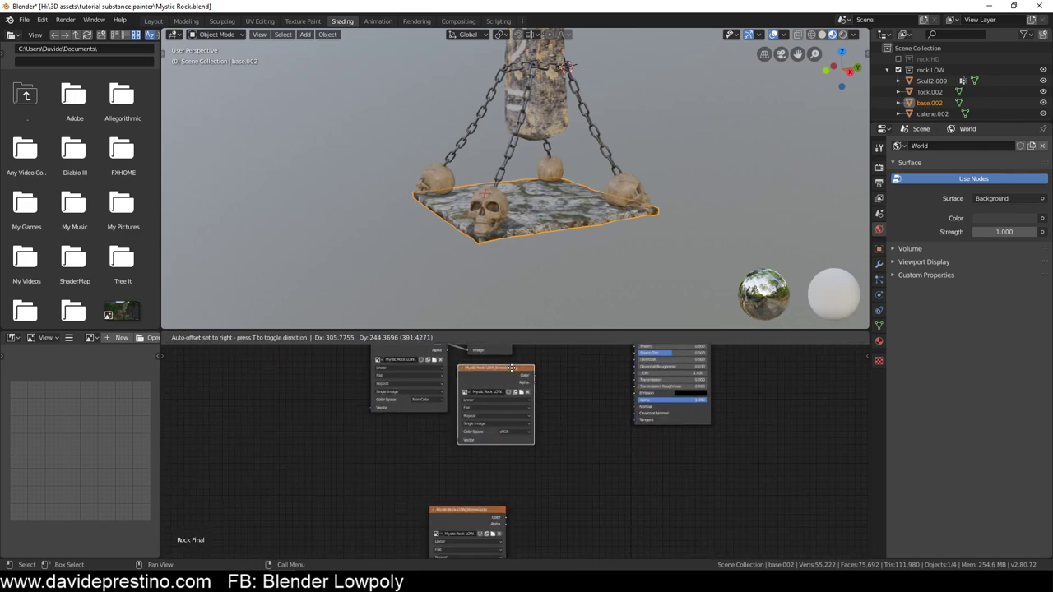
pyautogui.scroll(2, 503, 428)
# Link the Emissive texture's Color to the BSDF Emission socket, check the glow, and tuck the lower texture below it
pyautogui.moveTo(503, 431); pyautogui.dragTo(447, 488, button='middle')
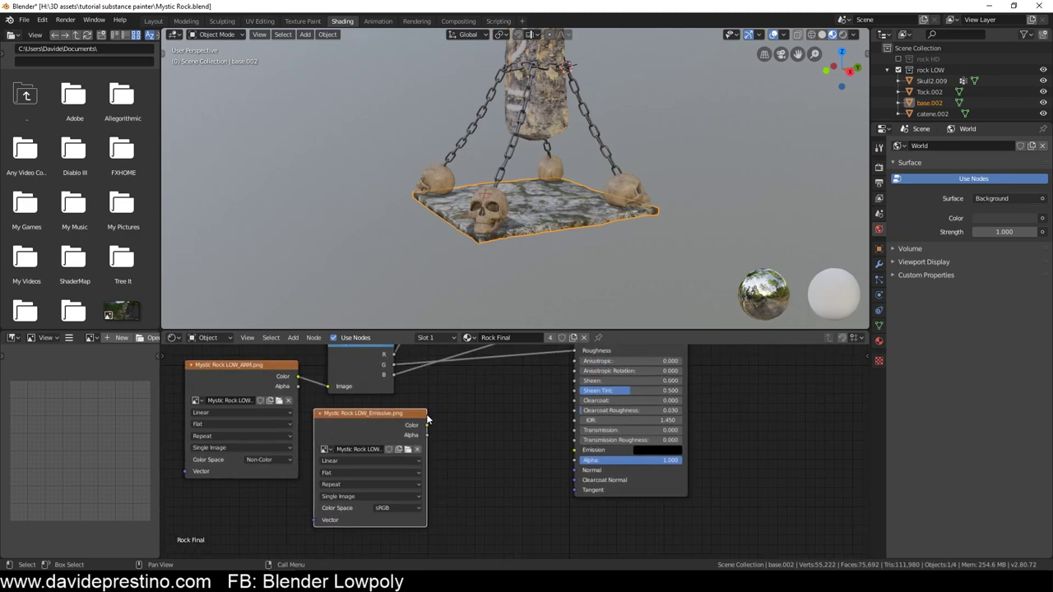
pyautogui.moveTo(427, 425)
pyautogui.mouseDown()
pyautogui.moveTo(573, 458)
pyautogui.moveTo(576, 451)
pyautogui.mouseUp()
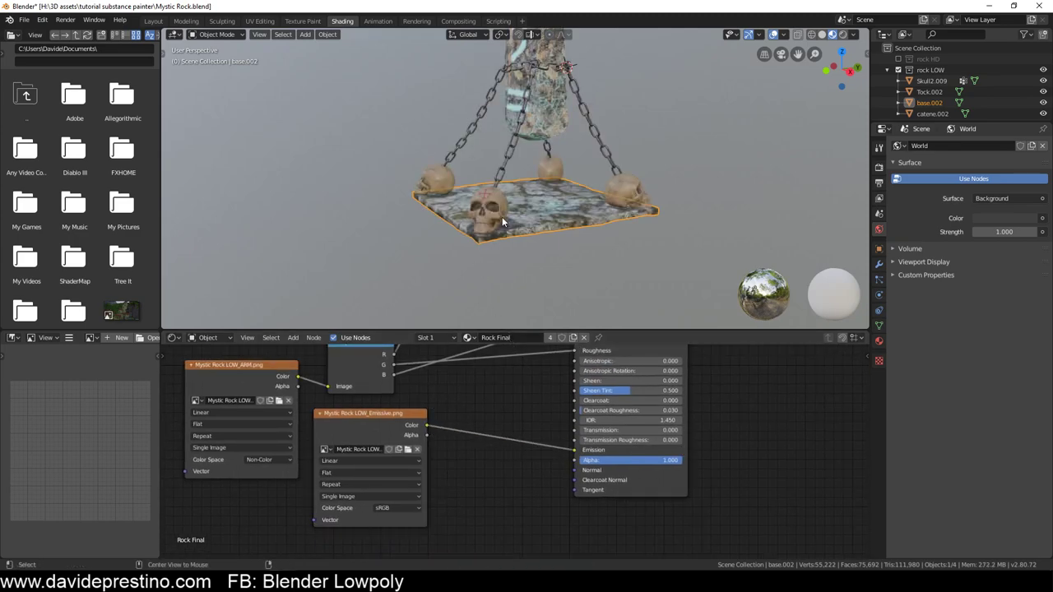
pyautogui.moveTo(470, 222)
pyautogui.mouseDown(button='middle')
pyautogui.moveTo(520, 245)
pyautogui.moveTo(522, 166)
pyautogui.moveTo(529, 205)
pyautogui.moveTo(505, 189)
pyautogui.moveTo(535, 243)
pyautogui.moveTo(602, 237)
pyautogui.moveTo(576, 247)
pyautogui.mouseUp(button='middle')
pyautogui.scroll(3, 504, 188)
pyautogui.scroll(-1, 506, 184)
pyautogui.scroll(-3, 506, 184)
pyautogui.scroll(-3, 493, 415)
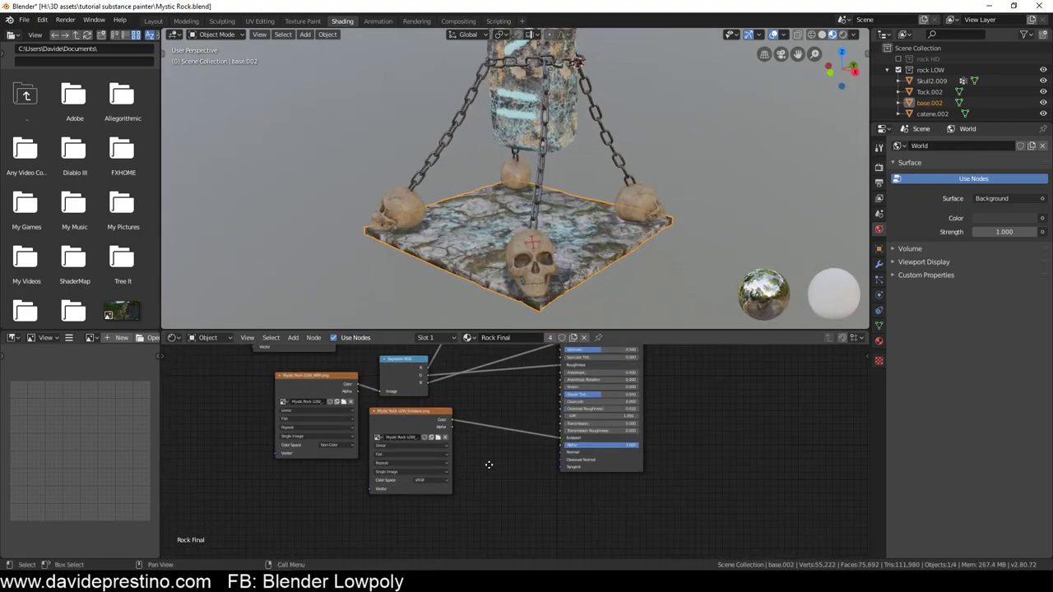
pyautogui.moveTo(488, 464); pyautogui.dragTo(490, 399, button='middle')
pyautogui.moveTo(393, 496); pyautogui.dragTo(426, 436)
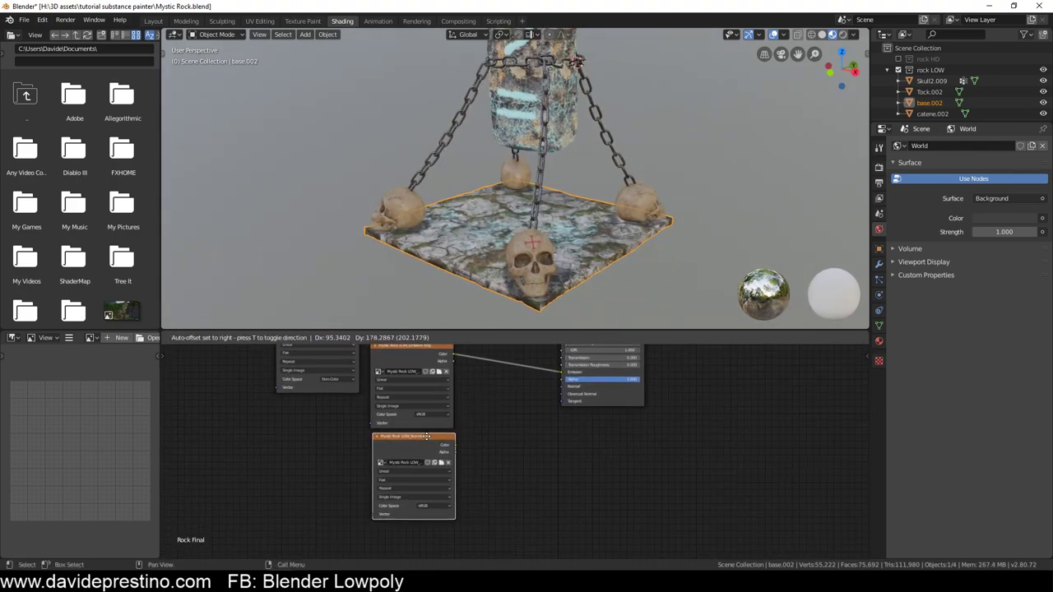
# Set the lower texture to Non-Color and route it through a new Normal Map node into the BSDF Normal
pyautogui.click(429, 510)
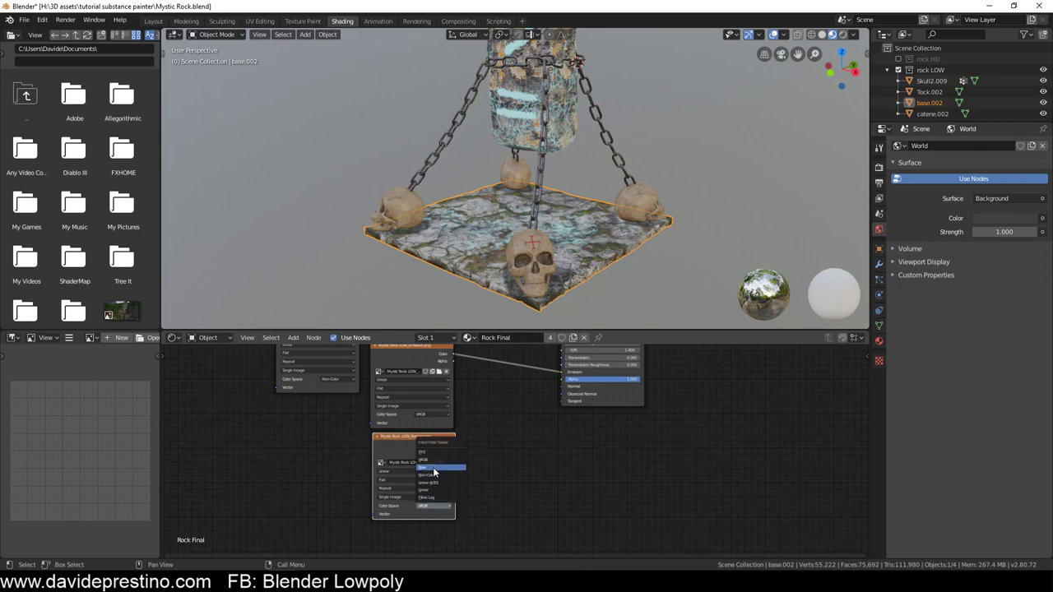
pyautogui.click(441, 476)
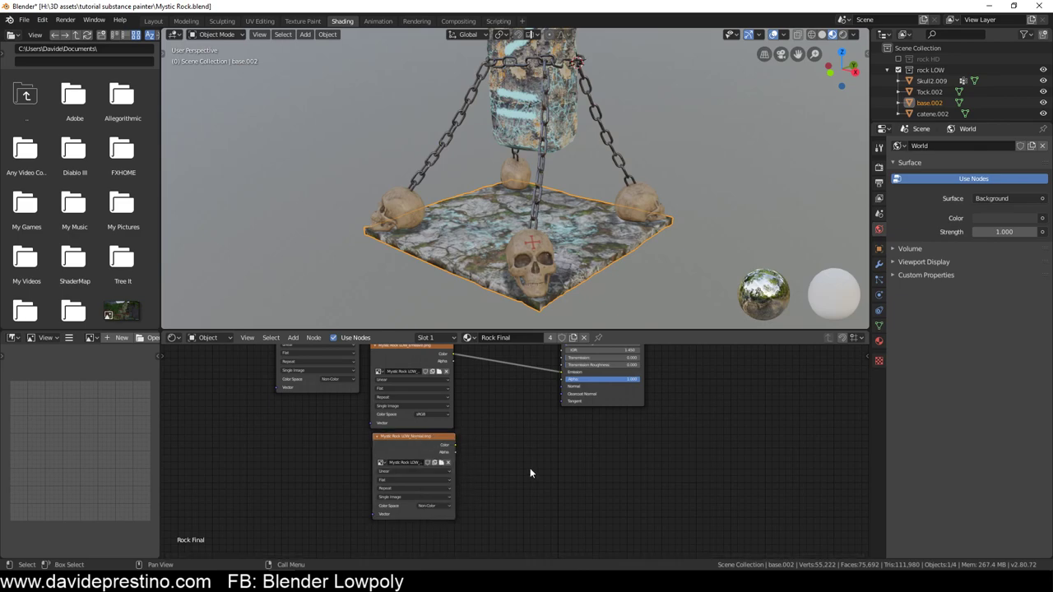
pyautogui.hotkey('shift', 'a')
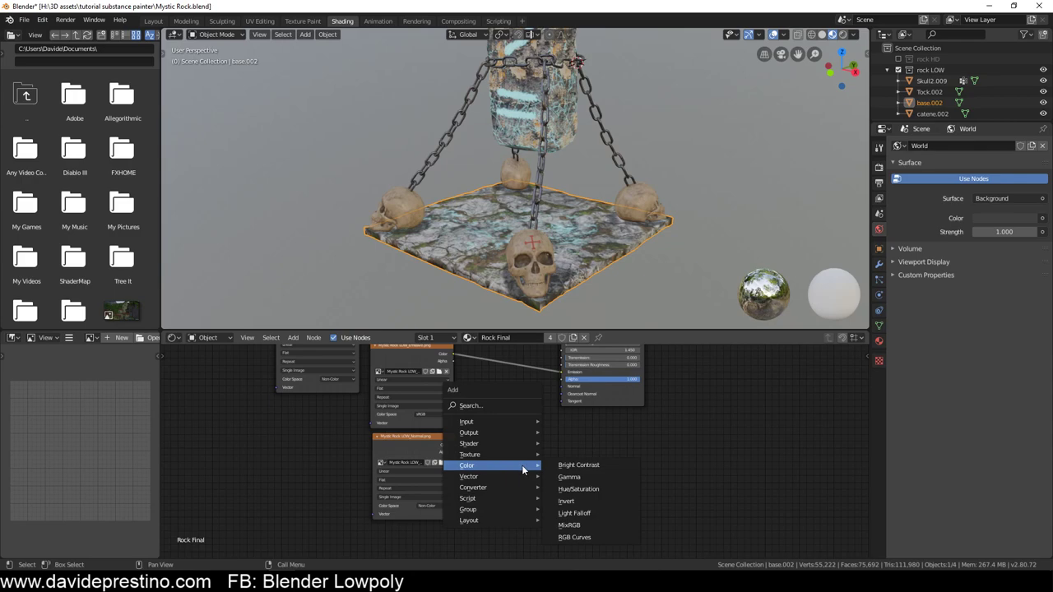
pyautogui.moveTo(468, 476)
pyautogui.click(582, 440)
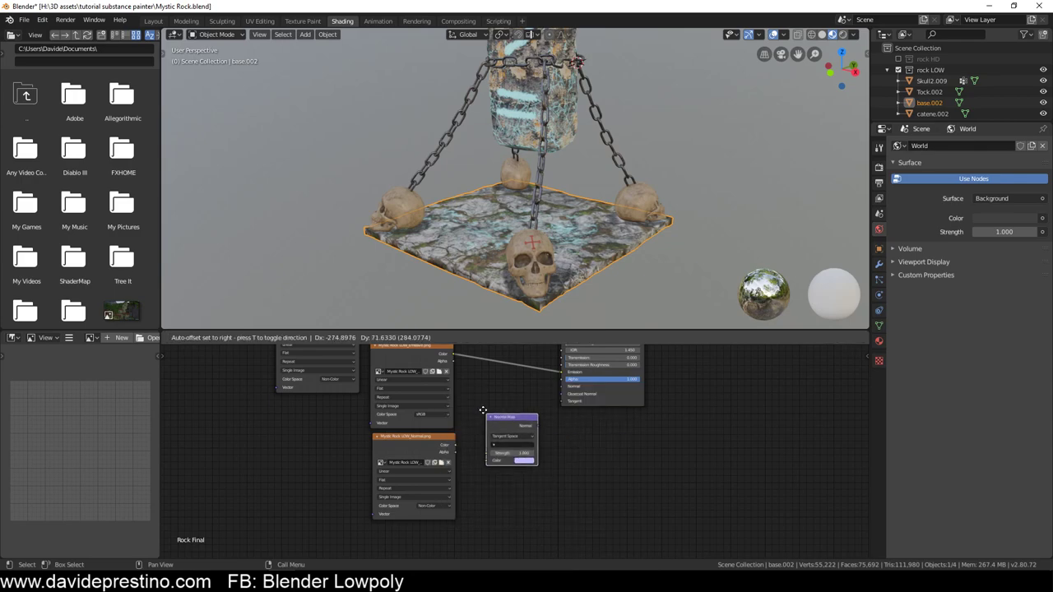
pyautogui.click(497, 423)
pyautogui.moveTo(455, 445); pyautogui.dragTo(487, 458)
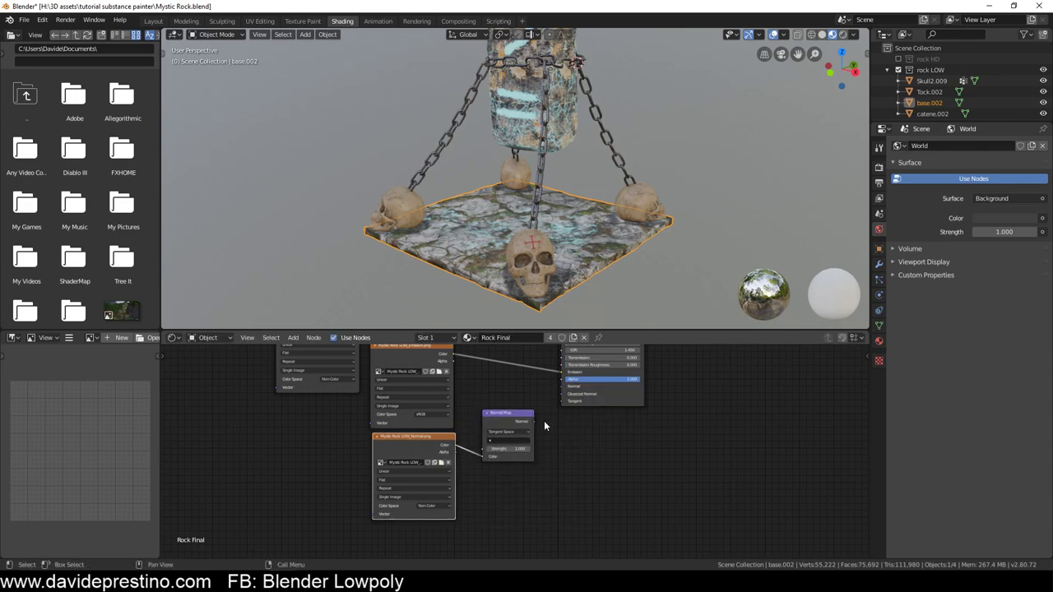
pyautogui.moveTo(534, 419)
pyautogui.mouseDown()
pyautogui.moveTo(546, 393)
pyautogui.moveTo(562, 386)
pyautogui.mouseUp()
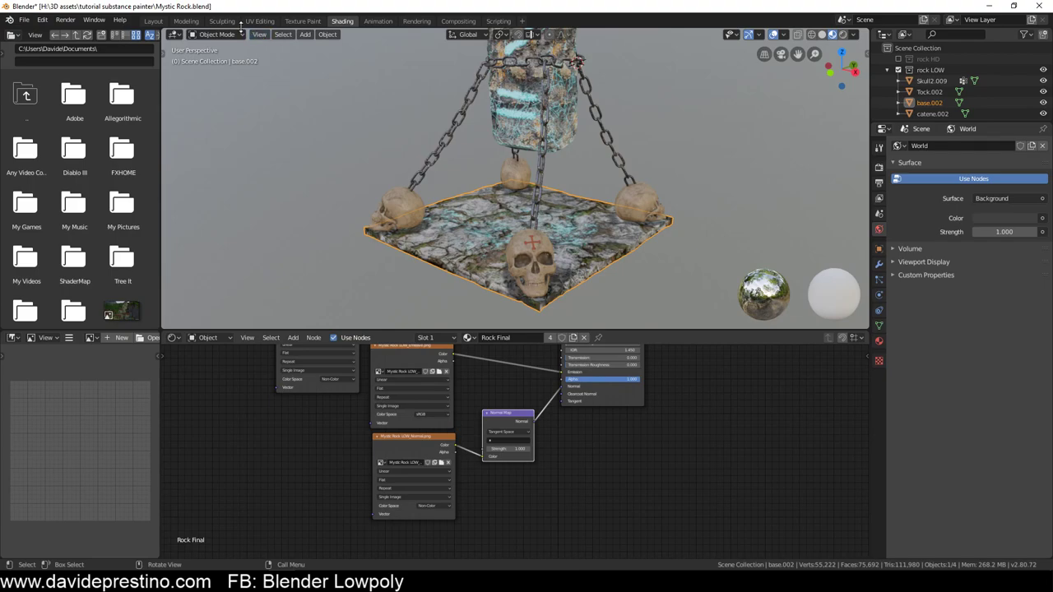
# Switch to the Modeling workspace in Object Mode, frame the rock and base, and open the N sidebar
pyautogui.click(186, 20)
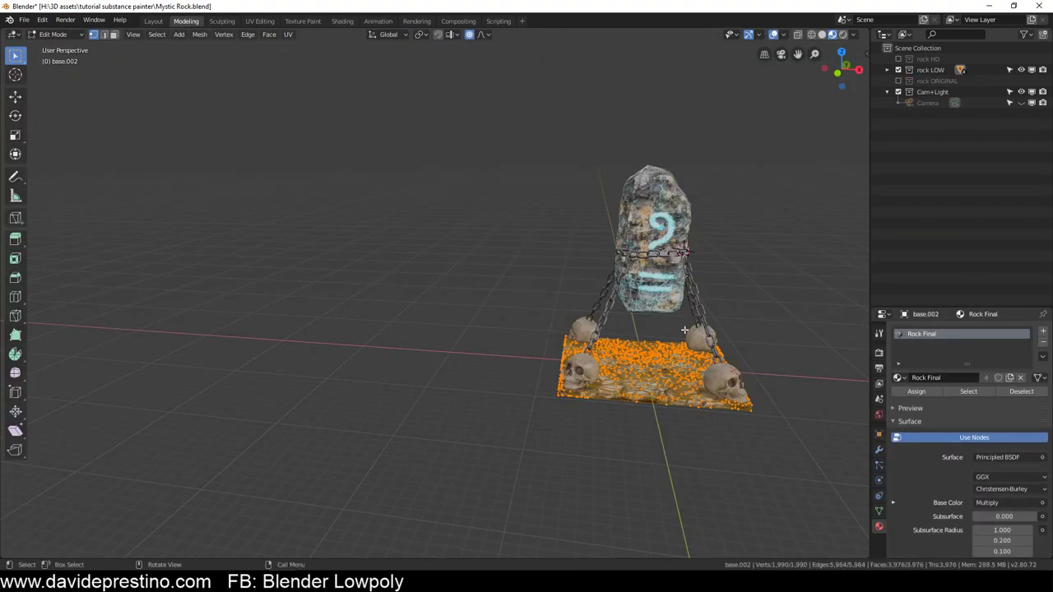
pyautogui.press('Tab')
pyautogui.press('KP_3')
pyautogui.moveTo(578, 332)
pyautogui.mouseDown(button='middle')
pyautogui.moveTo(493, 318)
pyautogui.moveTo(519, 285)
pyautogui.moveTo(446, 267)
pyautogui.moveTo(589, 242)
pyautogui.mouseUp(button='middle')
pyautogui.scroll(3, 519, 284)
pyautogui.scroll(-2, 445, 268)
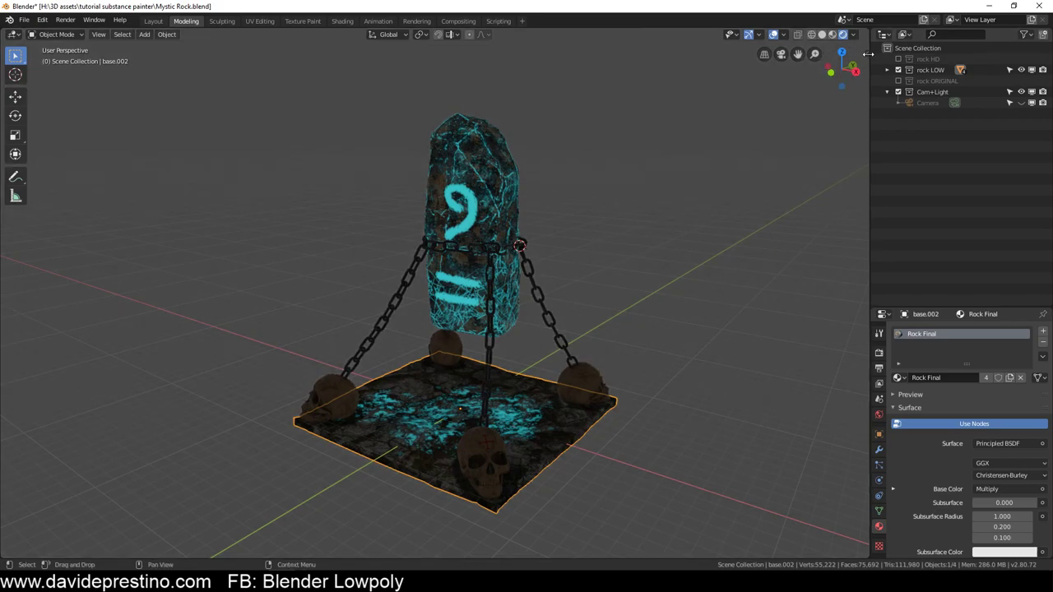
pyautogui.click(863, 54)
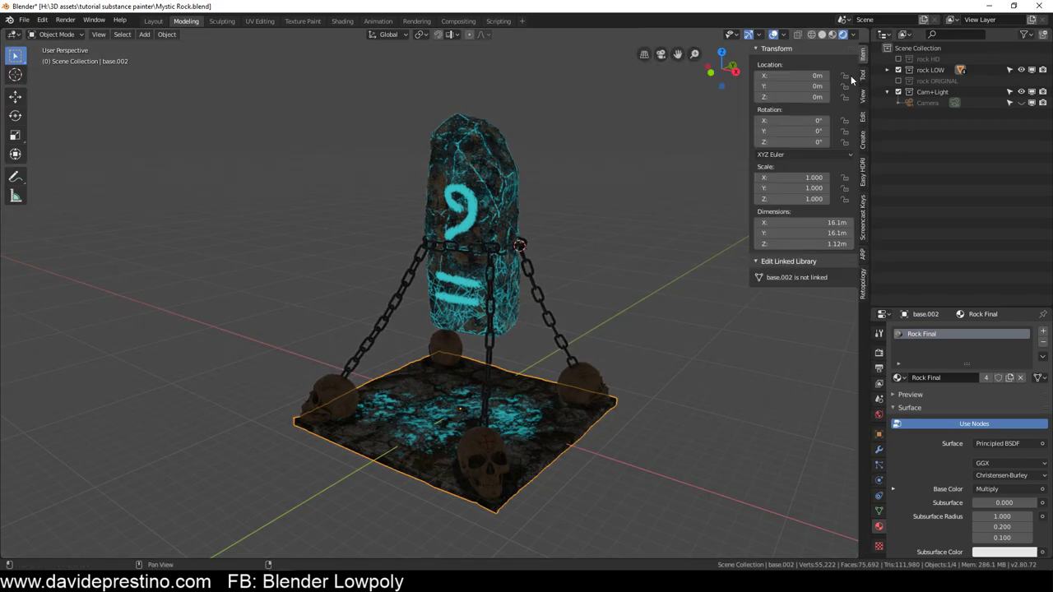
# Create Easy HDRI world nodes from the favorites folder and settle on night.exr after trying studio.exr
pyautogui.click(863, 186)
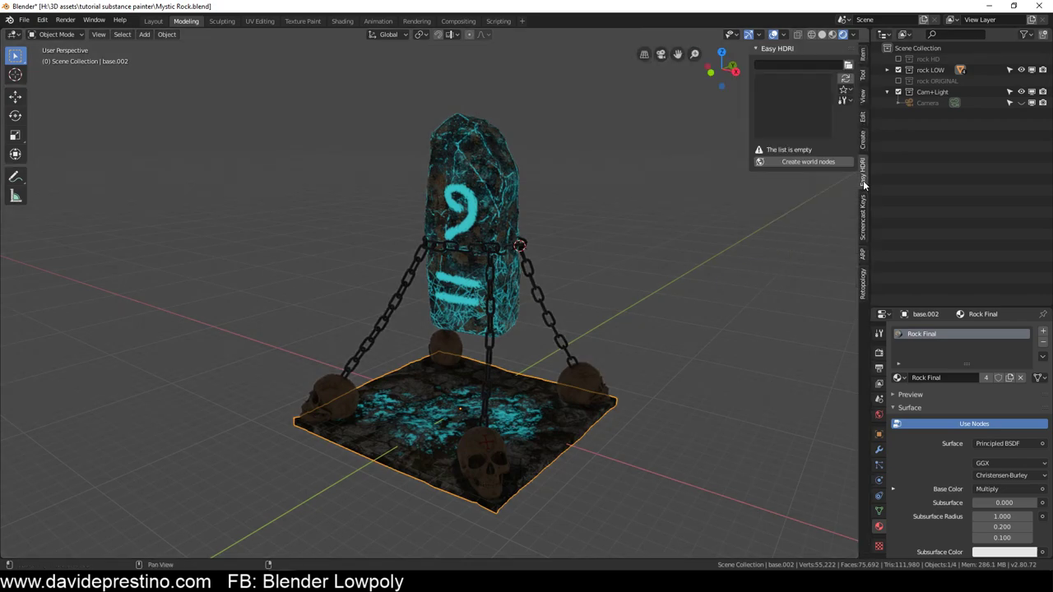
pyautogui.click(795, 163)
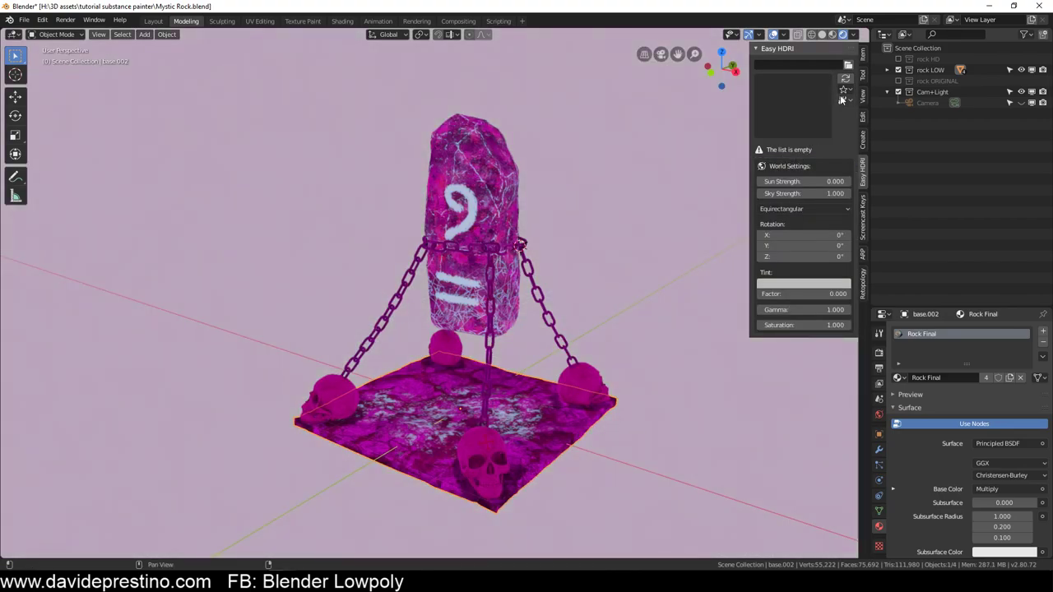
pyautogui.click(905, 102)
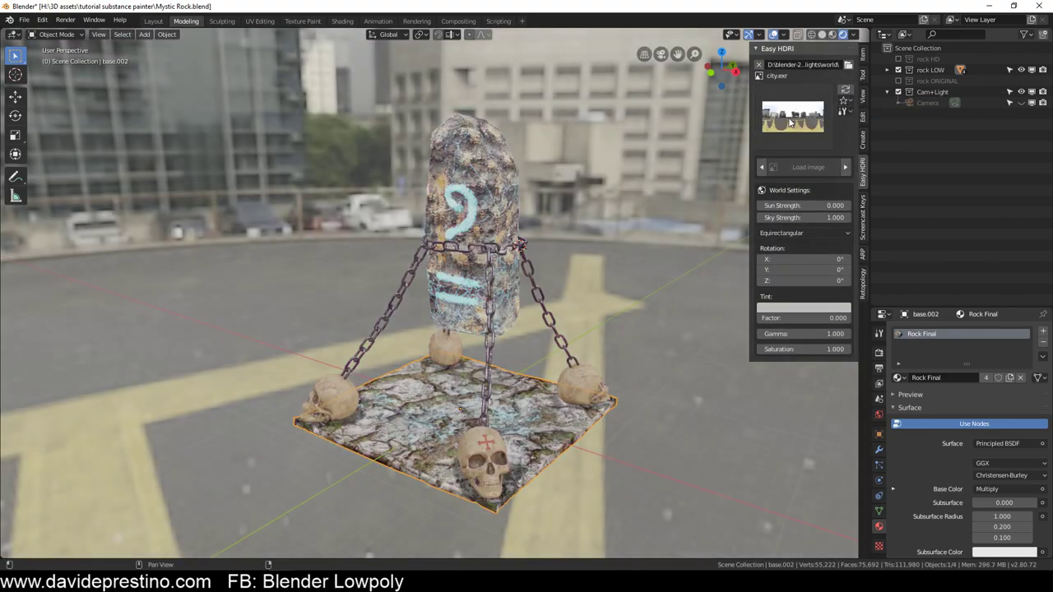
pyautogui.click(792, 115)
pyautogui.click(638, 181)
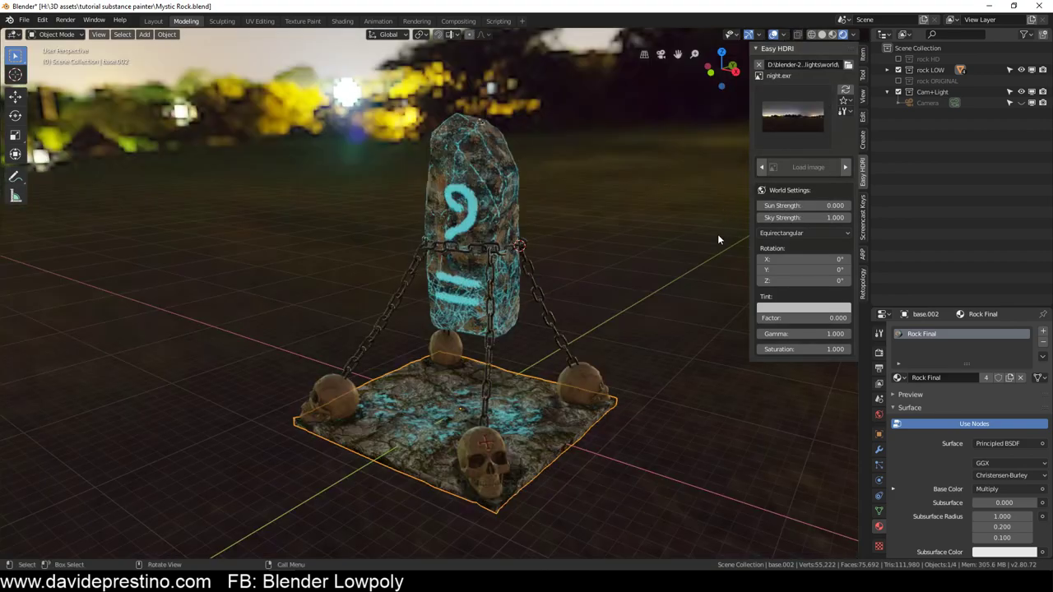
pyautogui.click(804, 132)
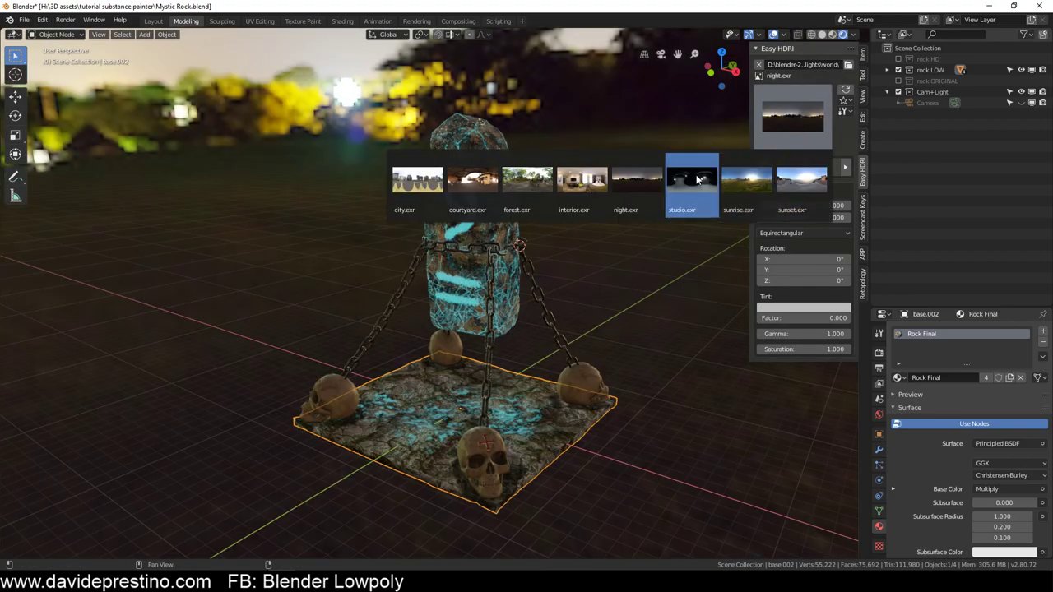
pyautogui.click(696, 175)
pyautogui.click(786, 121)
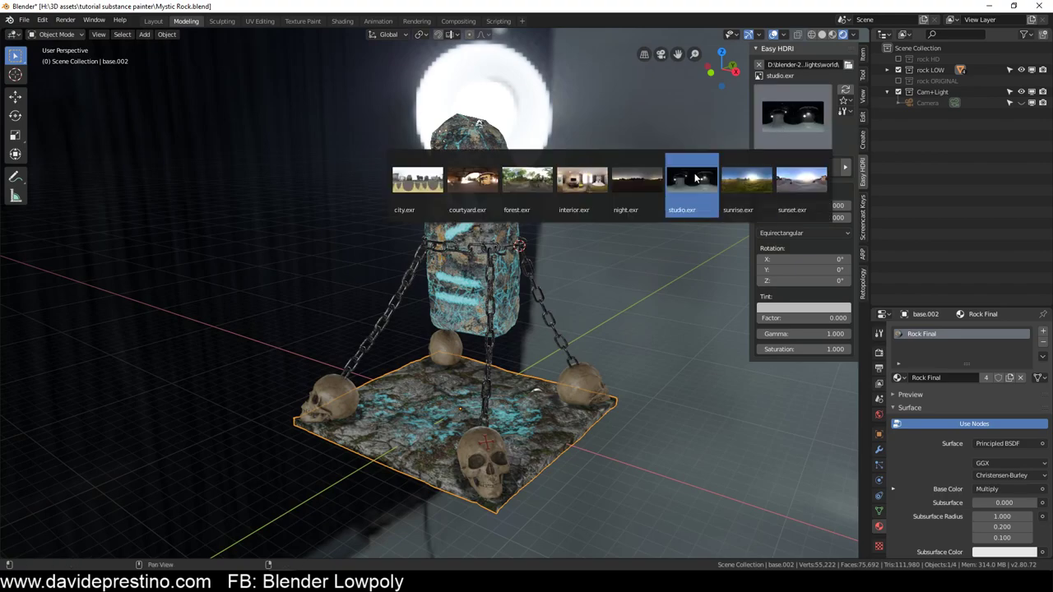
pyautogui.click(631, 181)
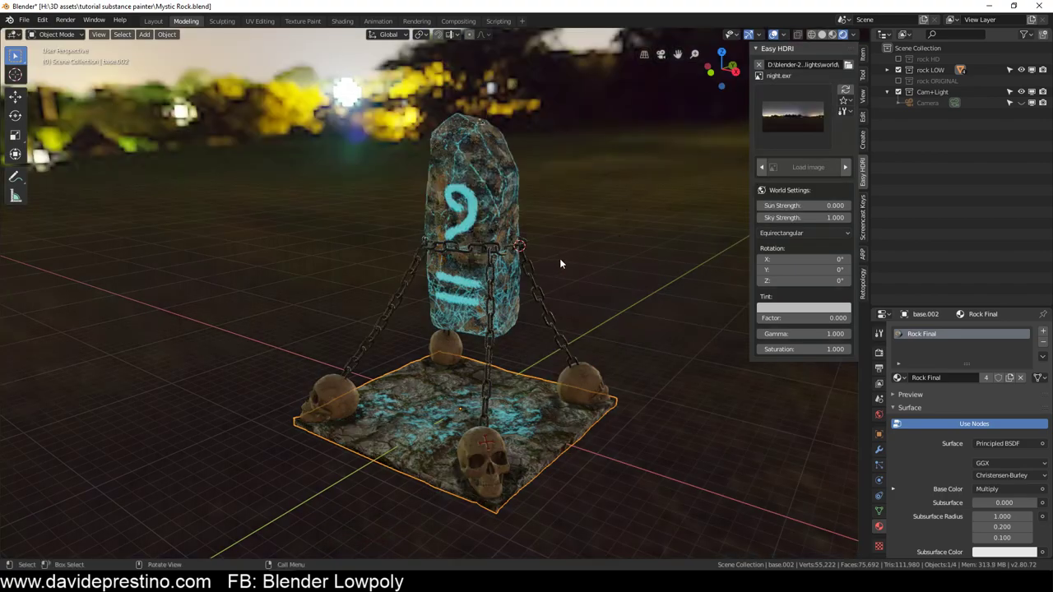
pyautogui.press('ctrl+KP_7')
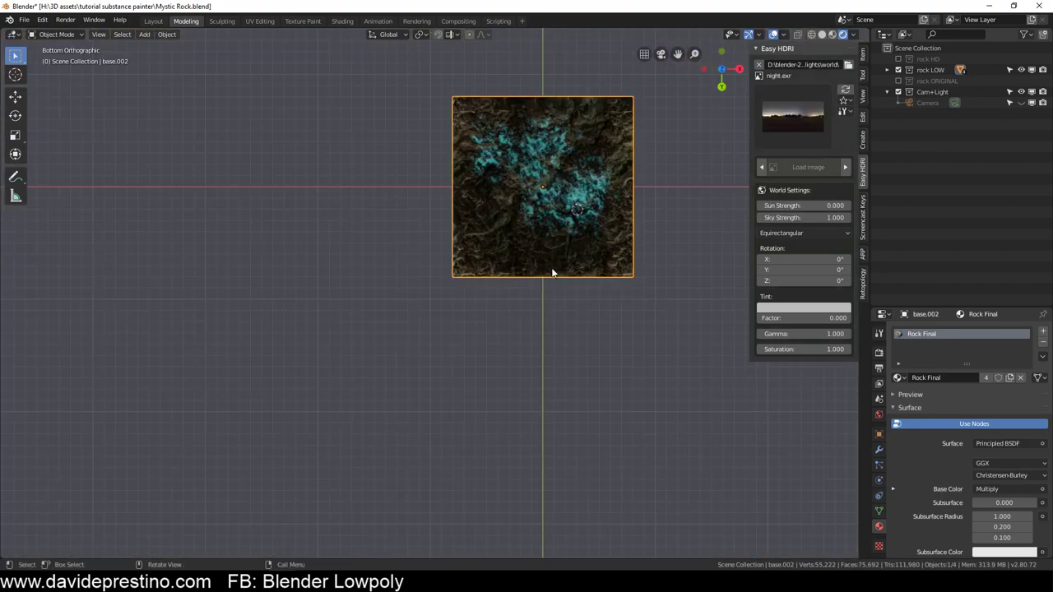
# Close the sidebar, enlarge the Properties editor, and enable Bloom in the Eevee Render settings
pyautogui.moveTo(551, 271)
pyautogui.mouseDown(button='middle')
pyautogui.moveTo(583, 235)
pyautogui.moveTo(492, 241)
pyautogui.moveTo(514, 233)
pyautogui.moveTo(473, 227)
pyautogui.mouseUp(button='middle')
pyautogui.press('KP_1')
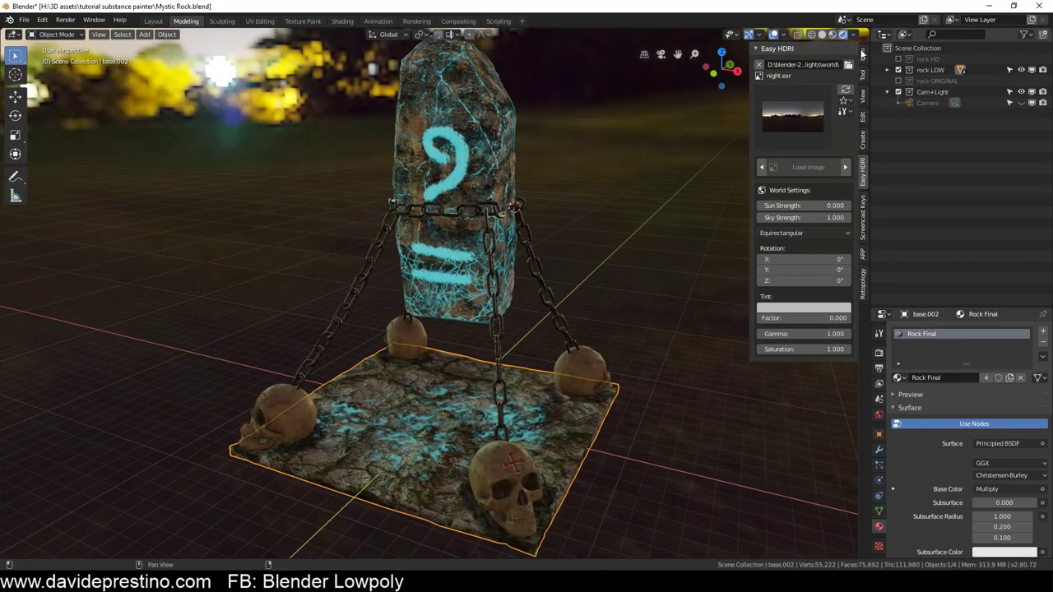
pyautogui.moveTo(746, 75); pyautogui.dragTo(855, 82)
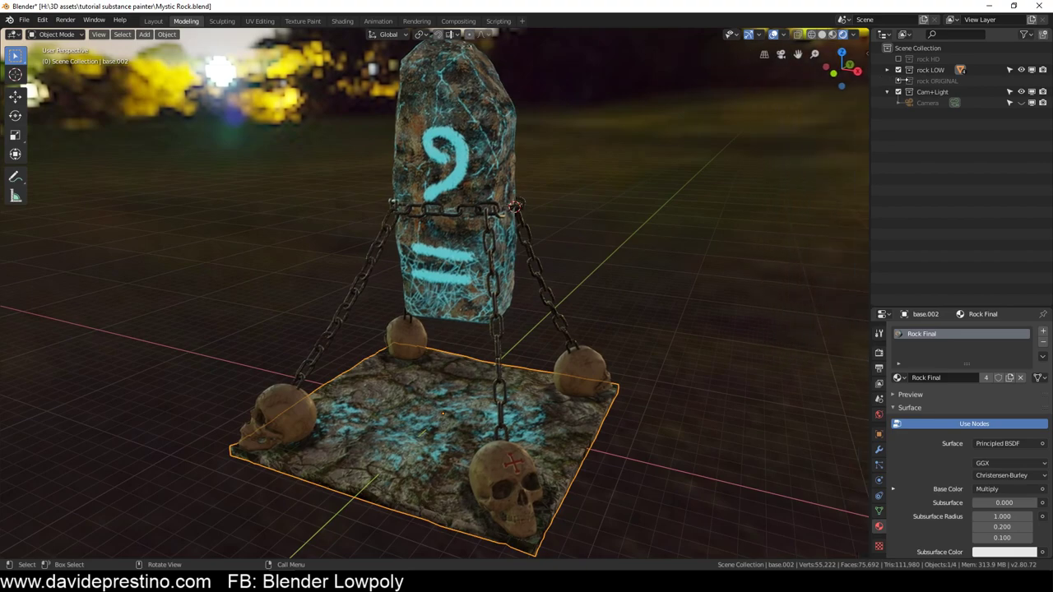
pyautogui.click(879, 333)
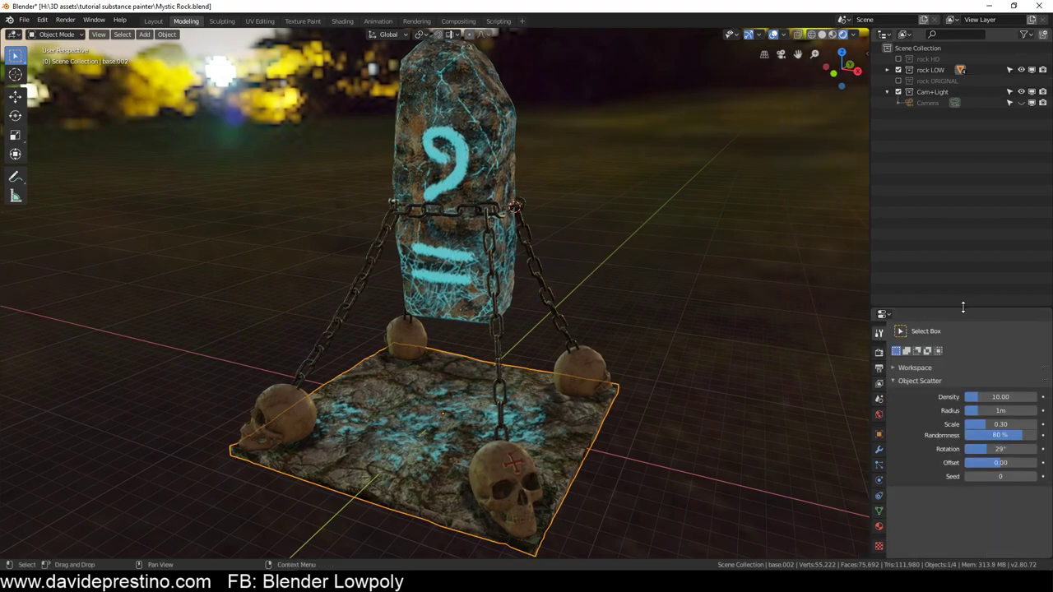
pyautogui.moveTo(963, 306); pyautogui.dragTo(964, 115)
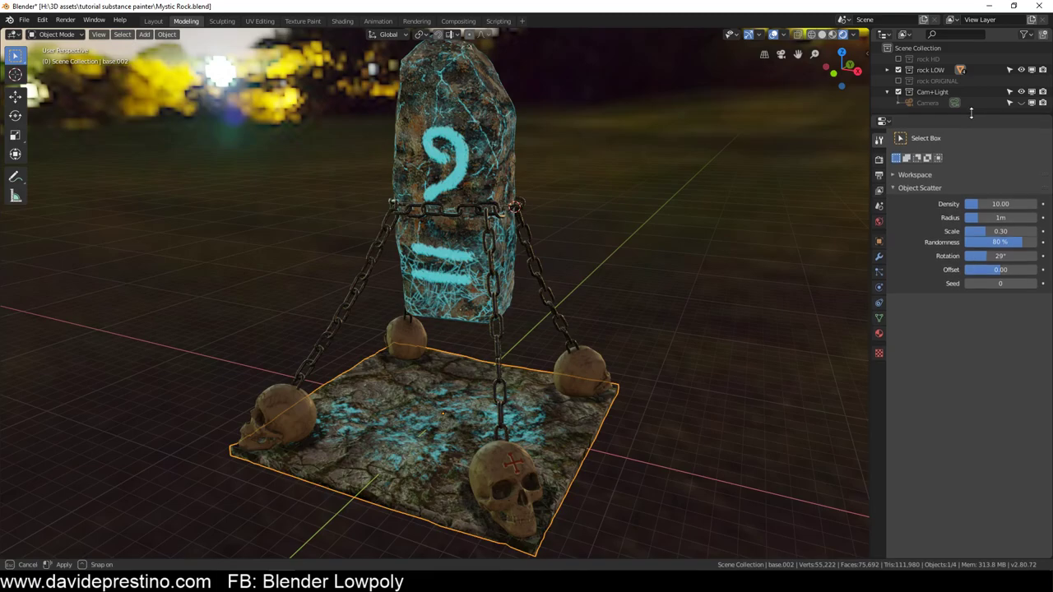
pyautogui.click(879, 157)
pyautogui.click(902, 226)
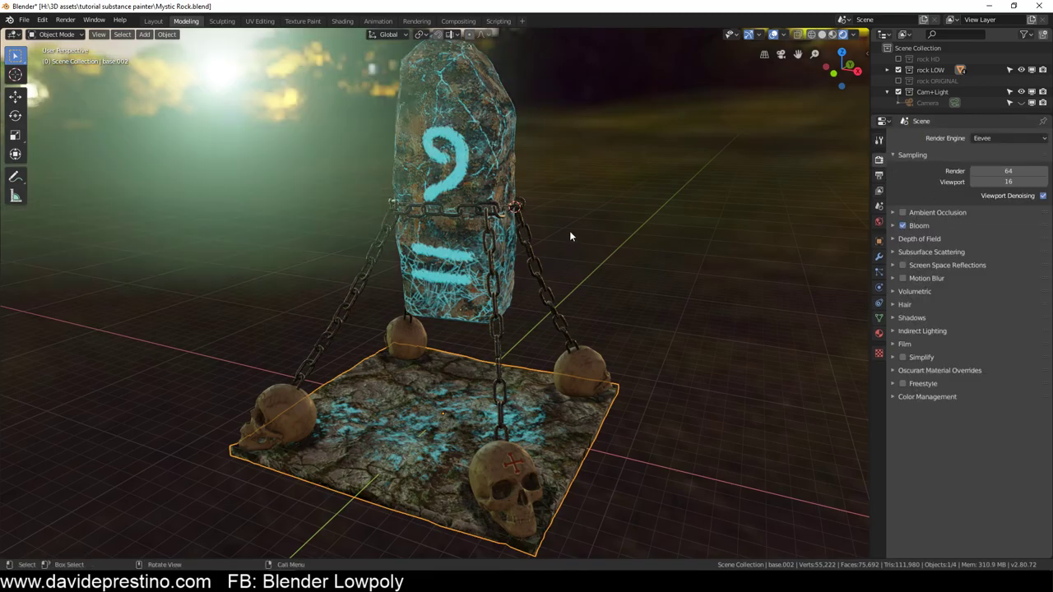
pyautogui.moveTo(546, 221)
pyautogui.mouseDown(button='middle')
pyautogui.moveTo(277, 231)
pyautogui.moveTo(116, 210)
pyautogui.moveTo(355, 176)
pyautogui.moveTo(311, 179)
pyautogui.moveTo(342, 178)
pyautogui.mouseUp(button='middle')
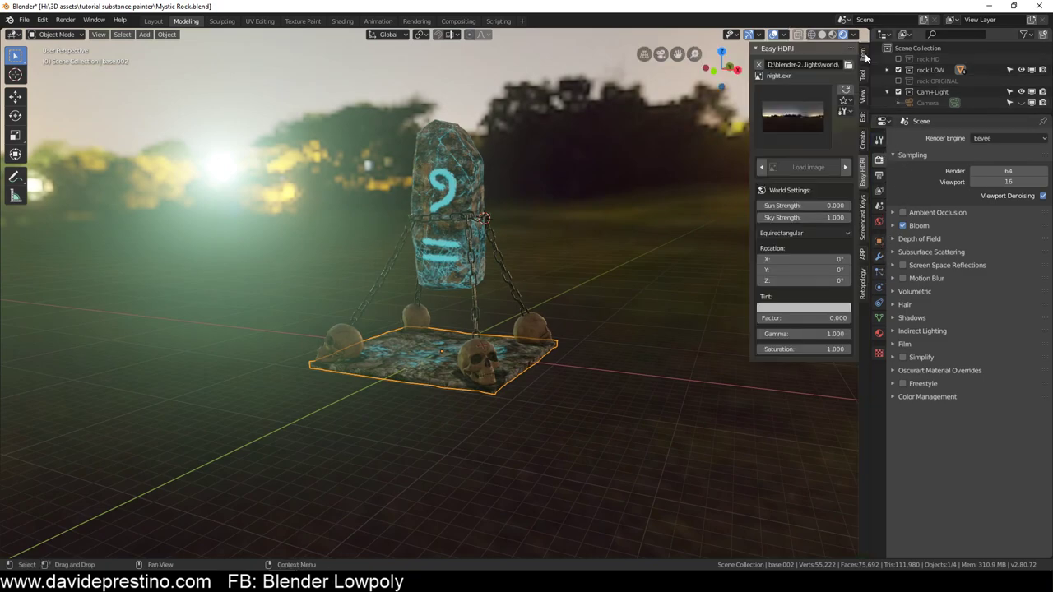
# Set the Easy HDRI Sun Strength to -0.100 and rotate the HDRI's Z to 5879°
pyautogui.click(864, 54)
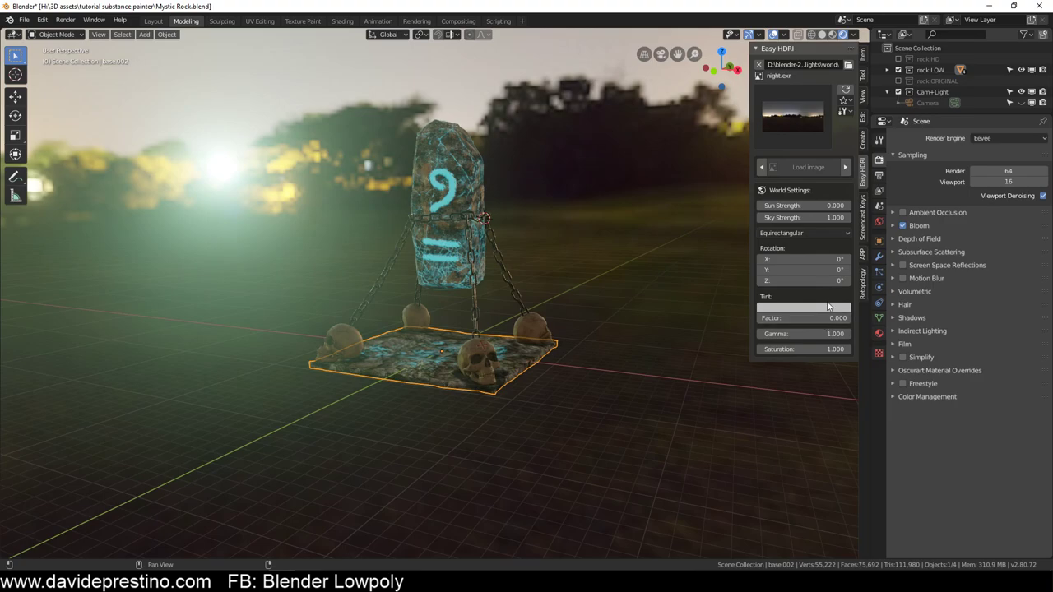
pyautogui.moveTo(821, 205); pyautogui.dragTo(773, 205)
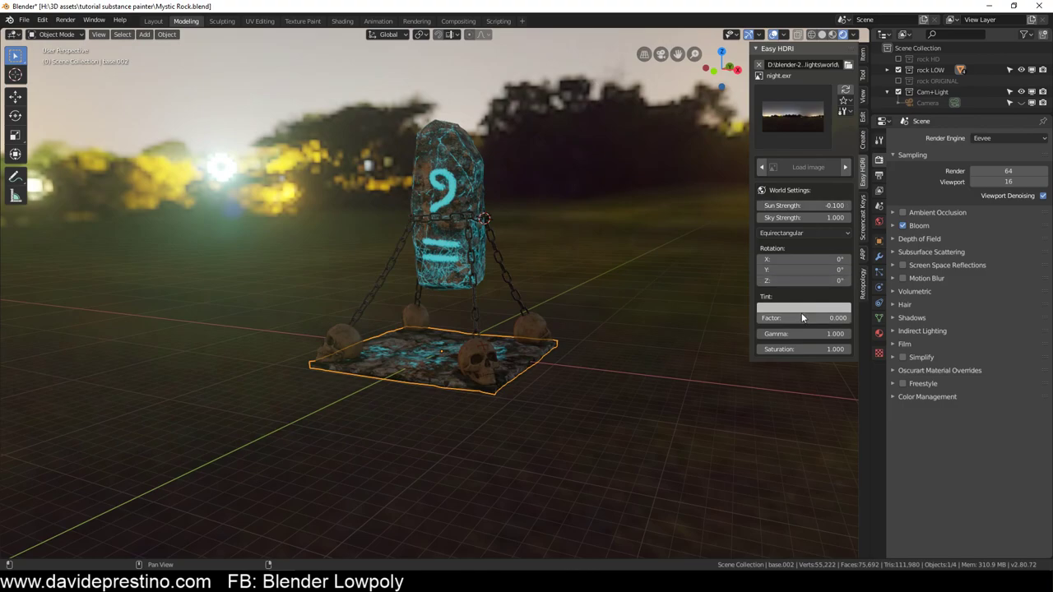
pyautogui.moveTo(802, 281); pyautogui.dragTo(851, 280)
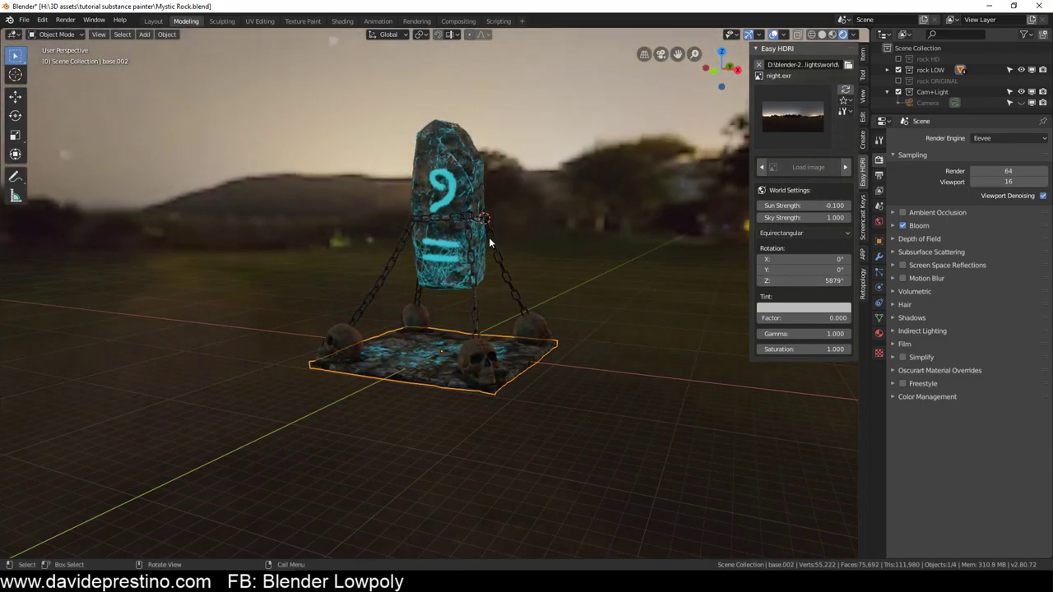
pyautogui.scroll(3, 488, 245)
pyautogui.scroll(2, 487, 245)
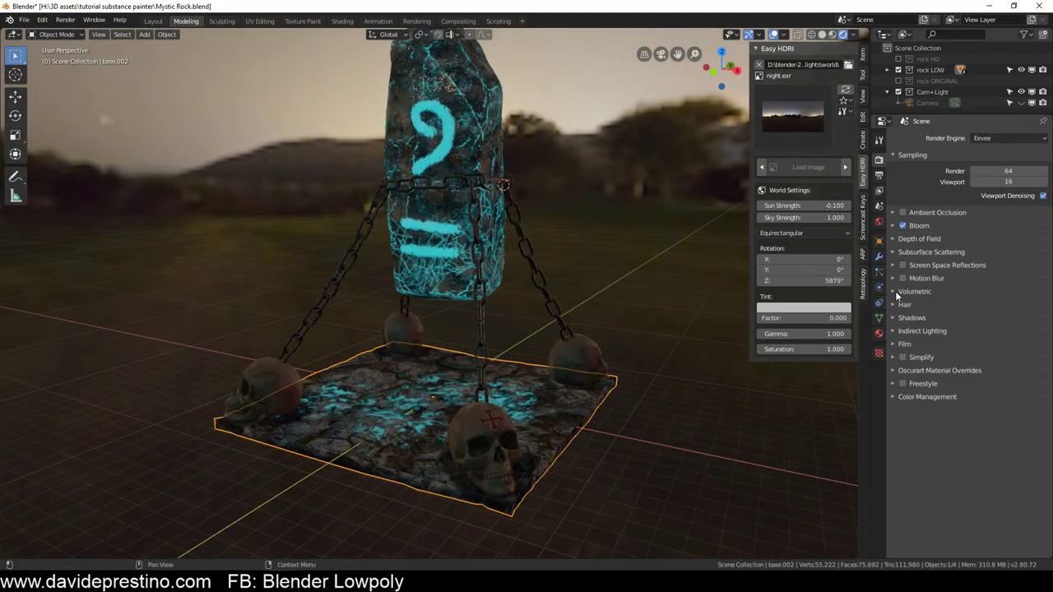
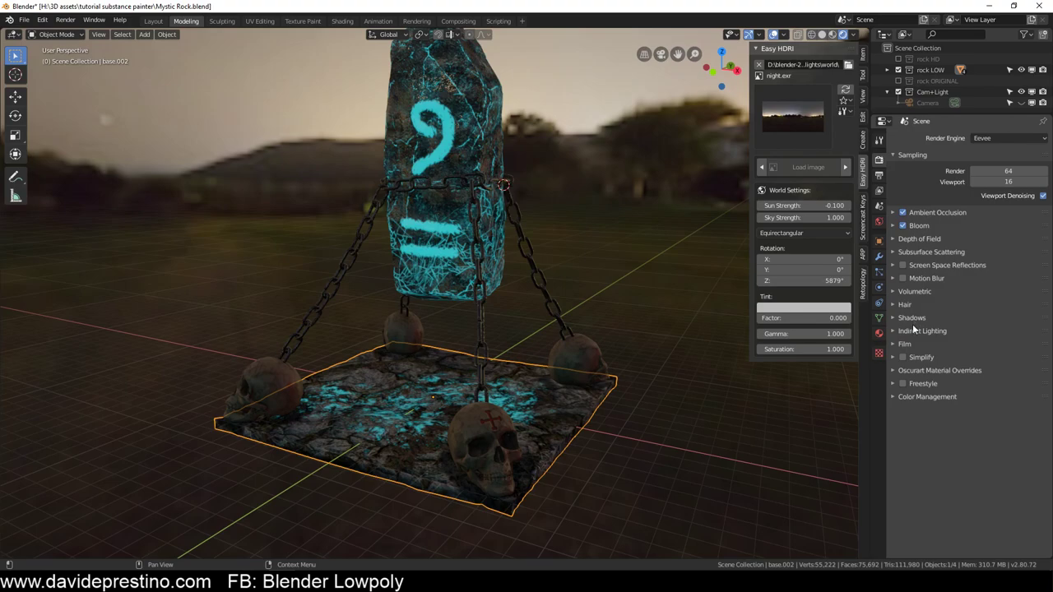
# Expand Bloom and set intensity to 0.1, settling the threshold near 5.5 after trying 10
pyautogui.click(893, 226)
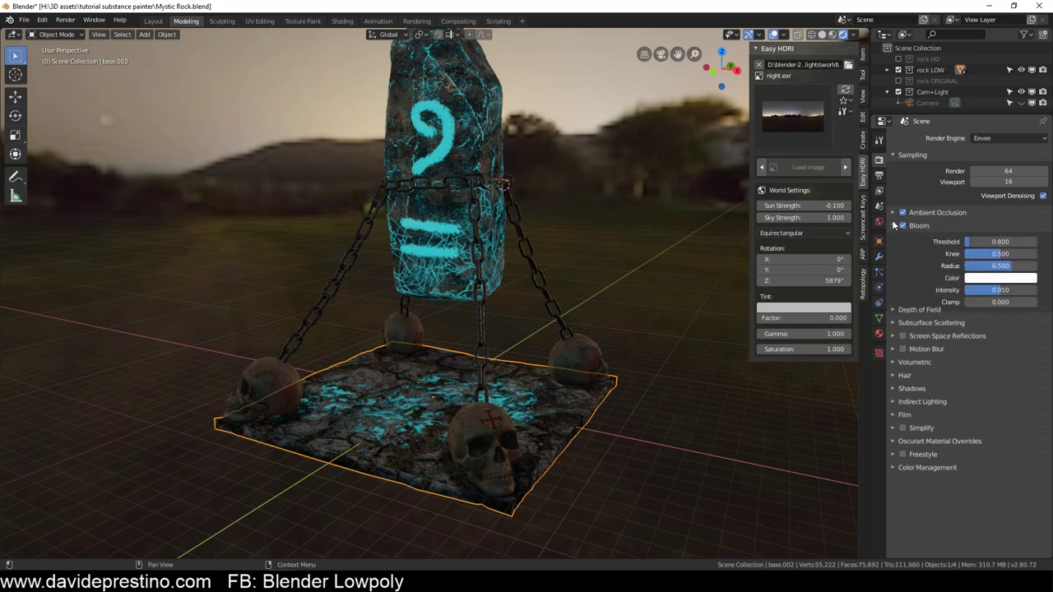
pyautogui.moveTo(1000, 241); pyautogui.dragTo(1016, 241)
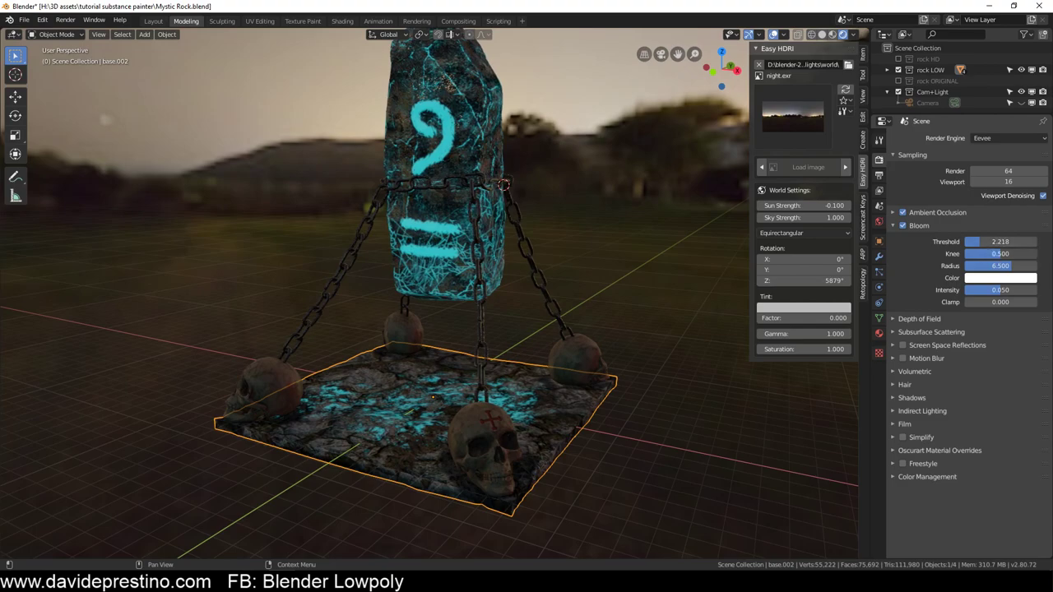
pyautogui.moveTo(1000, 290); pyautogui.dragTo(1007, 290)
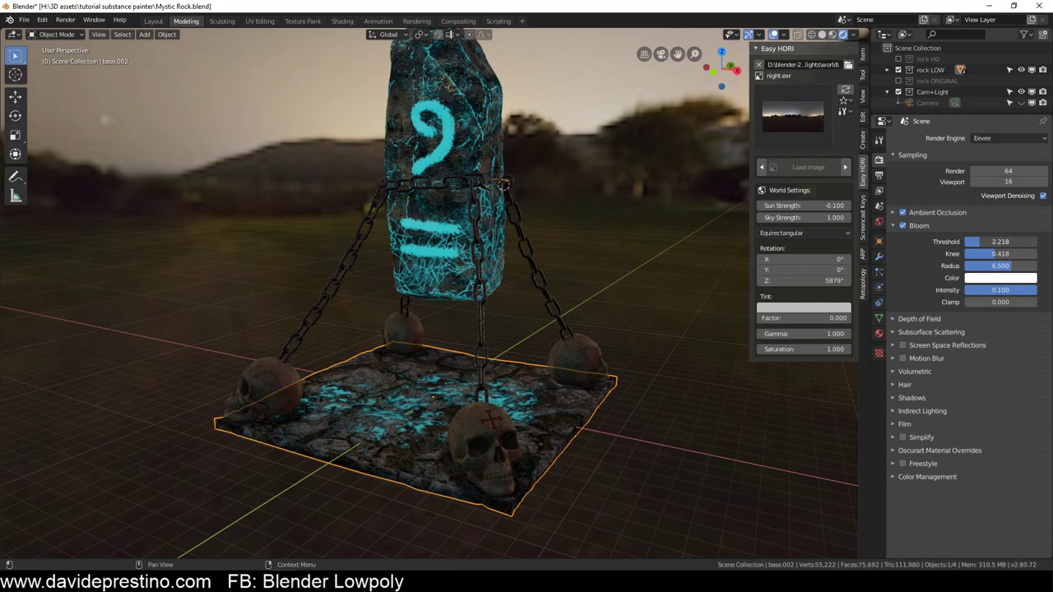
pyautogui.moveTo(1000, 241); pyautogui.dragTo(1035, 241)
pyautogui.moveTo(1000, 240); pyautogui.dragTo(982, 241)
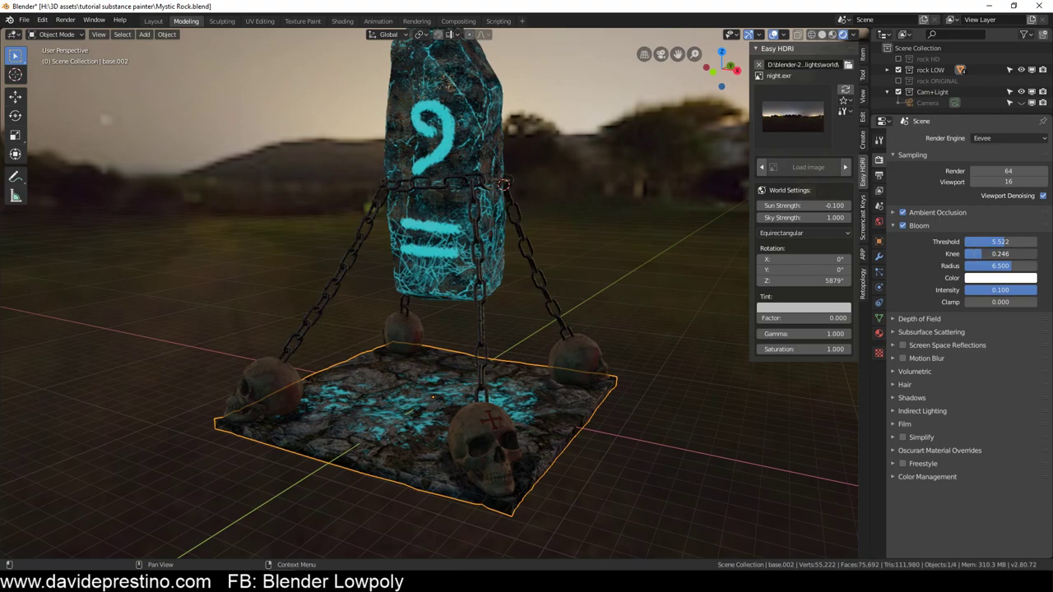
# Switch to the Shading workspace and zoom in on the rock material's node tree
pyautogui.click(342, 21)
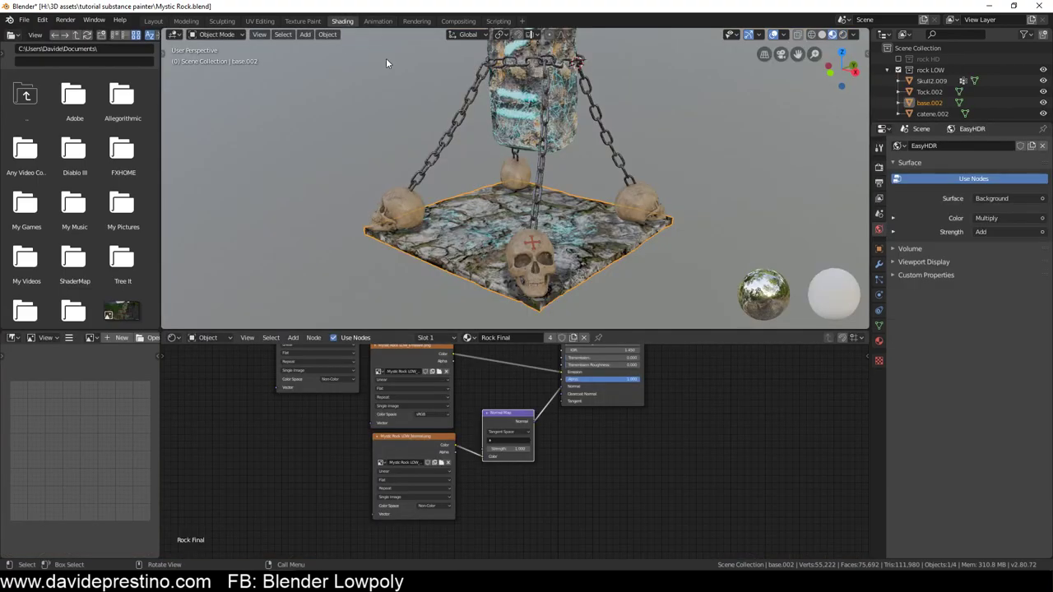
pyautogui.scroll(2, 583, 449)
pyautogui.scroll(2, 619, 425)
pyautogui.scroll(2, 618, 487)
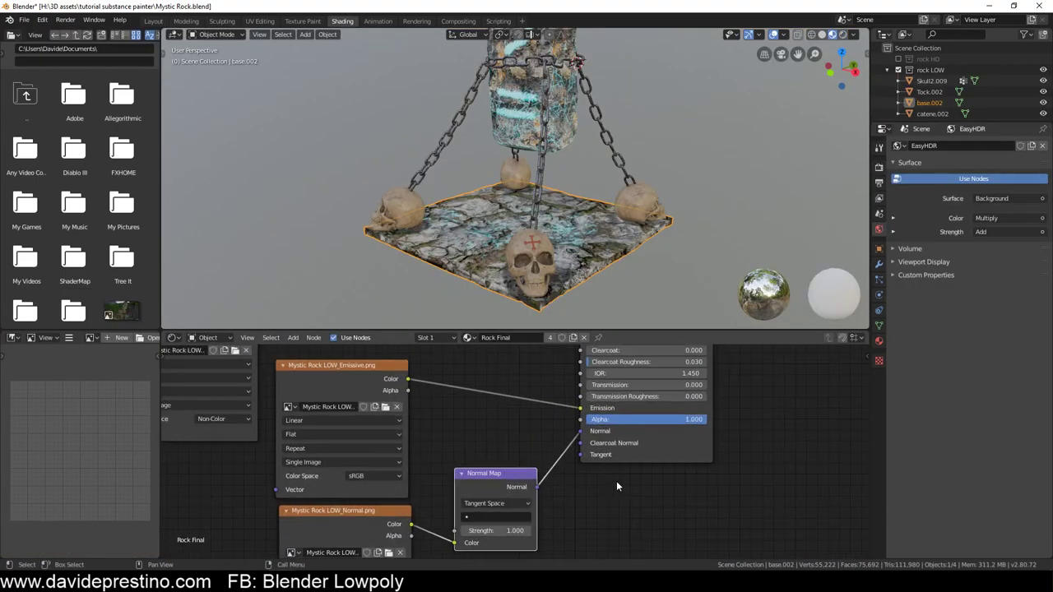
pyautogui.scroll(1, 634, 466)
pyautogui.scroll(-1, 633, 466)
pyautogui.scroll(-1, 516, 413)
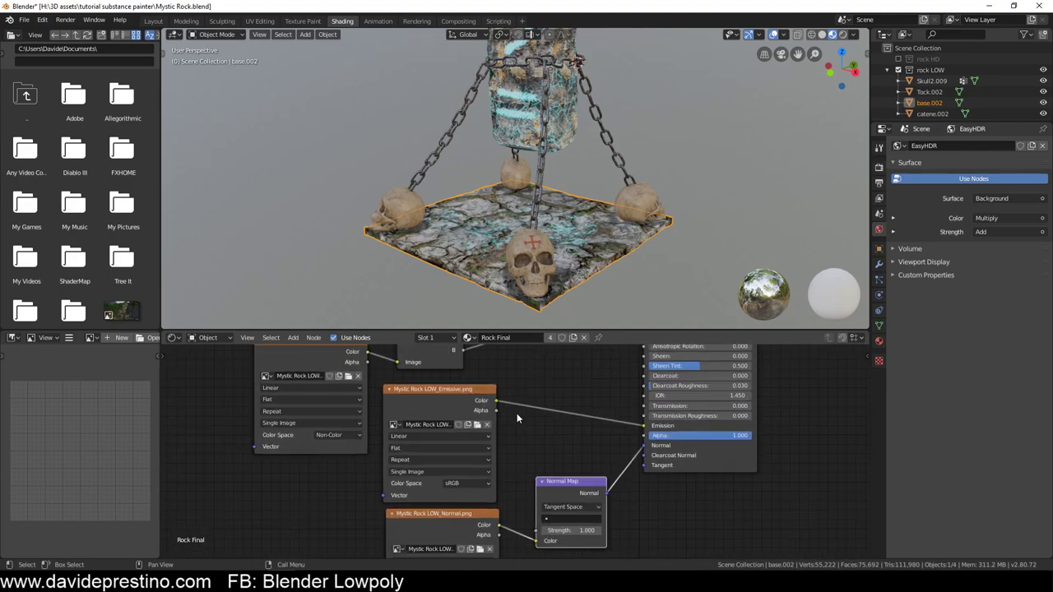
# Move the Normal Map and Normal texture nodes down, then bring up the Converter nodes to add
pyautogui.click(465, 387)
pyautogui.moveTo(570, 482); pyautogui.dragTo(575, 510)
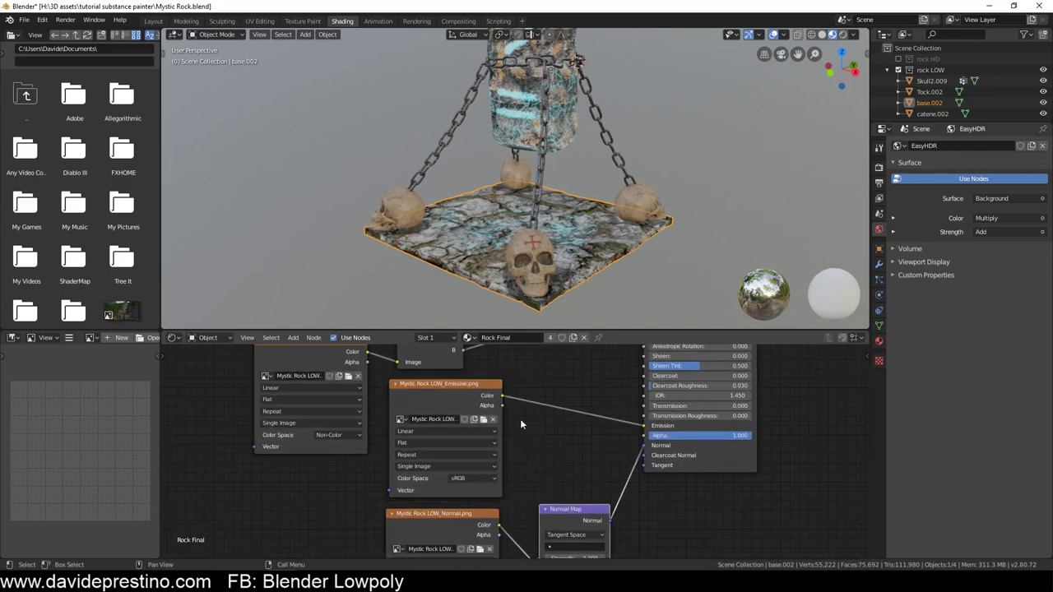
pyautogui.scroll(1, 493, 436)
pyautogui.moveTo(467, 522); pyautogui.dragTo(448, 561)
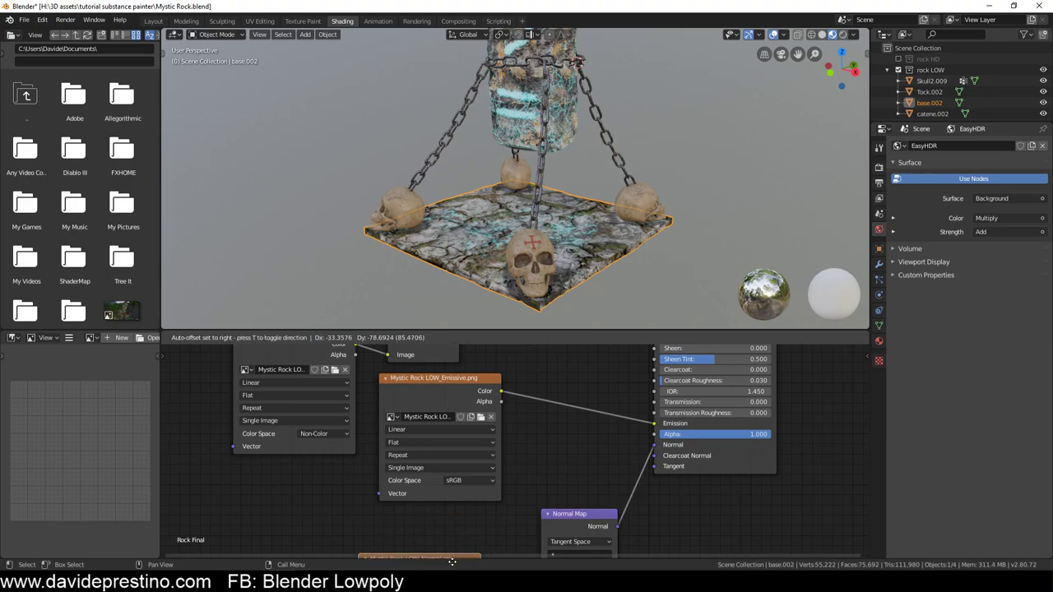
pyautogui.hotkey('shift', 'a')
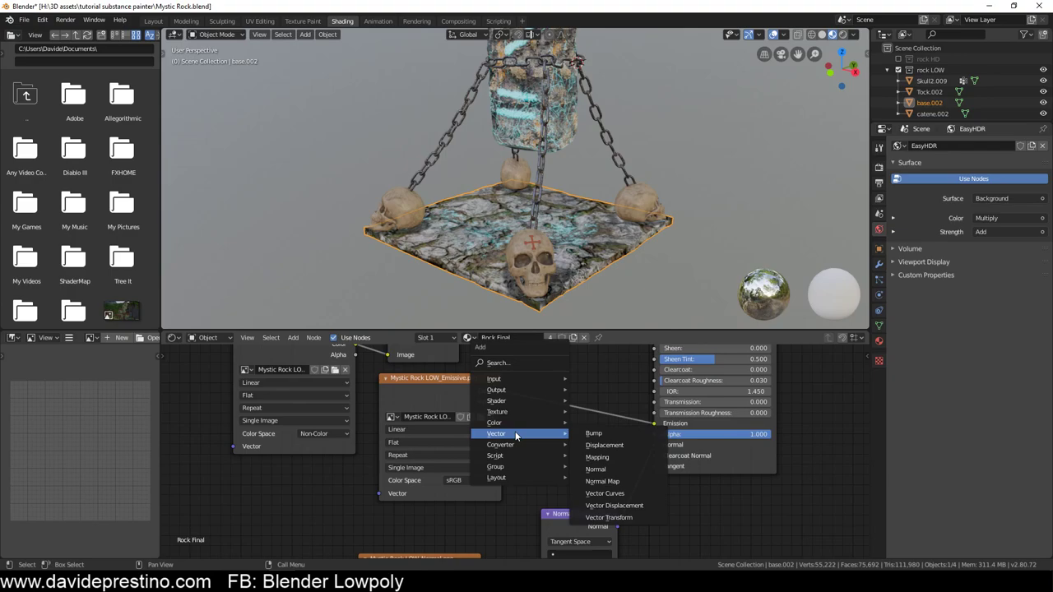
pyautogui.moveTo(500, 444)
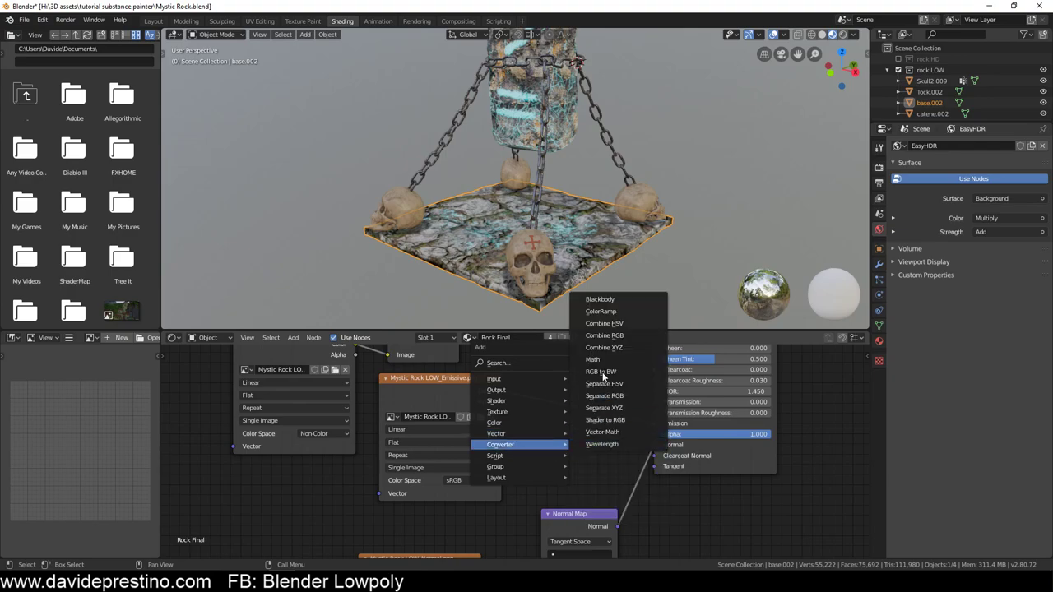
# Insert a ColorRamp between the Emissive texture and shader and test its black and white stops
pyautogui.click(601, 311)
pyautogui.click(539, 384)
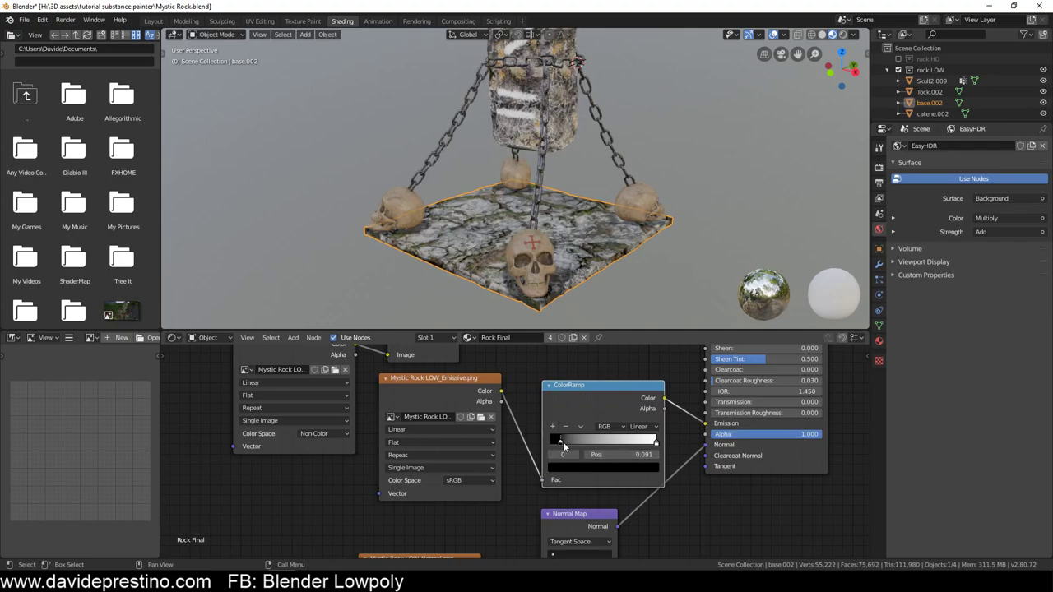
pyautogui.moveTo(551, 443); pyautogui.dragTo(593, 442)
pyautogui.moveTo(657, 442); pyautogui.dragTo(603, 444)
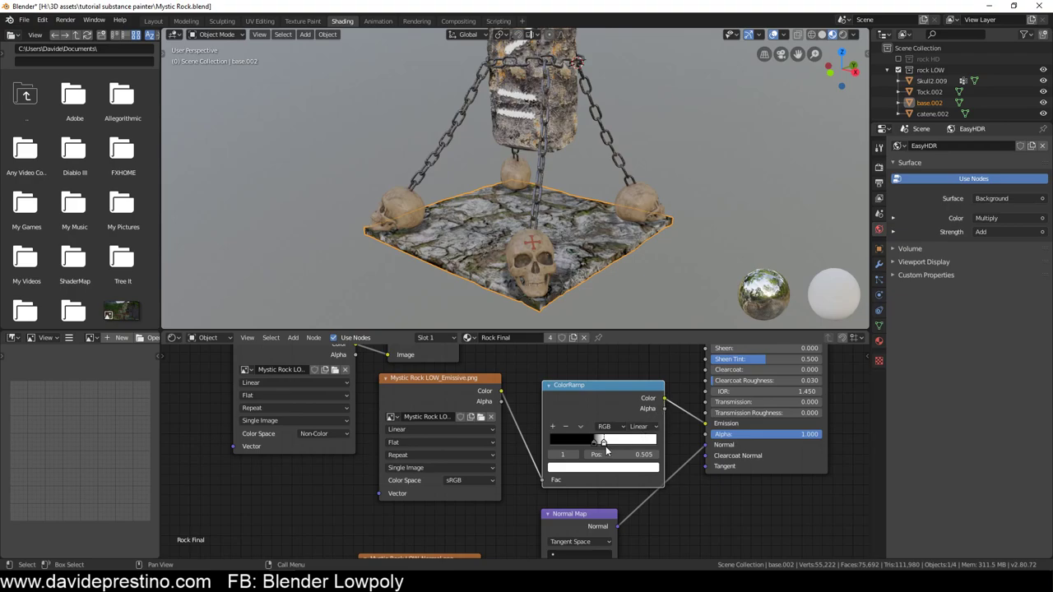
pyautogui.hotkey('ctrl', 'z')
pyautogui.moveTo(593, 445); pyautogui.dragTo(510, 443)
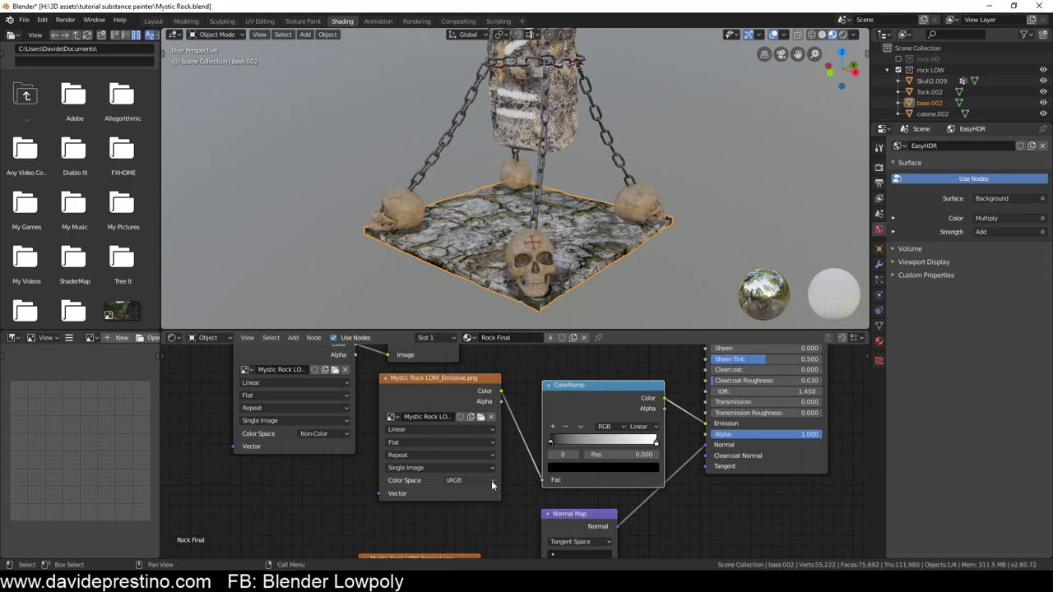
# Set the Emissive texture to Non-Color, delete the ColorRamp and relink Color to Emission
pyautogui.click(491, 479)
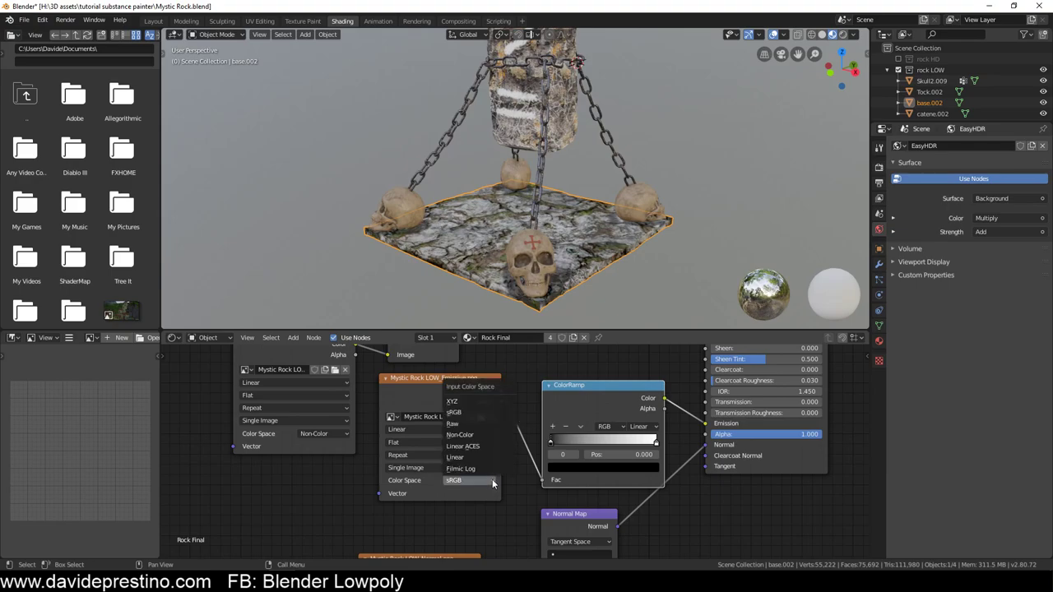
pyautogui.click(463, 435)
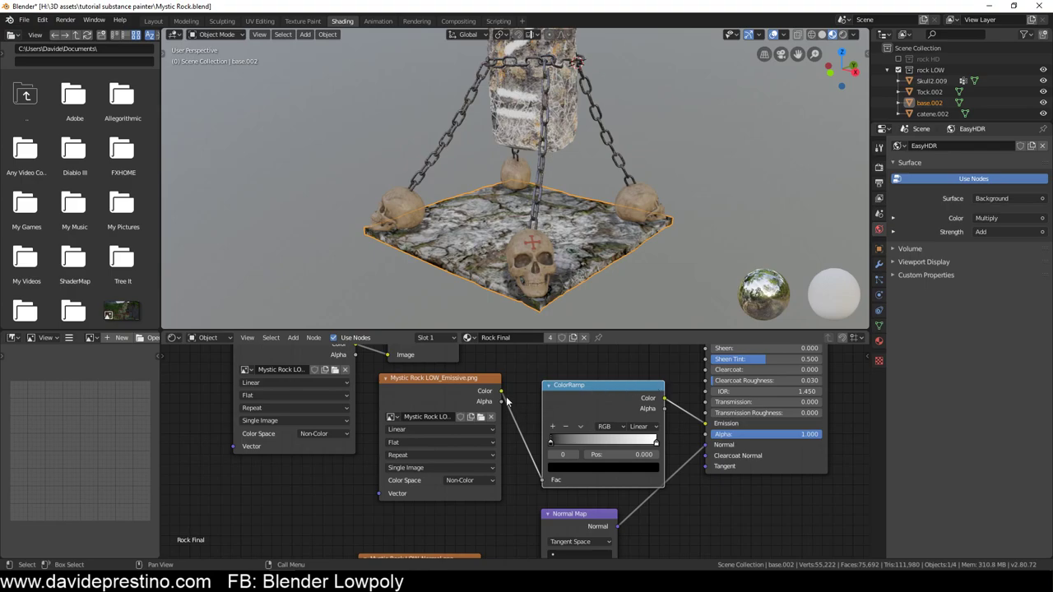
pyautogui.press('x')
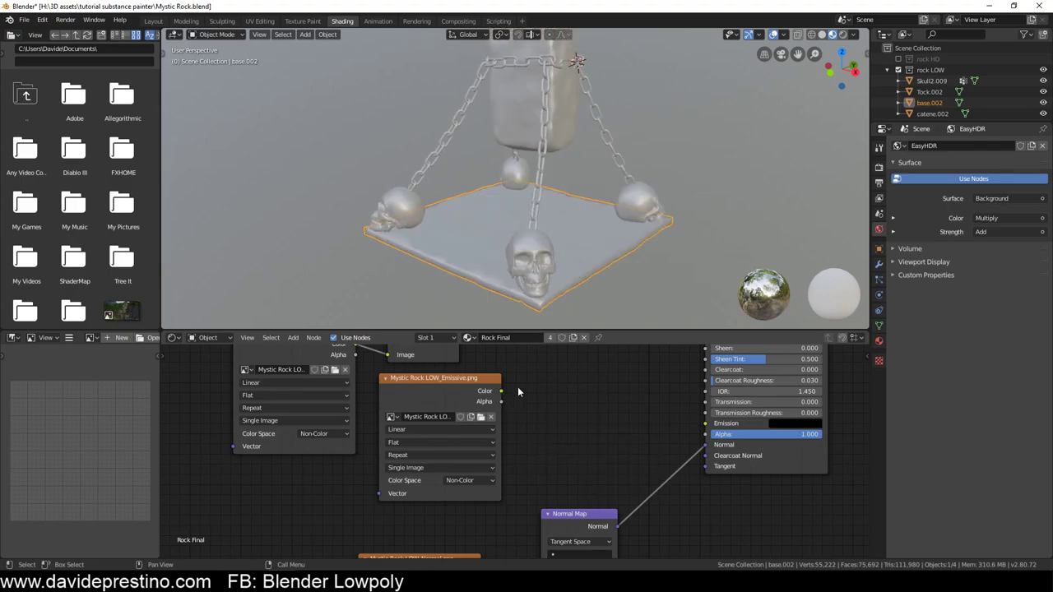
pyautogui.moveTo(501, 391); pyautogui.dragTo(676, 420)
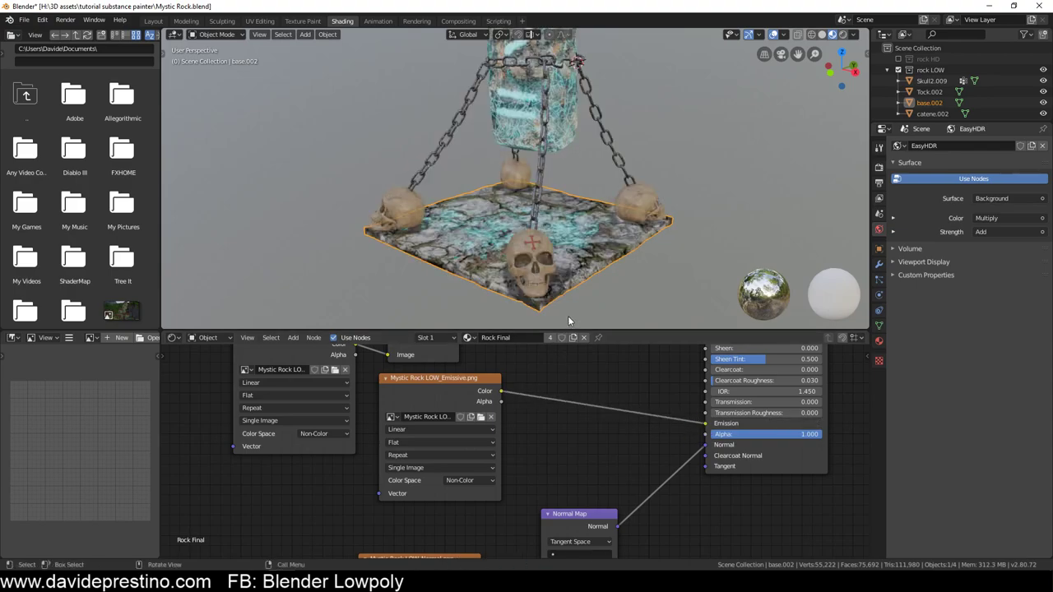
pyautogui.moveTo(590, 247); pyautogui.dragTo(584, 218, button='middle')
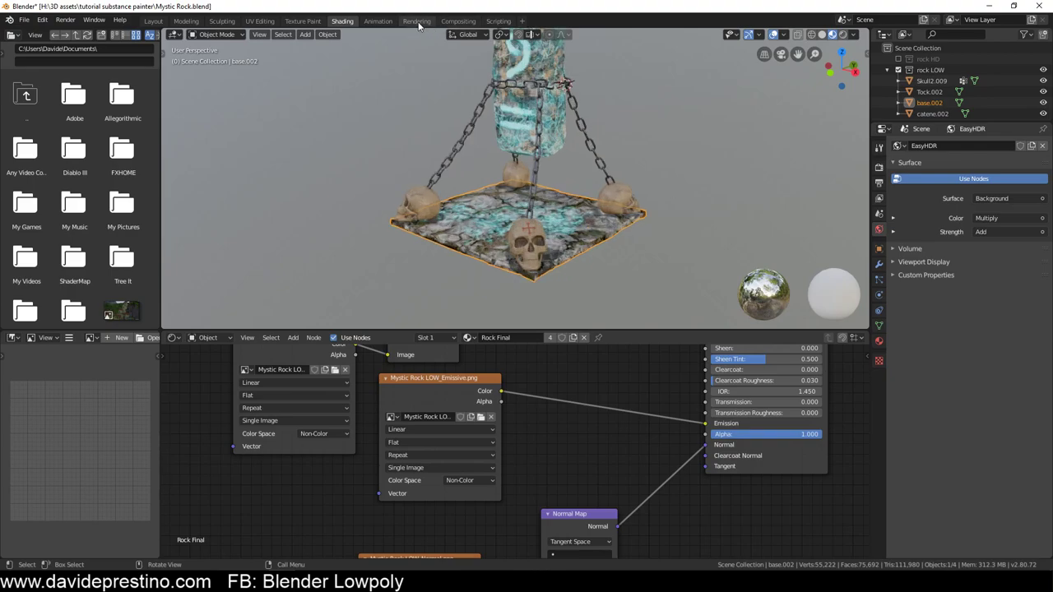
# Back in Modeling object mode, retune Bloom to threshold 1.642, knee 0.463 and radius 3.067
pyautogui.click(186, 20)
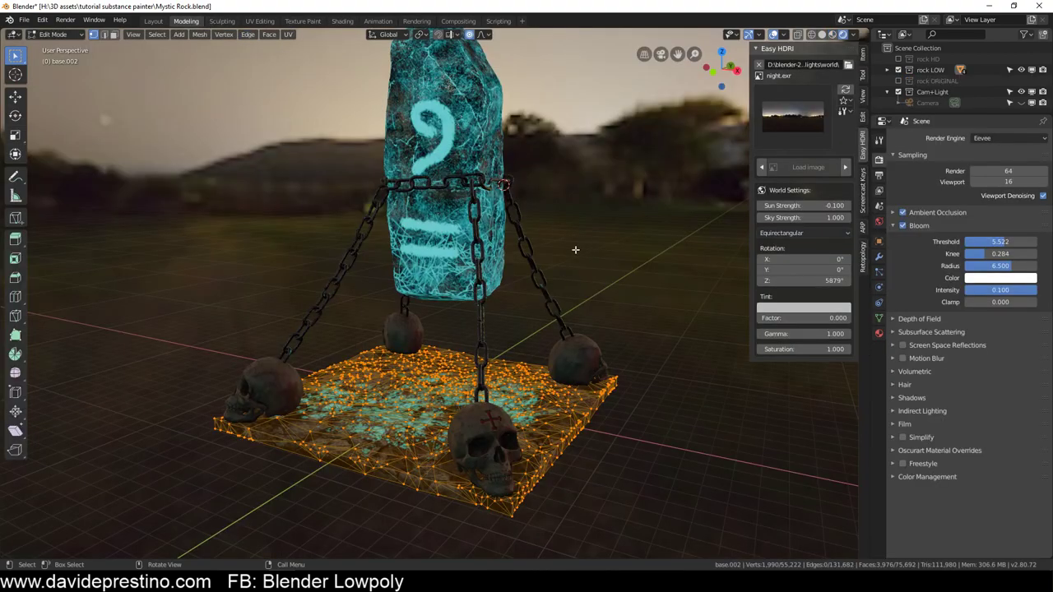
pyautogui.press('Tab')
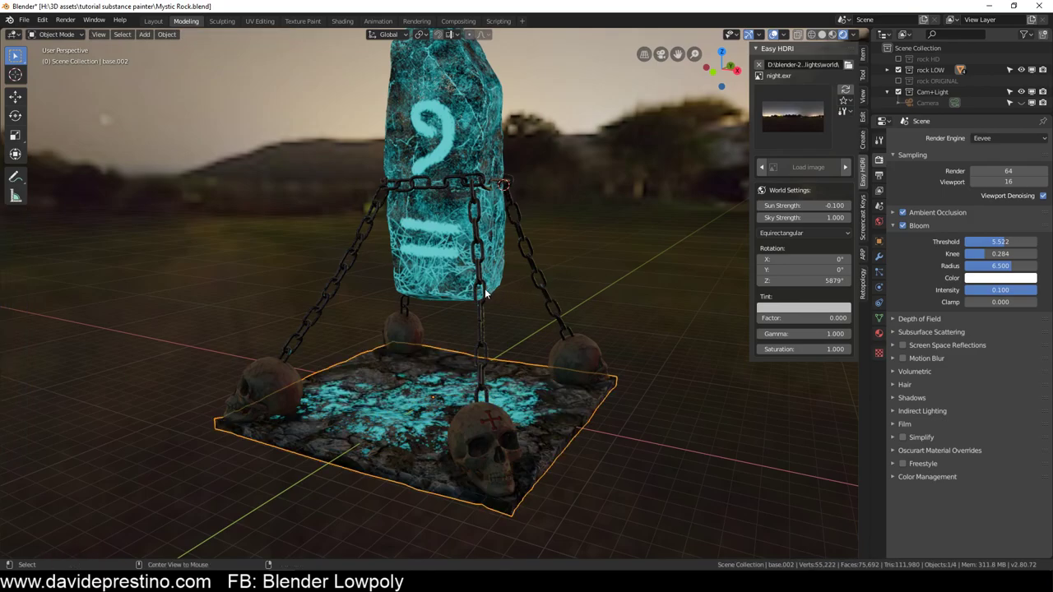
pyautogui.moveTo(512, 288)
pyautogui.mouseDown(button='middle')
pyautogui.moveTo(479, 298)
pyautogui.moveTo(405, 287)
pyautogui.mouseUp(button='middle')
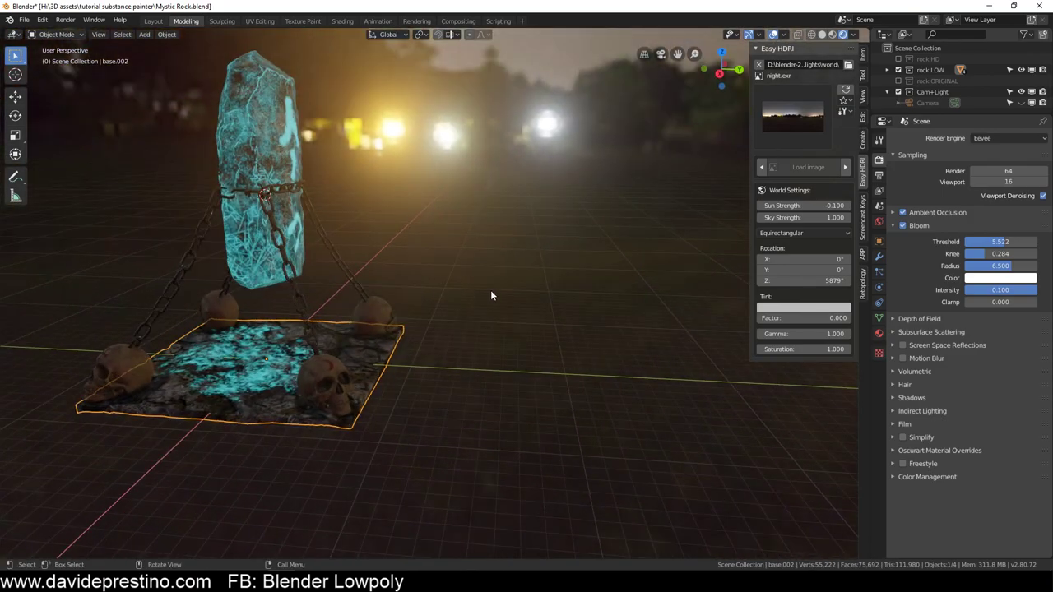
pyautogui.moveTo(491, 289)
pyautogui.mouseDown(button='middle')
pyautogui.moveTo(471, 304)
pyautogui.moveTo(485, 287)
pyautogui.moveTo(514, 289)
pyautogui.mouseUp(button='middle')
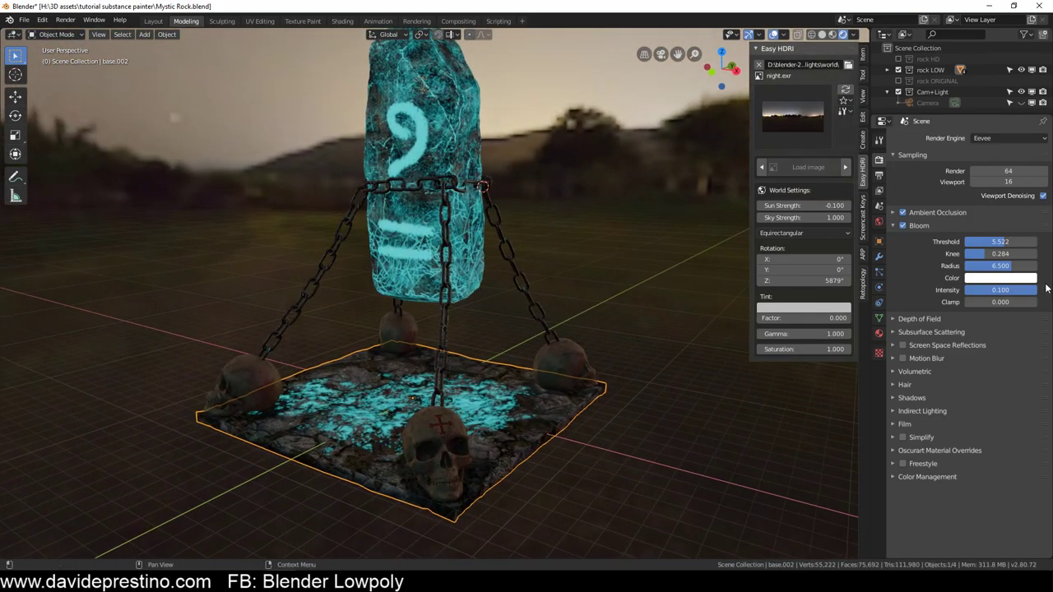
pyautogui.moveTo(1000, 241)
pyautogui.mouseDown()
pyautogui.moveTo(973, 241)
pyautogui.moveTo(998, 254)
pyautogui.moveTo(986, 266)
pyautogui.mouseUp()
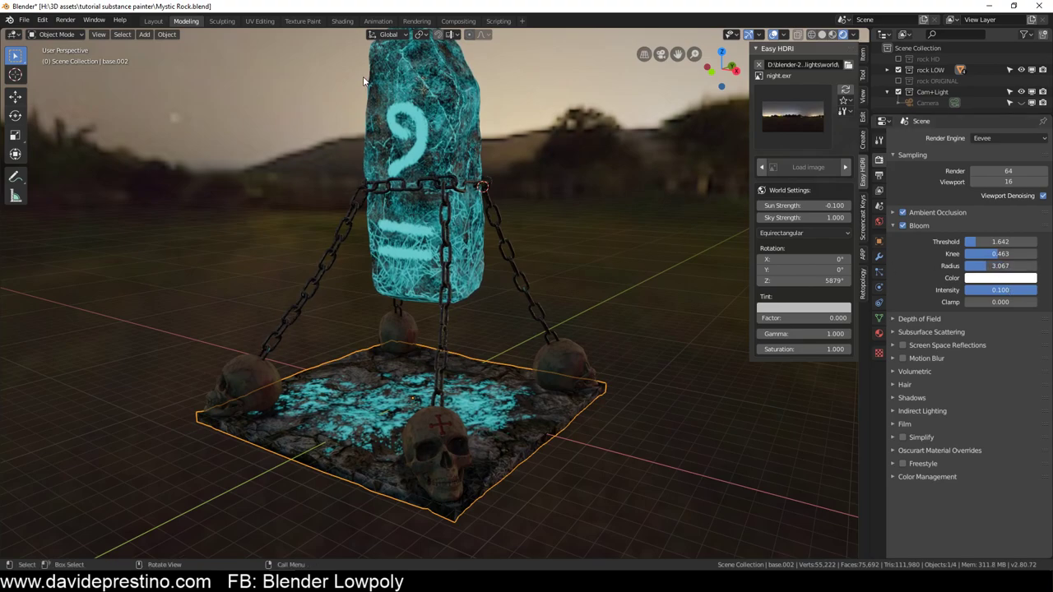
# In the Shading workspace, change the Emissive image texture's colour space to sRGB
pyautogui.click(343, 21)
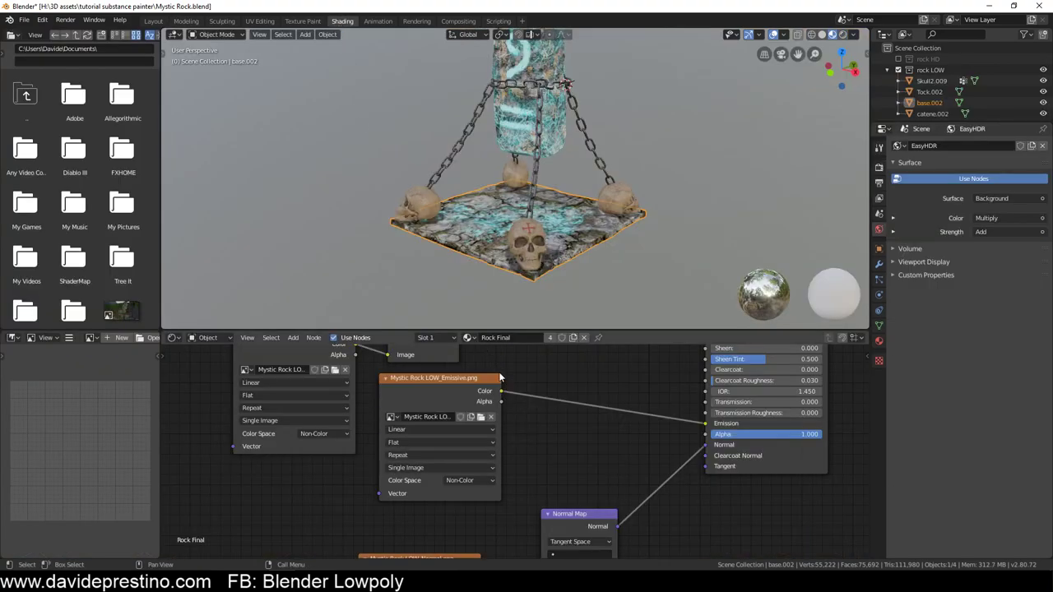
pyautogui.scroll(-2, 523, 436)
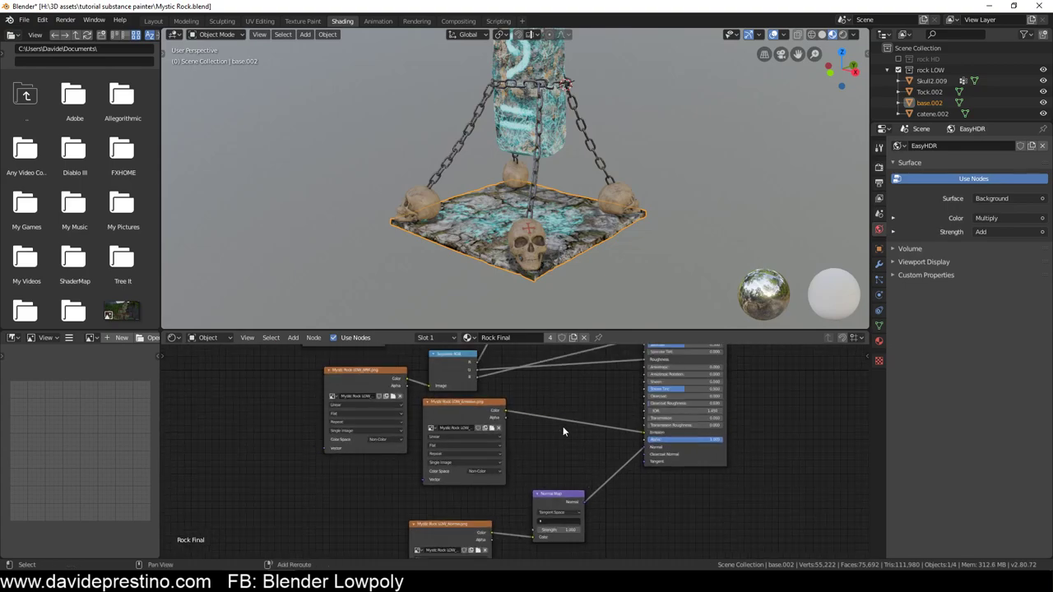
pyautogui.moveTo(562, 426); pyautogui.dragTo(518, 428, button='middle')
pyautogui.scroll(1, 519, 428)
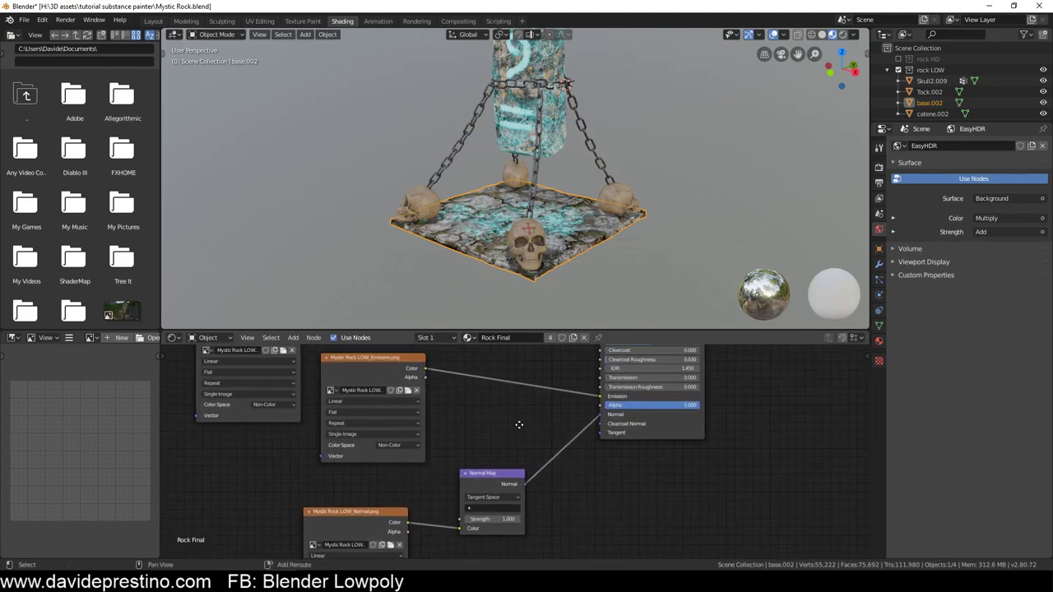
pyautogui.scroll(2, 460, 464)
pyautogui.click(398, 462)
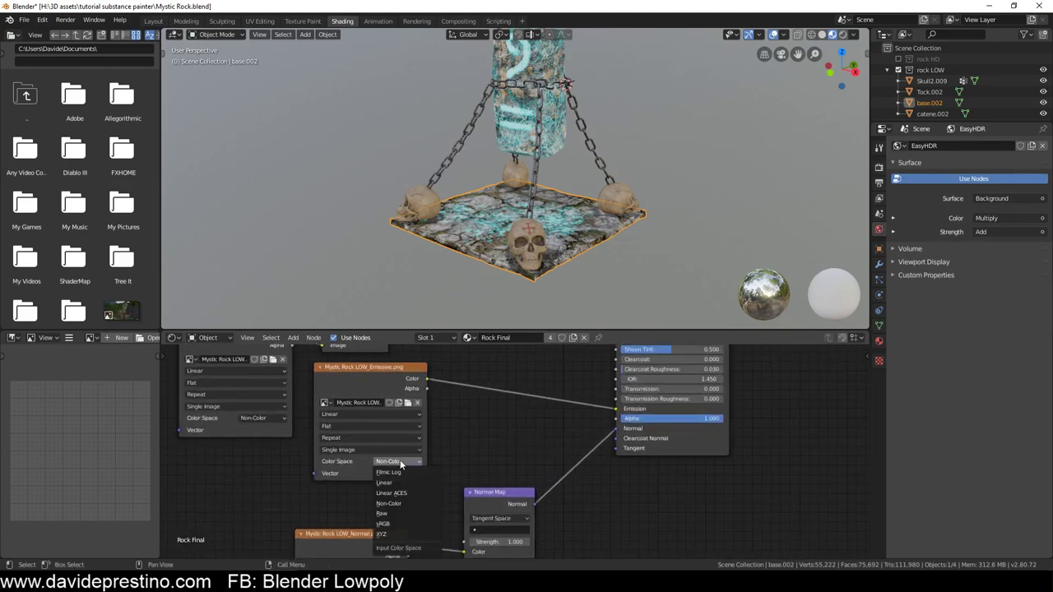
pyautogui.click(399, 525)
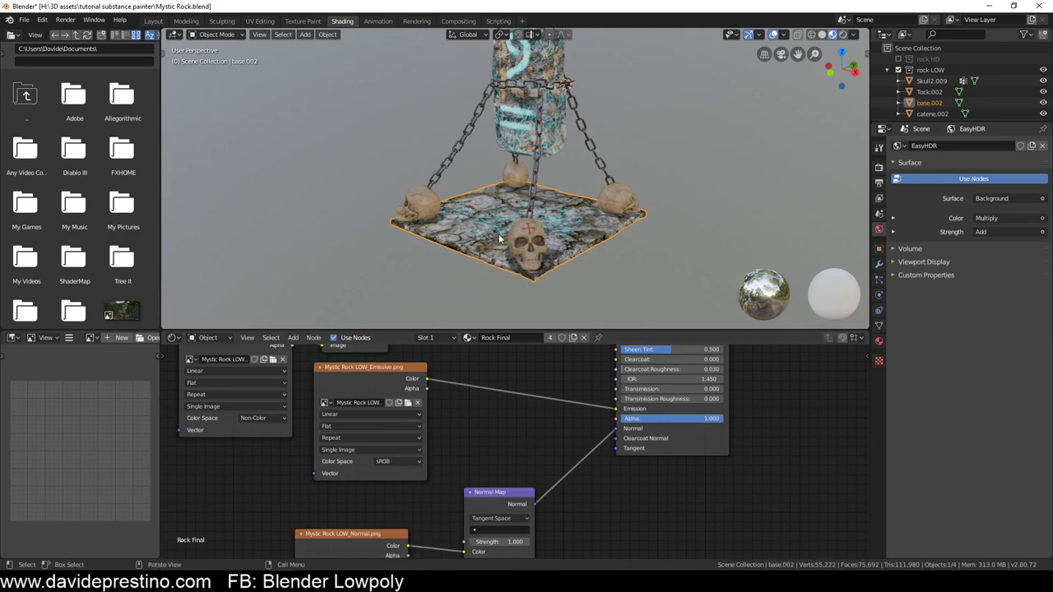
# Orbit the material preview to check the glow, then return to the Modeling workspace
pyautogui.moveTo(594, 136)
pyautogui.mouseDown(button='middle')
pyautogui.moveTo(533, 99)
pyautogui.moveTo(537, 167)
pyautogui.mouseUp(button='middle')
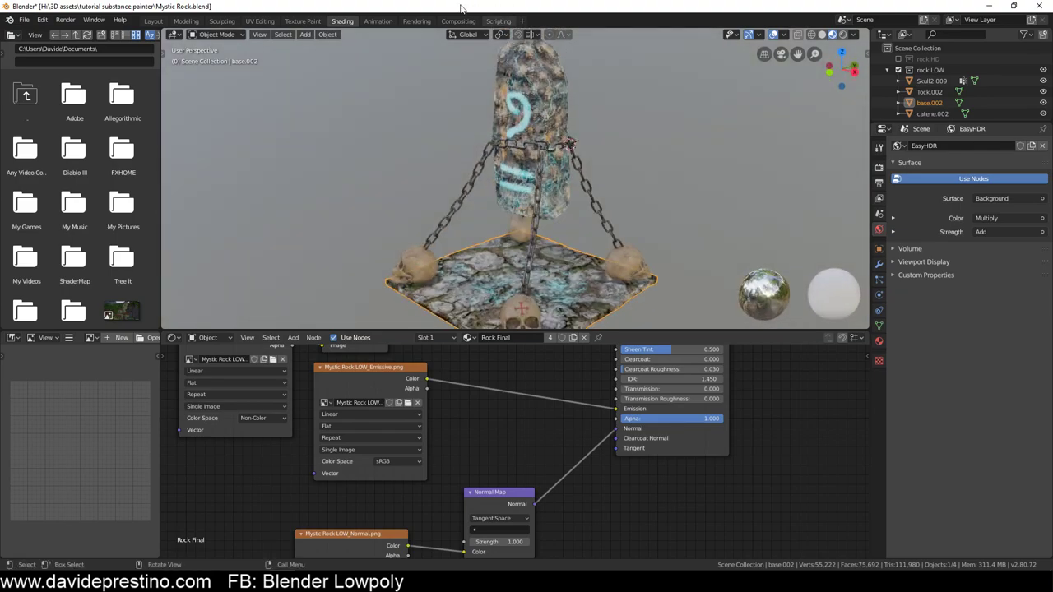
pyautogui.click(375, 22)
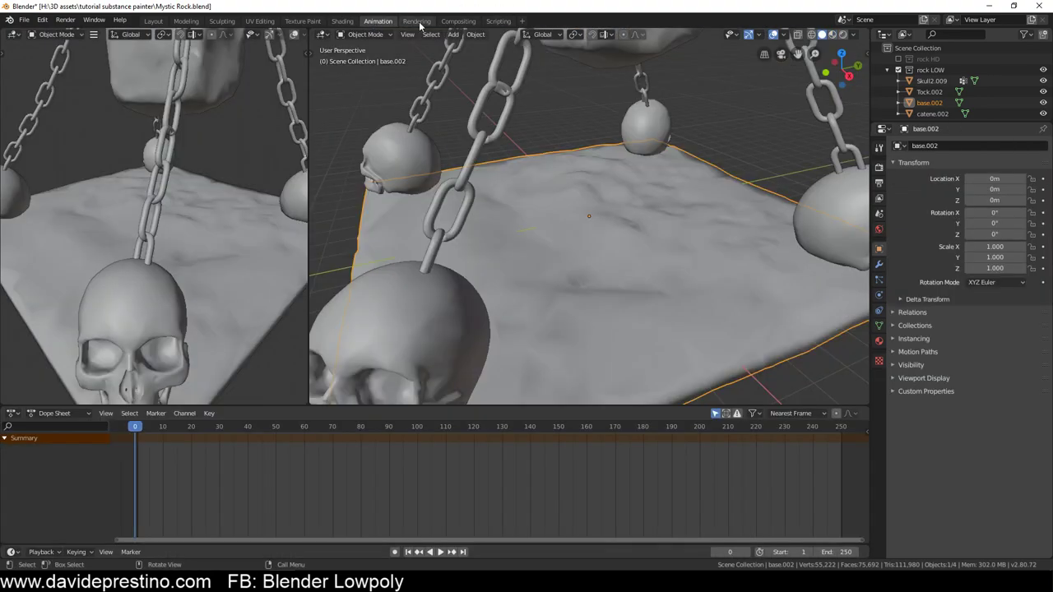
pyautogui.click(416, 21)
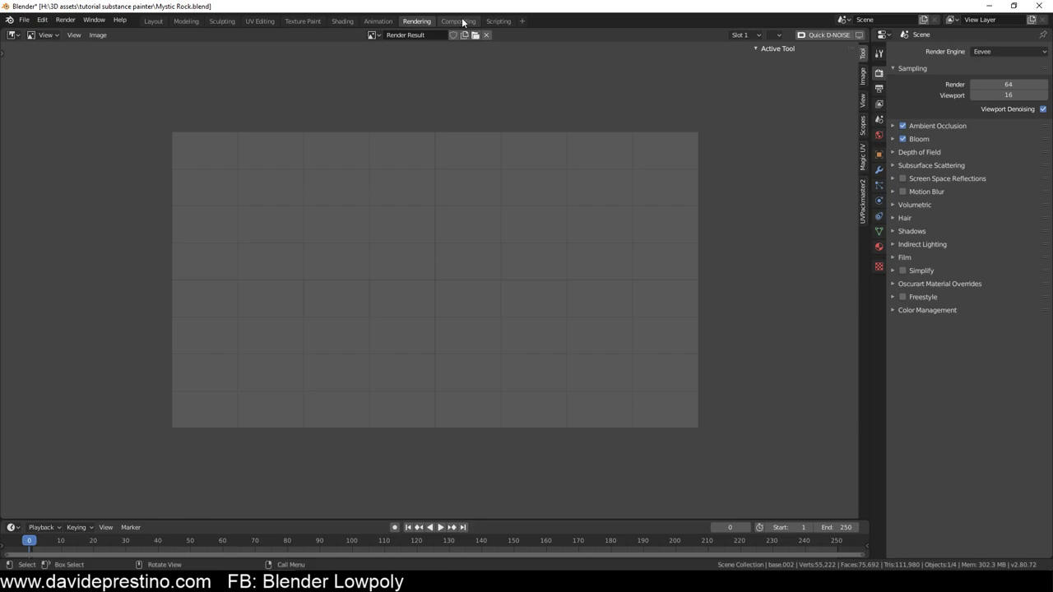
pyautogui.click(186, 22)
# Return to object mode, reframe the rock scene, and bring up the Add menu's Light types
pyautogui.press('Tab')
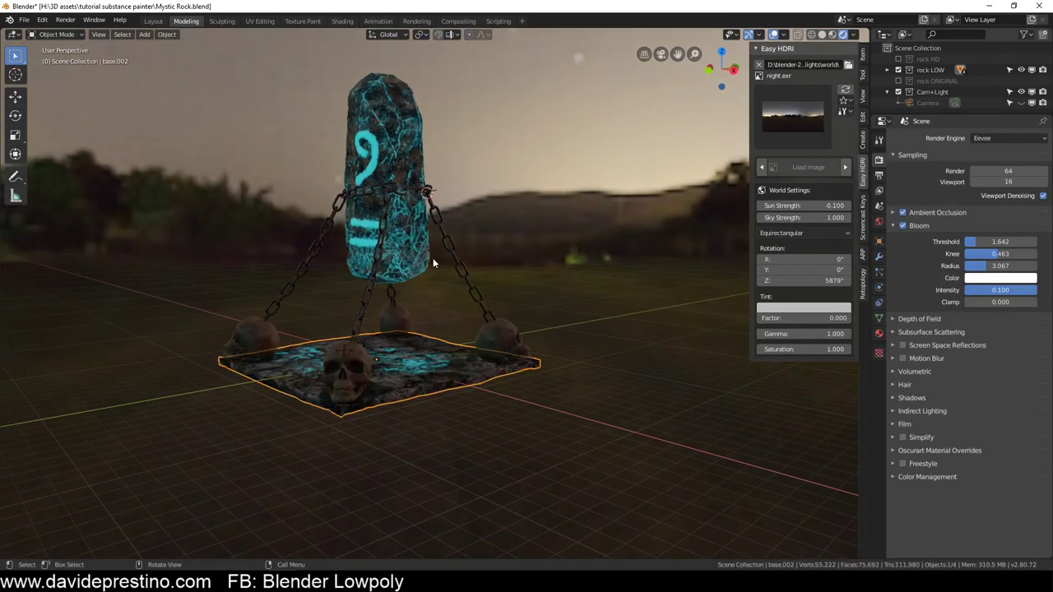
pyautogui.moveTo(433, 258); pyautogui.dragTo(510, 272, button='middle')
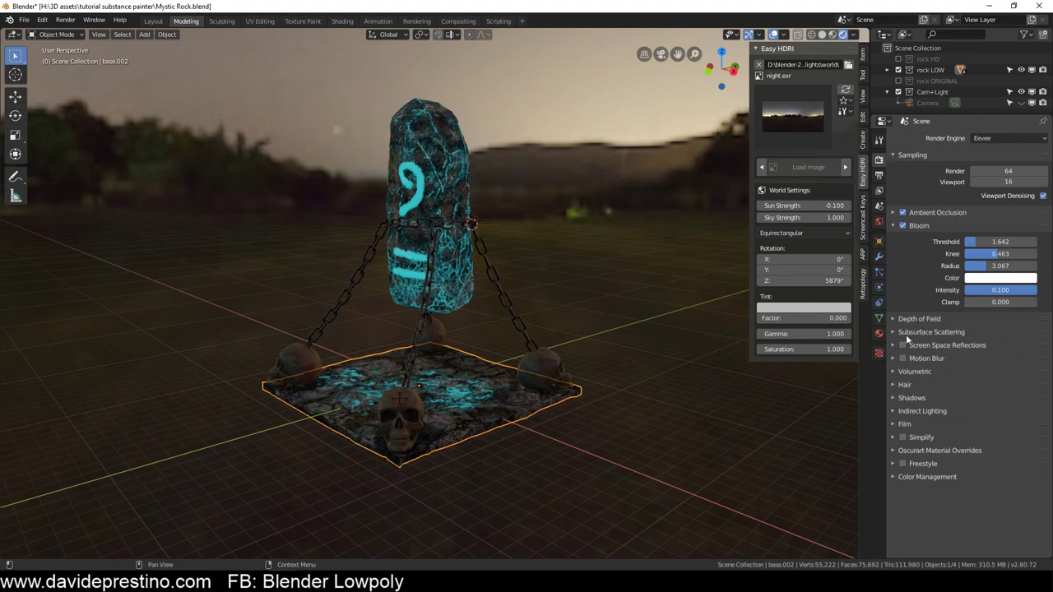
pyautogui.scroll(-1, 576, 358)
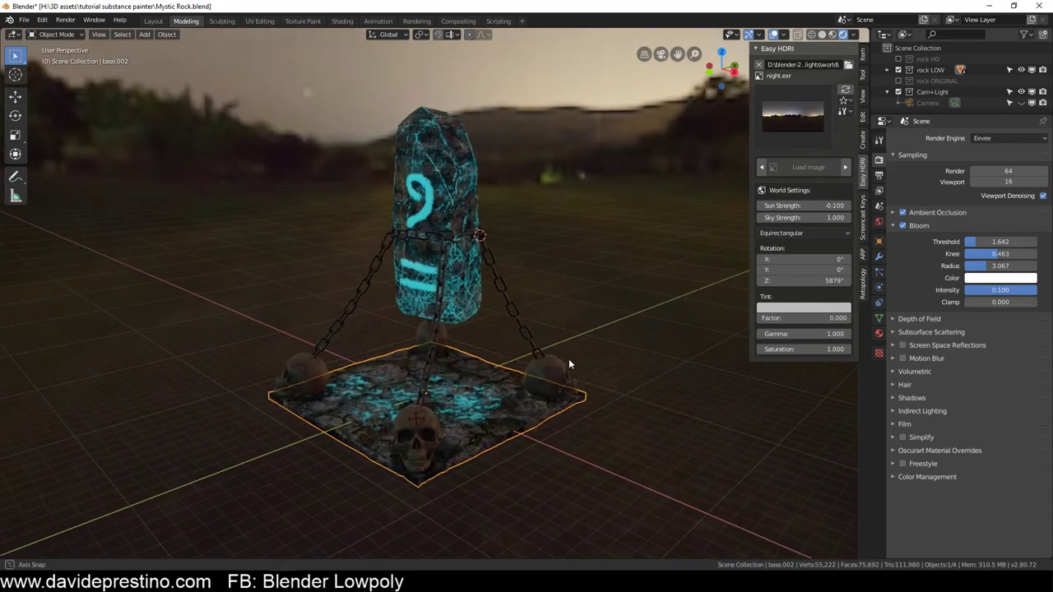
pyautogui.scroll(-1, 569, 354)
pyautogui.moveTo(569, 349); pyautogui.dragTo(577, 293, button='middle')
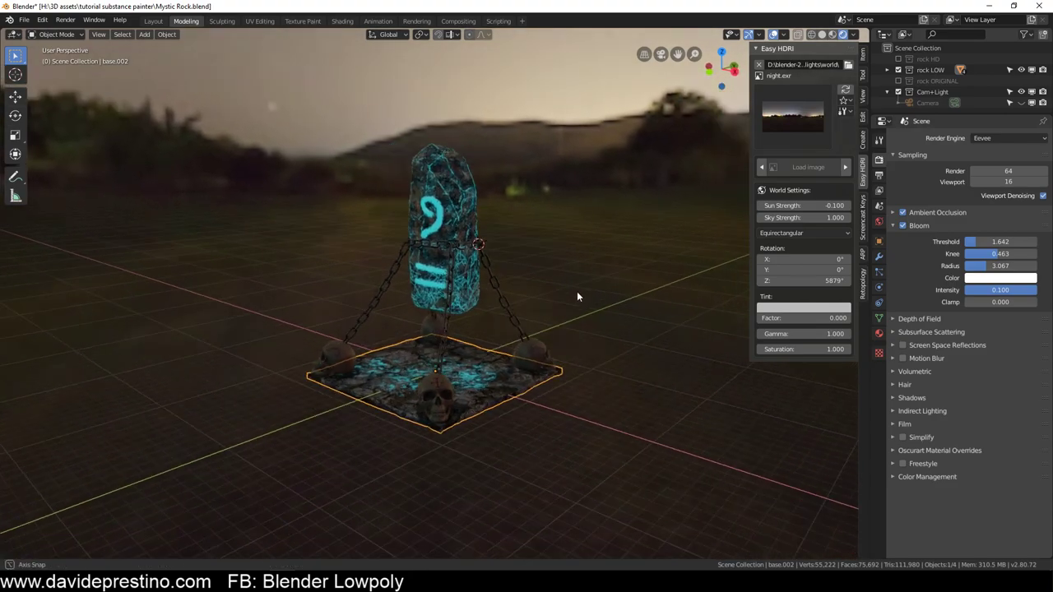
pyautogui.hotkey('shift', 'a')
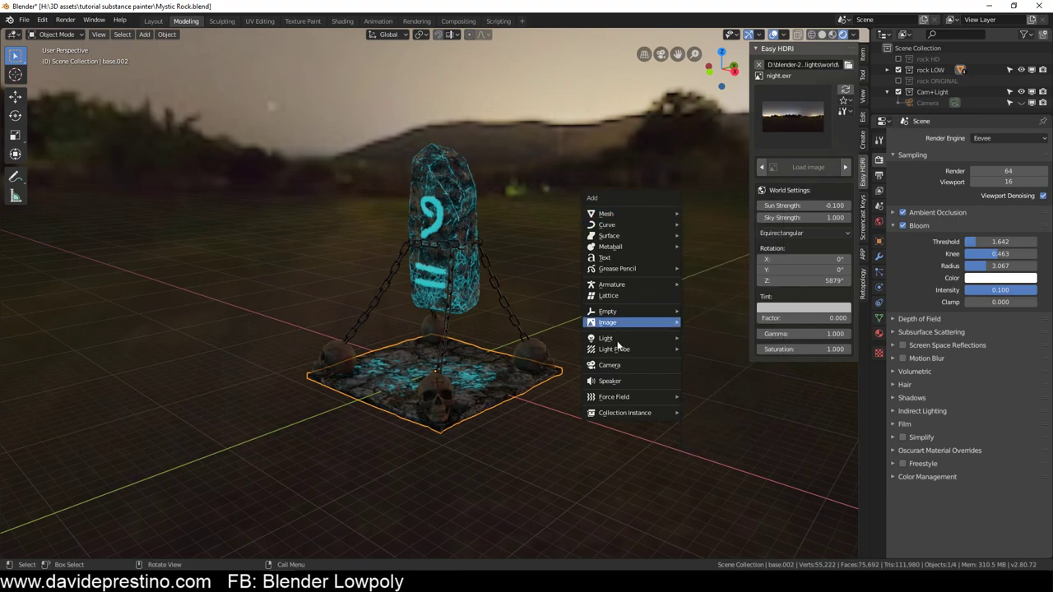
pyautogui.moveTo(630, 338)
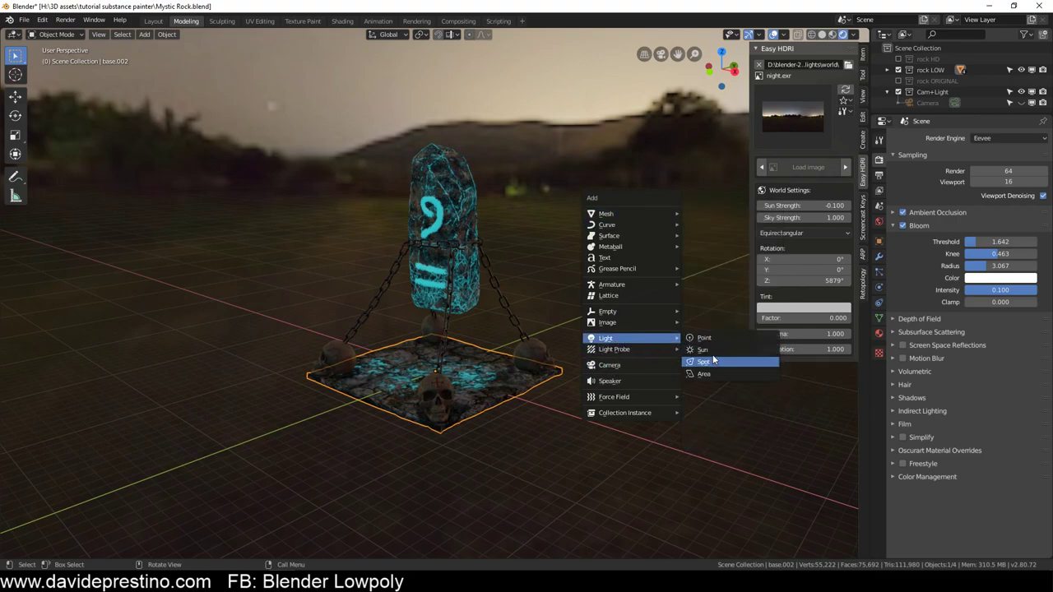
# Add a Sun light, tilt it and raise it above the glowing rock
pyautogui.click(712, 350)
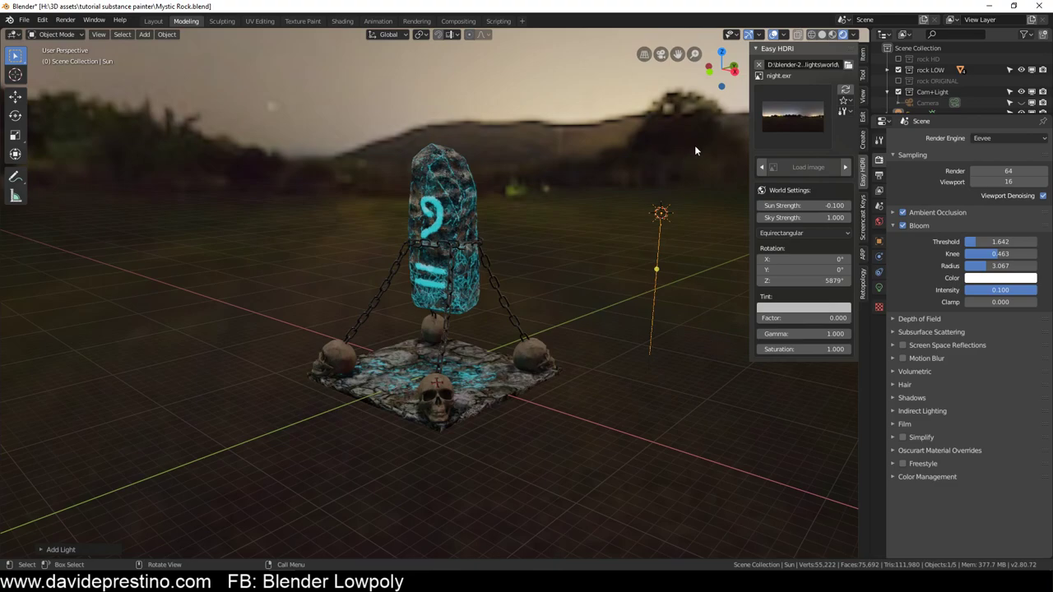
pyautogui.press('r')
pyautogui.click(722, 194)
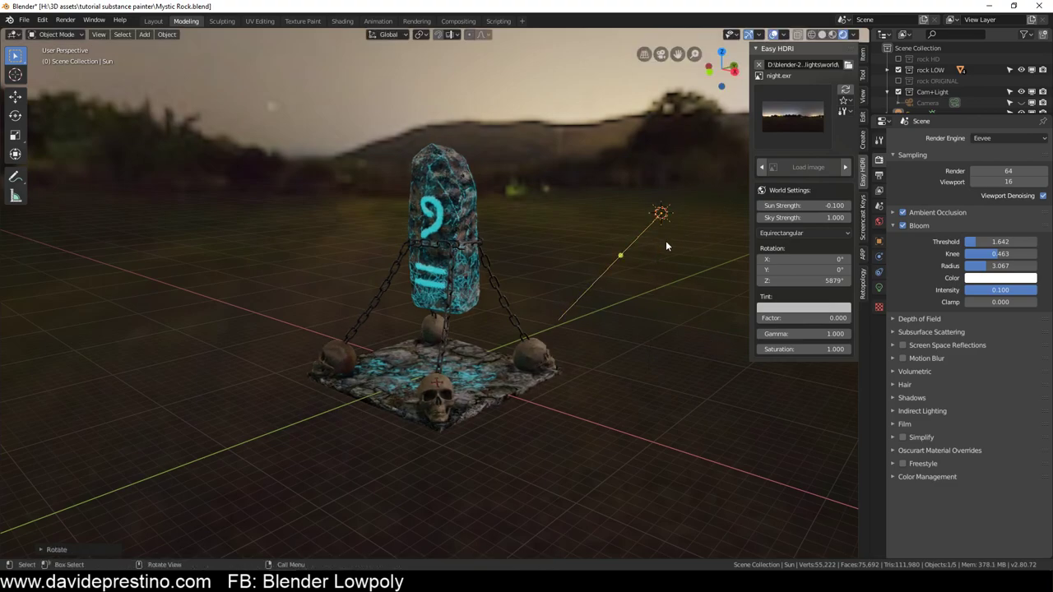
pyautogui.press('g')
pyautogui.click(663, 165)
pyautogui.moveTo(580, 172)
pyautogui.mouseDown(button='middle')
pyautogui.moveTo(607, 171)
pyautogui.moveTo(435, 258)
pyautogui.moveTo(464, 253)
pyautogui.mouseUp(button='middle')
pyautogui.scroll(4, 607, 171)
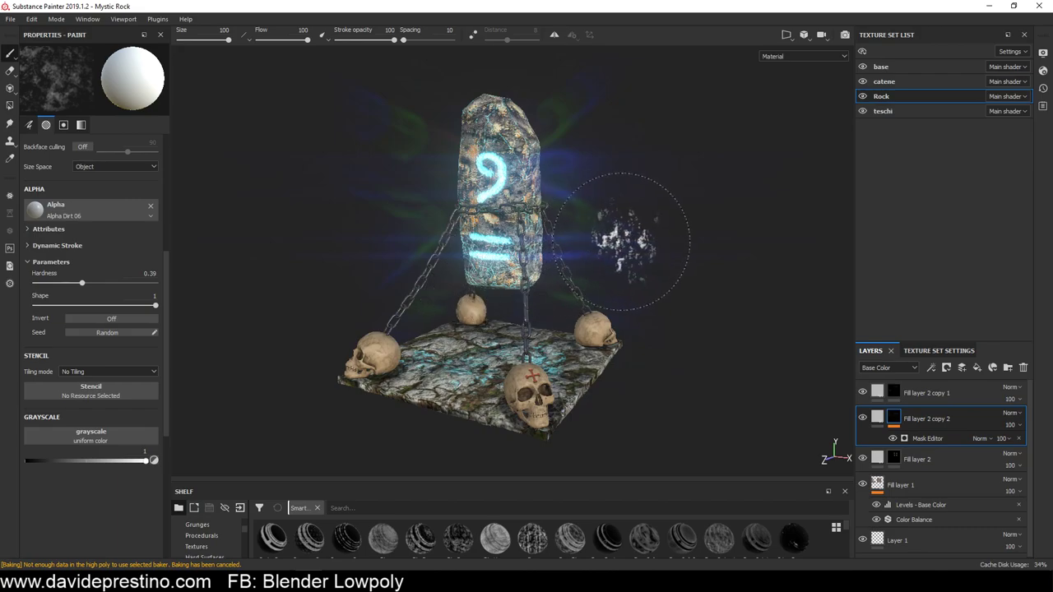
pyautogui.moveTo(621, 241)
pyautogui.keyDown('alt'); pyautogui.mouseDown()
pyautogui.moveTo(628, 223)
pyautogui.moveTo(640, 227)
pyautogui.mouseUp(); pyautogui.keyUp('alt')
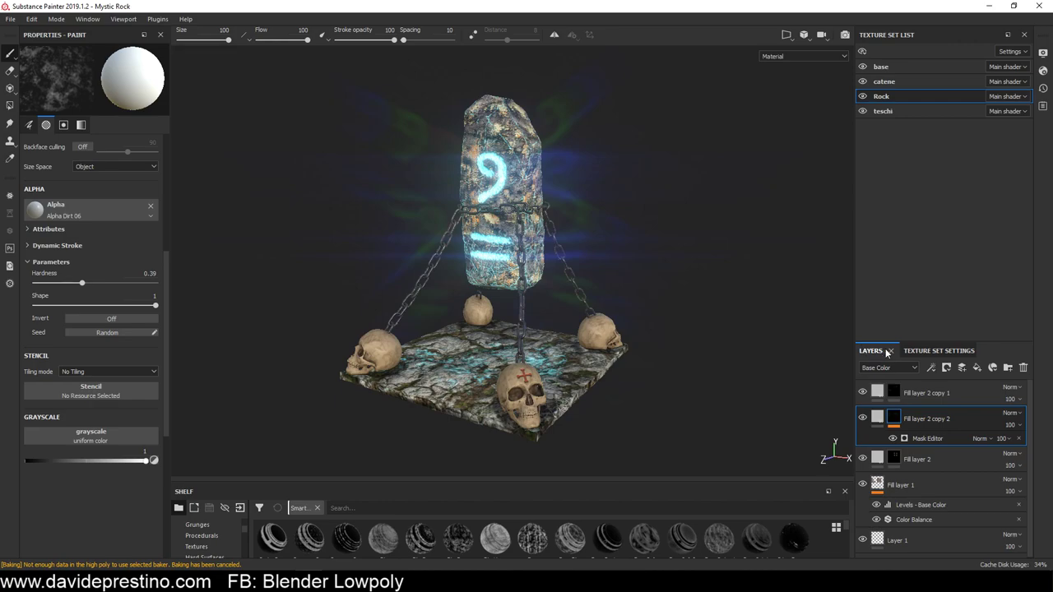